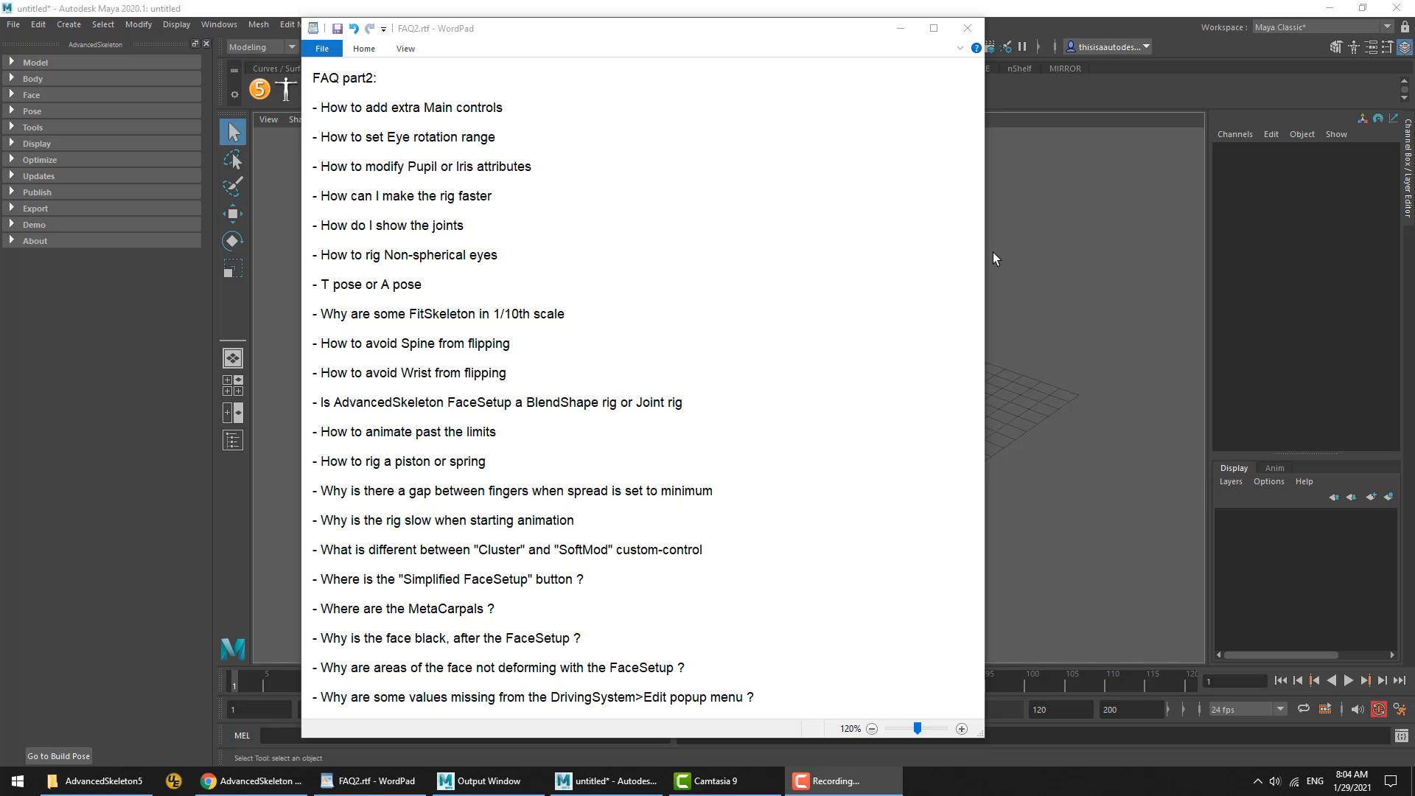
Highlight the FAQ question "How to add extra Main controls" and switch to Maya
triple_click(475, 111)
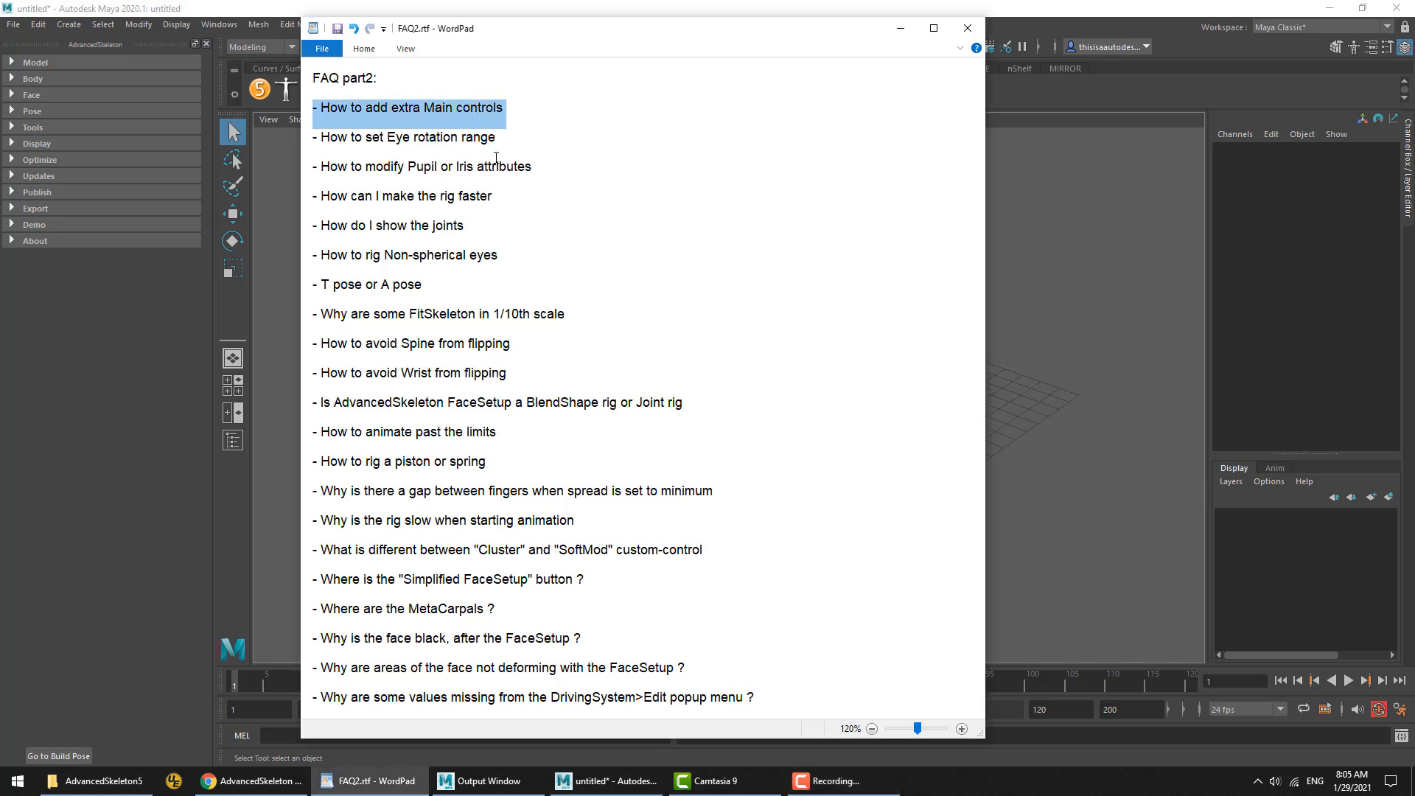
key("alt+Tab")
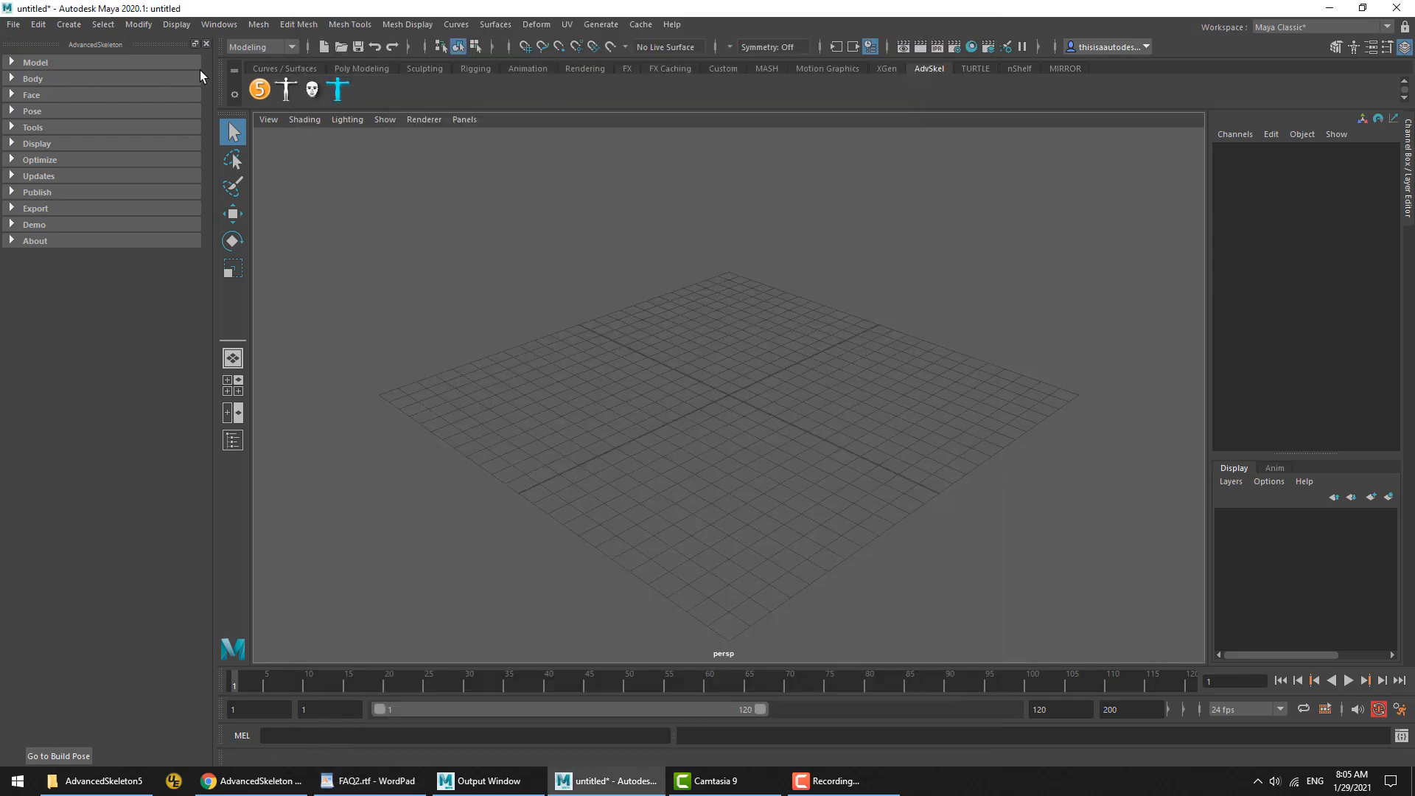
Import the biped.ma FitSkeleton and build the AdvancedSkeleton rig from it
left_click(33, 80)
left_click(93, 97)
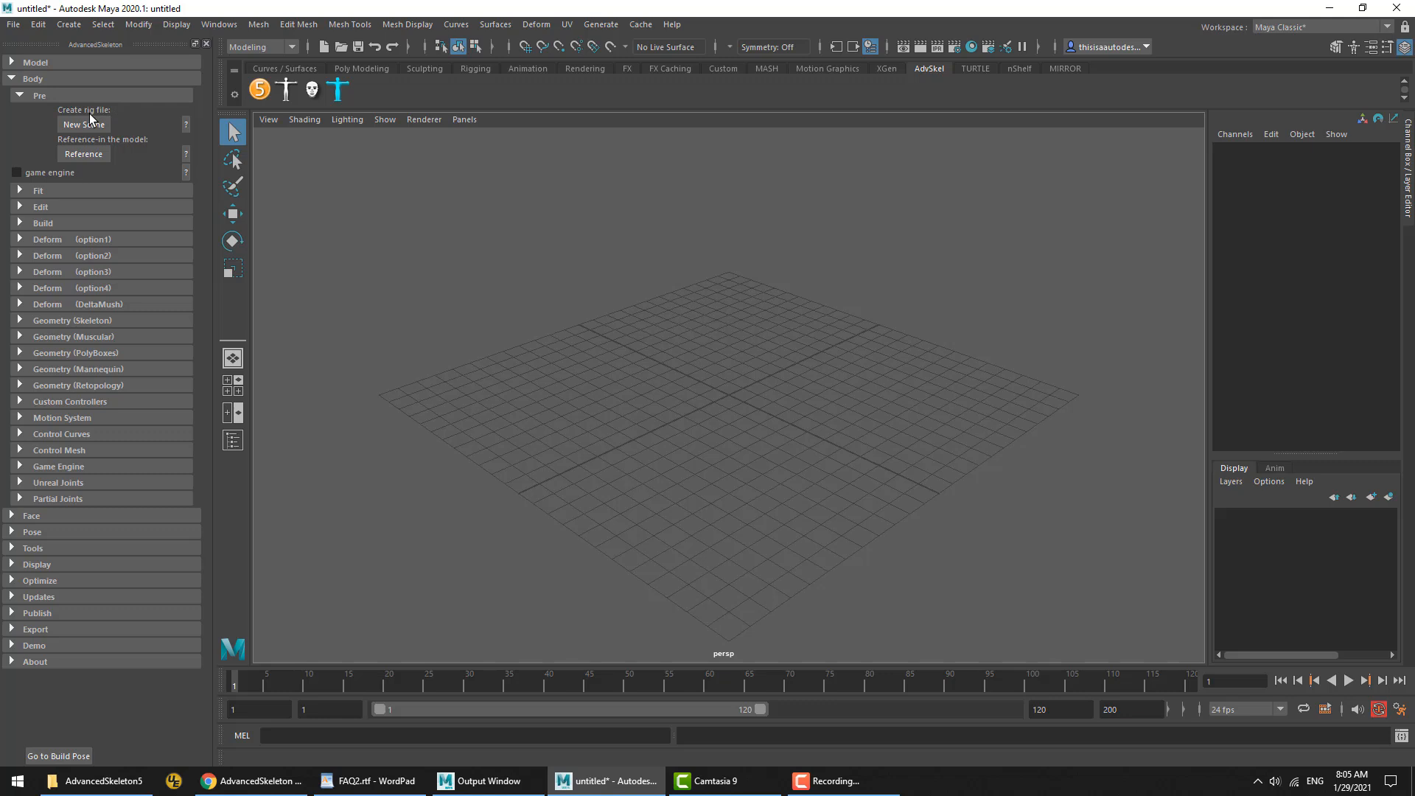
left_click(60, 92)
left_click(42, 112)
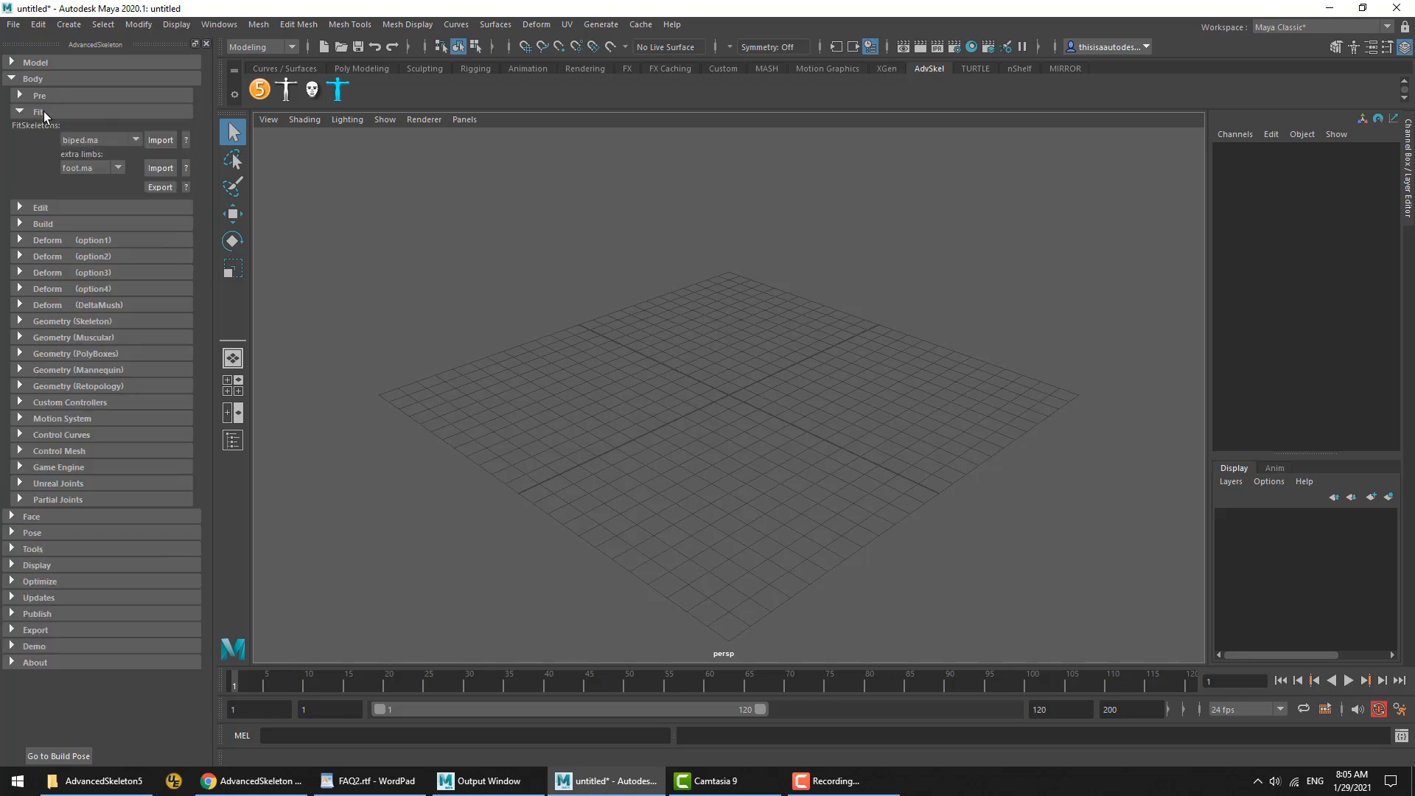
left_click(162, 140)
left_click(59, 223)
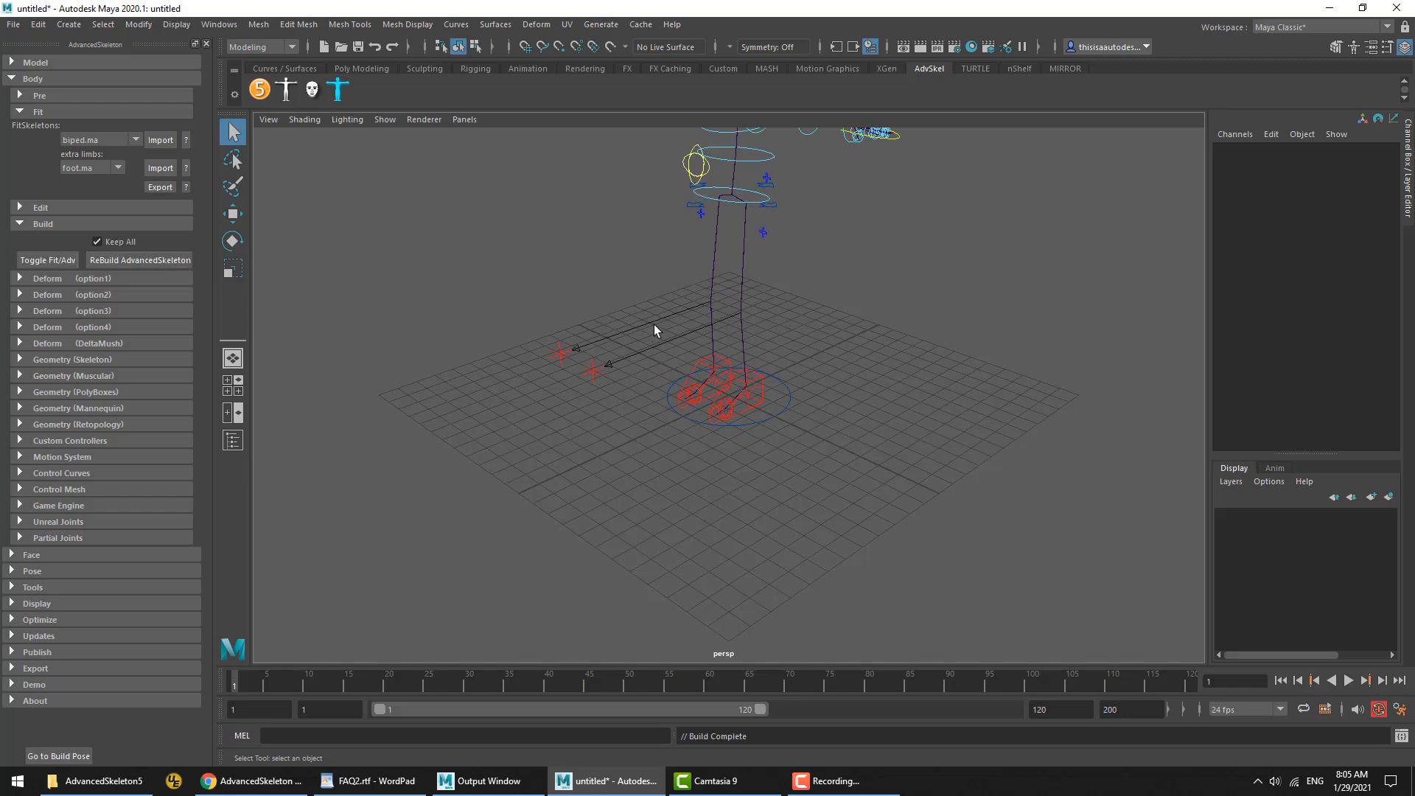
Try moving the rig's Main control at the feet, undo the move and inspect the single ring
middle_click_drag(854, 282, 789, 486, "alt")
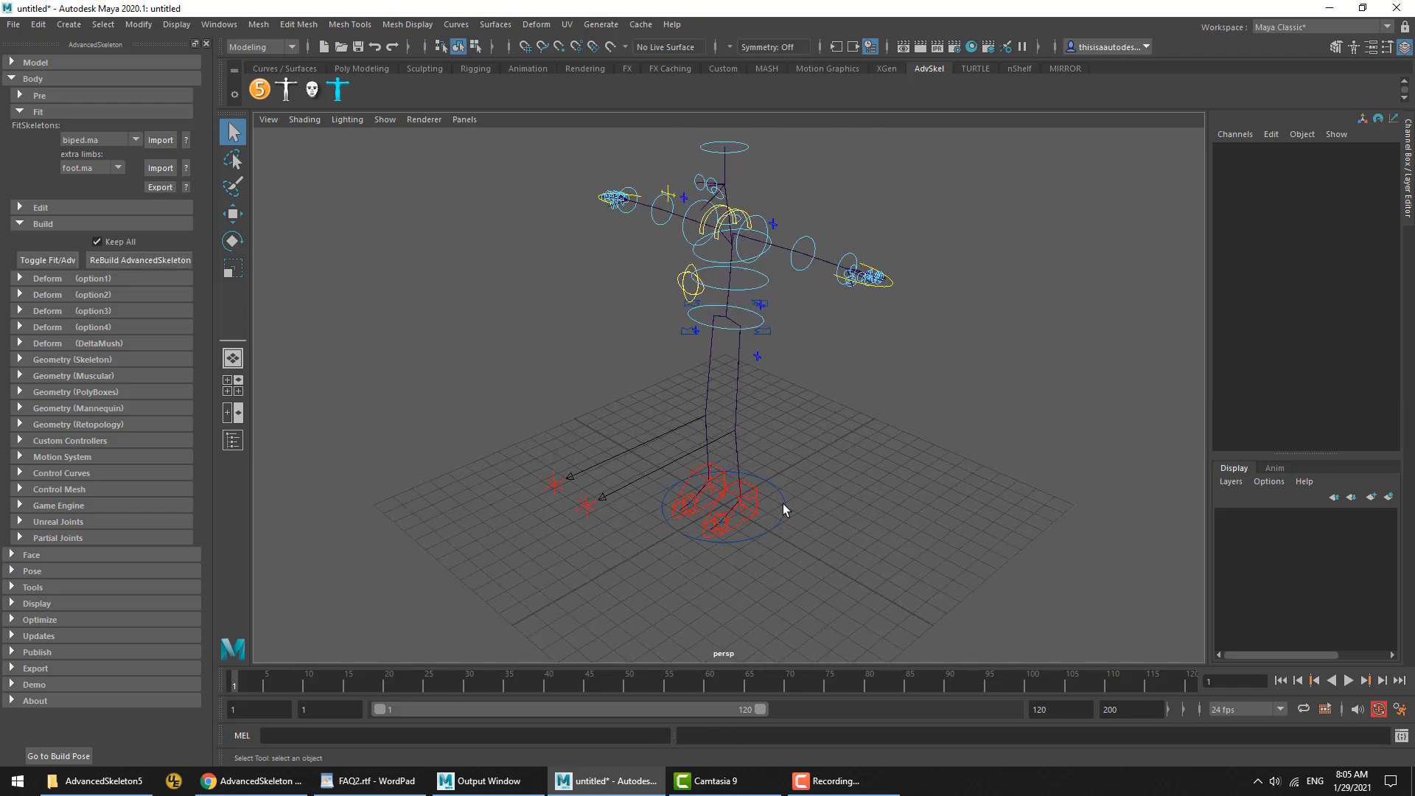
left_click(760, 539)
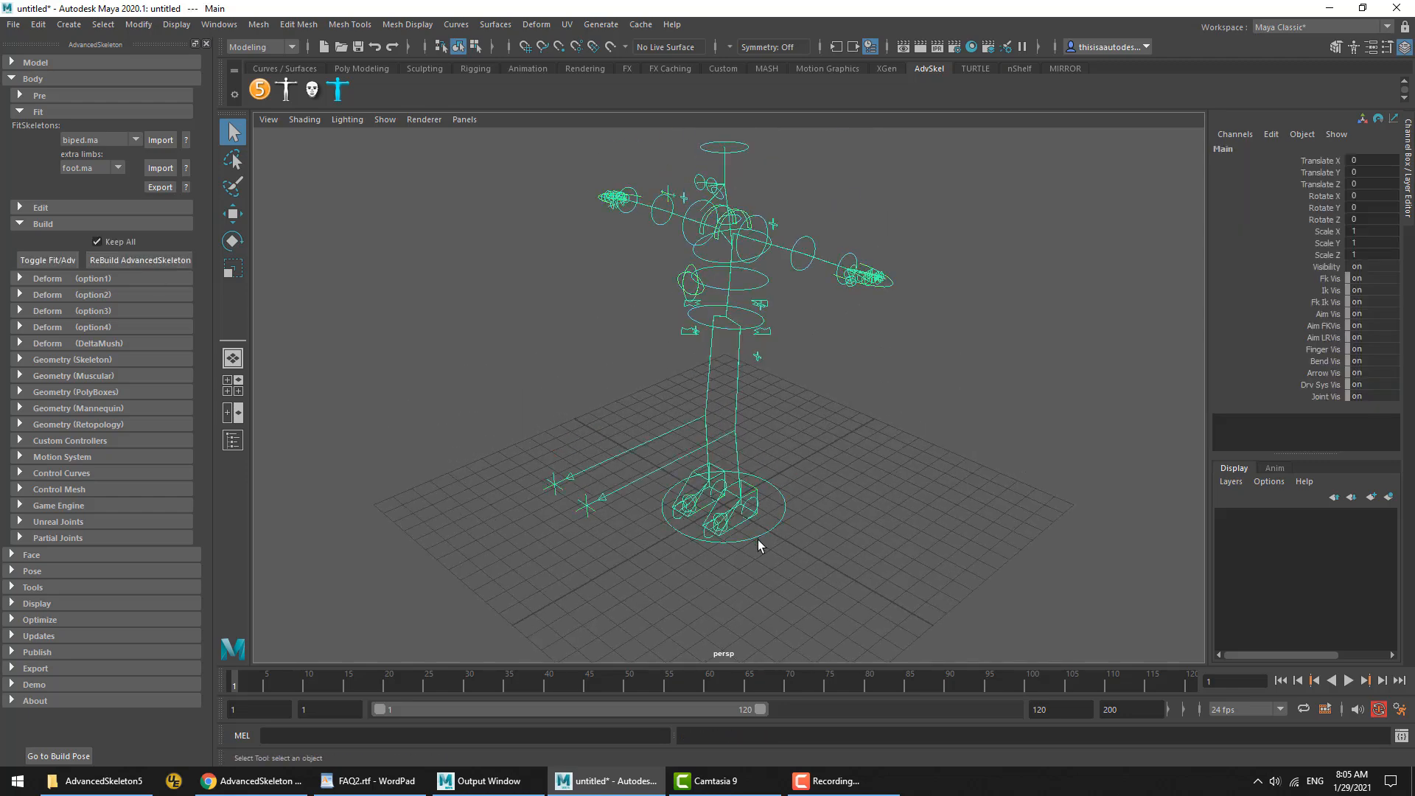
key("w")
left_click_drag(732, 506, 805, 518)
key("ctrl+z")
left_click(805, 490)
left_click(806, 526)
left_click(850, 477)
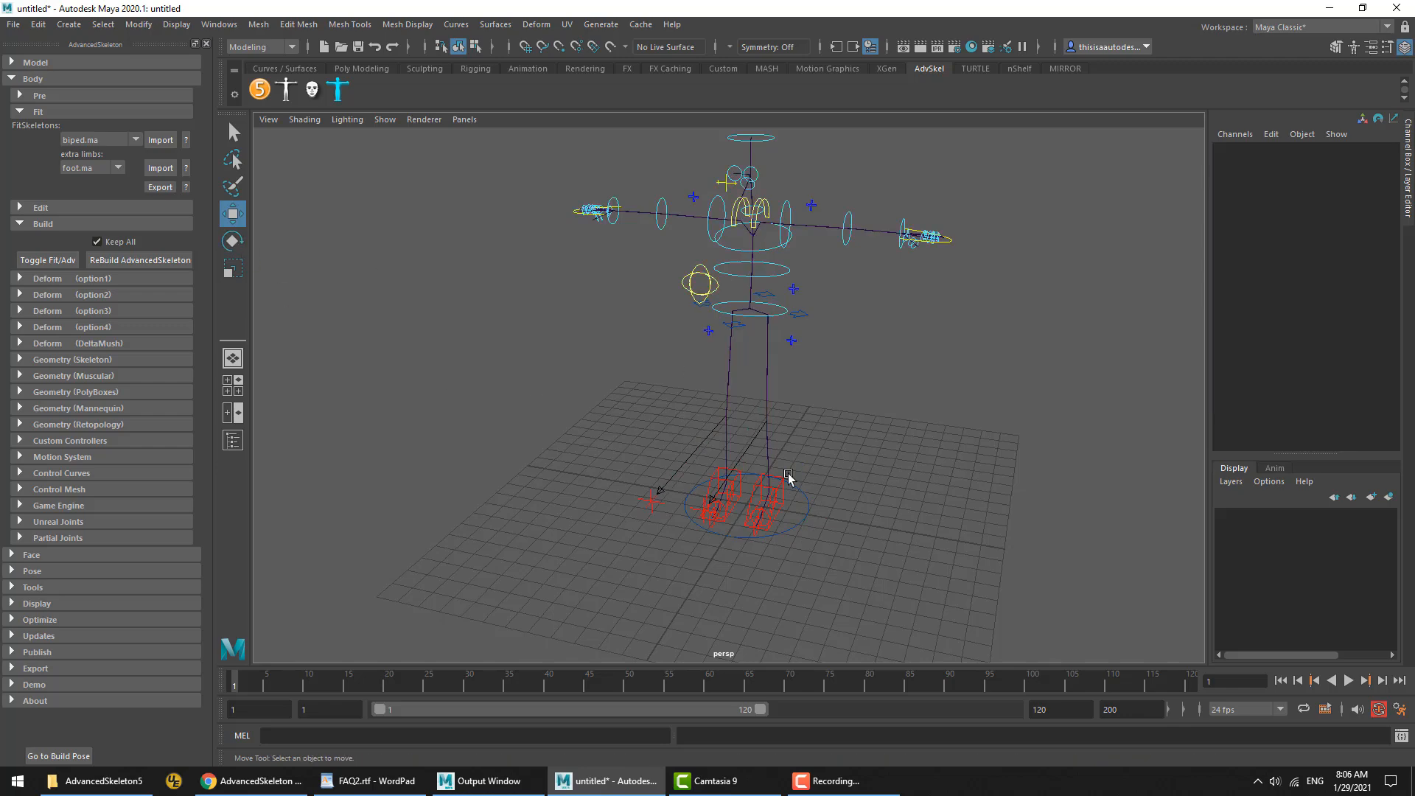
left_click_drag(795, 515, 804, 558)
left_click(830, 507)
Start a new scene without saving the old one and import the biped.ma FitSkeleton again
left_click(13, 25)
left_click(22, 50)
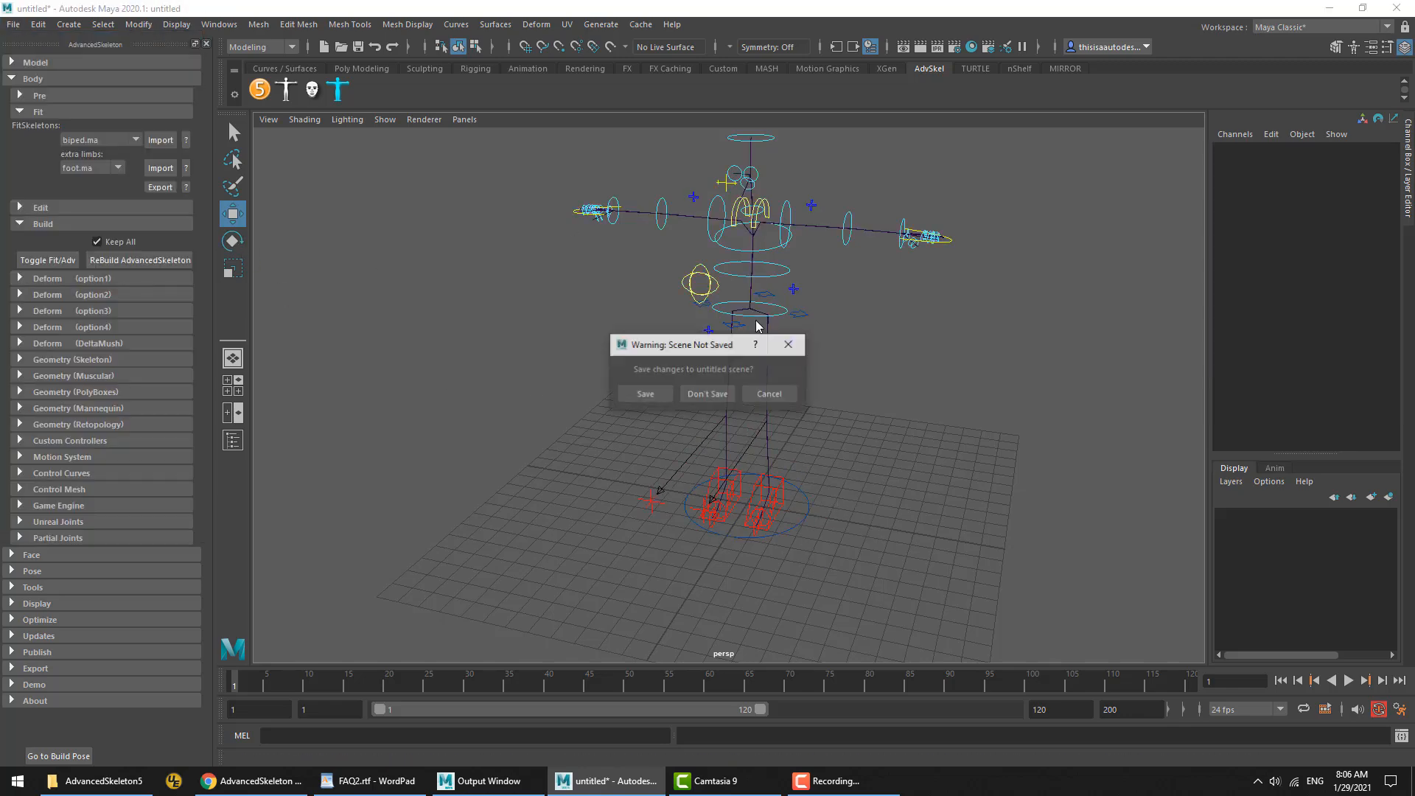
left_click(707, 393)
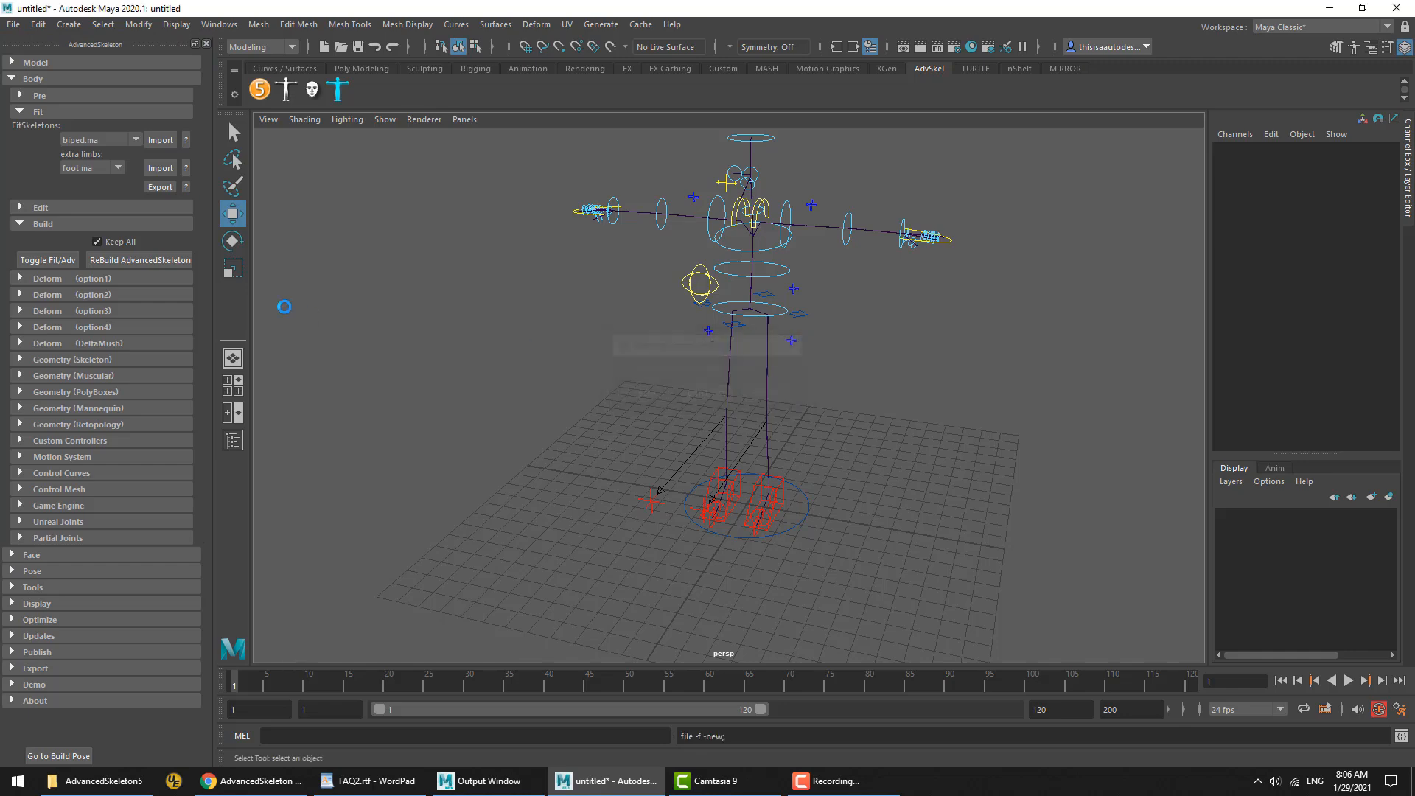
left_click(162, 140)
Set Num Main Extras to 5 on the Root joint of the fit skeleton and build the AdvancedSkeleton rig
right_click_drag(578, 228, 559, 236, "alt")
middle_click_drag(559, 236, 559, 376, "alt")
left_click_drag(559, 376, 606, 355, "alt")
right_click_drag(606, 355, 810, 363, "alt")
left_click(761, 314)
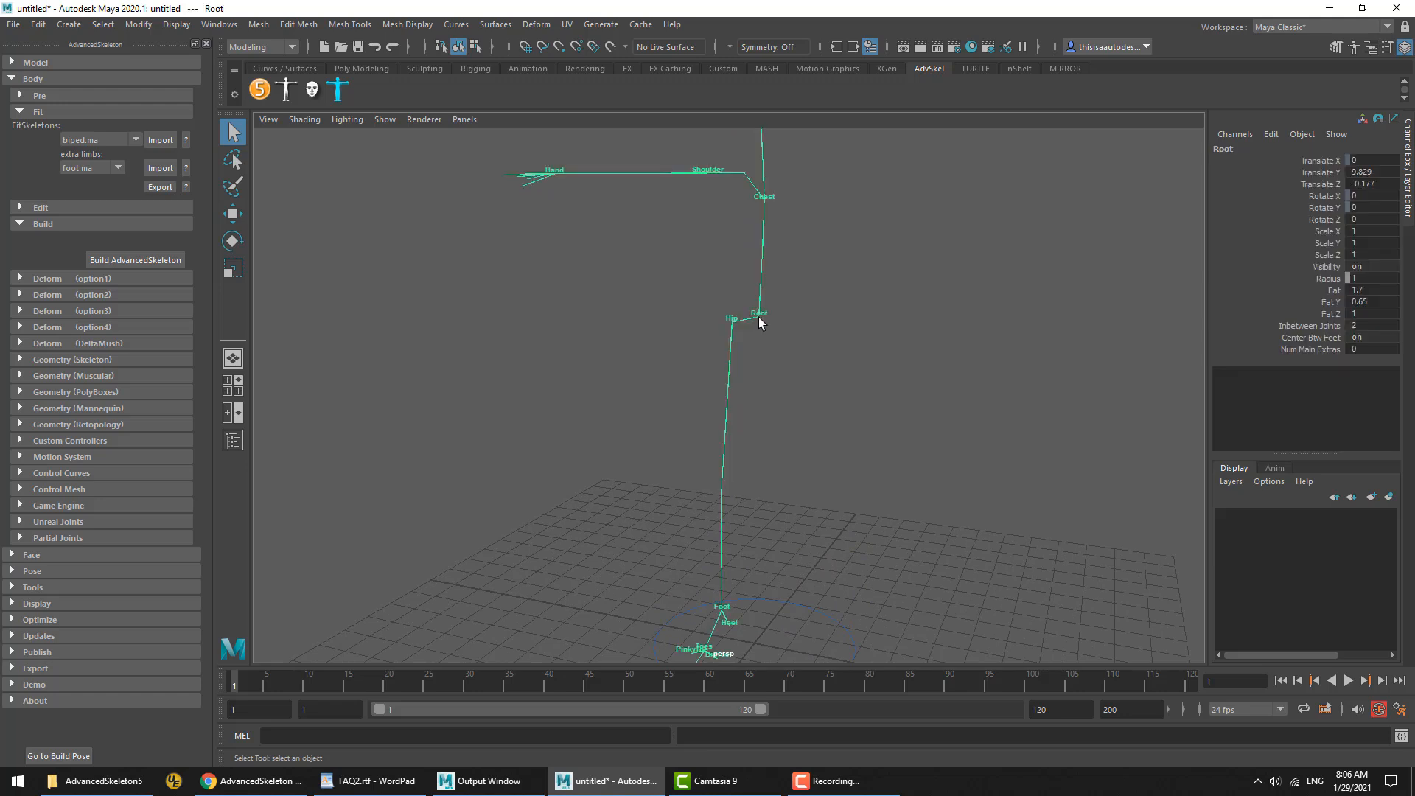
left_click(1306, 329)
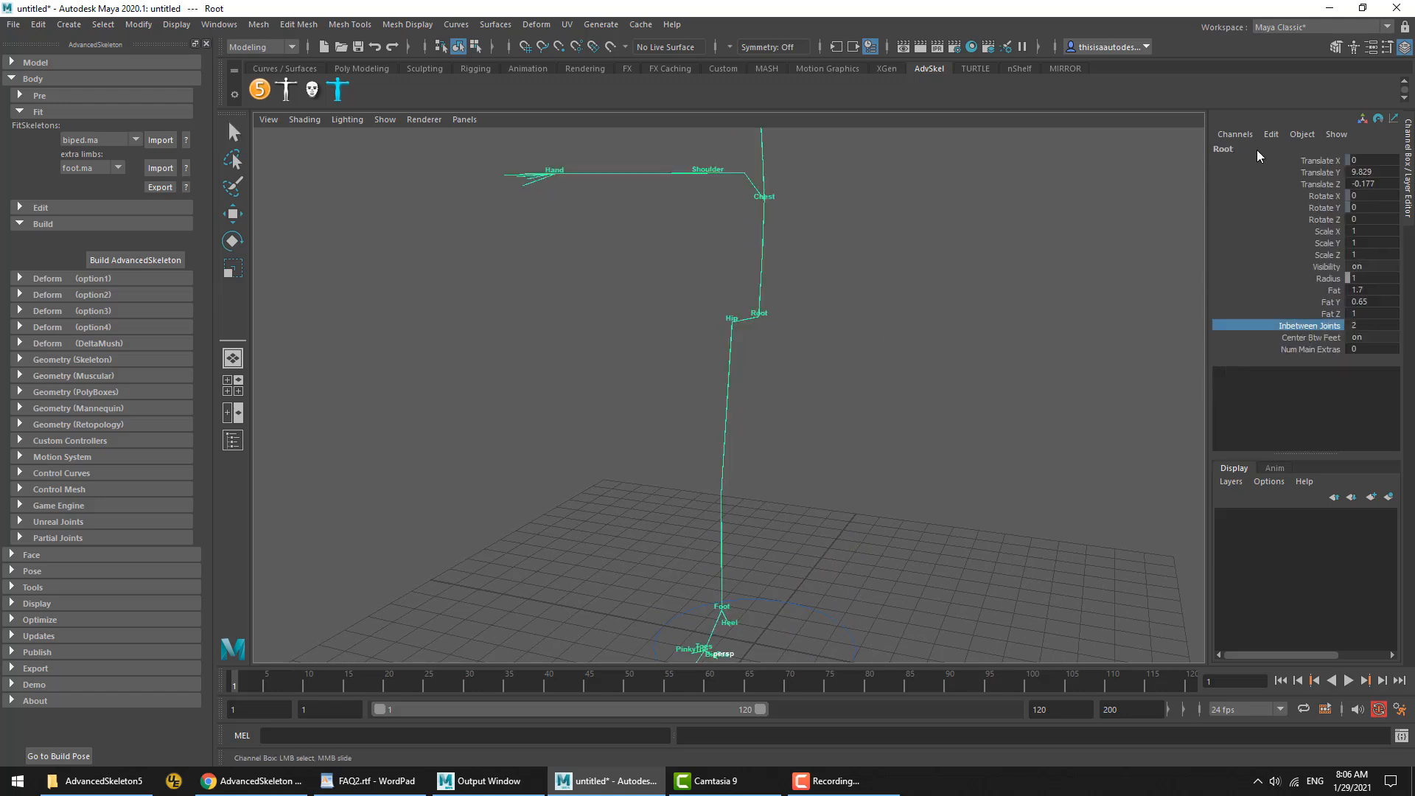
left_click_drag(1309, 342, 1311, 351)
left_click(1310, 350)
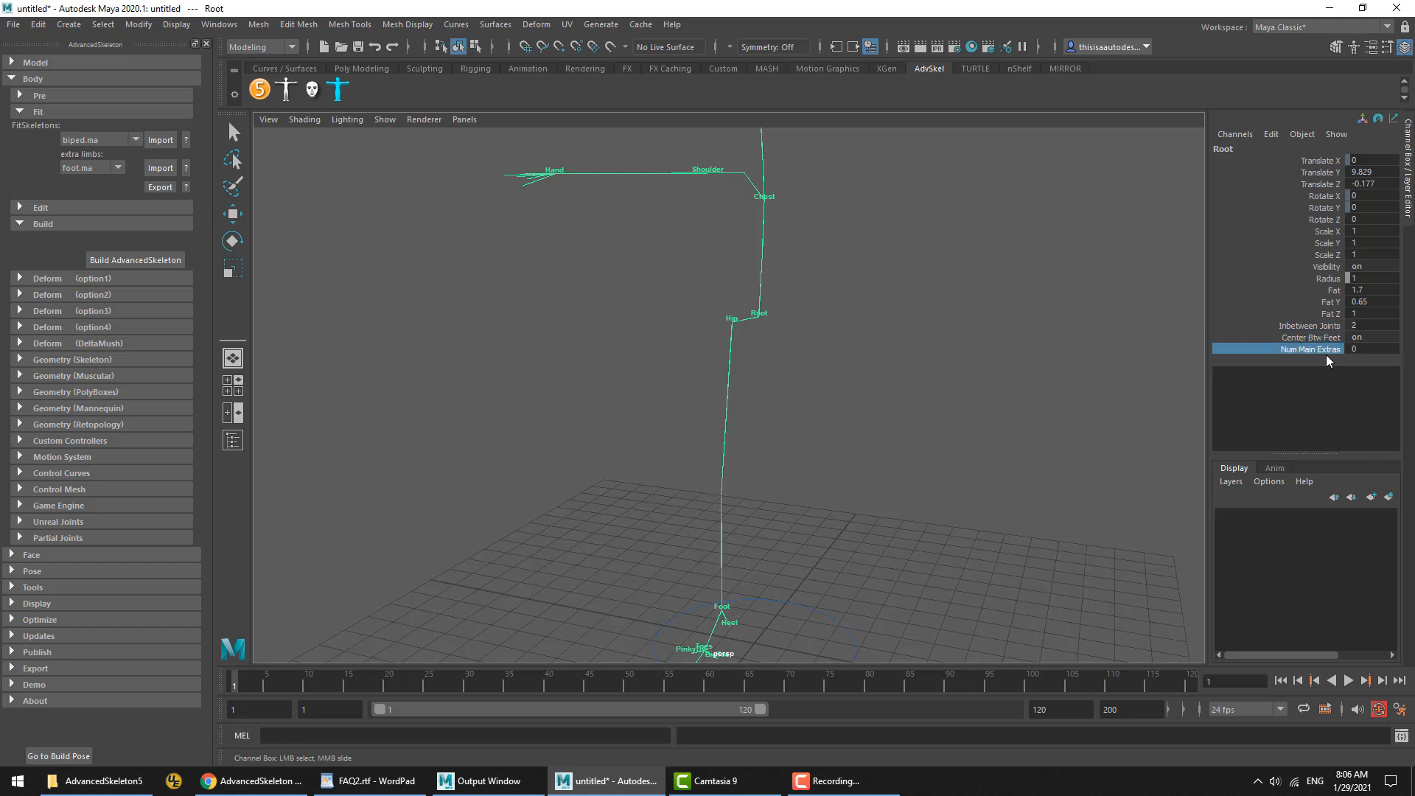
left_click(1361, 349)
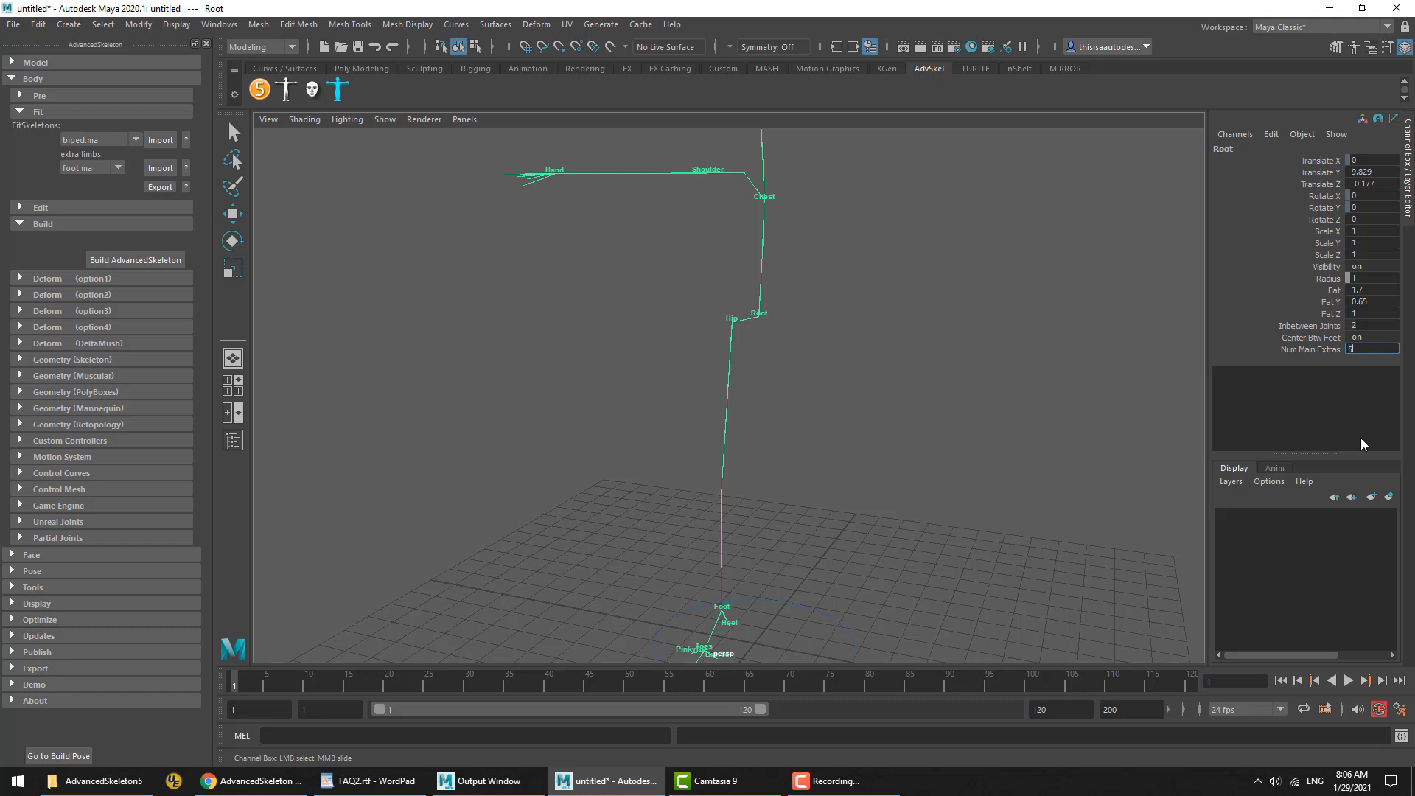
left_click(836, 374)
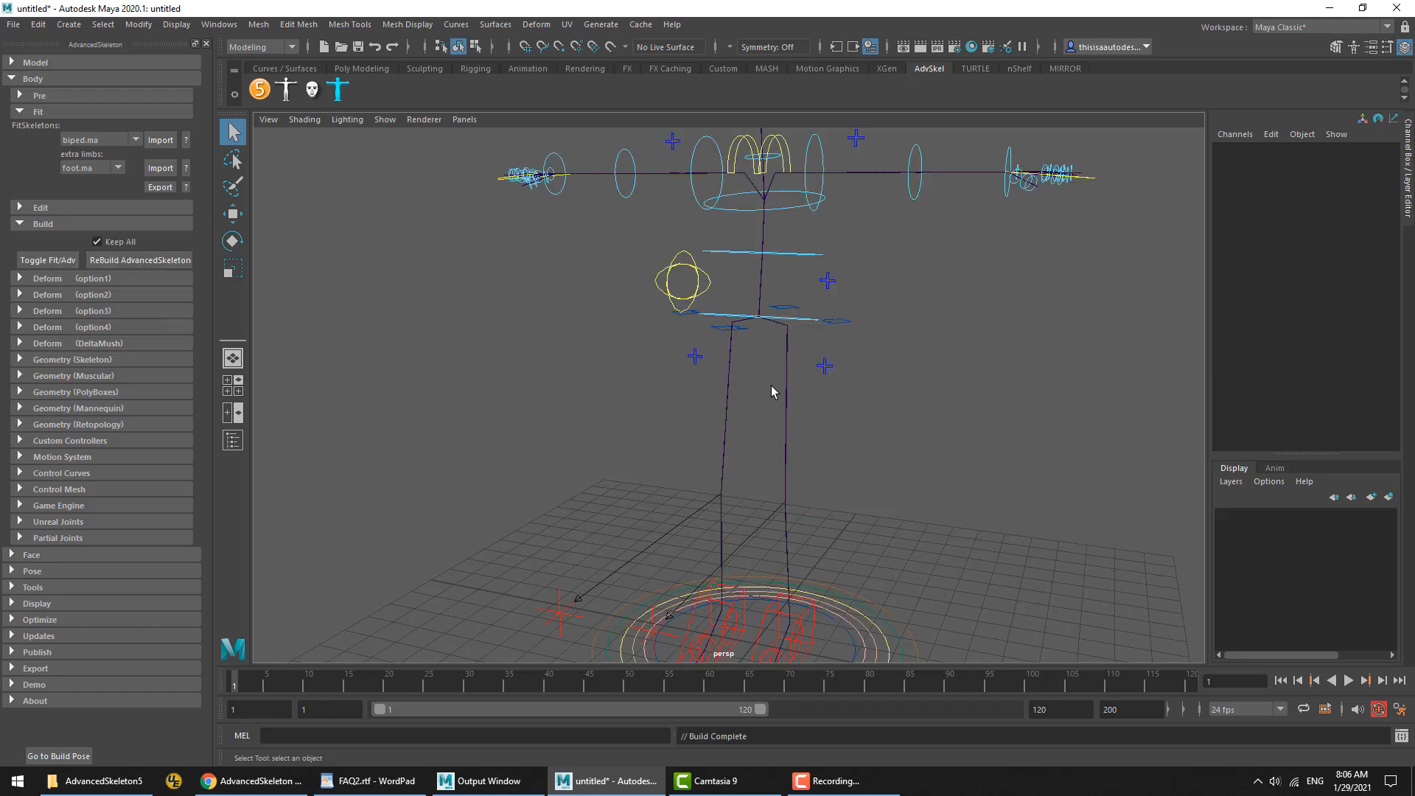
Try moving the extra Main controls apart across the floor grid and undo the moves
left_click_drag(781, 391, 828, 515, "alt")
left_click(845, 581)
key("w")
middle_click_drag(897, 543, 733, 467)
left_click(698, 492)
left_click(736, 486)
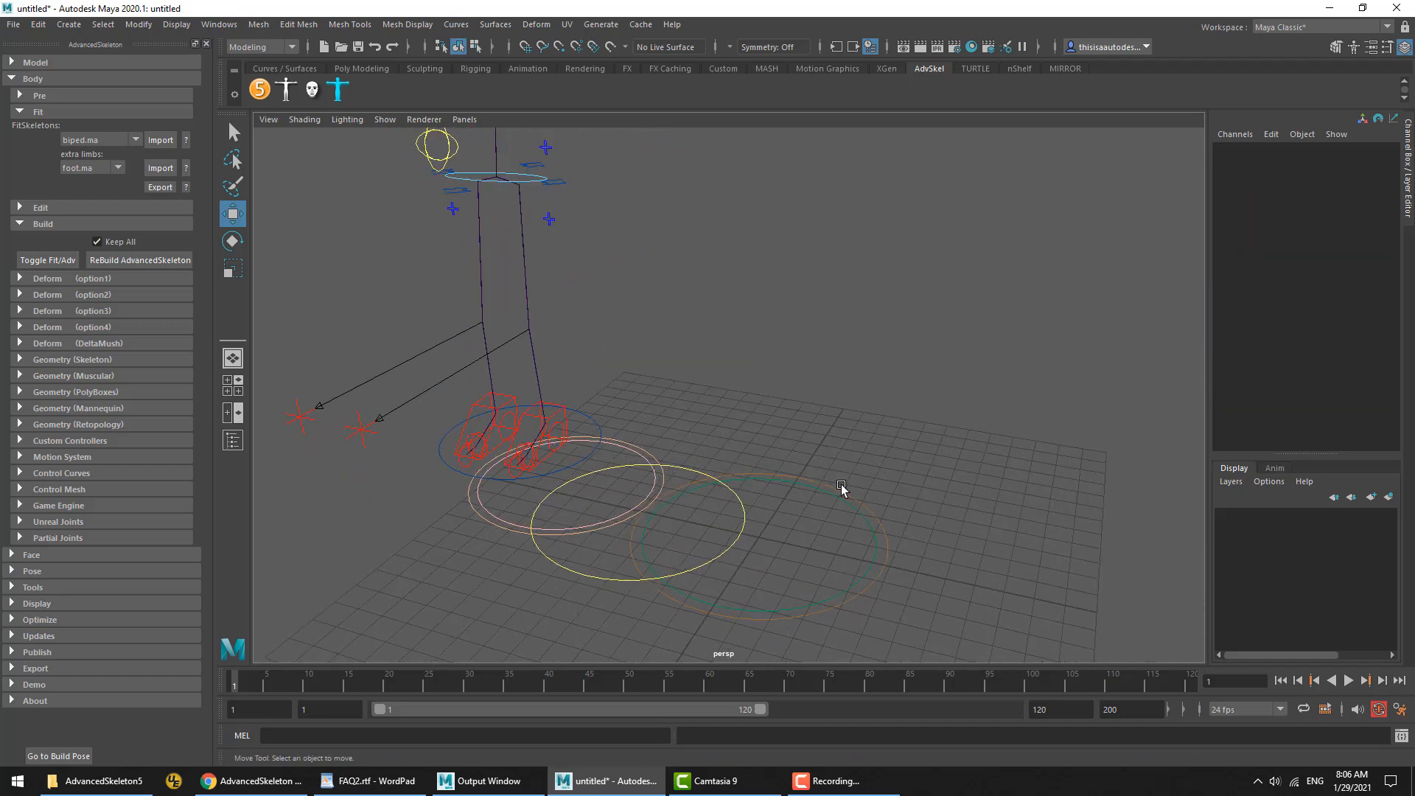
key("ctrl+z")
key("ctrl+z")
key("ctrl+z")
Start a new empty scene without saving the biped rig
left_click(13, 25)
left_click(44, 35)
left_click(707, 394)
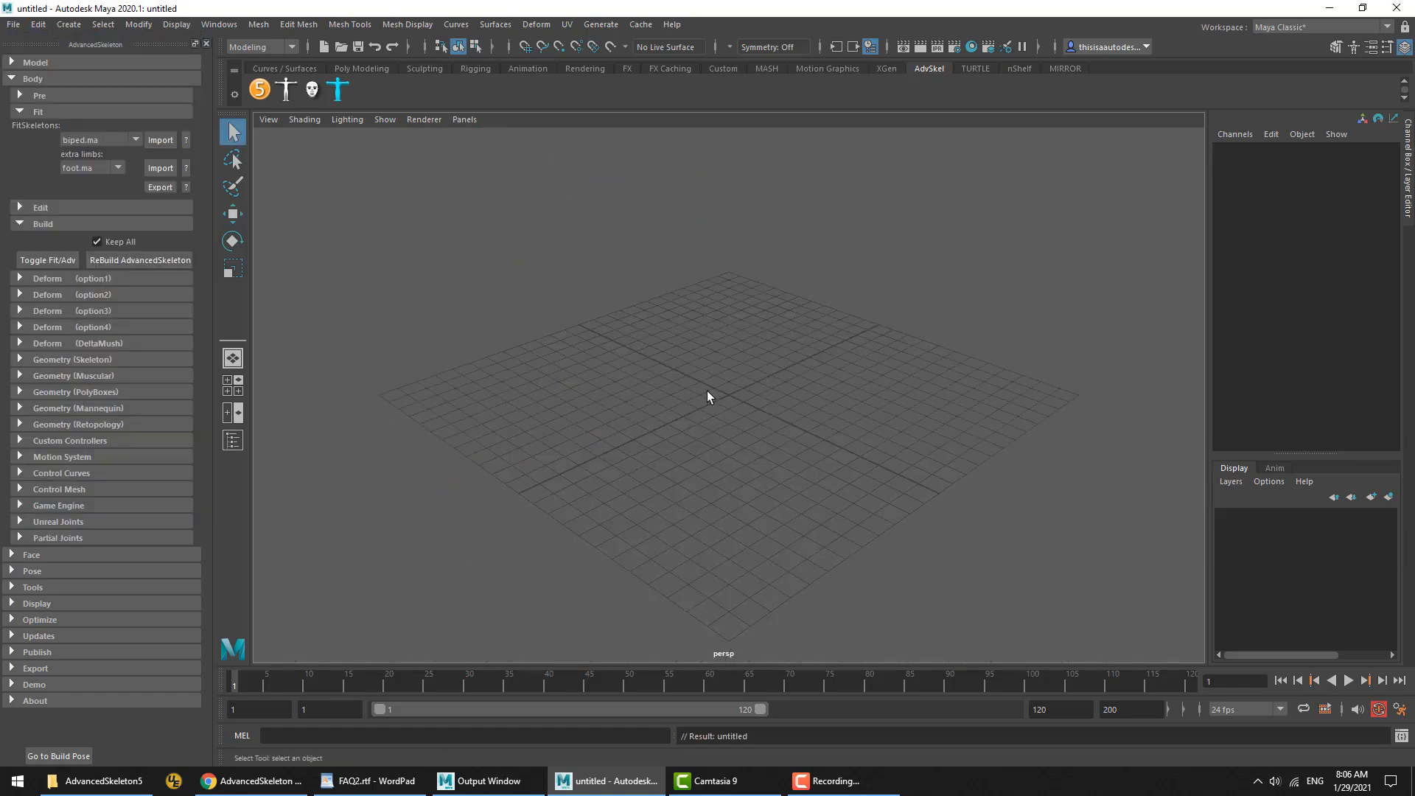
Draw a custom joint chain with the Add Joints tool, rising along the centre and branching out into one side limb
left_click(52, 224)
left_click(41, 210)
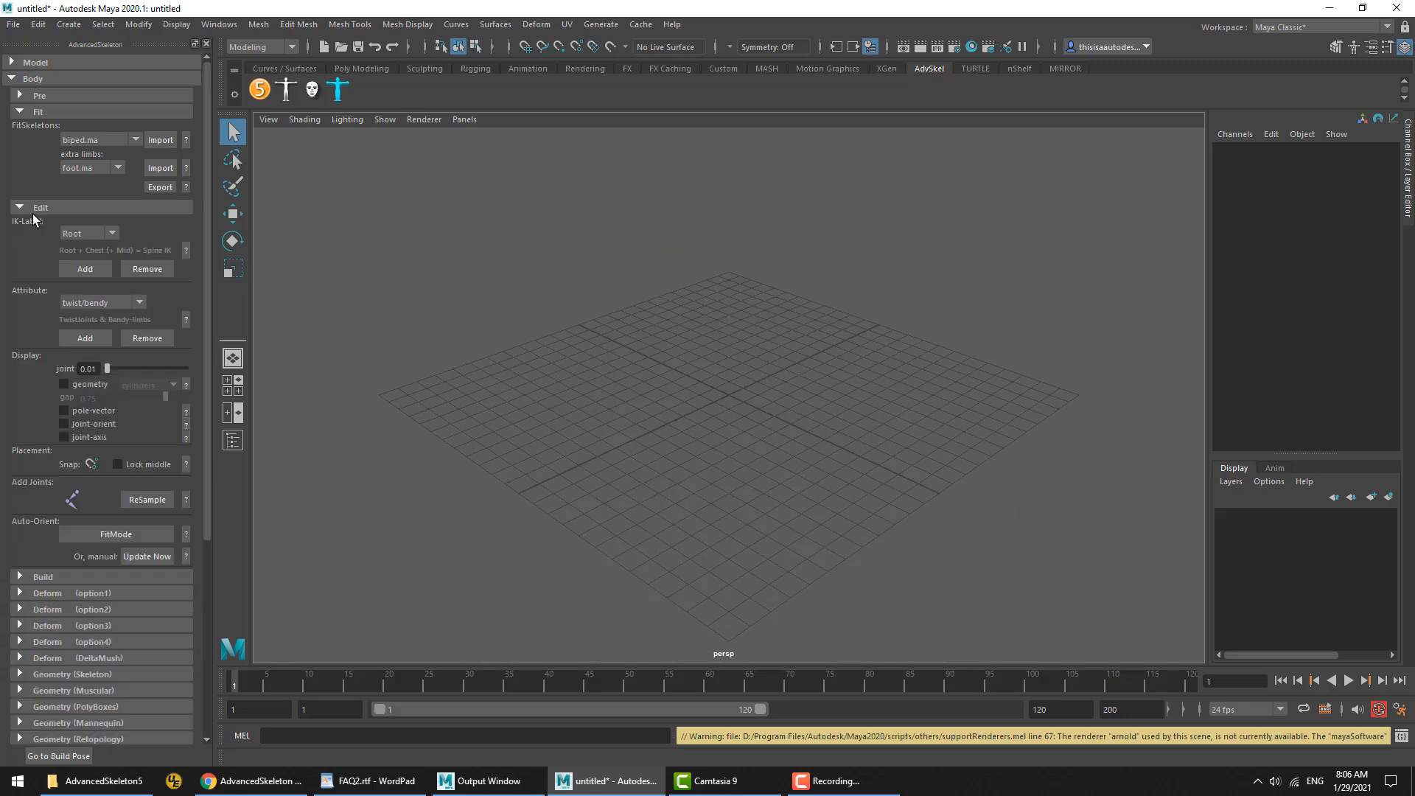
left_click(72, 499)
key("space")
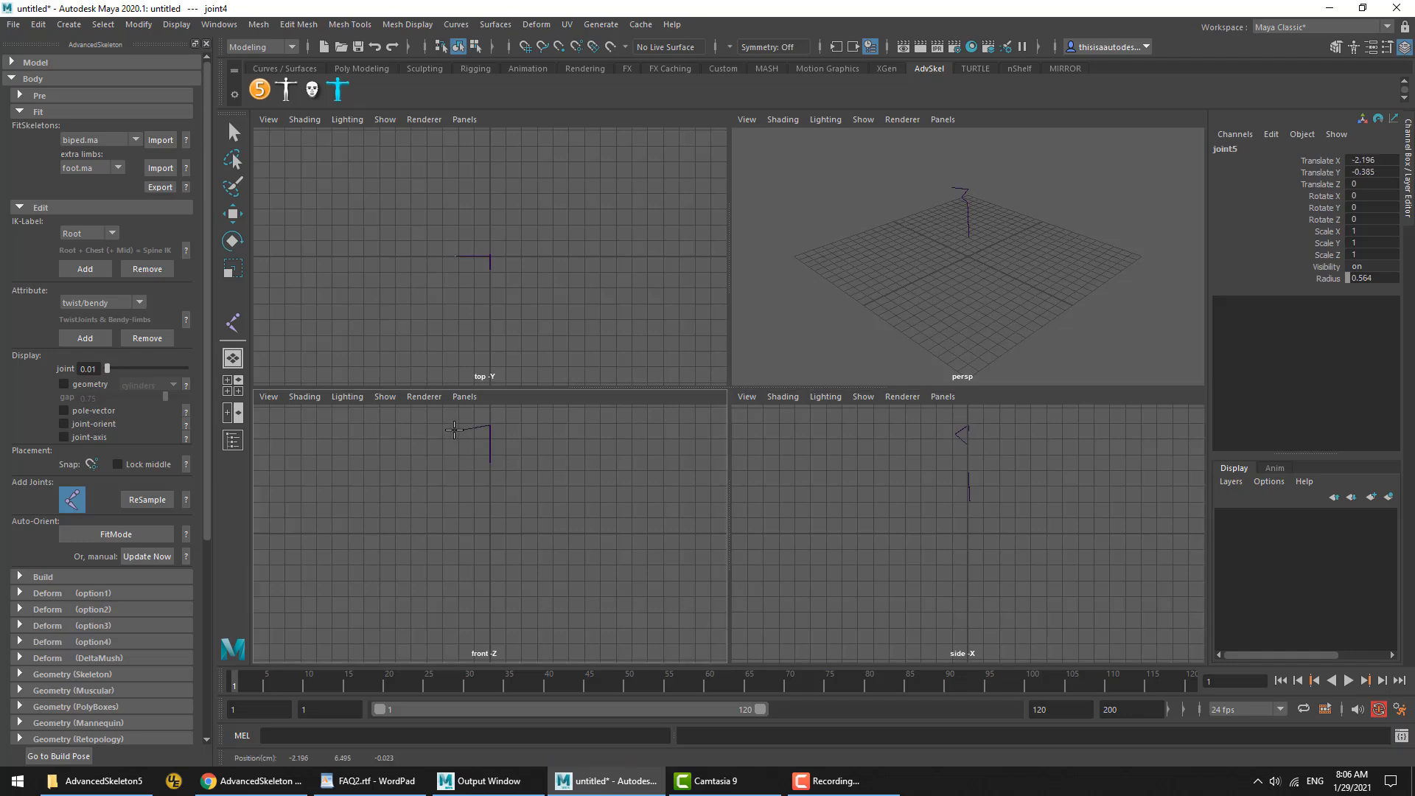
left_click(445, 478)
key("Return")
key("space")
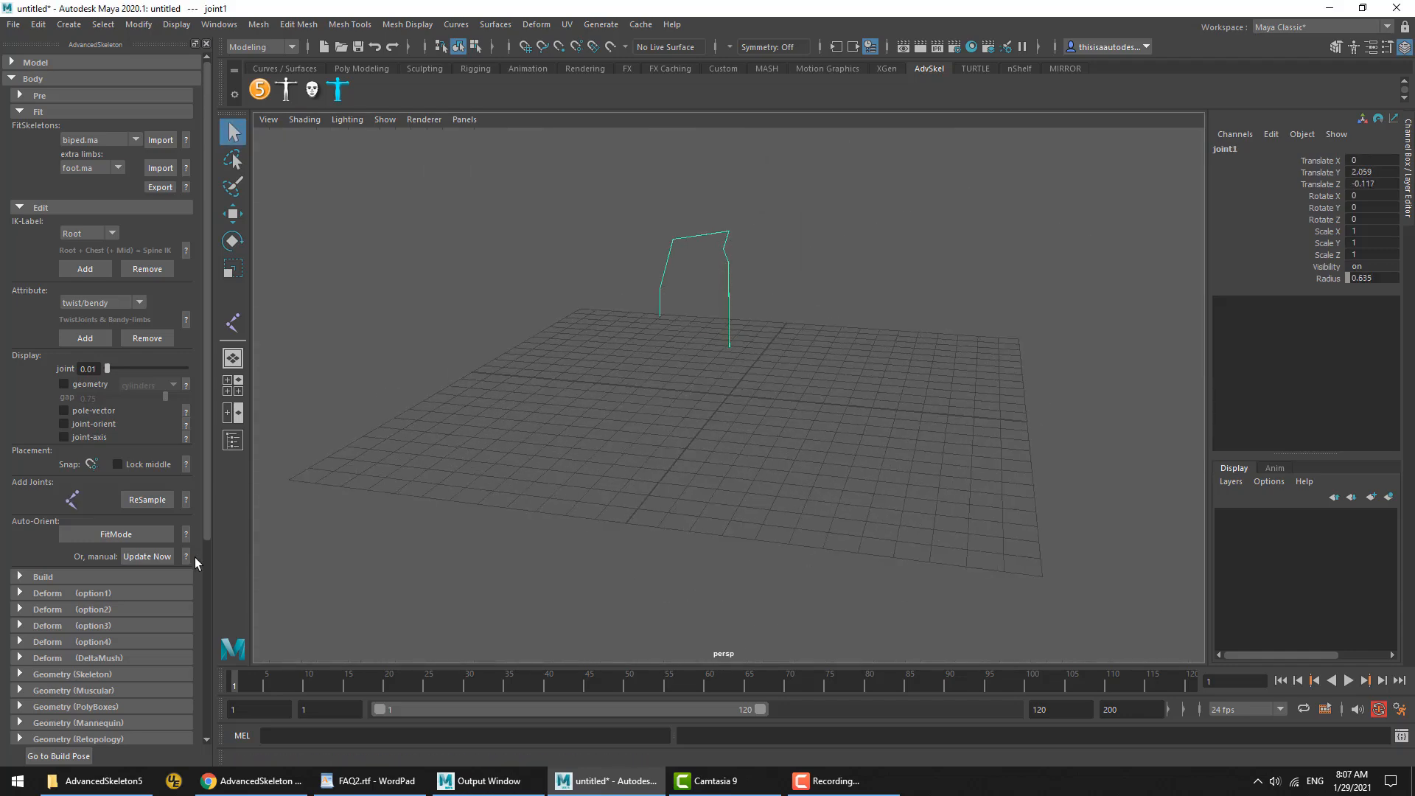
Build AdvancedSkeleton from the custom joint chain and toggle back to the fit skeleton
left_click(117, 574)
left_click(130, 614)
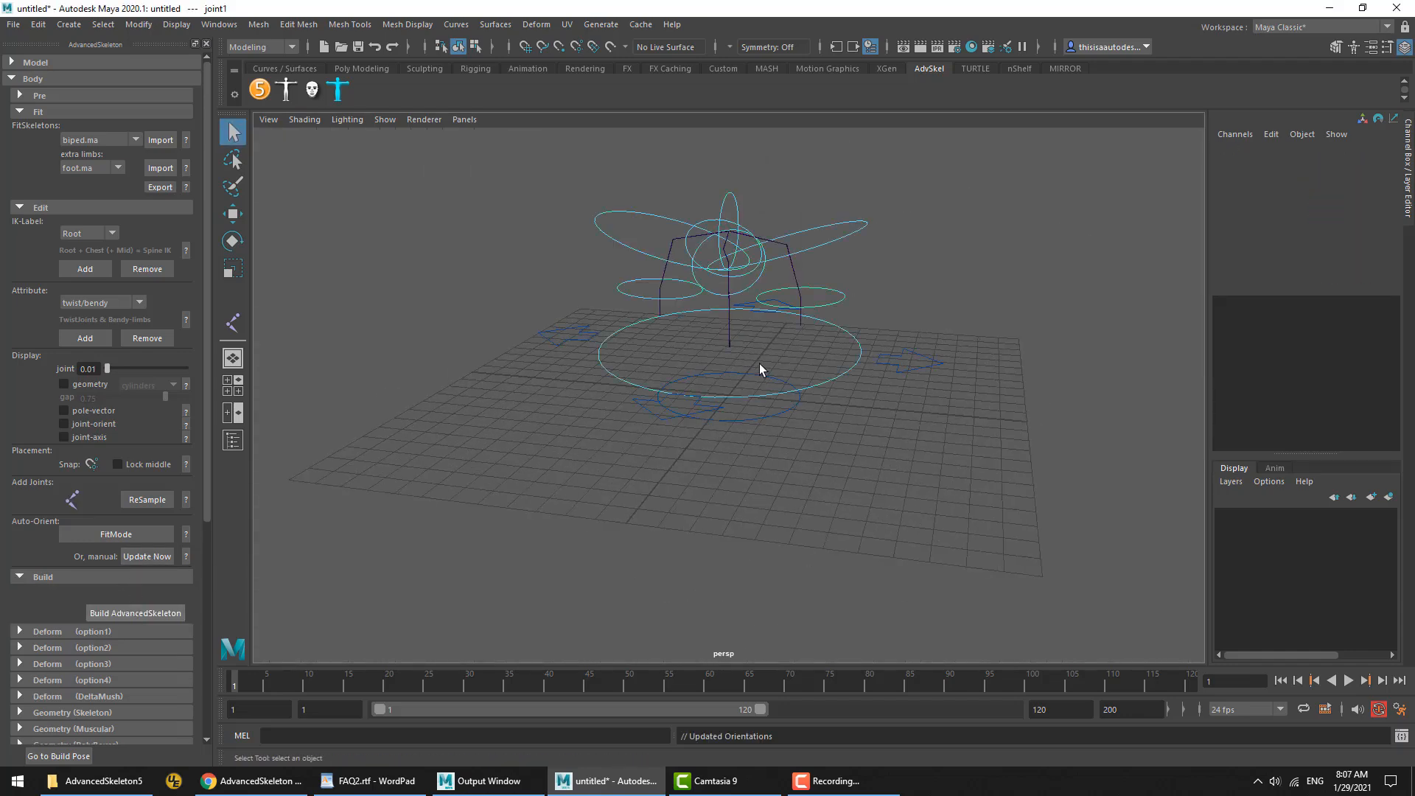
left_click(40, 207)
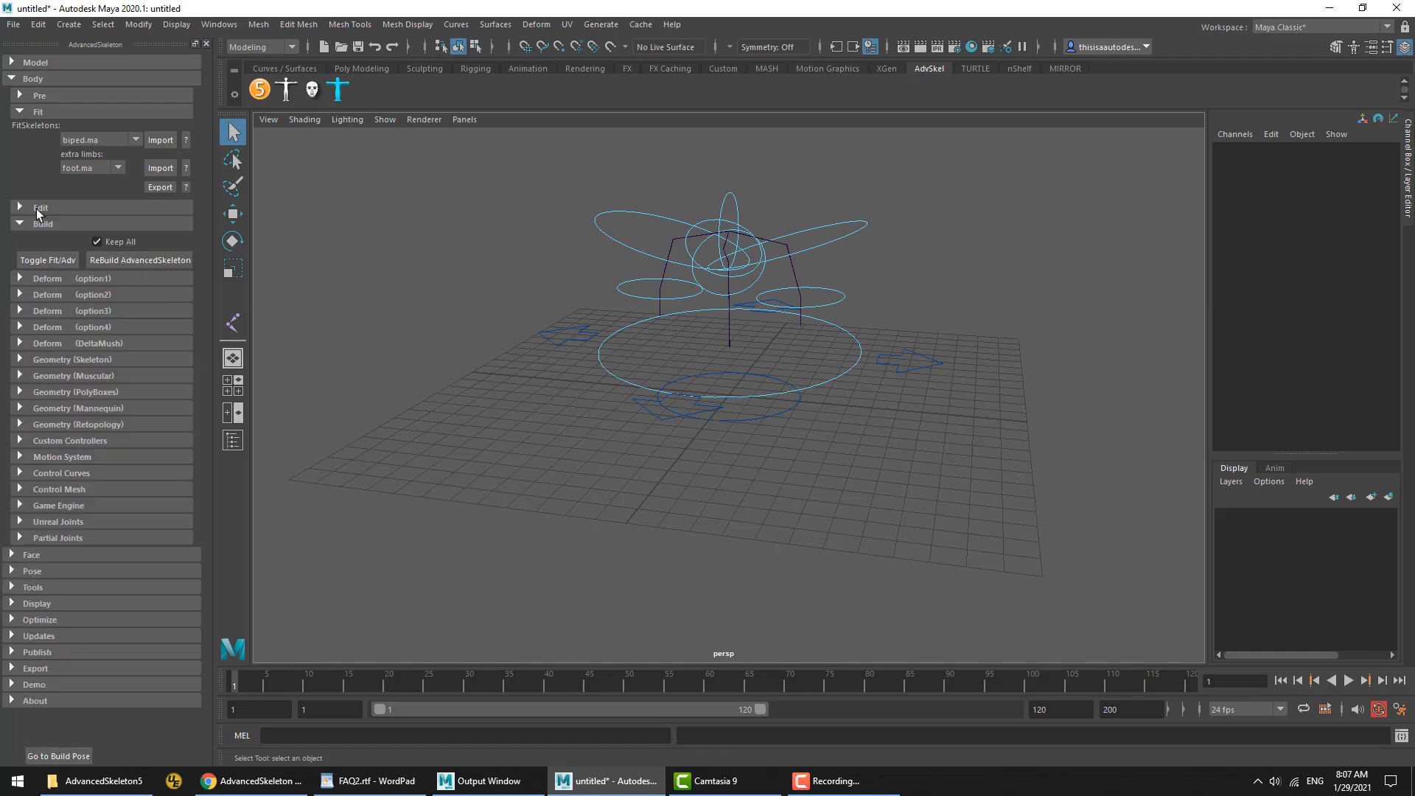
left_click(40, 261)
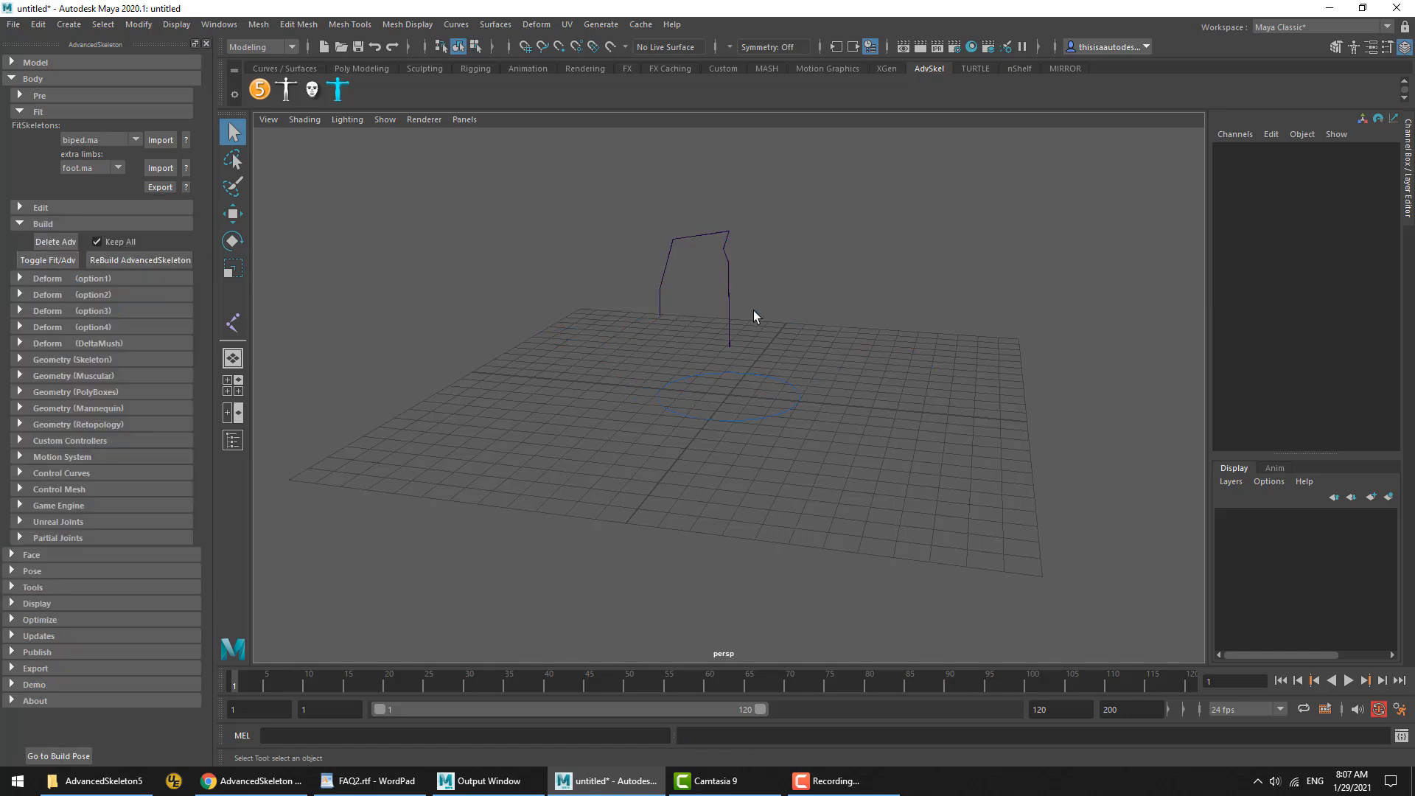
Add the rootOptions attribute to the Root joint at the base of the custom fit skeleton
right_click_drag(726, 337, 768, 488, "alt")
left_click(721, 401)
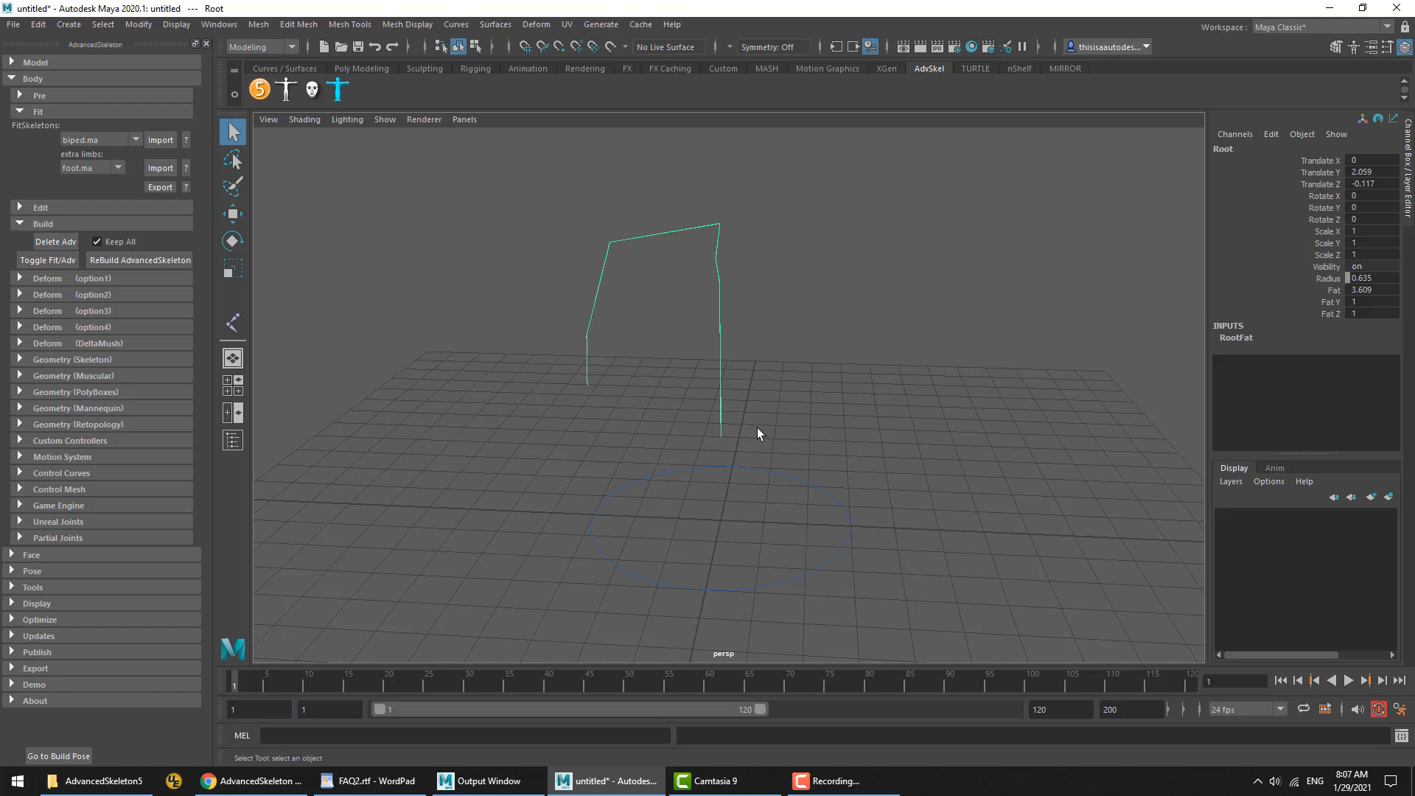
left_click(737, 434)
left_click(720, 423)
left_click(46, 224)
left_click(40, 207)
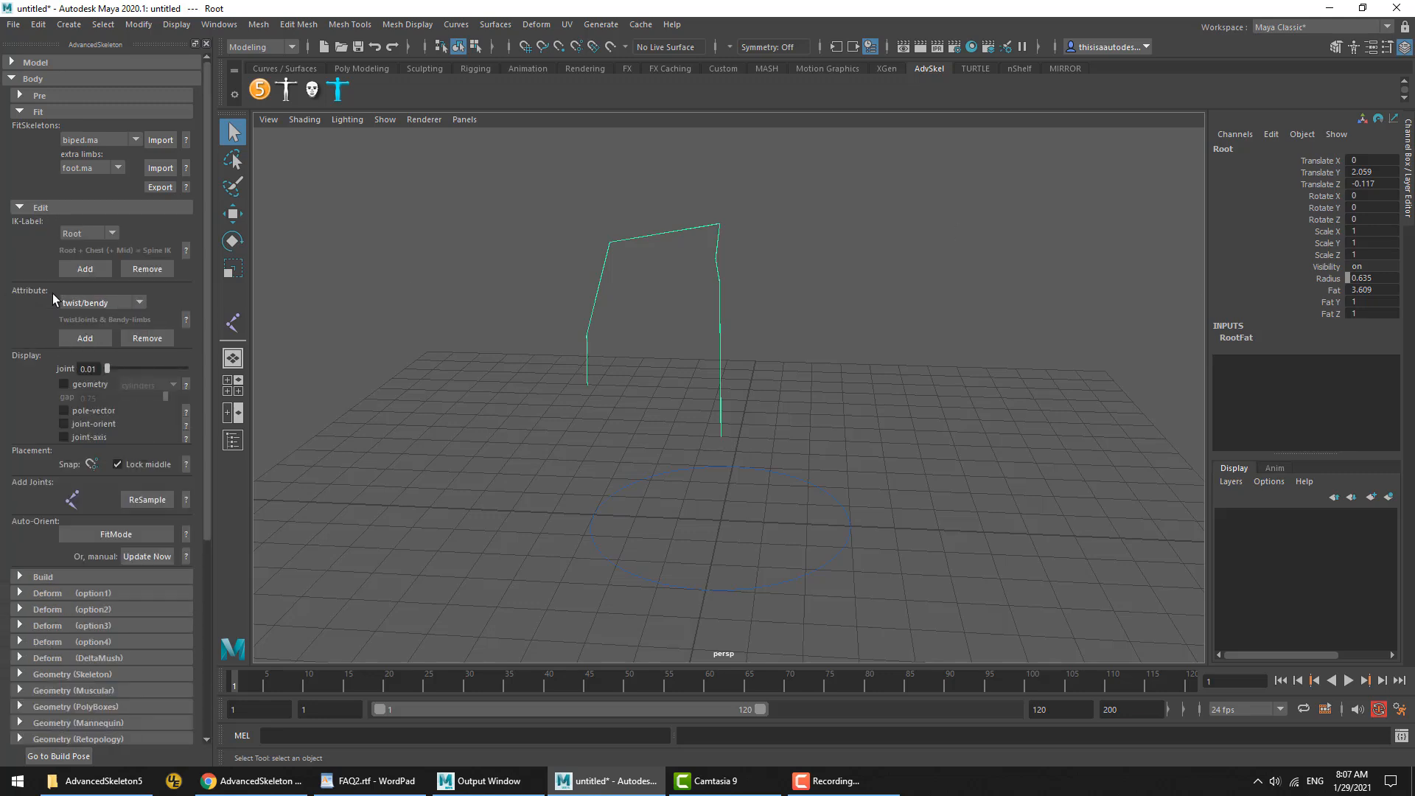
left_click(125, 303)
left_click_drag(140, 325, 143, 417)
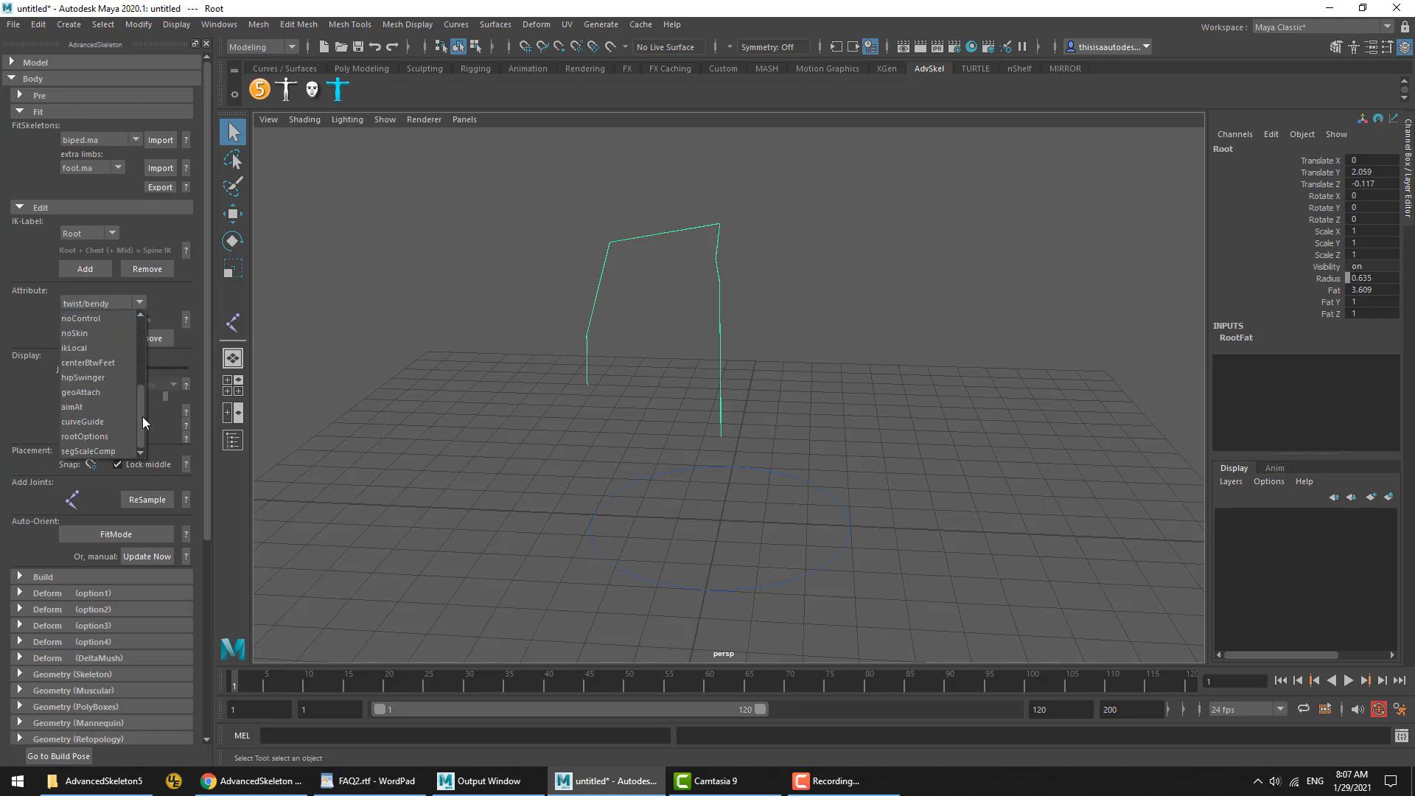
left_click(94, 436)
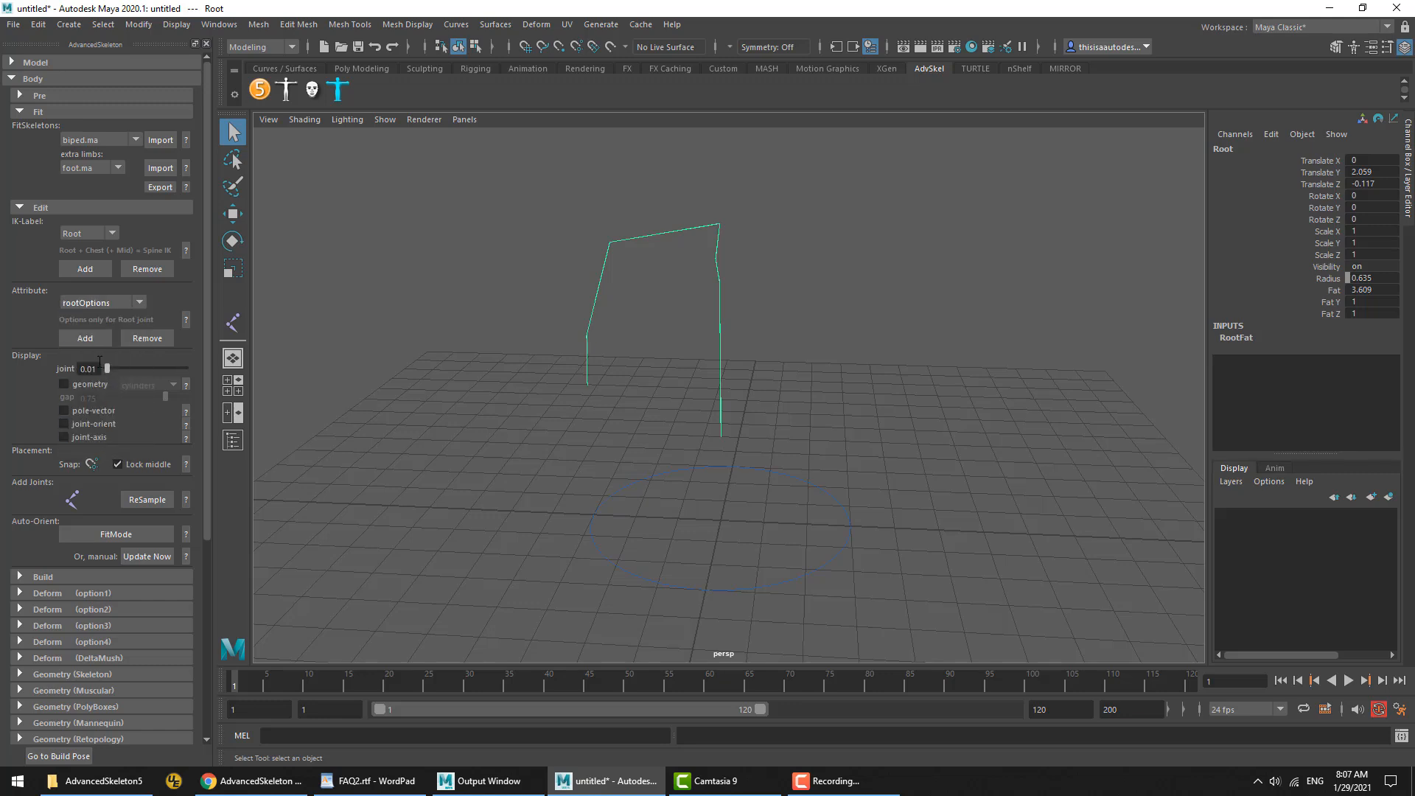
left_click(90, 338)
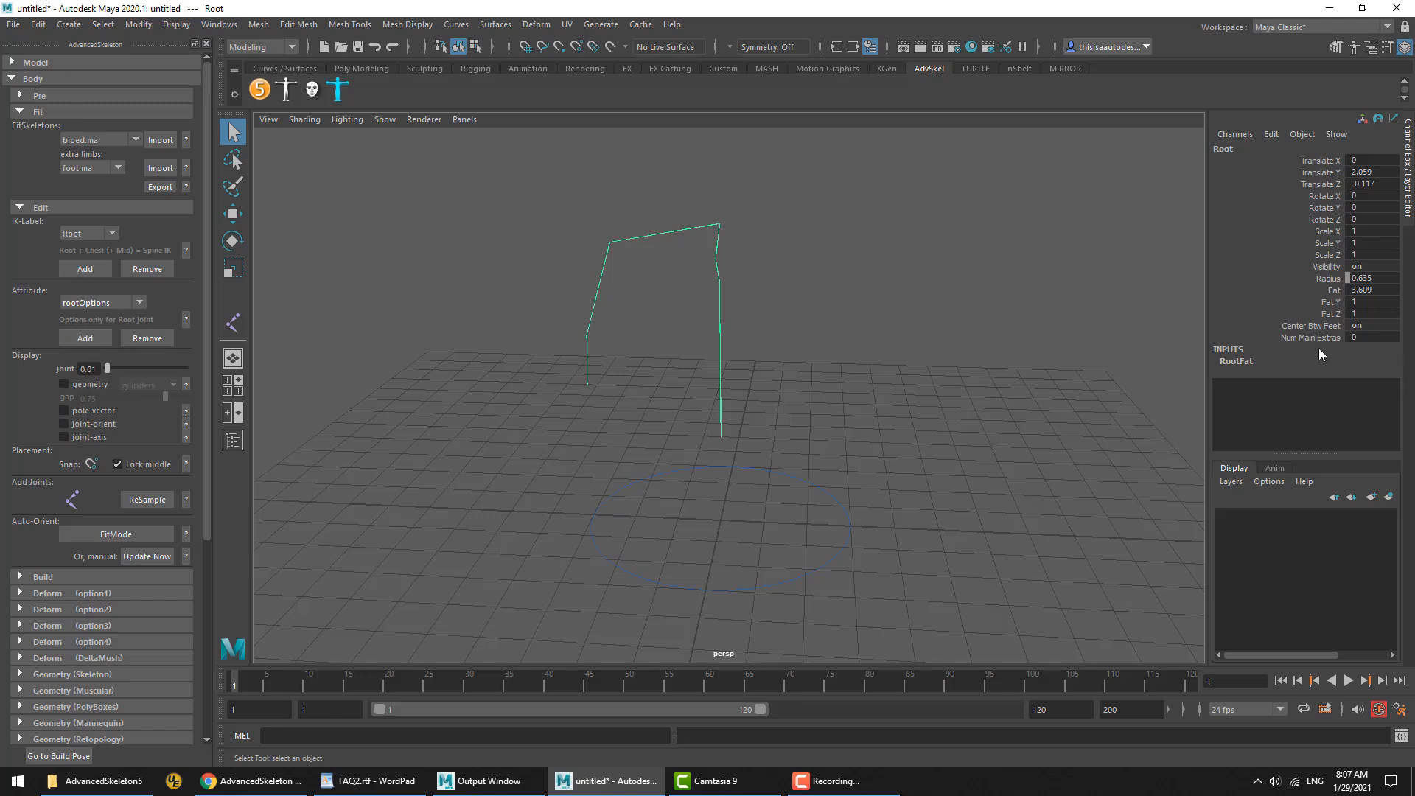
Inspect the Root joint's Center Btw Feet and Num Main Extras attributes, and deselect the joint
left_click(1312, 303)
left_click(1310, 326)
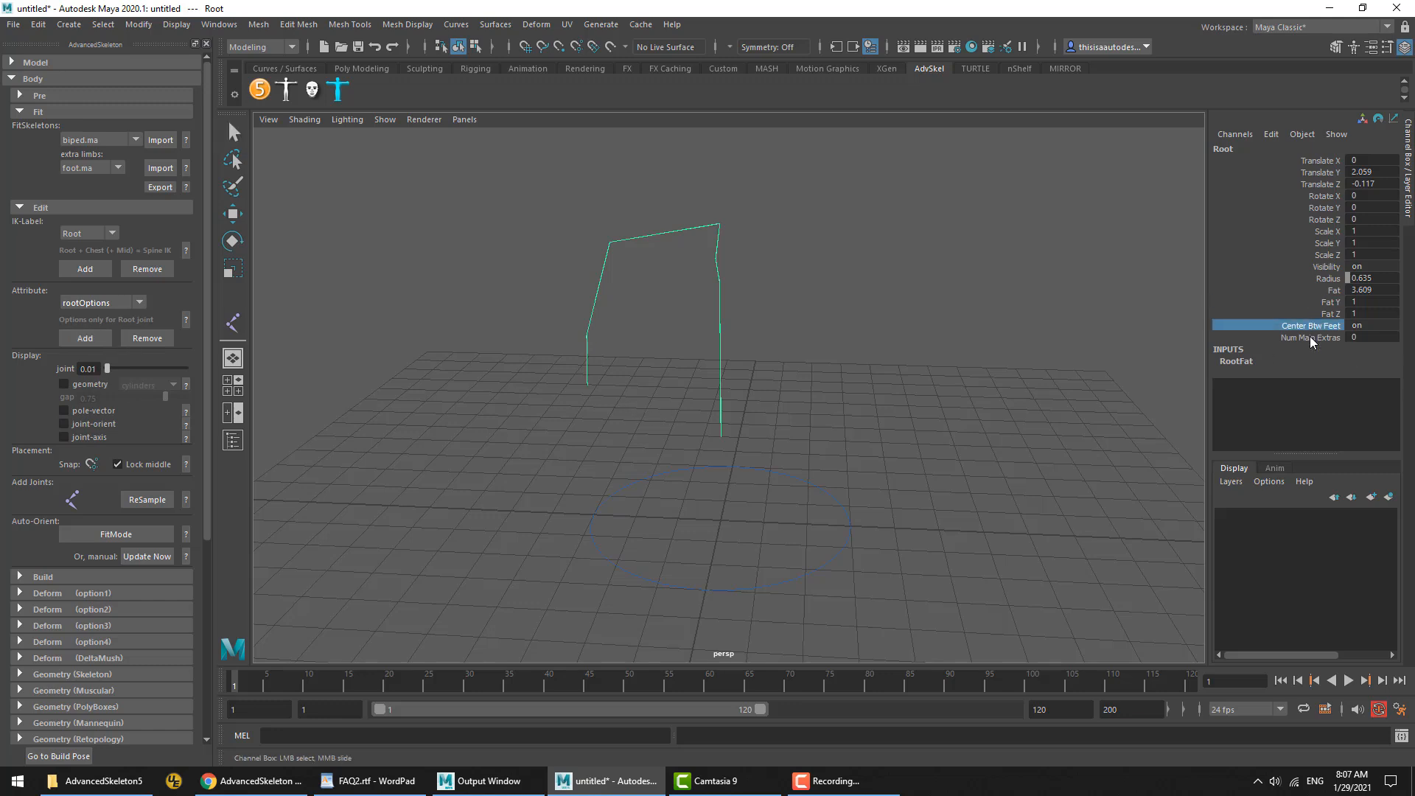
left_click(1314, 333)
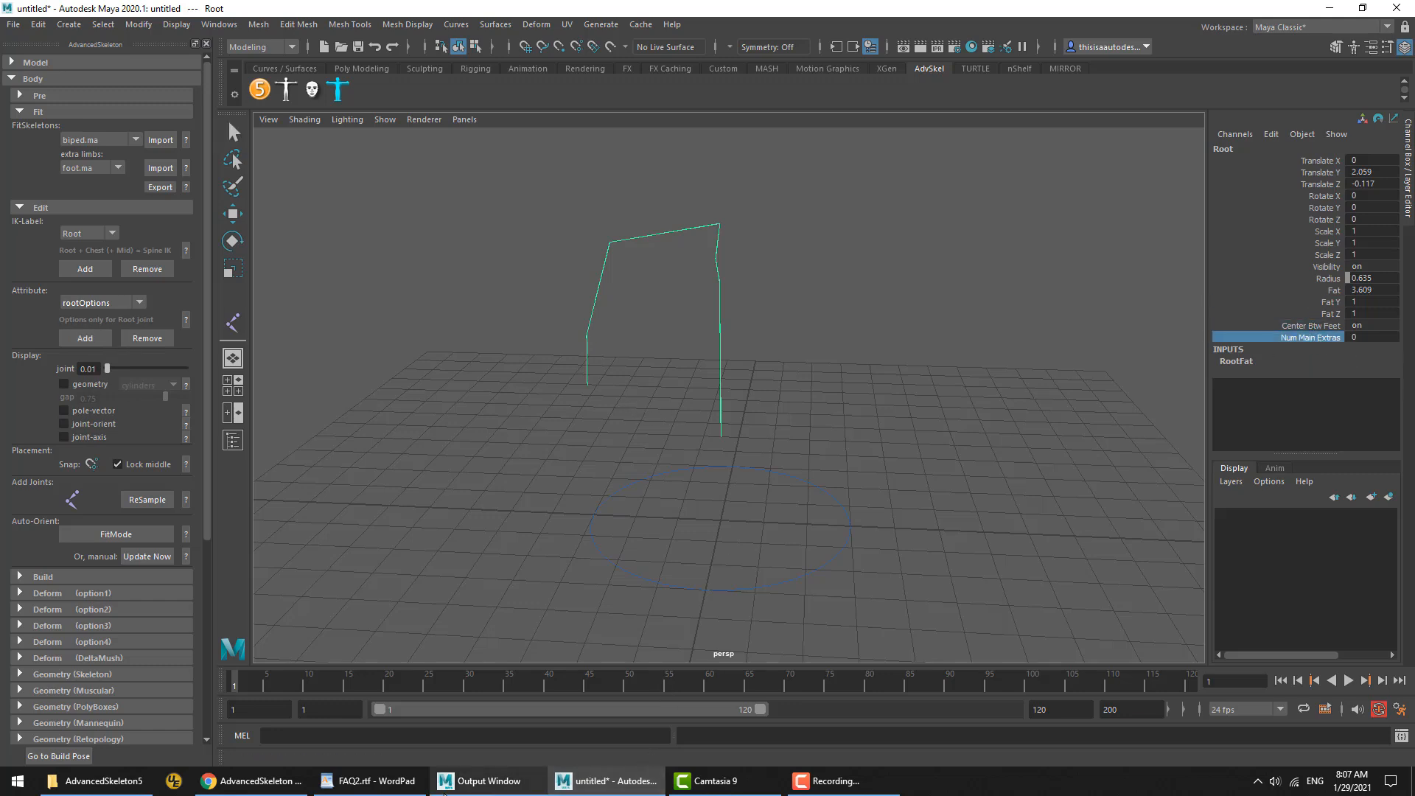
left_click(432, 461)
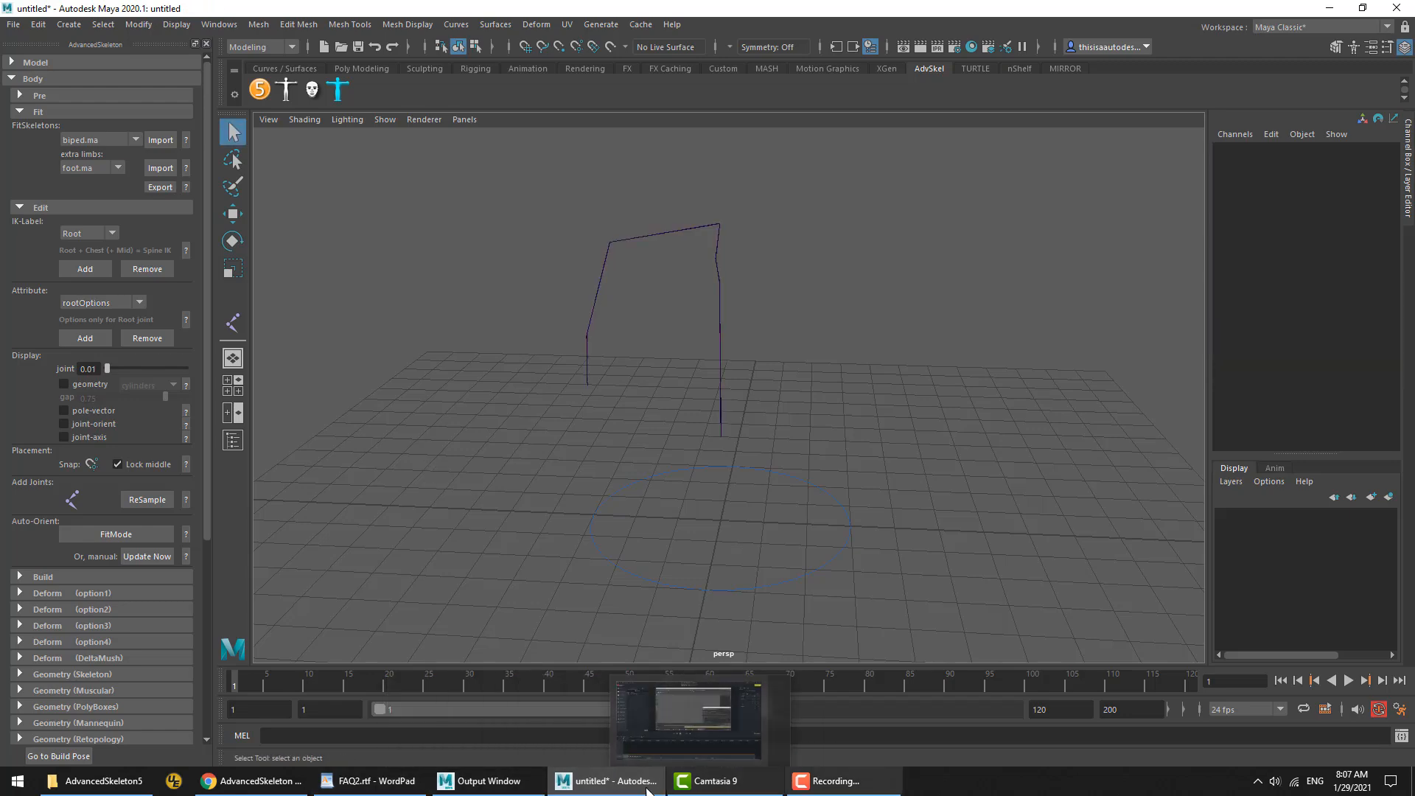
Switch to the FAQ2.rtf document in WordPad and mark the question "How to set Eye rotation range"
left_click(369, 782)
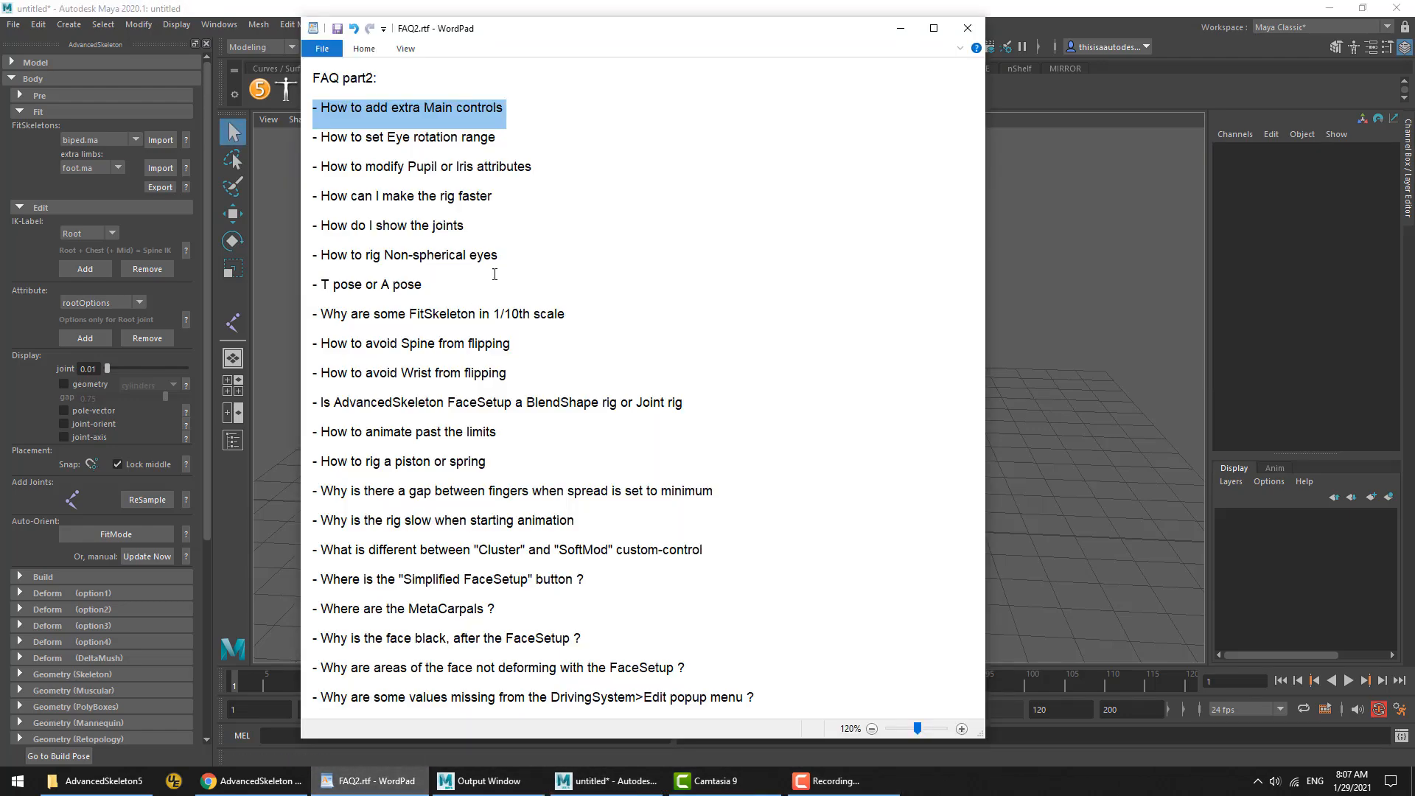
triple_click(400, 142)
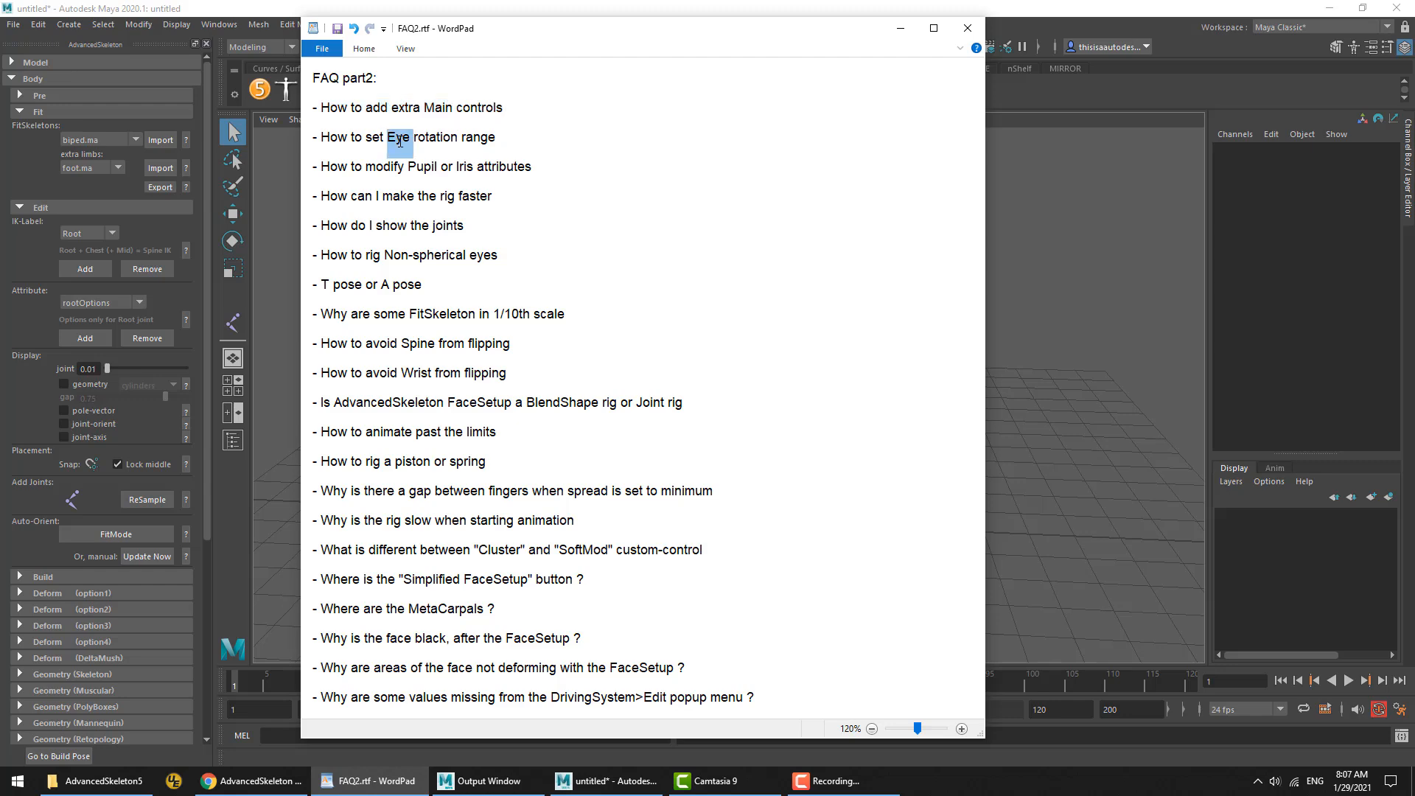
Open the tuna demo scene from the AdvancedSkeleton demos without keeping the current scene's changes
left_click(26, 80)
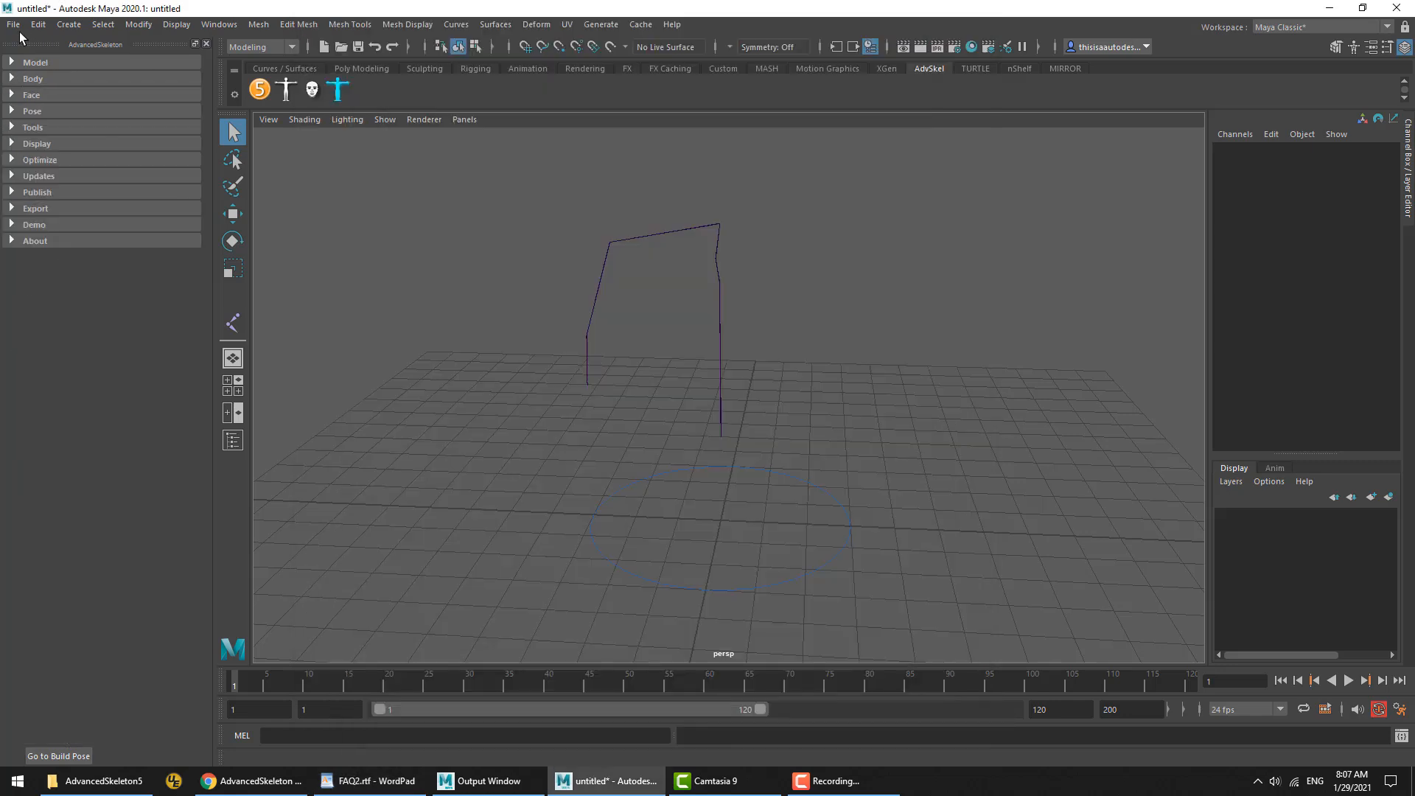
left_click(41, 223)
left_click(86, 278)
left_click(86, 277)
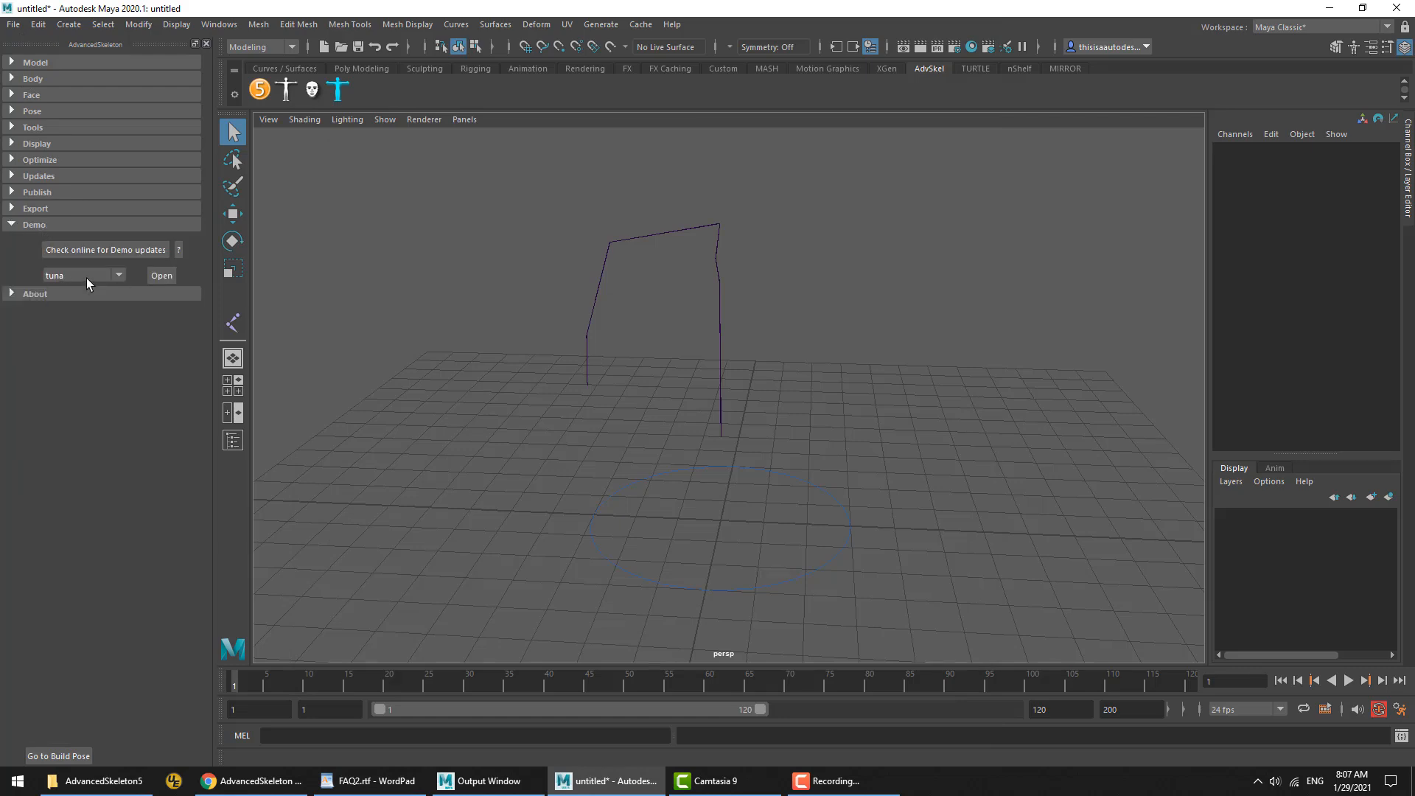
left_click(156, 277)
left_click(710, 392)
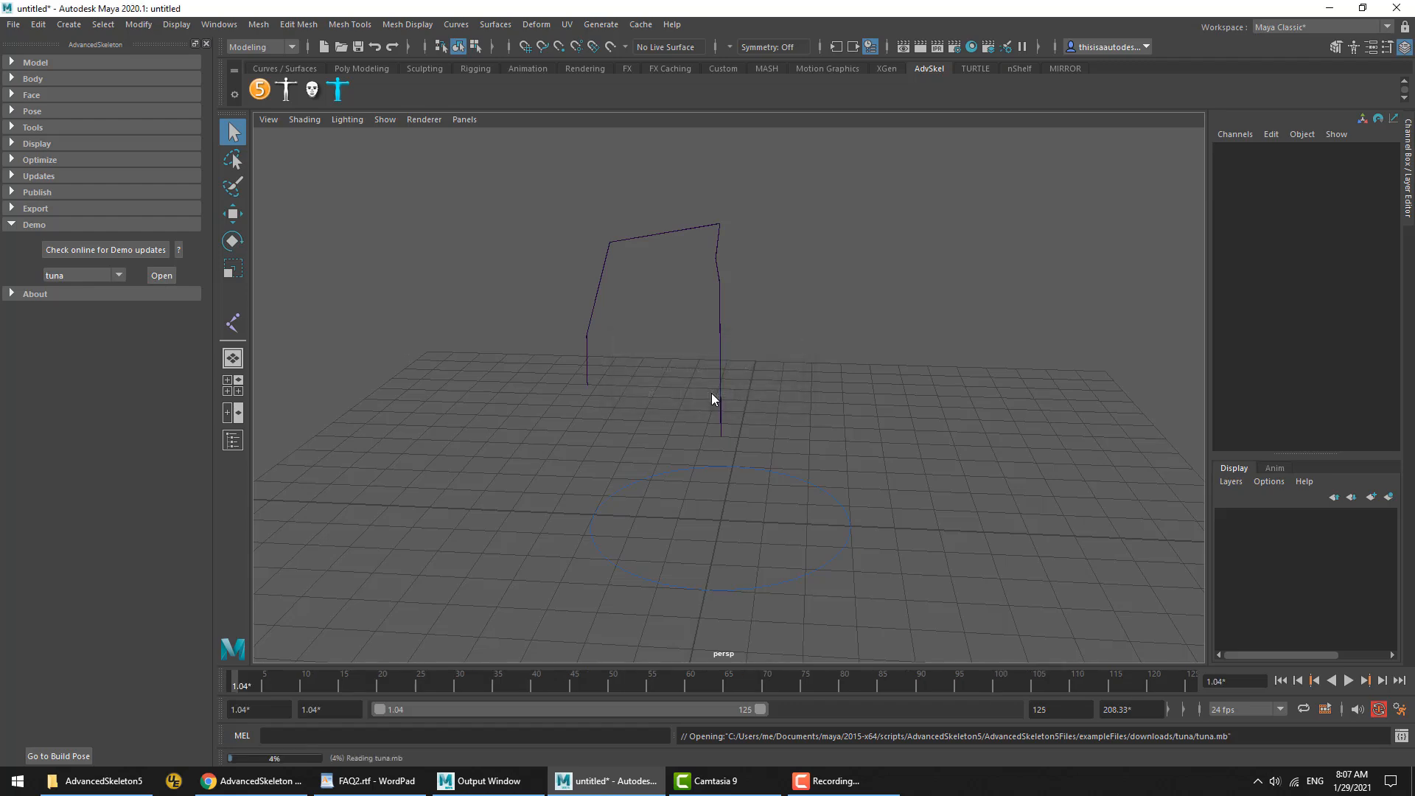
Select both eye controls in the face control box and move them to Translate X 1
right_click_drag(776, 352, 871, 413, "alt")
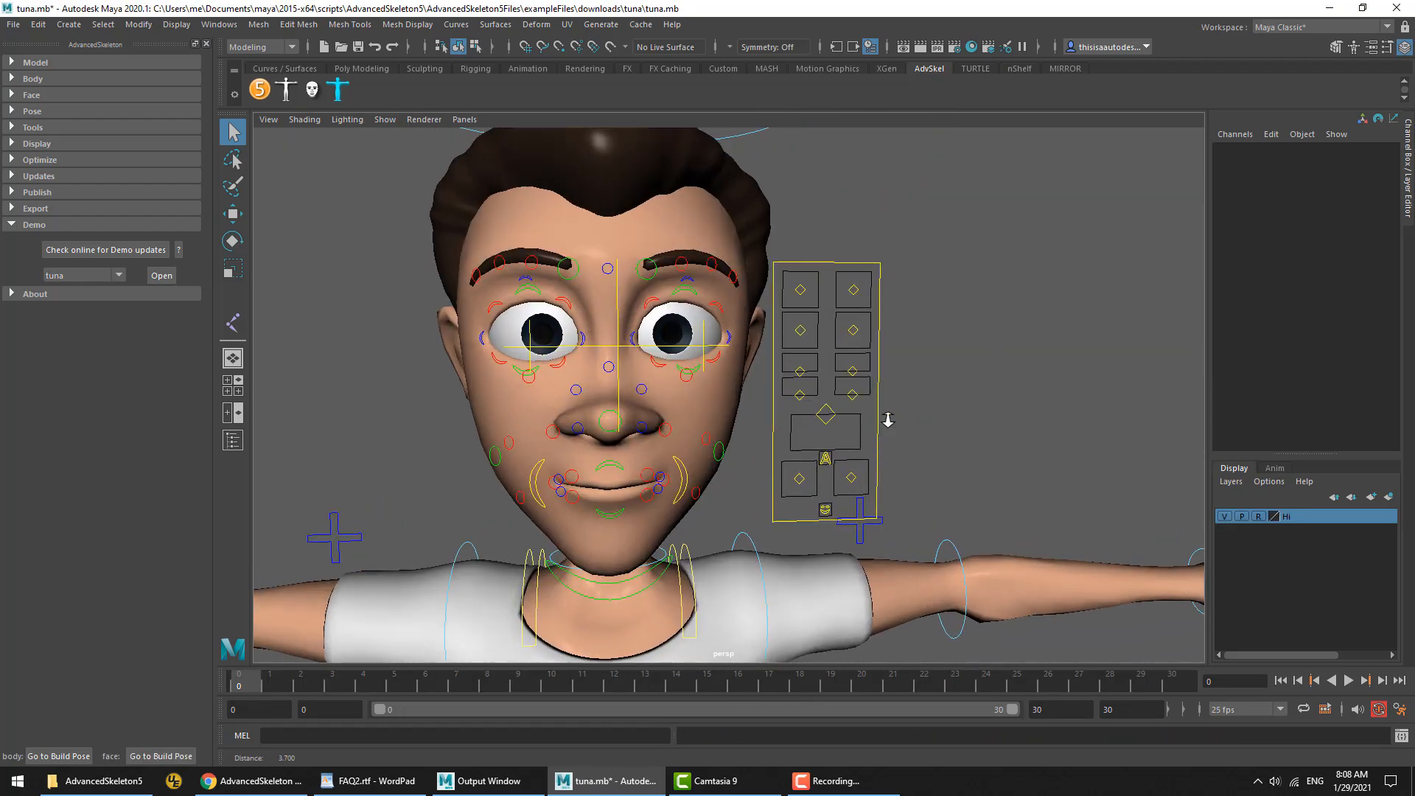
left_click_drag(877, 315, 800, 353)
key("w")
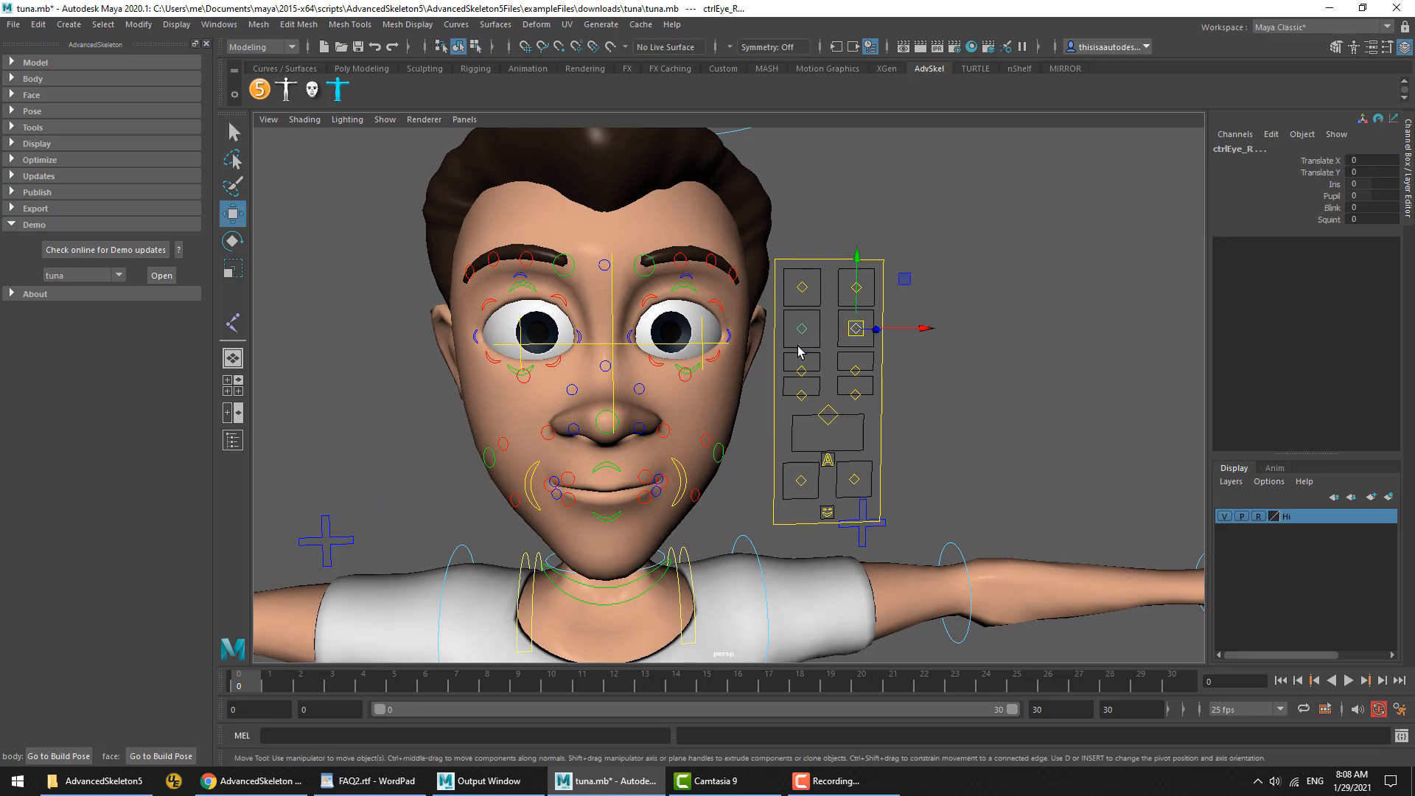
left_click_drag(920, 328, 800, 348)
left_click(916, 353)
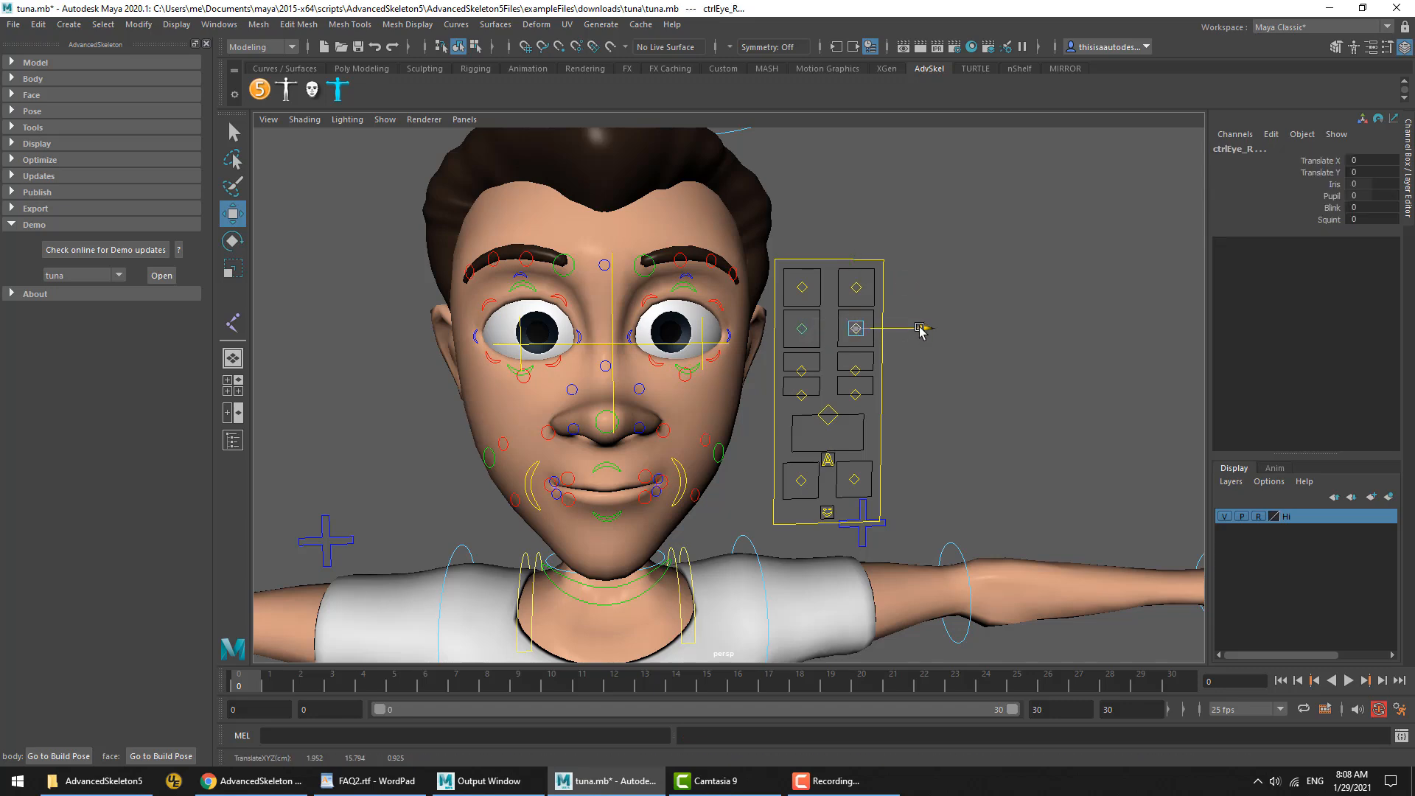
left_click_drag(920, 329, 963, 332)
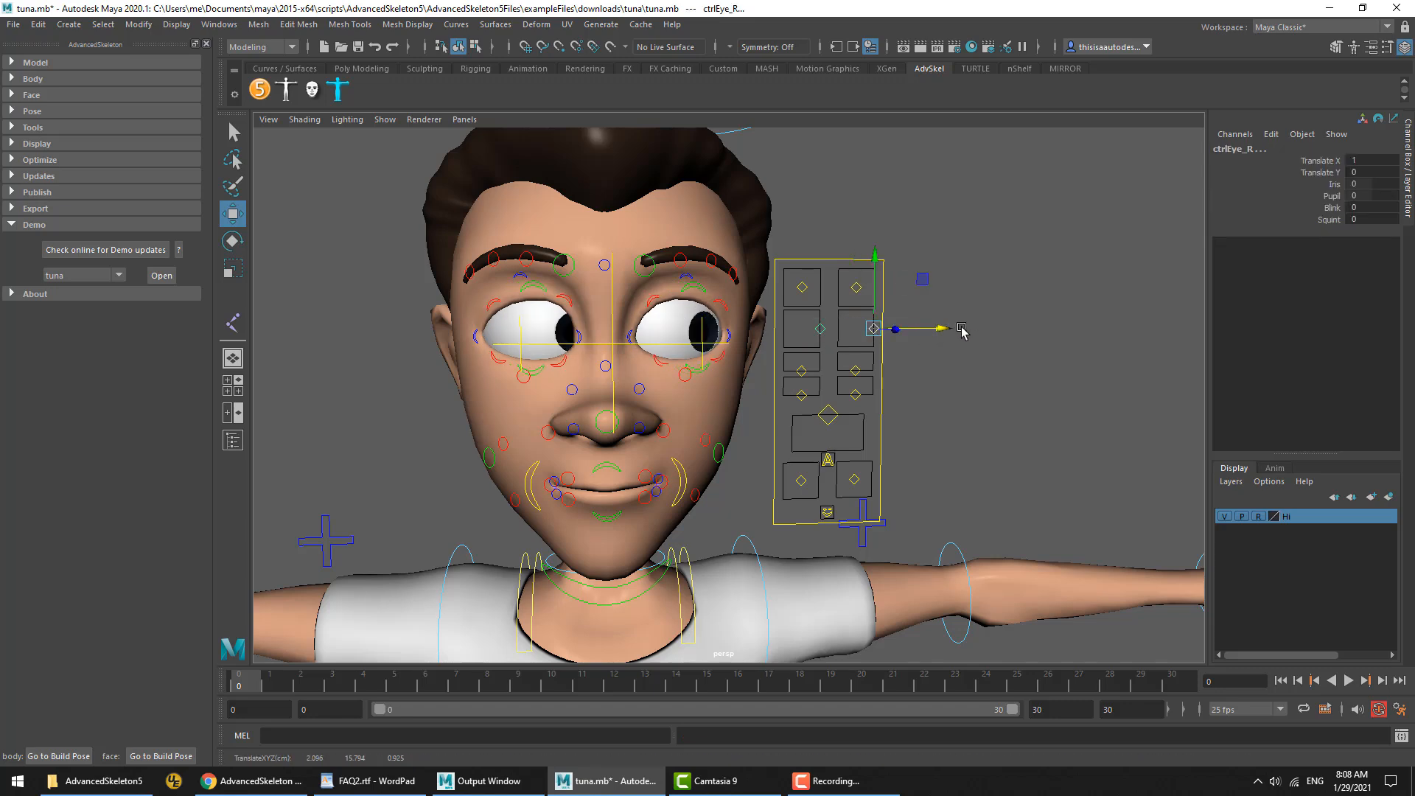
Move both eye controls to the opposite limit, Translate X -1, and deselect them
left_click_drag(782, 366, 639, 372, "alt")
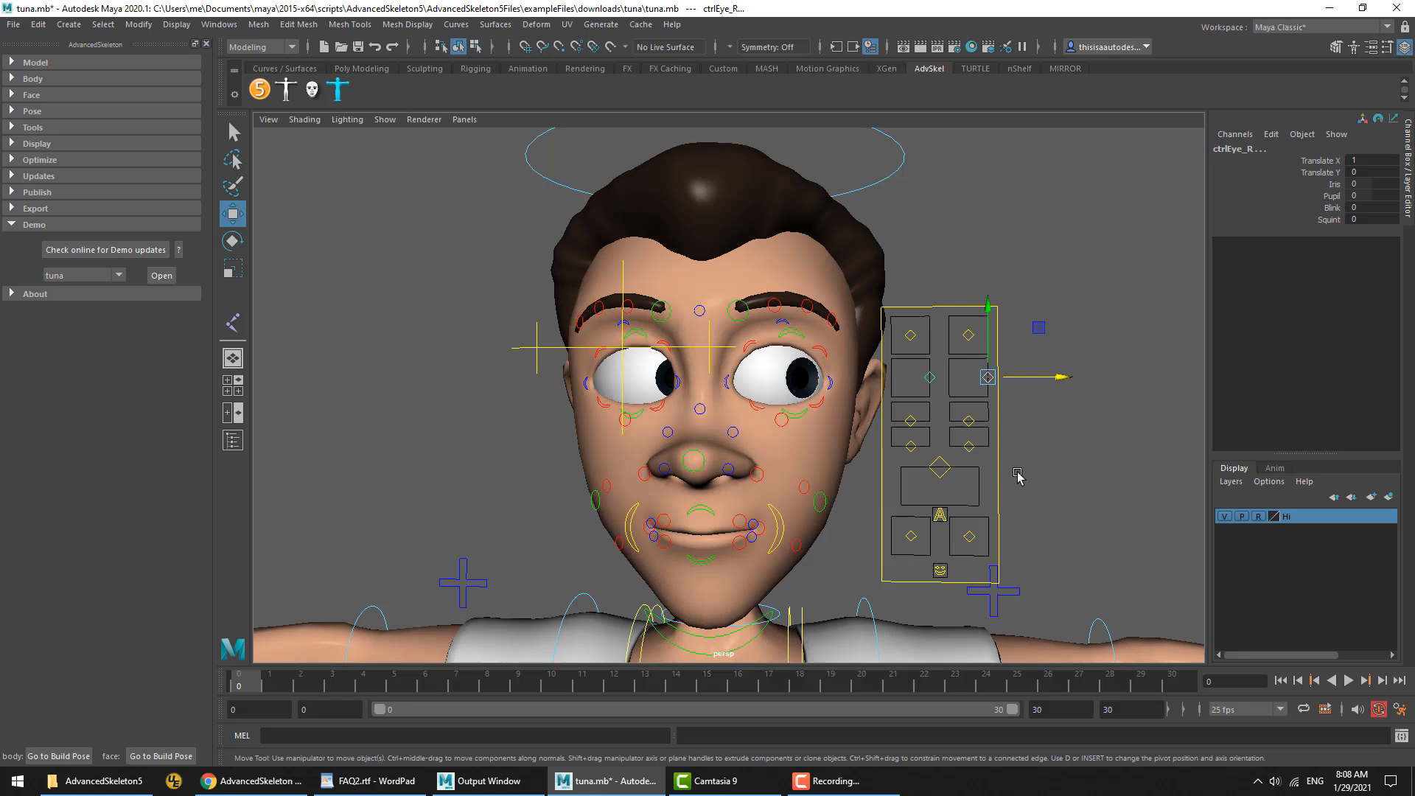
left_click_drag(1061, 377, 1013, 377)
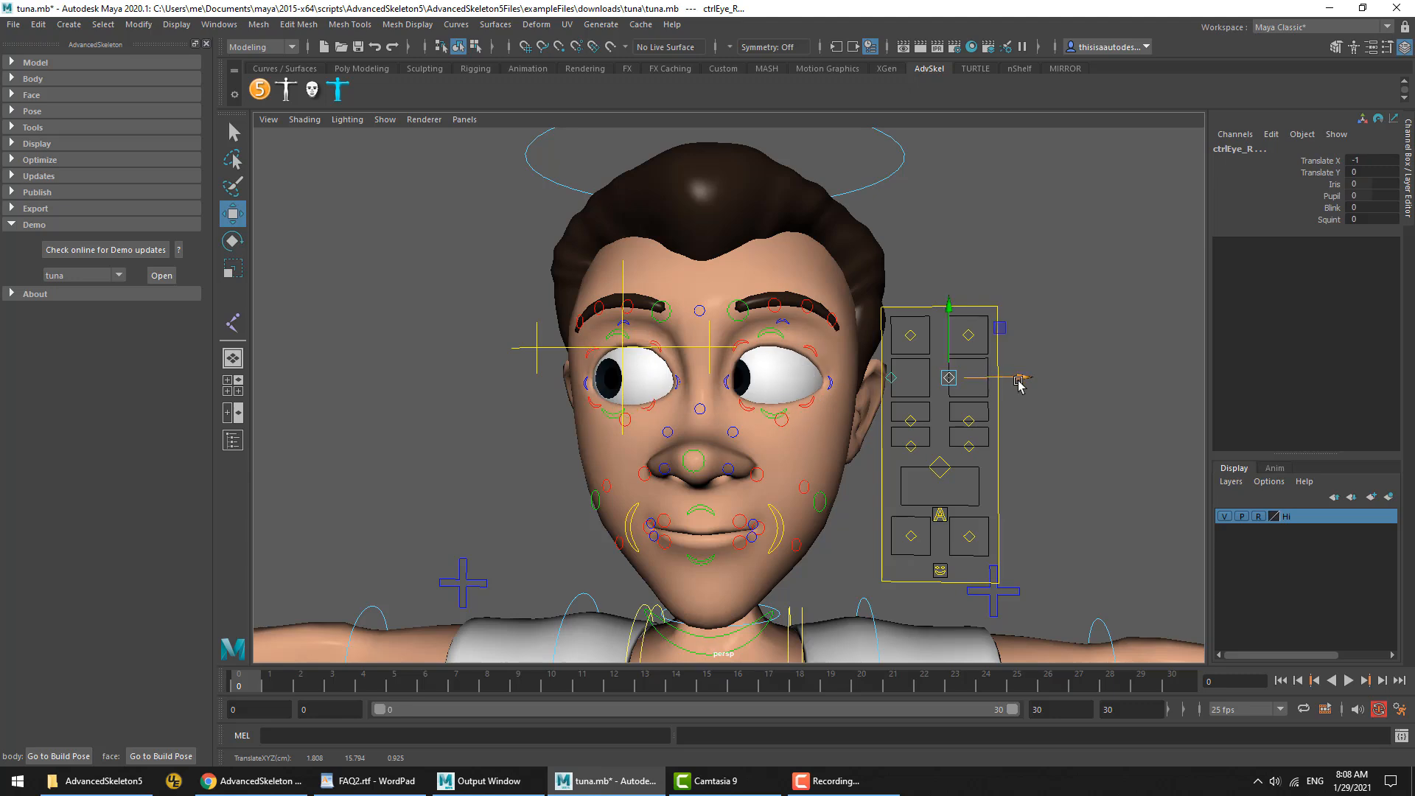
left_click(1001, 400)
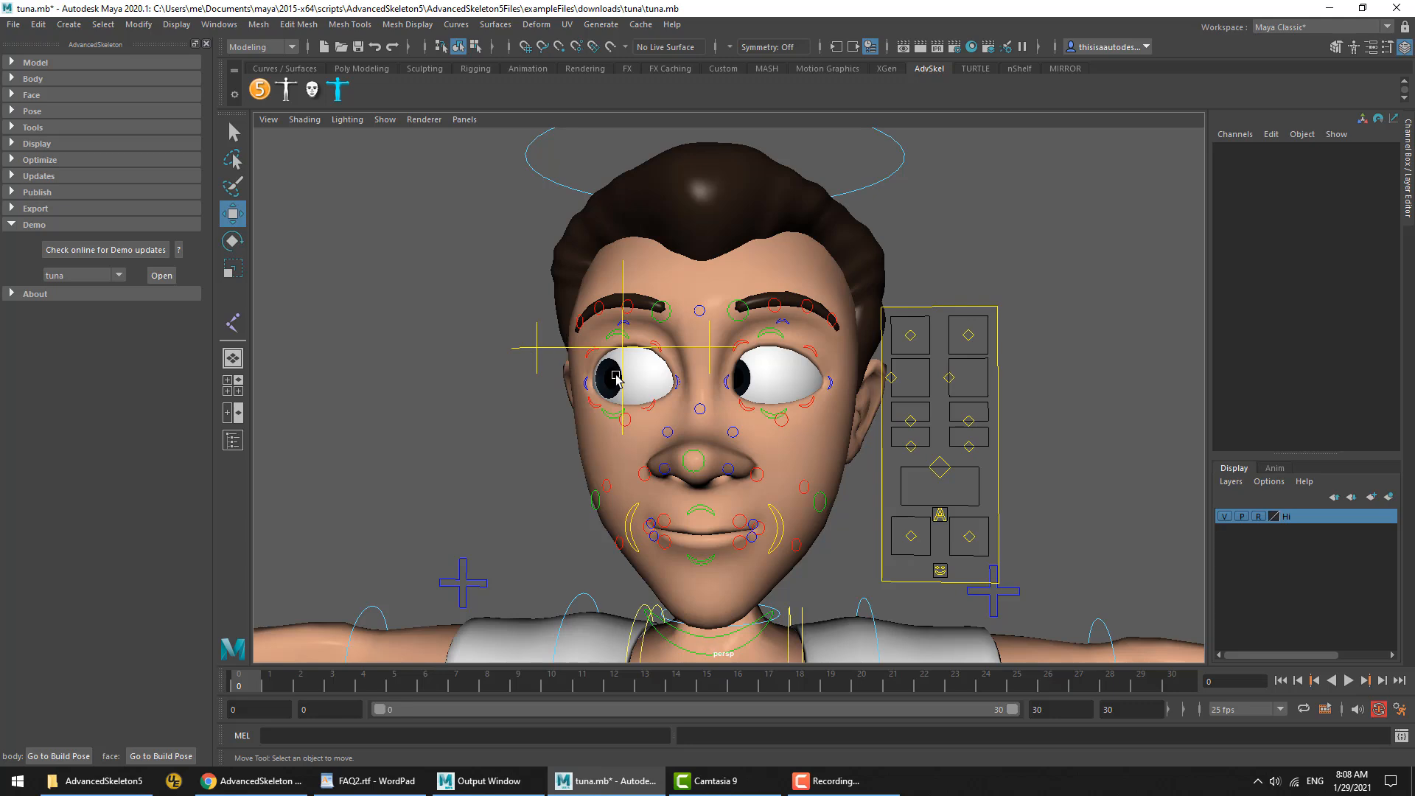
Return the face controls to their build pose
left_click(33, 224)
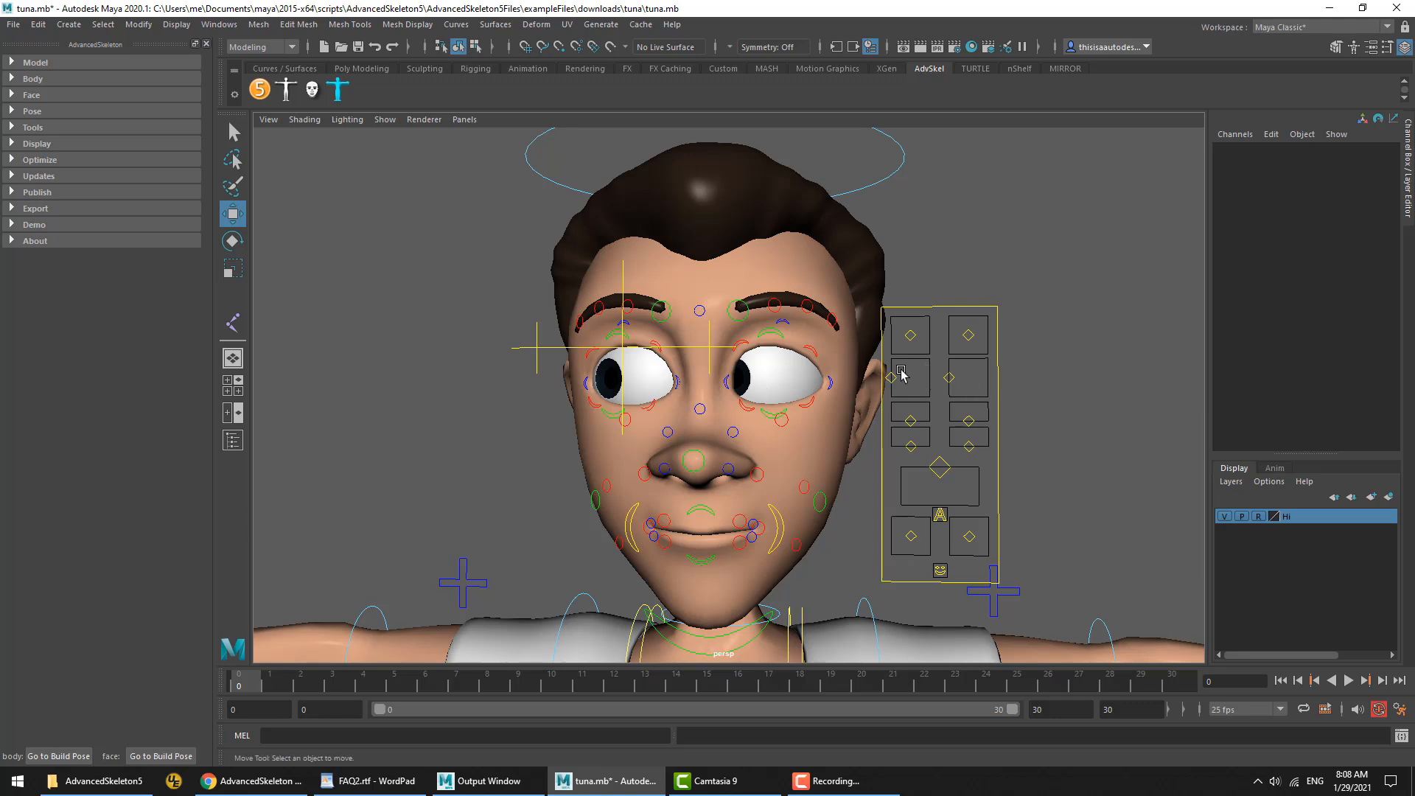
left_click(948, 378)
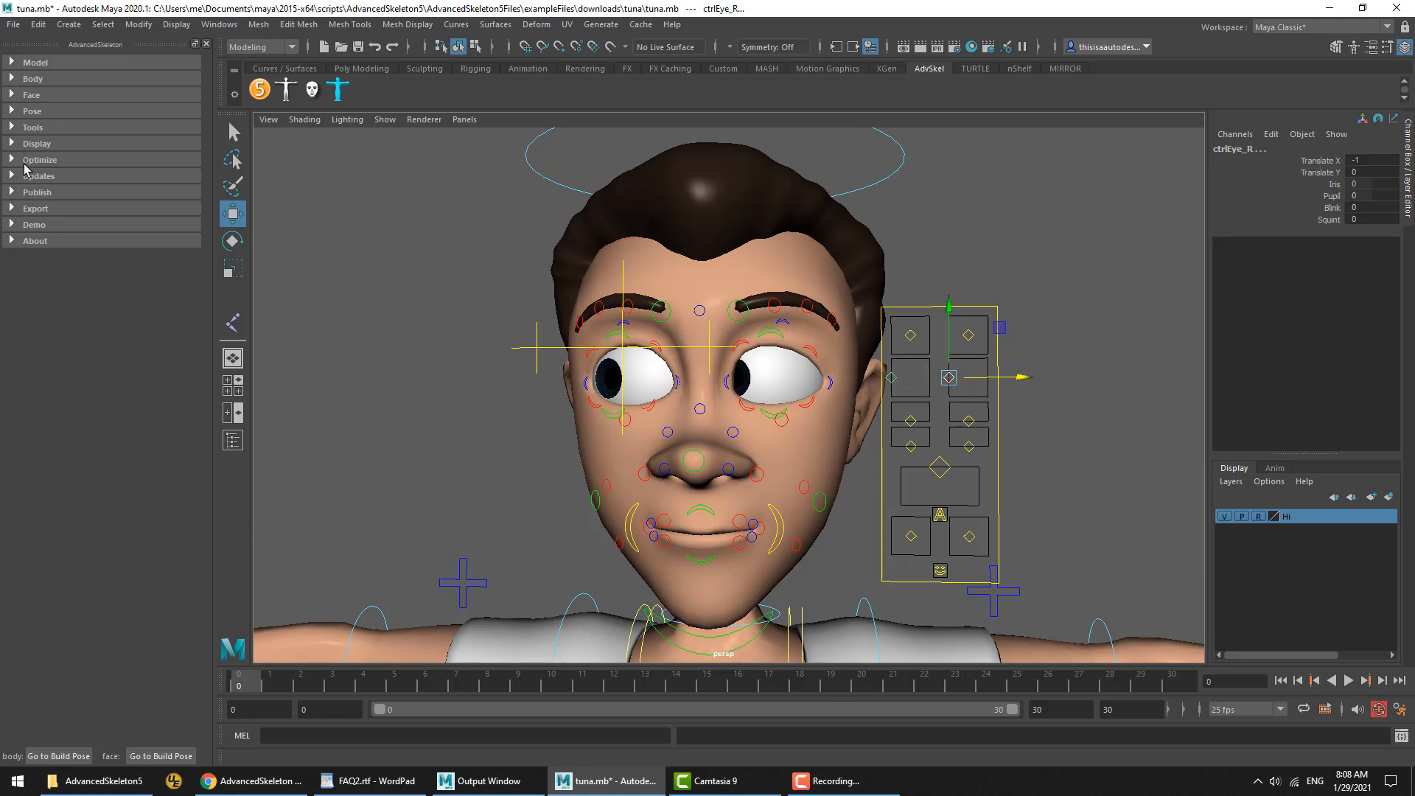
left_click(152, 756)
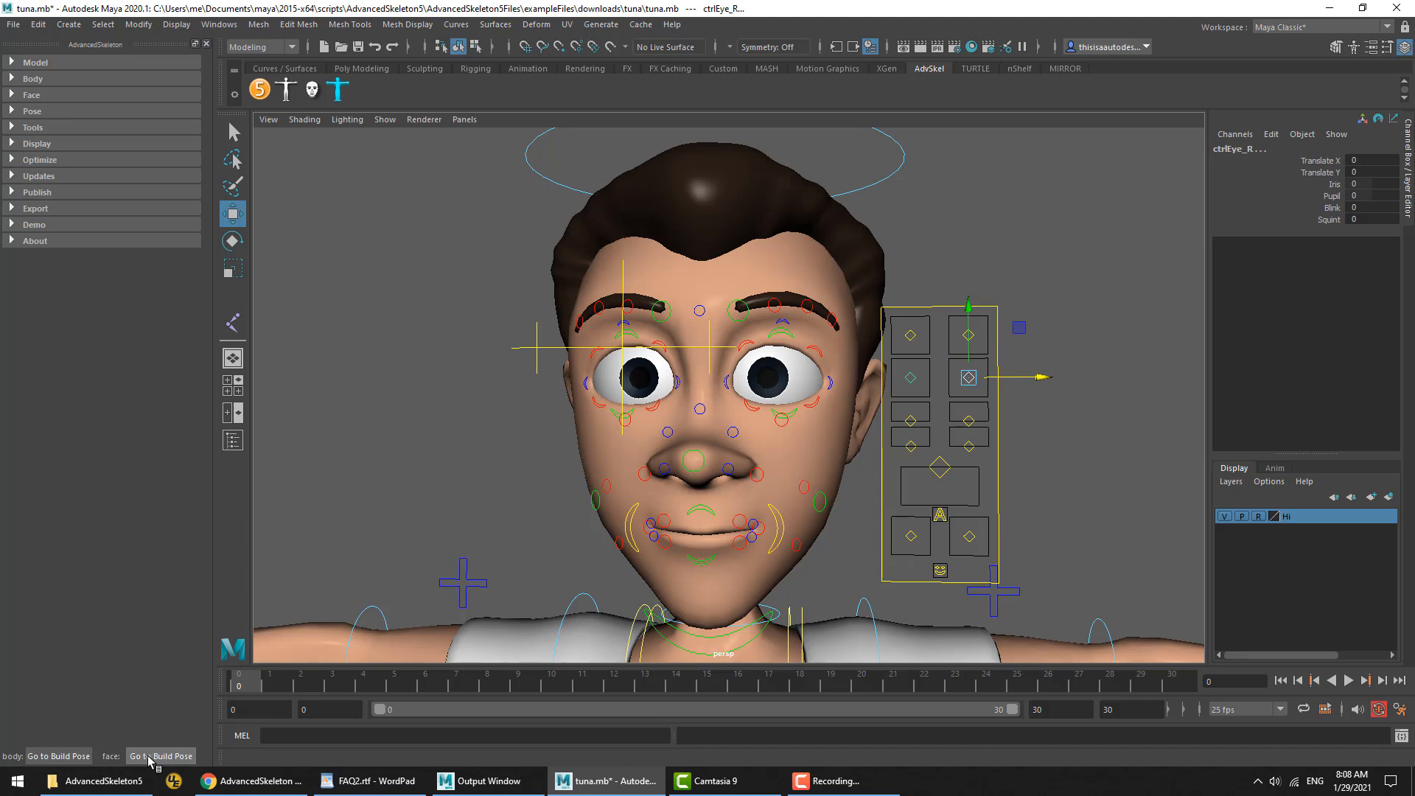
Start editing the existing driving system pose for ctrlEye_R translateX at value 1
left_click(33, 115)
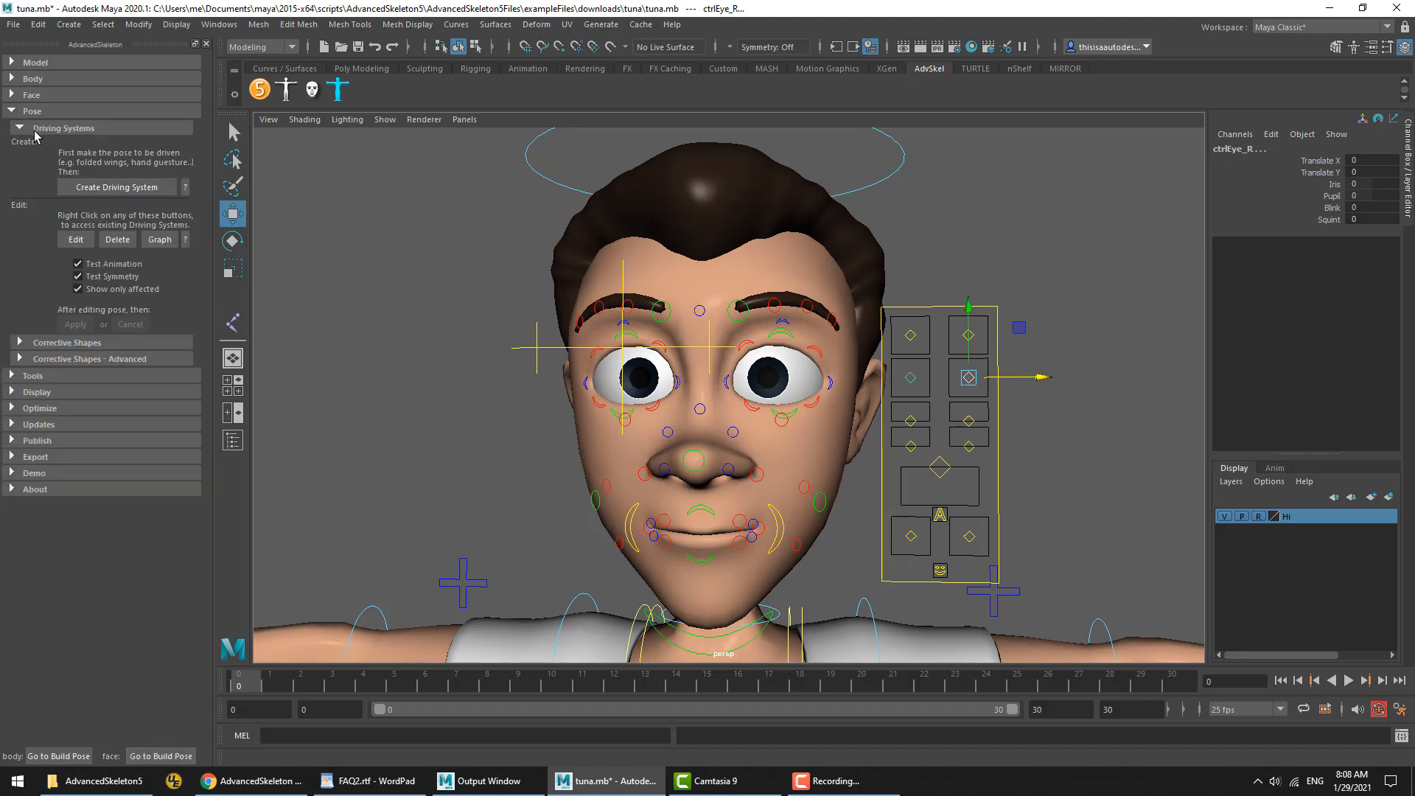
left_click(39, 130)
left_click(41, 133)
left_click(291, 320)
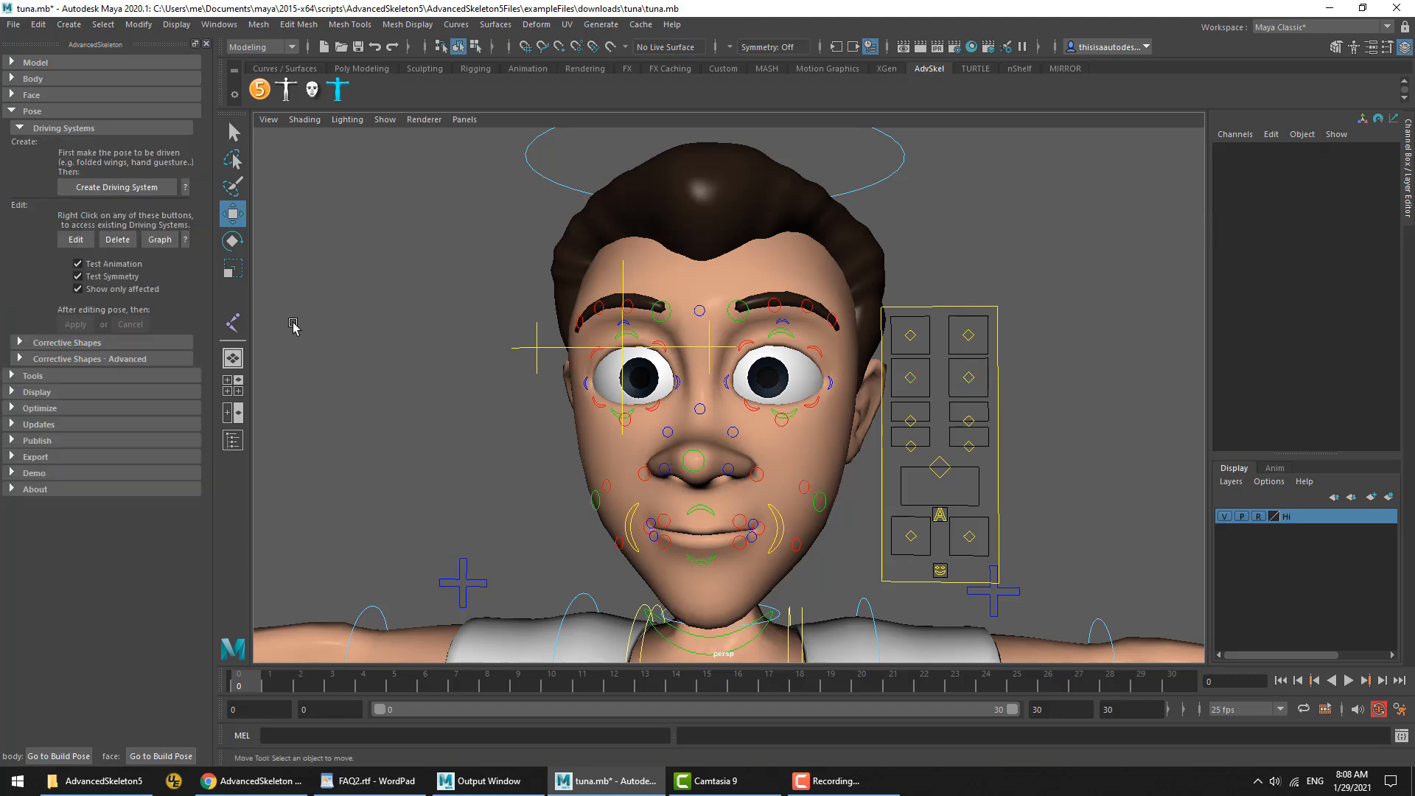
right_click(73, 243)
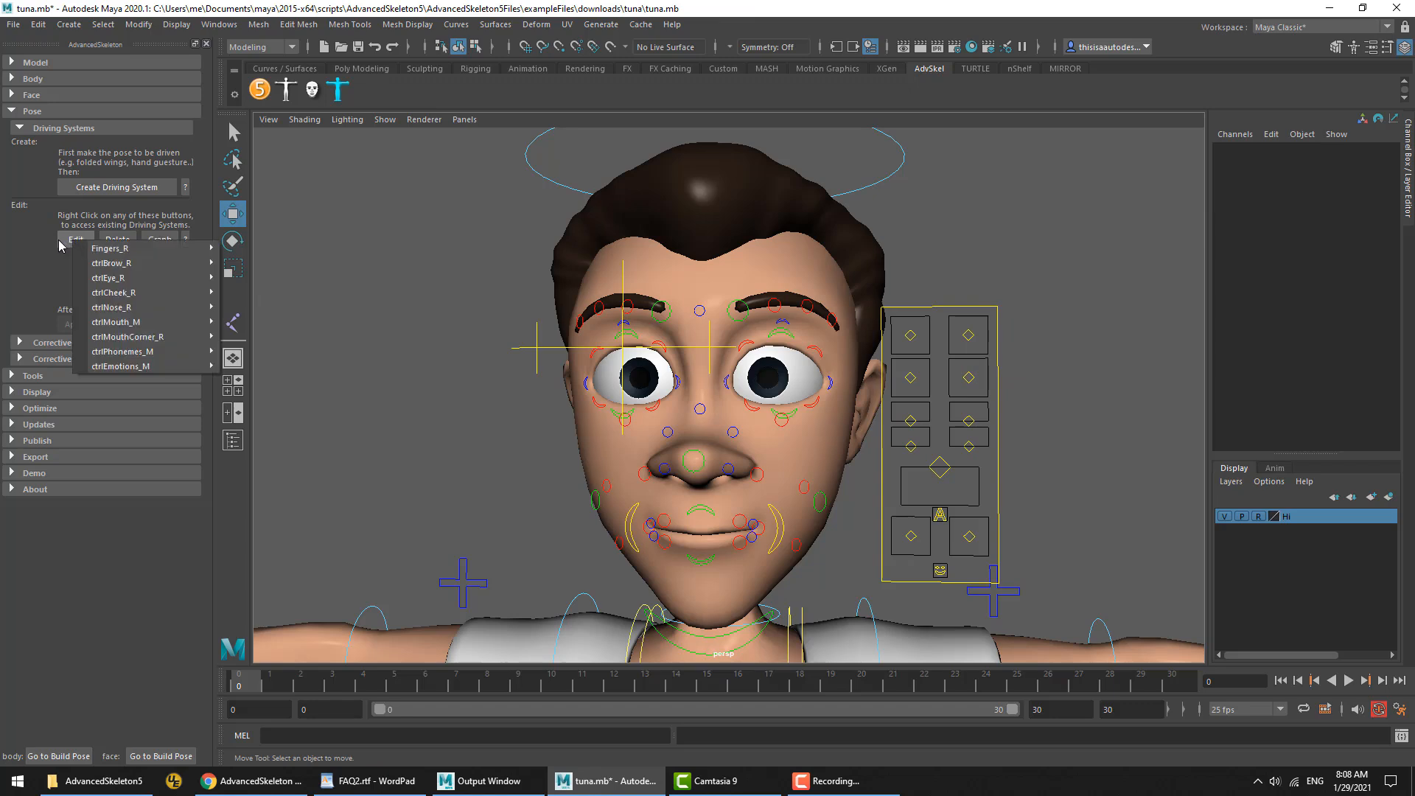
mouse_move(108, 280)
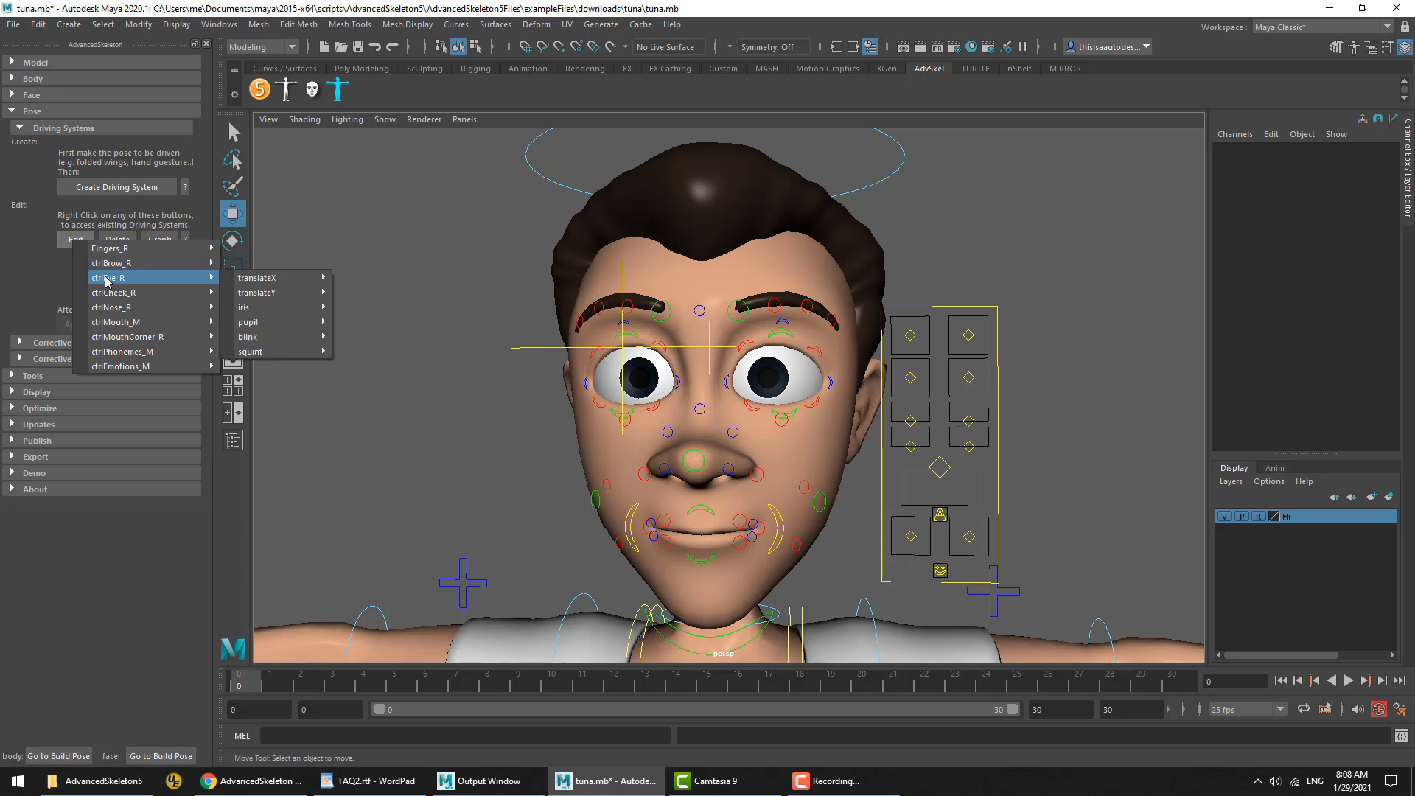
mouse_move(123, 282)
mouse_move(284, 278)
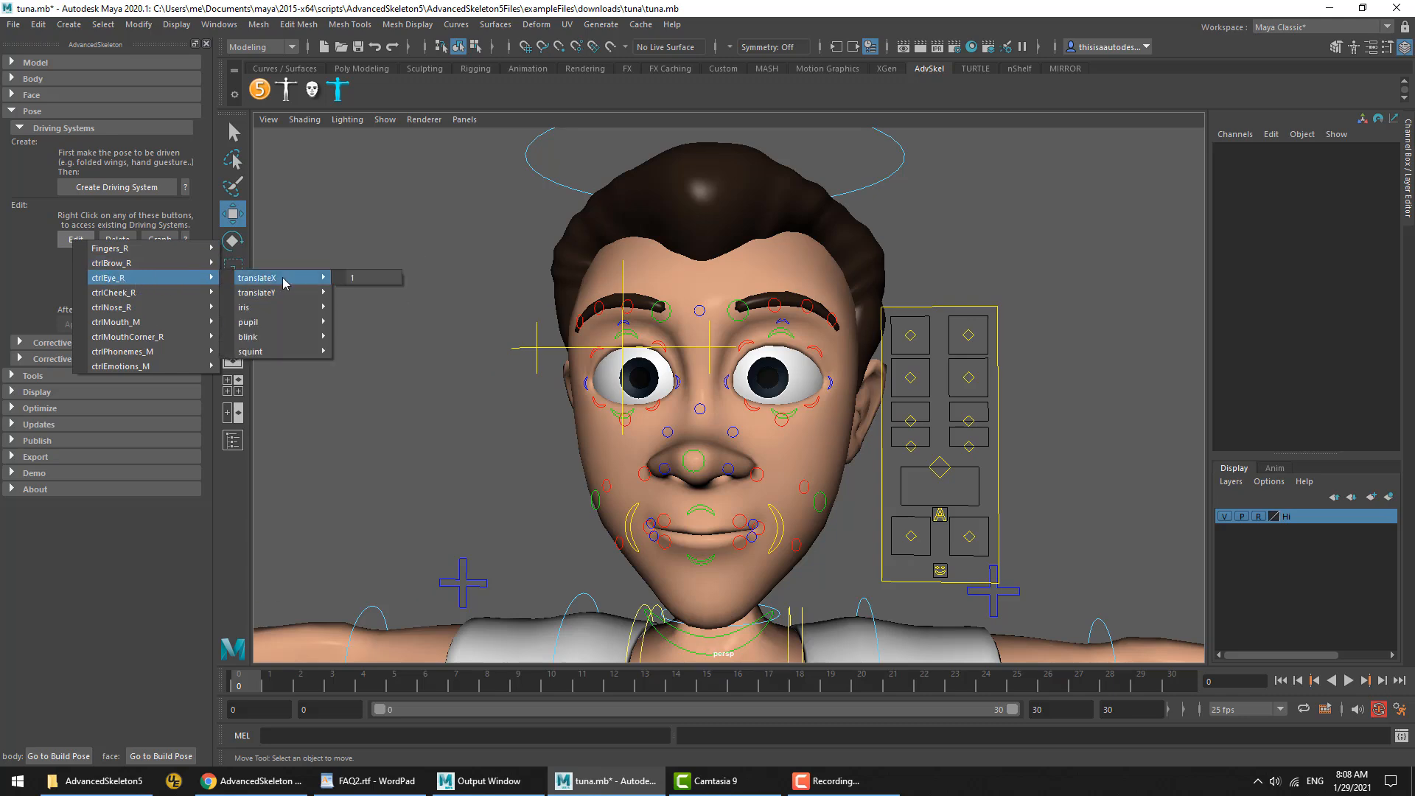
left_click(359, 278)
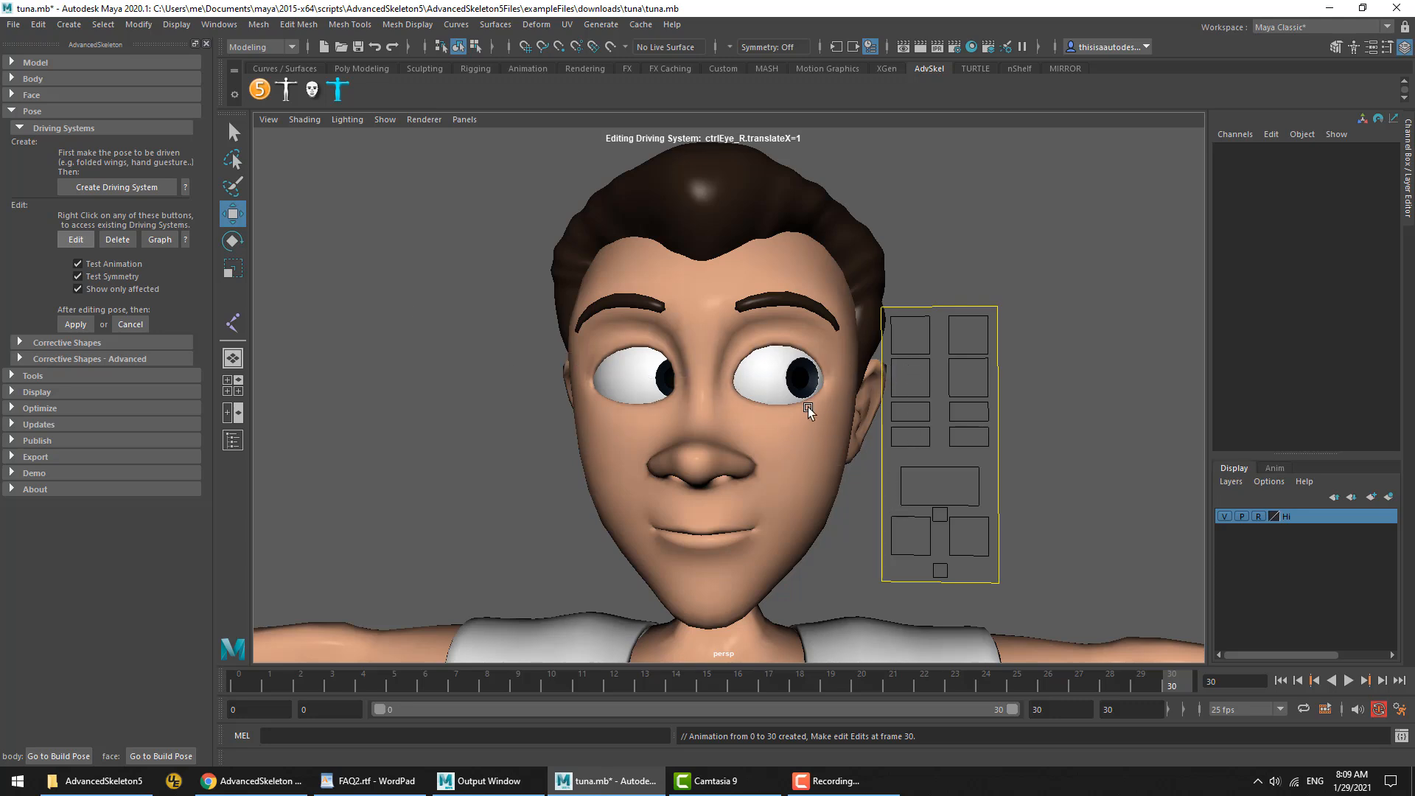
Turn on Eye Ctrl Vis for the ctrlBox face control frame and deselect it
left_click(884, 567)
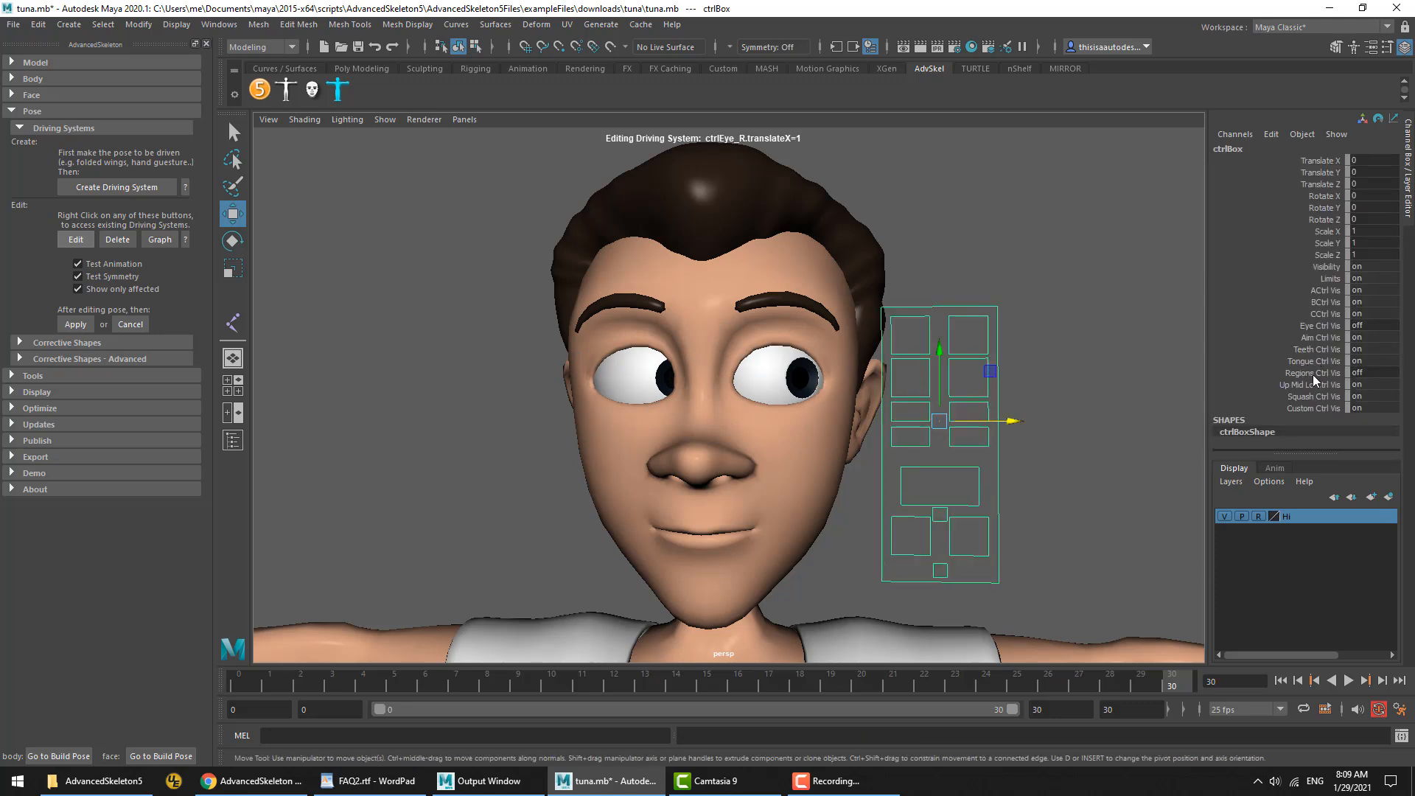
left_click(1321, 325)
left_click(1377, 325)
type("1")
key("Return")
left_click(1069, 417)
key("w")
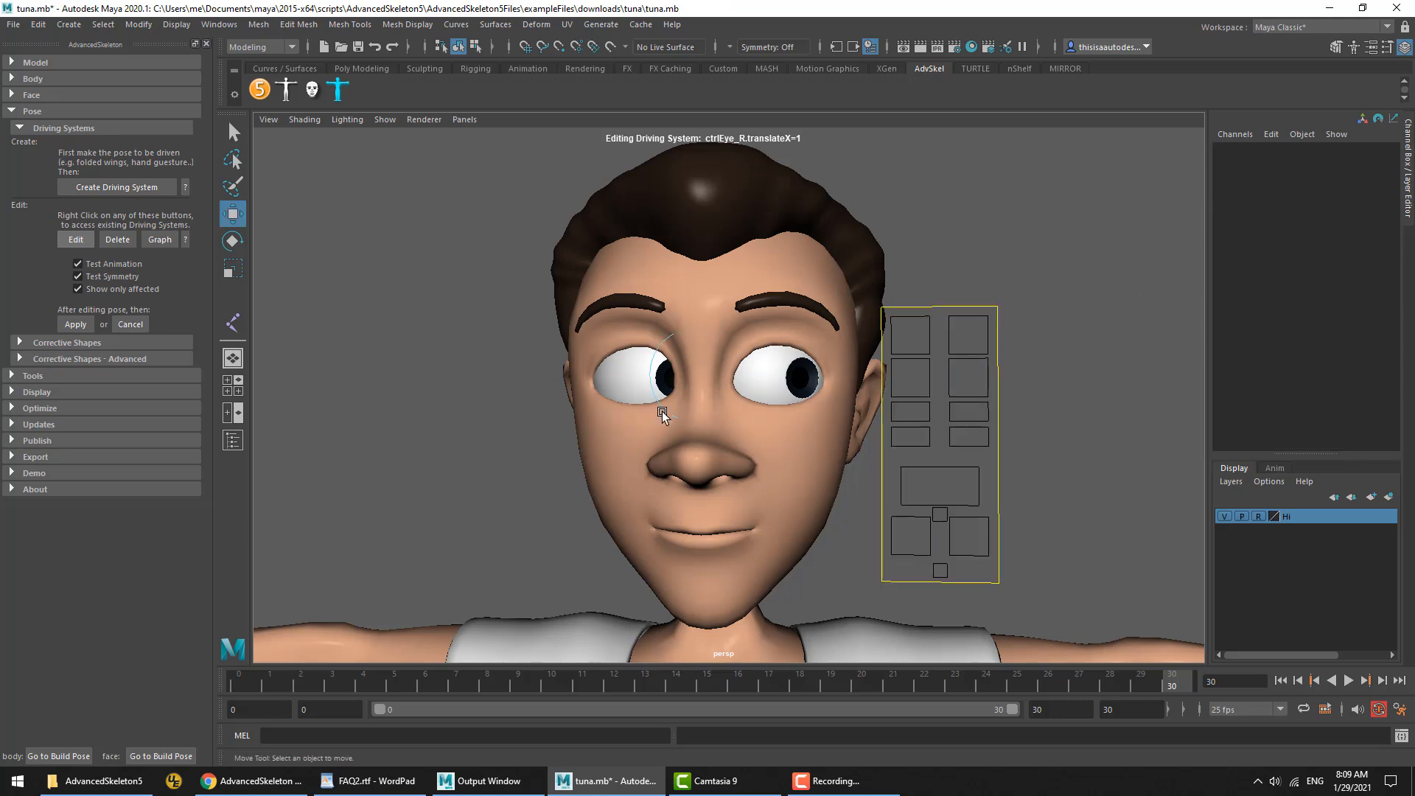
Set the Eye_R control's Rotate Y to 50 and apply the edited driving system pose
left_click(658, 402)
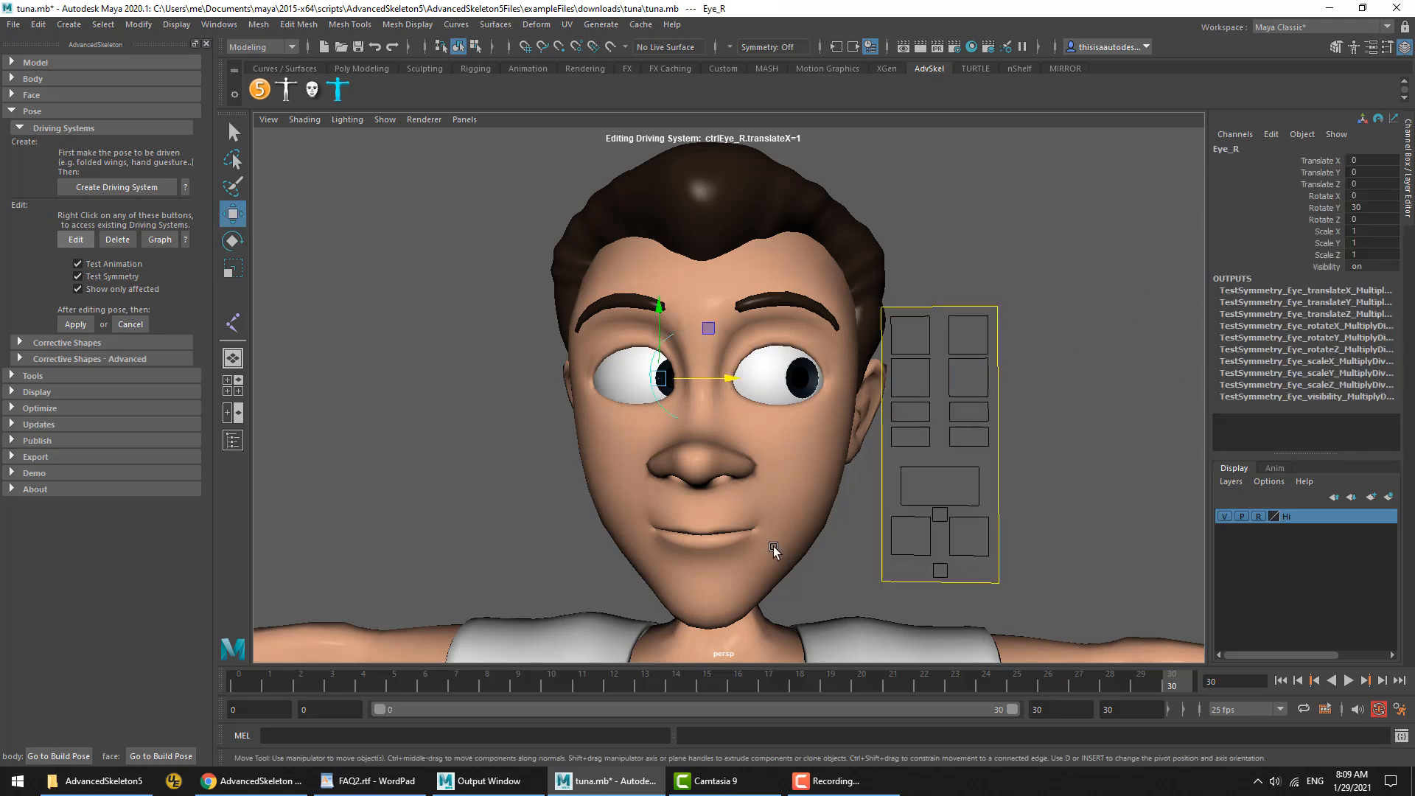
left_click(1321, 196)
key("e")
left_click(1323, 207)
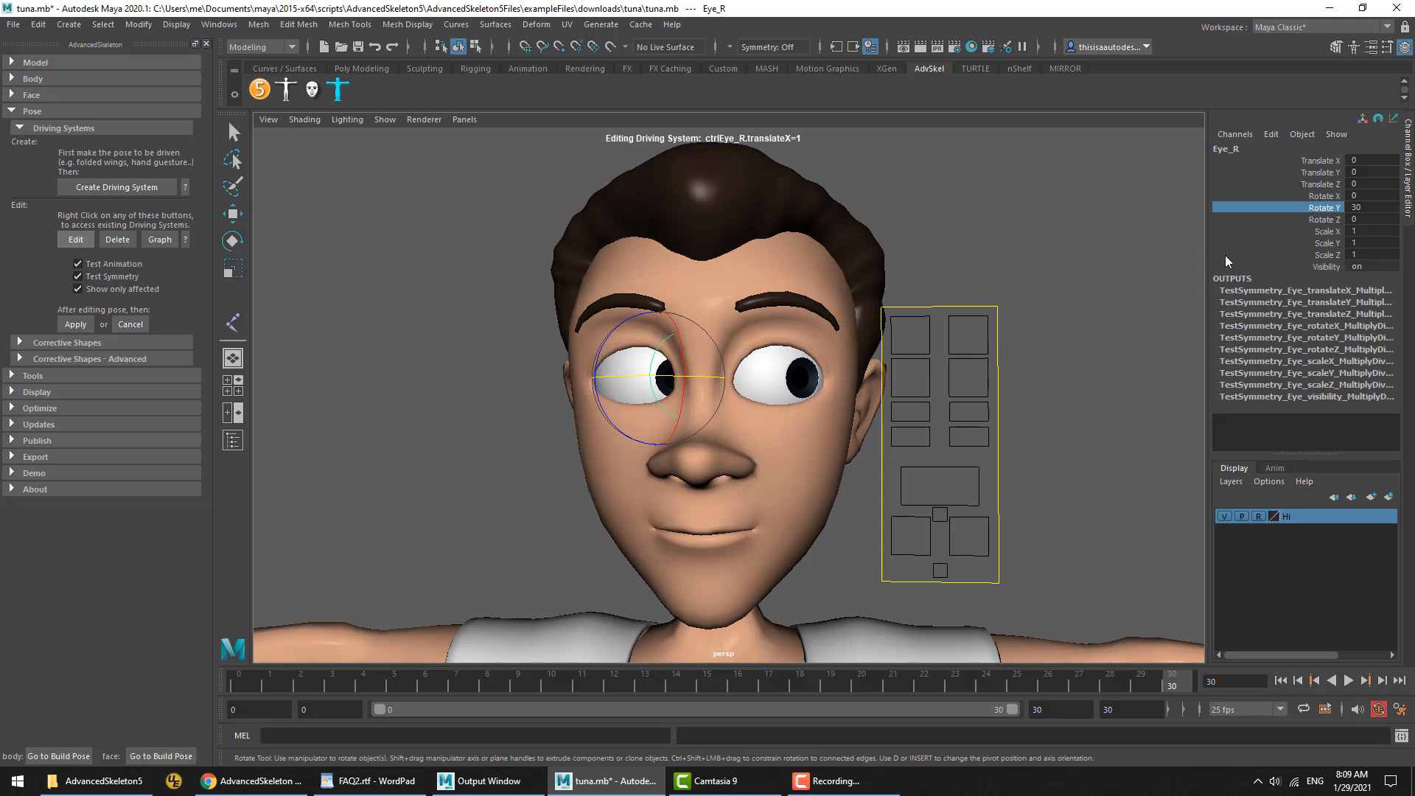
middle_click_drag(1022, 358, 1077, 344)
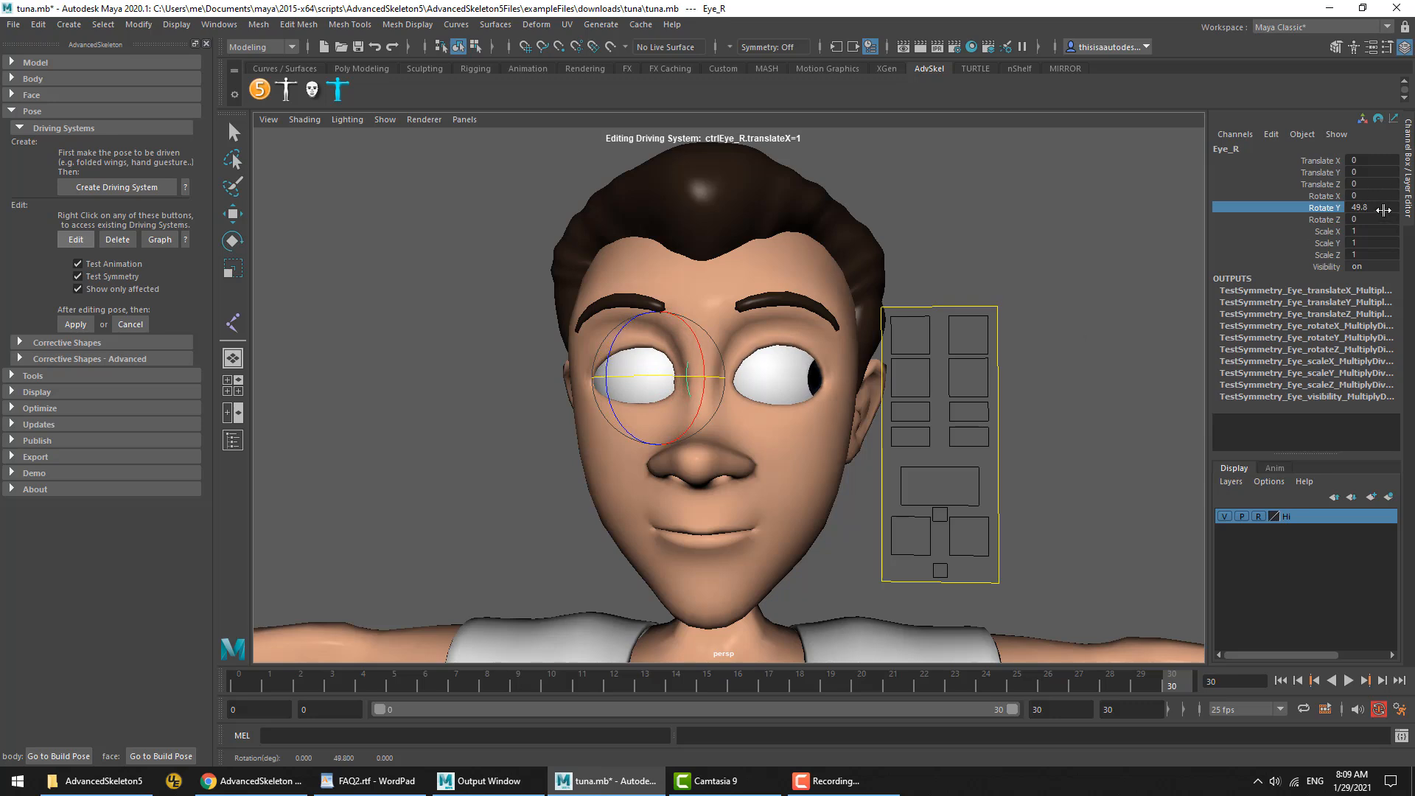
left_click(1378, 206)
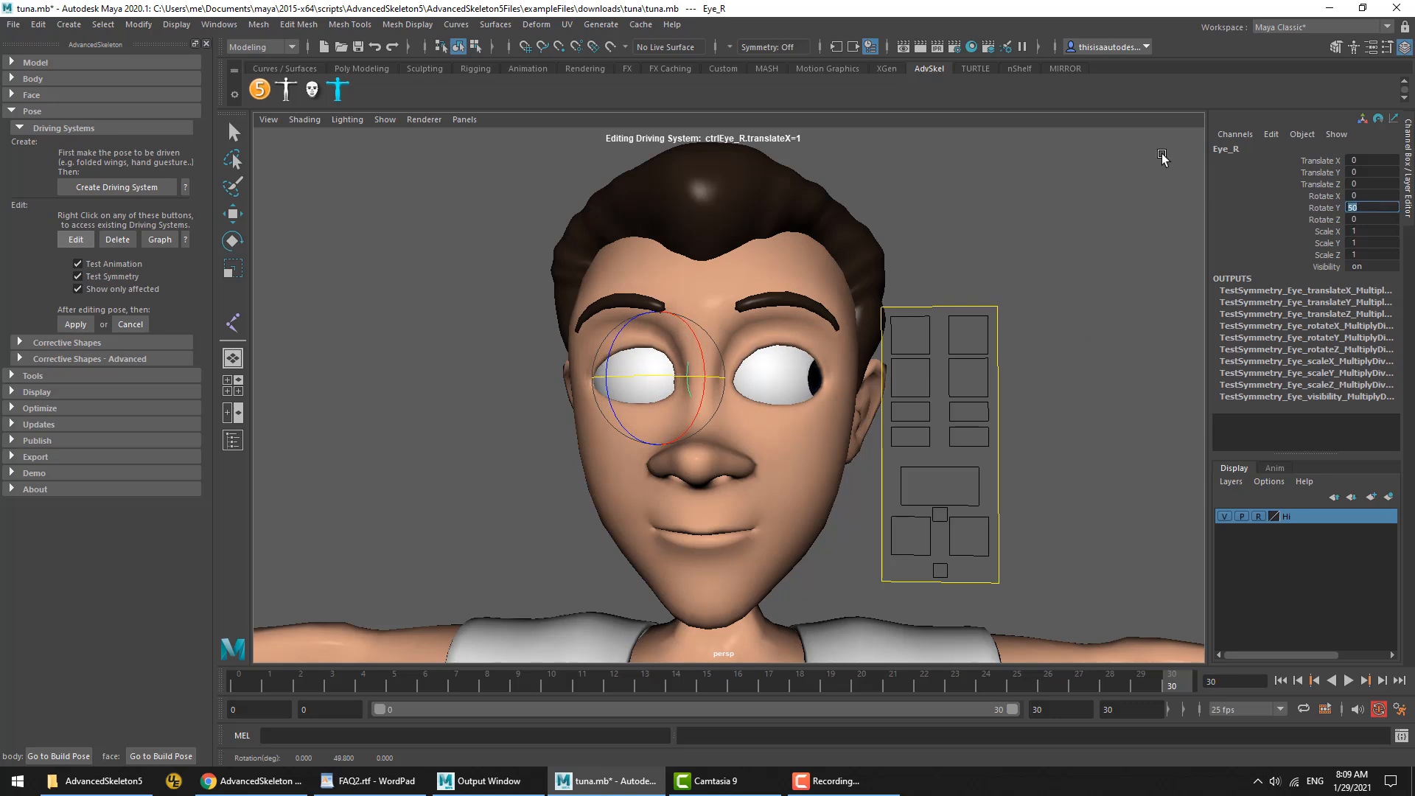
left_click(75, 324)
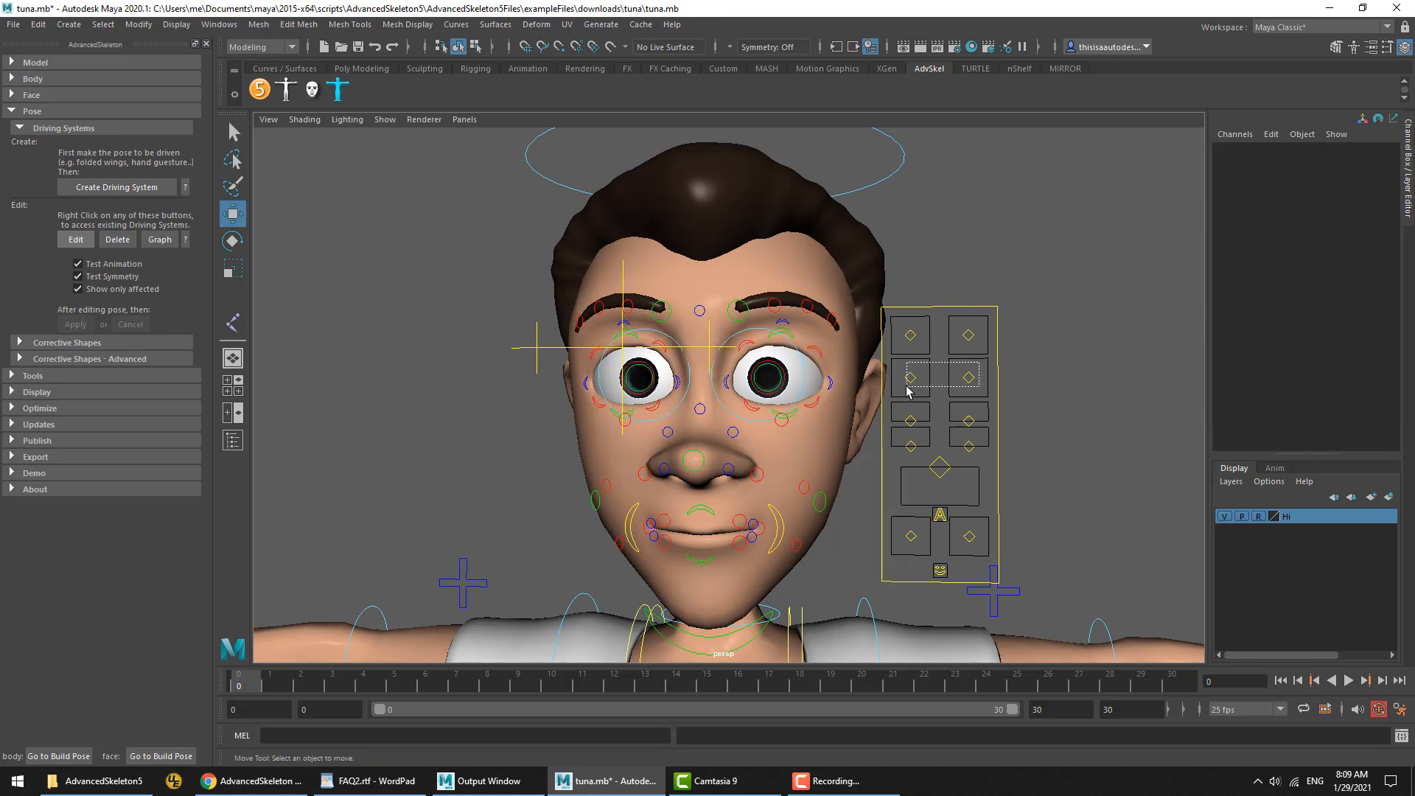
Test the right eye control at Translate X -1 and undo the move
mouse_move(1036, 379)
left_mouse_down()
mouse_move(1060, 381)
mouse_move(988, 385)
mouse_move(1058, 384)
mouse_move(1047, 391)
left_mouse_up()
left_click(1048, 392)
left_click(905, 379)
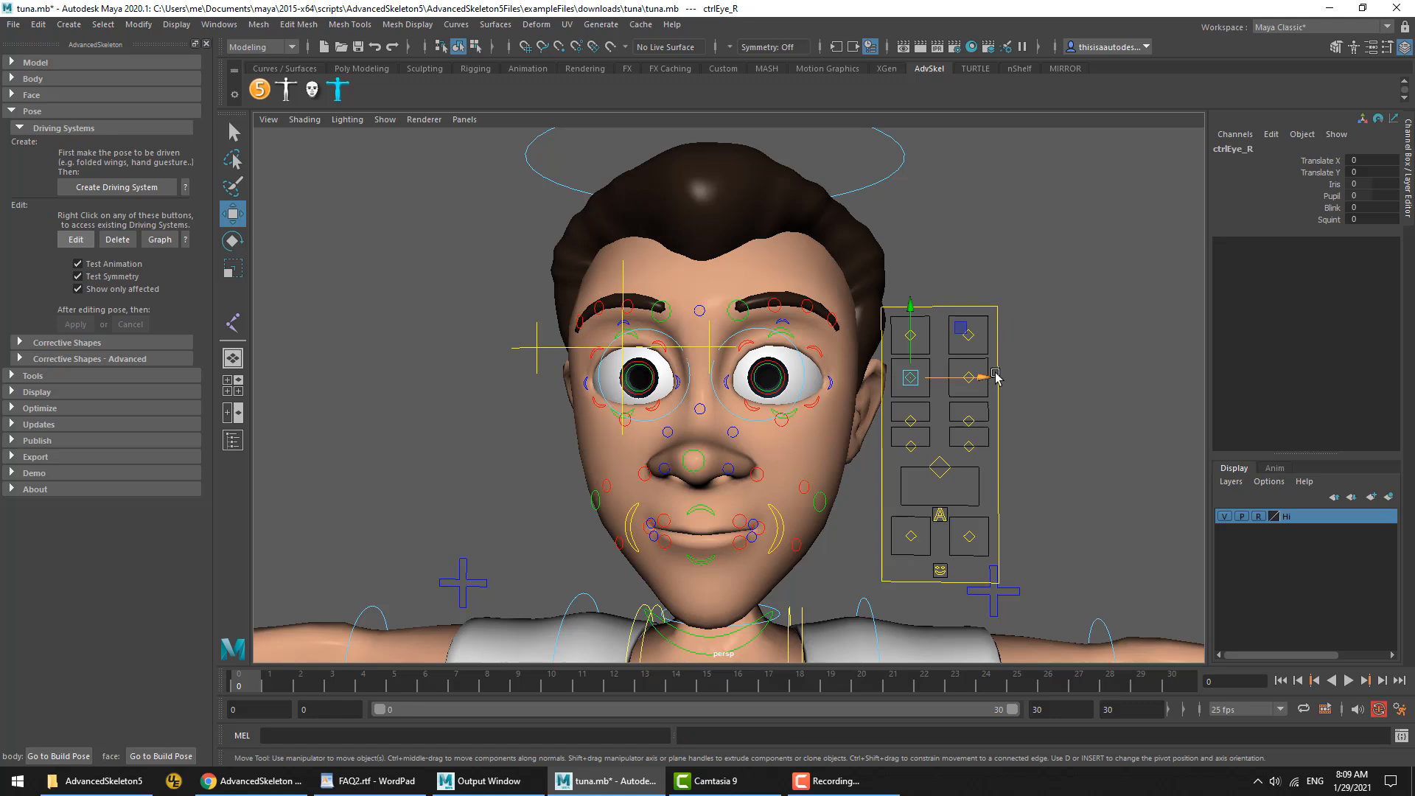
left_click_drag(979, 382, 931, 388)
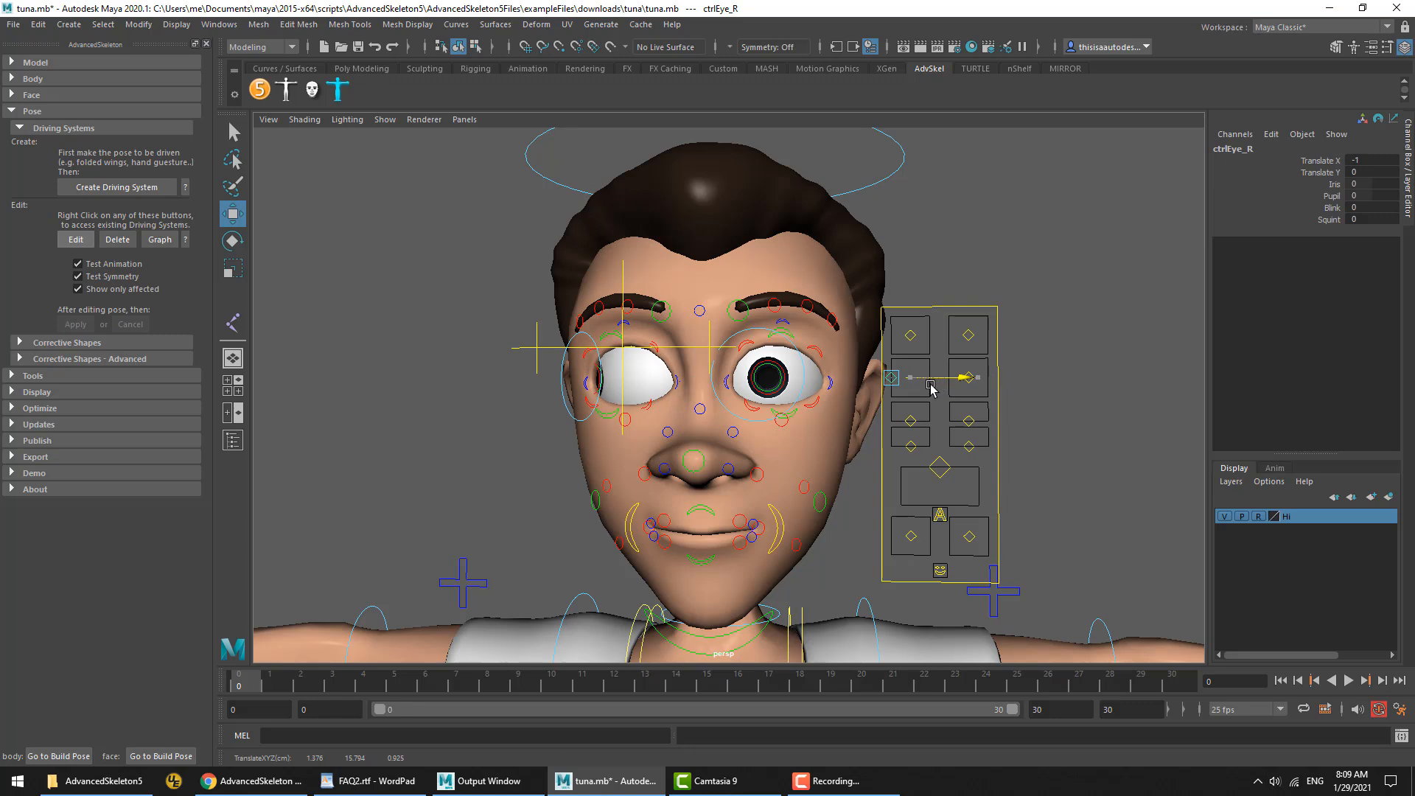
key("ctrl+z")
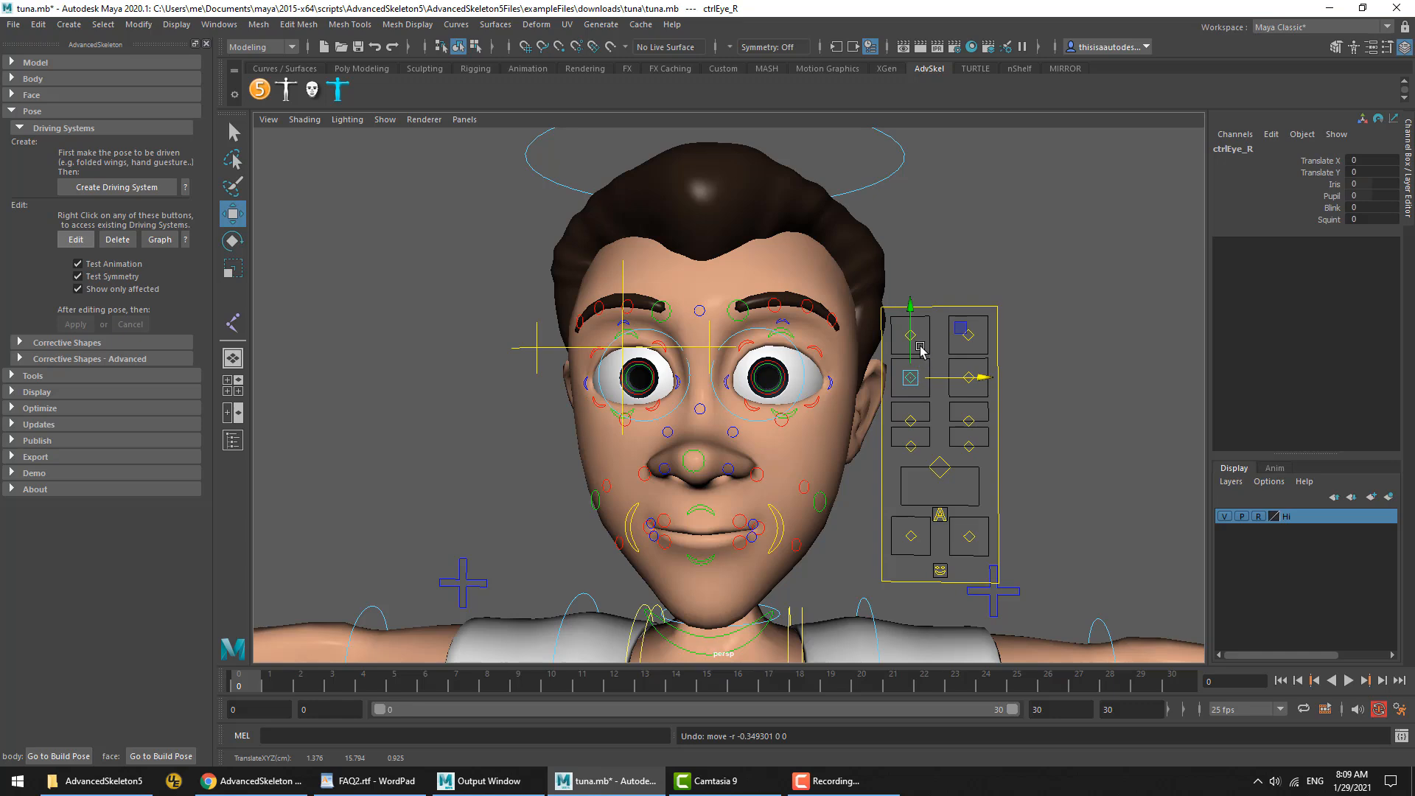
Test the right eye control at Translate Y 1 and look through the driving systems available for editing
left_click_drag(914, 312, 910, 258)
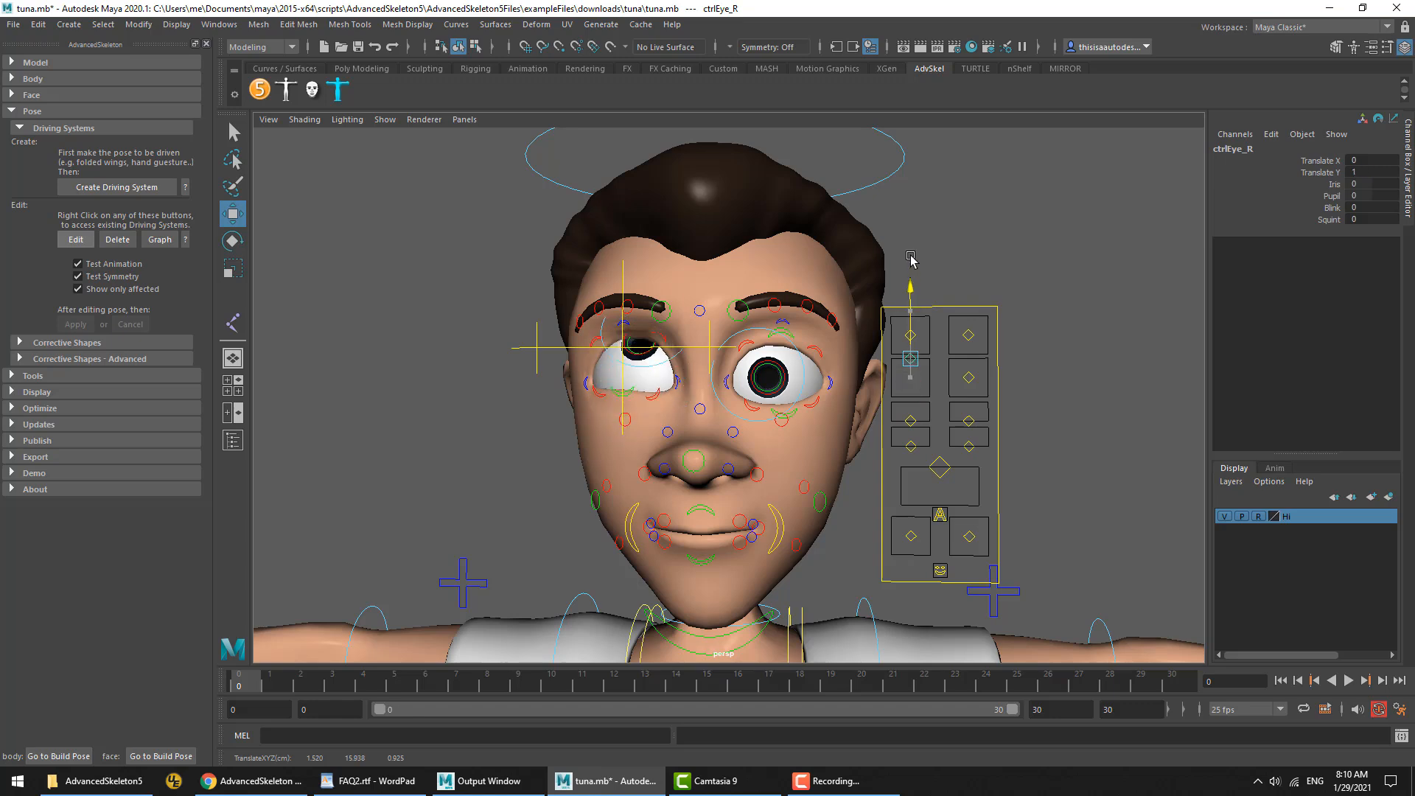
right_click(62, 243)
mouse_move(111, 325)
left_click(401, 298)
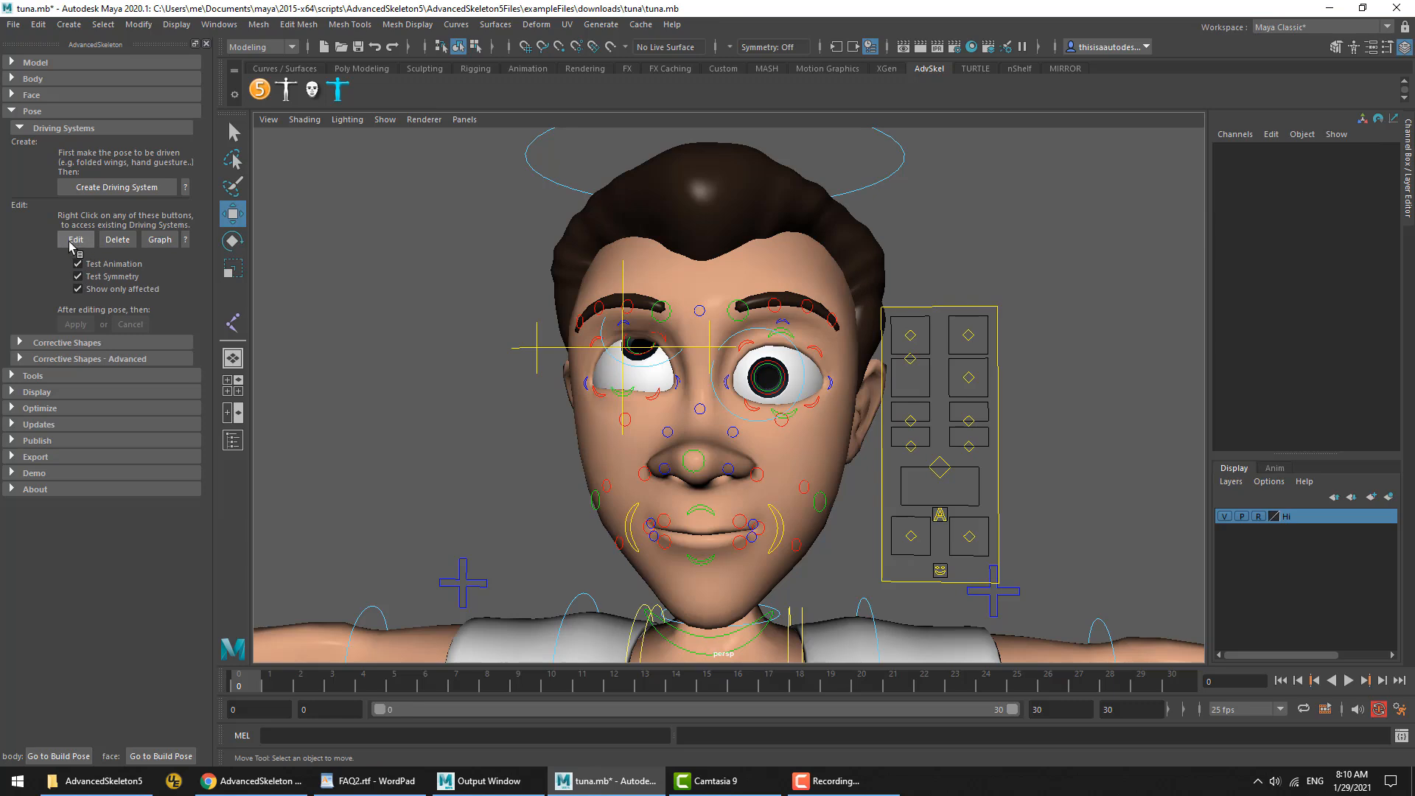
right_click(74, 246)
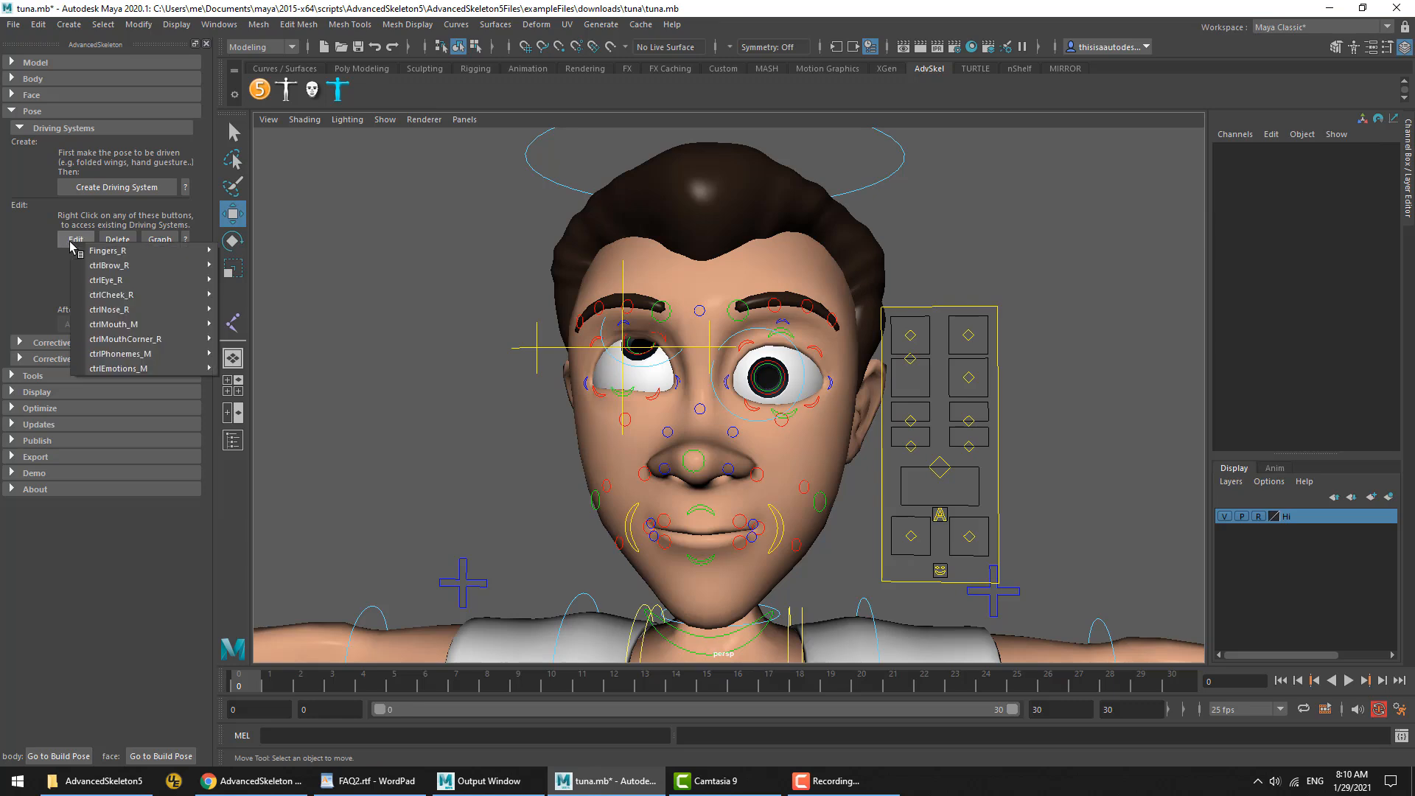
mouse_move(83, 253)
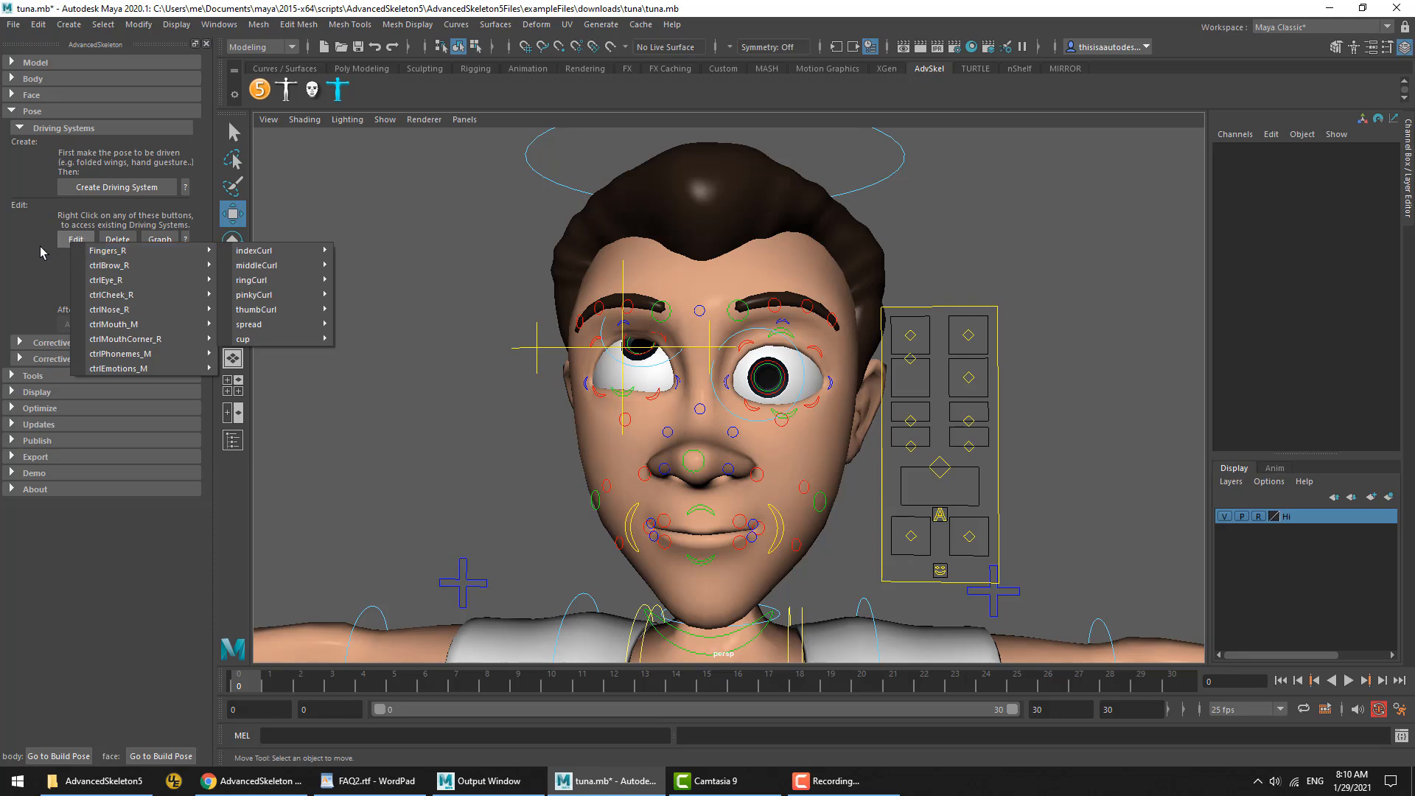
left_click(42, 253)
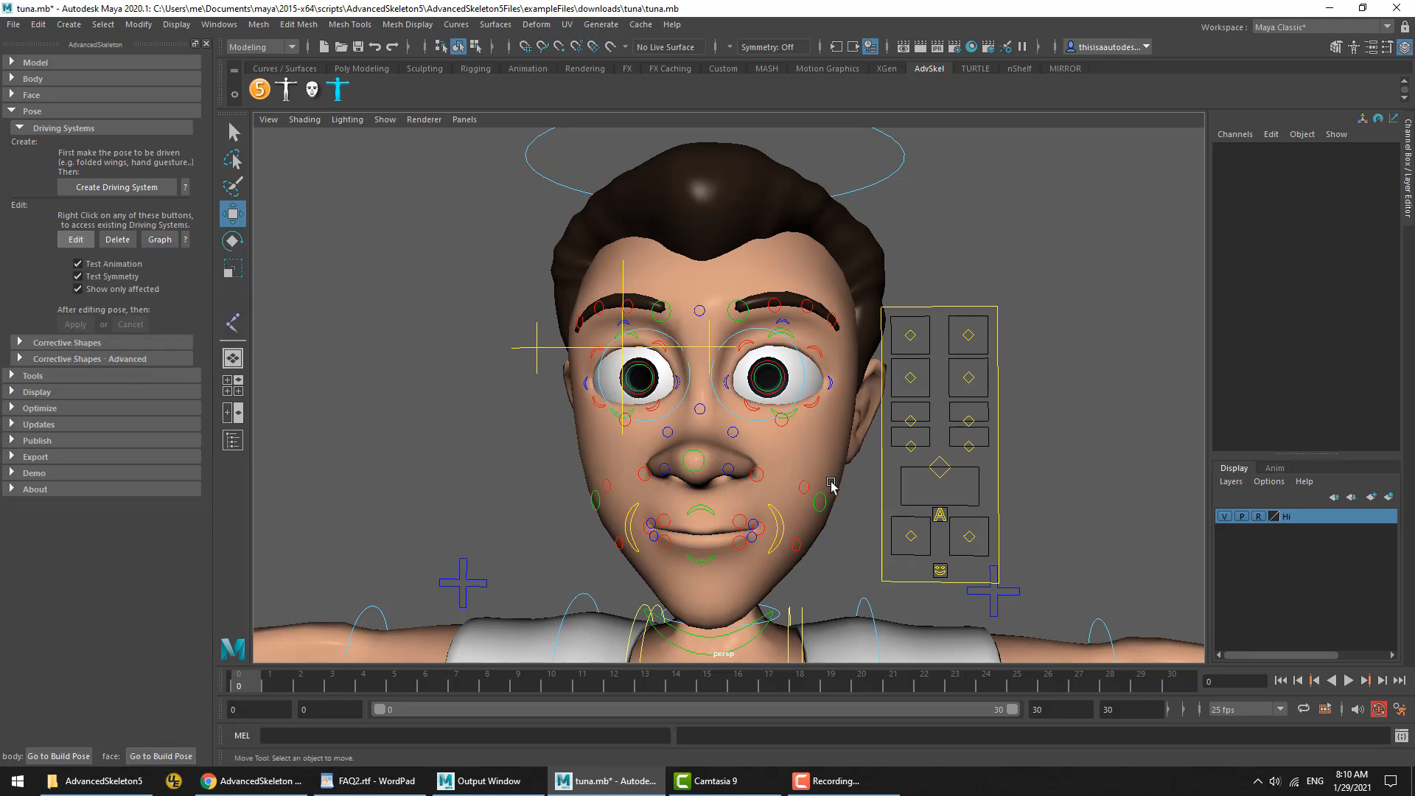
Raise the right eye control to Translate Y 1 and open the ctrlEye_R.translateY=1 driving system for editing
left_click(910, 377)
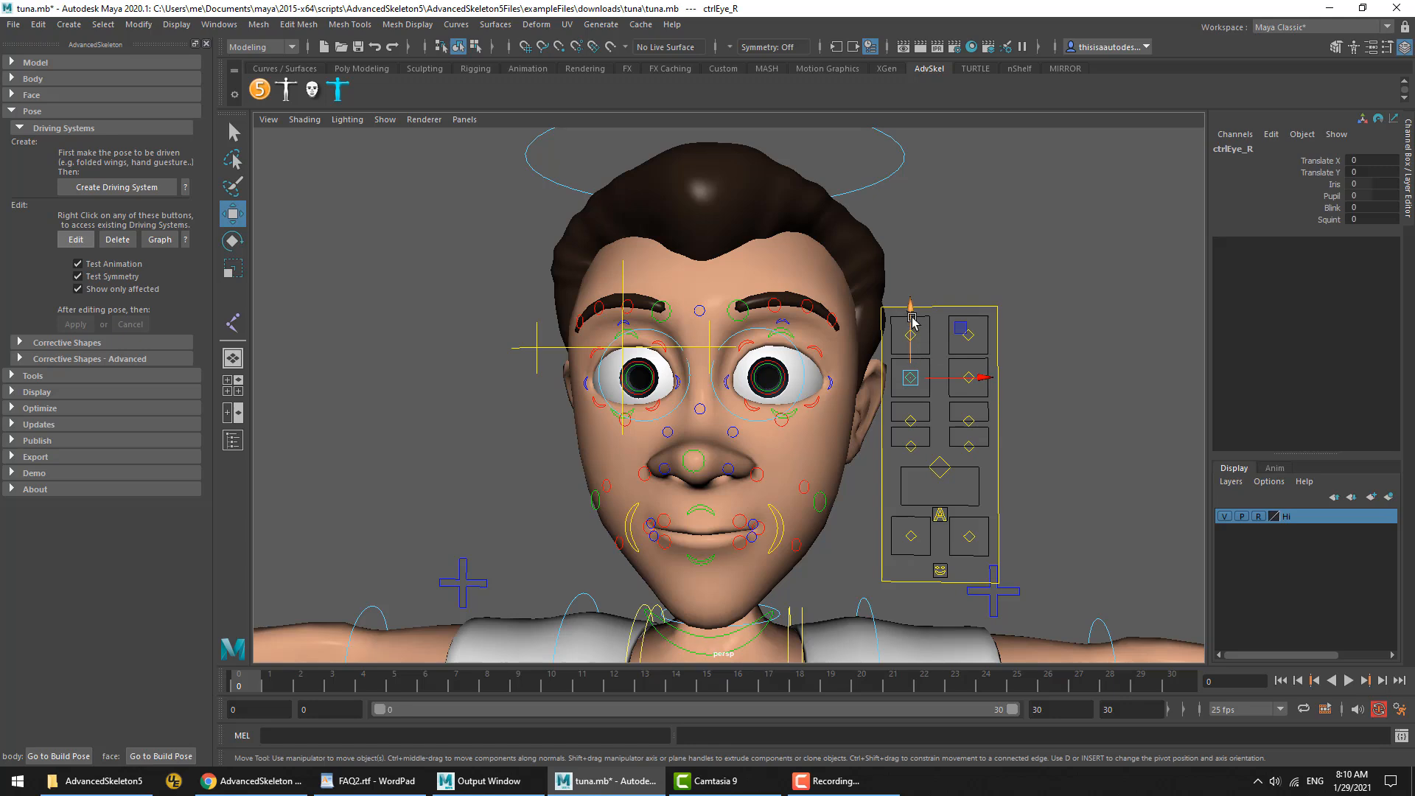
left_click_drag(913, 315, 913, 213)
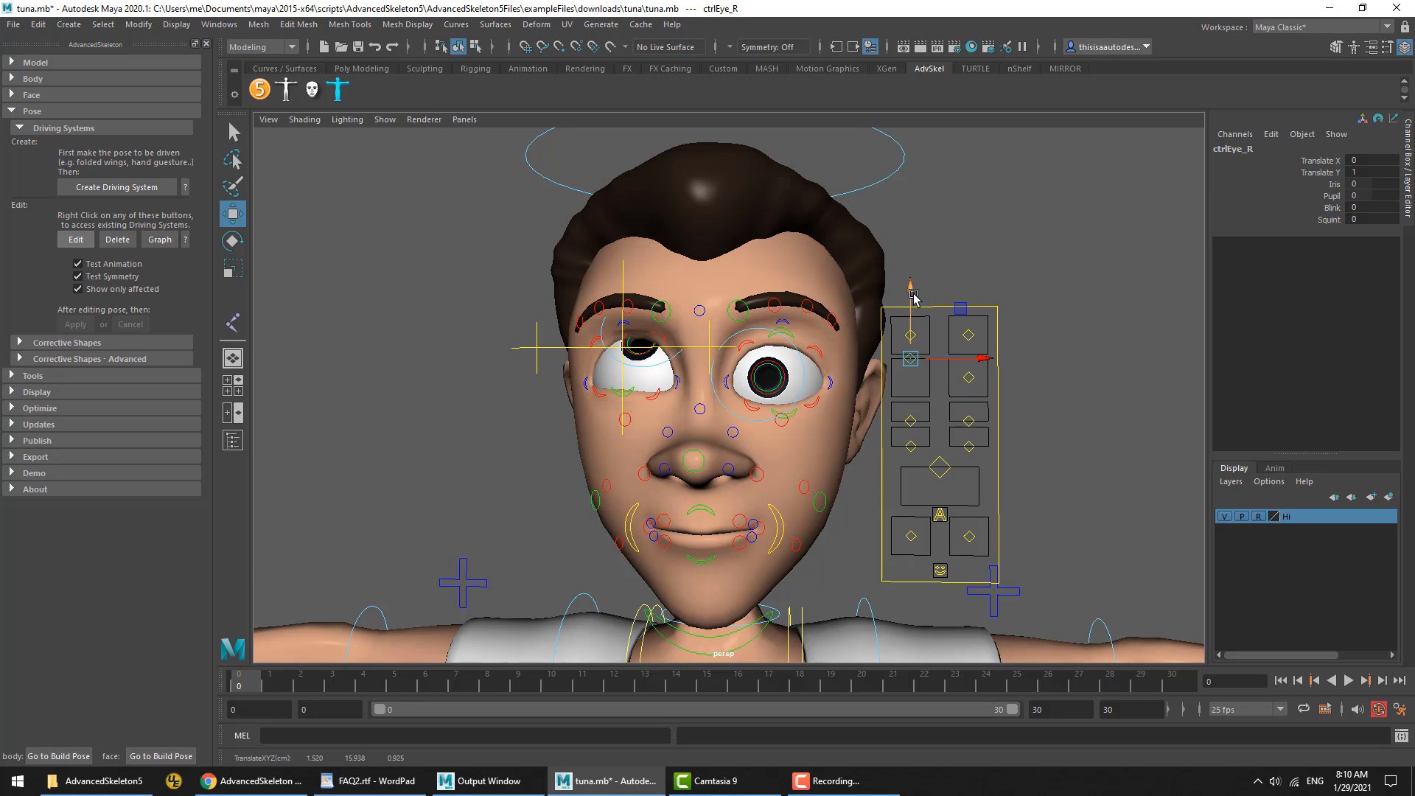
left_click(1325, 173)
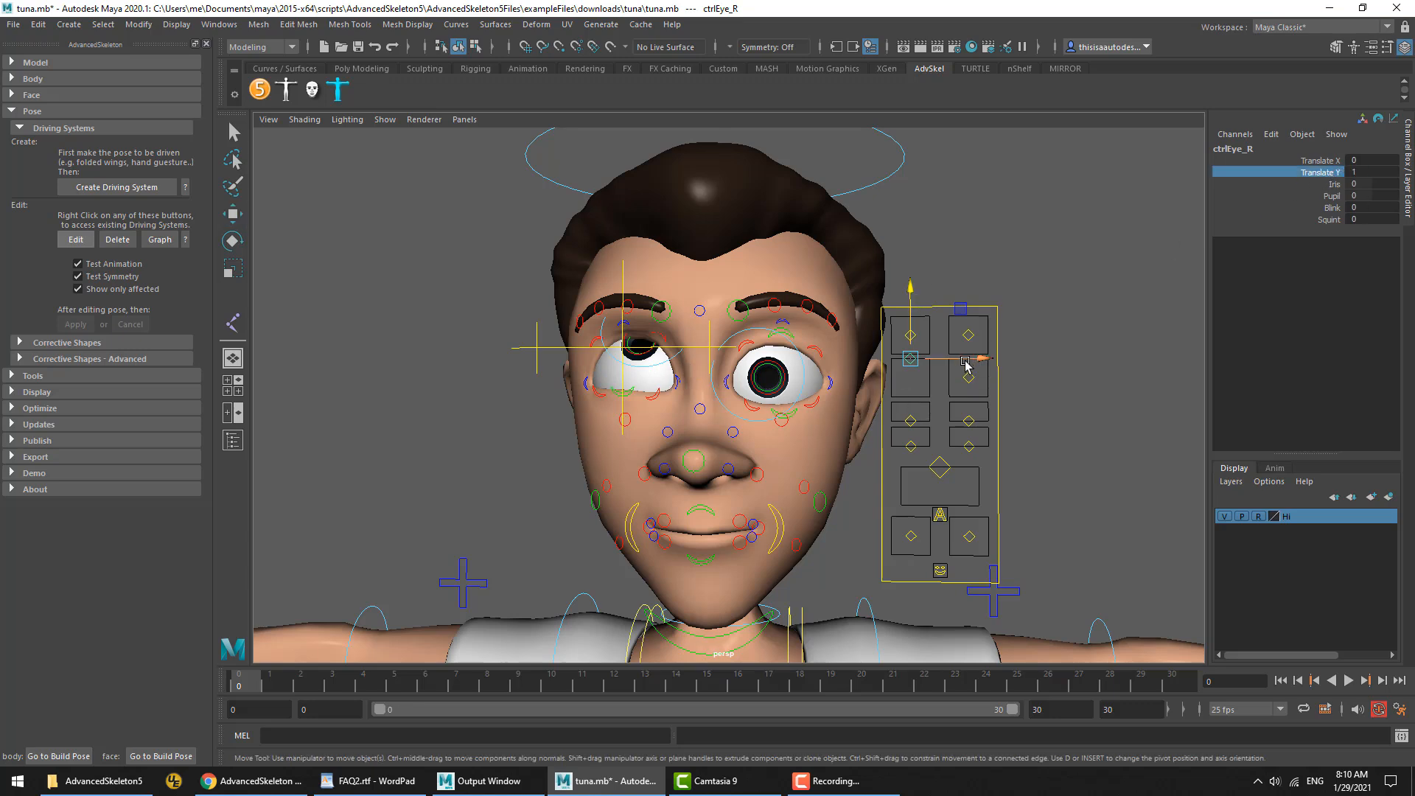
right_click_drag(90, 247, 42, 271)
left_click(74, 241)
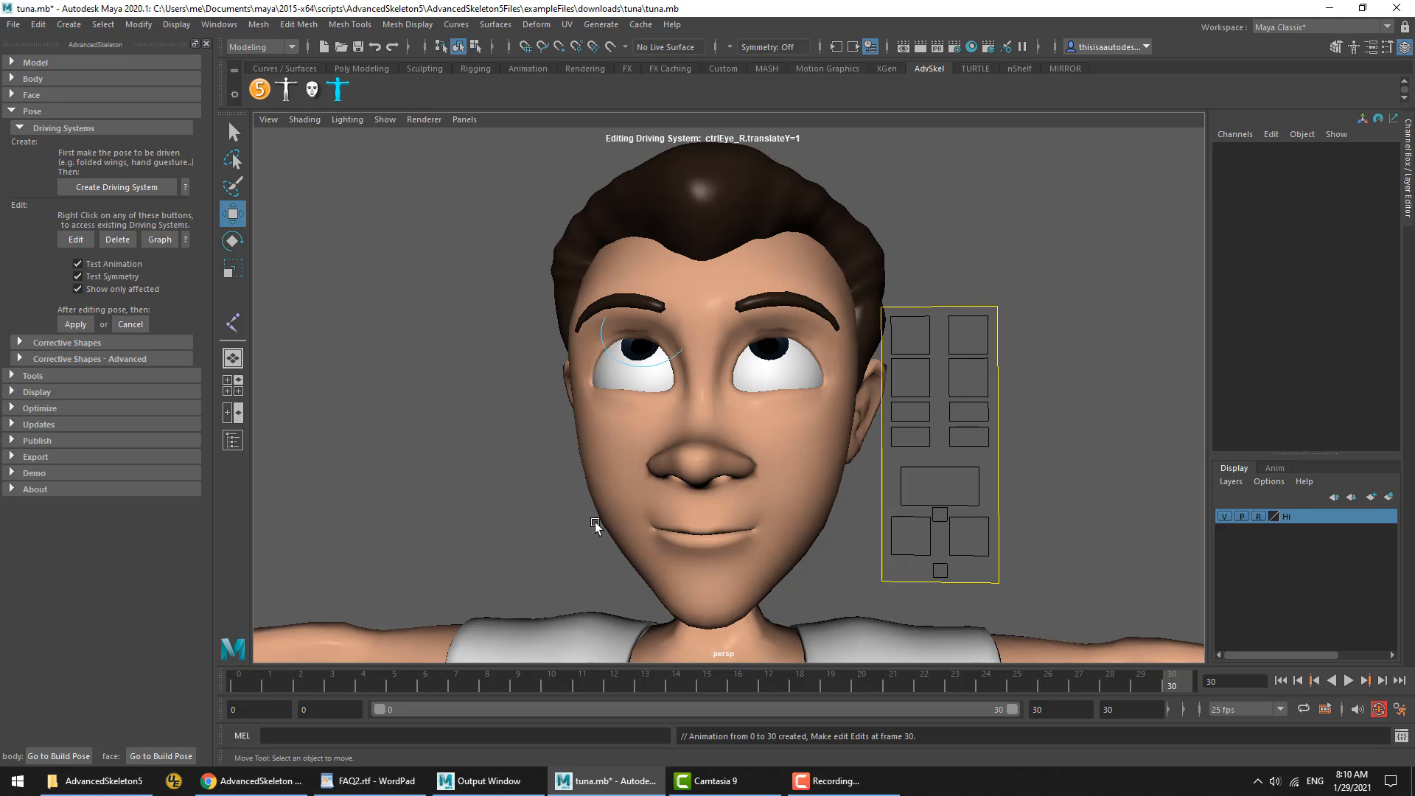
Set the Eye_R control's Rotate X to -50 and apply the edited driving system pose
left_click(605, 343)
left_click(1355, 196)
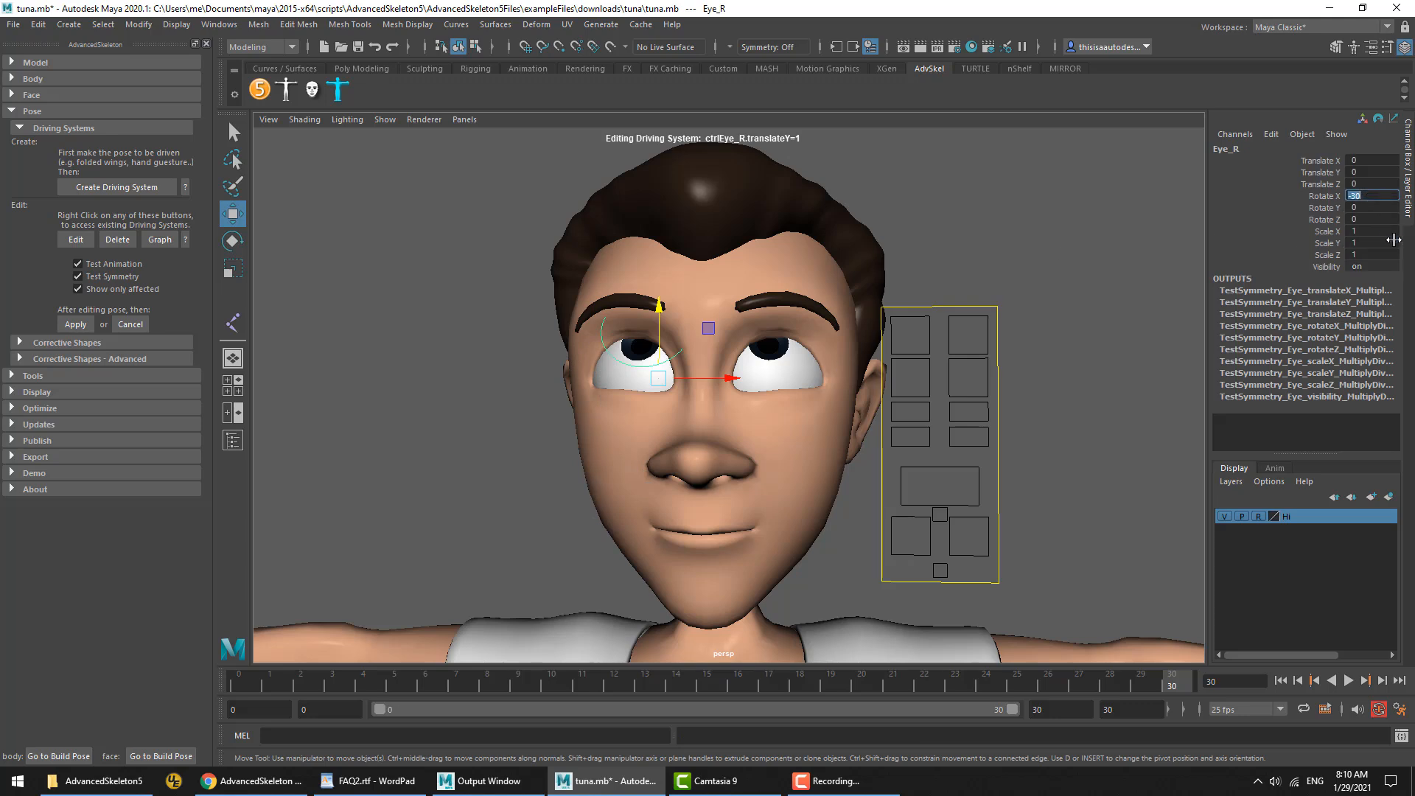
type("-50")
key("Return")
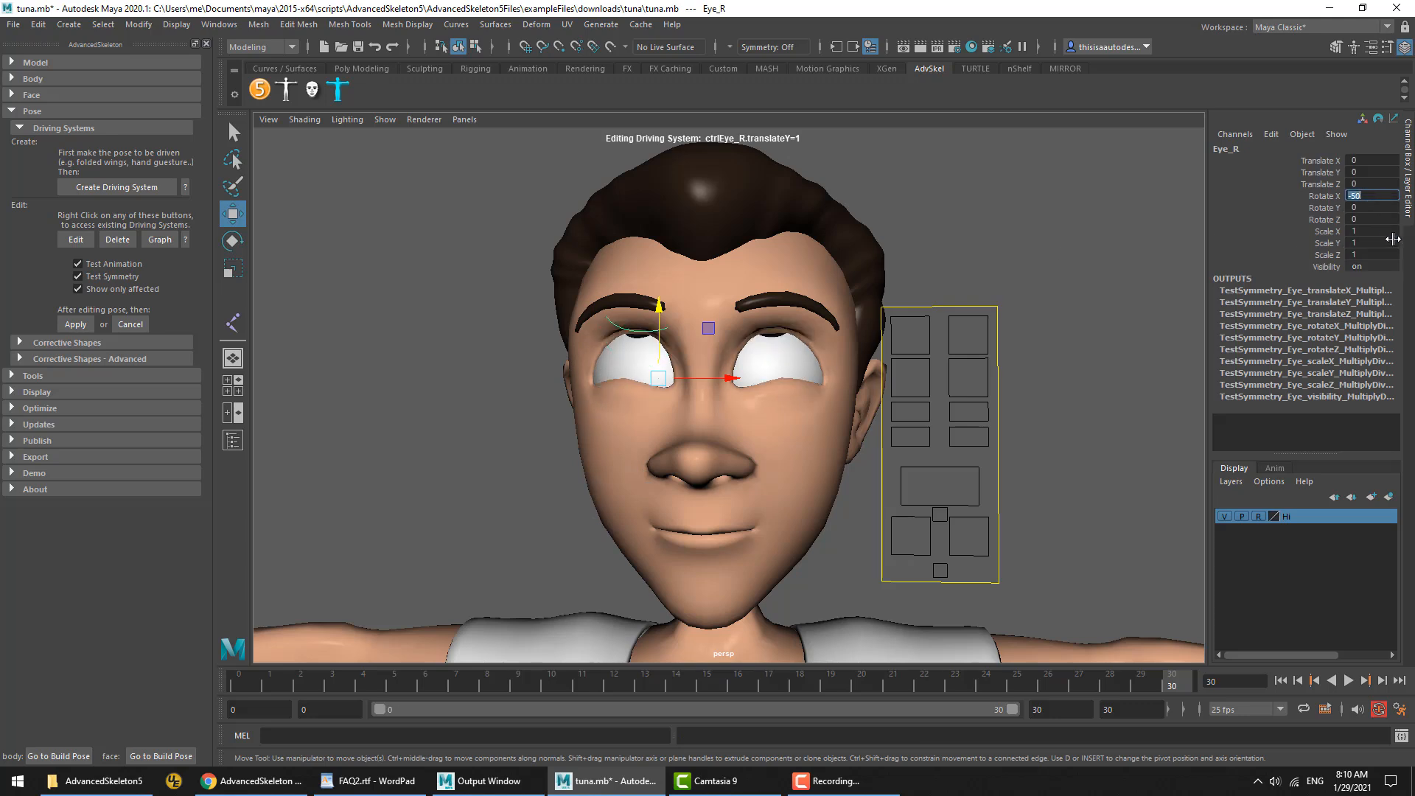
left_click(75, 325)
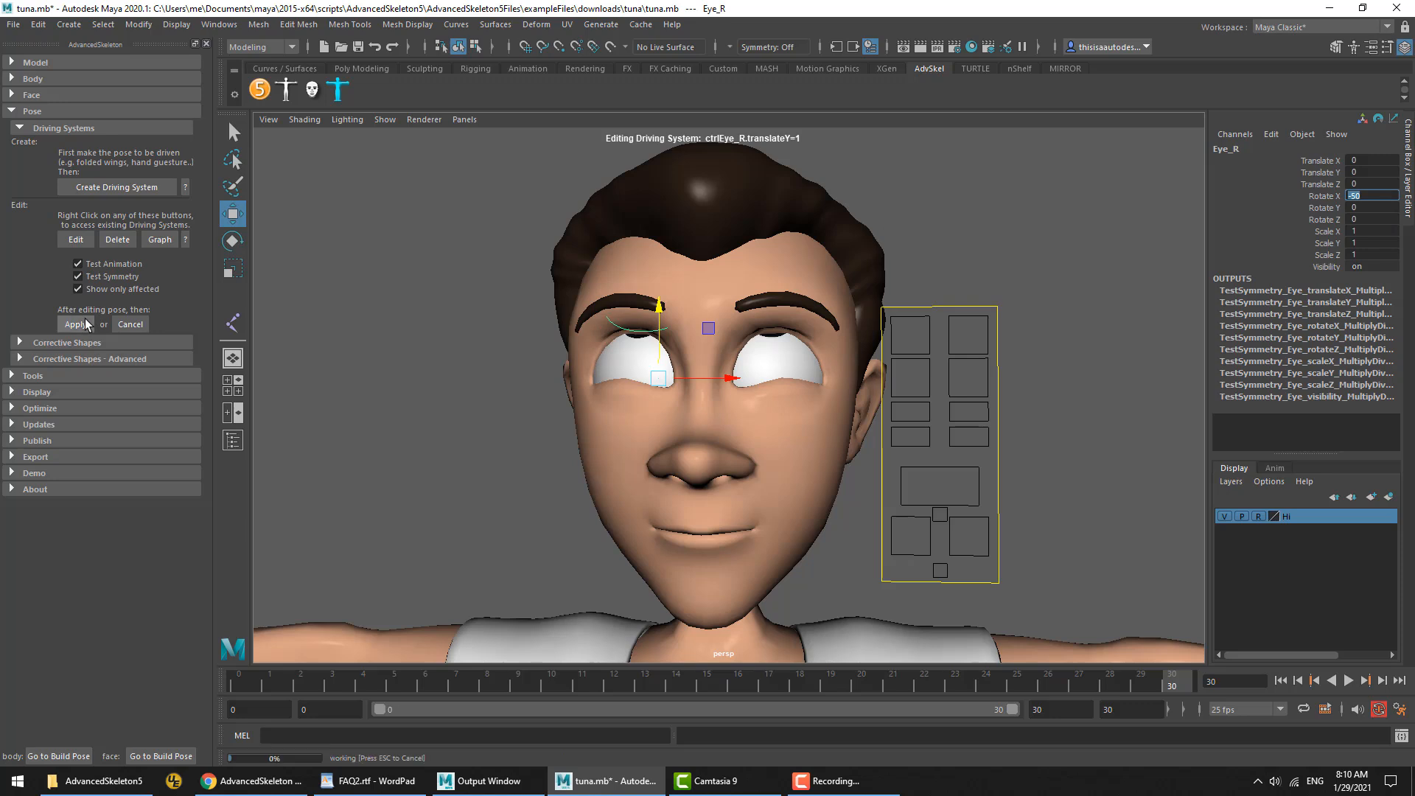
Test moving both eye controls of the face control box together and undo the moves
left_click(968, 377)
mouse_move(969, 377)
left_mouse_down()
mouse_move(980, 391)
mouse_move(1002, 357)
mouse_move(986, 378)
left_mouse_up()
key("ctrl+z")
key("ctrl+z")
key("ctrl+z")
key("ctrl+z")
key("ctrl+z")
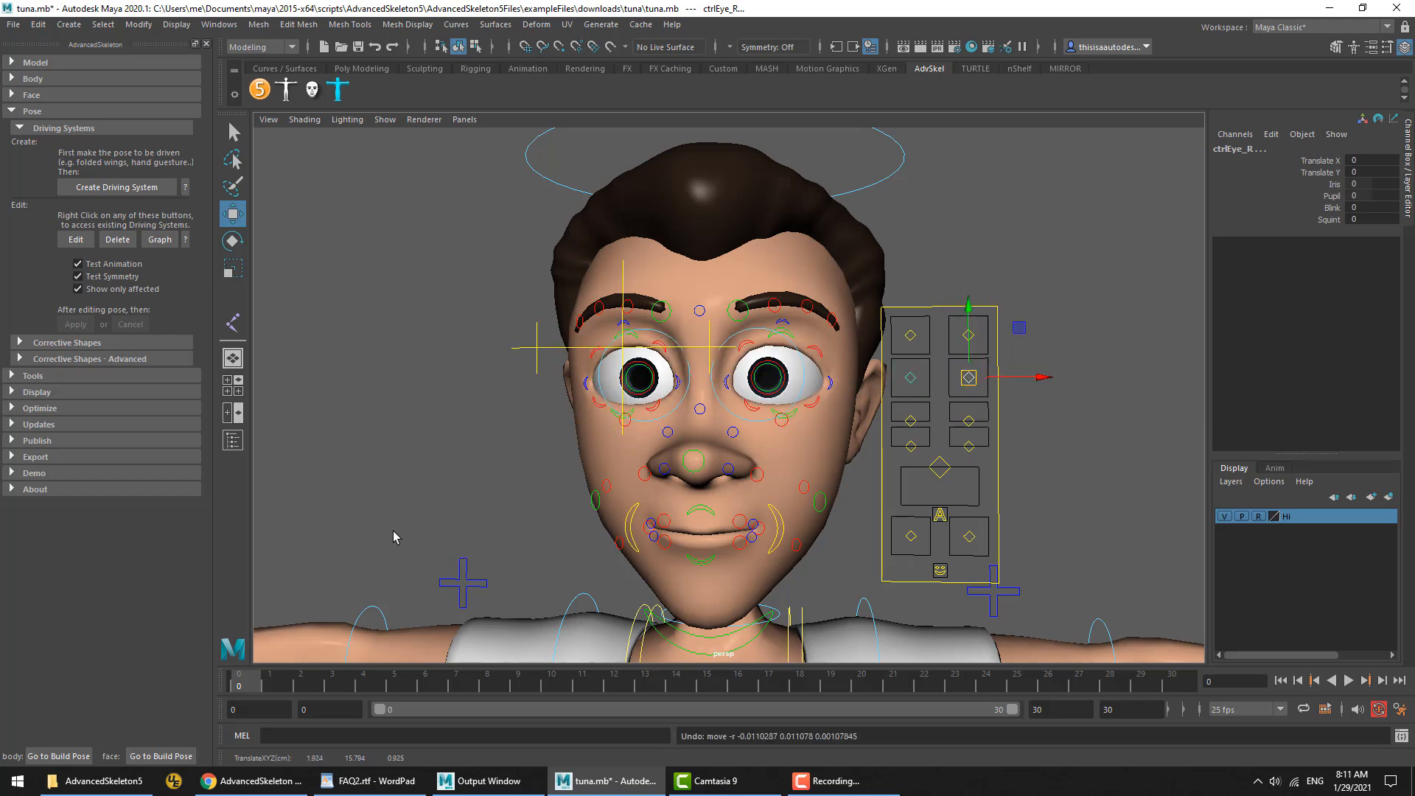
Highlight the question "How to modify Pupil or Iris attributes" in FAQ2.rtf in WordPad and return to Maya
left_click(371, 781)
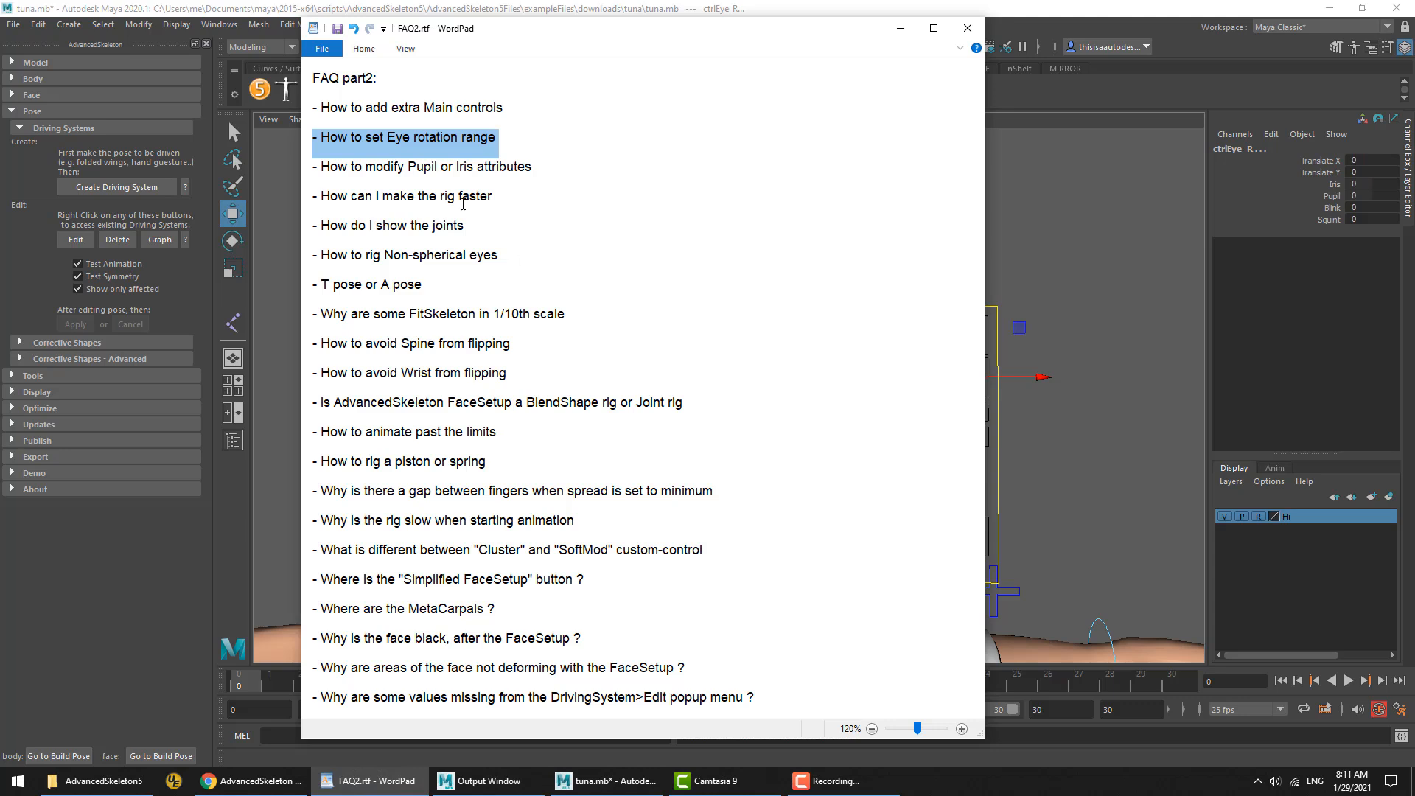
double_click(413, 169)
left_click(414, 171)
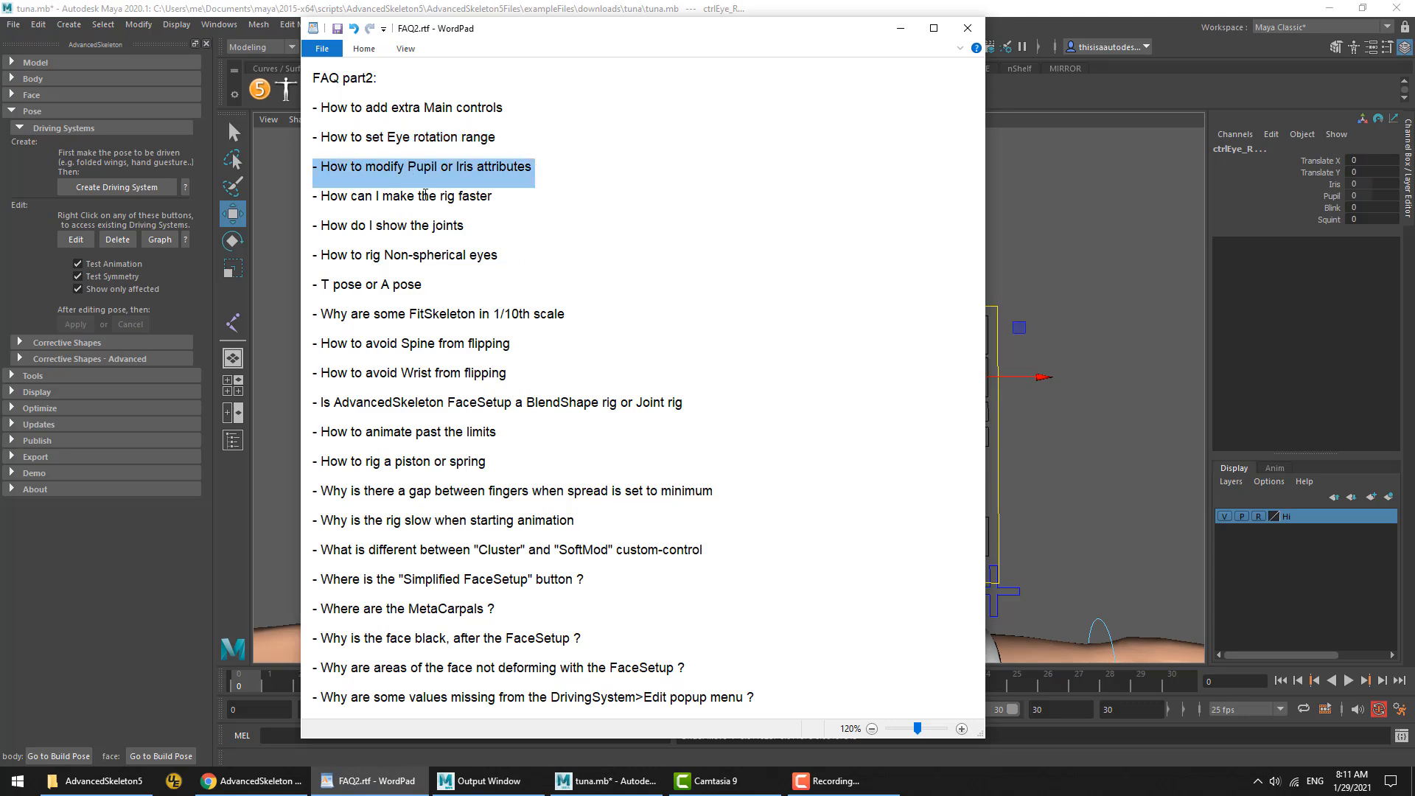
left_click(208, 85)
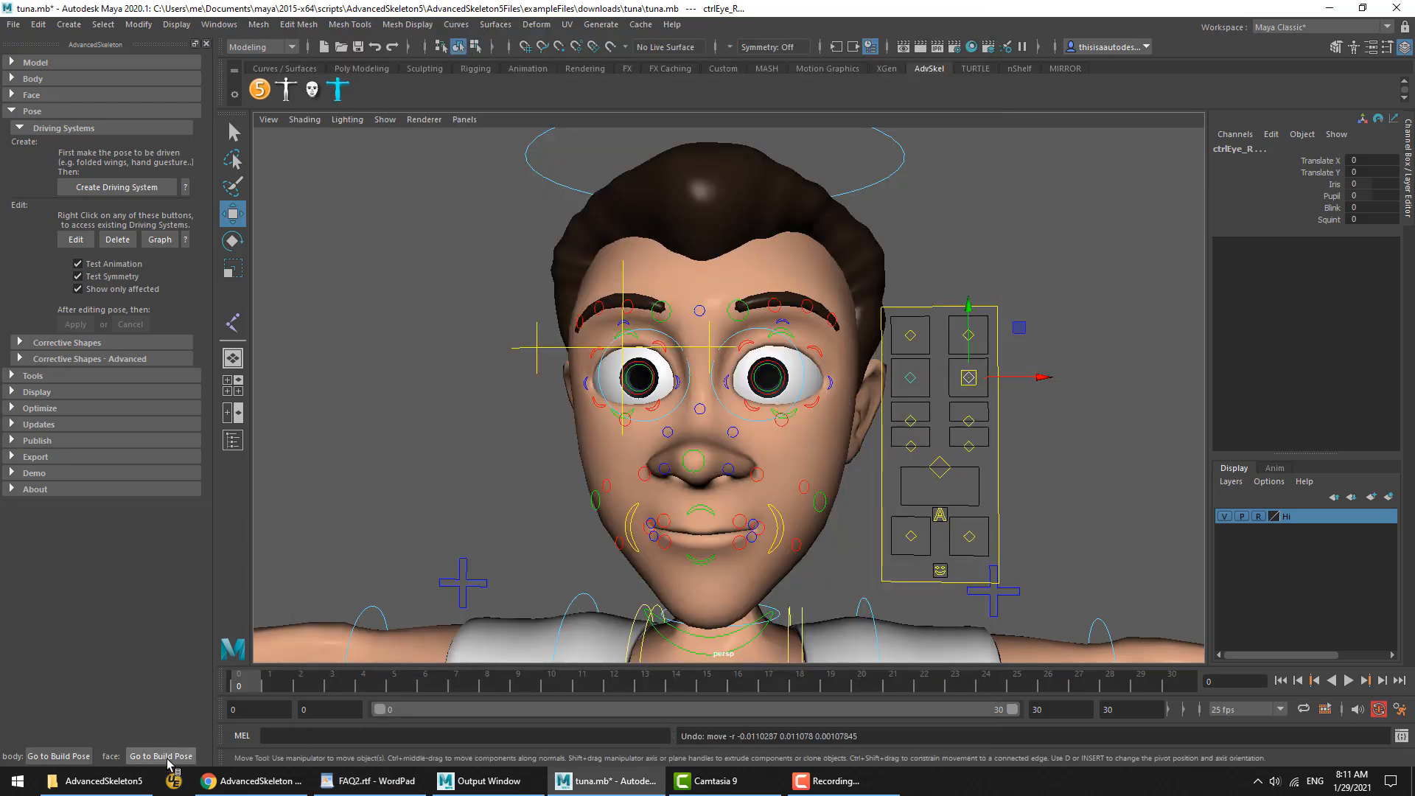
Test scaling the Iris_R control to about 1.81 and undo the scaling
left_click(1074, 451)
left_click_drag(1073, 451, 1037, 464, "alt")
left_click_drag(777, 407, 1020, 436, "alt")
scroll(1020, 436, "up", 2)
left_click_drag(898, 423, 1039, 455, "alt")
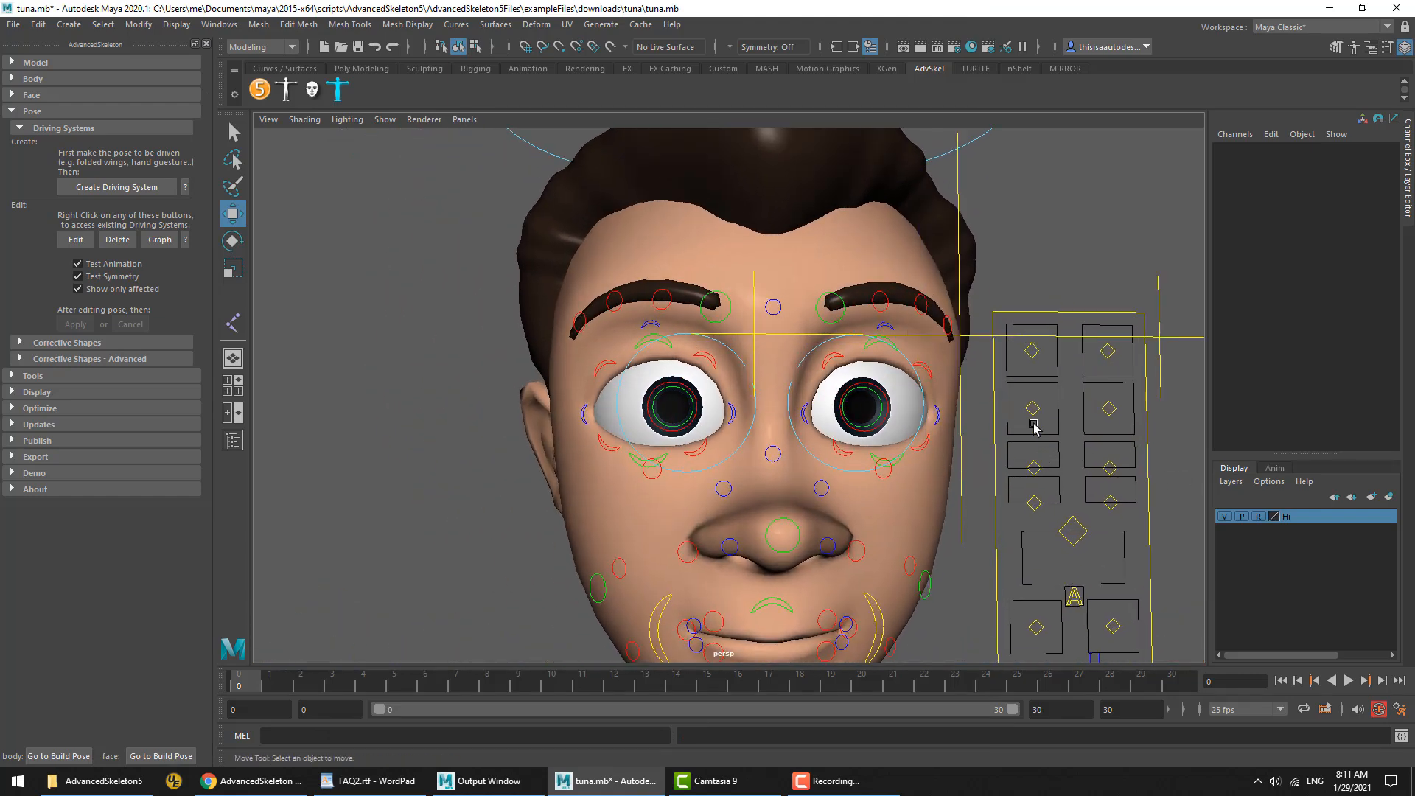
left_click(684, 433)
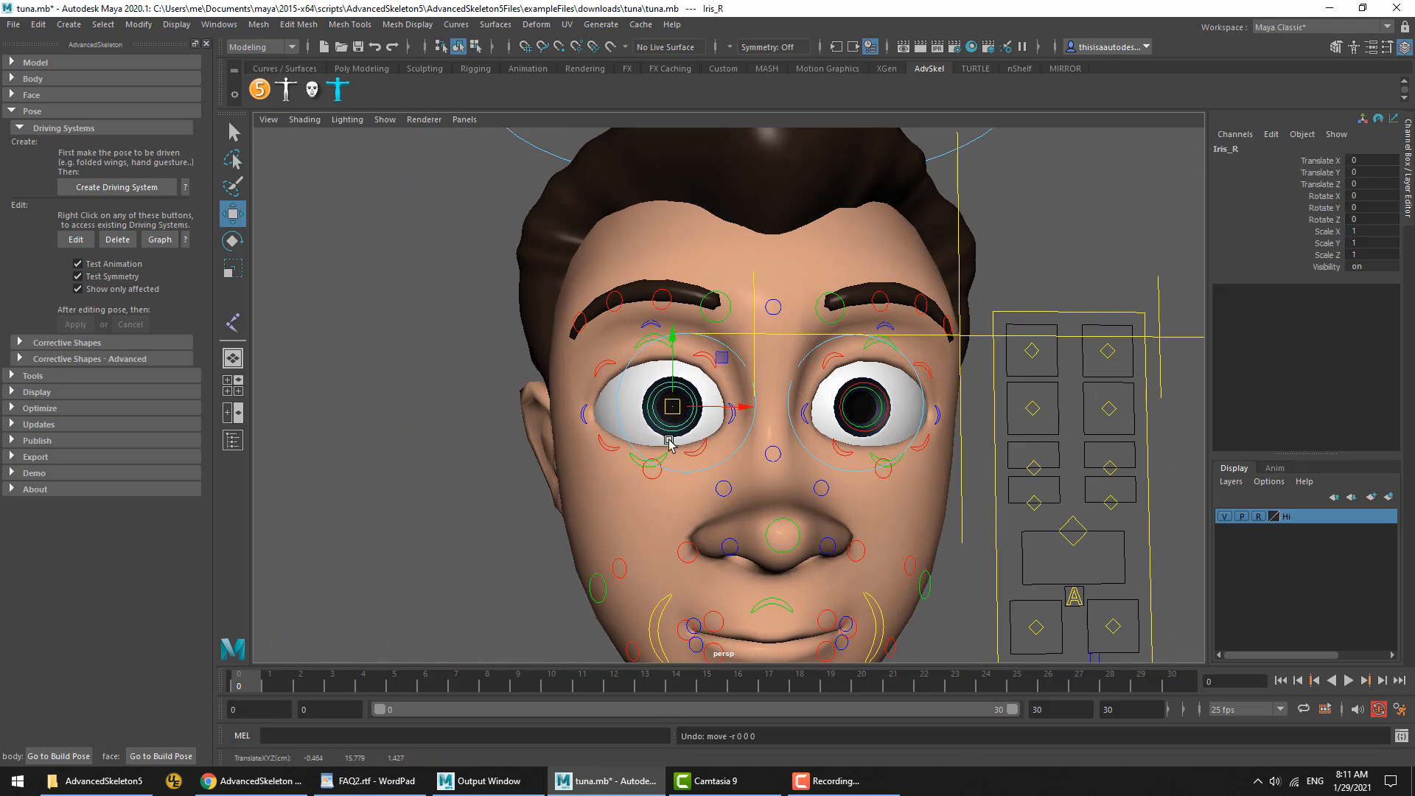
key("r")
left_click_drag(674, 436, 698, 441)
key("ctrl+z")
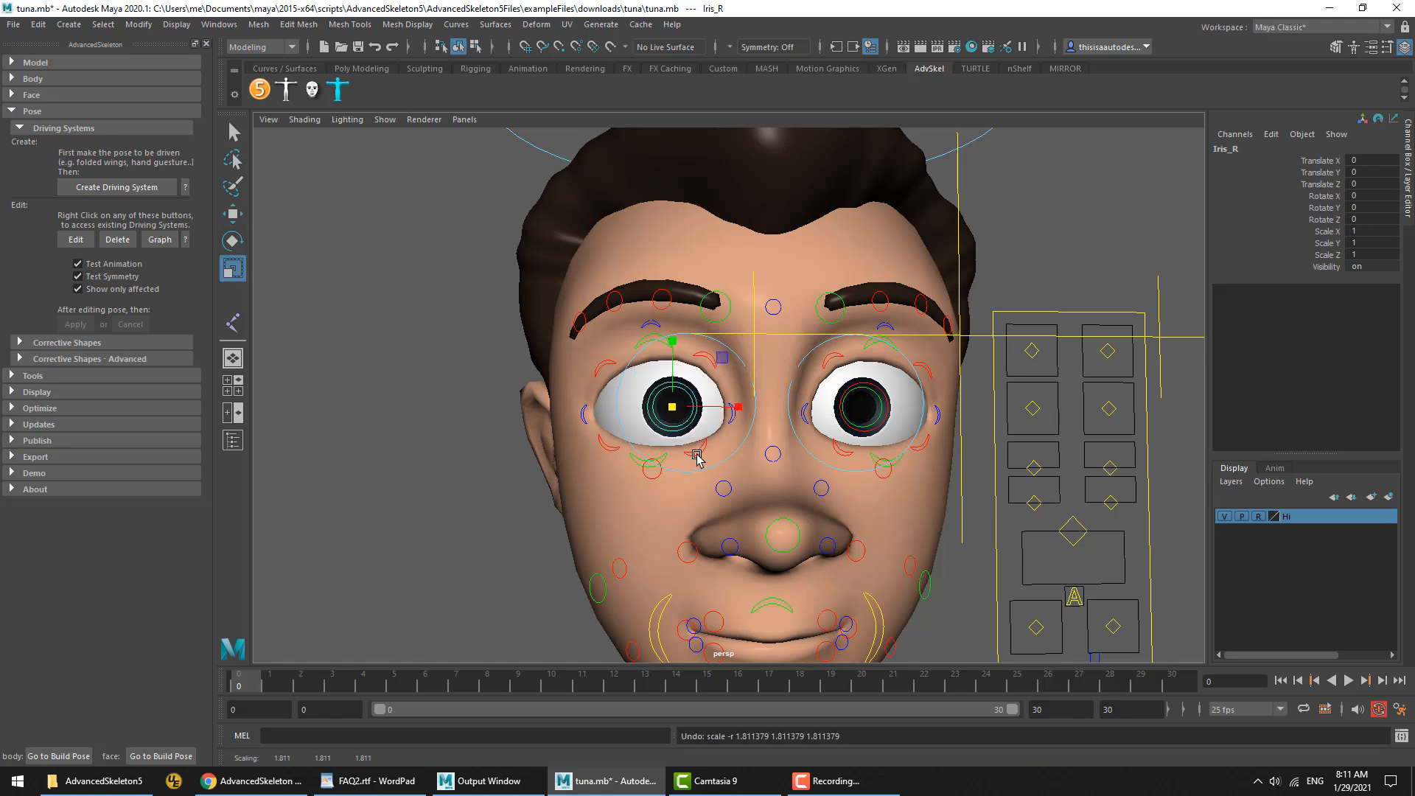
Turn Eye Ctrl Vis of the ctrlBox frame off and back on to compare the eye control display
left_click(997, 489)
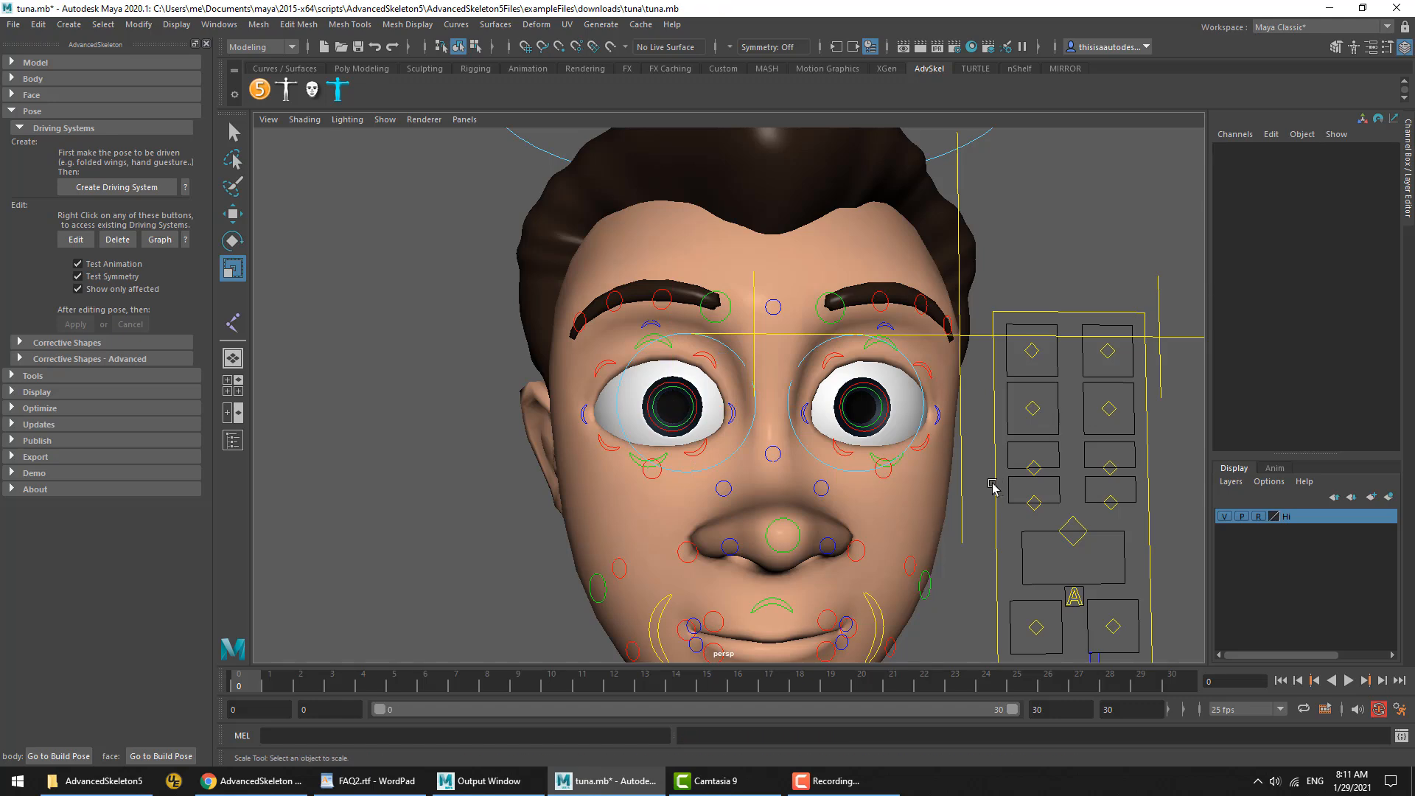
left_click(997, 484)
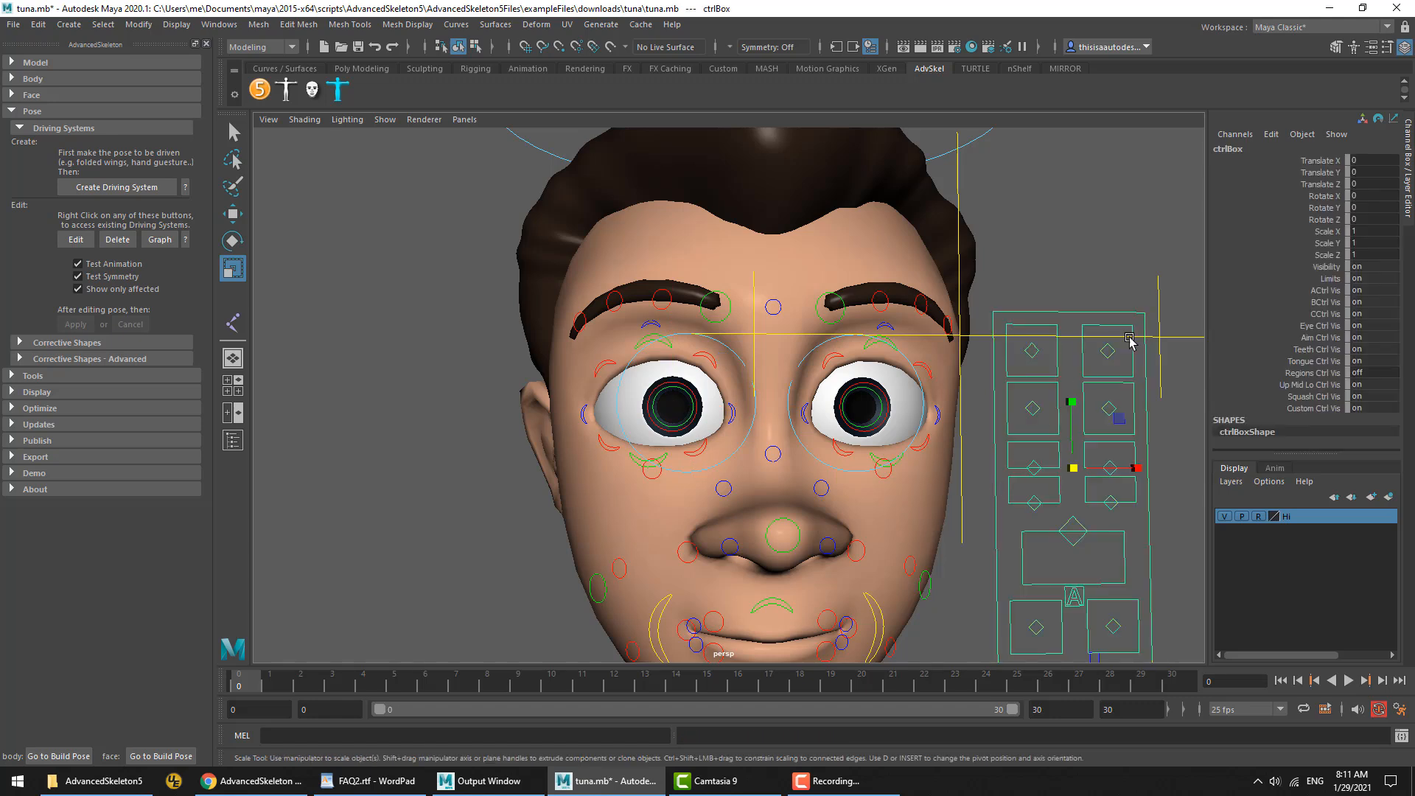
left_click(1371, 325)
type("0")
key("Return")
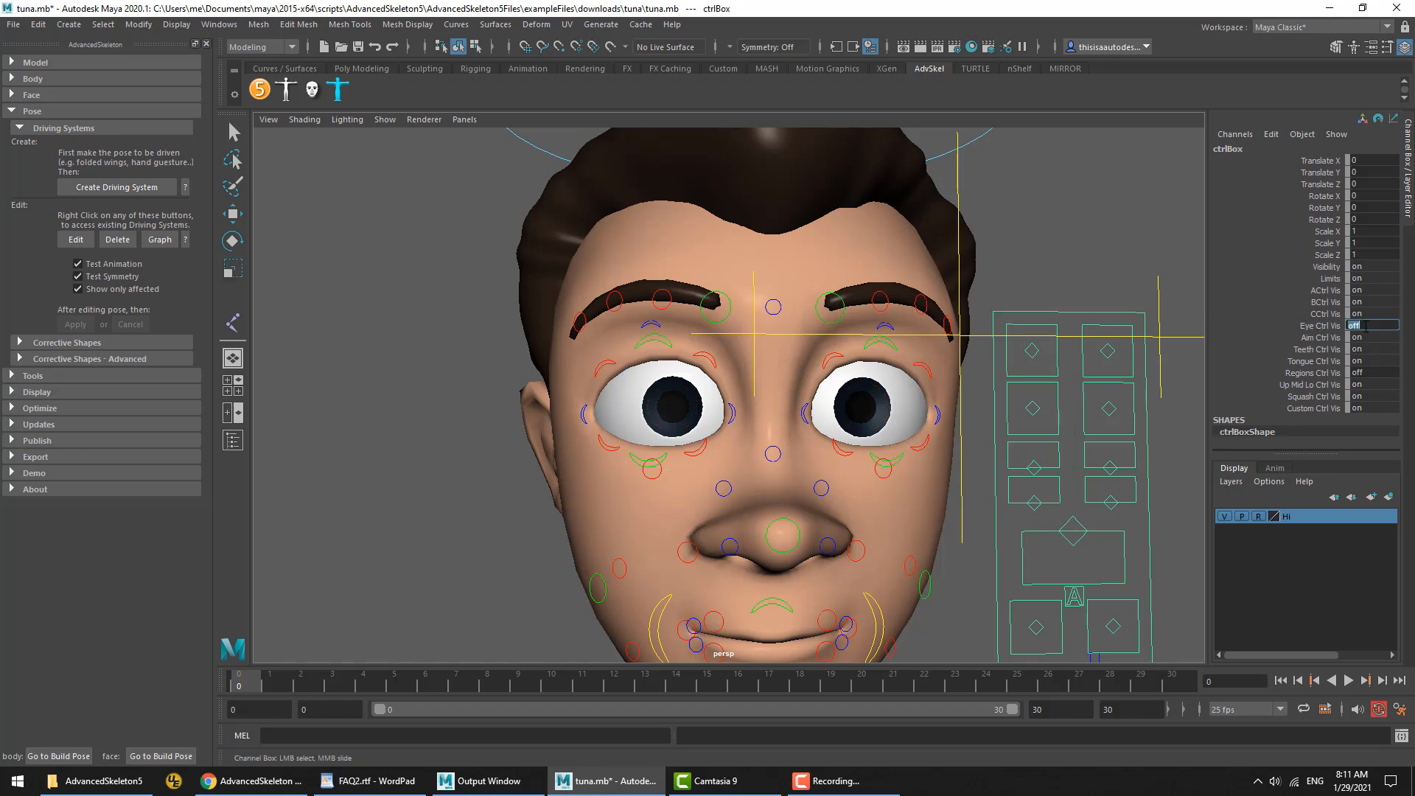
type("1")
key("Return")
Test the Iris and Pupil attributes of the ctrlEye_R control and undo each change
left_click(1032, 408)
key("r")
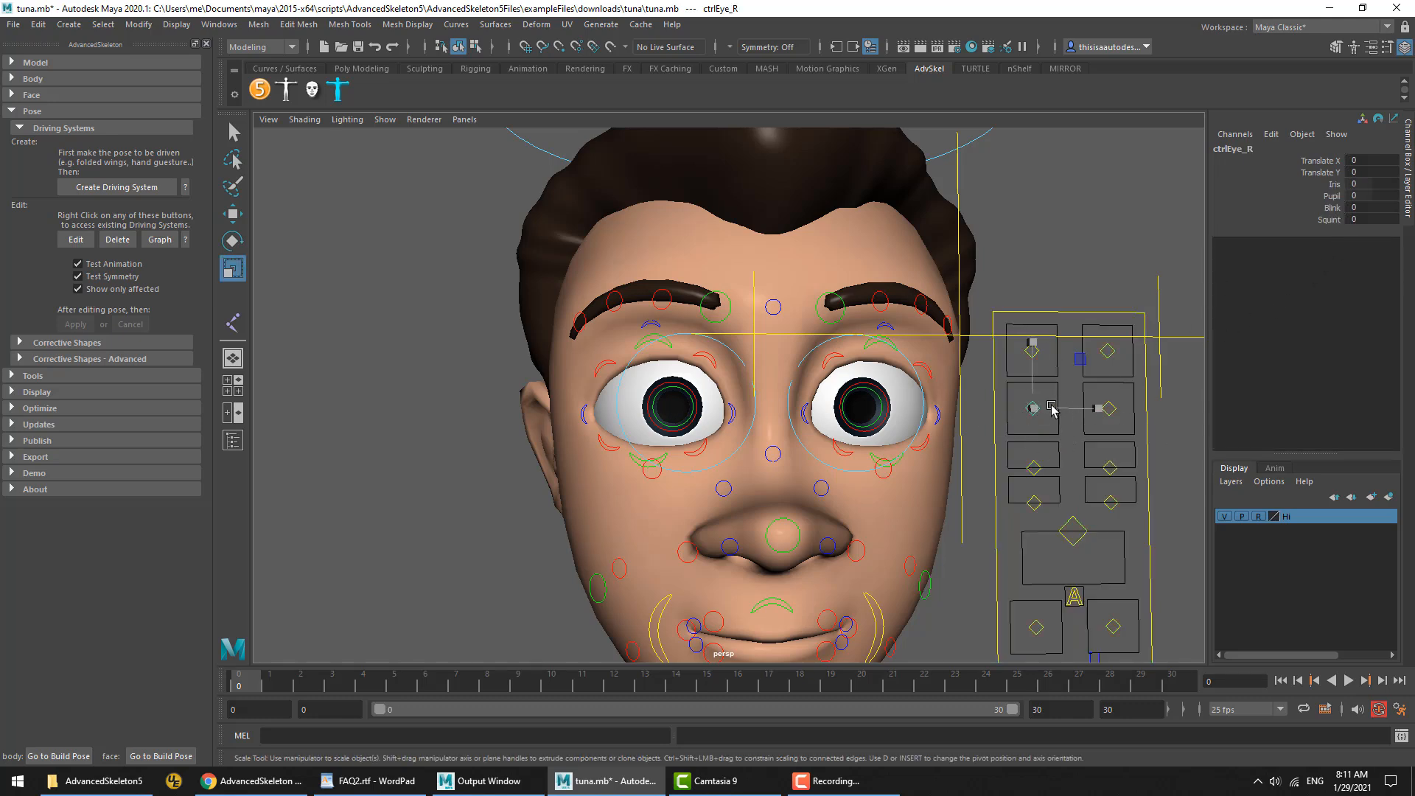
left_click(1331, 185)
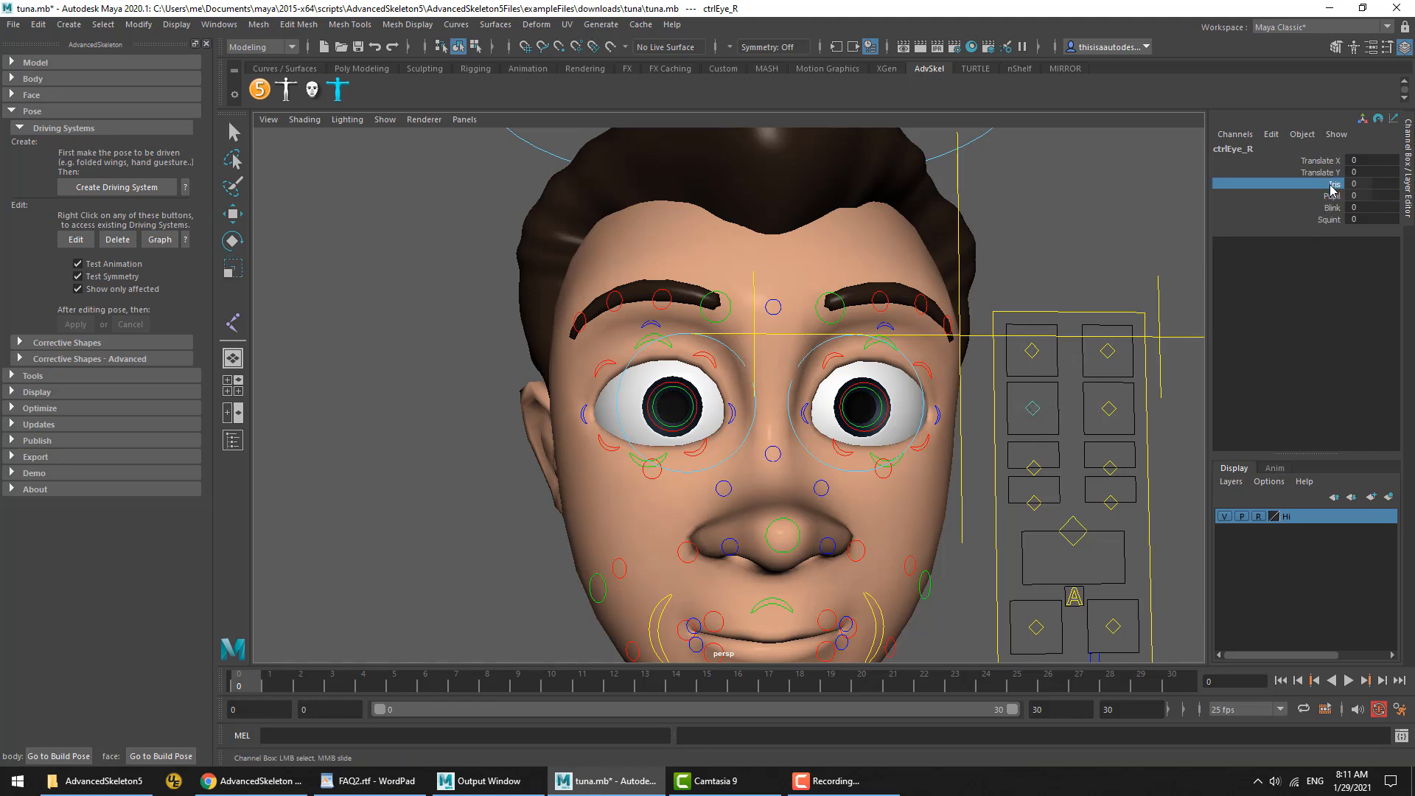
middle_click_drag(948, 441, 971, 439)
key("ctrl+z")
left_click(1330, 197)
mouse_move(880, 432)
middle_mouse_down()
mouse_move(844, 439)
mouse_move(882, 437)
middle_mouse_up()
key("ctrl+z")
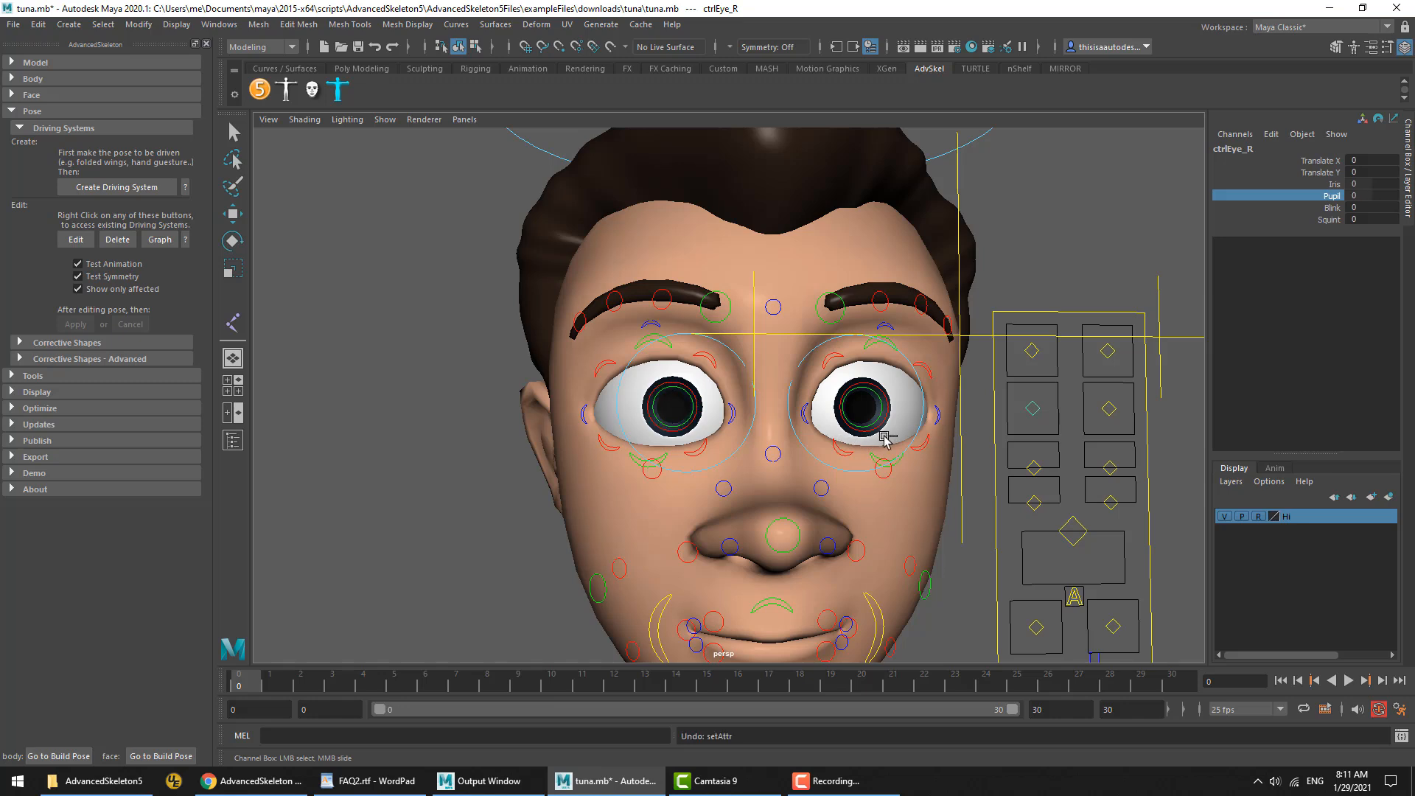
Test increasing ctrlEye_R's Iris attribute up to 5.5 in a close-up of the right eye and undo the changes
left_click(1330, 185)
middle_click_drag(844, 498, 856, 489)
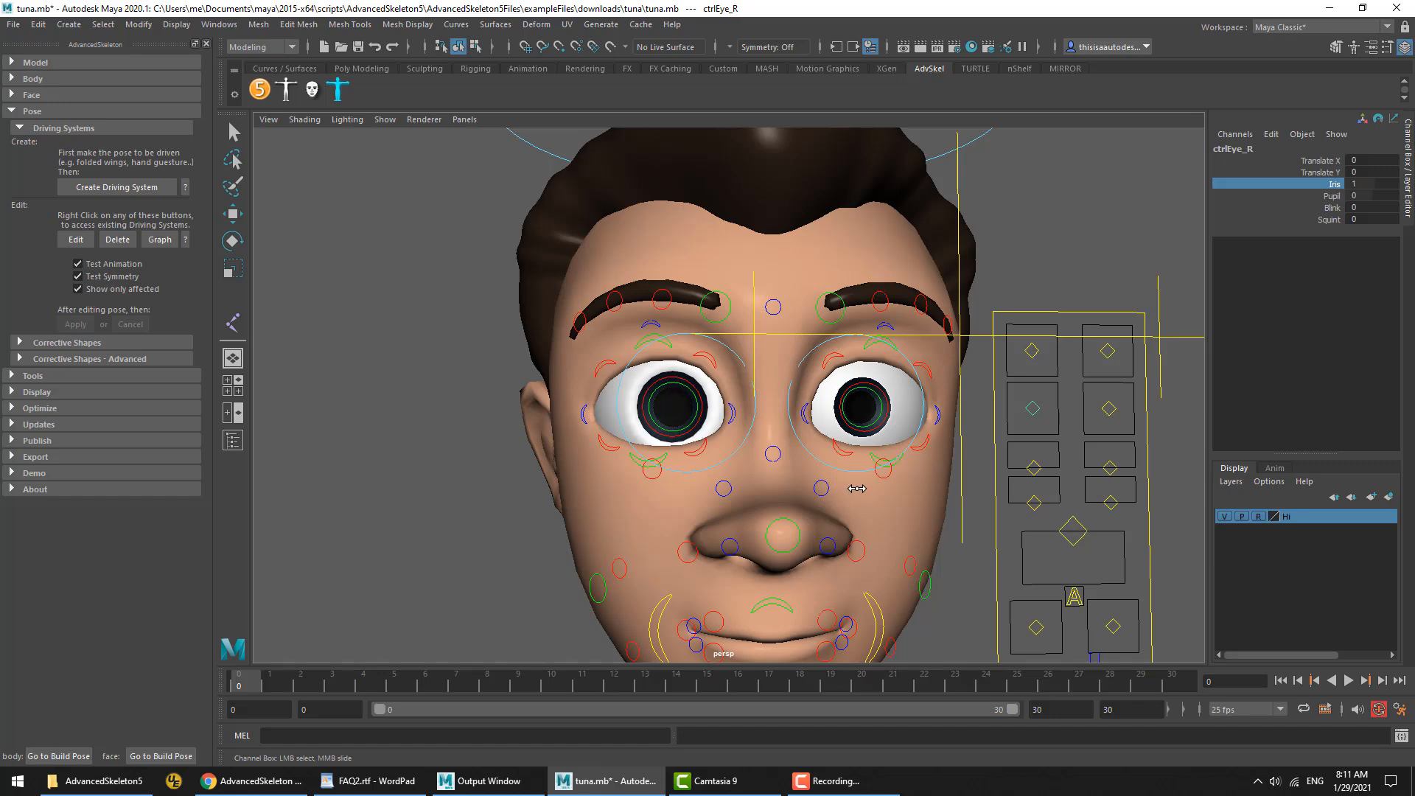
left_click_drag(808, 488, 887, 489, "alt")
scroll(887, 494, "up", 2)
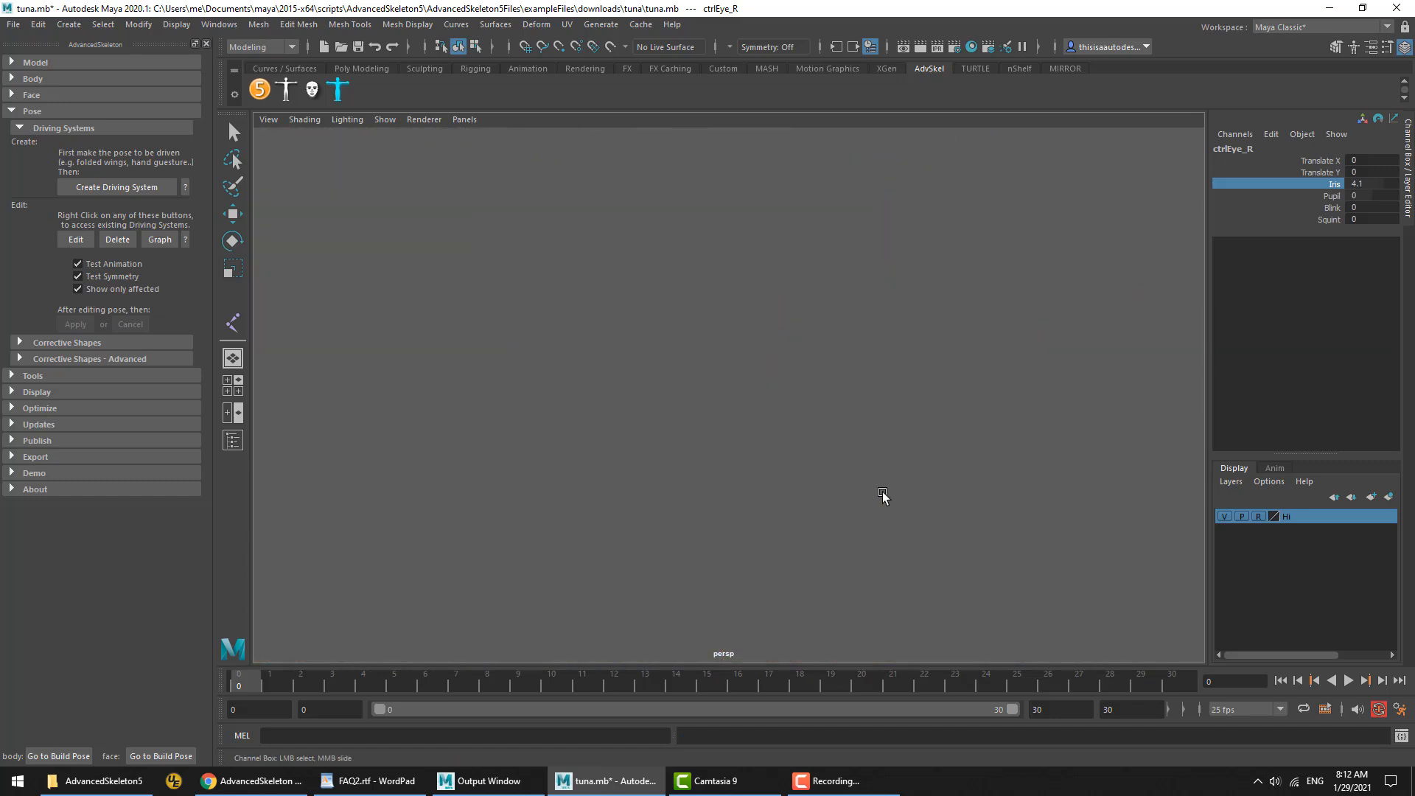
scroll(880, 496, "down", 2)
middle_click_drag(871, 496, 752, 441, "alt")
middle_click_drag(751, 441, 840, 439)
left_click_drag(841, 442, 789, 445, "alt")
middle_click_drag(789, 446, 751, 453)
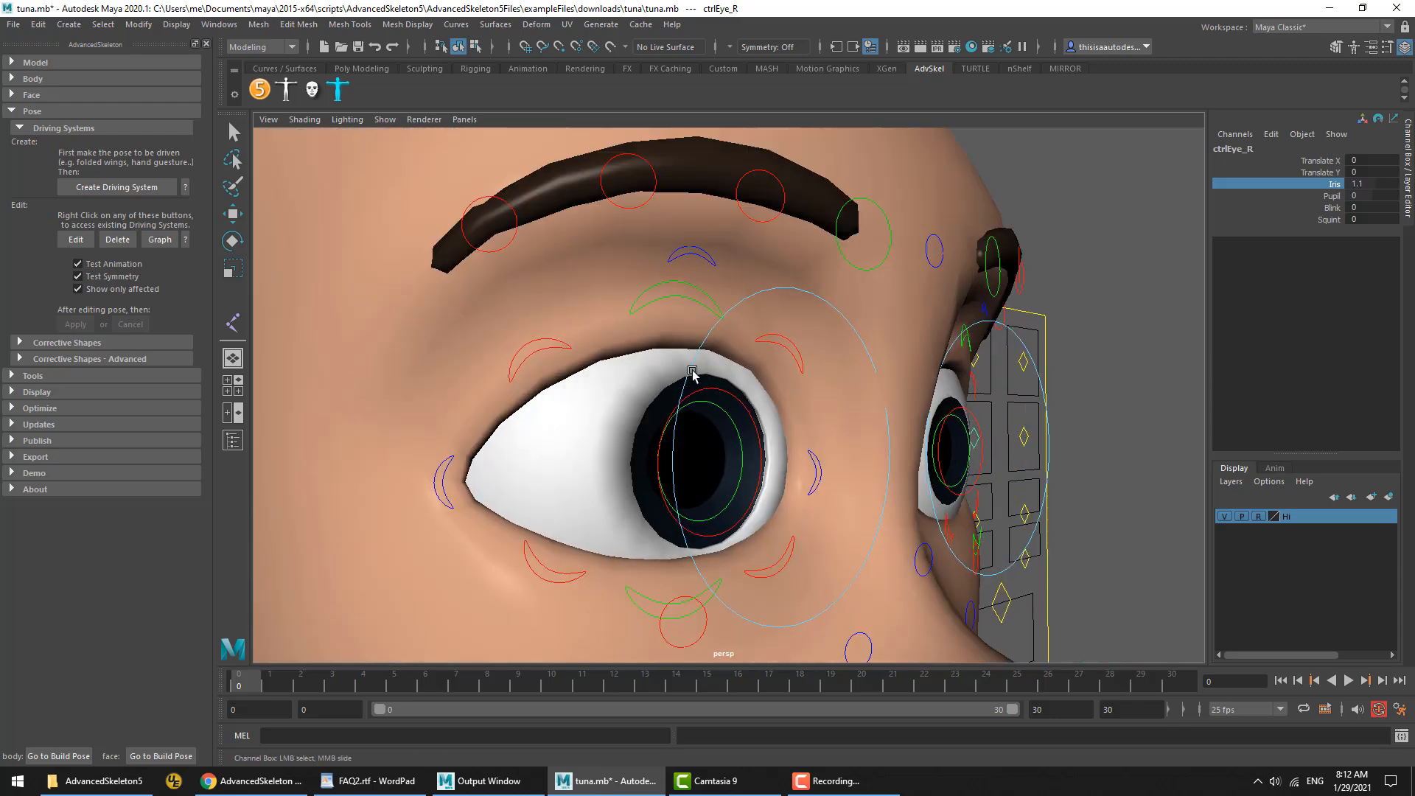
mouse_move(688, 499)
middle_mouse_down()
mouse_move(732, 493)
mouse_move(689, 495)
mouse_move(714, 500)
middle_mouse_up()
key("ctrl+z")
key("ctrl+z")
key("ctrl+z")
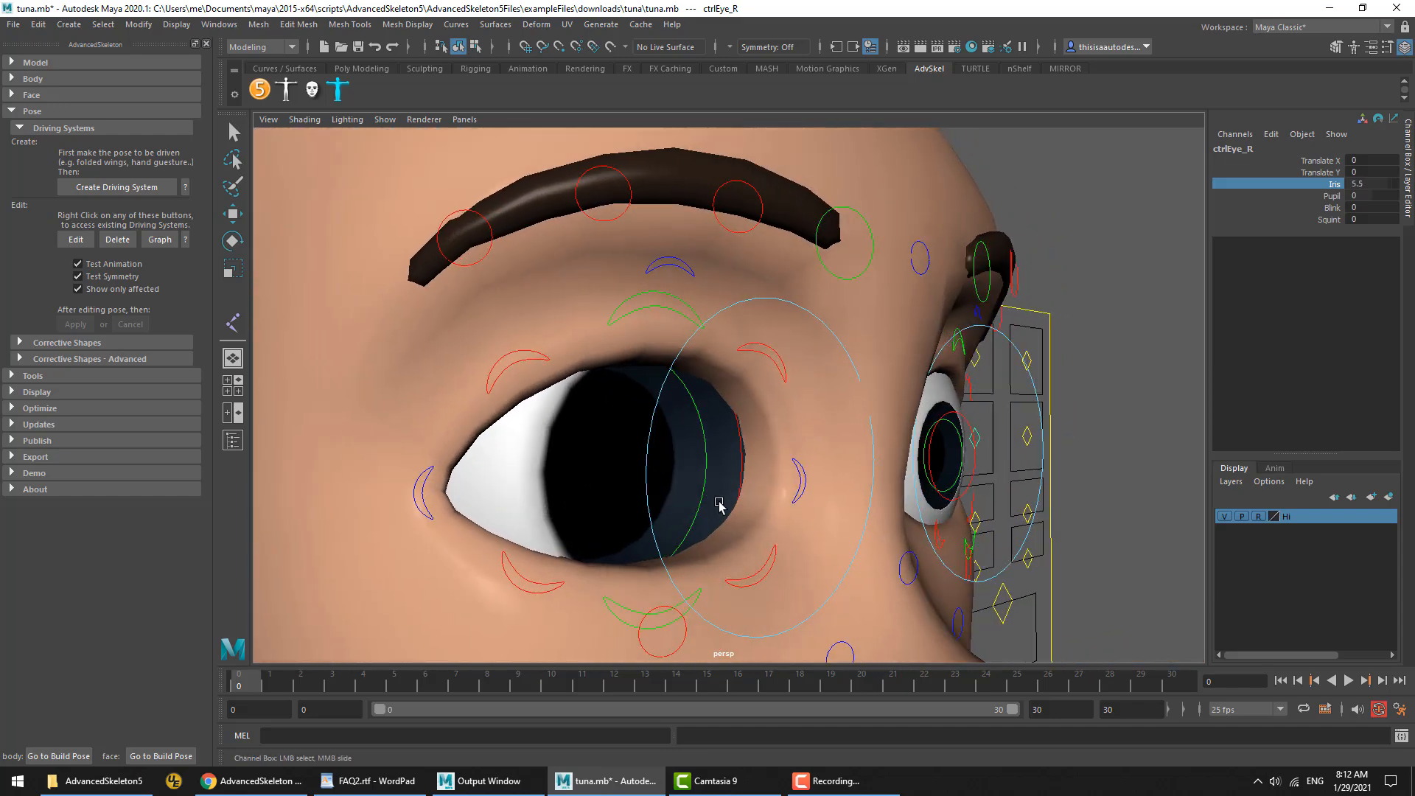
Test shrinking the right iris by lowering ctrlEye_R's Iris attribute to -4.8
middle_click_drag(1203, 285, 1118, 359)
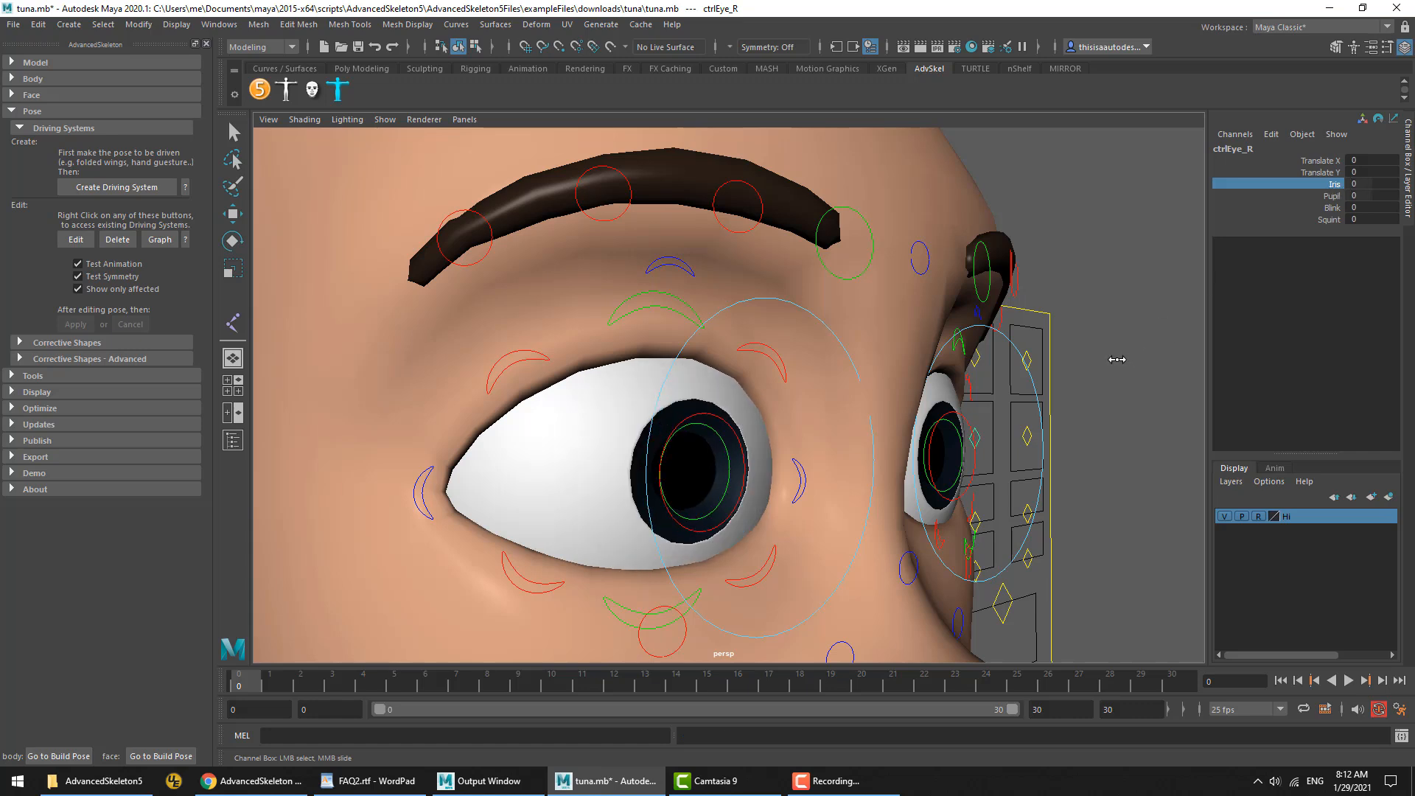
middle_click_drag(1144, 267, 869, 407)
middle_click_drag(836, 417, 829, 422)
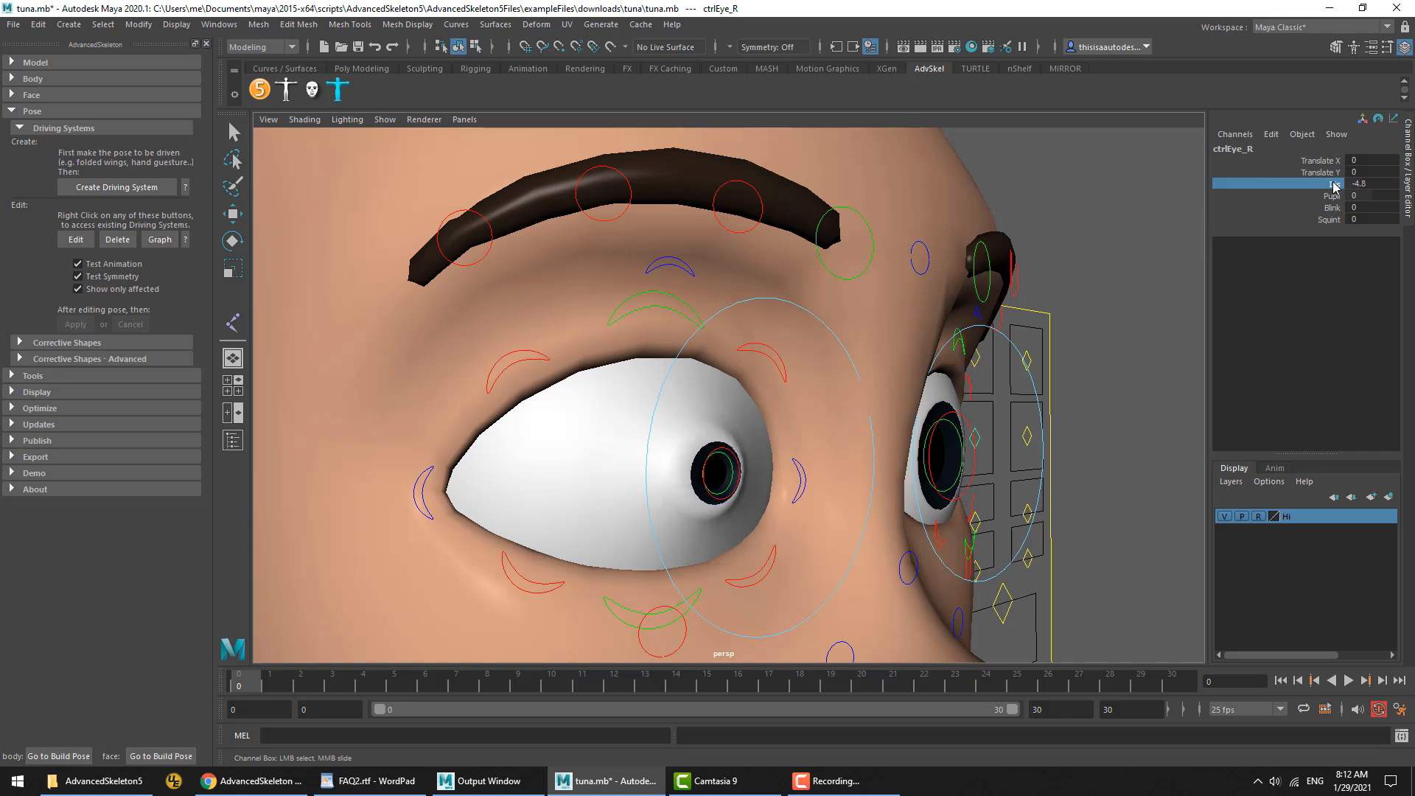
Raise Iris to 10, open the ctrlEye_R.iris=10 driving system for editing and select the Iris_R control
middle_click_drag(816, 475, 912, 490)
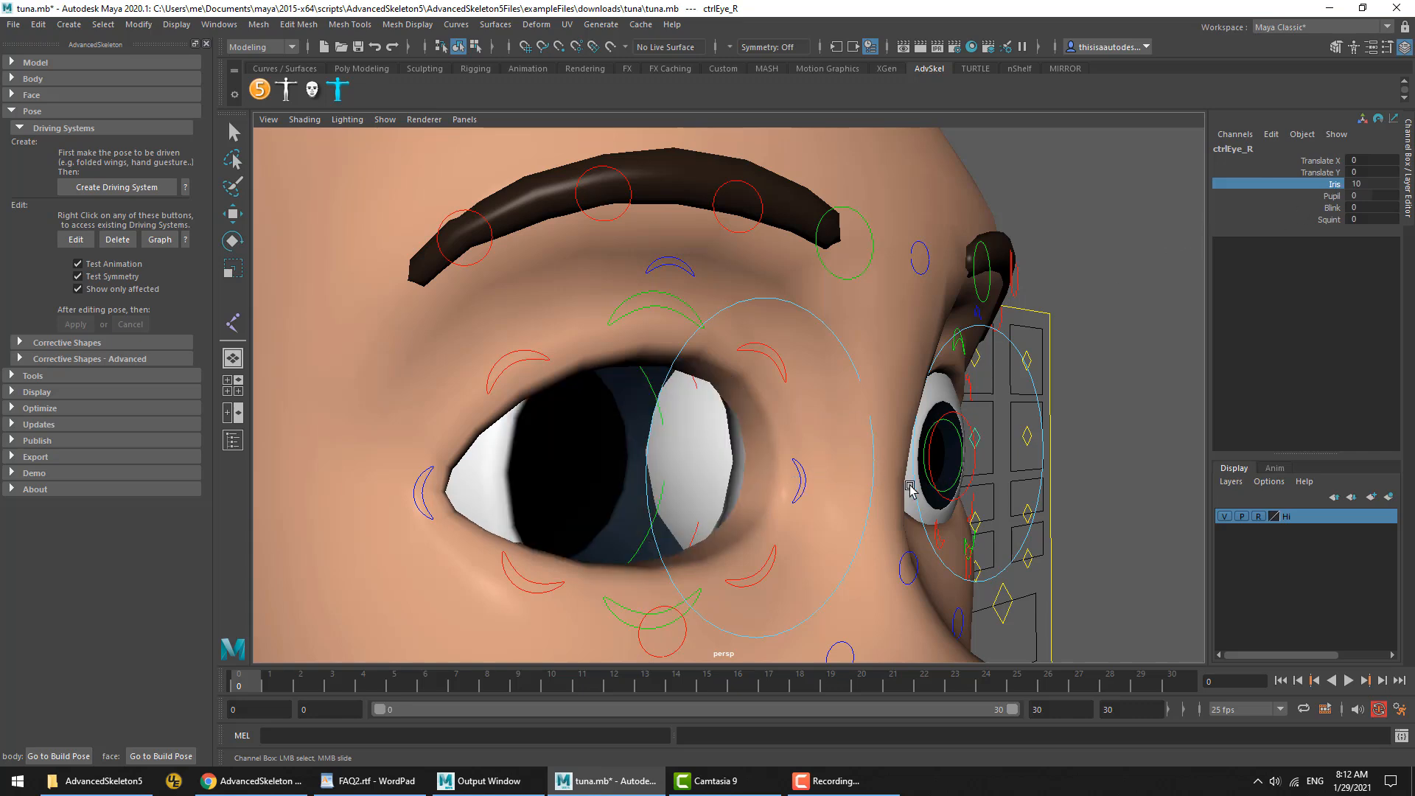
left_click(76, 240)
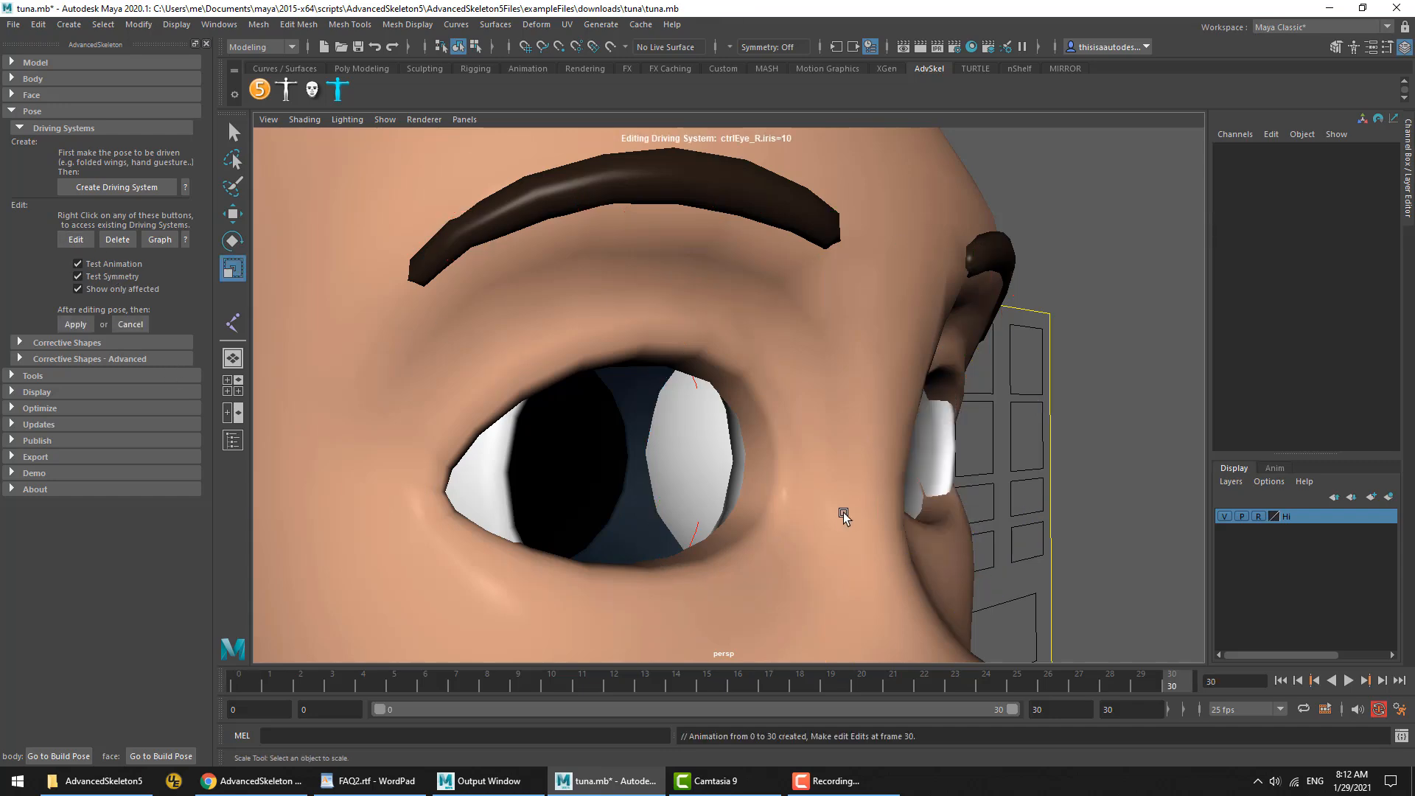
key("4")
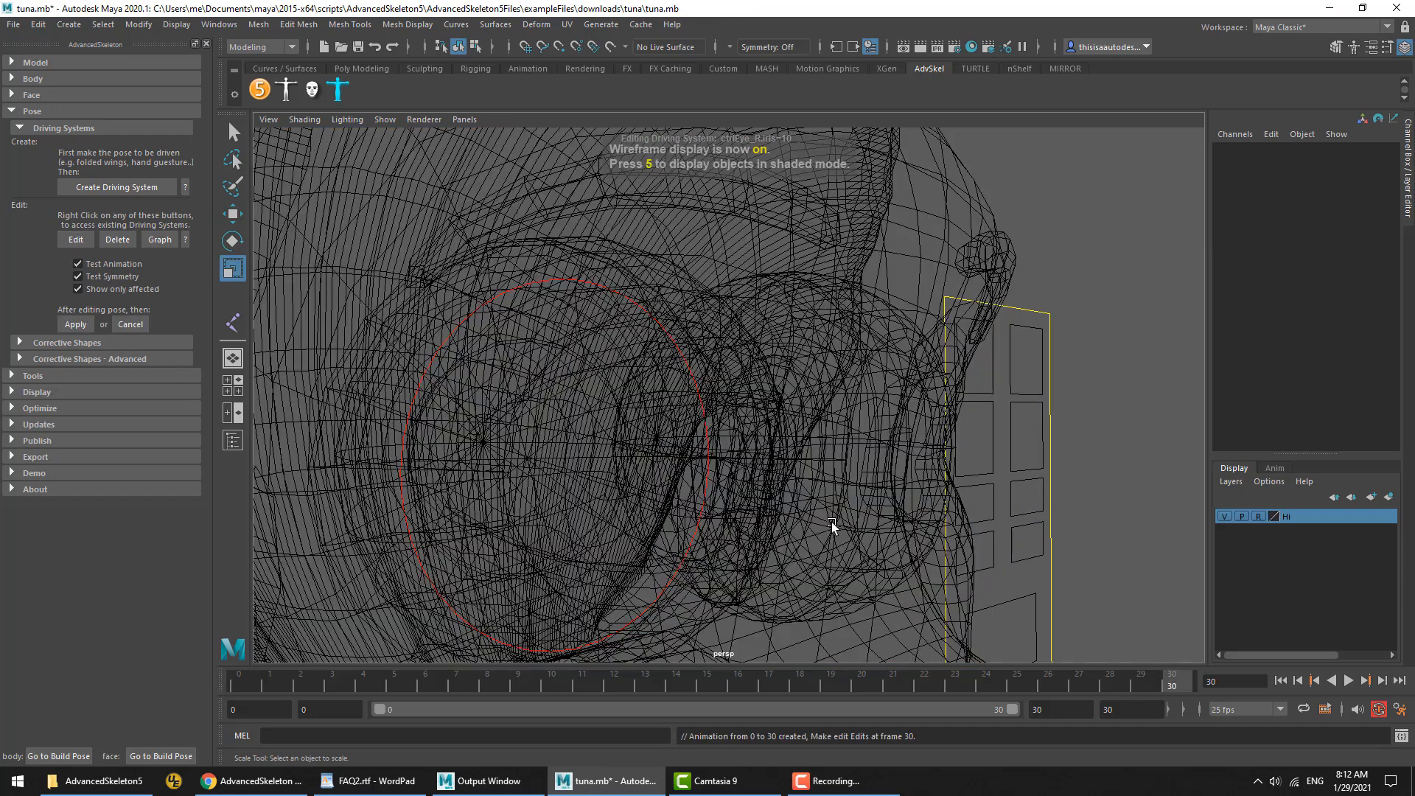
left_click(709, 449)
key("5")
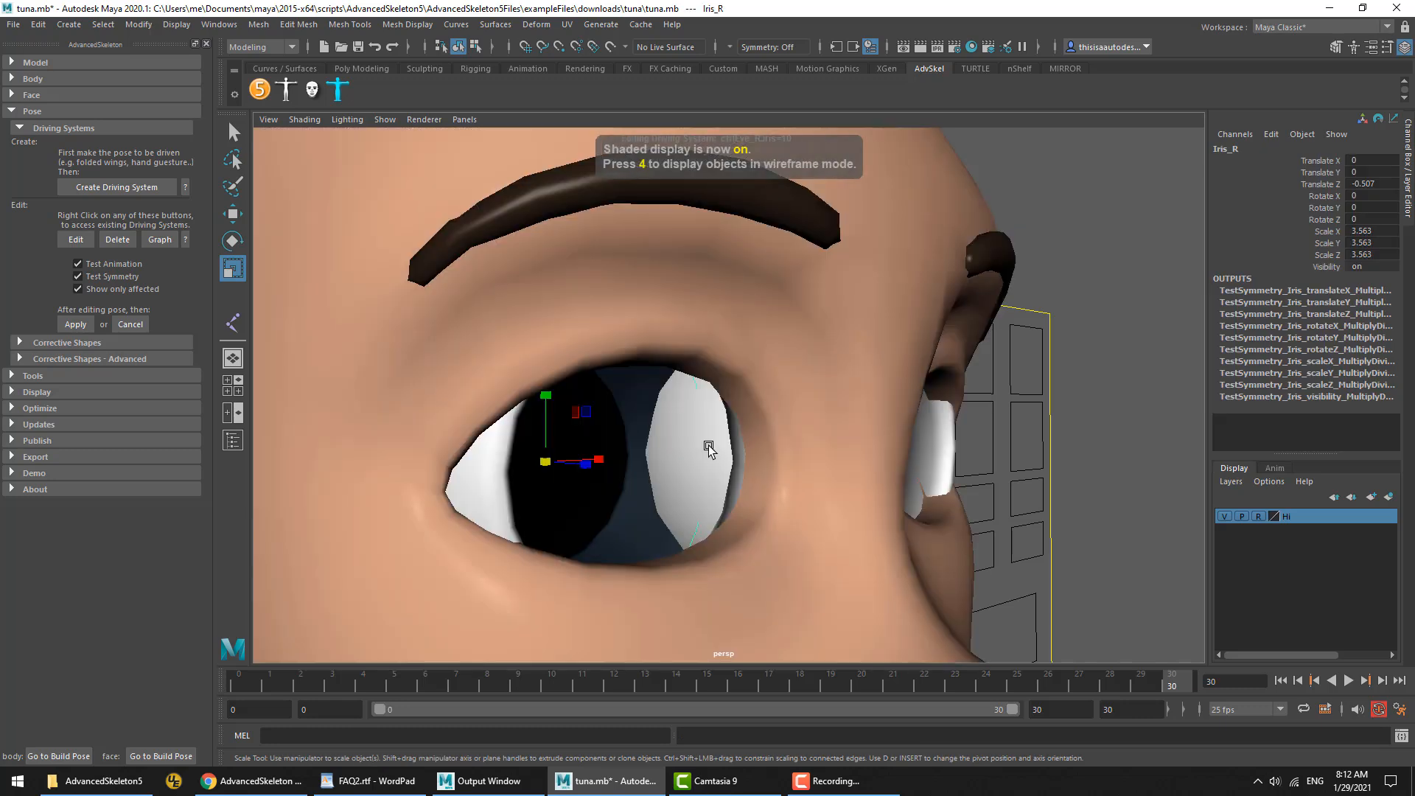
Move the Iris_R control forward to Translate Z -0.136 and scale it down uniformly to about 2.4
left_click(1324, 185)
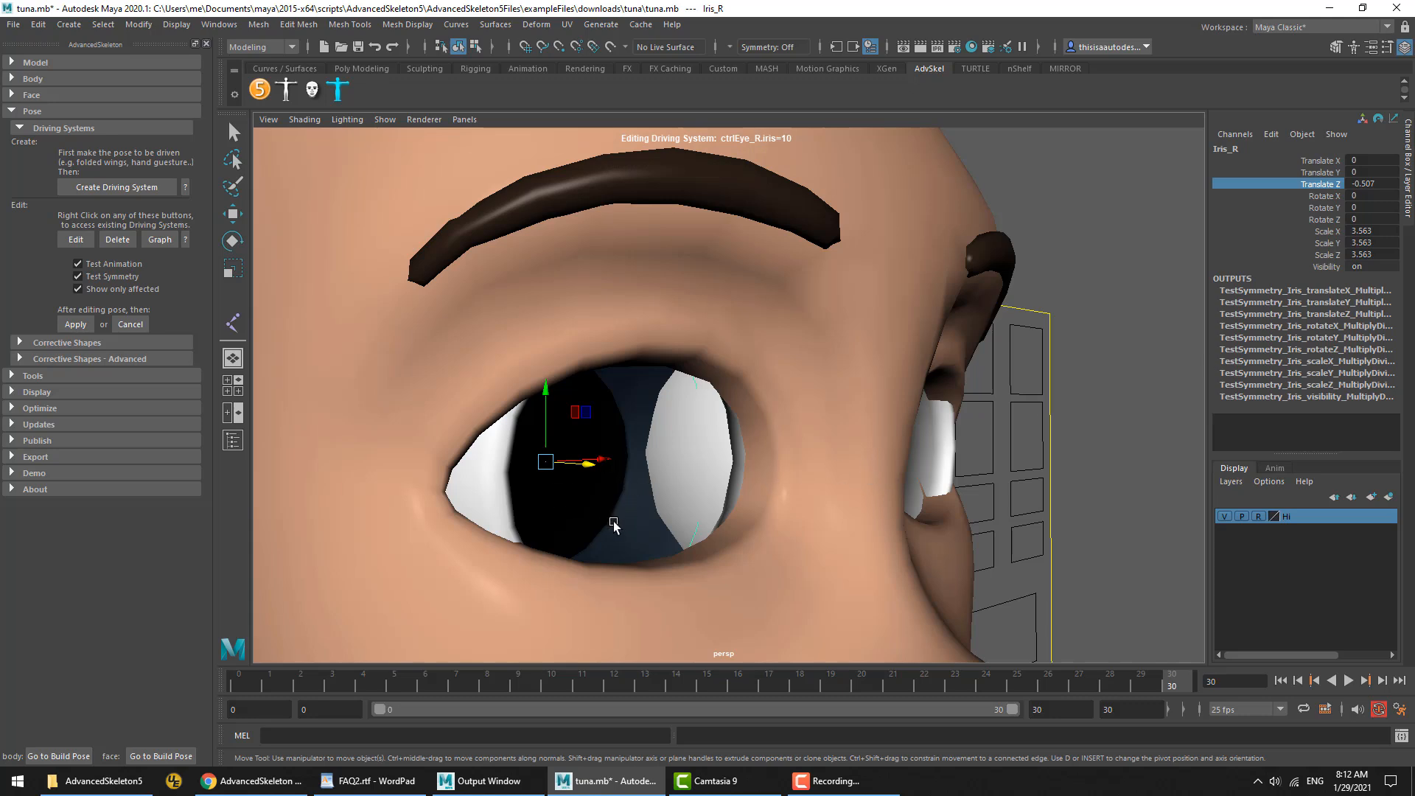
left_click_drag(591, 466, 708, 510)
key("r")
middle_click_drag(708, 513, 615, 520)
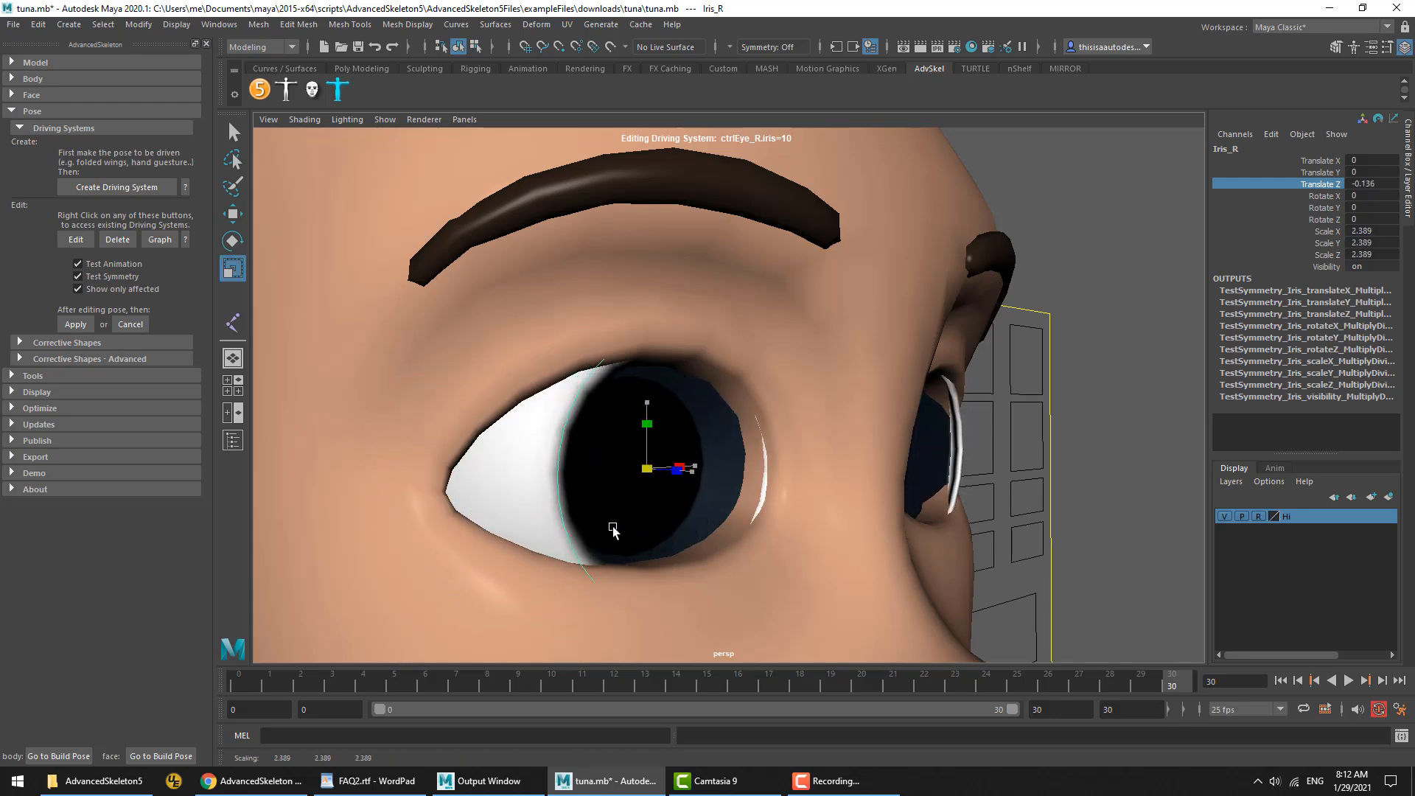
Move Iris_R further forward to Translate Z -0.046 and reduce its uniform scale to 1.739
left_click_drag(729, 522, 804, 537, "alt")
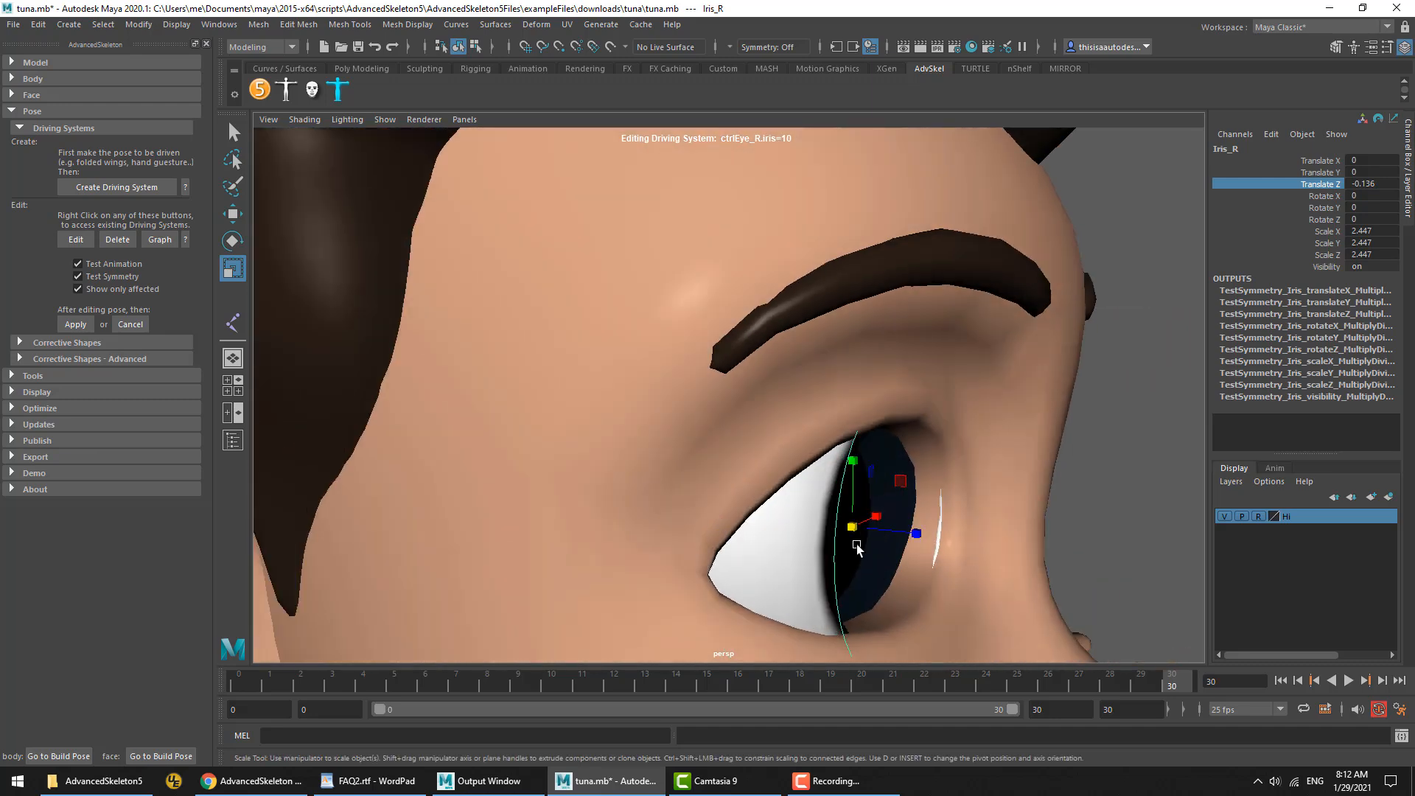
key("w")
left_click_drag(921, 532, 962, 541)
key("r")
middle_click_drag(961, 581, 898, 606)
left_click_drag(897, 608, 753, 566, "alt")
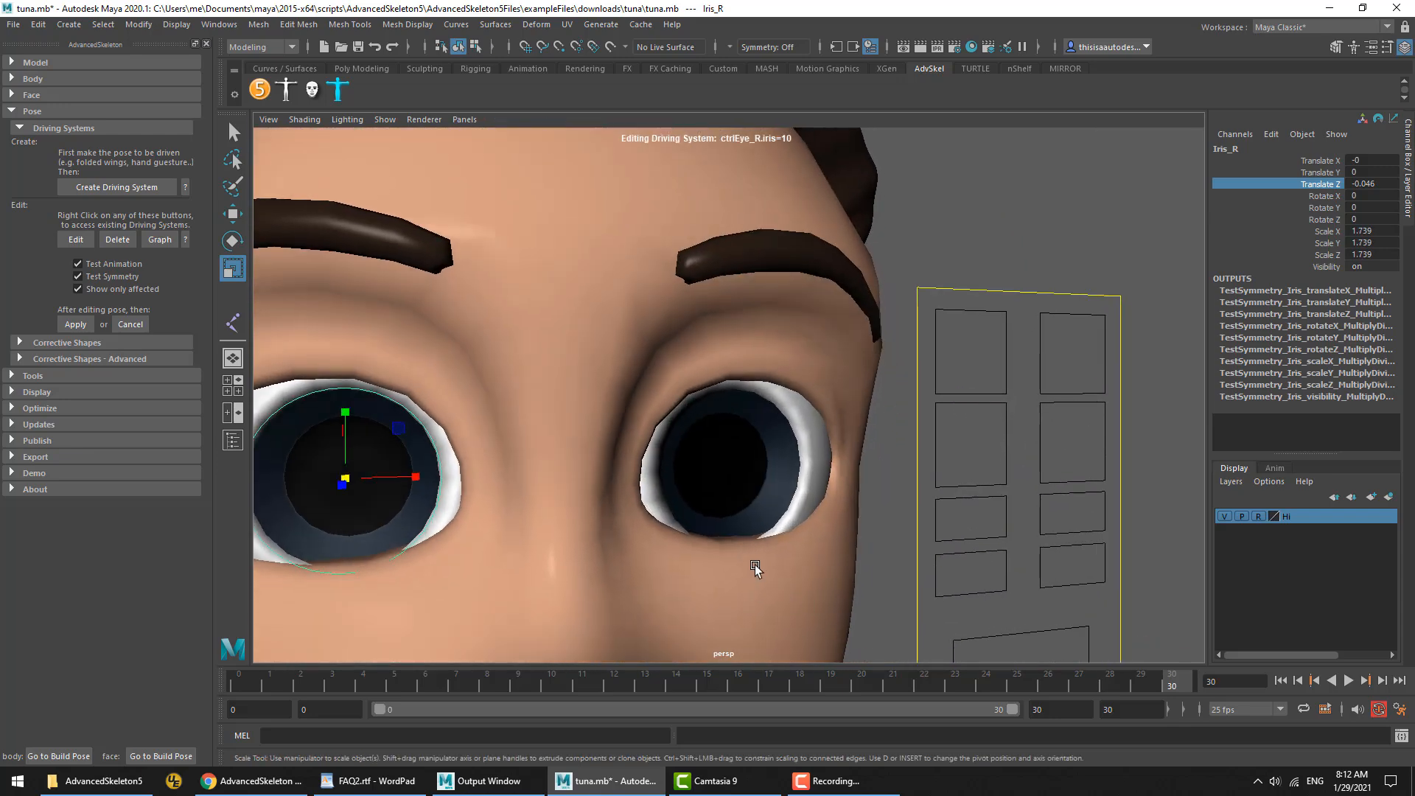
Push Iris_R slightly back to Translate Z -0.061 and check its fit in the eye from several angles
scroll(788, 545, "up", 2)
left_click_drag(822, 529, 852, 443, "alt")
key("w")
middle_click_drag(852, 442, 851, 442)
left_click_drag(851, 442, 1102, 368, "alt")
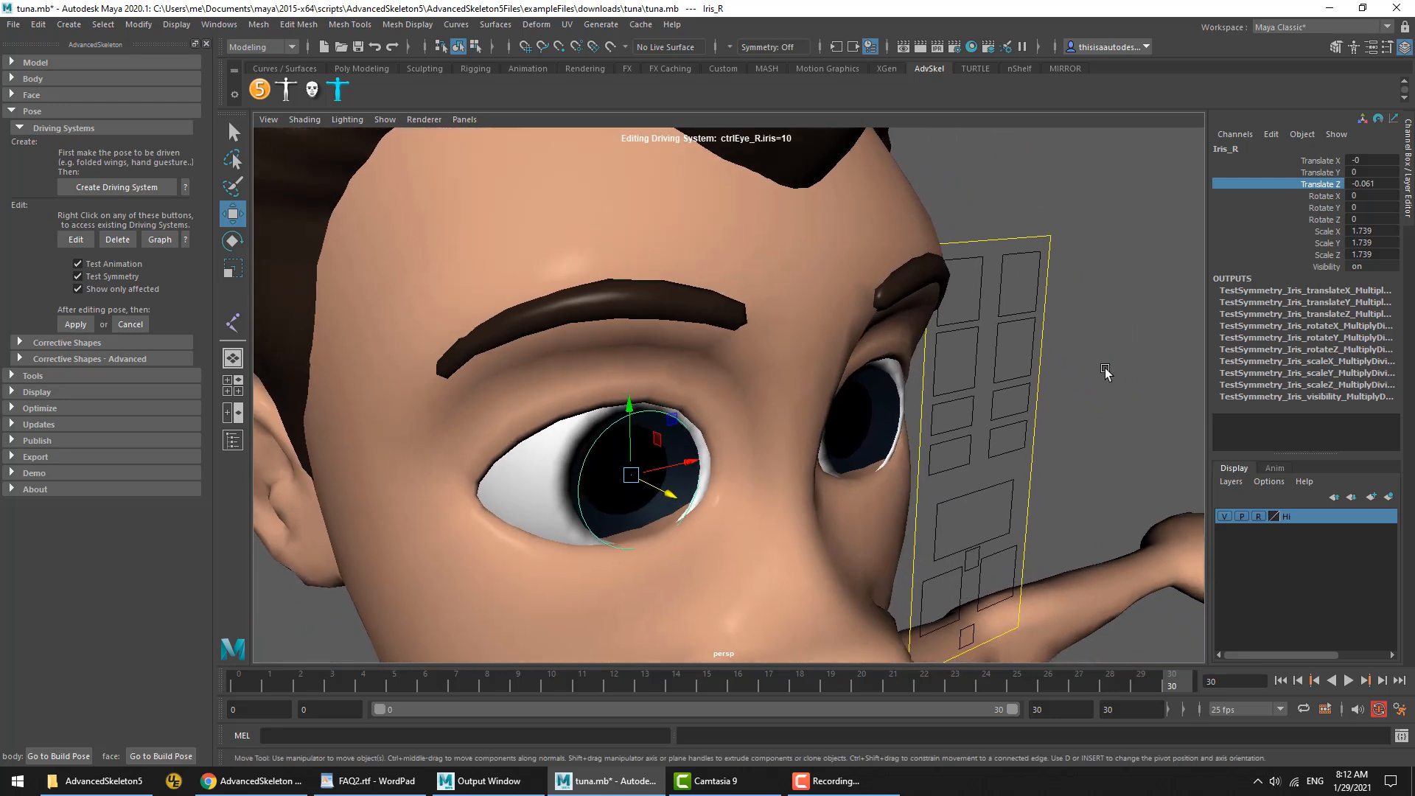
Apply the edited ctrlEye_R.iris=10 driving system, then test the Iris attribute on ctrlEye_R and undo the test change
left_click(1068, 389)
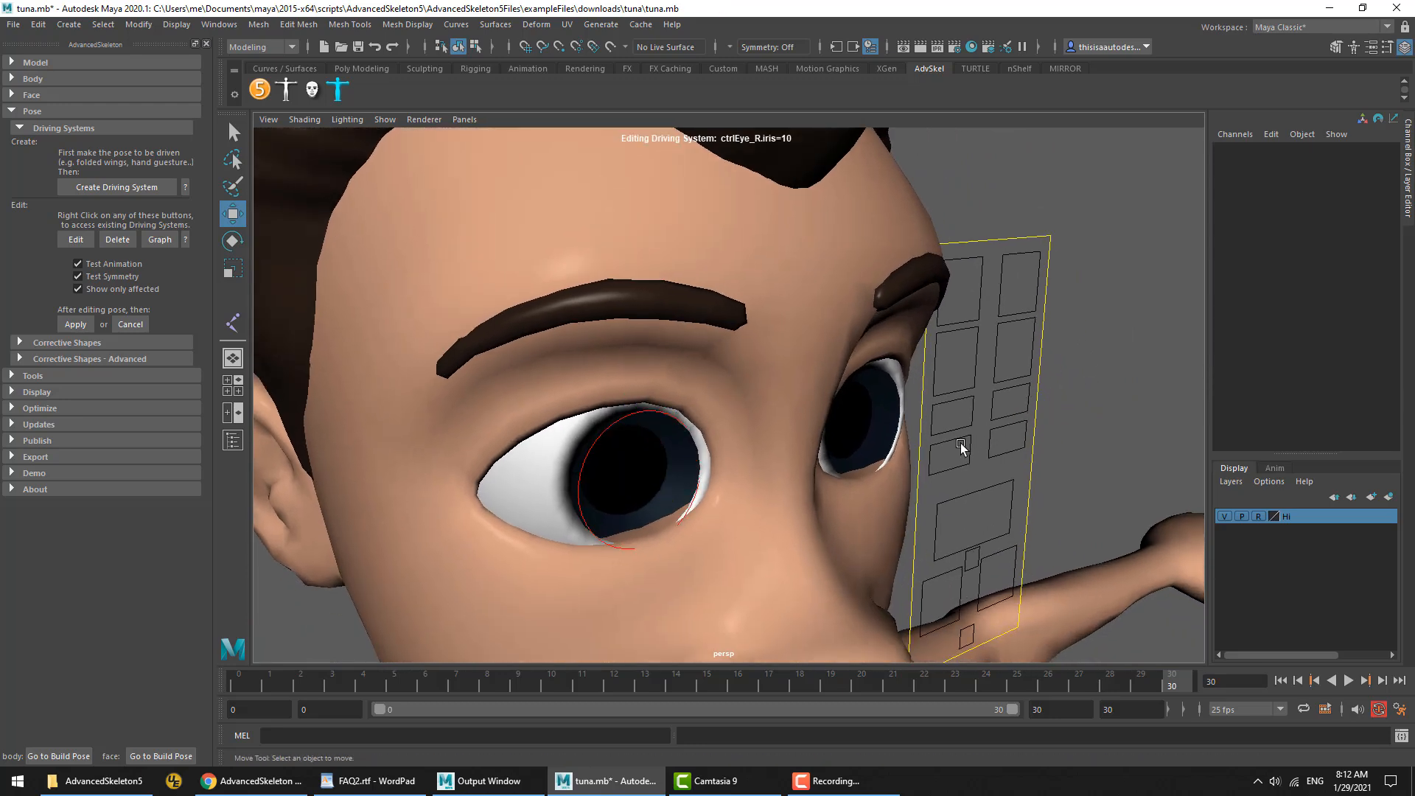
left_click(76, 324)
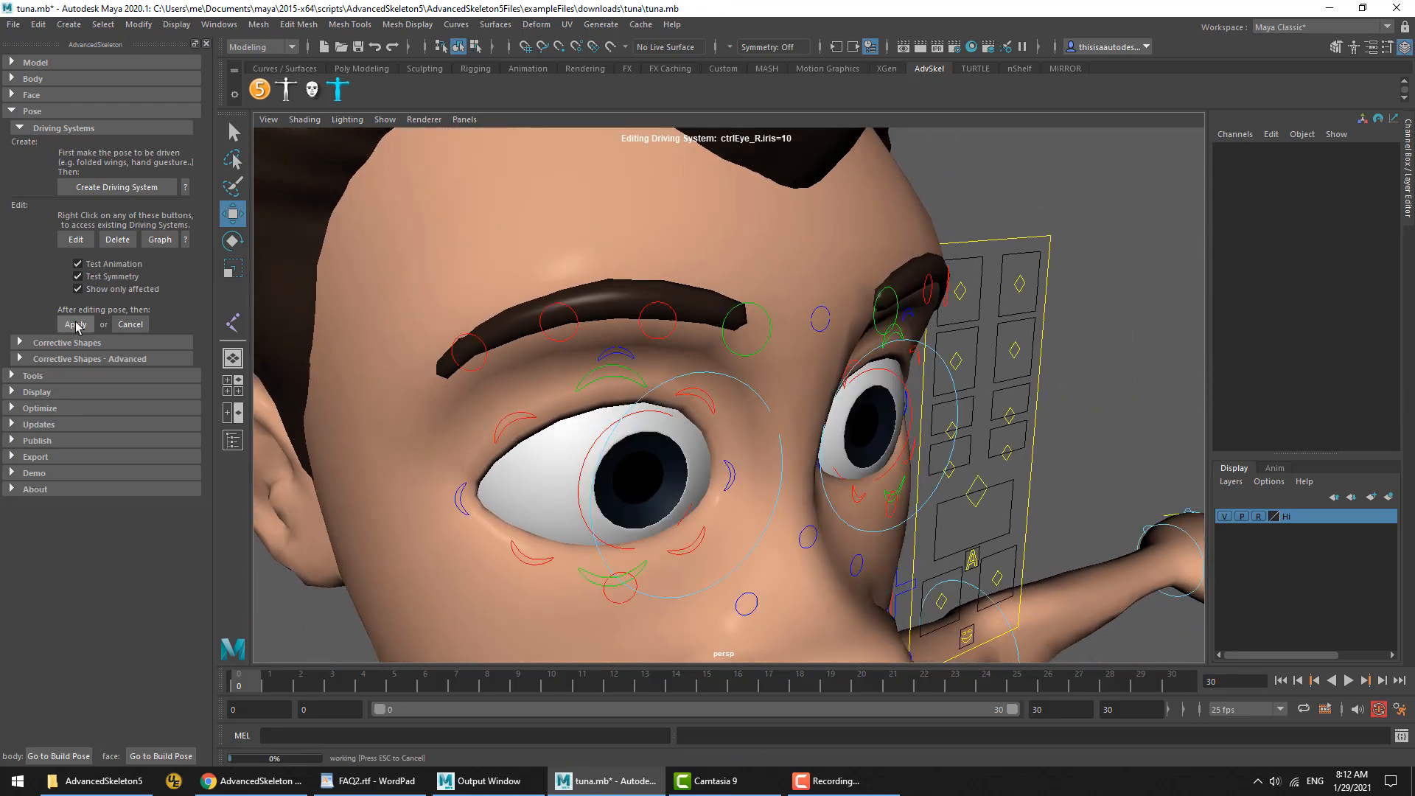
left_click(956, 358)
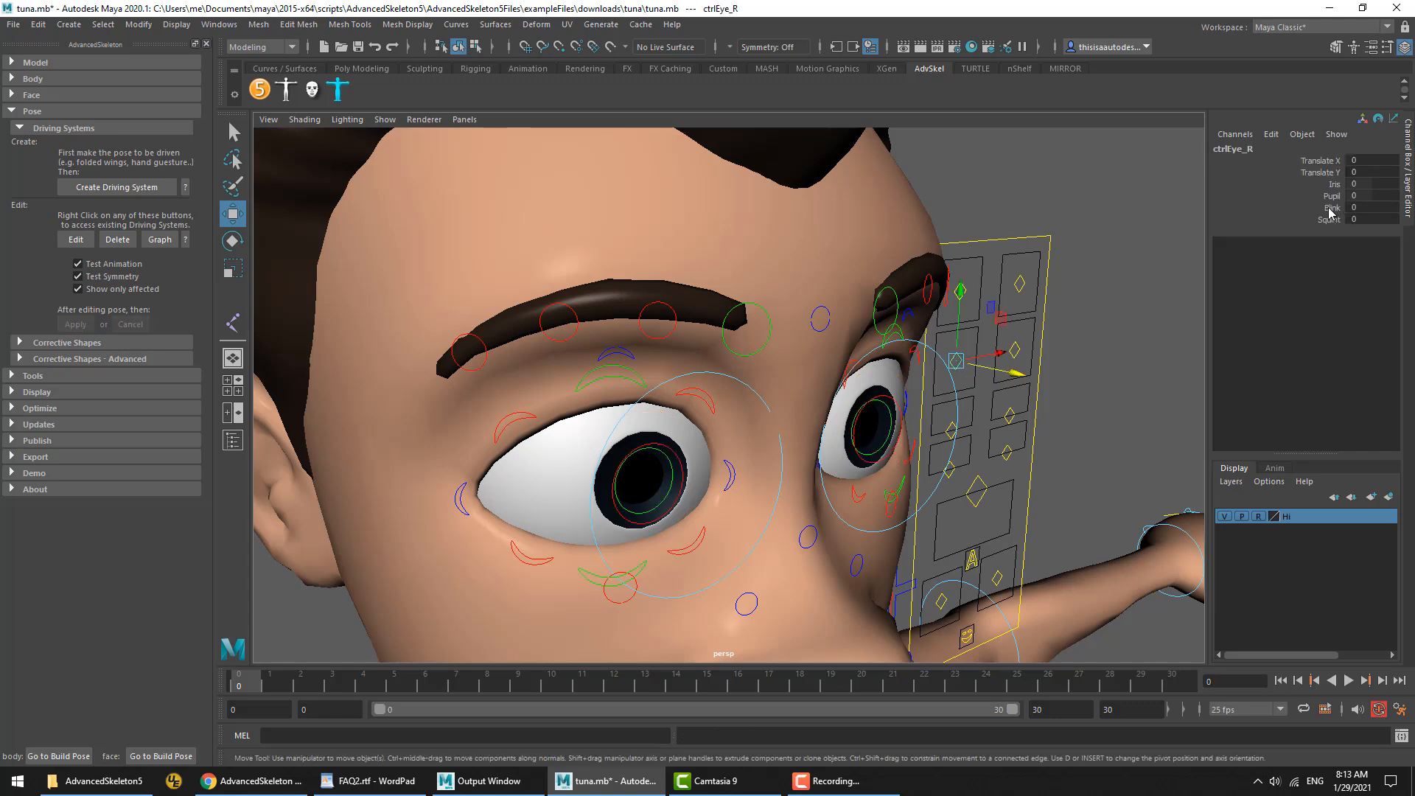
left_click(1333, 184)
mouse_move(993, 328)
middle_mouse_down()
mouse_move(1064, 323)
mouse_move(952, 328)
mouse_move(970, 322)
middle_mouse_up()
key("ctrl+z")
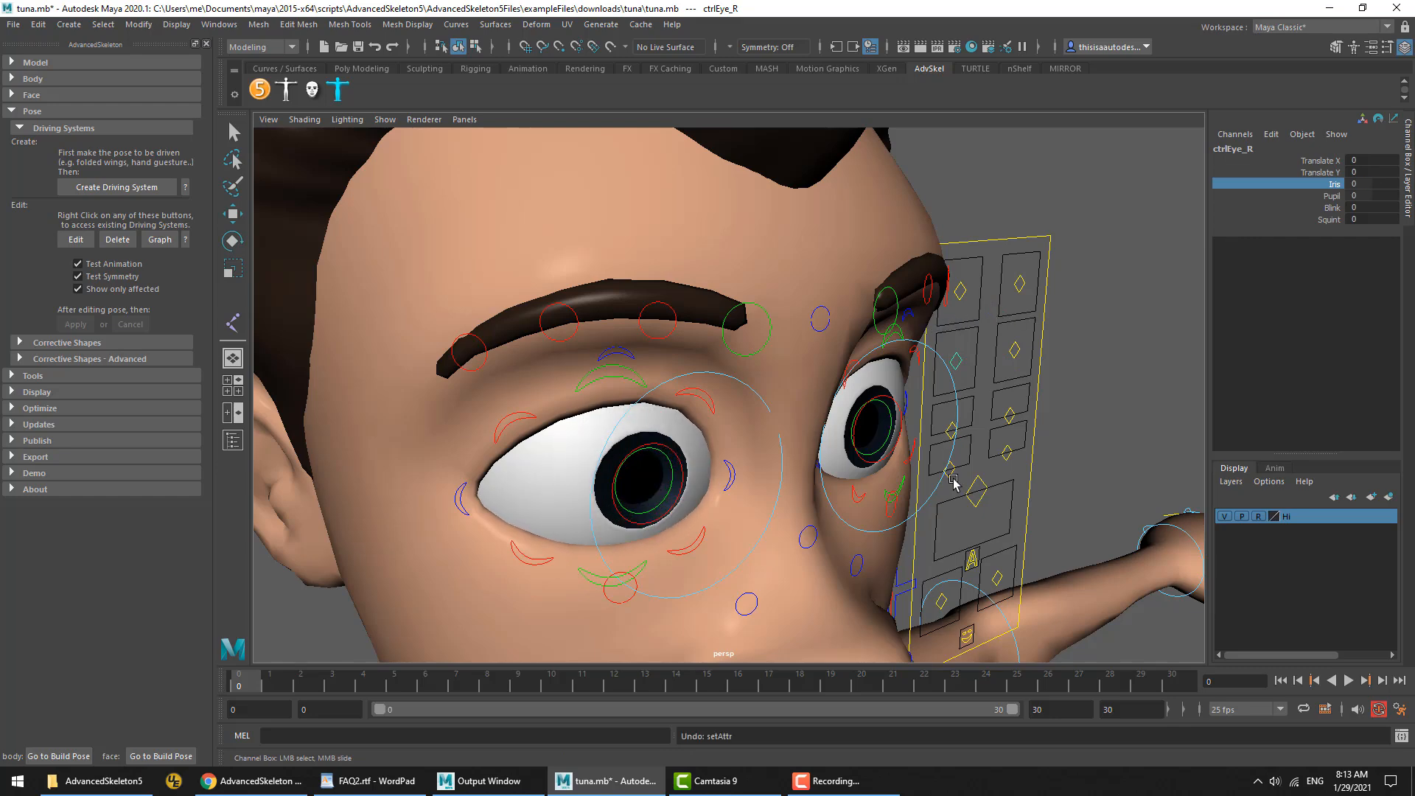
left_click_drag(955, 488, 938, 461, "alt")
right_click_drag(938, 461, 889, 462, "alt")
left_click(1067, 344)
Switch to FAQ2.rtf in WordPad, highlight the question "How can I make the rig faster", and return to Maya
left_click(836, 780)
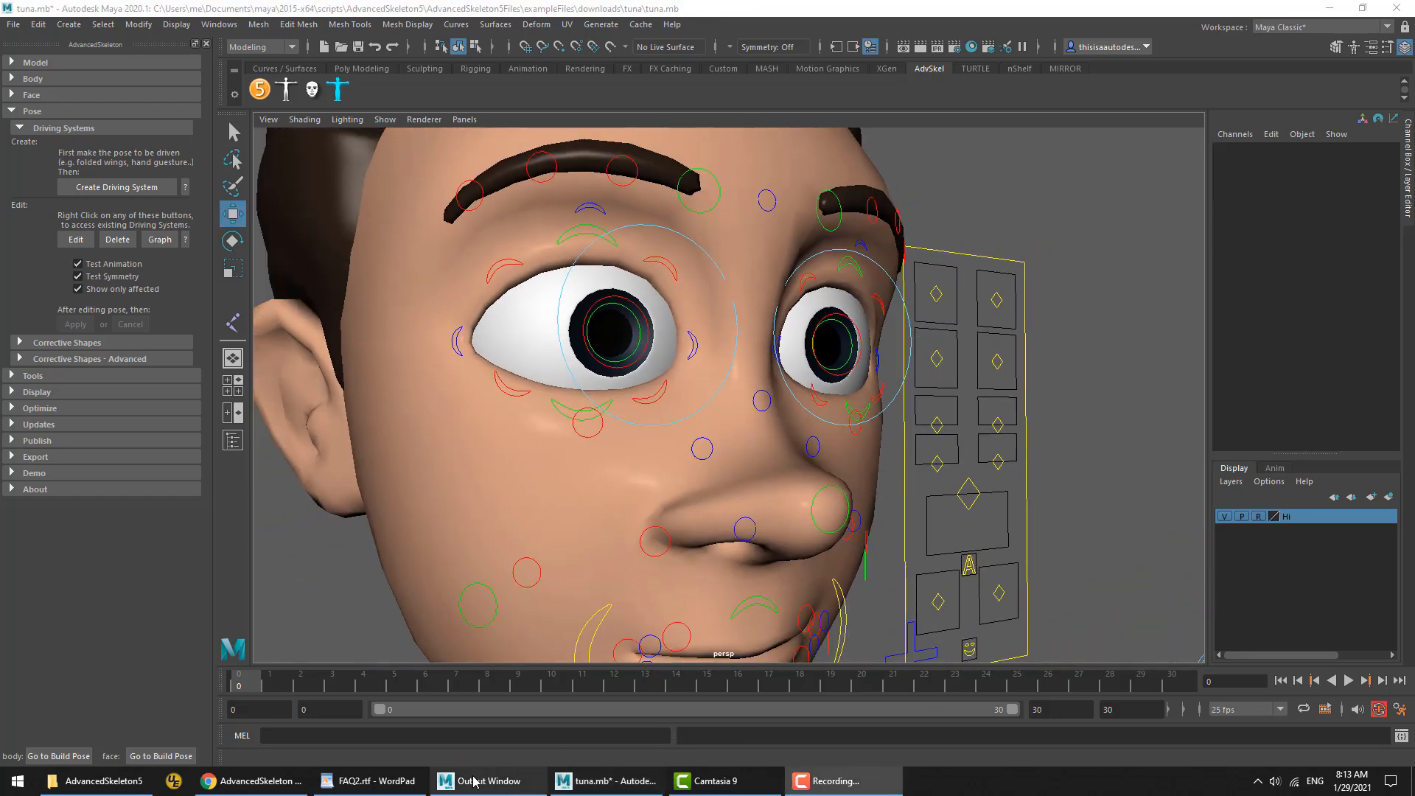
left_click(372, 780)
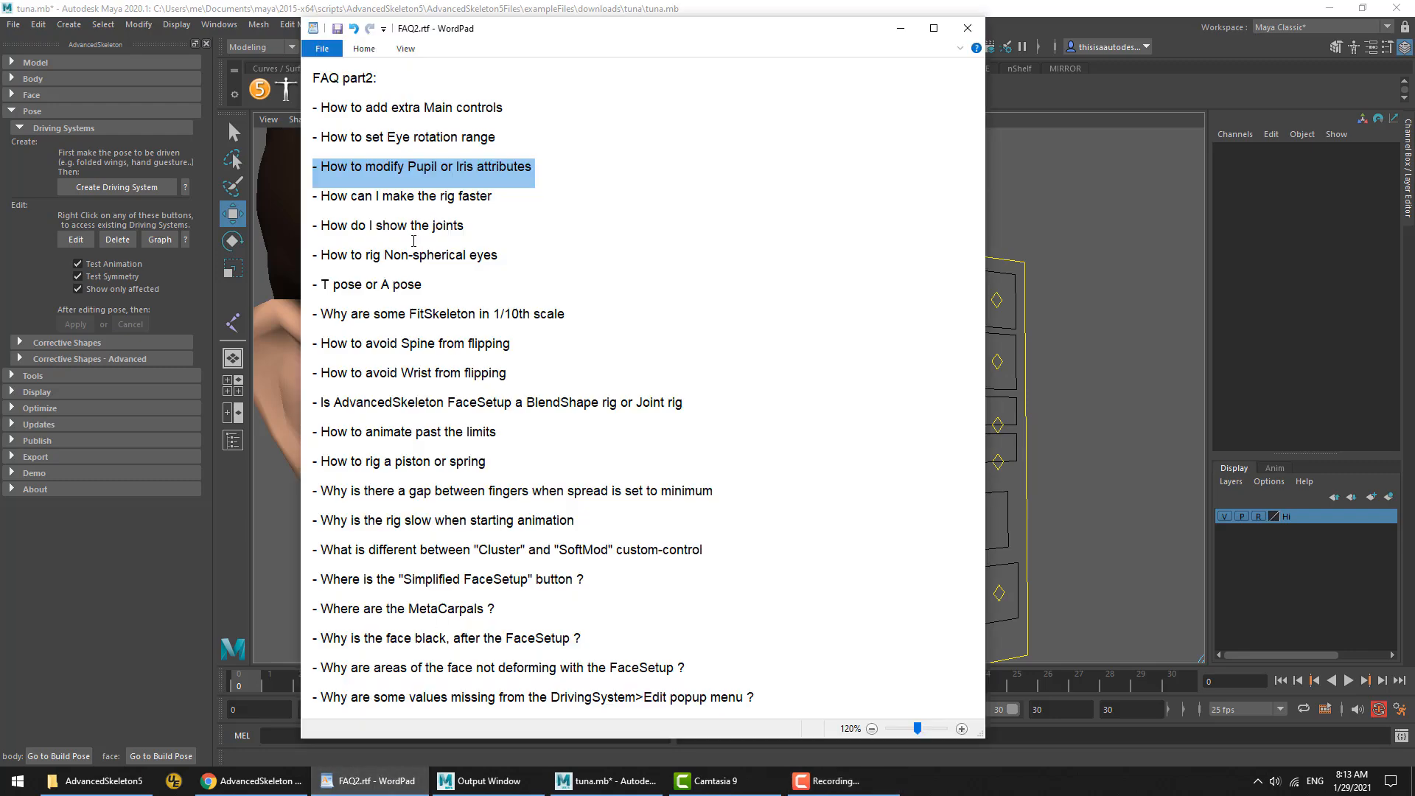
triple_click(389, 209)
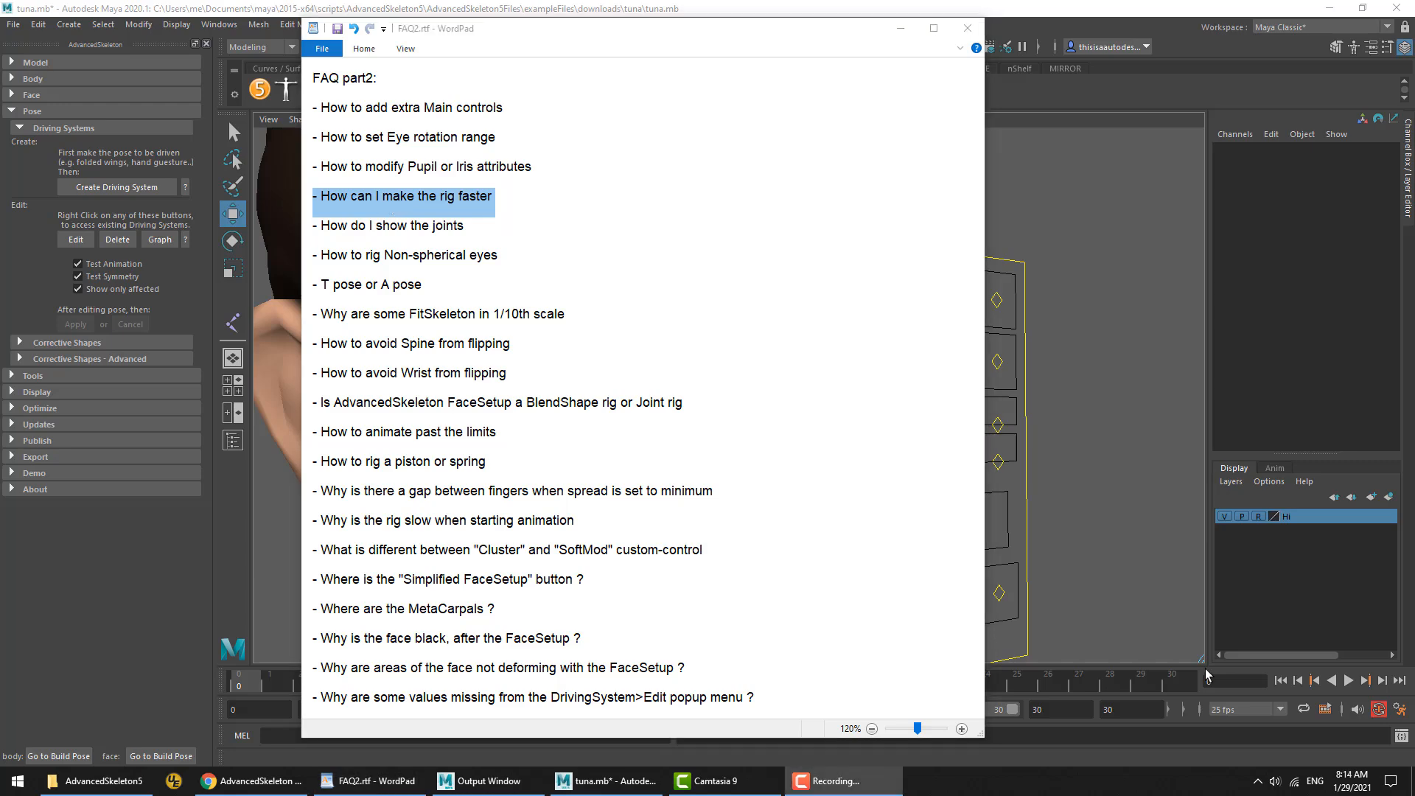
left_click(1153, 586)
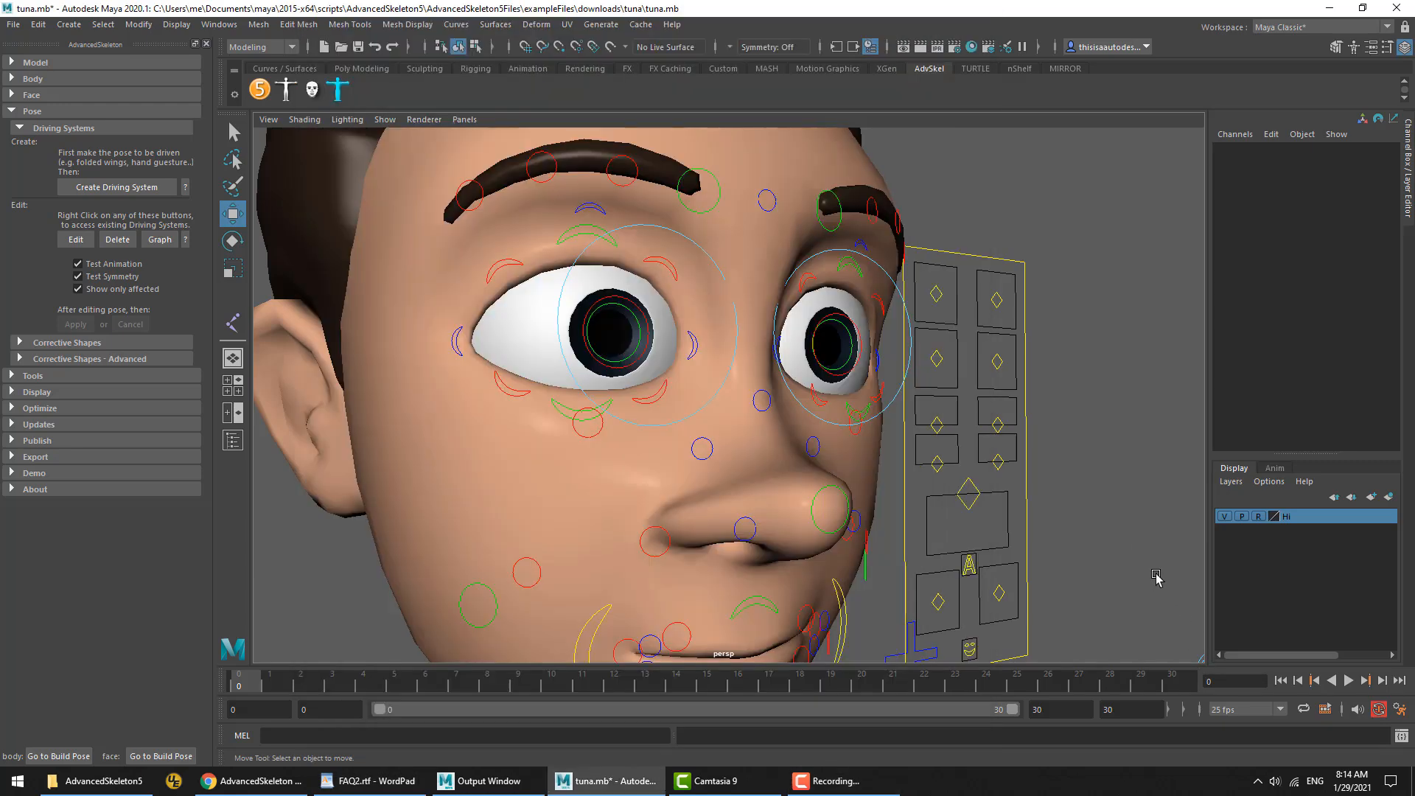
Open the body's PolyBoxes geometry options and read the help images for Create, Mirror, Boolean and Warp
left_click(24, 111)
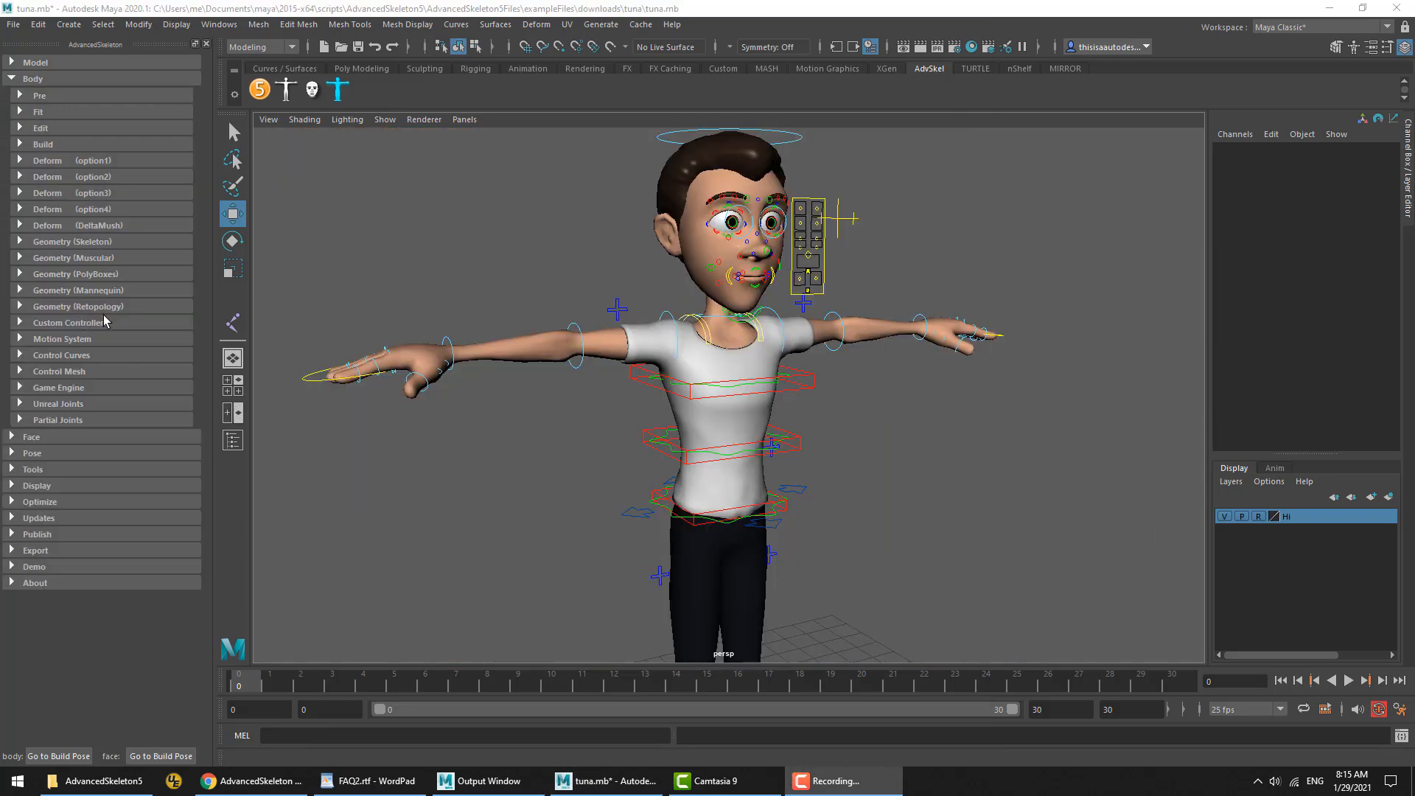
left_click(88, 270)
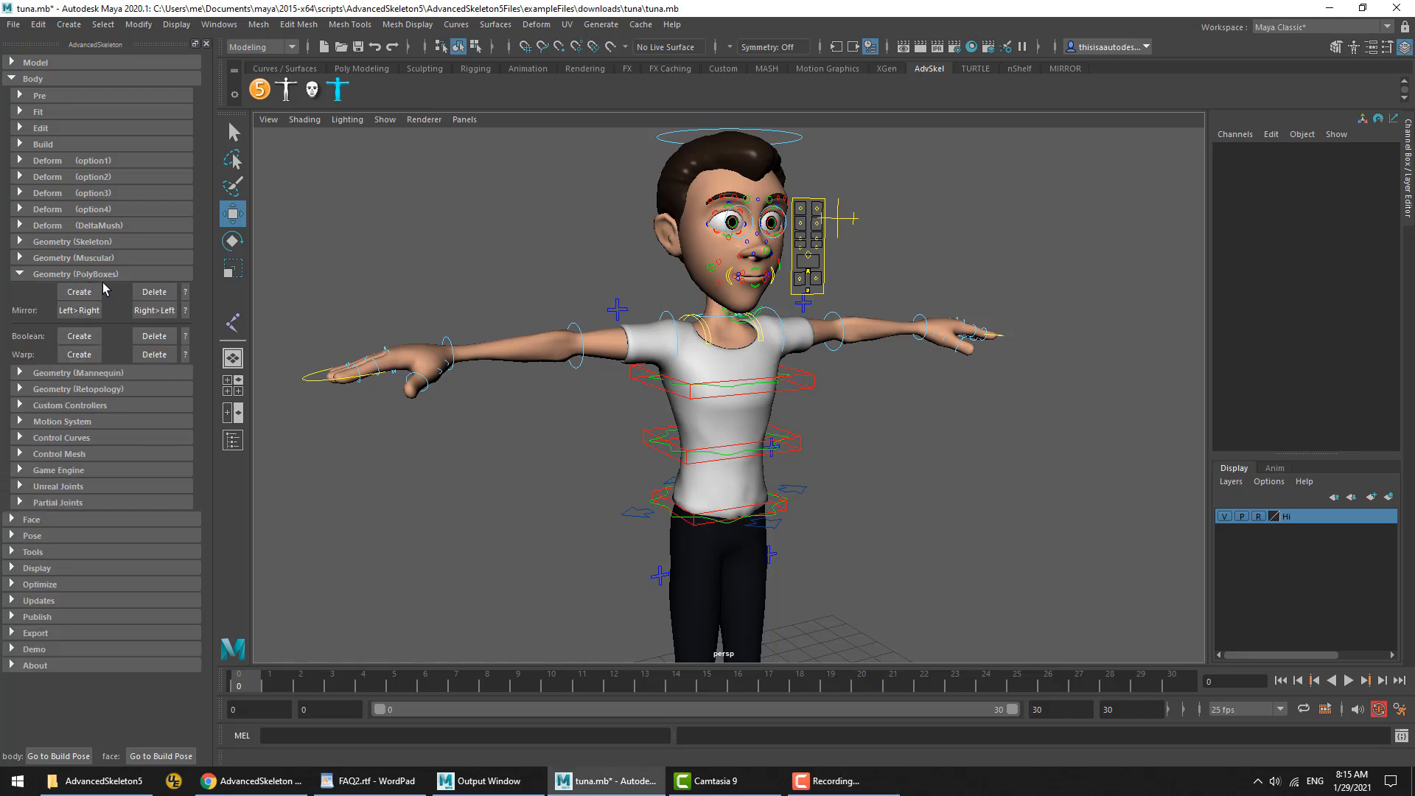
left_click(185, 293)
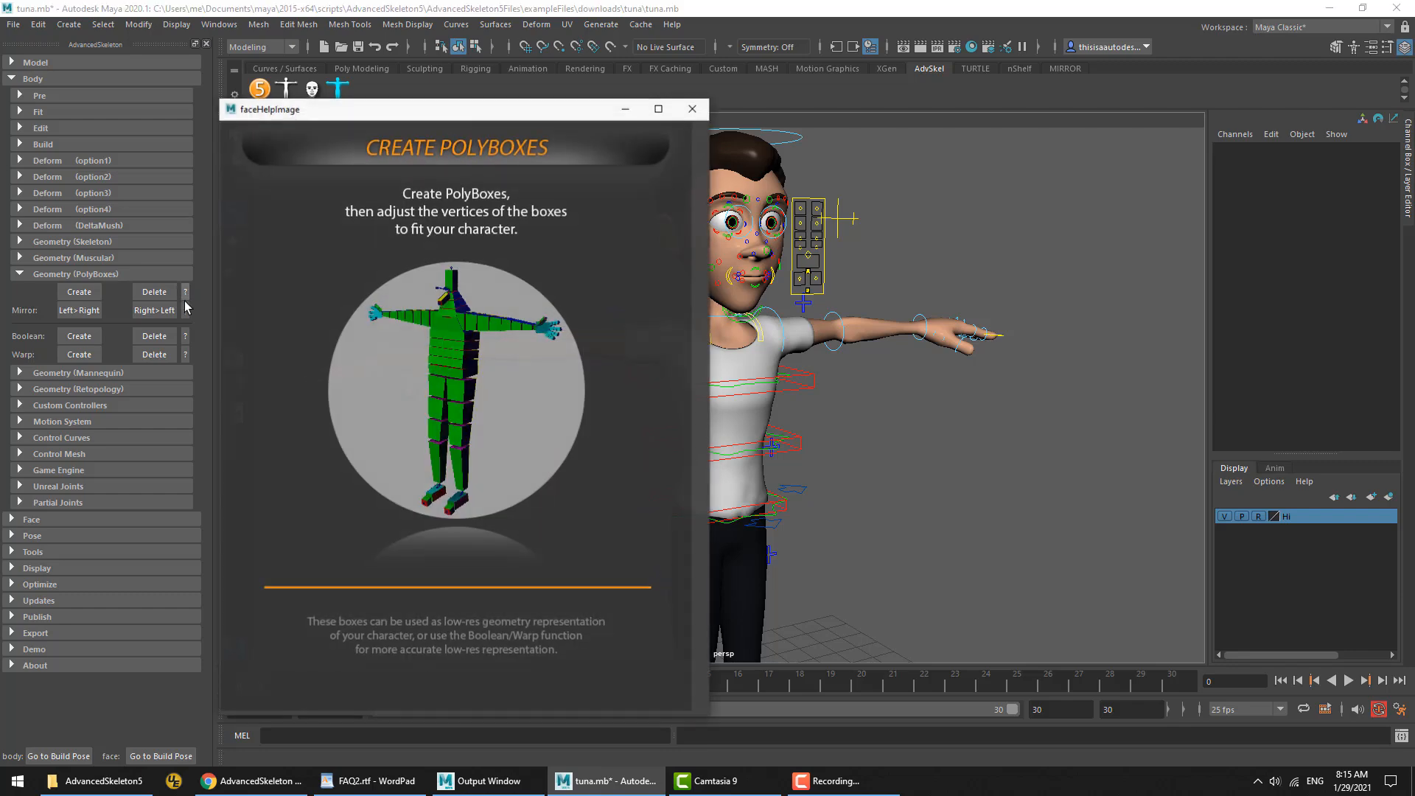
left_click(185, 310)
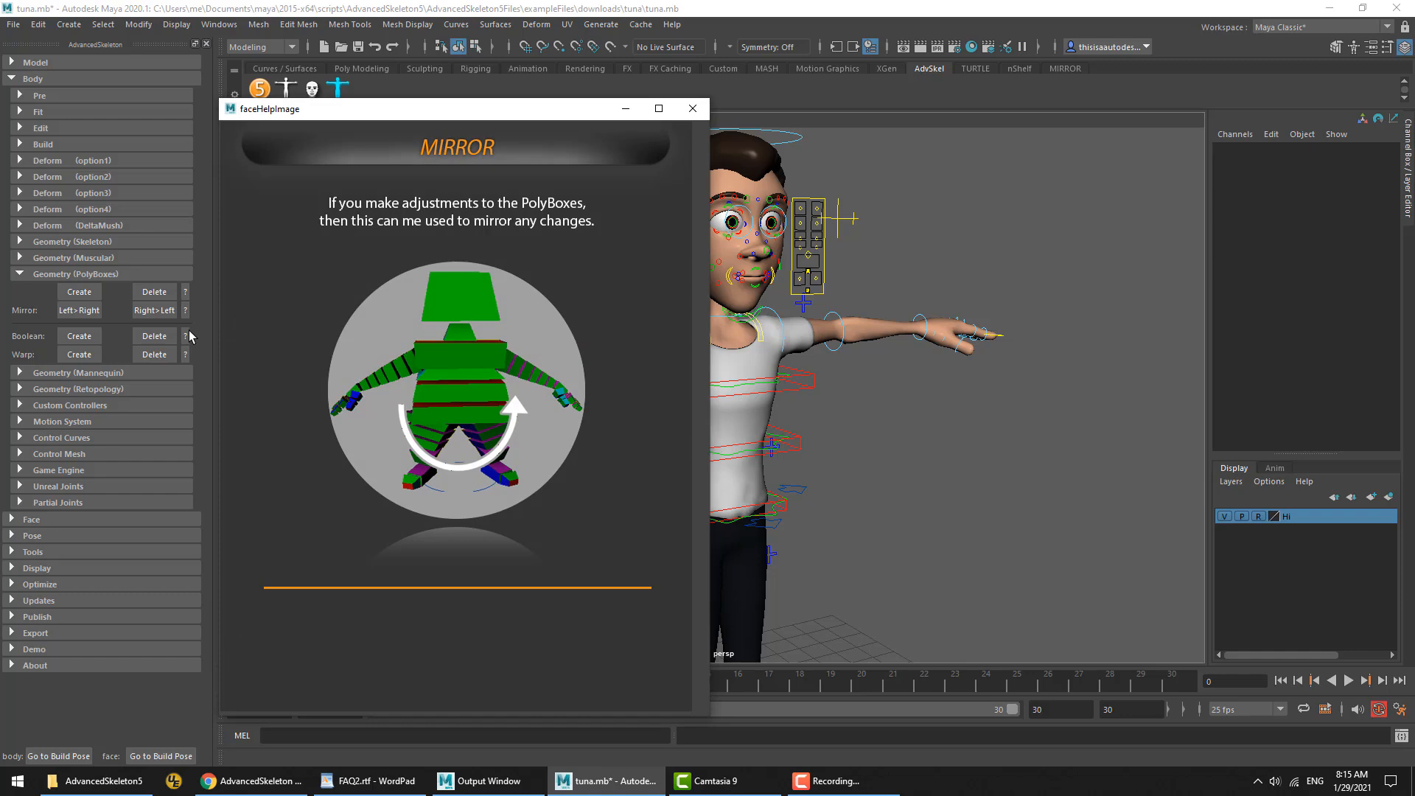
left_click(186, 336)
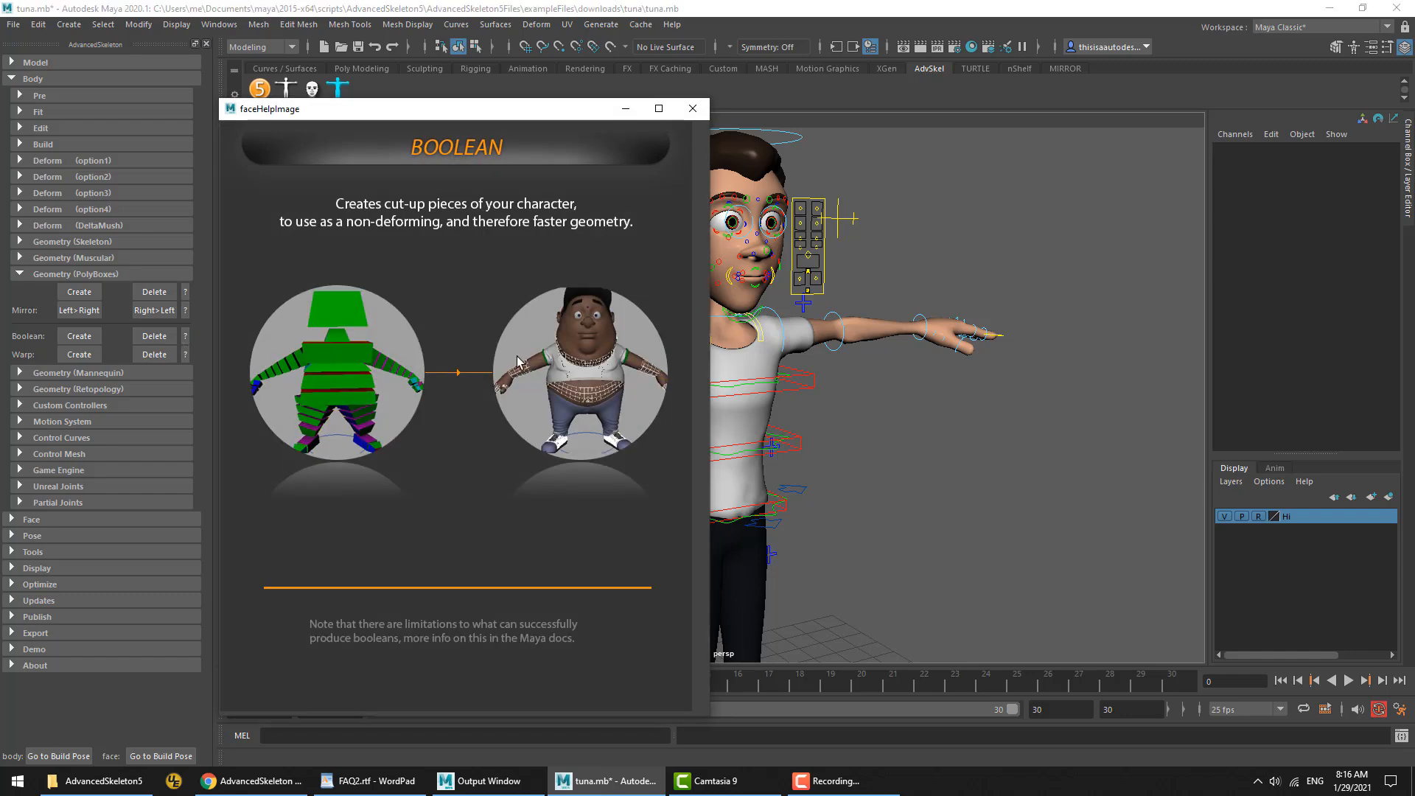
left_click(186, 355)
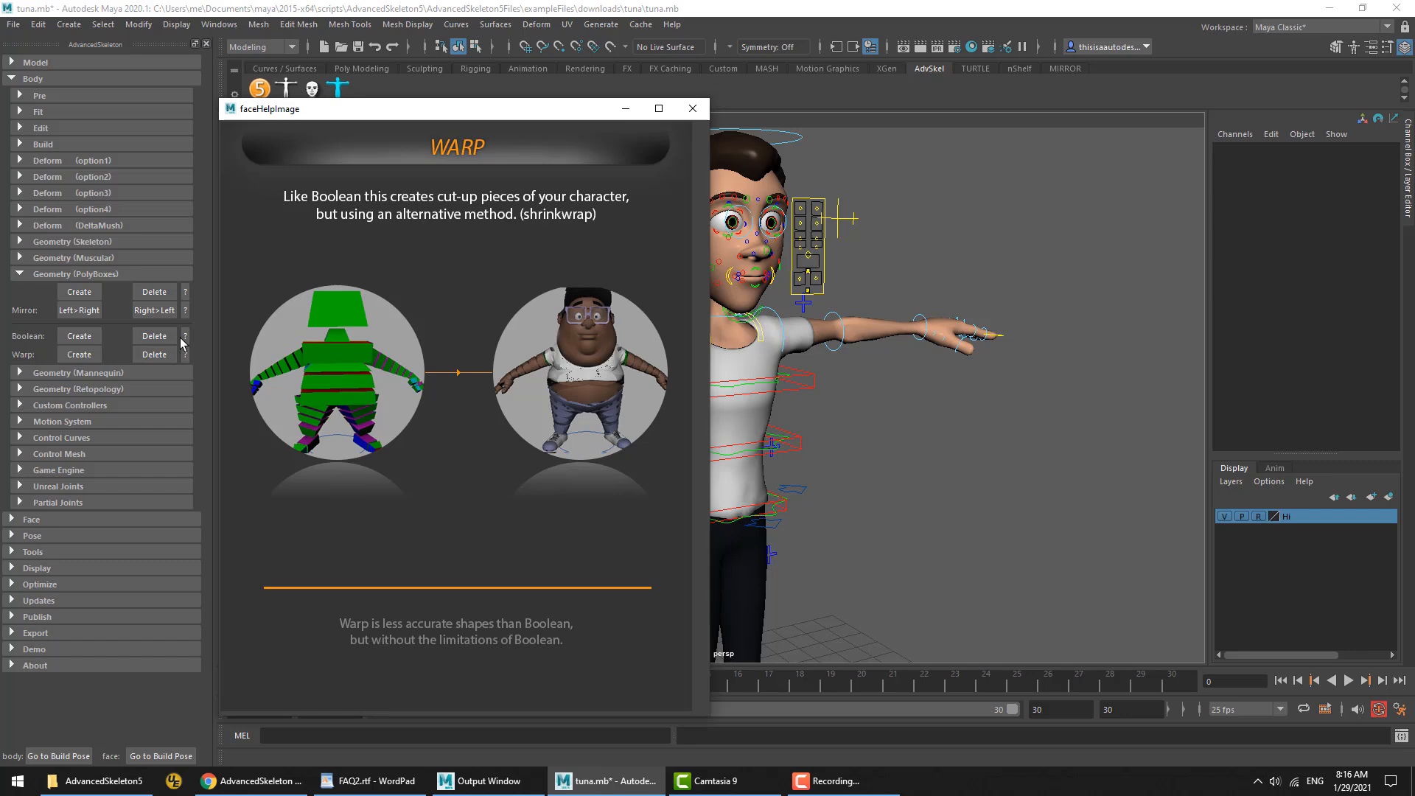
left_click(692, 108)
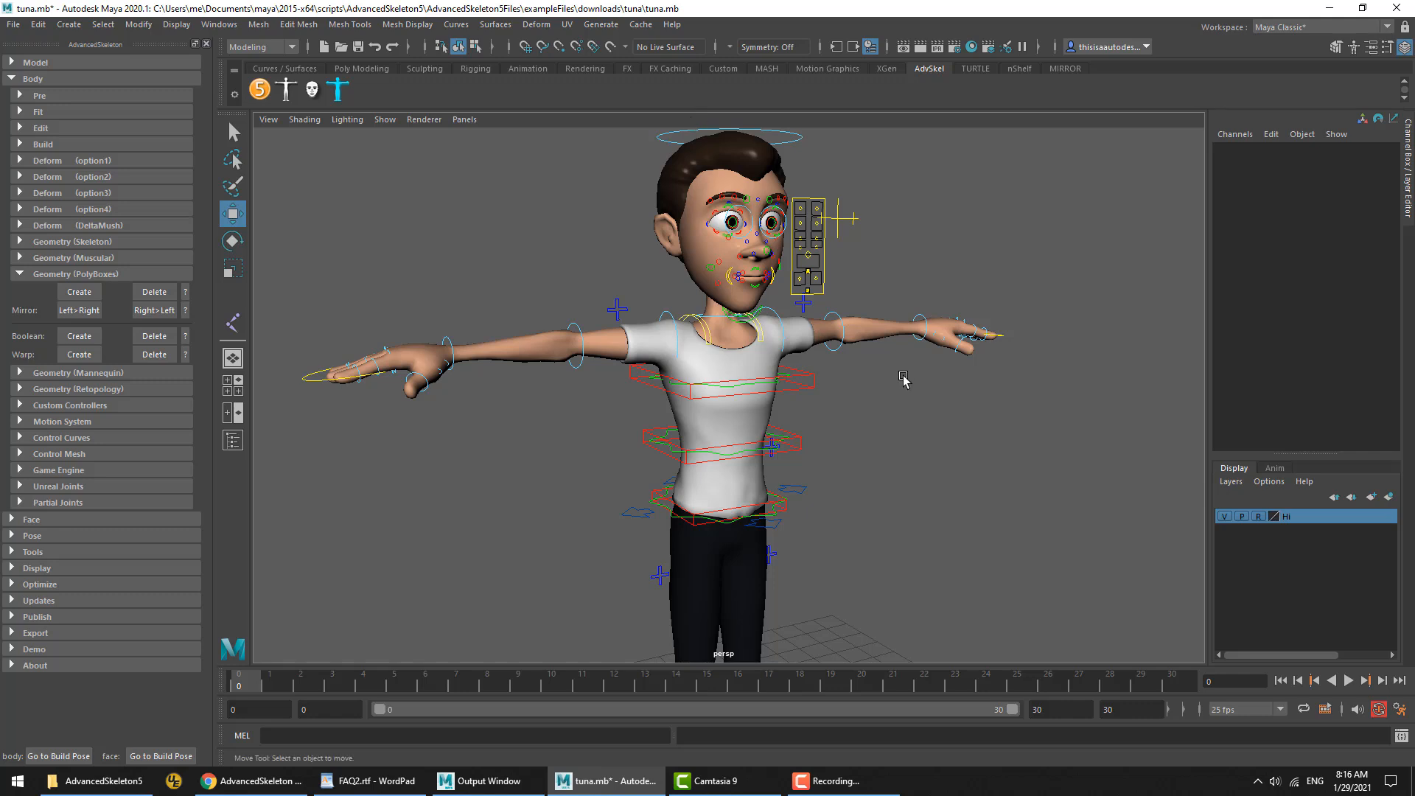
Frame the whole character and turn on the Frame Rate heads-up display in the viewport
right_click_drag(900, 590, 960, 578, "alt")
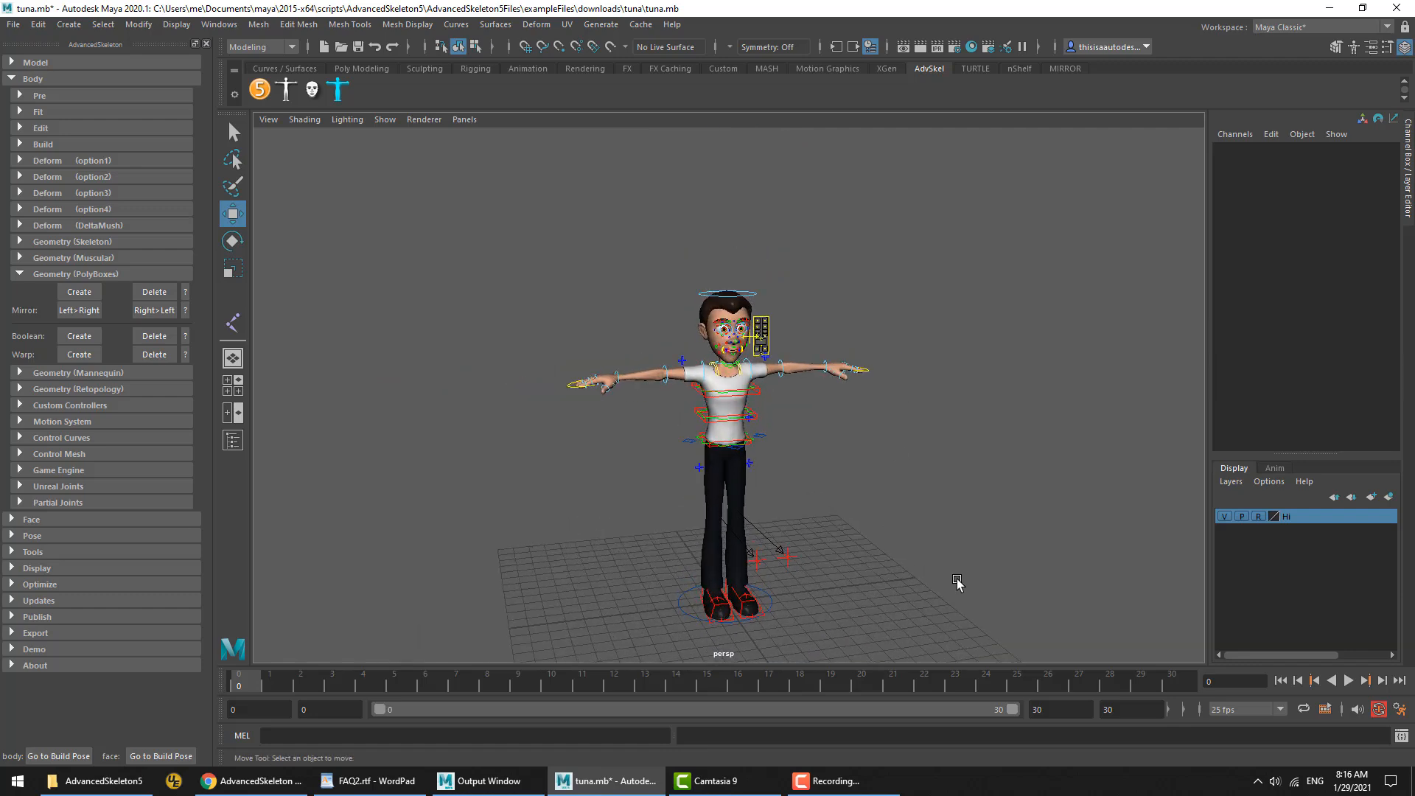
scroll(946, 563, "up", 4)
middle_click_drag(908, 488, 902, 407, "alt")
left_click(220, 25)
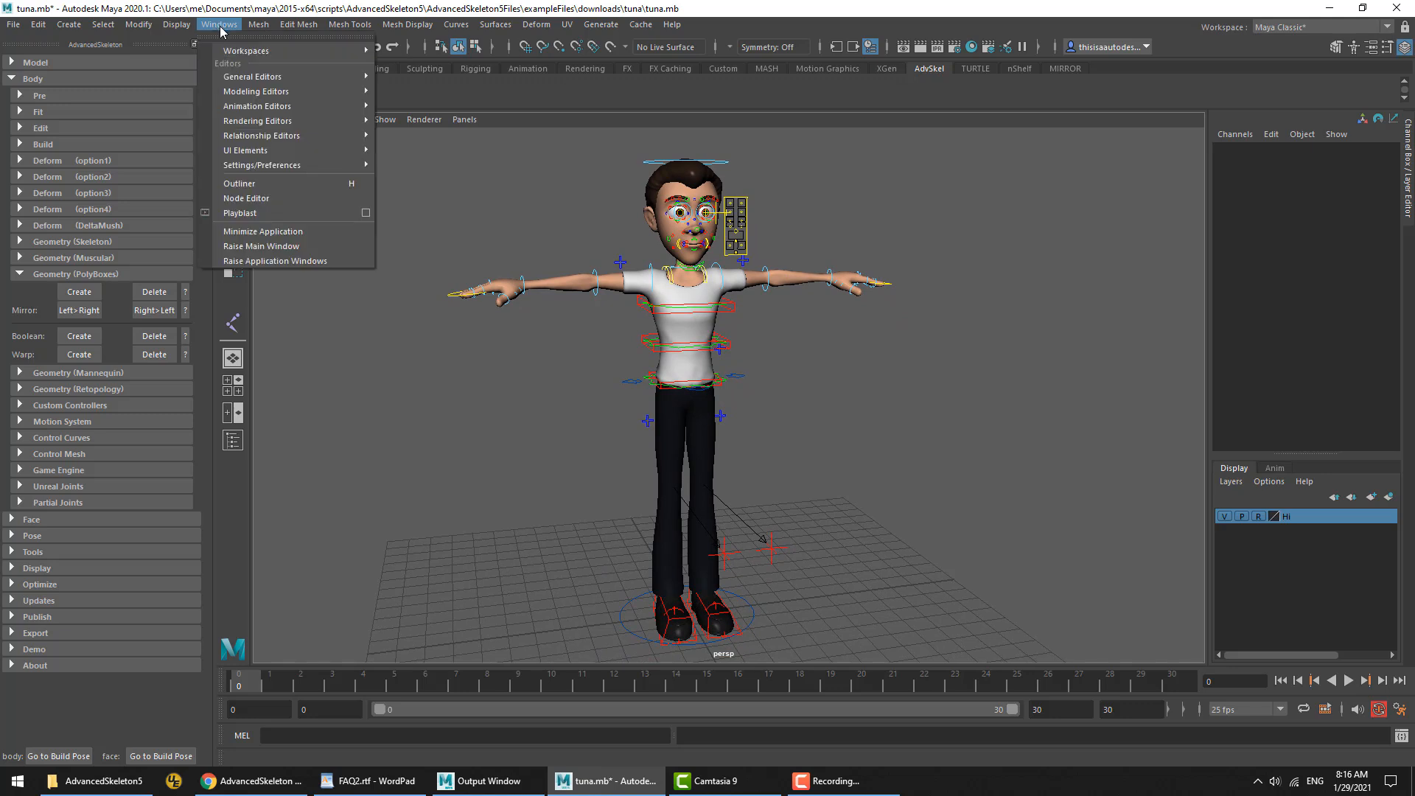
left_click(222, 28)
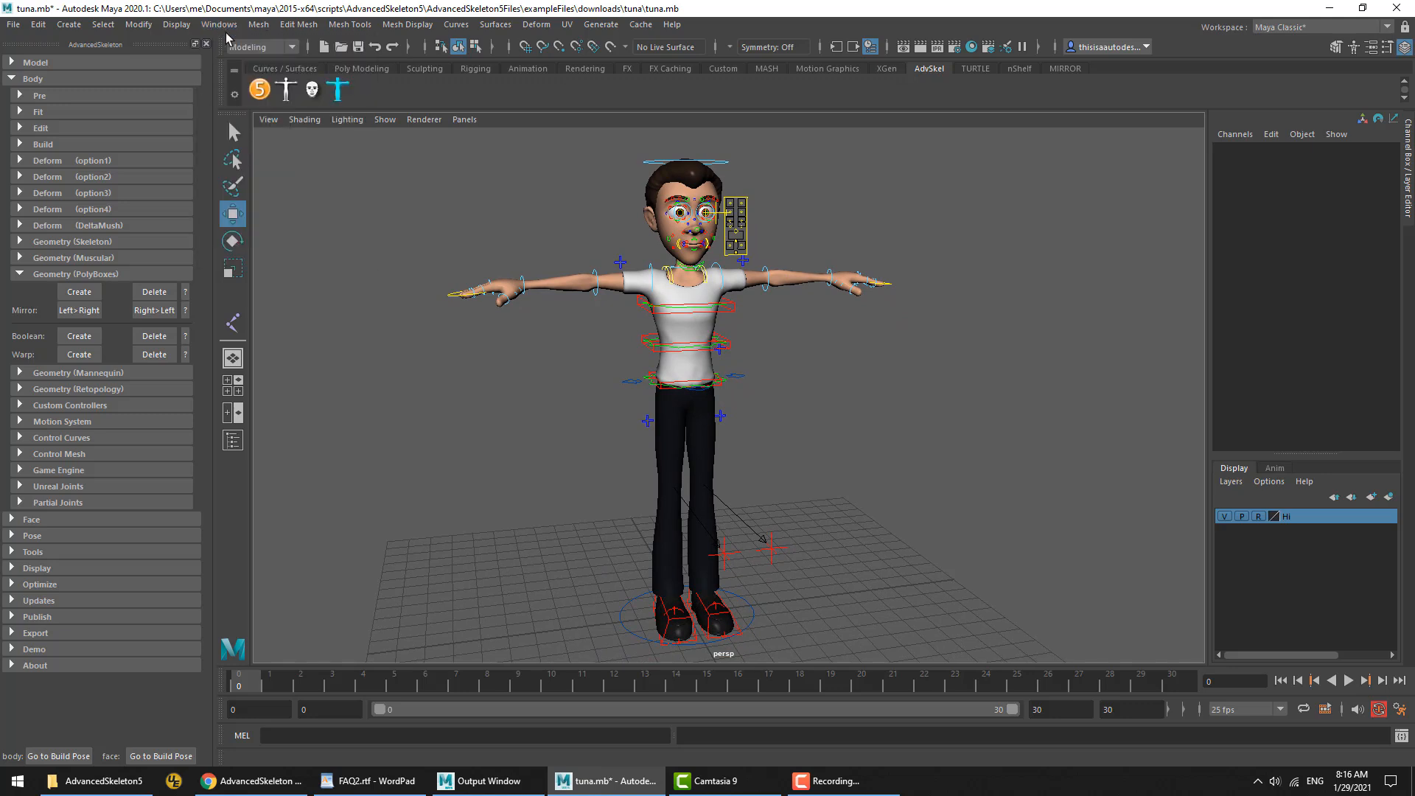
left_click(739, 390)
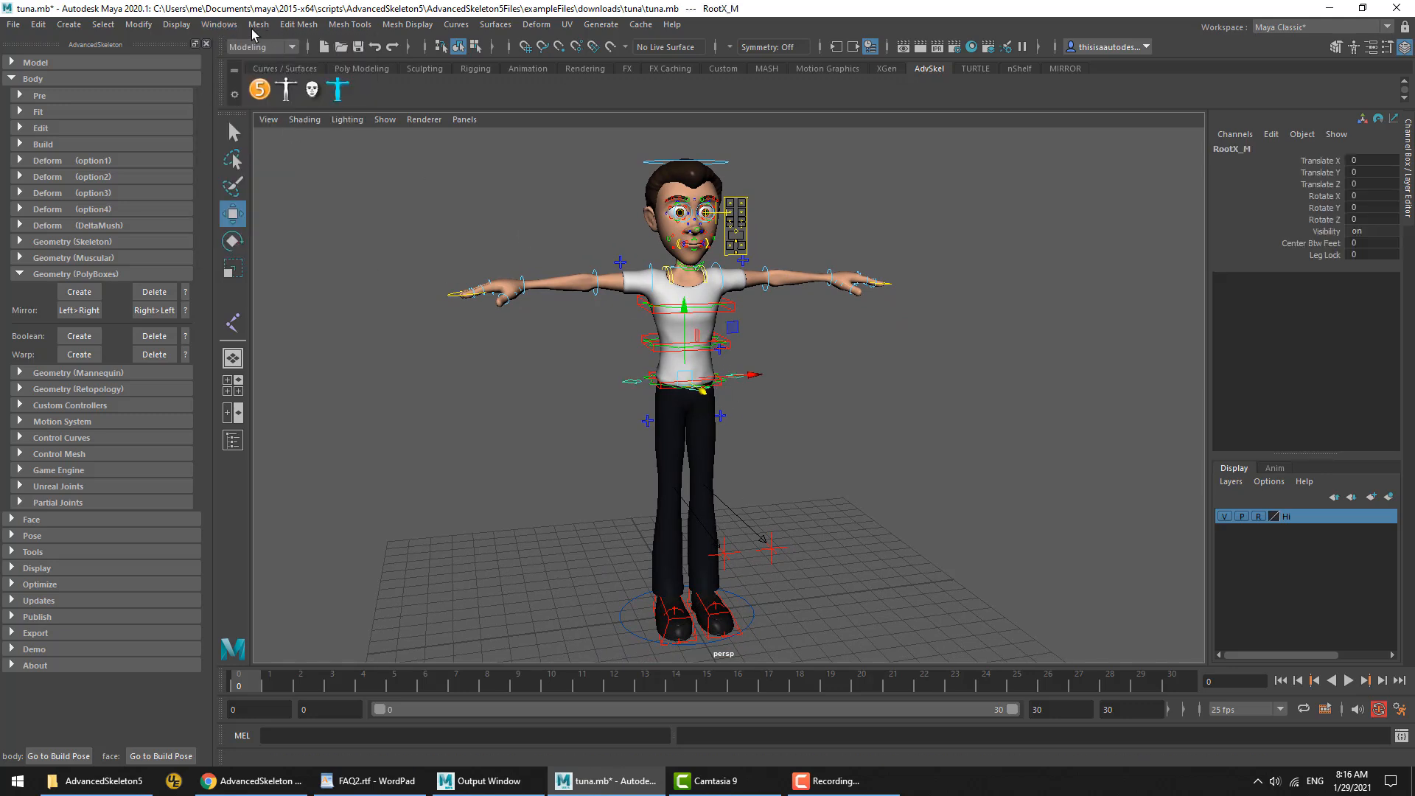
left_click(794, 385)
left_click(283, 24)
left_click(259, 19)
left_click(177, 24)
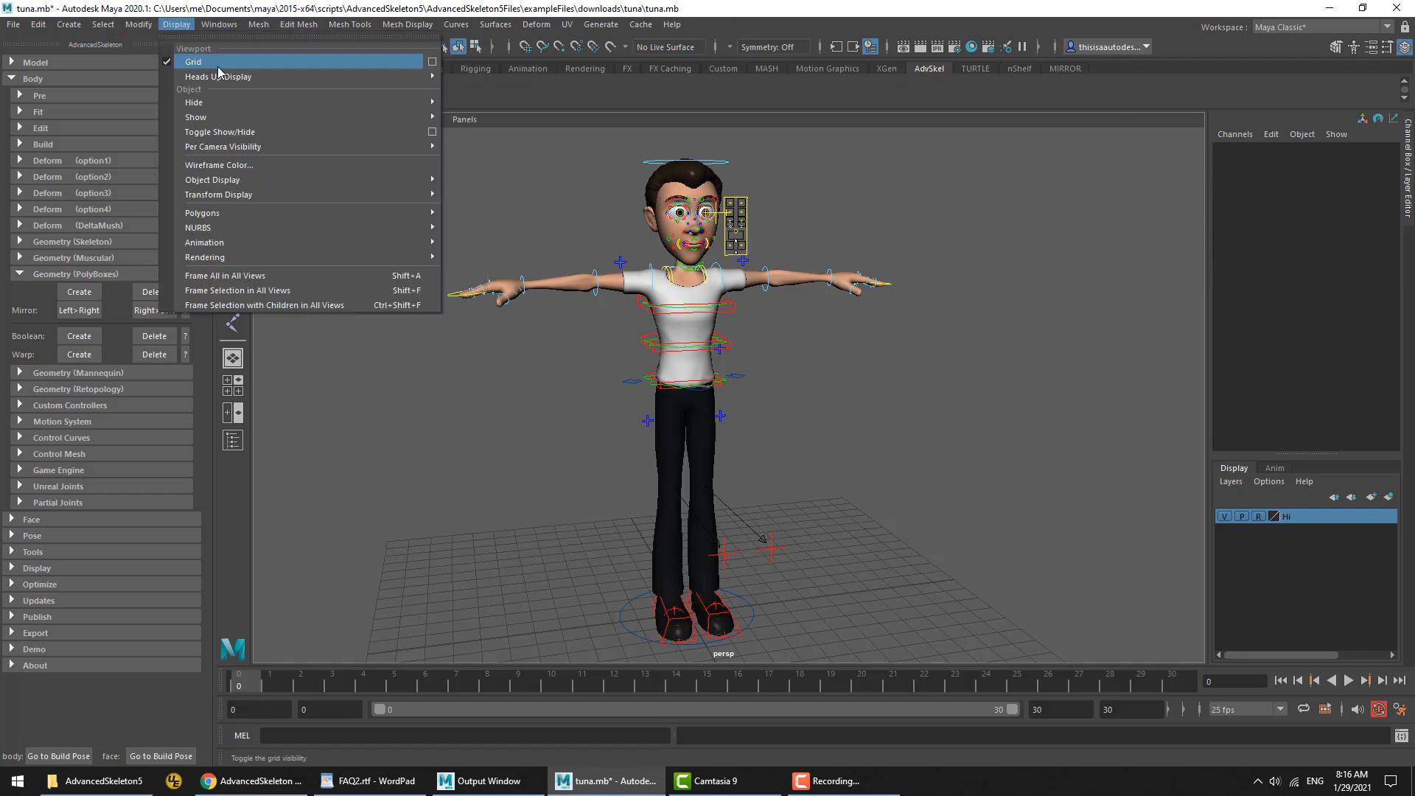
mouse_move(221, 76)
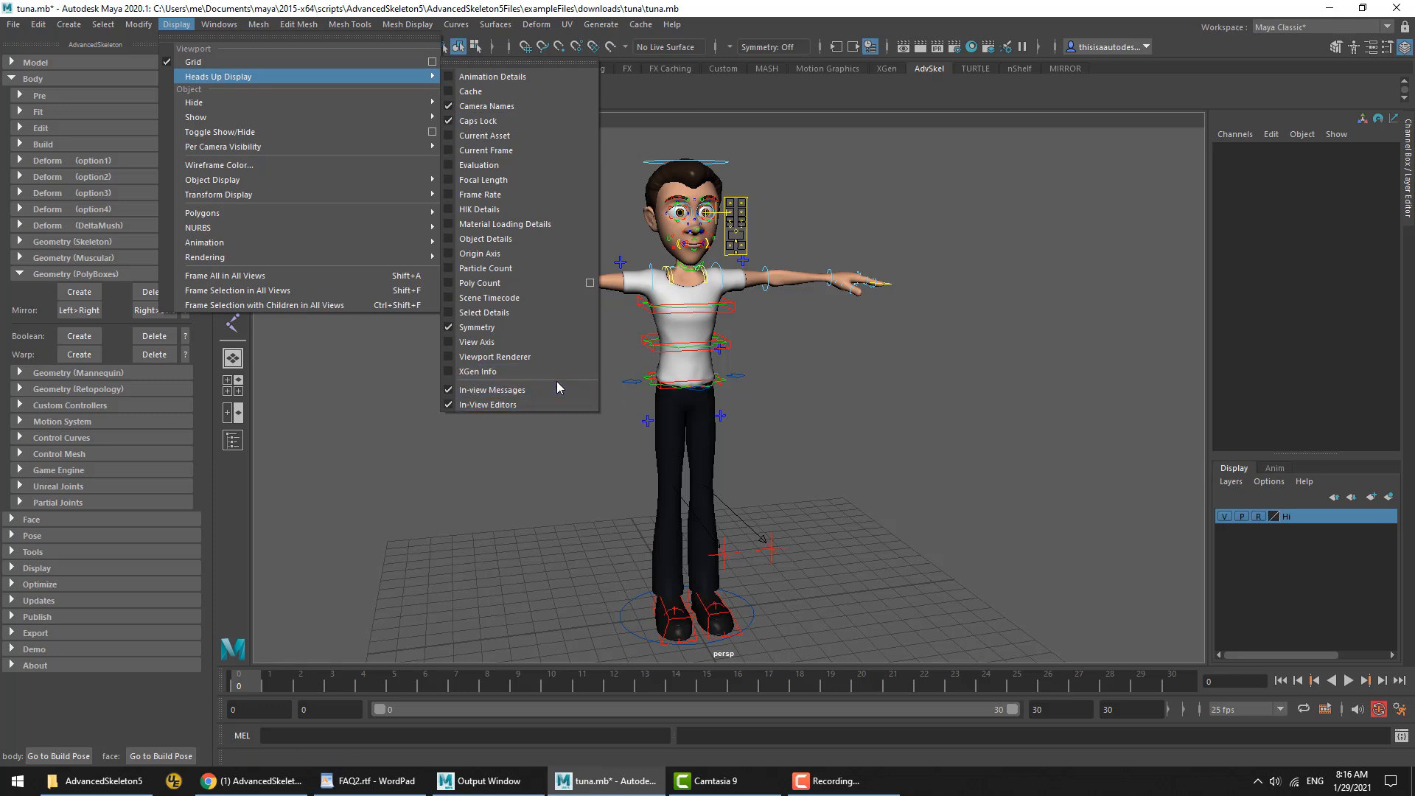
left_click(507, 195)
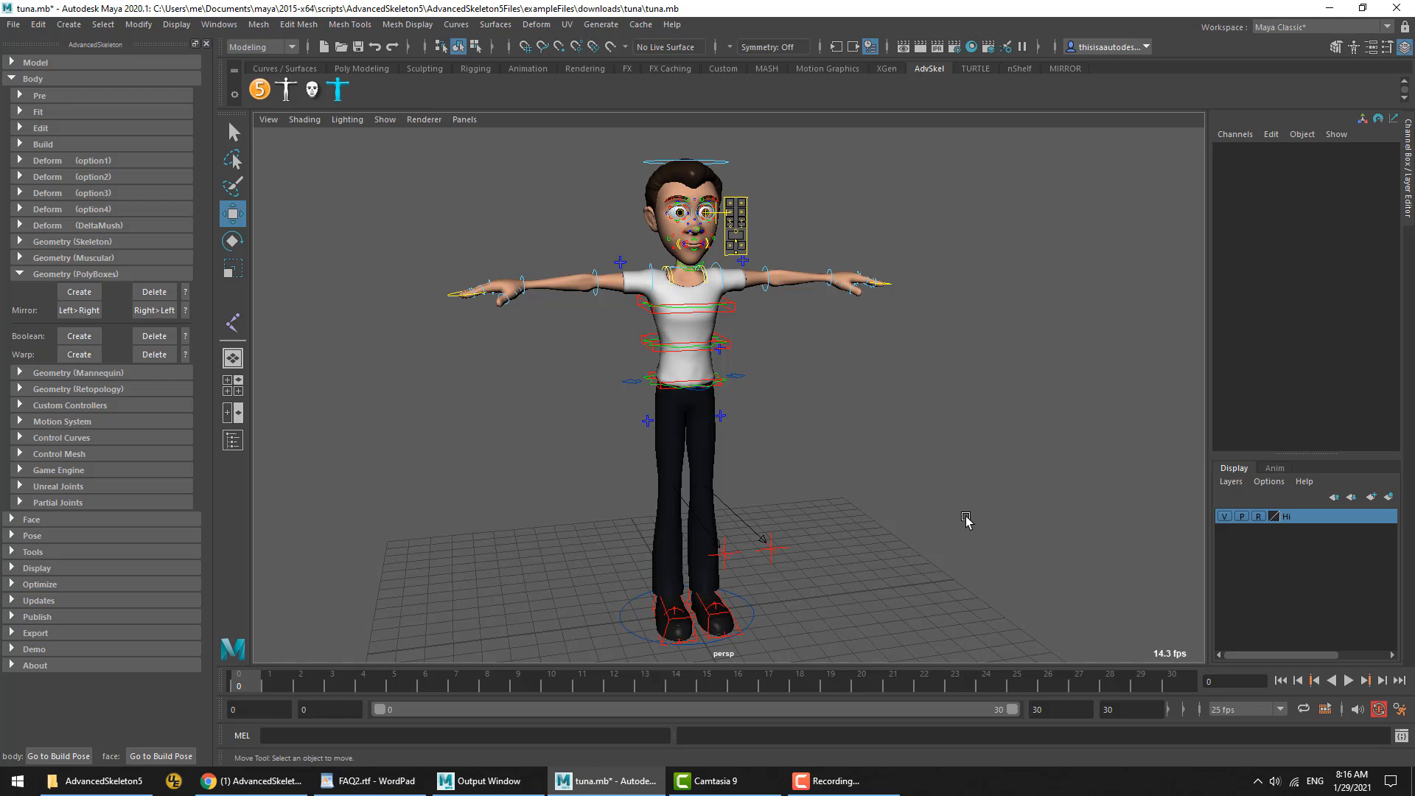
Move the RootX_M control around to test the rig's interactive frame rate, and return the body to build pose
left_click(742, 385)
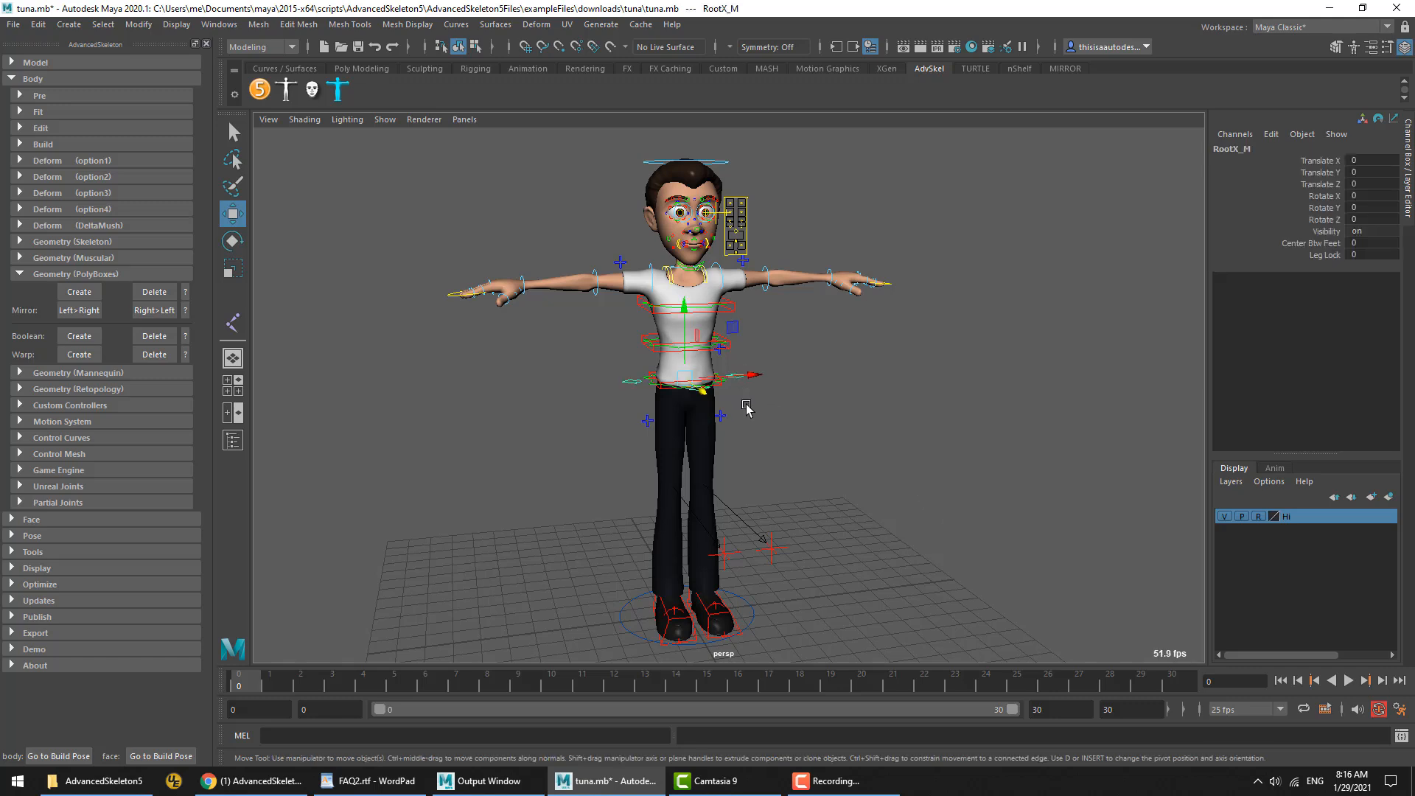
left_click_drag(685, 381, 666, 502)
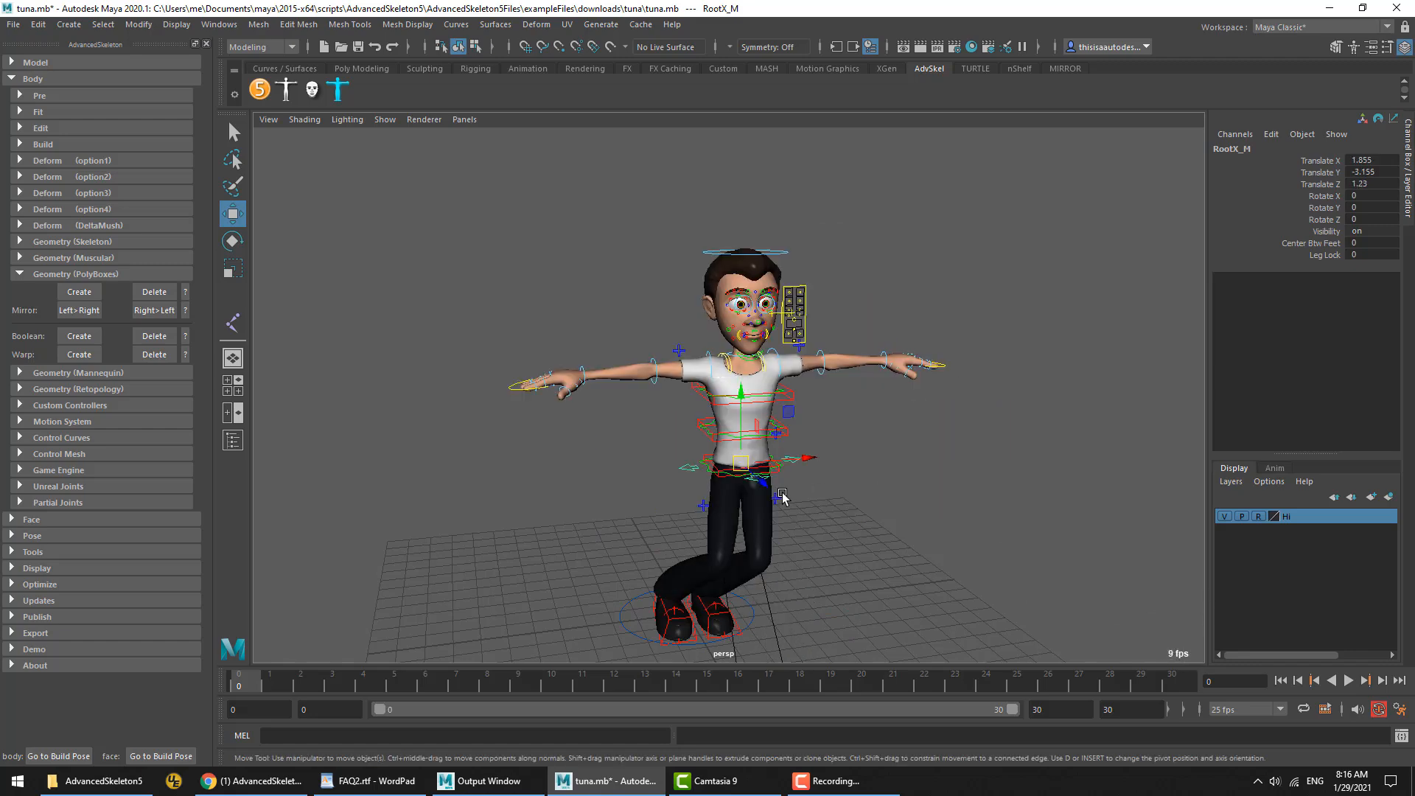
left_click_drag(739, 464, 678, 442)
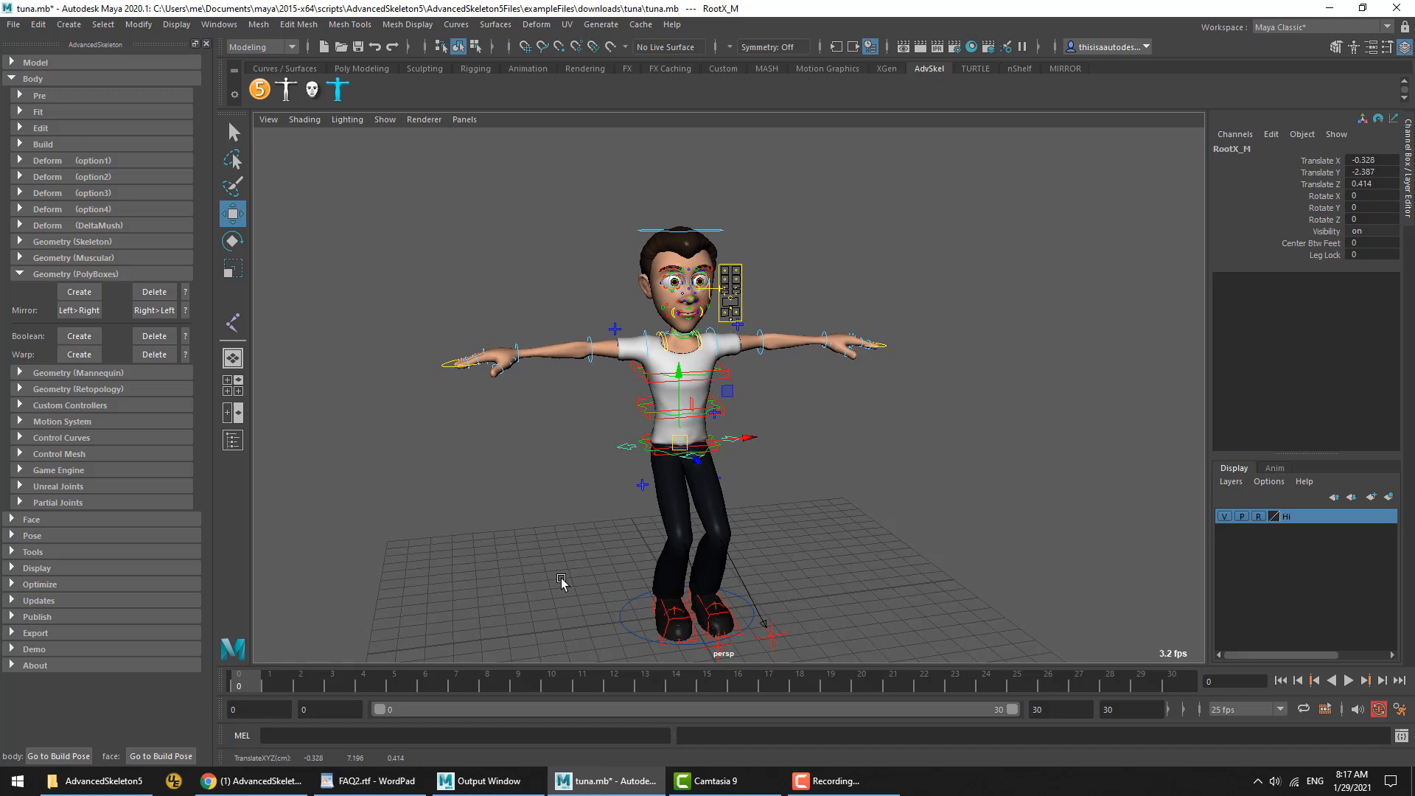
left_click_drag(667, 451, 685, 421)
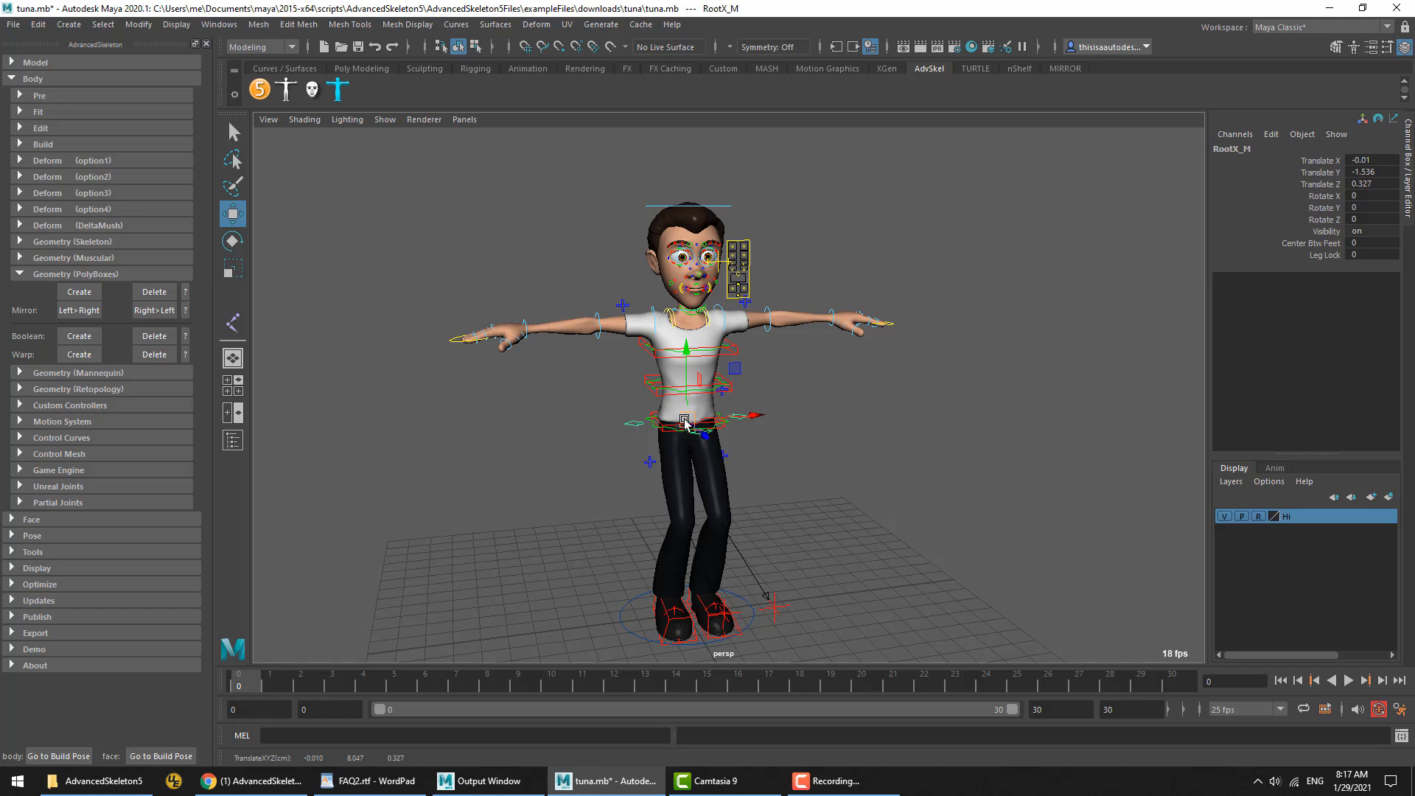
left_click_drag(684, 423, 684, 418)
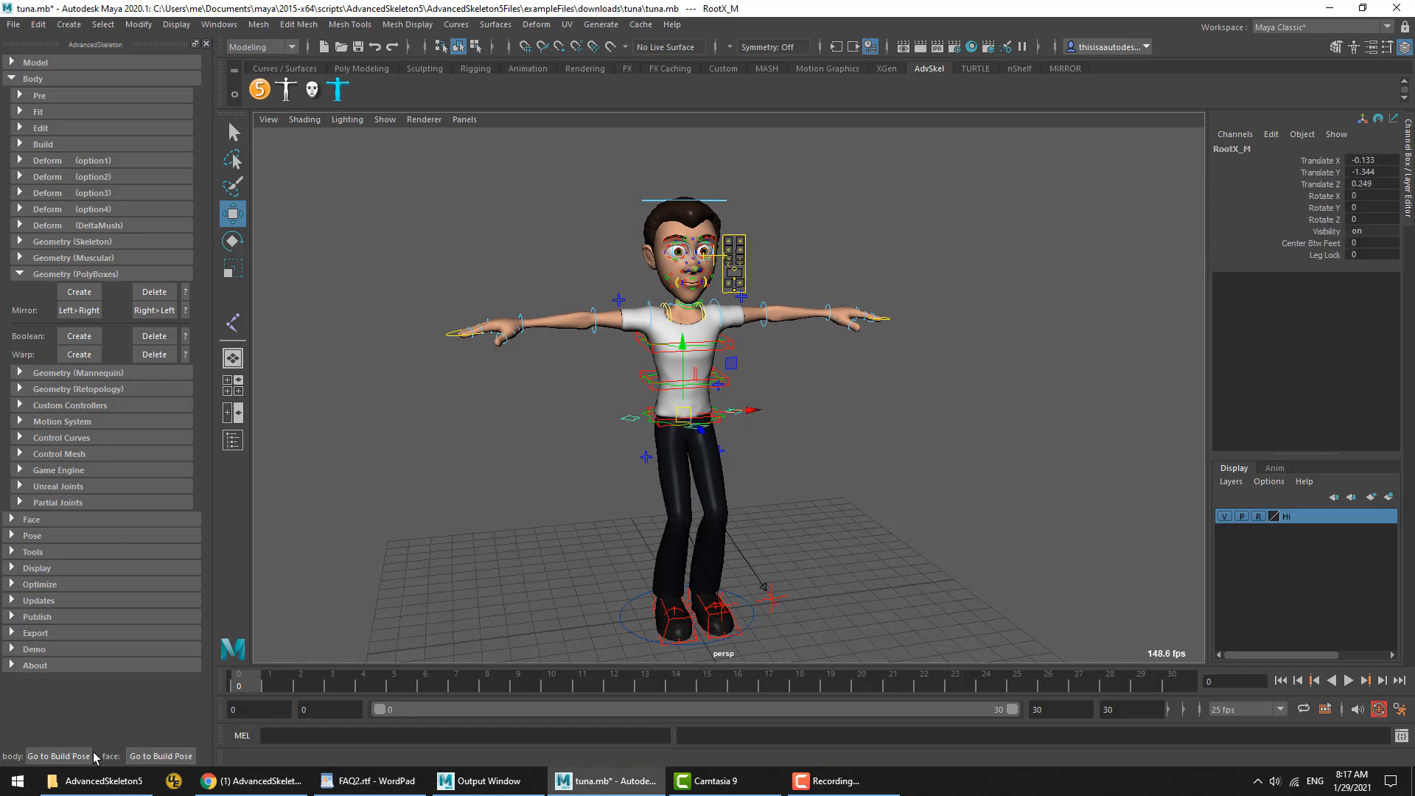
left_click(67, 755)
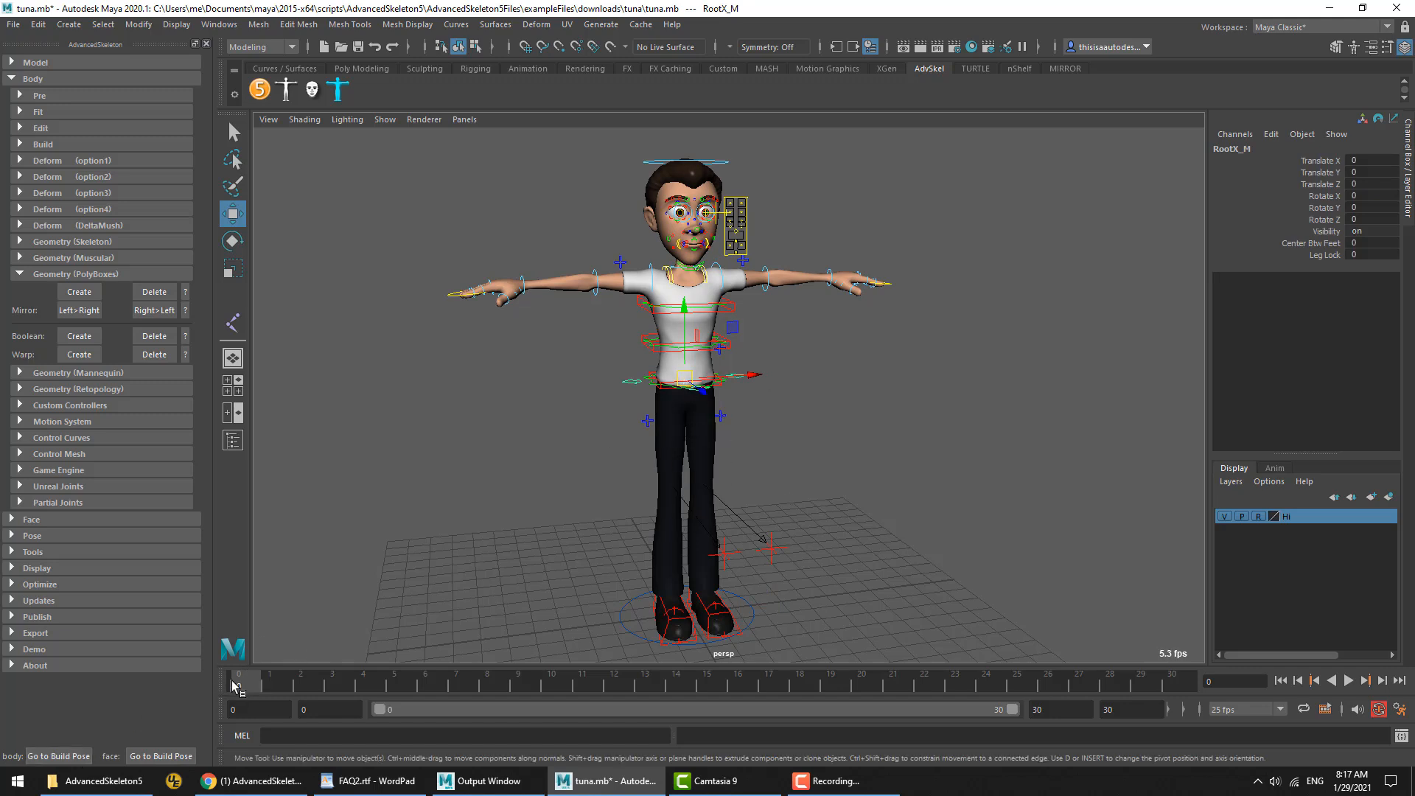
Key RootX_M at frame 0, and at frame 30 move it to Translate -5.088, -3.457, -0.775 and key its translation
key("s")
left_click(1168, 682)
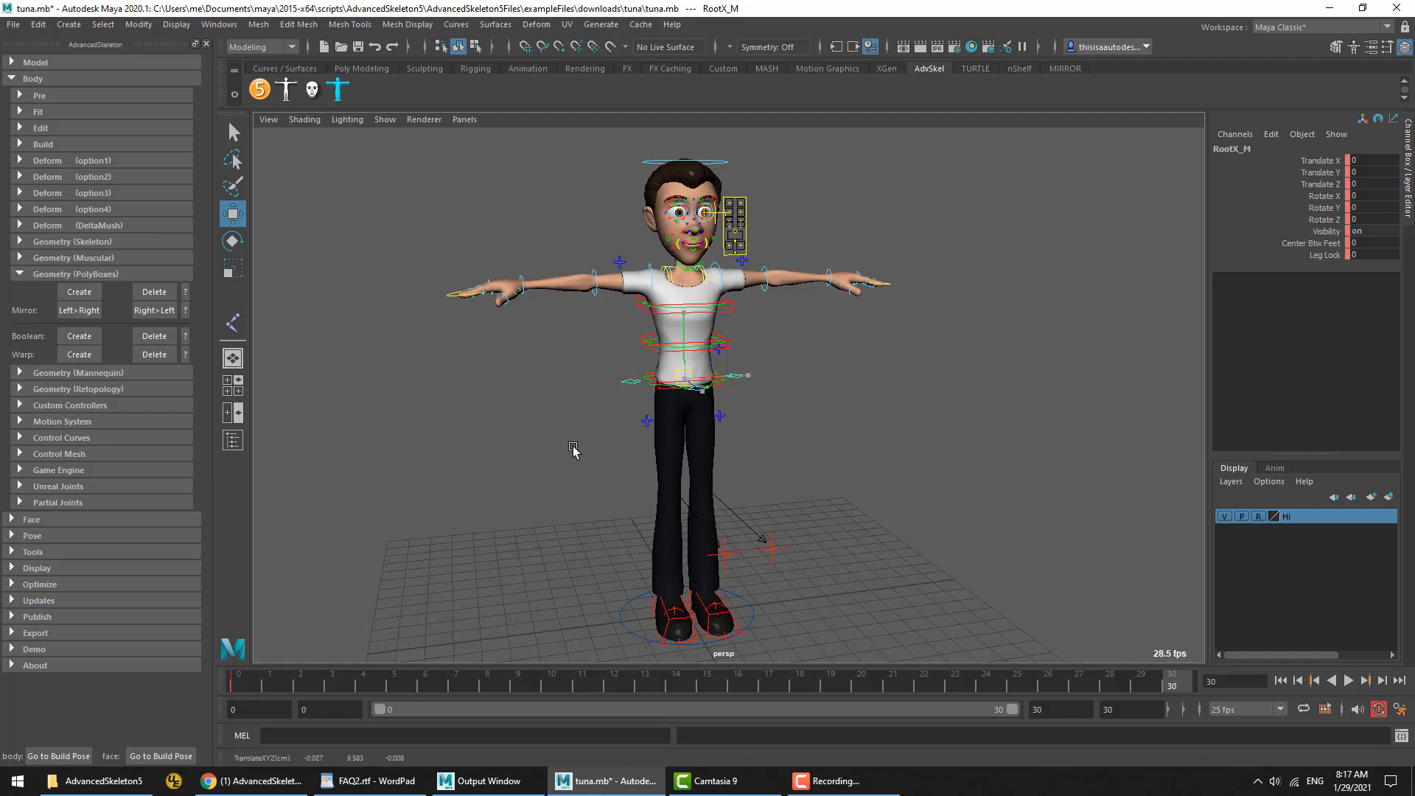
middle_click_drag(573, 450, 438, 544)
key("shift+w")
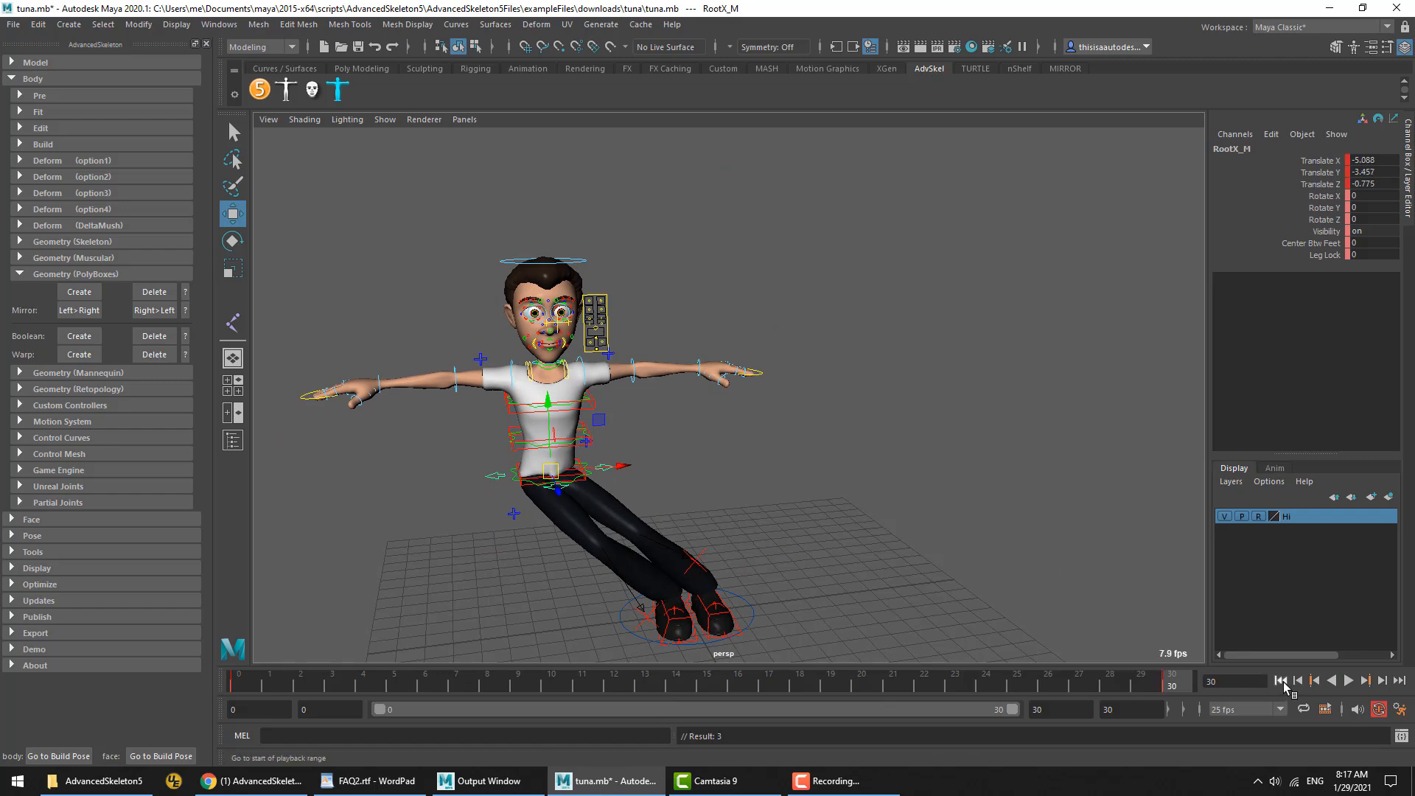
Play the RootX_M animation from the first frame to check the playback frame rate, and stop it
left_click(1281, 681)
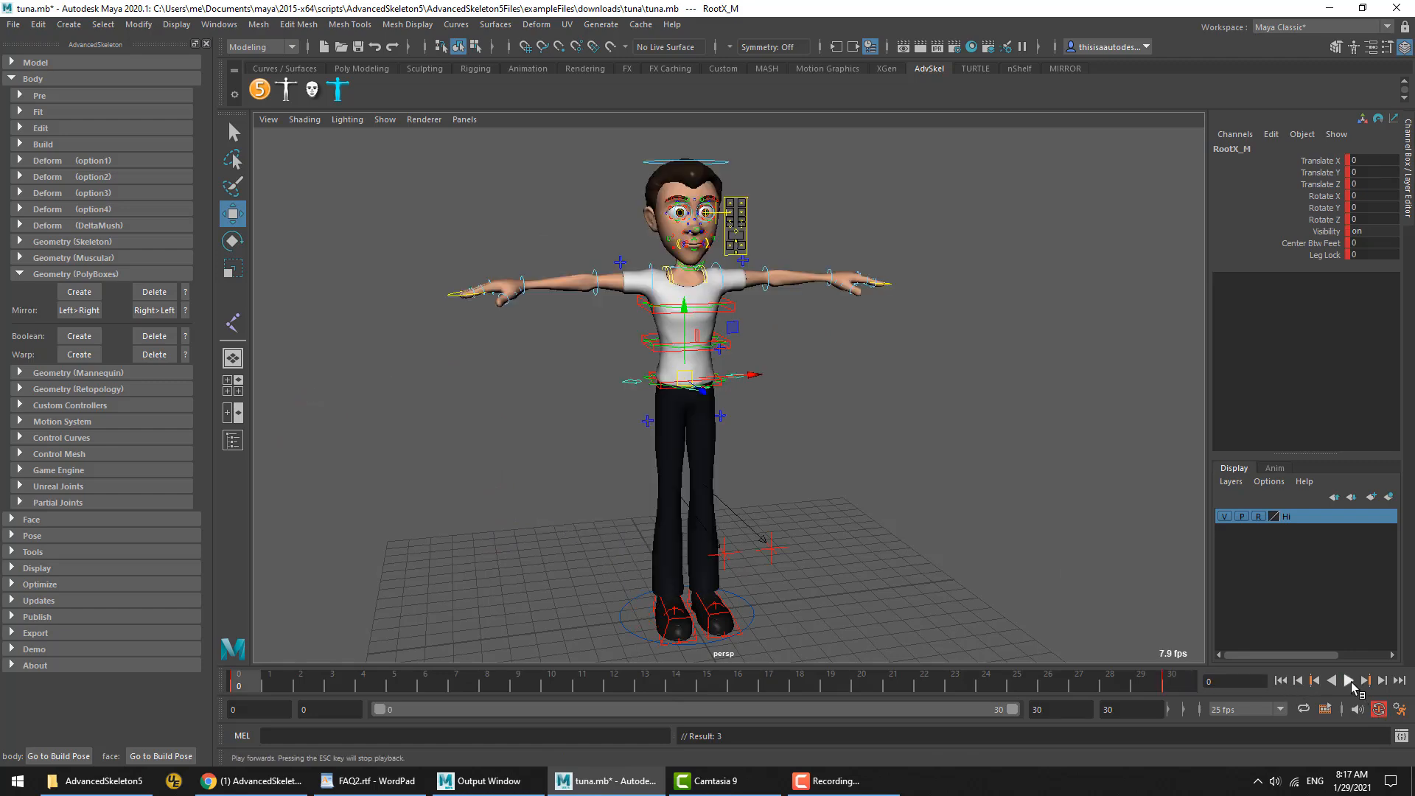
left_click(1349, 681)
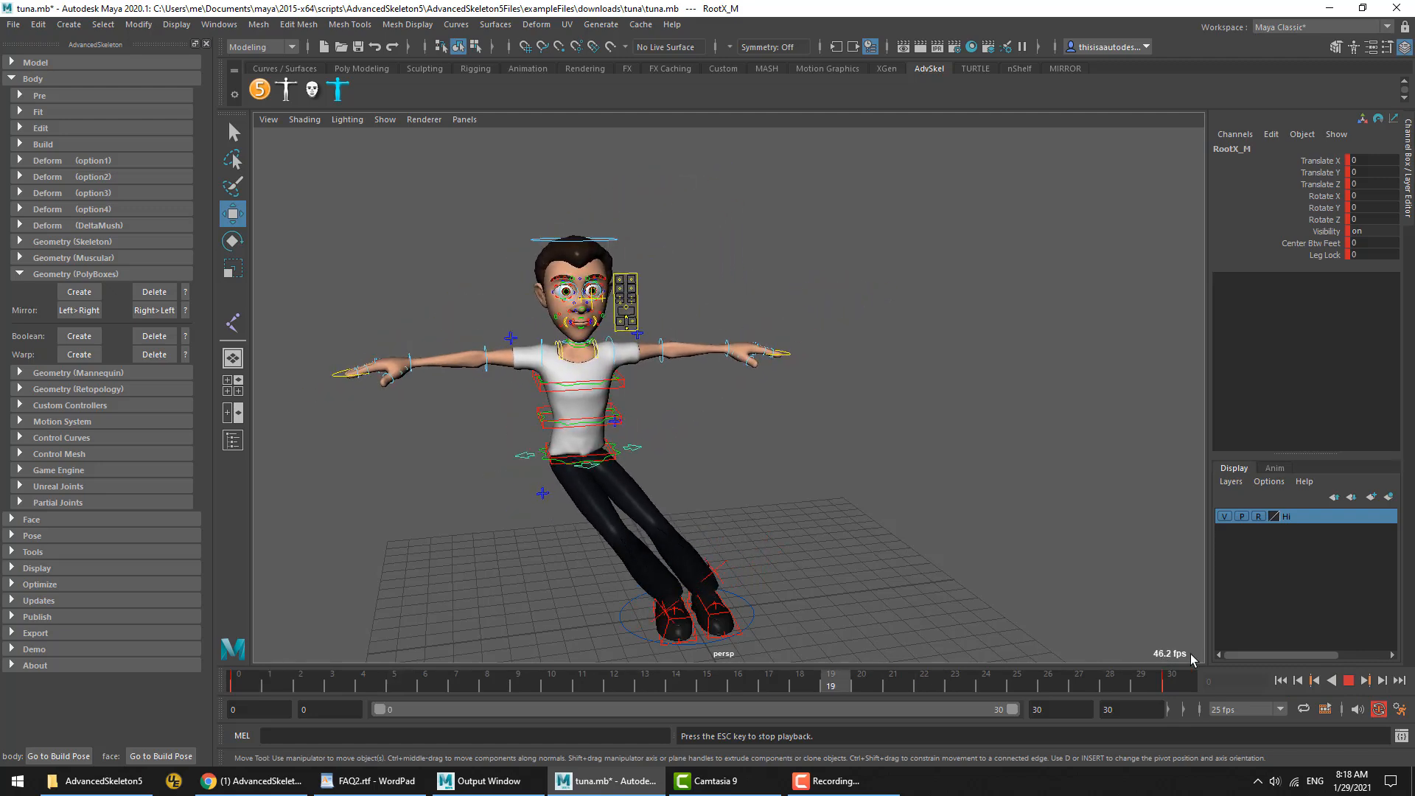
left_click(1348, 680)
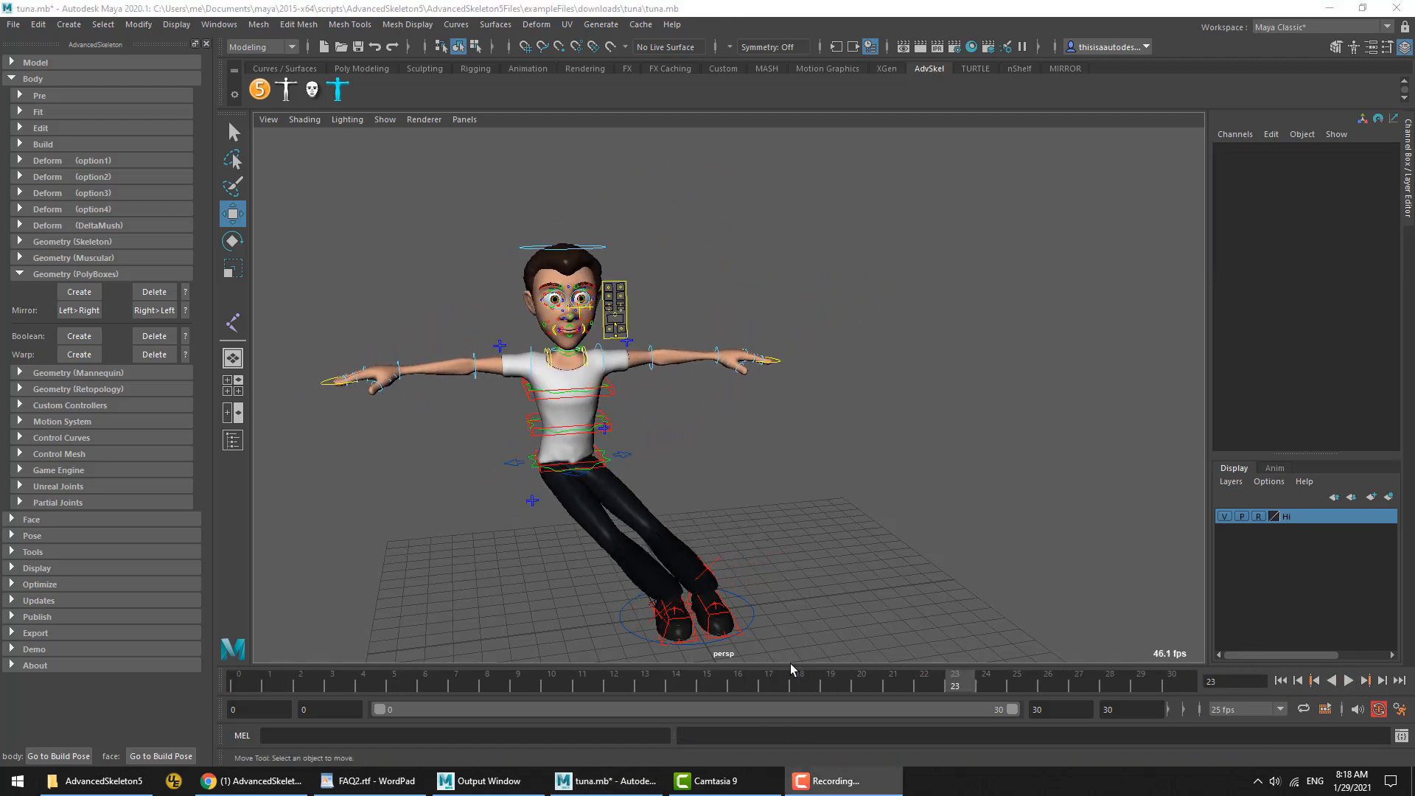
Scrub to frame 19, select RootX_M, and replay the animation from the start to compare frame rates
mouse_move(836, 677)
left_mouse_down()
mouse_move(1005, 706)
mouse_move(288, 711)
mouse_move(836, 686)
left_mouse_up()
left_click(671, 420)
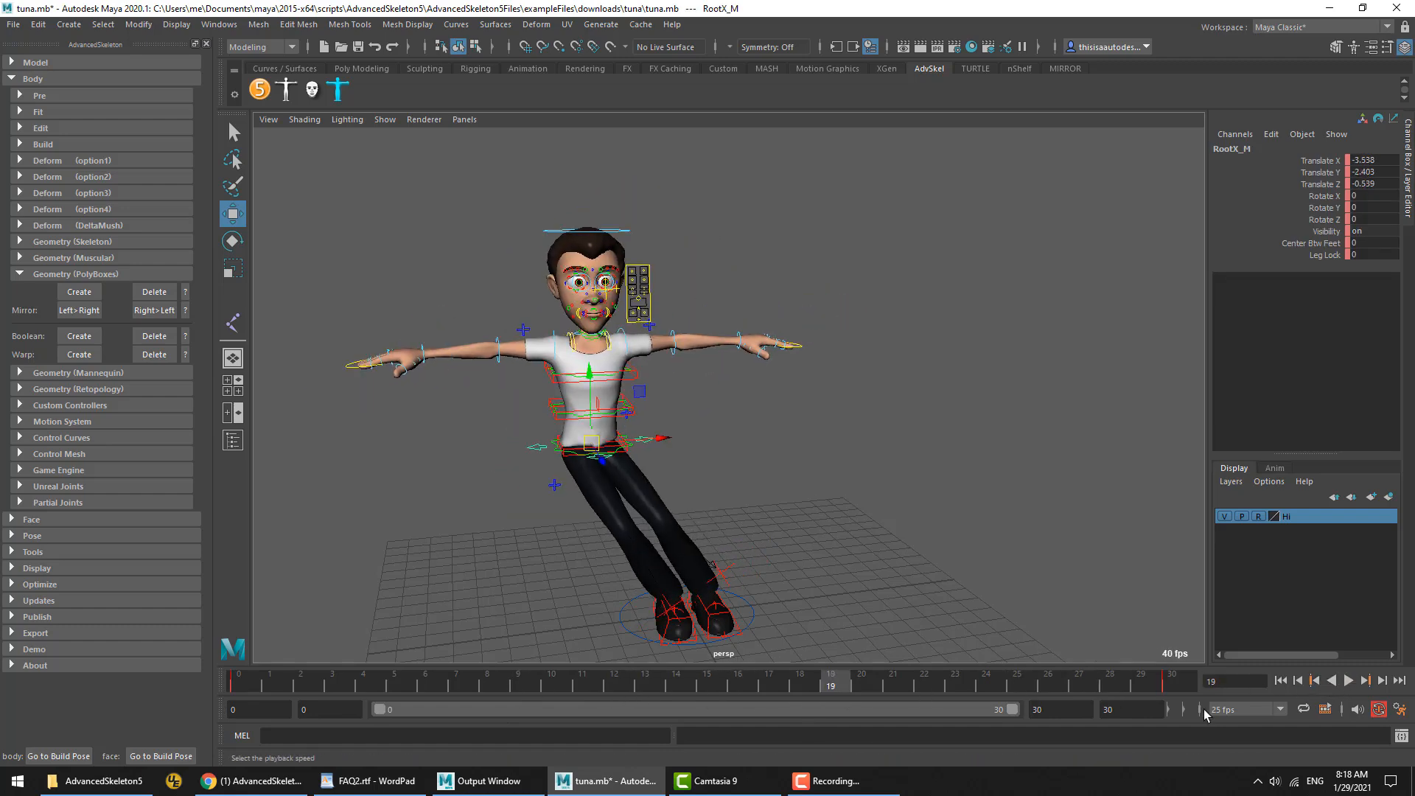
left_click(1280, 680)
left_click(1349, 681)
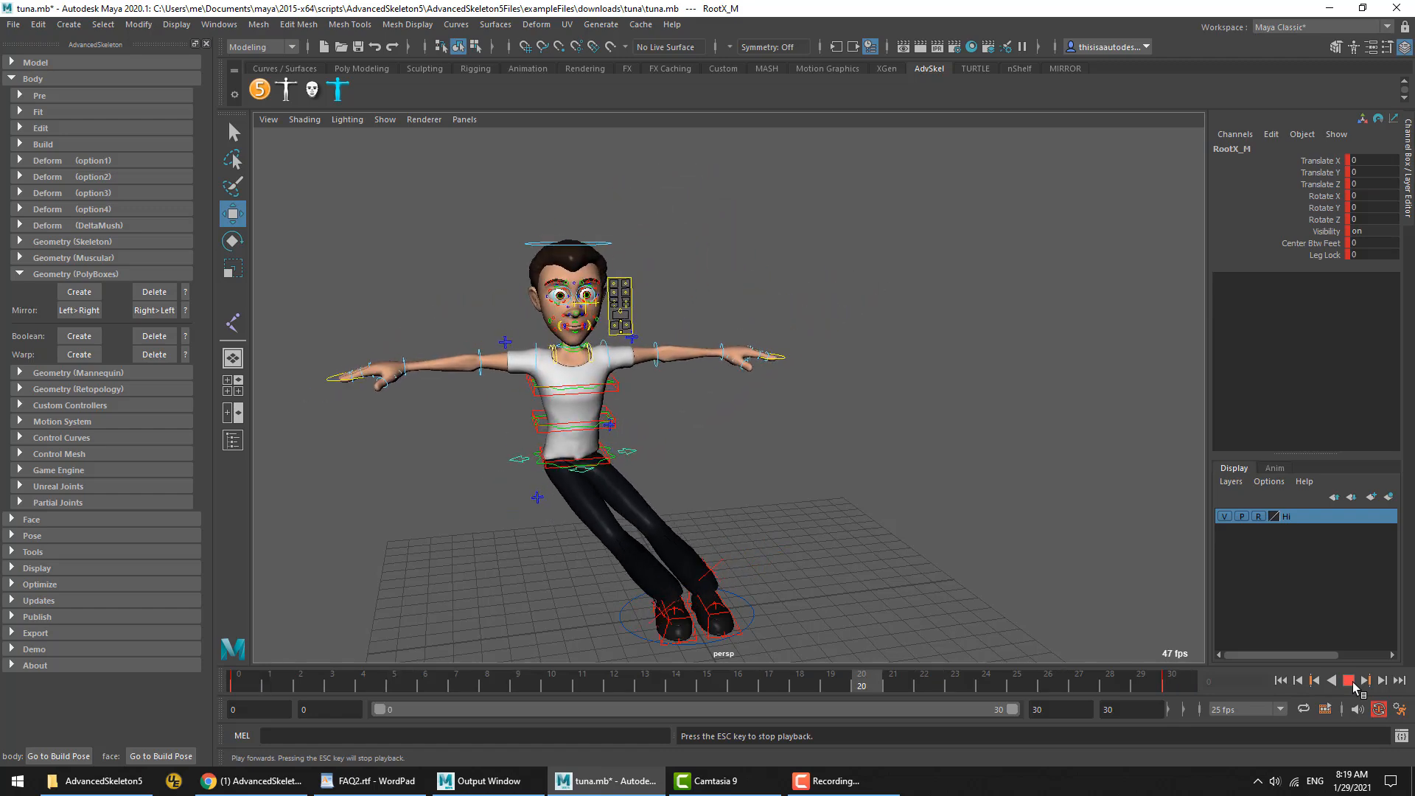
Cut all of RootX_M's keys from the timeline and return the body to build pose
left_click(1350, 681)
key("alt+v")
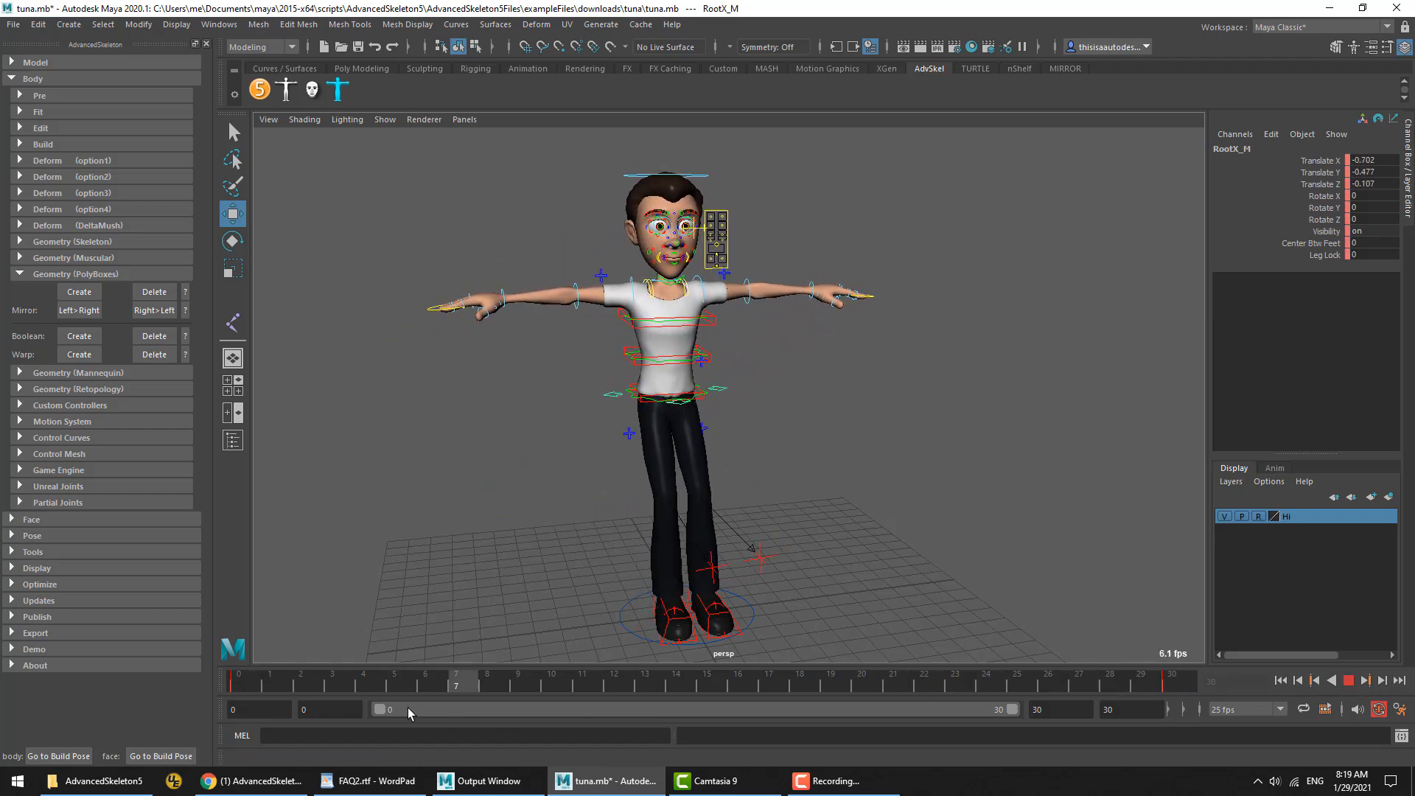
double_click(281, 681)
right_click(283, 681)
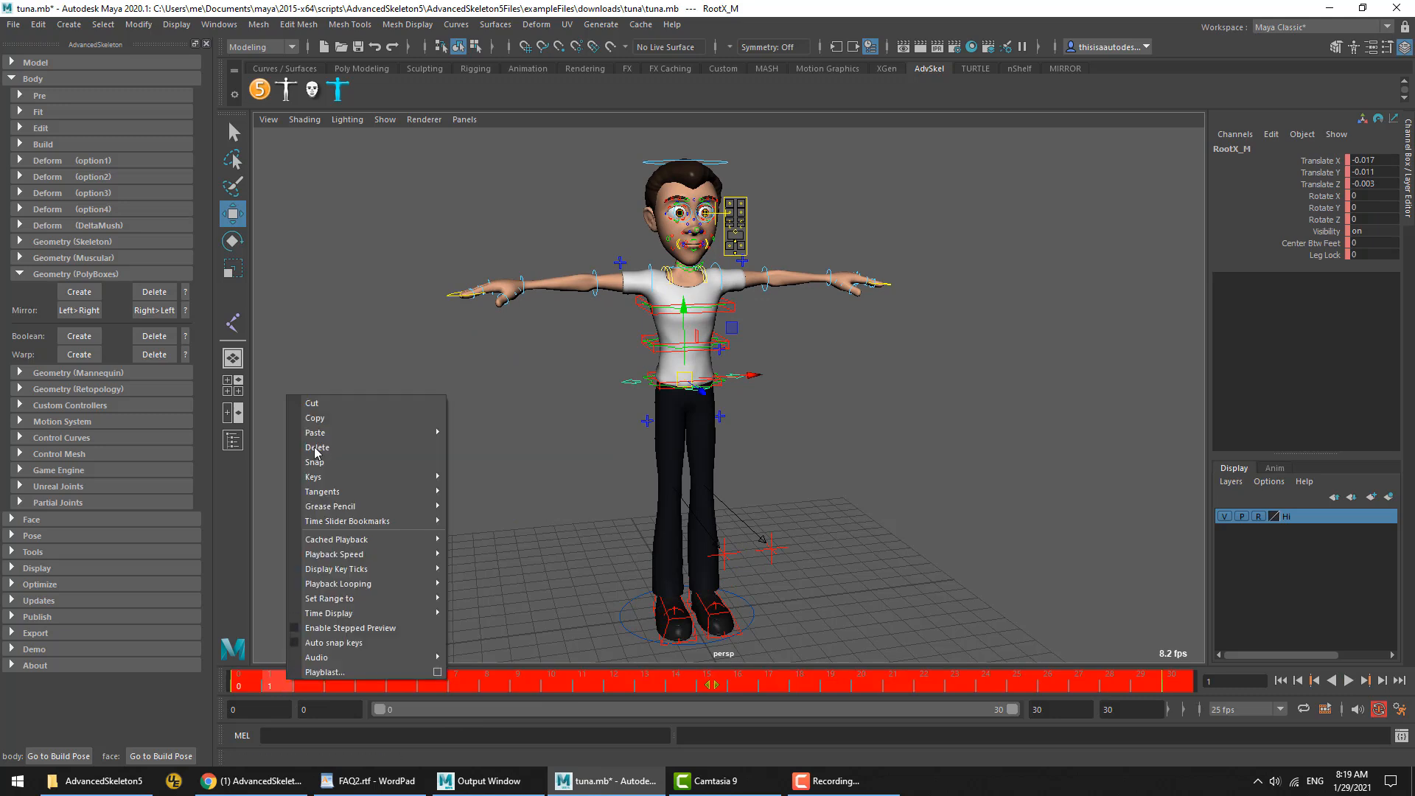
left_click(313, 403)
left_click(244, 683)
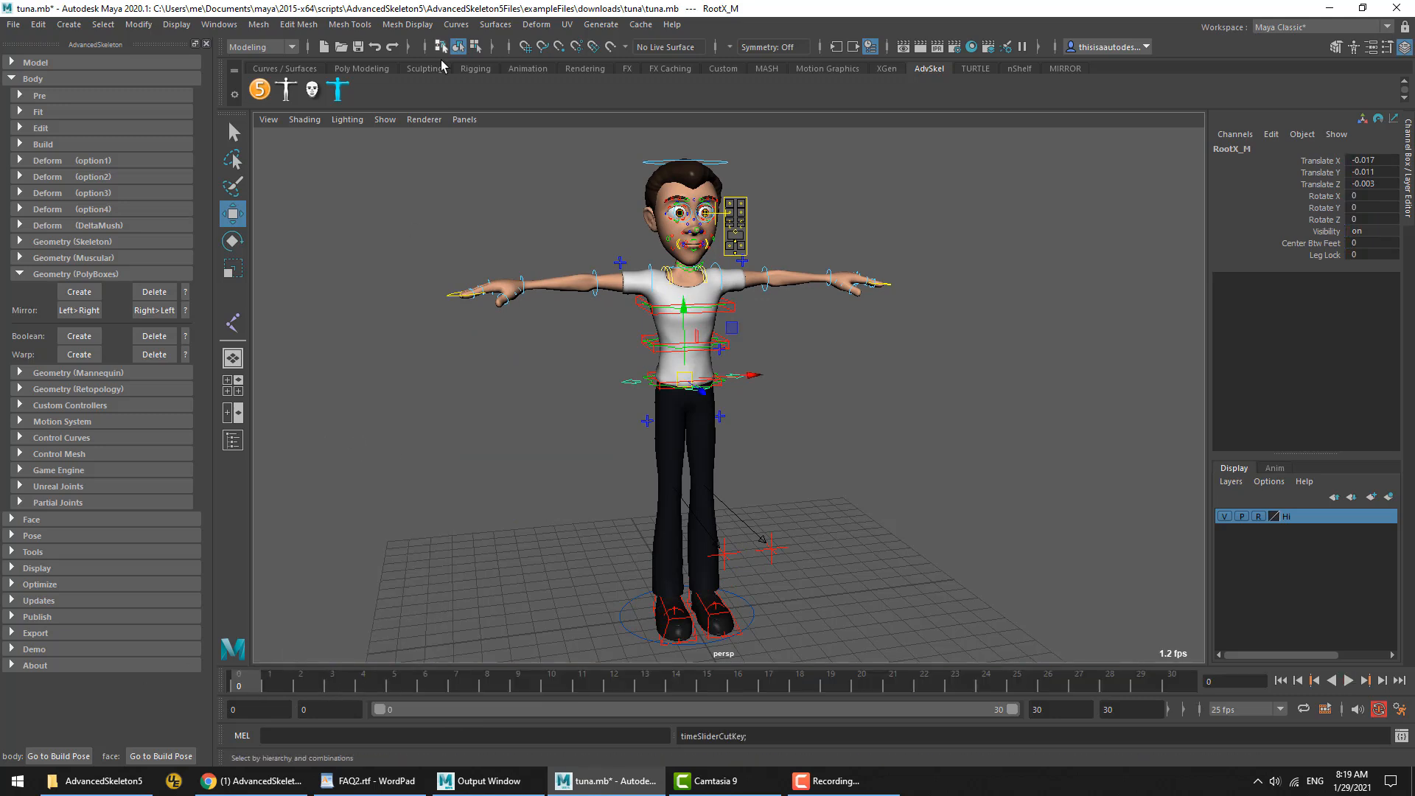
left_click(63, 756)
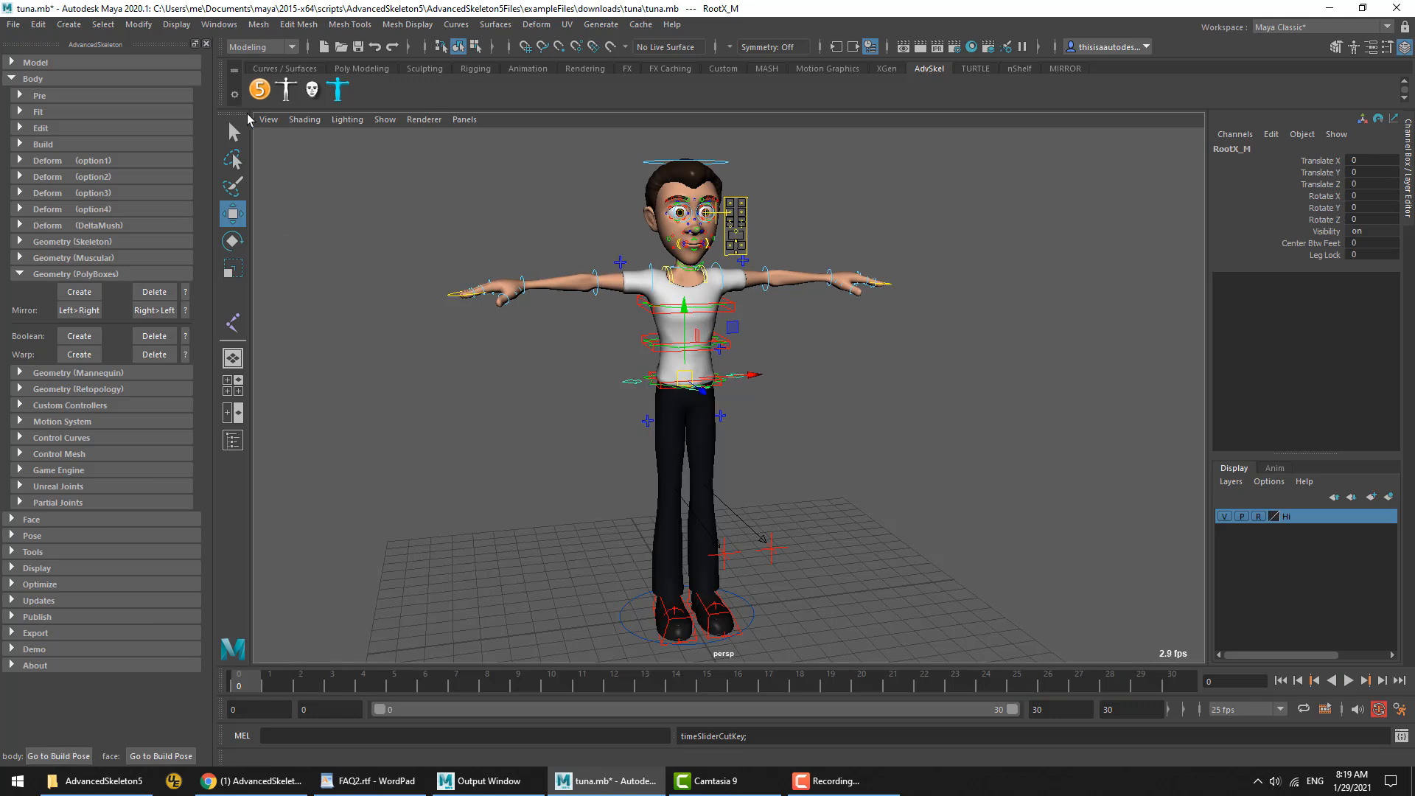
Apply the CMU Database motion capture "01_01 playground - forward jumps, turn around" from Subject #1 to the body using the biped picker's MoCapLibrary
left_click(286, 89)
left_click(358, 197)
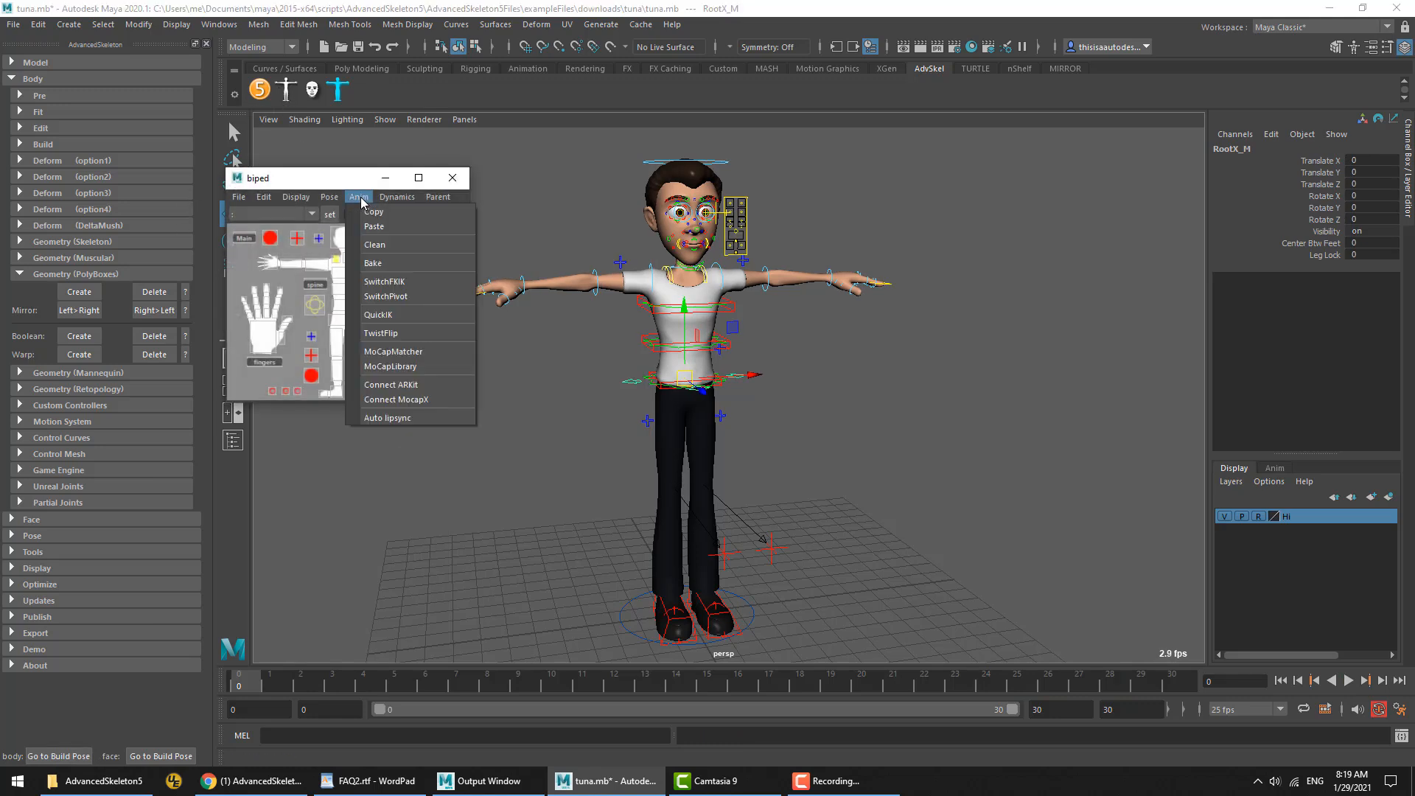
left_click(412, 369)
left_click(140, 343)
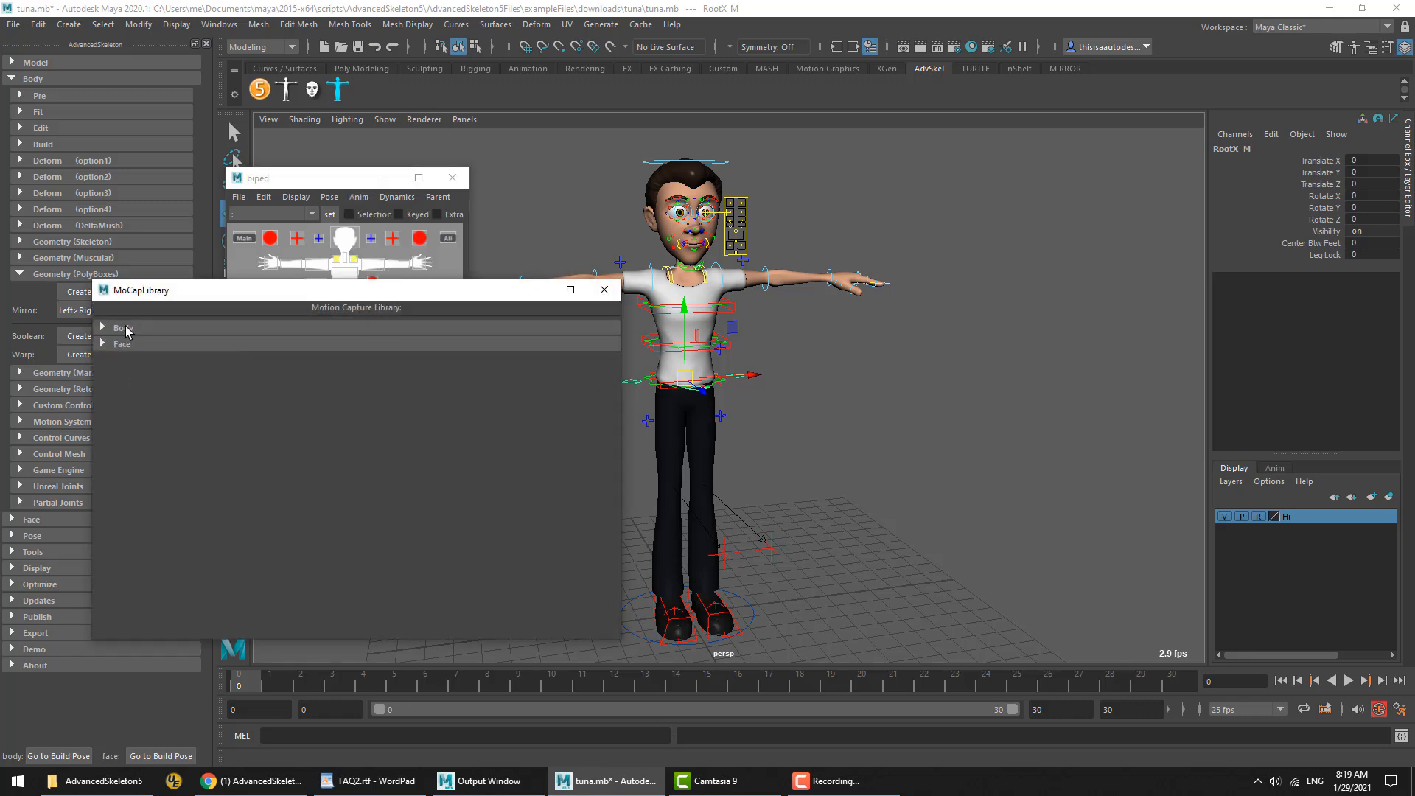
left_click(125, 328)
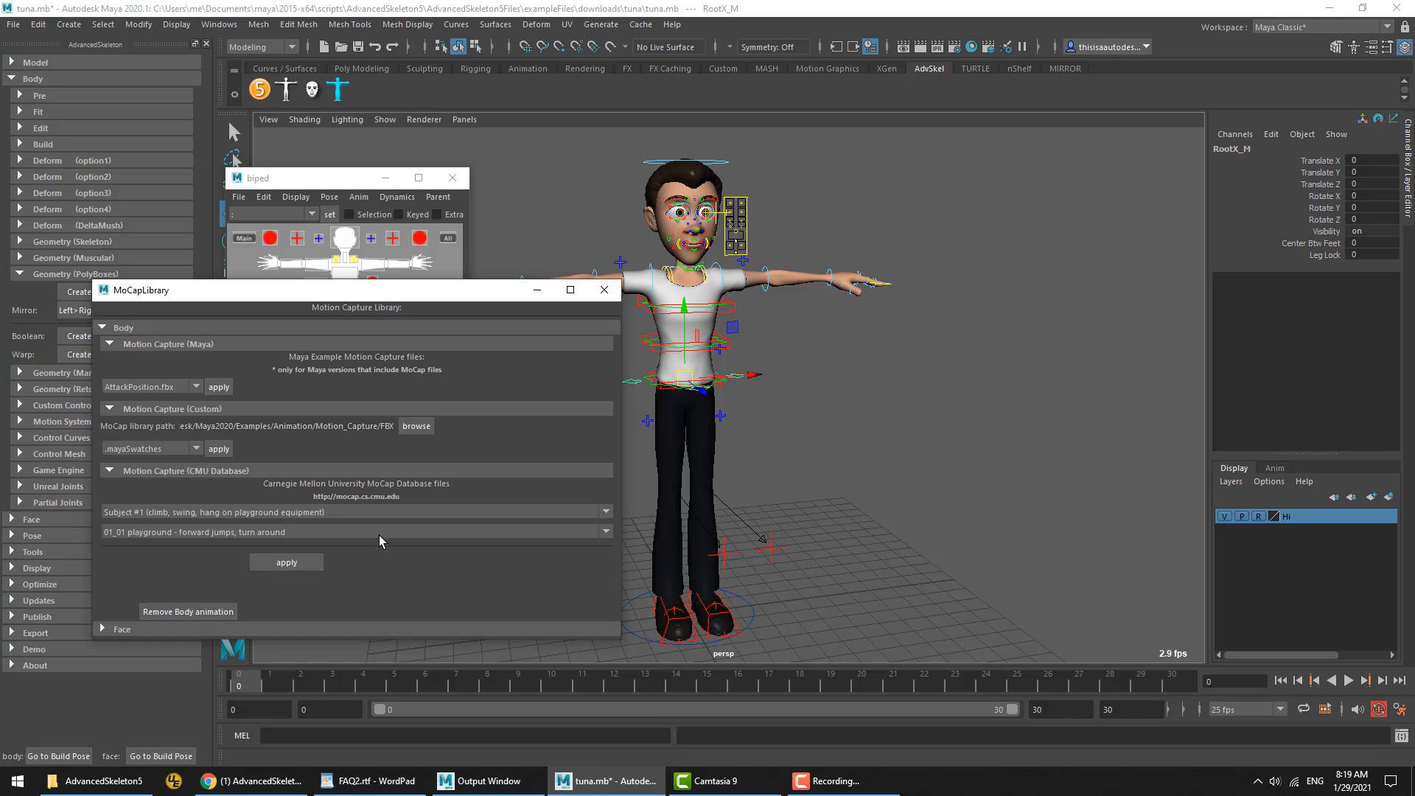
left_click(145, 345)
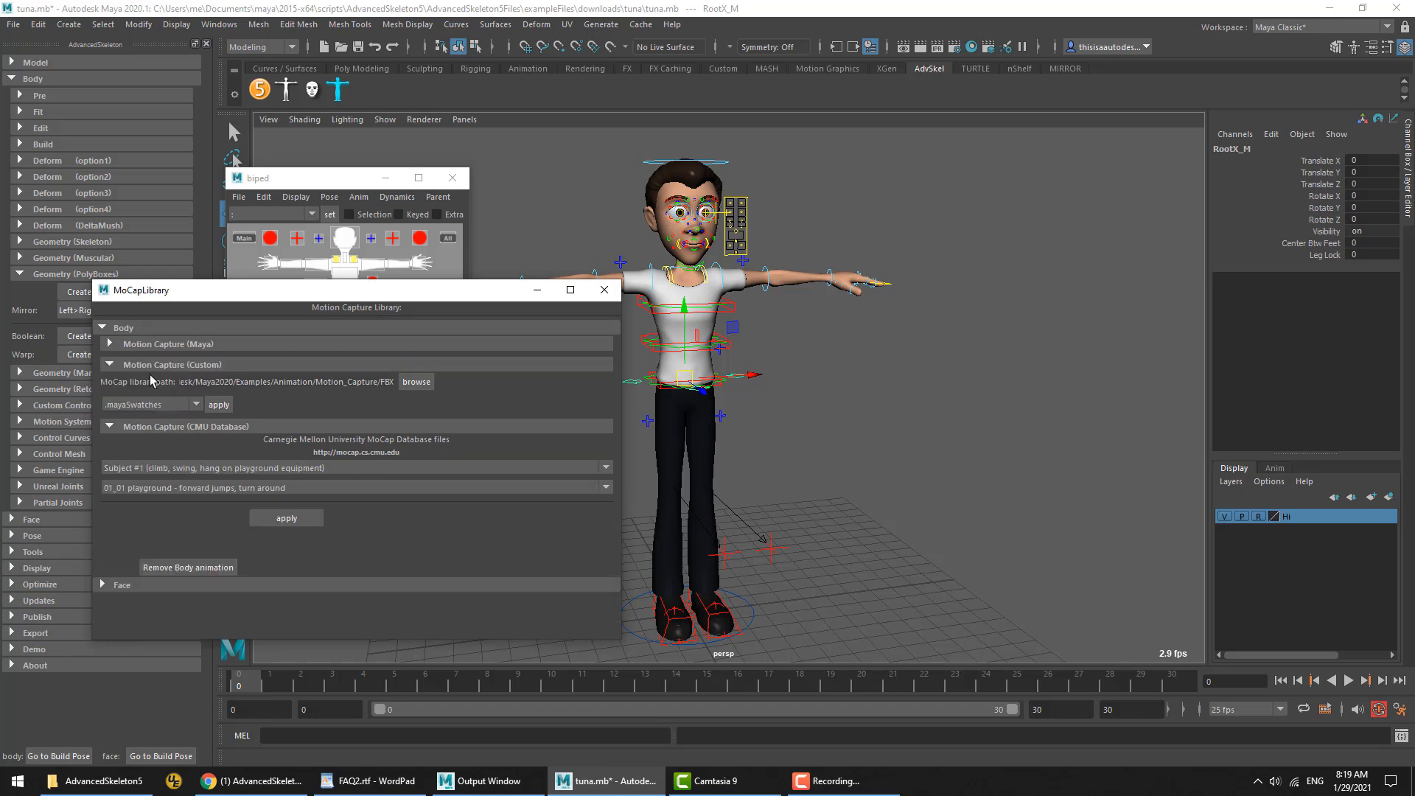
left_click(149, 365)
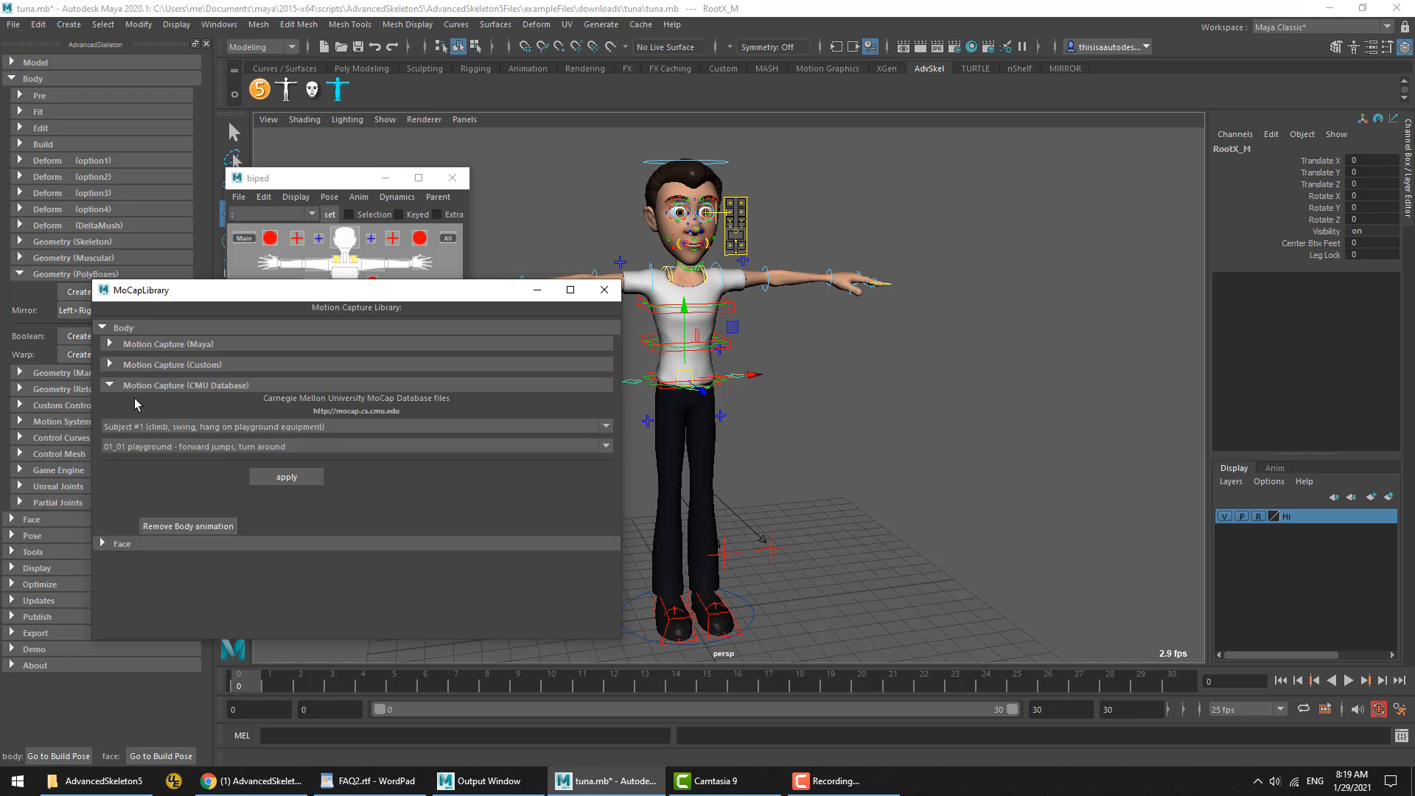
left_click(284, 477)
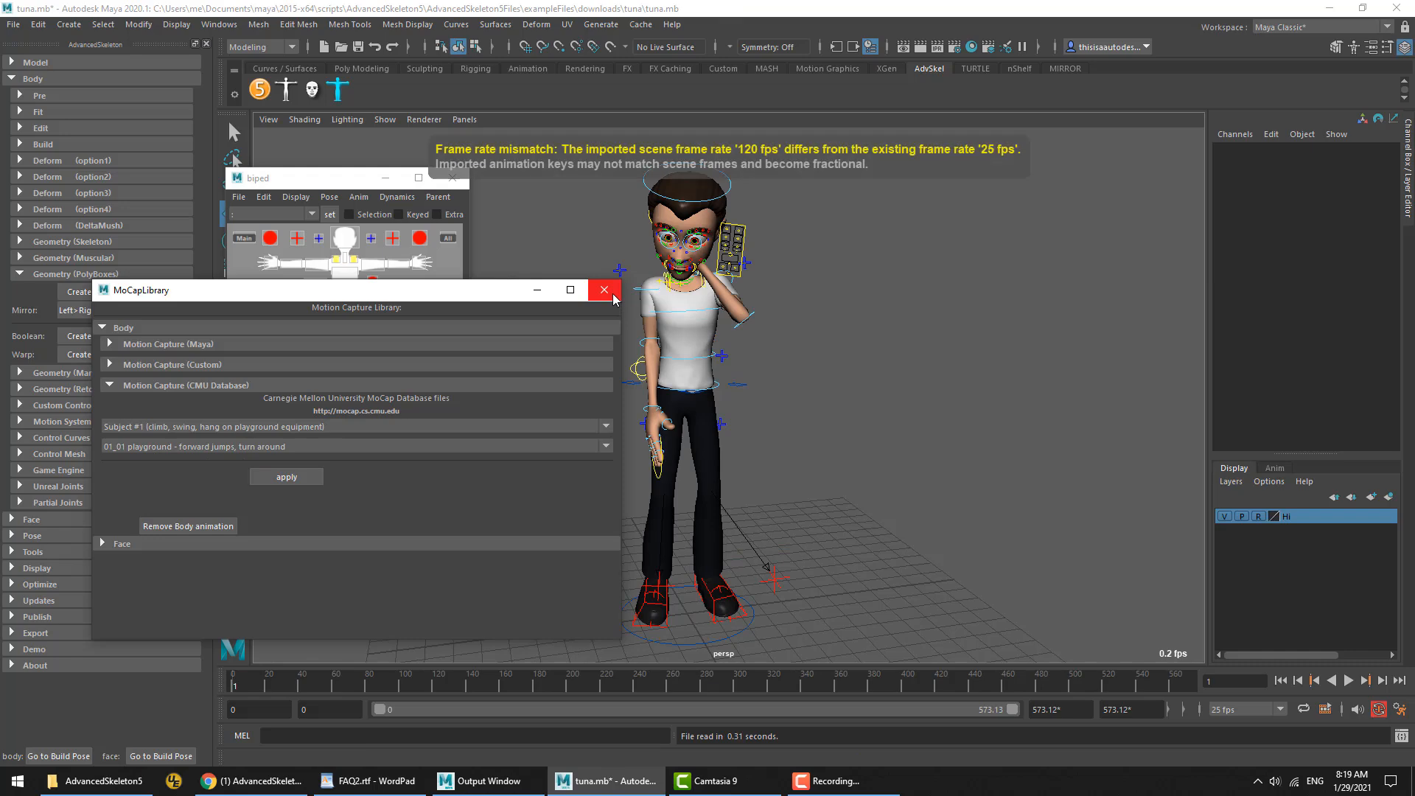
left_click(604, 290)
Play the body motion capture to check its frame rate, and return the timeline to frame 0
left_click(1348, 681)
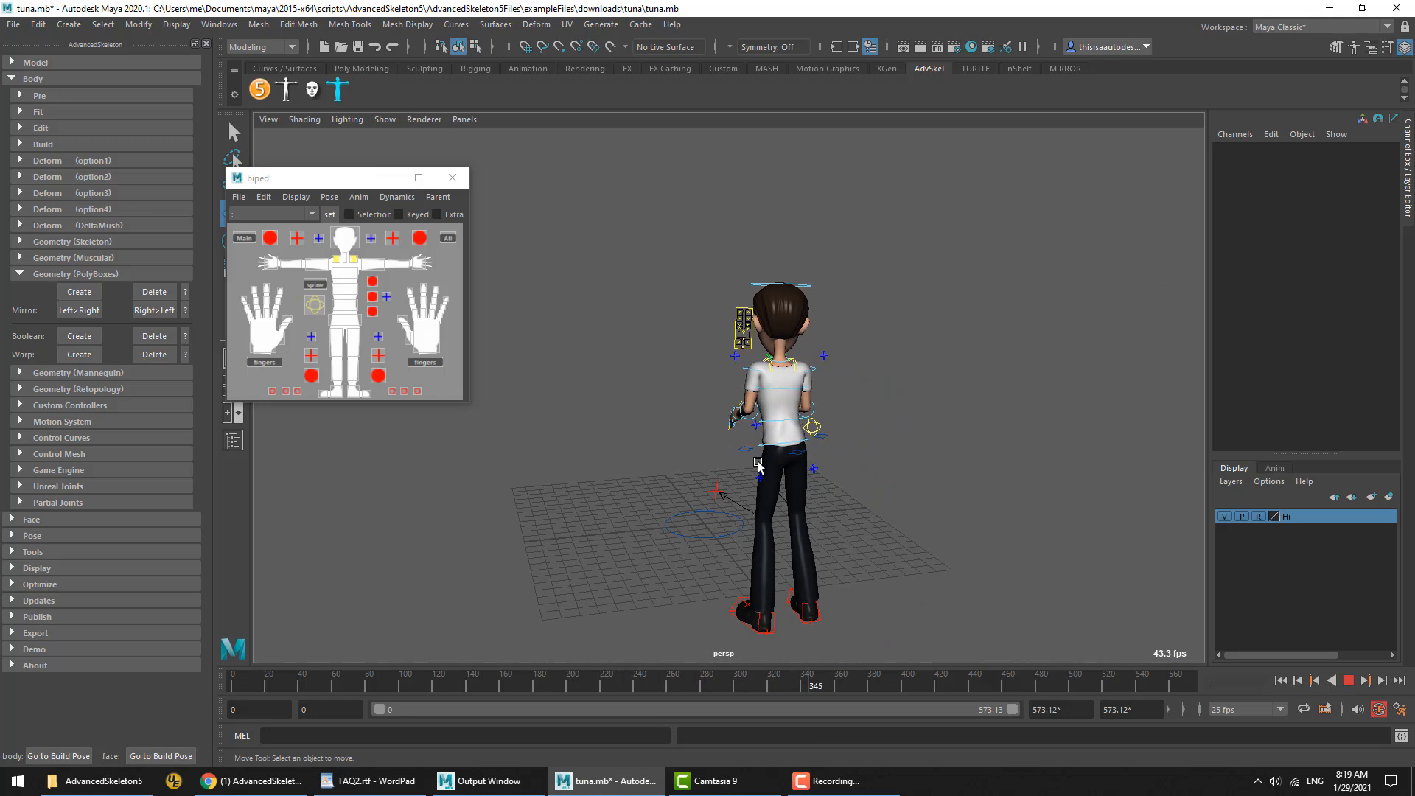
left_click(1349, 680)
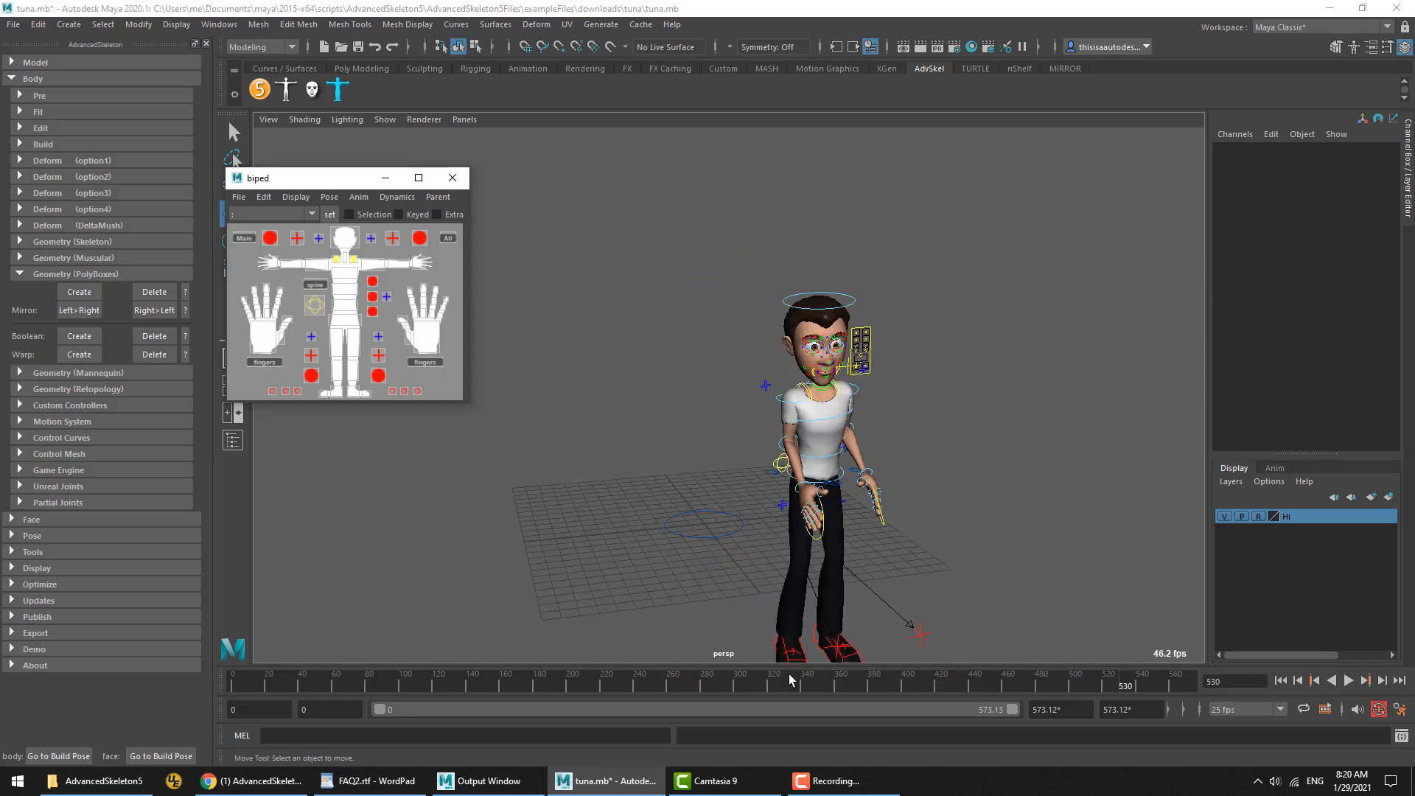
left_click_drag(247, 683, 227, 683)
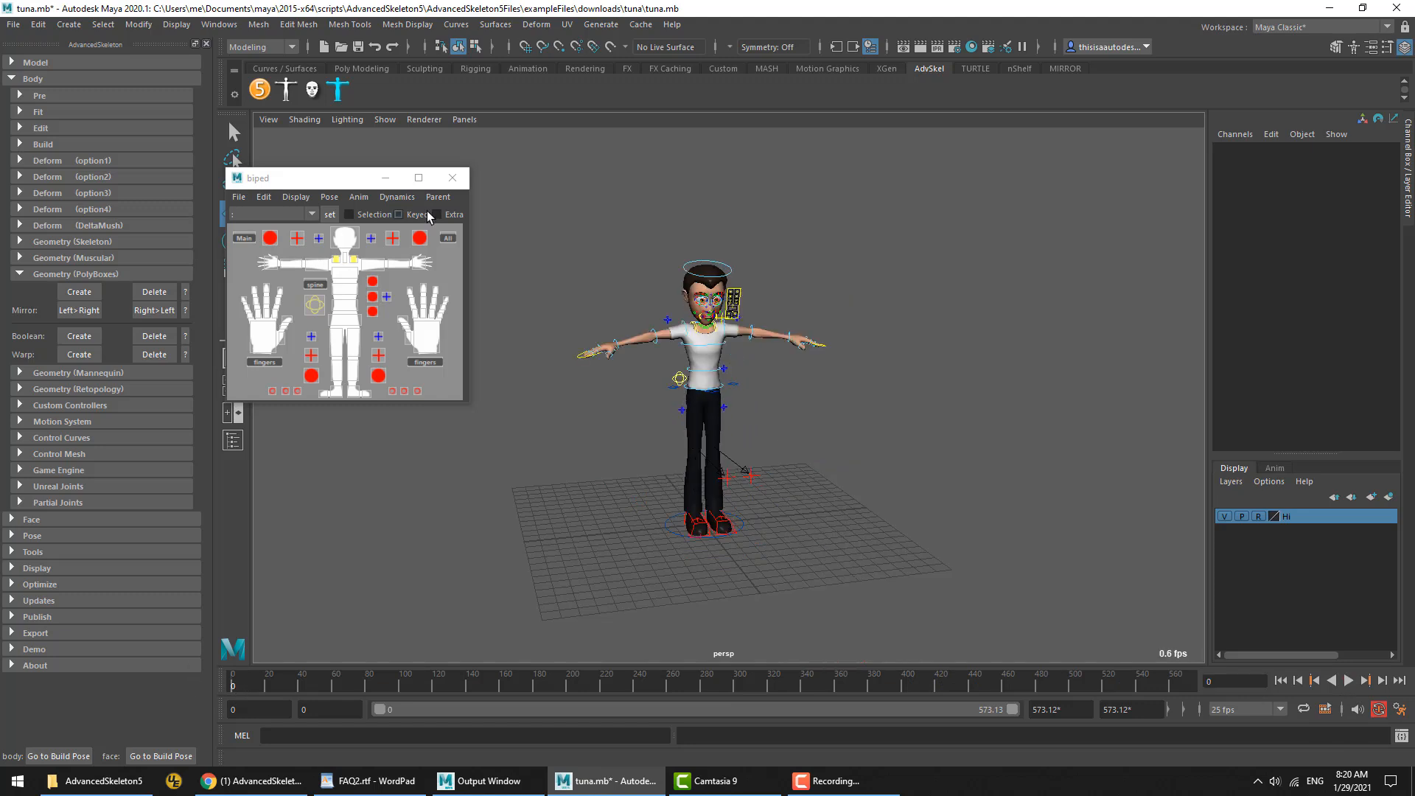
Import the face test-animation onto the rig from the MoCapLibrary
left_click(358, 197)
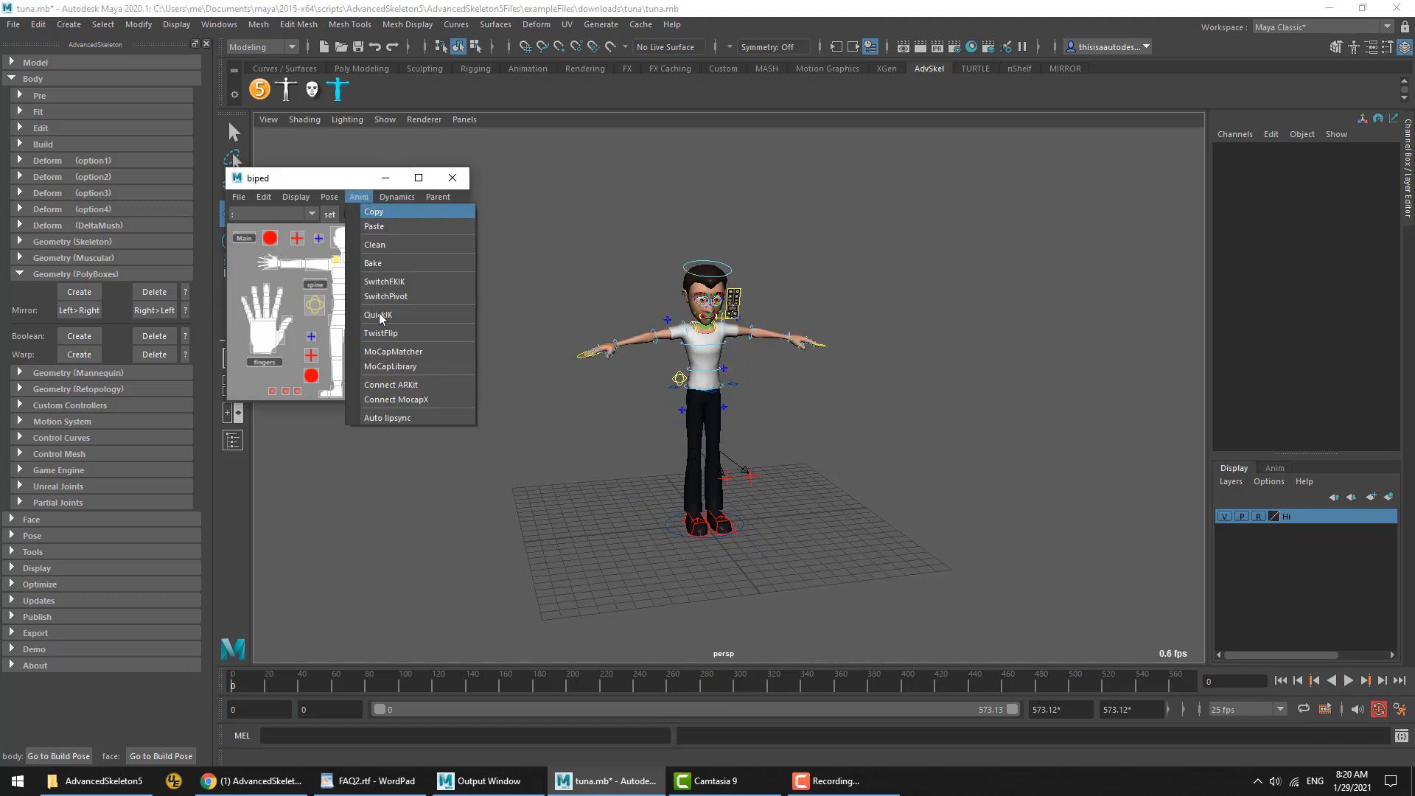
left_click(399, 365)
left_click(138, 550)
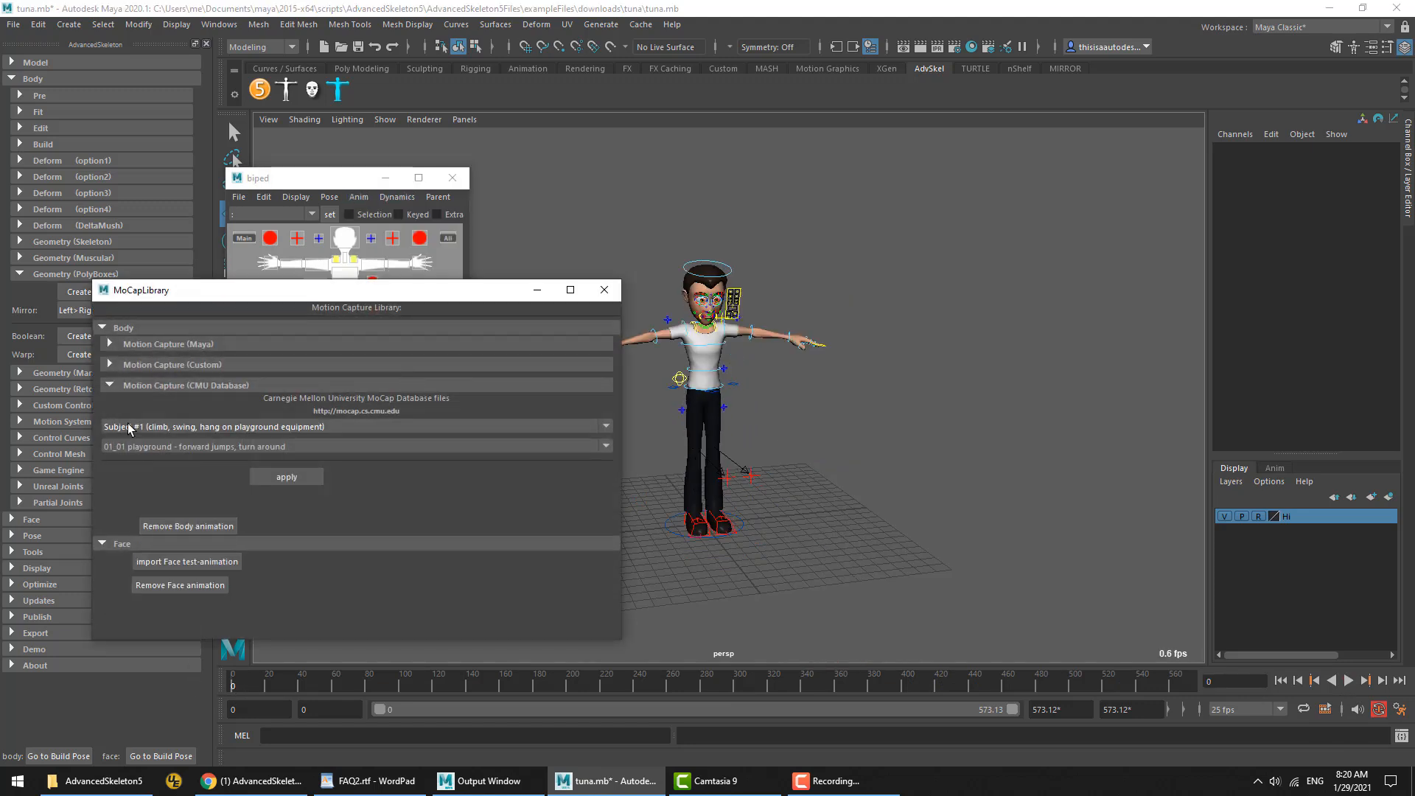
left_click(125, 386)
left_click(173, 468)
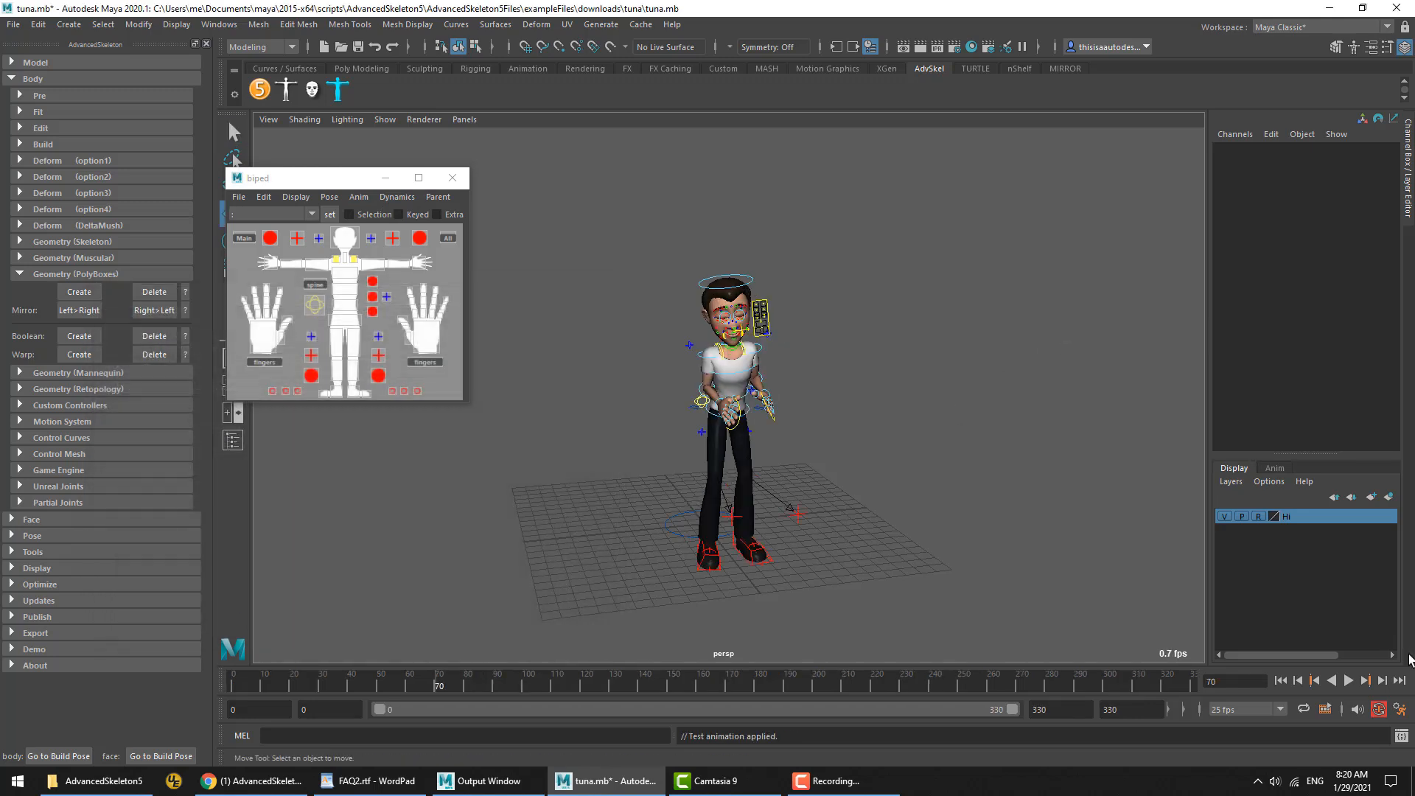
Play the combined body and face animation from the first frame to check the frame rate, and stop it
left_click(1279, 680)
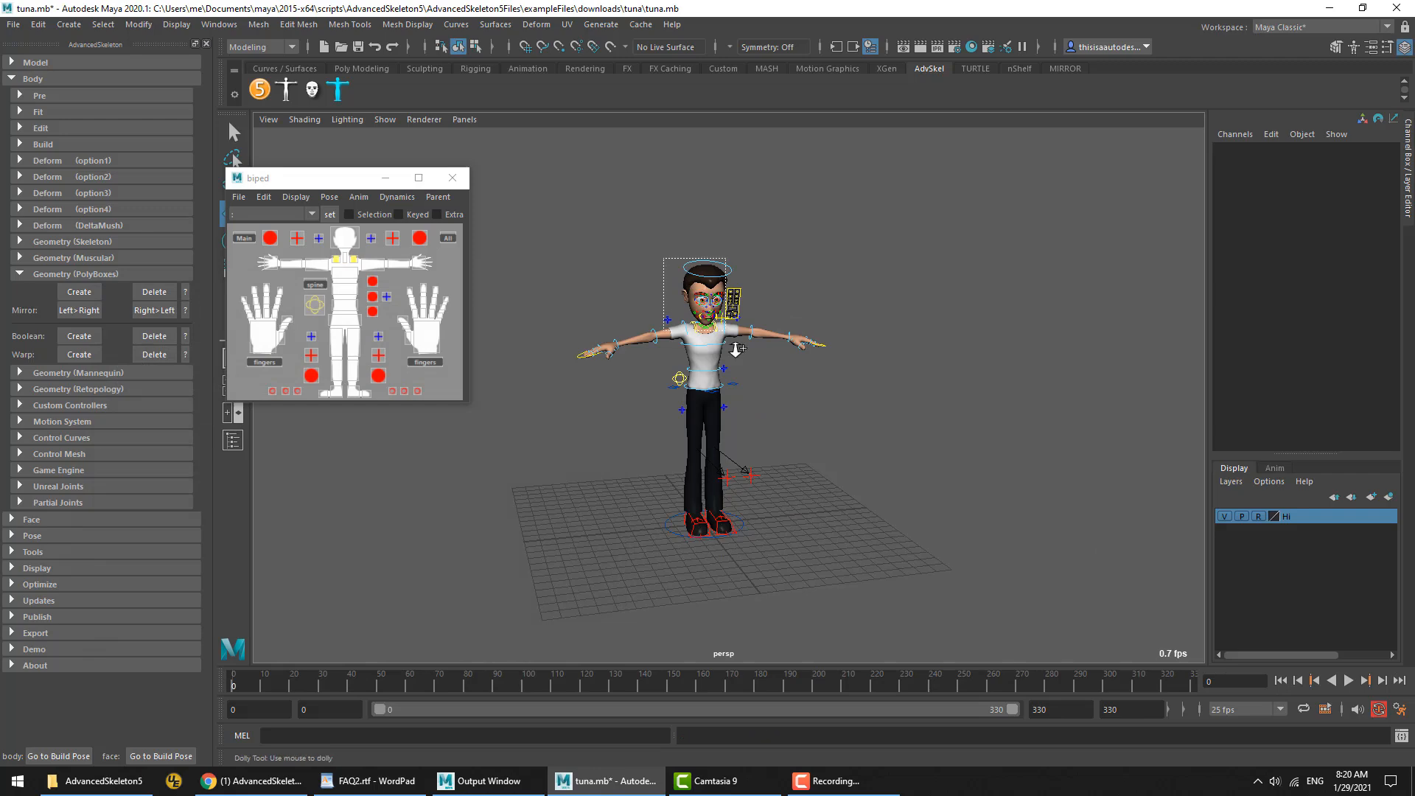
left_click_drag(735, 349, 737, 358, "ctrl+alt")
scroll(830, 401, "down", 3)
left_click_drag(830, 401, 818, 394, "alt")
right_click_drag(817, 395, 669, 377, "alt")
middle_click_drag(669, 378, 604, 366, "alt")
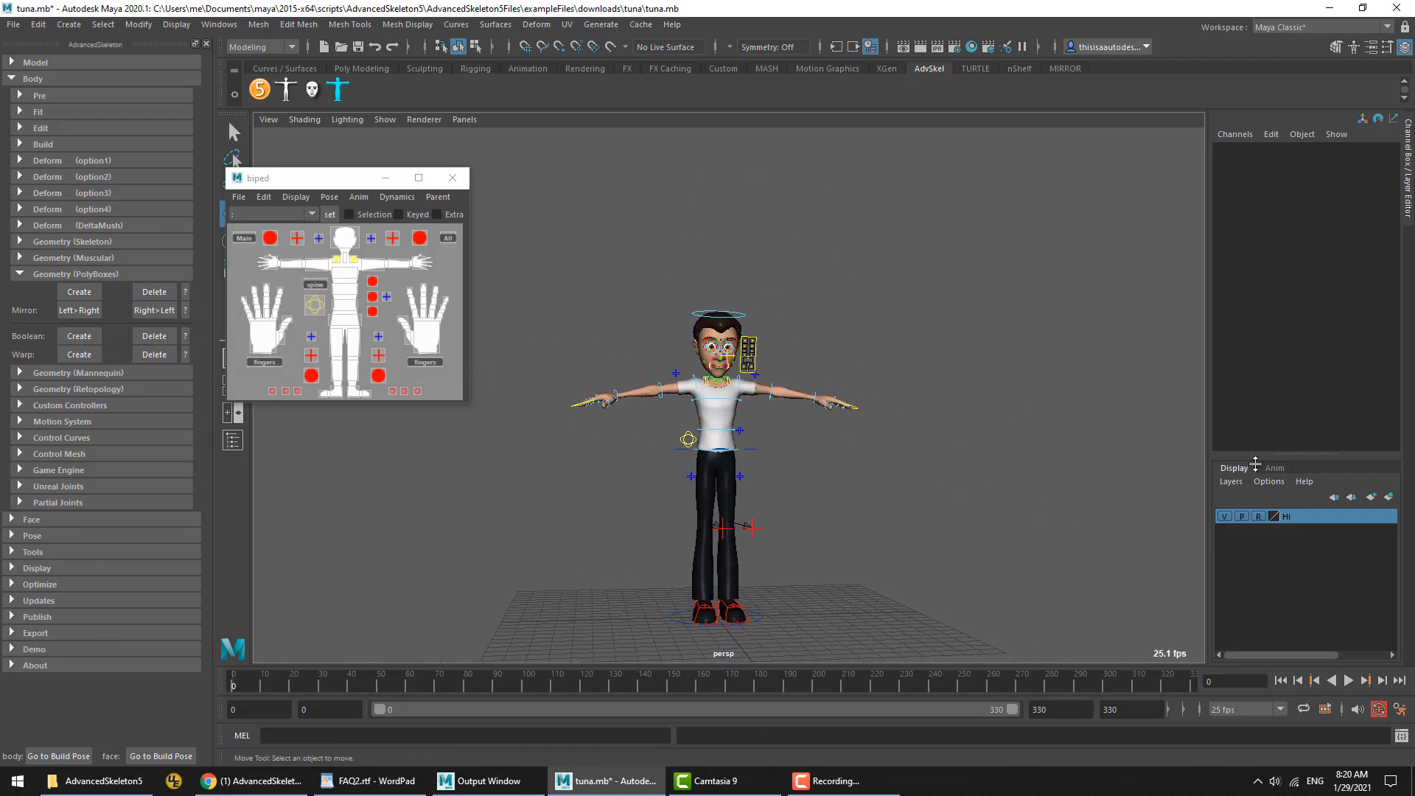
left_click(1348, 680)
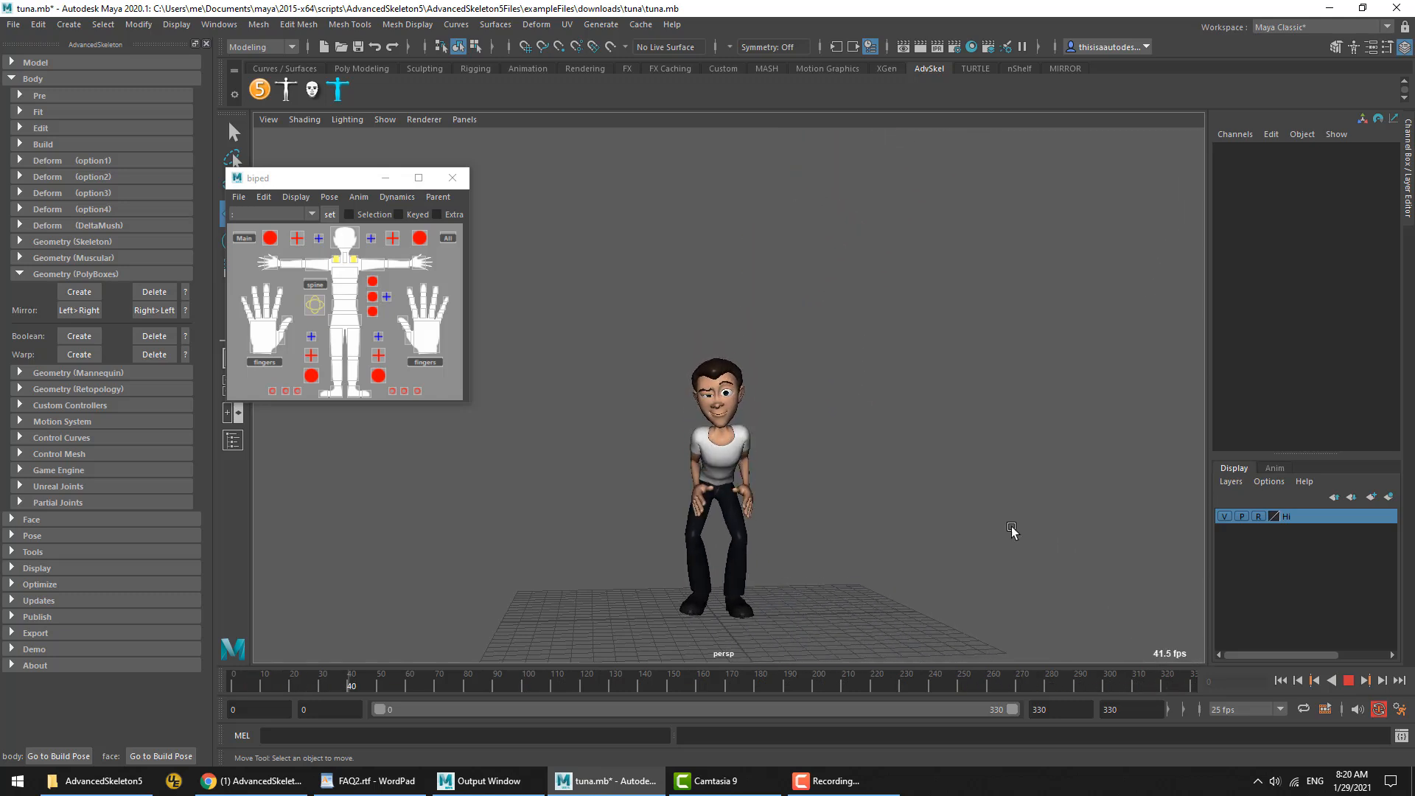
left_click(1347, 680)
Switch to the FAQ2.rtf document in WordPad and highlight the question "How do I show the joints"
mouse_move(840, 780)
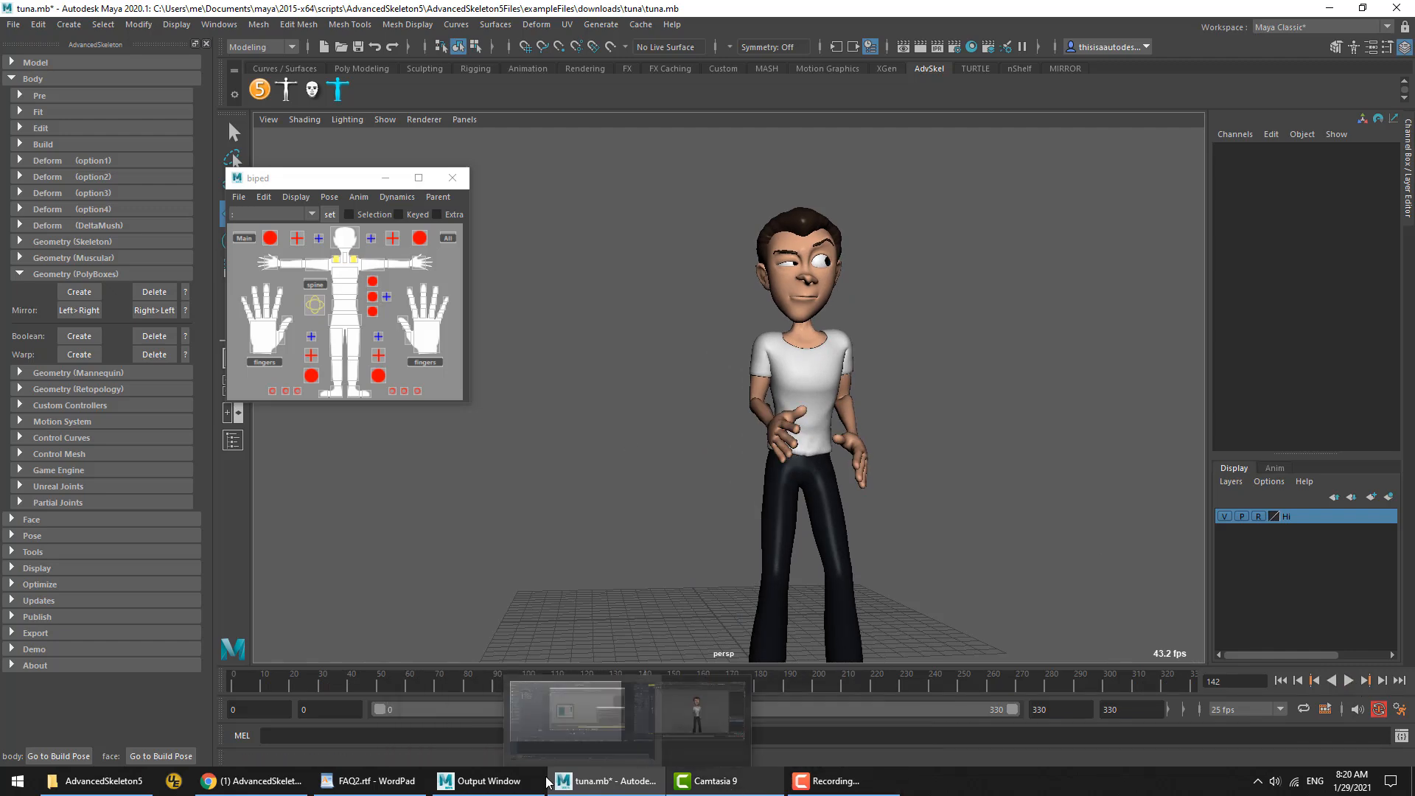
left_click(387, 781)
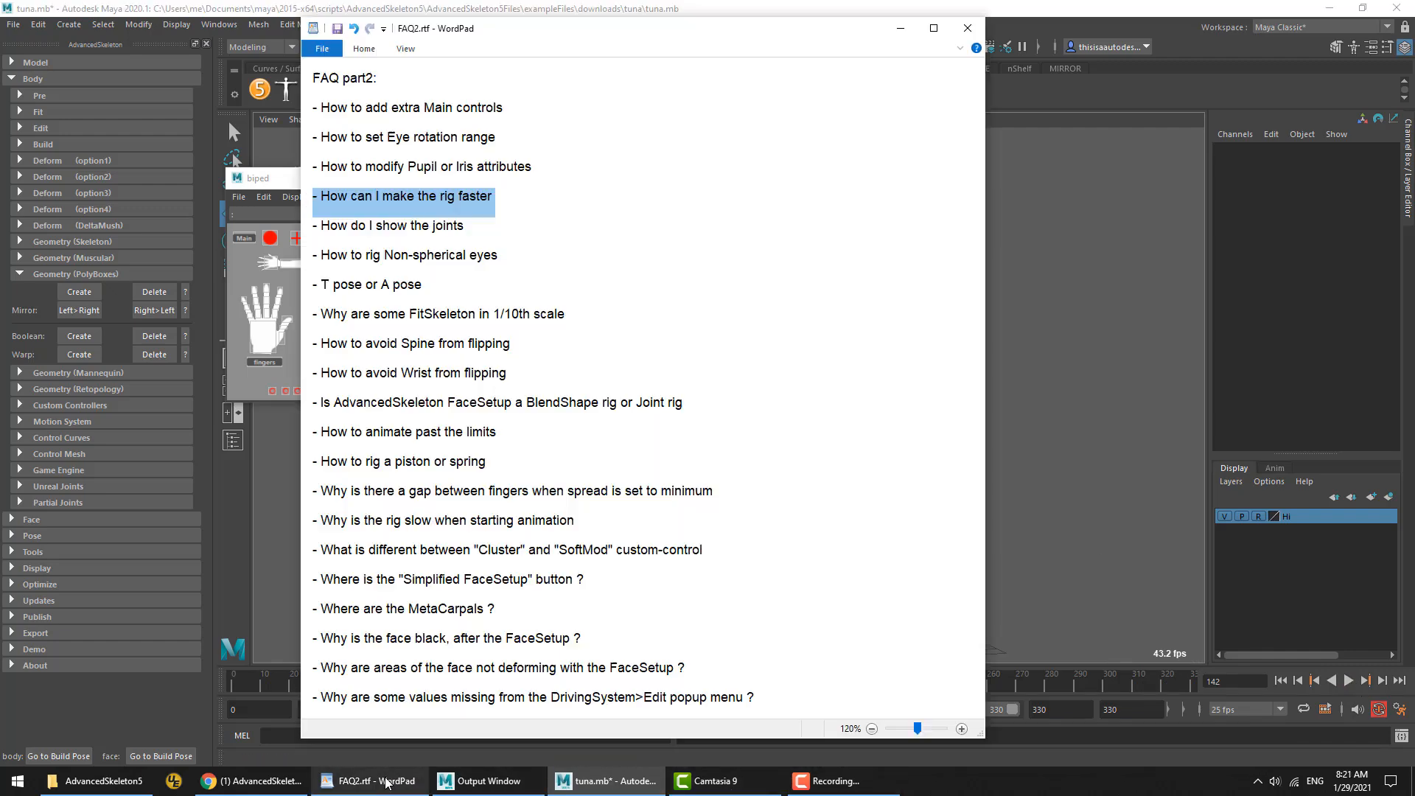
triple_click(395, 228)
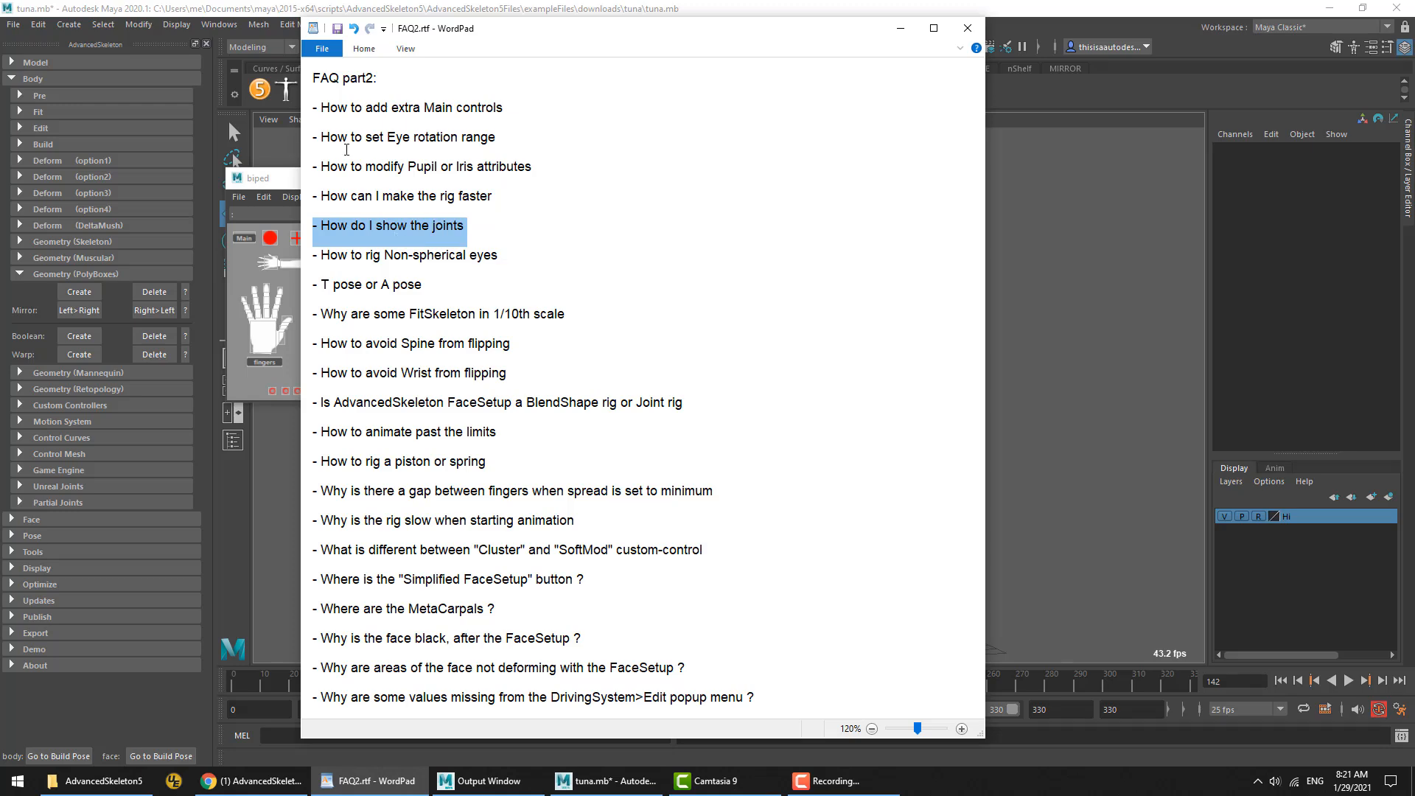
Switch back to Maya and start a new scene without saving the tuna scene
left_click(247, 6)
left_click(24, 29)
left_click(25, 47)
left_click(732, 402)
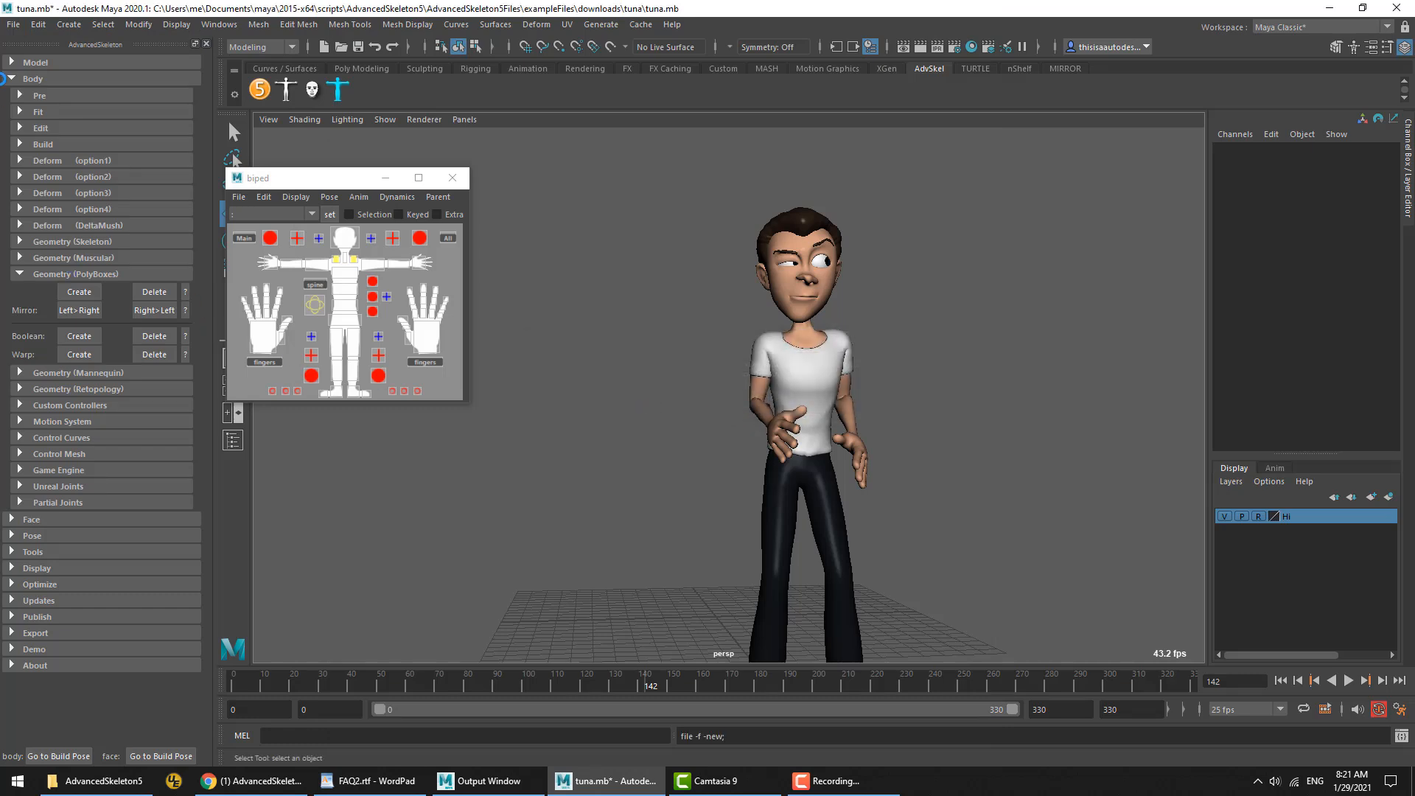
Open the chubby demo character from AdvancedSkeleton without saving the untitled scene
left_click(34, 225)
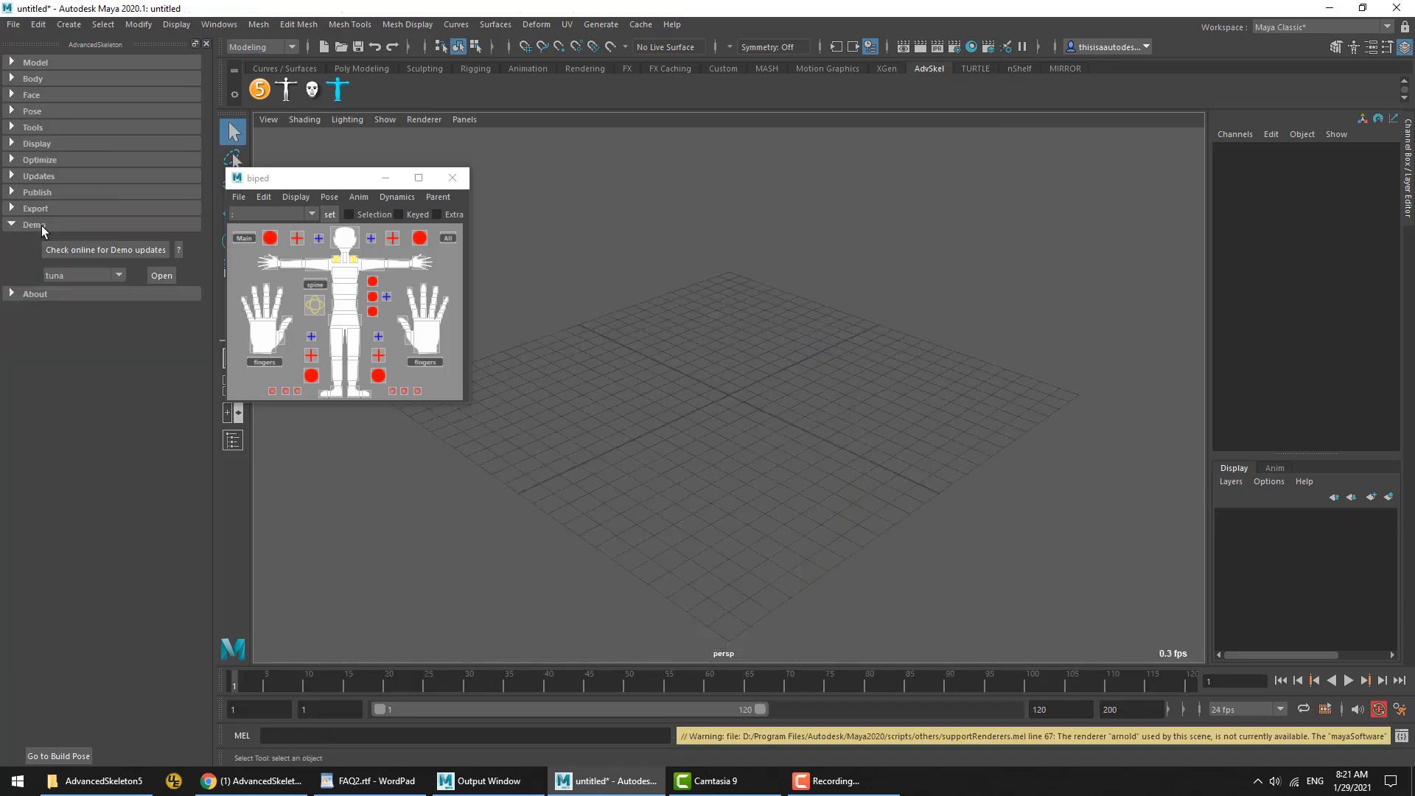
left_click(87, 276)
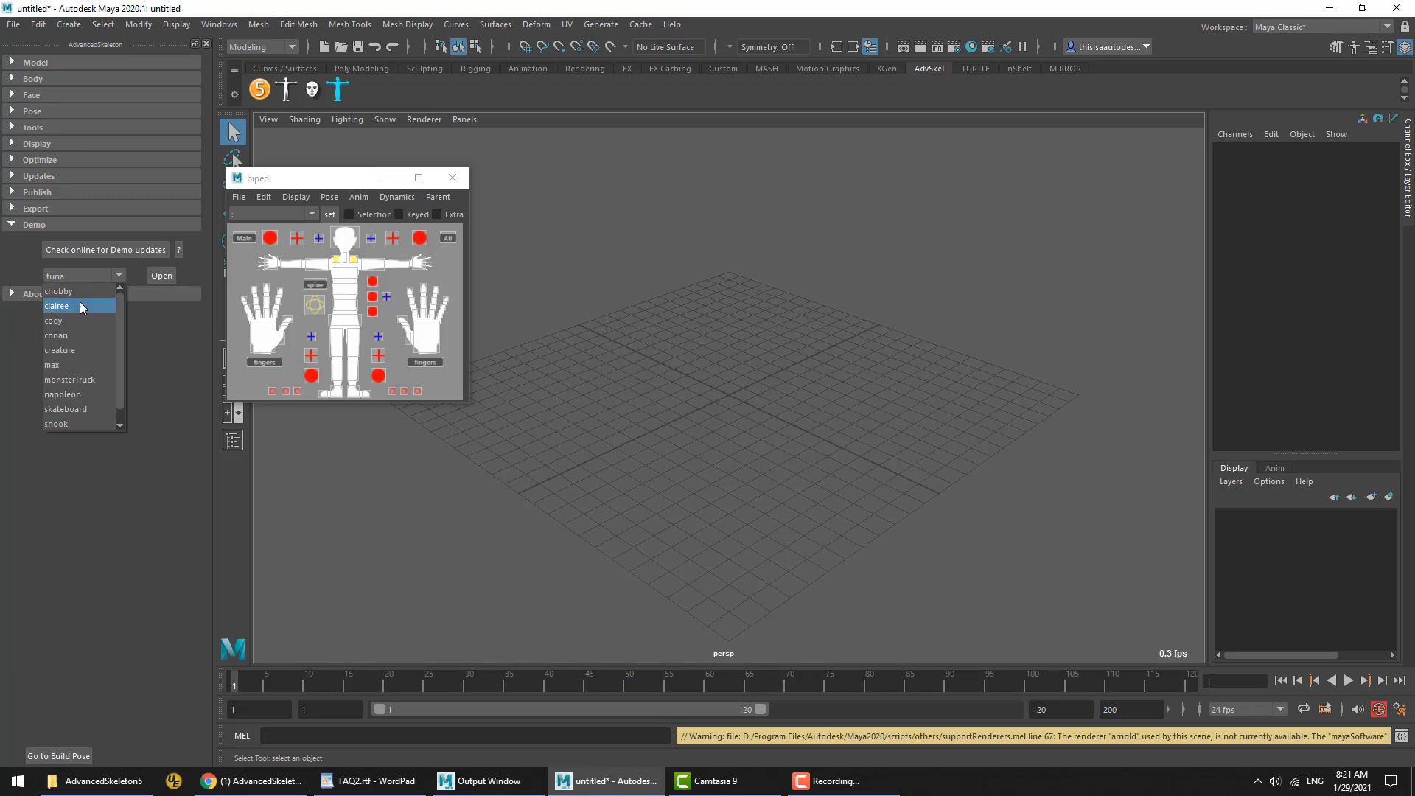
left_click(78, 292)
left_click(152, 276)
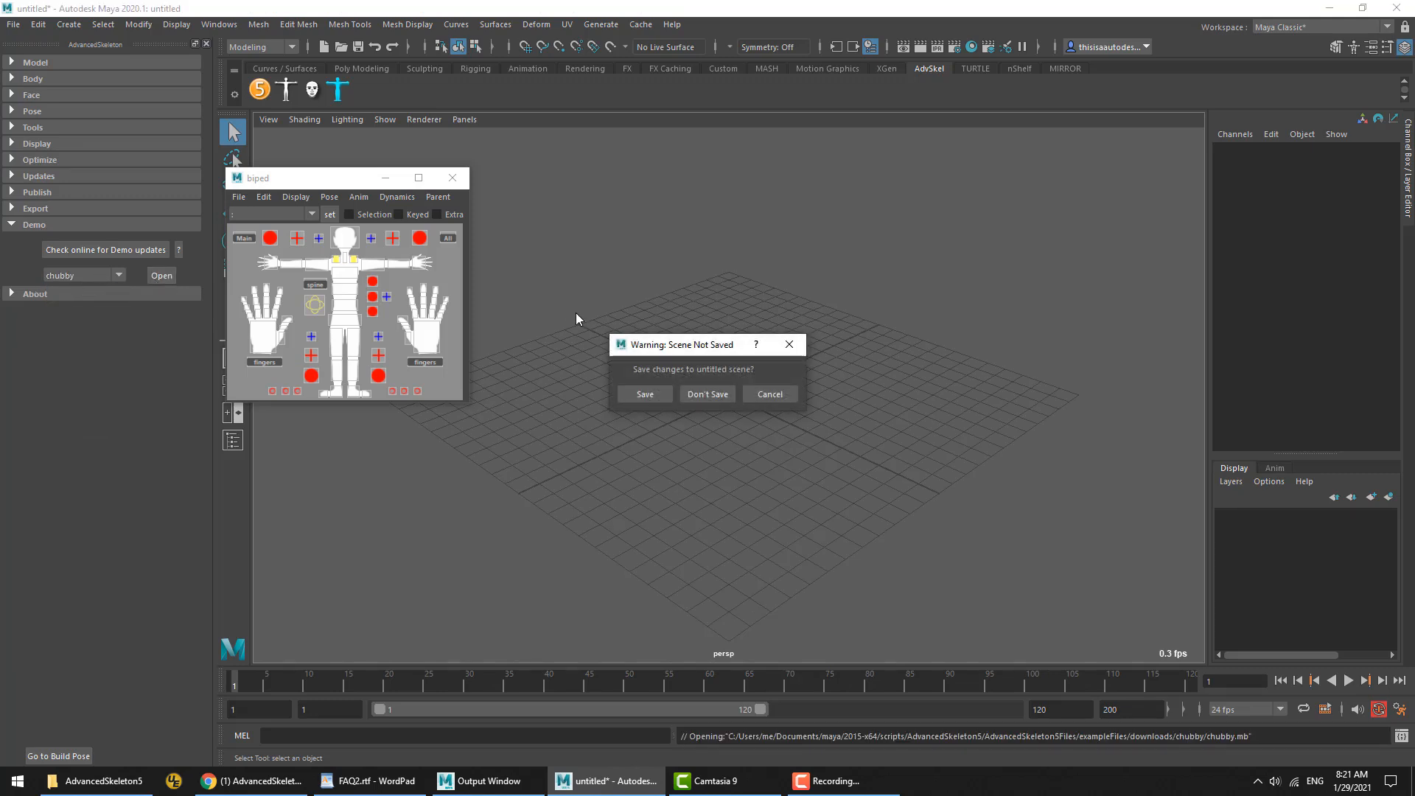
left_click(704, 394)
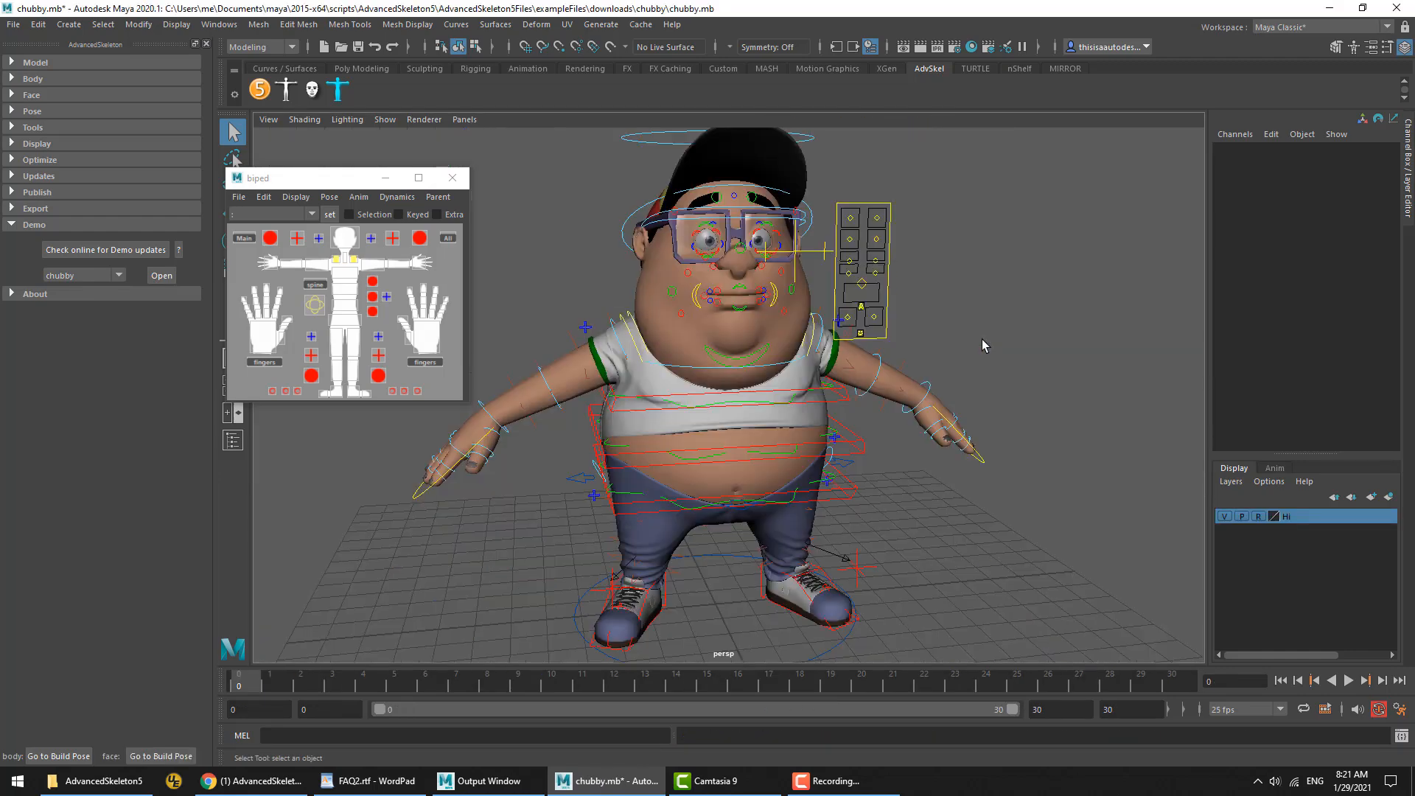
Show the chubby rig in wireframe and select its Main control
key("4")
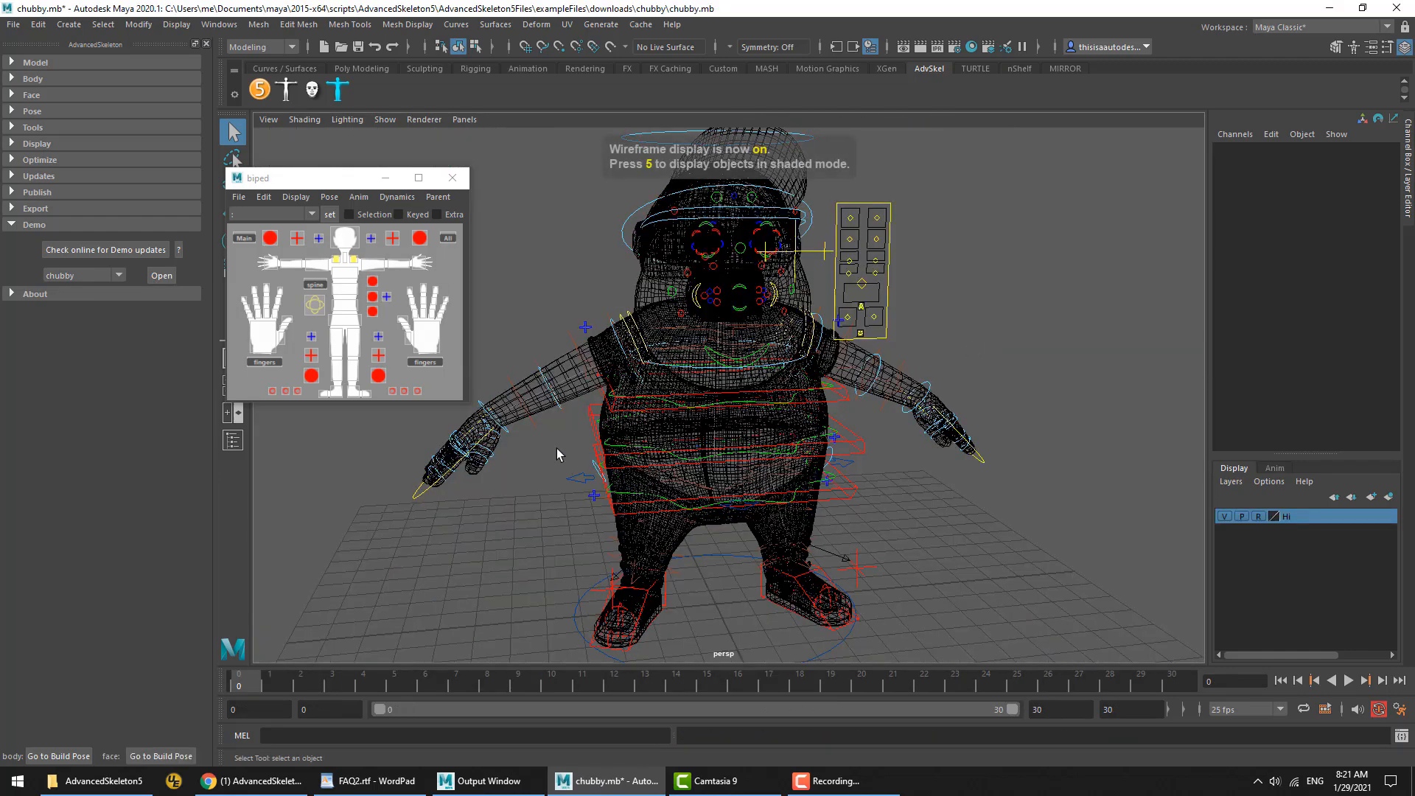
left_click_drag(527, 378, 537, 398)
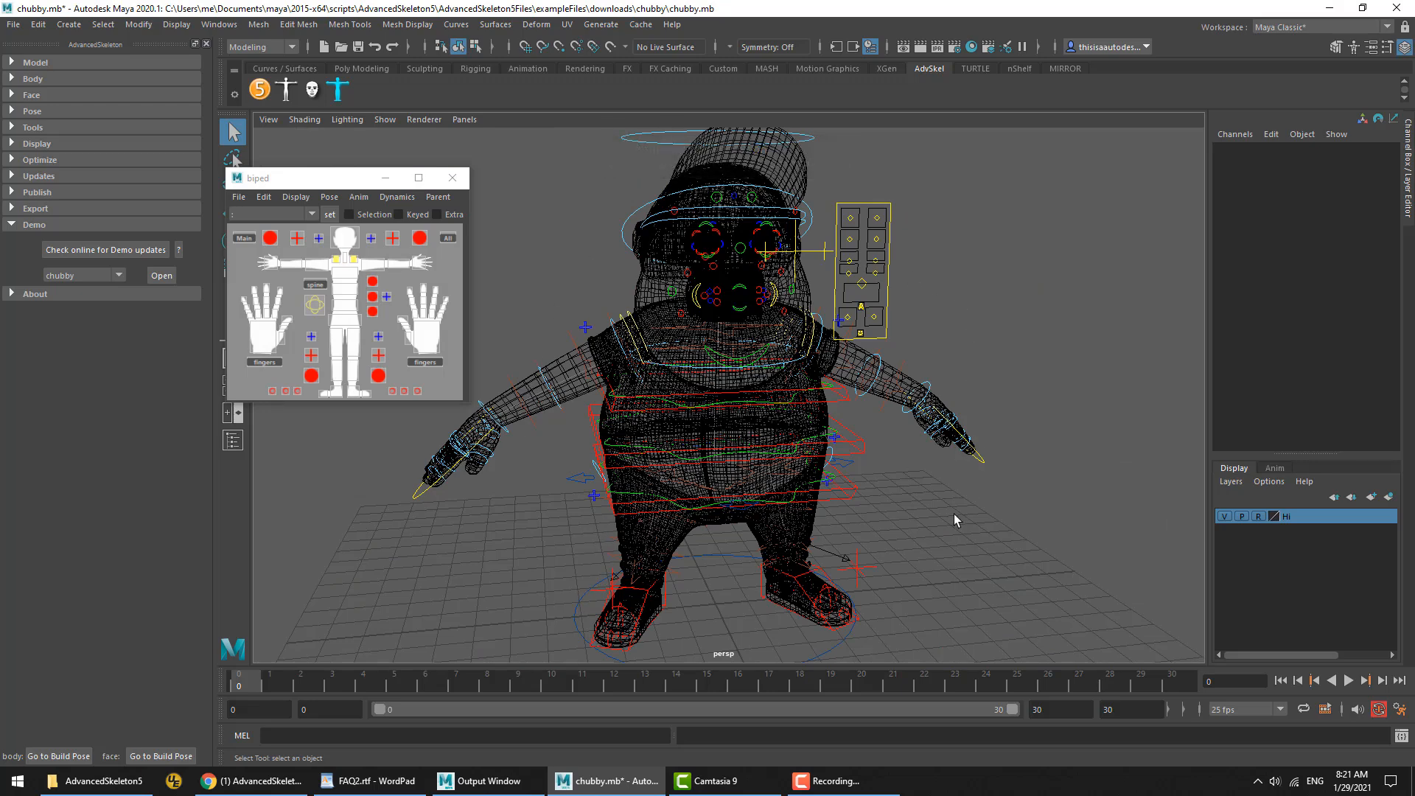
left_click_drag(825, 656, 837, 656)
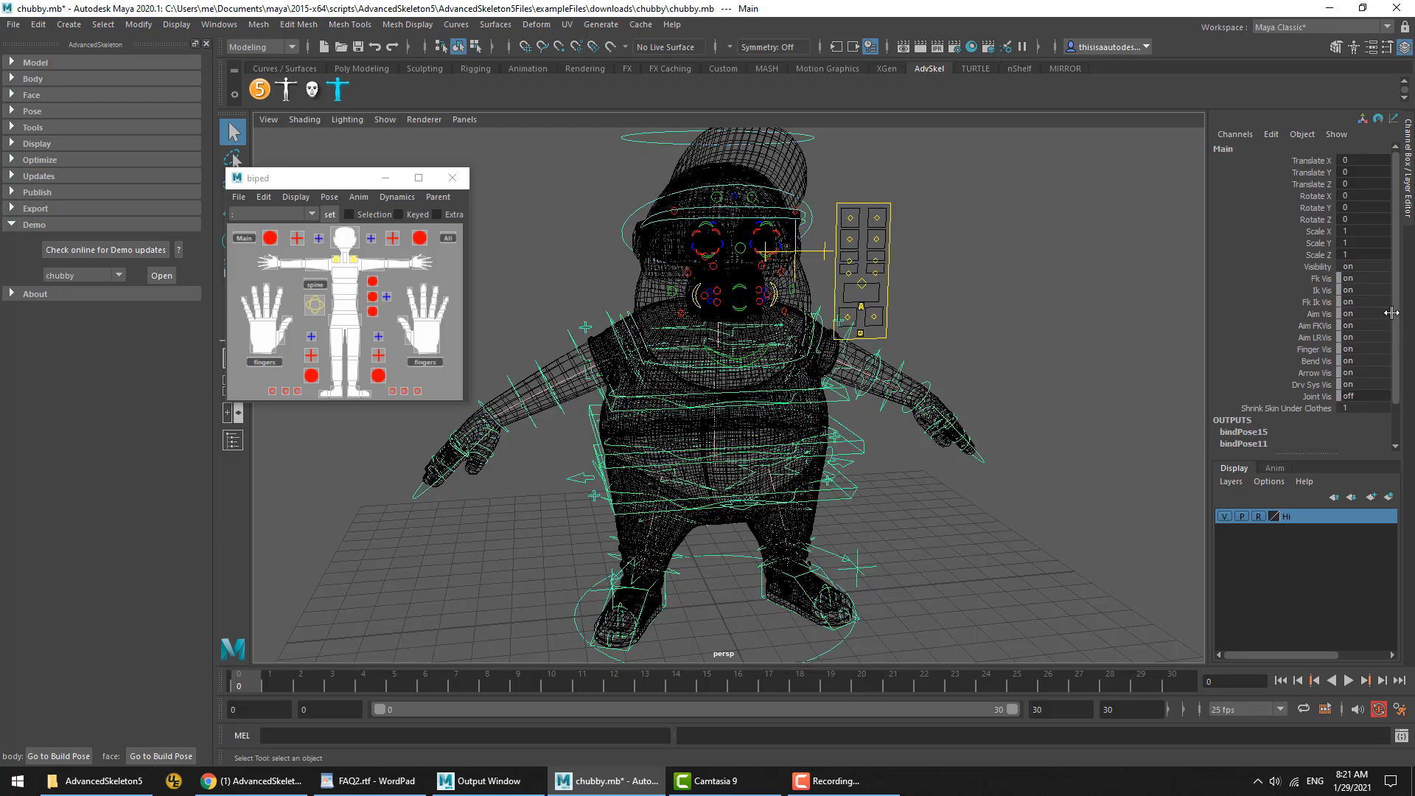
Turn on Joint Vis on the Main control and hide the geometry on the Hi display layer
left_click_drag(1318, 268, 1316, 316)
left_click(1320, 268)
left_click(1318, 281)
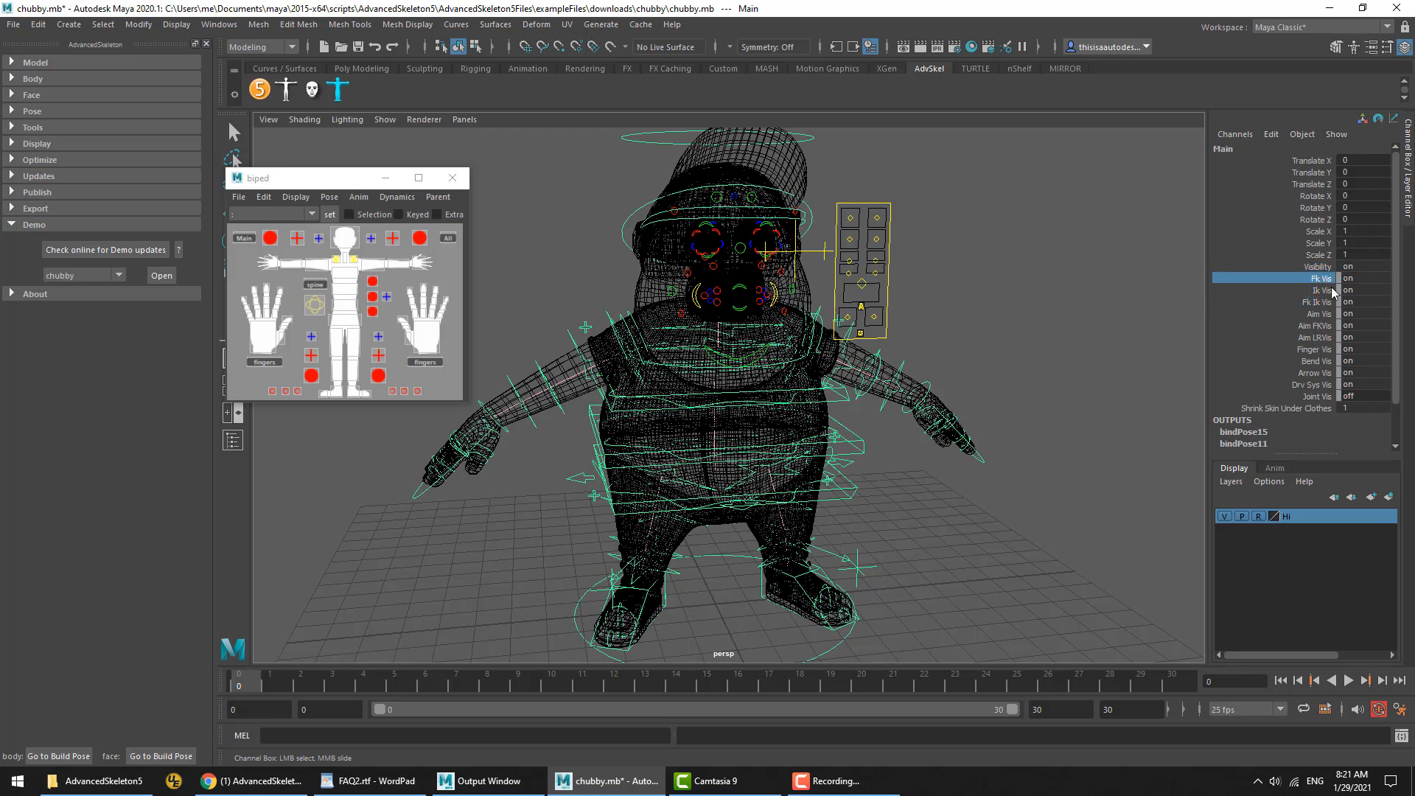
left_click(1316, 315)
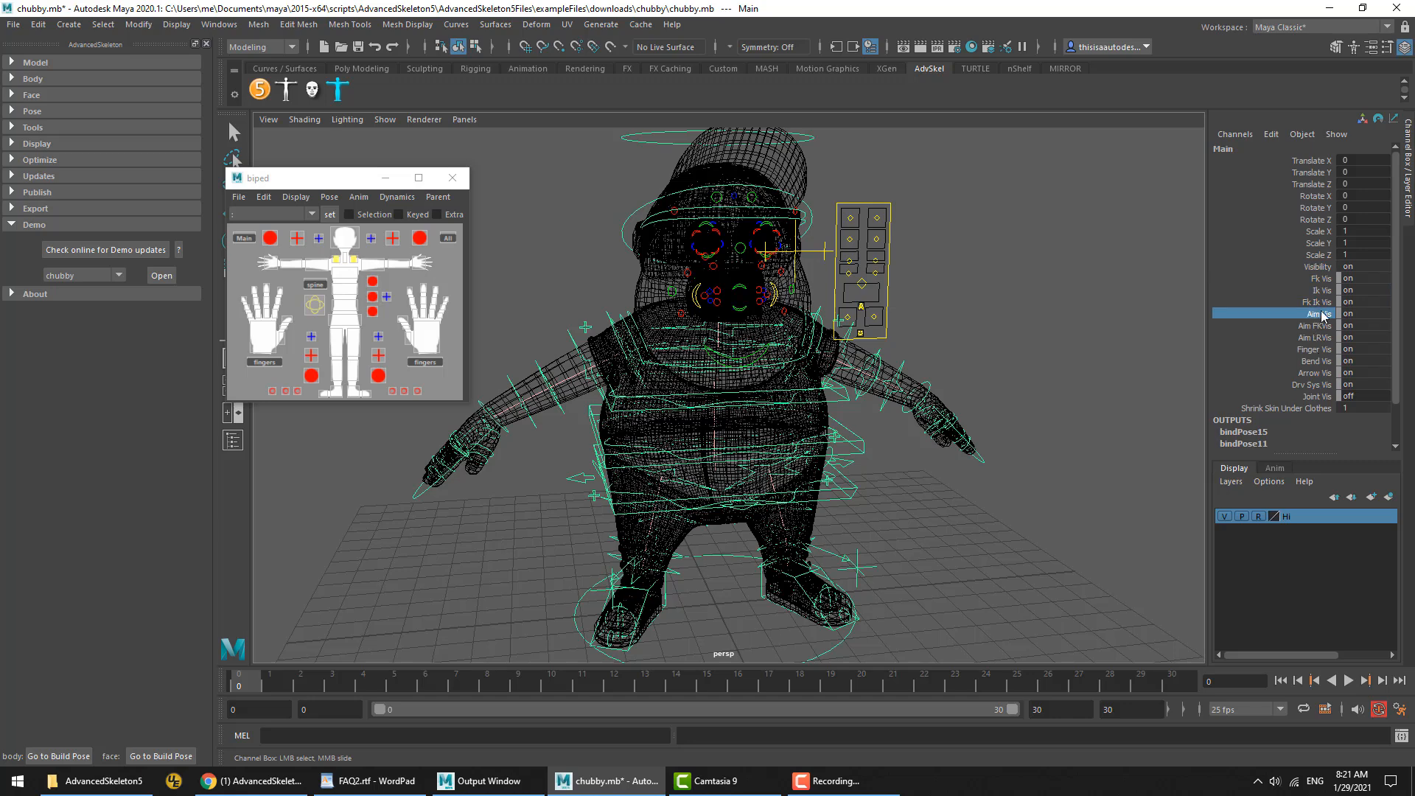
left_click(1322, 339)
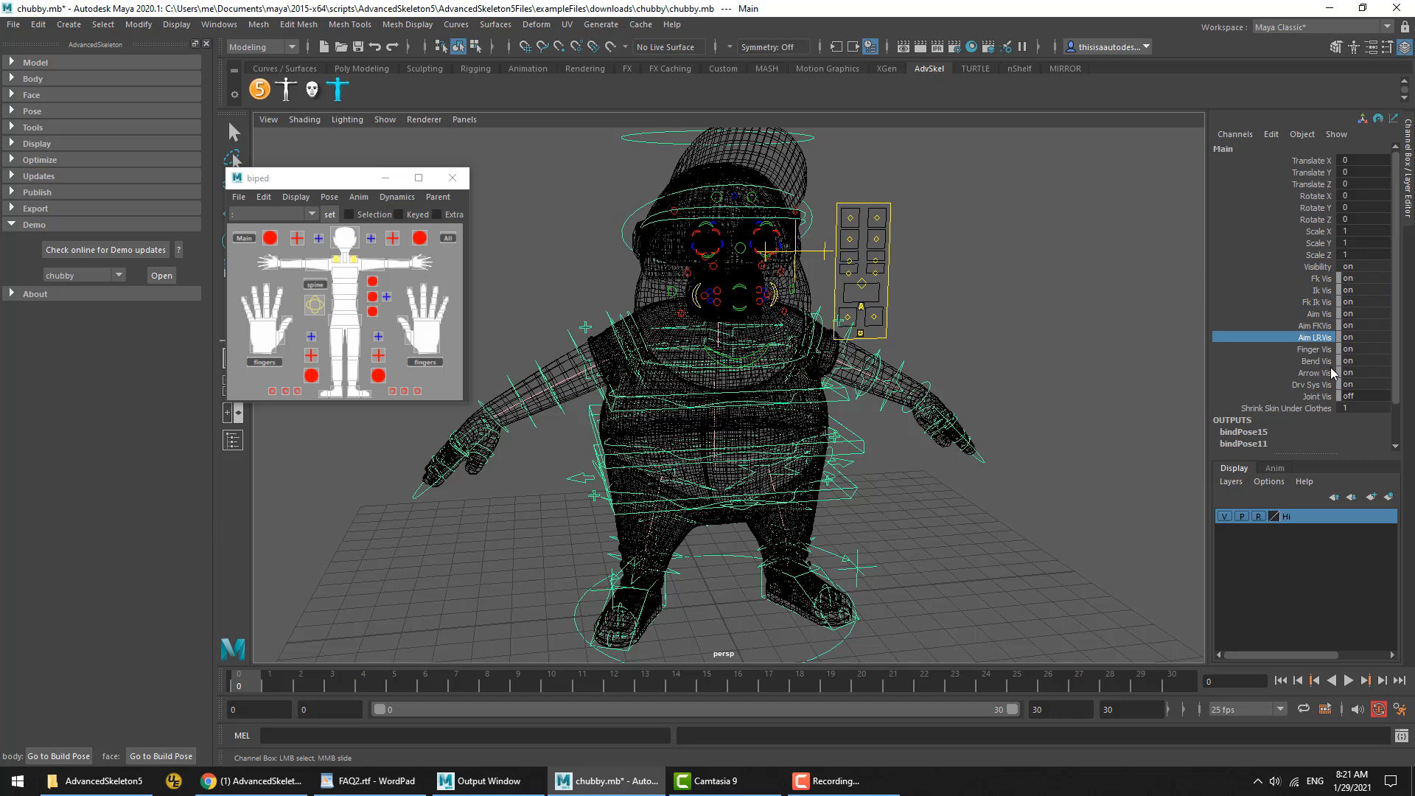
left_click(1332, 398)
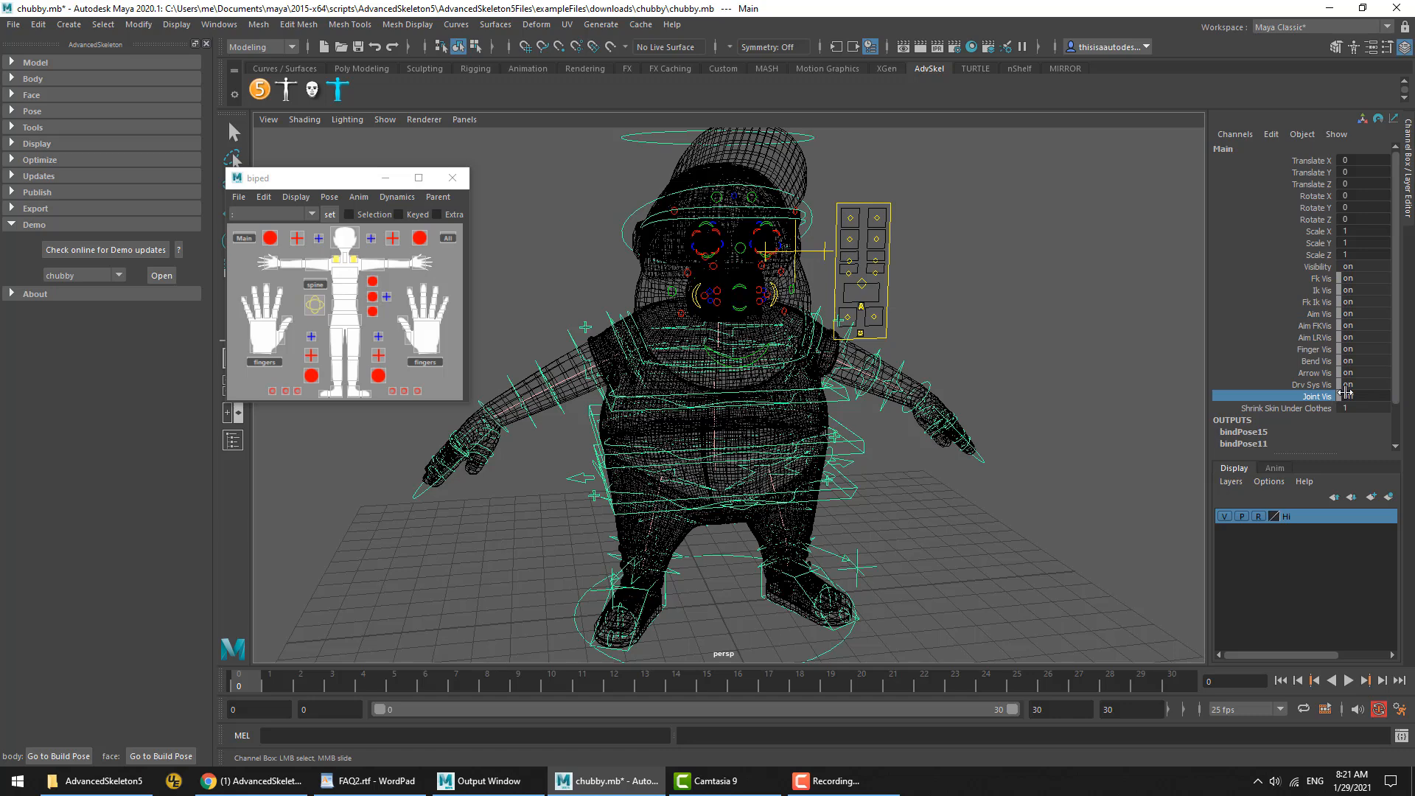
double_click(1370, 396)
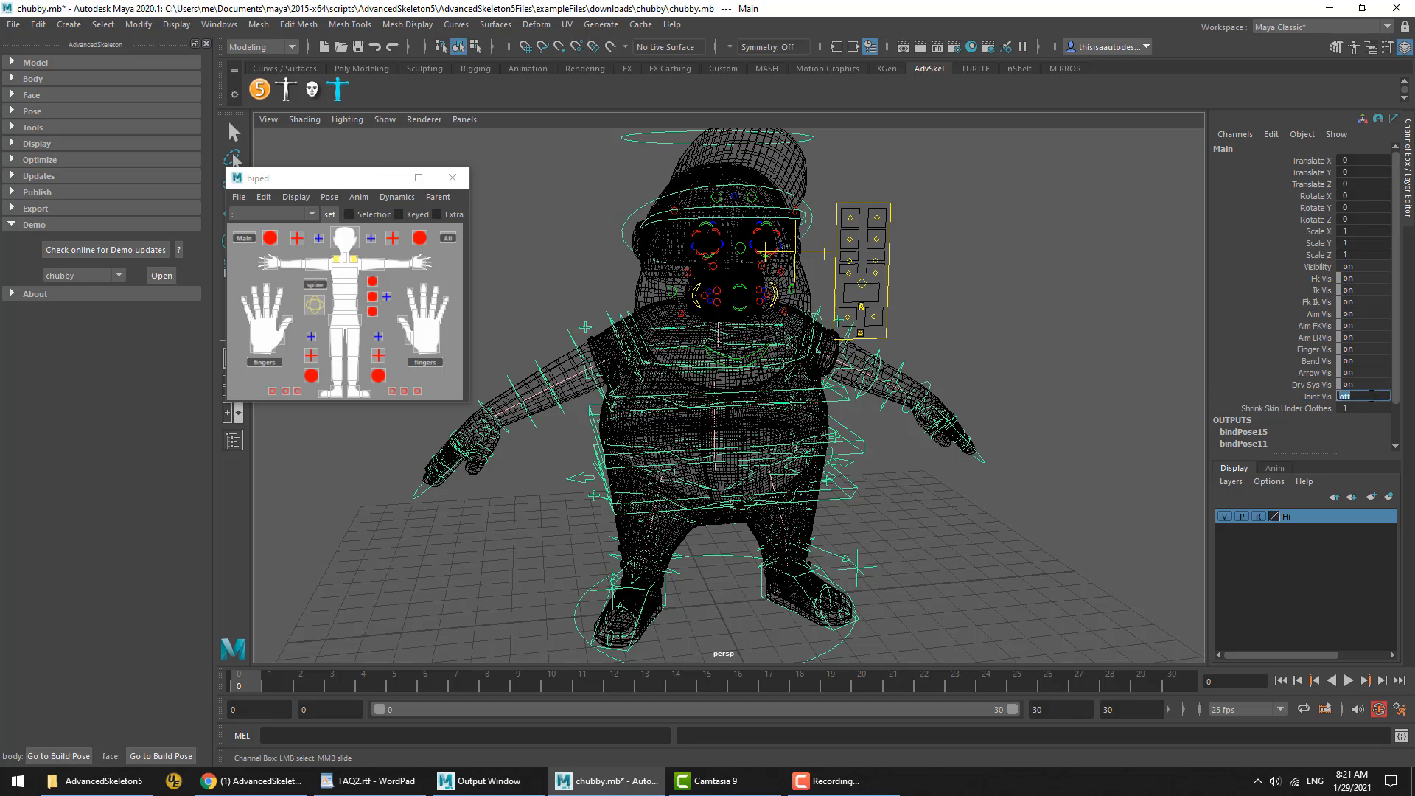
left_click(601, 420)
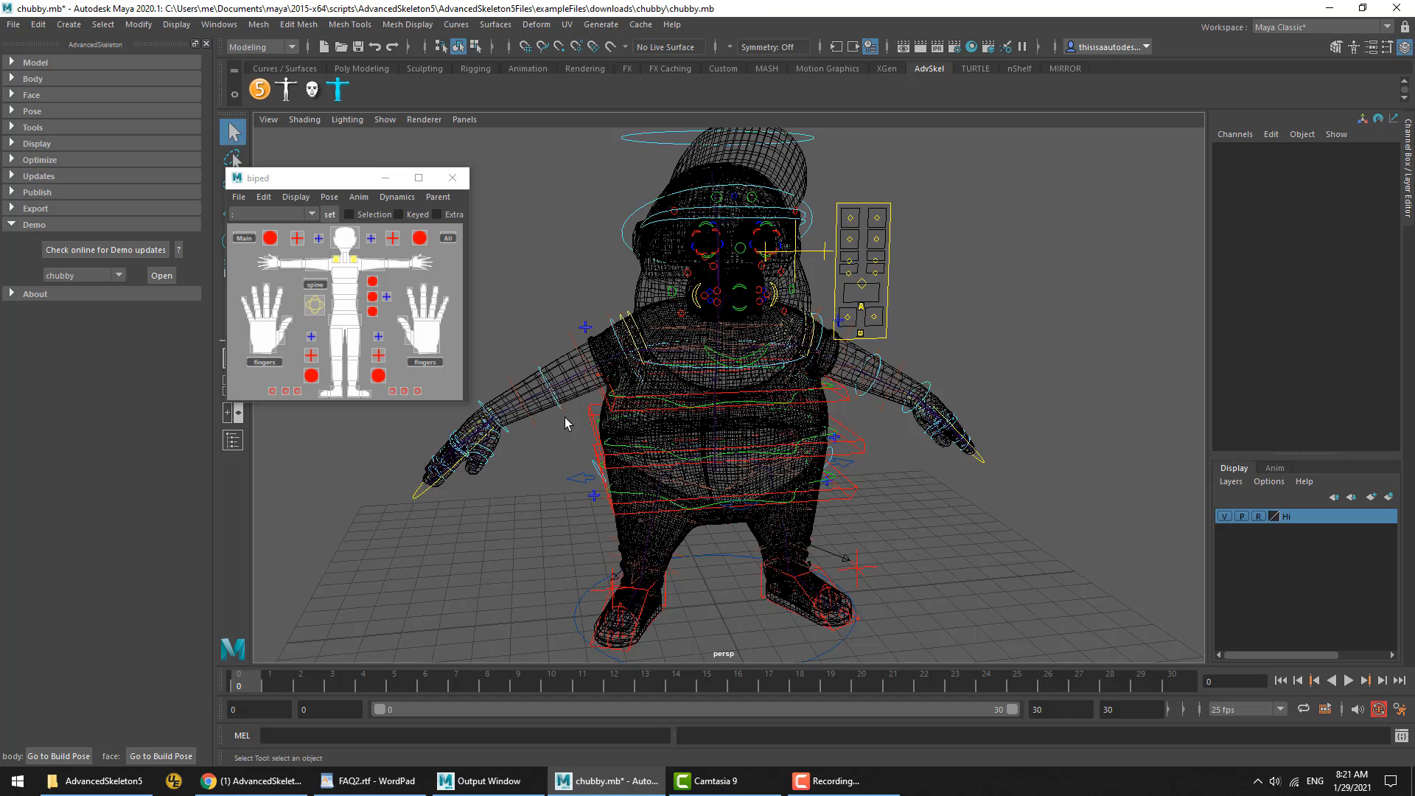
left_click(1223, 515)
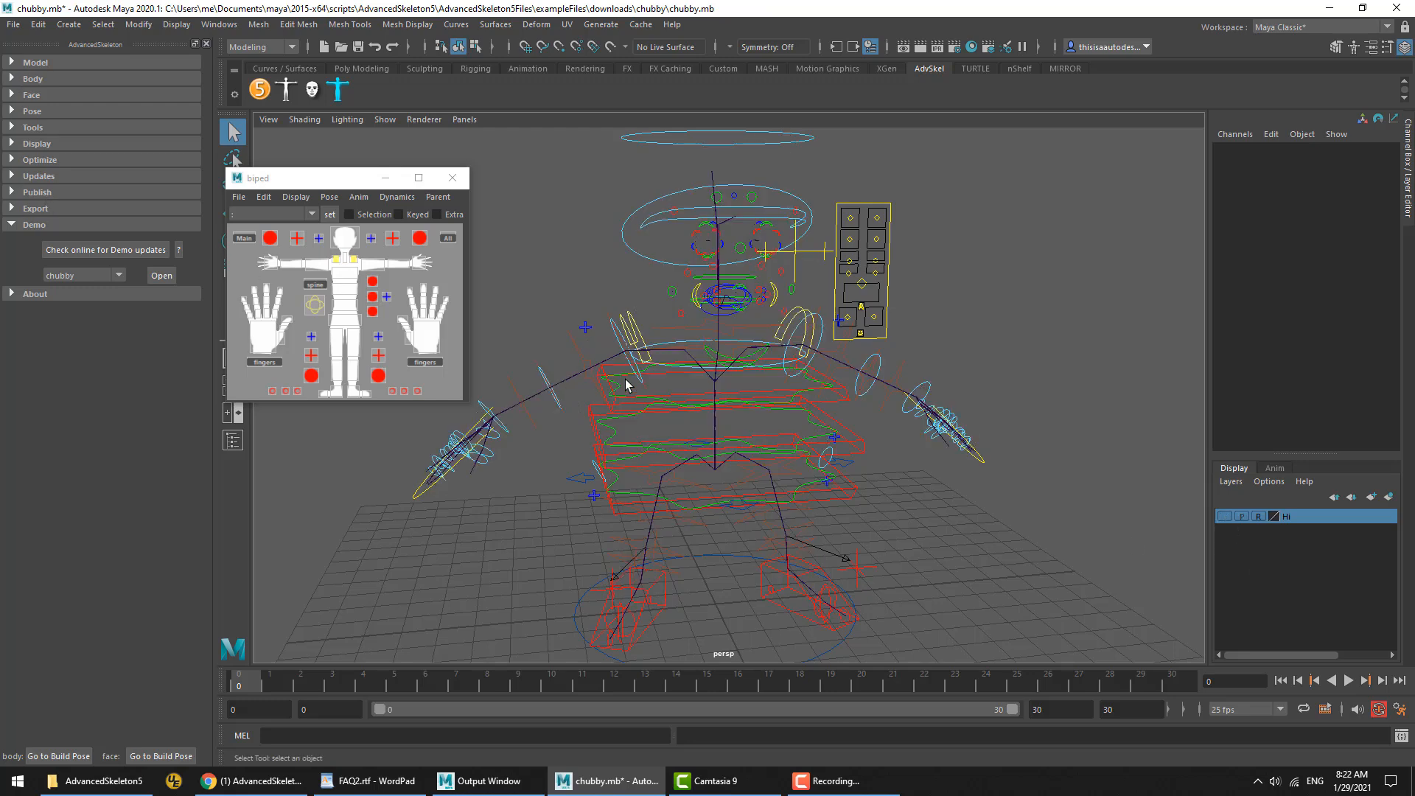
Increase the joint display size in AdvancedSkeleton's Body Edit settings
left_click(43, 78)
left_click(42, 273)
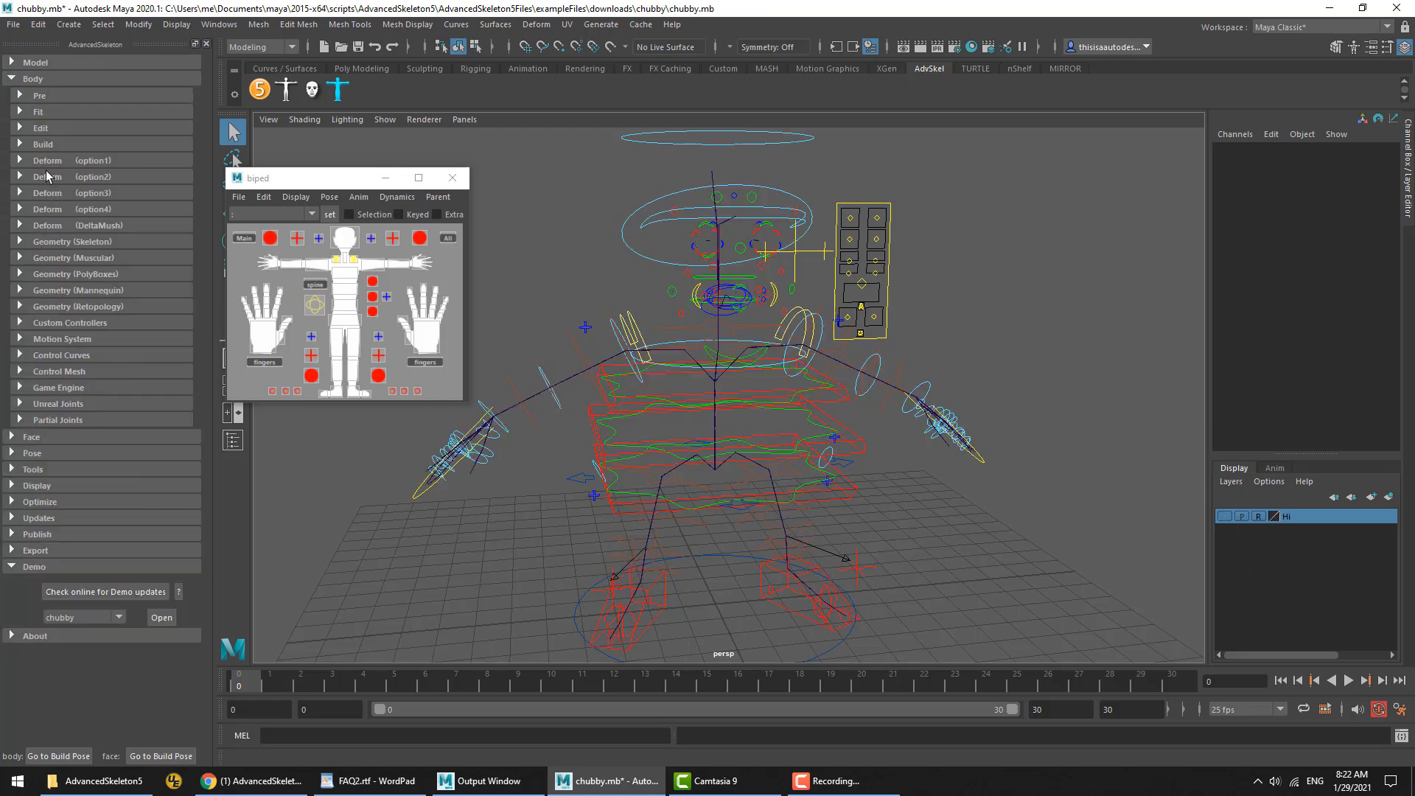
left_click(47, 113)
left_click(32, 111)
left_click(40, 128)
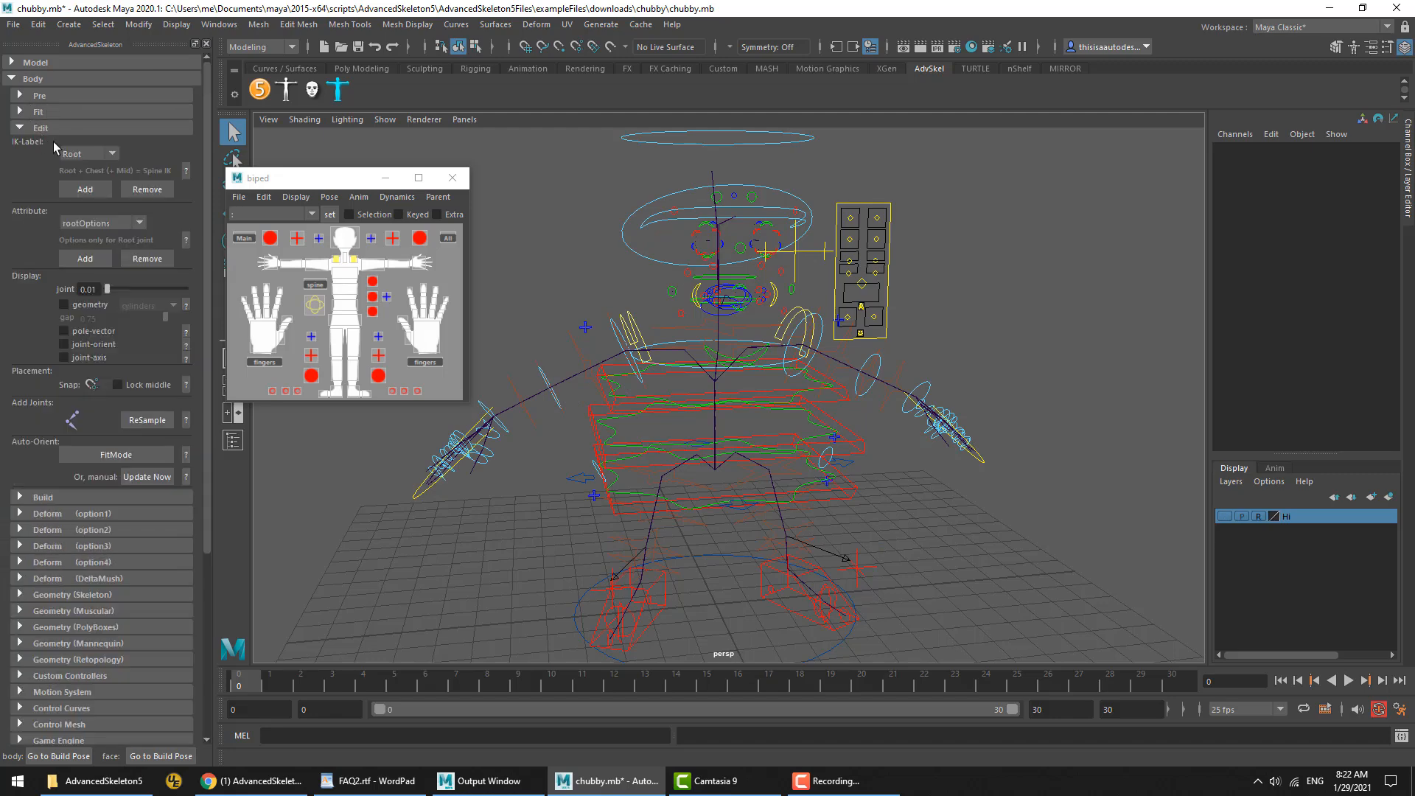
left_click_drag(107, 289, 129, 289)
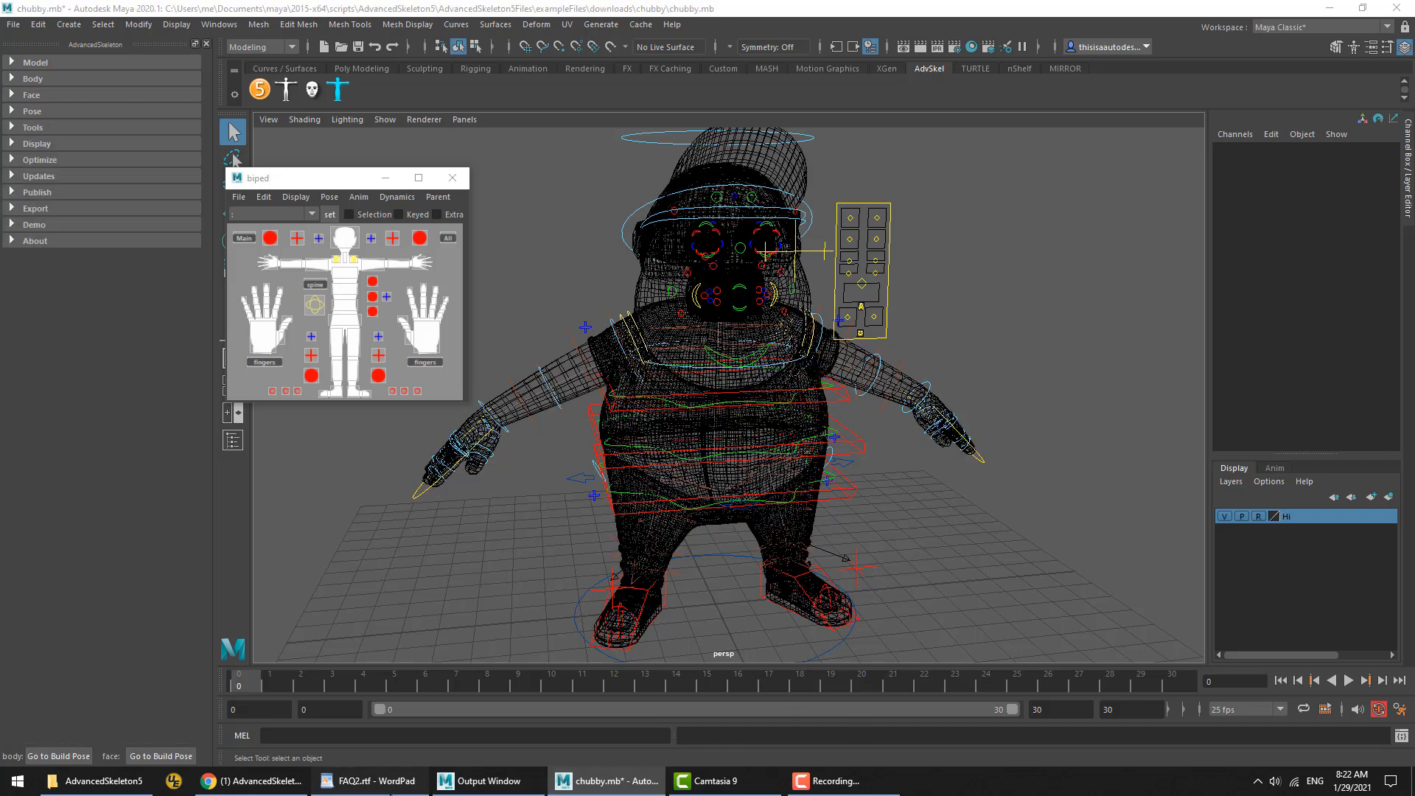
Switch to the FAQ2.rtf document in WordPad and highlight the question "How to rig Non-spherical eyes"
left_click(376, 781)
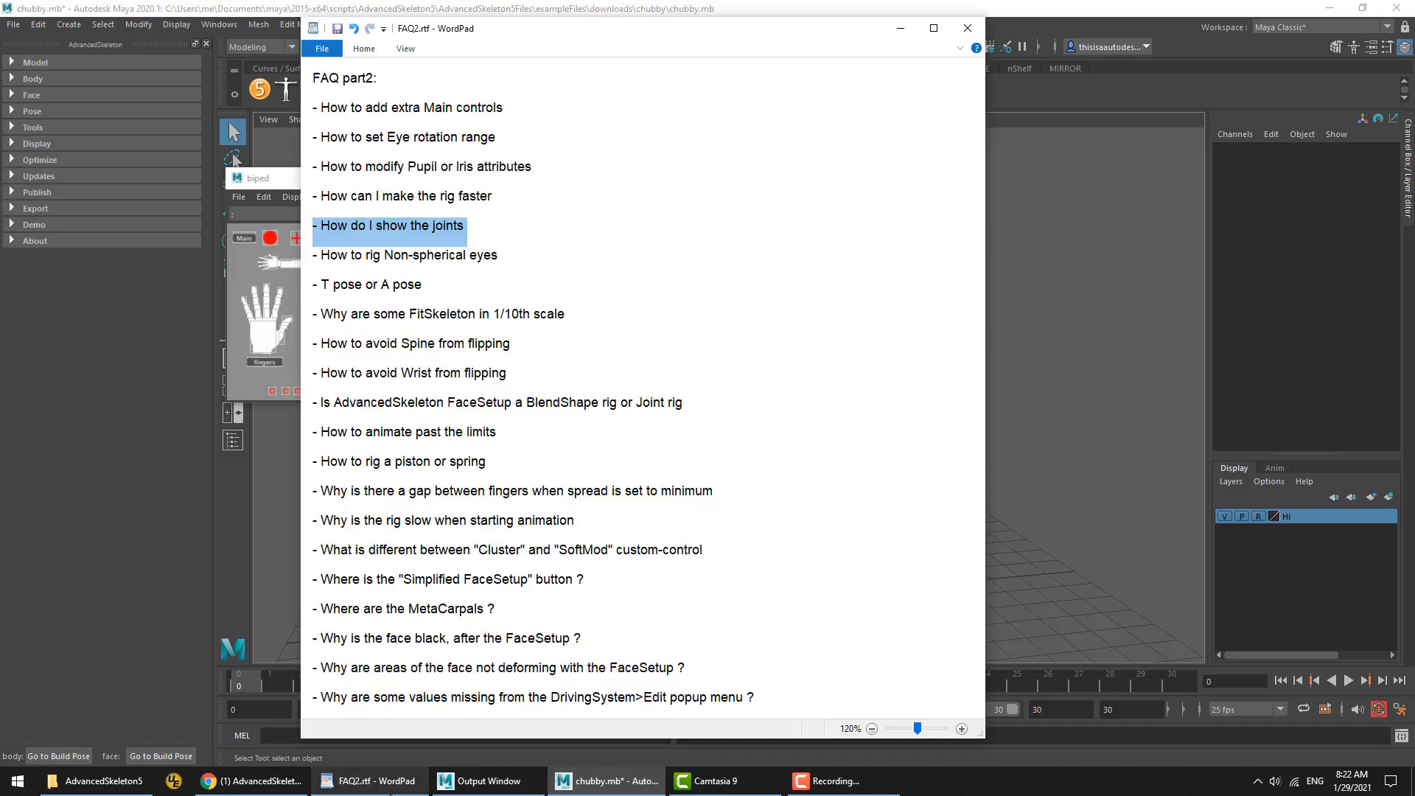
triple_click(393, 259)
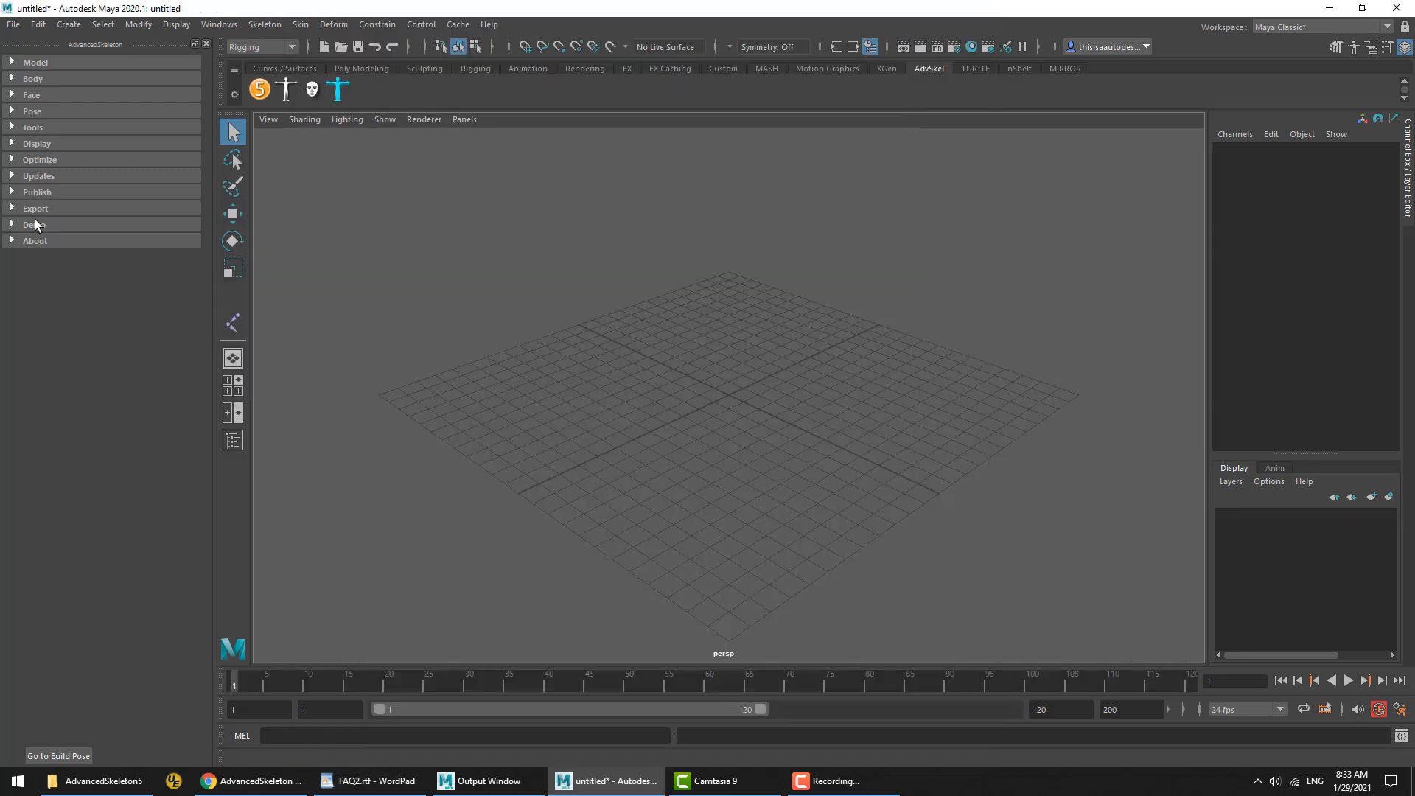
Open the tuna demo character from AdvancedSkeleton without saving the untitled scene
left_click(34, 224)
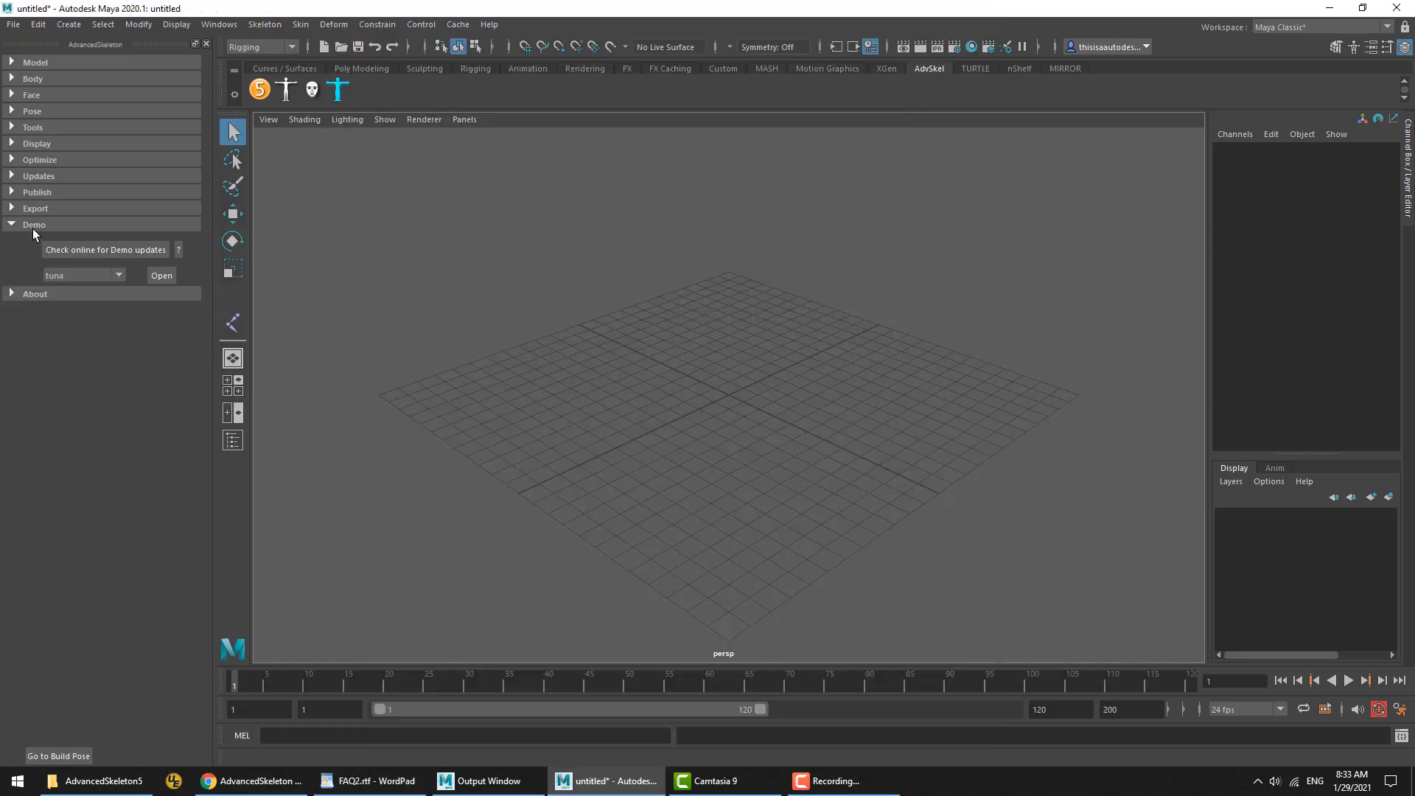
left_click(89, 277)
left_click(74, 306)
left_click(74, 280)
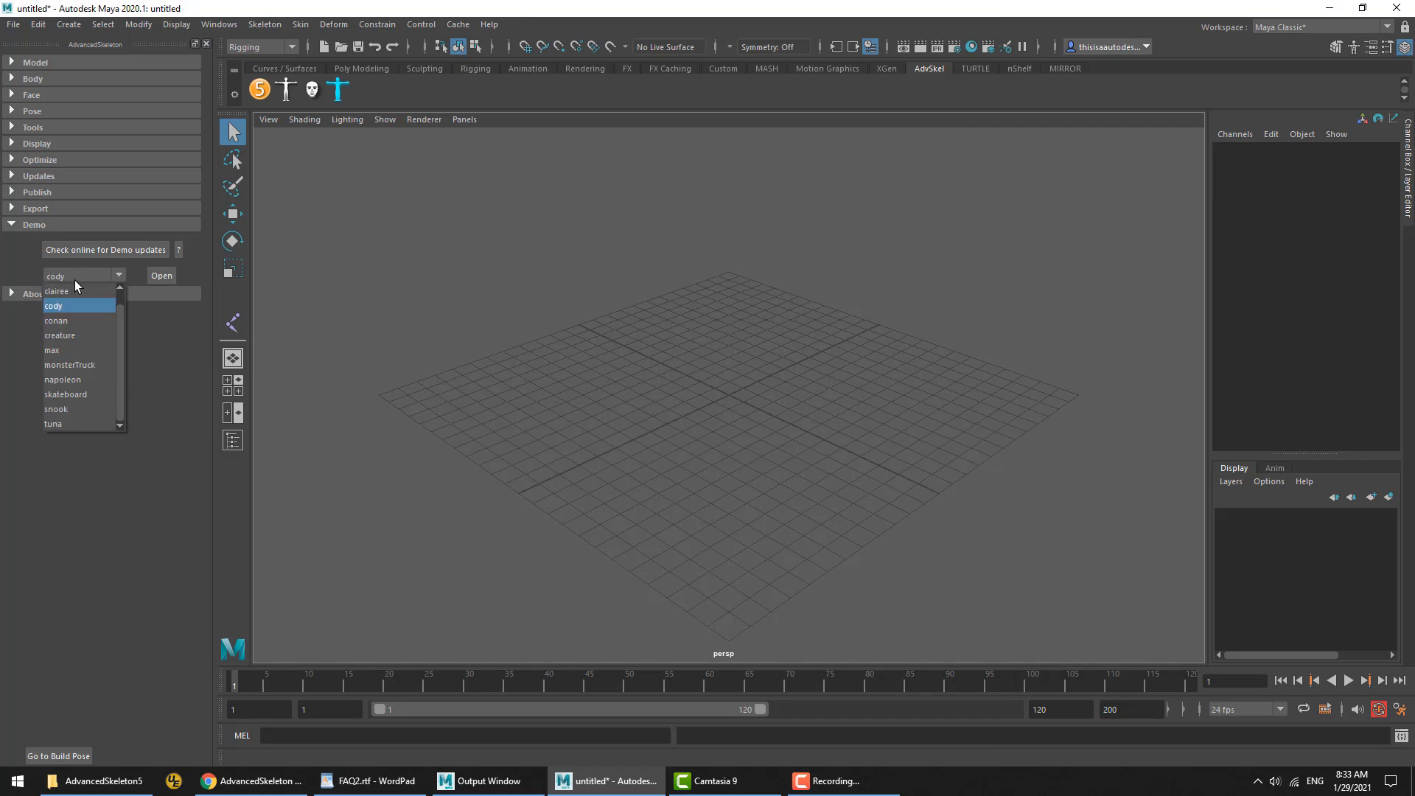
left_click(78, 423)
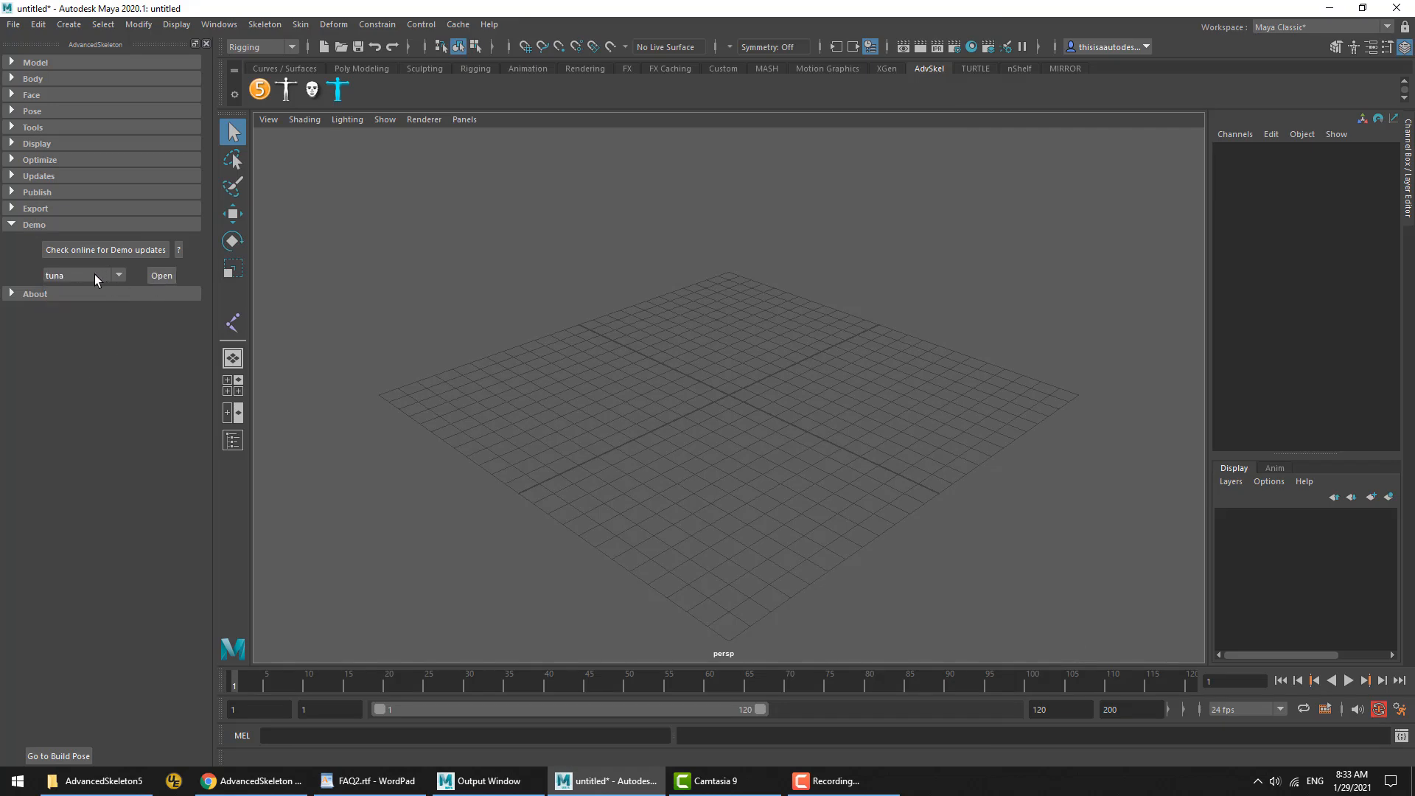
left_click(153, 274)
left_click(690, 392)
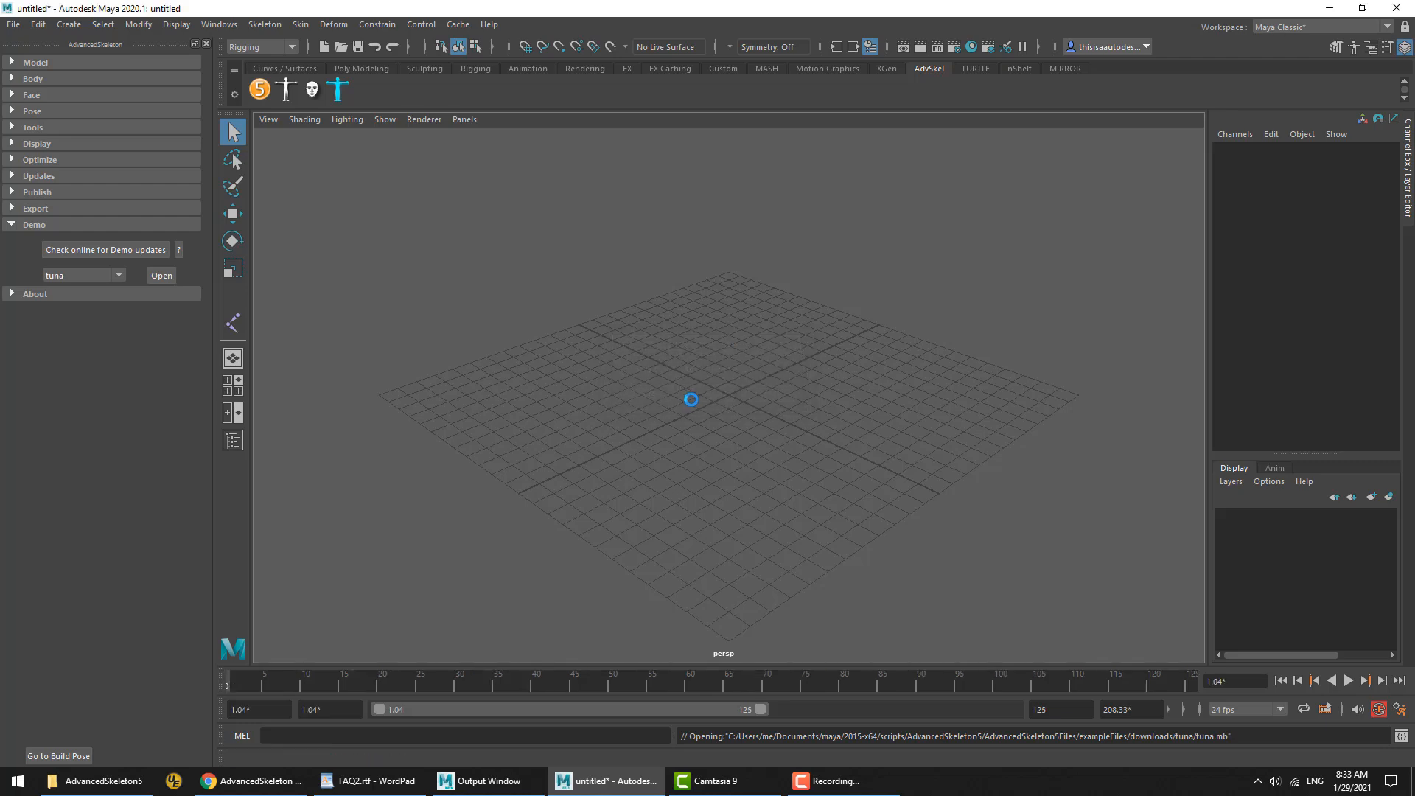
Toggle tuna's face to its fit setup and delete the advanced face rig with Keep All enabled
left_click_drag(700, 328, 770, 327, "alt")
middle_click_drag(771, 328, 775, 531, "alt")
right_click_drag(775, 531, 1054, 588, "alt")
right_click_drag(825, 490, 1047, 544, "alt")
middle_click_drag(926, 488, 902, 400, "alt")
right_click_drag(901, 400, 919, 423, "alt")
left_click(31, 228)
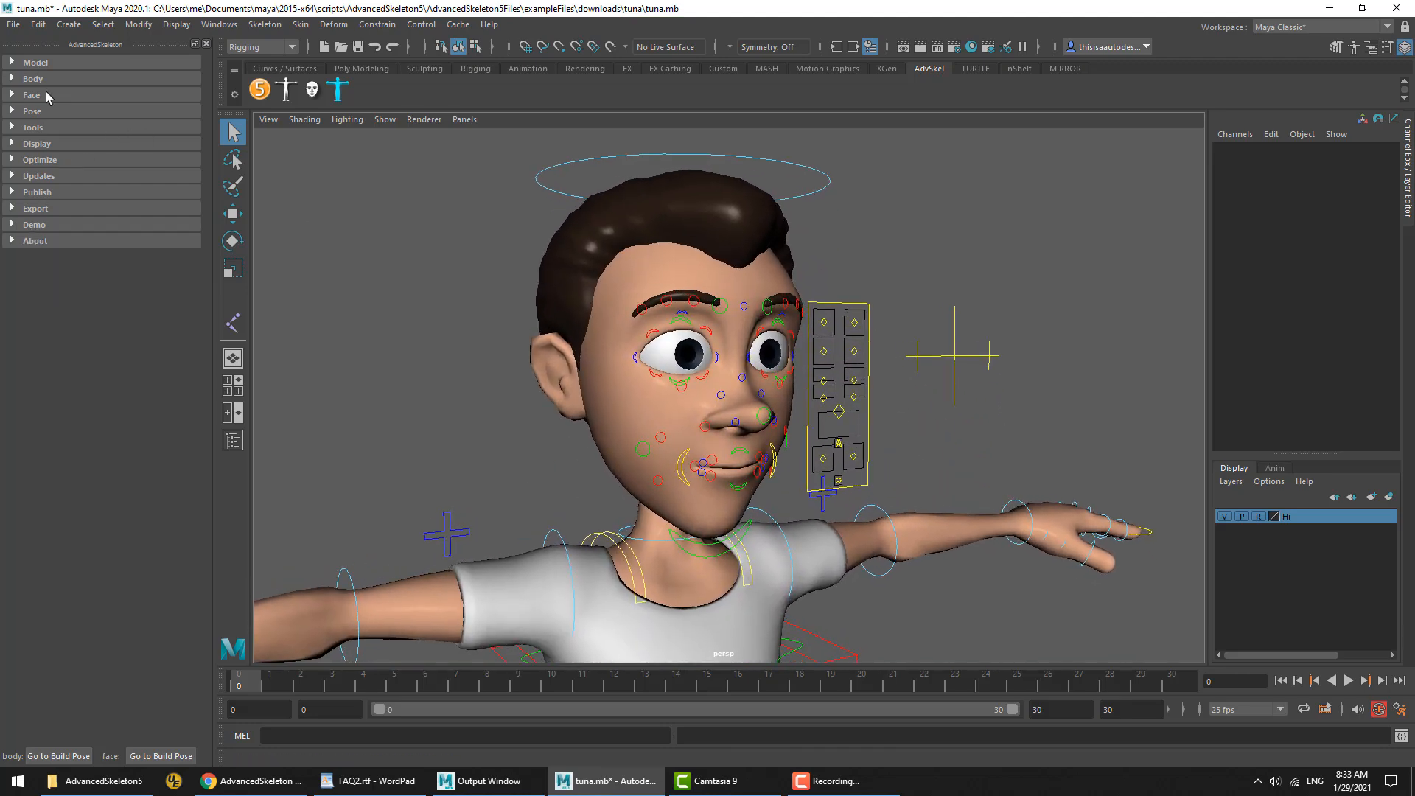
left_click(37, 95)
left_click(43, 145)
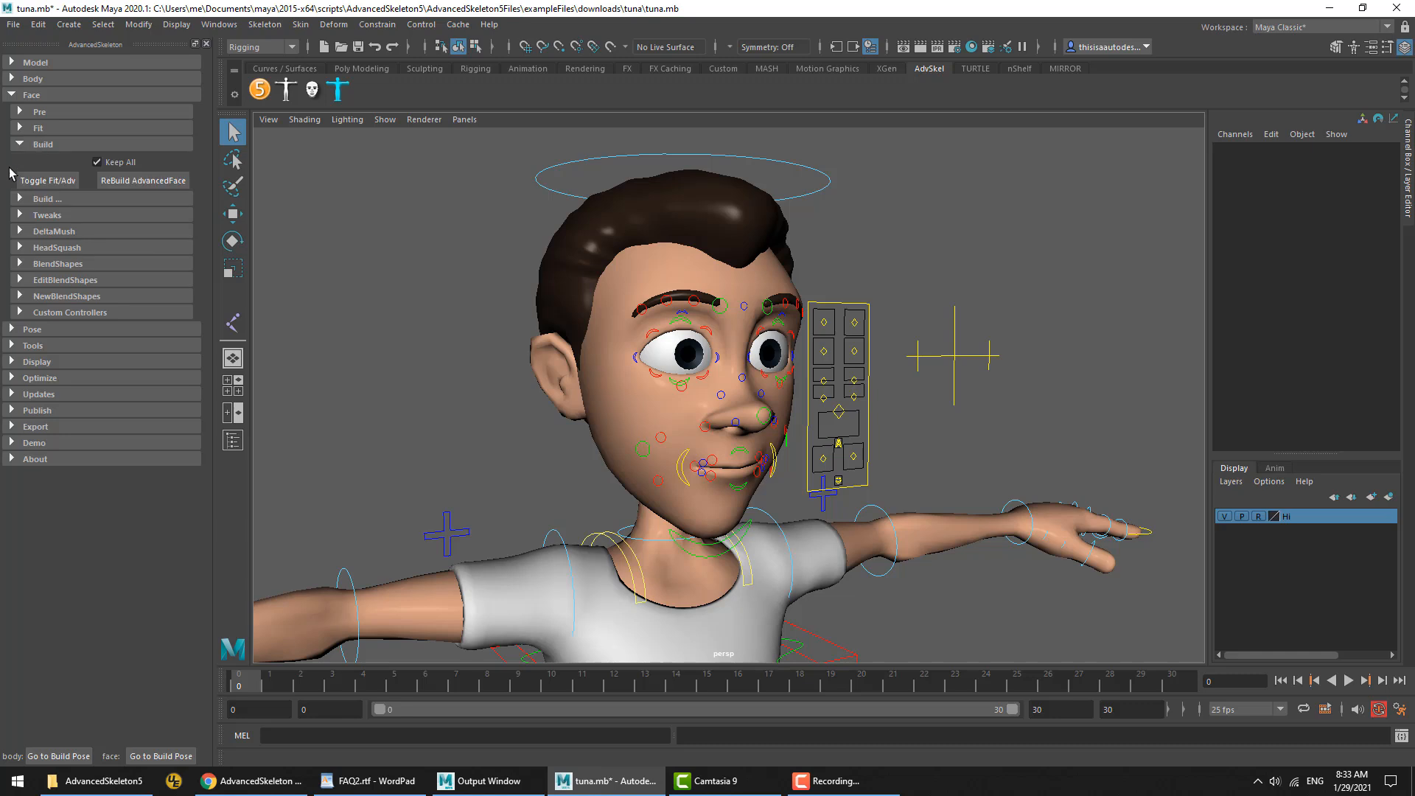
left_click(56, 181)
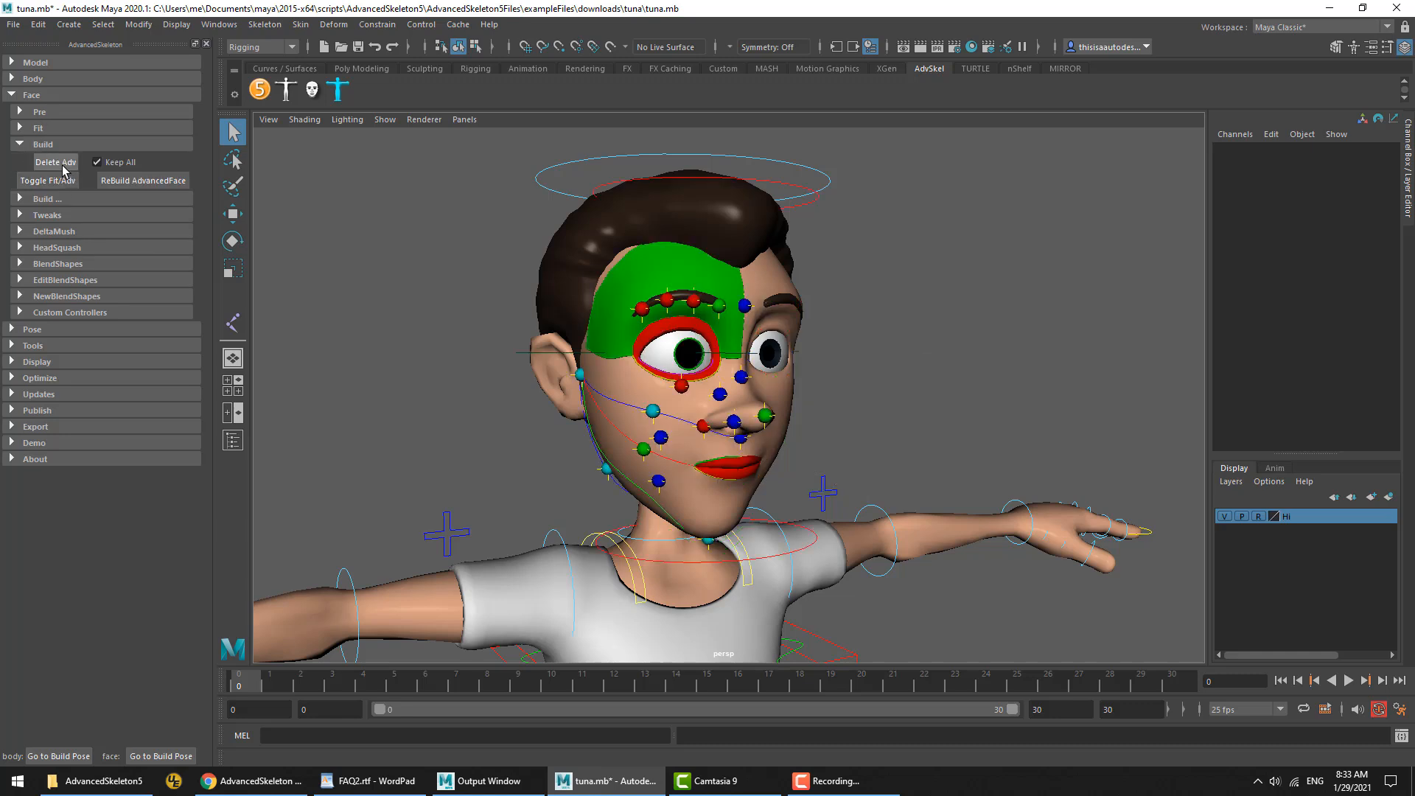
left_click(61, 164)
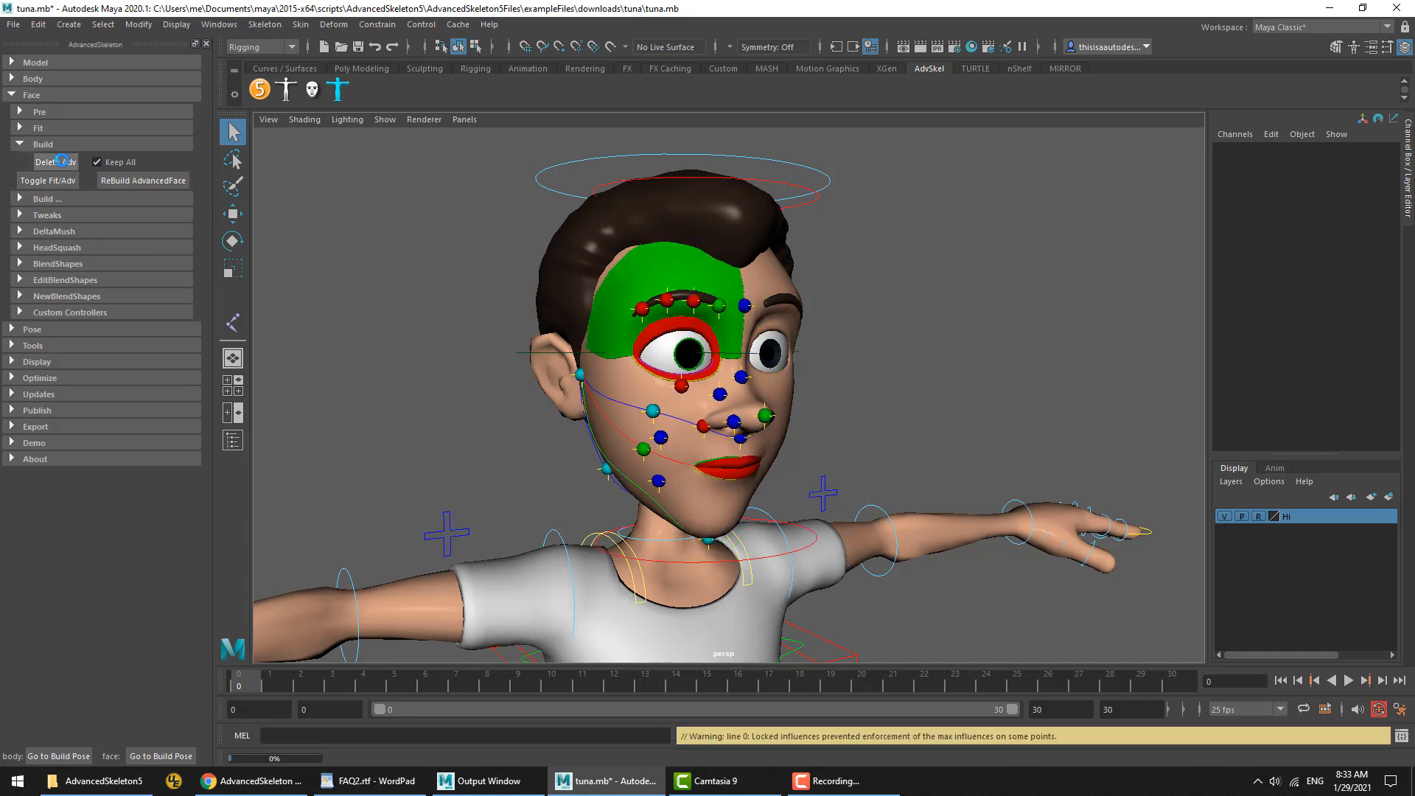
Hide the FaceGroup fitting objects so only tuna's face geometry shows
left_click_drag(662, 306, 748, 426, "alt")
scroll(781, 453, "up", 5)
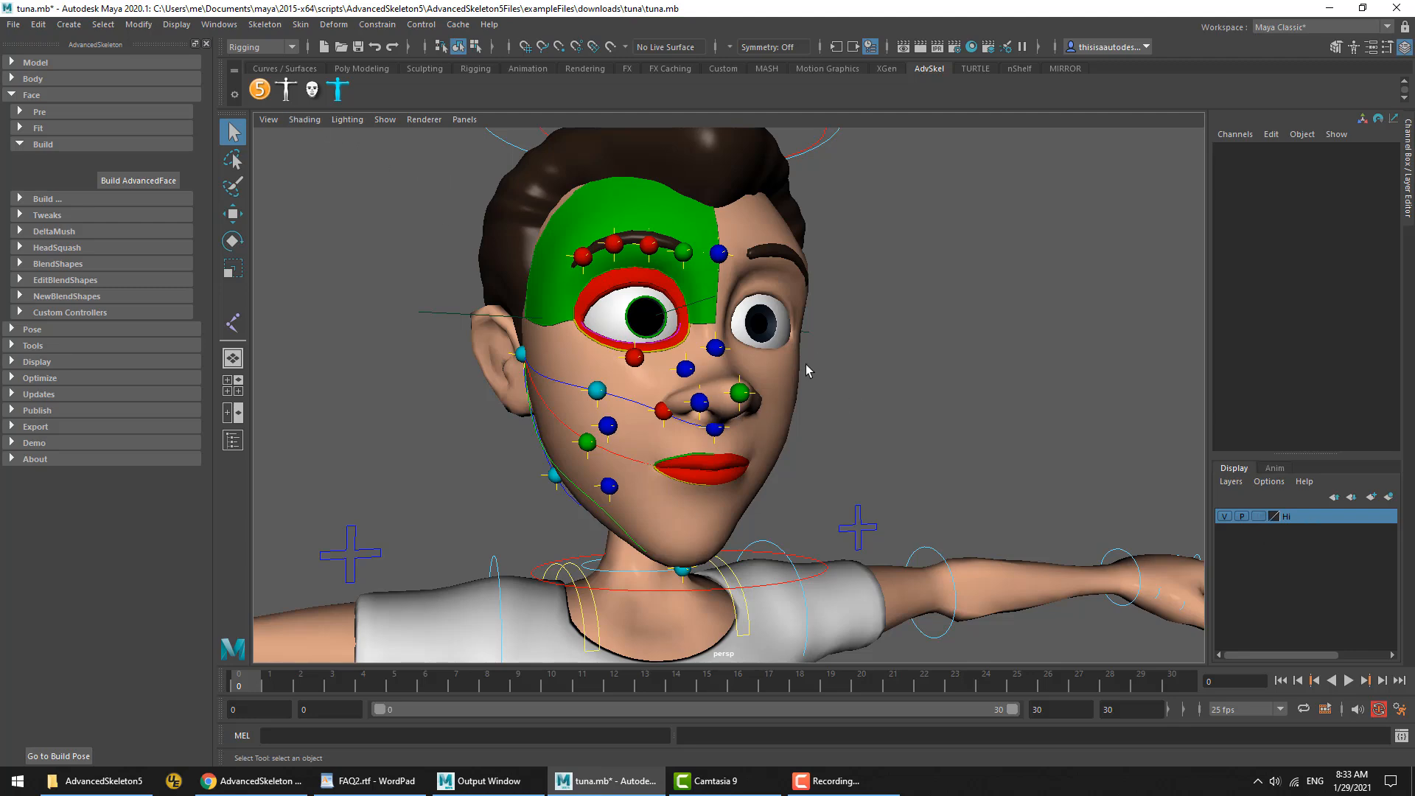
left_click(787, 374)
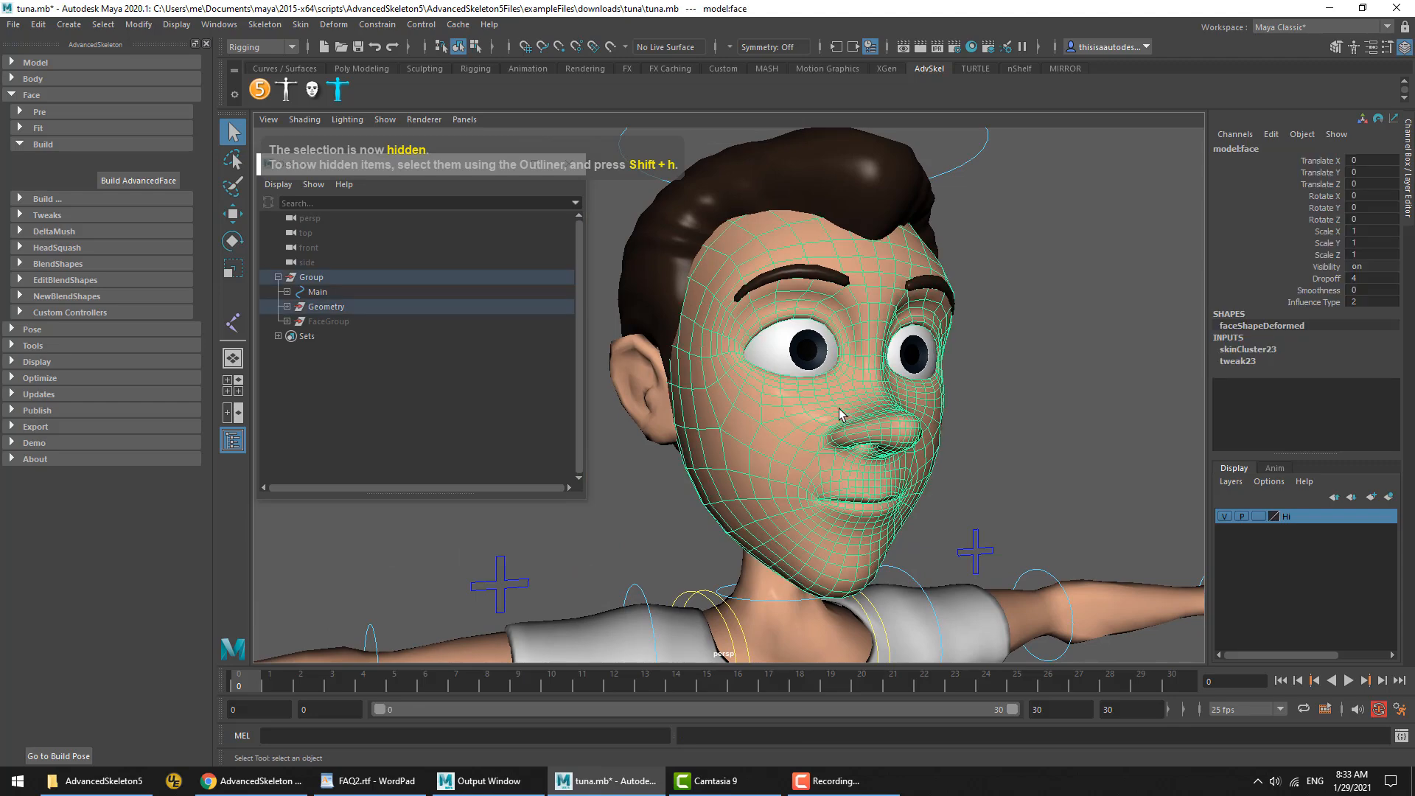
scroll(979, 427, "down", 5)
scroll(917, 342, "up", 3)
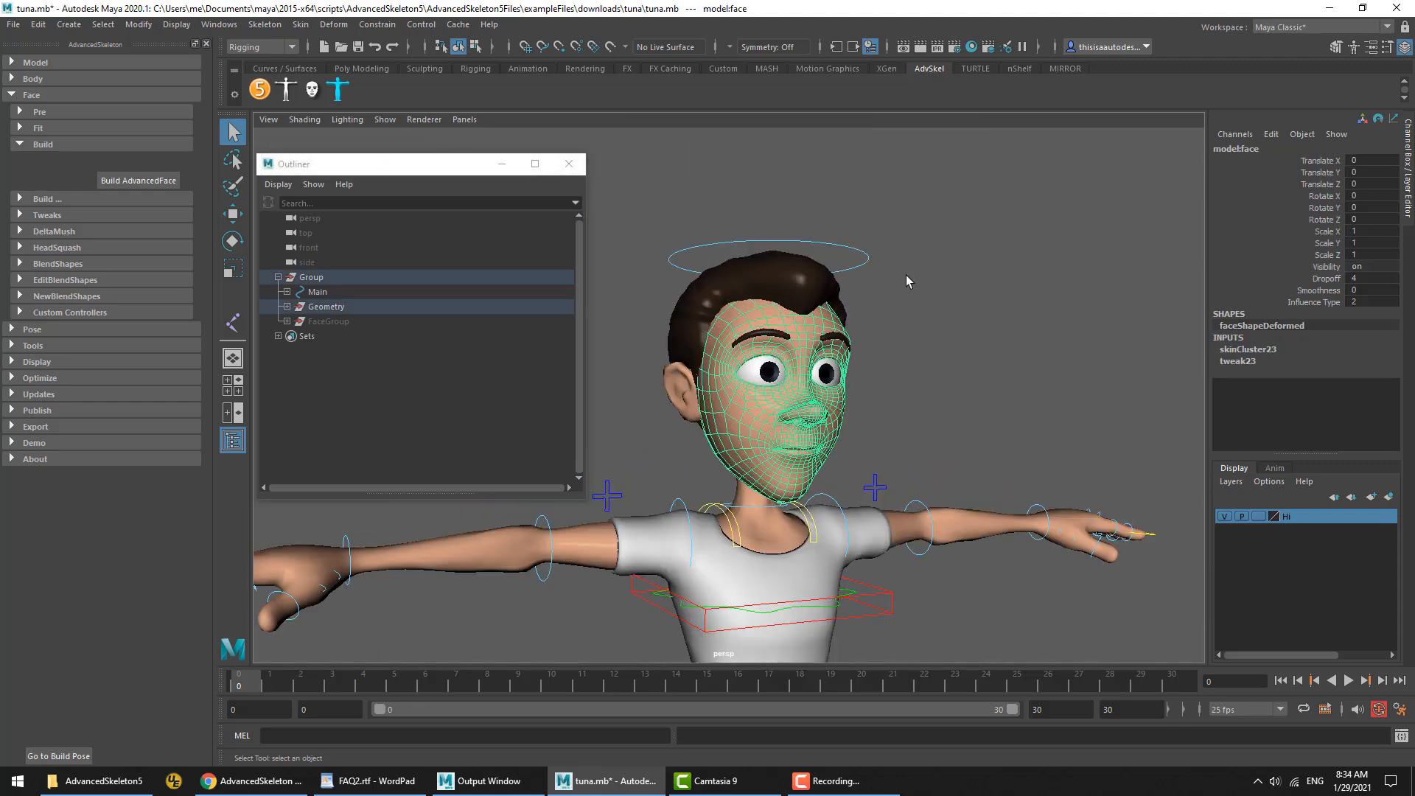
Select all vertices of the Geometry group, scale them down along Z to squash the character front to back, and return to object selection
left_click(324, 306)
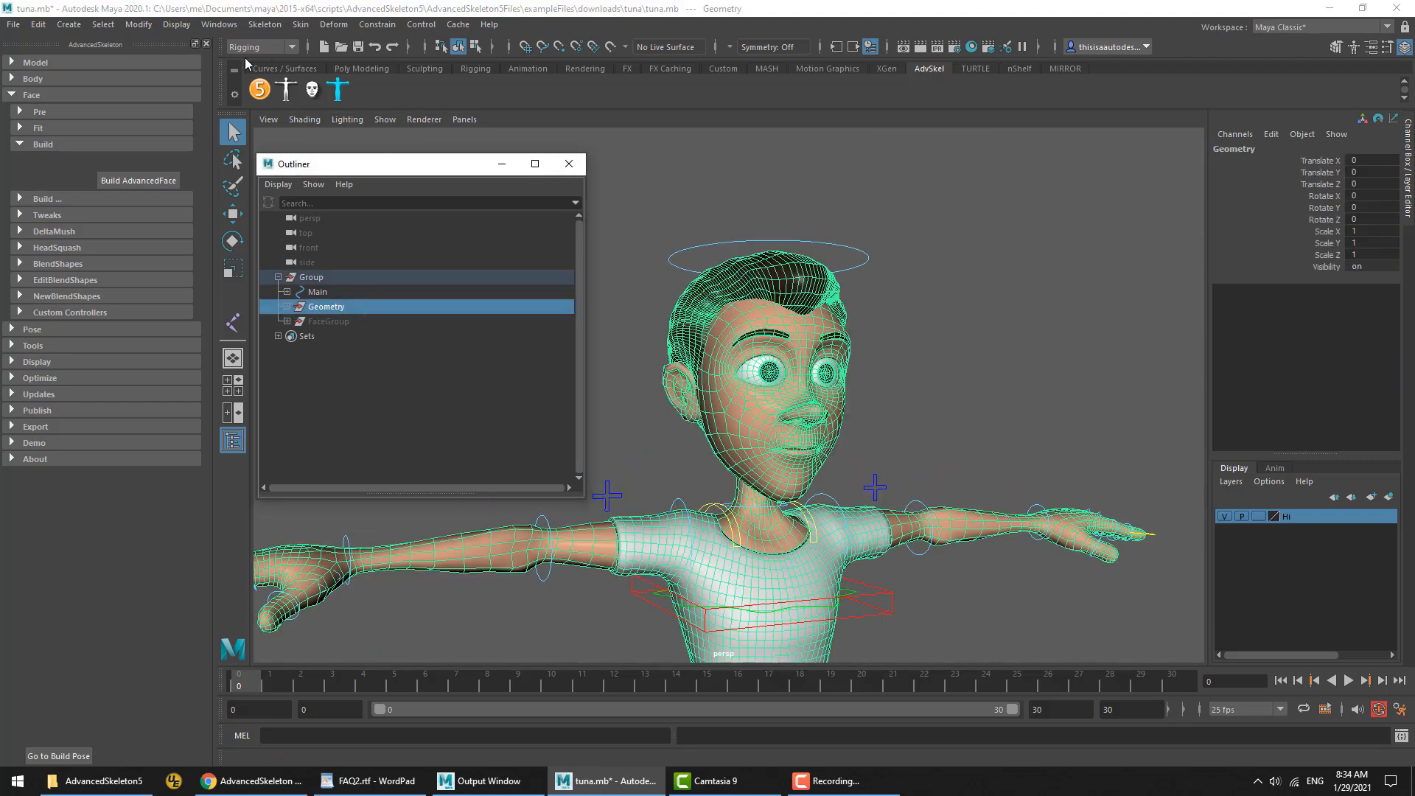
left_click(475, 47)
scroll(846, 398, "down", 5)
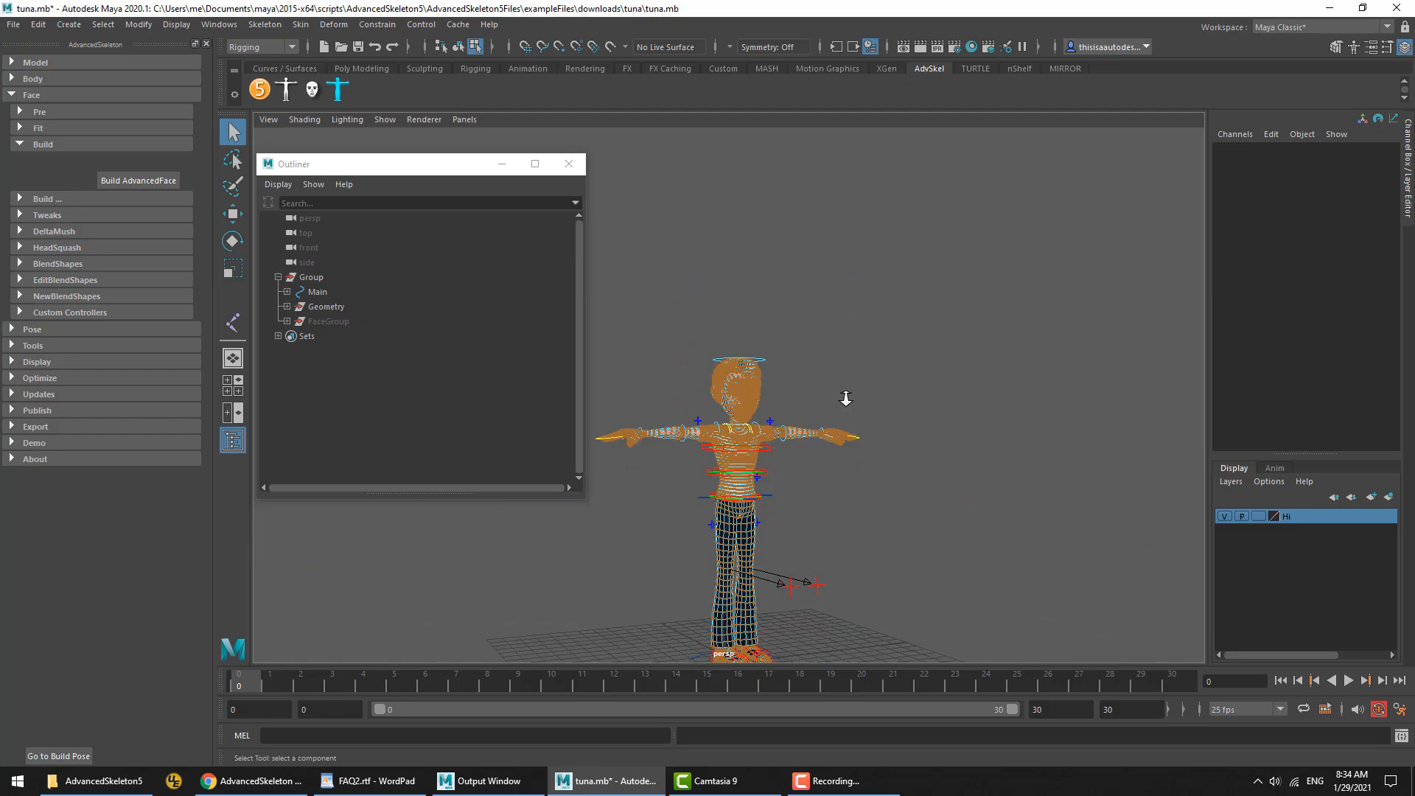
left_click_drag(1036, 228, 531, 739)
scroll(771, 420, "up", 8)
left_click_drag(775, 410, 792, 442, "alt")
scroll(792, 442, "down", 3)
scroll(792, 442, "up", 2)
key("space")
key("r")
left_click(568, 164)
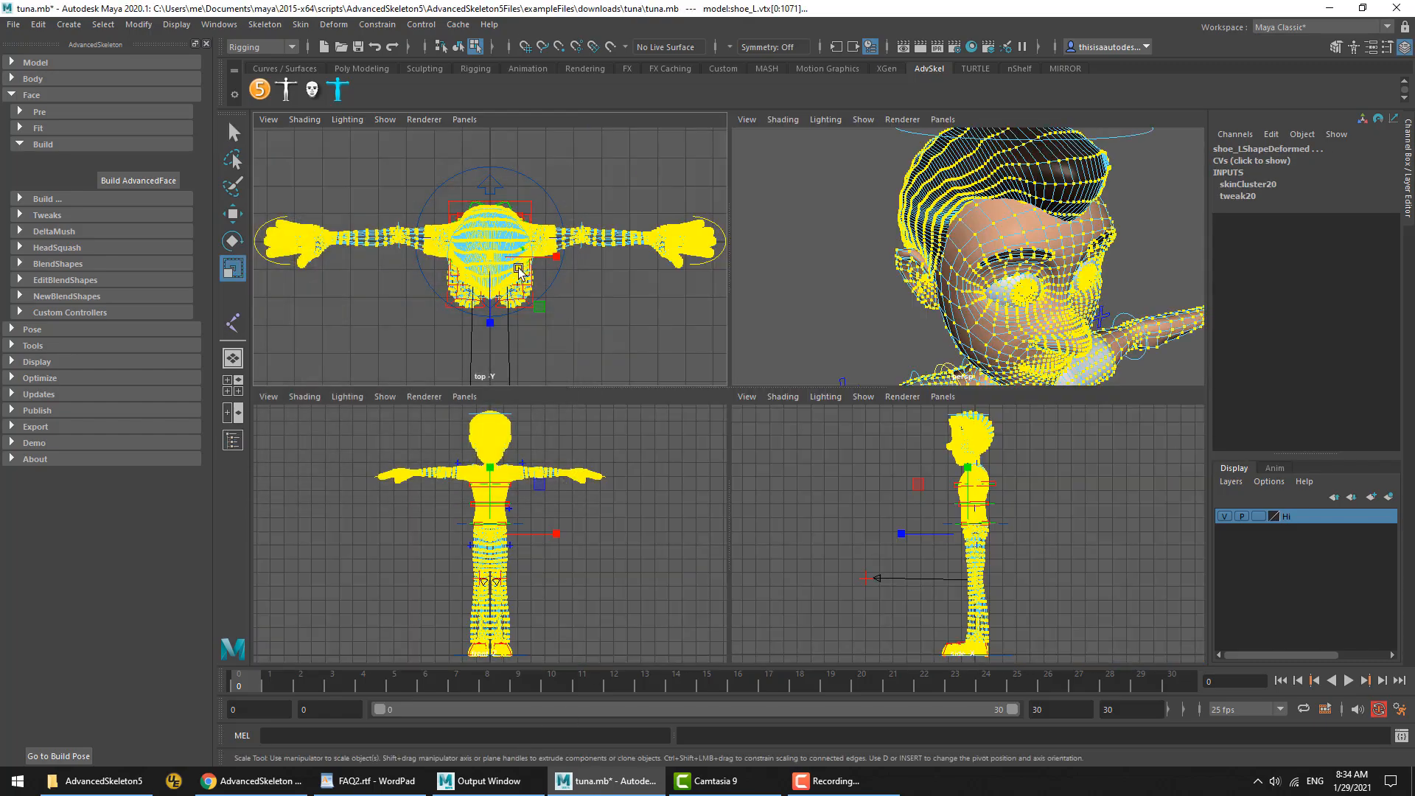
left_click_drag(493, 322, 490, 280)
key("space")
left_click(1026, 247)
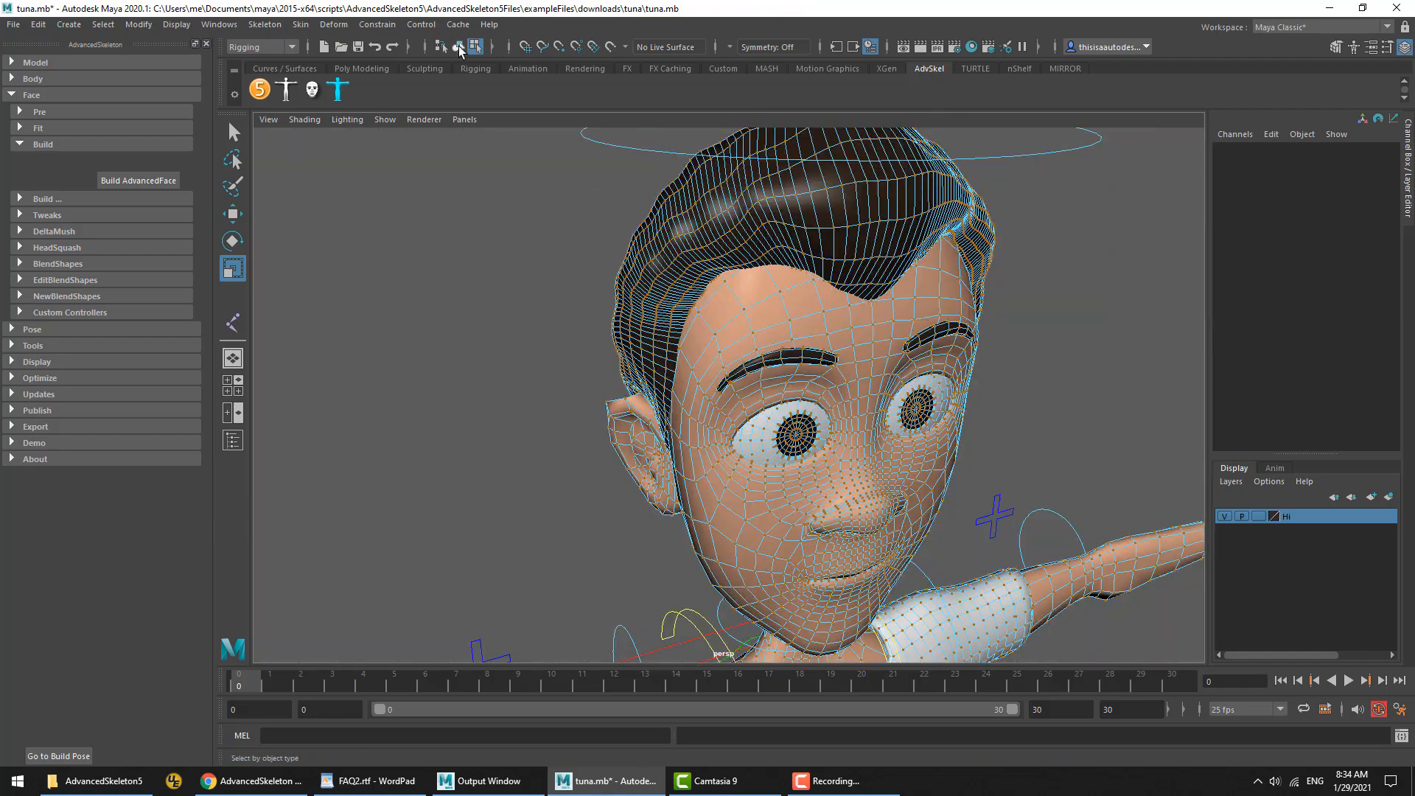
left_click(458, 47)
Select the right eyeball and examine its non-spherical shape in wireframe from several angles, finishing in shaded display
left_click(828, 483)
key("f")
left_click(956, 453)
left_click_drag(803, 442, 773, 464, "alt")
right_click_drag(773, 464, 906, 478, "alt")
left_click_drag(906, 478, 780, 418, "alt")
left_click(706, 407)
key("4")
left_click_drag(1008, 391, 846, 400, "alt")
right_click_drag(847, 400, 1022, 432, "alt")
left_click_drag(1023, 432, 1018, 427, "alt")
left_click_drag(1019, 424, 885, 411, "alt")
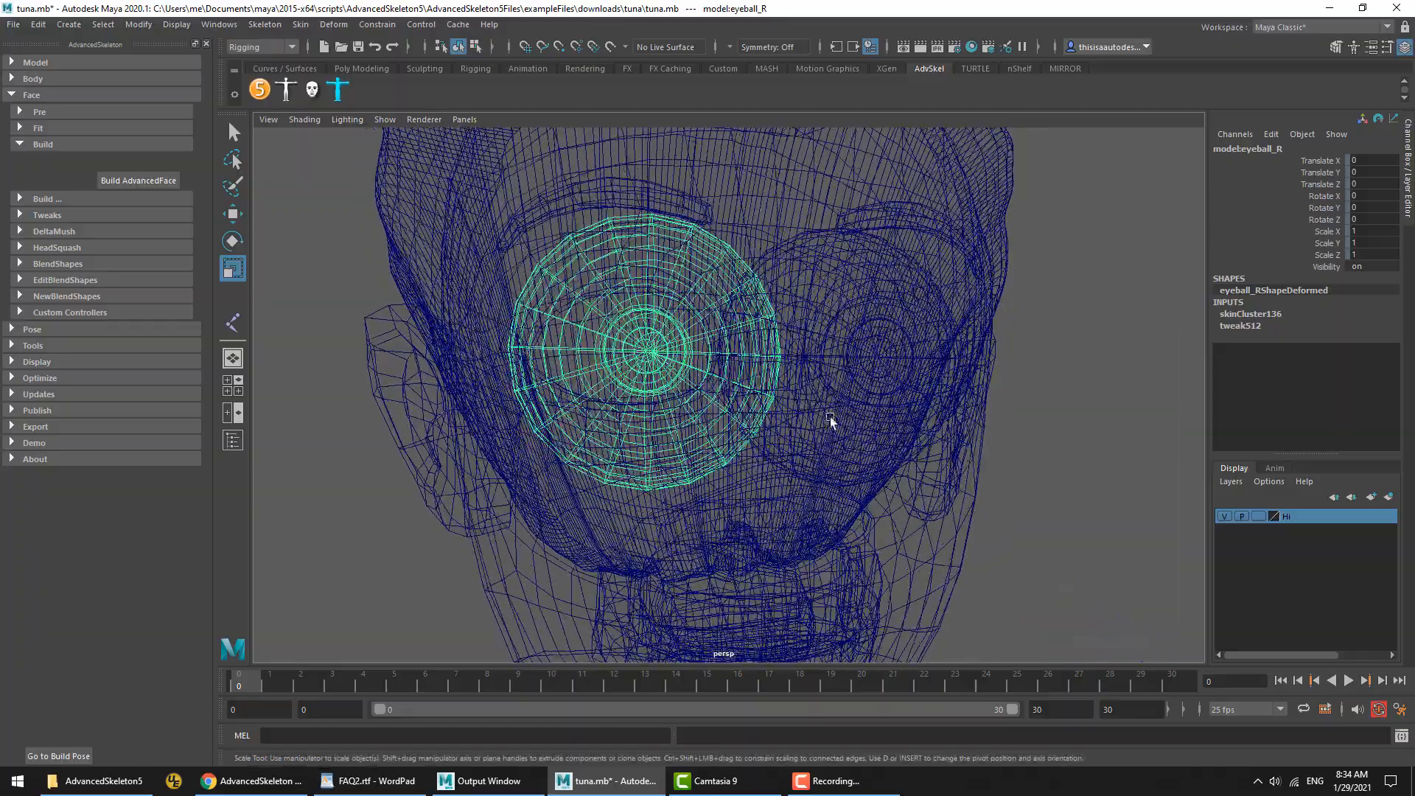
left_click_drag(677, 305, 911, 348, "alt")
mouse_move(794, 368)
left_mouse_down("alt")
mouse_move(818, 382)
mouse_move(664, 382)
mouse_move(738, 367)
left_mouse_up("alt")
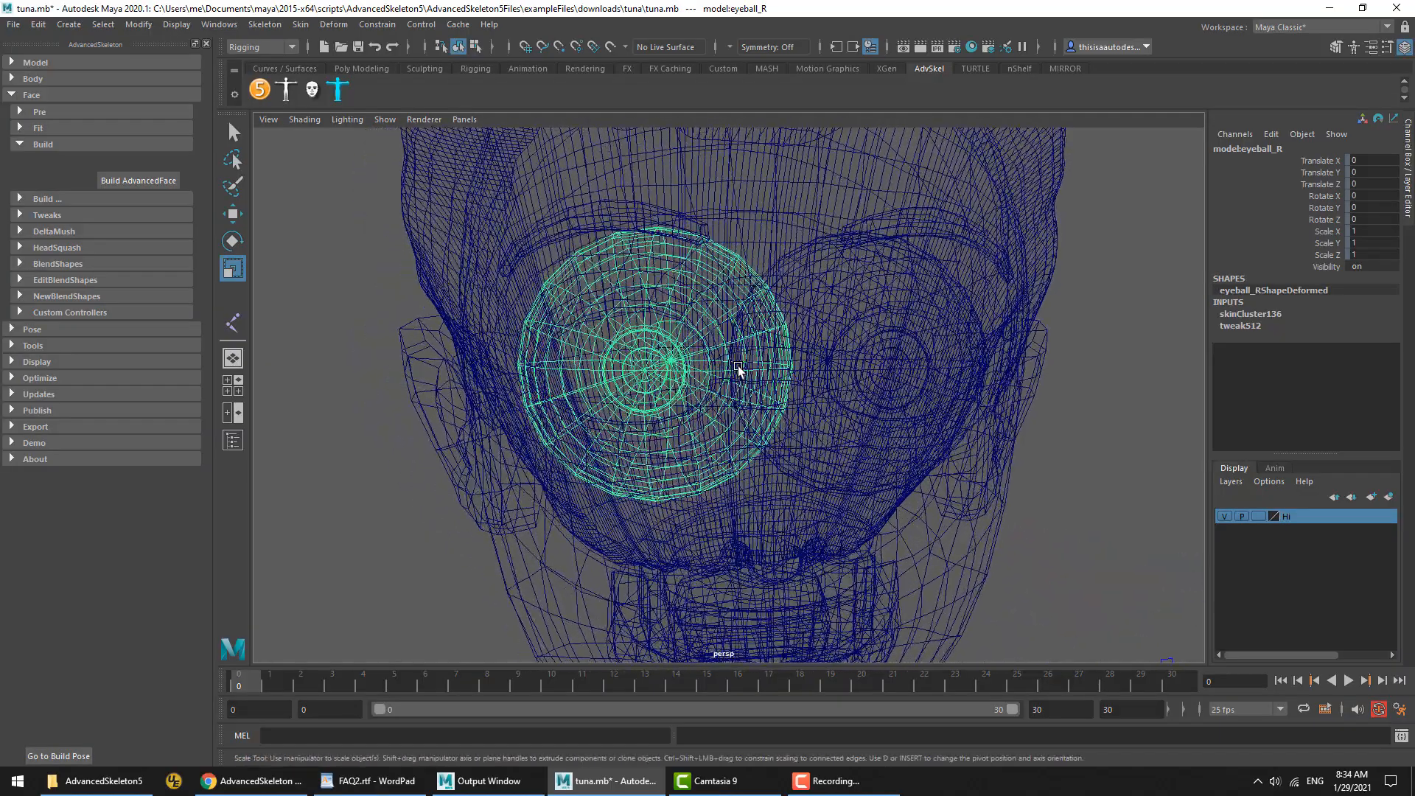
key("5")
Run the Prep, CtrlBox and EyeBall stages of the face step builder
left_click(60, 199)
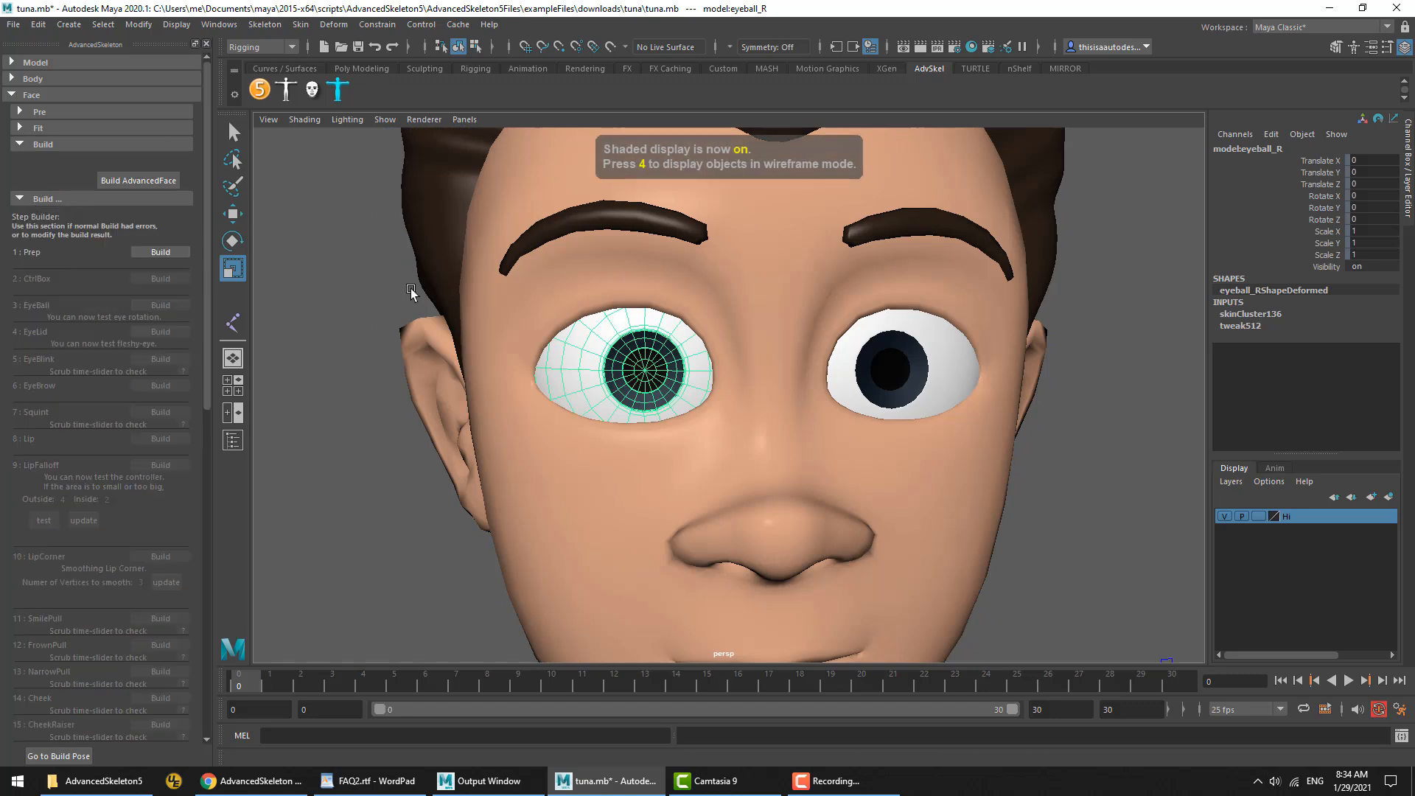
left_click(357, 247)
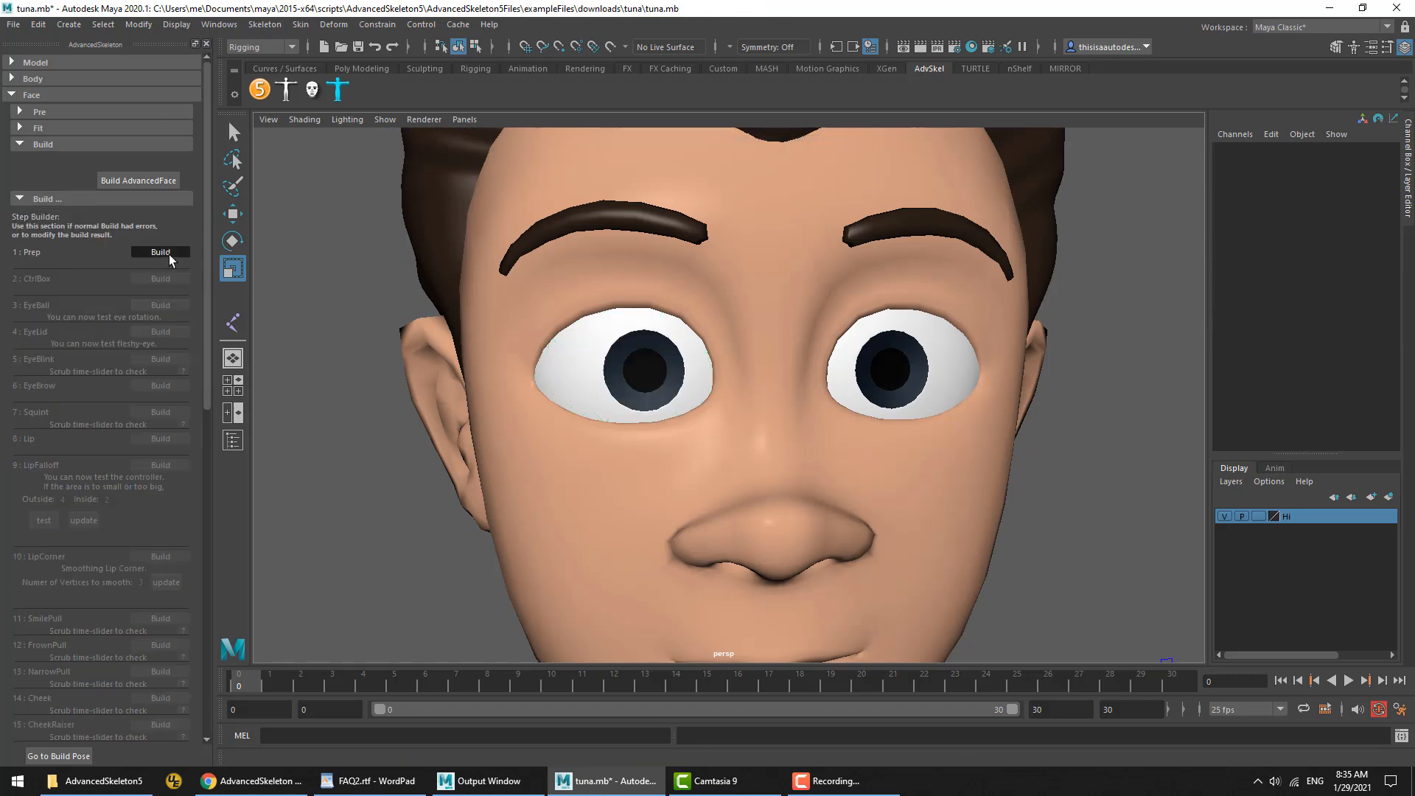
left_click(164, 254)
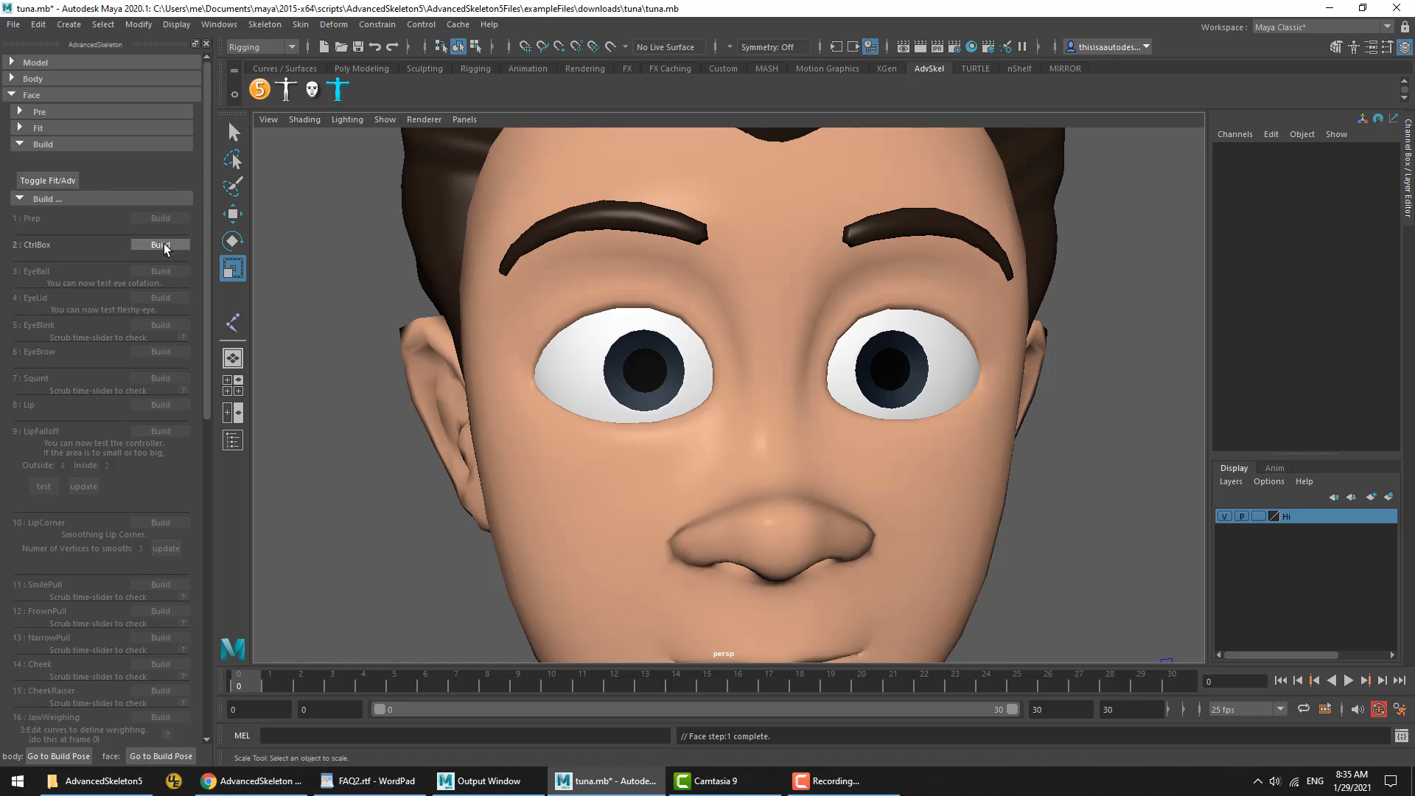
left_click(161, 246)
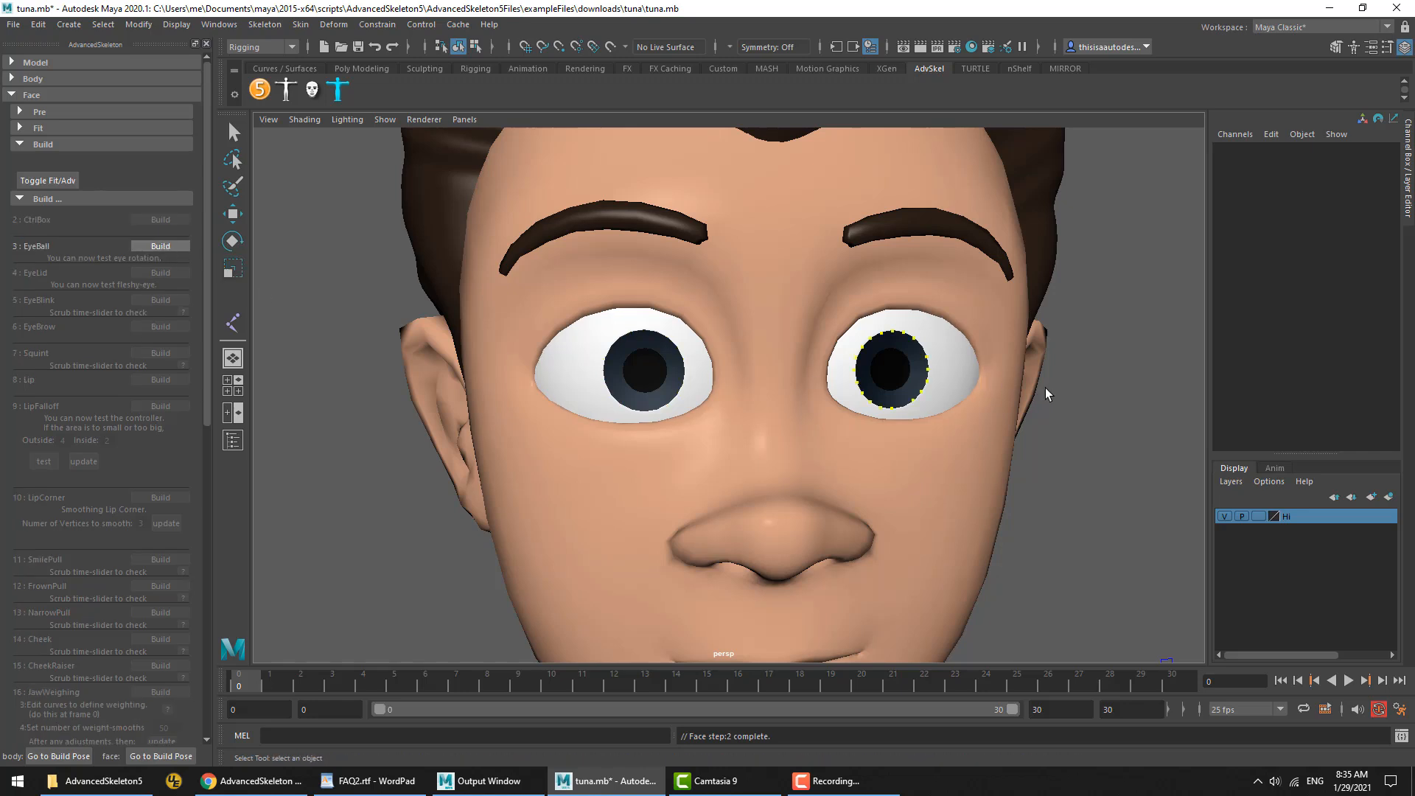
Test the right eye's rotation by moving its control in the face control box, and undo the moves
left_click(1014, 374)
key("w")
left_click_drag(1012, 374, 981, 366)
key("ctrl+z")
left_click_drag(909, 508, 892, 462, "alt")
right_click_drag(892, 461, 1054, 446, "alt")
mouse_move(1016, 346)
left_mouse_down()
mouse_move(1008, 367)
mouse_move(953, 336)
mouse_move(966, 361)
mouse_move(1017, 355)
mouse_move(1041, 315)
mouse_move(1021, 350)
mouse_move(1041, 331)
mouse_move(1033, 350)
mouse_move(1002, 364)
mouse_move(1027, 324)
mouse_move(1002, 346)
left_mouse_up()
key("4")
key("5")
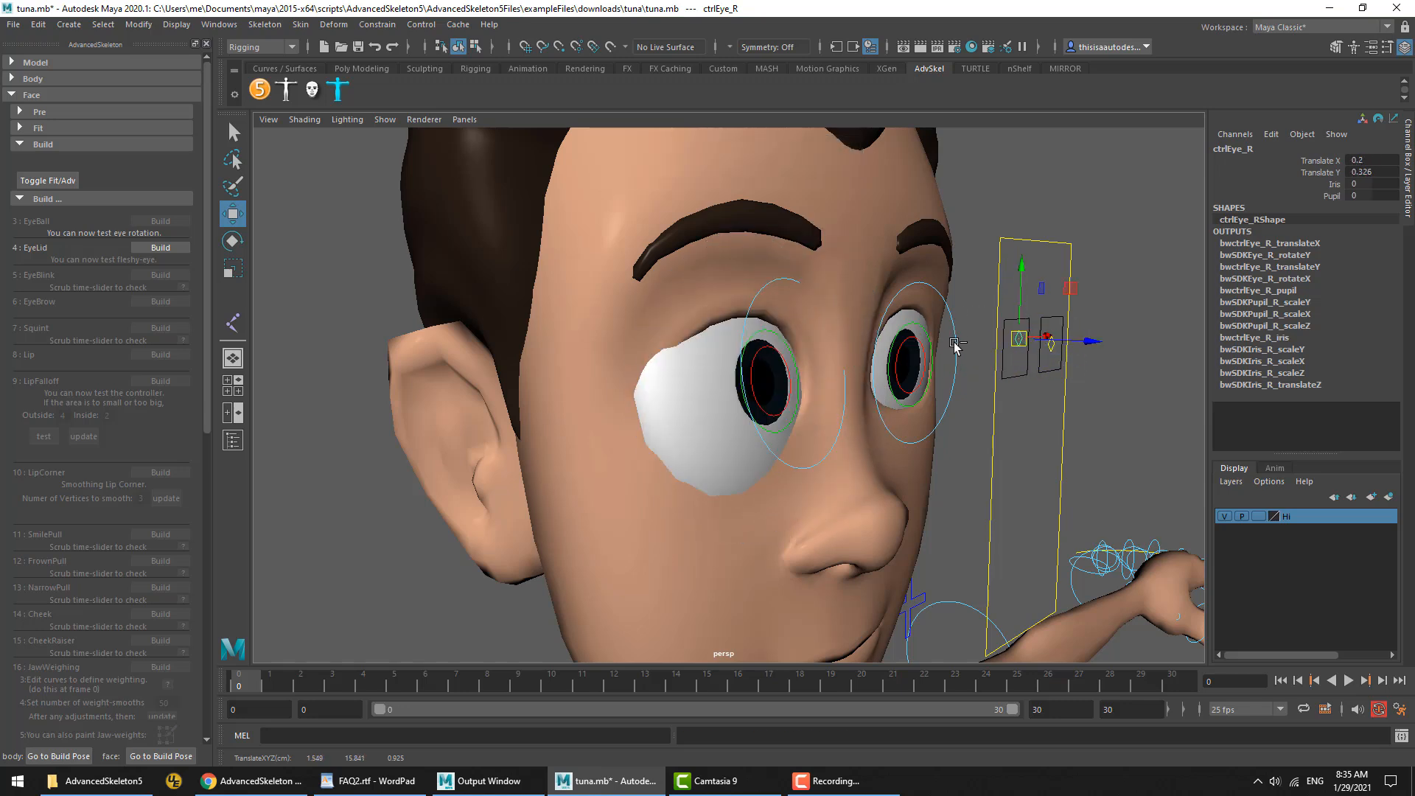
key("ctrl+z")
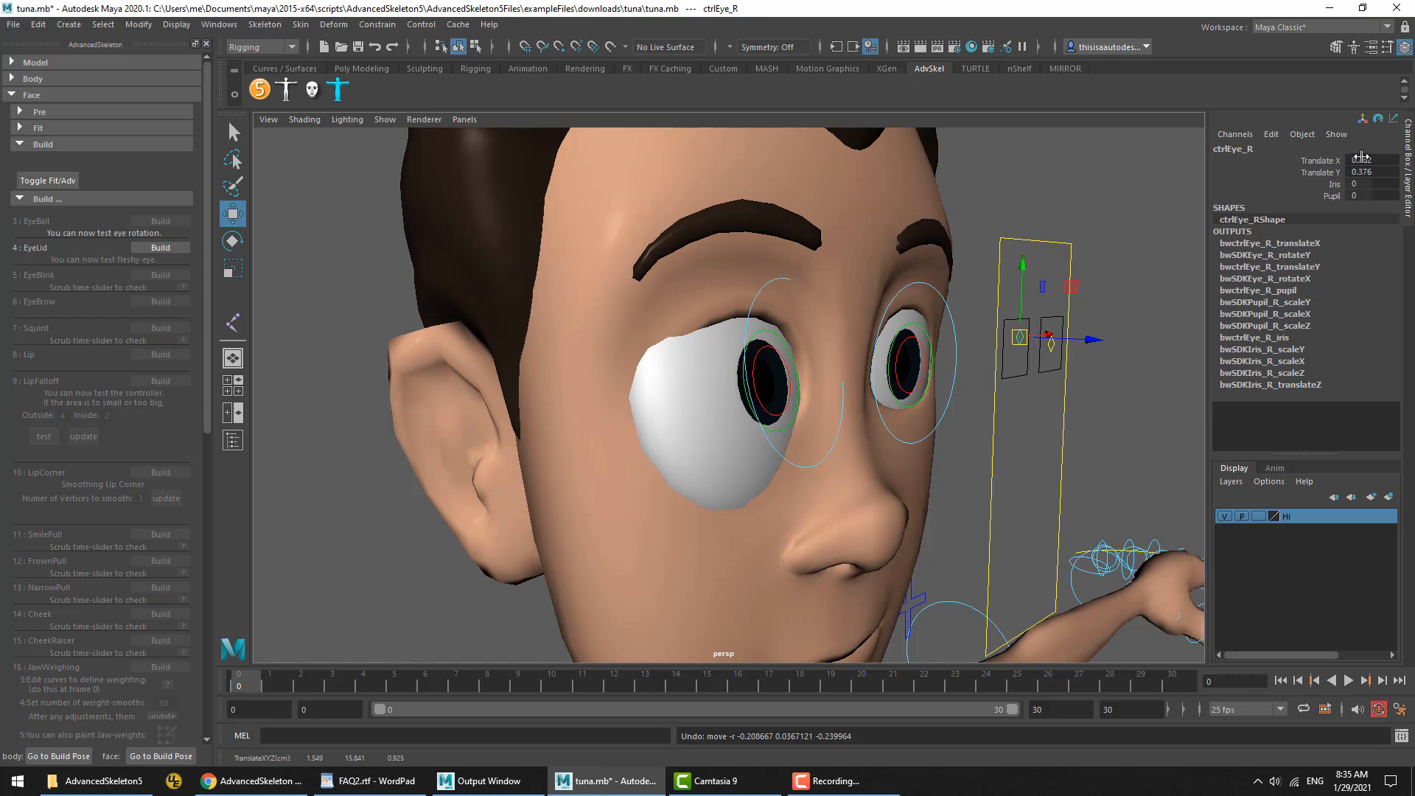
Reset the right eye control's Translate X and Translate Y to 0
type("0")
key("Return")
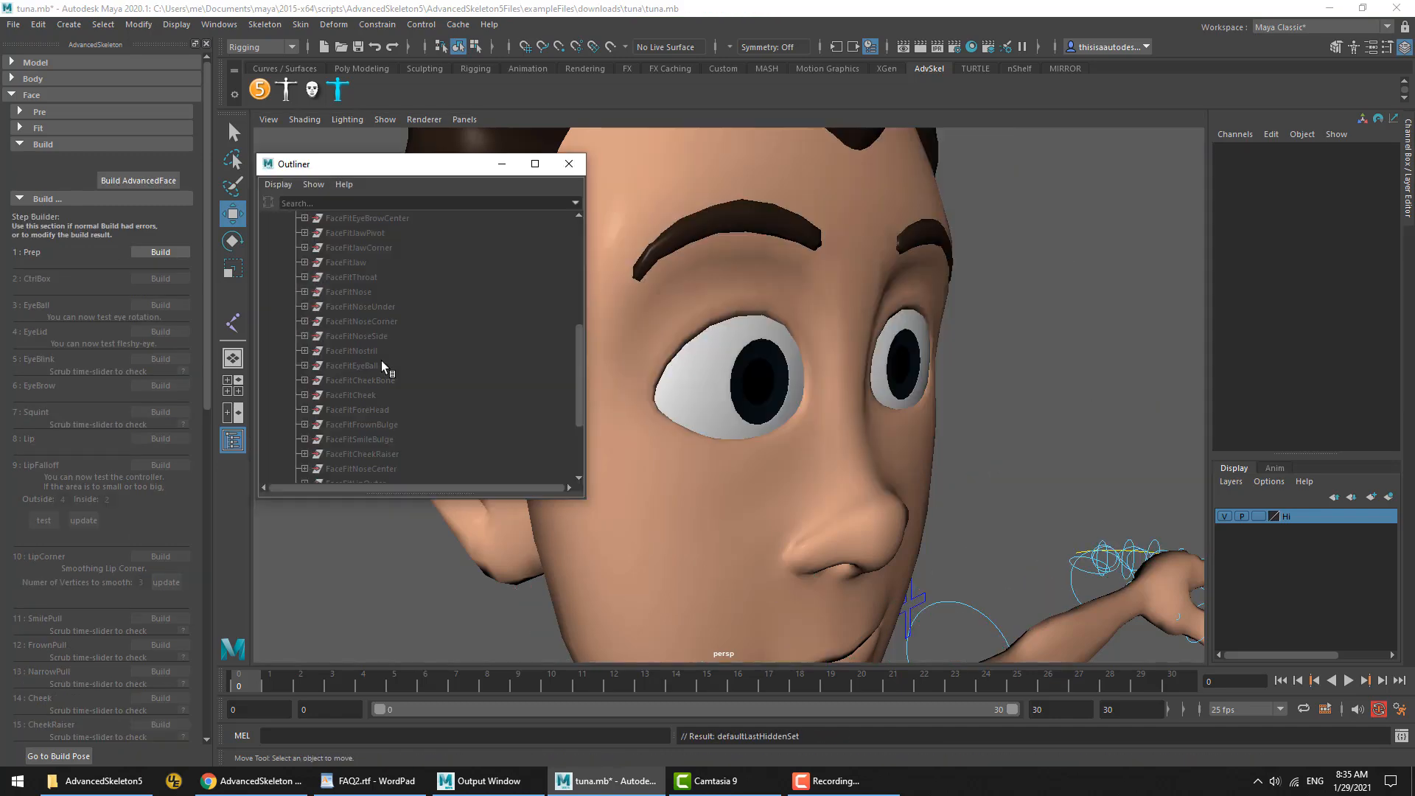
Unhide the FaceFitEyeBall group and select the FitEyeBall sphere over the right eye
left_click(382, 366)
key("shift+h")
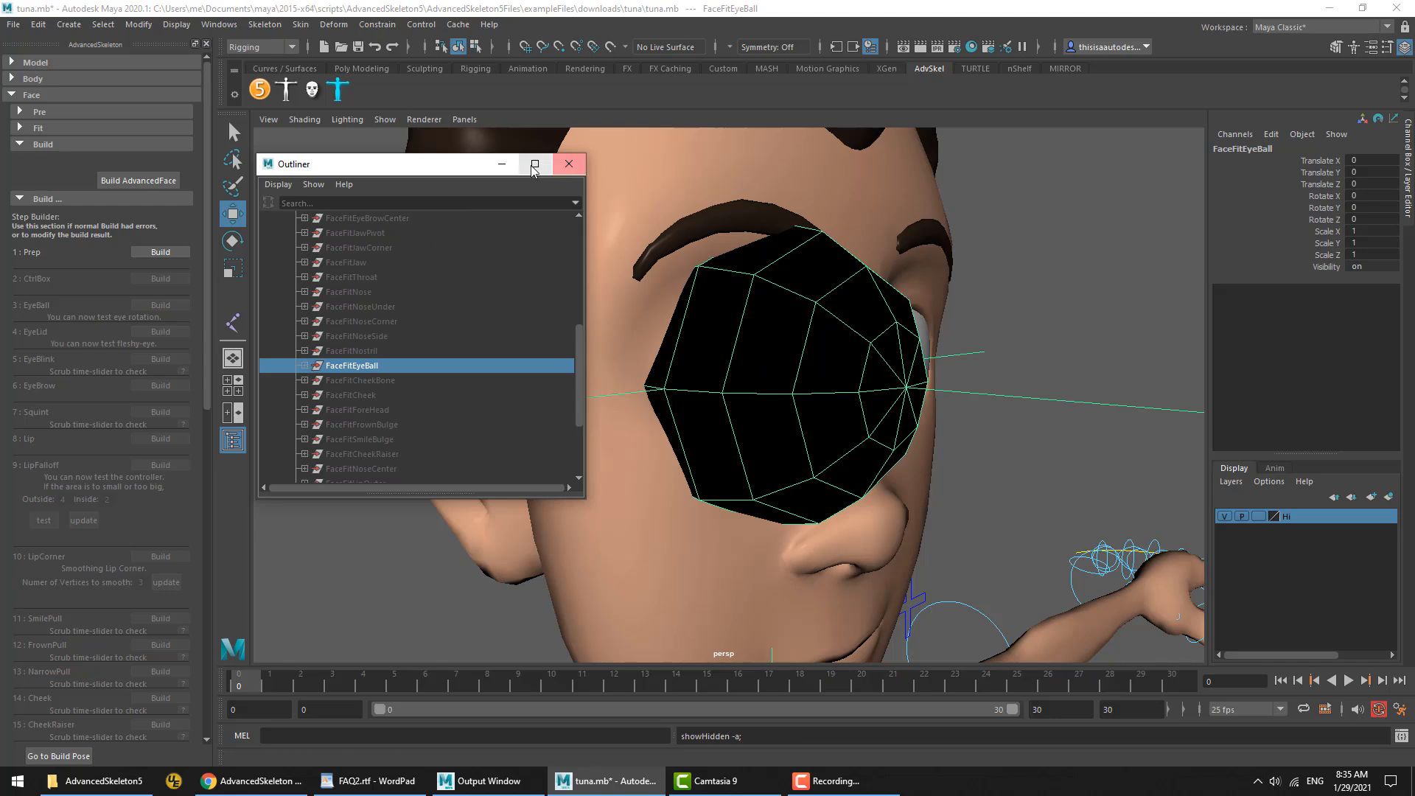
left_click(502, 164)
left_click_drag(1060, 312, 1058, 459)
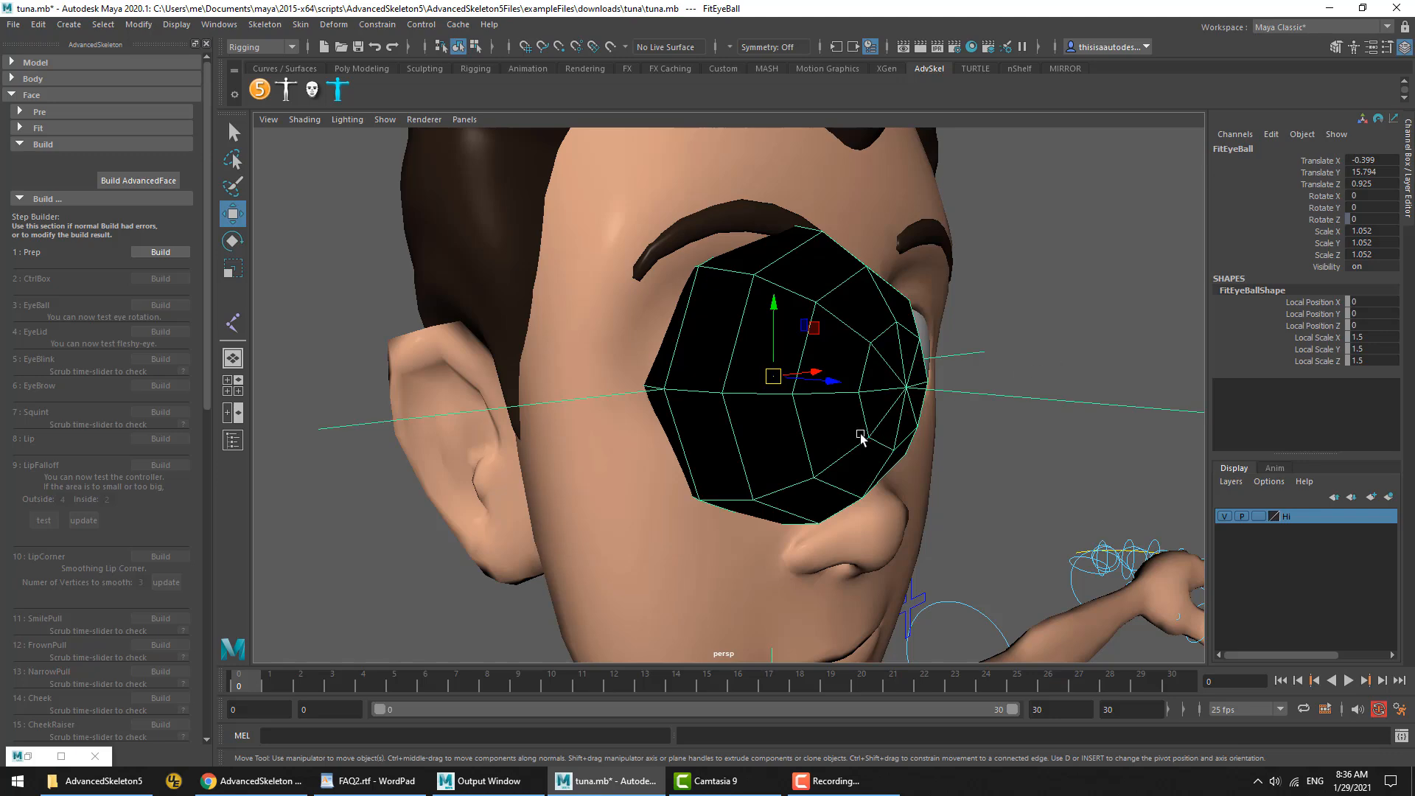
Hide the rest of the character so only model:eyeball_R and the fit eyeball show, in shaded display
key("4")
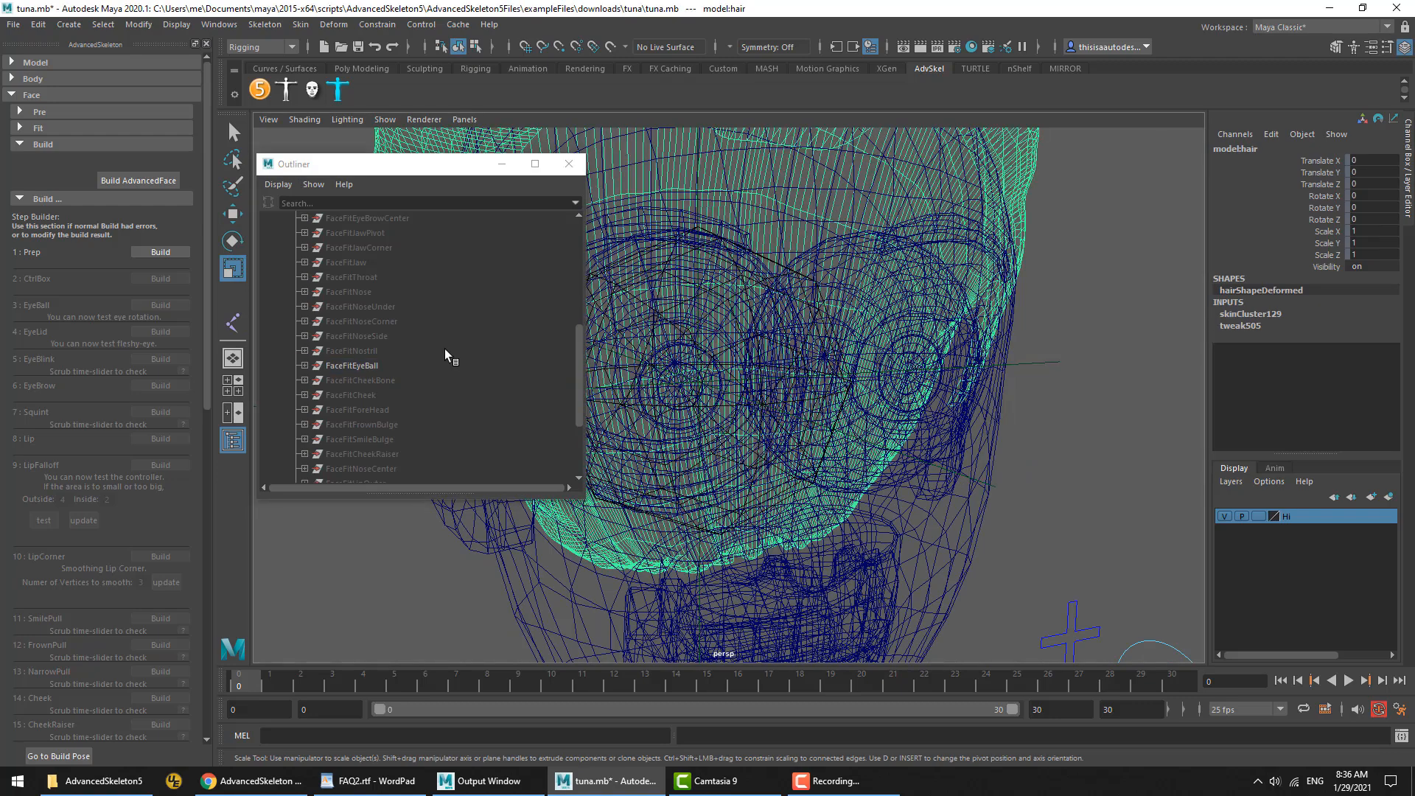
left_click(448, 357)
key("f")
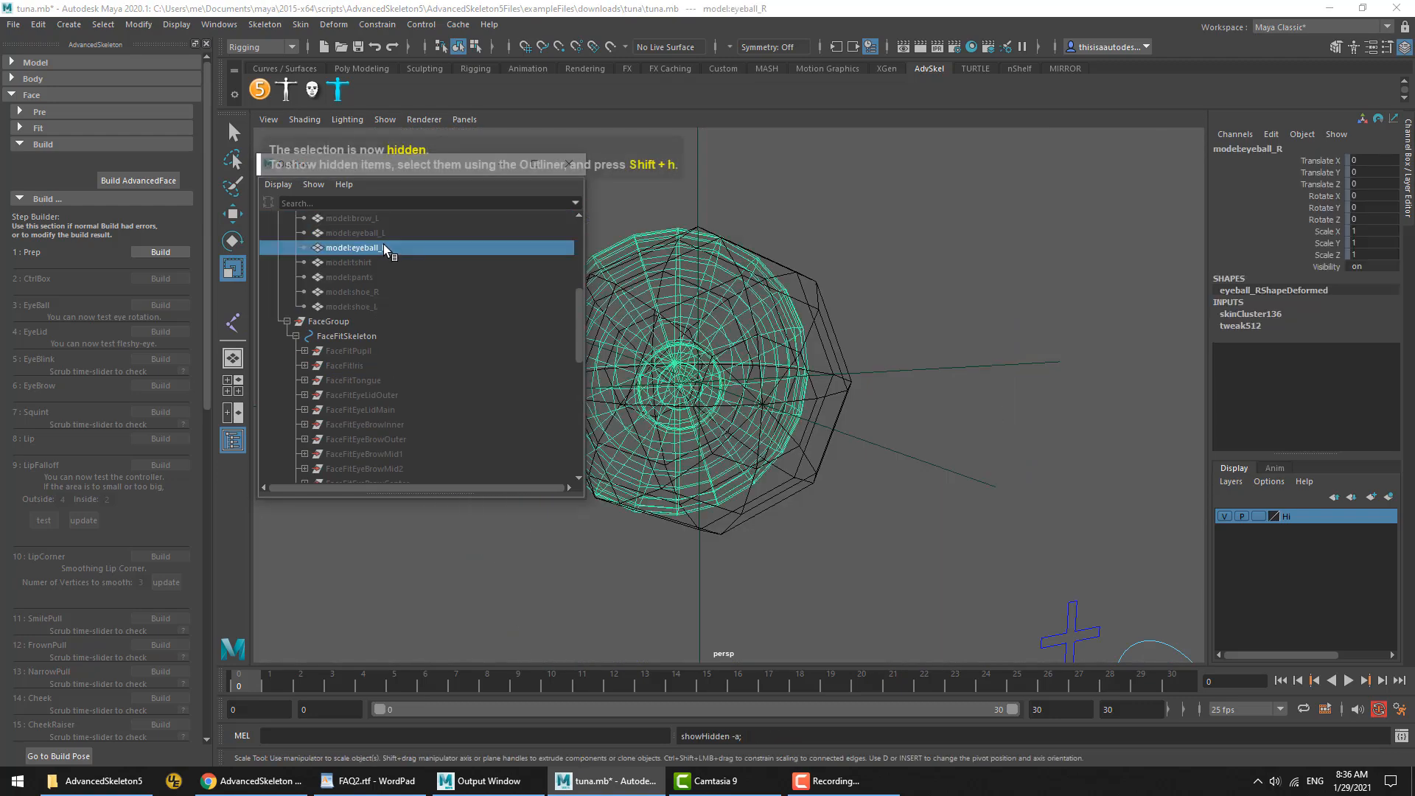
key("5")
left_click(502, 164)
Fit FitEyeBall to the squashed right eyeball, with Translate Z about 0.706 and scale about 1.073, 1.073, 0.465
left_click_drag(848, 383, 1019, 382, "alt")
middle_click_drag(1020, 382, 906, 390)
left_click_drag(906, 391, 906, 386, "alt")
key("w")
middle_click_drag(906, 387, 873, 385)
key("r")
left_click_drag(893, 394, 696, 384, "alt")
Unhide all the character meshes under model:geo and clear the selection
left_click(232, 440)
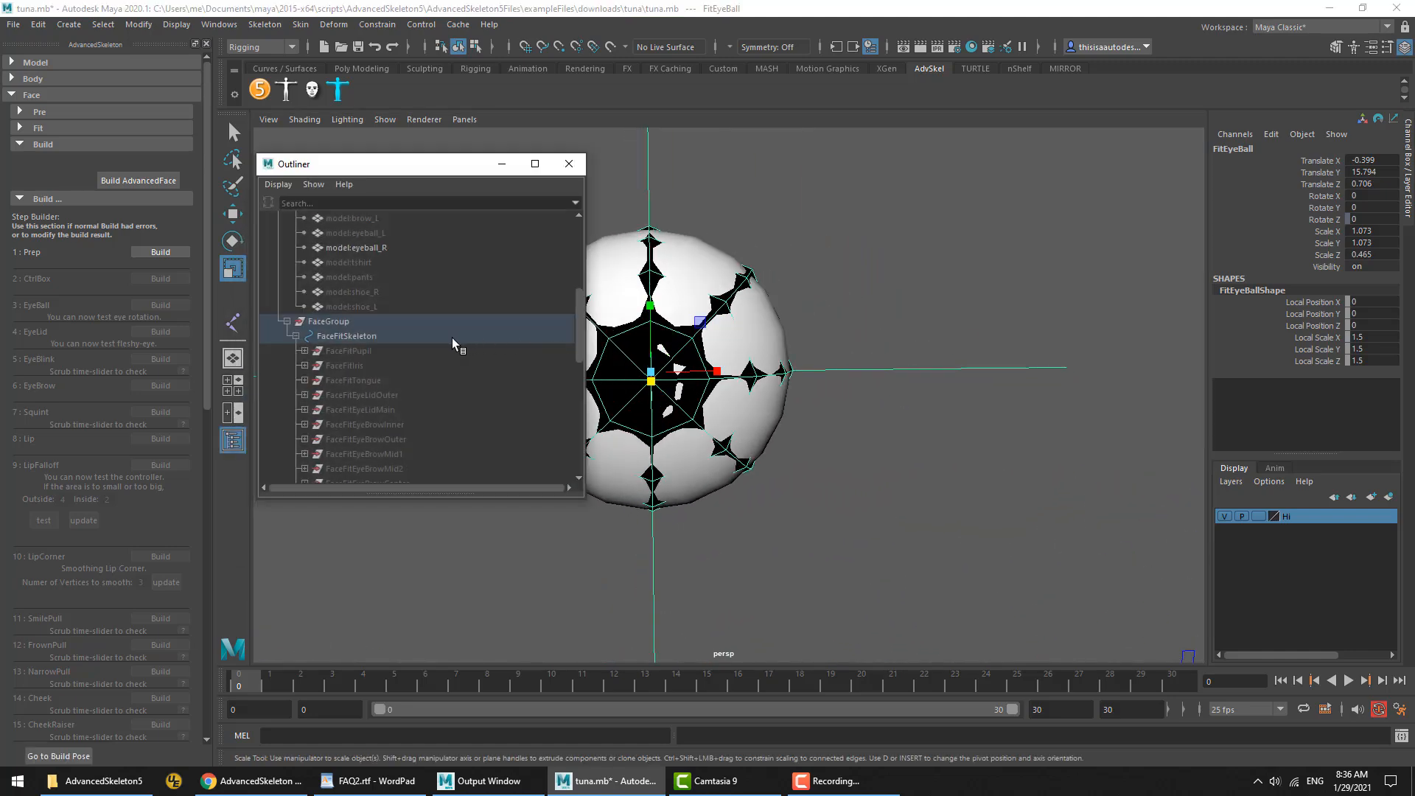
left_click(391, 308)
scroll(390, 302, "up", 4)
left_click(371, 334, "shift")
key("shift+h")
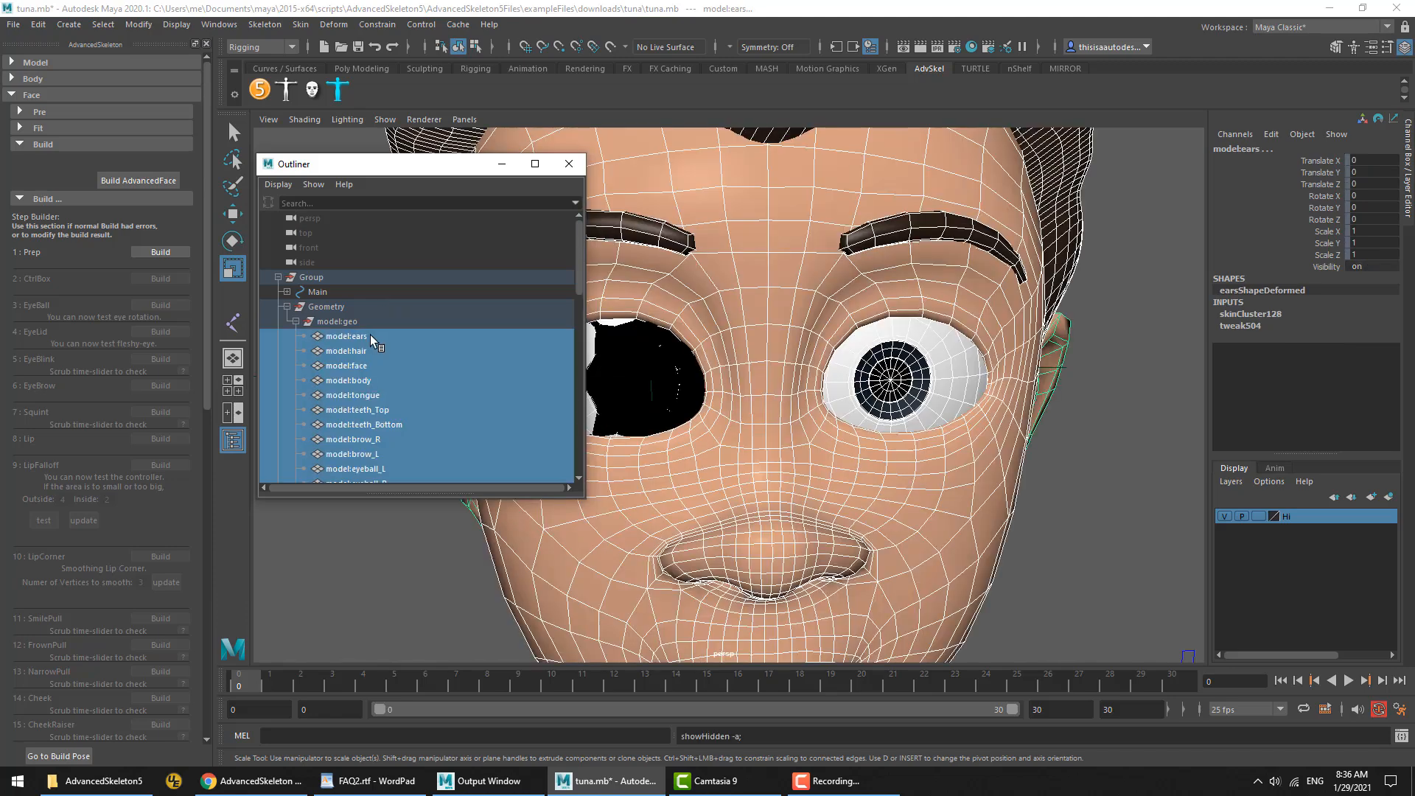
scroll(379, 334, "down", 6)
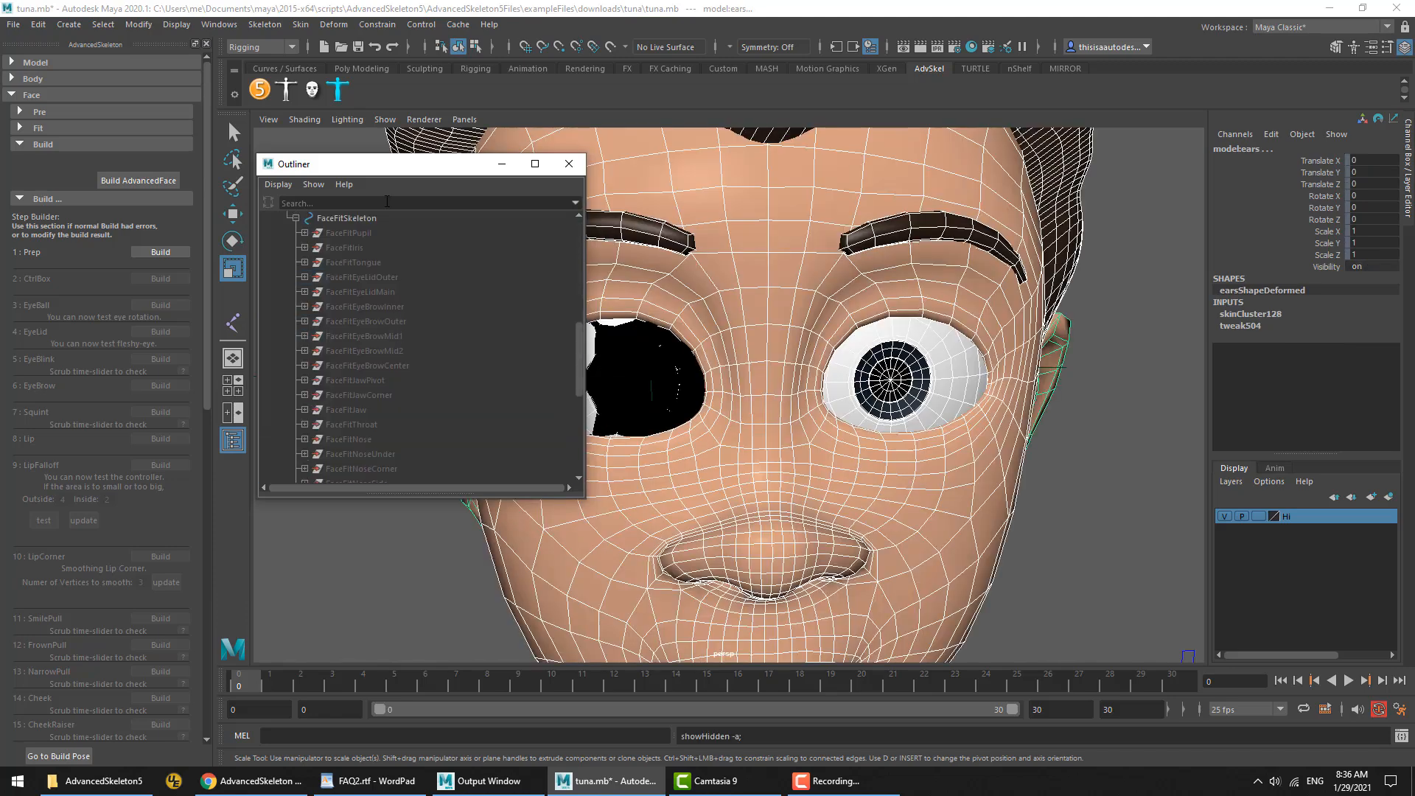
left_click(501, 164)
left_click(262, 308)
Run the Prep, CtrlBox and EyeBall stages again, accepting the Non-Spherical Eye-Setup
left_click(160, 251)
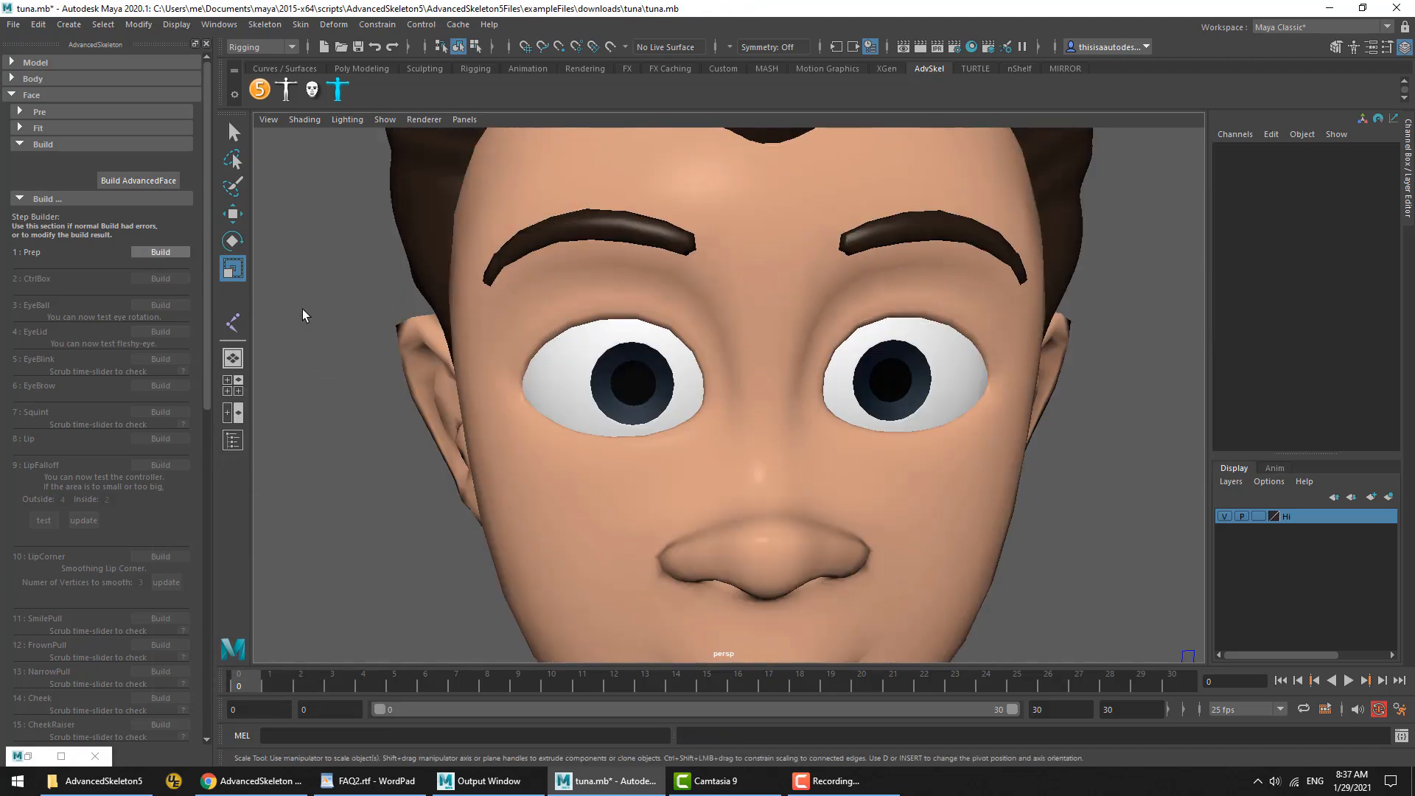
left_click(160, 245)
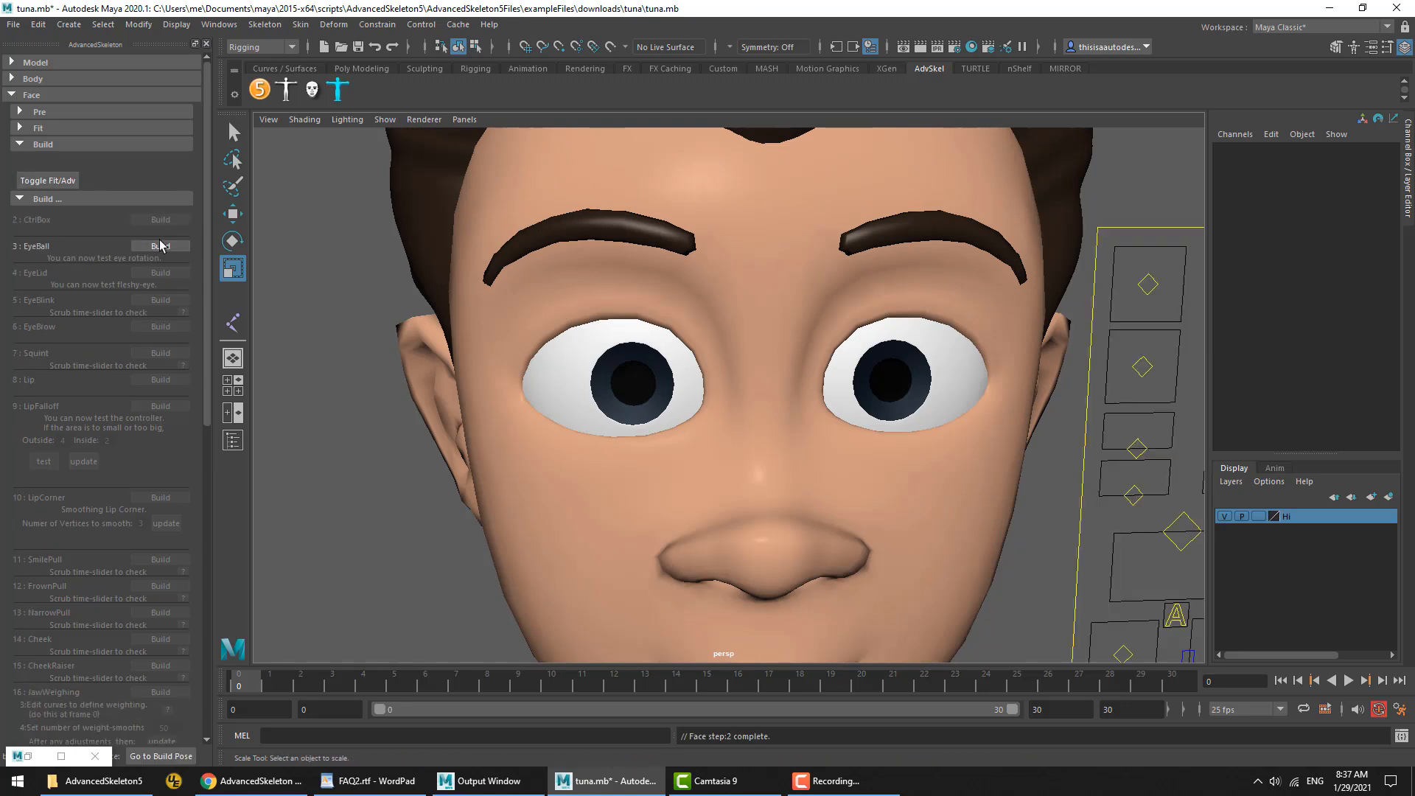
left_click(149, 248)
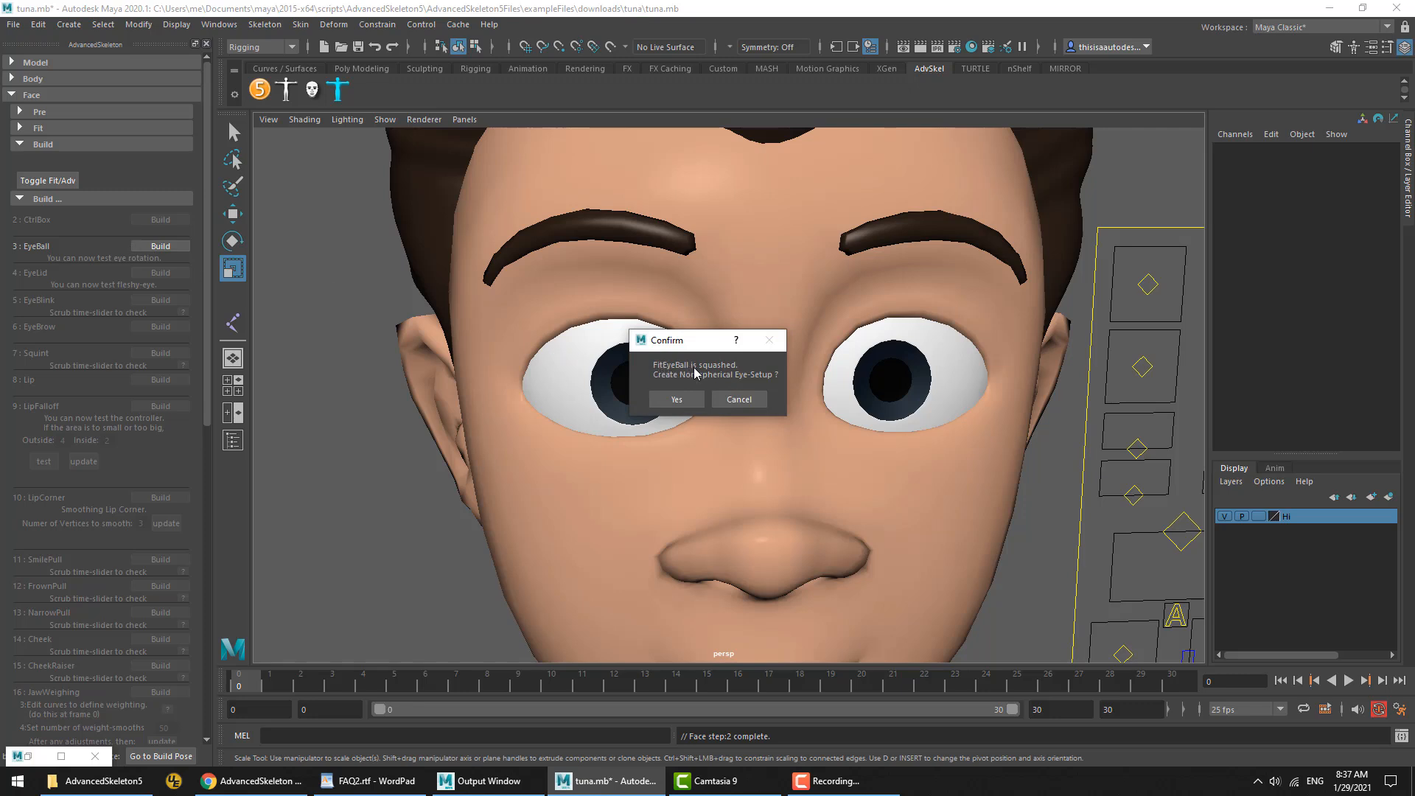
left_click(670, 404)
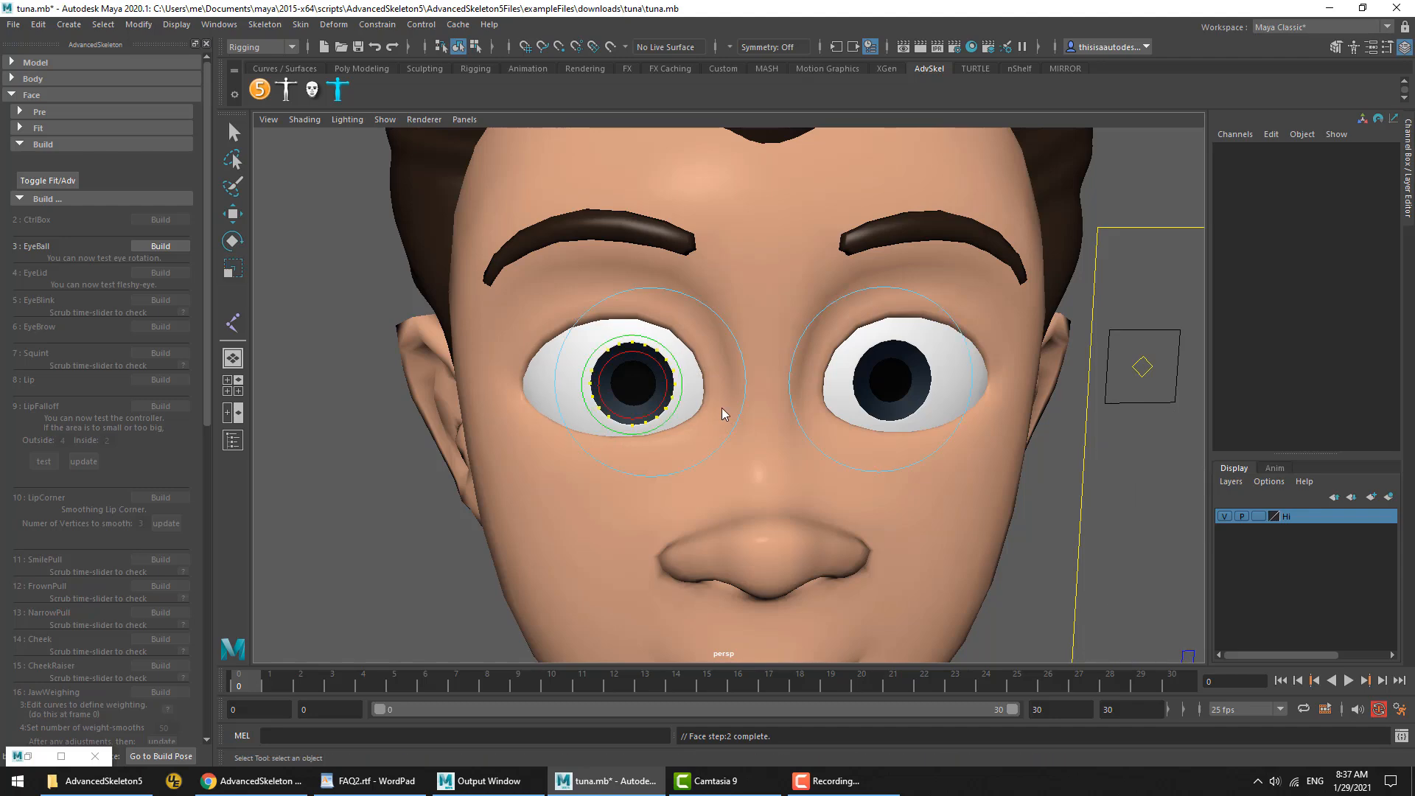
Test the non-spherical setup by moving the right eye's control in the face control box, and undo the move
mouse_move(1072, 373)
left_mouse_down("alt")
mouse_move(1102, 369)
mouse_move(1102, 352)
mouse_move(1068, 325)
mouse_move(1093, 367)
mouse_move(1072, 353)
left_mouse_up("alt")
left_click(1092, 361)
key("w")
key("ctrl+z")
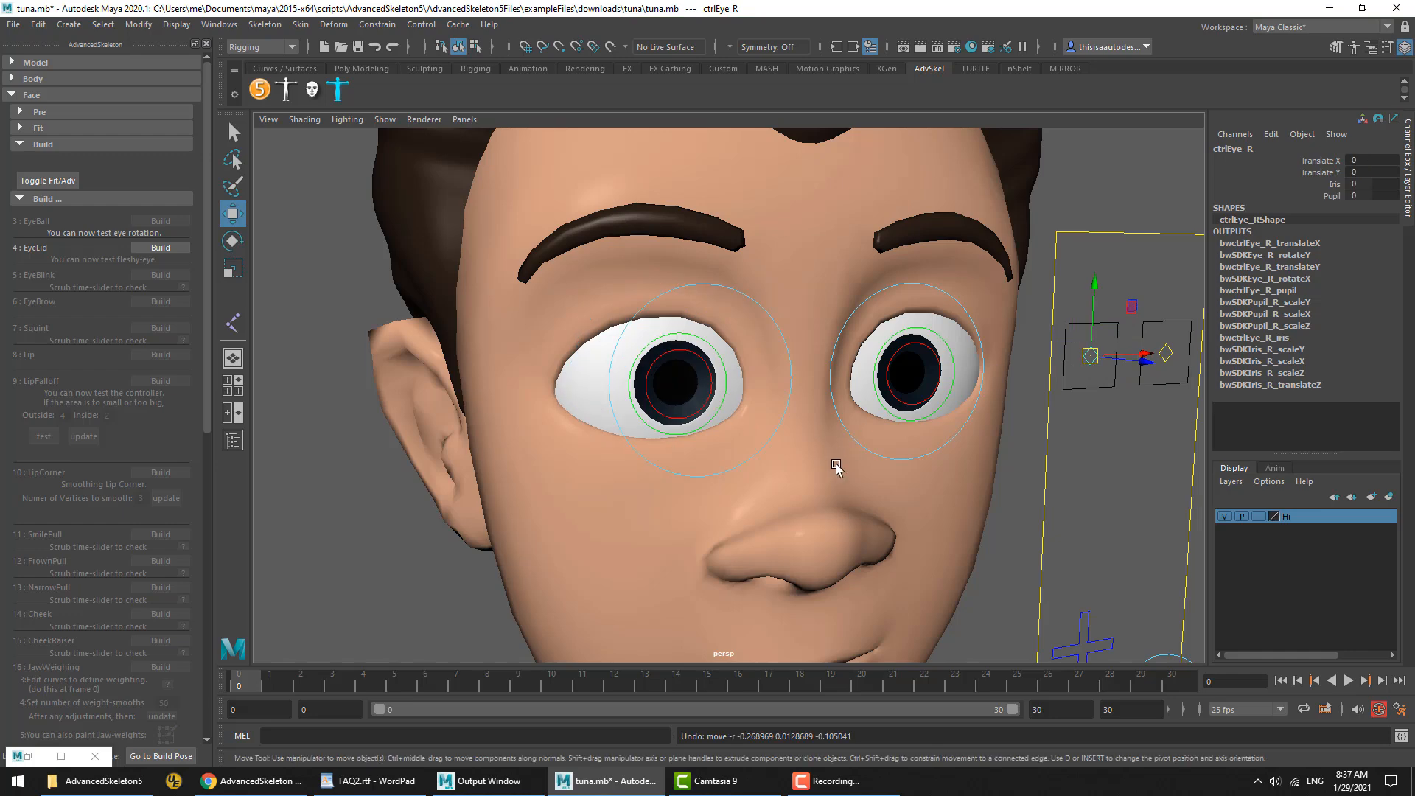
Hide the character's geometry except for the two eyeballs, model:eyeball_L and model:eyeball_R
key("shift+o")
left_click(728, 225)
left_click(771, 201)
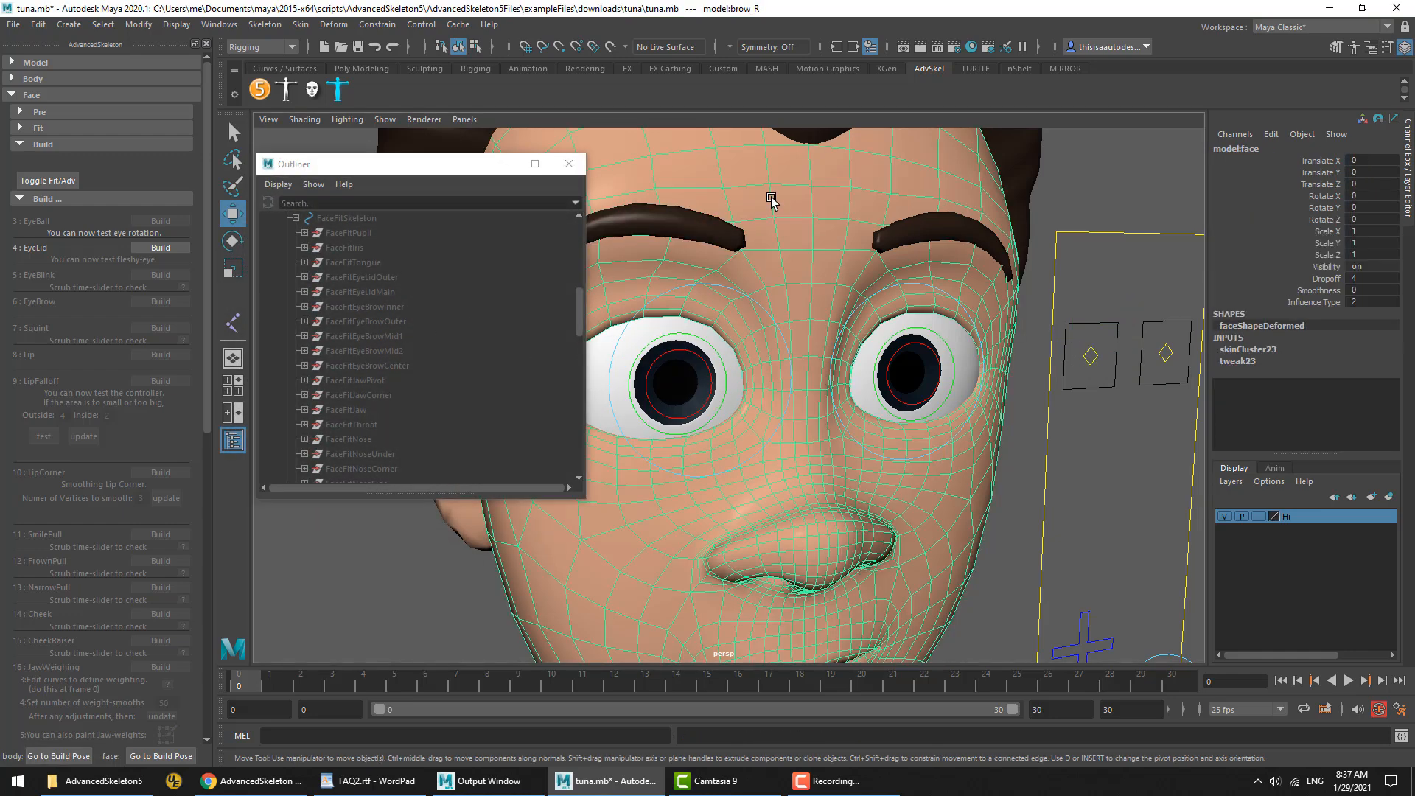
left_click(376, 334)
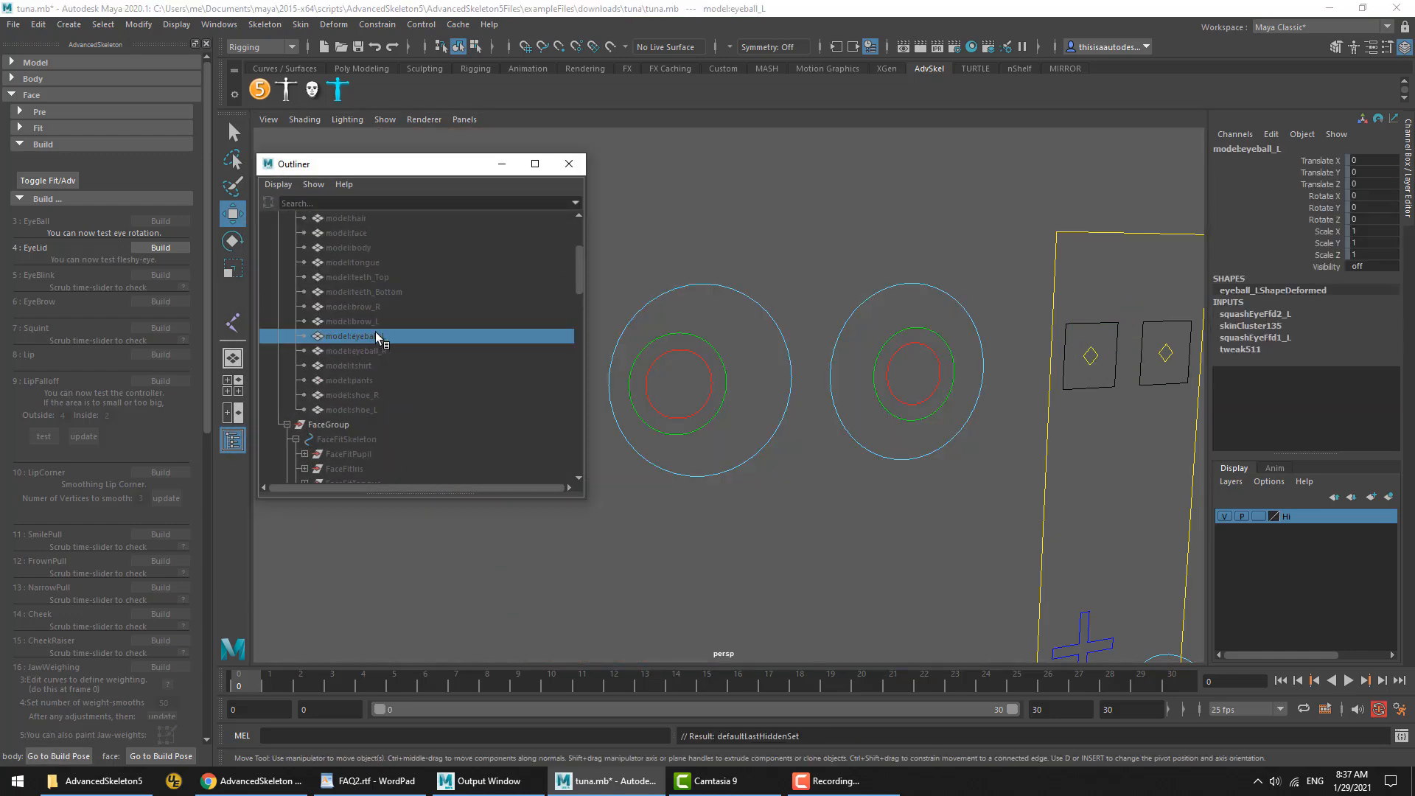
key("shift+h")
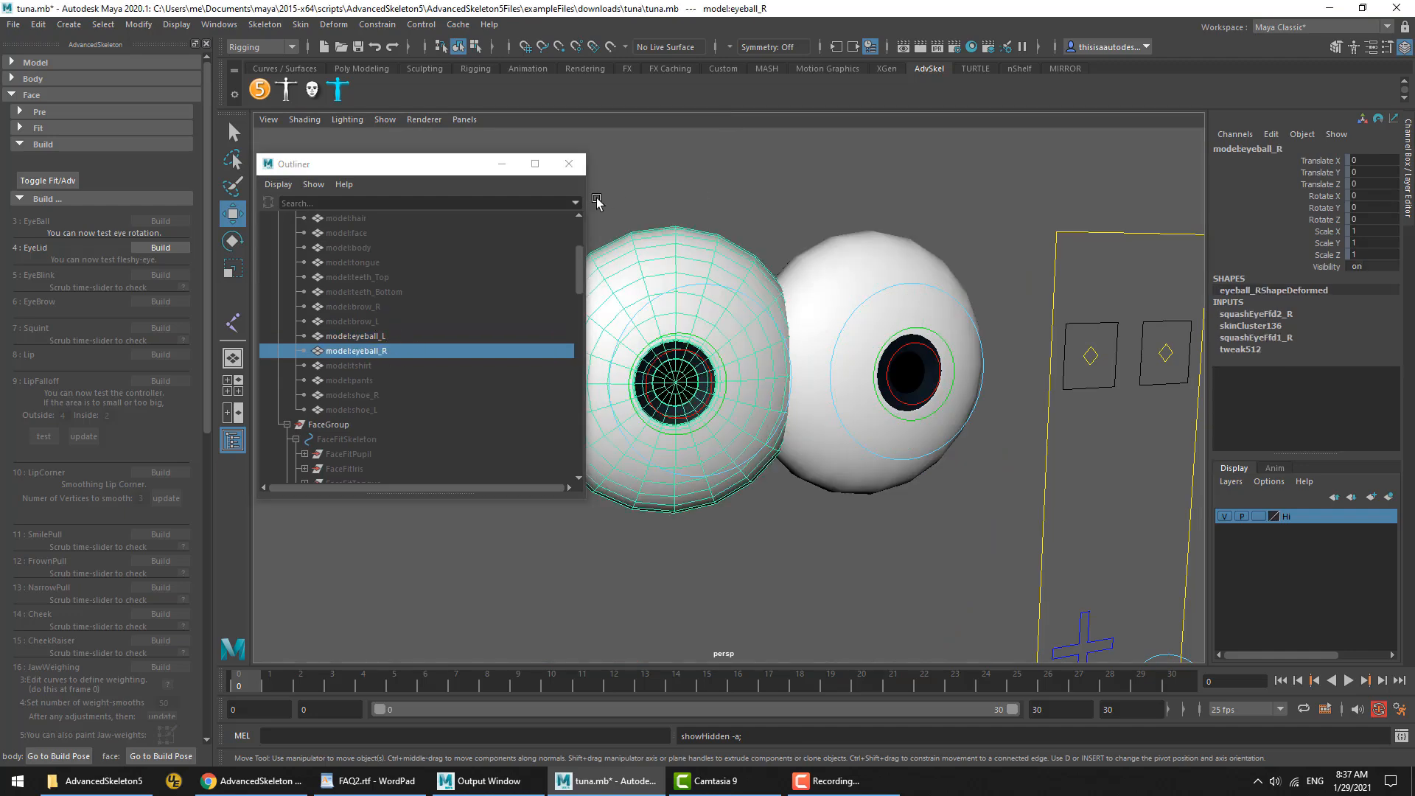
left_click(568, 163)
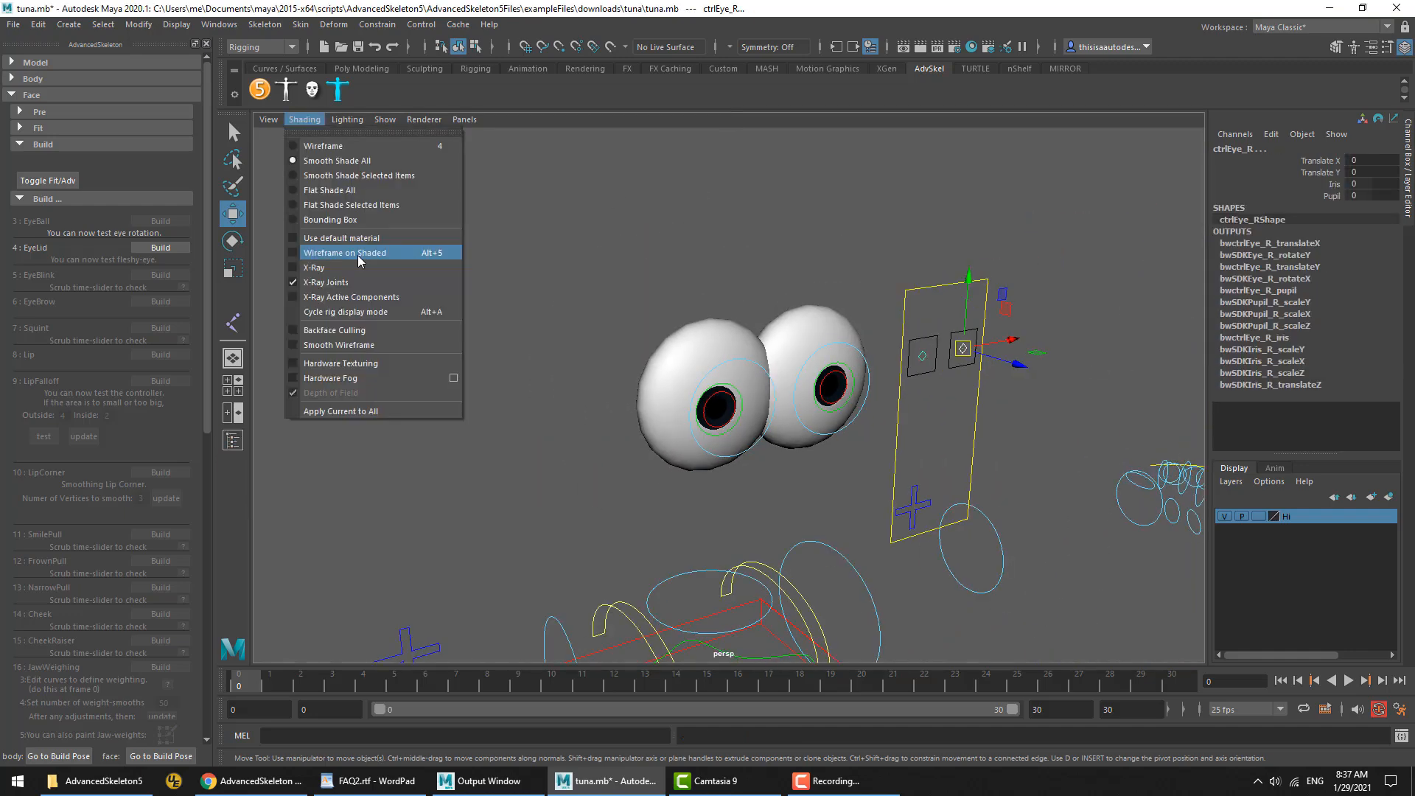
Turn on Wireframe on Shaded and test the squashed eyeballs' rotation by moving their controls, viewing them from several angles
left_click(346, 250)
left_click(962, 347)
mouse_move(963, 348)
left_mouse_down()
mouse_move(938, 354)
mouse_move(967, 322)
left_mouse_up()
left_click_drag(855, 387, 916, 389, "alt")
middle_click_drag(916, 389, 921, 420)
left_click_drag(922, 420, 1042, 396, "alt")
middle_click_drag(1042, 395, 1015, 325)
left_click_drag(1015, 325, 925, 401, "alt")
middle_click_drag(925, 402, 994, 416)
Select the right eyeball and examine the attributes of its squashEyeFfd1_R deformer
left_click(1011, 466)
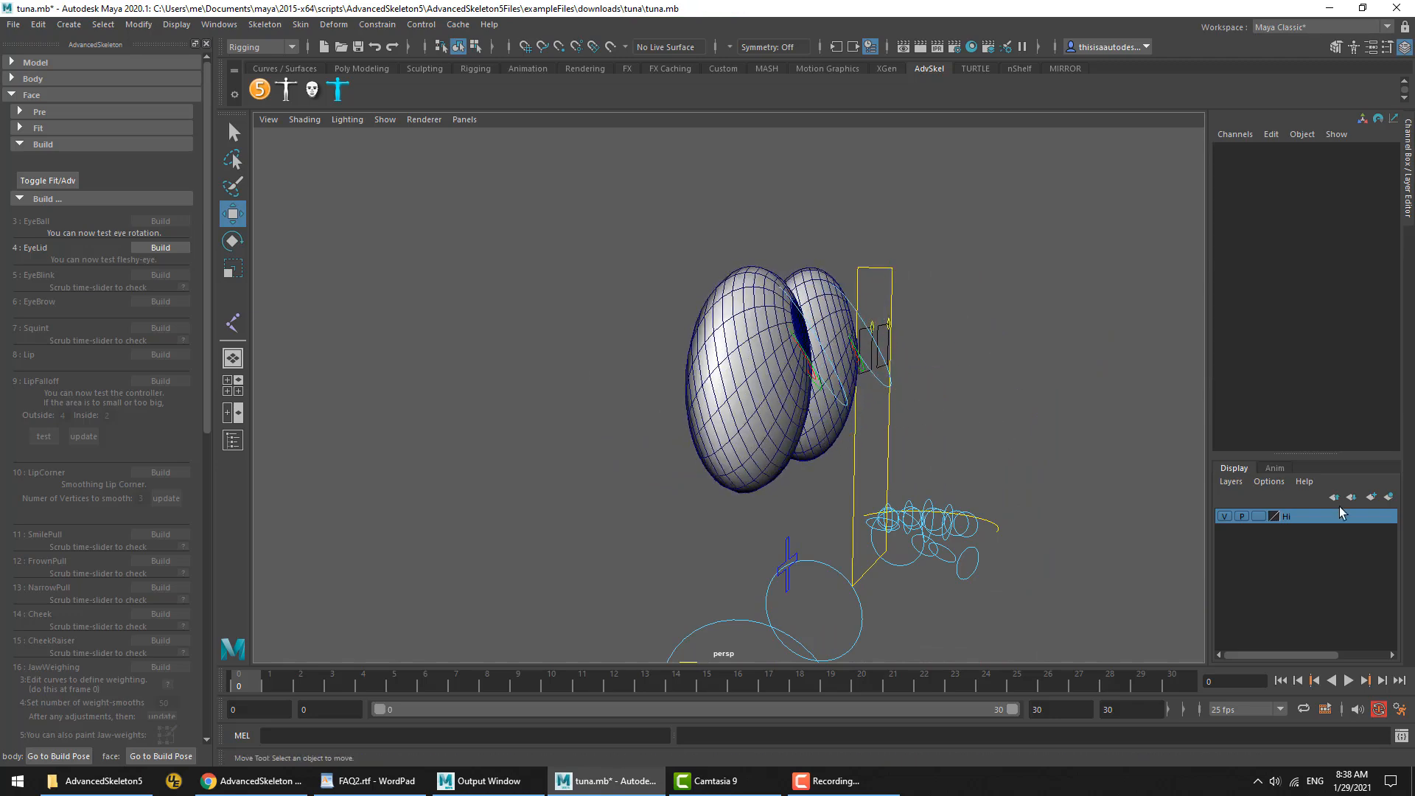
left_click(777, 417)
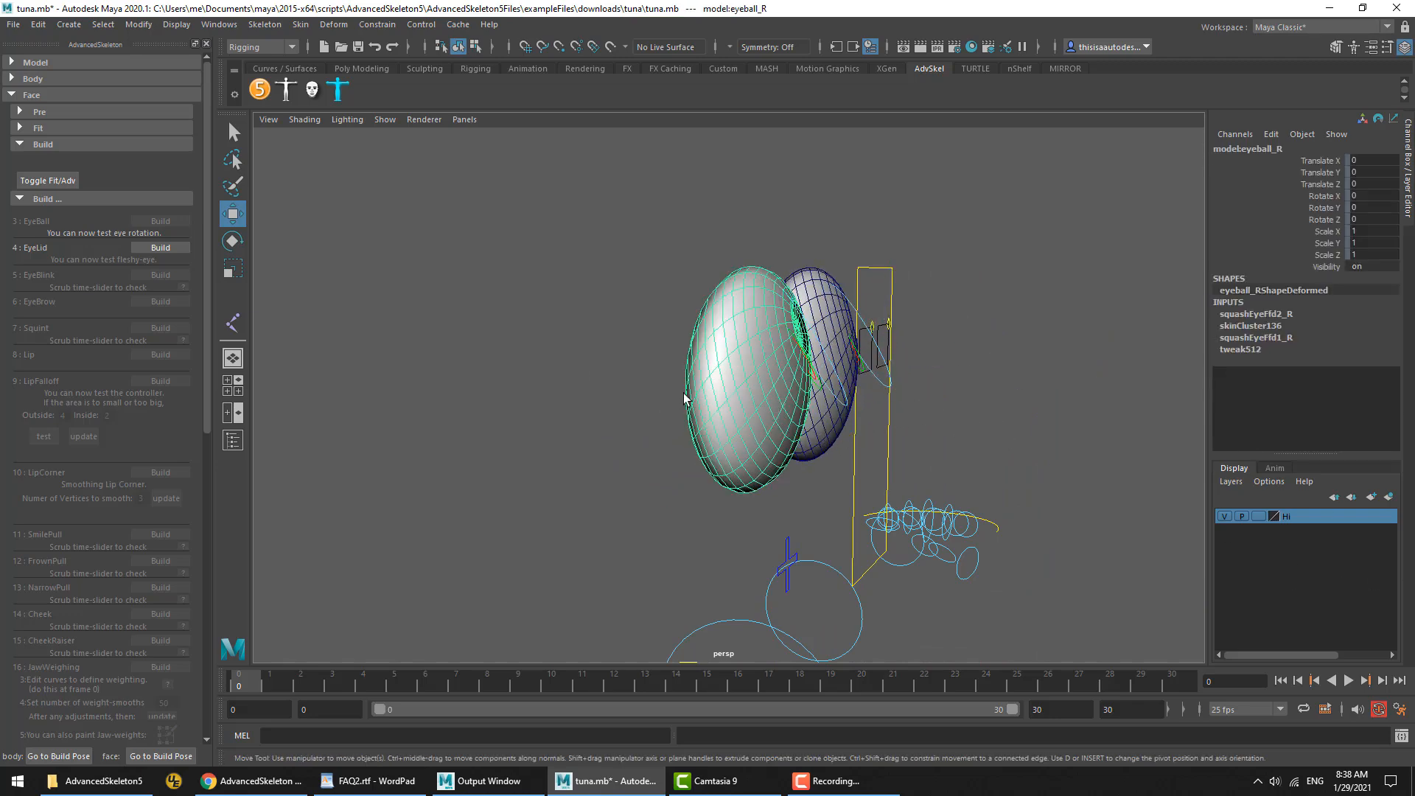
left_click(1267, 313)
left_click(1278, 389)
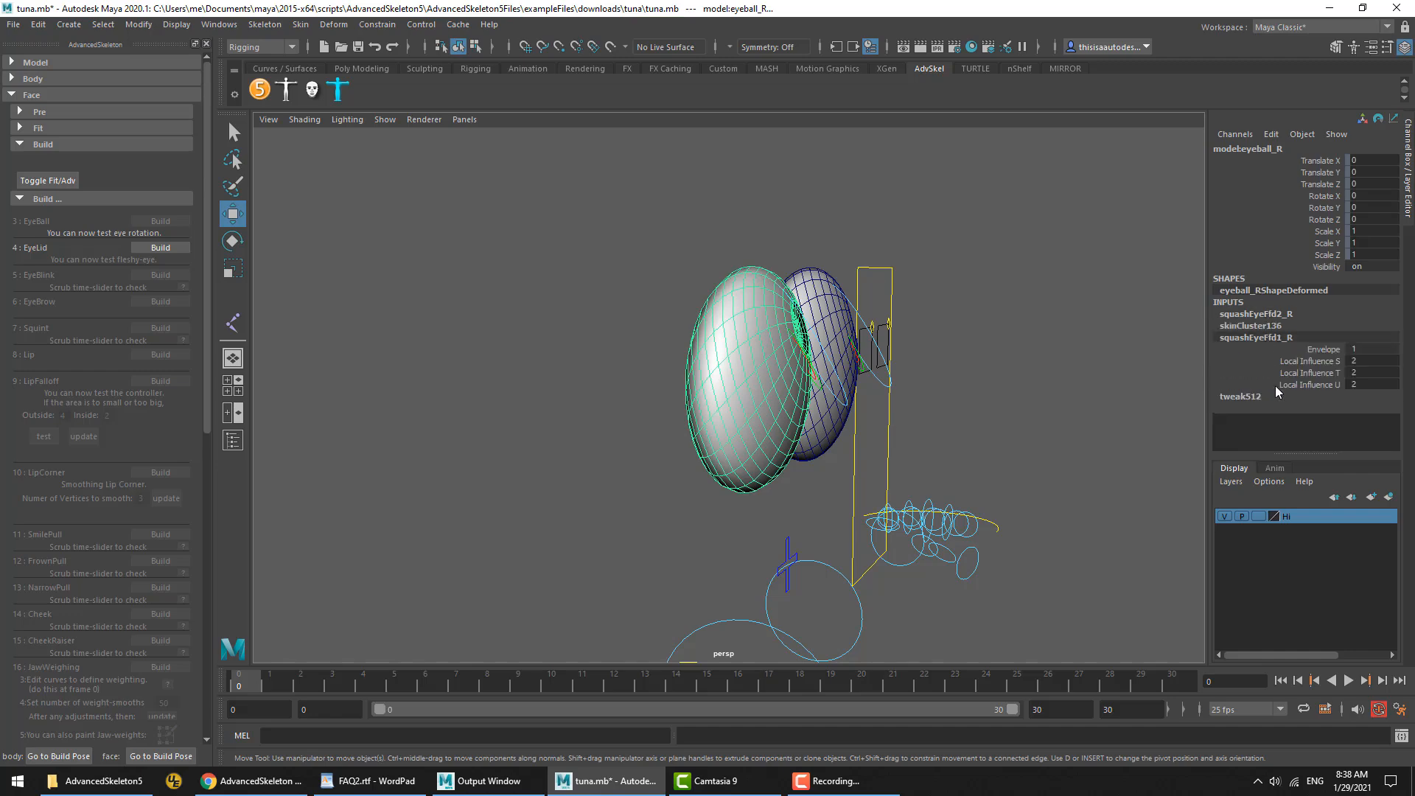
Move the eye controls to about Translate X 0.57 and Translate Y -0.102 to check how the eyeballs turn
left_click(974, 374)
left_click_drag(979, 373, 926, 354, "alt")
left_click_drag(983, 316, 1030, 357)
middle_click_drag(938, 475, 908, 466, "alt")
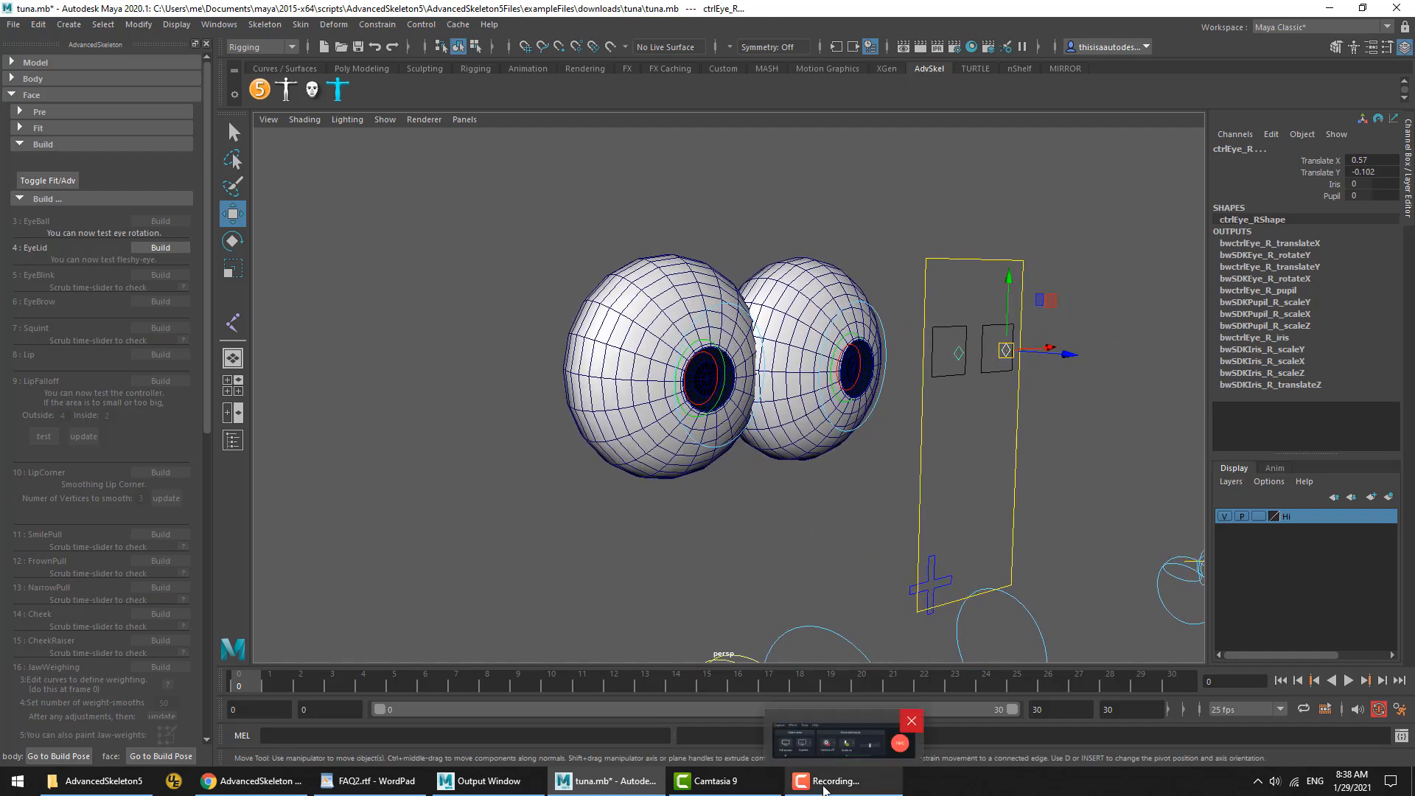
Switch to FAQ2.rtf in WordPad and highlight the line "T pose or A pose"
left_click(344, 789)
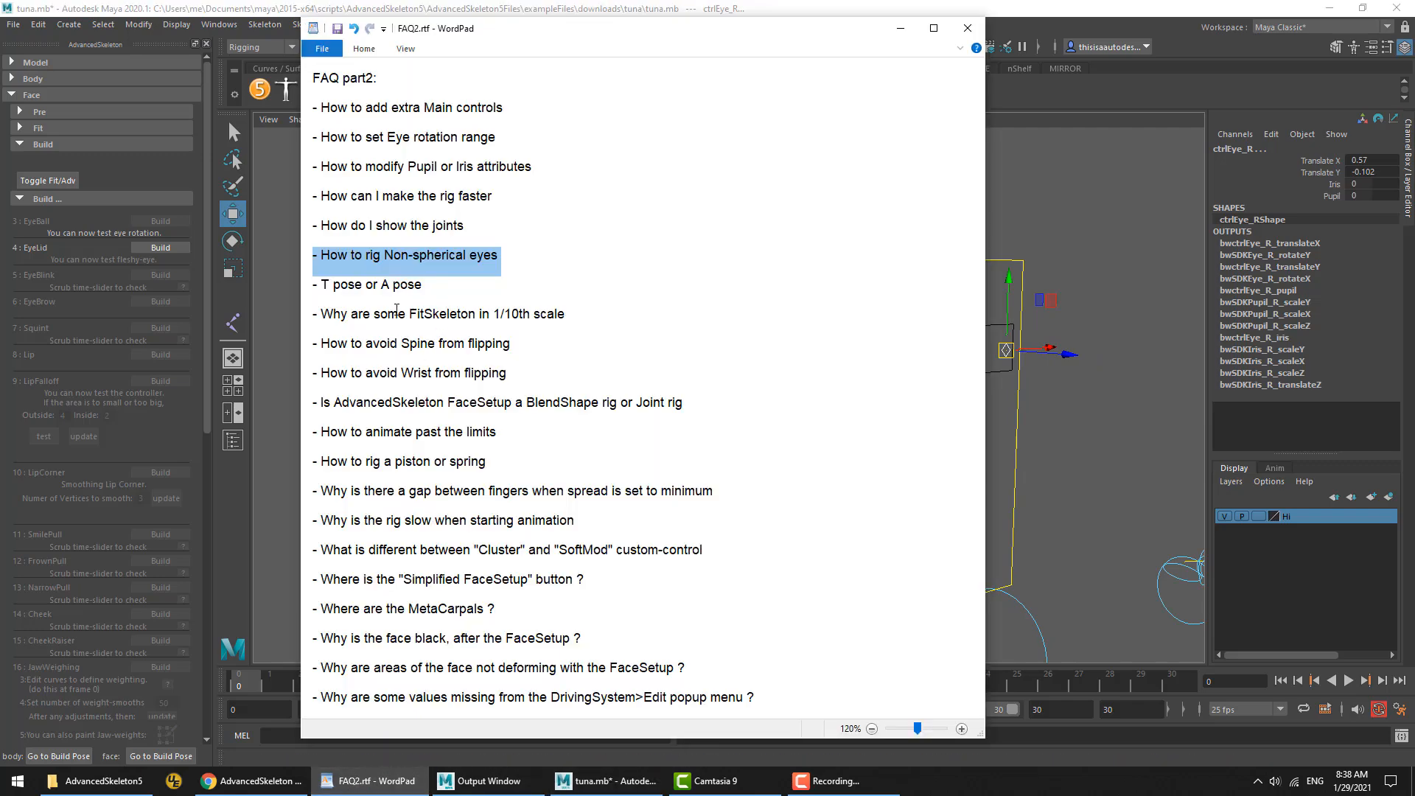
triple_click(369, 298)
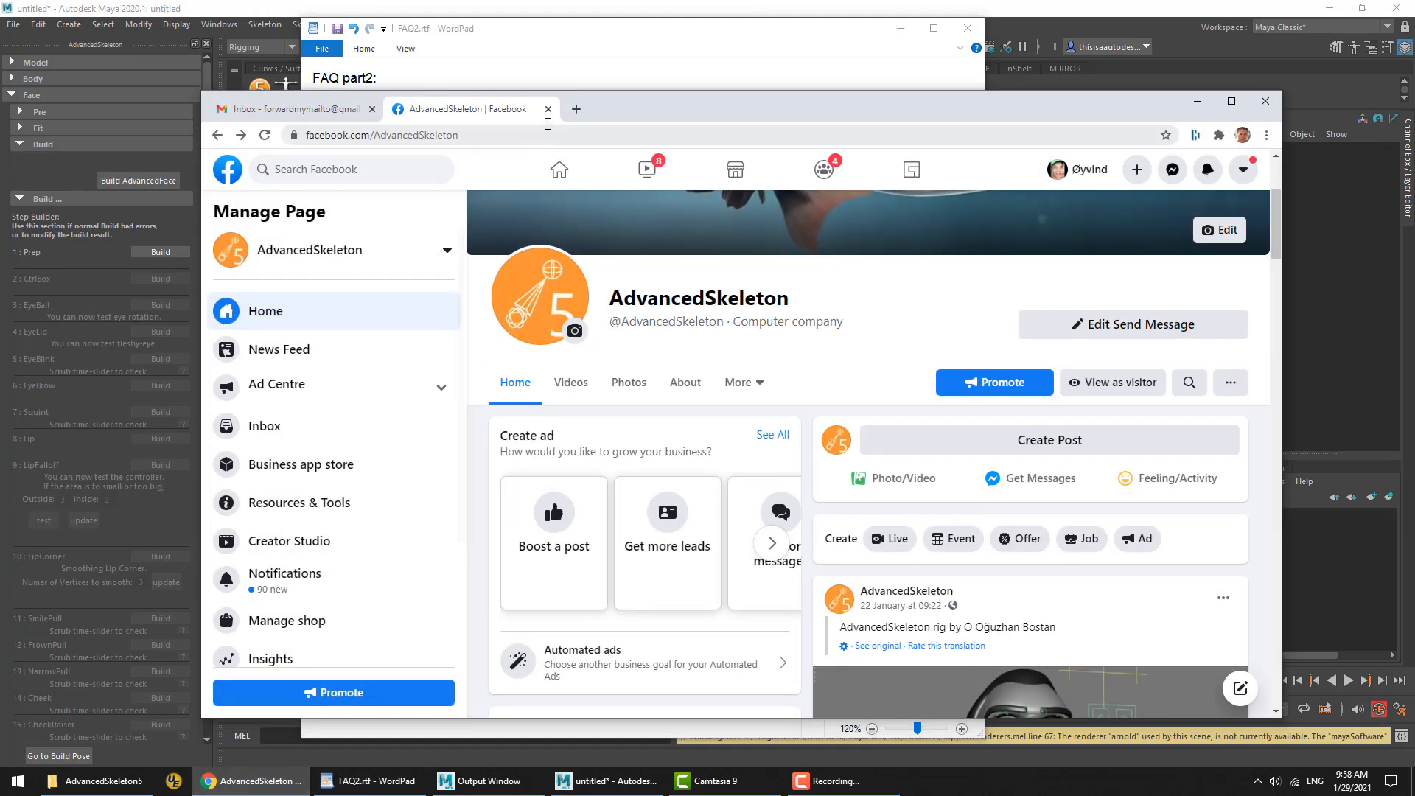
Search Google in a new browser tab for "t pose" and show the image results
left_click(572, 111)
type("t pose")
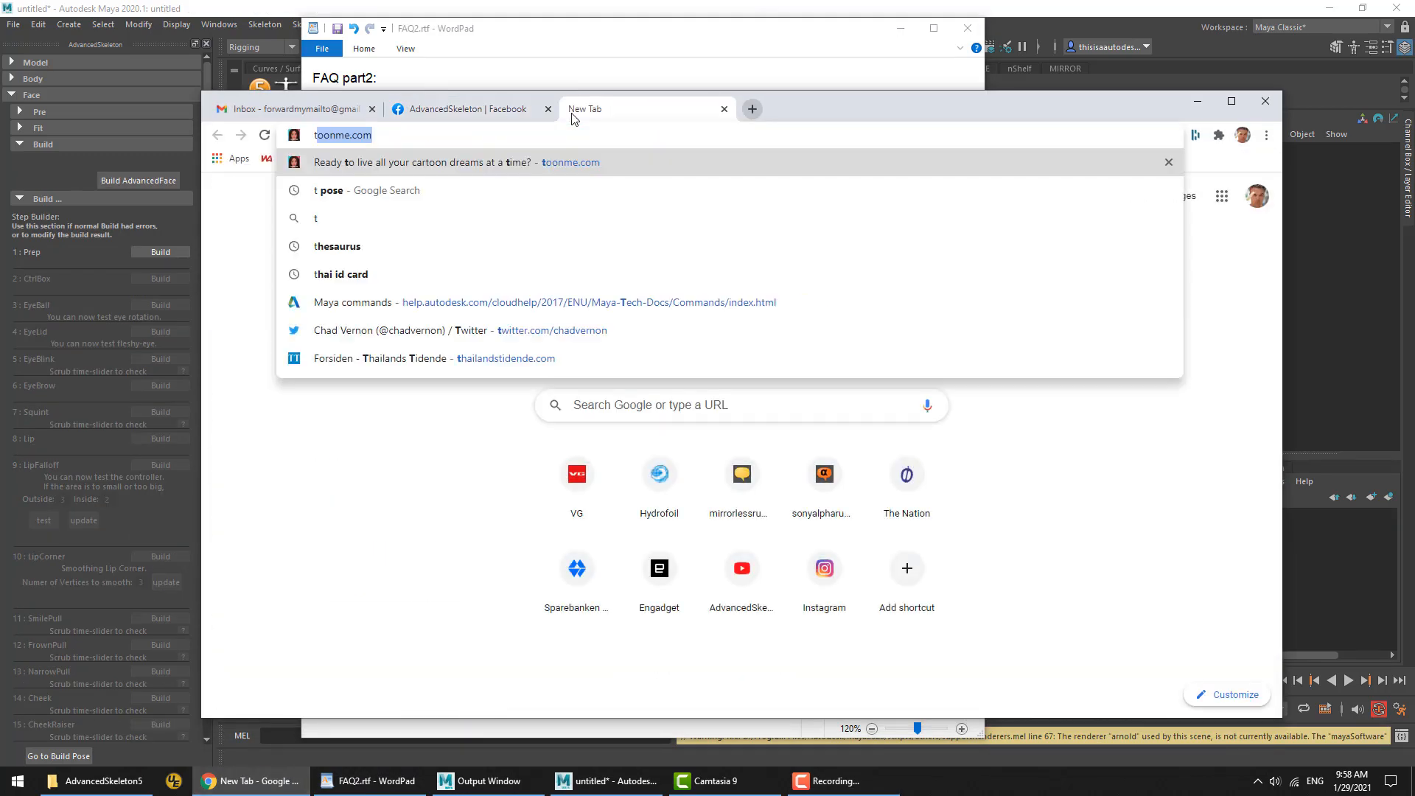
key("Return")
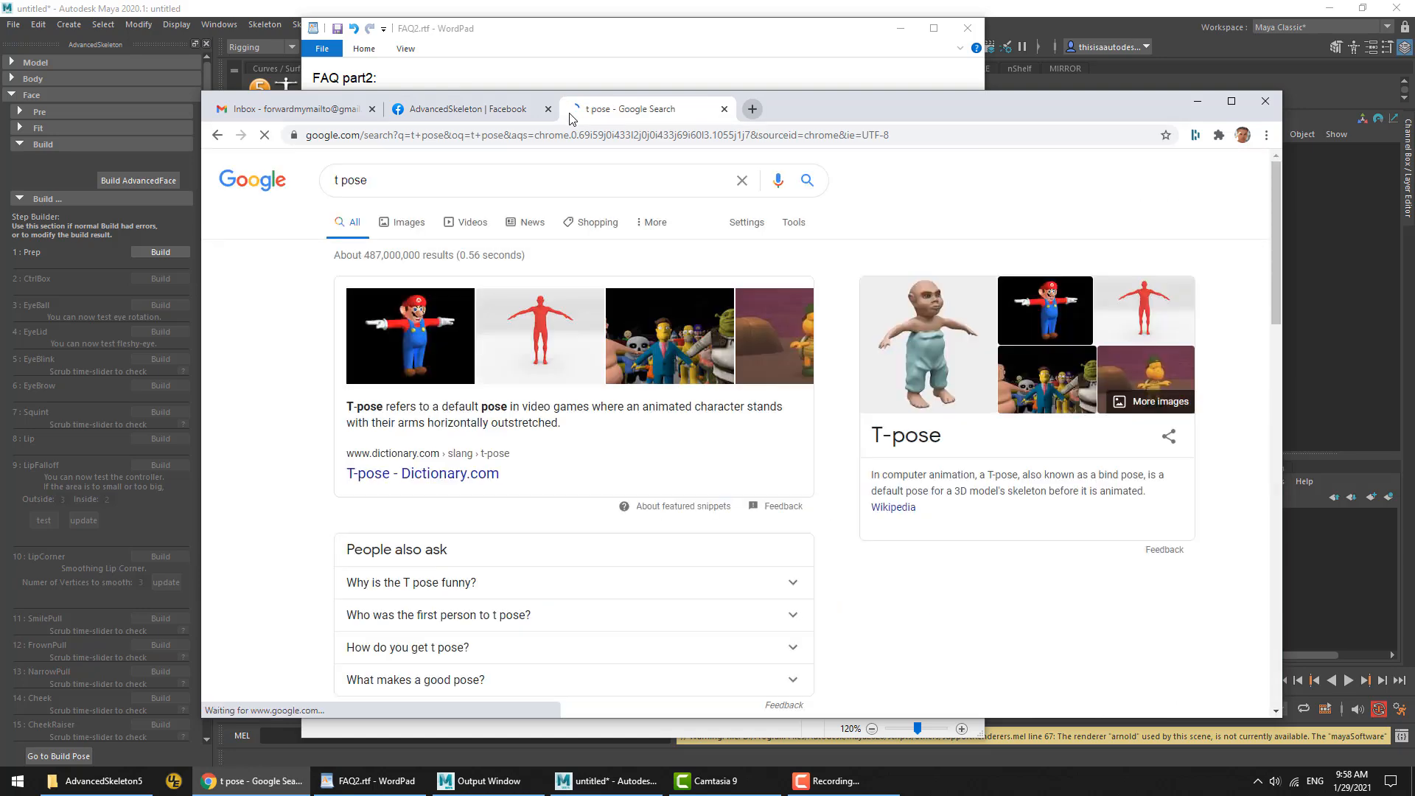
left_click(405, 225)
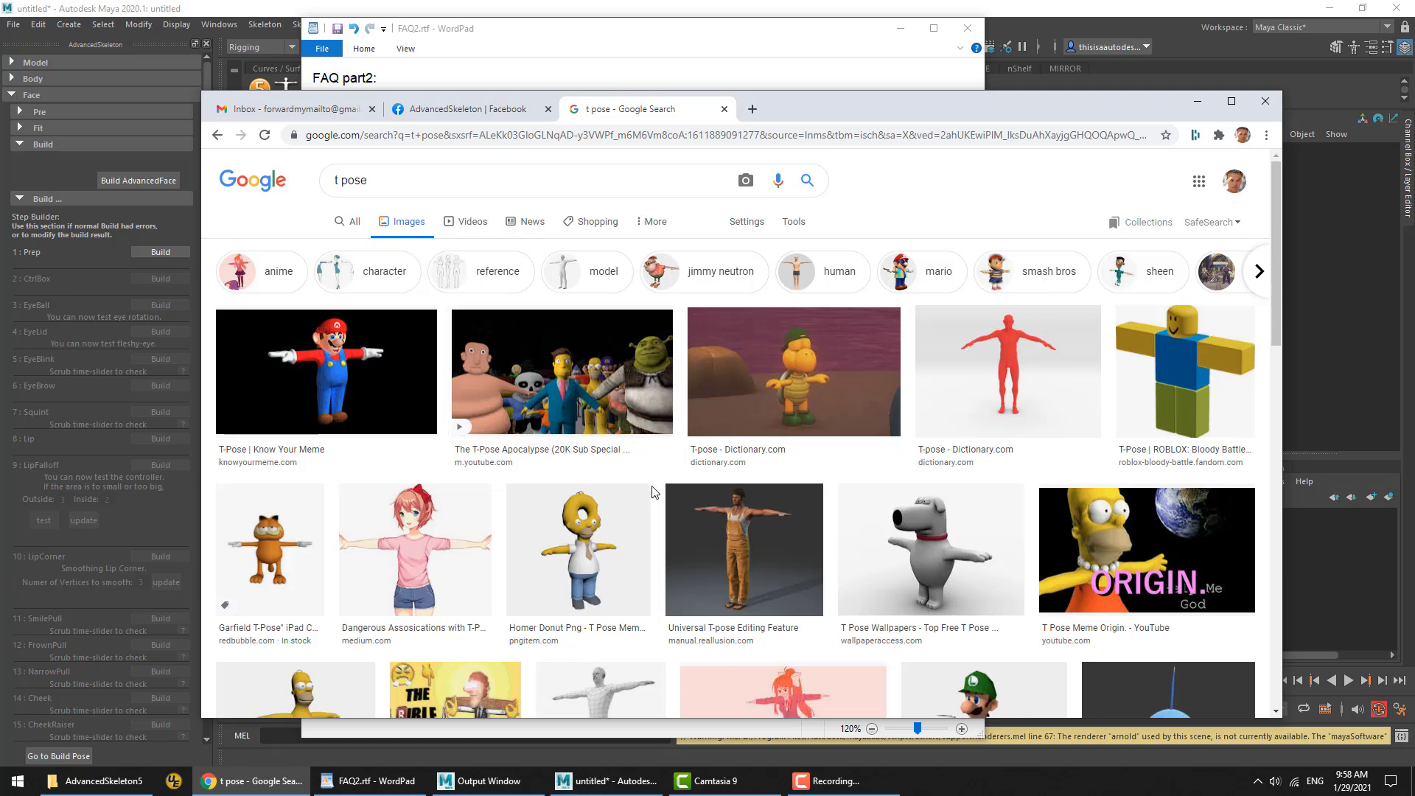
Change the image search to "A pose" and look through the results
left_click(337, 181)
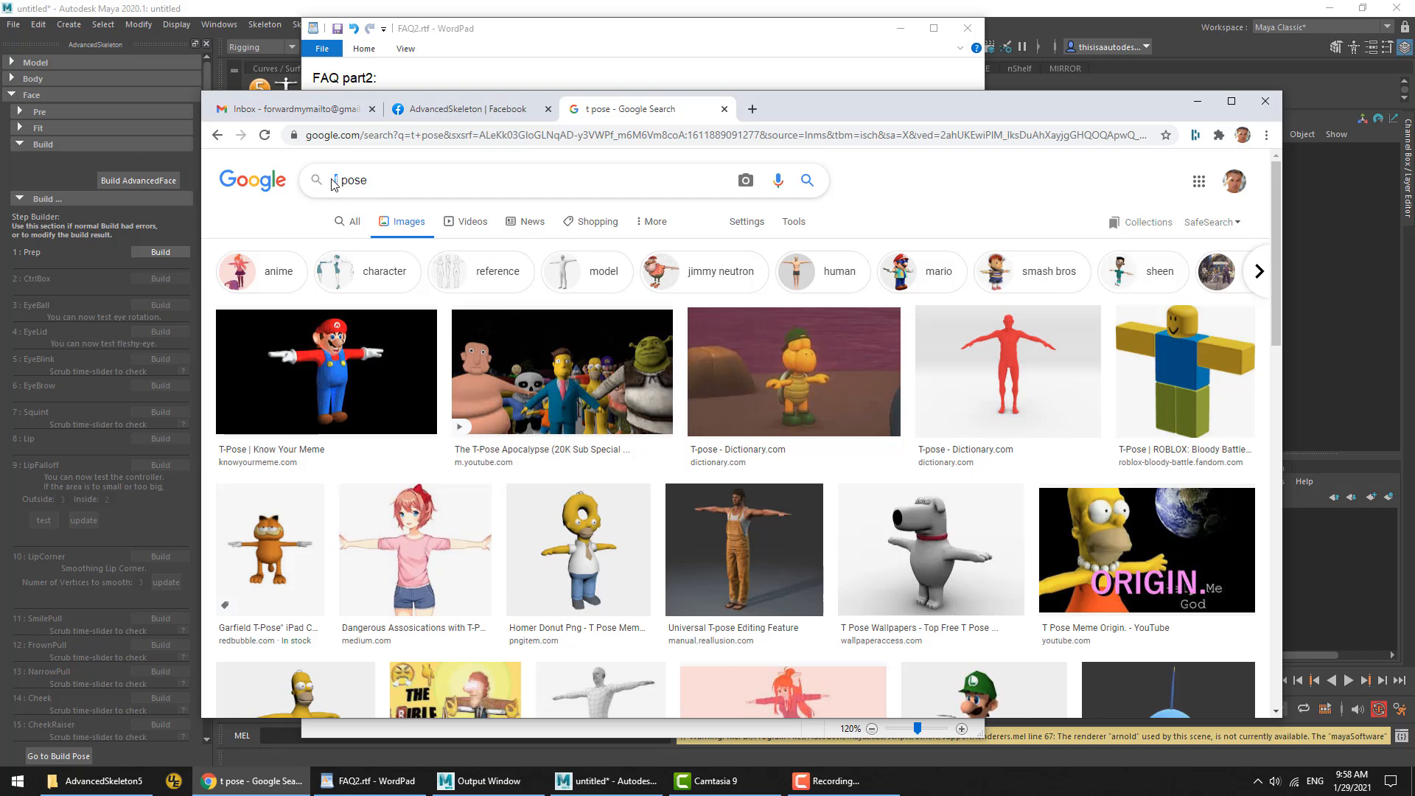
key("BackSpace")
type("A")
key("Return")
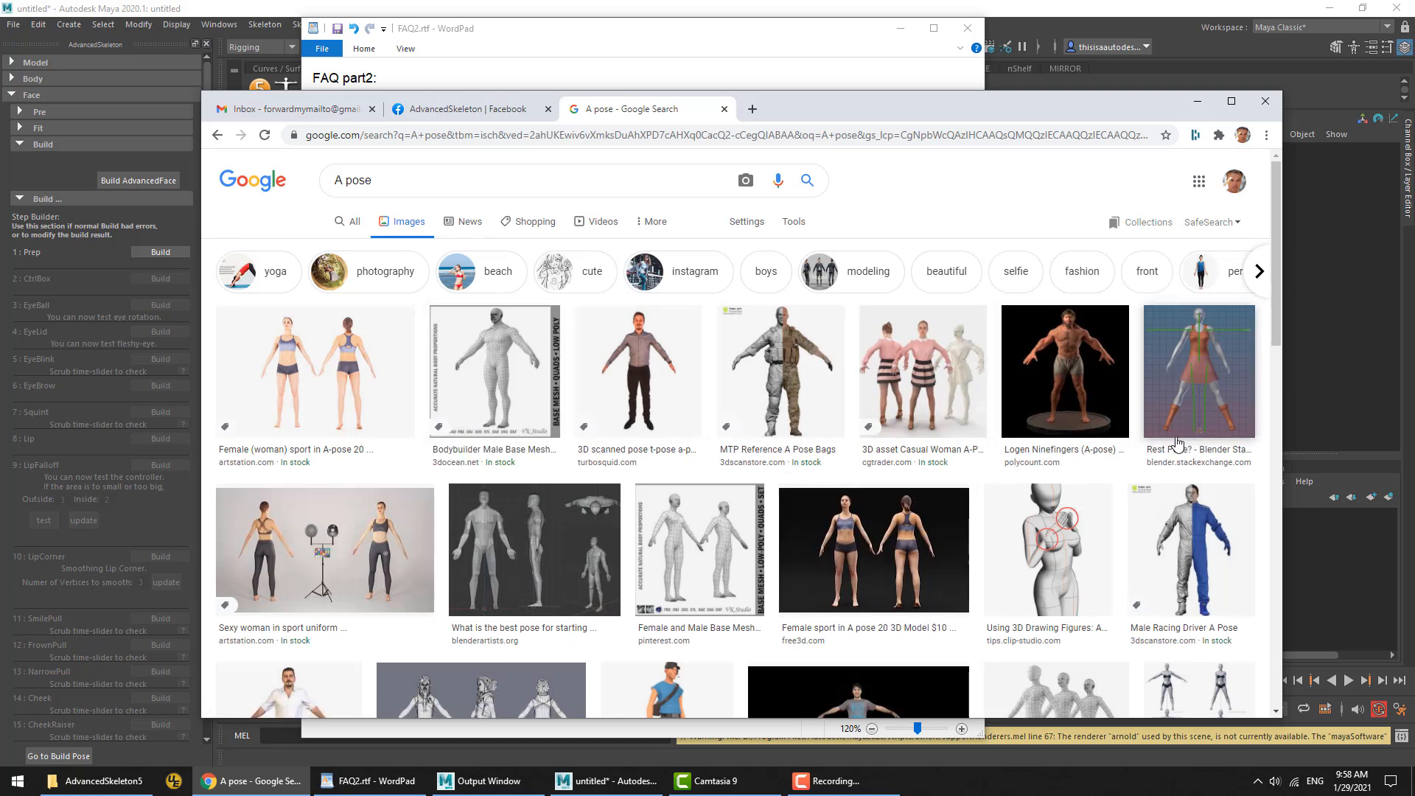
scroll(1017, 516, "down", 2)
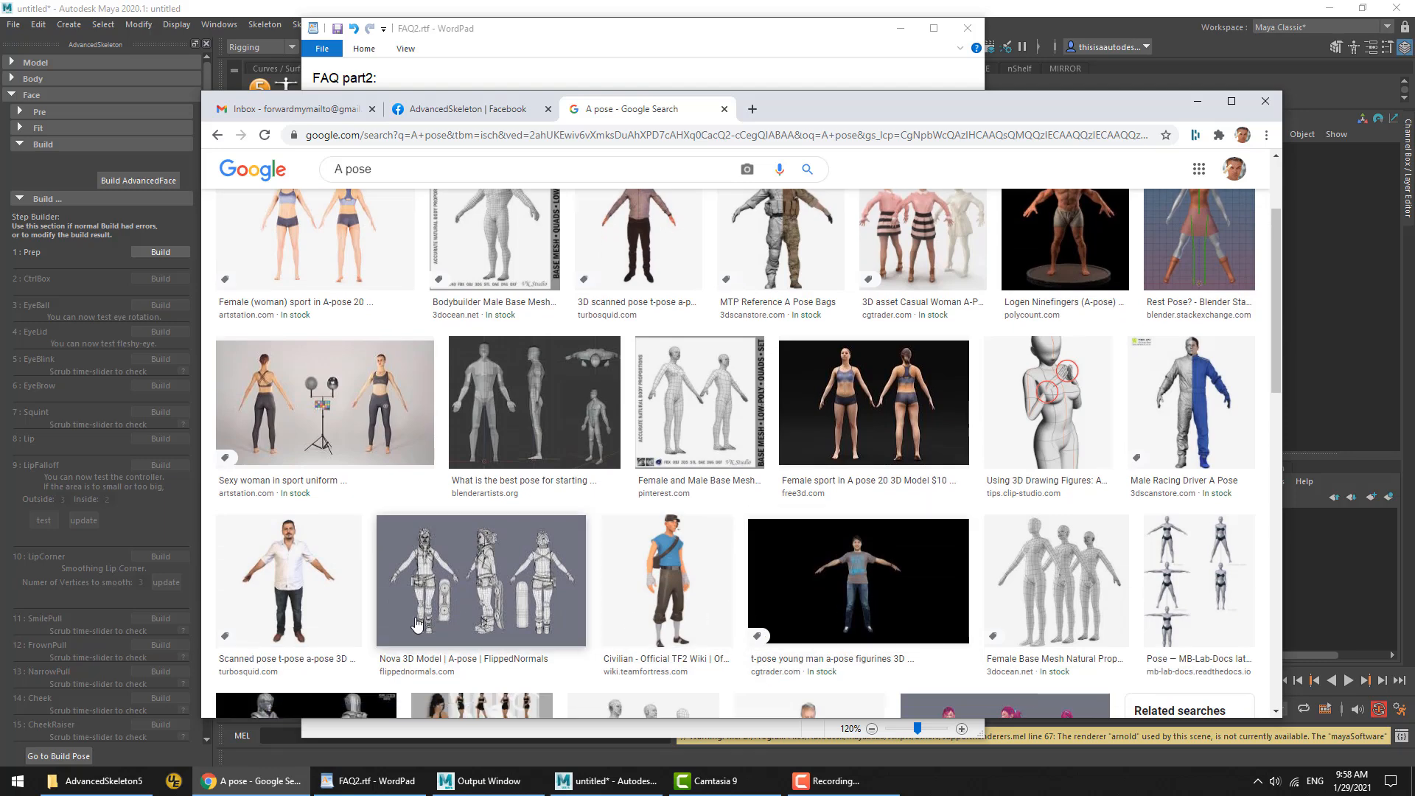
scroll(940, 508, "up", 2)
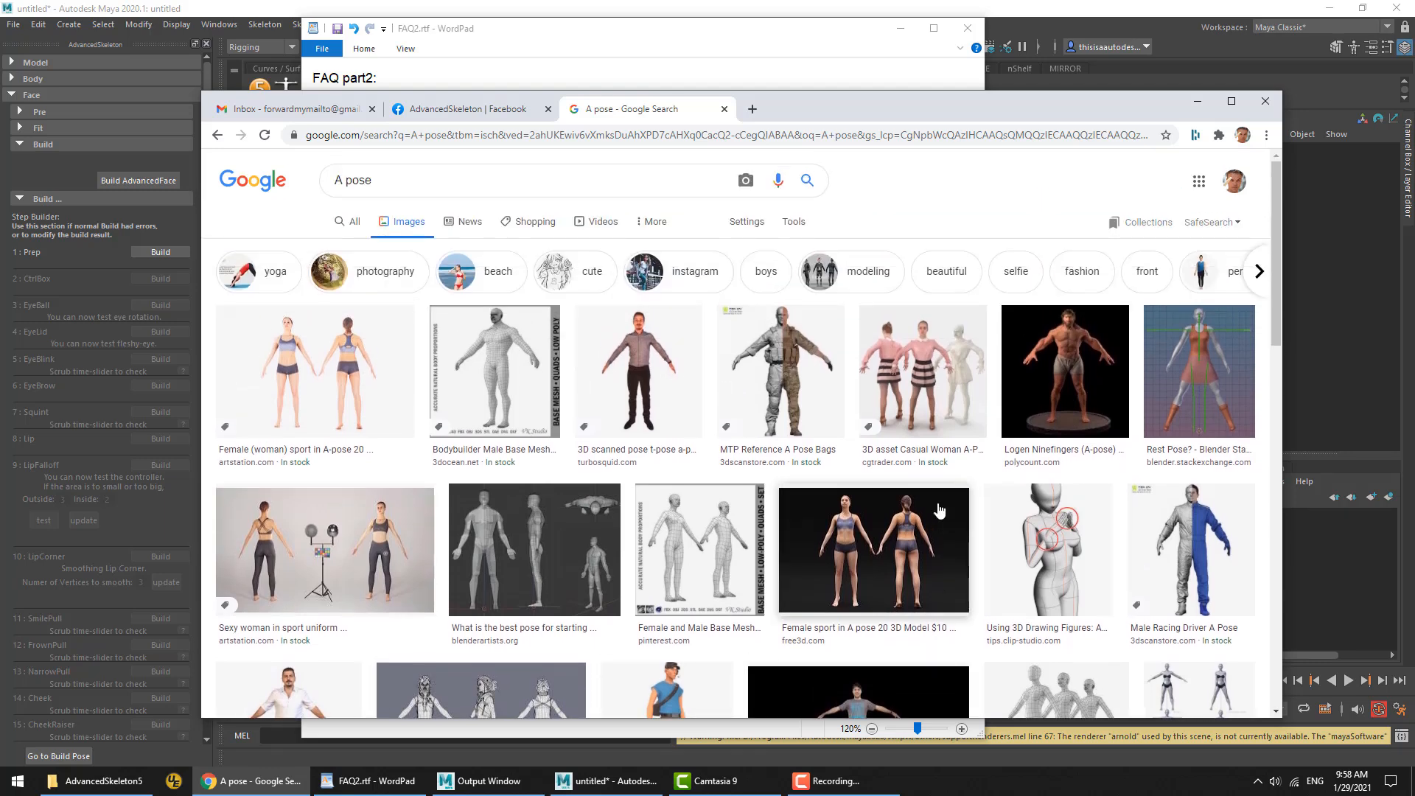
Return to the "t pose" image results in Chrome, switching briefly to the empty Maya scene and back
left_click(228, 5)
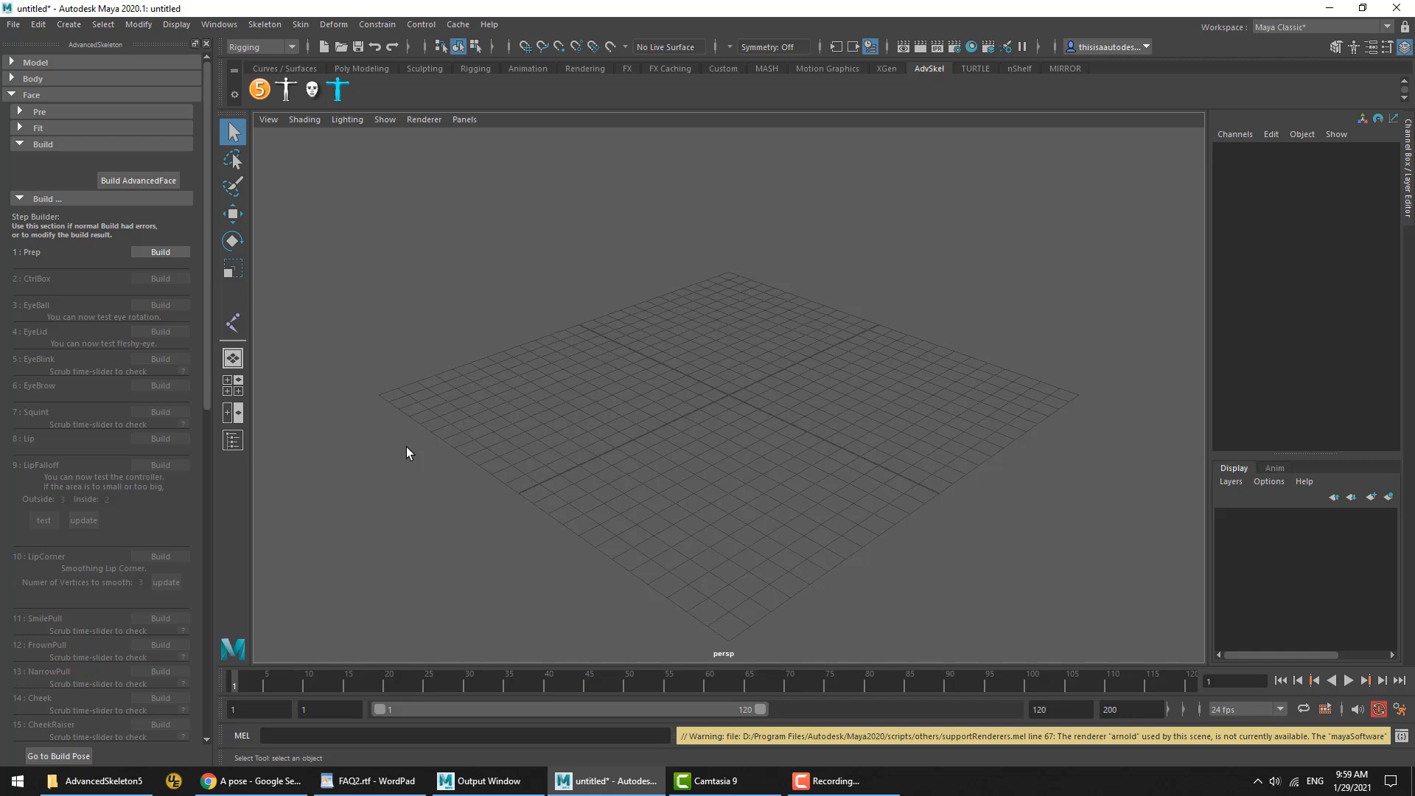
left_click(251, 781)
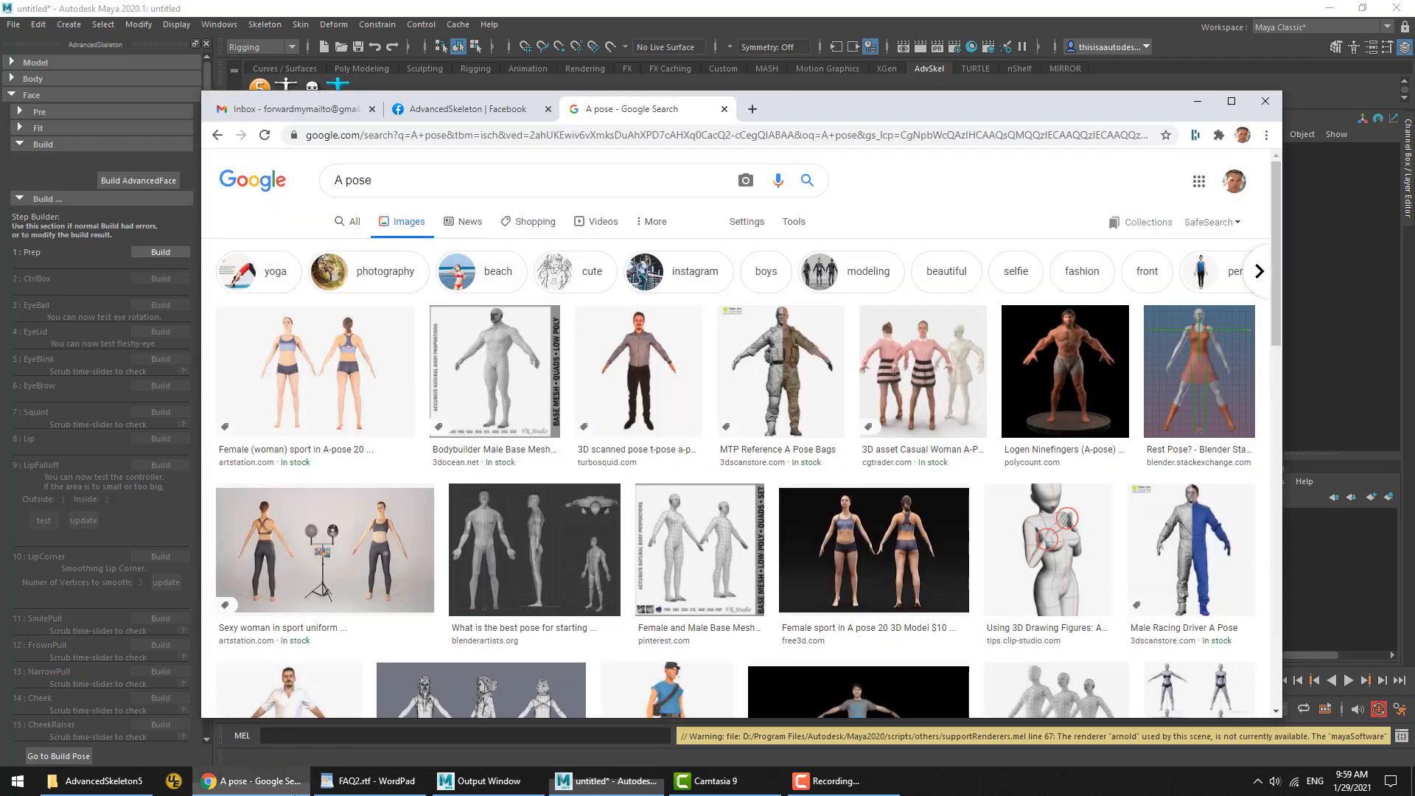
left_click(218, 135)
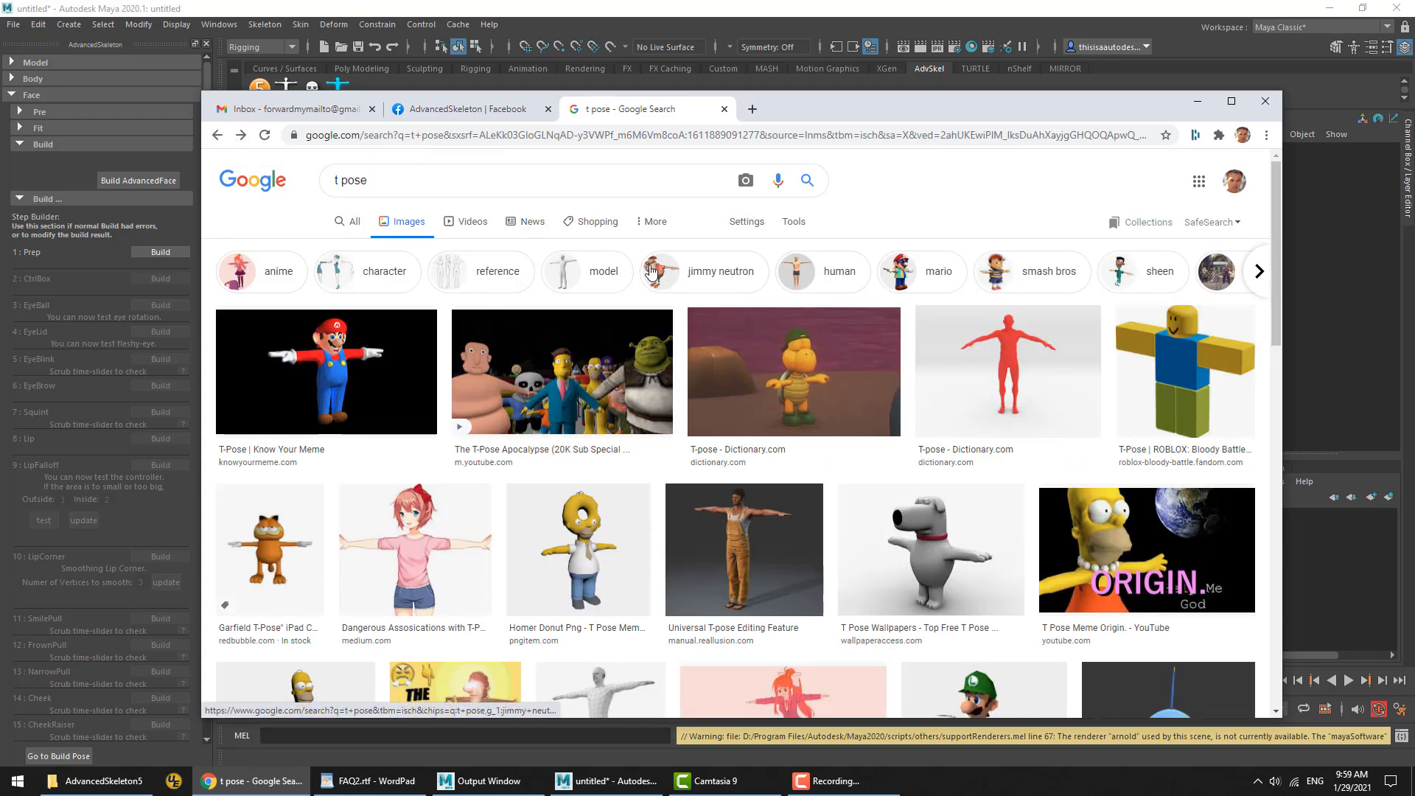
key("alt+Tab")
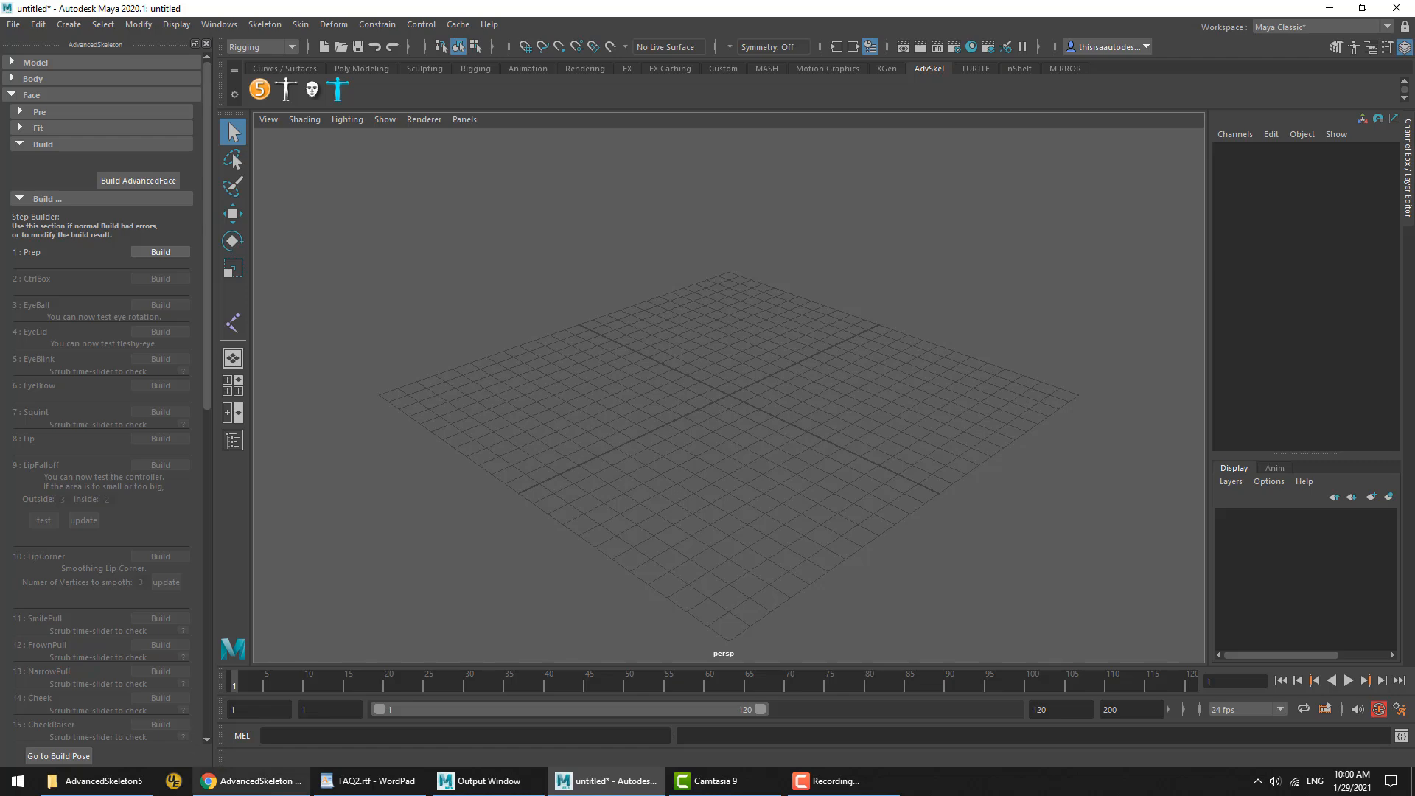
left_click(251, 781)
left_click(661, 112)
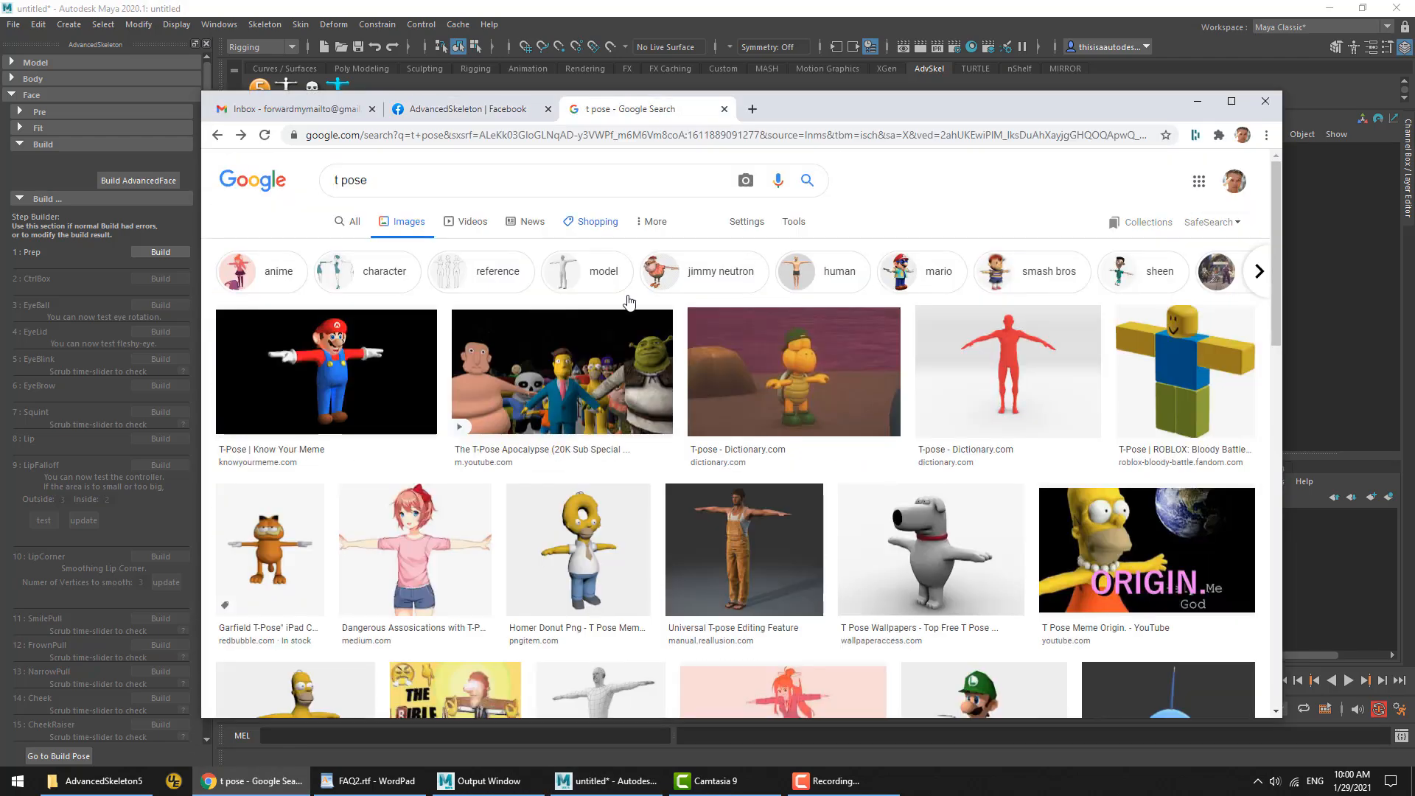
Switch from the pose image results to Maya and open AdvancedSkeleton's tuna demo rig
left_click(241, 135)
left_click(1031, 355)
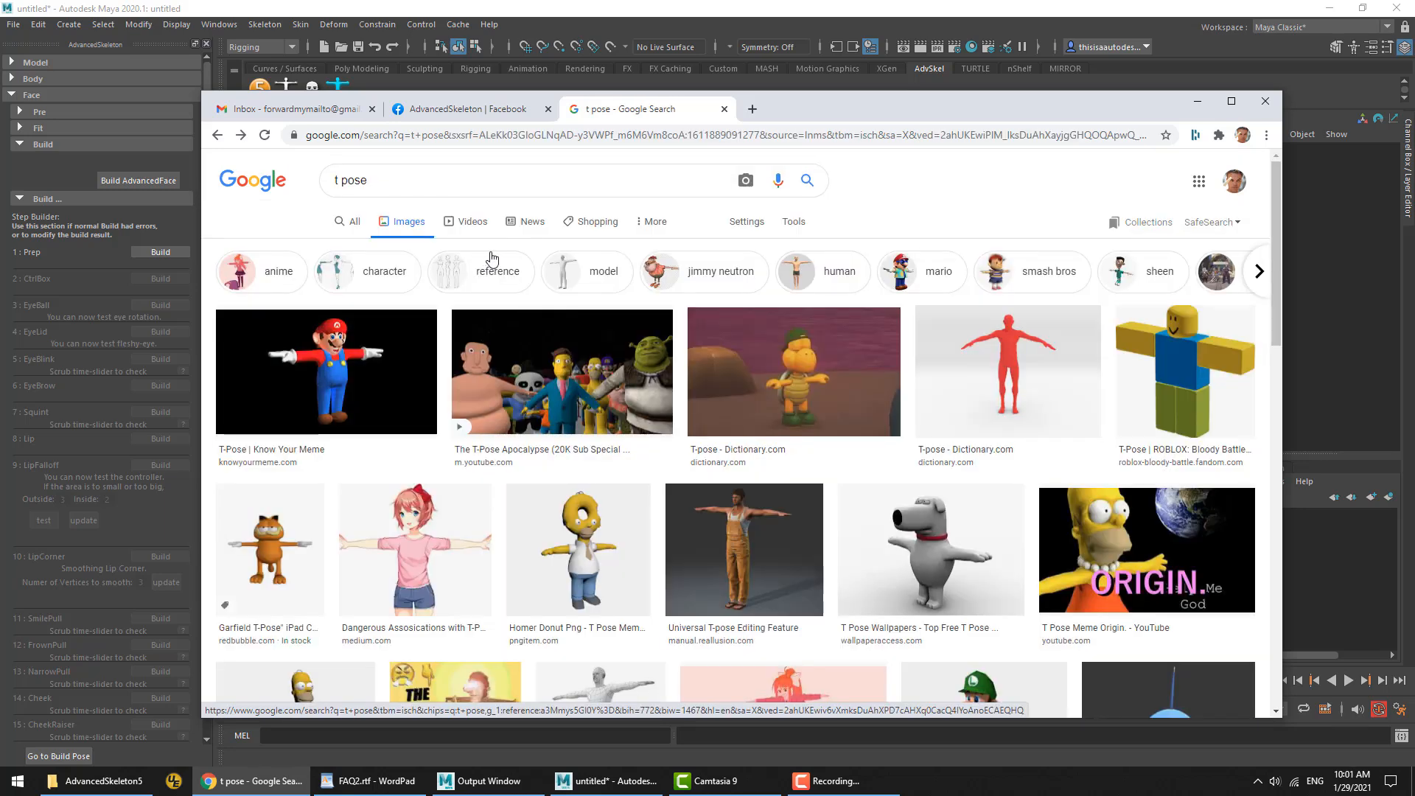
key("alt+Tab")
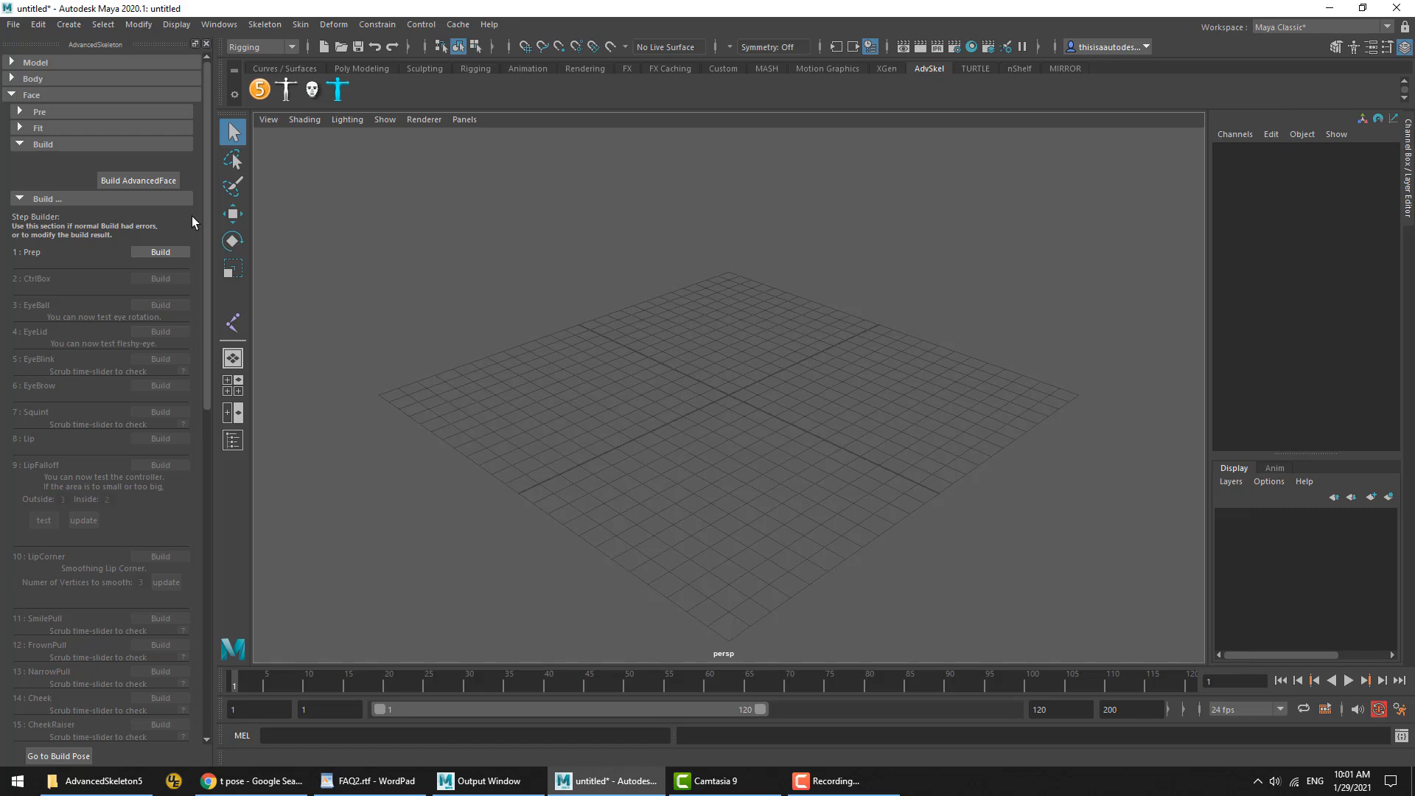
left_click(30, 94)
left_click(34, 224)
left_click(161, 275)
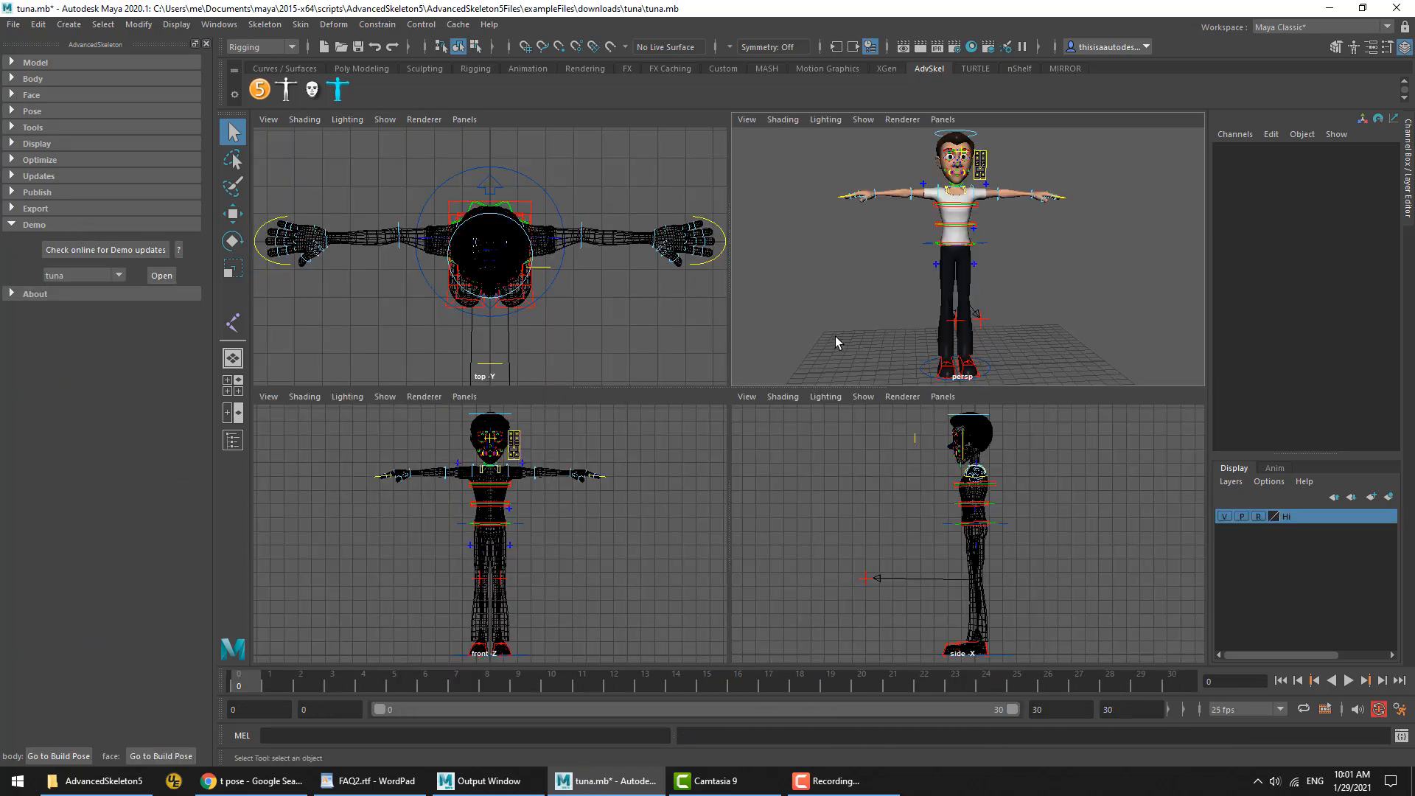
Enlarge the perspective view and rotate the tuna rig's right FK shoulder about 45 degrees in Y, lowering the arm into an A pose
key("space")
left_click(697, 263)
key("e")
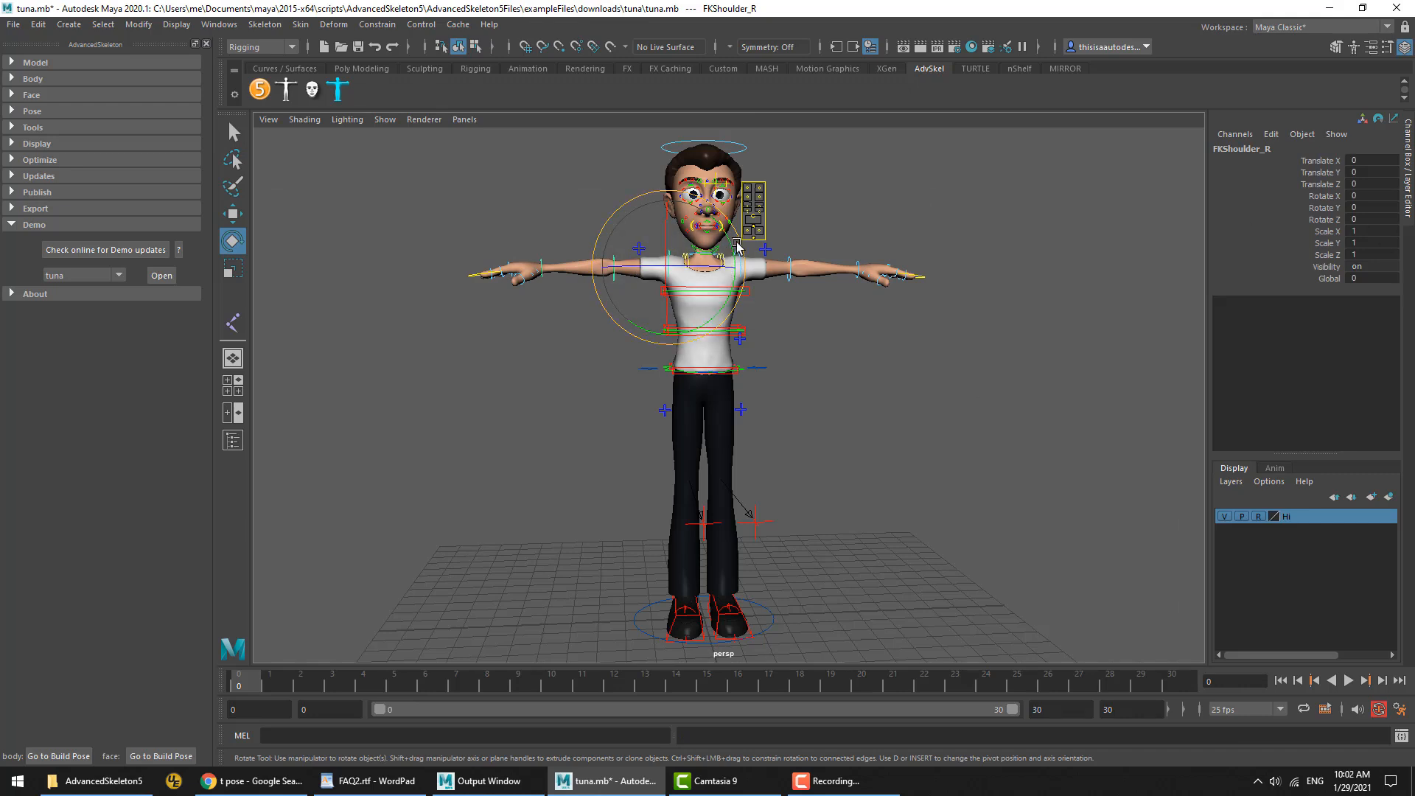
left_click_drag(732, 243, 825, 392)
left_click(1337, 209)
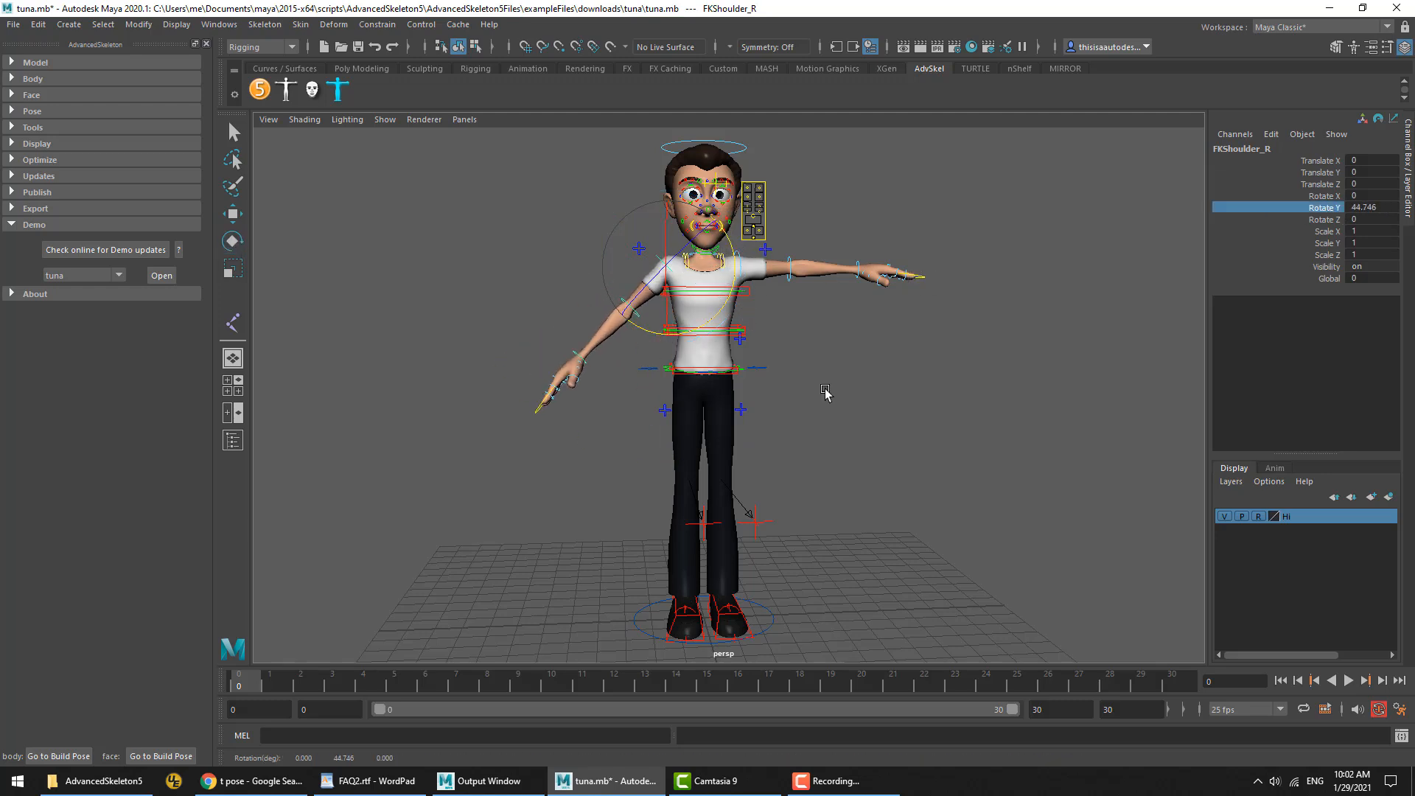
left_click(802, 398)
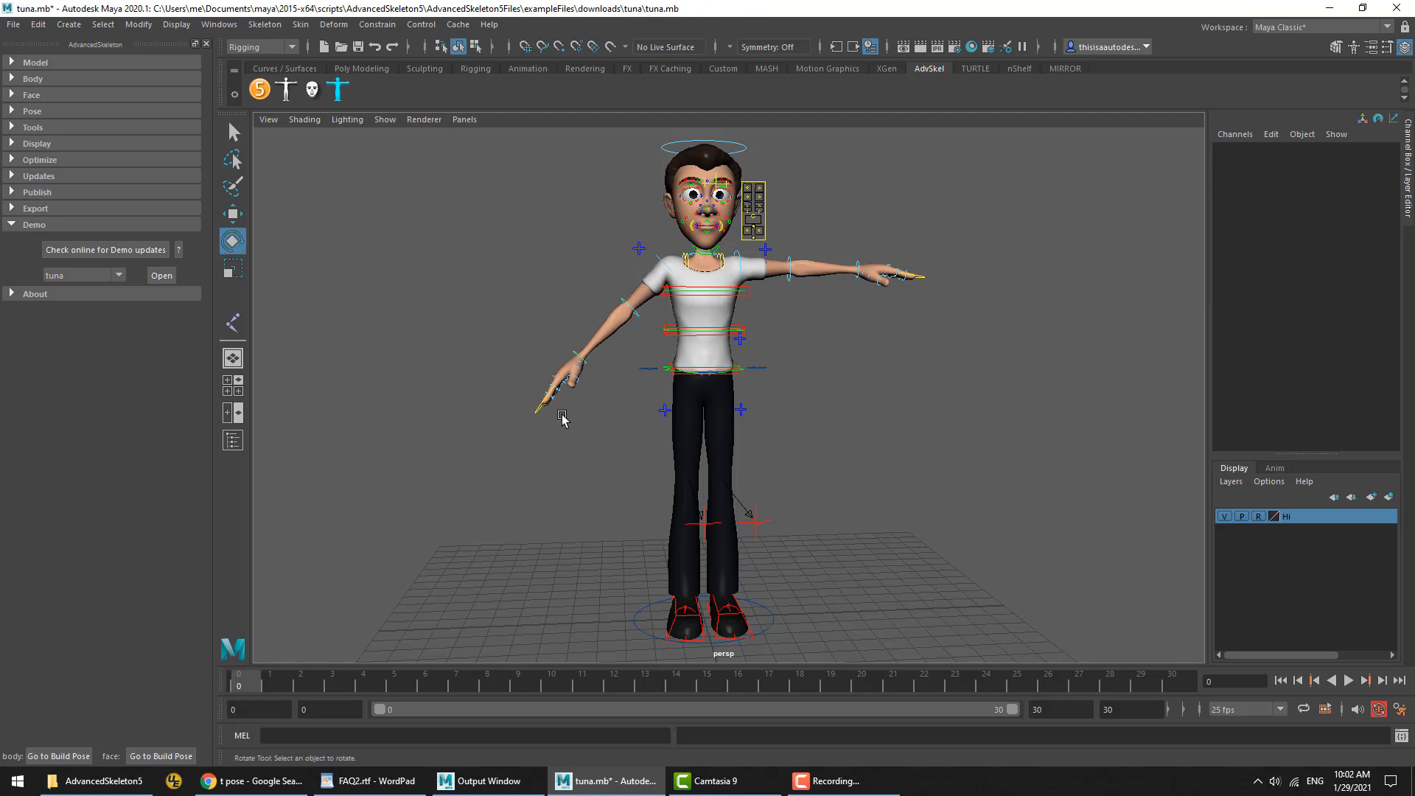
Rotate the right shoulder back up to the horizontal T pose, and undo that rotation
left_click(666, 265)
left_click_drag(728, 237, 748, 294)
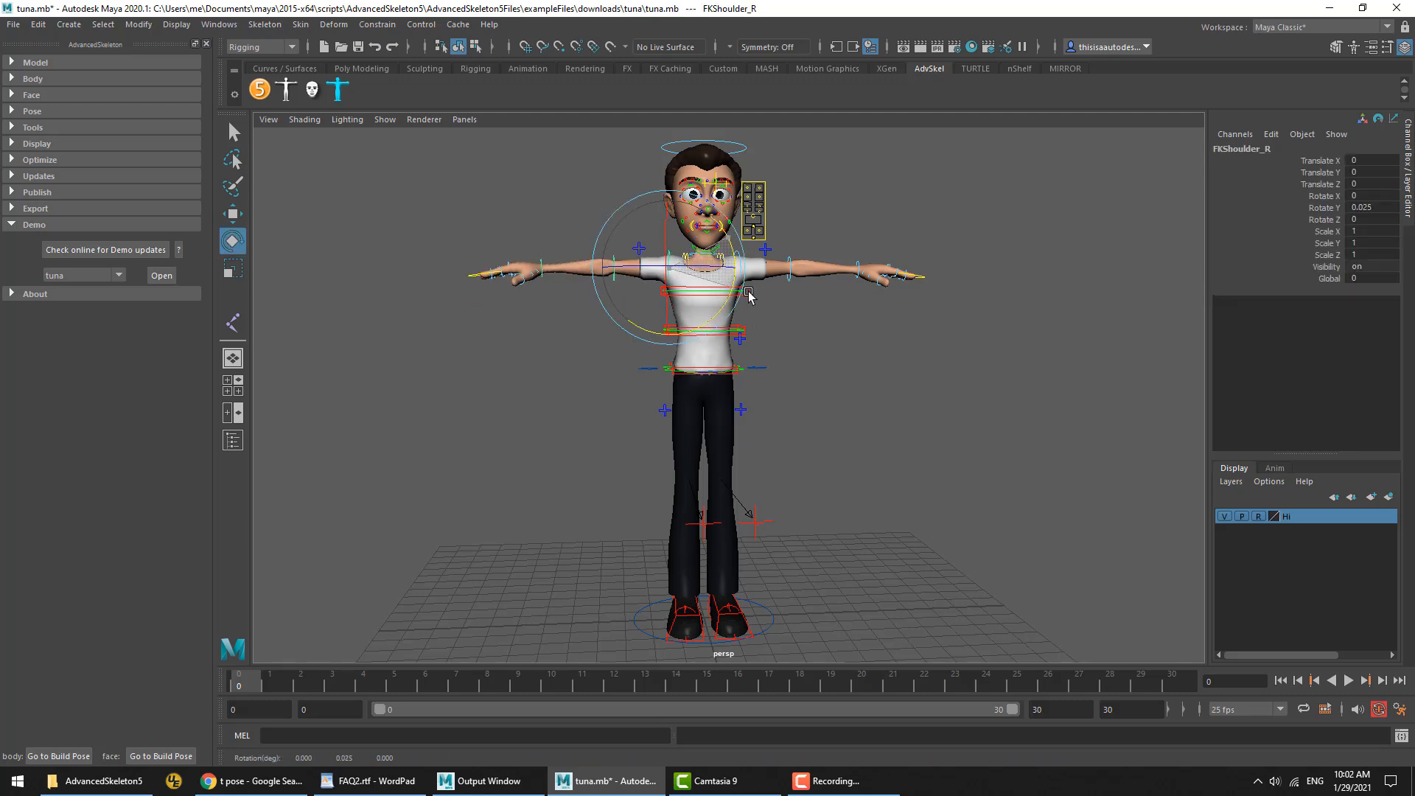
key("ctrl+z")
key("ctrl+z")
key("ctrl+z")
key("ctrl+z")
key("ctrl+z")
key("ctrl+z")
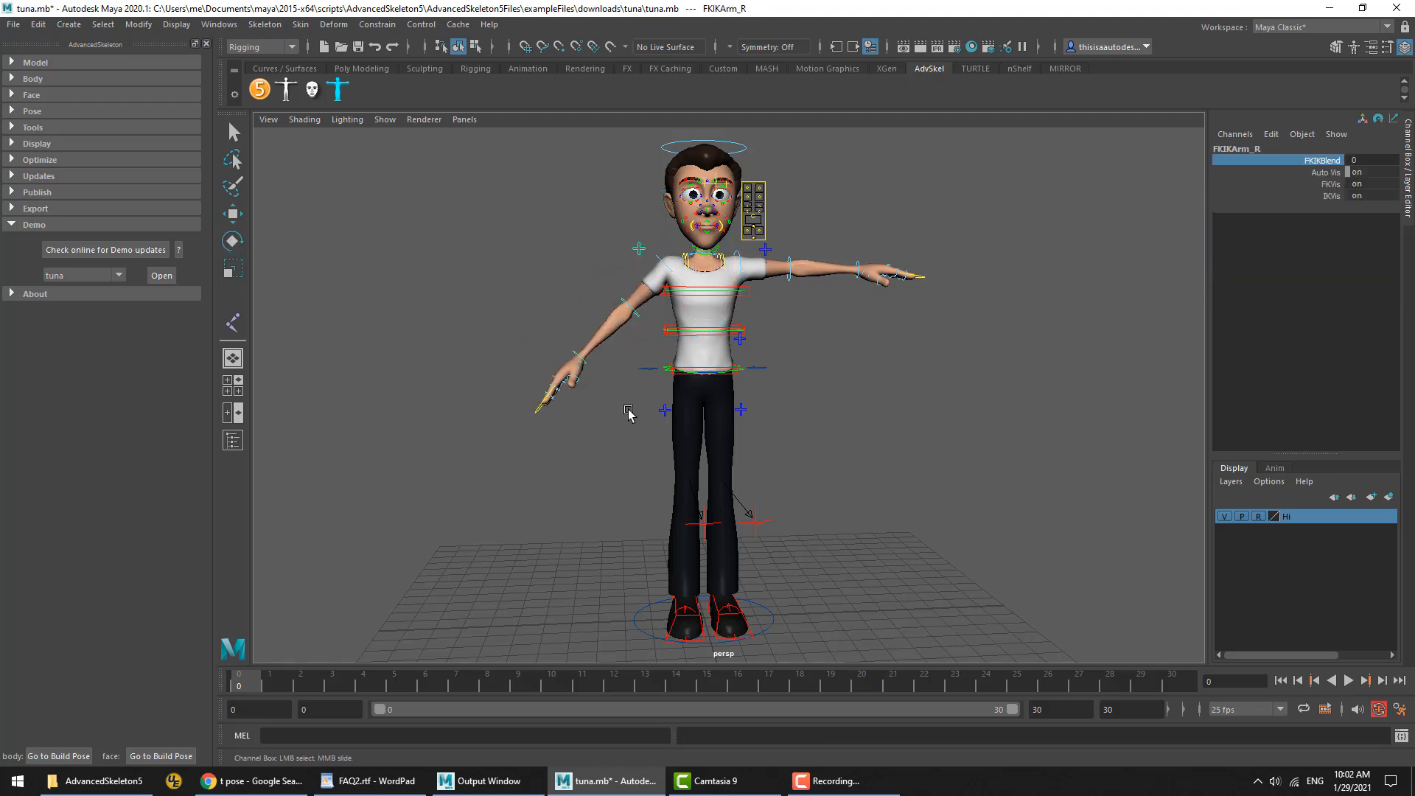
key("ctrl+z")
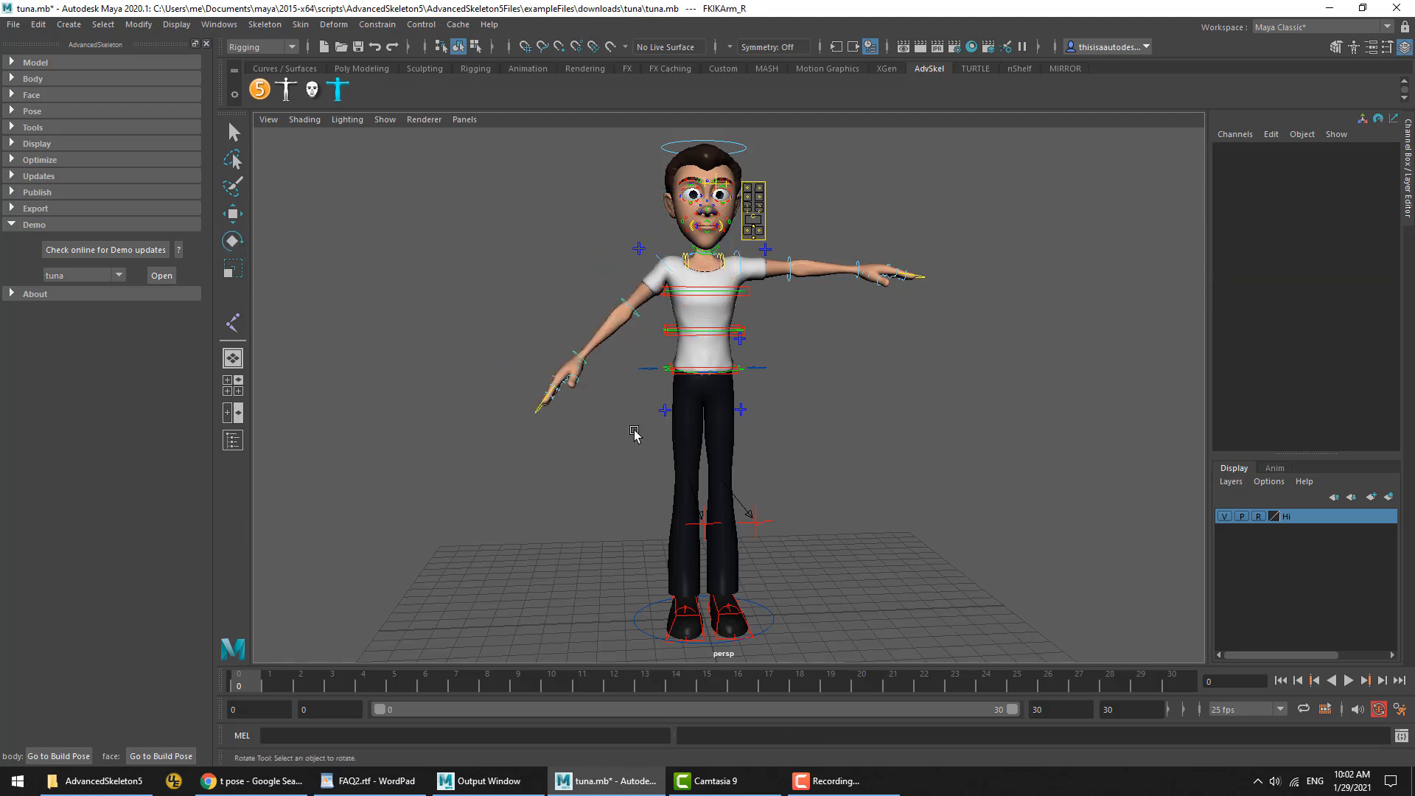
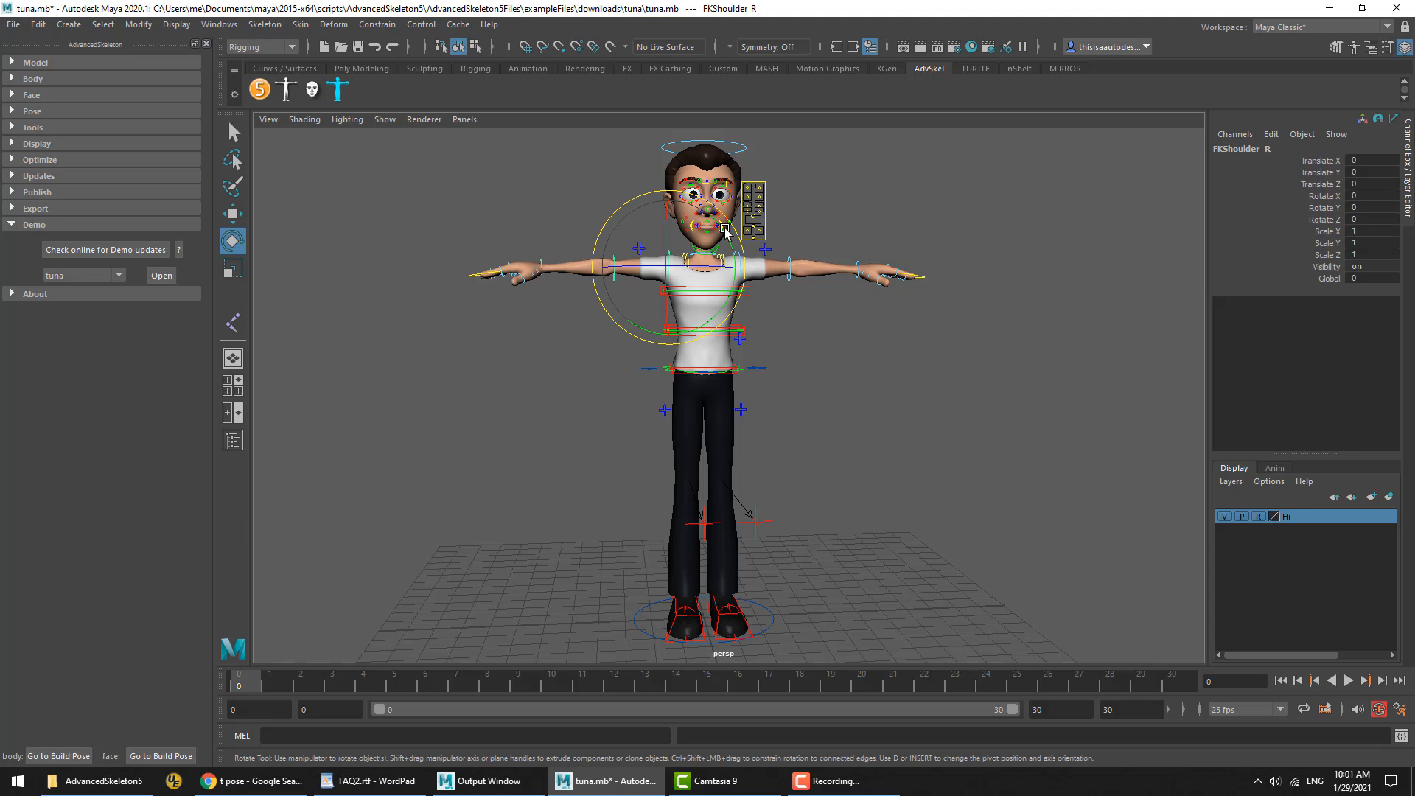
Lower the right arm from the T pose again by rotating FKShoulder_R about 45 degrees in Y, and deselect it
left_click_drag(731, 245, 720, 317)
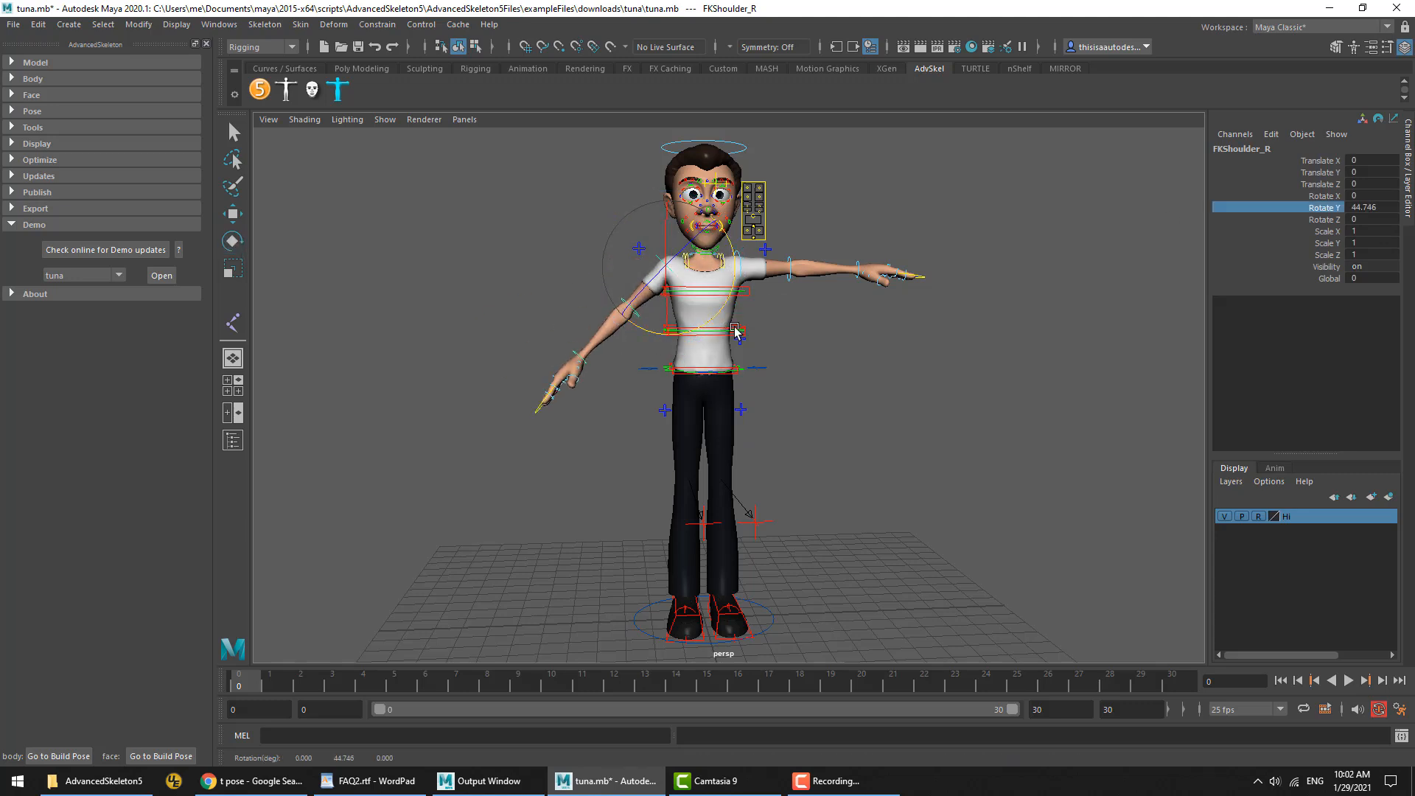
key("e")
left_click(802, 398)
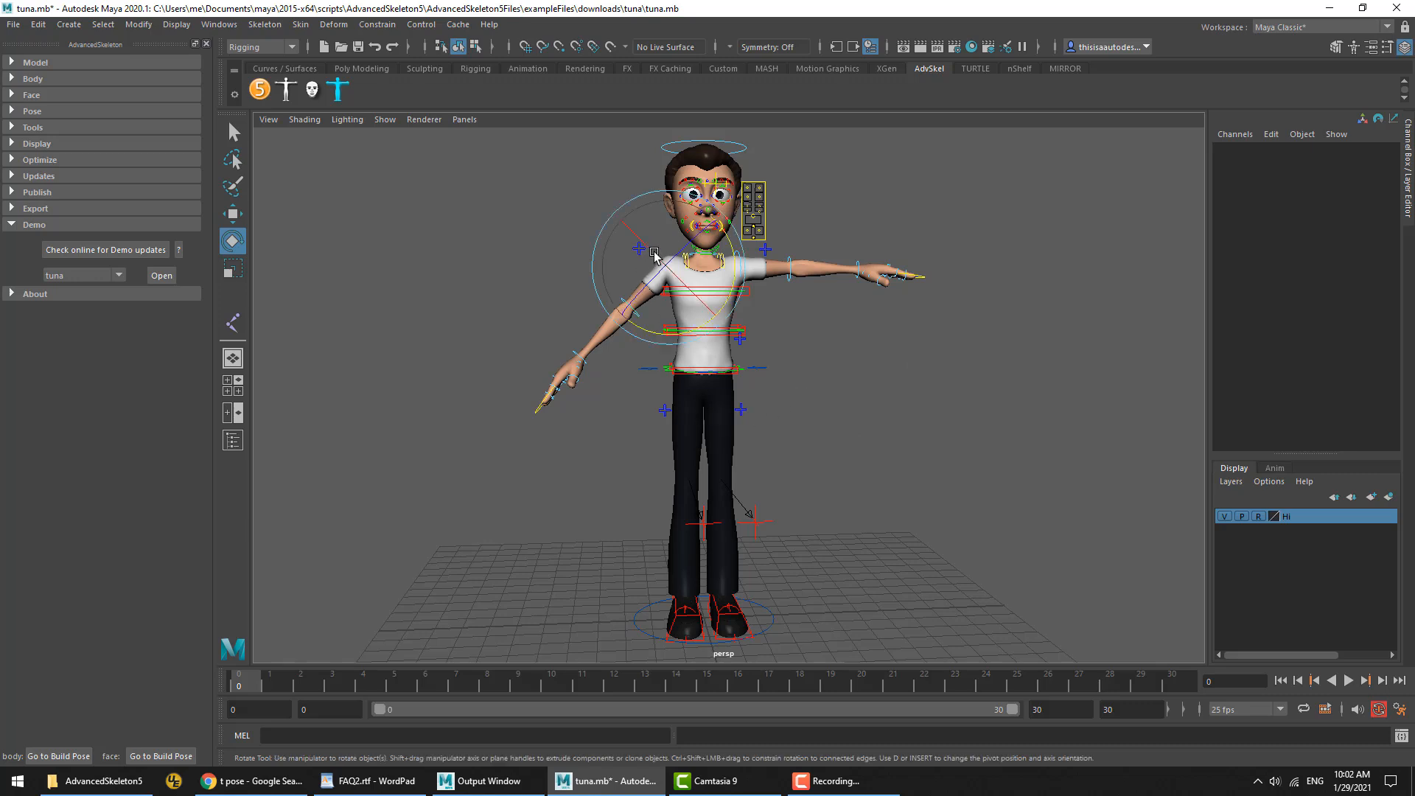
Try raising the lowered right shoulder to horizontal once more, and undo the change
left_click(654, 254)
left_click_drag(726, 238, 750, 296)
key("ctrl+z")
left_click(1014, 445)
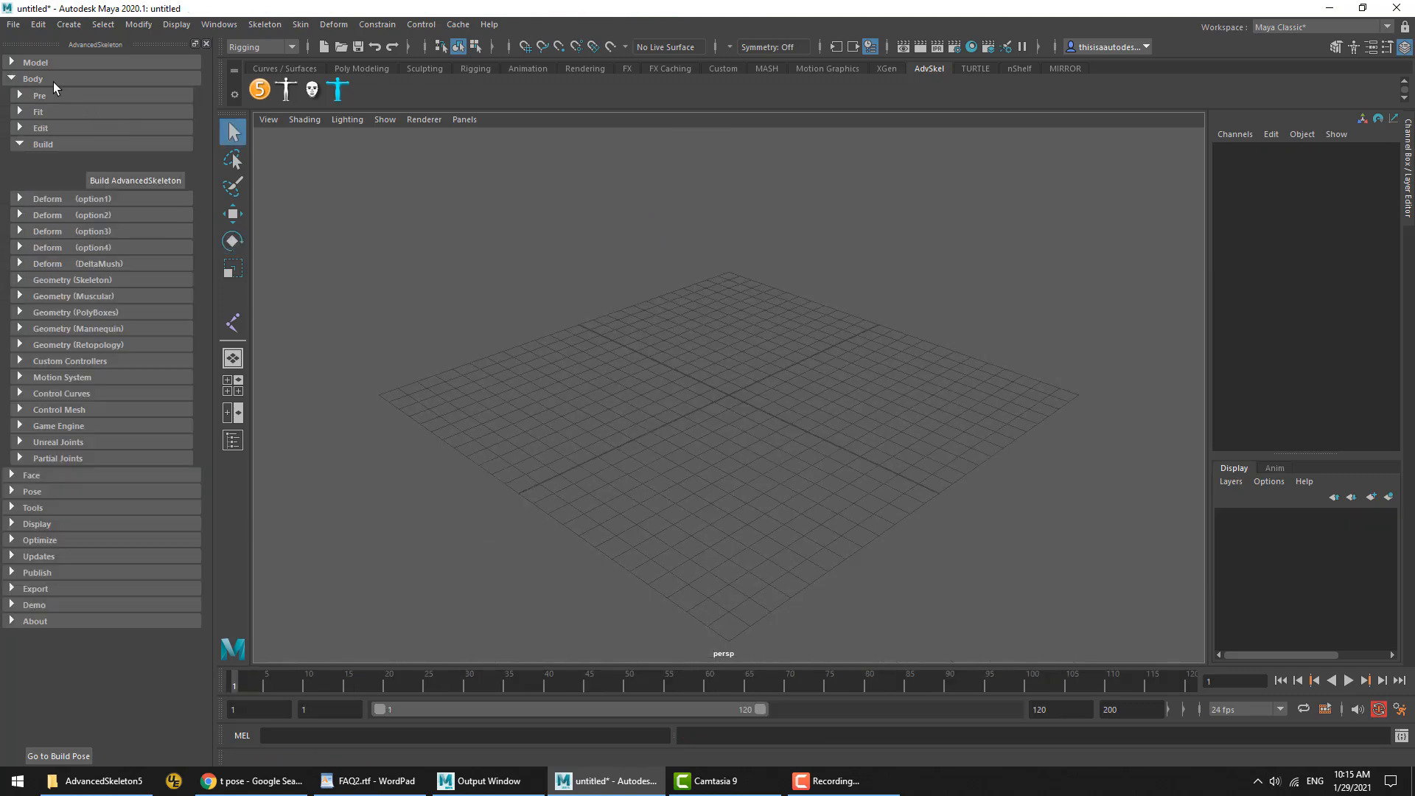
Open the conan demo rig from AdvancedSkeleton's demo collection in place of the empty scene
left_click(48, 80)
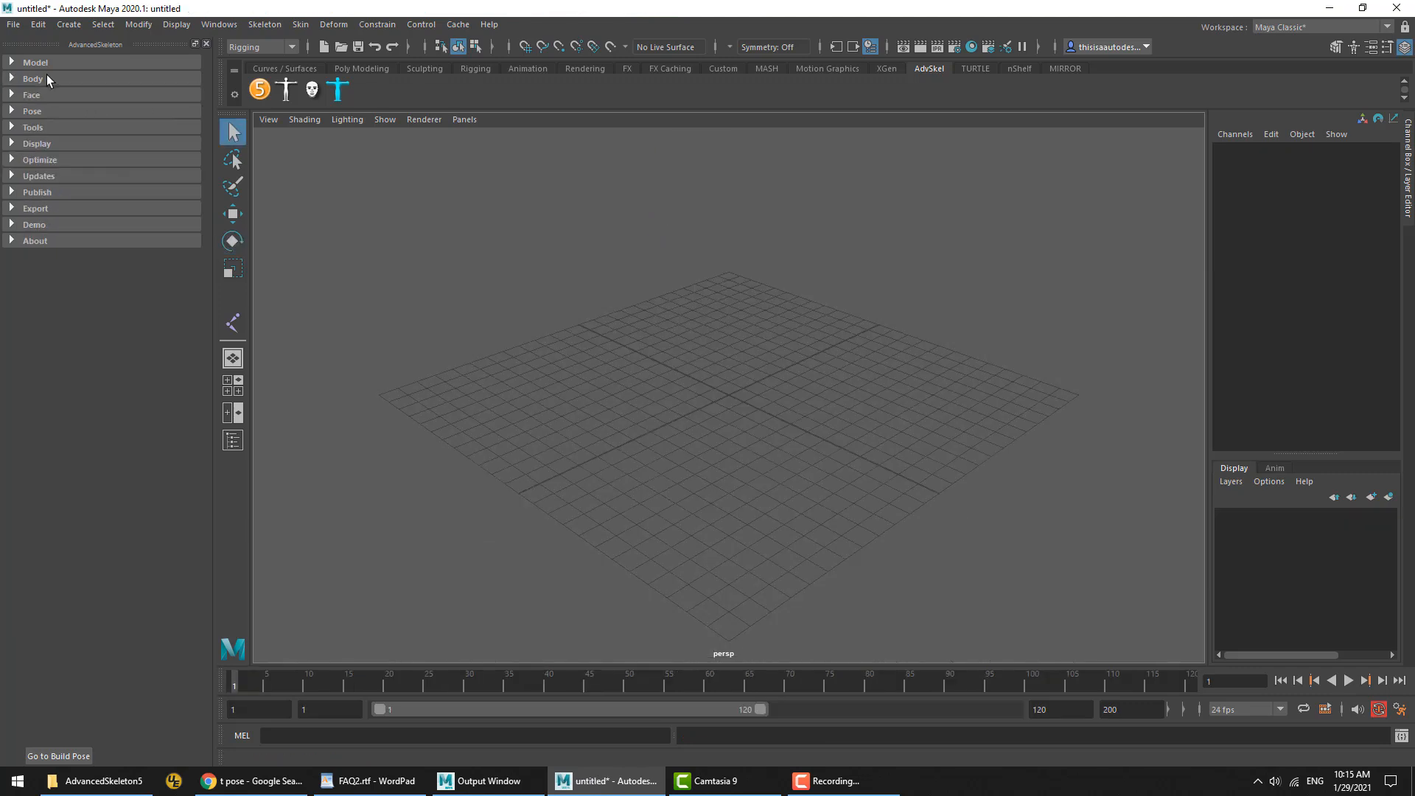
left_click(65, 225)
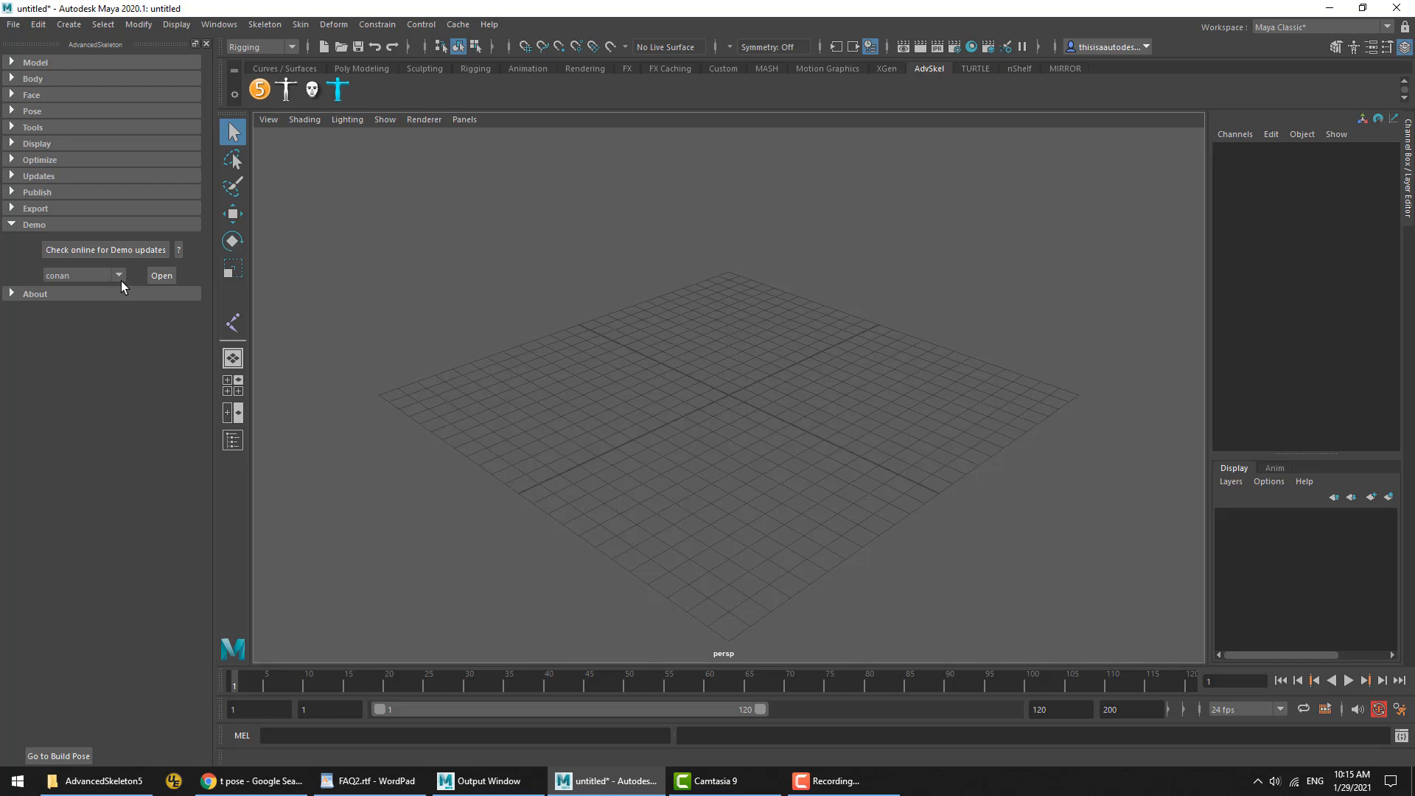
left_click(160, 278)
left_click(710, 401)
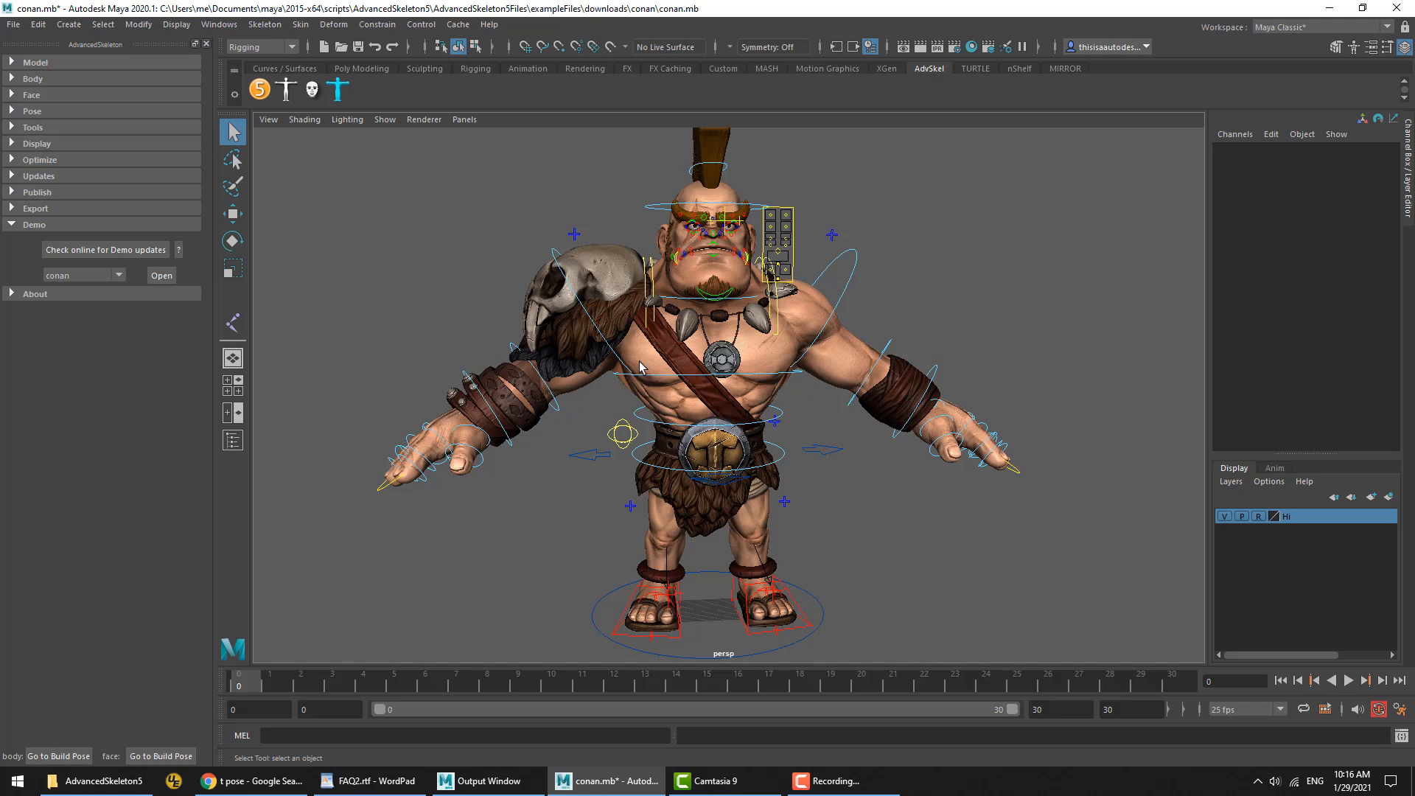
Set Rotate X, Y and Z of conan's right FK shoulder control to 0, and deselect it
left_click(554, 258)
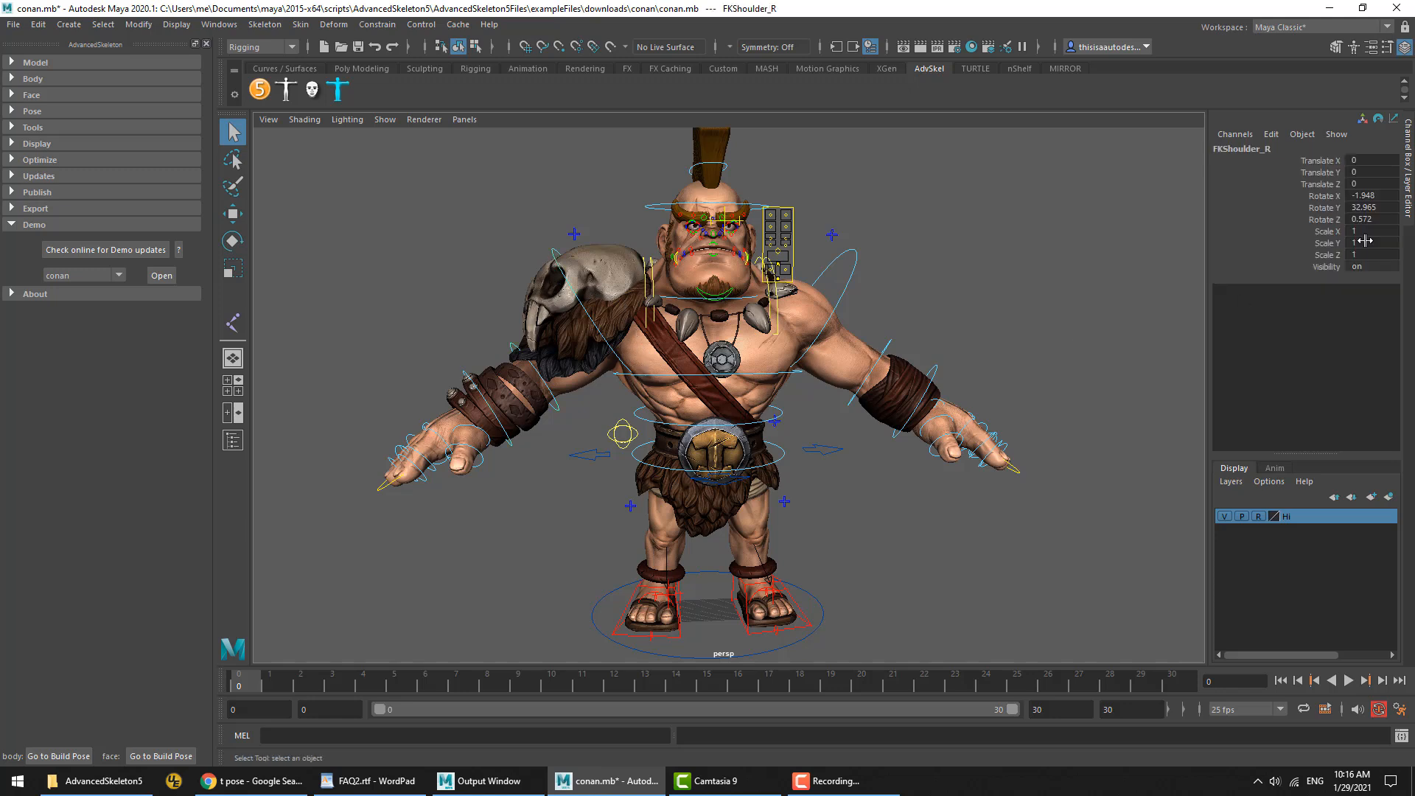
left_click(1320, 196)
key("e")
left_click_drag(1321, 207, 1322, 219)
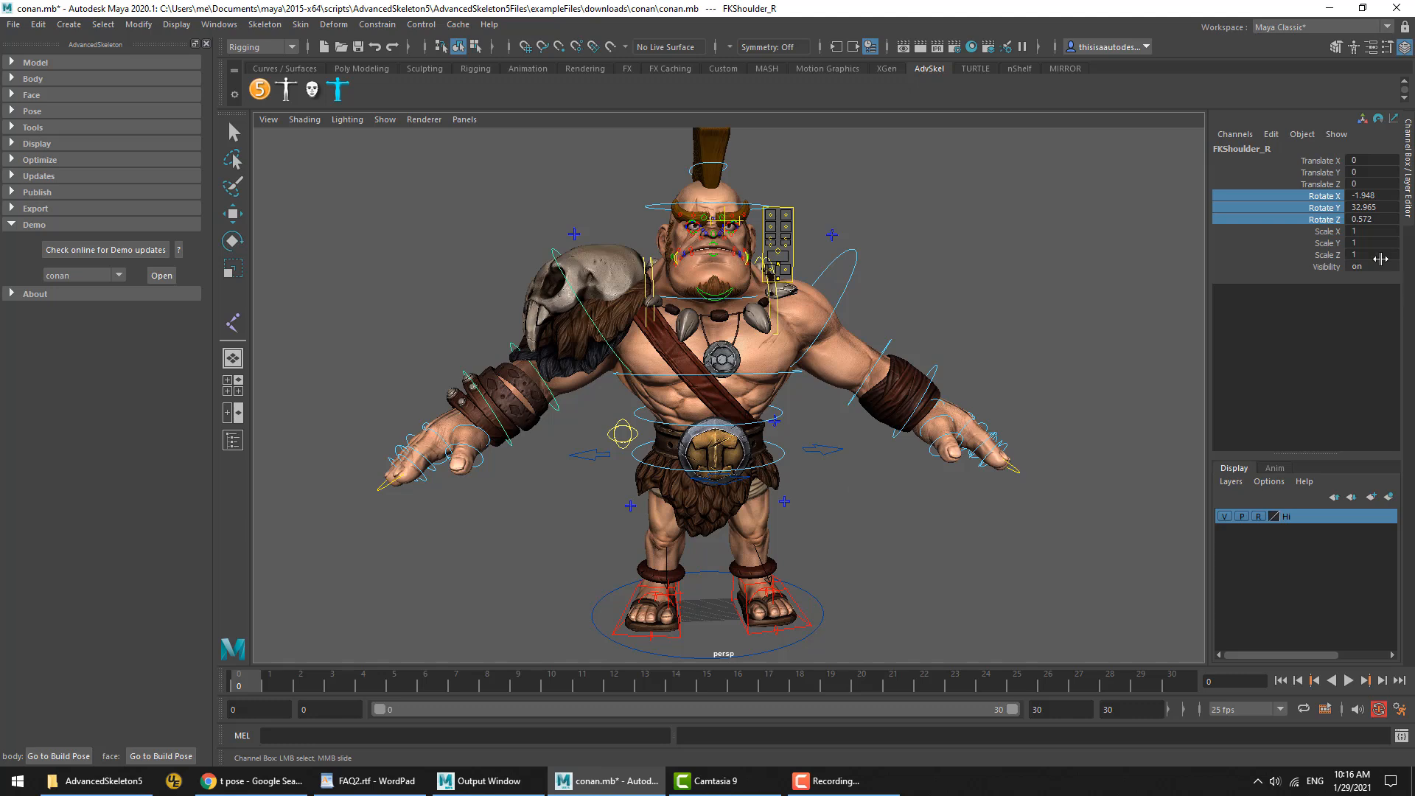
left_click_drag(1363, 195, 1366, 219)
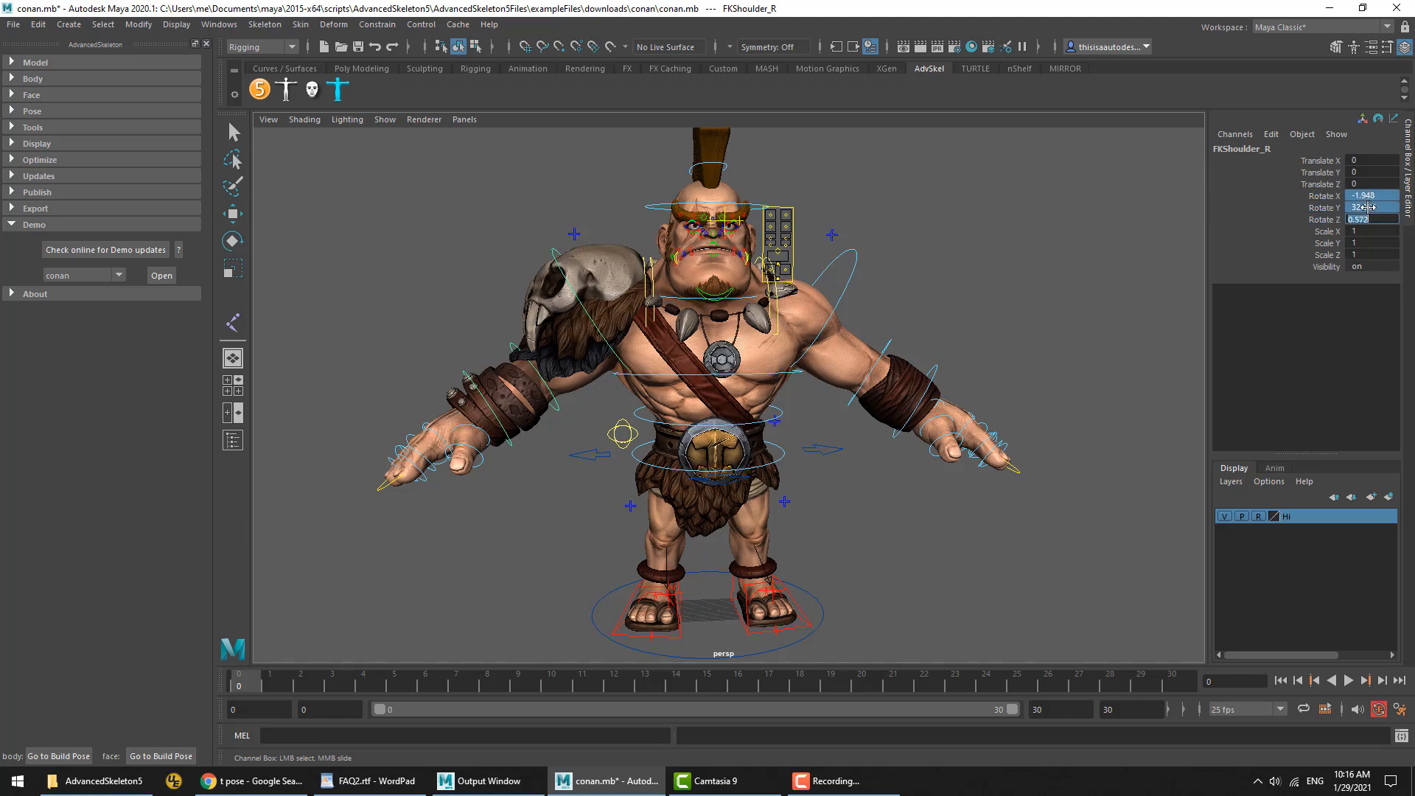
type("0")
key("Return")
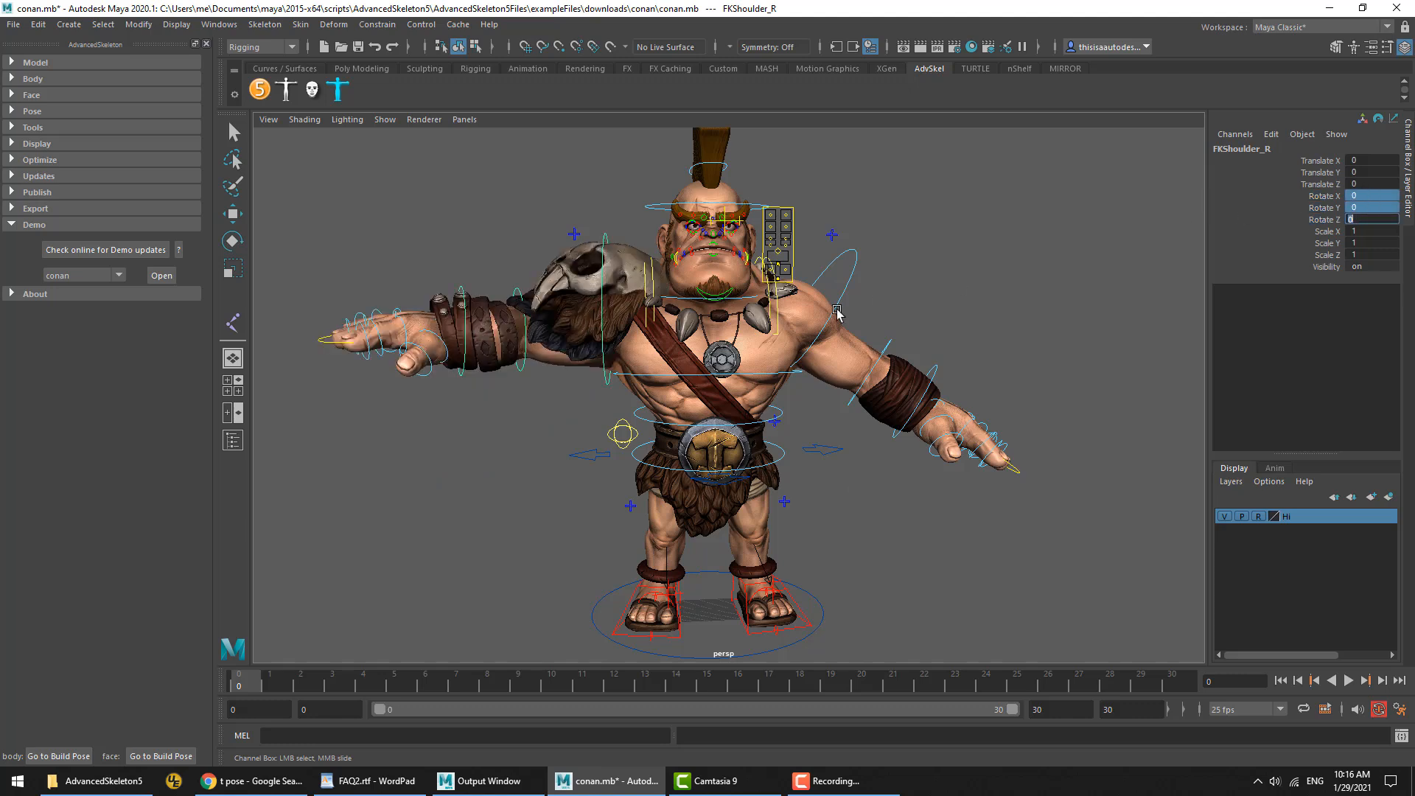
left_click(649, 382)
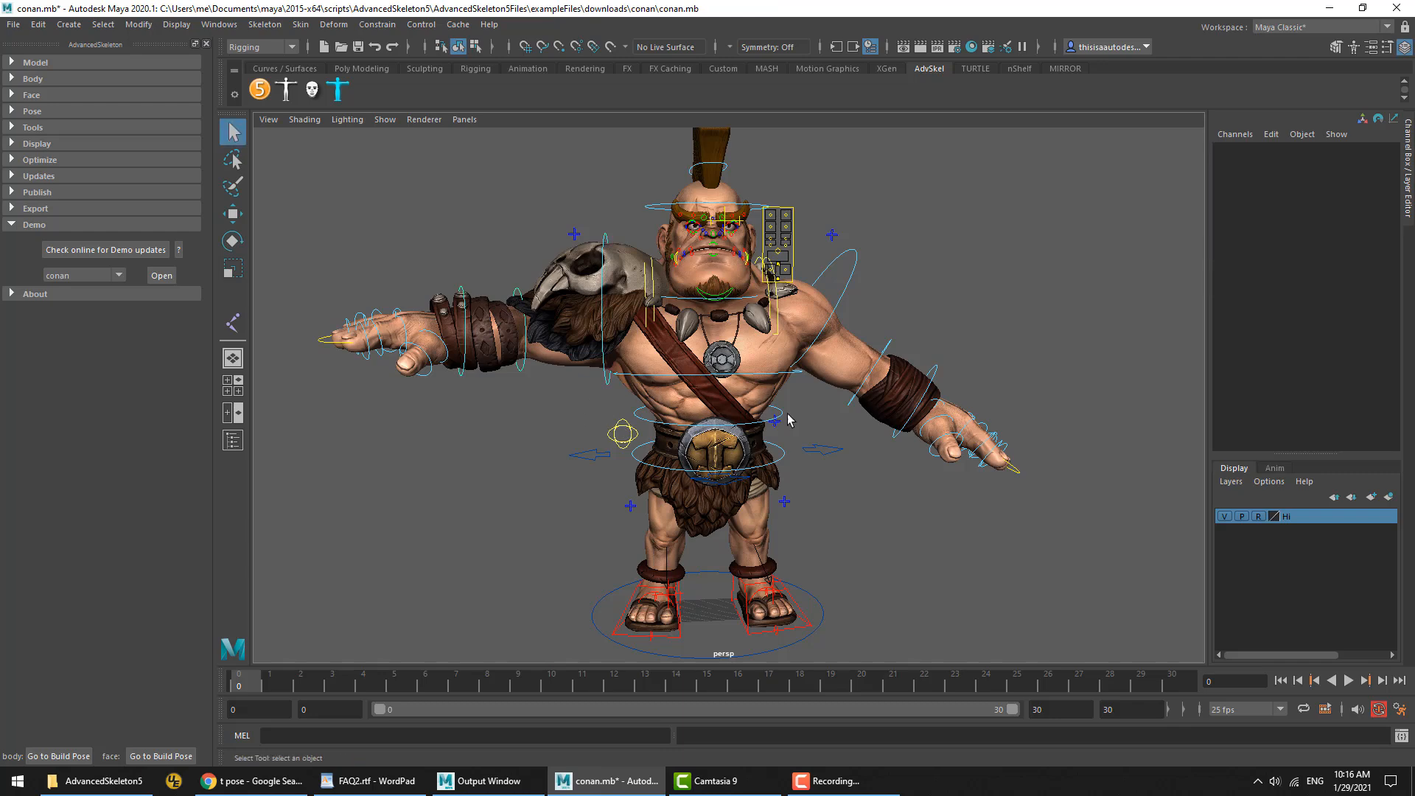
Make the Hi layer selectable, select the body mesh and scrub its skinCluster1 Envelope, ending at 1
left_click(1258, 516)
left_click(661, 412)
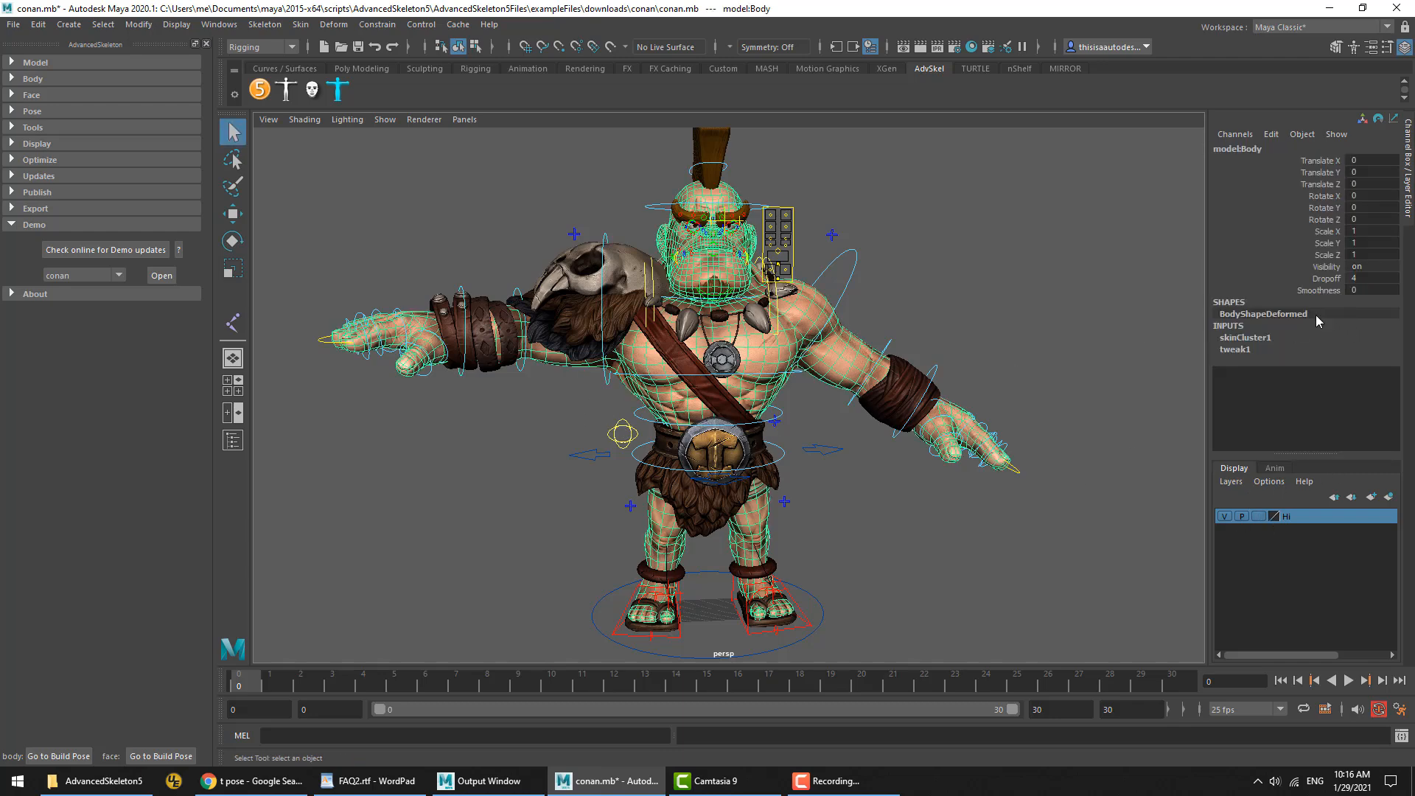
left_click(1244, 336)
left_click(1315, 349)
middle_click_drag(1072, 439, 1010, 431)
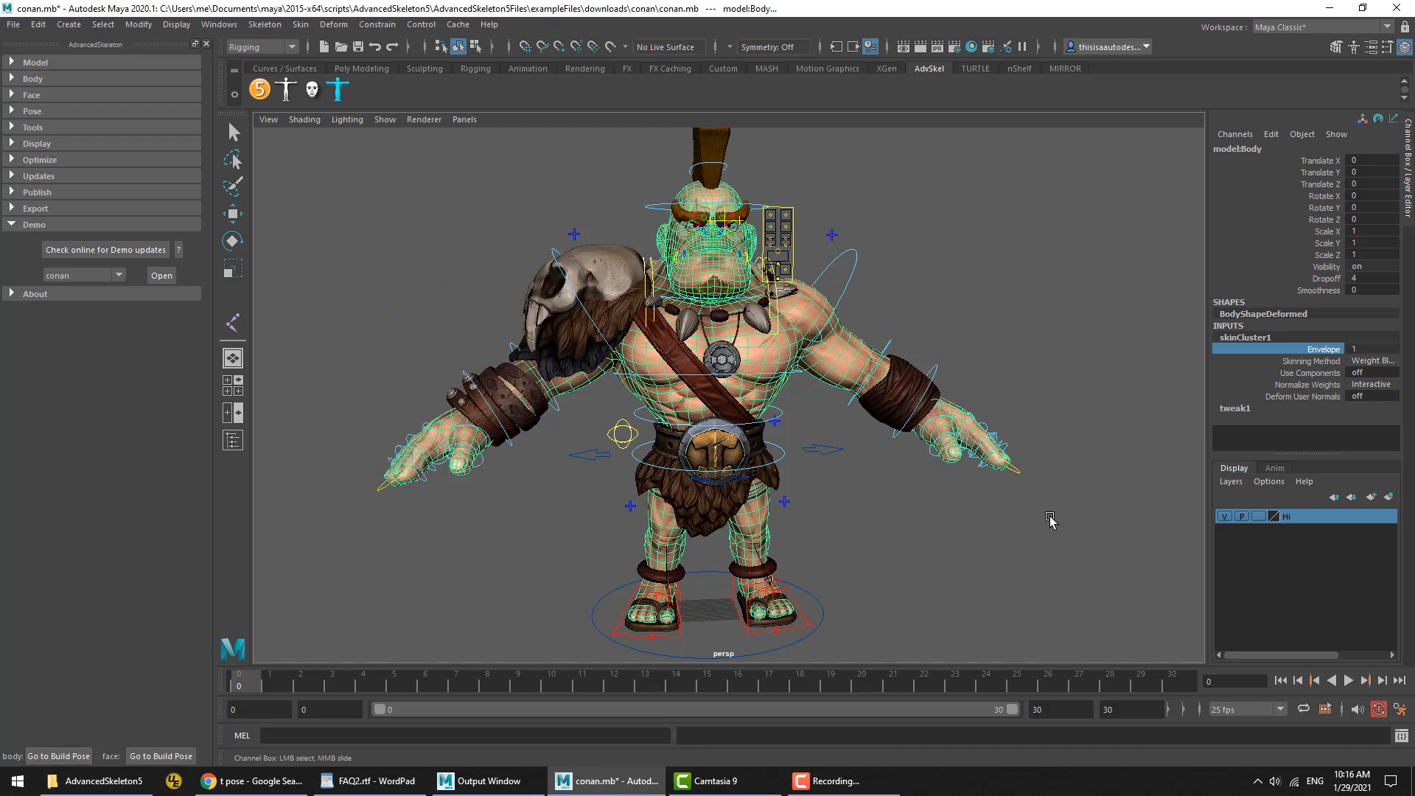
left_click(1035, 526)
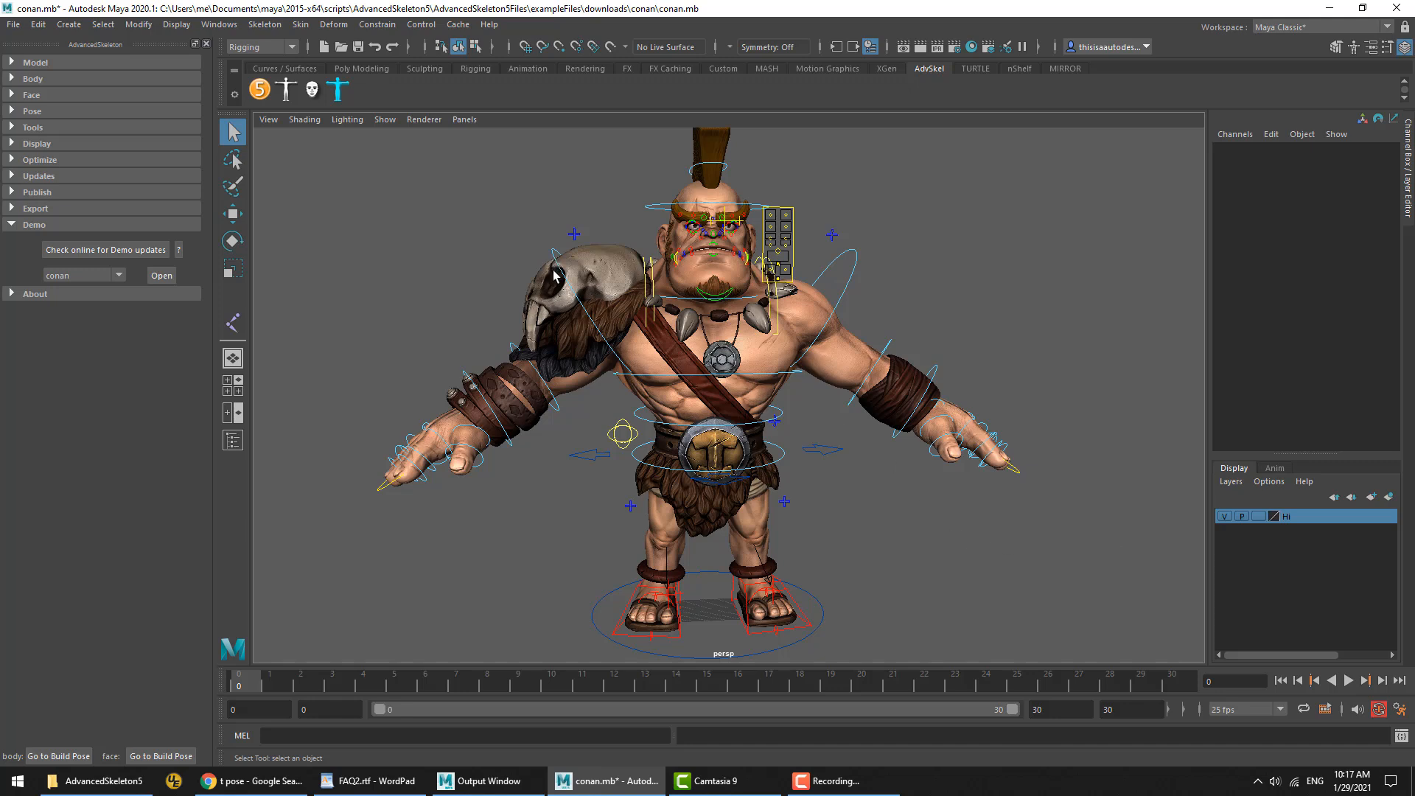
Switch conan's right arm from FK to IK by setting FKIKBlend to 10
left_click(574, 235)
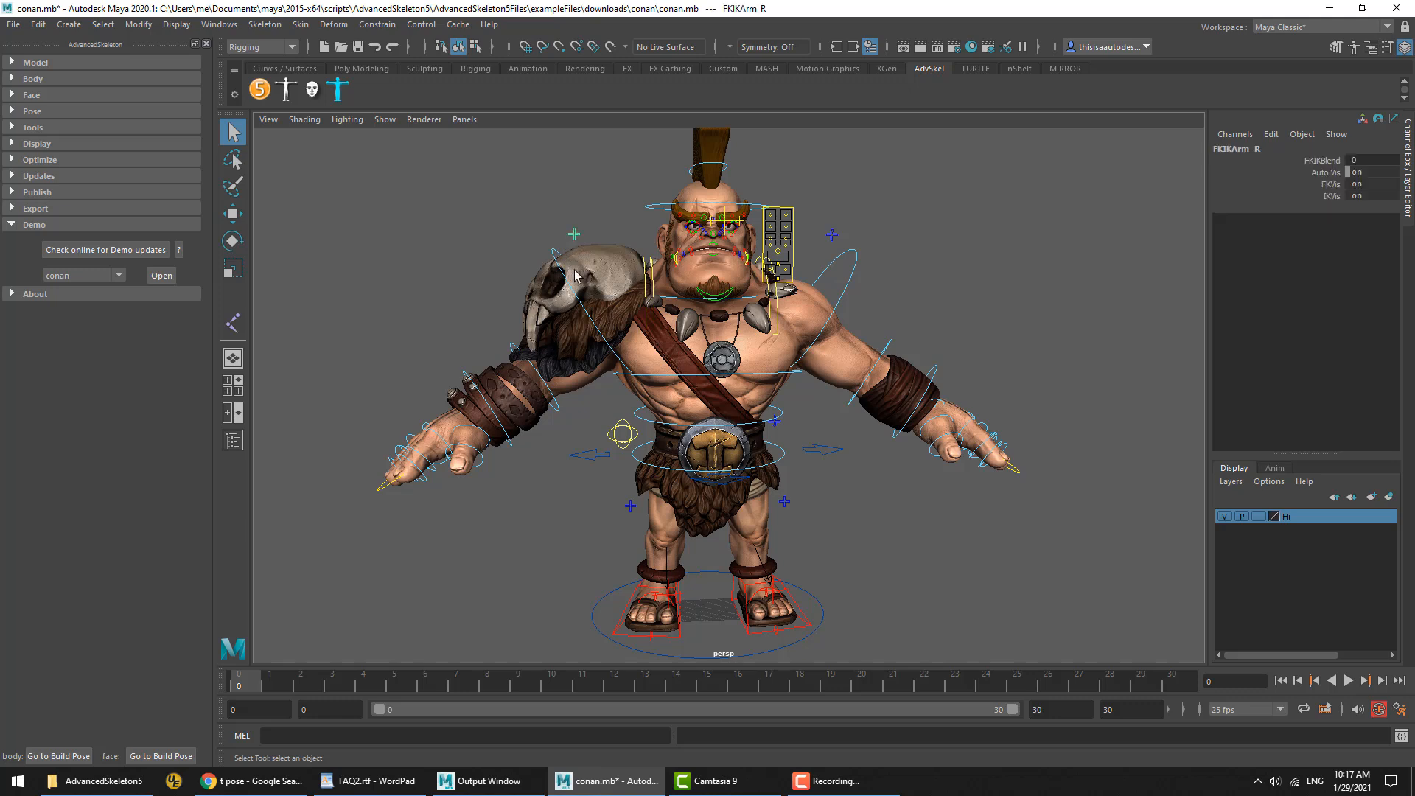
left_click(1320, 160)
middle_click_drag(851, 302, 1020, 299)
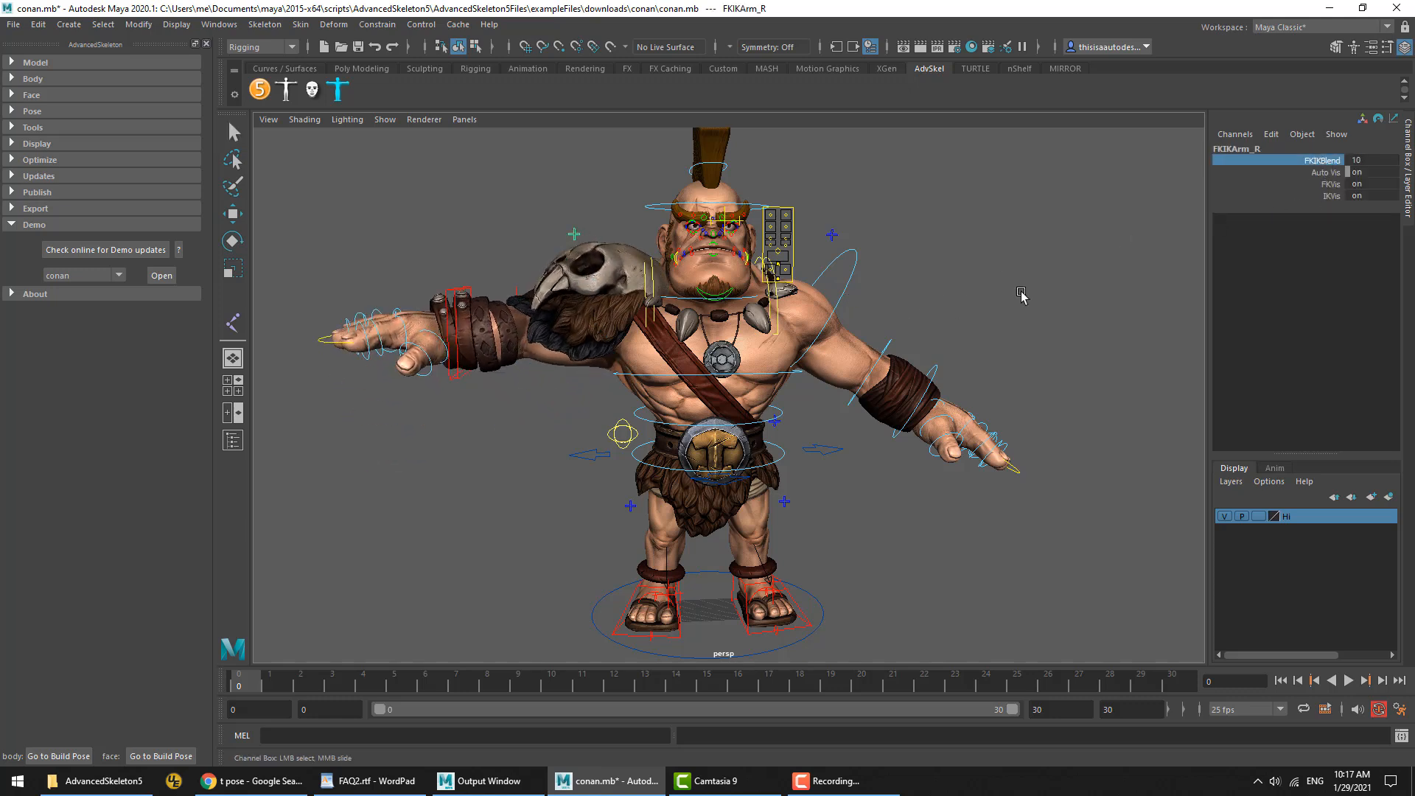
left_click(587, 418)
Move the right arm's IK control upward to test the arm, and undo the move
left_click(456, 380)
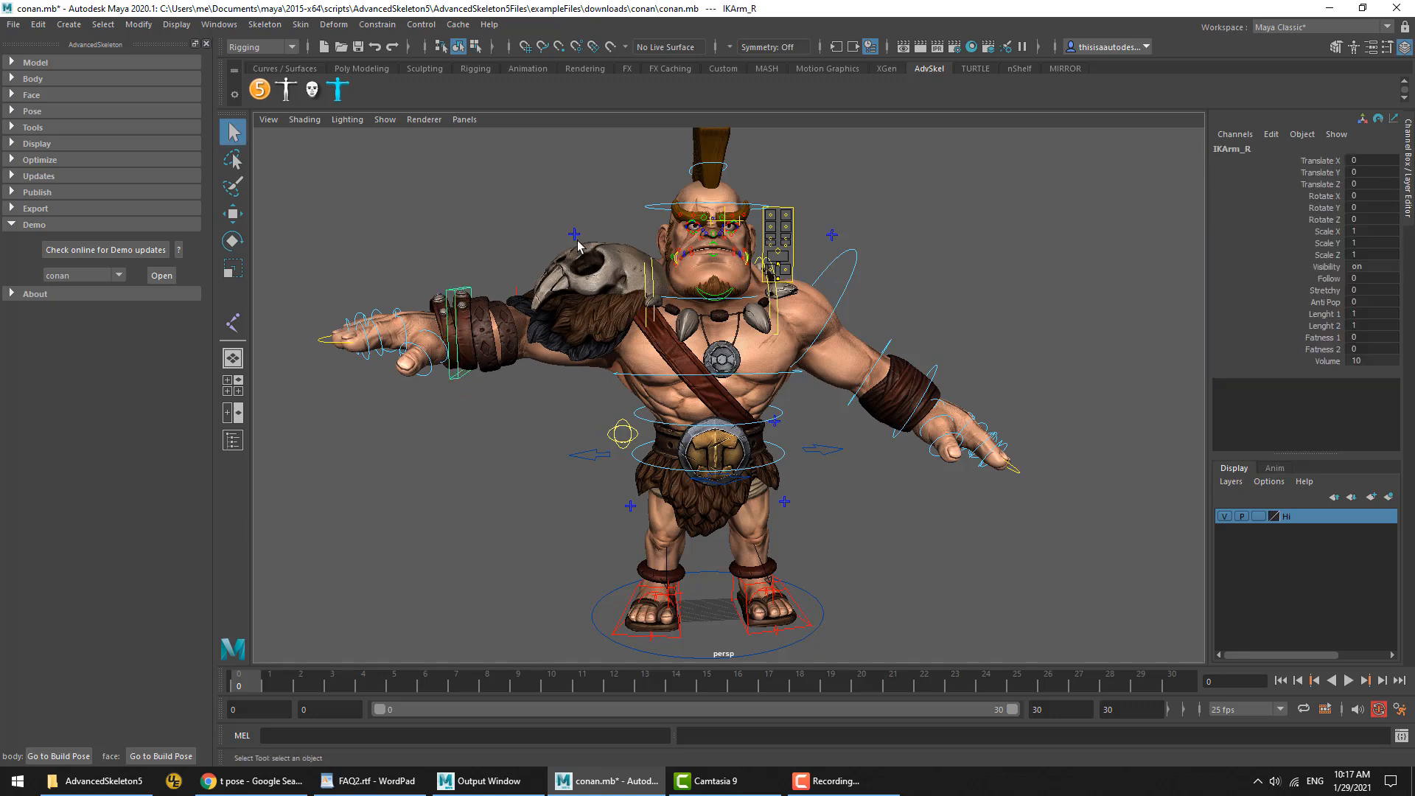
key("w")
left_click_drag(460, 257, 458, 136)
key("ctrl+z")
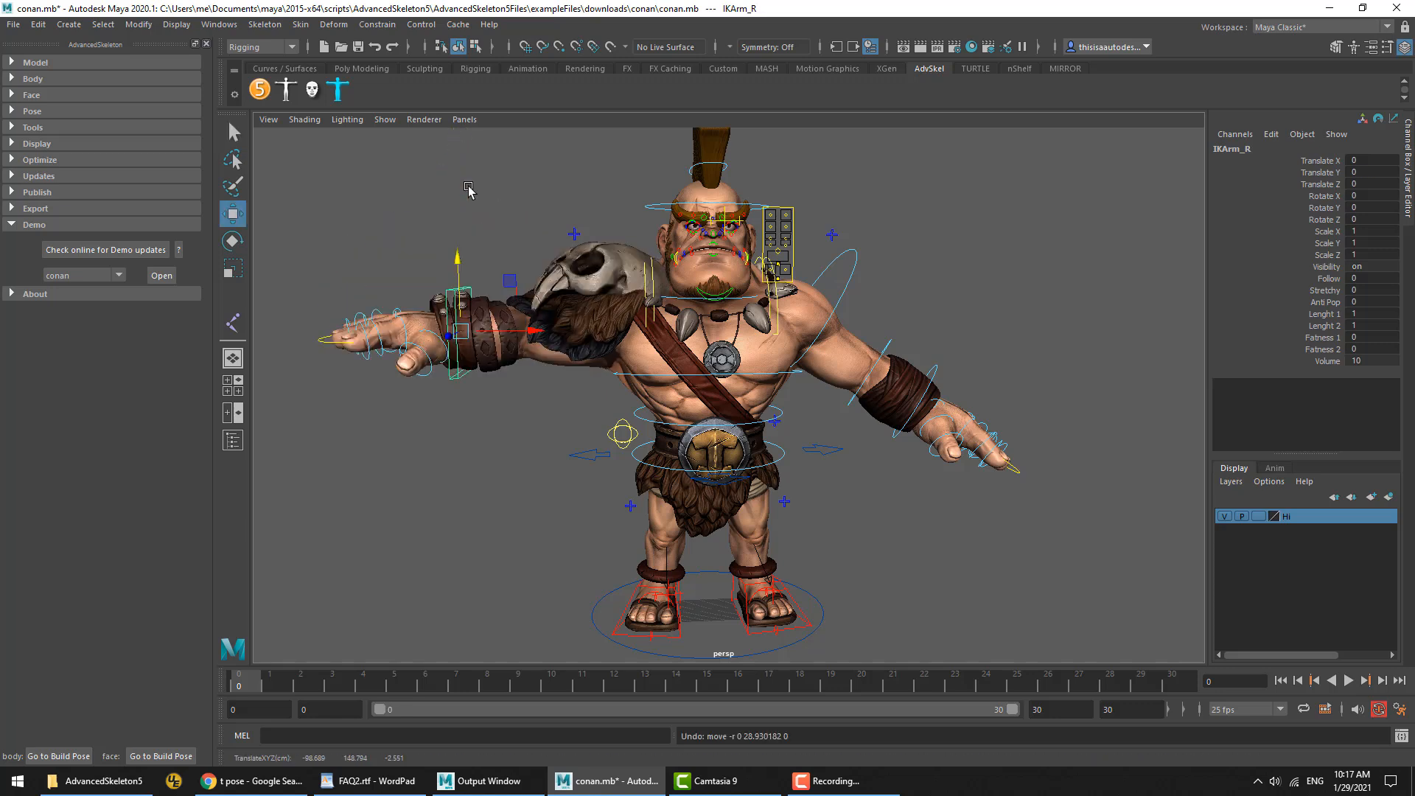
left_click(538, 487)
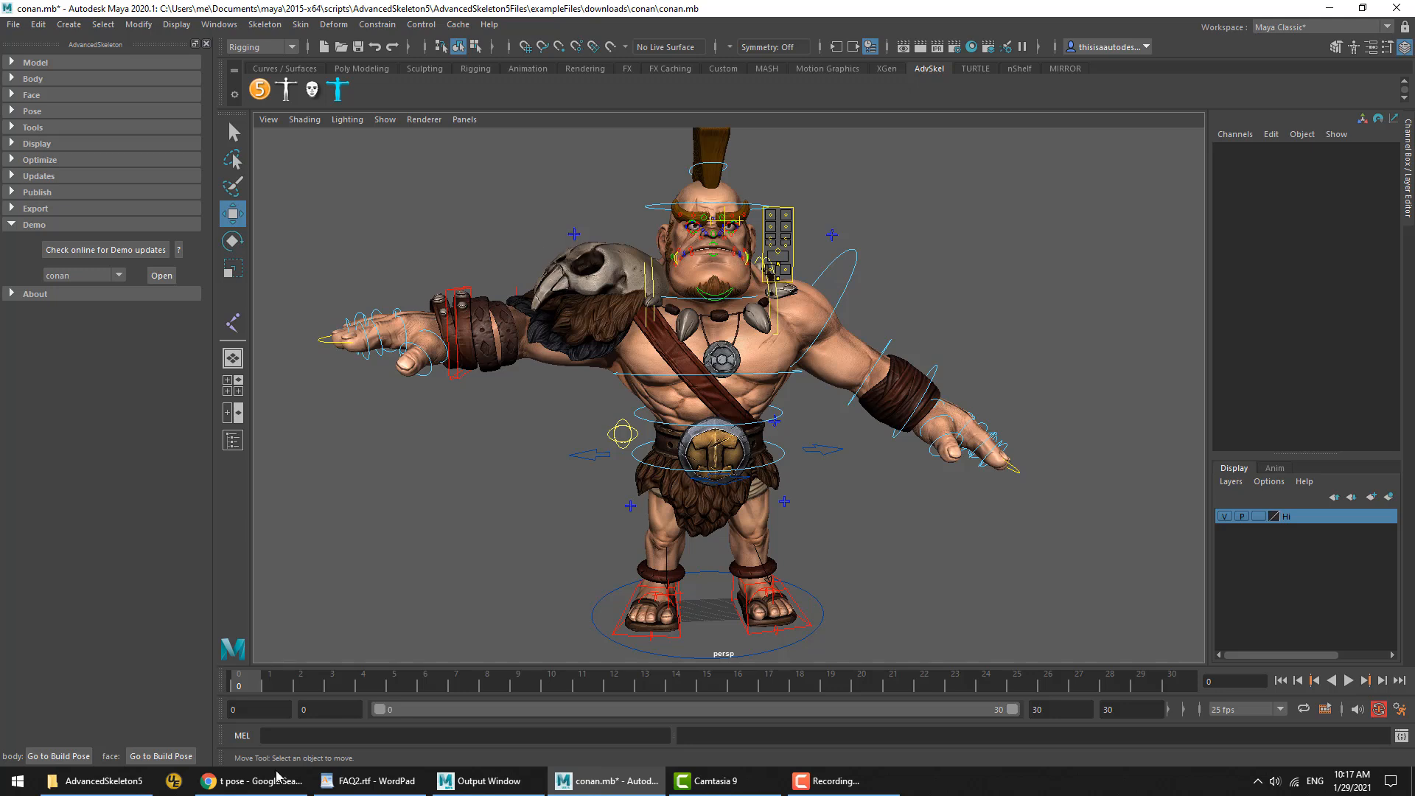
Return the body rig to its build pose, collapse the demo options and hide the Hi layer
left_click(59, 755)
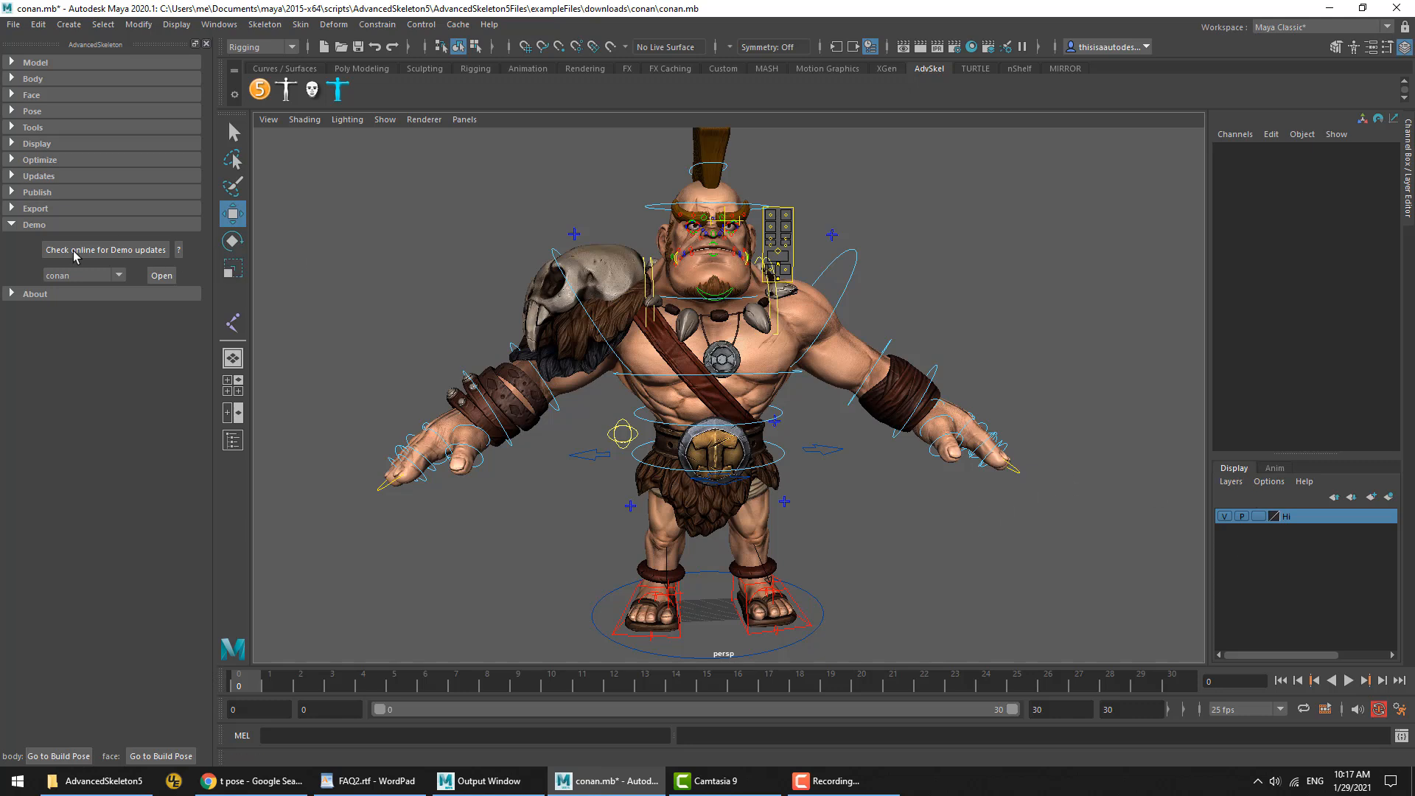
left_click(34, 225)
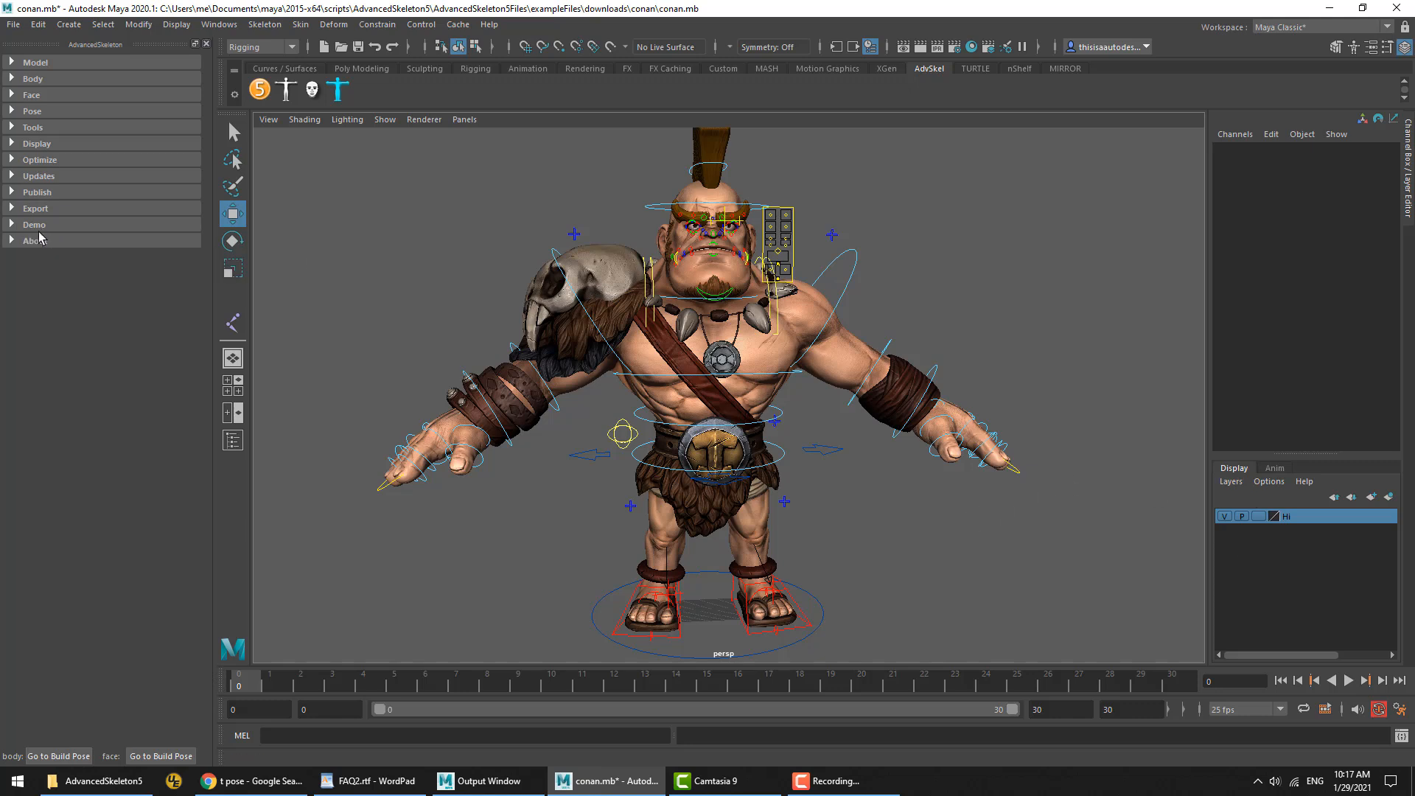
left_click(1224, 517)
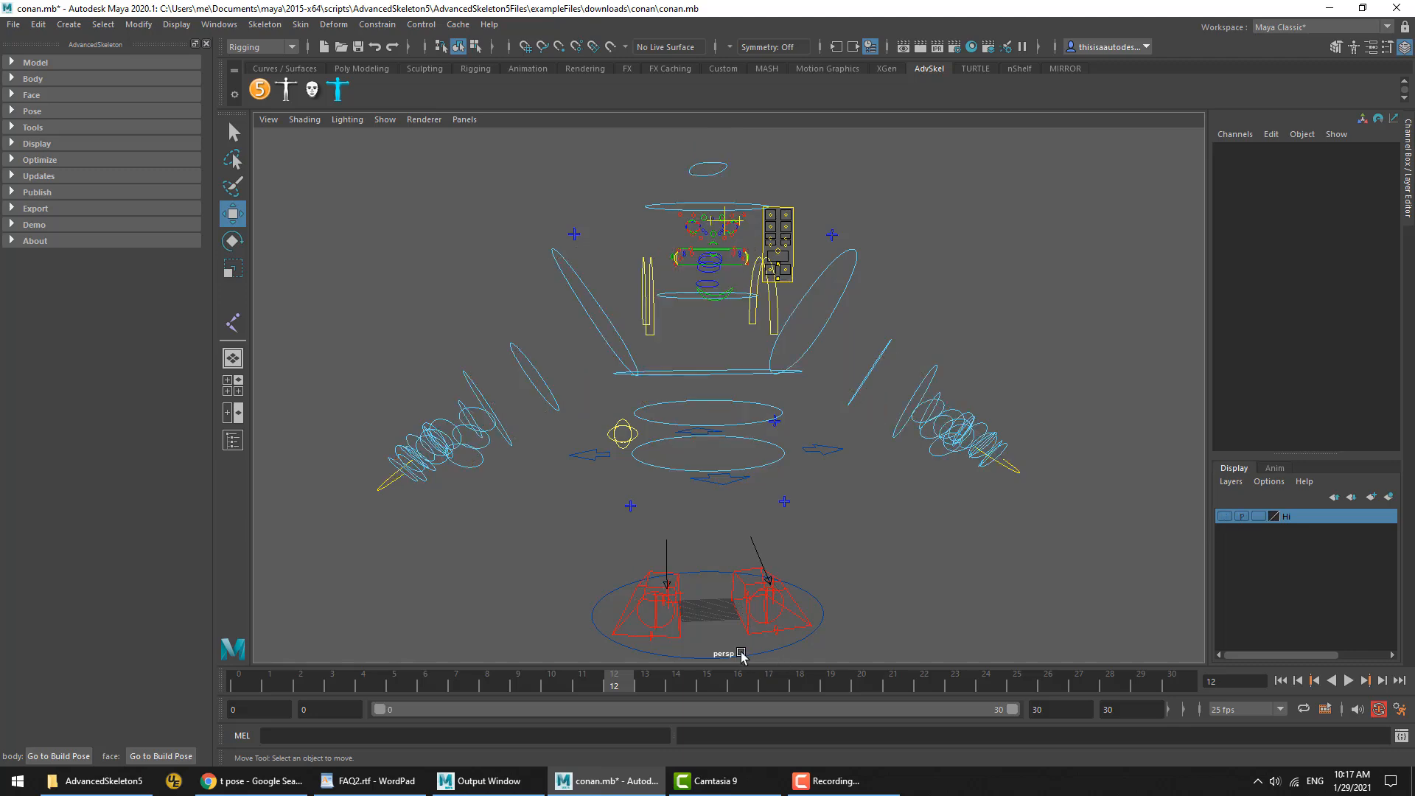
Open the body build options and toggle from the advanced rig to the fit skeleton
left_click(740, 655)
left_click_drag(1357, 383, 1358, 395)
type("1")
key("Return")
left_click(32, 78)
left_click(48, 180)
left_click(769, 516)
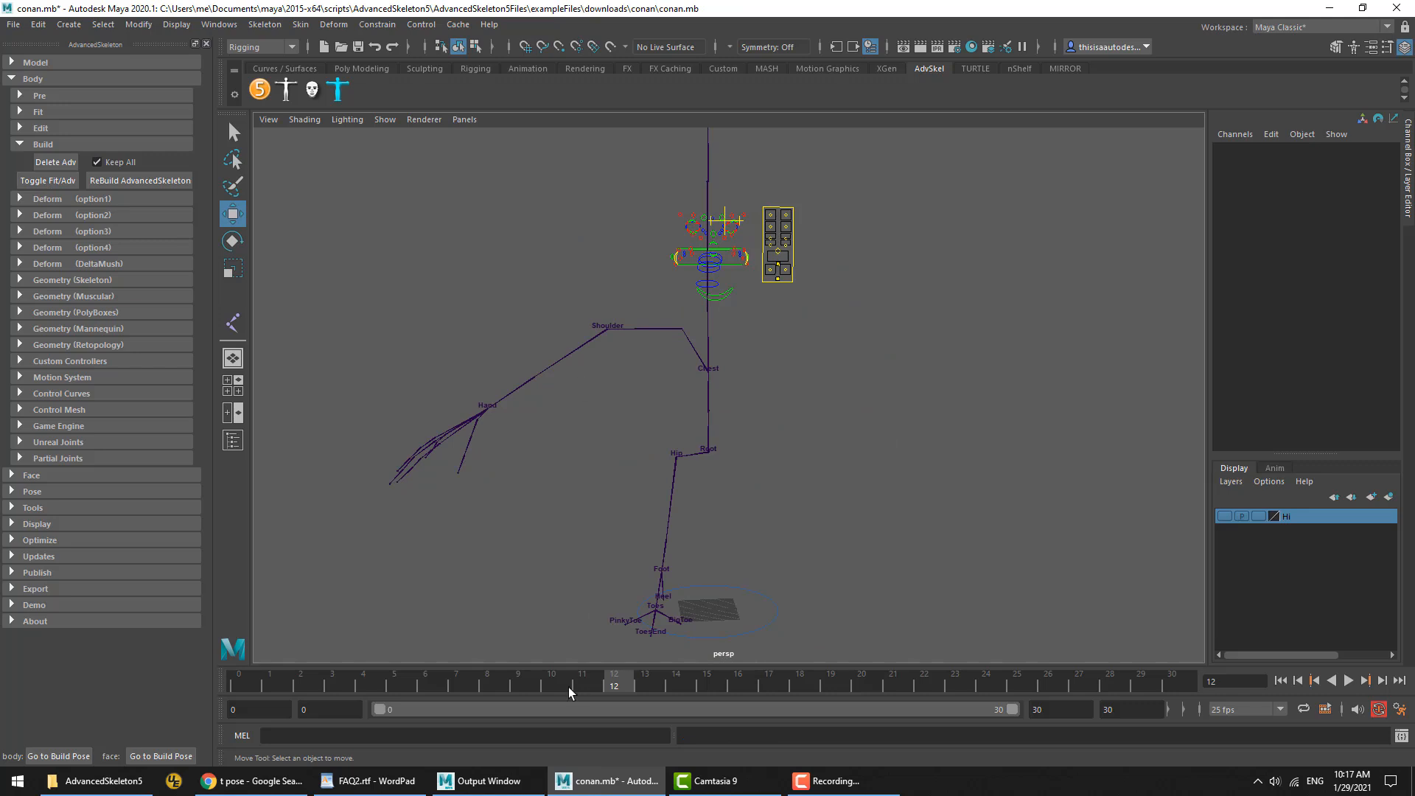
Show the Hi layer again and select the fit skeleton's Cup joint in the hand
left_click(1223, 516)
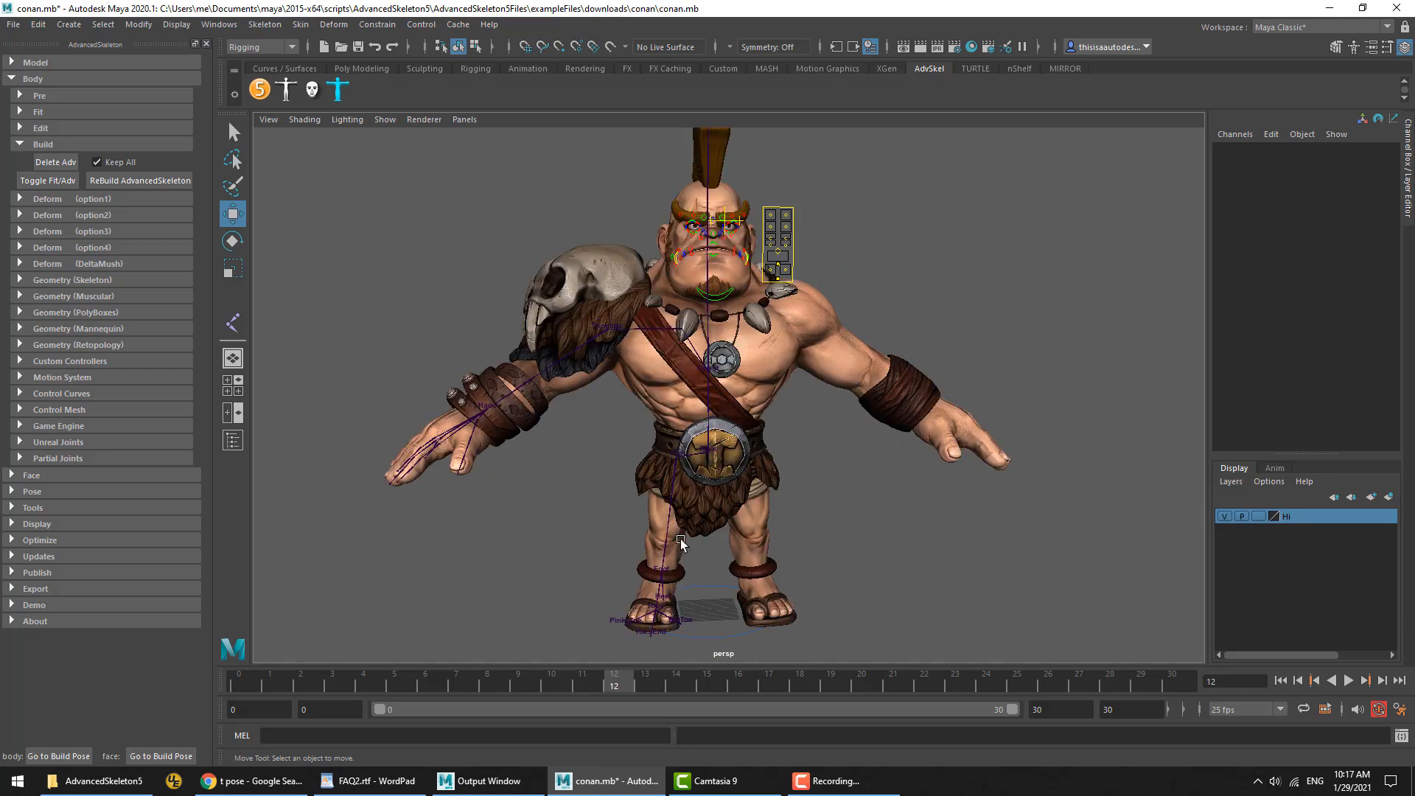
left_click(464, 416)
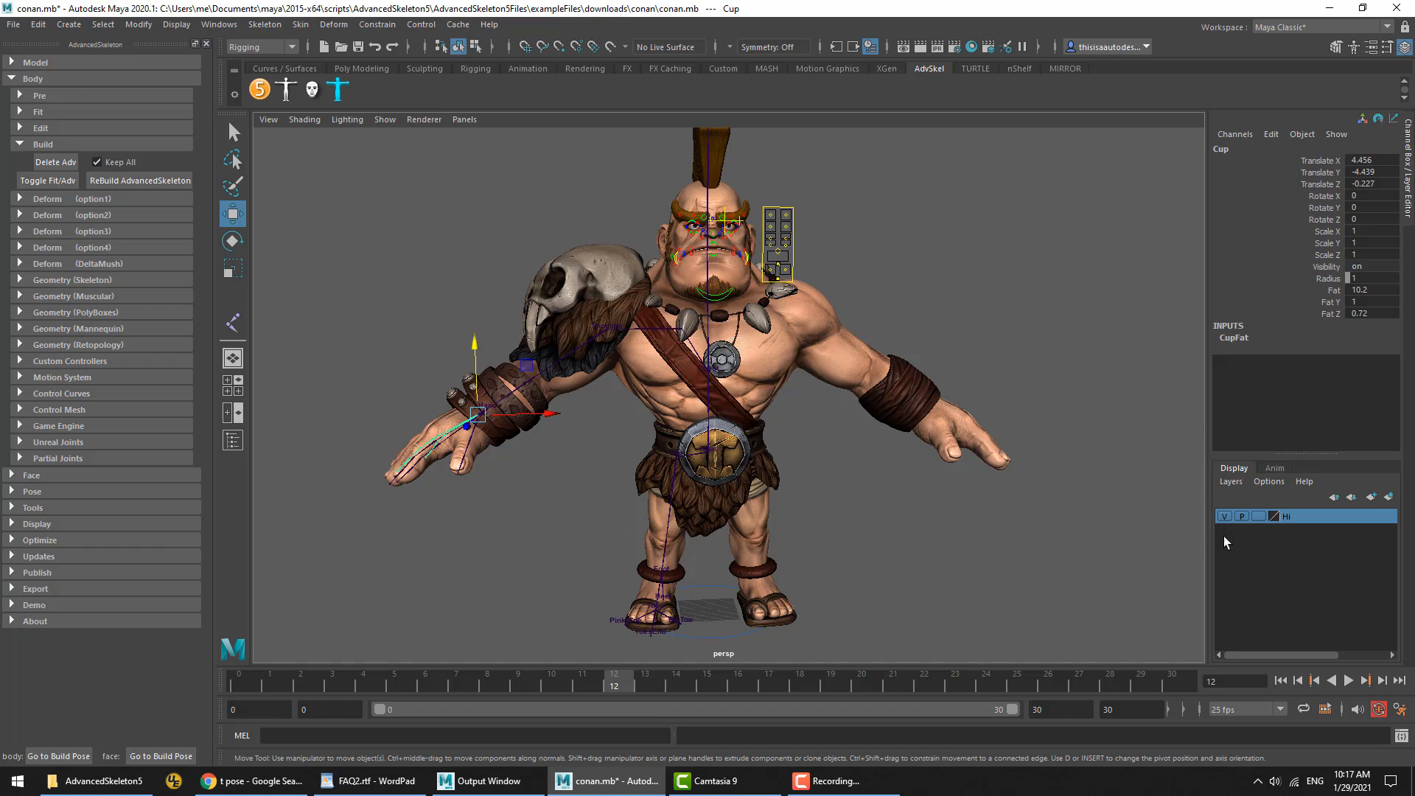
Hide the Hi layer, rotate the fit skeleton's Shoulder joint up to a horizontal arm, and undo the rotation
left_click(1224, 516)
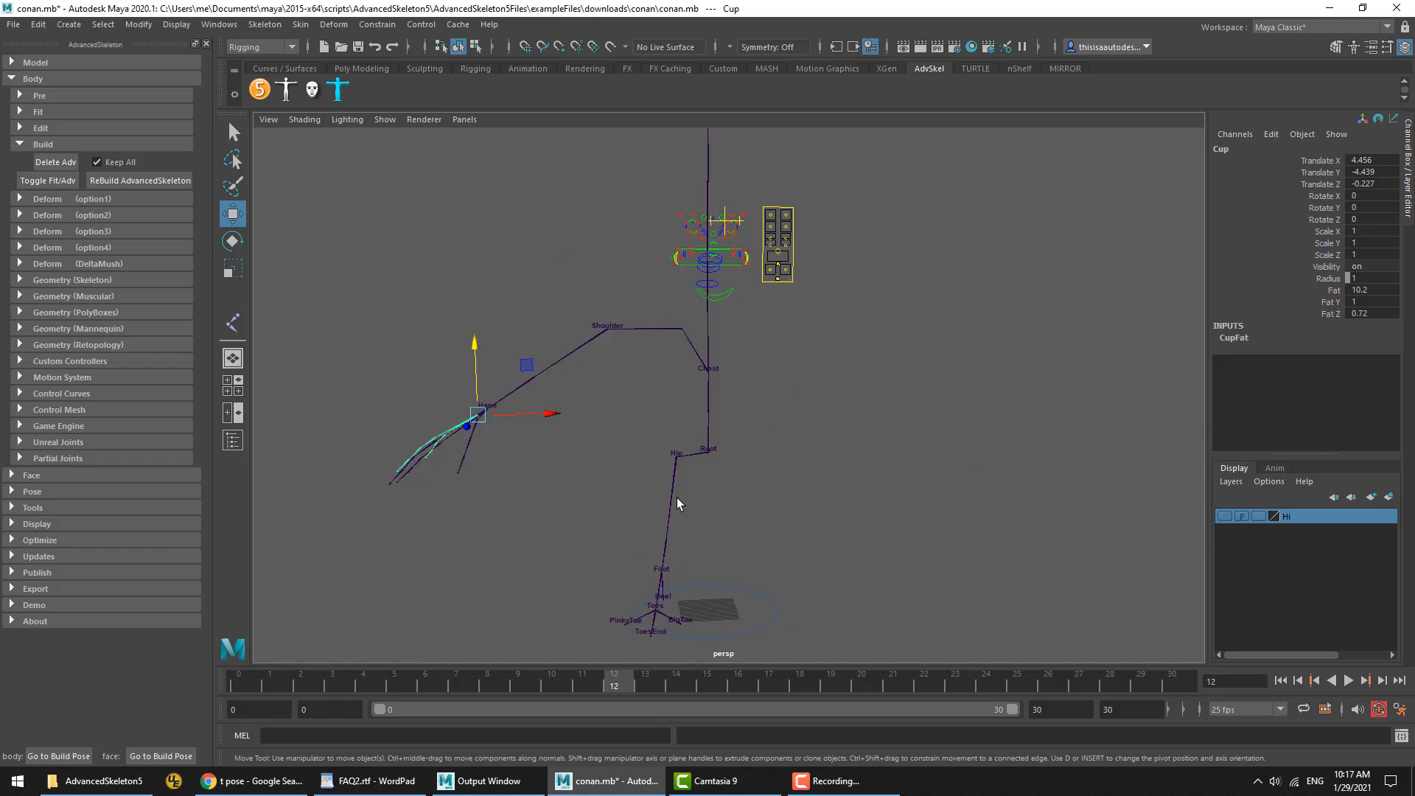
left_click(573, 325)
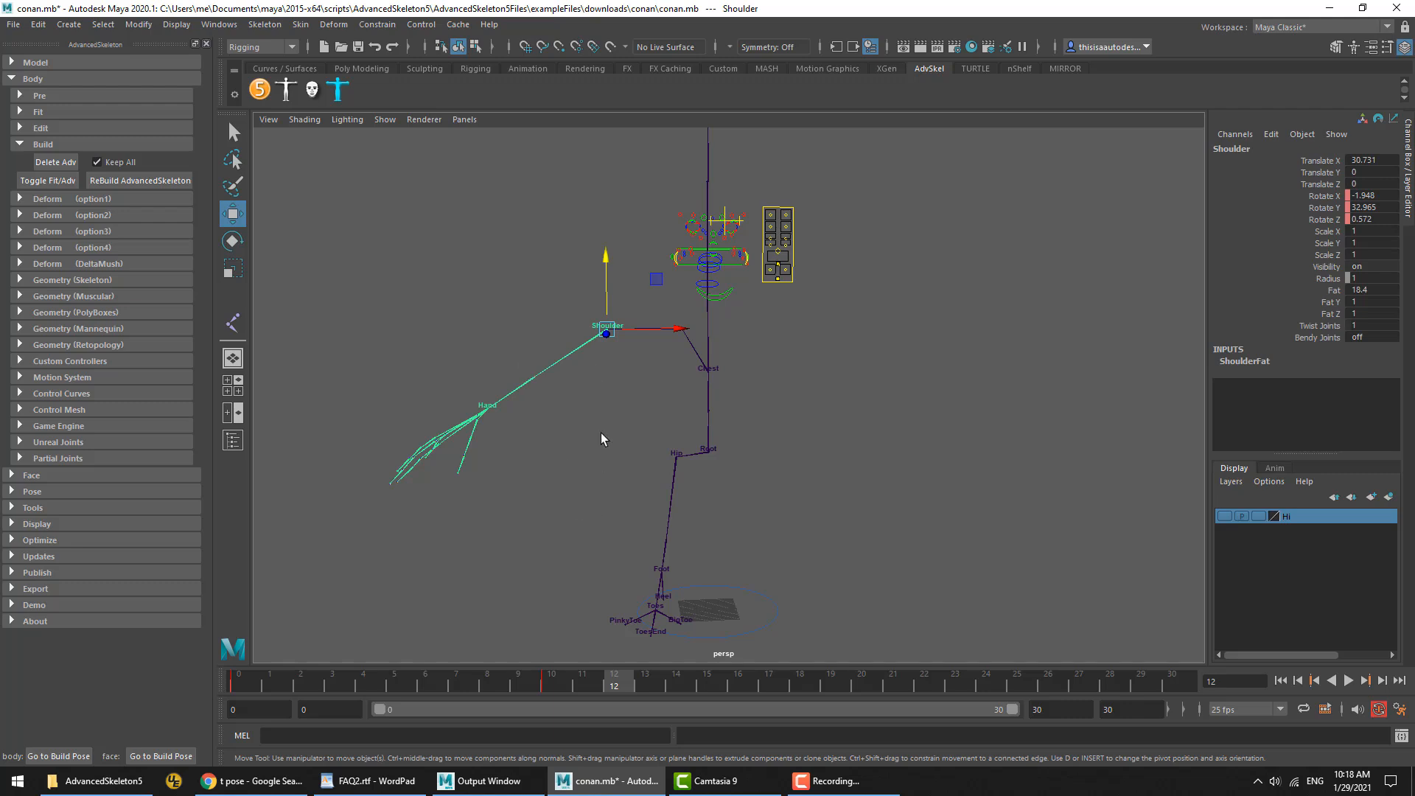
key("e")
left_click_drag(635, 273, 671, 313)
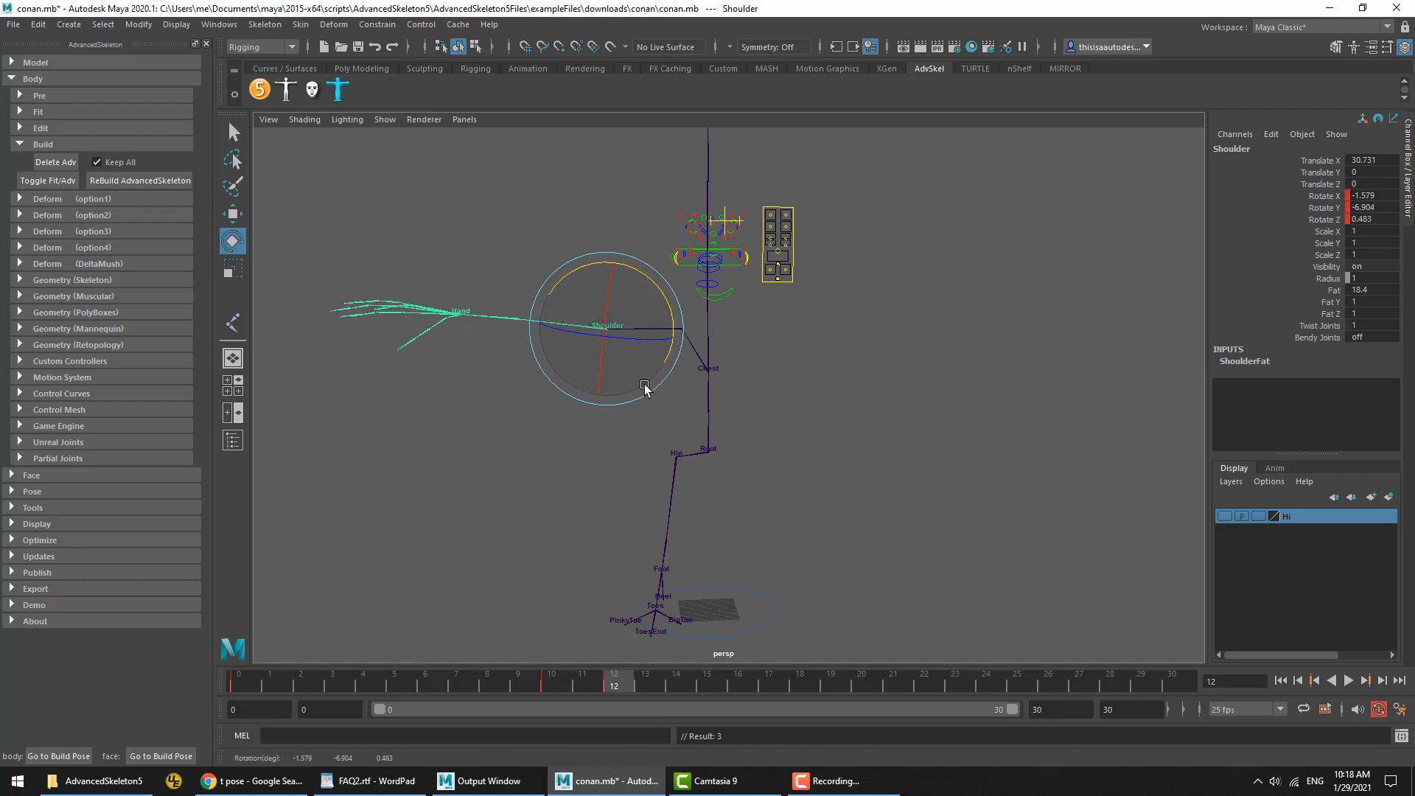
key("ctrl+z")
left_click(831, 457)
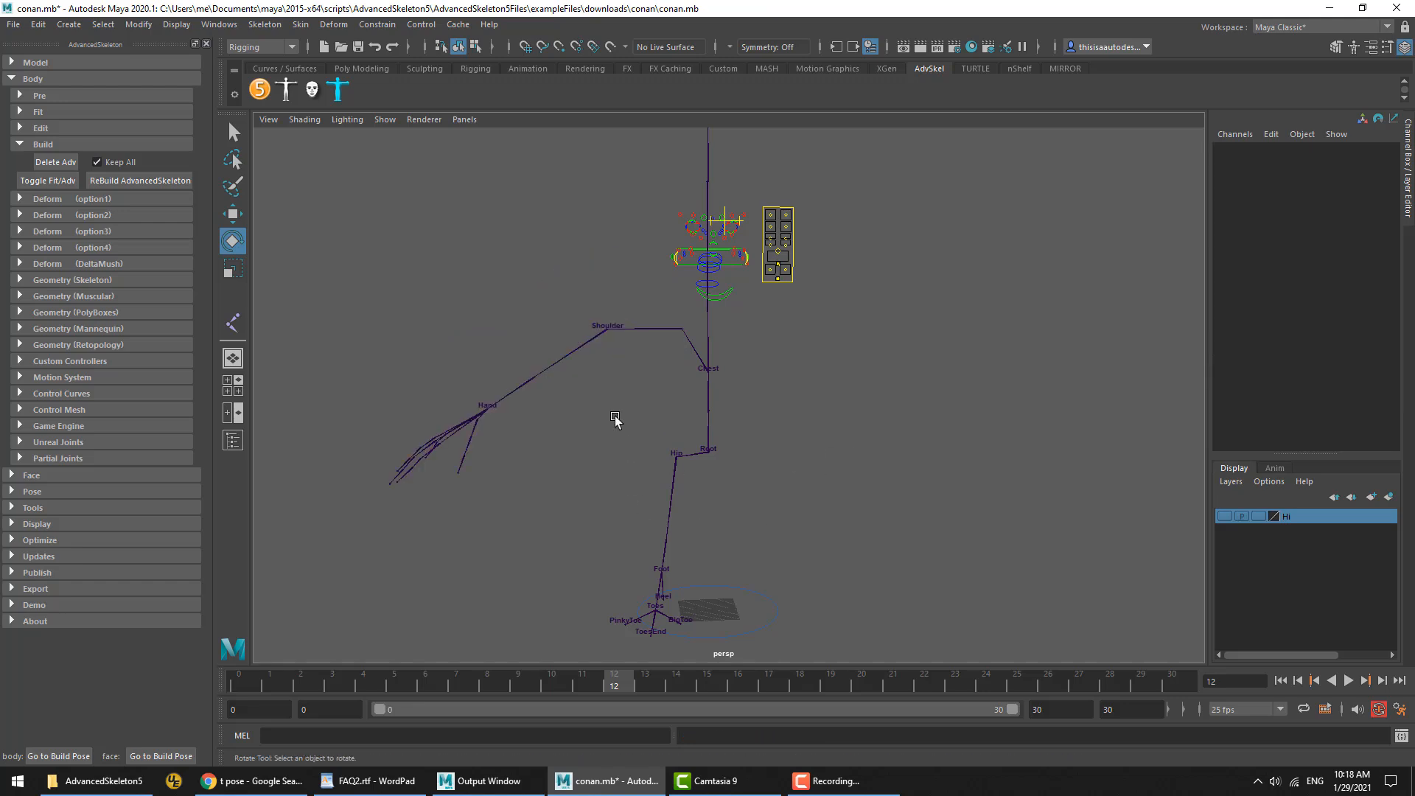
Scrub the timeline between frames 0 and 12 to compare the keyed Shoulder joint poses, with the Hi layer hidden and shown
left_click_drag(600, 306, 586, 405)
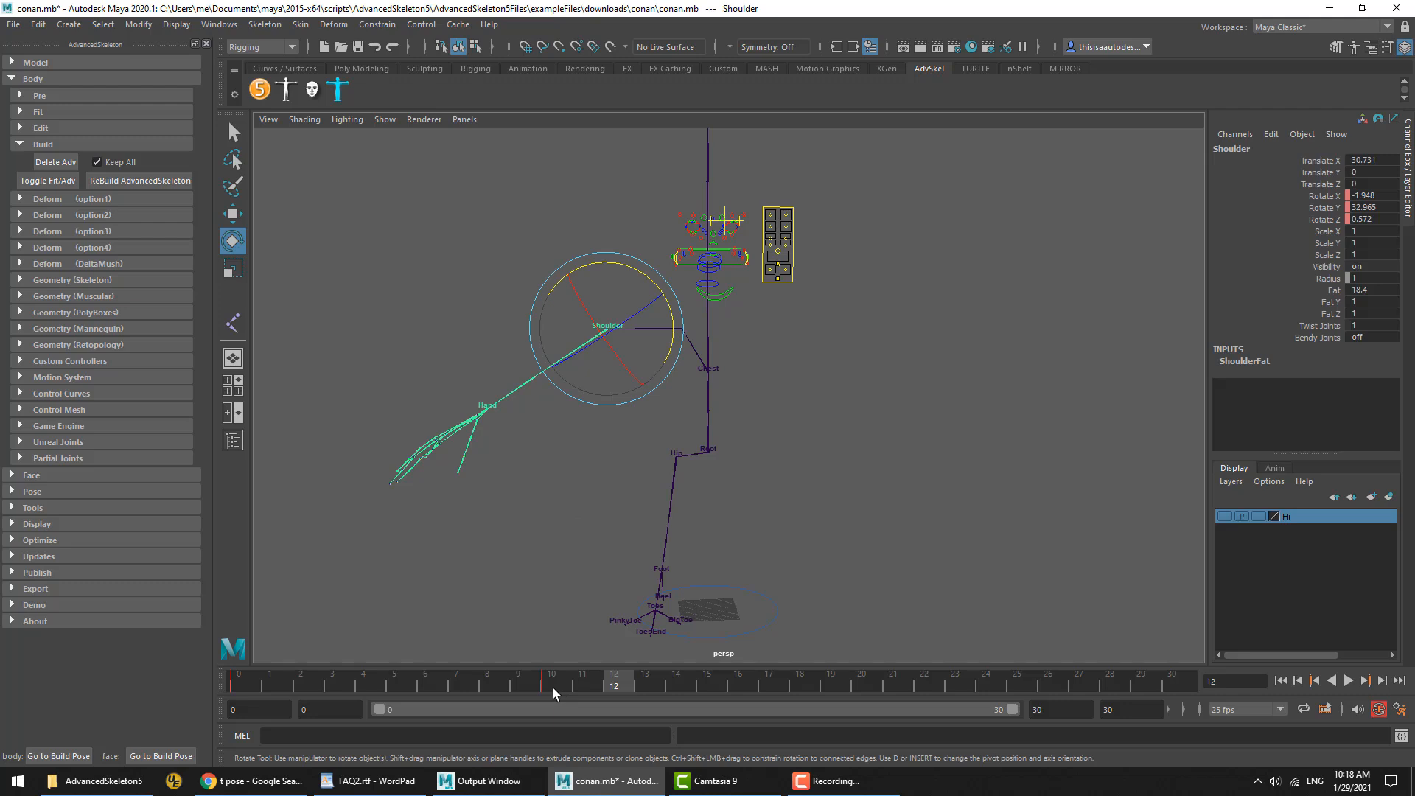
left_click_drag(559, 684, 770, 683)
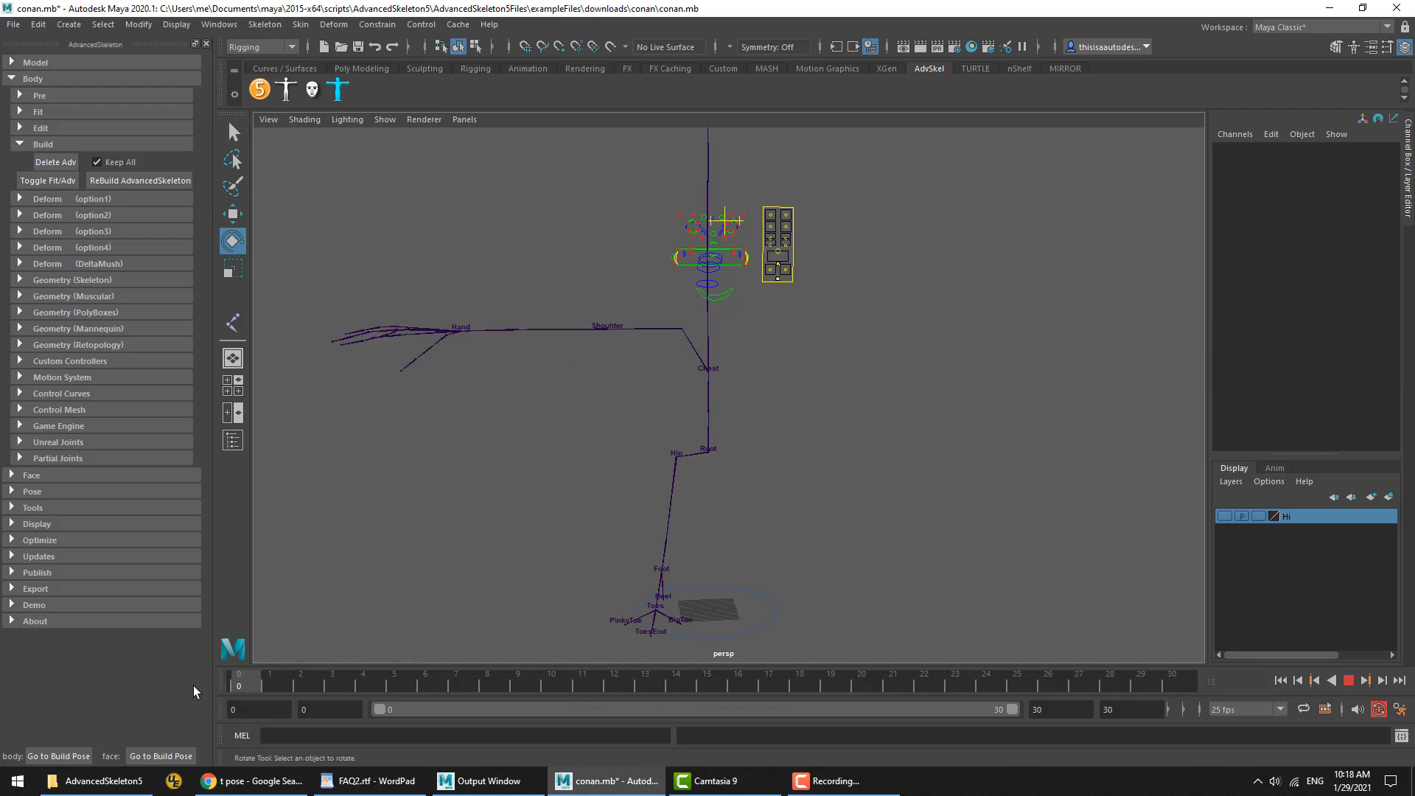
left_click_drag(193, 685, 240, 684)
left_click(1223, 515)
left_click(1224, 515)
left_click_drag(253, 684, 614, 682)
left_click(1223, 516)
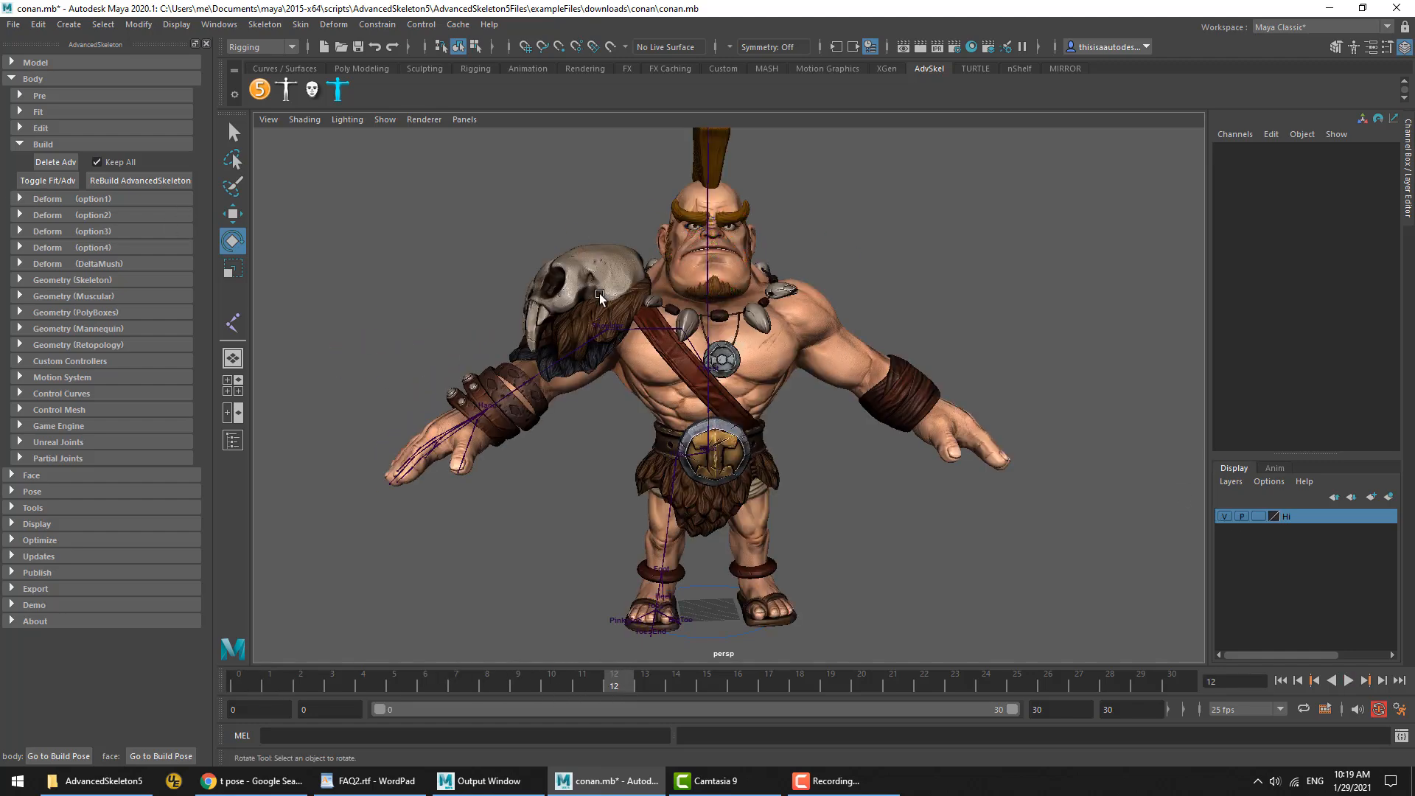
Select the FKShoulder_R control and inspect its X, Y and Z rotation channels in the A pose
left_click(620, 263)
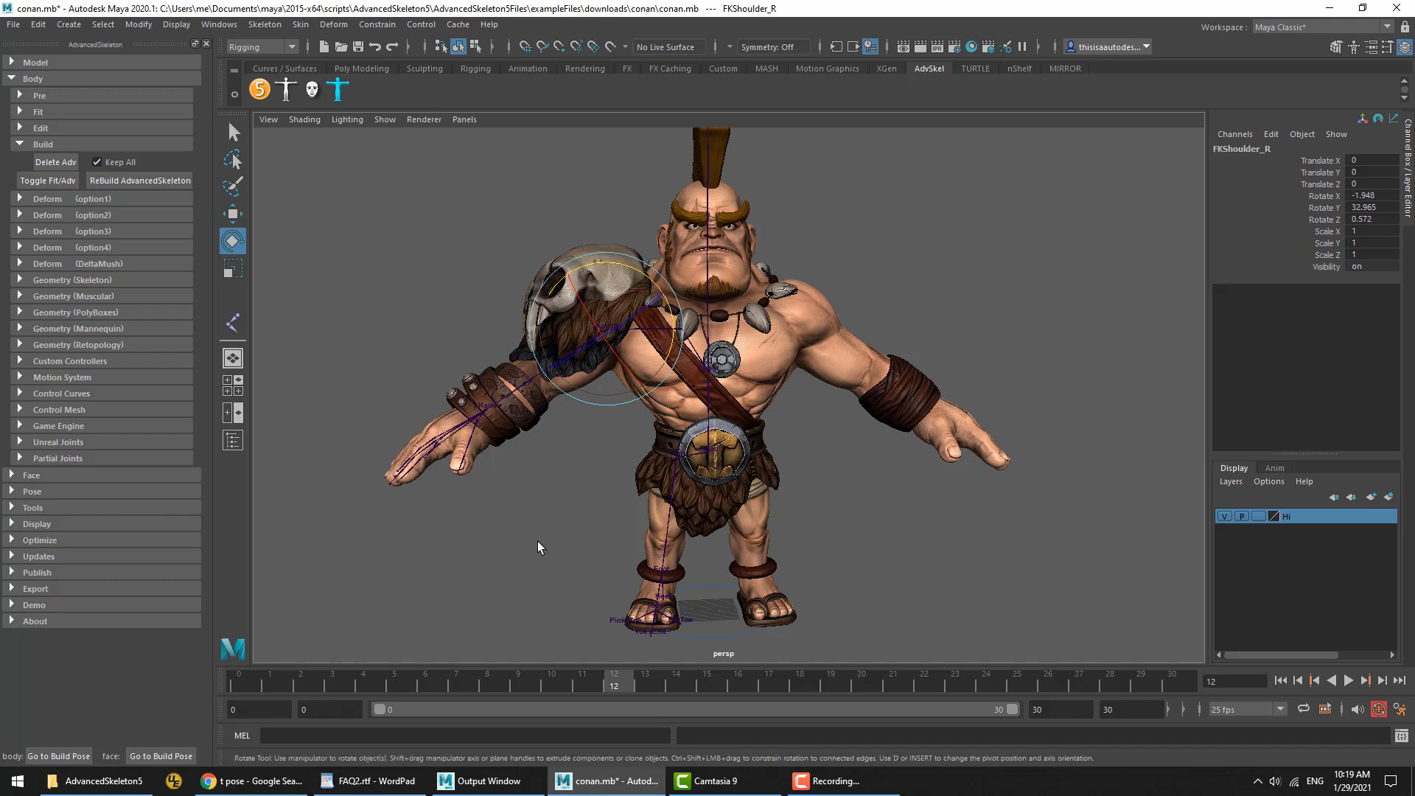
left_click(596, 334)
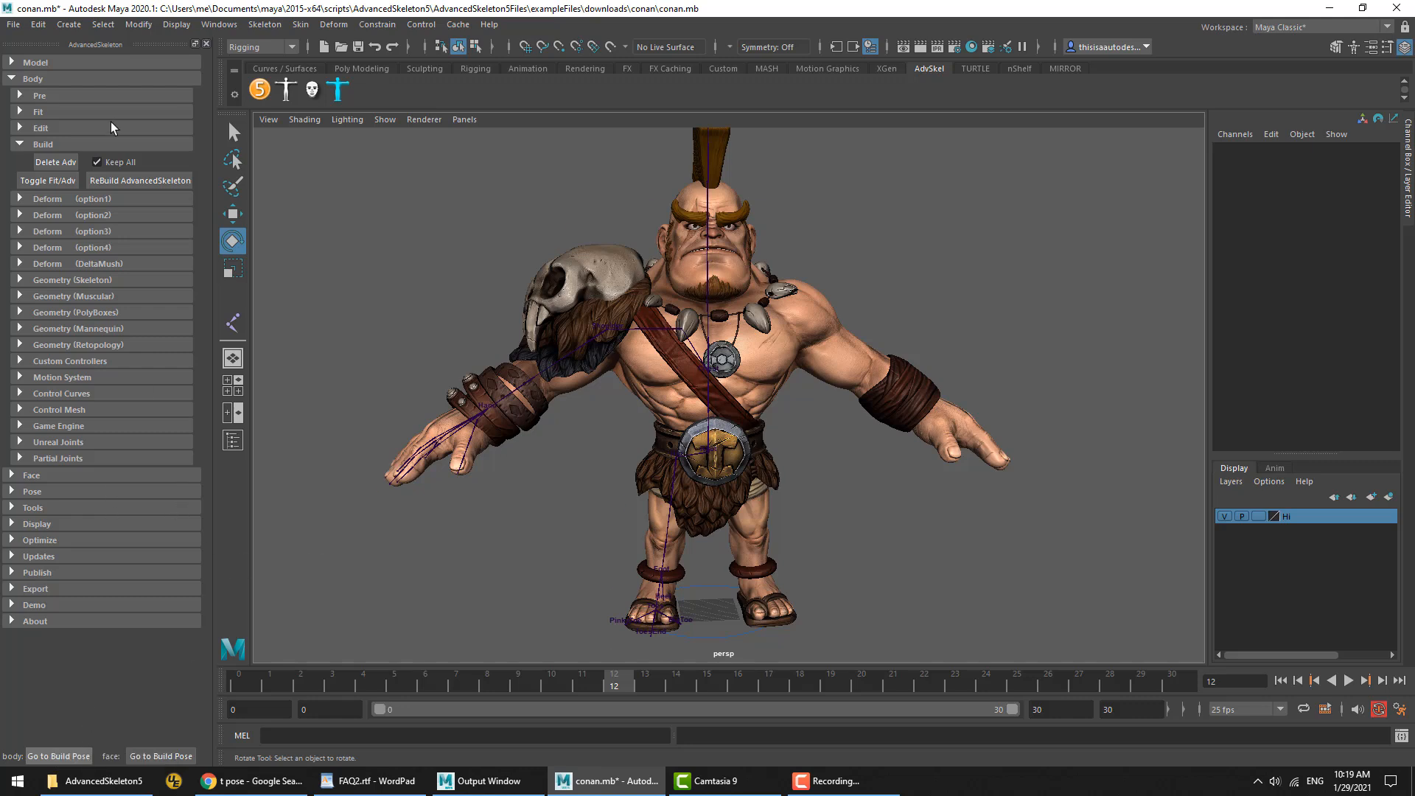
left_click(558, 256)
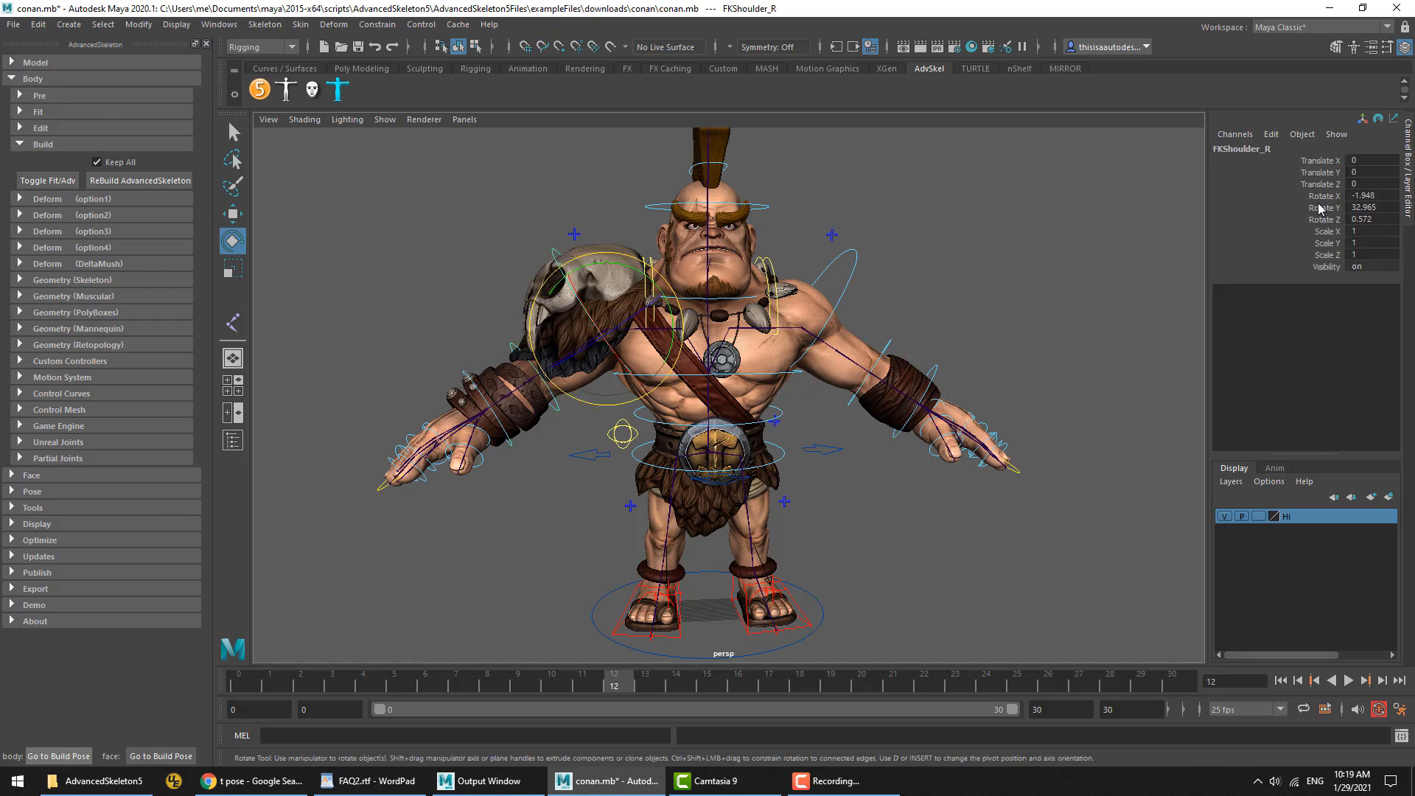
mouse_move(1319, 196)
left_mouse_down()
mouse_move(1323, 242)
mouse_move(1322, 219)
left_mouse_up()
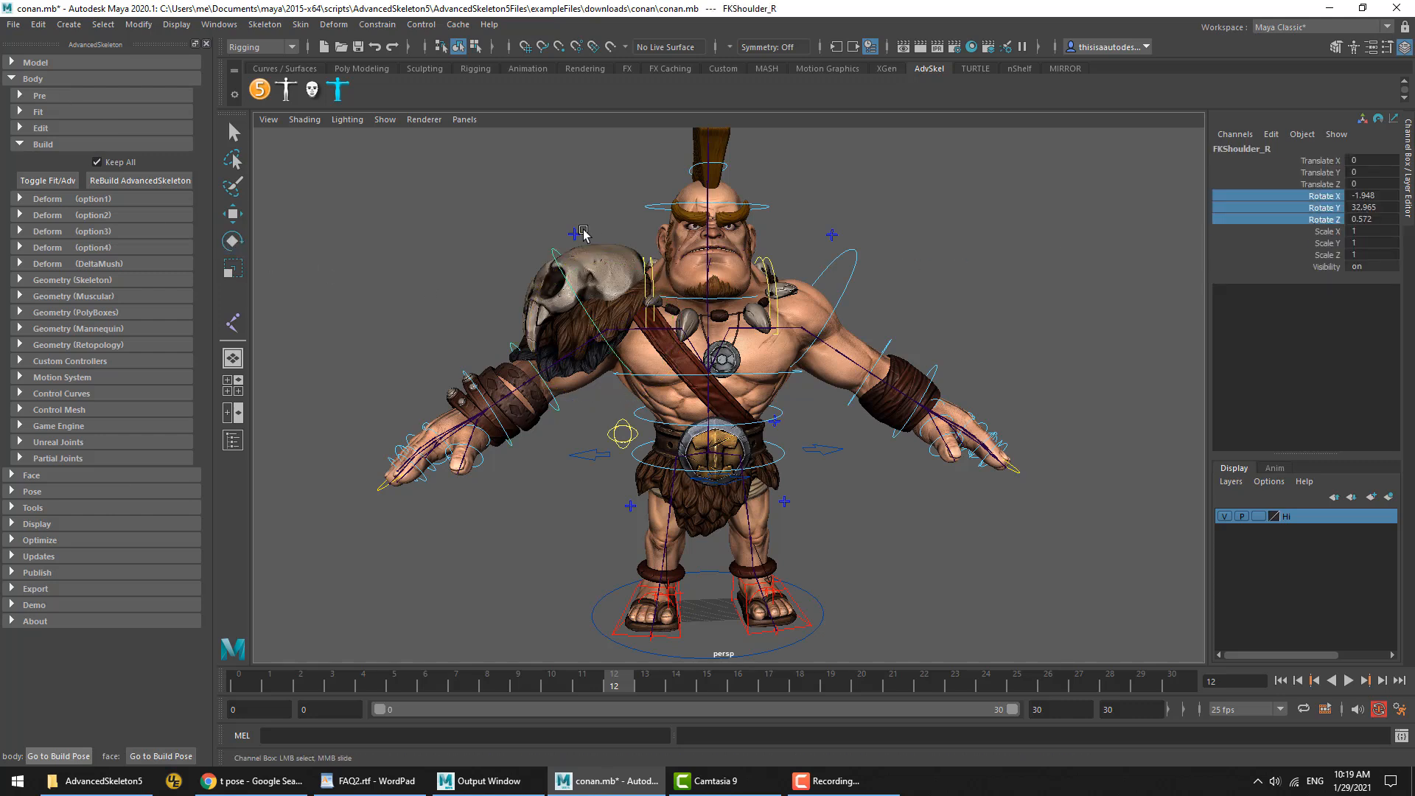
left_click(556, 252)
key("e")
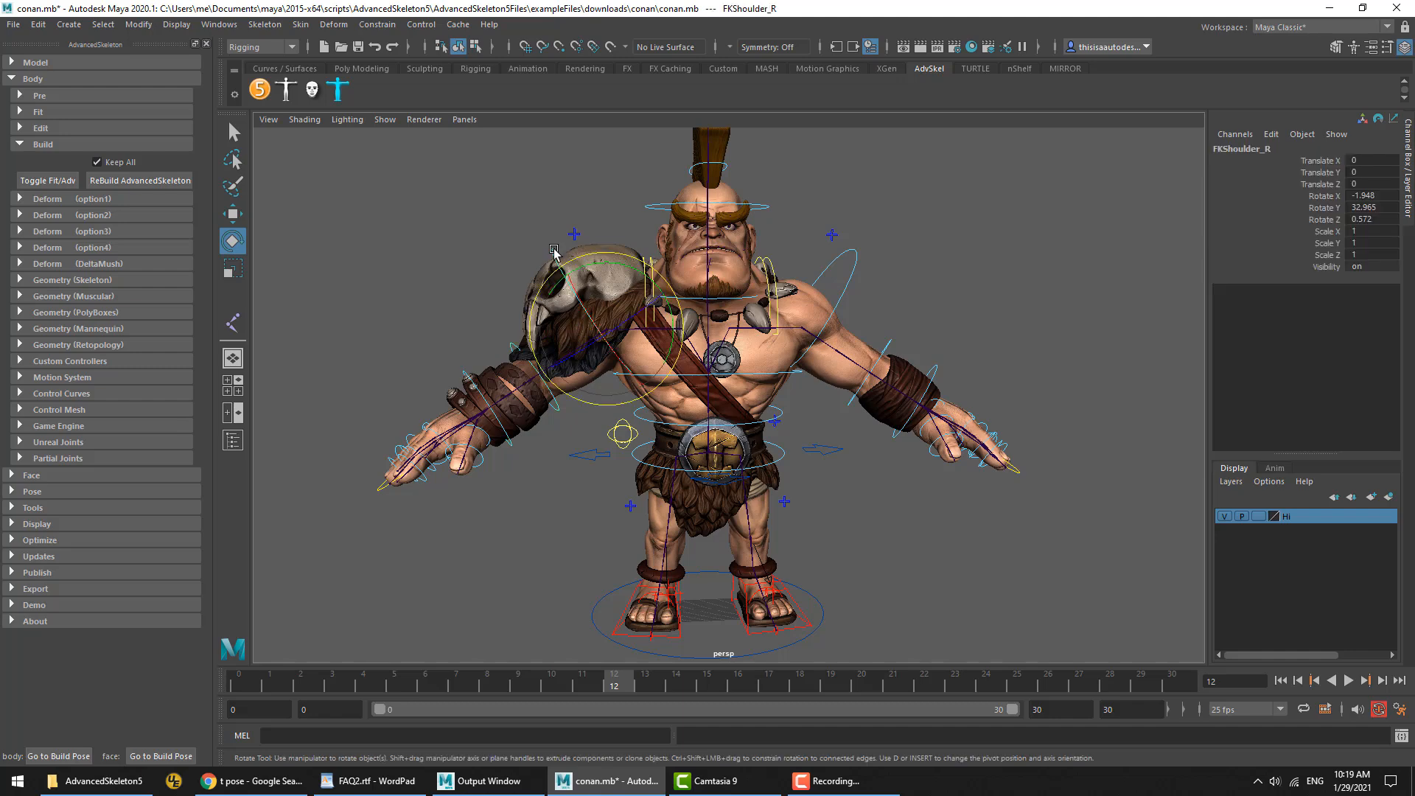
left_click(555, 468)
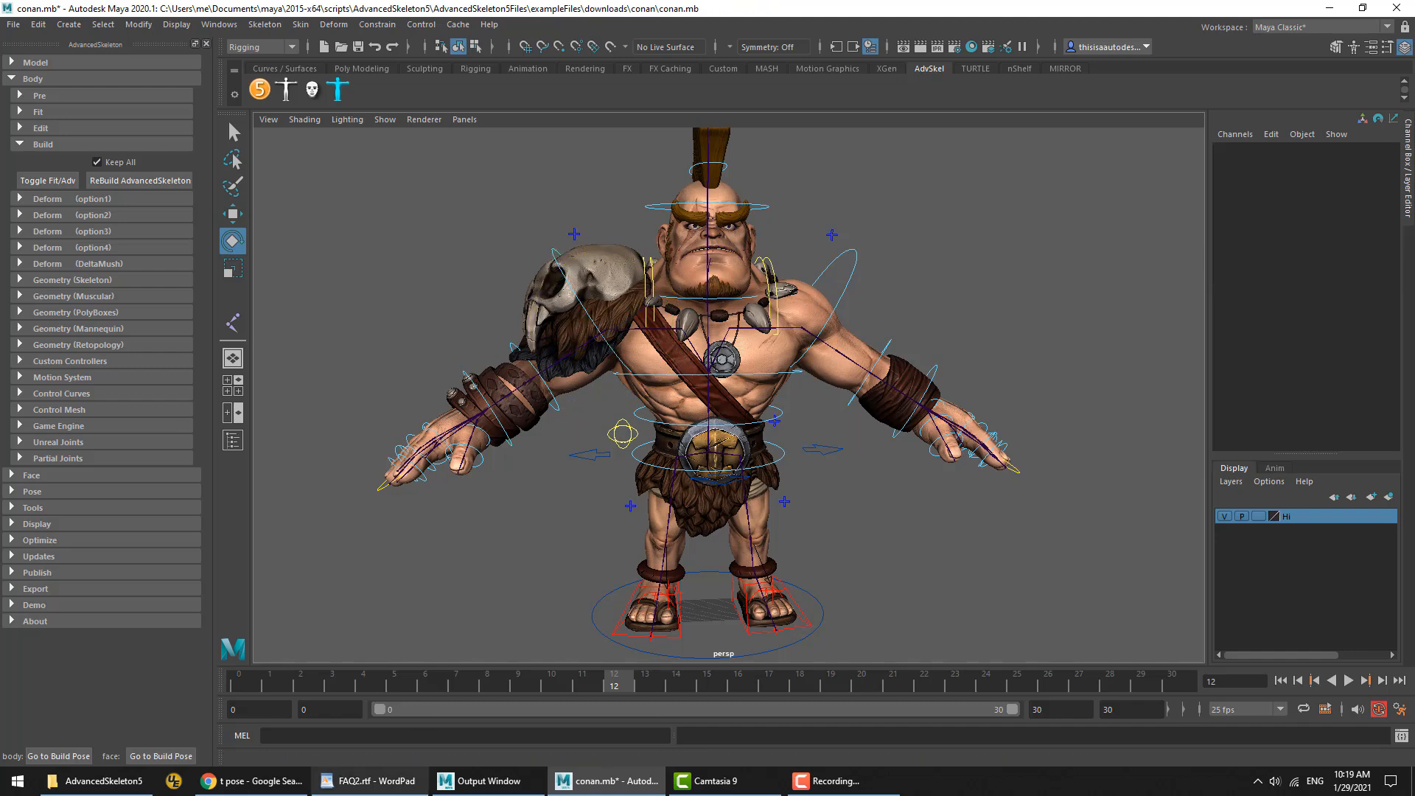
Highlight the FAQ question "Why are some FitSkeleton in 1/10th scale" in WordPad, and start a new Maya scene without saving conan.mb
left_click(377, 782)
triple_click(452, 316)
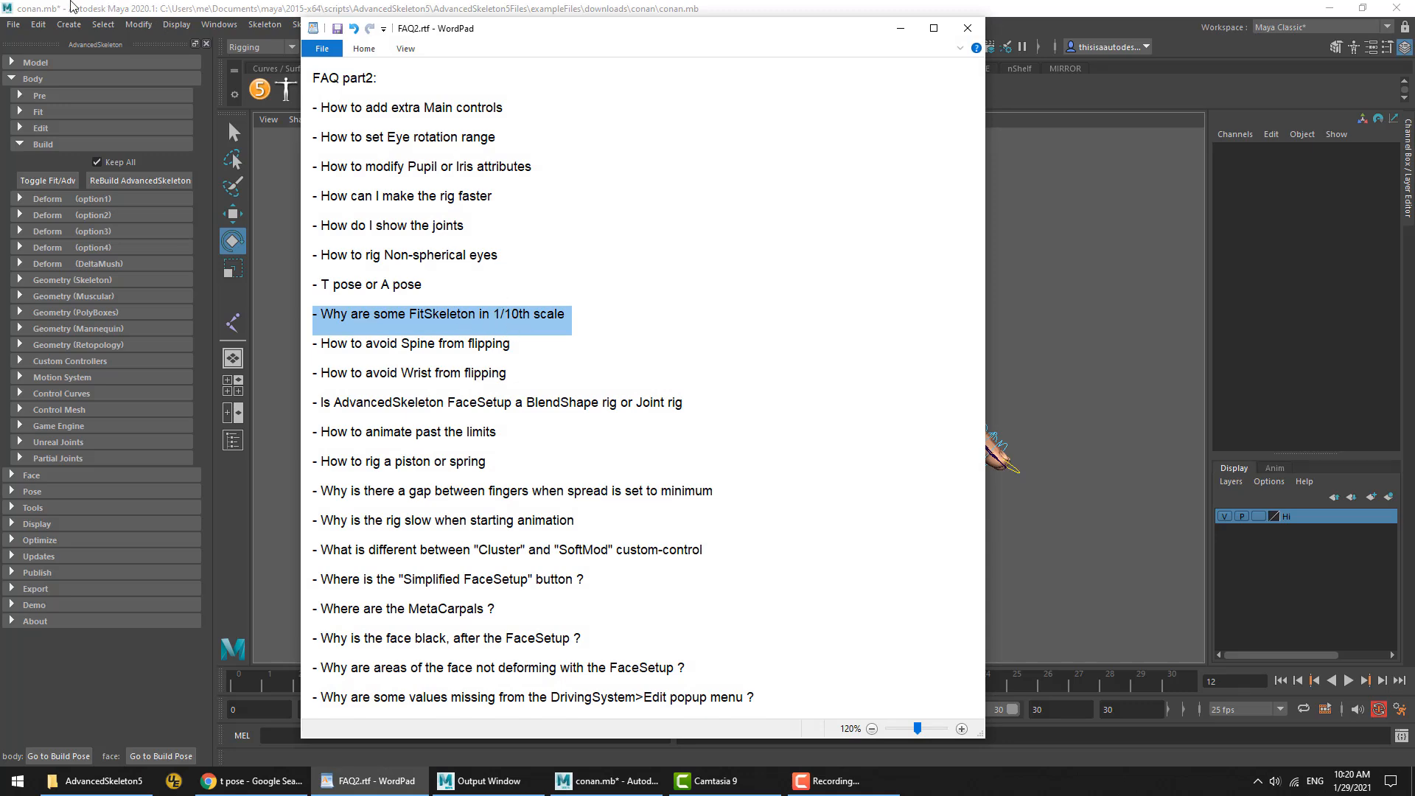
left_click(12, 24)
left_click(35, 49)
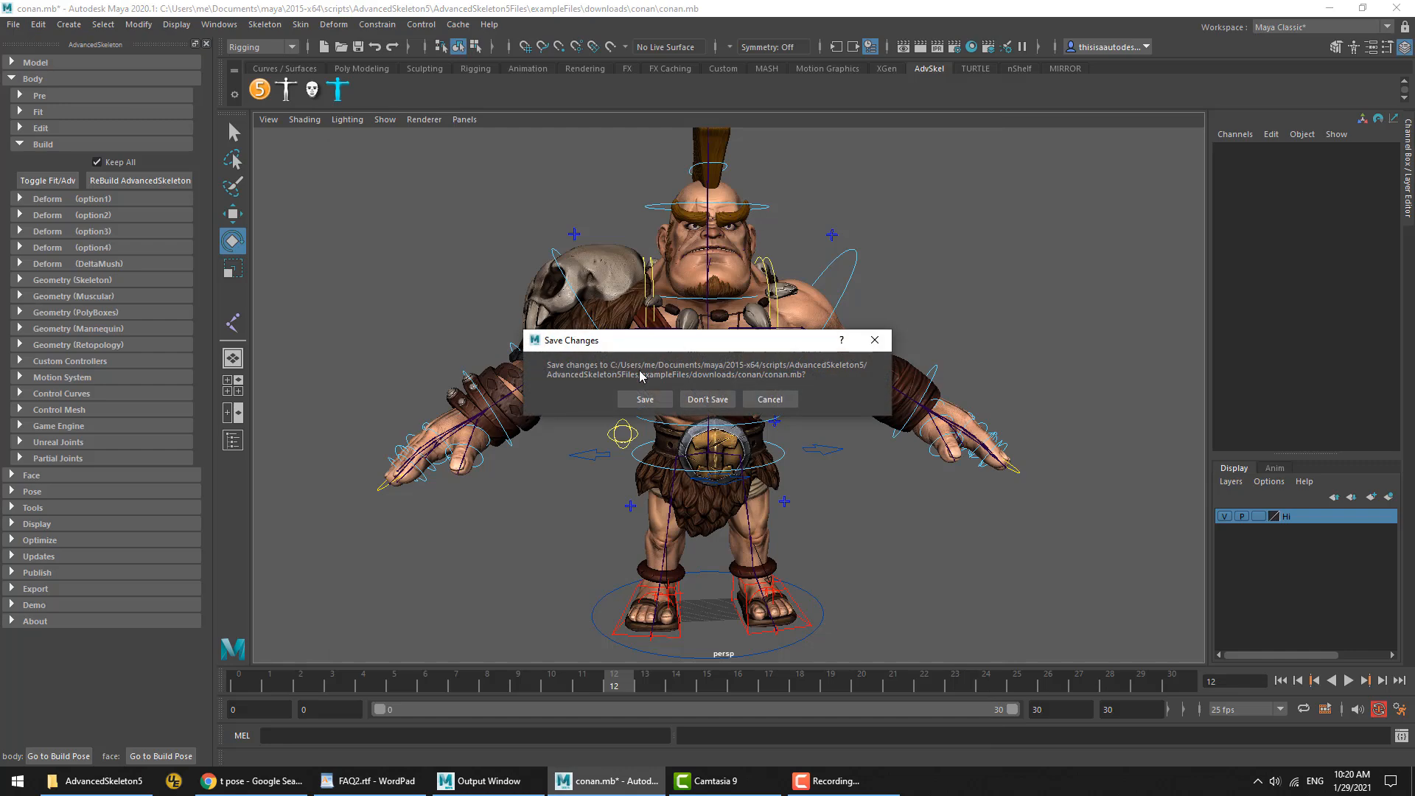
left_click(707, 398)
Import the biped.ma fit skeleton and frame it in the viewport
left_click(41, 111)
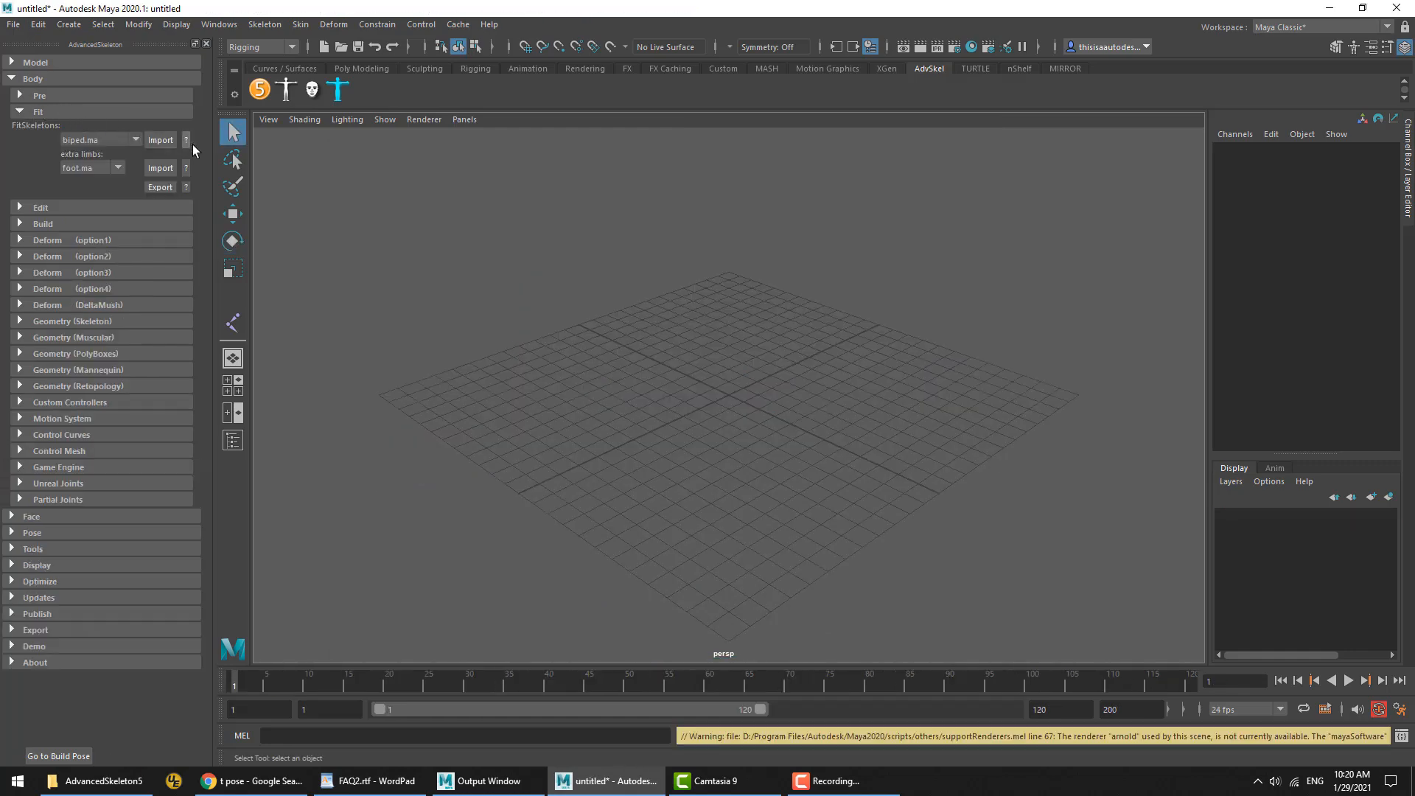
left_click(167, 140)
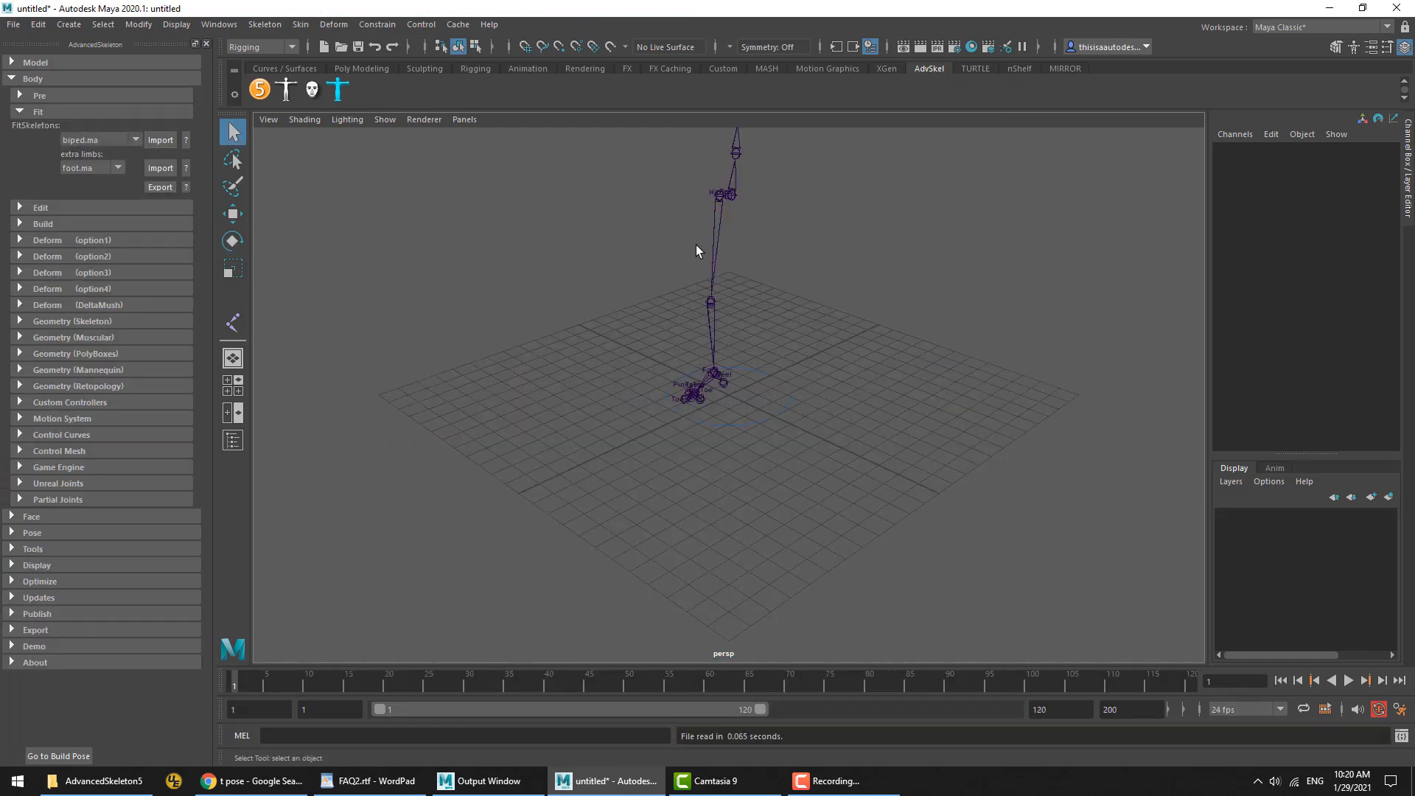
key("f")
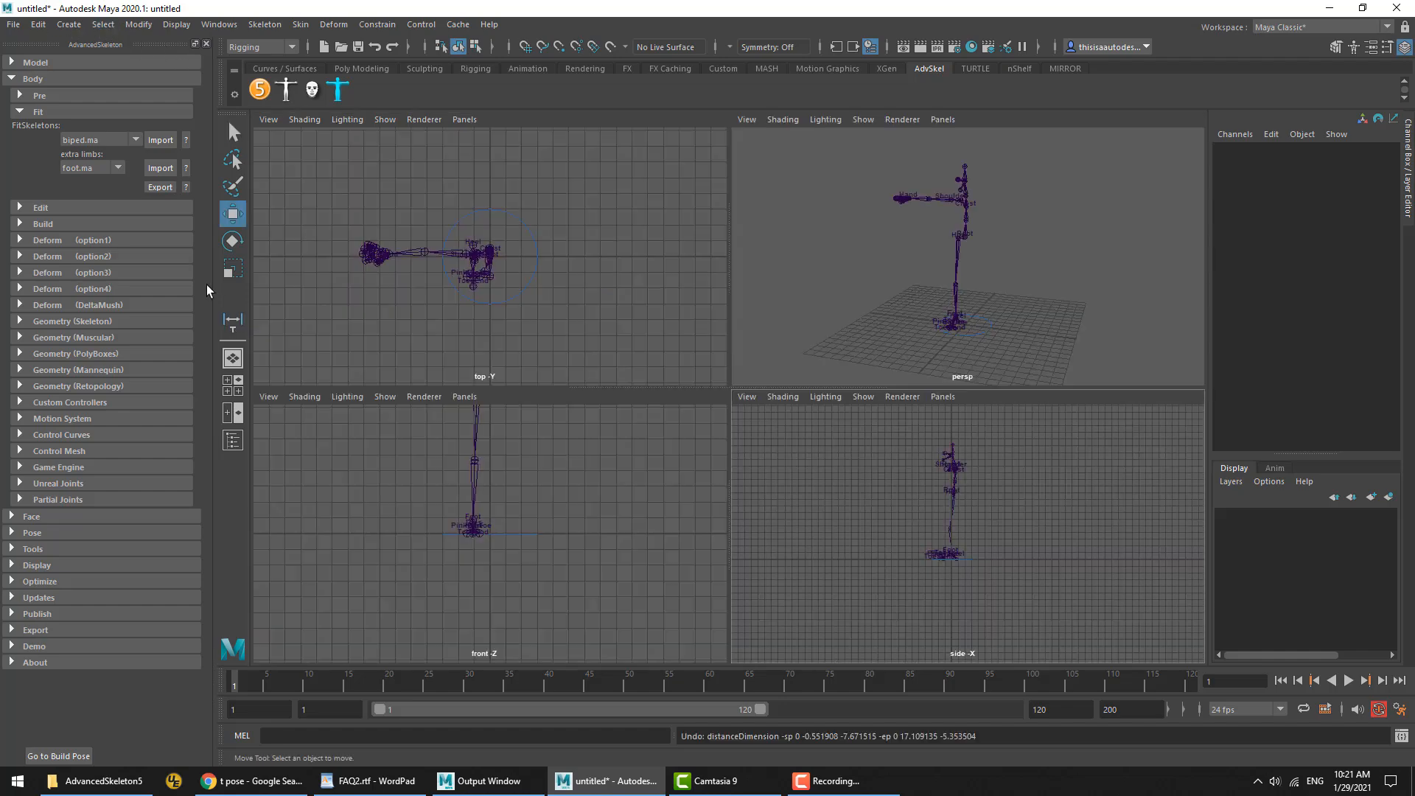
Measure the biped fit skeleton's height from floor to head in the side view, and undo the measurement
left_click(232, 322)
left_click(985, 561)
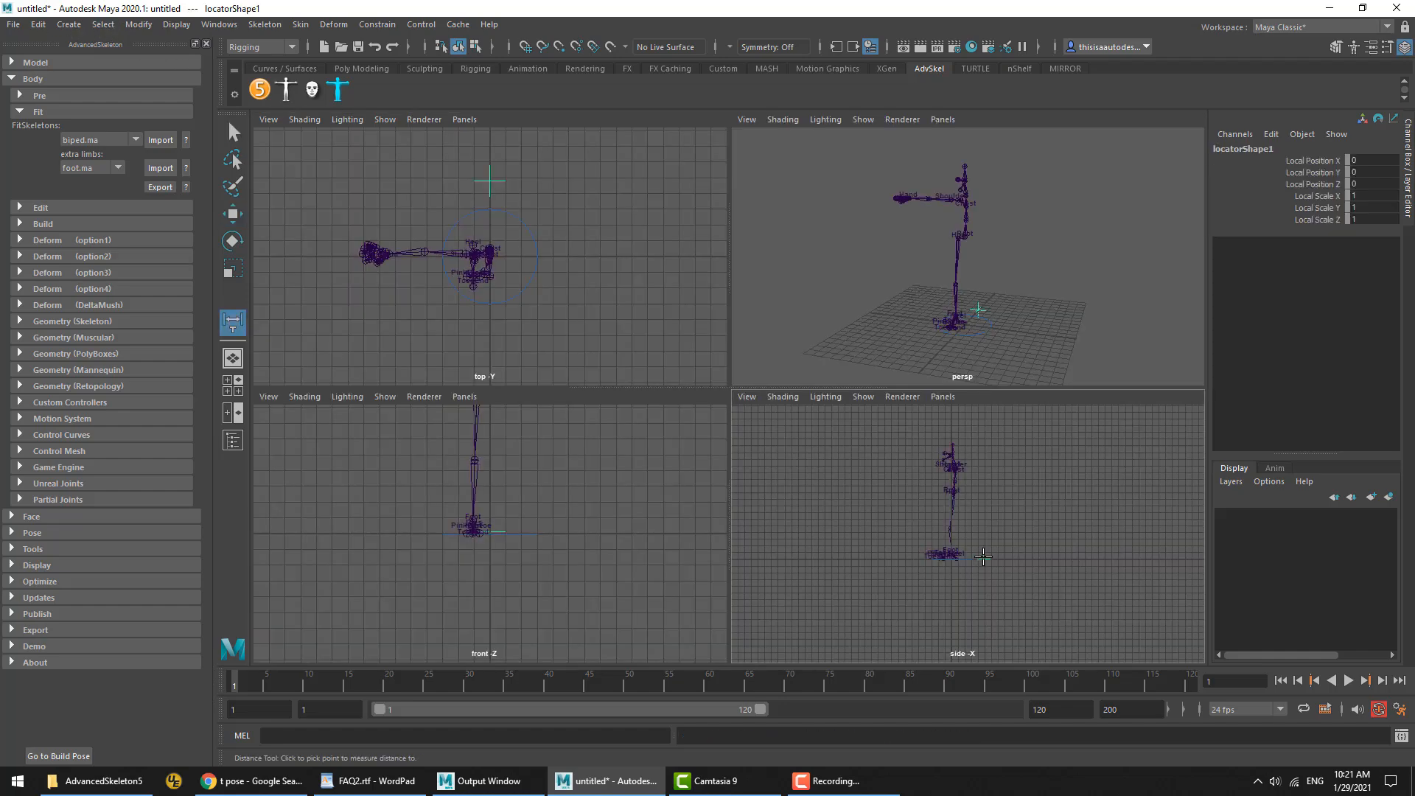
left_click(980, 443)
key("w")
left_click(1062, 536)
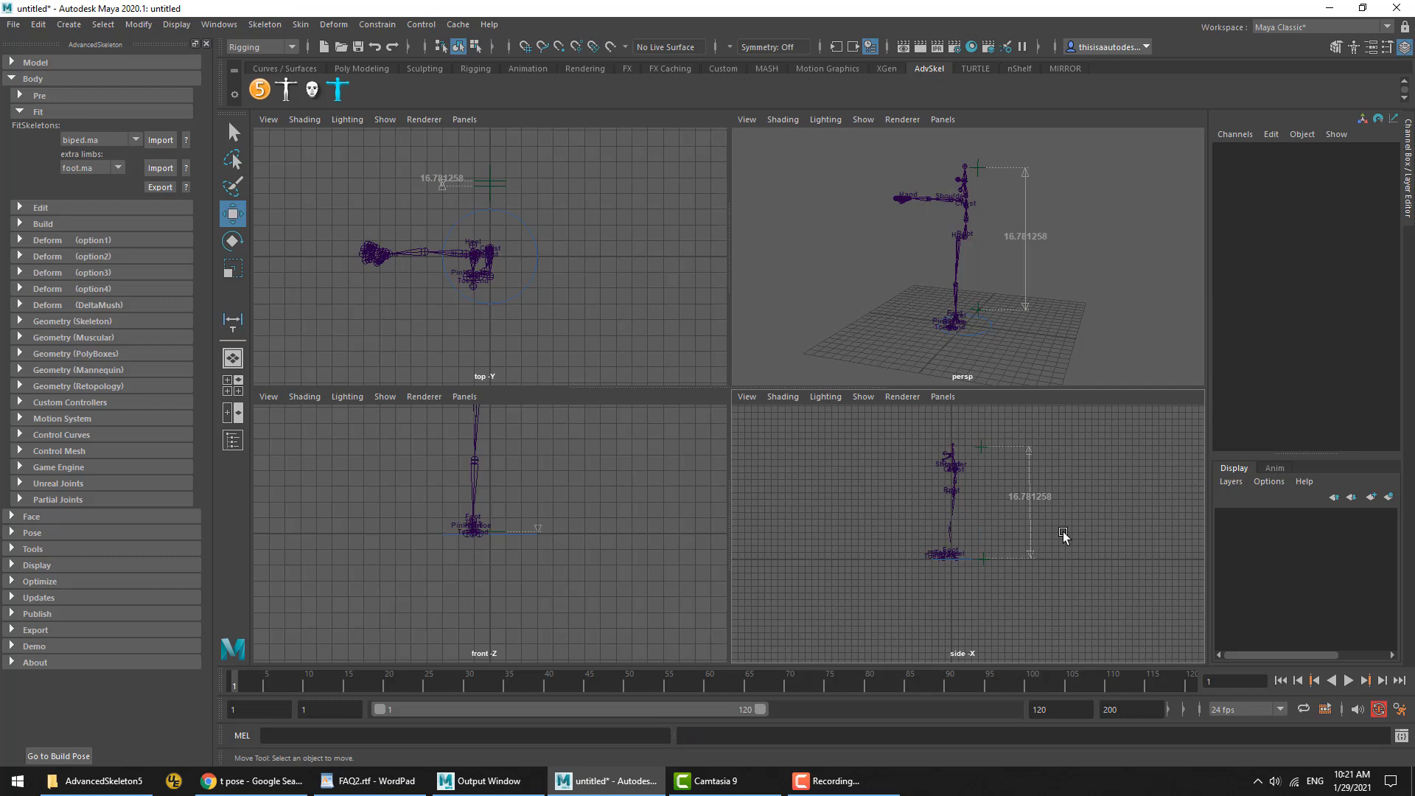
key("ctrl+z")
key("ctrl+z")
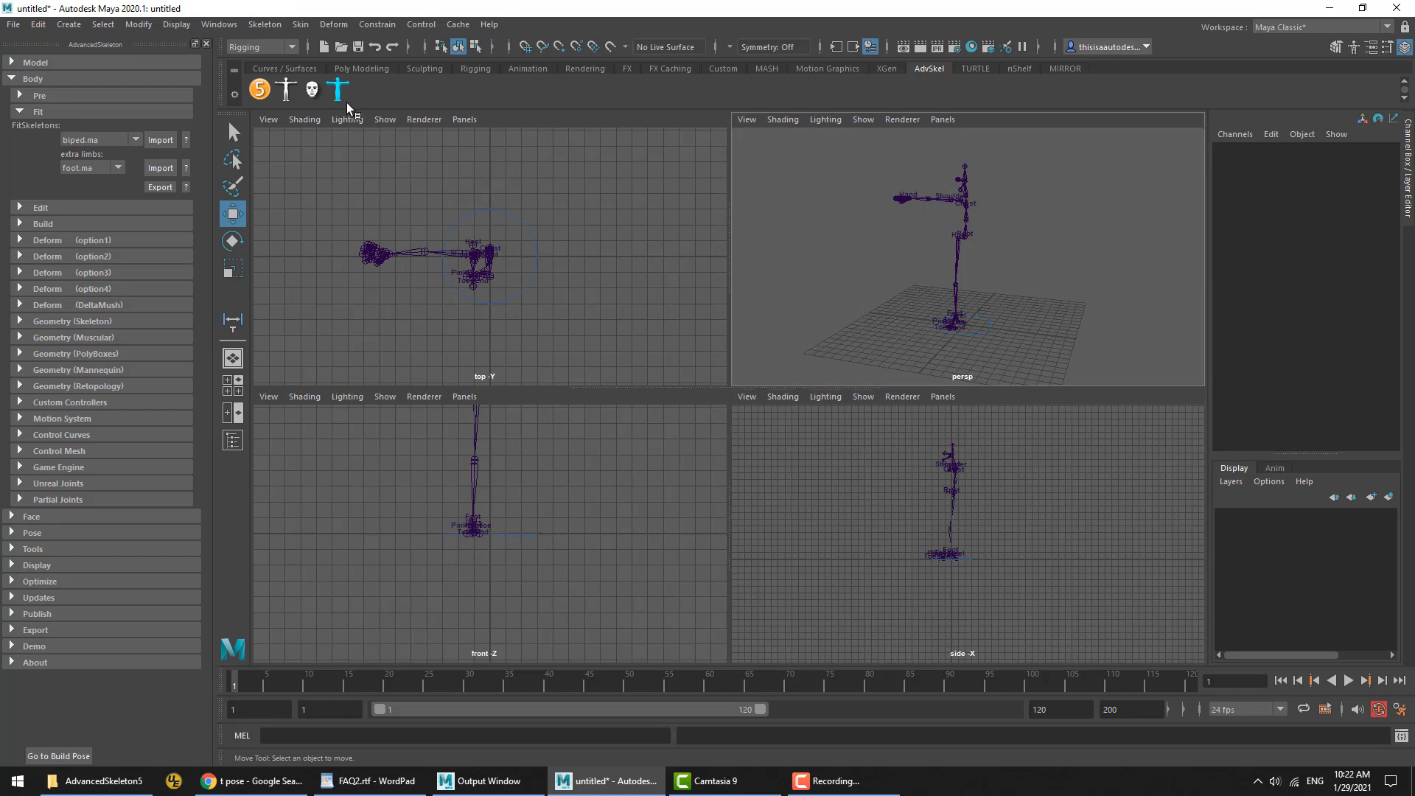
Read the fit skeletons help on recommended units and scale, and close it
left_click(186, 141)
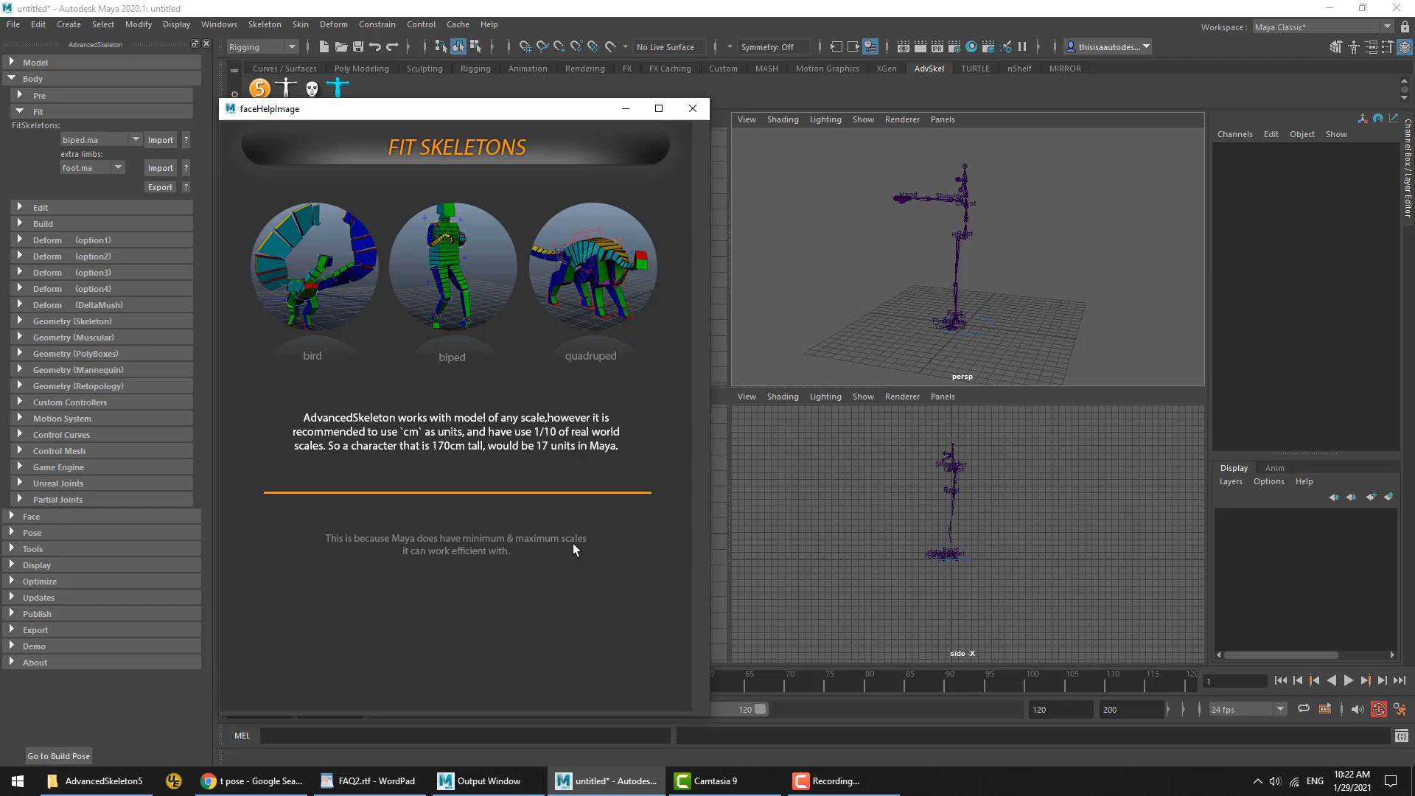
left_click(693, 110)
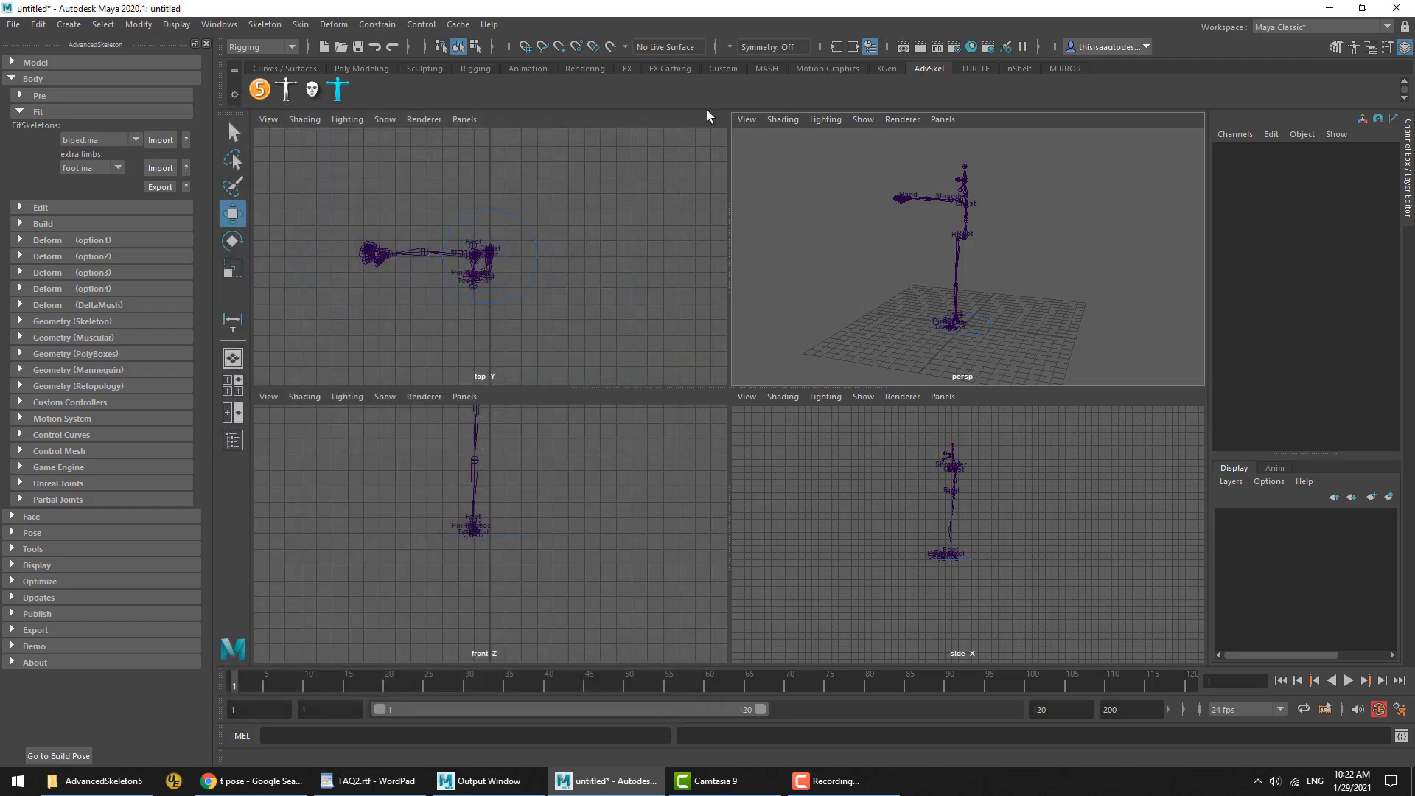
Scale the whole FitSkeleton up uniformly on all three axes and frame it in the four views
left_click(990, 329)
key("r")
key("f")
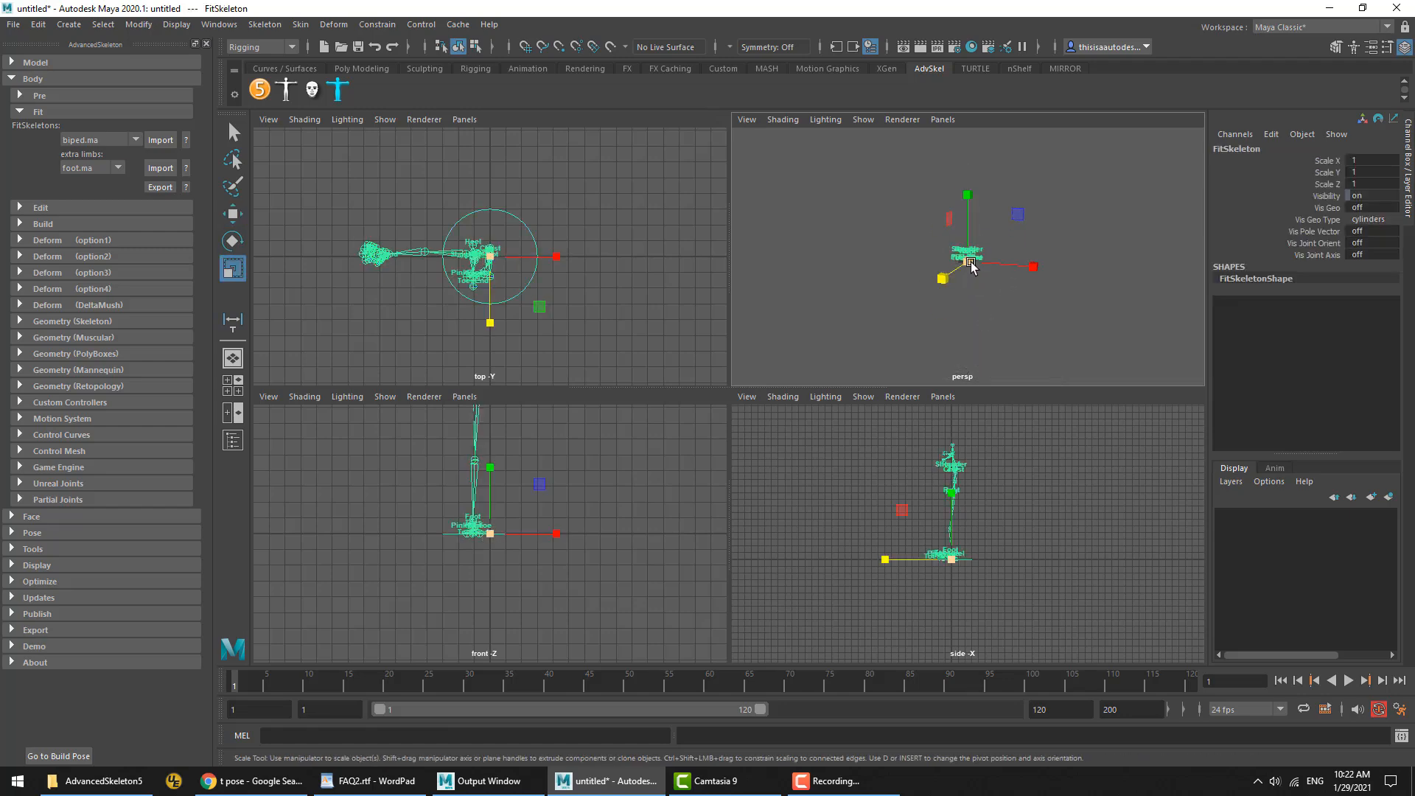
left_click_drag(966, 257, 963, 291)
left_click_drag(1369, 160, 1372, 182)
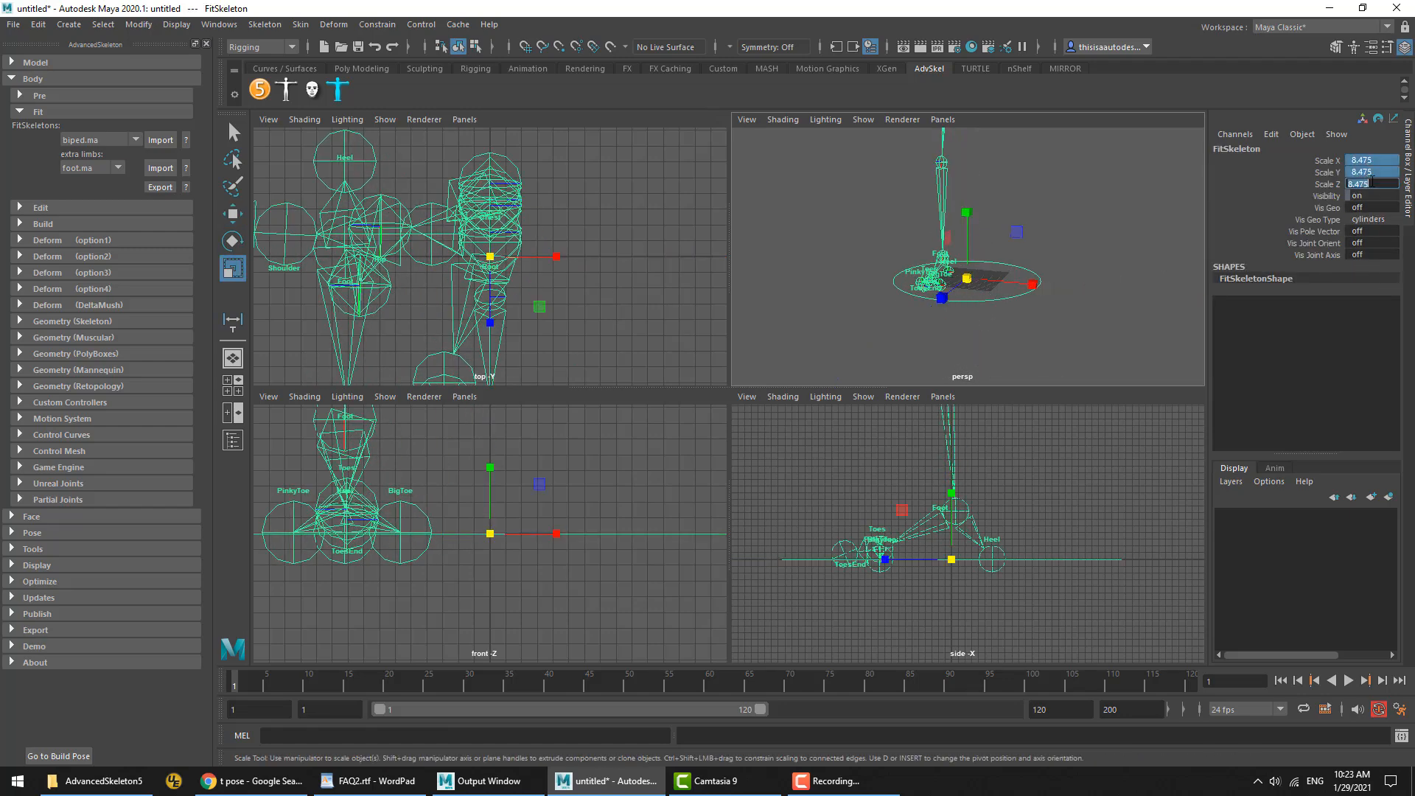
left_click(814, 456)
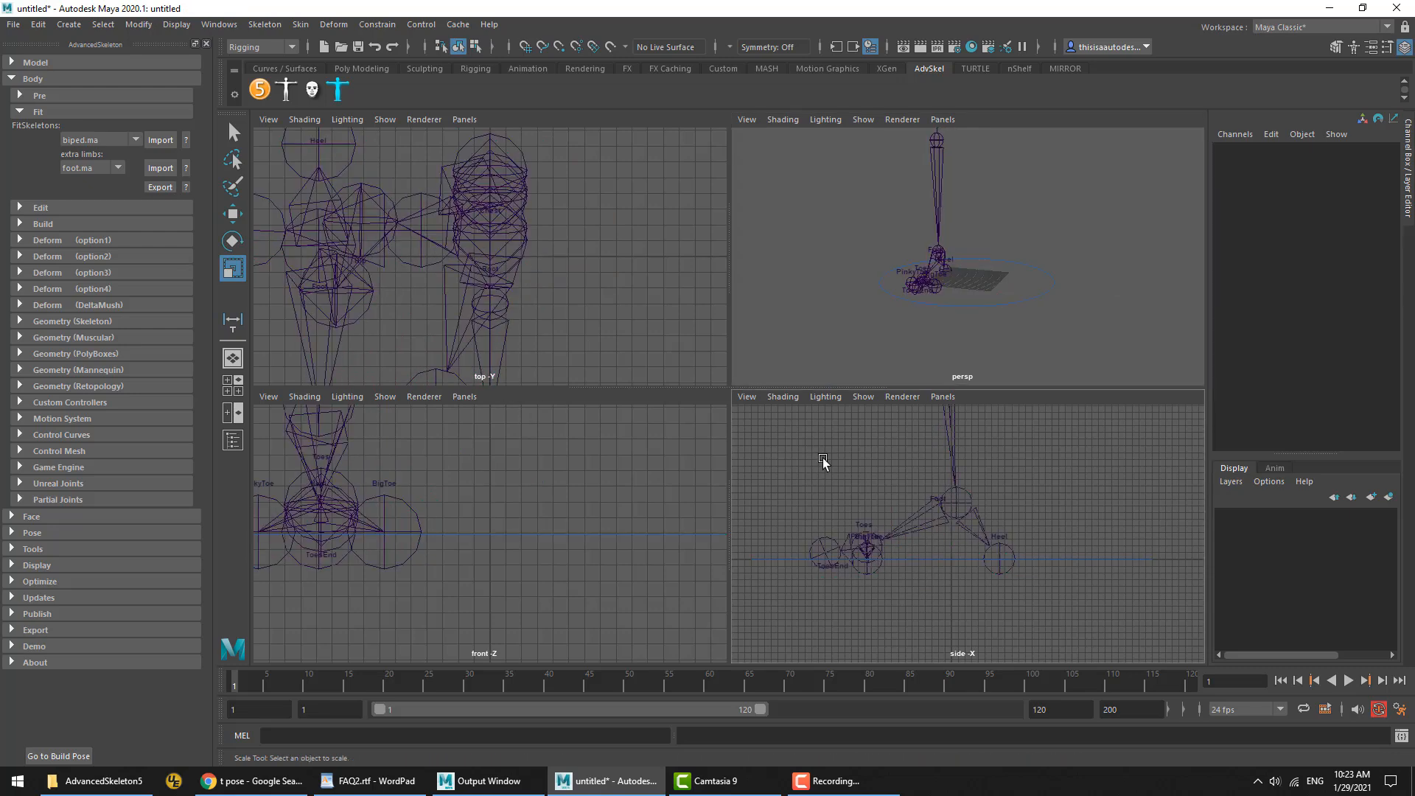
key("f")
key("f")
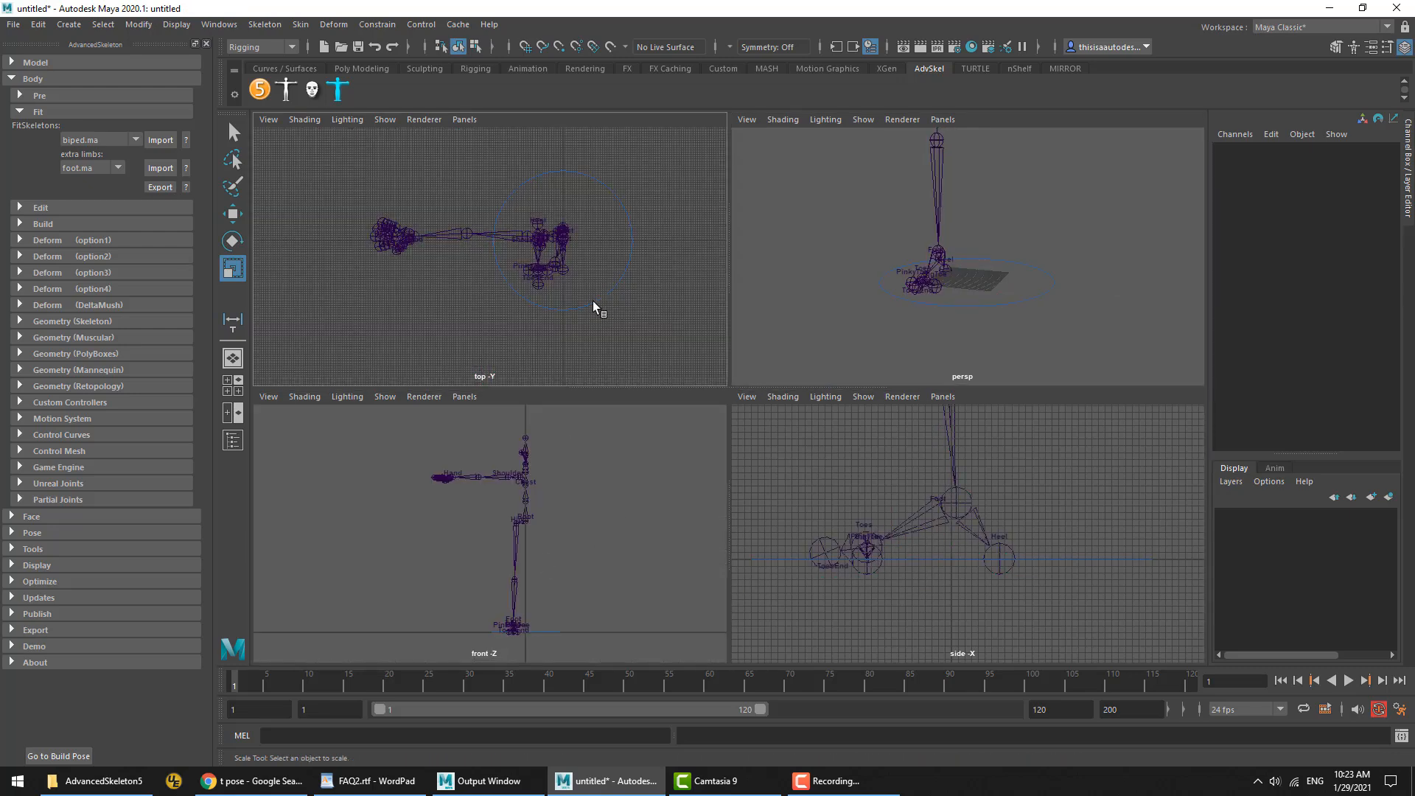
key("f")
key("f")
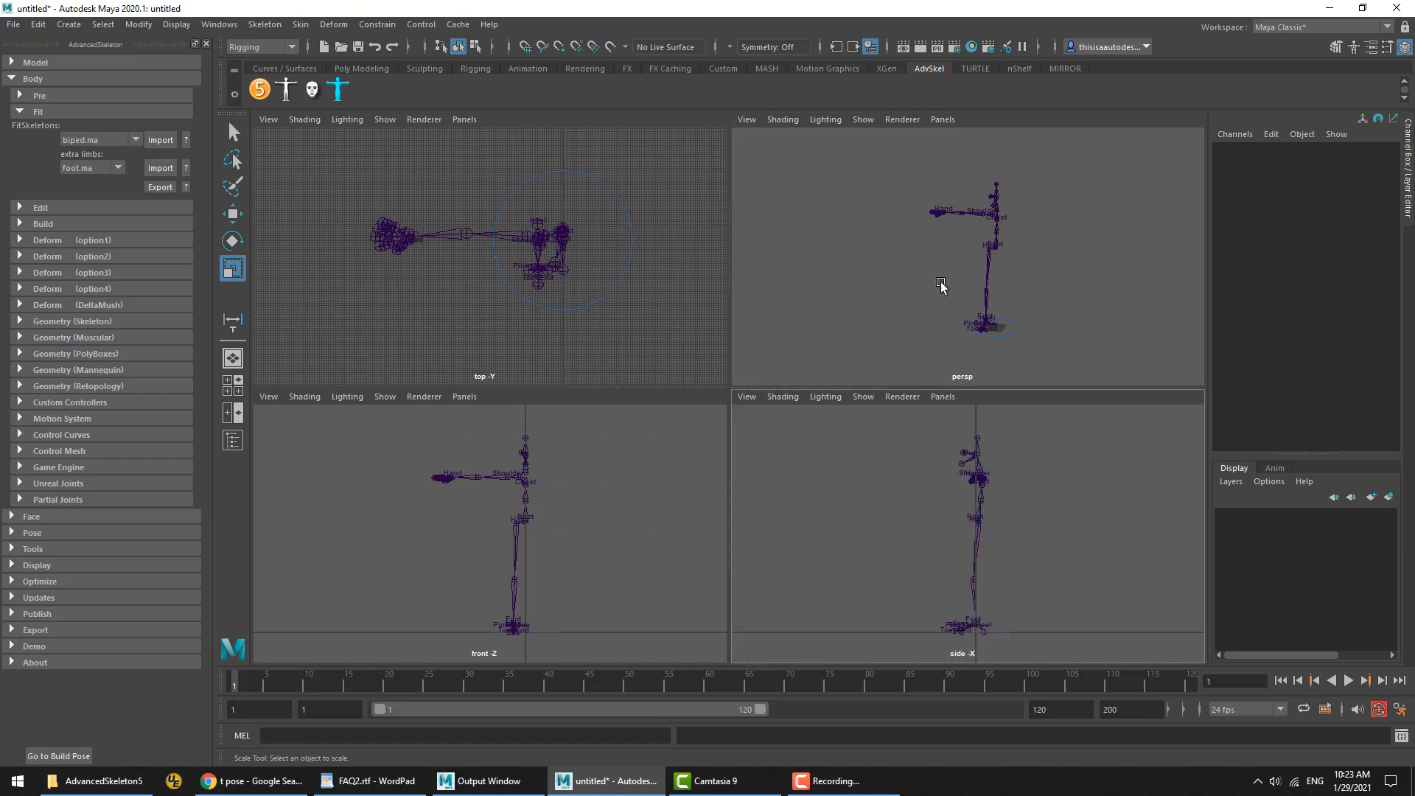
Import the bipedGame.ma fit skeleton in place of the current one and view the whole skeleton
left_click(94, 139)
left_click(99, 184)
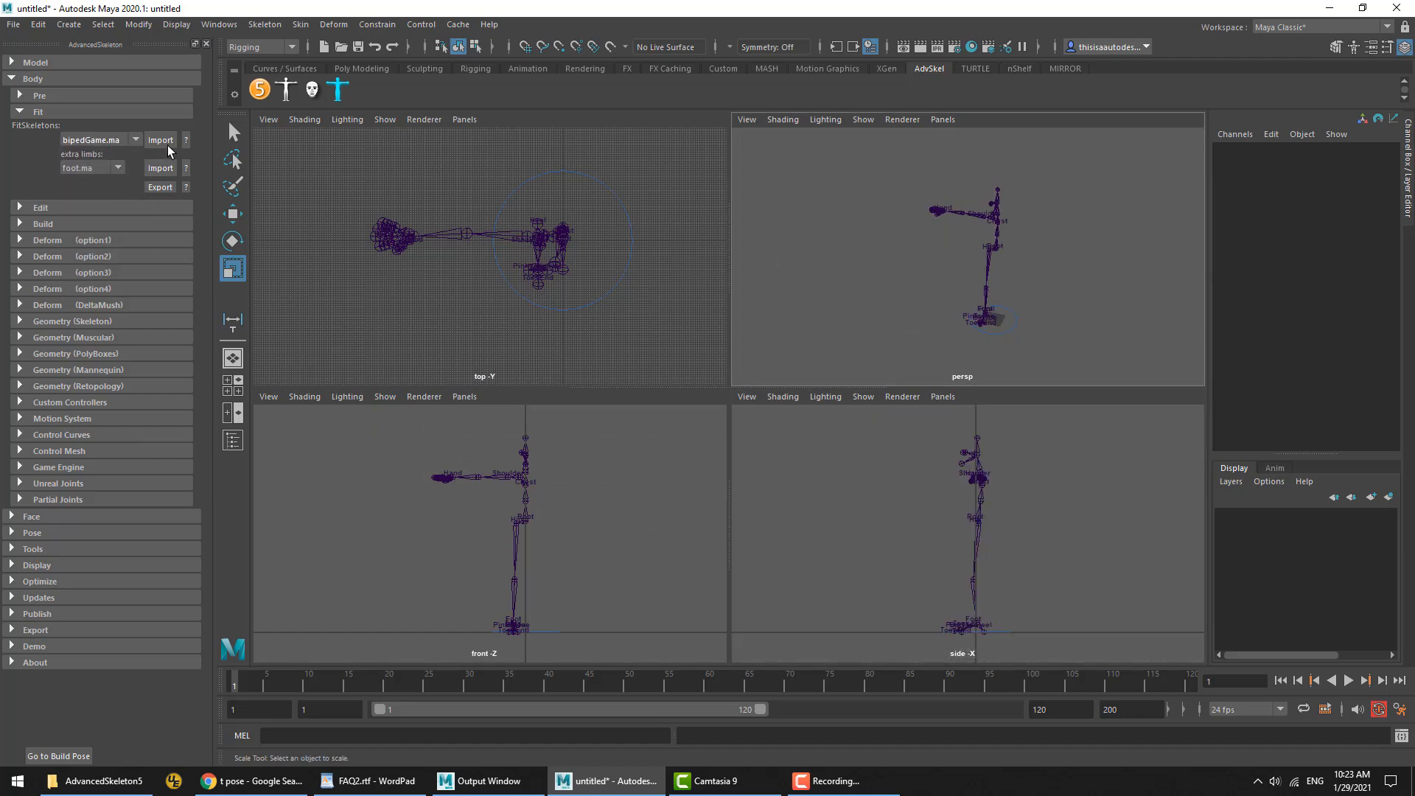
left_click(160, 140)
left_click(635, 394)
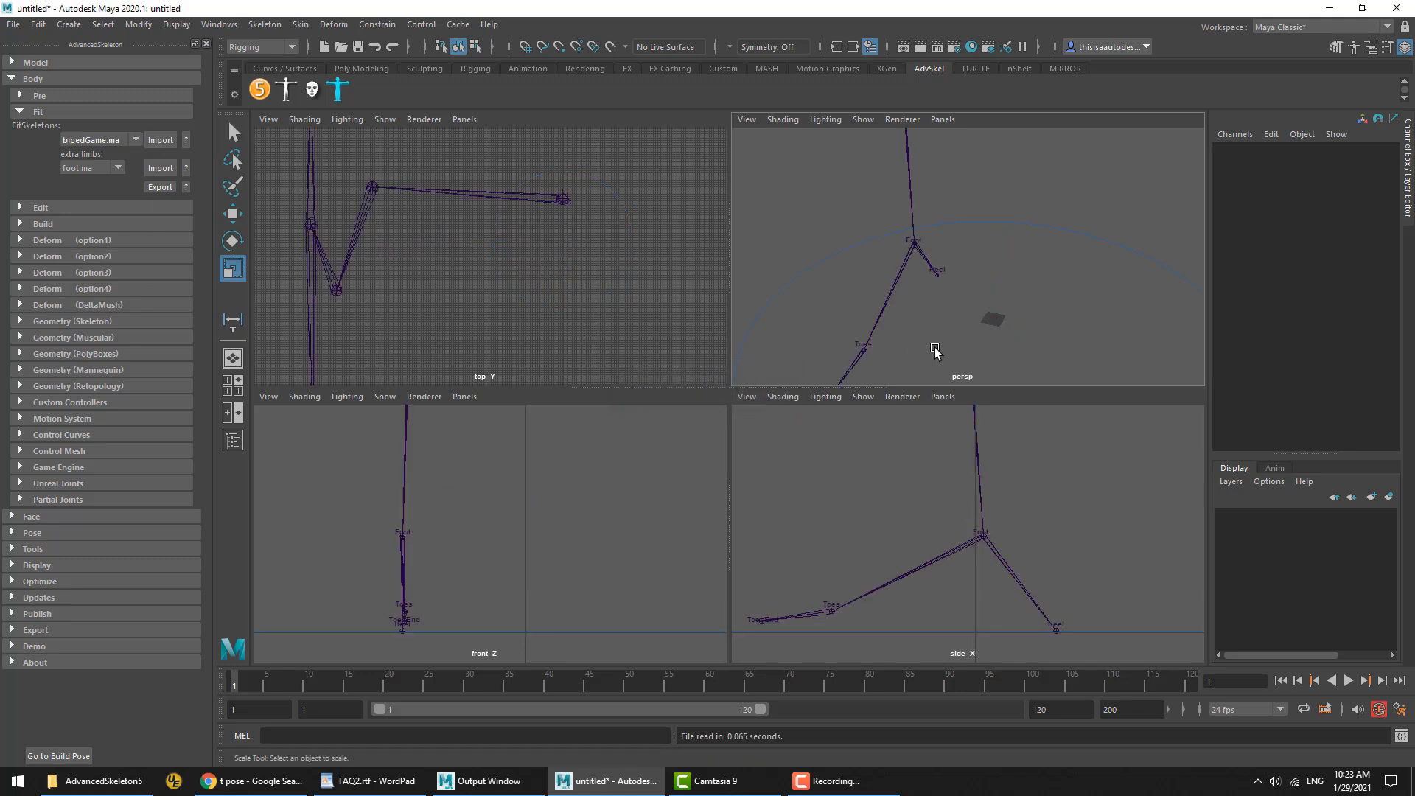
left_click_drag(994, 314, 1017, 285, "alt")
left_click_drag(991, 465, 935, 482)
left_click(737, 529)
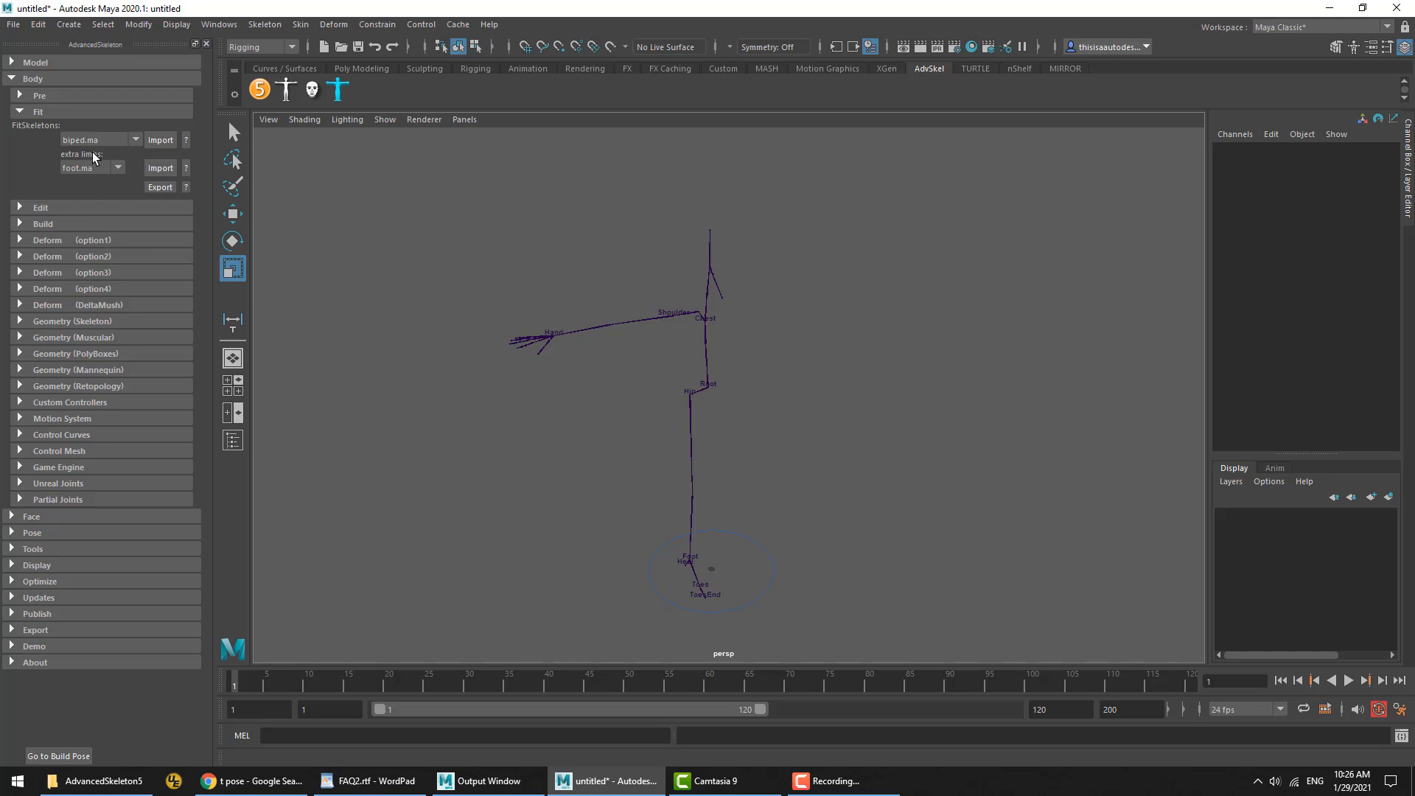
scroll(657, 420, "down", 5)
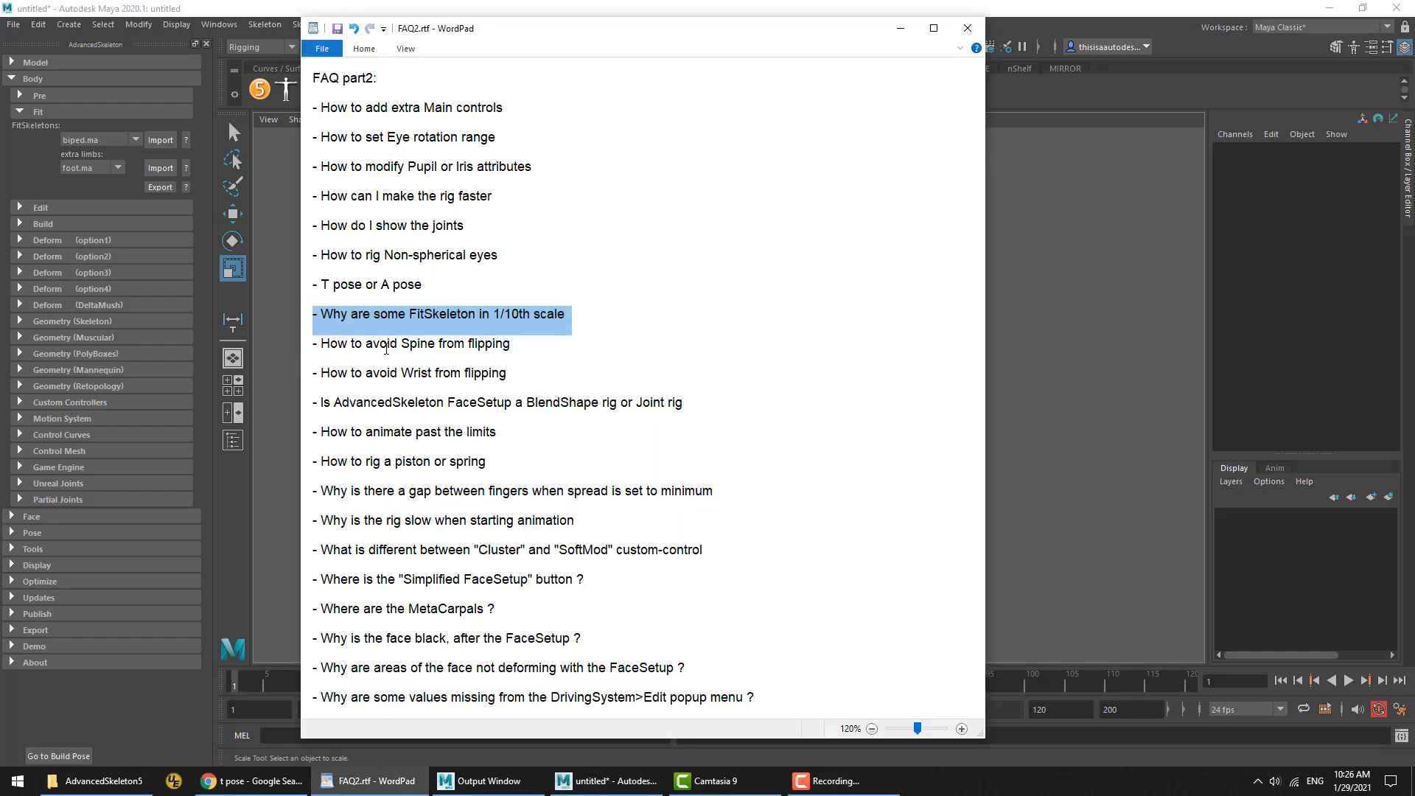
Highlight the FAQ question "How to avoid Spine from flipping" in WordPad, and start a new Maya scene without saving
triple_click(386, 348)
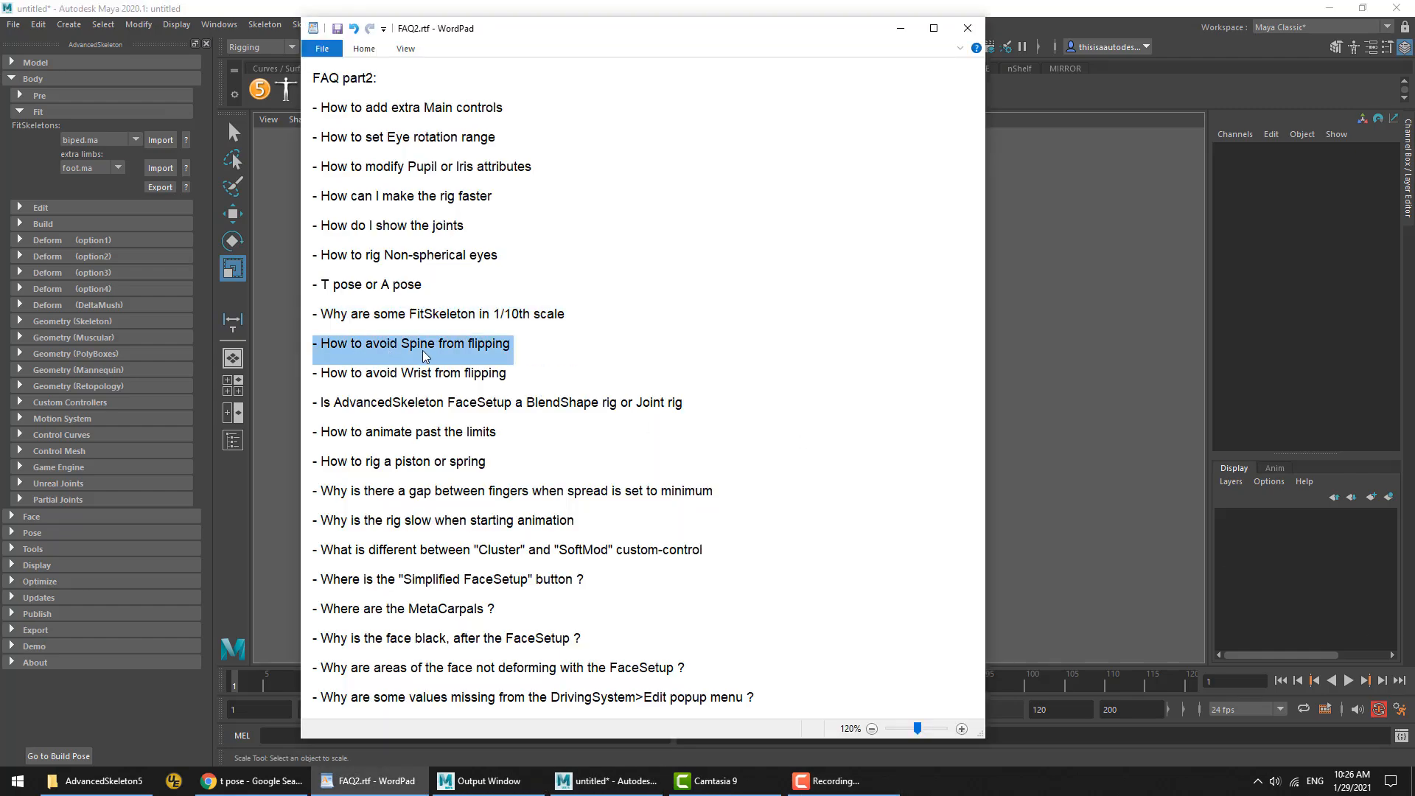
left_click(14, 24)
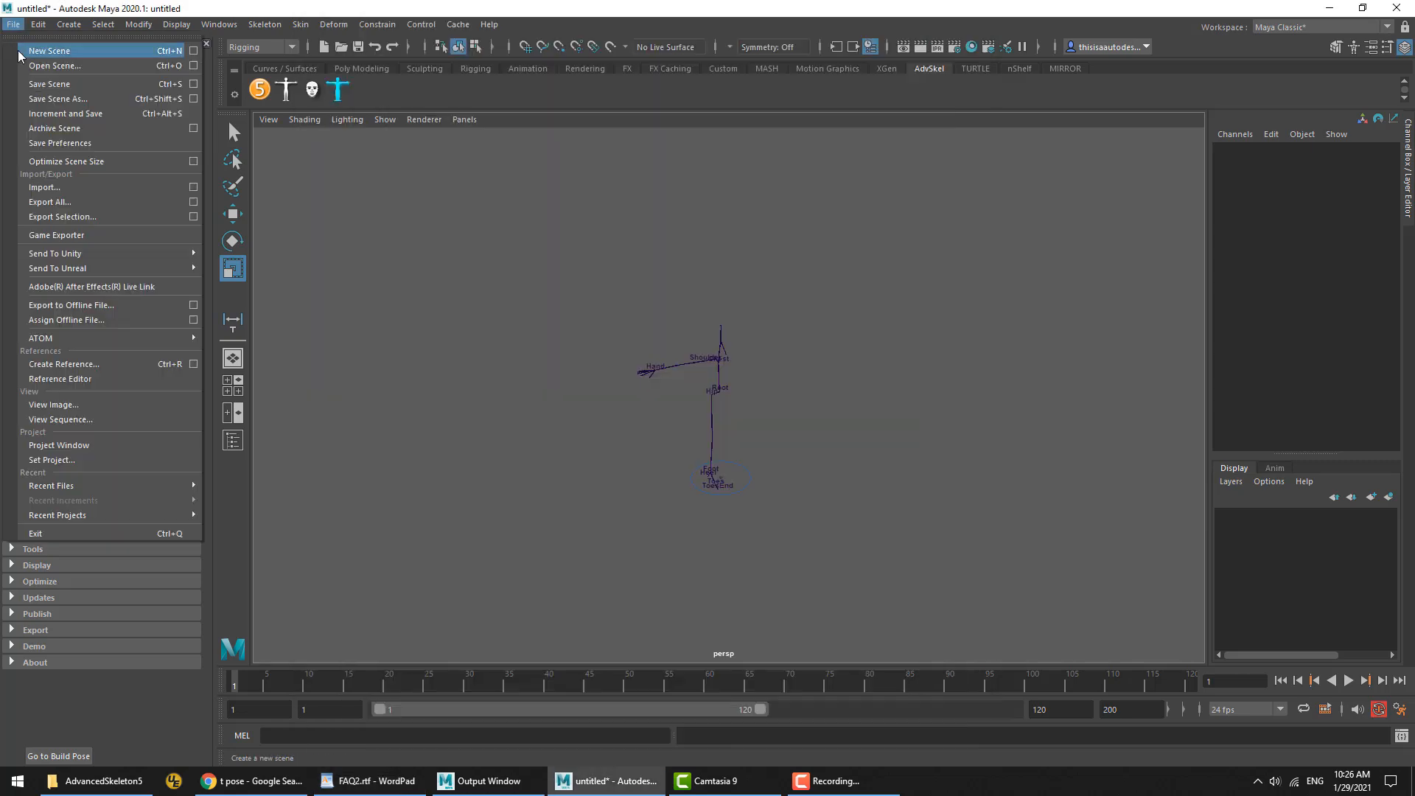
left_click(20, 52)
left_click(709, 395)
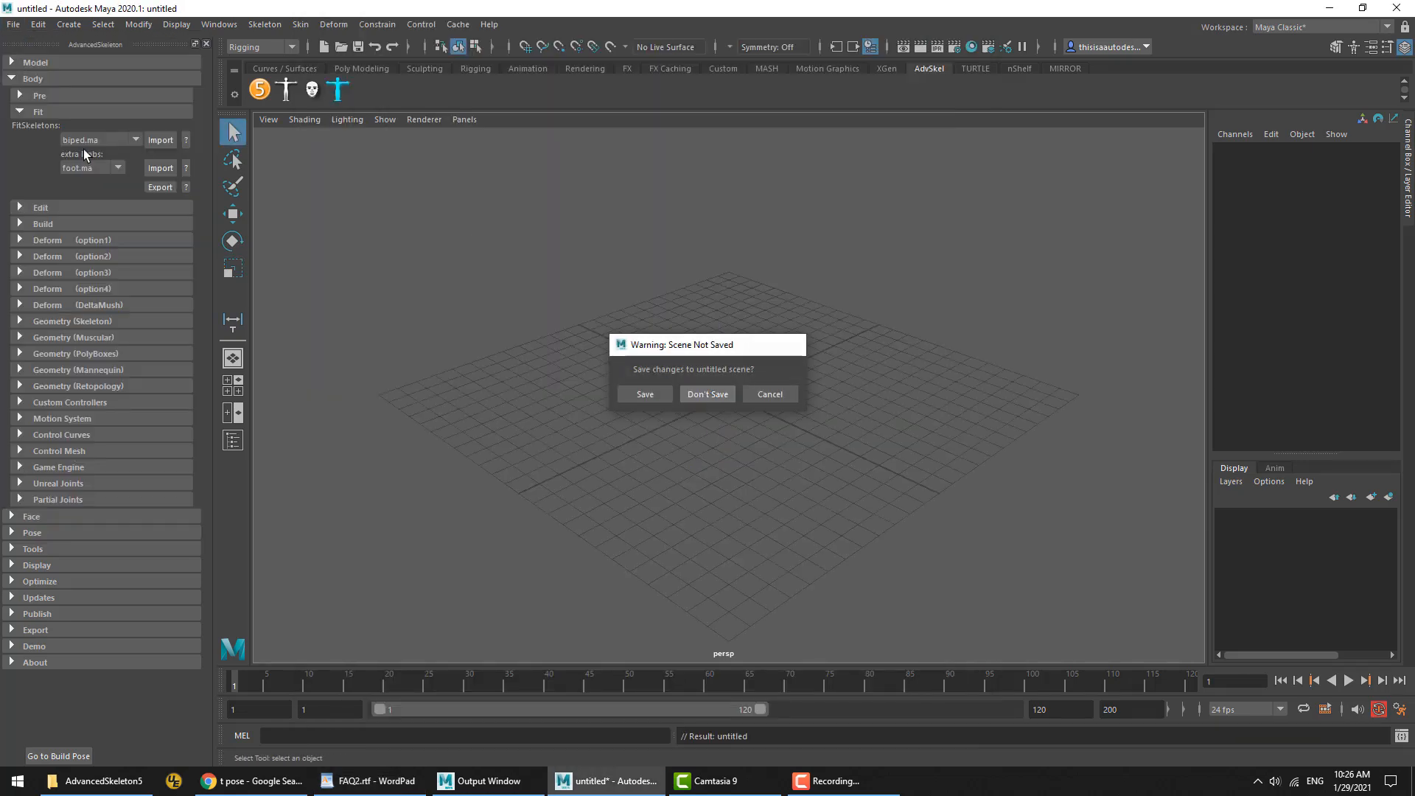
Open the tuna demo character from the AdvancedSkeleton demo section without saving the current scene
left_click(38, 111)
left_click(33, 79)
left_click(41, 225)
left_click(104, 276)
left_click(97, 271)
left_click(170, 275)
left_click(710, 395)
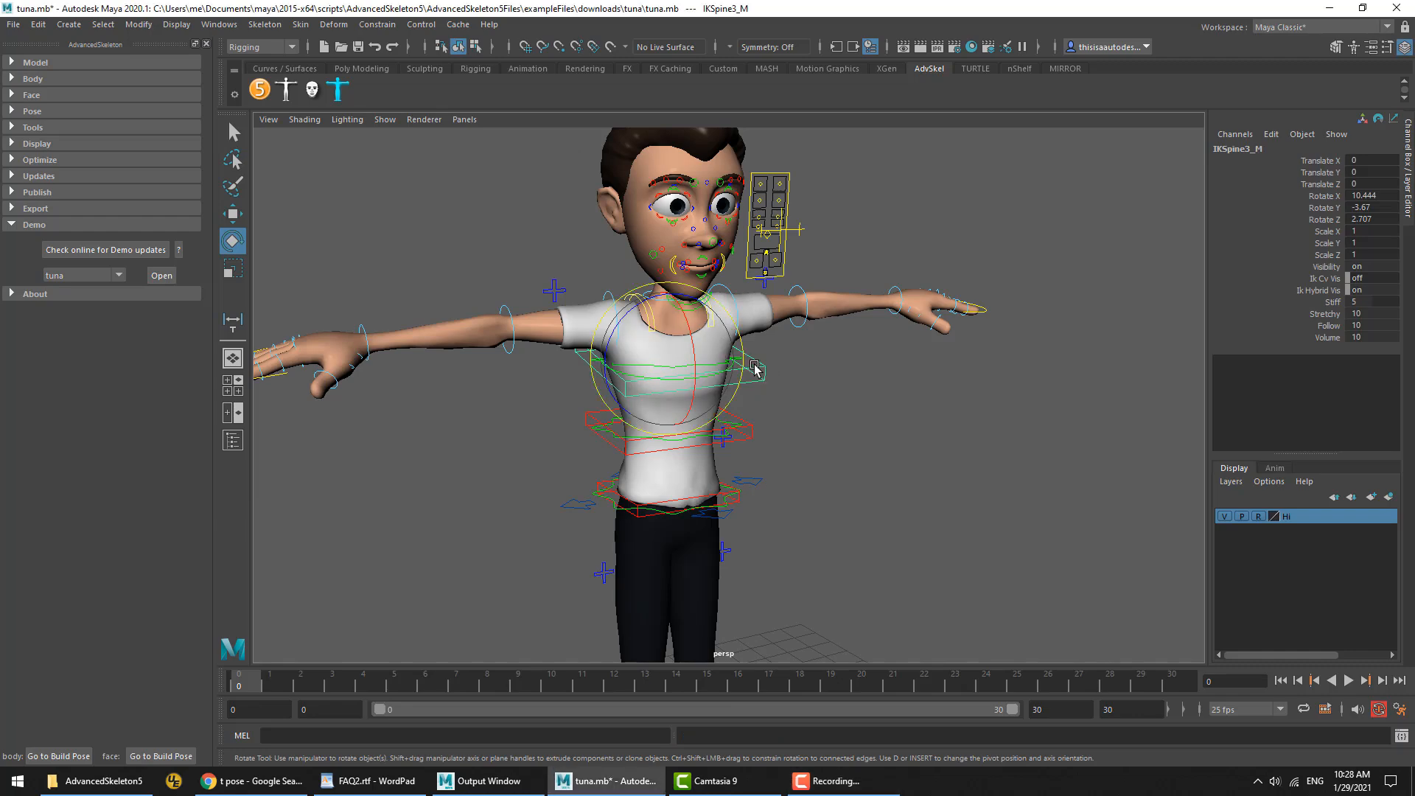
Rotate the chest control IKSpine3_M and show its extra attributes in the Attribute Editor
left_click_drag(730, 382, 689, 360)
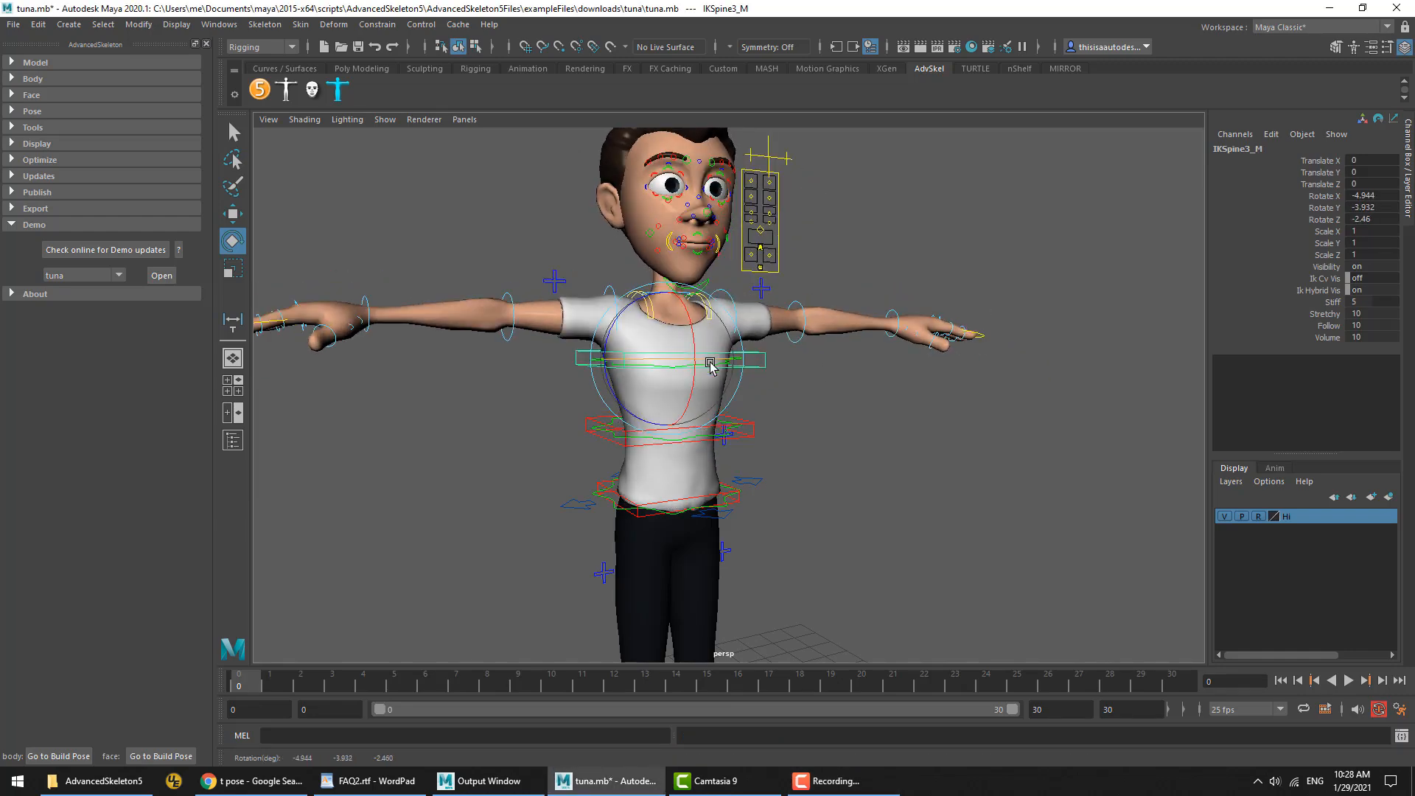
right_click_drag(809, 360, 810, 431)
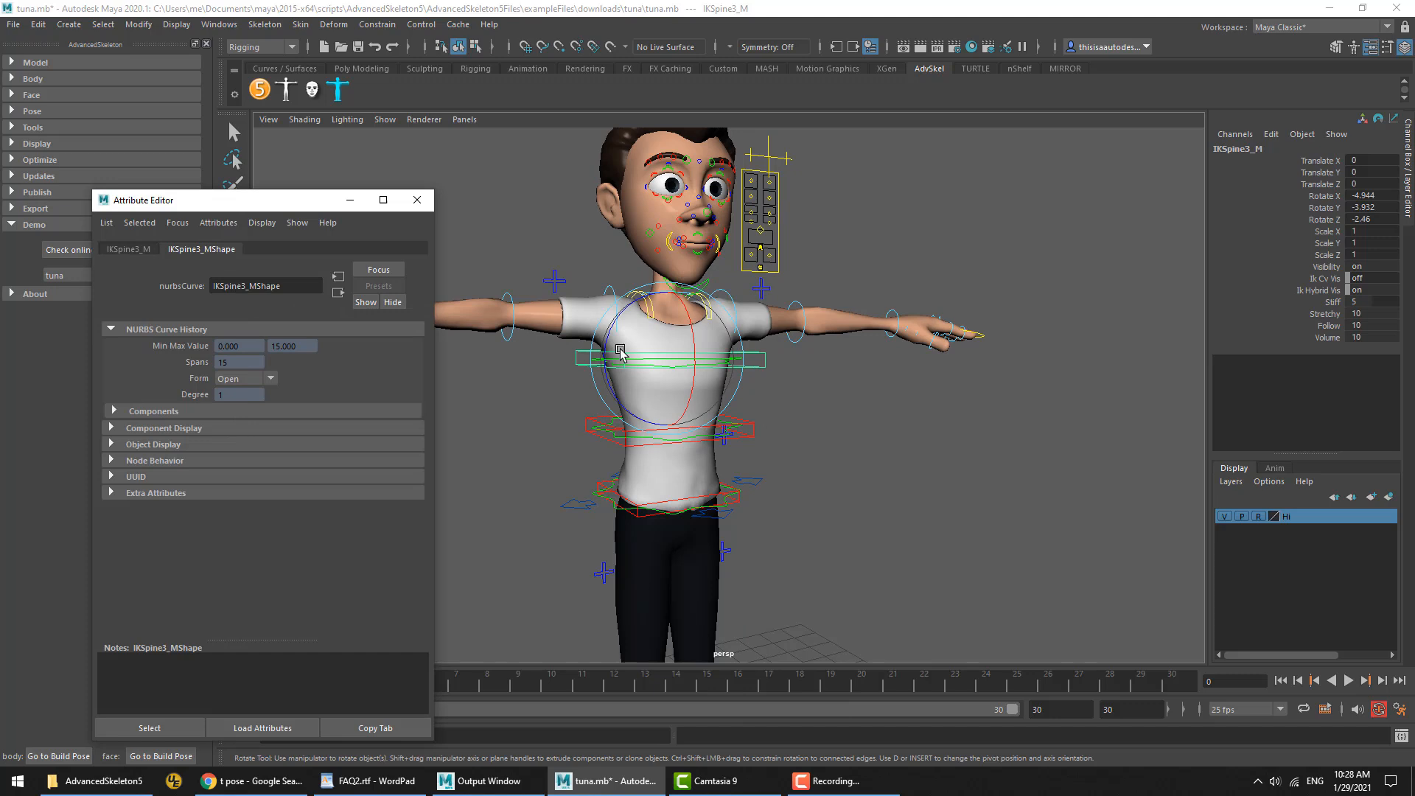
left_click(125, 250)
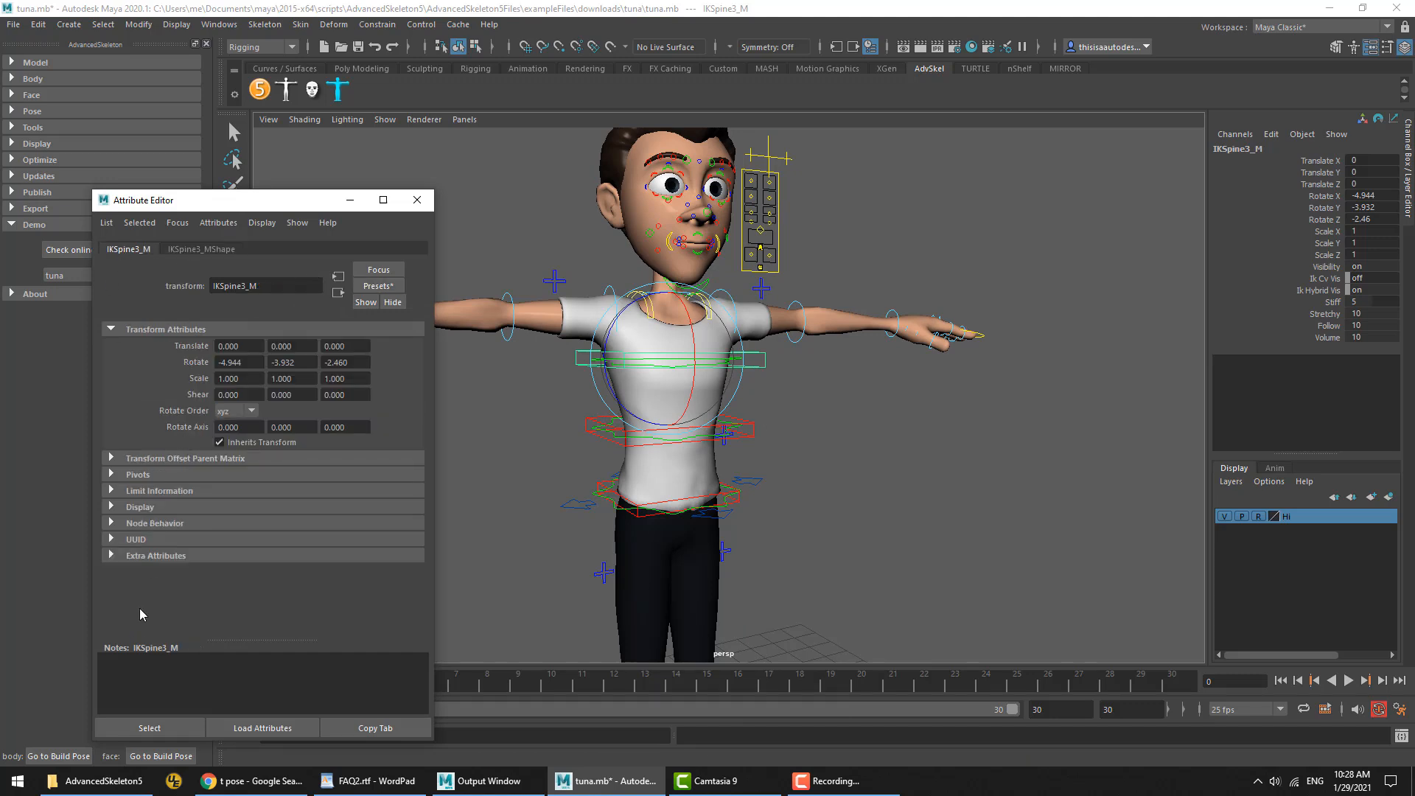
left_click(147, 555)
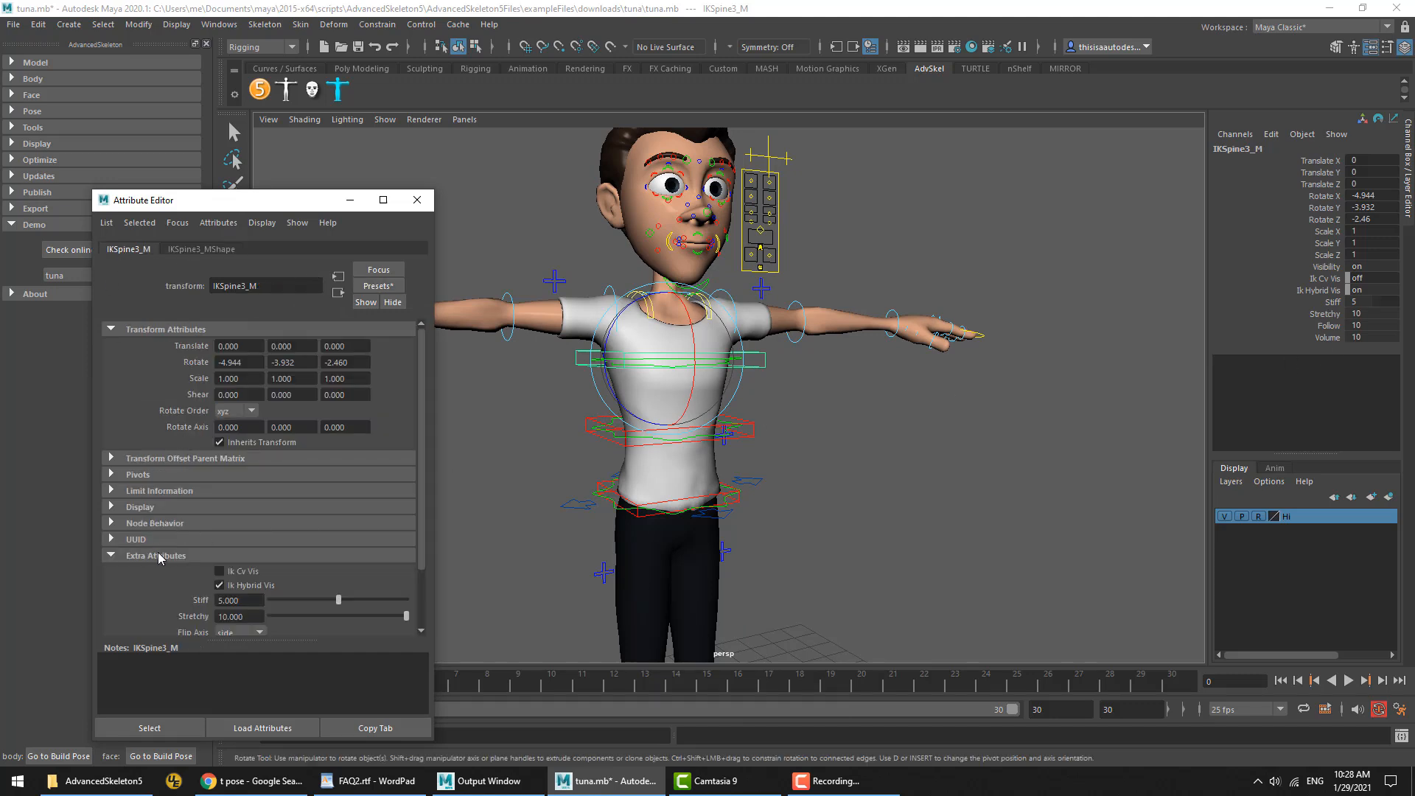
scroll(170, 535, "down", 2)
left_click_drag(1319, 161, 1318, 341)
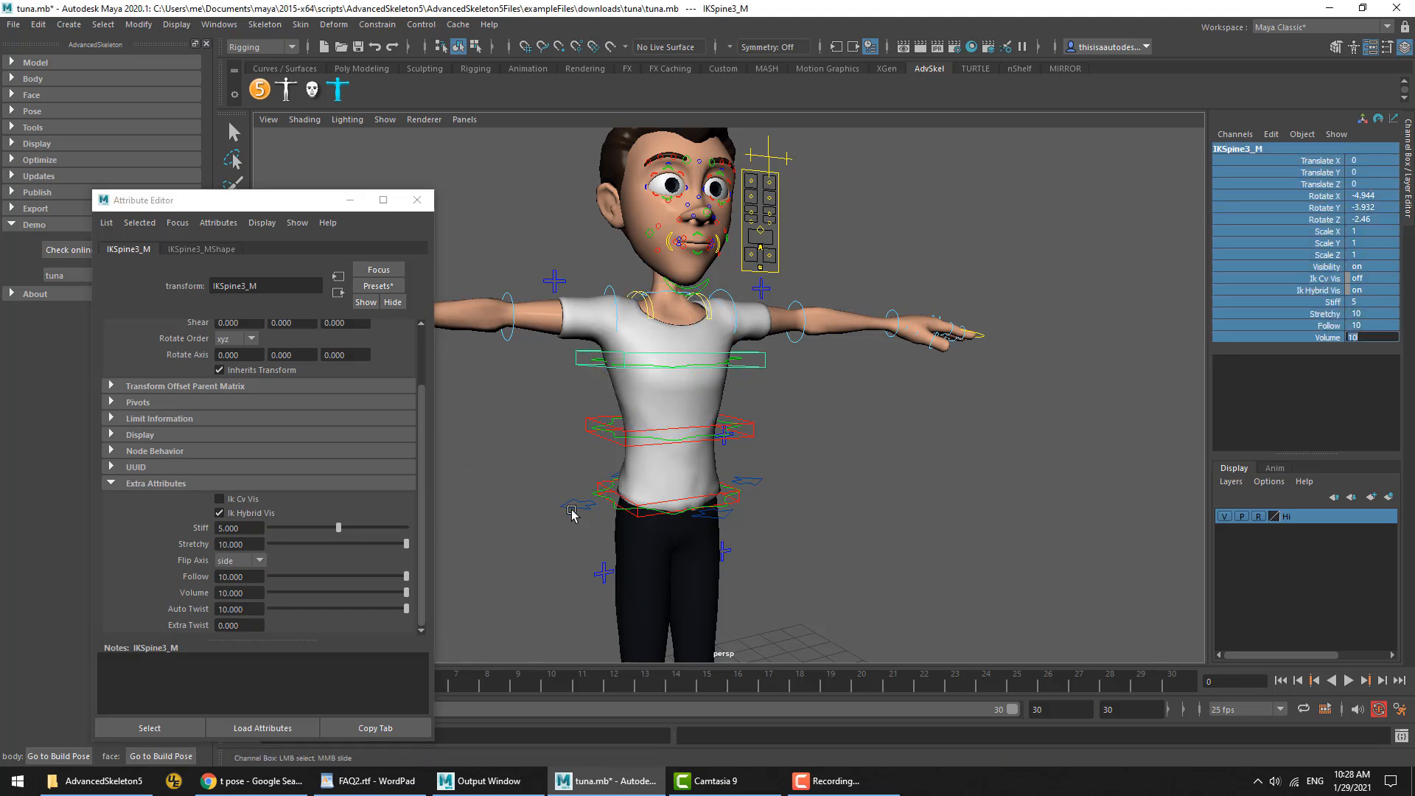
left_click(757, 361)
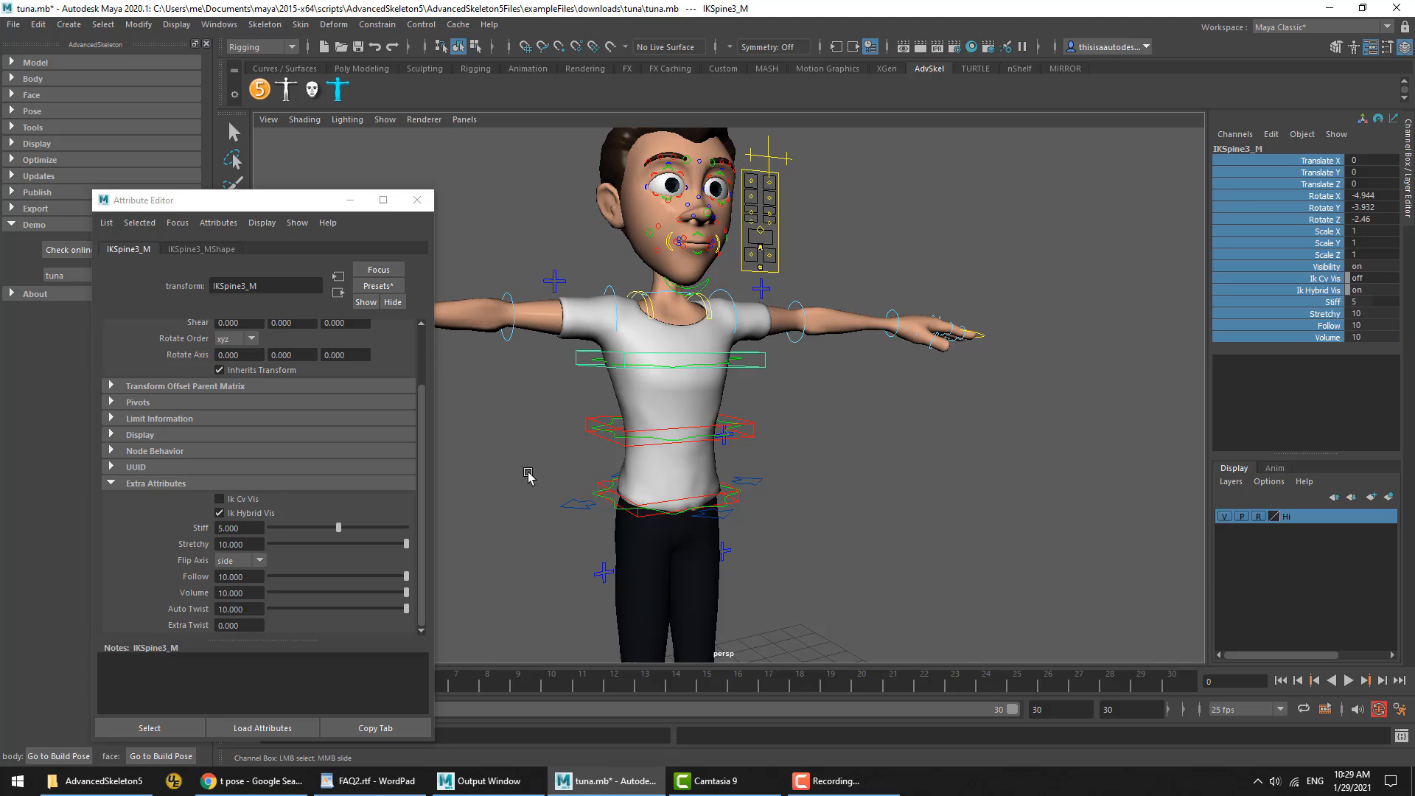
With Flip Axis on side, bend the spine sideways and rotate IKSpine3_M to about -180 degrees on Z
left_click(188, 563)
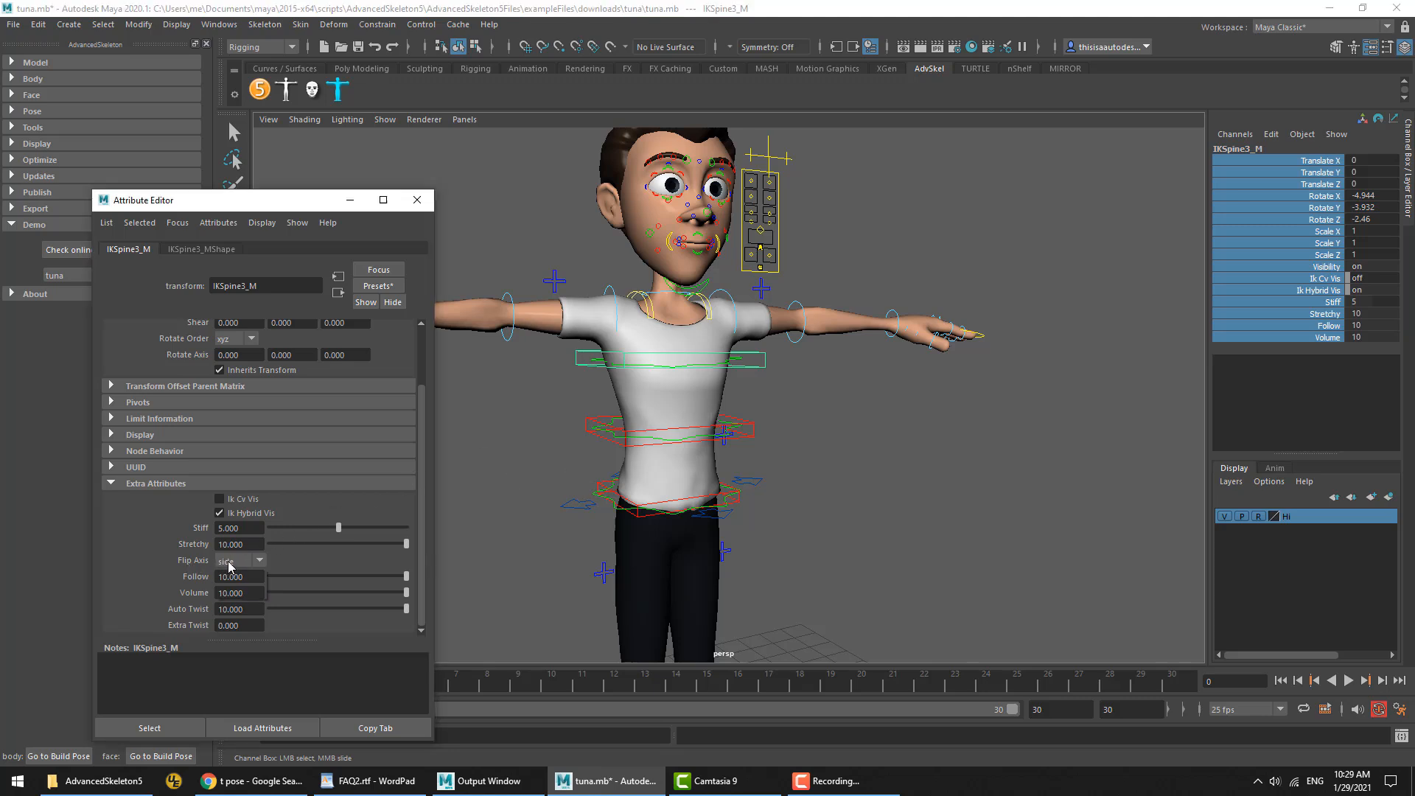
left_click(229, 564)
left_click(178, 565)
left_click_drag(796, 455, 903, 417, "alt")
key("e")
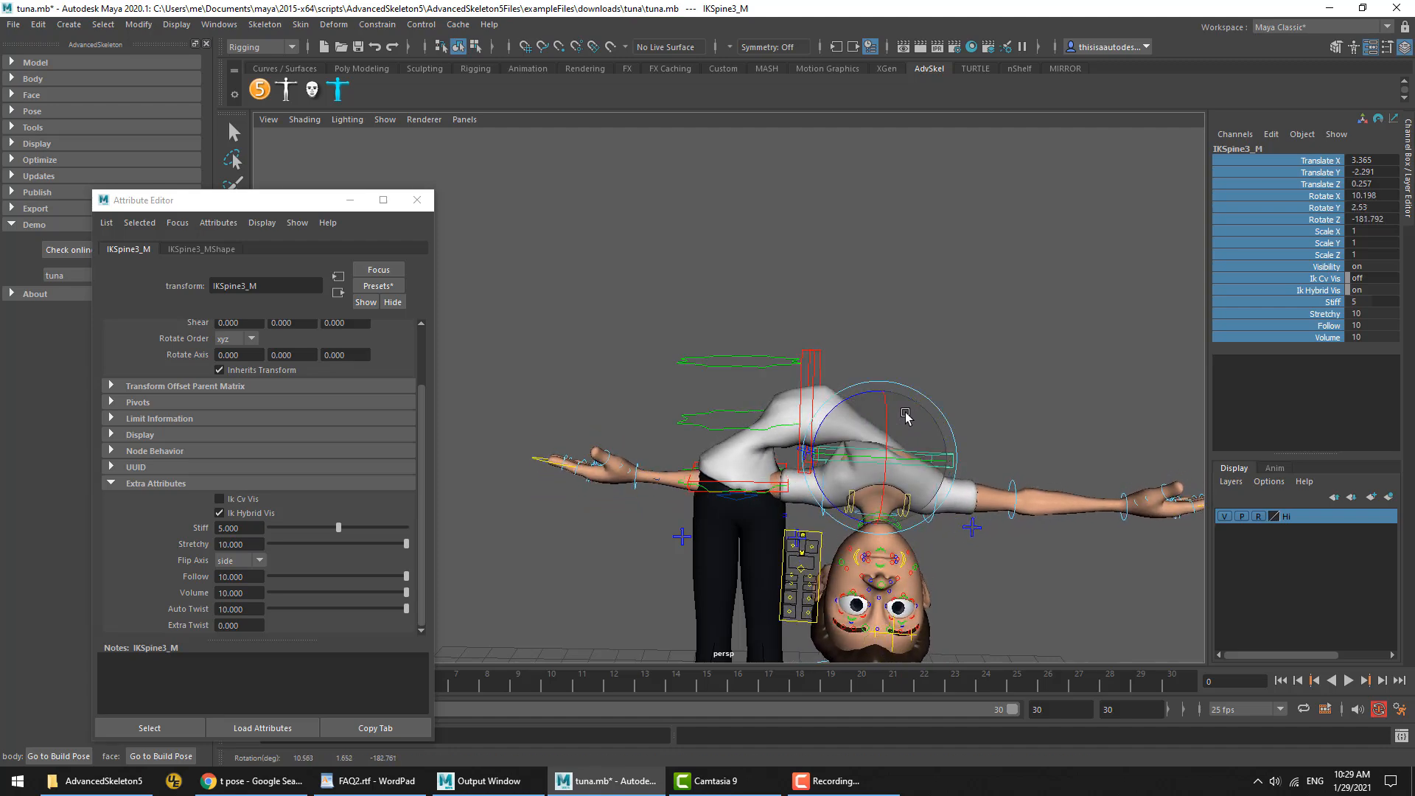
left_click_drag(863, 414, 864, 432)
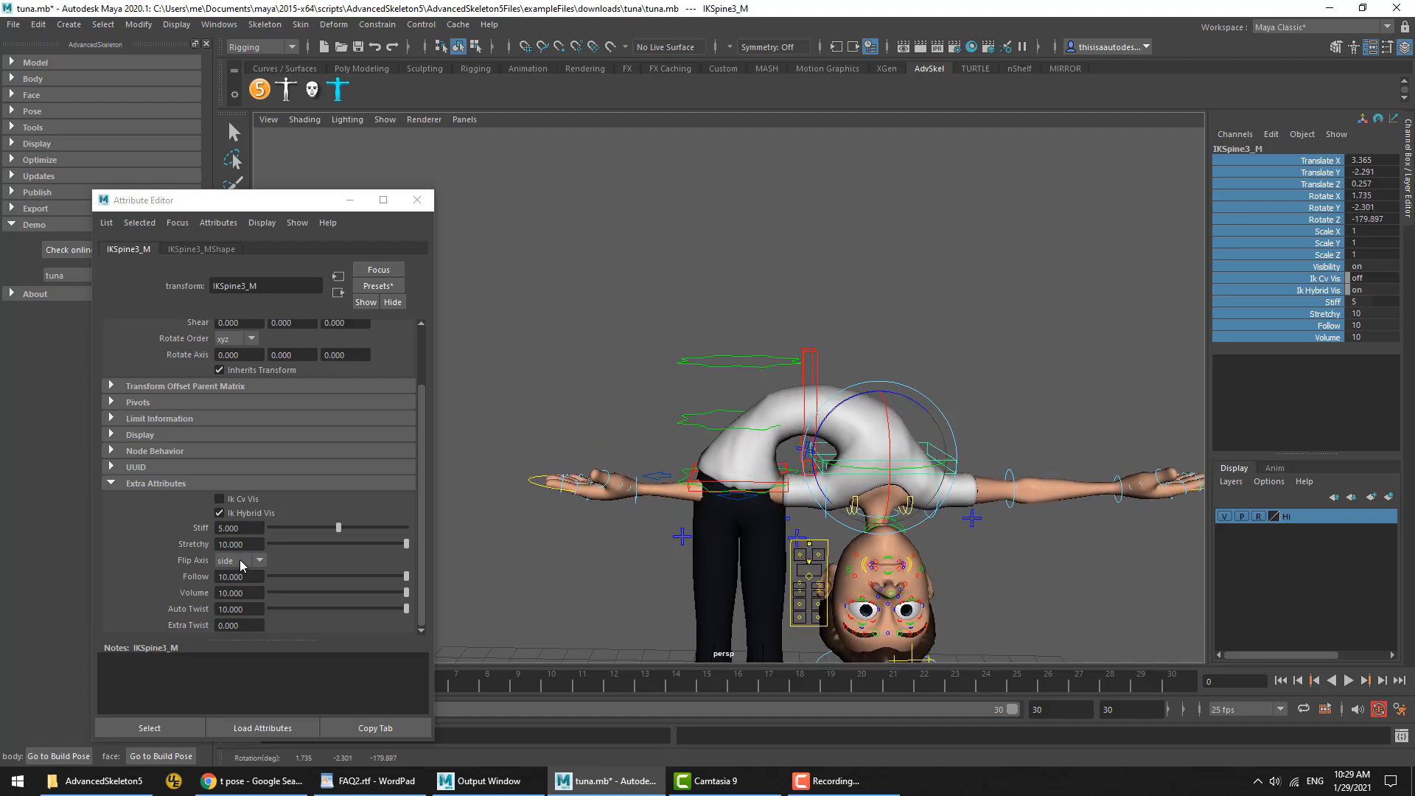
Set the Flip Axis of IKSpine3_M to bend and rotate the upside-down chest back and forth to test flipping
left_click(237, 561)
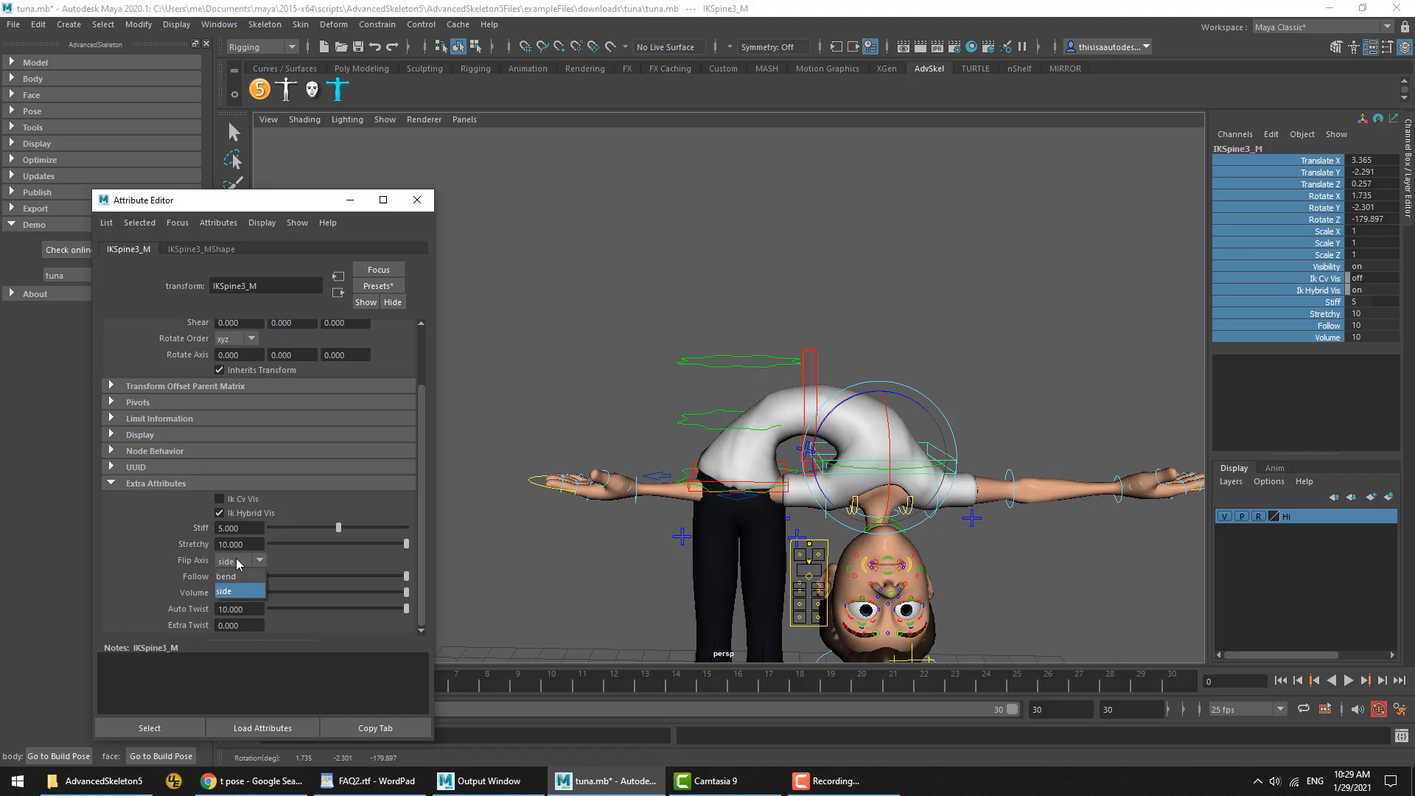
left_click(238, 576)
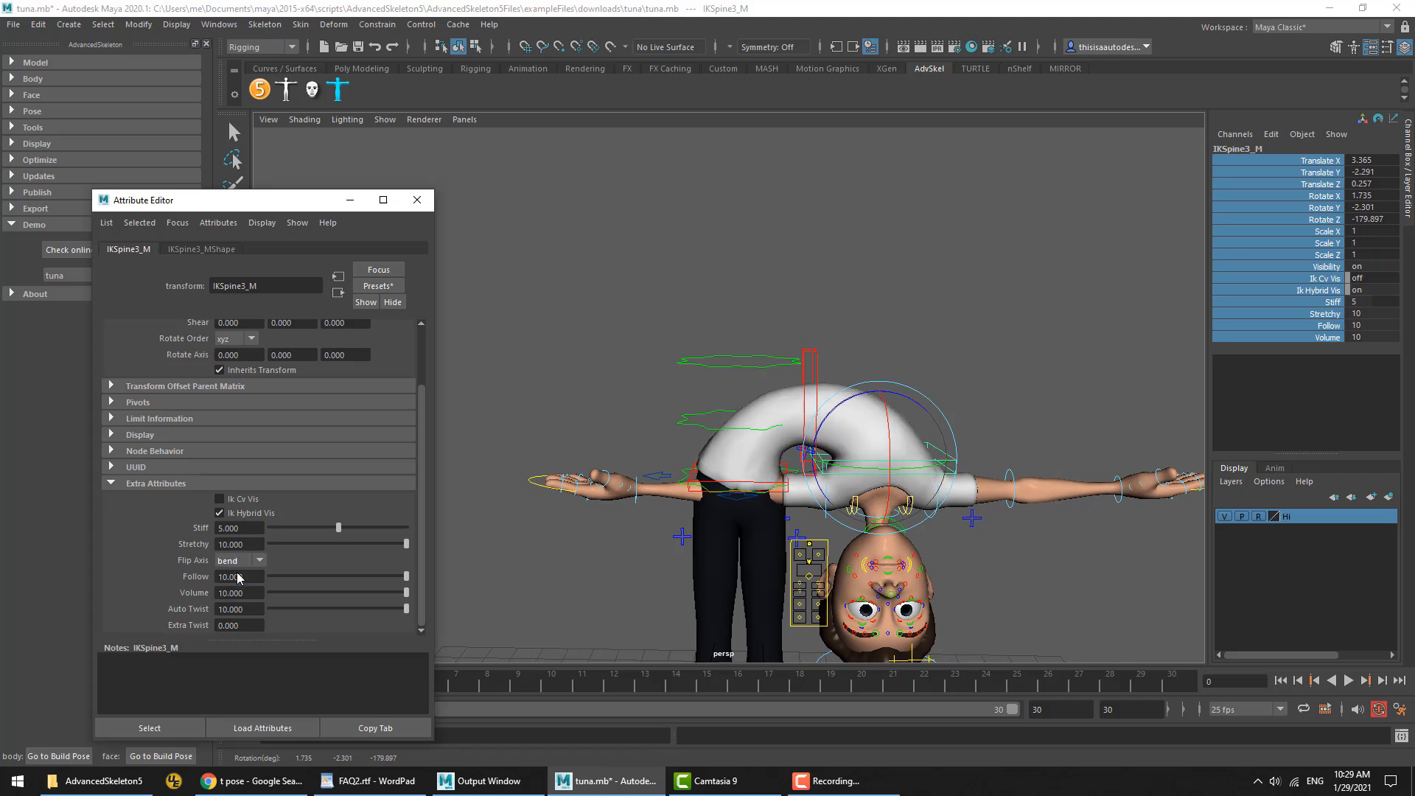
left_click_drag(860, 431, 921, 429)
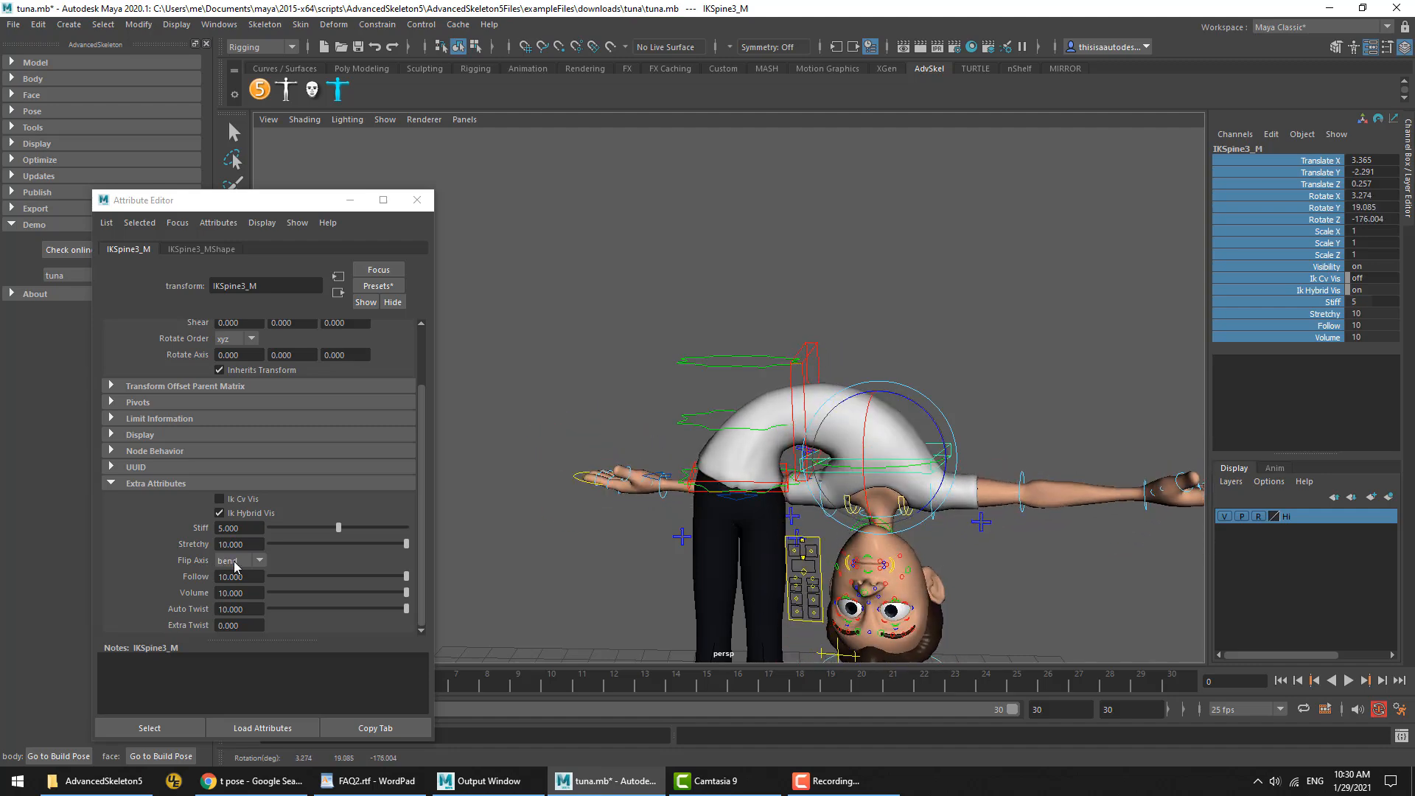
left_click_drag(921, 428, 884, 426)
Set Rotate X, Y and Z of IKSpine3_M to 0
left_click_drag(1367, 219, 1367, 197)
type("0")
key("Return")
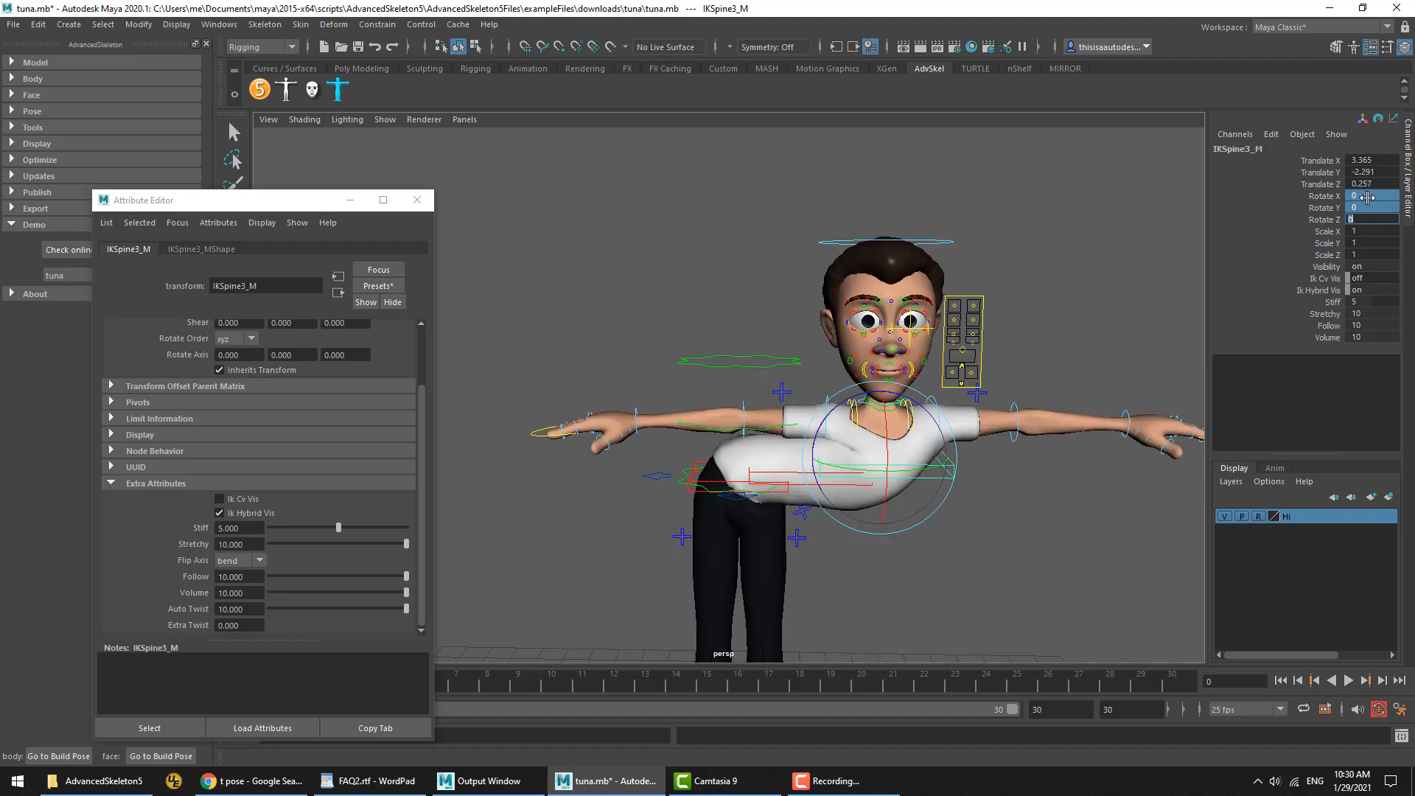
Bend the spine forward to about 180 degrees on Rotate X and test it with Flip Axis set to side
left_click_drag(645, 359, 874, 393, "alt")
key("e")
key("w")
key("e")
left_click_drag(877, 454, 891, 468)
left_click(238, 560)
left_click(230, 592)
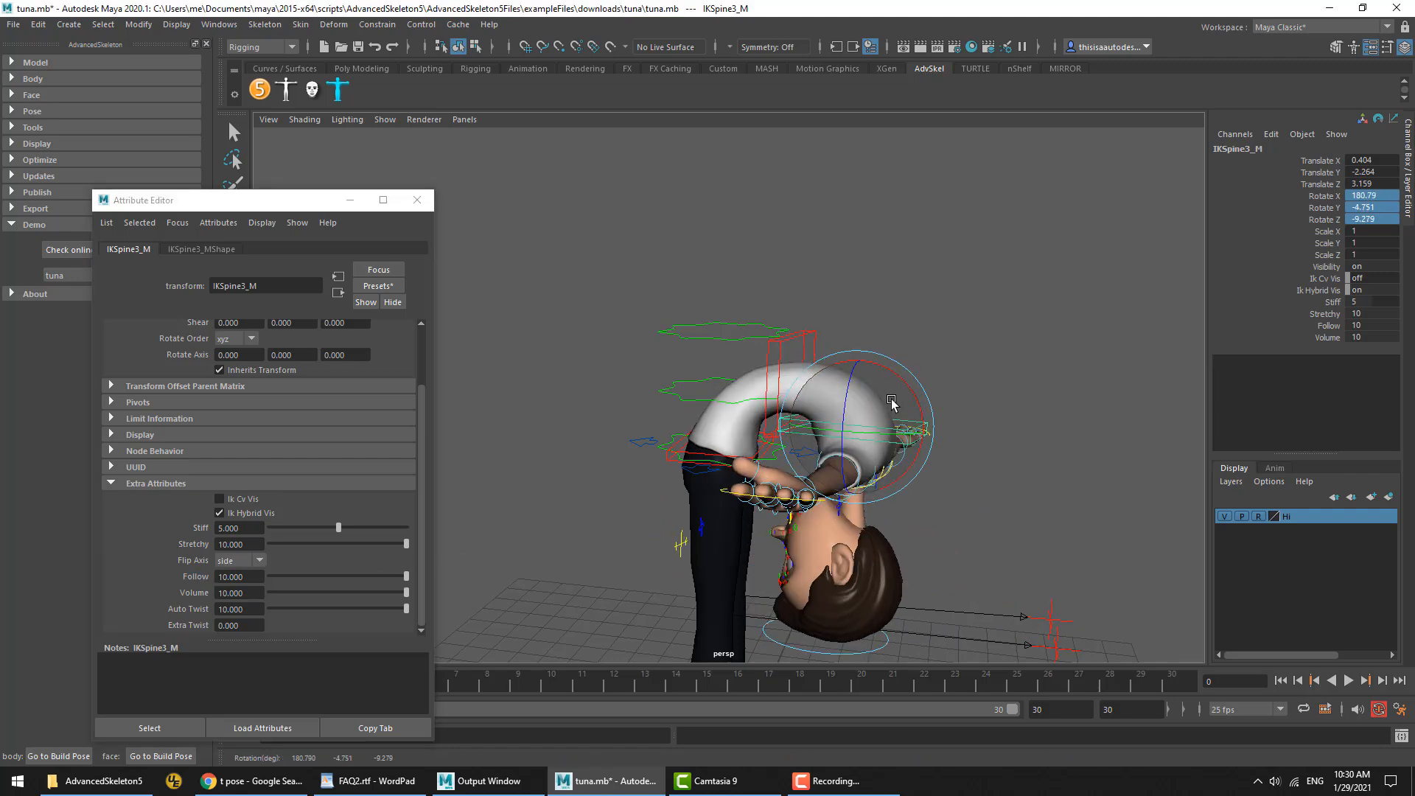
left_click_drag(914, 427, 925, 438)
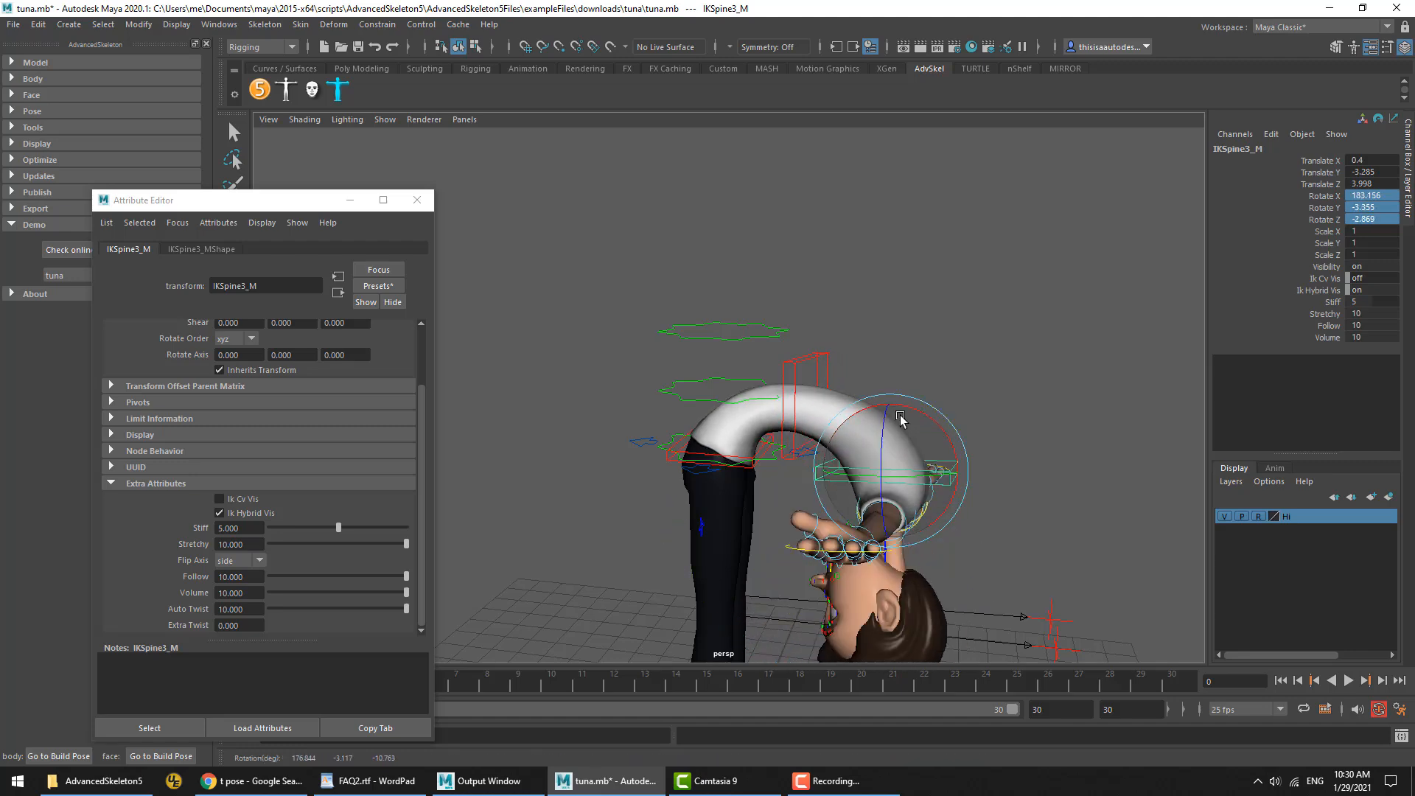
Undo the forward bending moves and rotations of the chest control
key("ctrl+z")
key("ctrl+z")
key("ctrl+z")
key("ctrl+z")
key("ctrl+z")
key("ctrl+z")
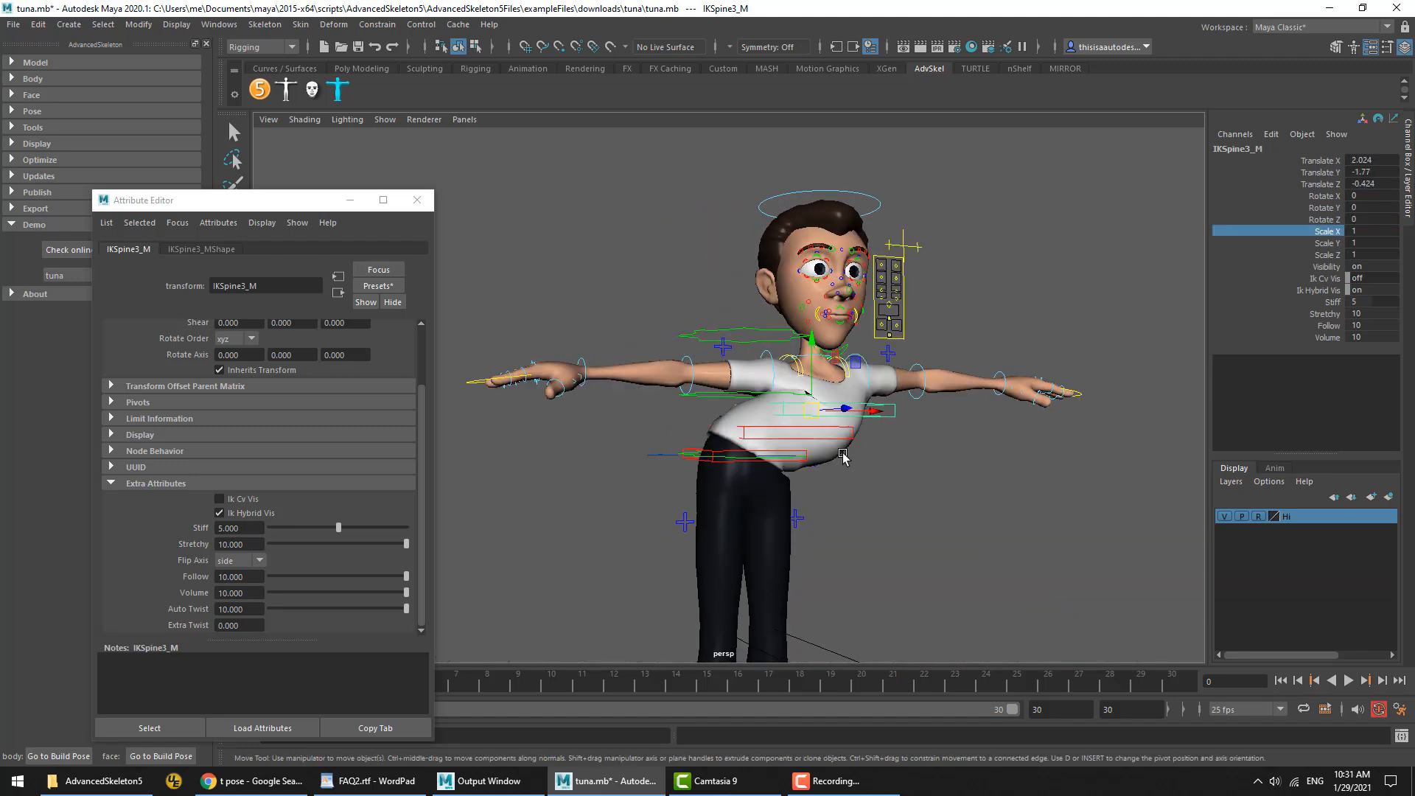
Bend the spine sideways to about -185 degrees on Rotate Z, with Flip Axis set to bend
key("e")
left_click_drag(835, 448, 855, 471)
key("e")
left_click(231, 564)
left_click(233, 589)
left_click_drag(967, 450, 892, 483)
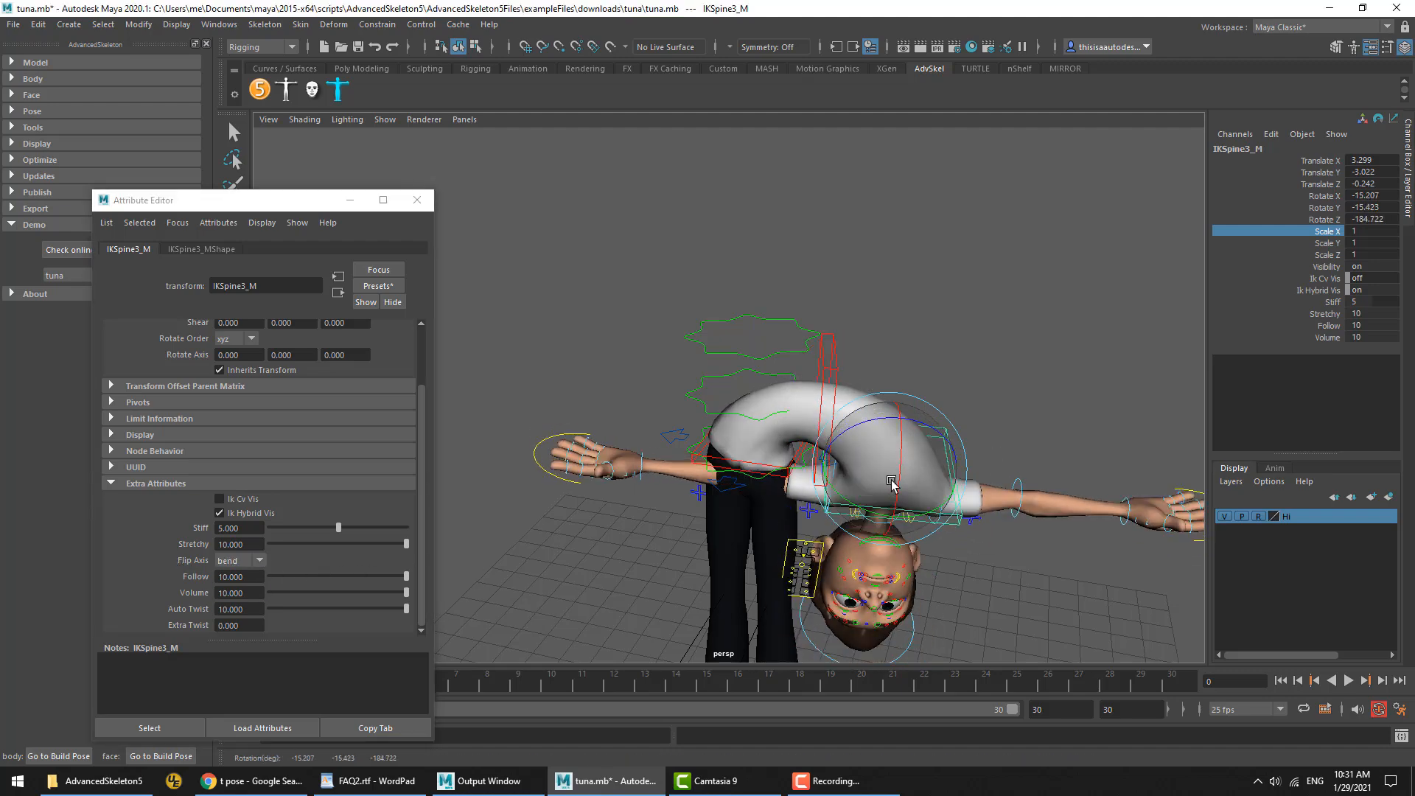
Return the rig to build pose and highlight the FAQ question "How to avoid Wrist from flipping" in WordPad
key("ctrl+a")
left_click(160, 755)
left_click(369, 780)
triple_click(413, 377)
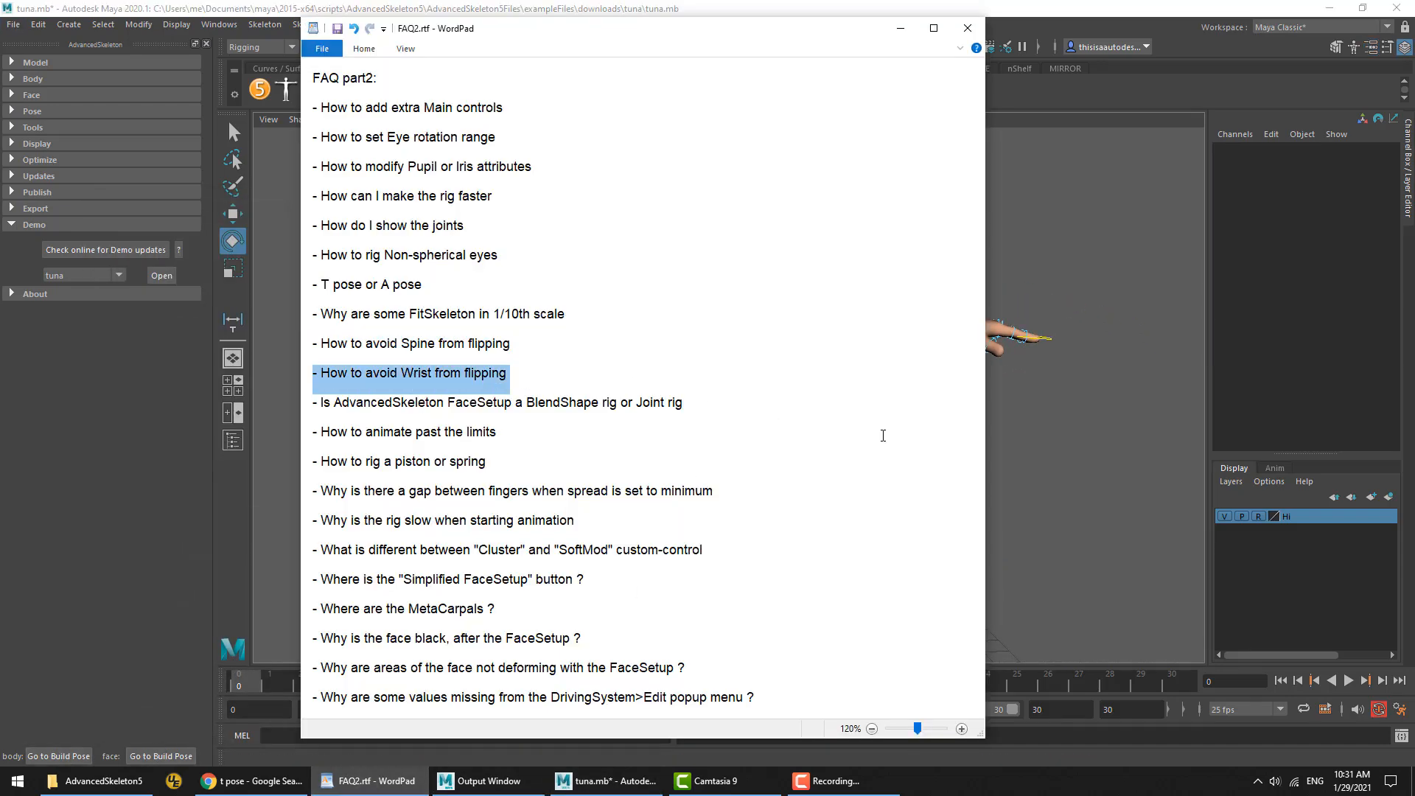
Back in Maya, bend the character's right wrist control FKWrist_R upward to about -71 degrees on Rotate Y
left_click(1095, 235)
scroll(801, 360, "up", 2)
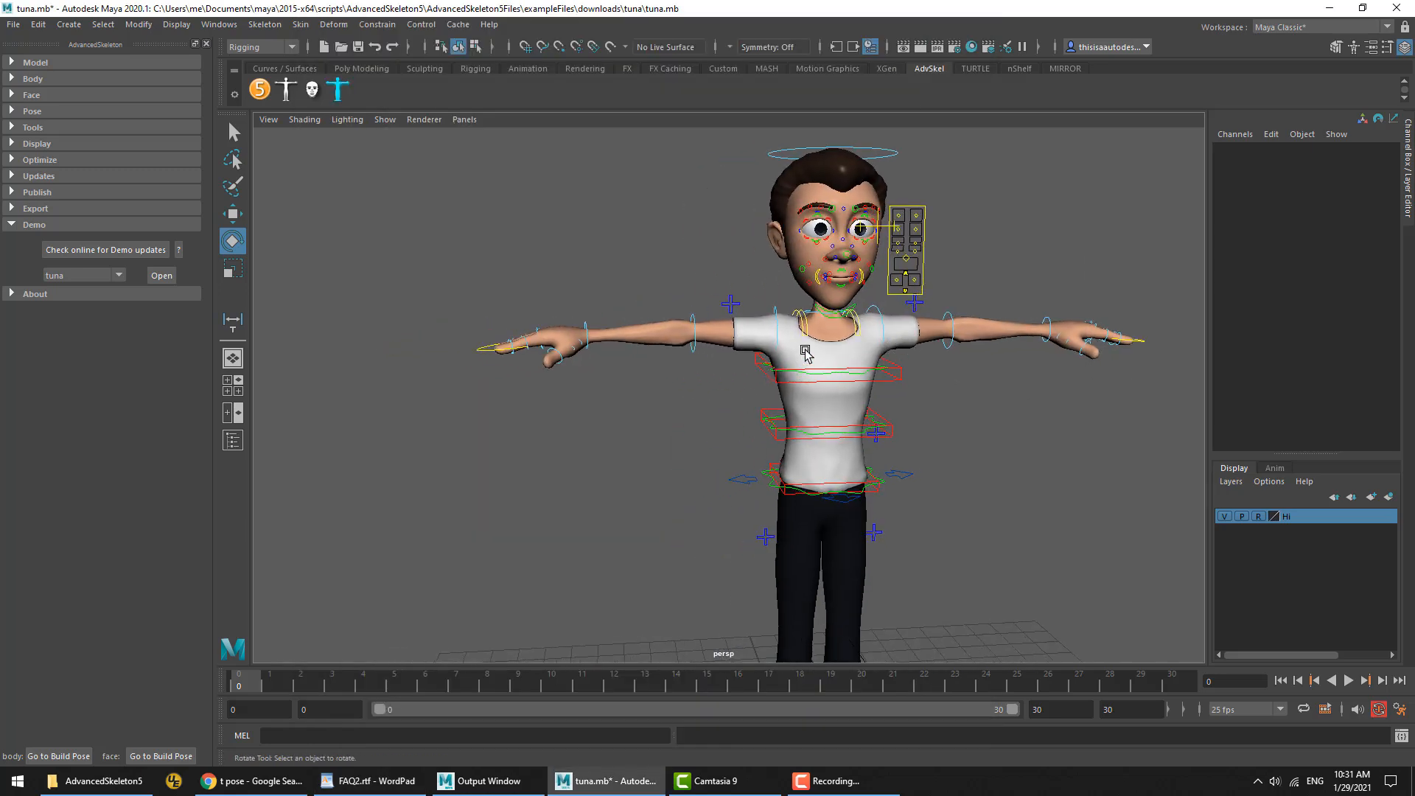
scroll(667, 409, "up", 5)
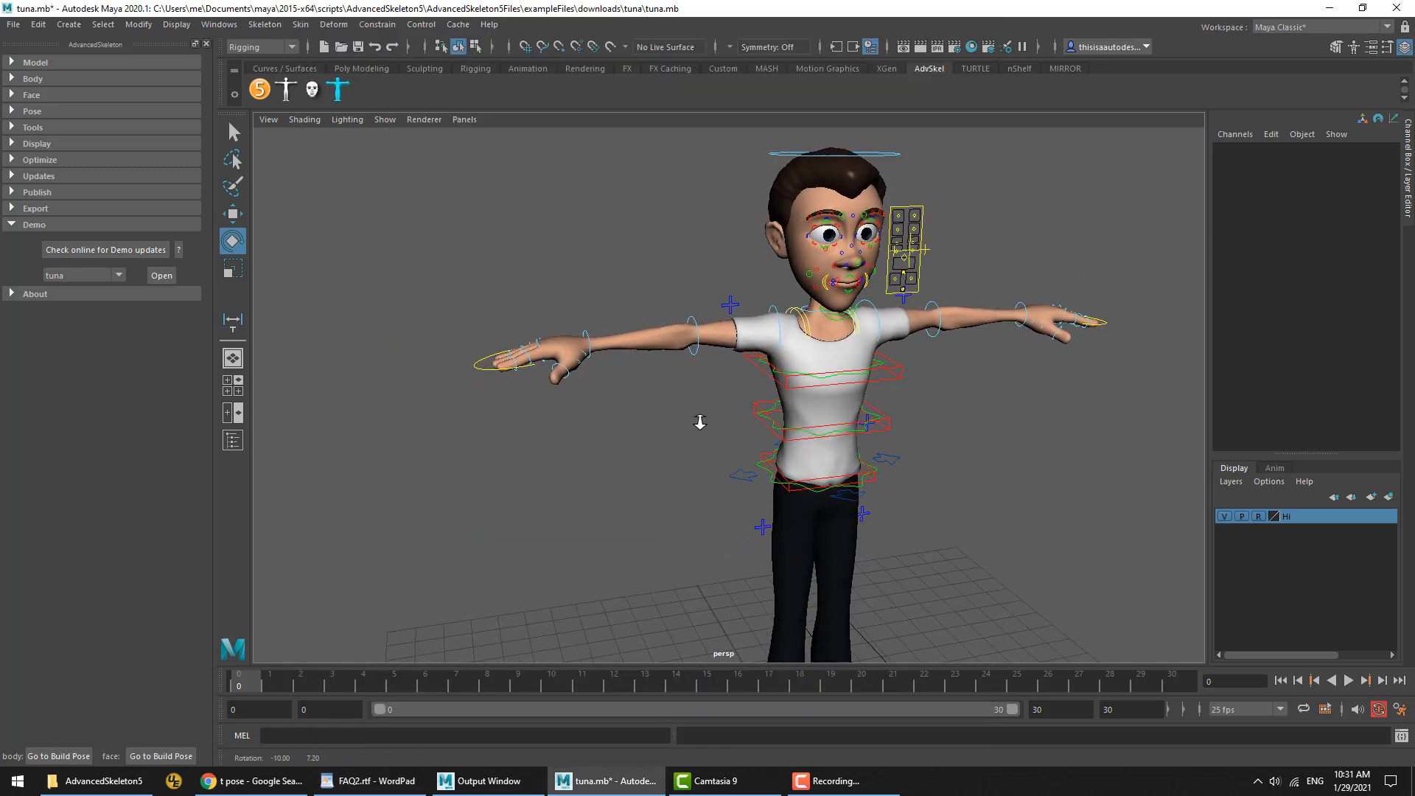
left_click(578, 387)
left_click_drag(593, 379, 656, 421)
left_click_drag(656, 422, 597, 413, "alt")
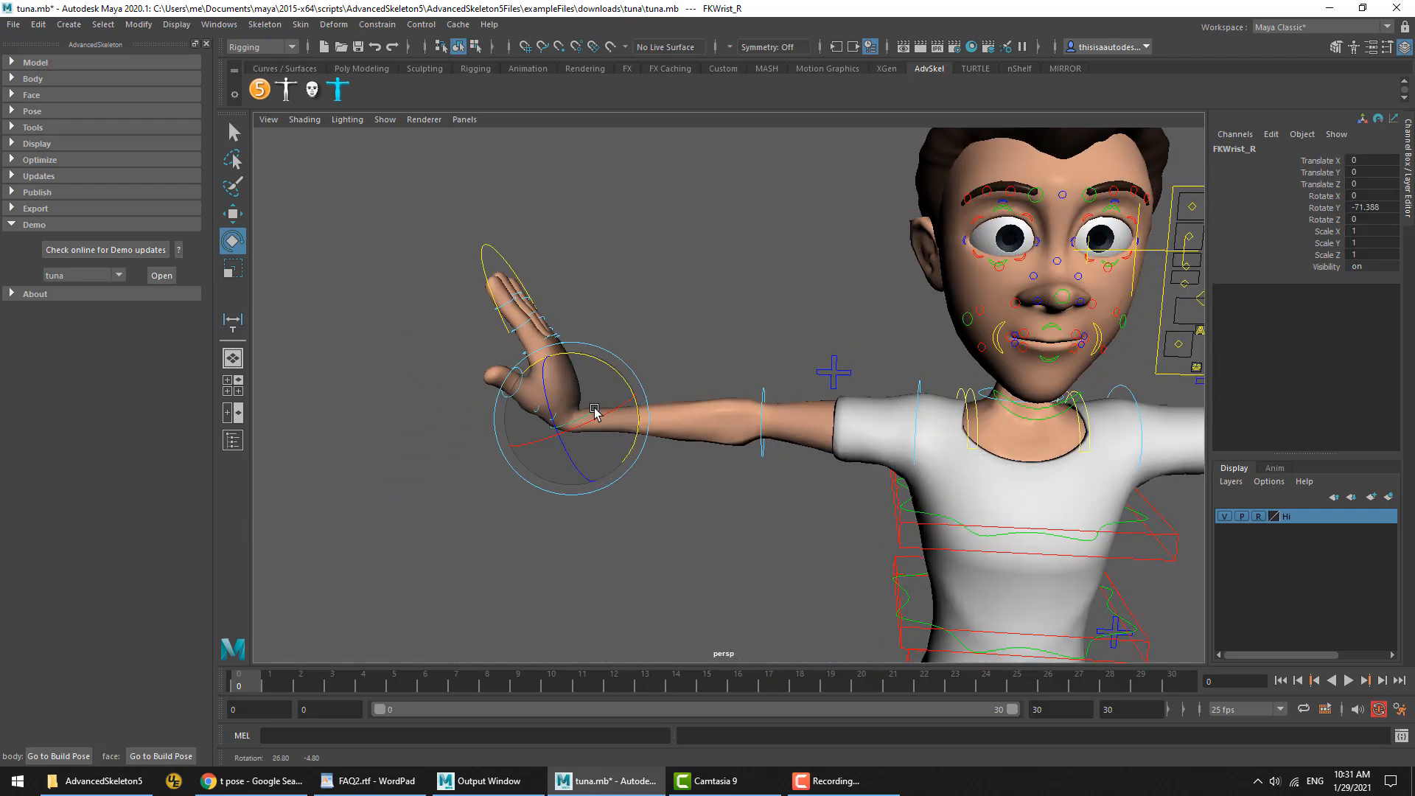
right_click_drag(597, 414, 650, 408, "alt")
middle_click_drag(651, 408, 732, 445, "alt")
Display wireframe on shaded and replace the wrist bend with a twist of about 125 degrees on Rotate X
left_click(305, 120)
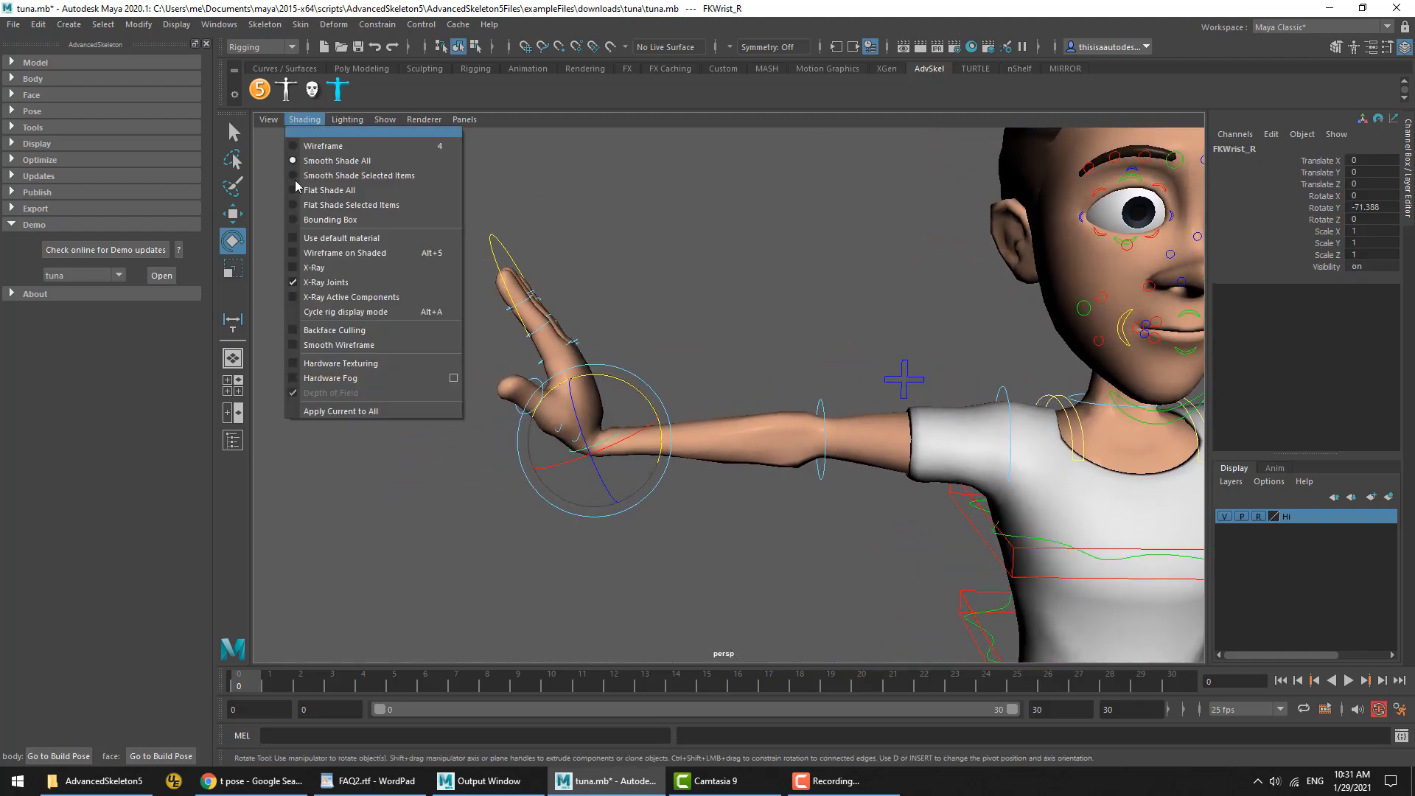
left_click(347, 246)
mouse_move(652, 398)
left_mouse_down()
mouse_move(596, 380)
mouse_move(572, 382)
mouse_move(580, 396)
mouse_move(474, 401)
mouse_move(520, 388)
mouse_move(500, 404)
mouse_move(666, 420)
mouse_move(518, 401)
mouse_move(666, 385)
left_mouse_up()
key("ctrl+z")
key("ctrl+z")
left_click_drag(654, 441, 619, 481, "alt")
key("ctrl+z")
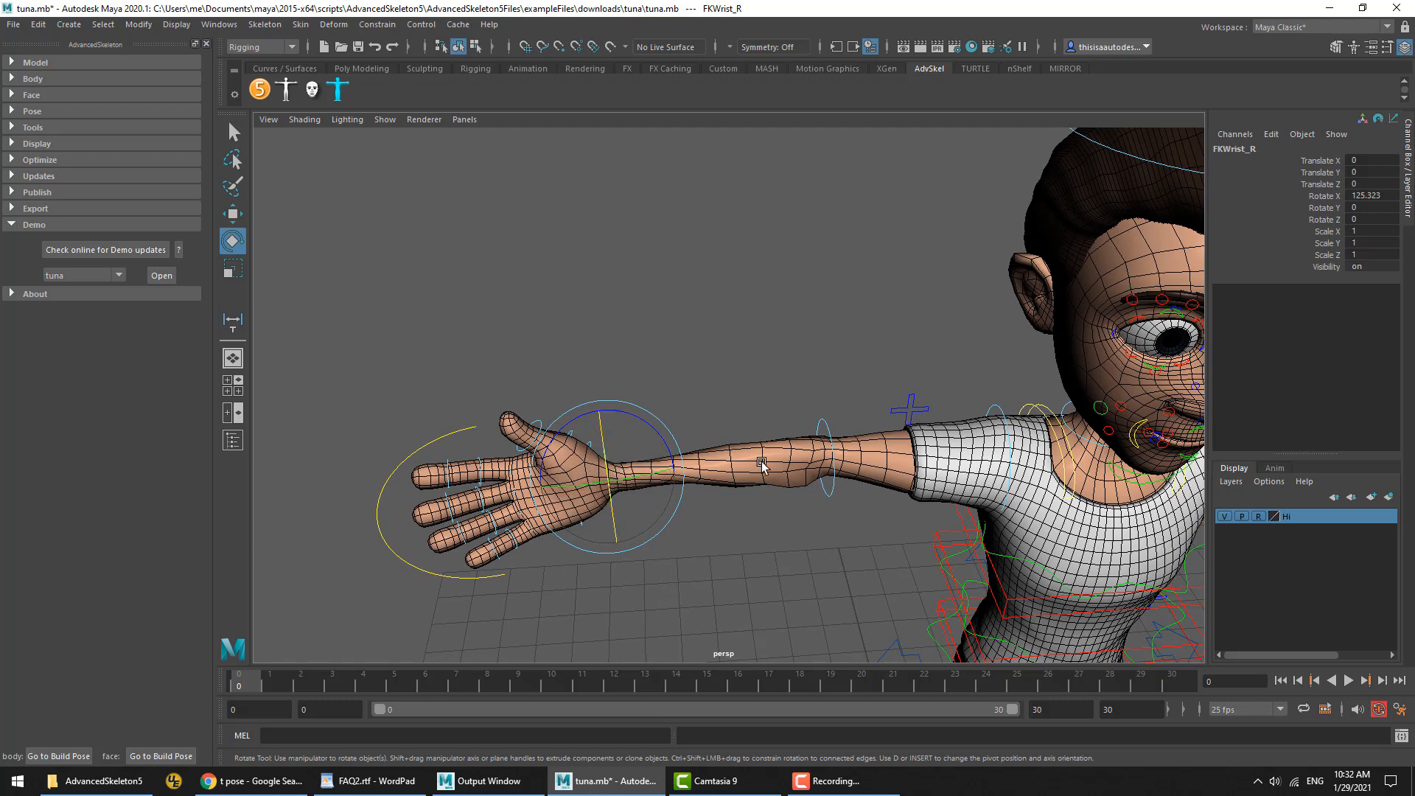
Rotate FKWrist_R freely on all axes to about 155, -12 and 5 degrees to test for forearm flipping
mouse_move(722, 441)
left_mouse_down("alt")
mouse_move(729, 423)
mouse_move(679, 443)
mouse_move(838, 448)
mouse_move(731, 450)
left_mouse_up("alt")
key("ctrl+z")
left_click_drag(716, 457, 689, 433)
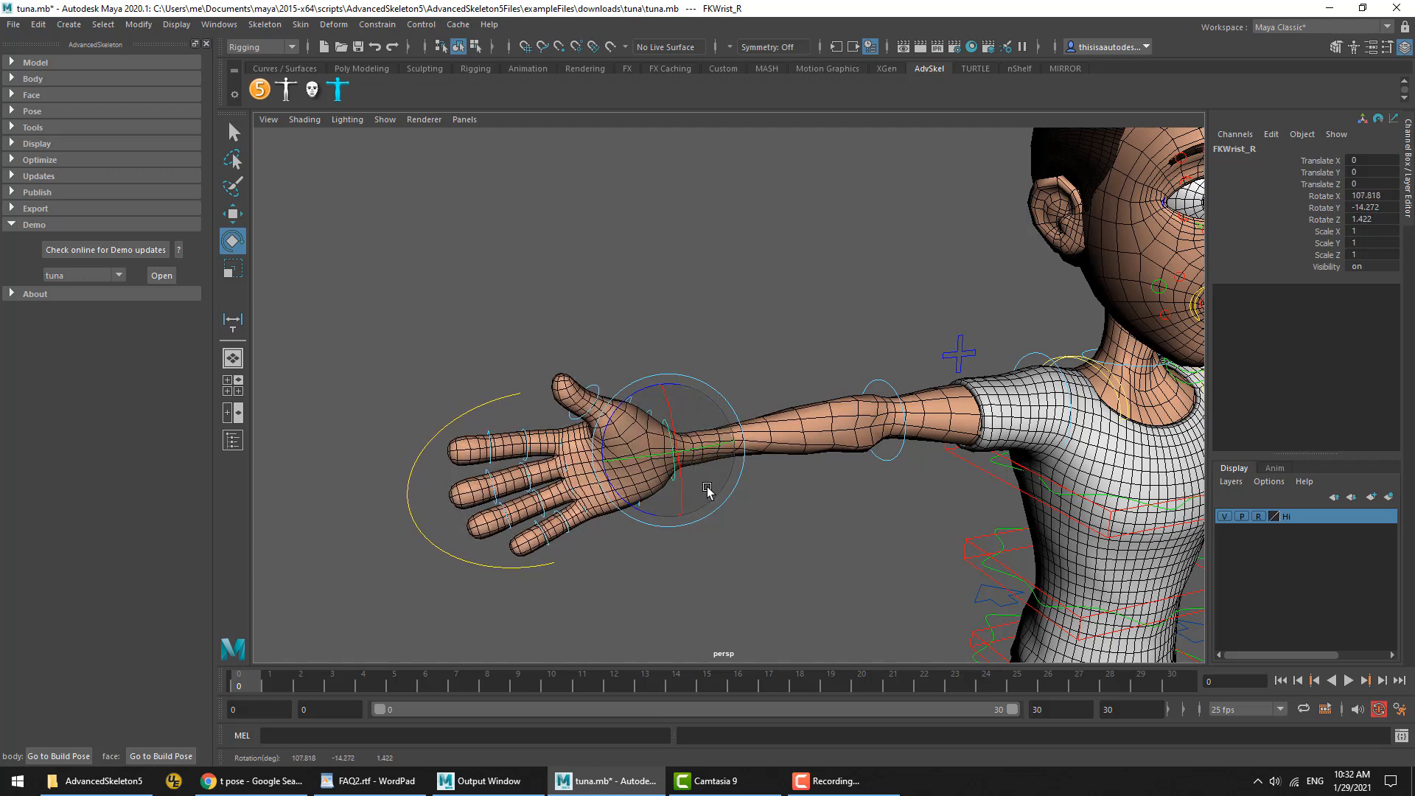
left_click_drag(707, 492, 702, 420)
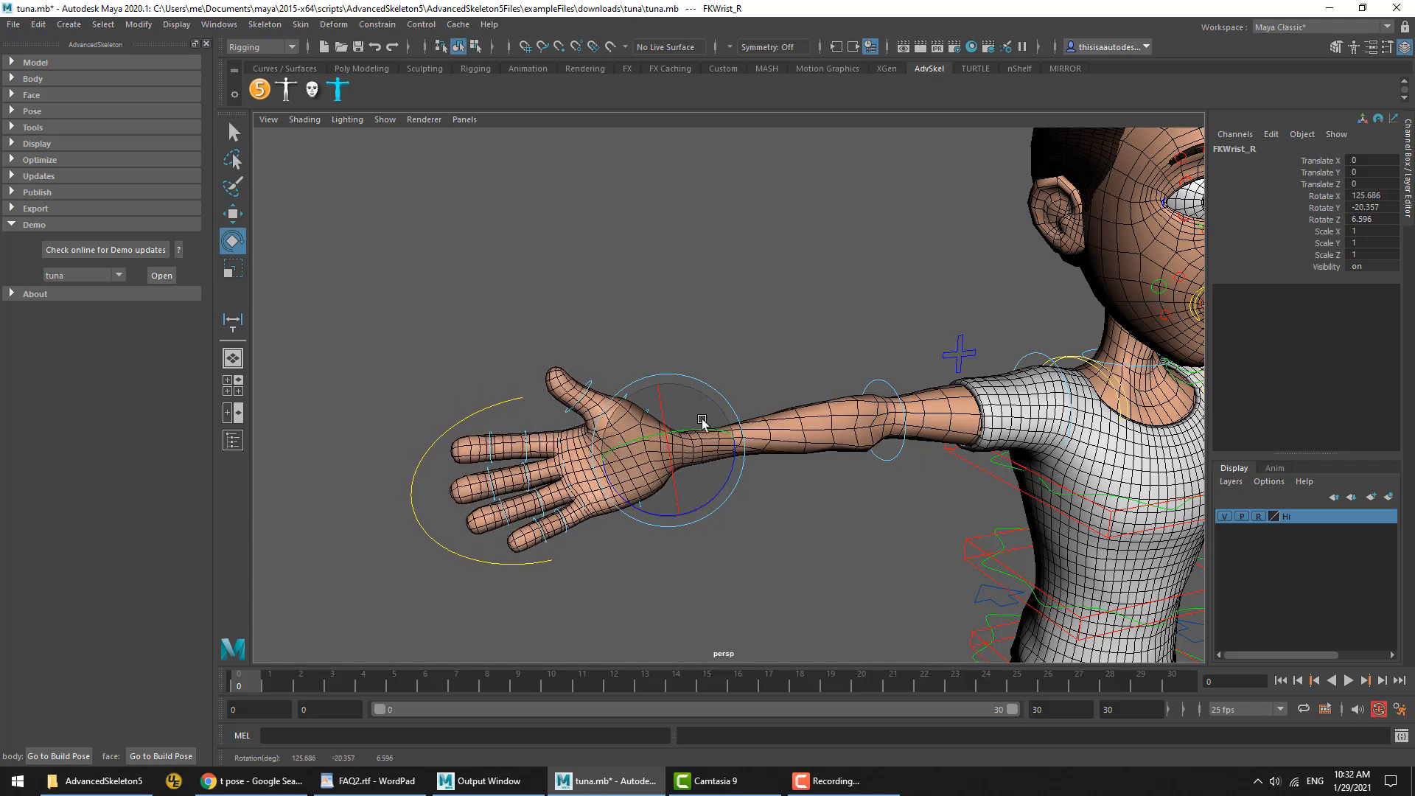
left_click_drag(701, 471, 660, 467)
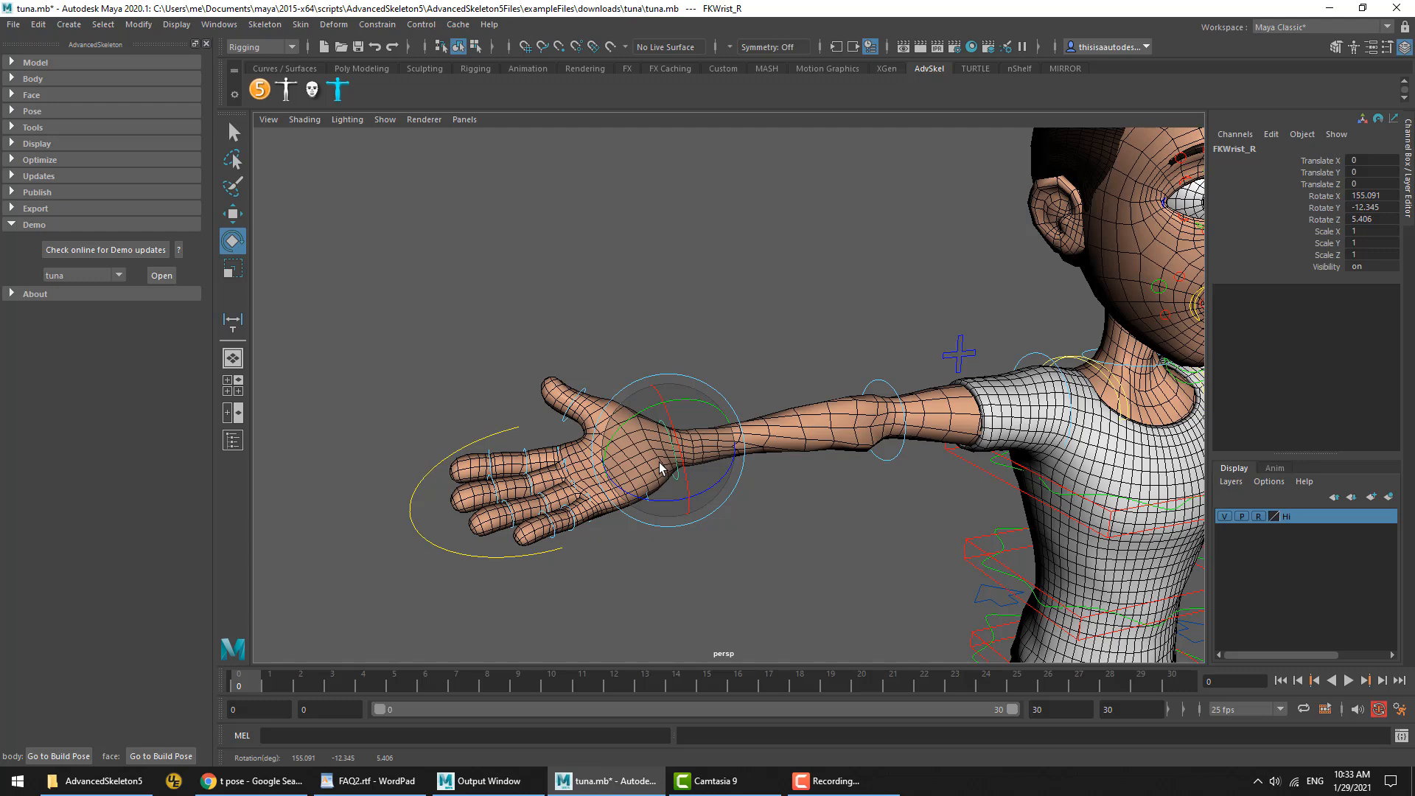
Examine which manipulator axis each of the Rotate X, Y and Z channels of FKWrist_R corresponds to
left_click(1323, 196)
left_click(1323, 207)
left_click(1322, 218)
left_click_drag(1317, 196, 1315, 217)
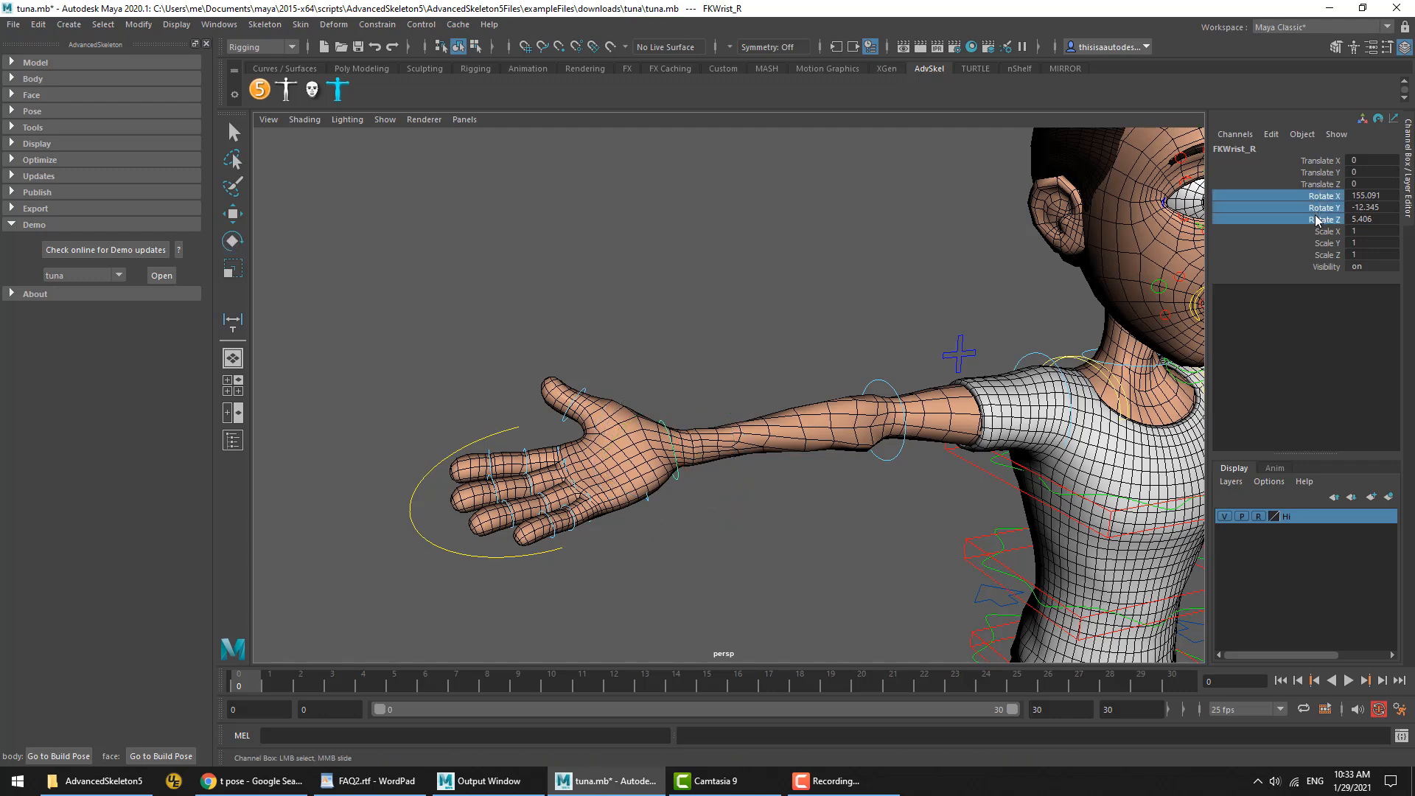
key("e")
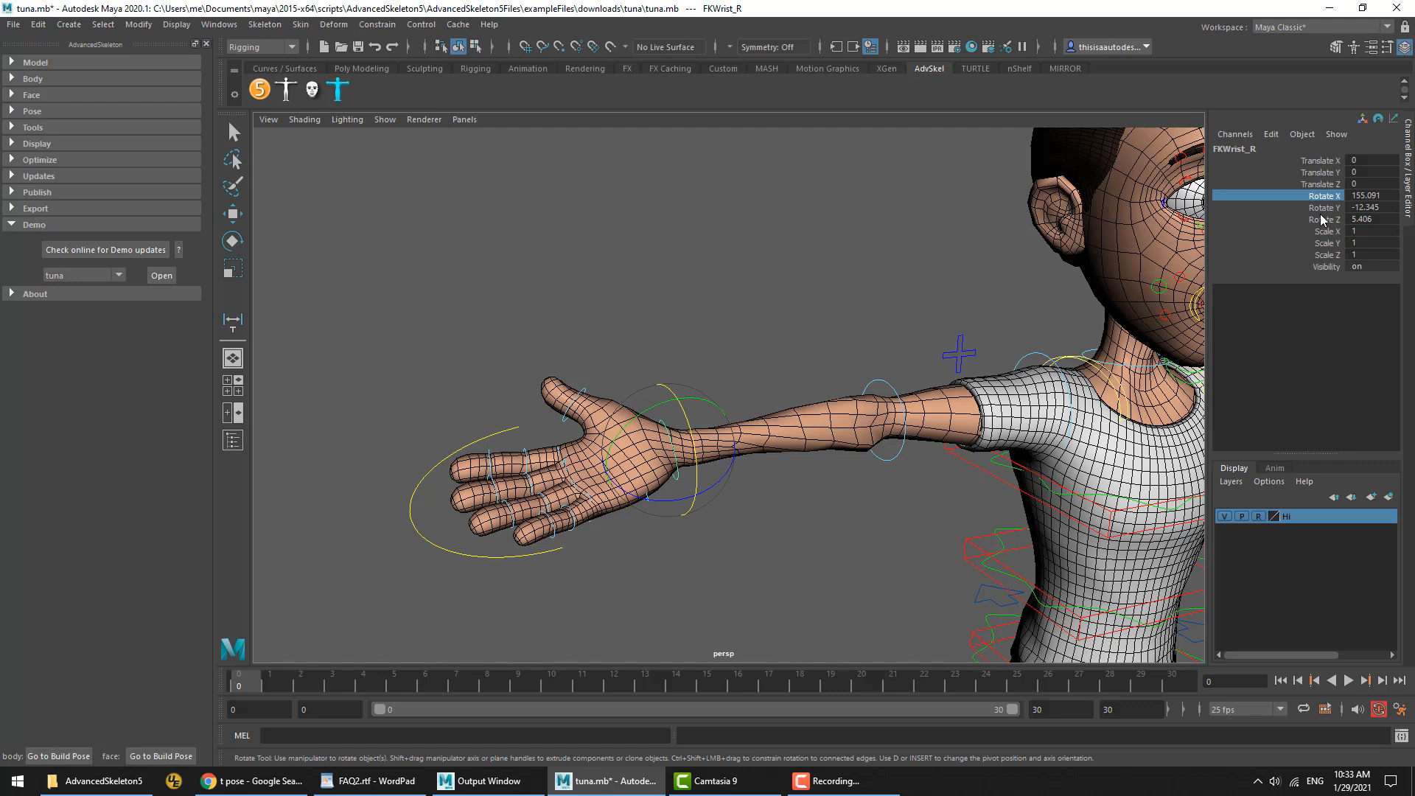
left_click(1323, 219)
left_click(1326, 208)
left_click(1326, 197)
left_click(1323, 209)
left_click(1325, 196)
left_click(1324, 219)
left_click(1324, 208)
left_click(1324, 218)
left_click(1326, 196)
left_click(662, 459)
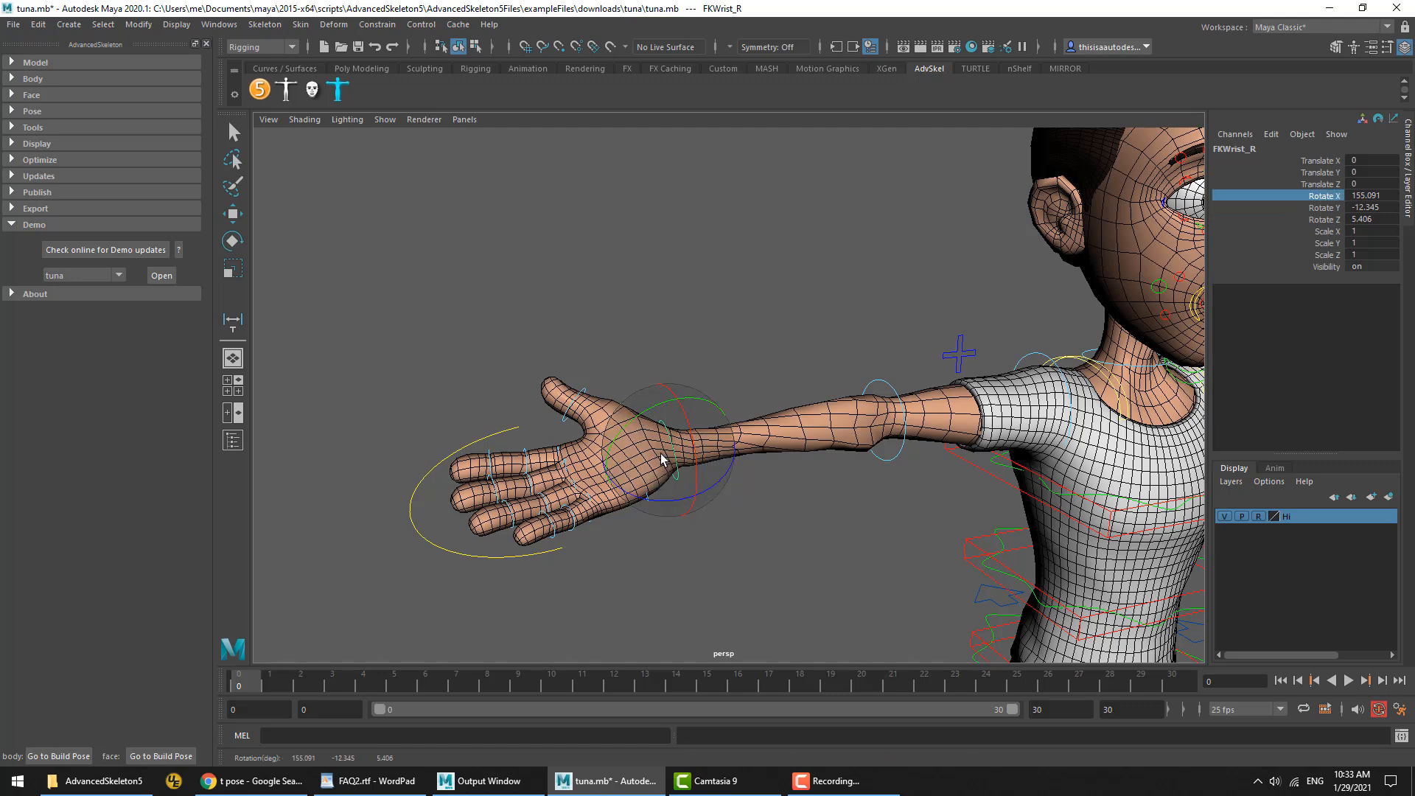
Return the right wrist to its unrotated pose and reselect FKWrist_R
key("e")
left_click_drag(697, 464, 678, 452)
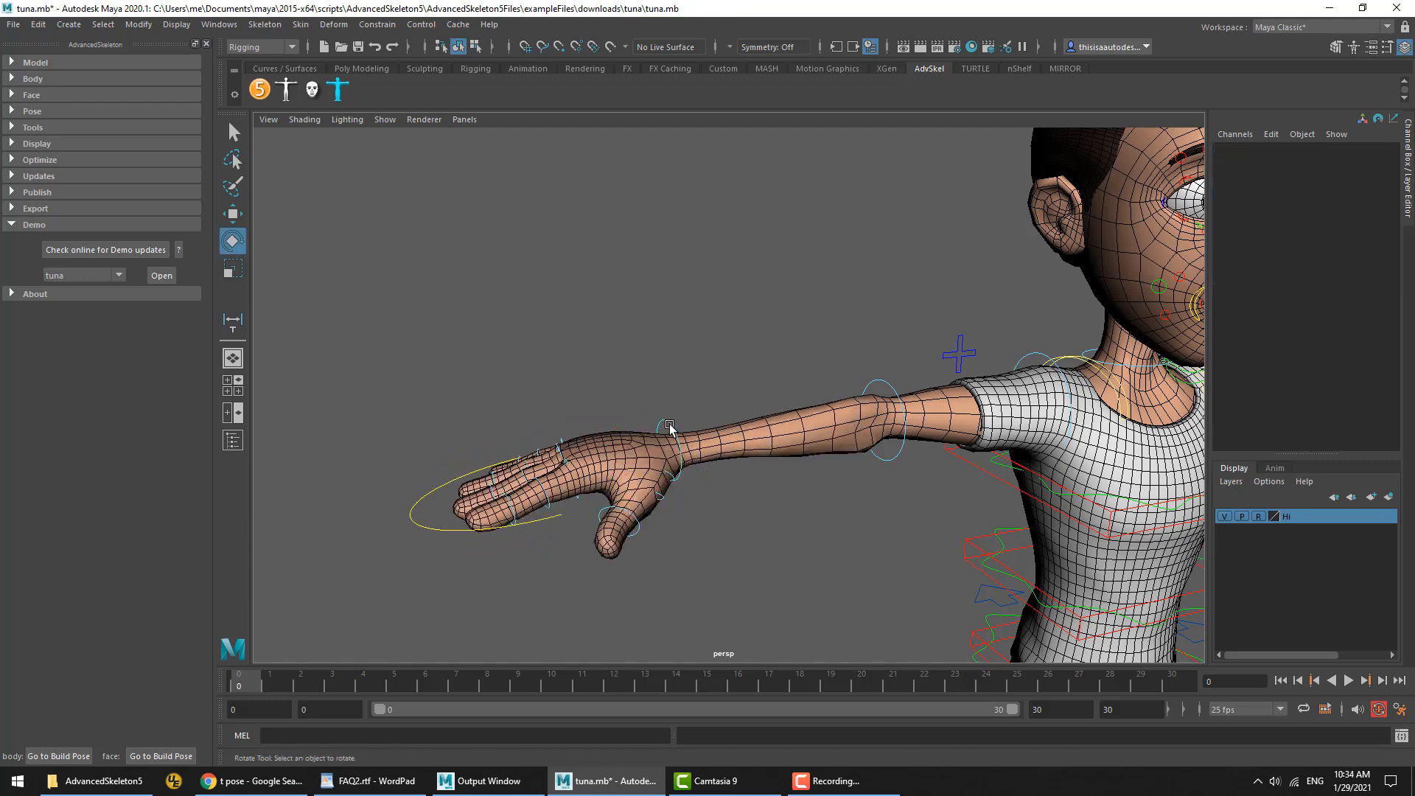
left_click(668, 421)
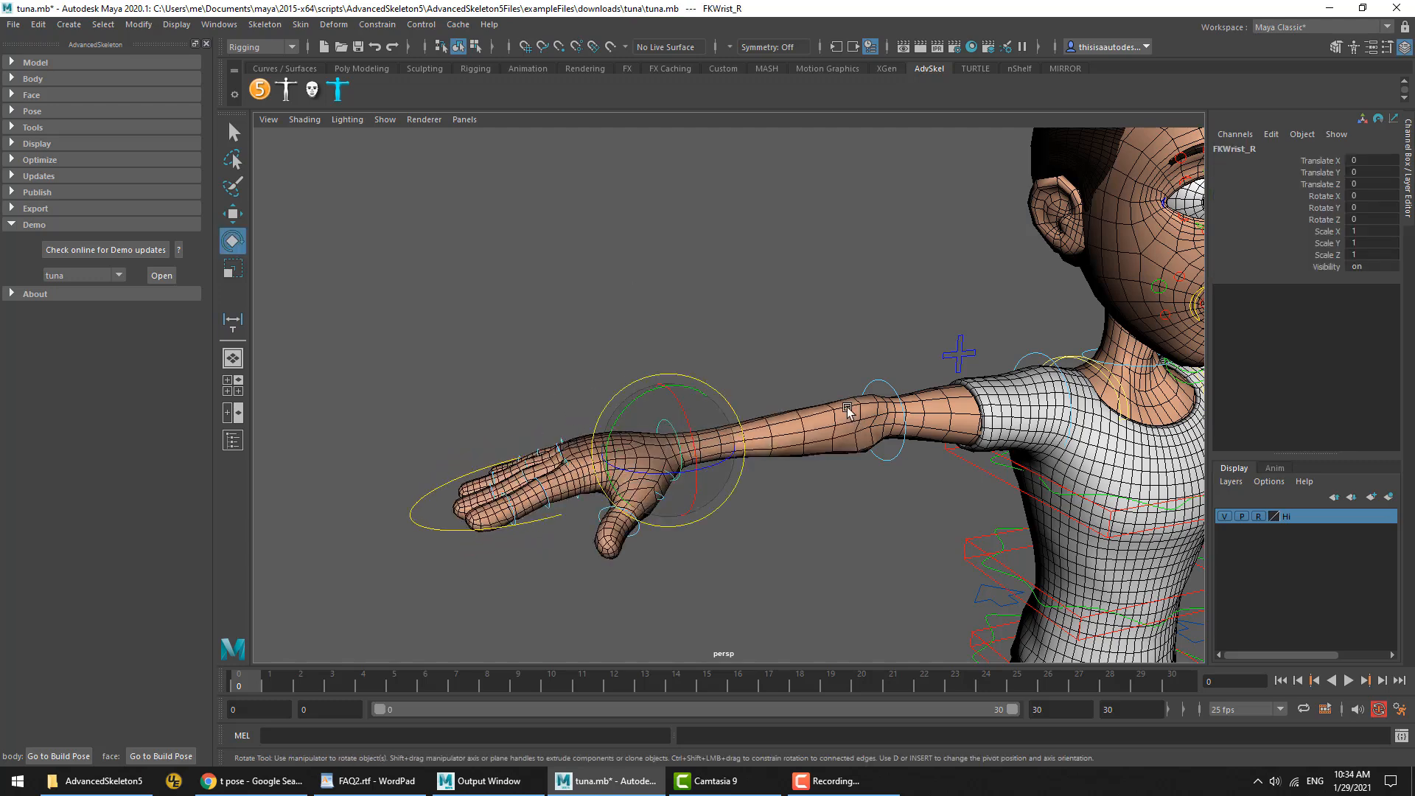
Twist FKWrist_R on the Rotate X channel alone, to about 120 degrees
left_click(1329, 196)
middle_click_drag(783, 537, 925, 419)
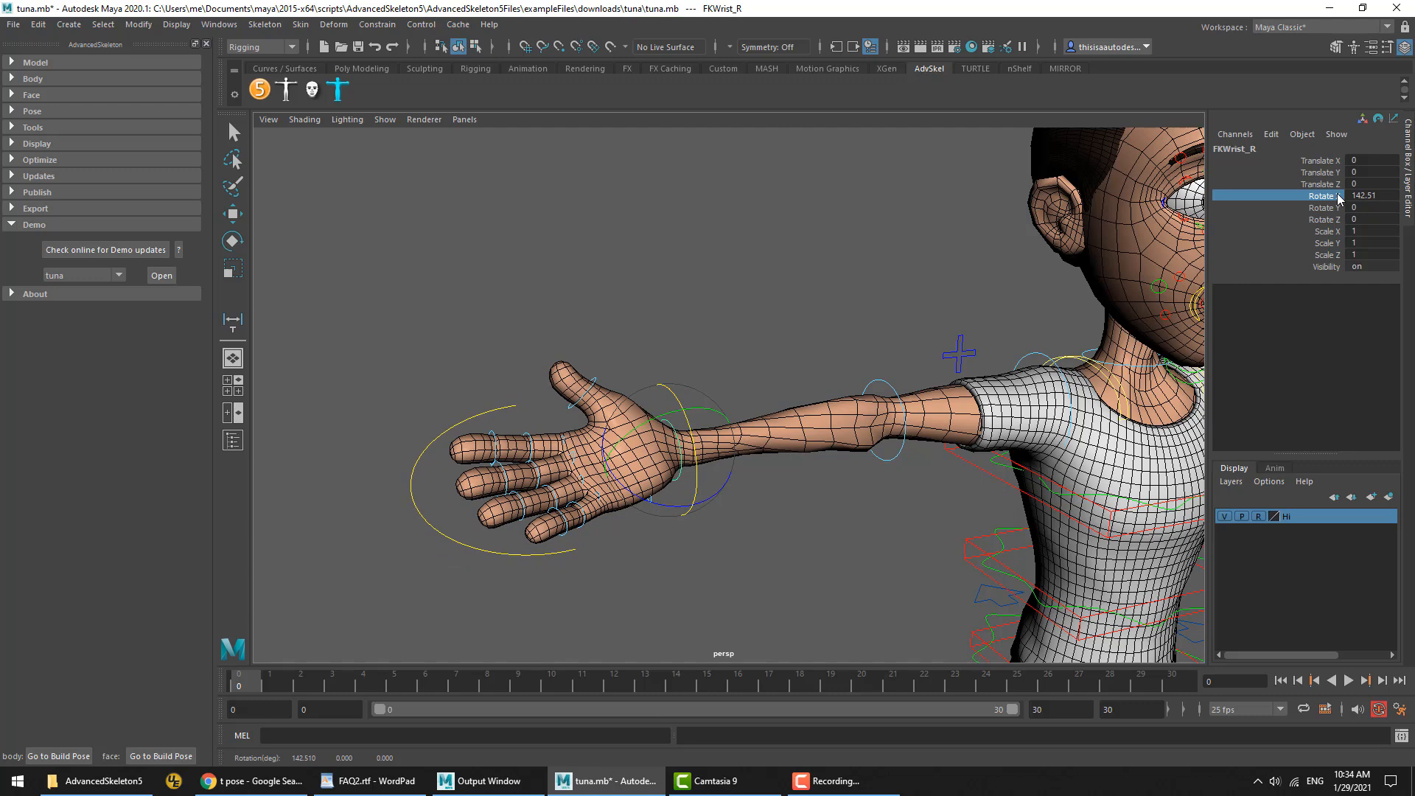
middle_click_drag(774, 554, 847, 554)
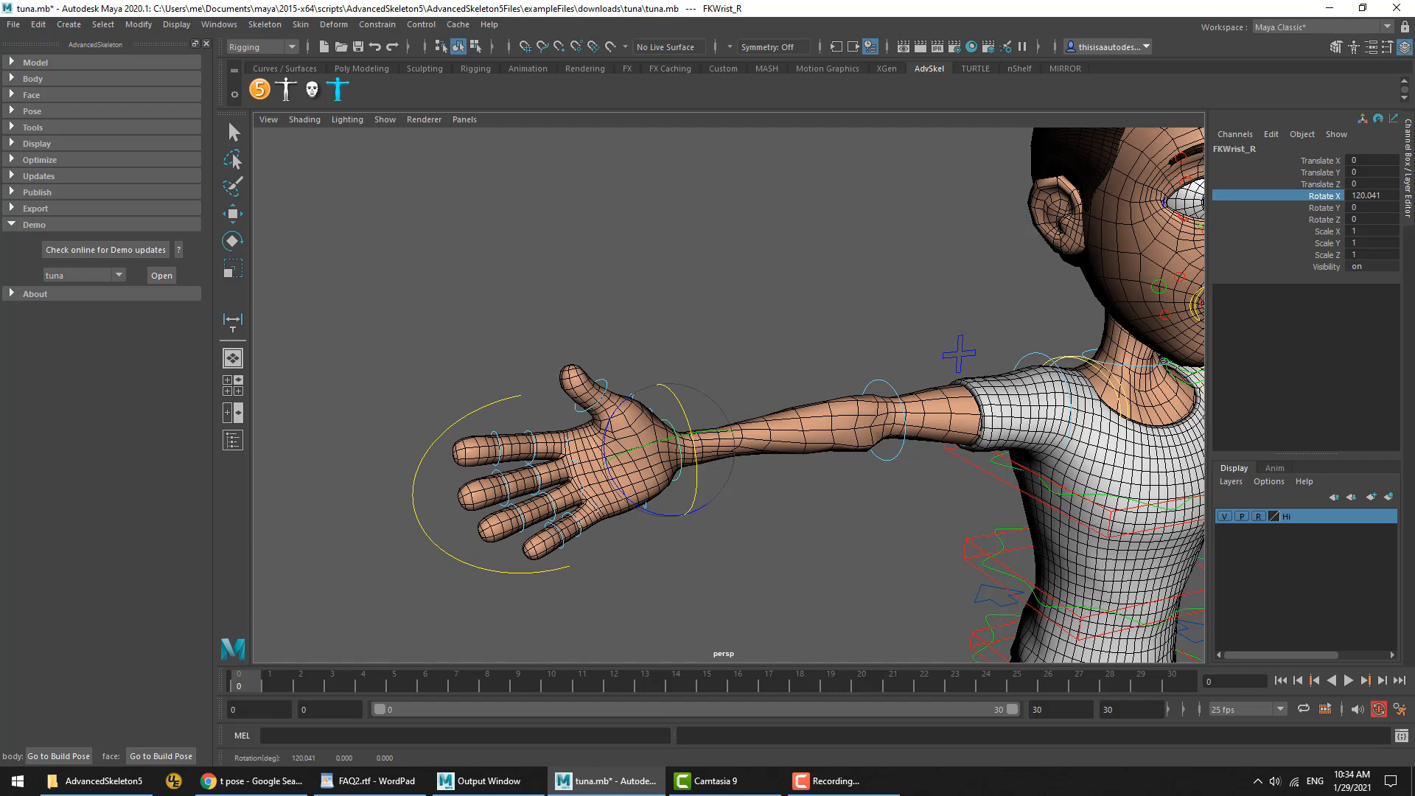
Set Rotate X of FKWrist_R to 0
double_click(1367, 195)
type("0")
key("Return")
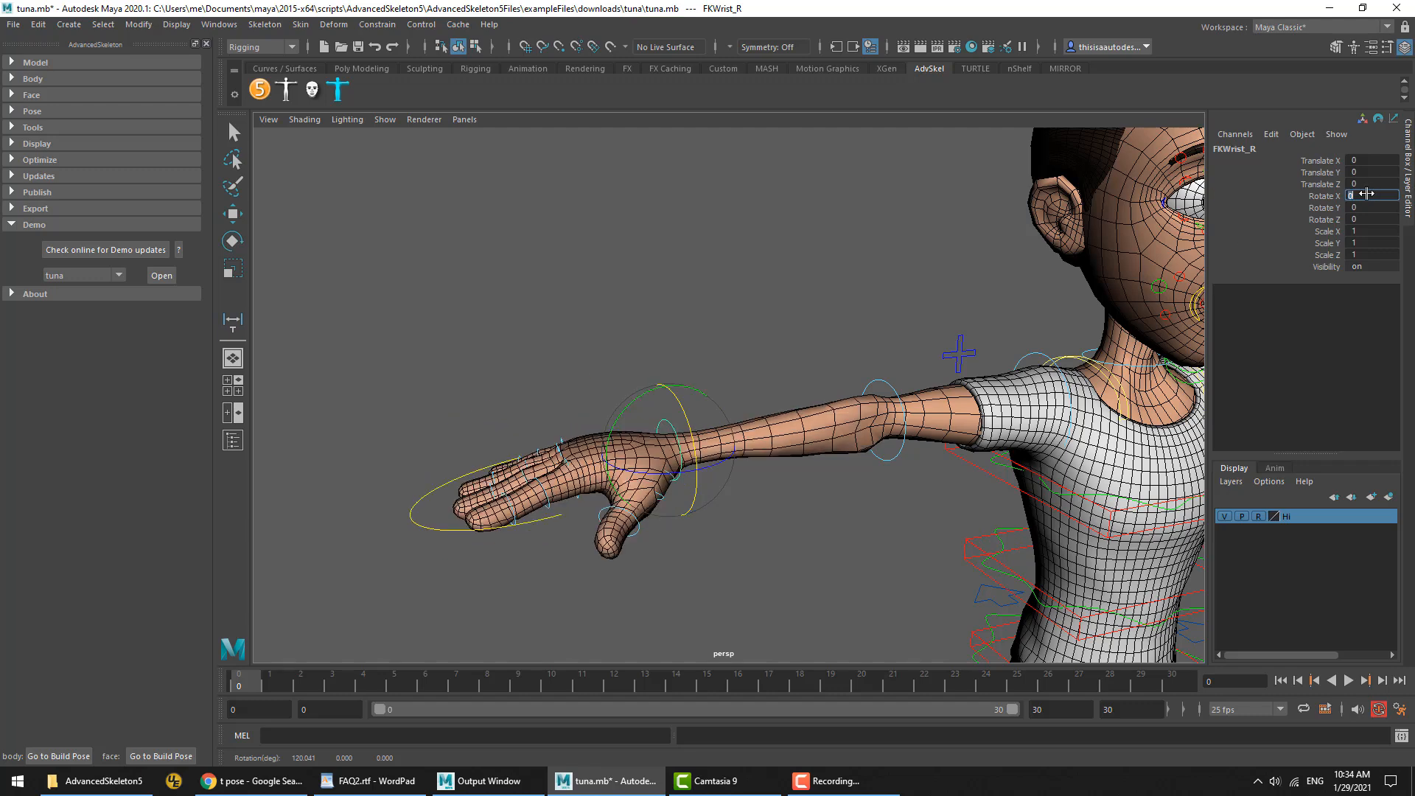
Open TwistFlip from the biped picker and set the X-rotation amount before flipping to 360
left_click(286, 89)
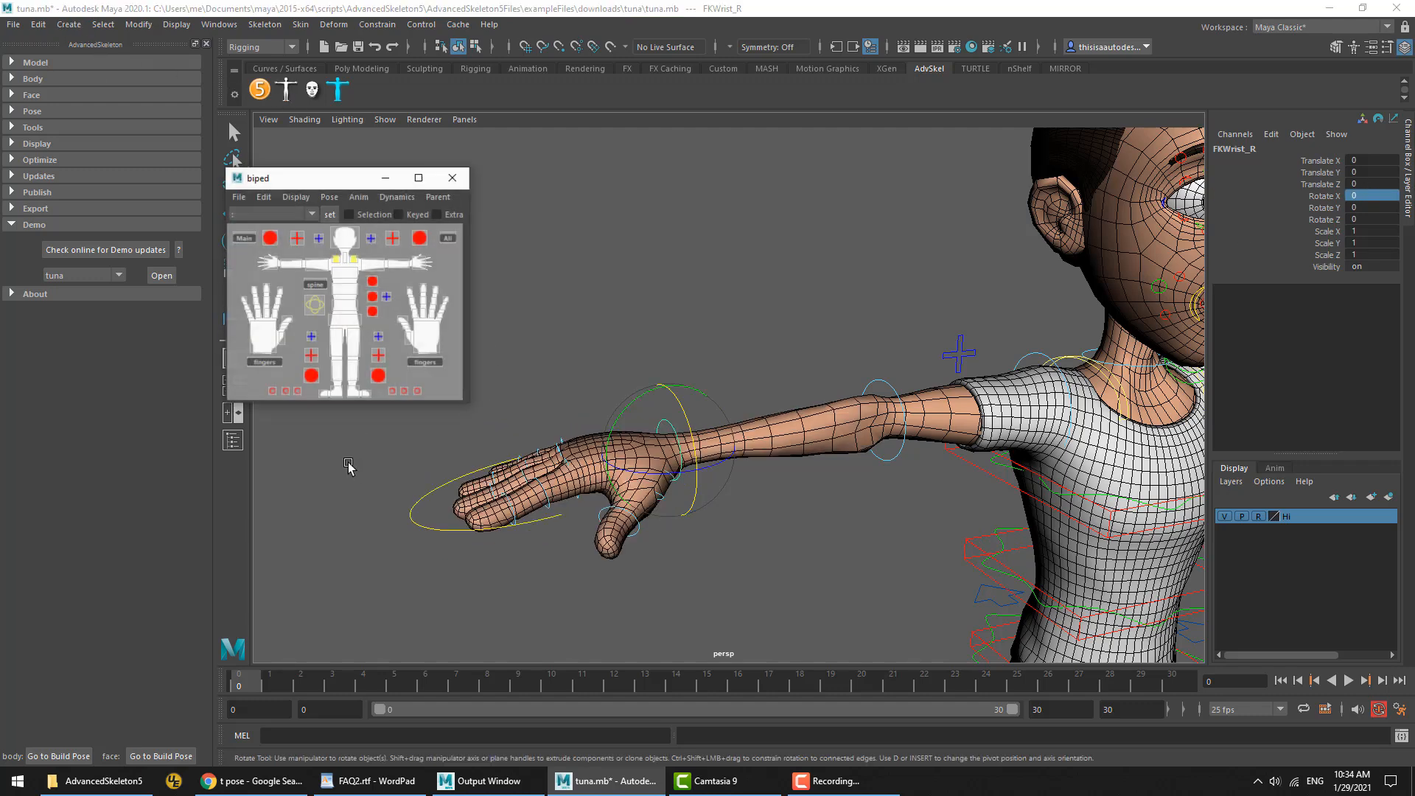
left_click(358, 198)
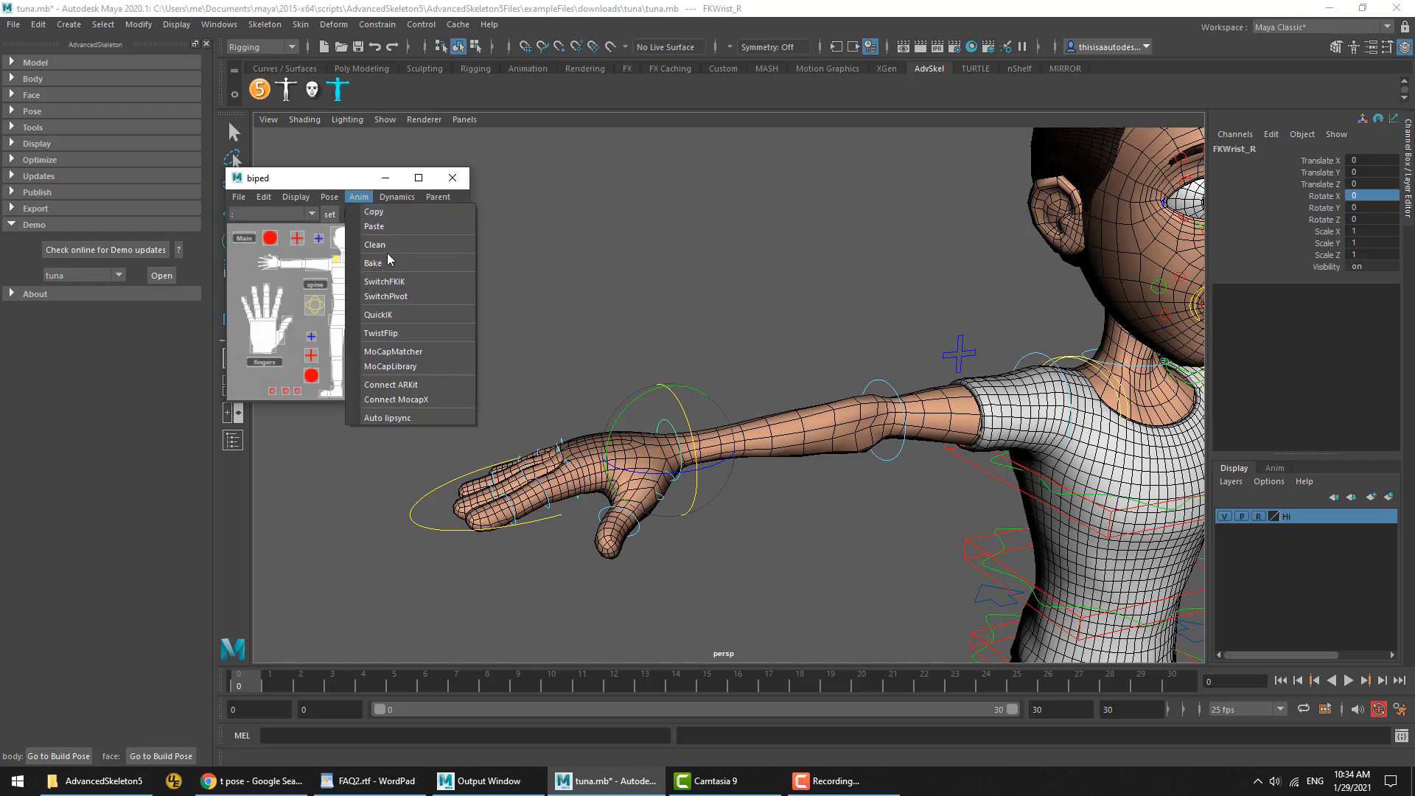
left_click(393, 337)
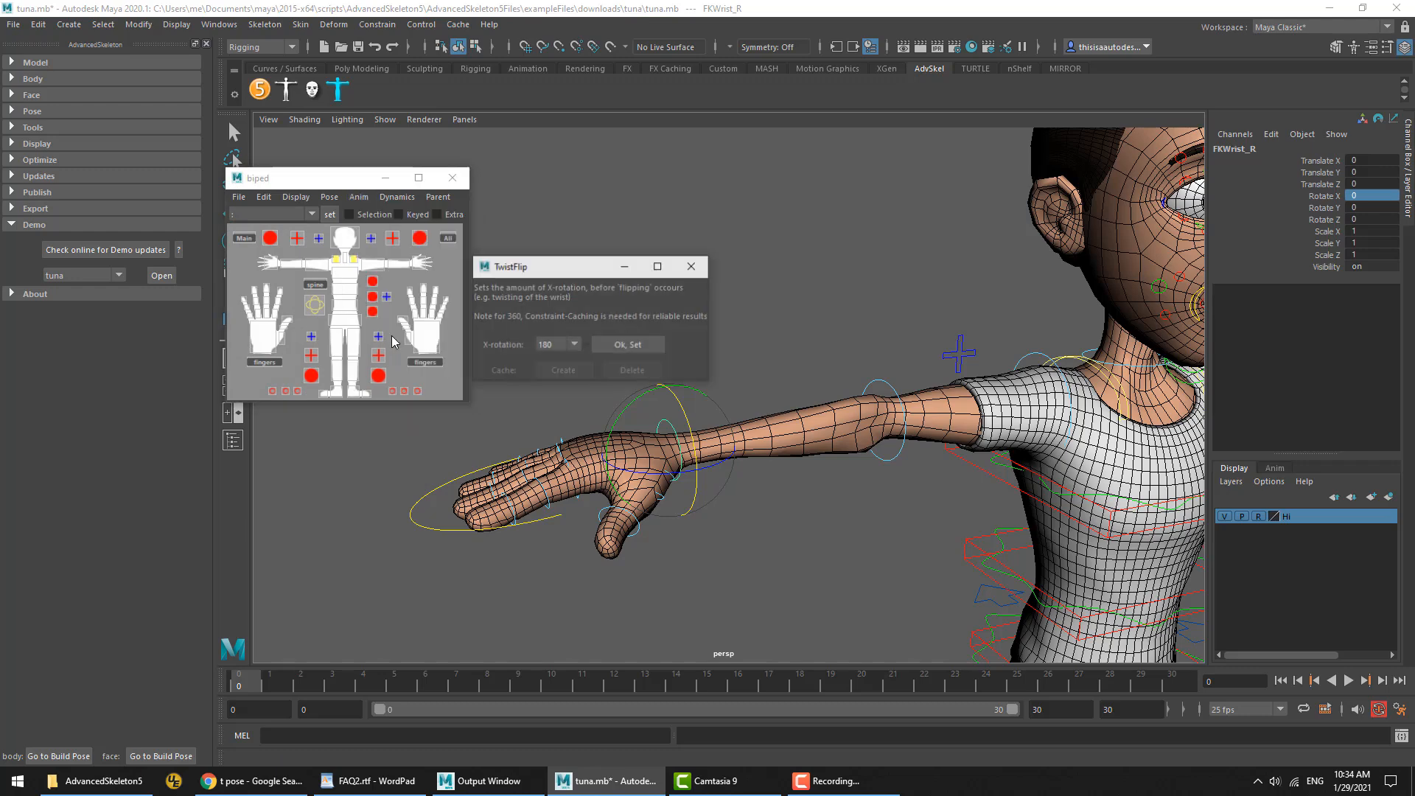
left_click_drag(530, 274, 599, 180)
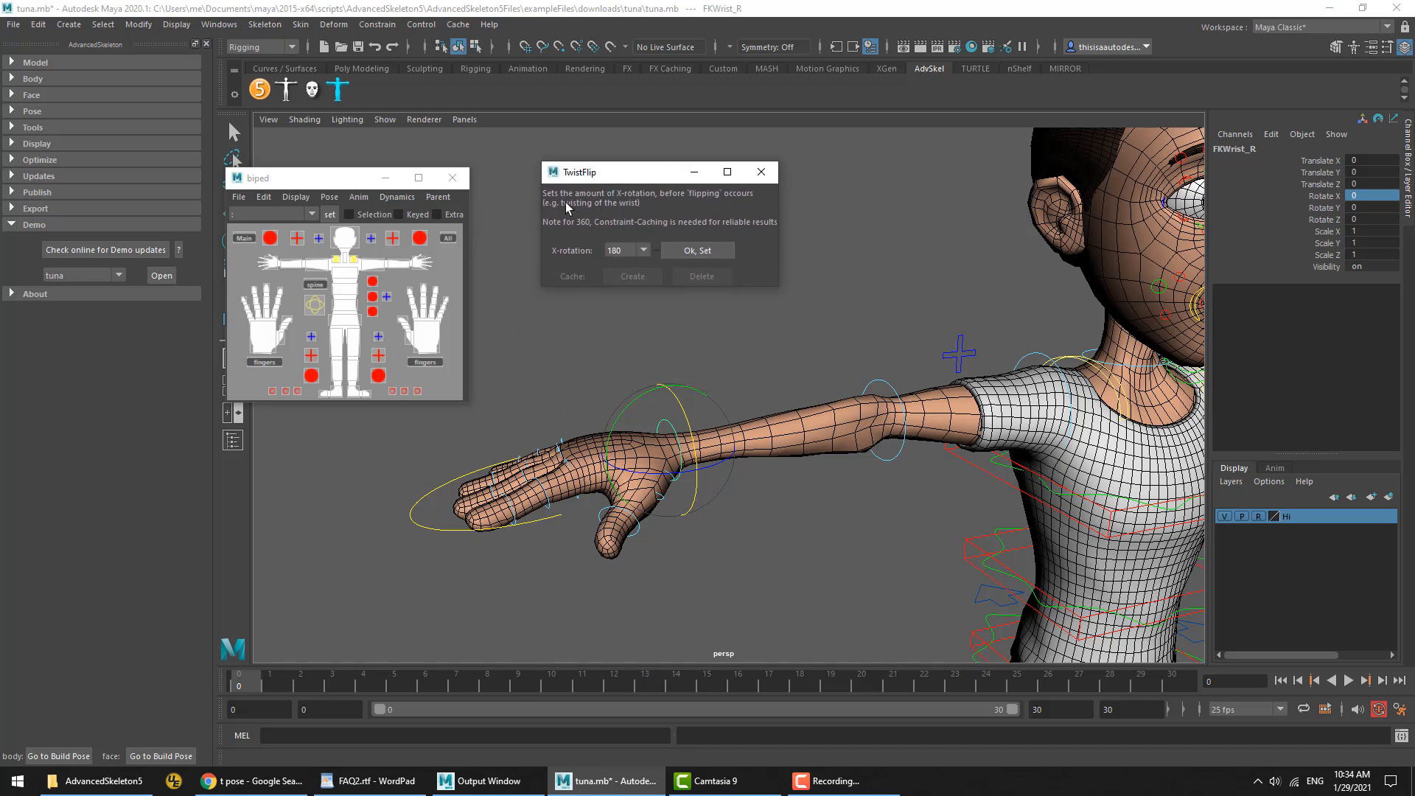
left_click(638, 254)
left_click(698, 251)
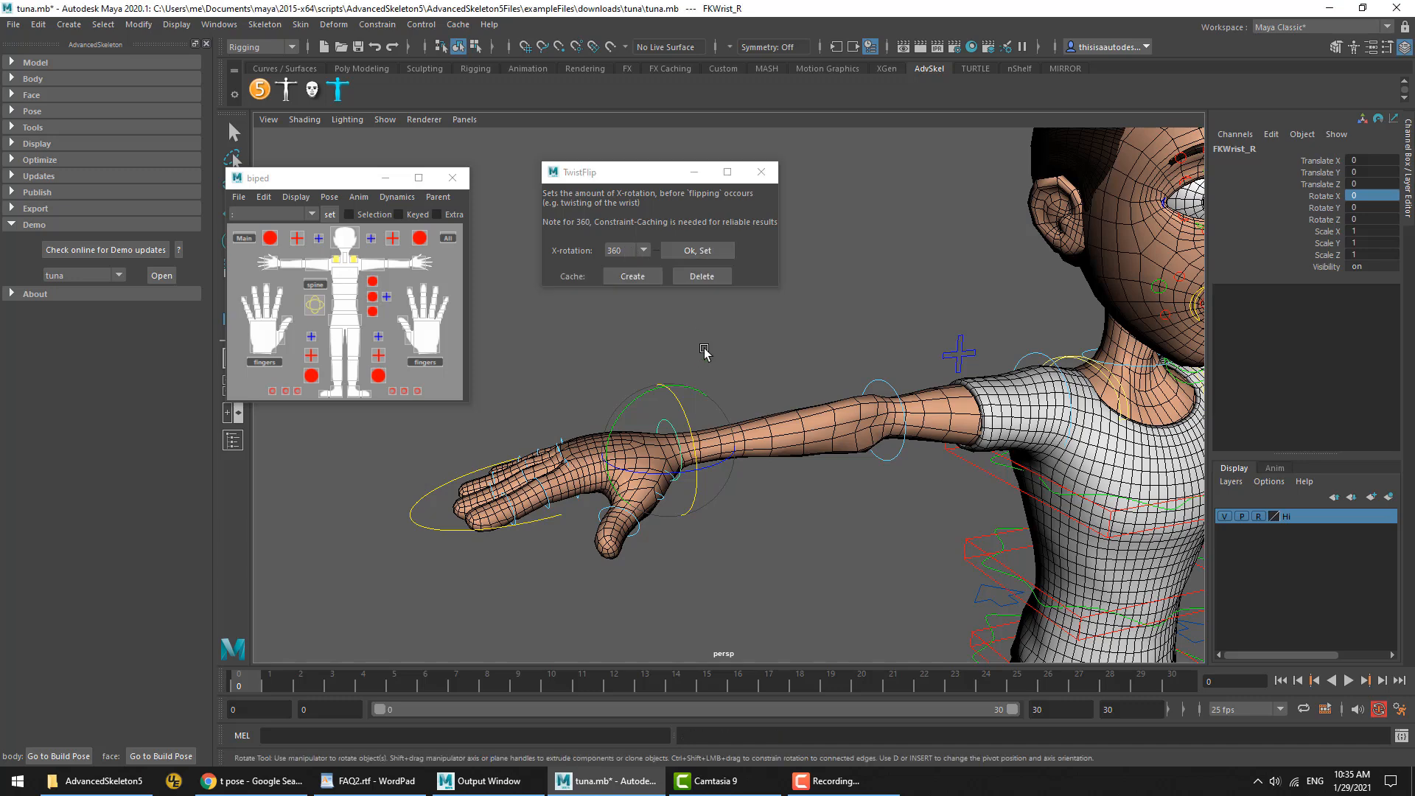
Twist FKWrist_R on the Rotate X channel alone, to about 31 degrees
key("e")
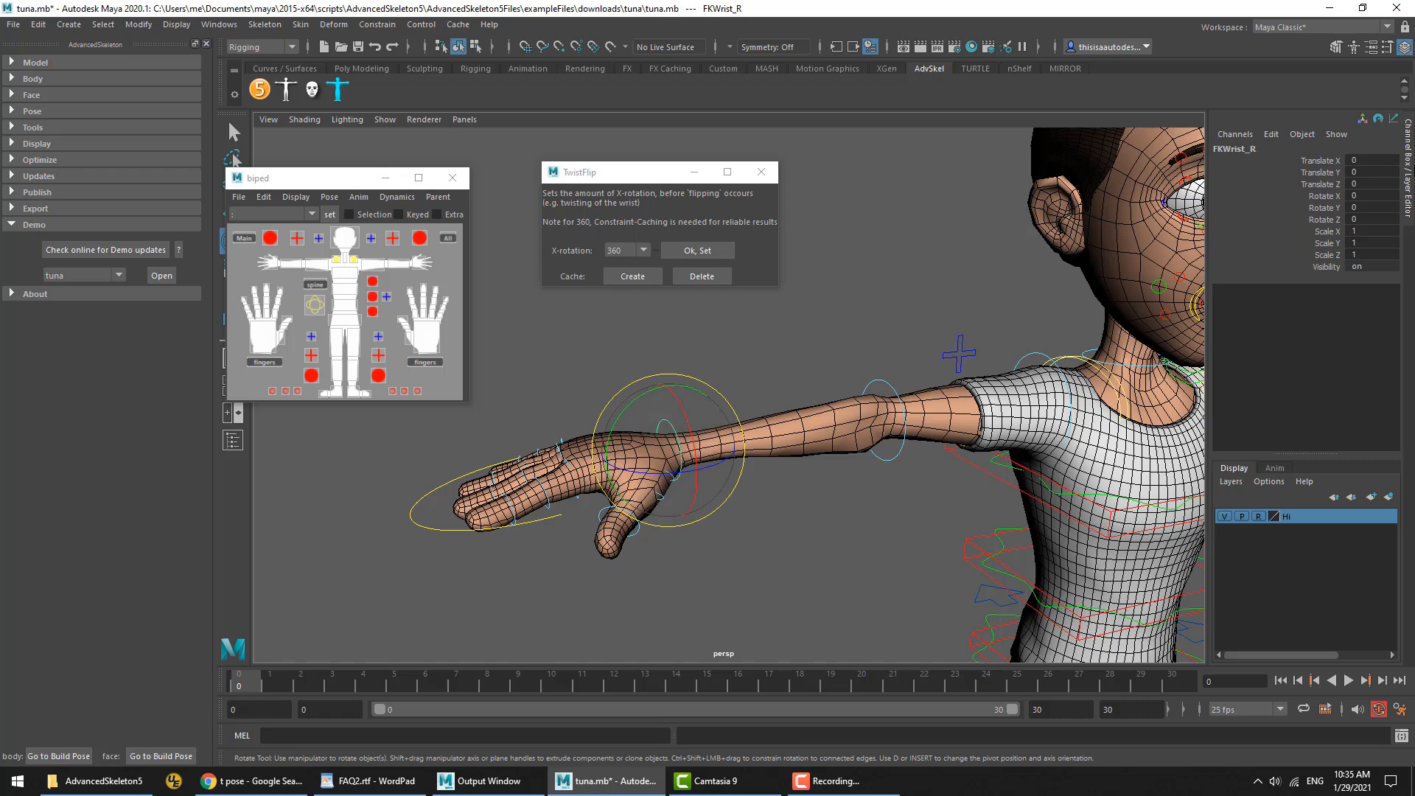
left_click(1321, 196)
middle_click_drag(891, 475, 966, 446)
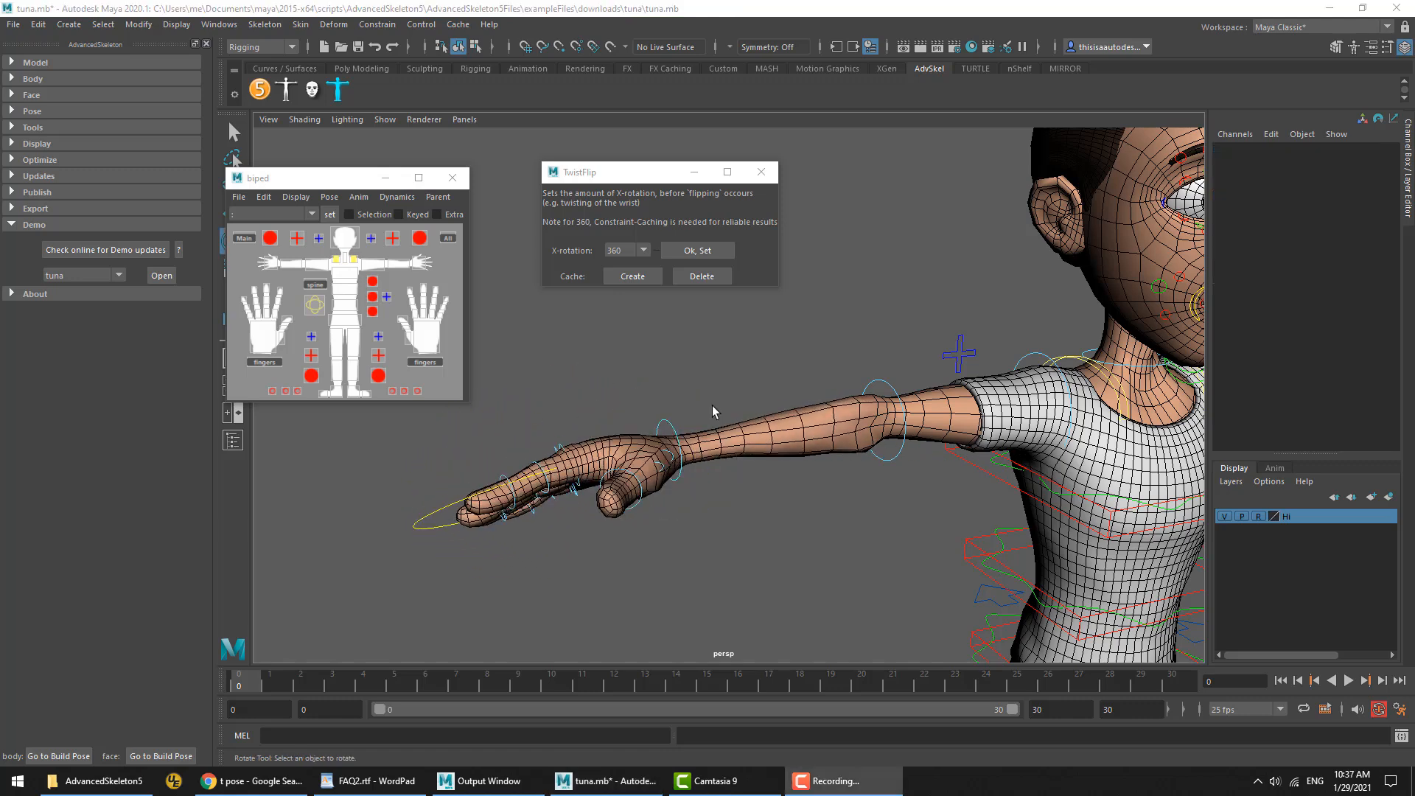
left_click(677, 426)
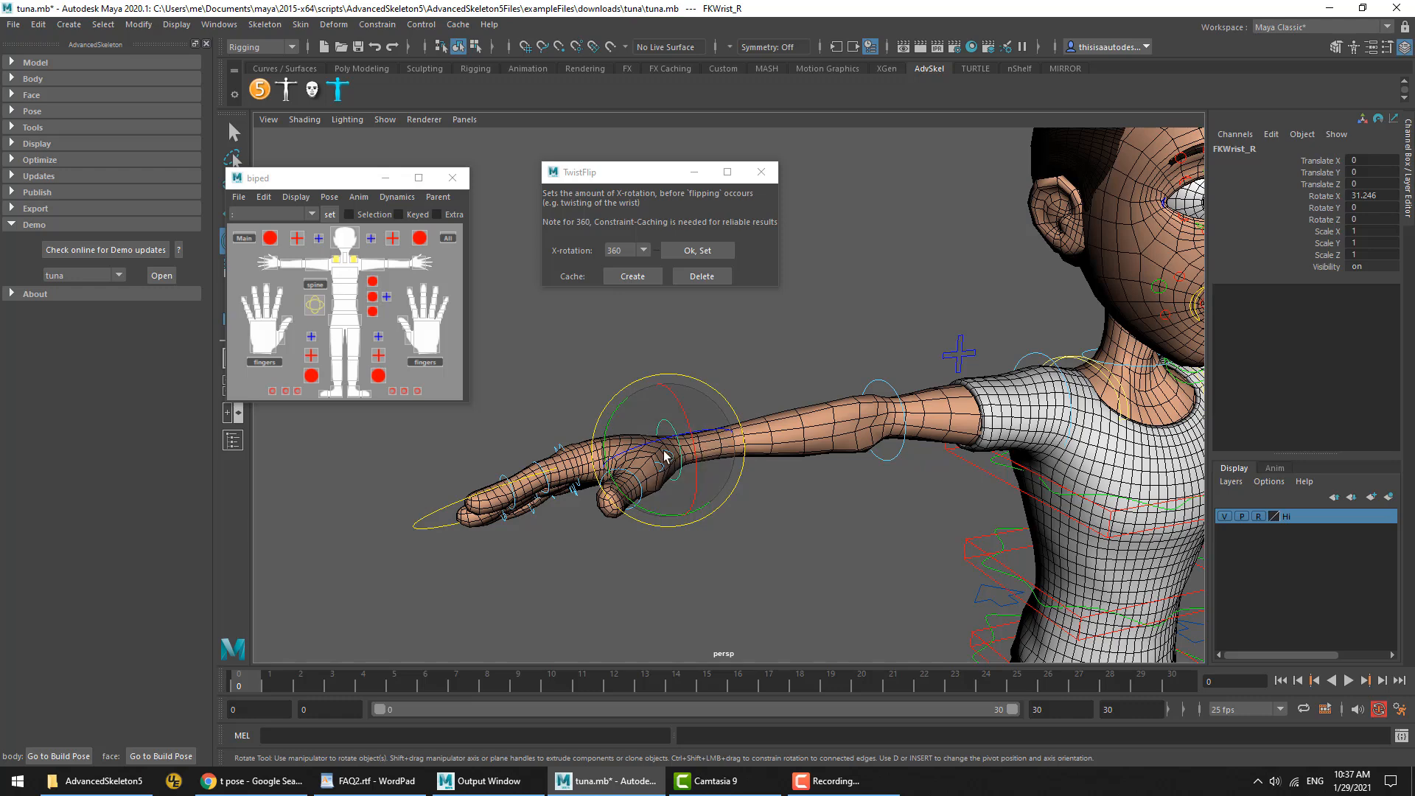
key("w")
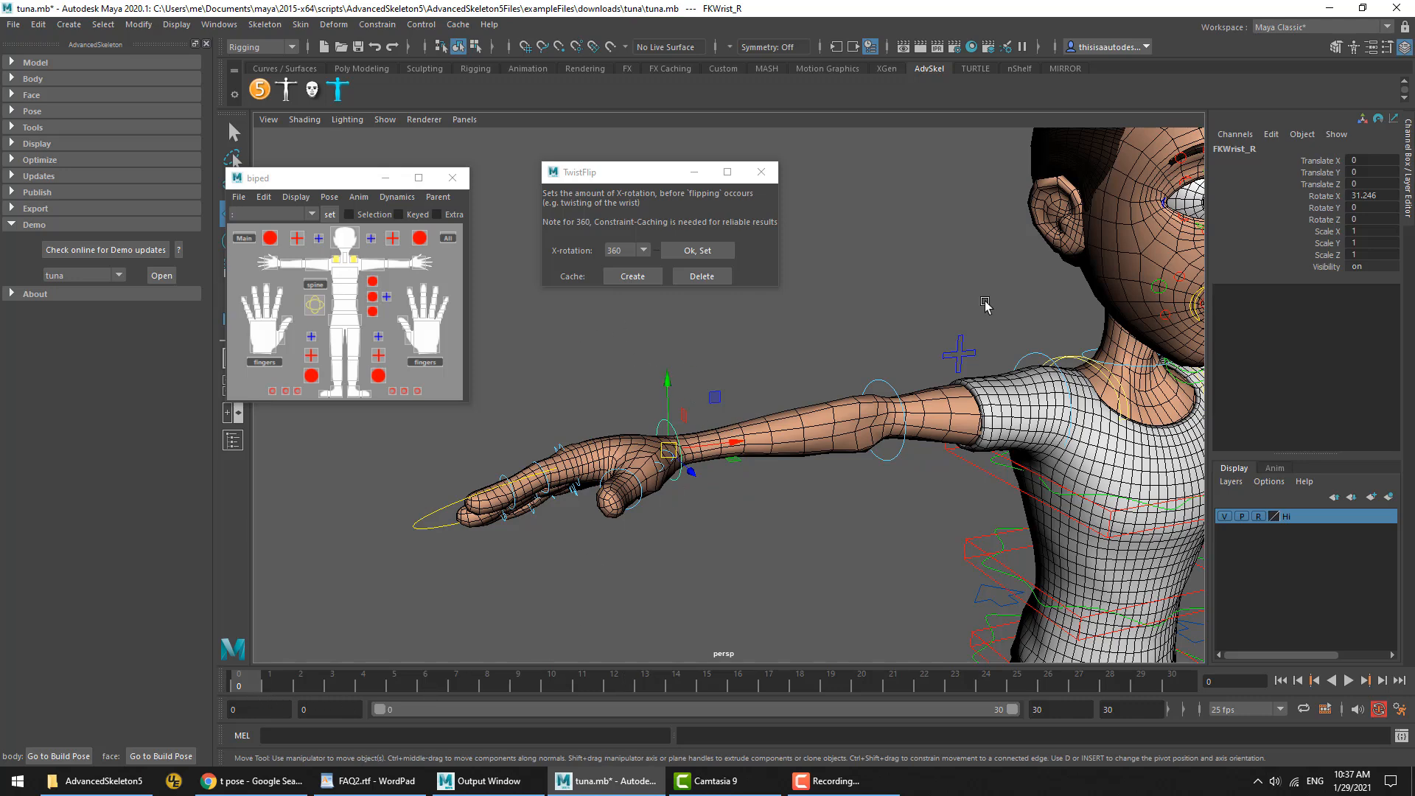
Set Rotate X of FKWrist_R to 0 and key that channel at frame 0
left_click(1326, 196)
left_click(1376, 184)
left_click(1376, 195)
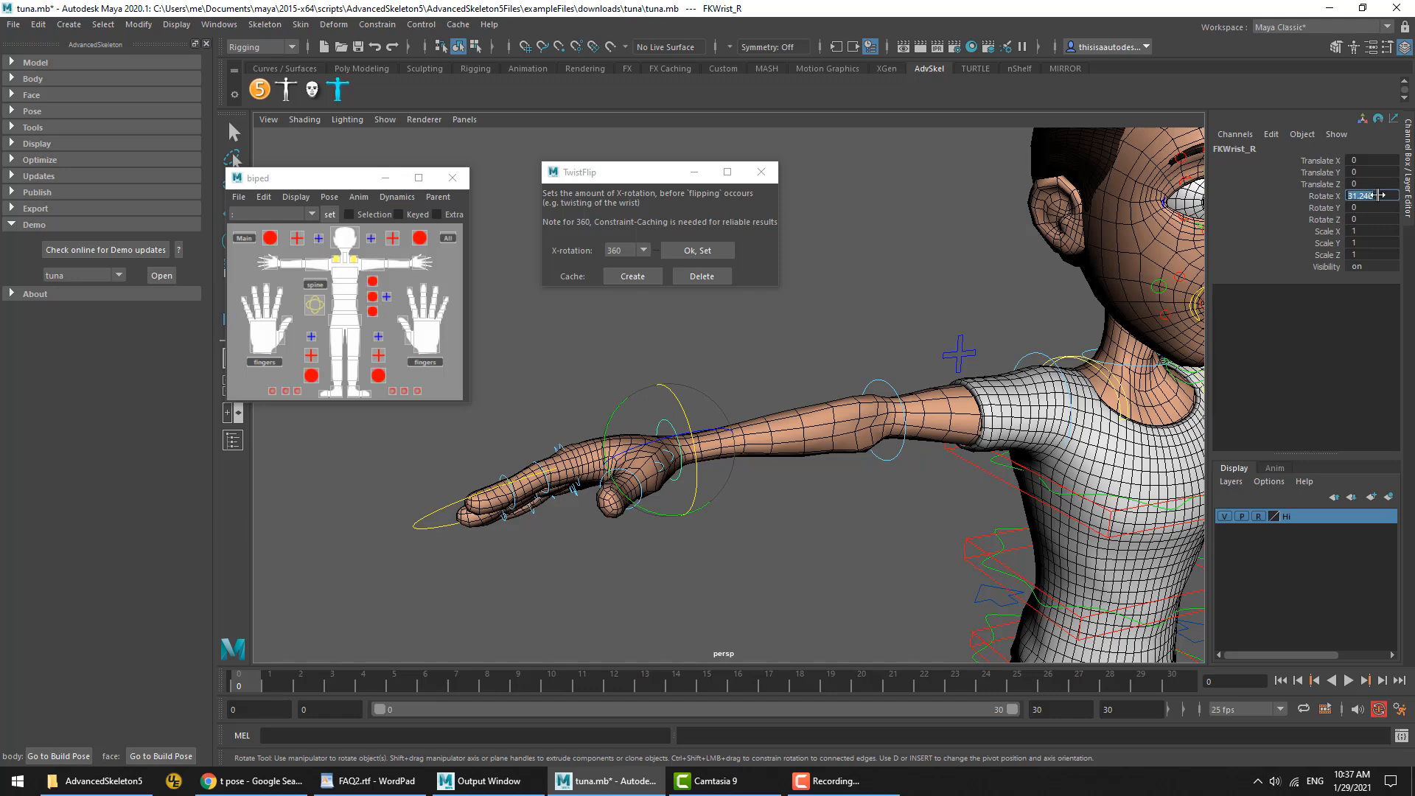
type("0")
key("Return")
left_click(1315, 196)
right_click(1316, 195)
left_click(1302, 206)
At frame 30, twist FKWrist_R further and set its Rotate X to 200
left_click_drag(548, 681, 1172, 682)
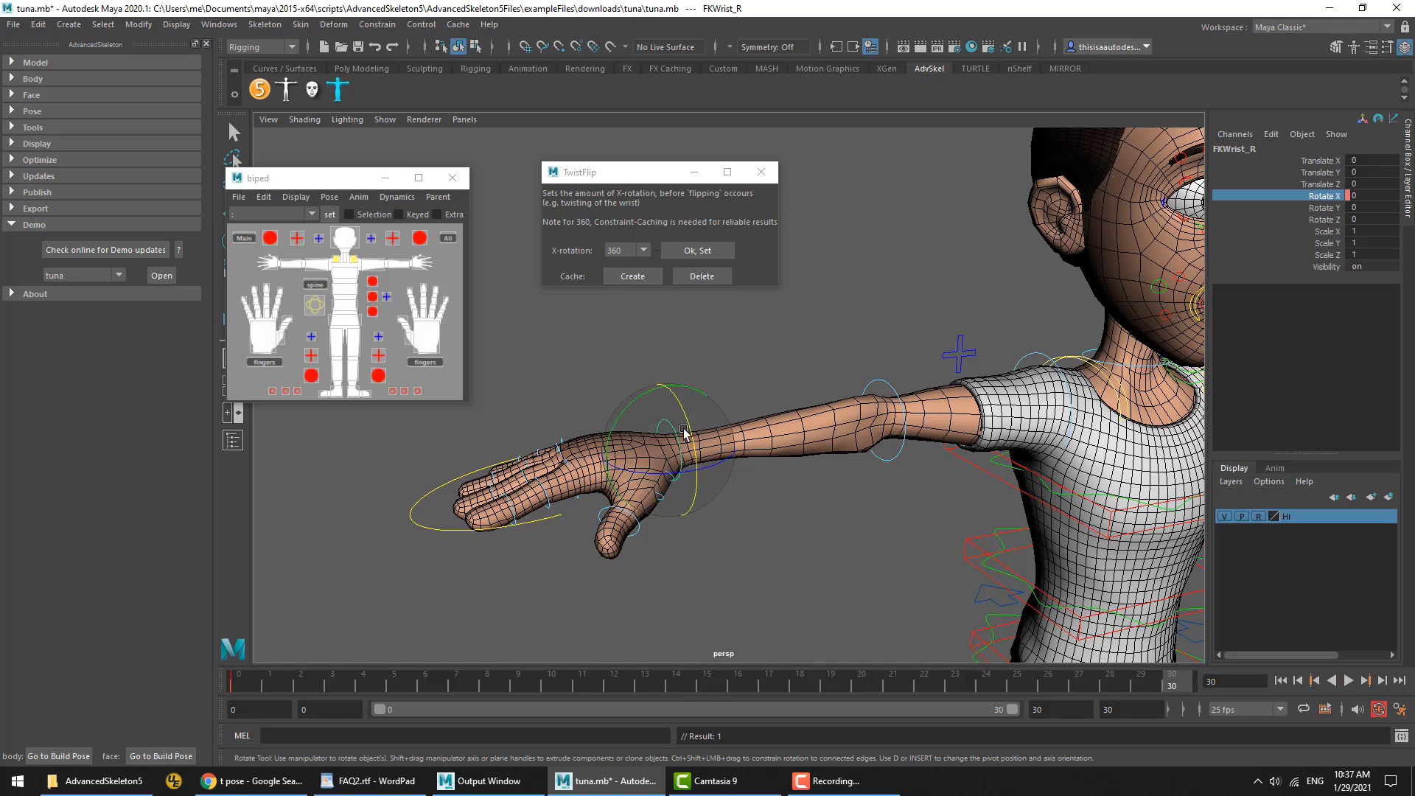
middle_click_drag(662, 325, 398, 357)
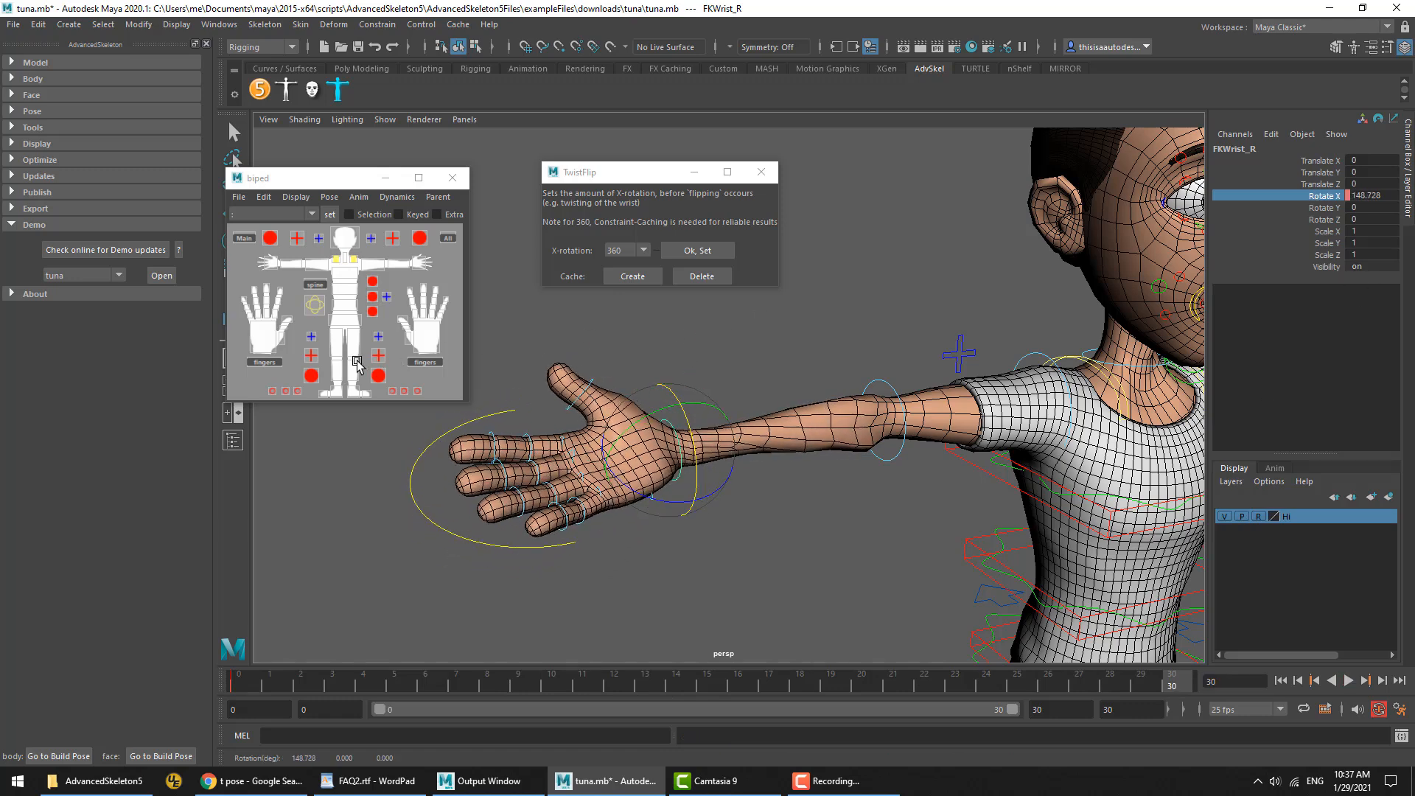
left_click(1370, 195)
type("250")
key("Return")
type("200")
key("Return")
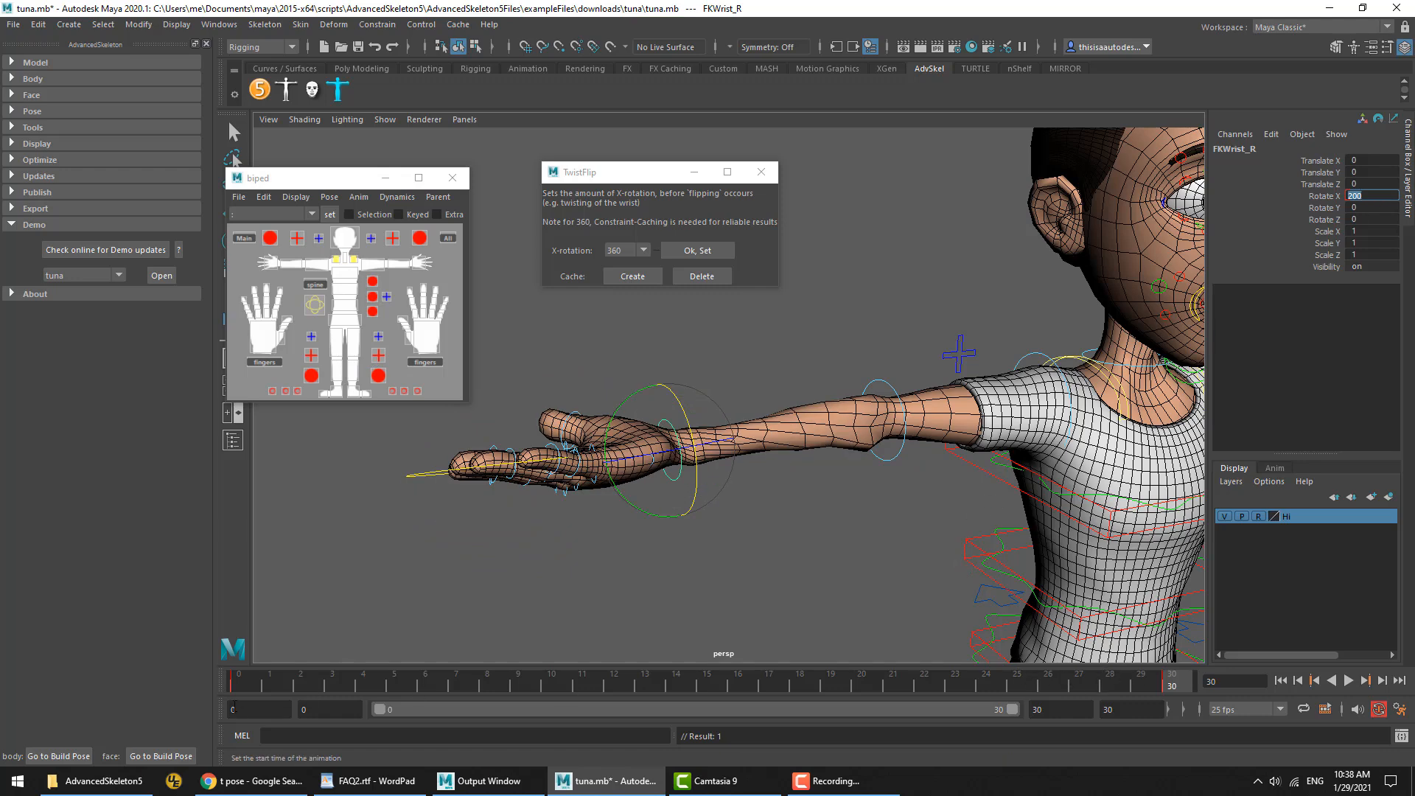
Scrub the animation from frame 0 onward to examine how the right wrist twists
left_click(243, 684)
left_click_drag(249, 690, 1045, 639)
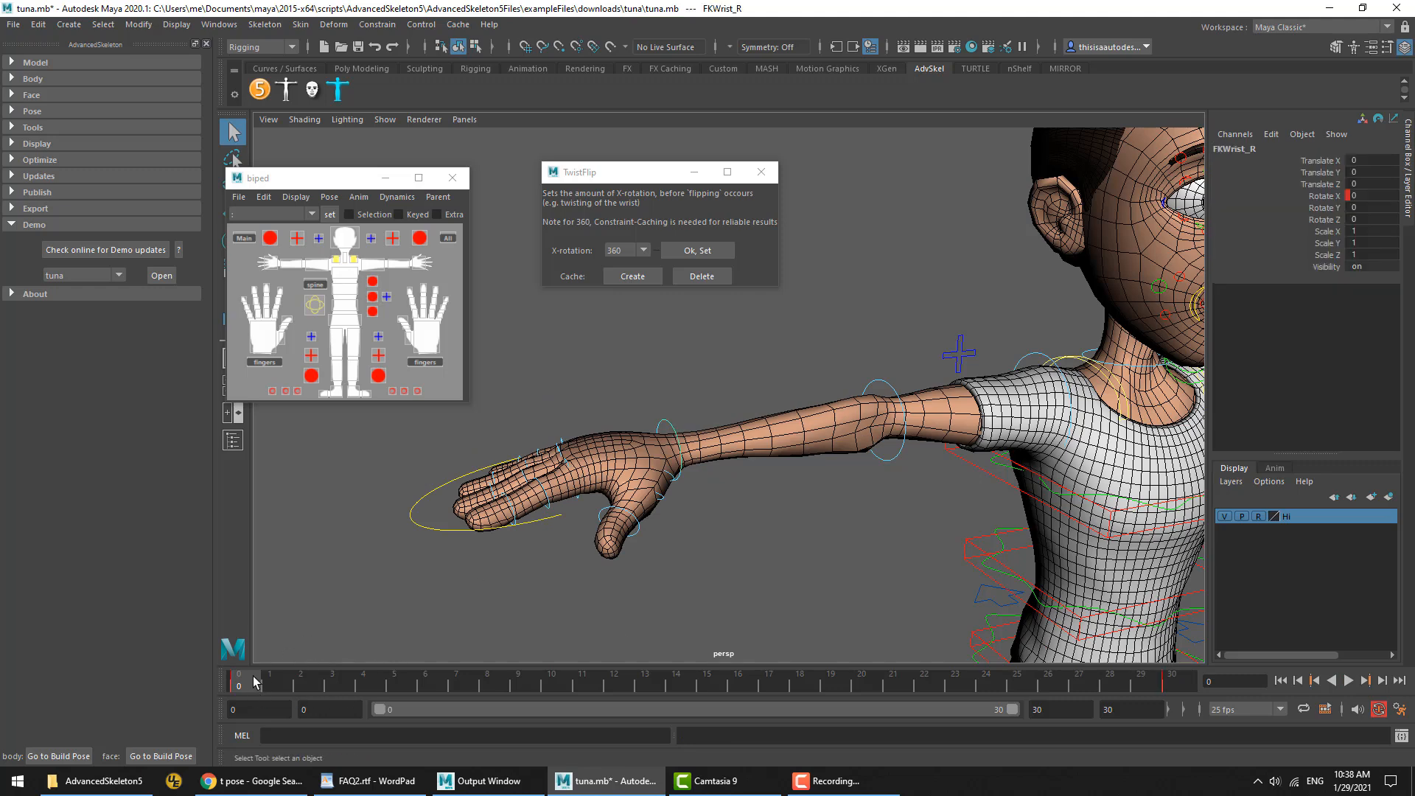
Scrub and play the right wrist's twist between frames 0 and 30 to check the forearm for flipping
left_click(1182, 681)
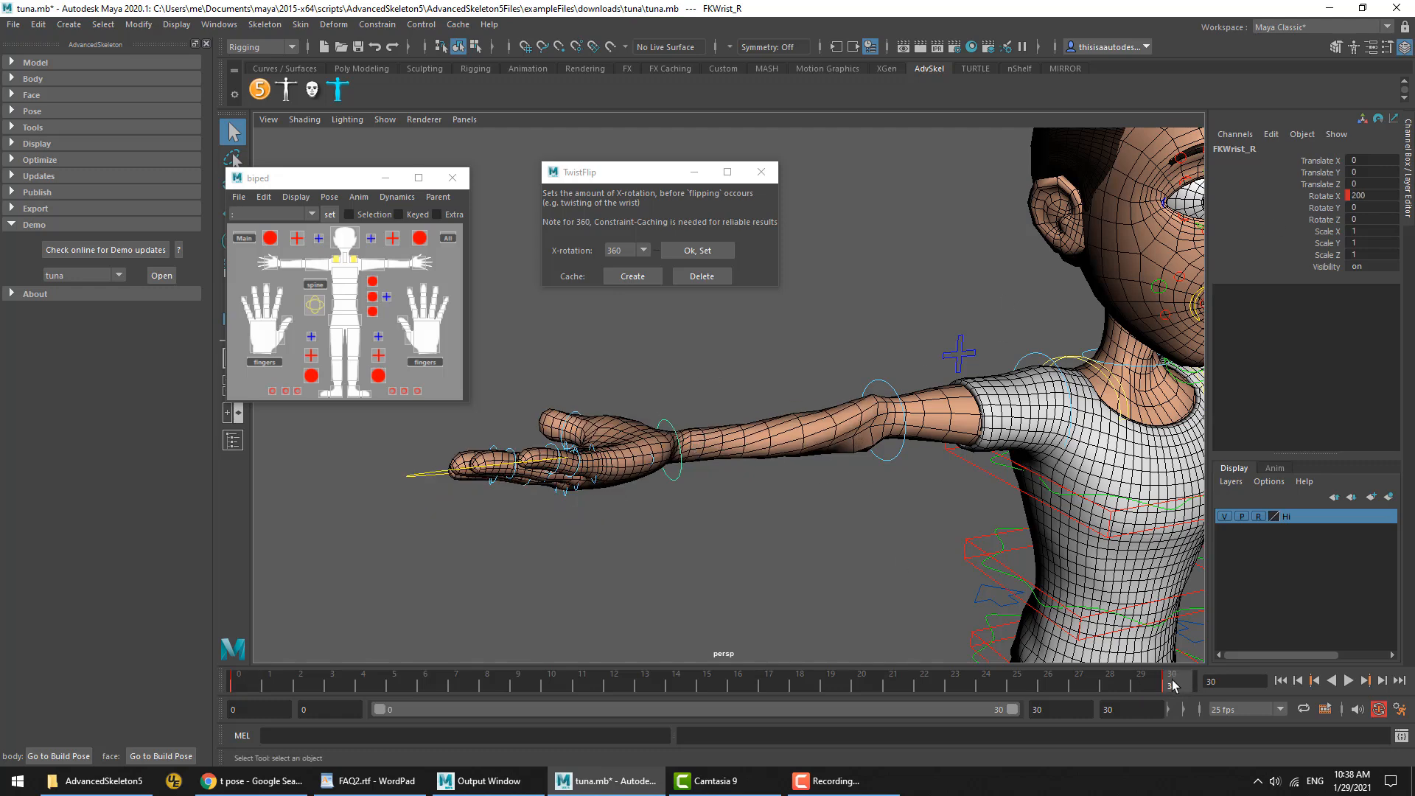
left_click_drag(1172, 687, 428, 687)
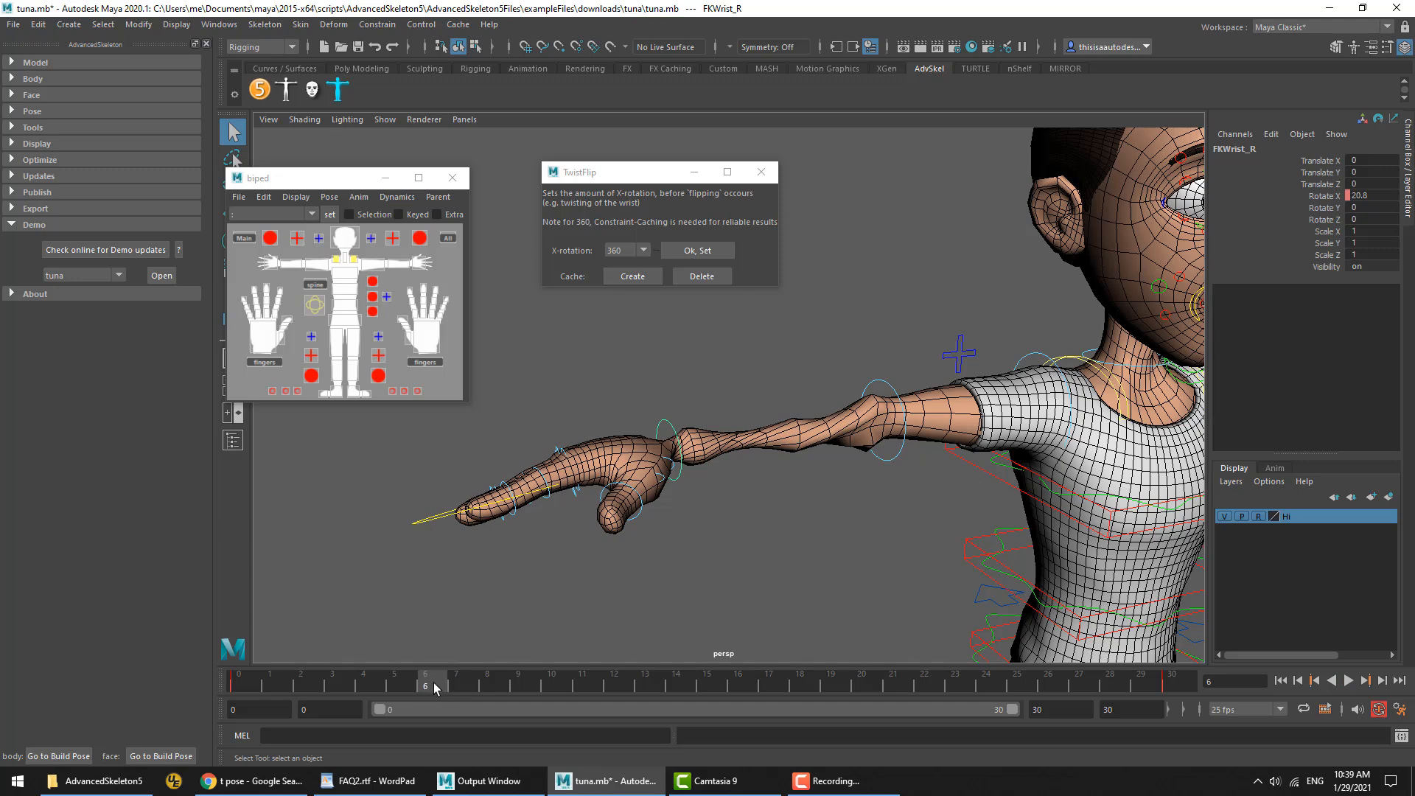
left_click_drag(435, 688, 248, 685)
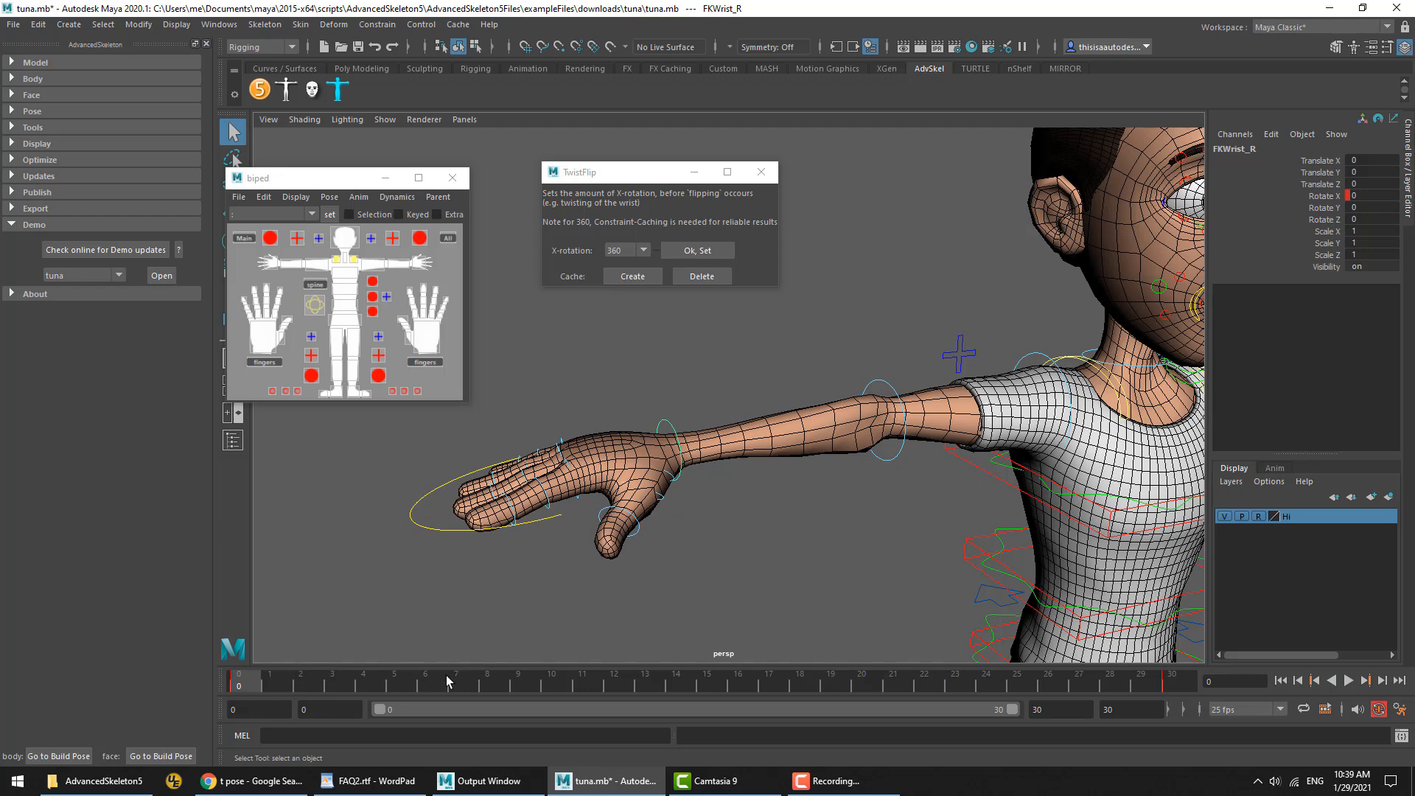
mouse_move(249, 693)
left_mouse_down()
mouse_move(1052, 674)
mouse_move(235, 684)
left_mouse_up()
key("alt+v")
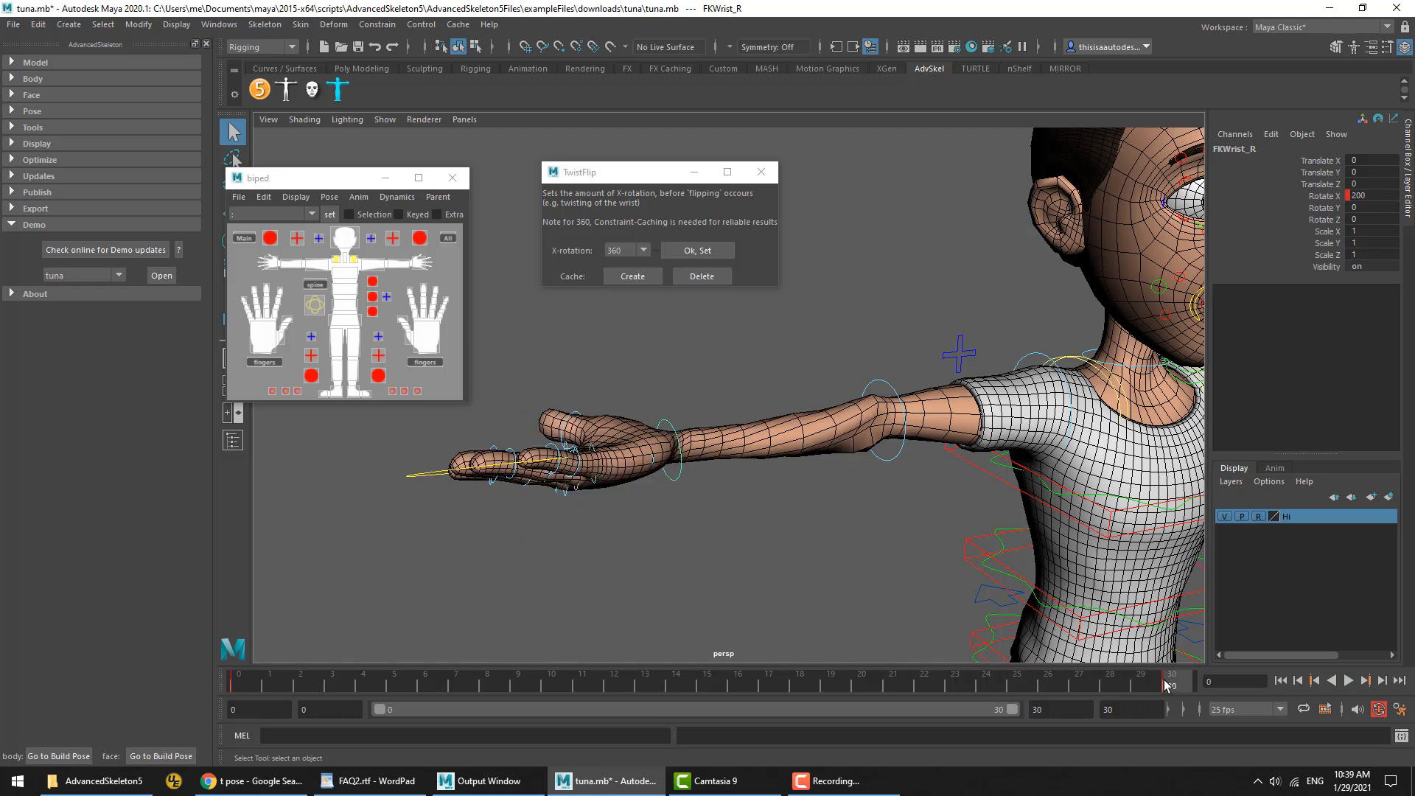
key("alt+v")
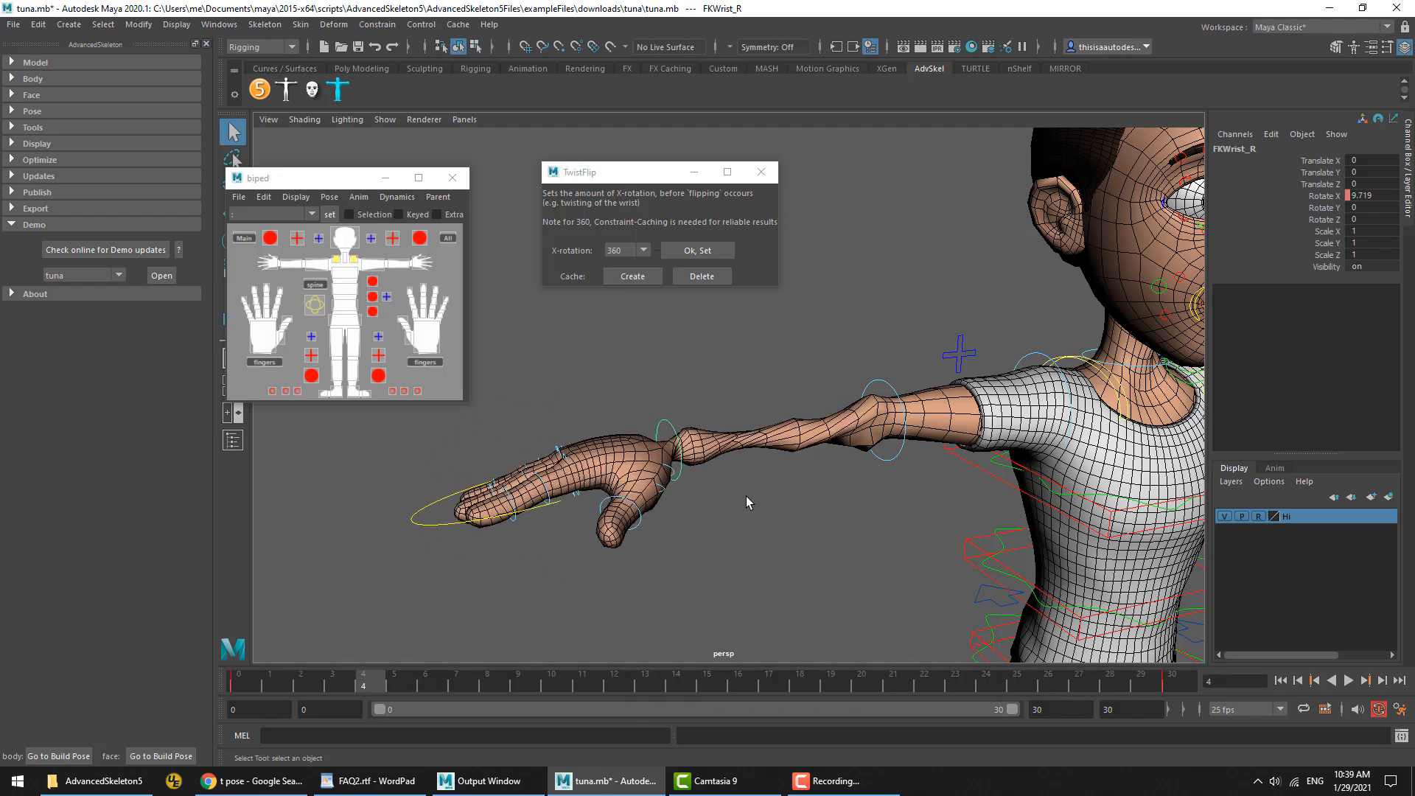
left_click_drag(372, 684, 145, 717)
left_click(959, 567)
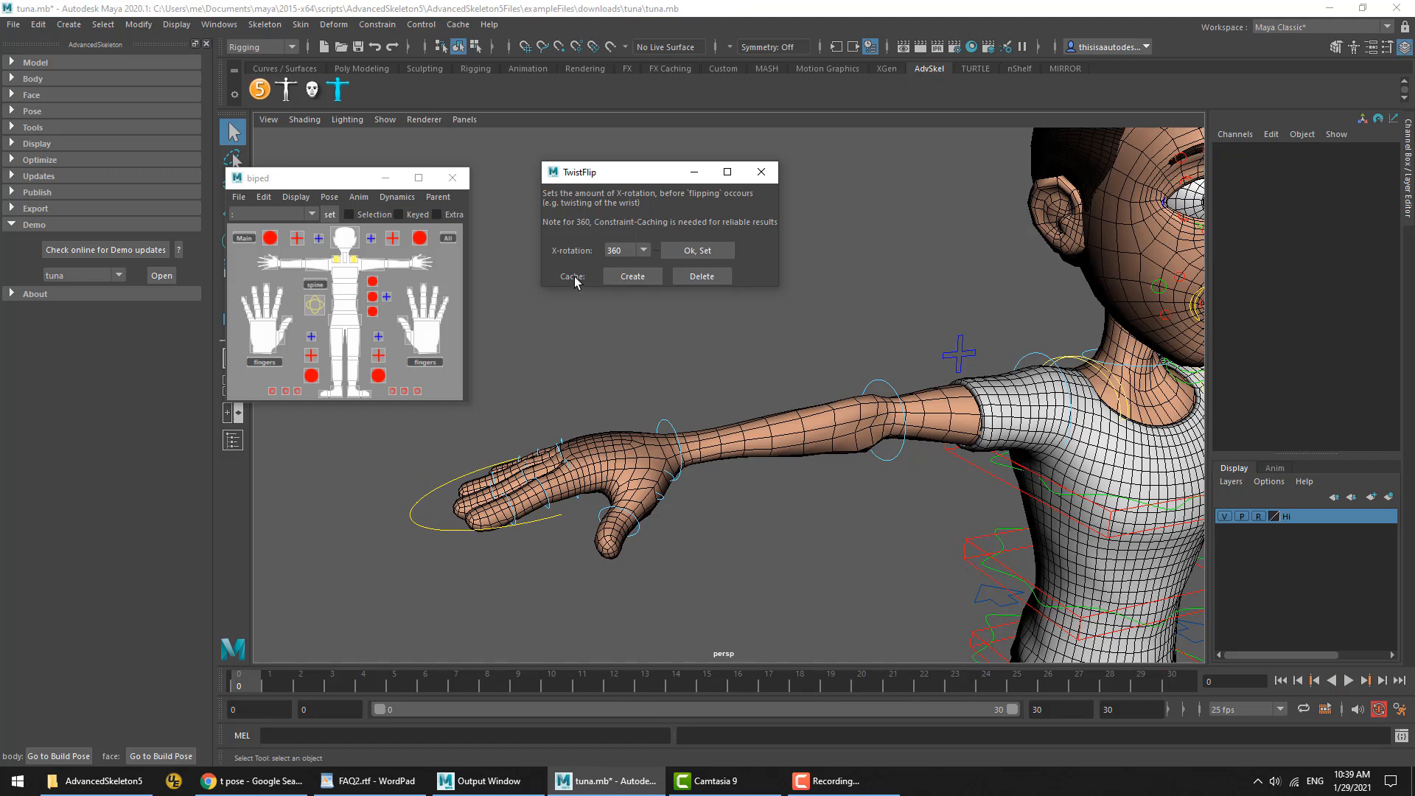
Create the TwistFlip constraint cache and play back the wrist twist
left_click(642, 276)
left_click(1348, 680)
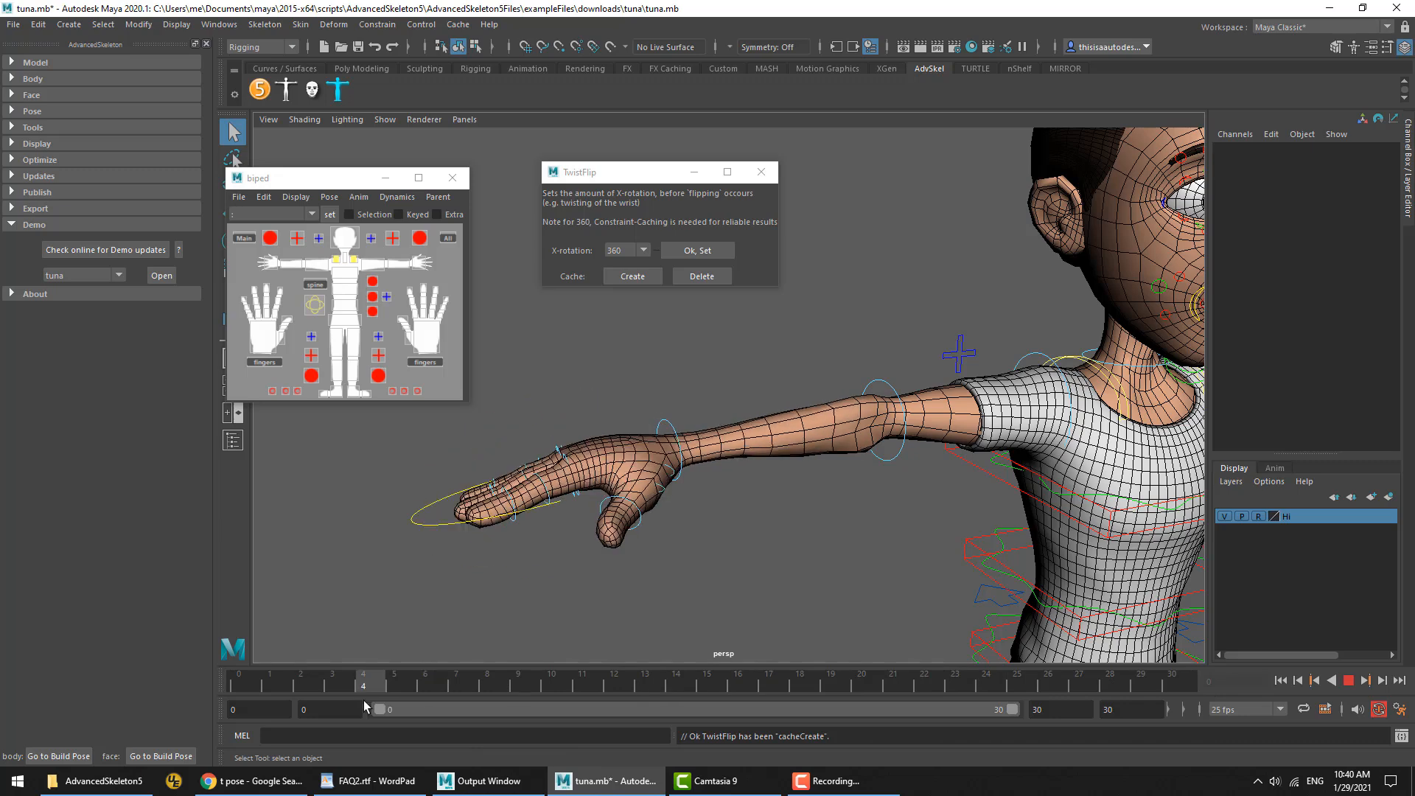
key("Escape")
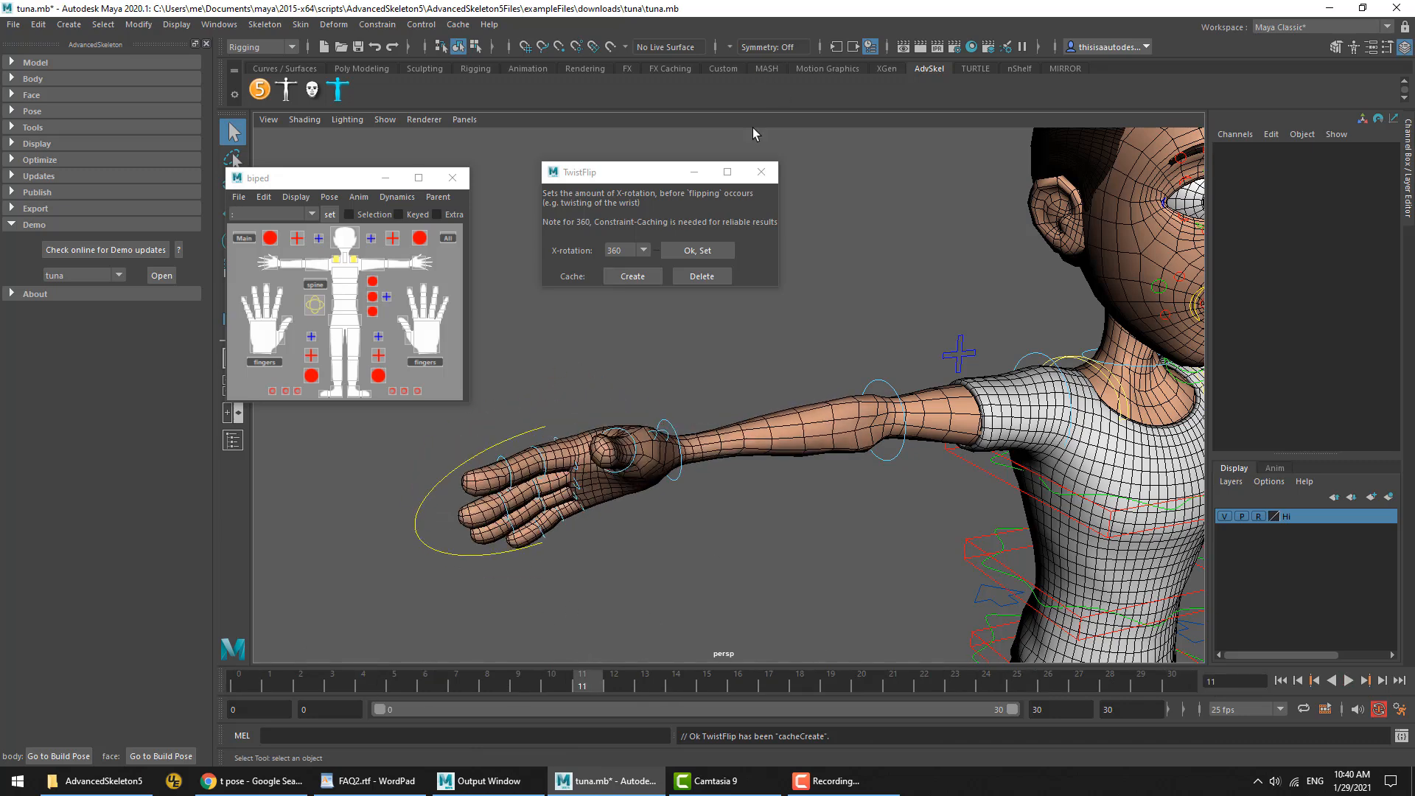
Delete the TwistFlip cache and rotate the right wrist FK control to about 154 degrees around X
left_click(711, 280)
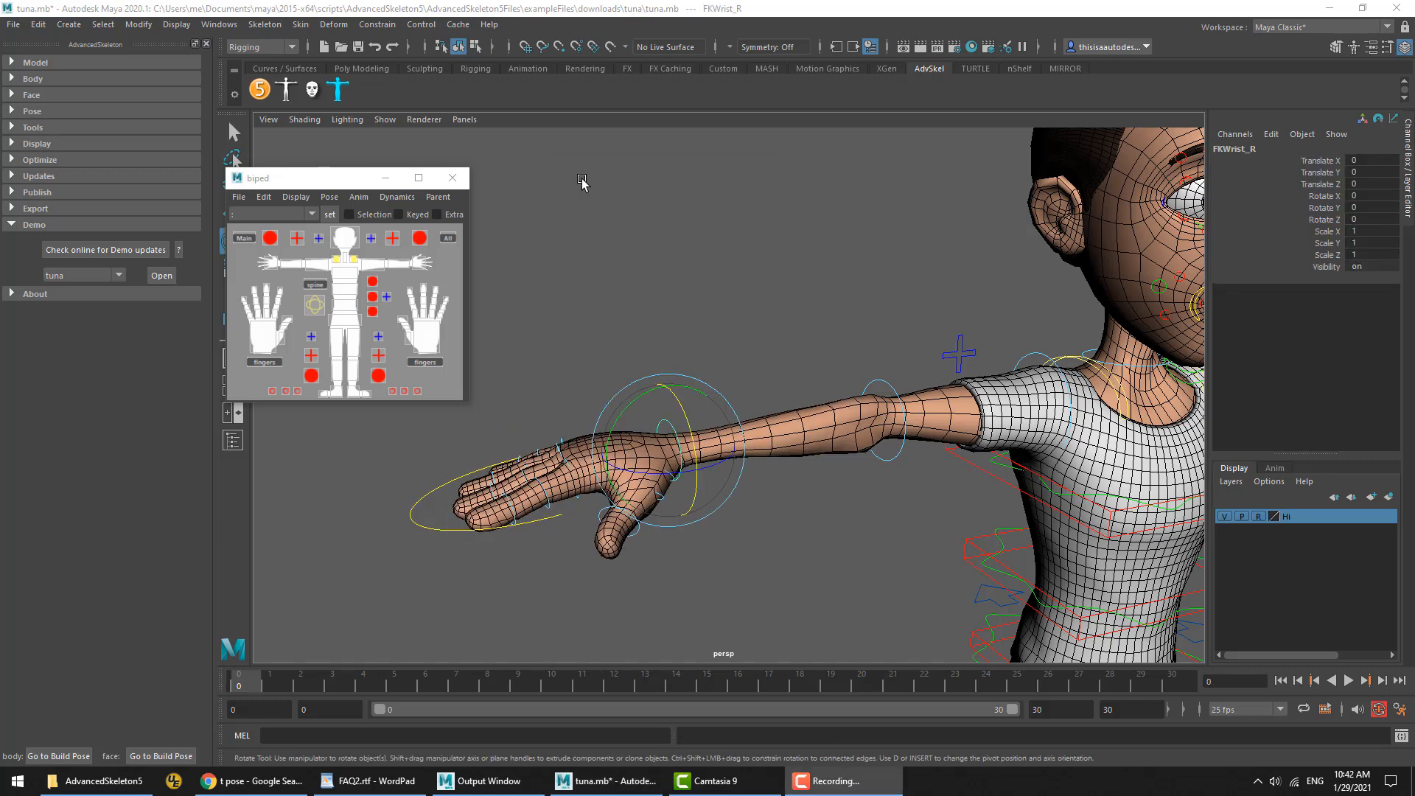
left_click(663, 319)
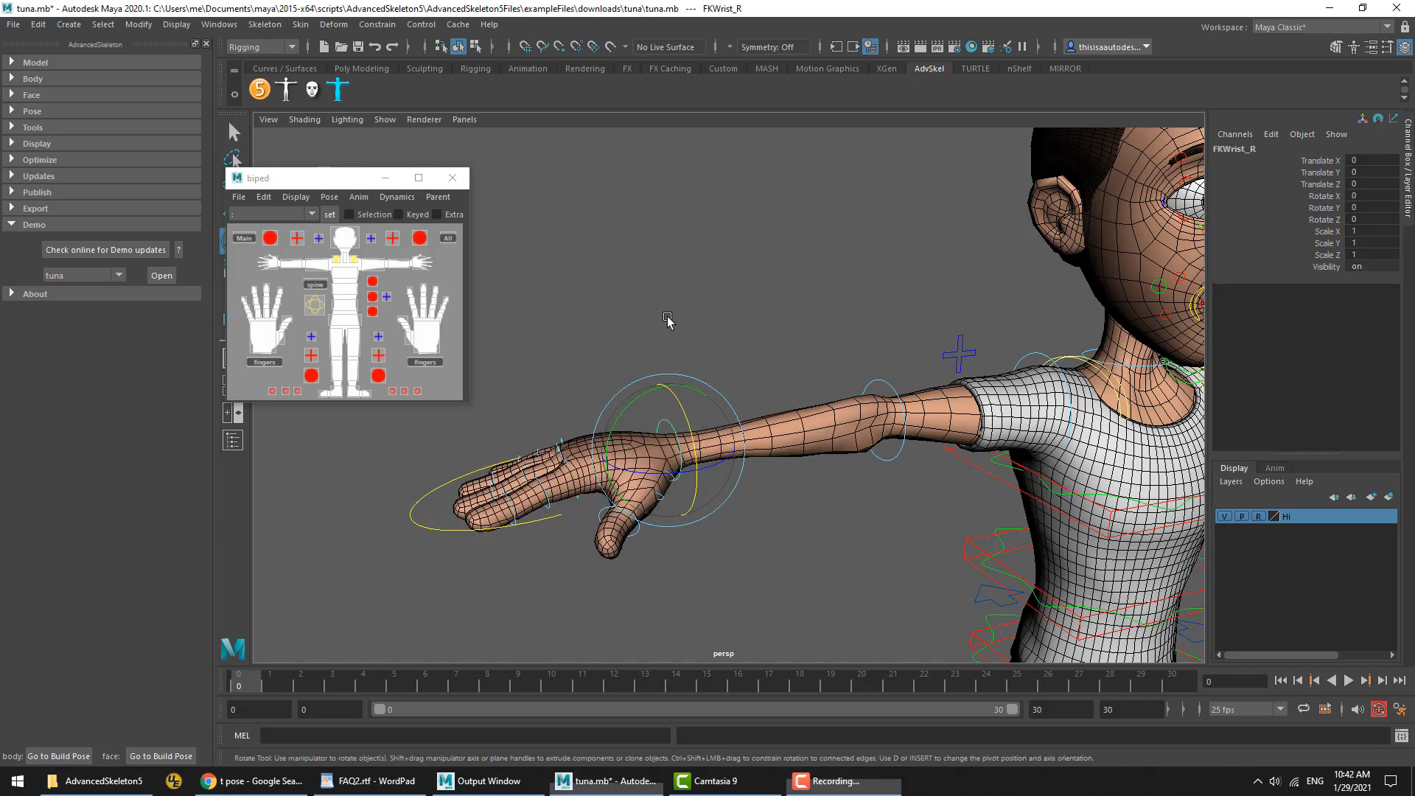
left_click(669, 429)
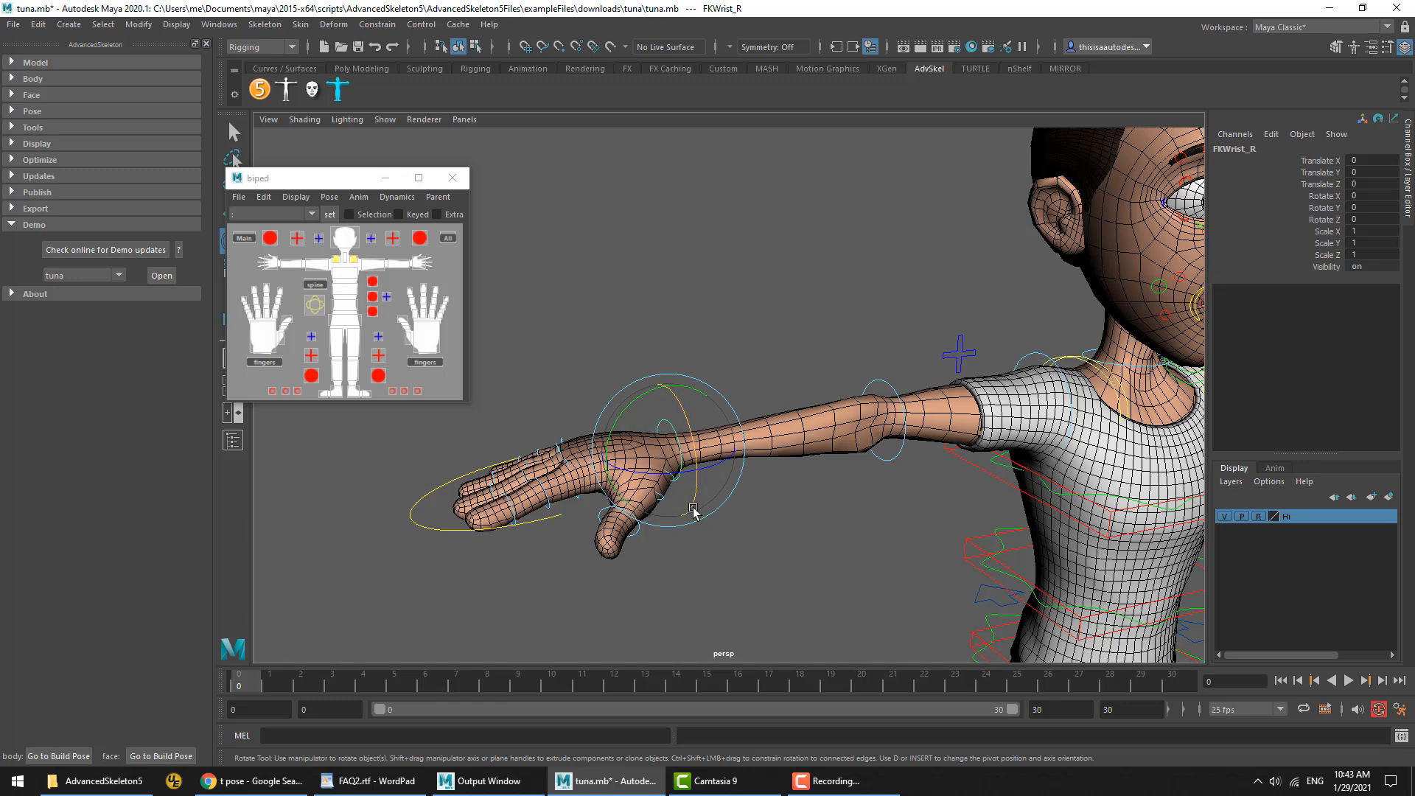
left_click_drag(713, 498, 622, 559)
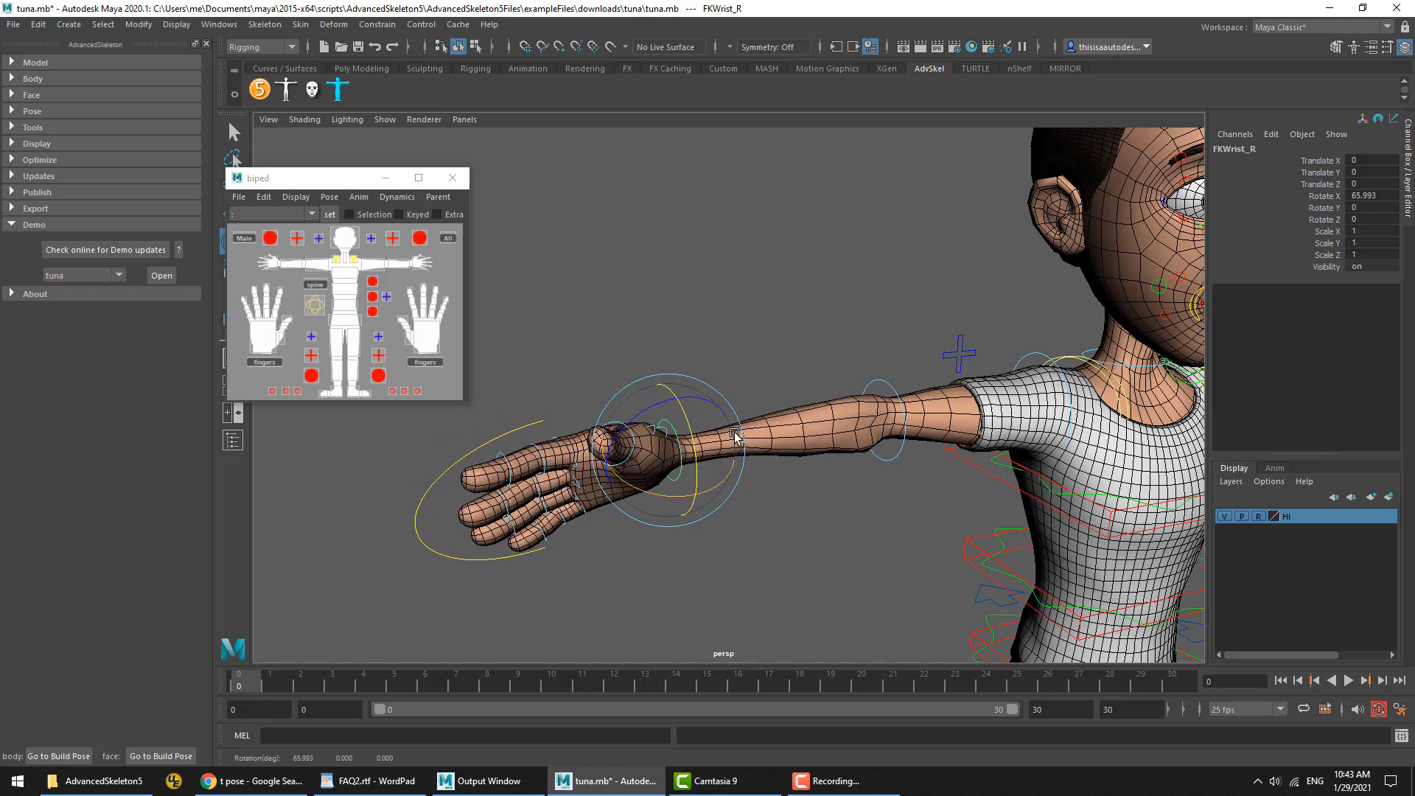
key("ctrl+z")
Open the attributes of the right wrist FK control and set Auto Twist to 0
right_click_drag(705, 306, 698, 377)
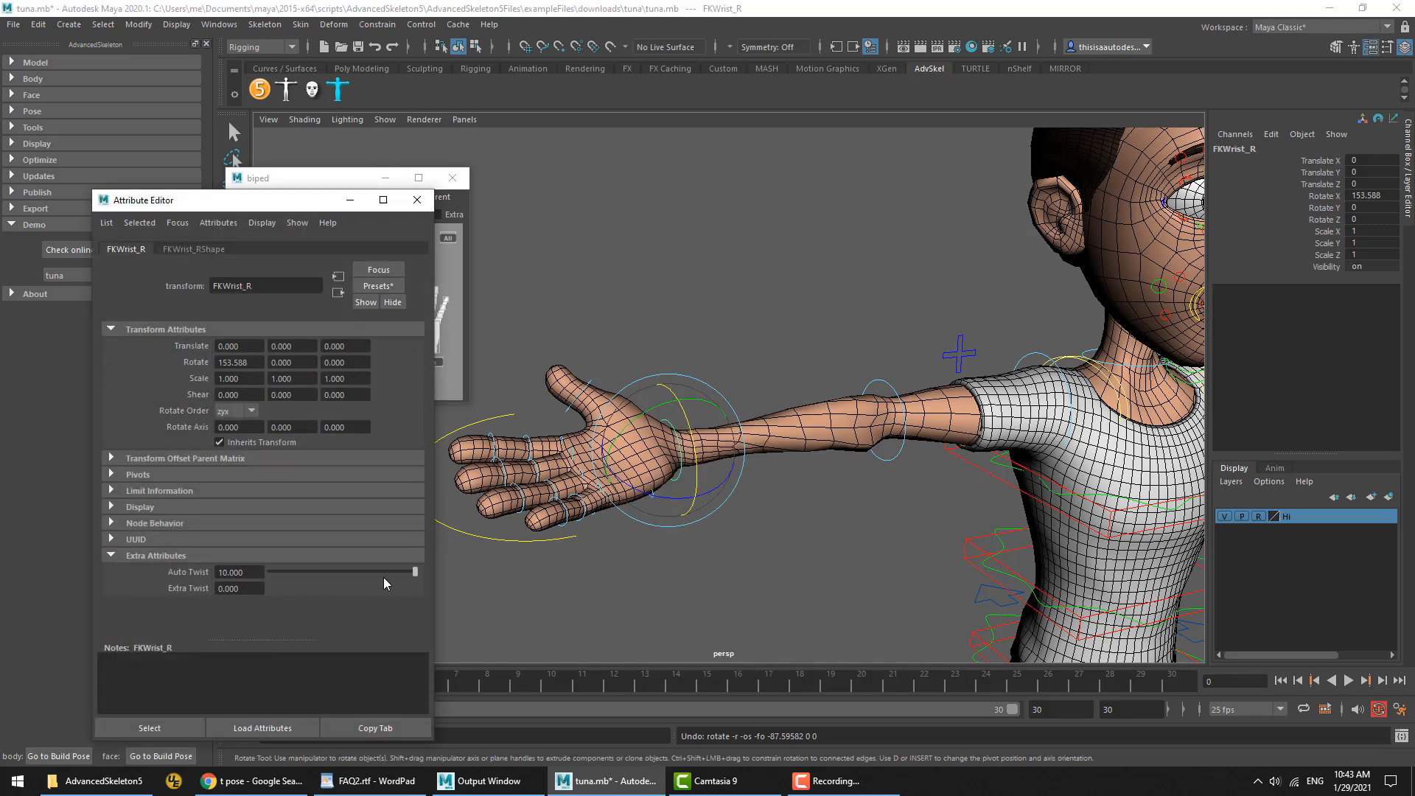
left_click_drag(412, 573, 412, 572)
left_click_drag(344, 579, 241, 588)
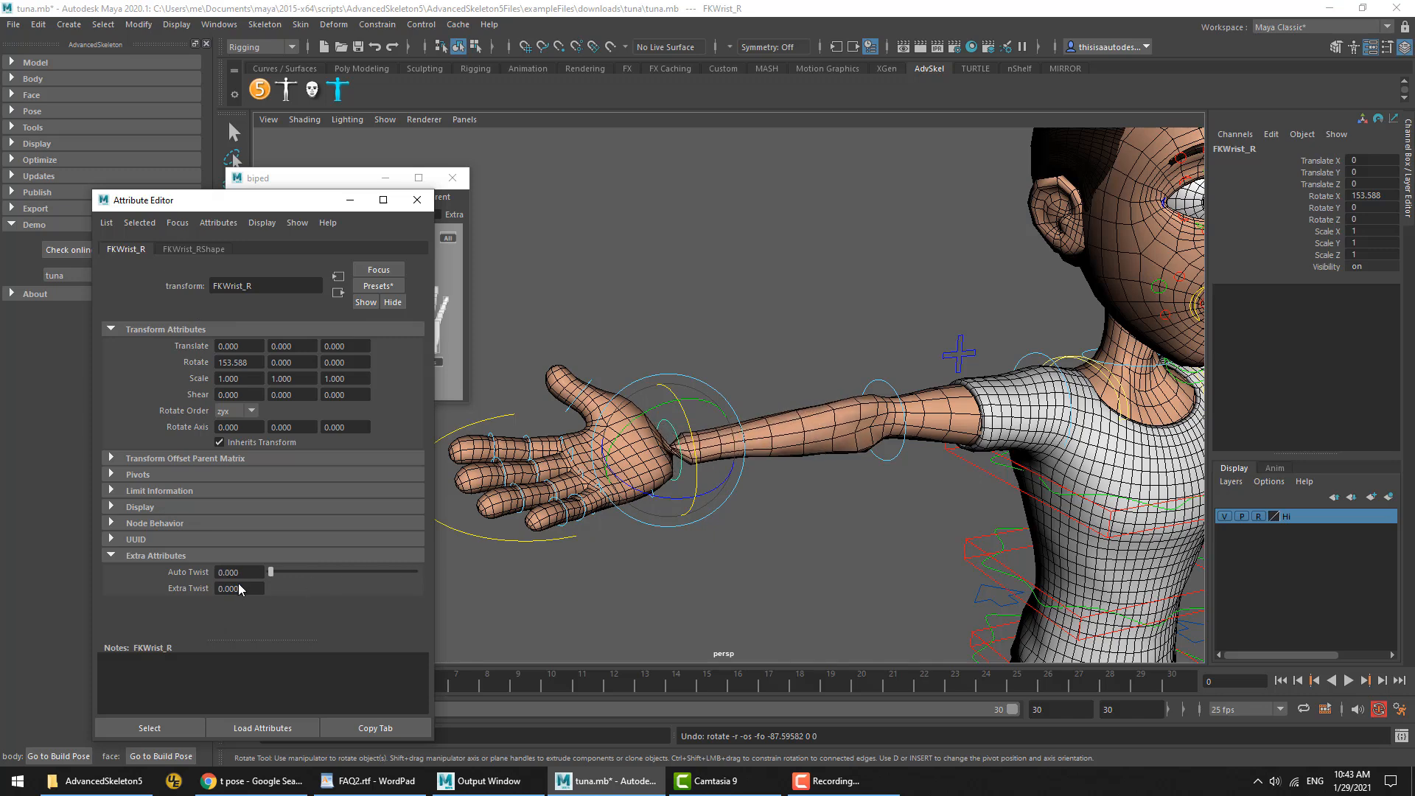
Try rotating the right wrist back and forth around X with Auto Twist off
left_click_drag(675, 410, 885, 374)
left_click(1324, 195)
middle_click_drag(858, 463, 923, 454)
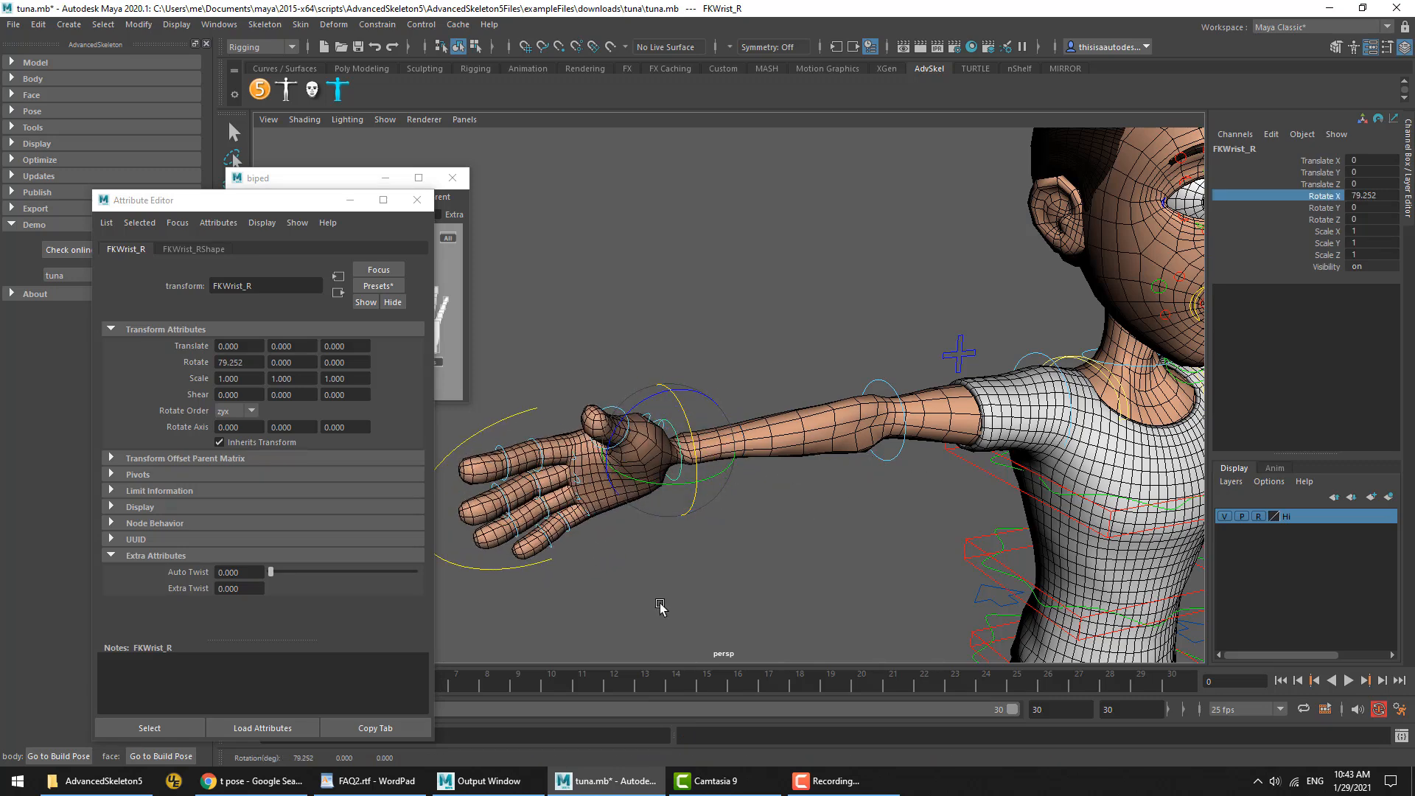
middle_click_drag(816, 453, 761, 471)
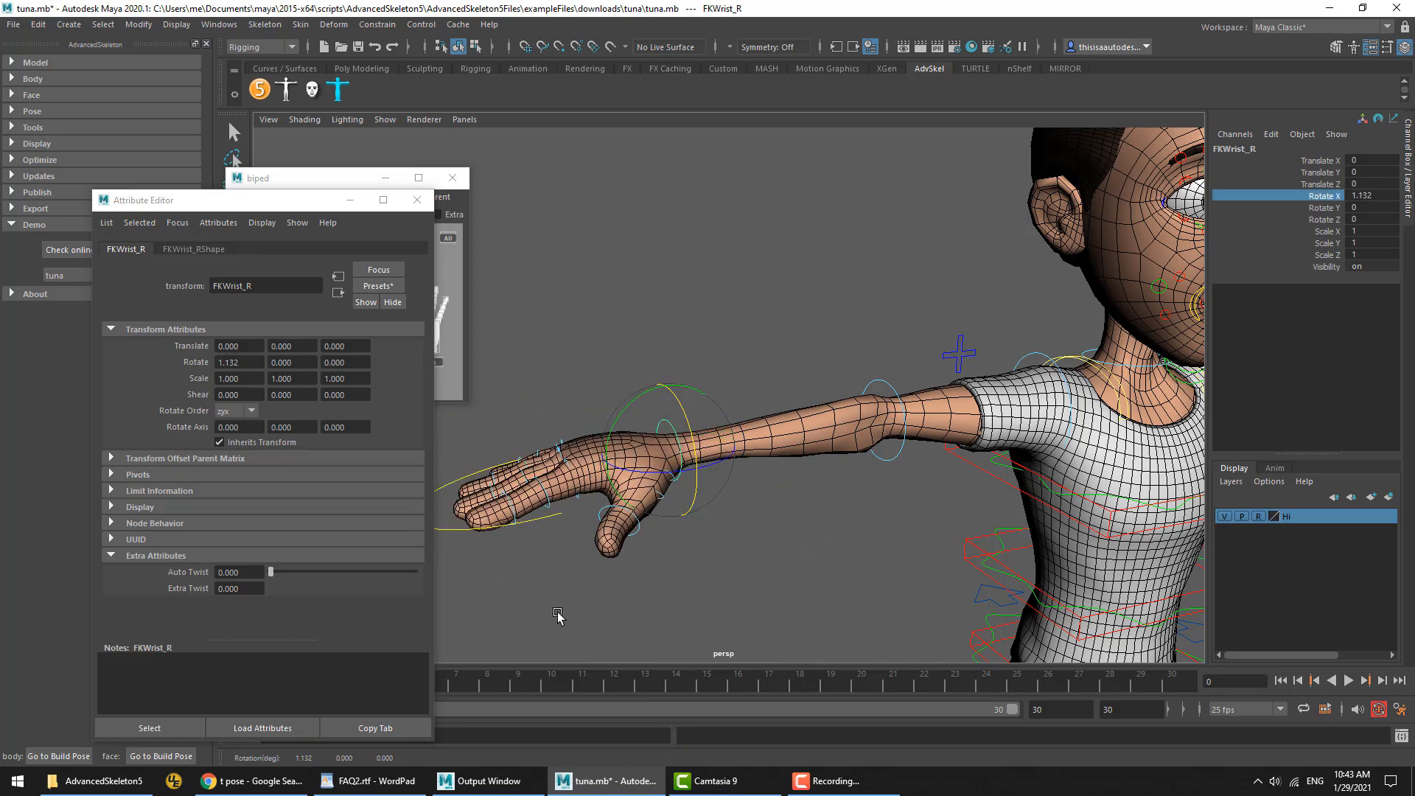
left_click_drag(293, 195, 391, 61)
middle_click_drag(846, 366, 933, 340, "alt")
key("ctrl+z")
Set the right wrist's Rotate X to 0 and key it at frame 0
right_click(1319, 198)
left_click(1363, 196)
left_click(1368, 195)
type("0")
key("Return")
right_click(1319, 196)
left_click(1263, 228)
Key the right wrist's Rotate X at 220 on frame 30
left_click_drag(706, 678, 1224, 704)
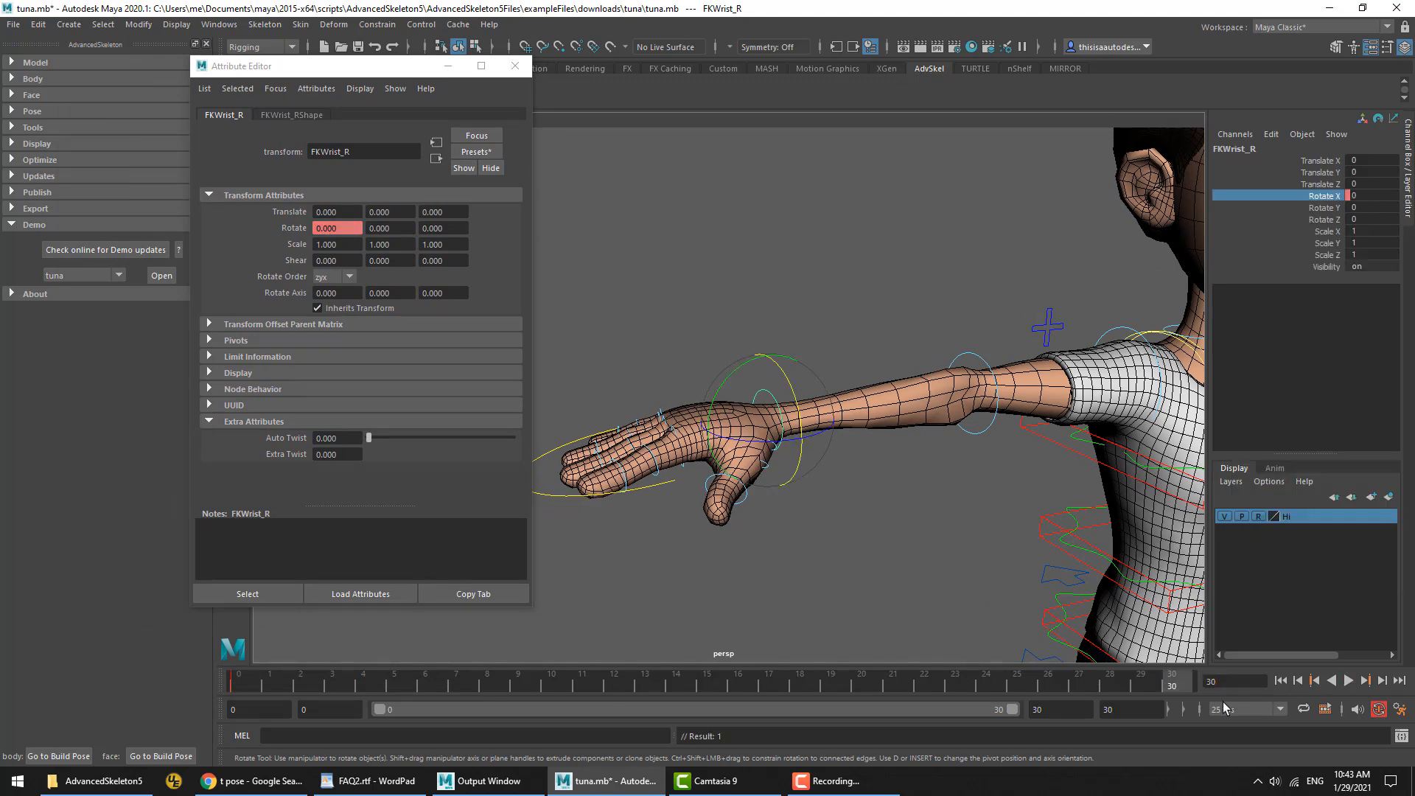
left_click(1366, 198)
left_click(1366, 196)
type("220")
key("Return")
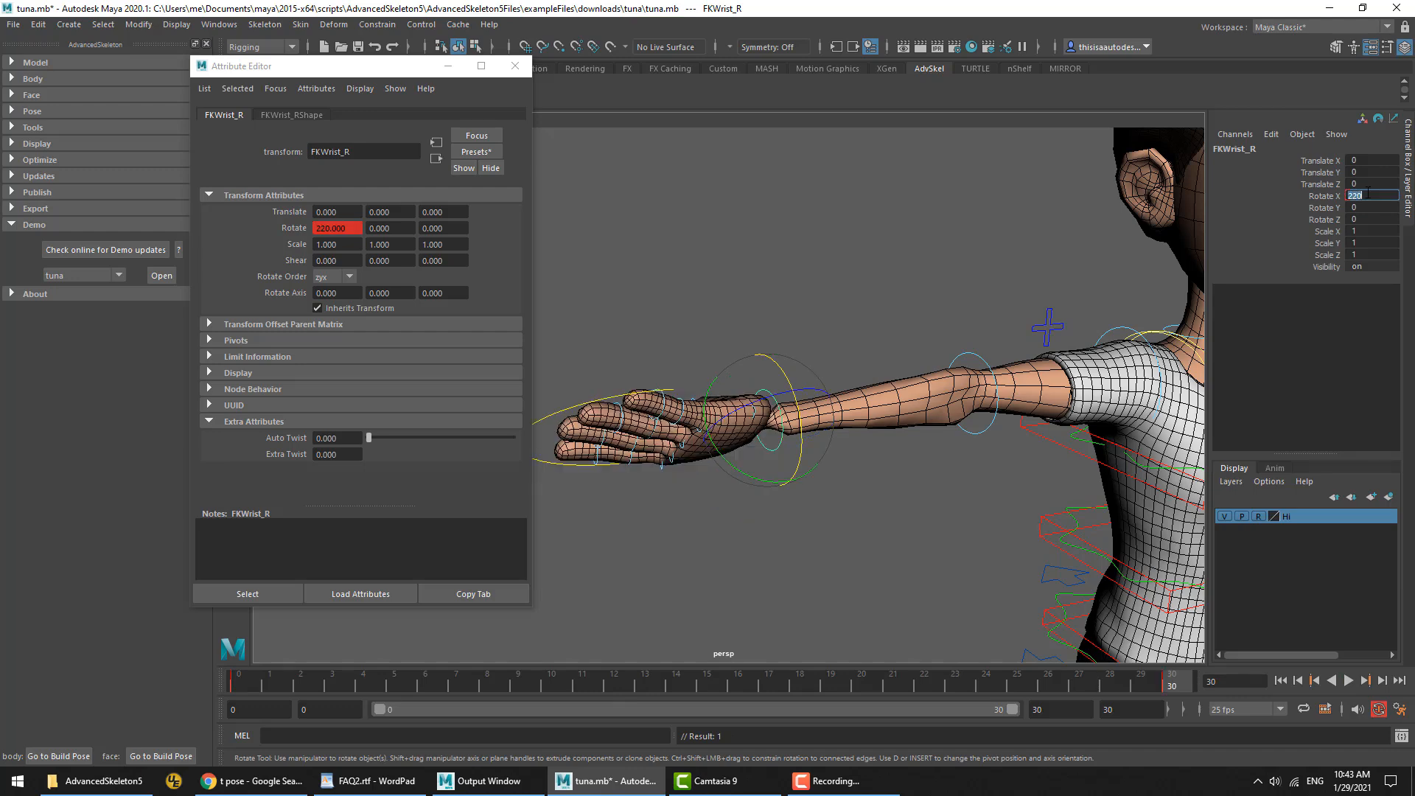
Key the right wrist's Extra Twist at 0 on frame 0 and at 220 on frame 30
key("alt+shift+v")
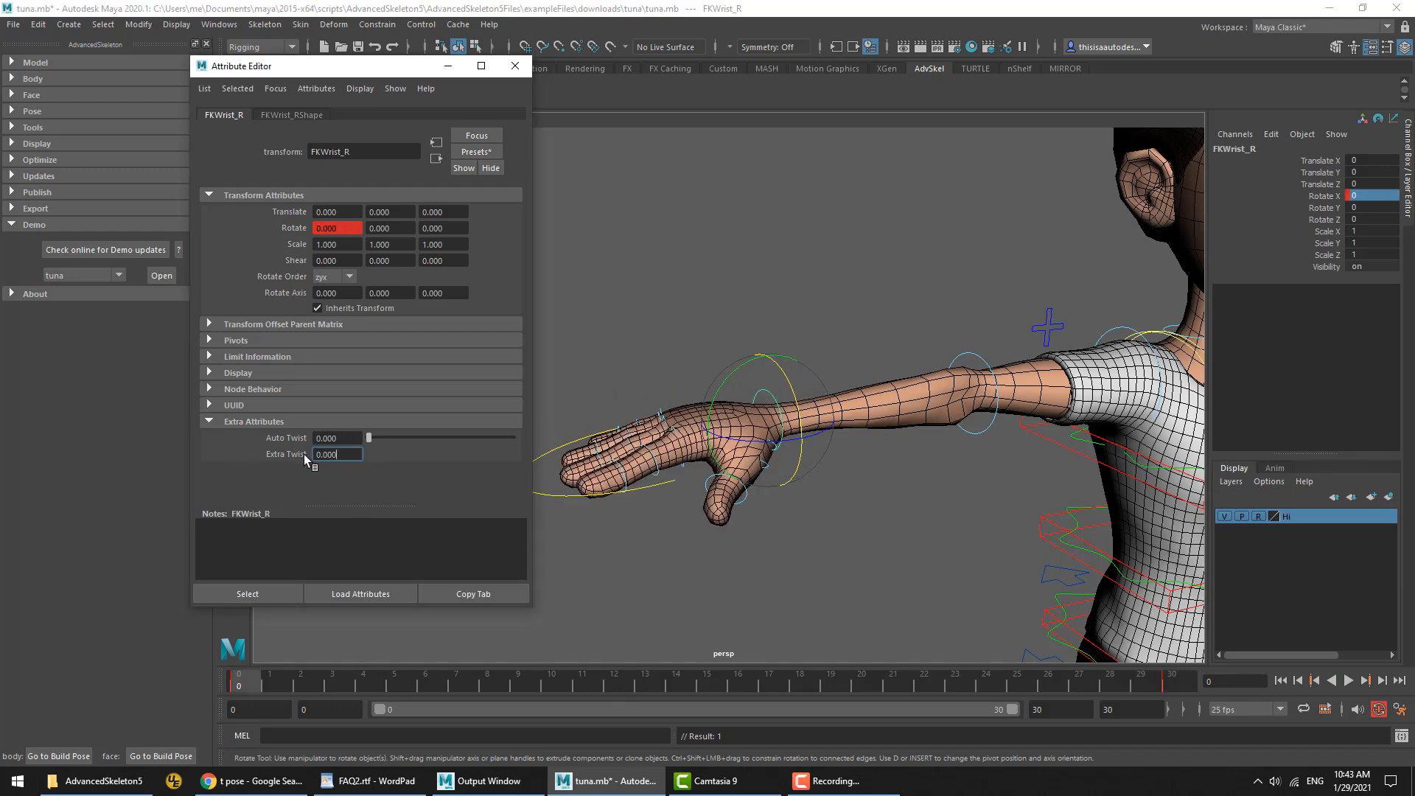
right_click(329, 454)
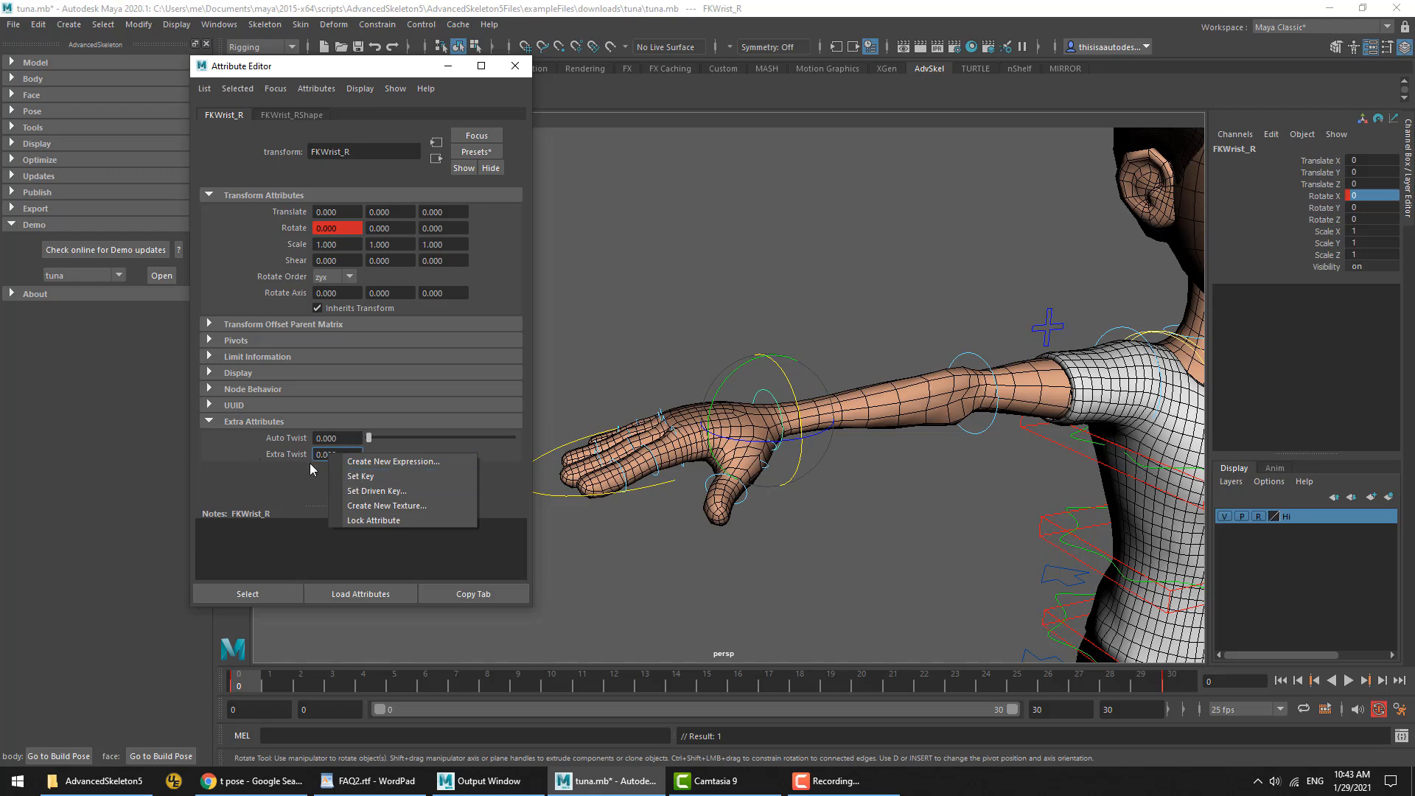
left_click(376, 477)
type(".")
type("22")
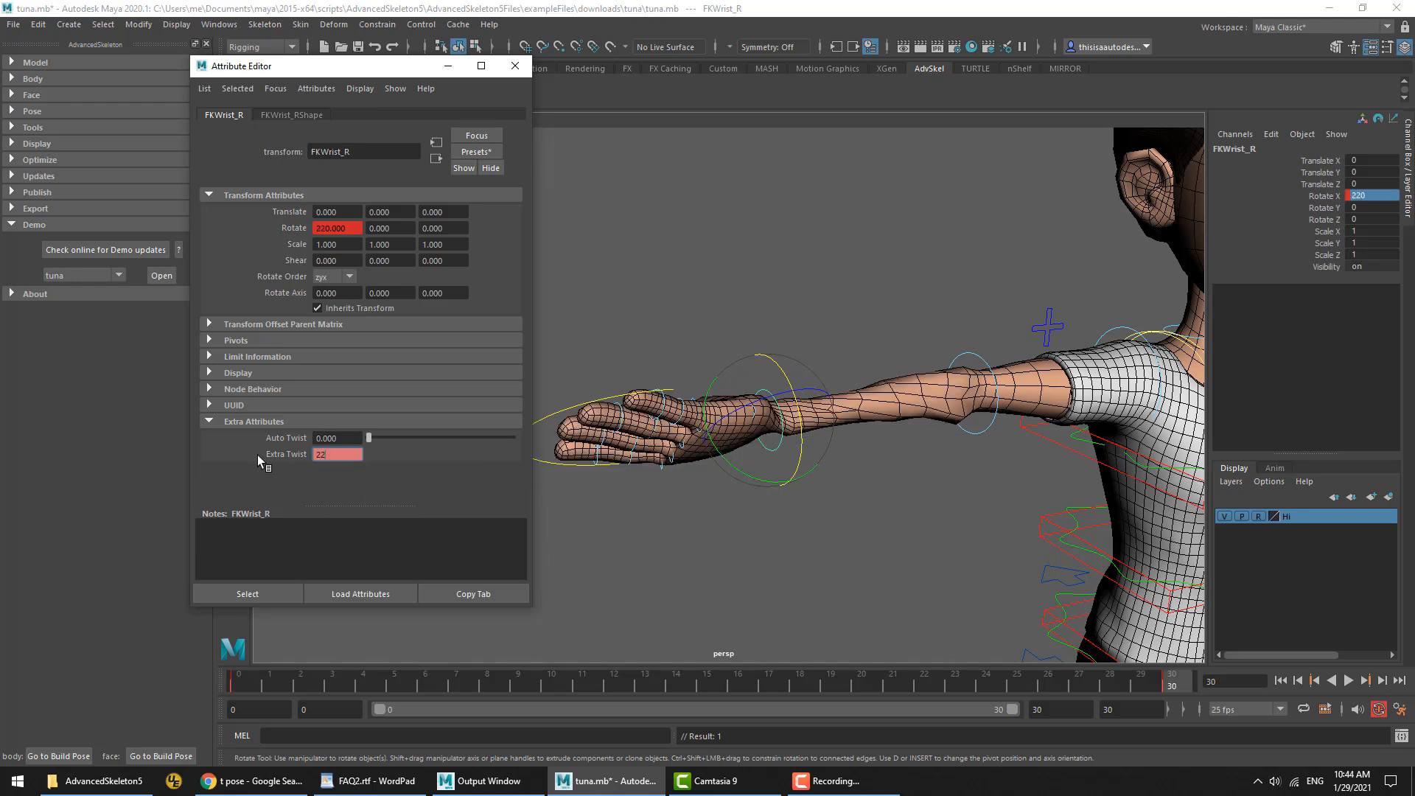
type("0")
key("Return")
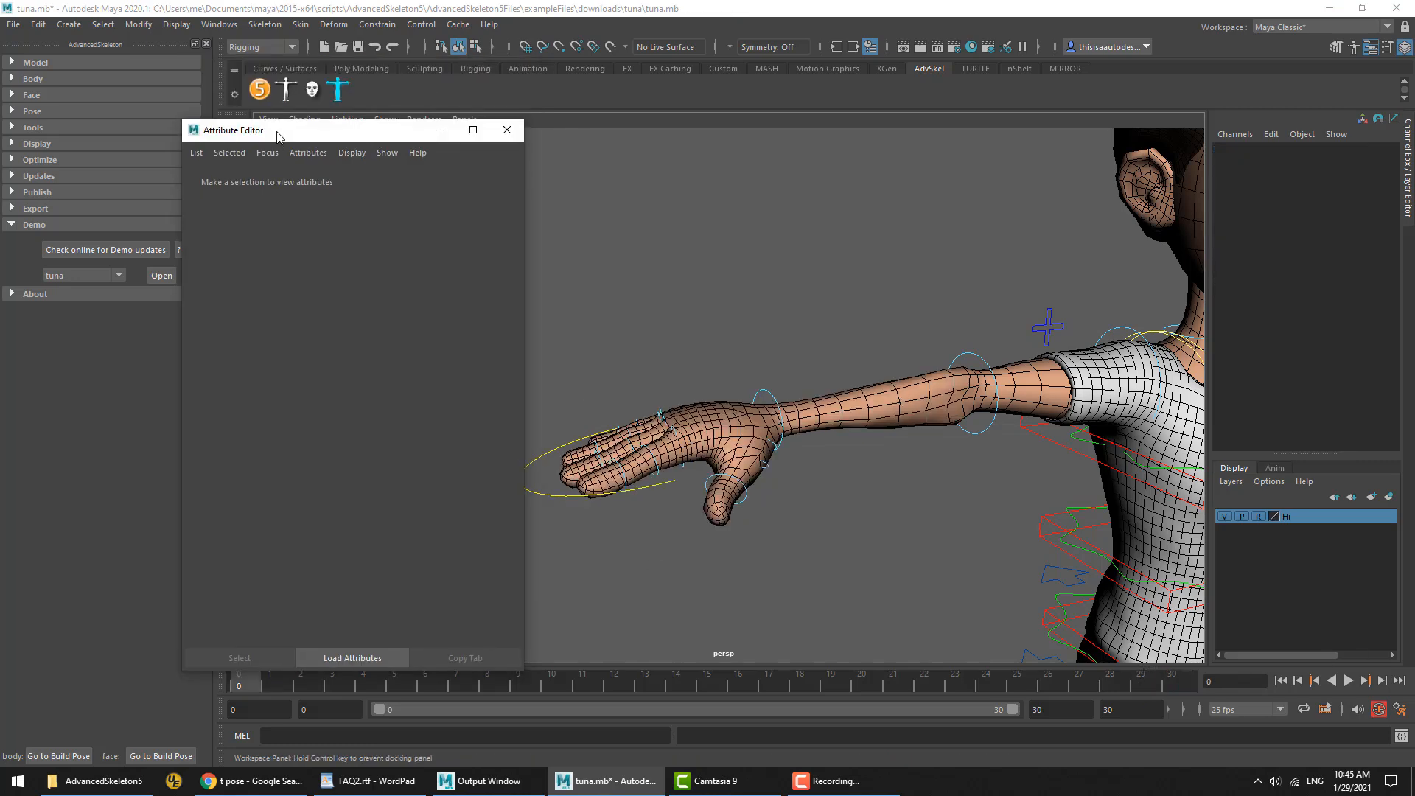
Select the right wrist control and play the animation to compare its Extra Twist with Rotate X
left_click_drag(310, 126, 303, 154)
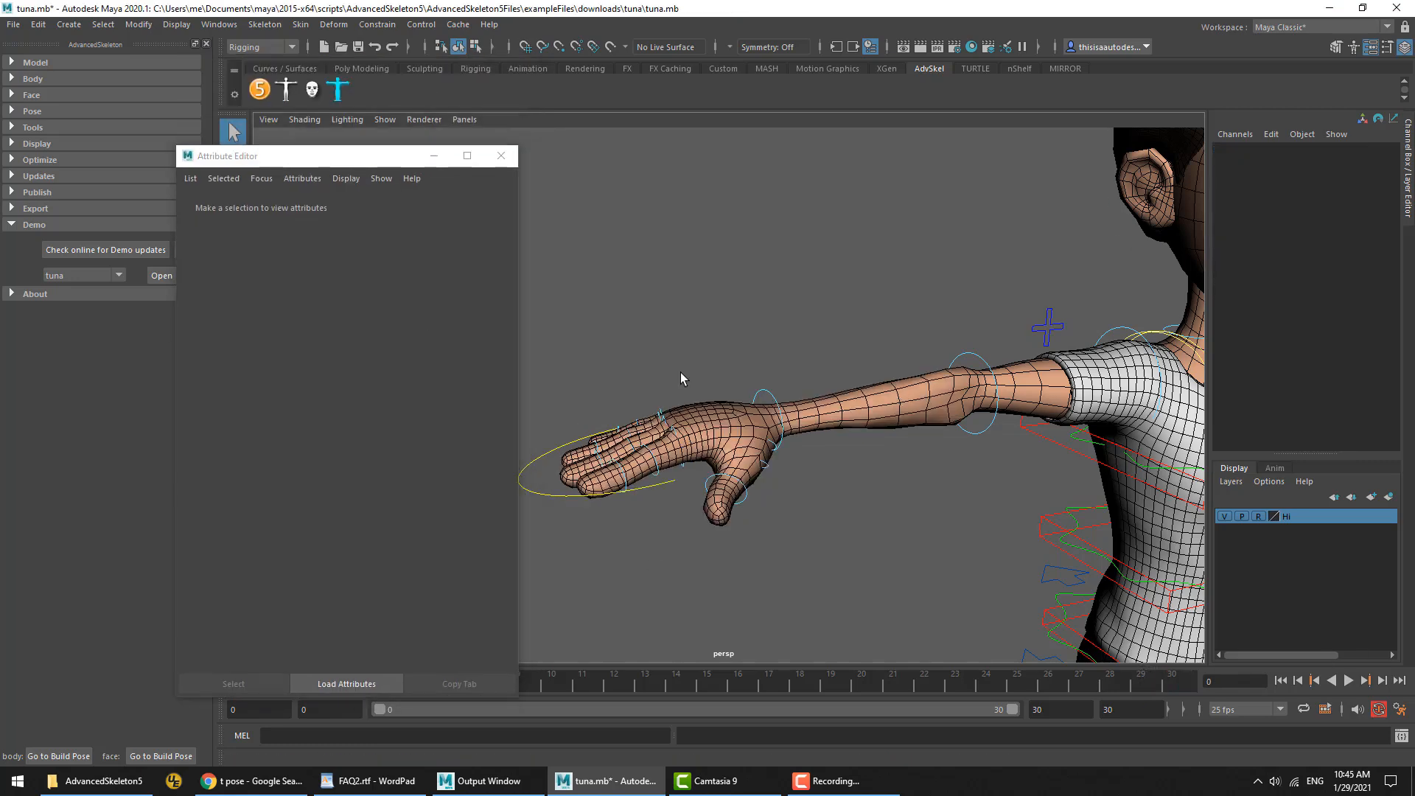
left_click(759, 399)
key("alt+v")
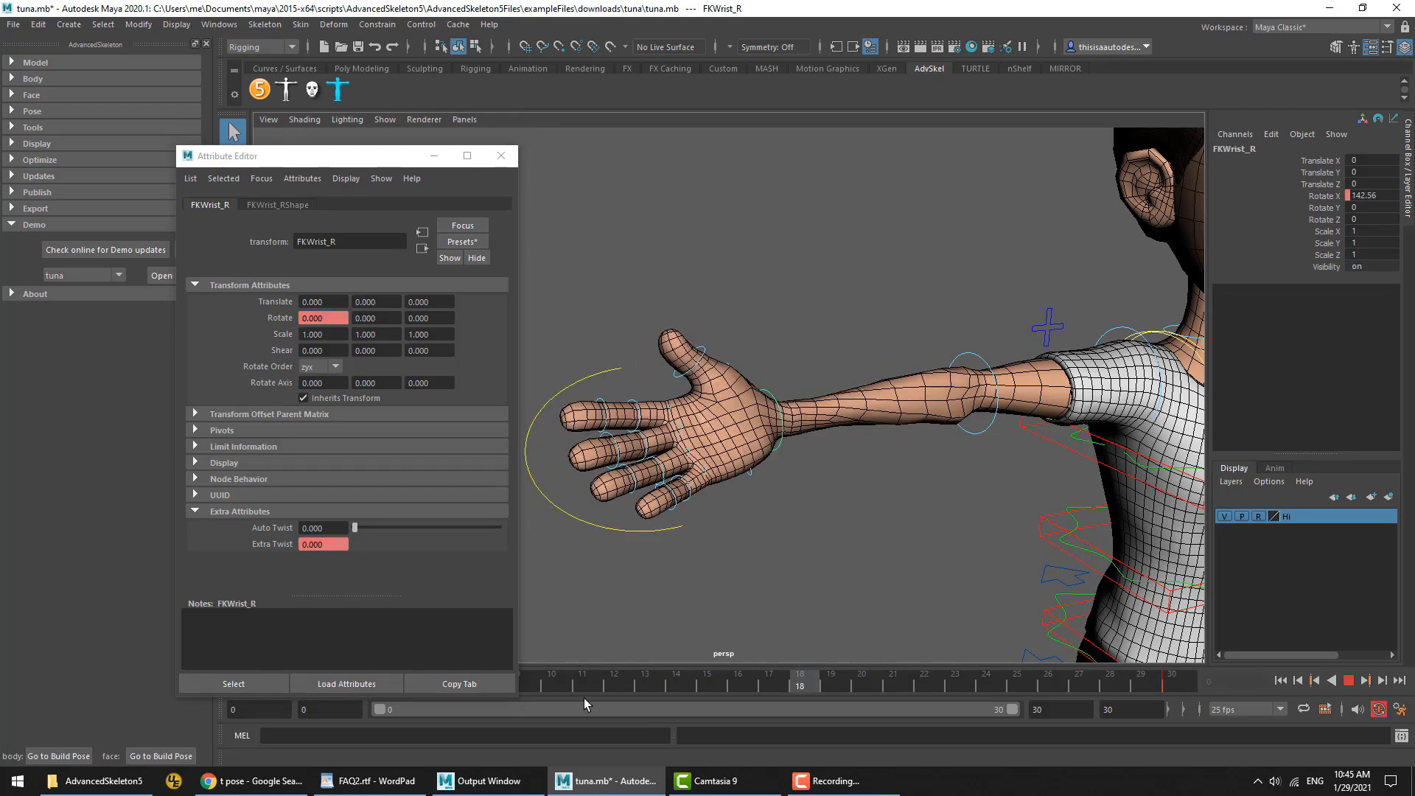
key("alt+v")
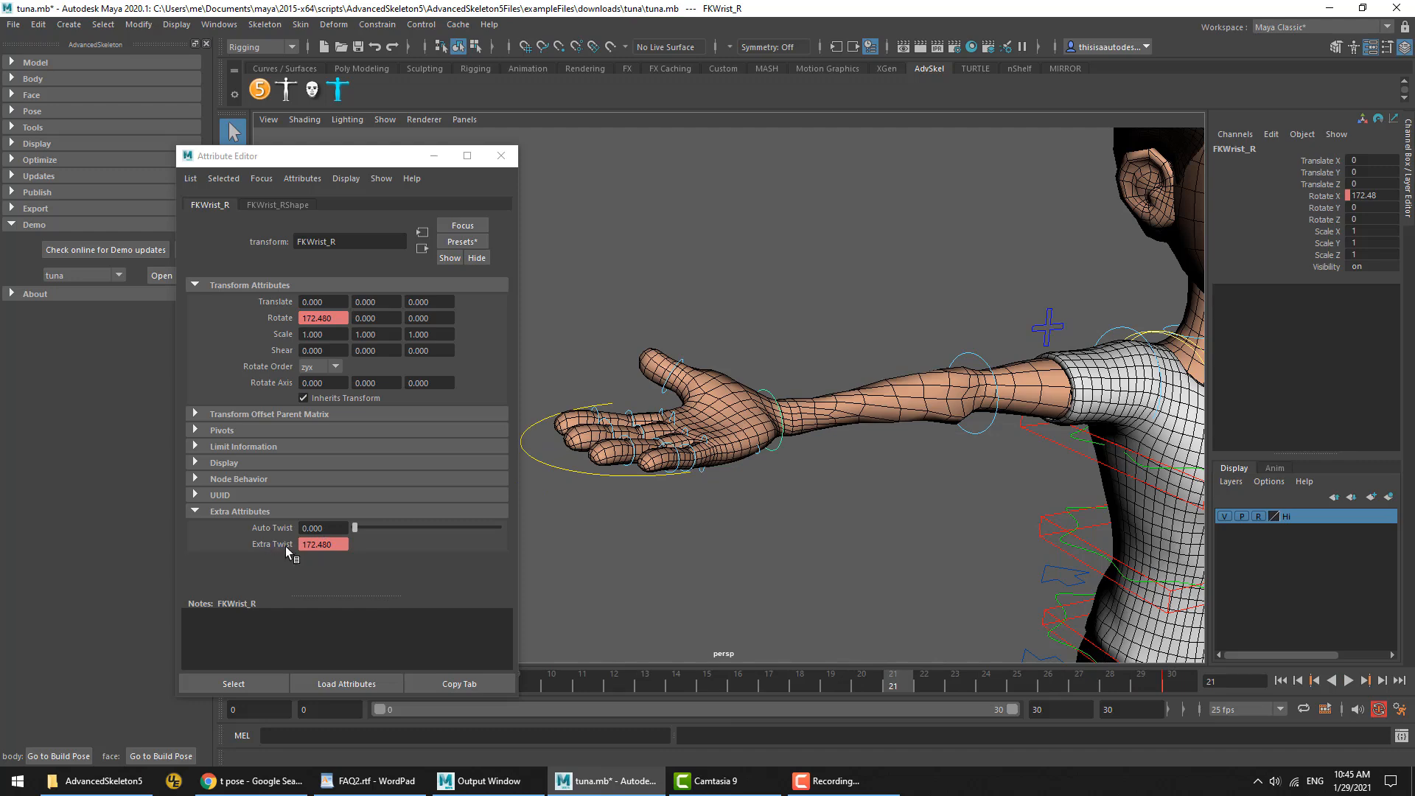
key("alt+v")
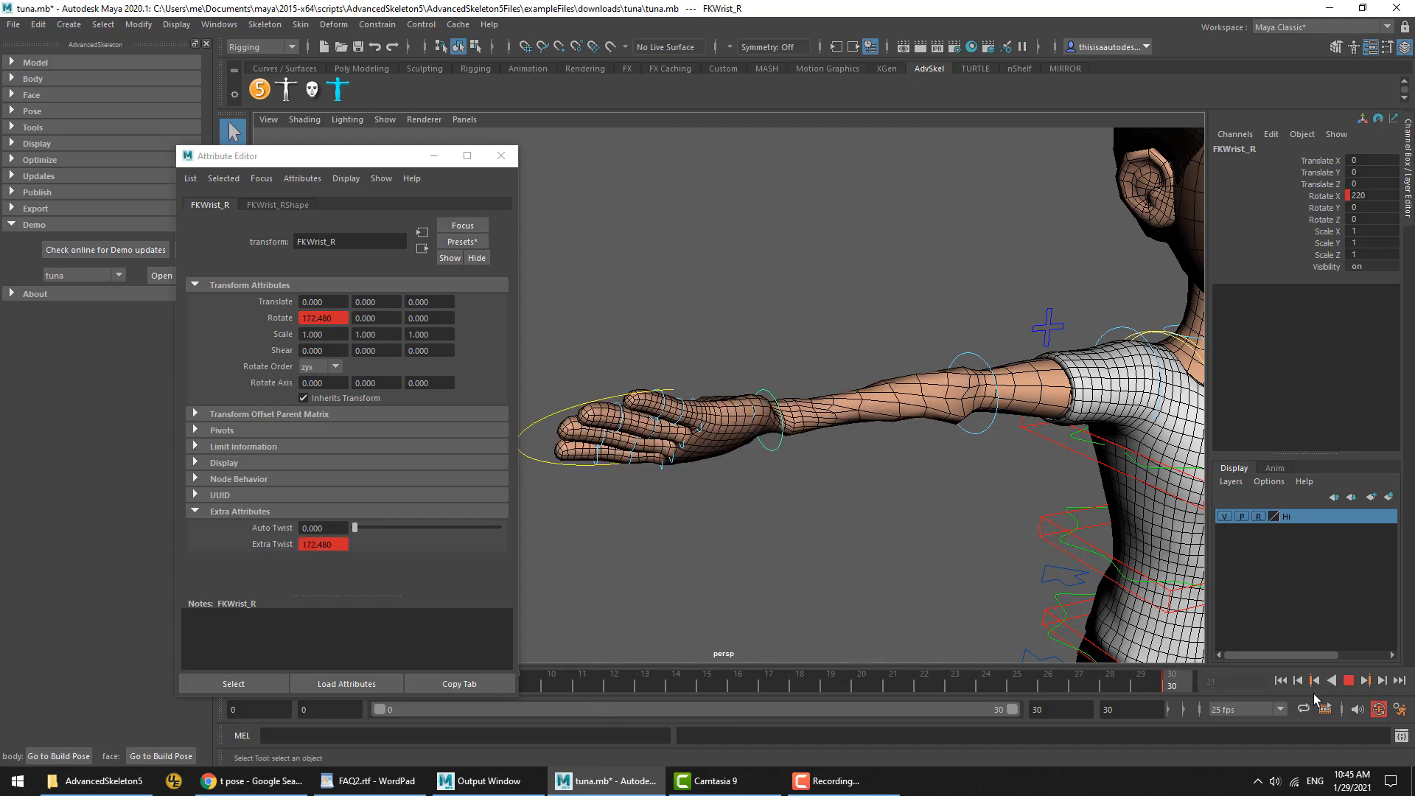
key("alt+v")
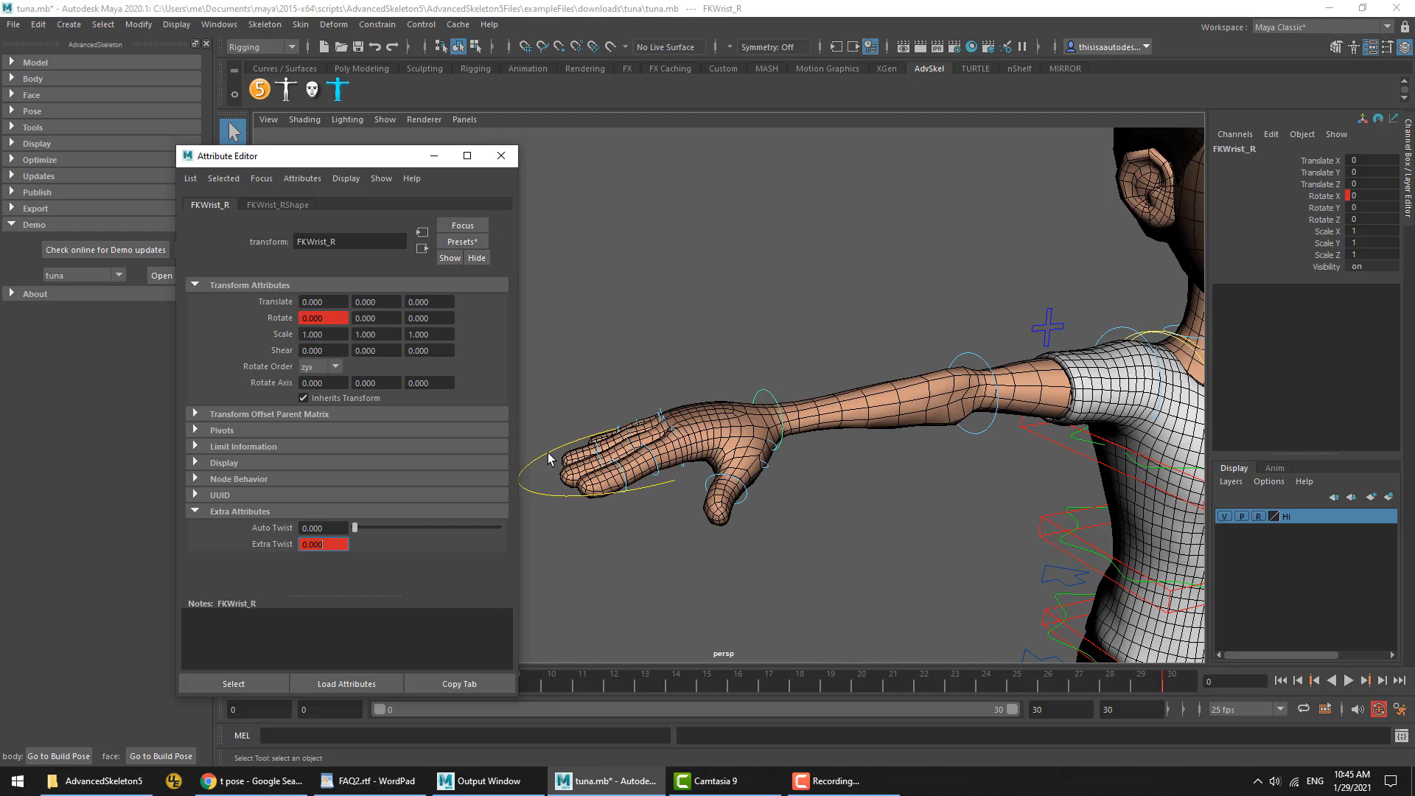
Close the Attribute Editor and play back the wrist twist to check the forearm's deformation
left_click(501, 155)
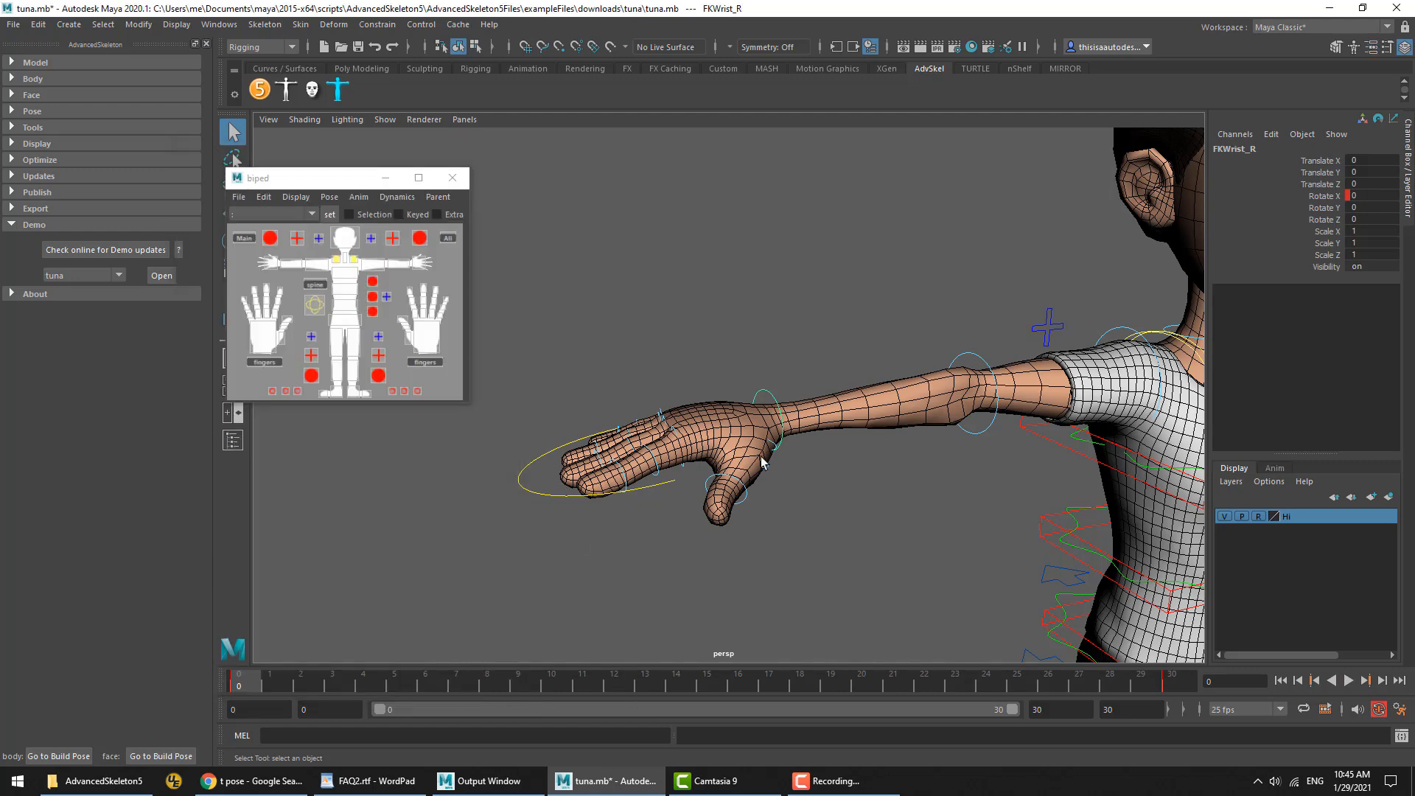
key("alt+v")
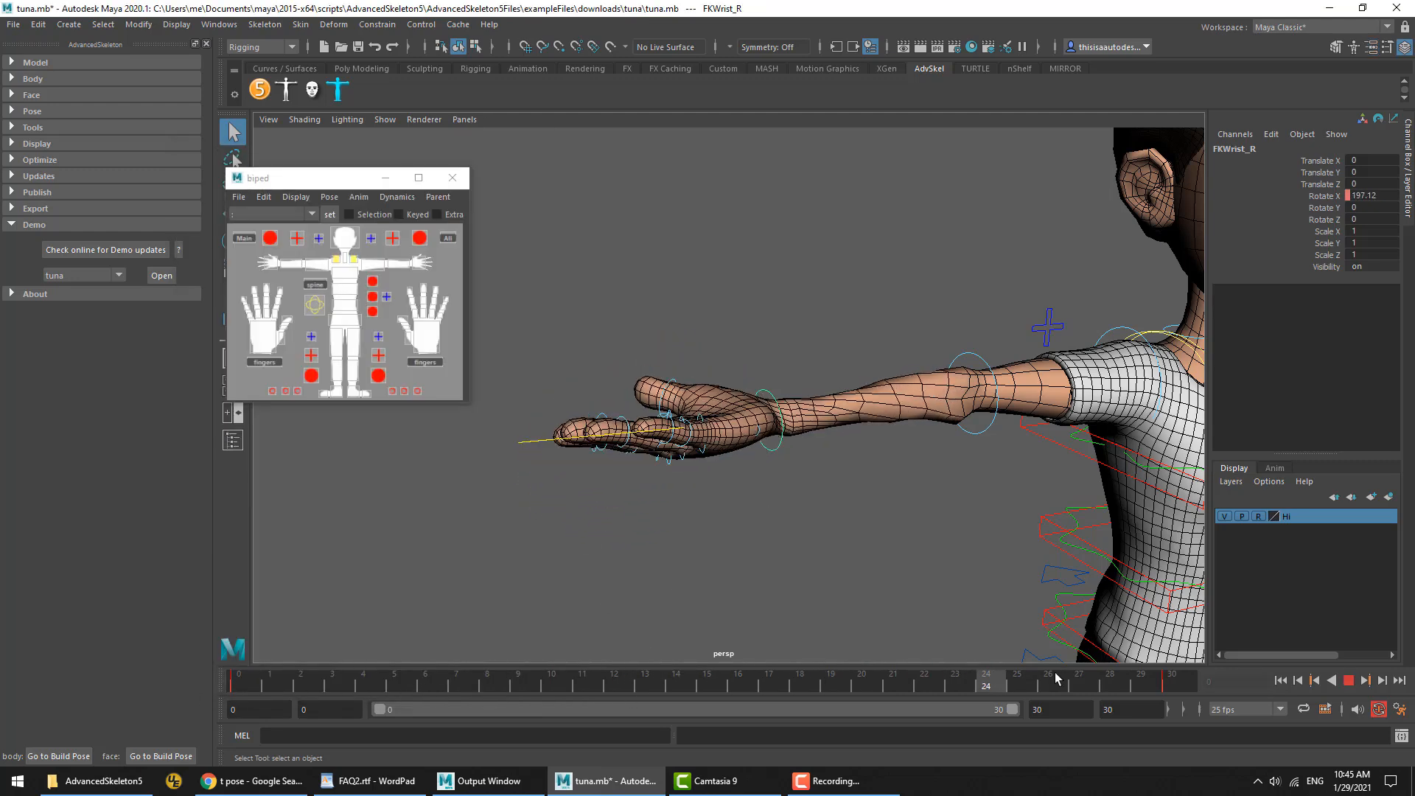
key("alt+v")
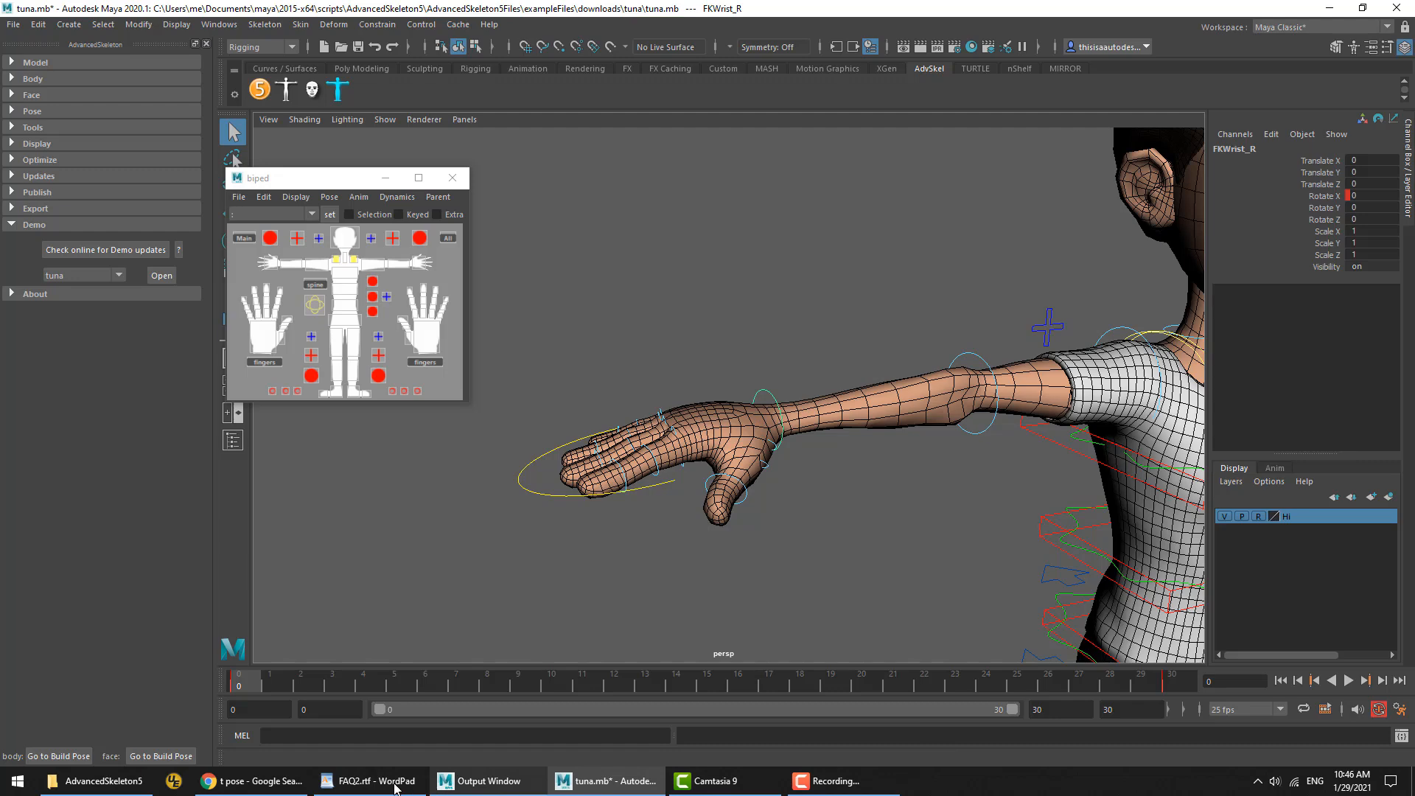
Switch to FAQ2.rtf in WordPad and highlight the question "Is AdvancedSkeleton FaceSetup a BlendShape rig or Joint rig"
left_click(366, 784)
left_click(456, 404)
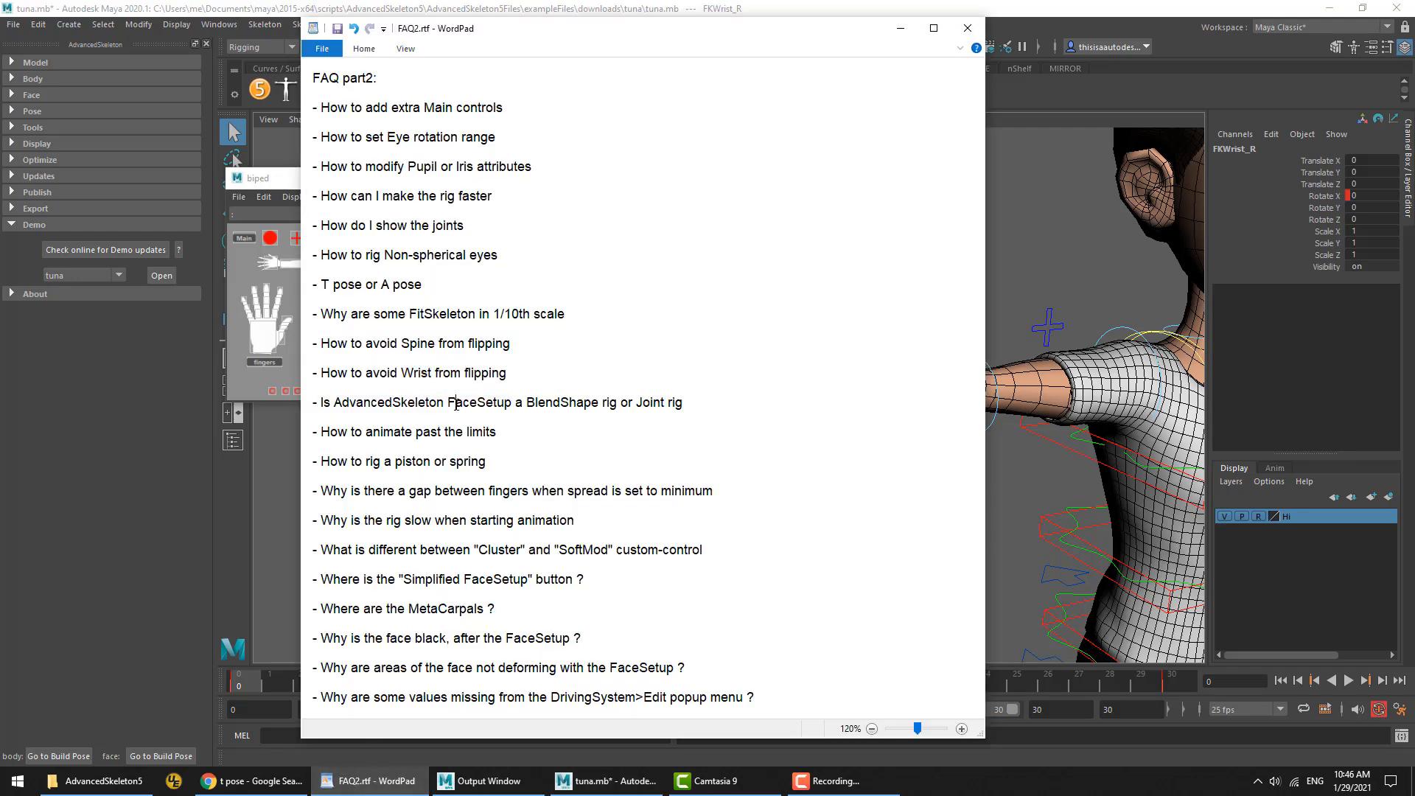
triple_click(456, 404)
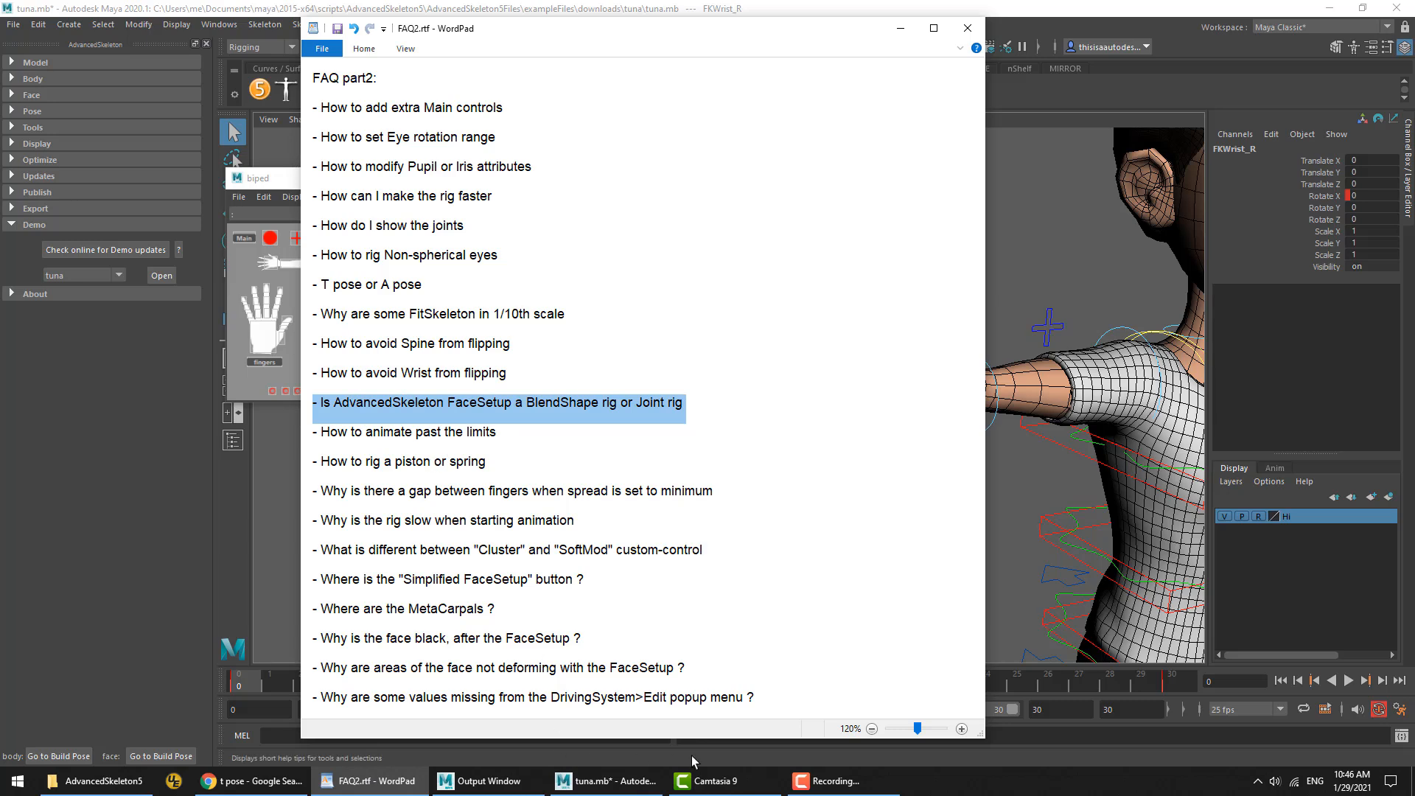
Switch back to Maya, close the biped picker, and show AdvancedSkeleton's Face tools in place of the Demo section
left_click(625, 792)
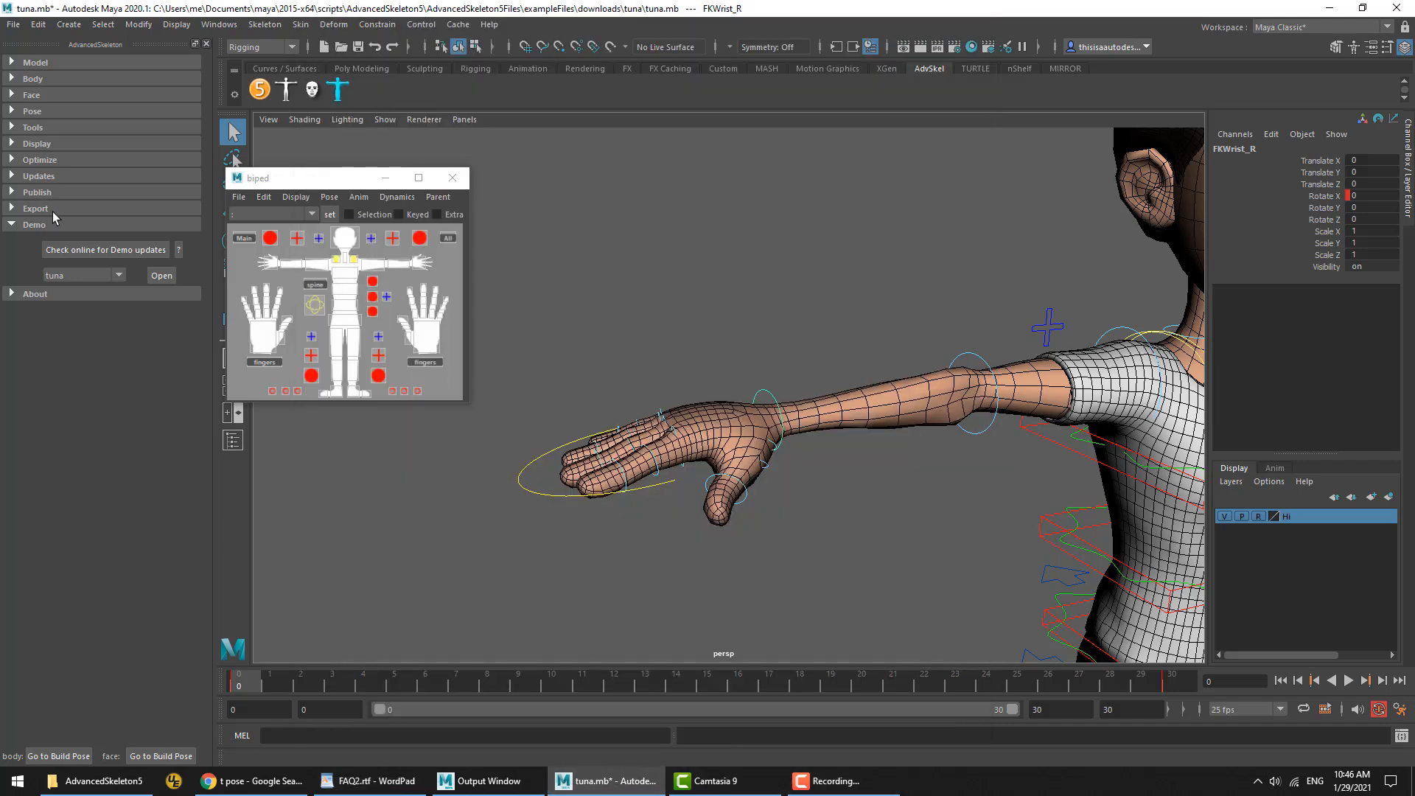
left_click(45, 224)
left_click(453, 178)
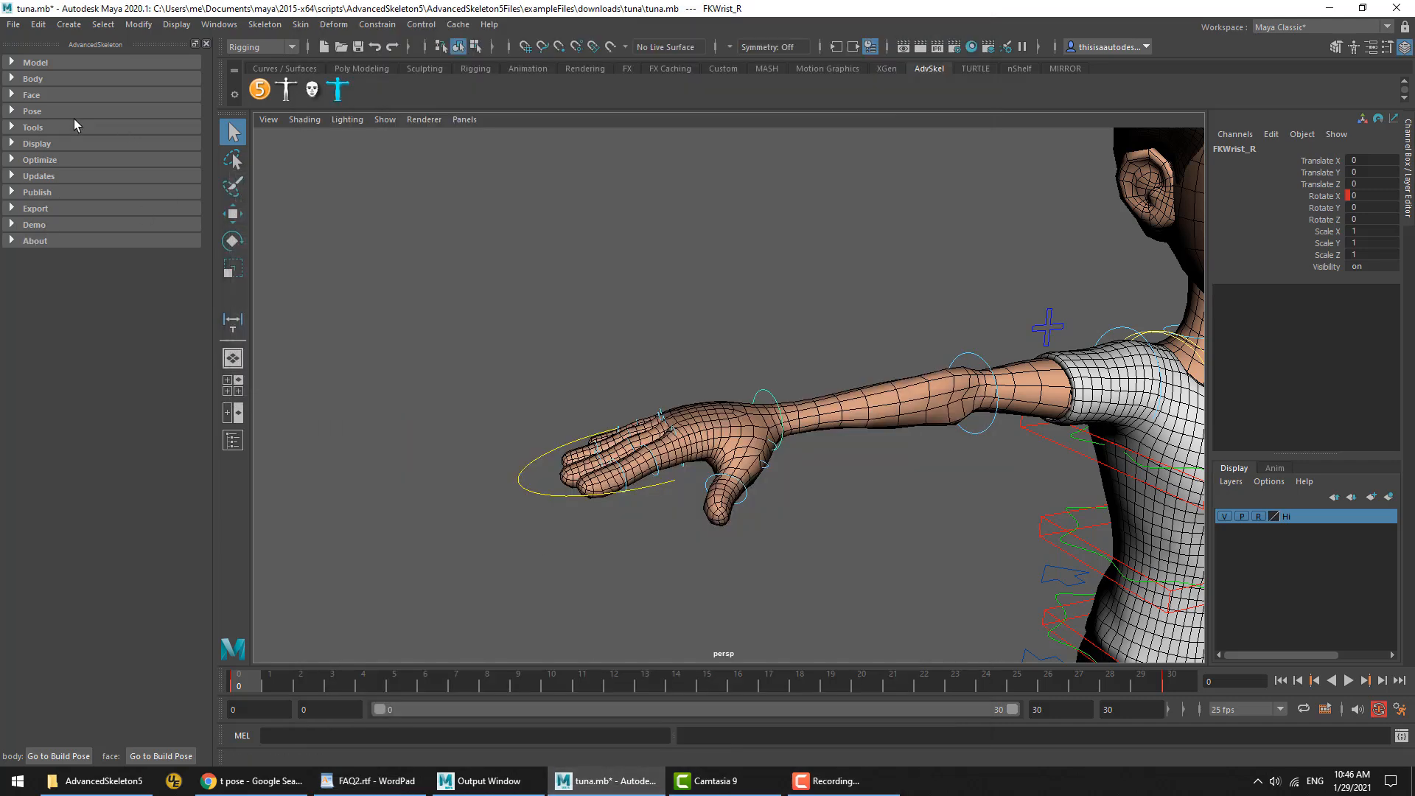
left_click(36, 95)
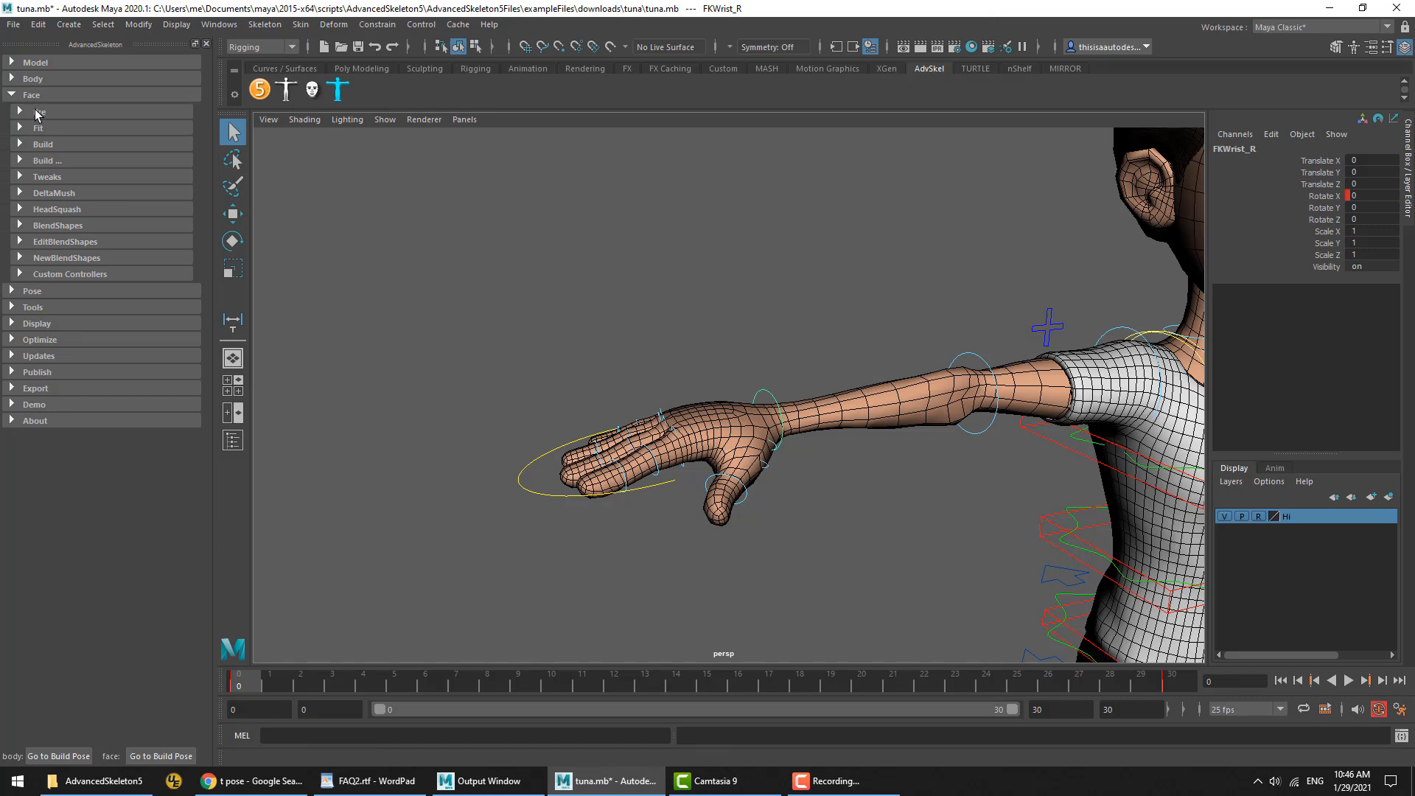
Expand the Face section's Pre options and bring the character's face and its control box into view
left_click(37, 112)
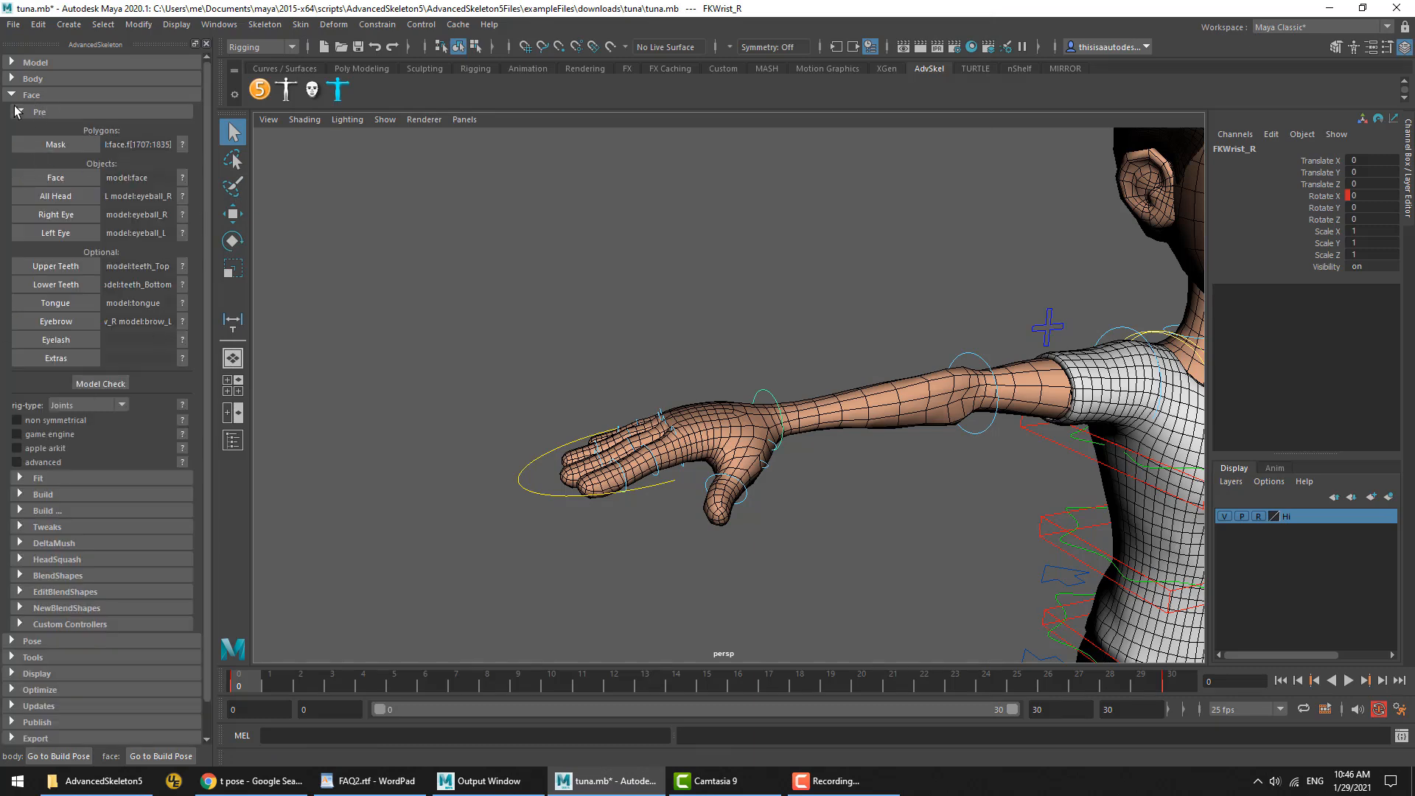
left_click_drag(847, 293, 617, 411, "alt")
right_click_drag(617, 410, 688, 401, "alt")
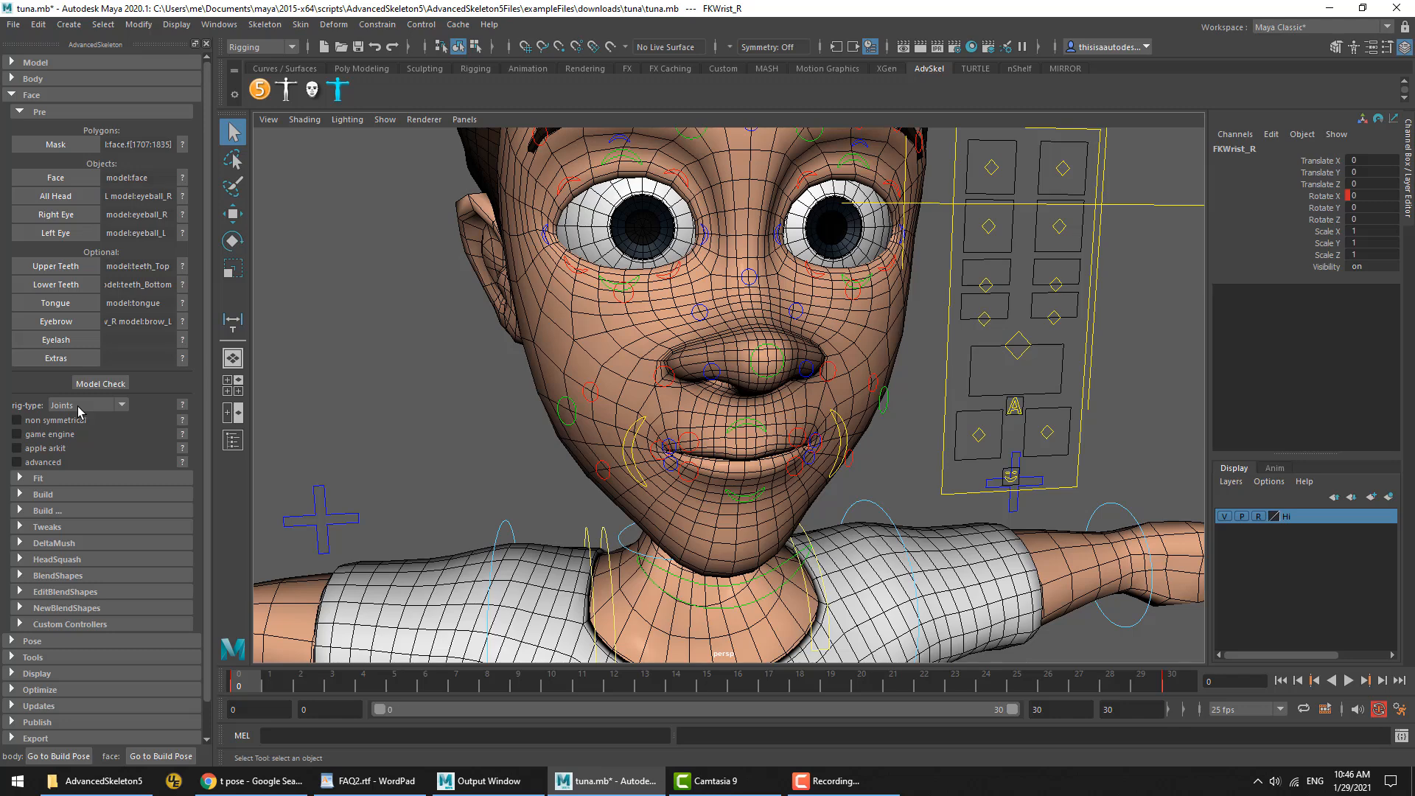
Switch the face rig type to Mixed and back to Joints
left_click(122, 408)
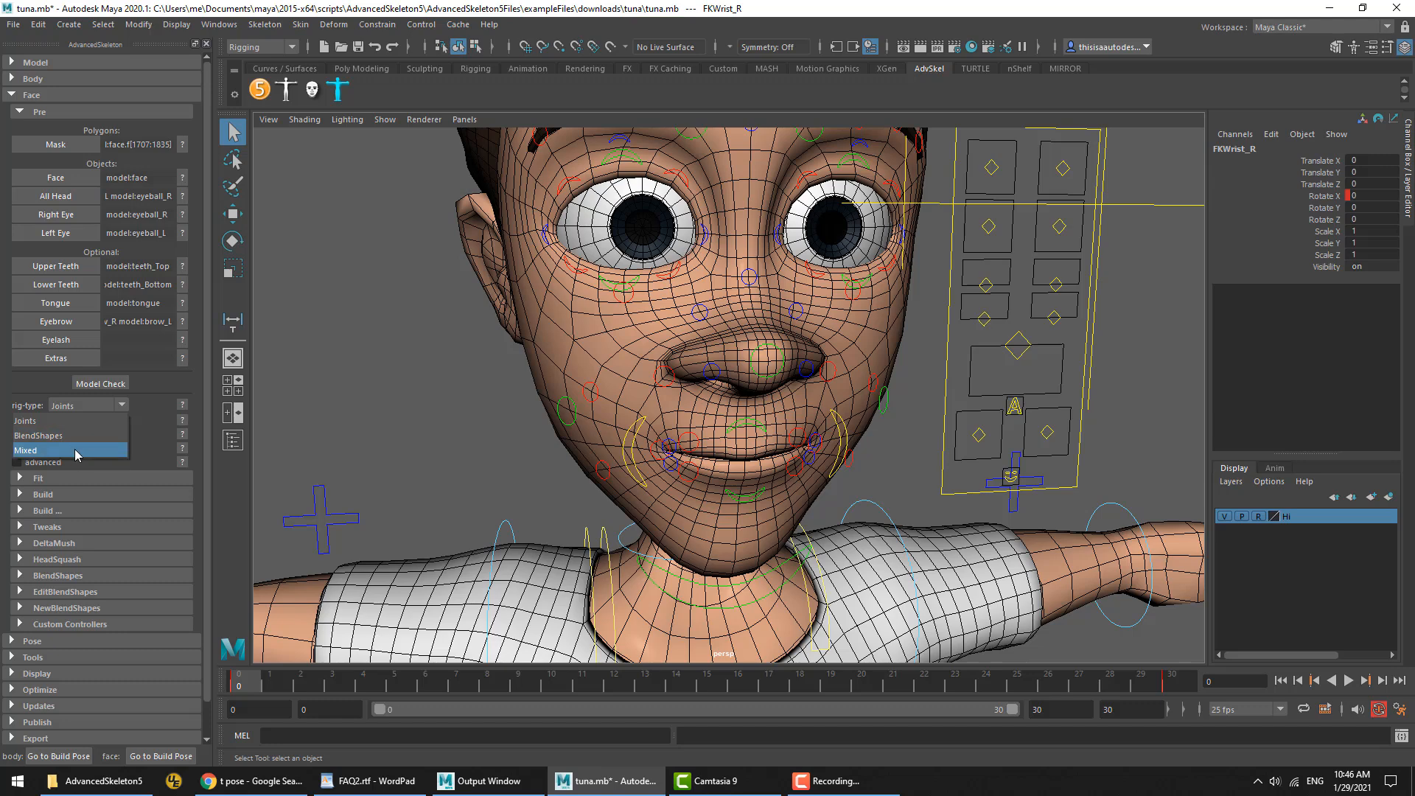
left_click(76, 451)
left_click(109, 408)
left_click(103, 421)
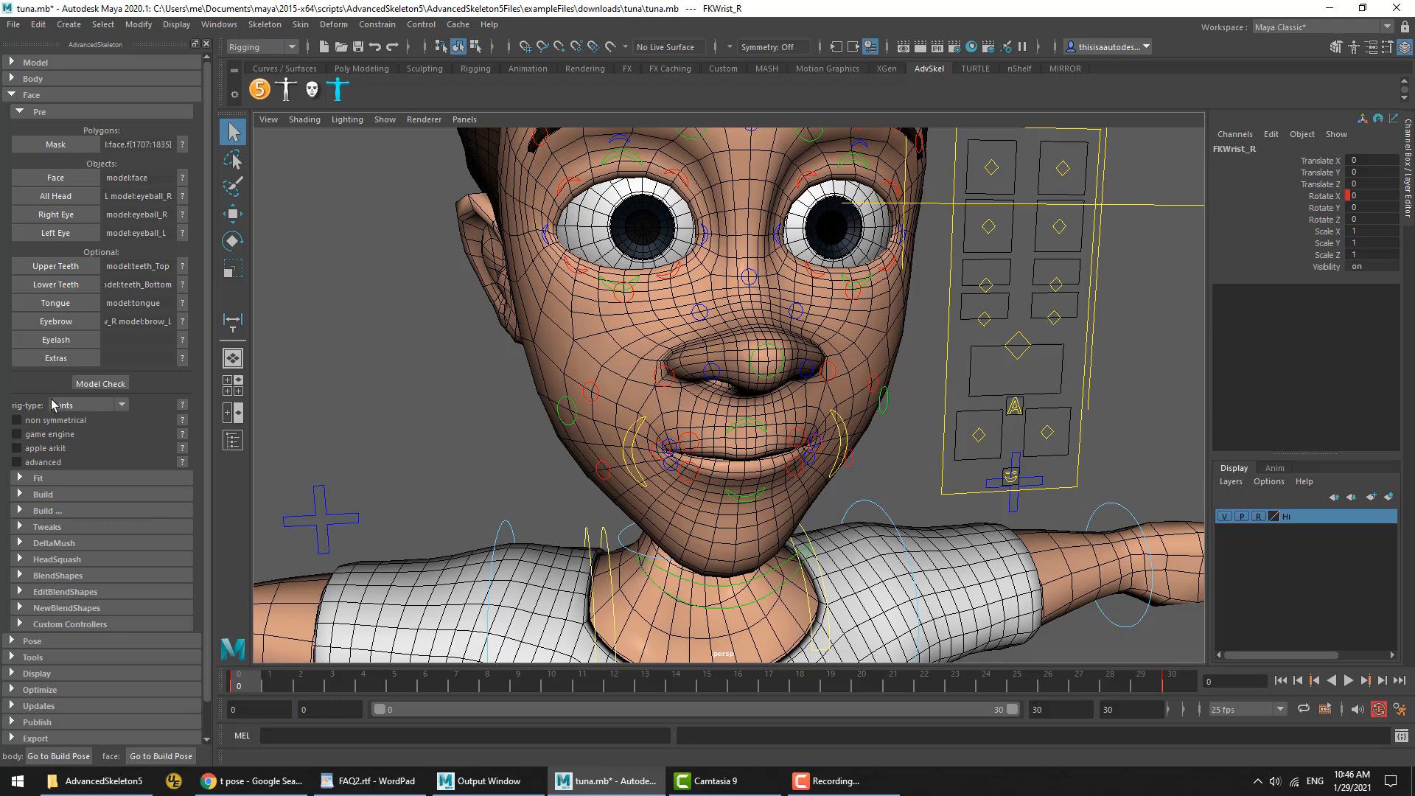
Read the help page comparing the Joints, BlendShapes and Mixed rig types, then close it and pick Joints
left_click(182, 405)
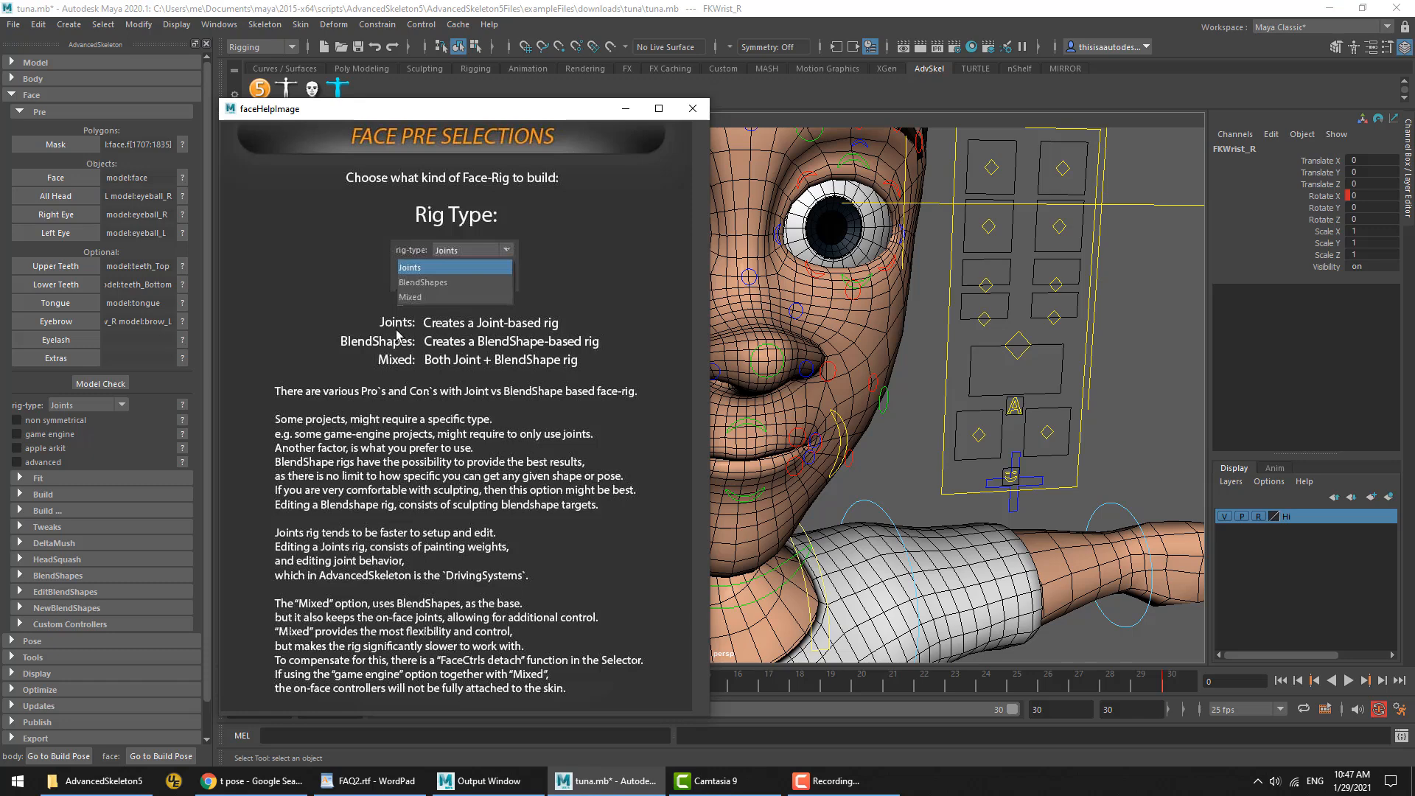
left_click(693, 111)
left_click(90, 409)
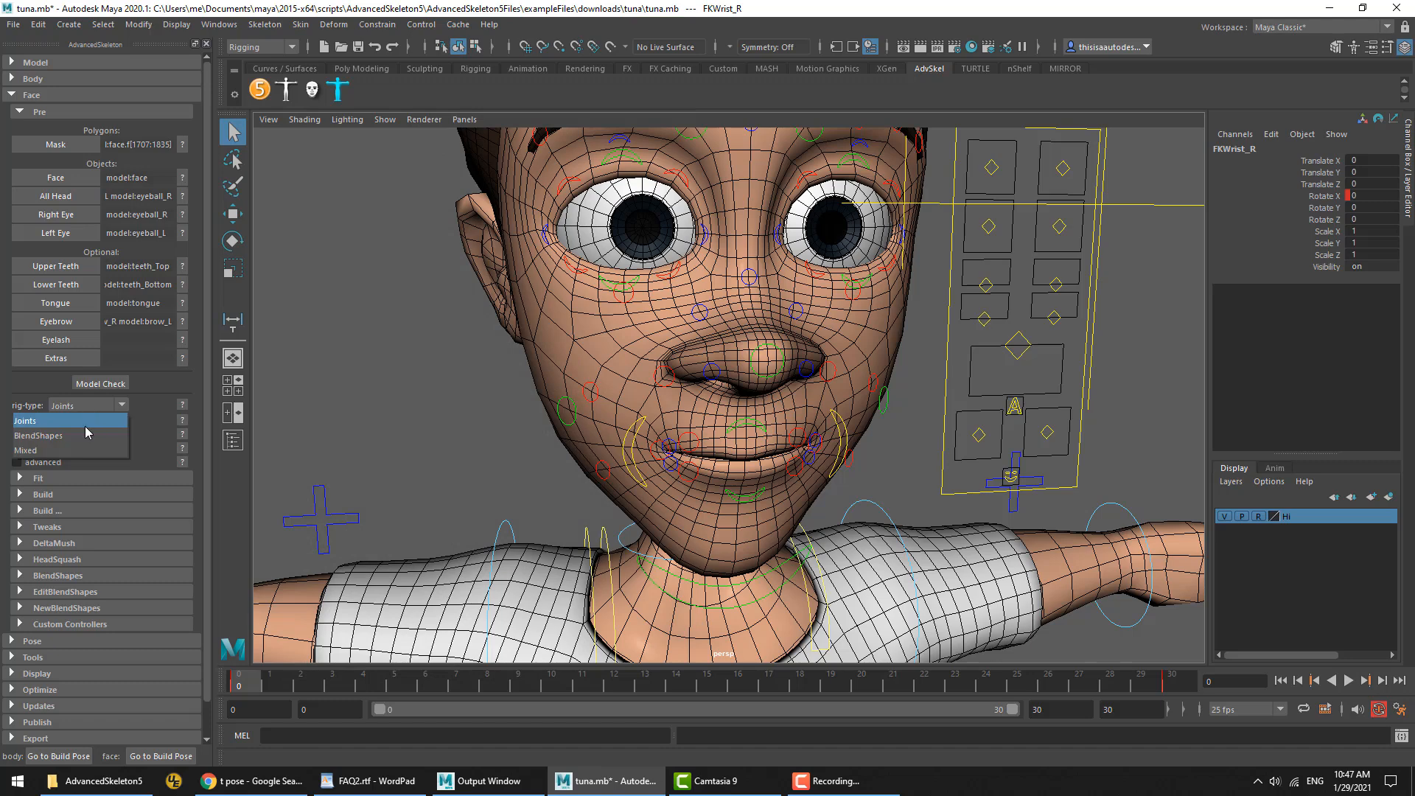
left_click(73, 420)
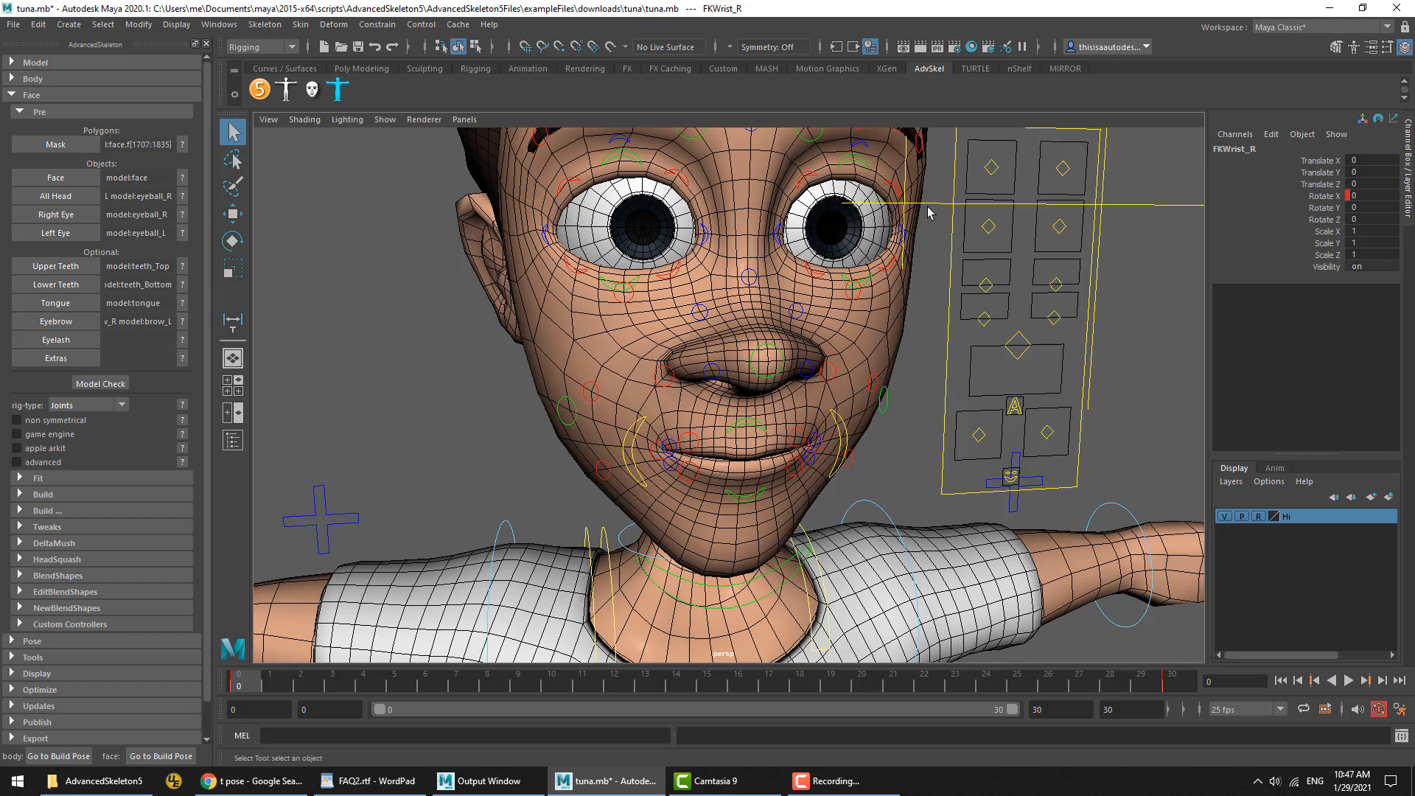
Set the face rig type to BlendShapes and move the right brow control down and up, undoing the last move
left_click(115, 407)
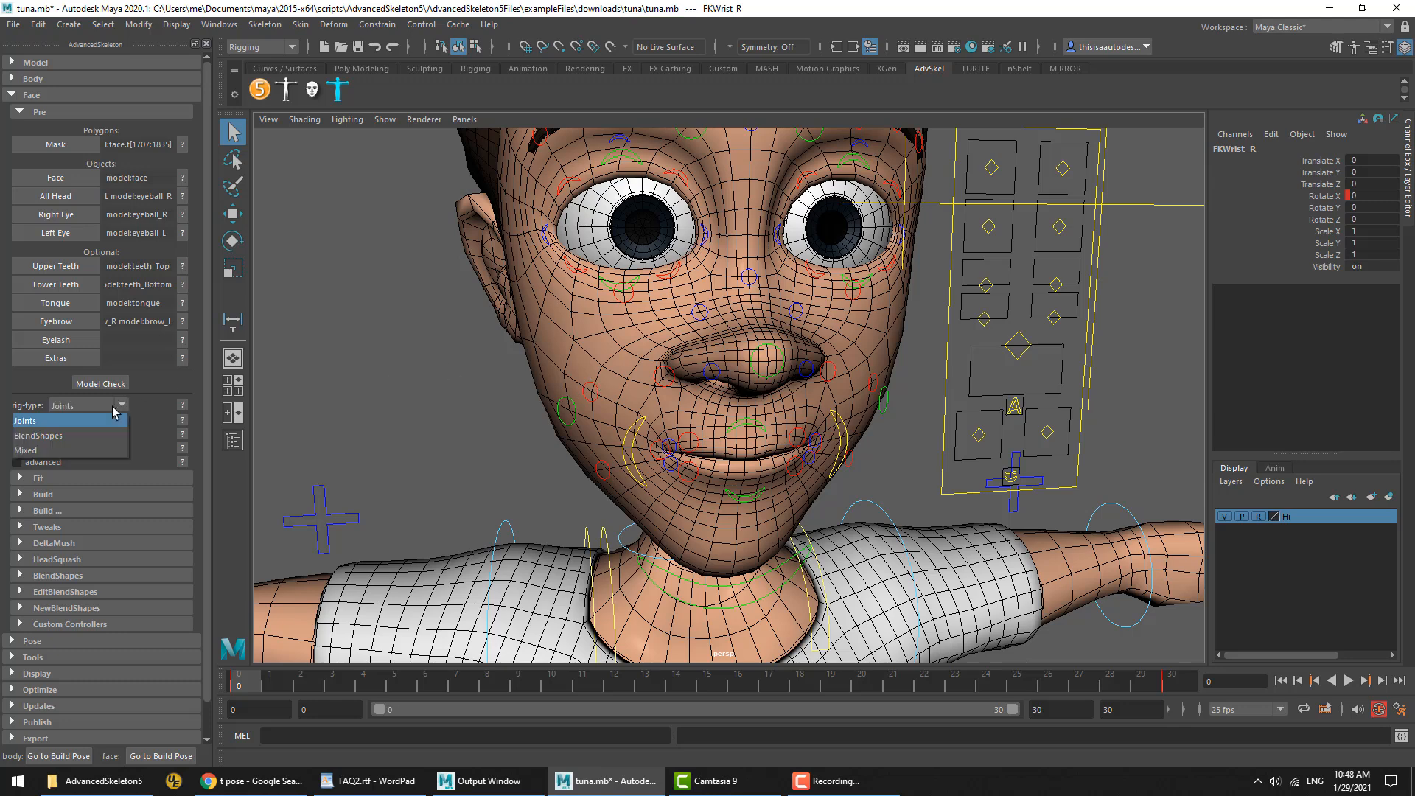
left_click(115, 435)
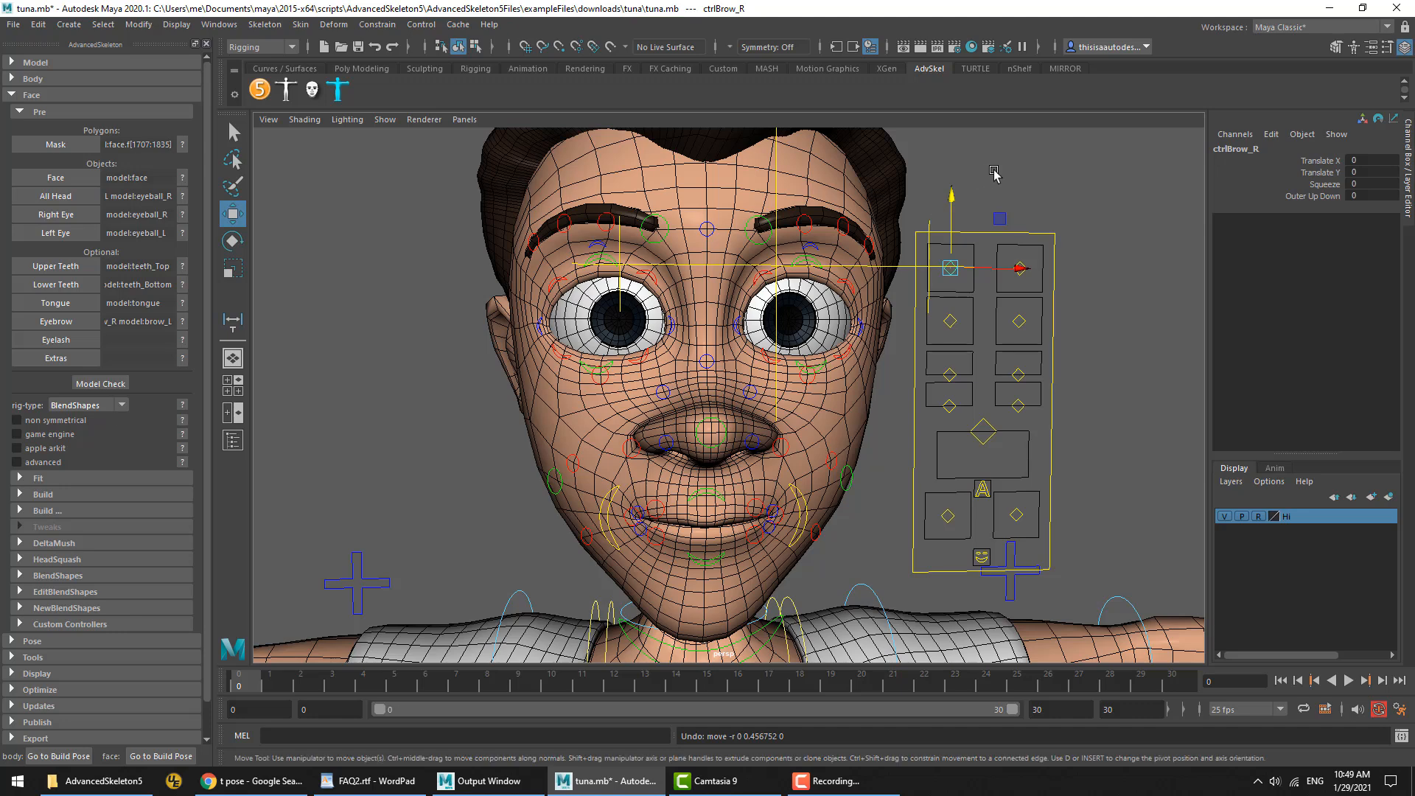
left_click_drag(955, 202, 941, 284)
left_click_drag(956, 223, 953, 158)
key("ctrl+z")
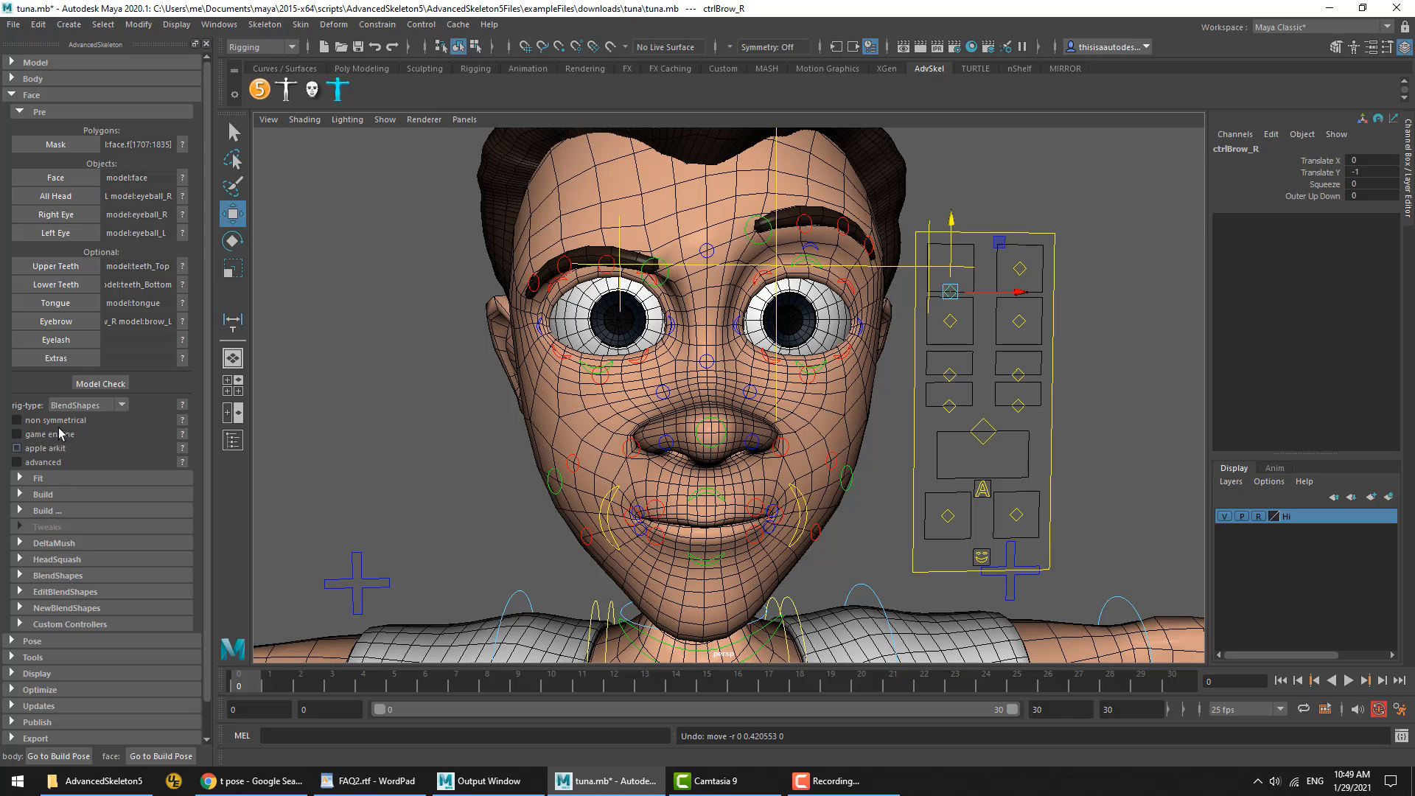
Set the face rig type to Mixed
left_click(82, 408)
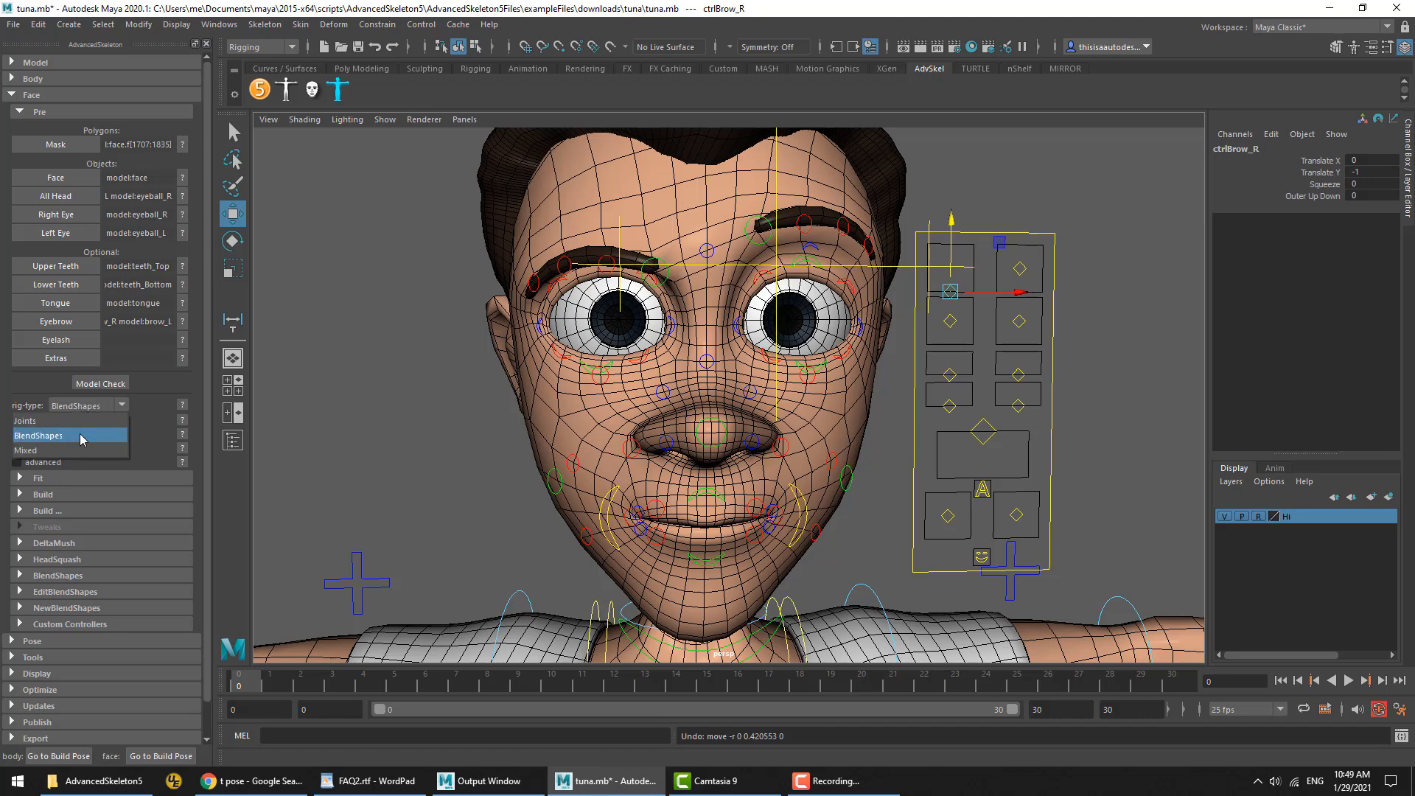
left_click(163, 403)
left_click(91, 408)
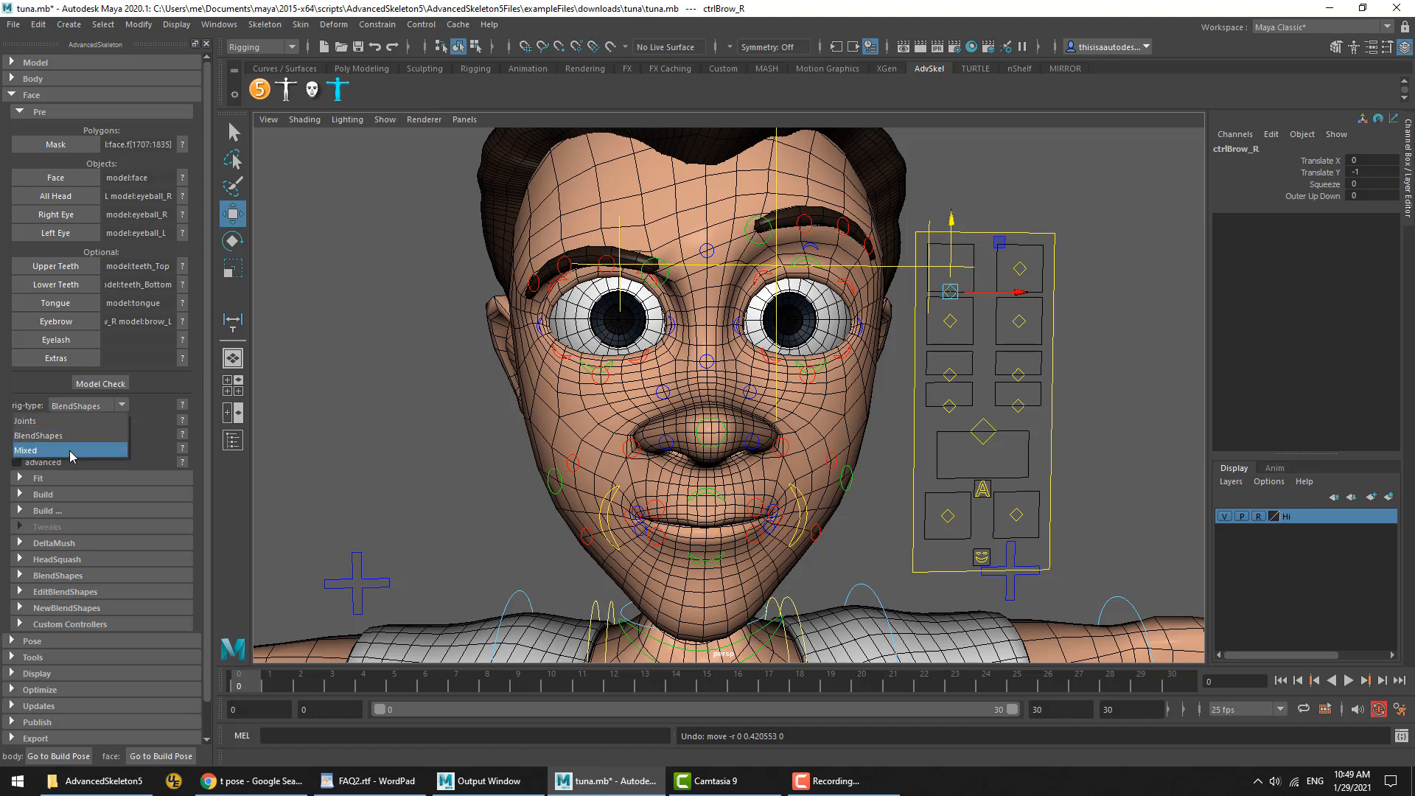
left_click(71, 451)
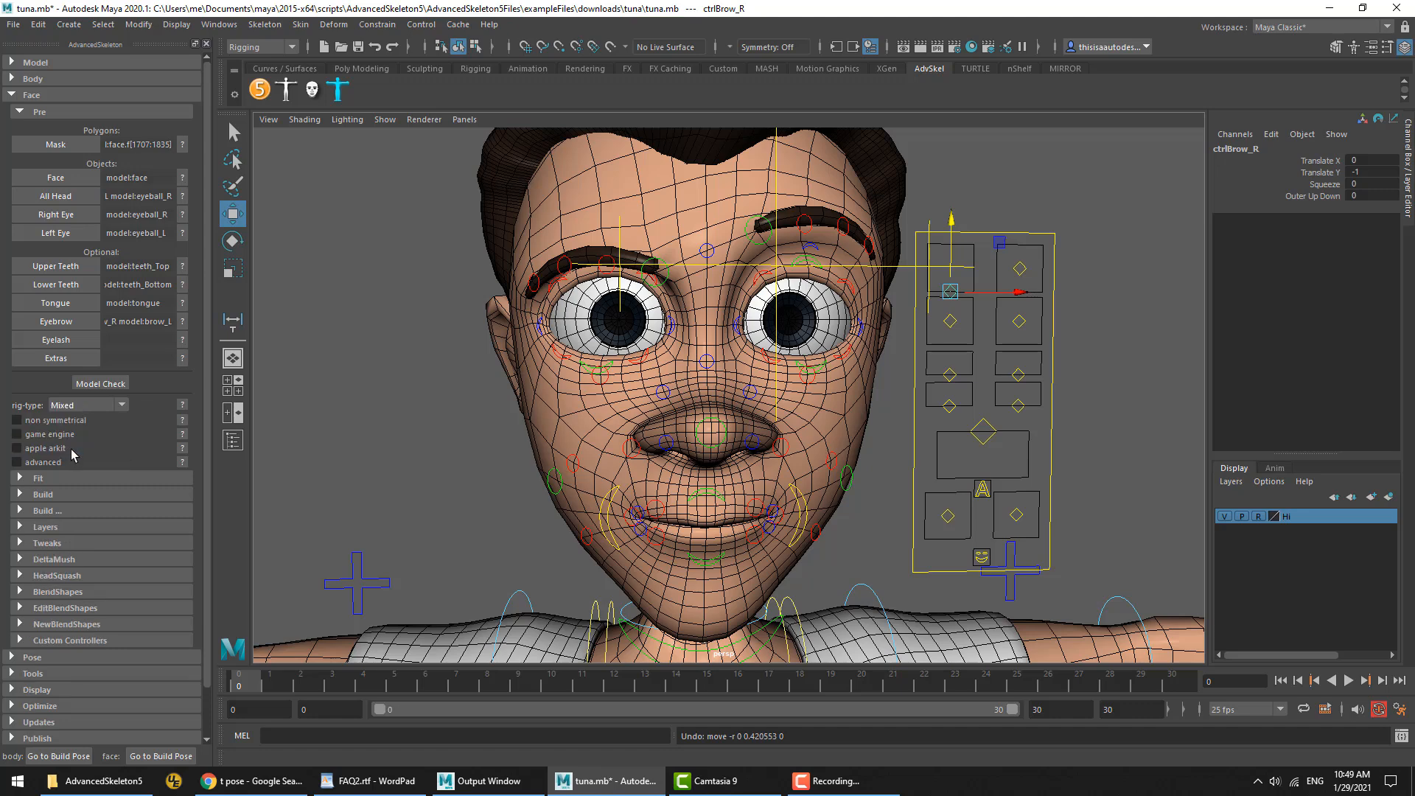
left_click(86, 408)
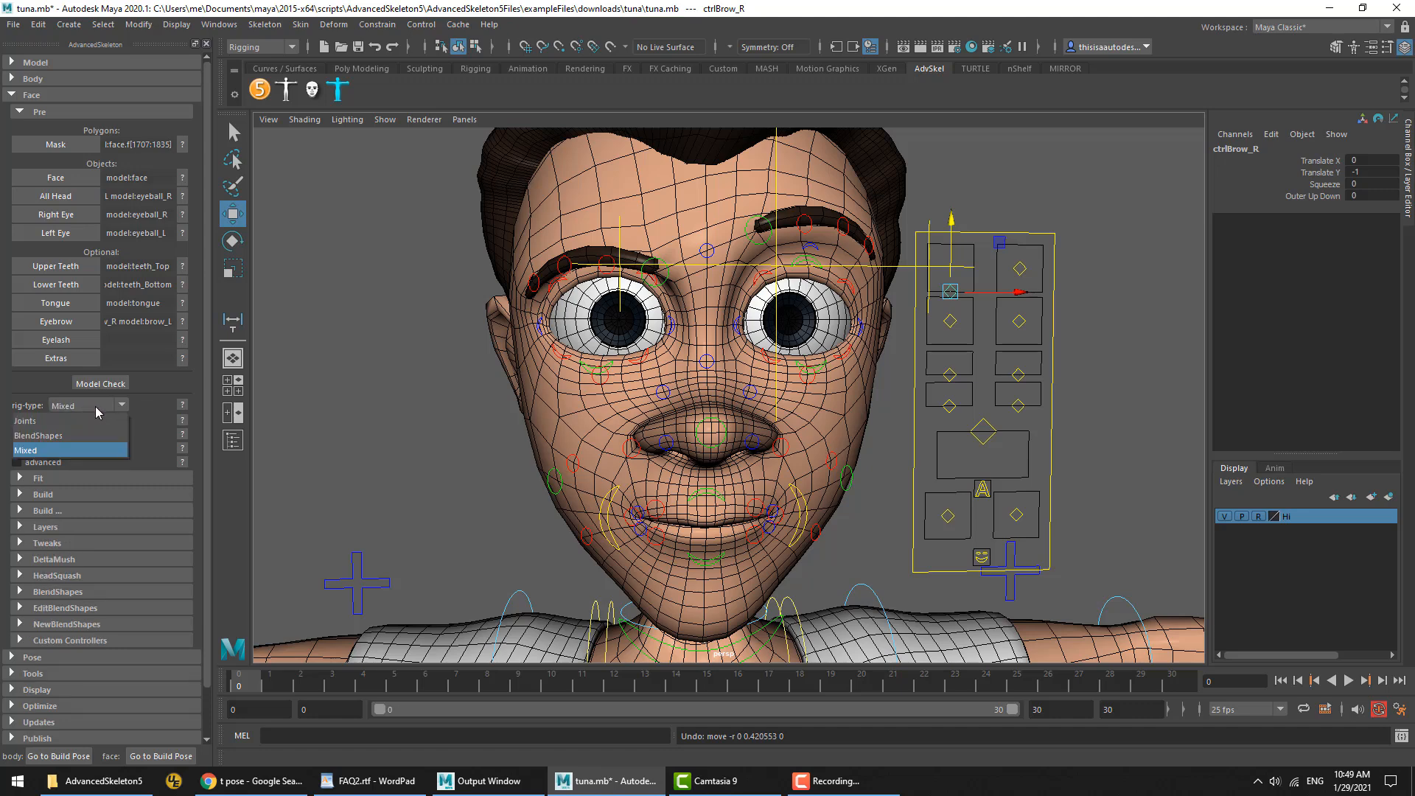
left_click(79, 451)
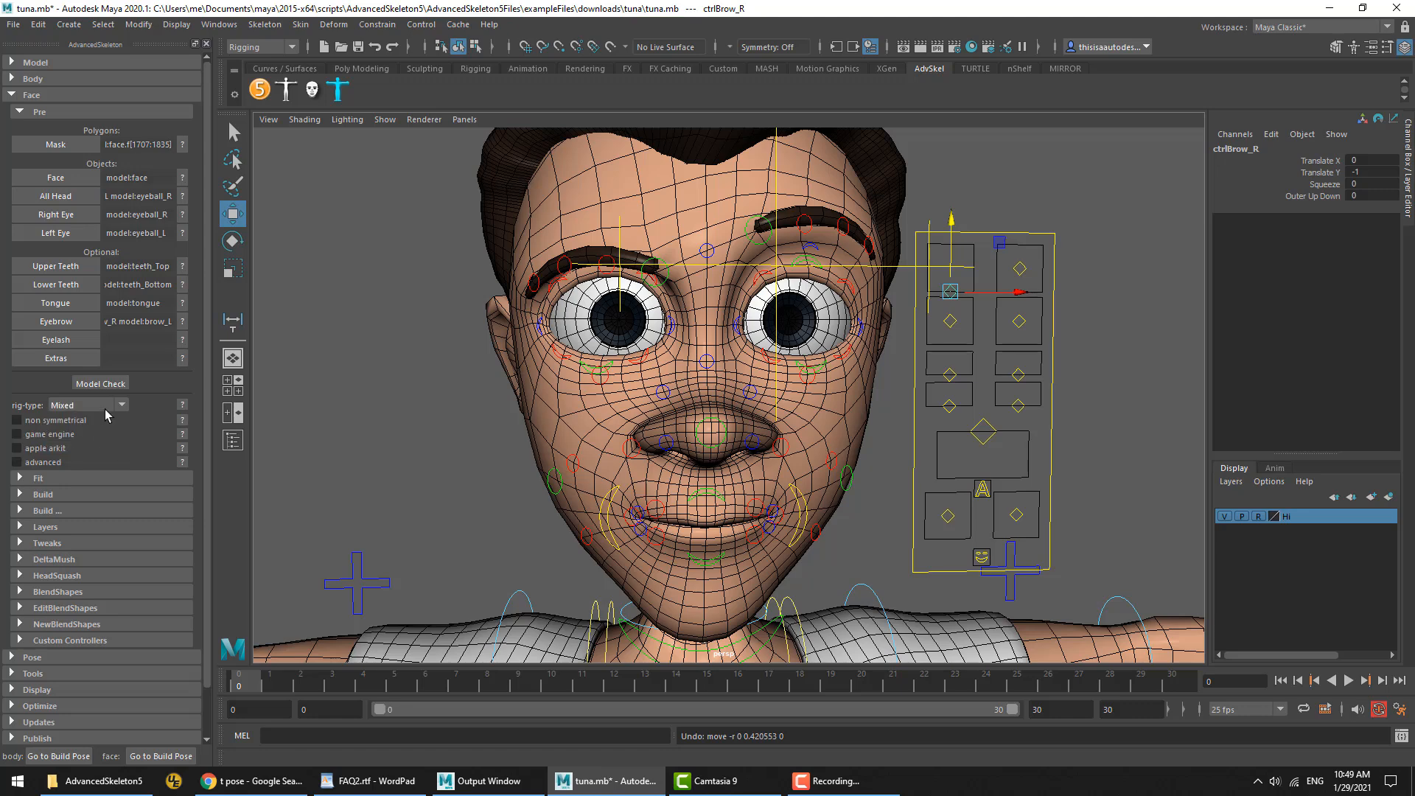
left_click(88, 406)
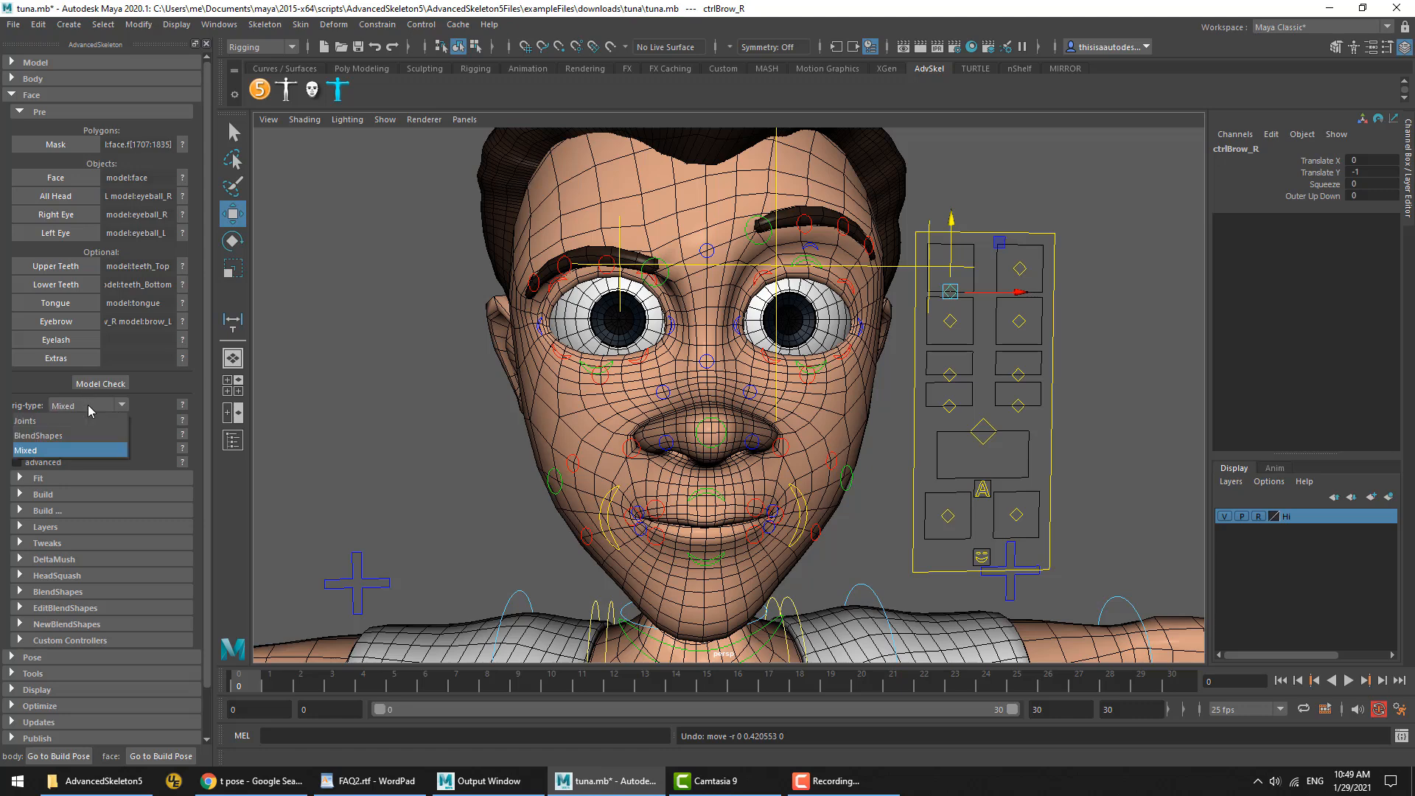
left_click(63, 449)
Move the right brow control to about -0.287, -0.442, then raise the right inner eyebrow's on-face control to about 1.456 in Y
left_click_drag(971, 297, 965, 284)
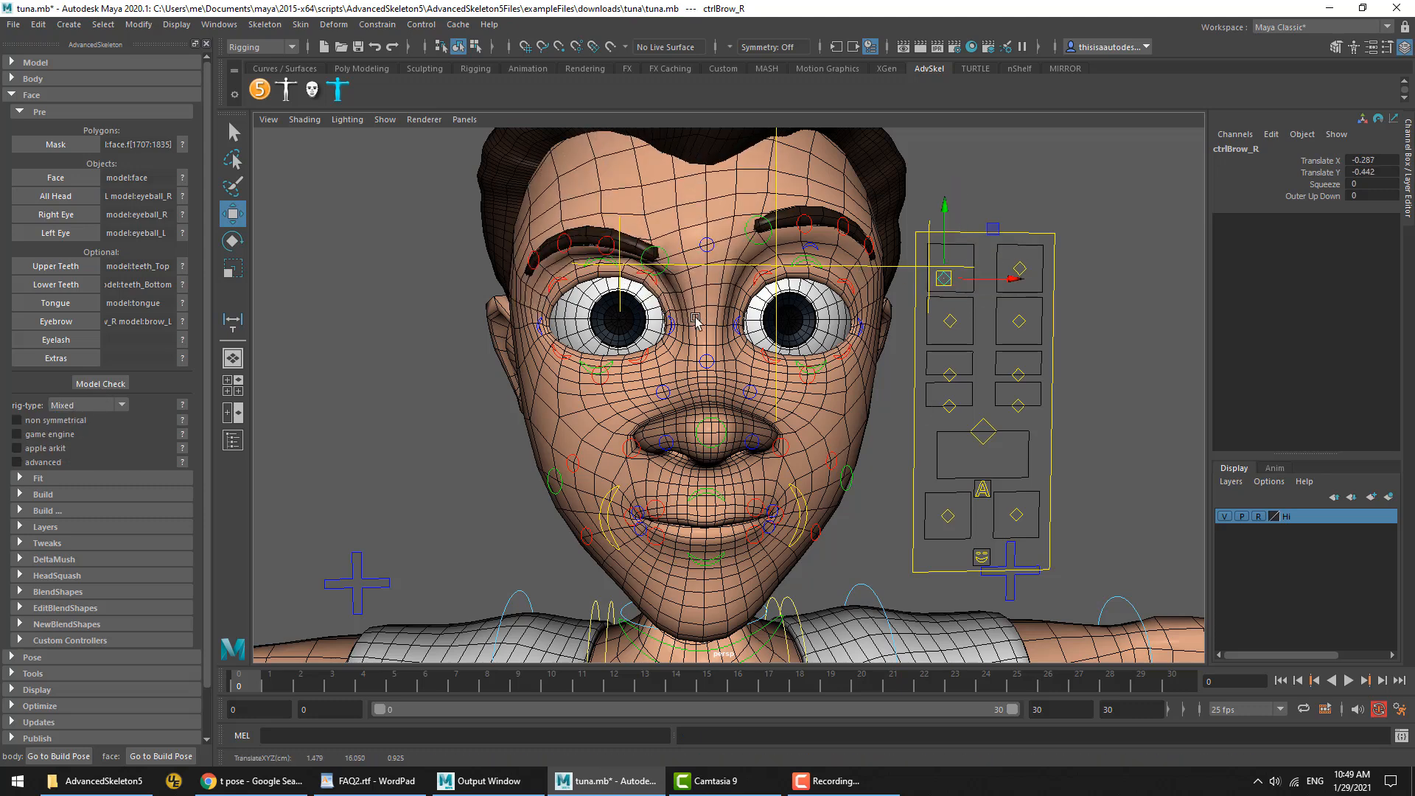
left_click(99, 406)
left_click(96, 445)
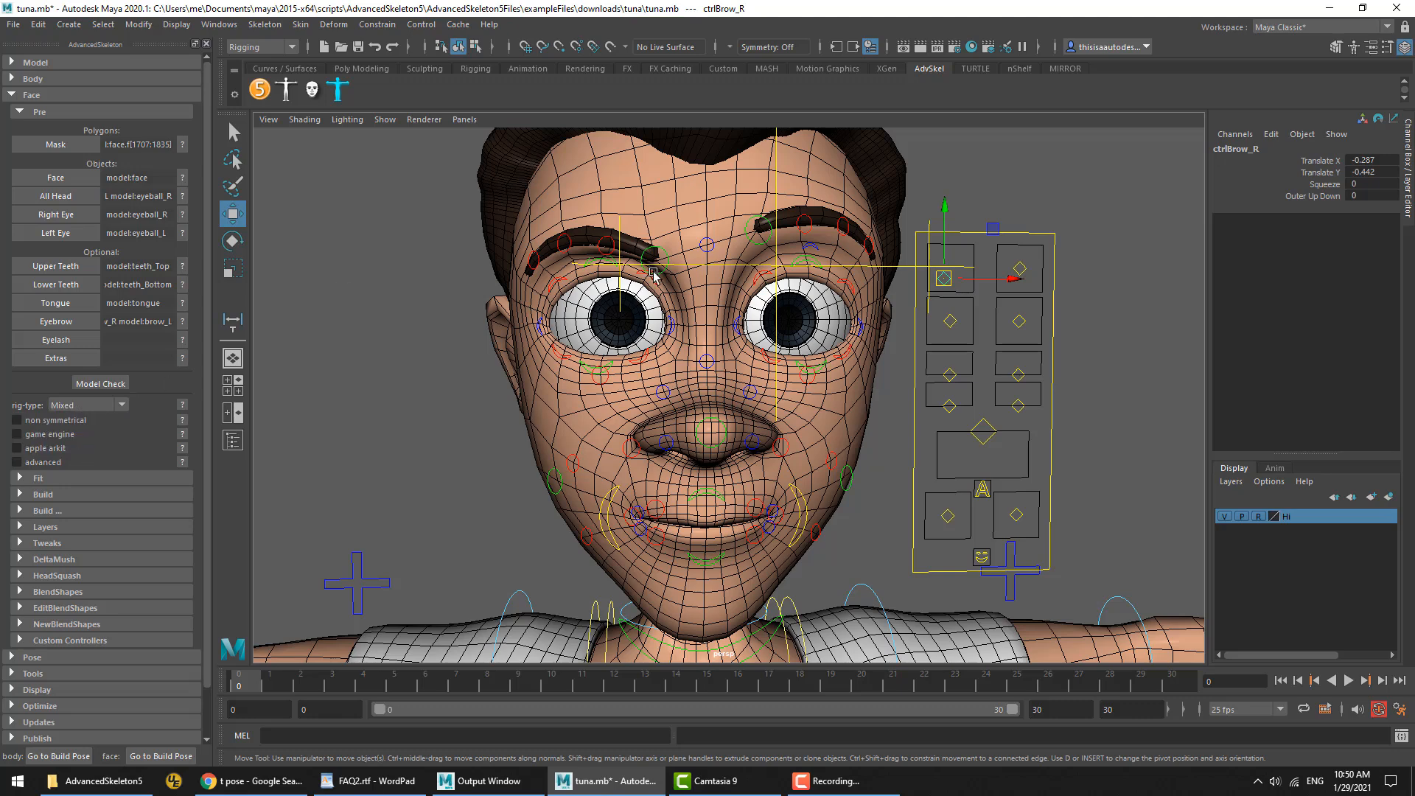
left_click(653, 259)
left_click_drag(653, 260, 653, 235)
left_click_drag(667, 204, 658, 199)
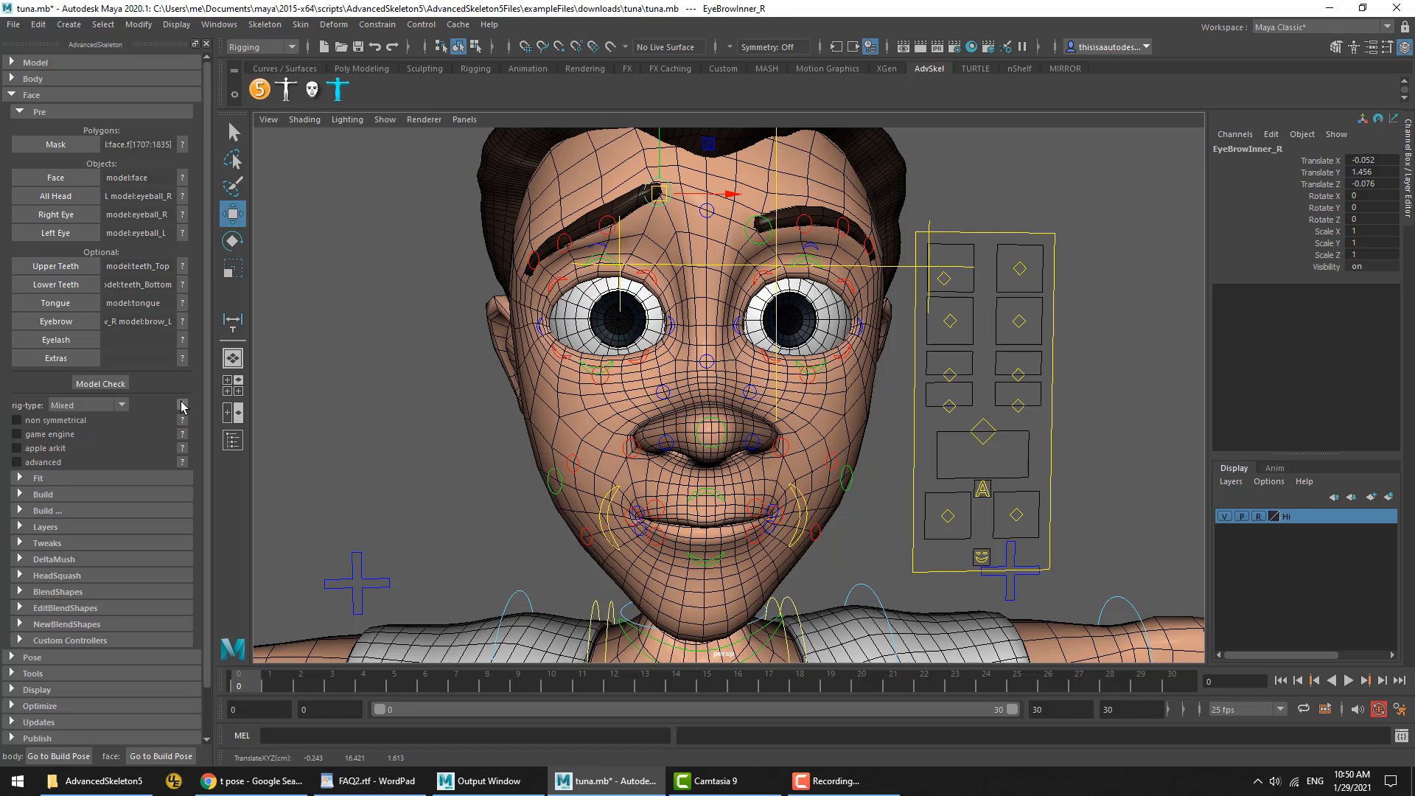
Look up the FaceCtrls detach option in the biped picker's display commands, then close the picker
left_click(287, 91)
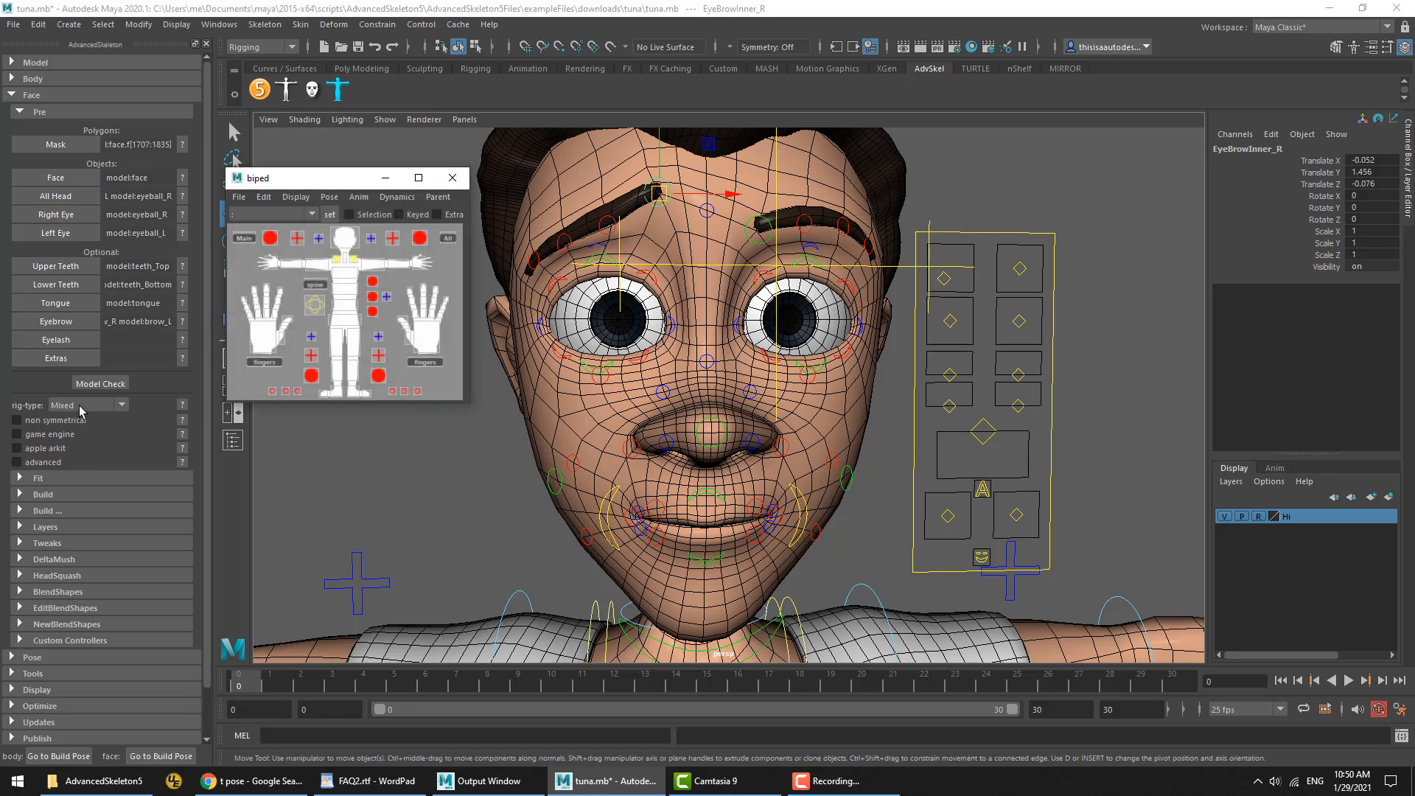
left_click(294, 197)
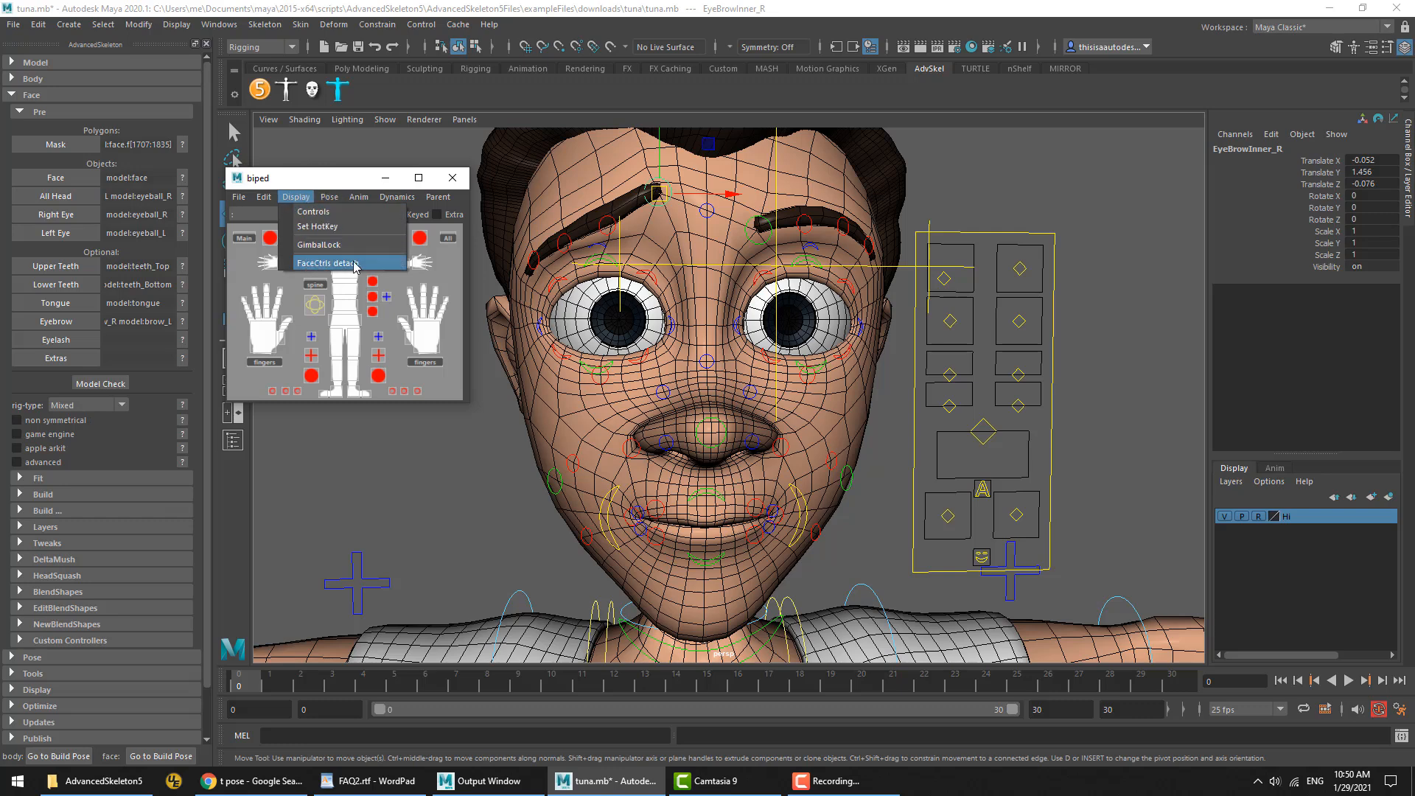
left_click(342, 175)
left_click(453, 177)
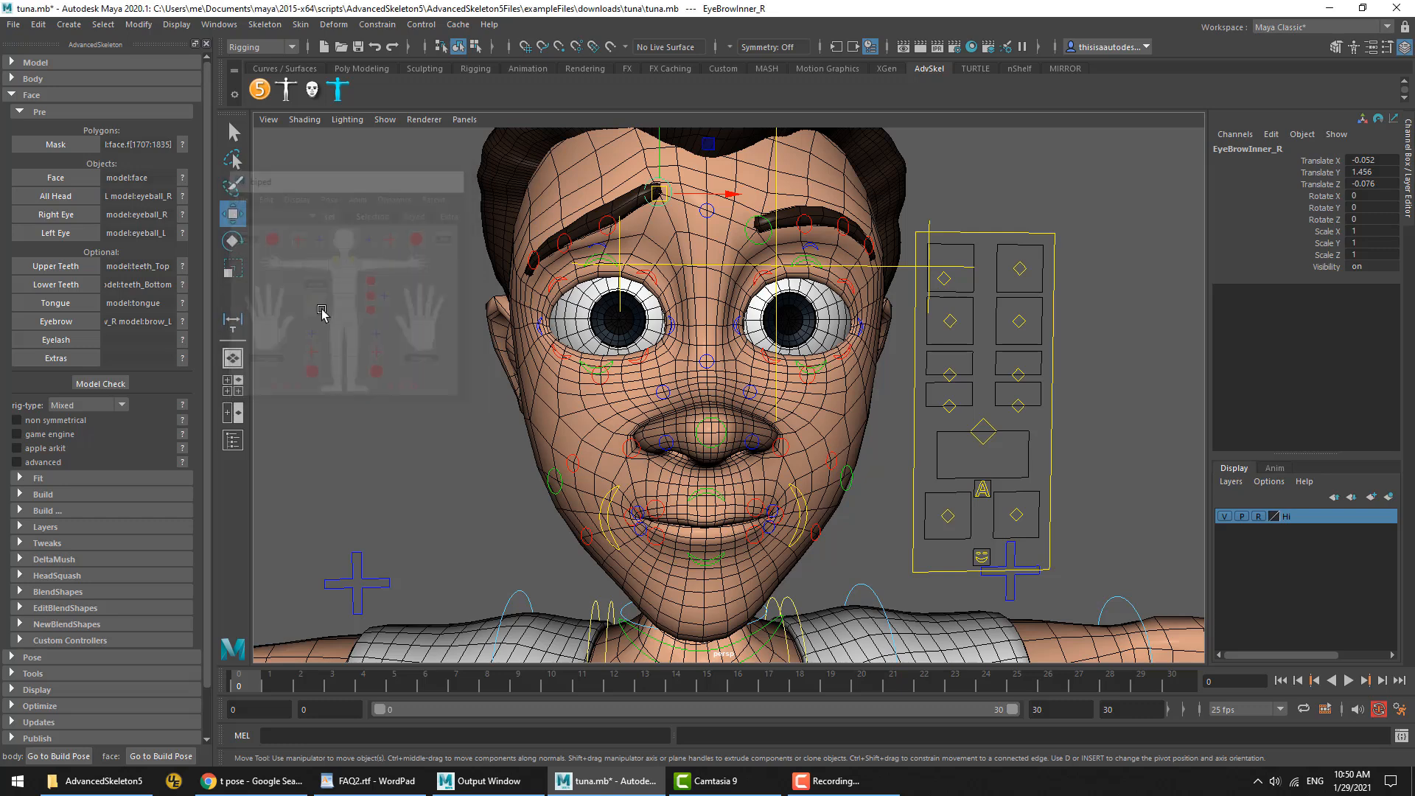
Set the face rig type back to Joints
left_click(110, 416)
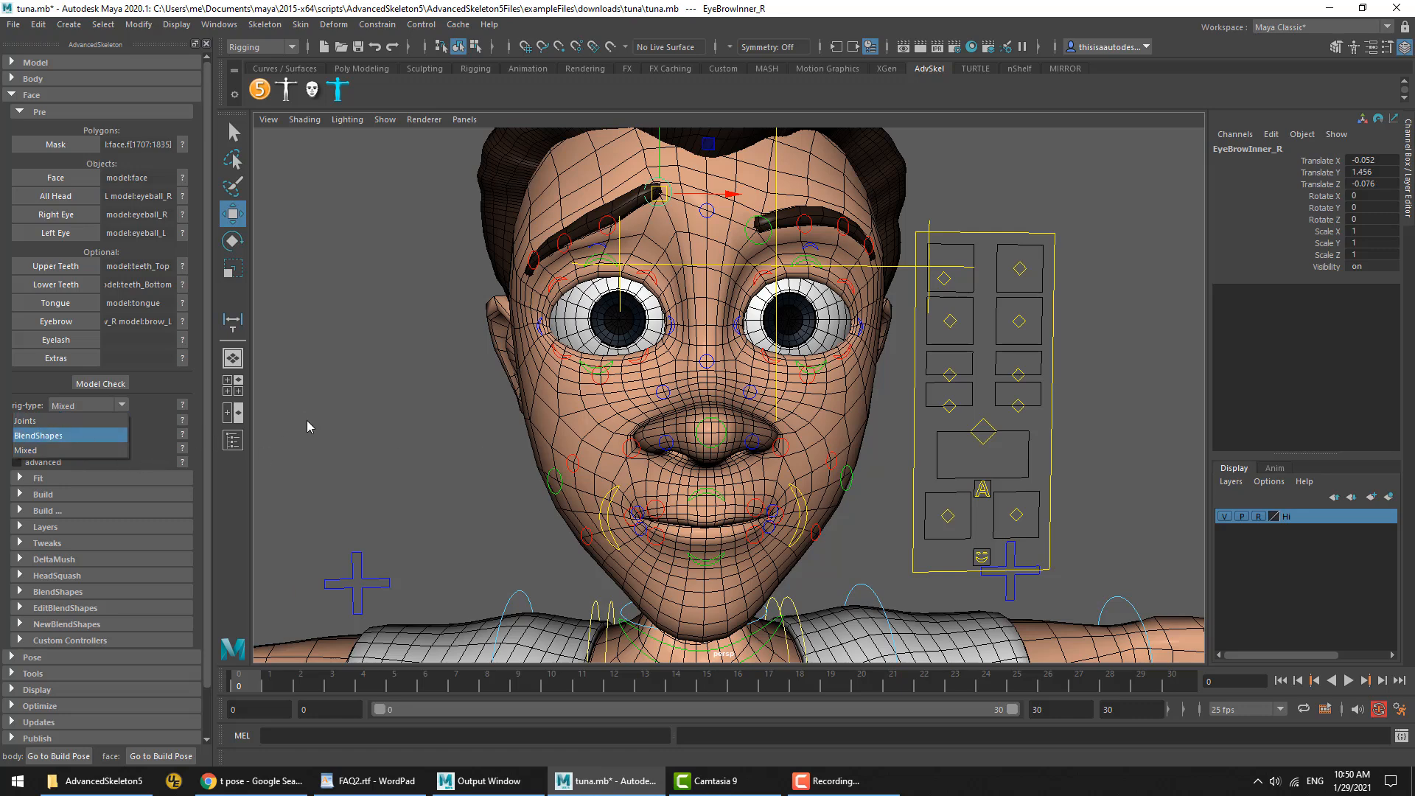
left_click(42, 422)
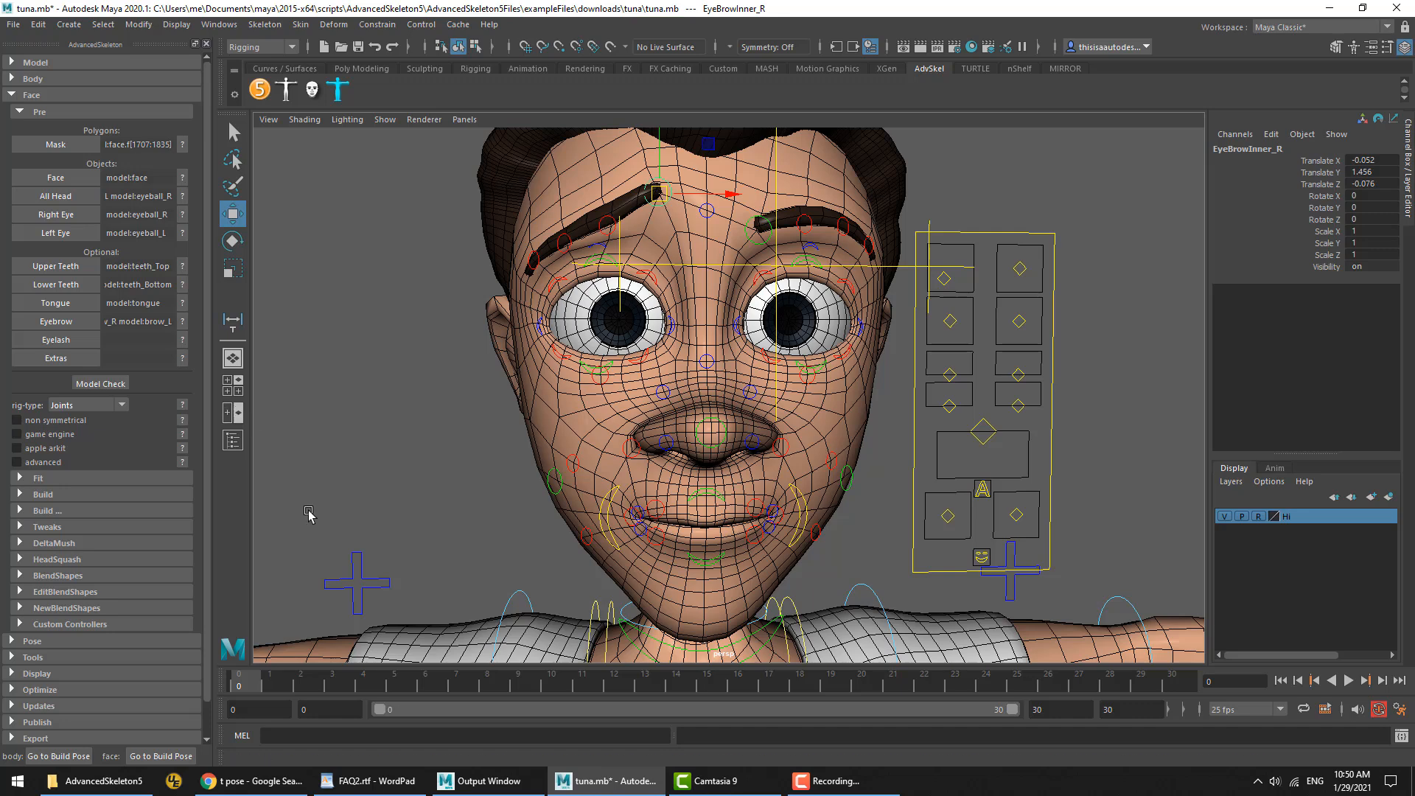
Highlight "How to animate past the limits" in FAQ2.rtf in WordPad, then switch back to Maya and return the face to build pose
left_click(361, 783)
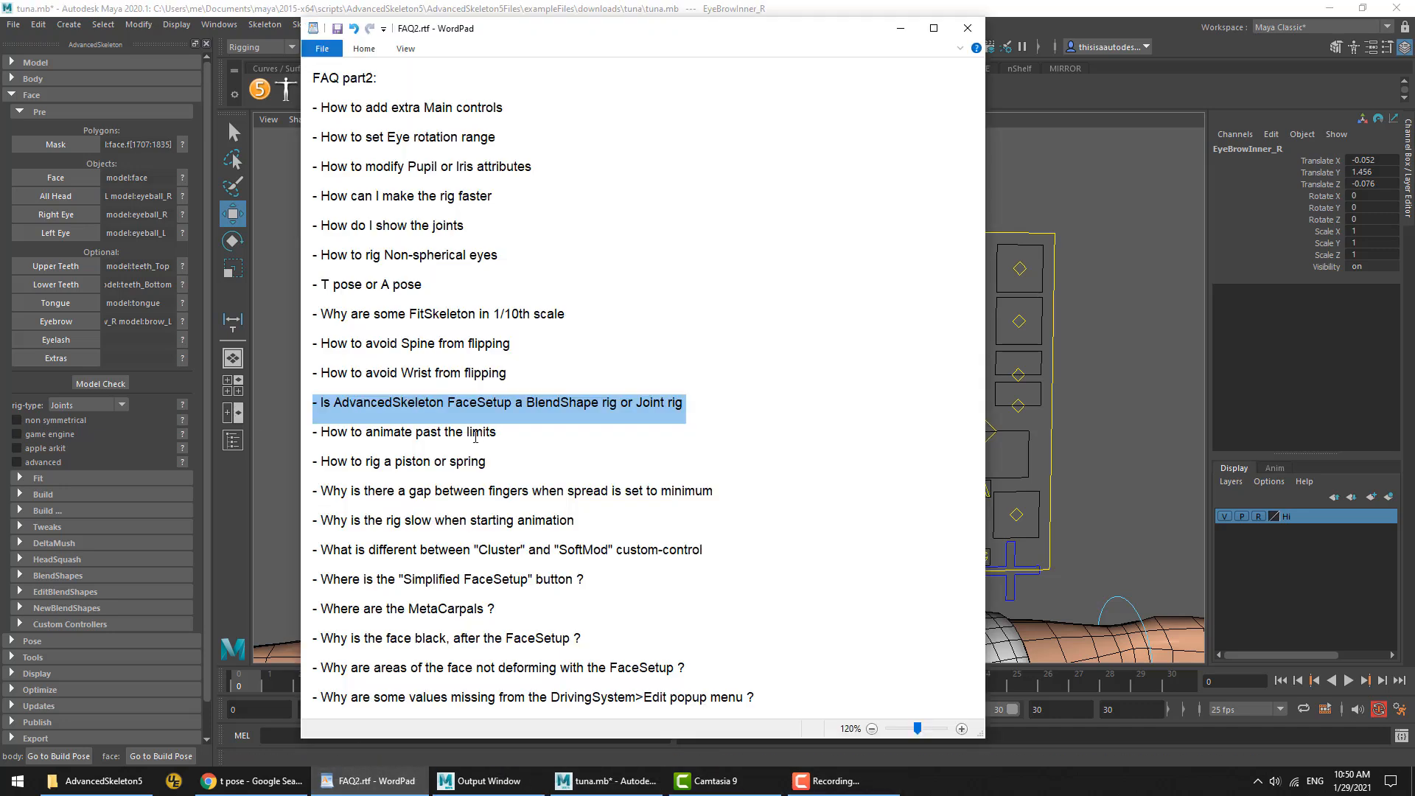
triple_click(431, 437)
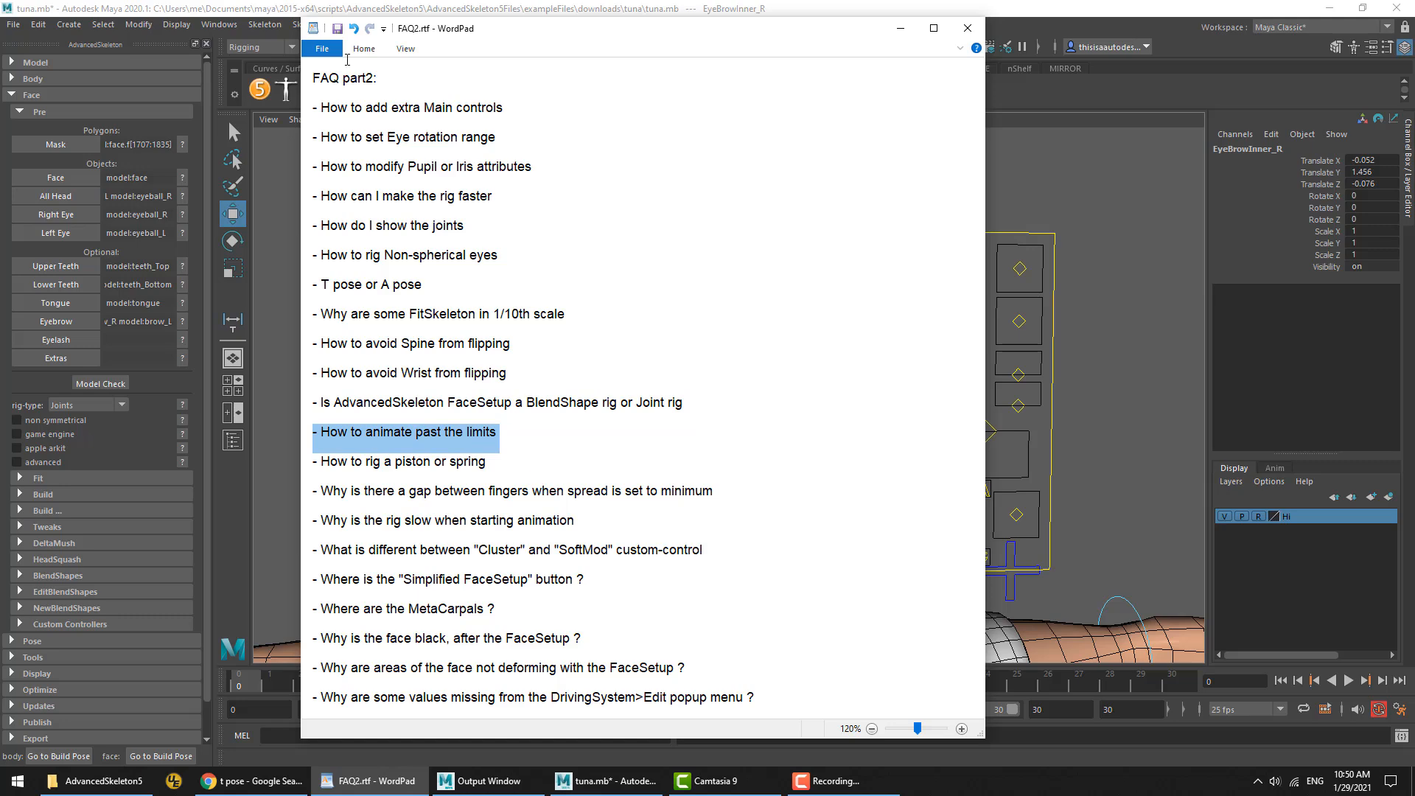
left_click(211, 4)
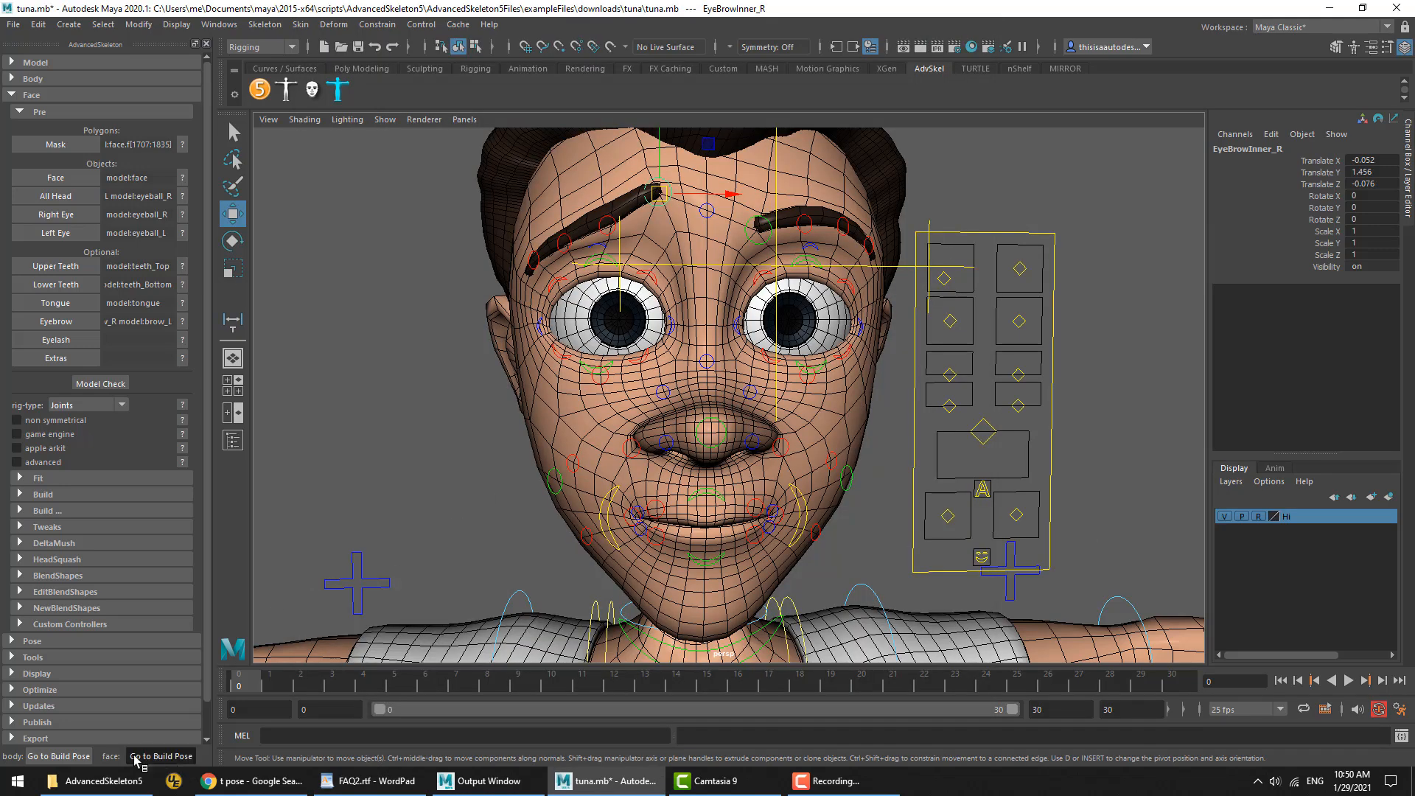
left_click(161, 755)
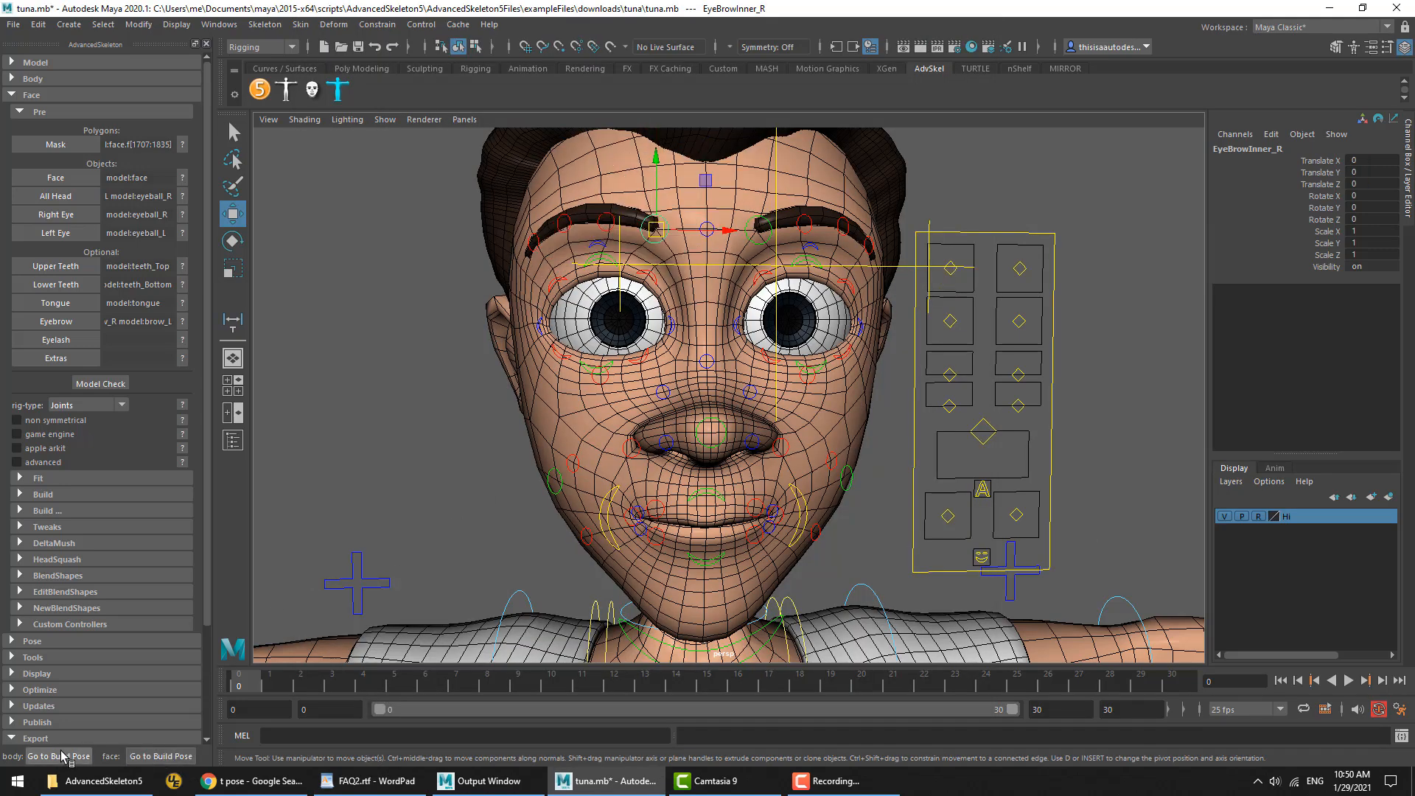
Raise the right brow control and undo it, then select both brow controls and raise them to Translate Y 1
left_click(954, 279)
left_click_drag(954, 279, 951, 178)
key("ctrl+z")
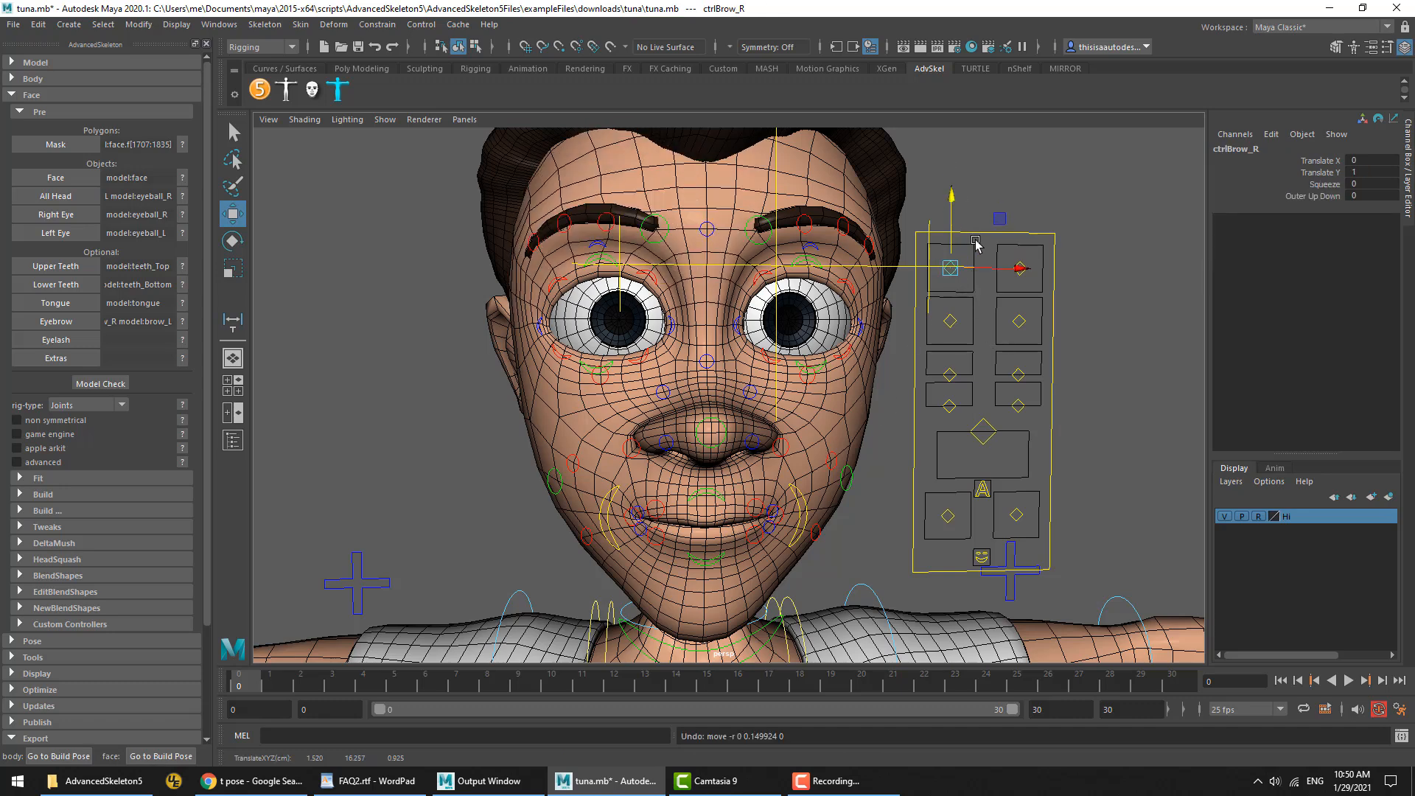
left_click_drag(1031, 245, 1010, 280, "shift")
left_click_drag(951, 197, 953, 111)
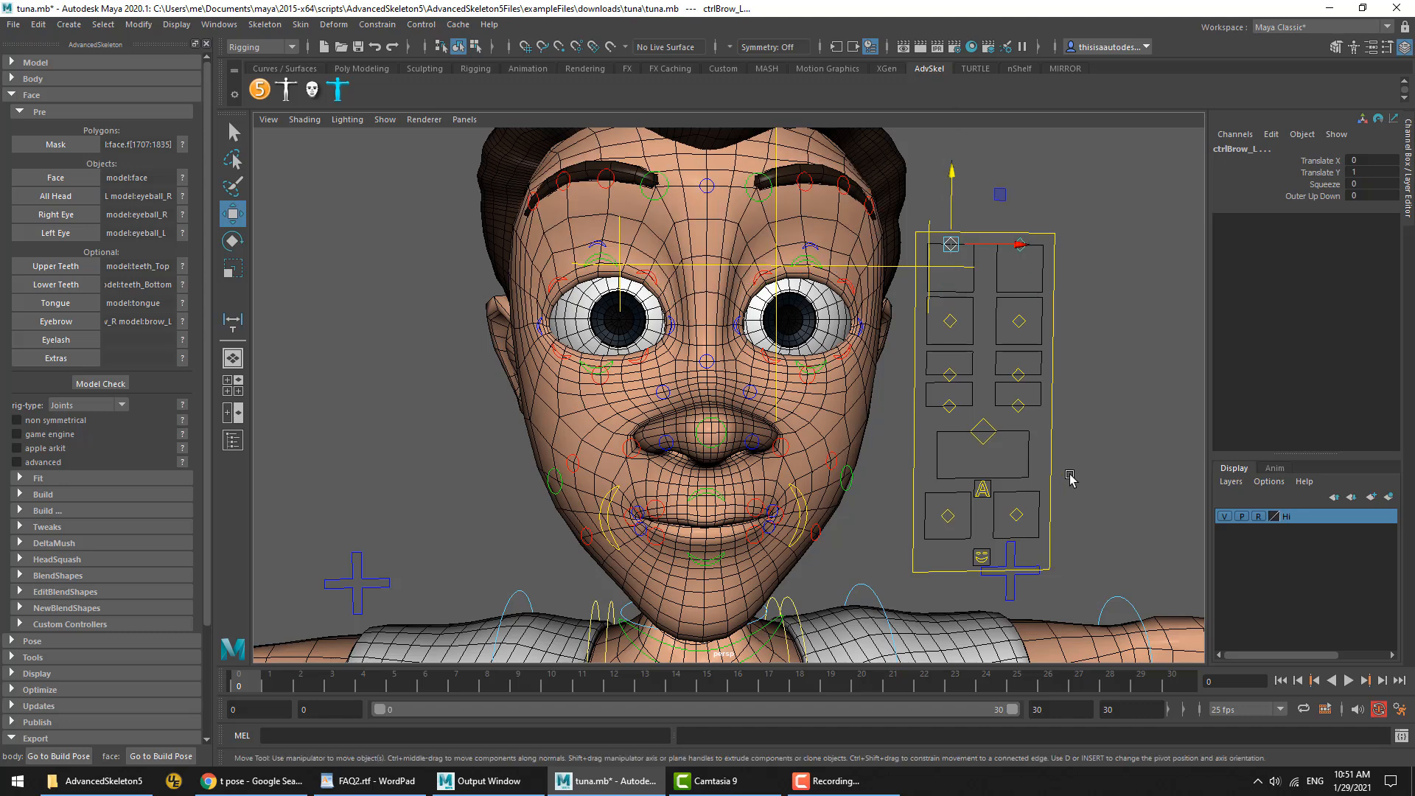
Select the face control box's outer frame and open its Limits attribute for editing
left_click(1044, 566)
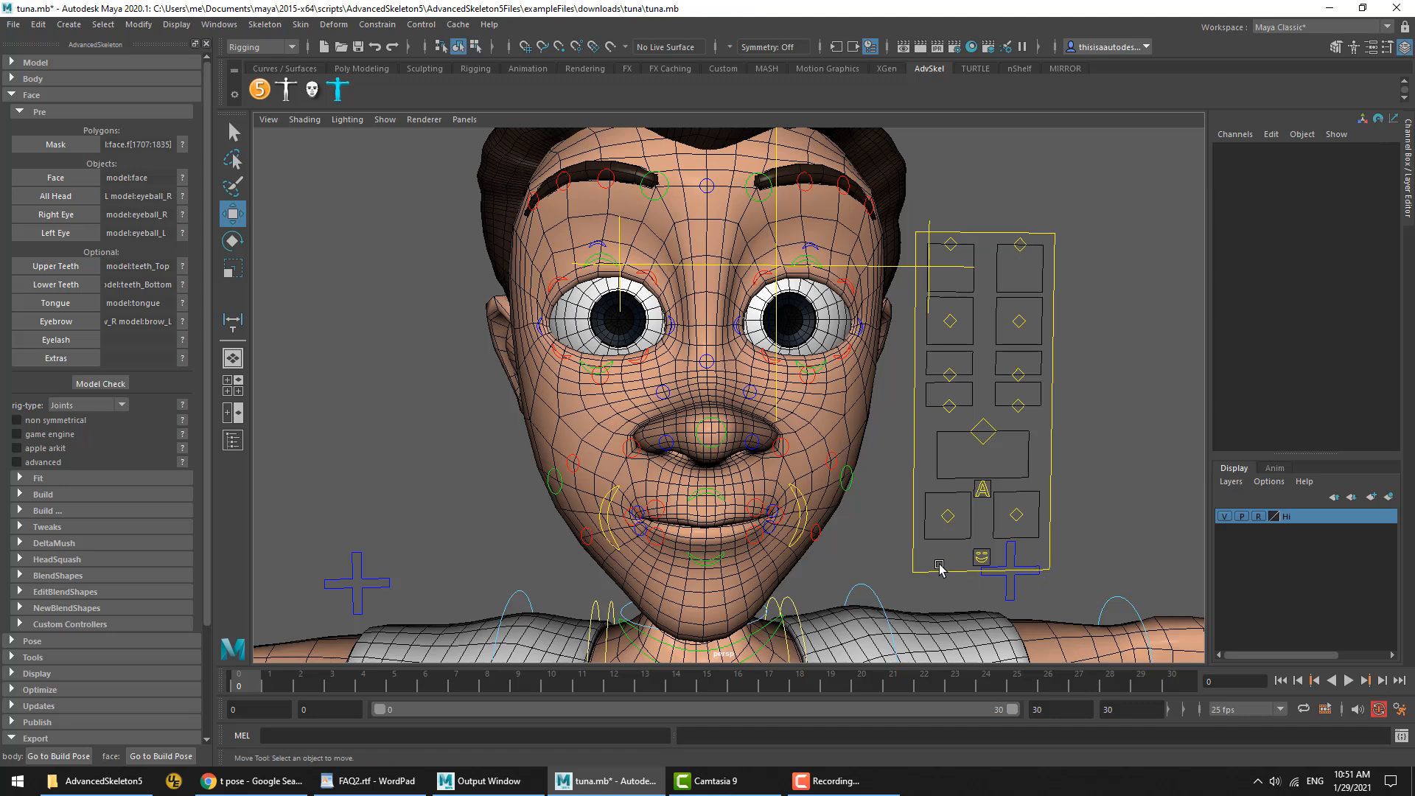
left_click(917, 582)
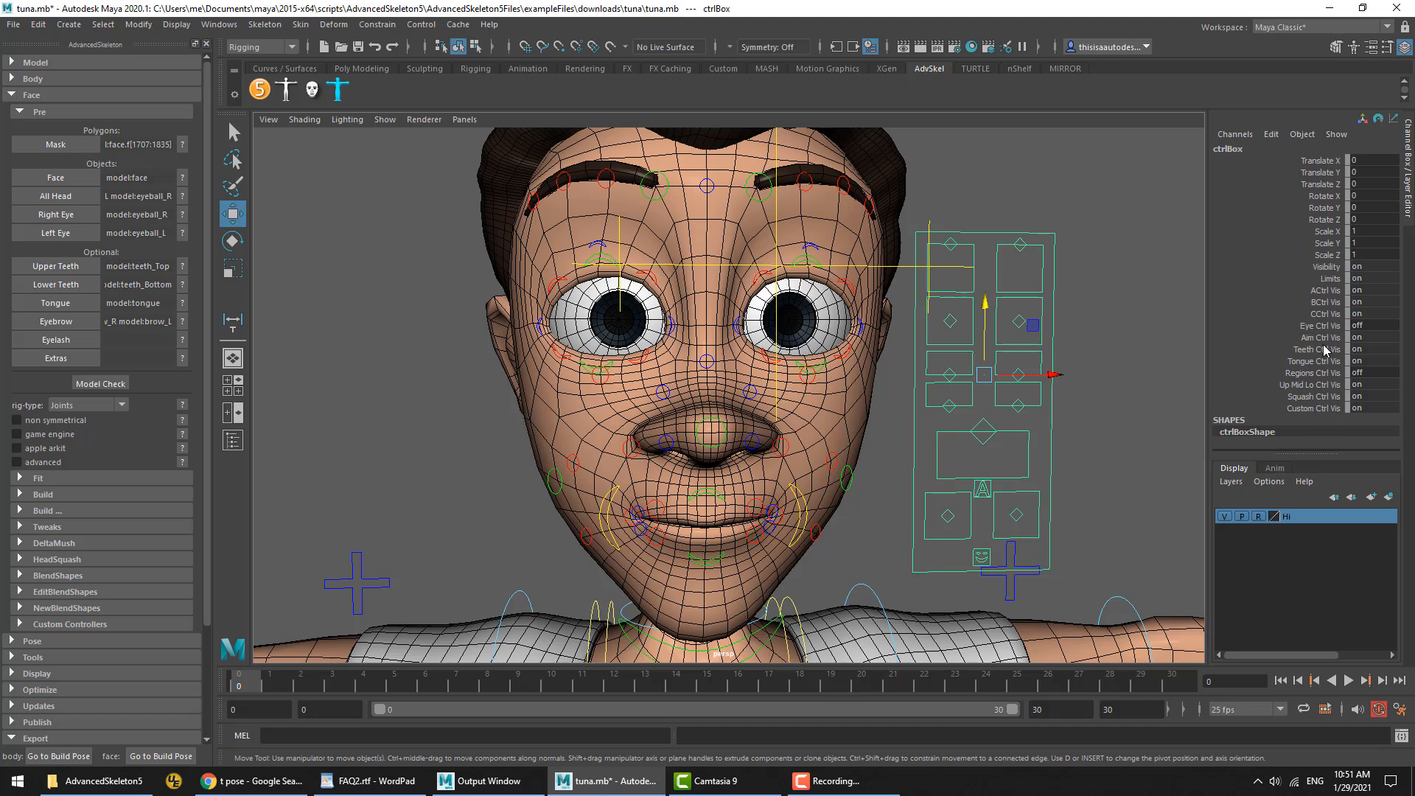
left_click(1328, 279)
double_click(1374, 278)
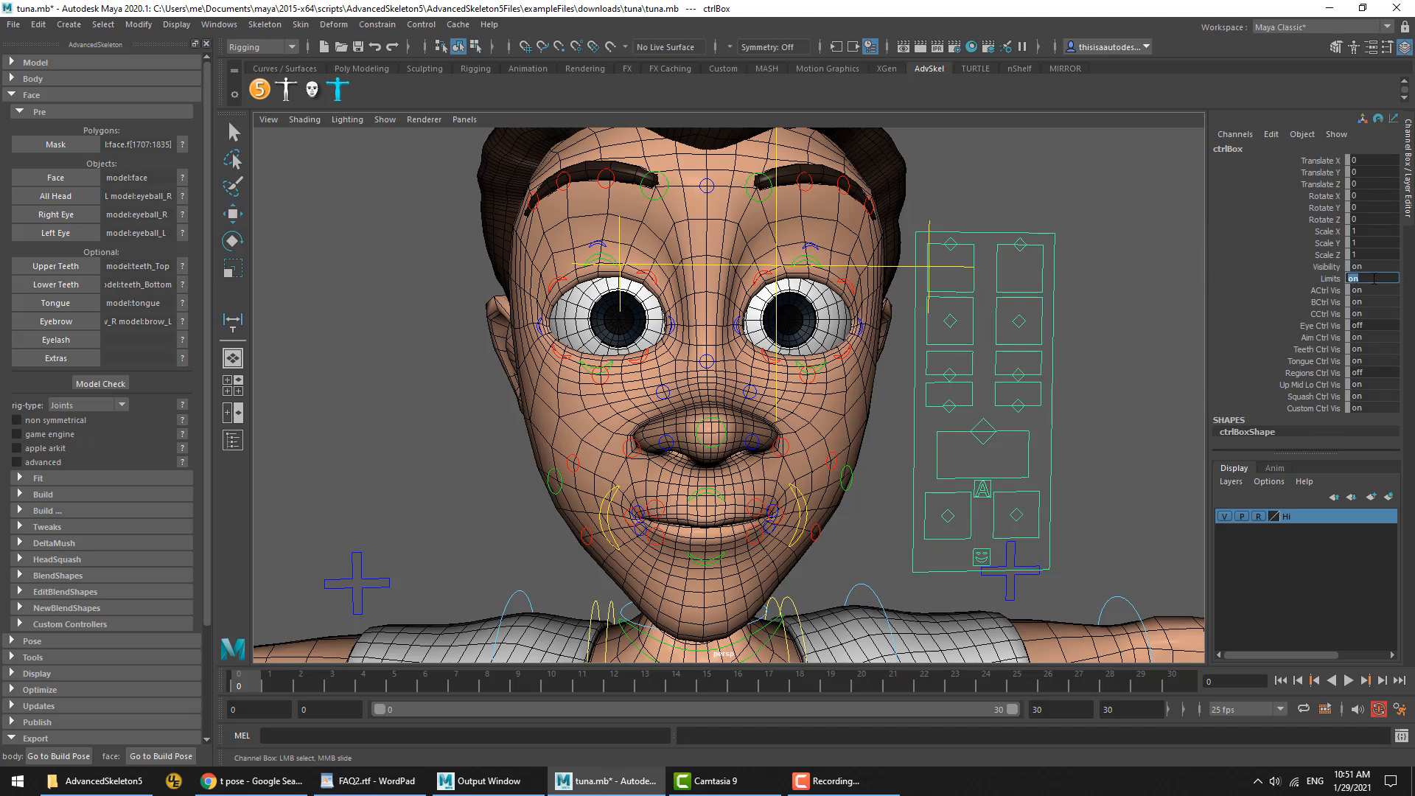
Select both brow controls and move them to test their range, then undo the move
left_click_drag(1033, 238, 937, 248)
key("w")
left_click_drag(1023, 174, 1046, 210)
key("ctrl+z")
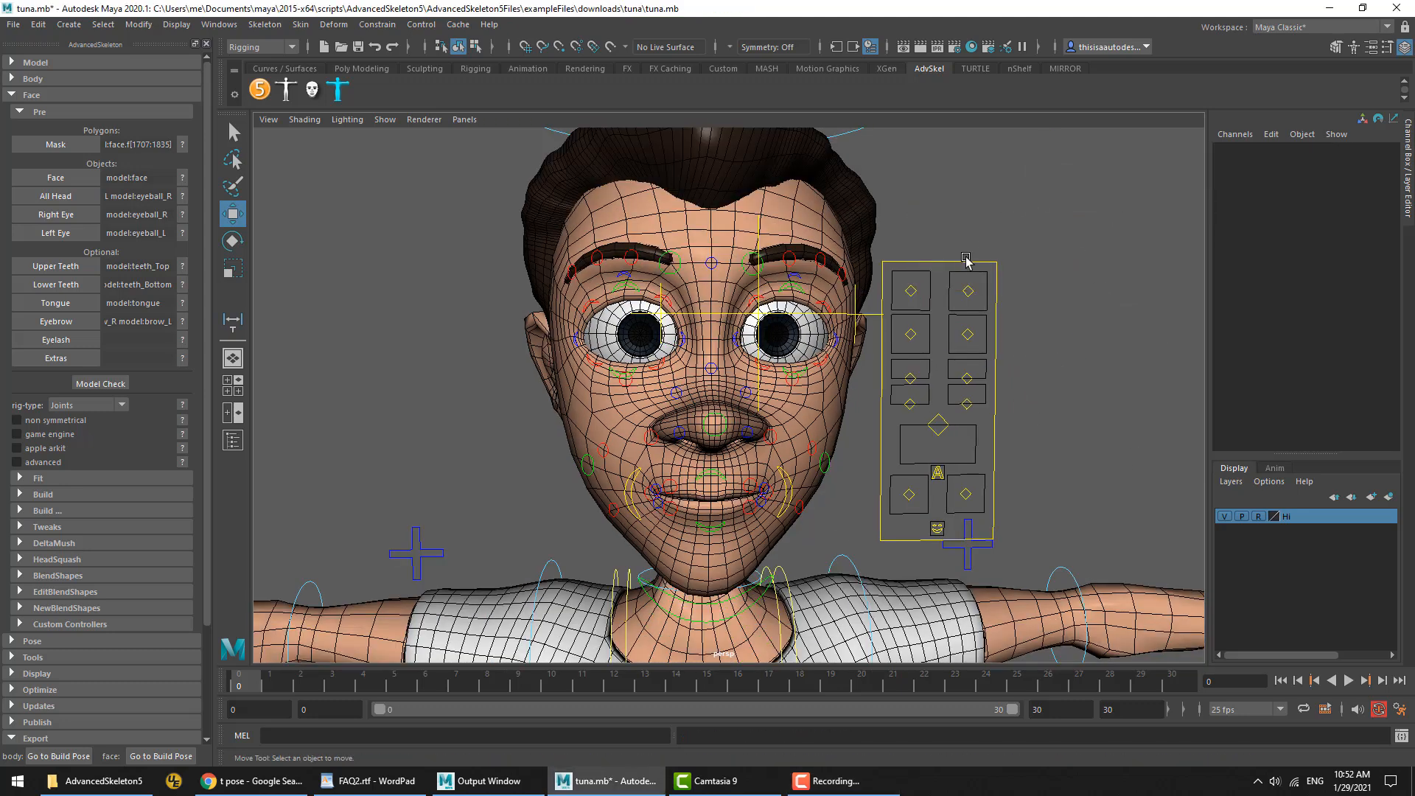
Select the right brow control and scrub its Squeeze channel back and forth through its range
left_click_drag(903, 282, 976, 302)
left_click(1321, 185)
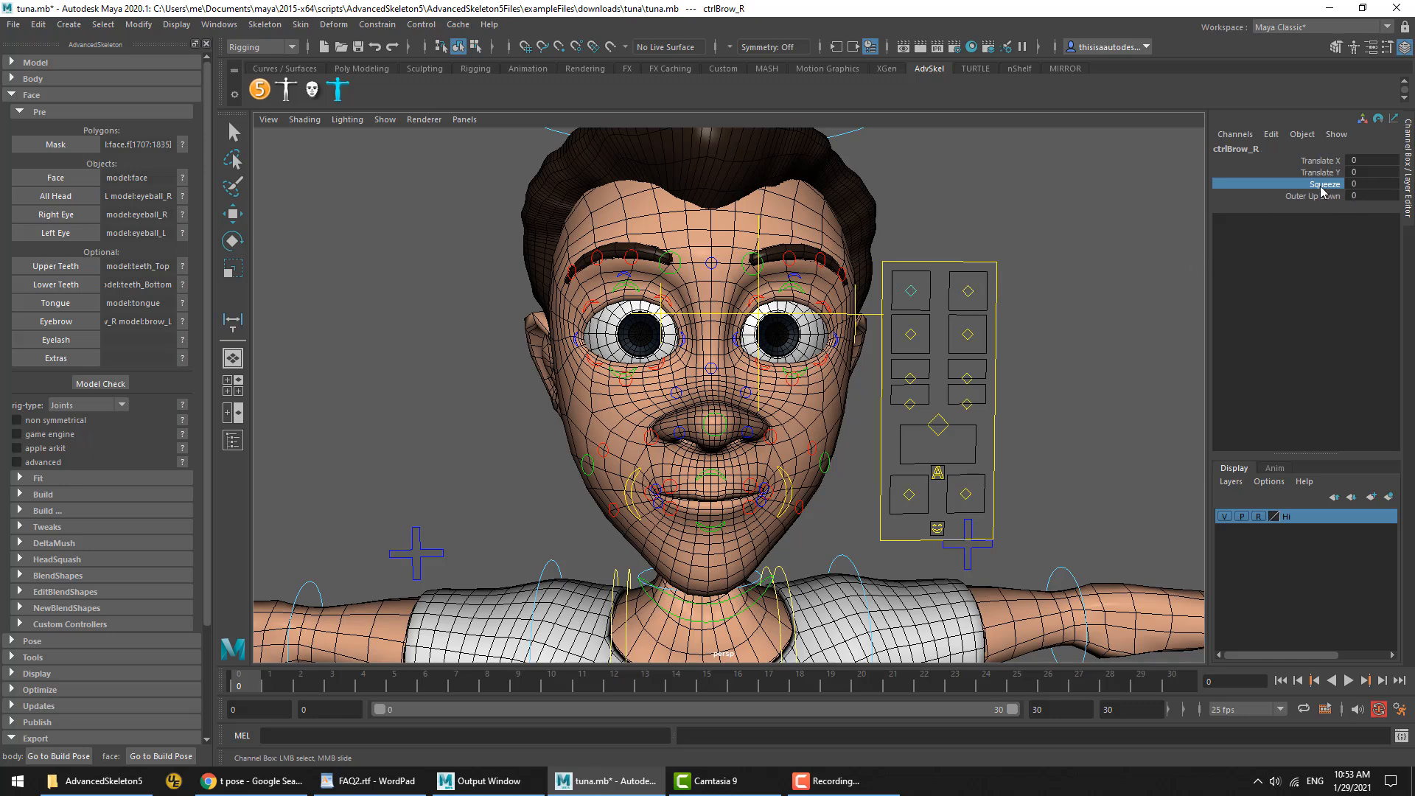
middle_click_drag(757, 363, 842, 354)
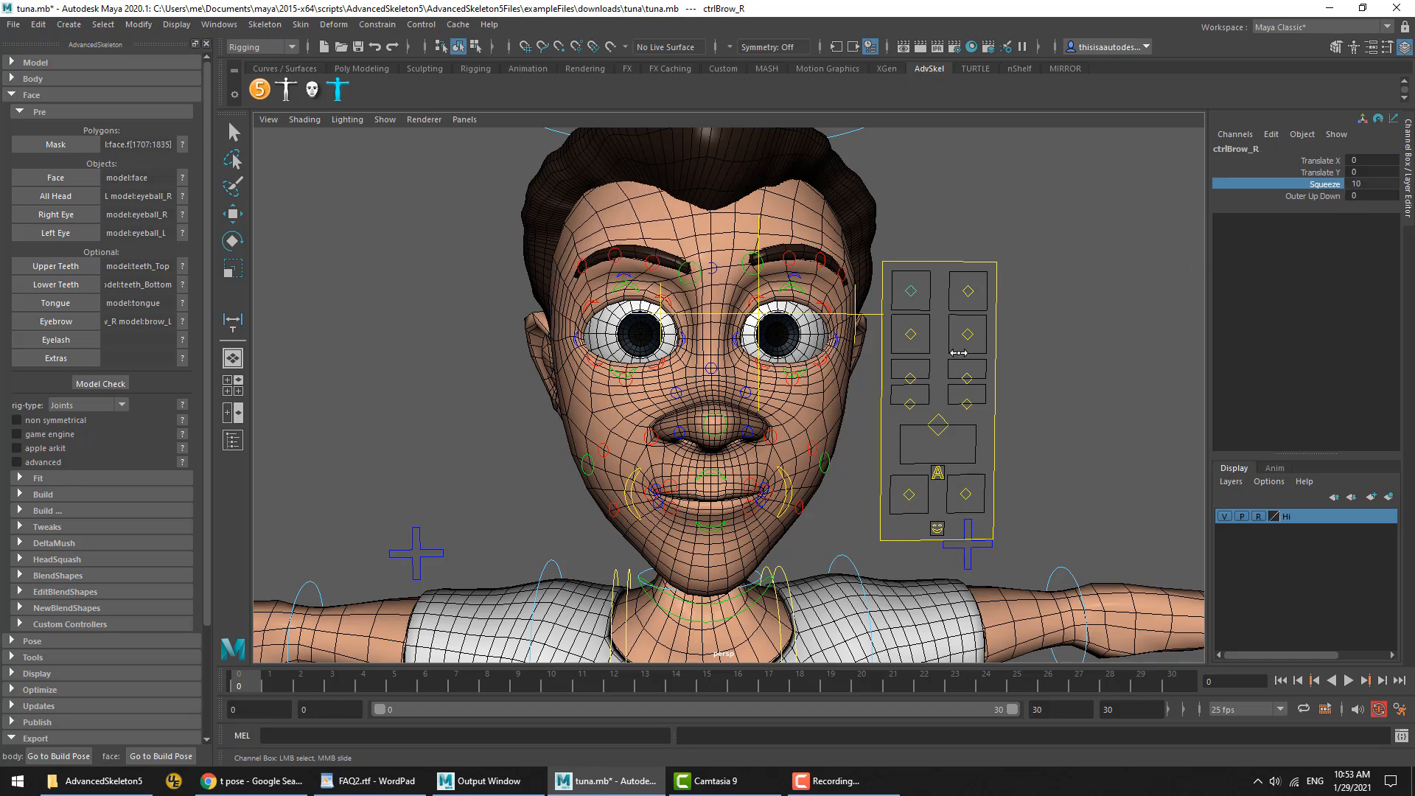
middle_click_drag(958, 353, 503, 353)
middle_click_drag(612, 351, 1269, 366)
middle_click_drag(994, 280, 788, 306)
middle_click_drag(936, 310, 1087, 320)
Set the right brow control's Squeeze to 20 and key that channel
left_click(1373, 183)
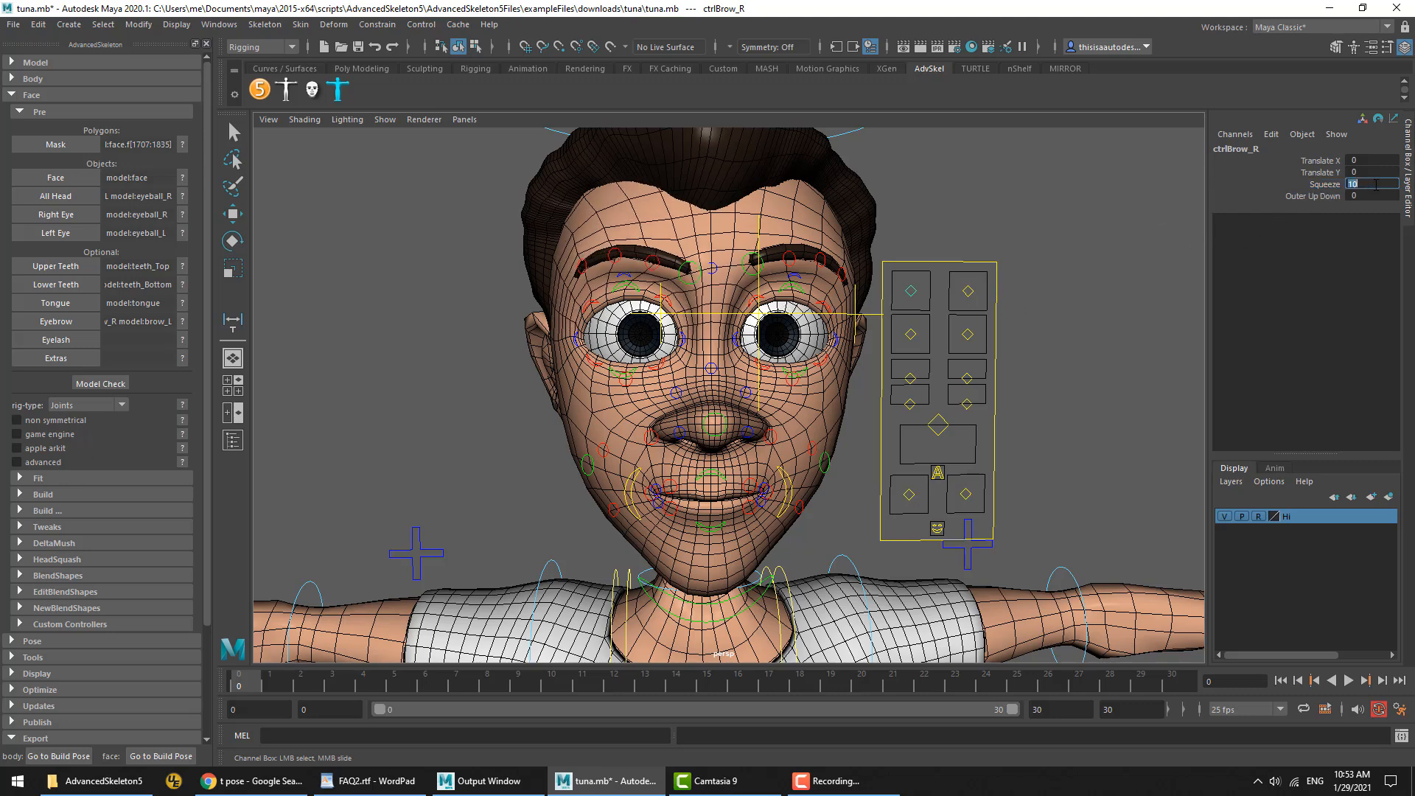
type("20")
key("Return")
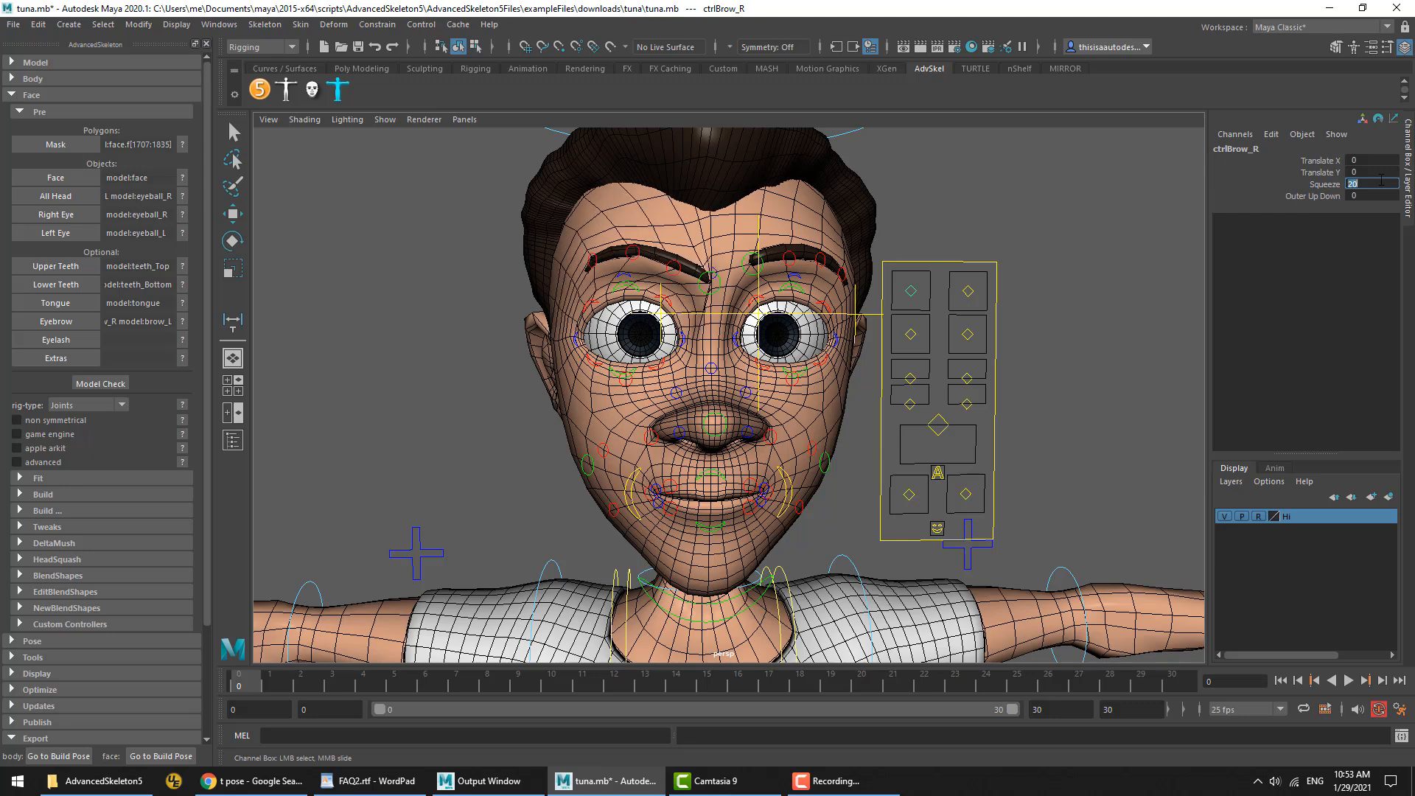
right_click(1325, 185)
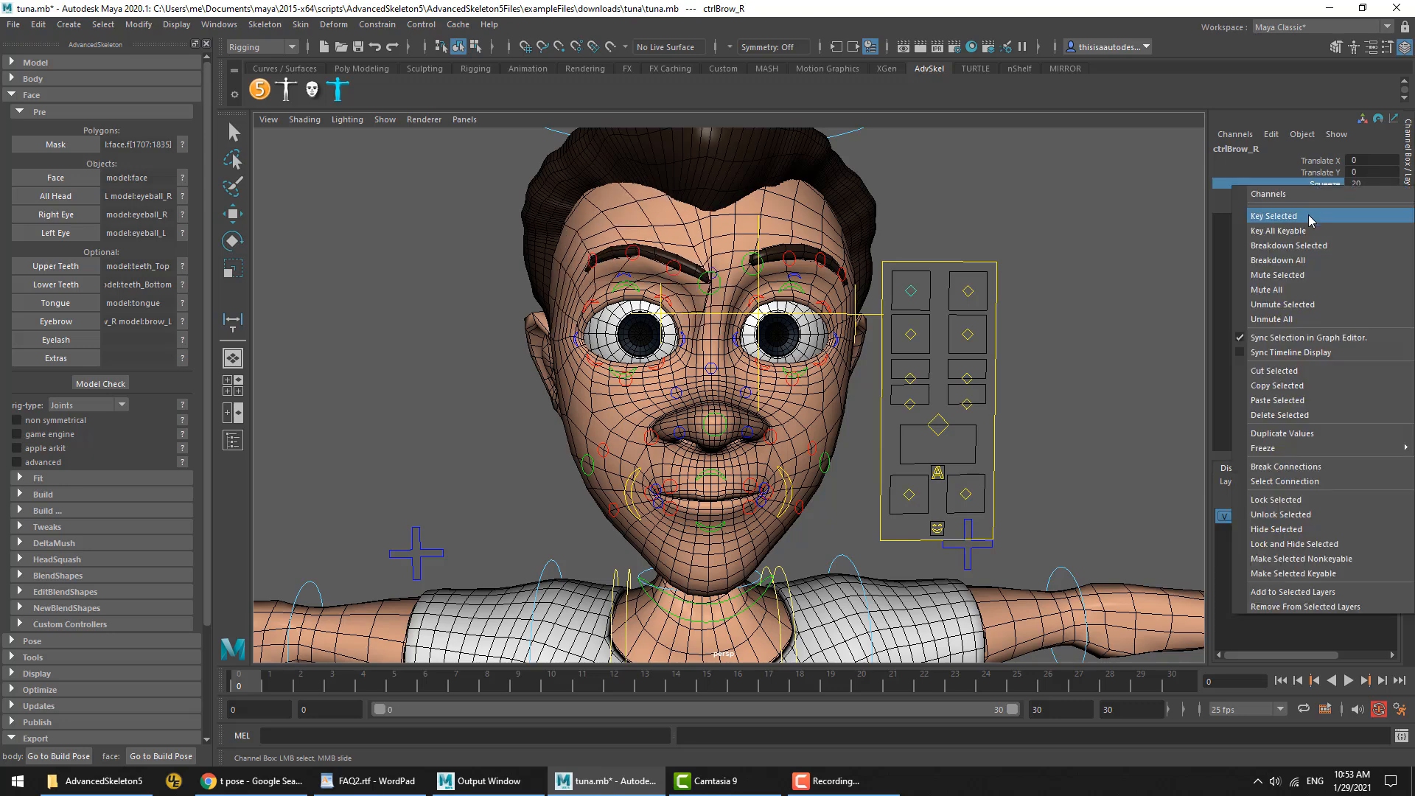
left_click(1308, 215)
Open the Graph Editor, raise the Squeeze curve's key at frame 0 to about 110, and close the editor
left_click(219, 25)
mouse_move(254, 93)
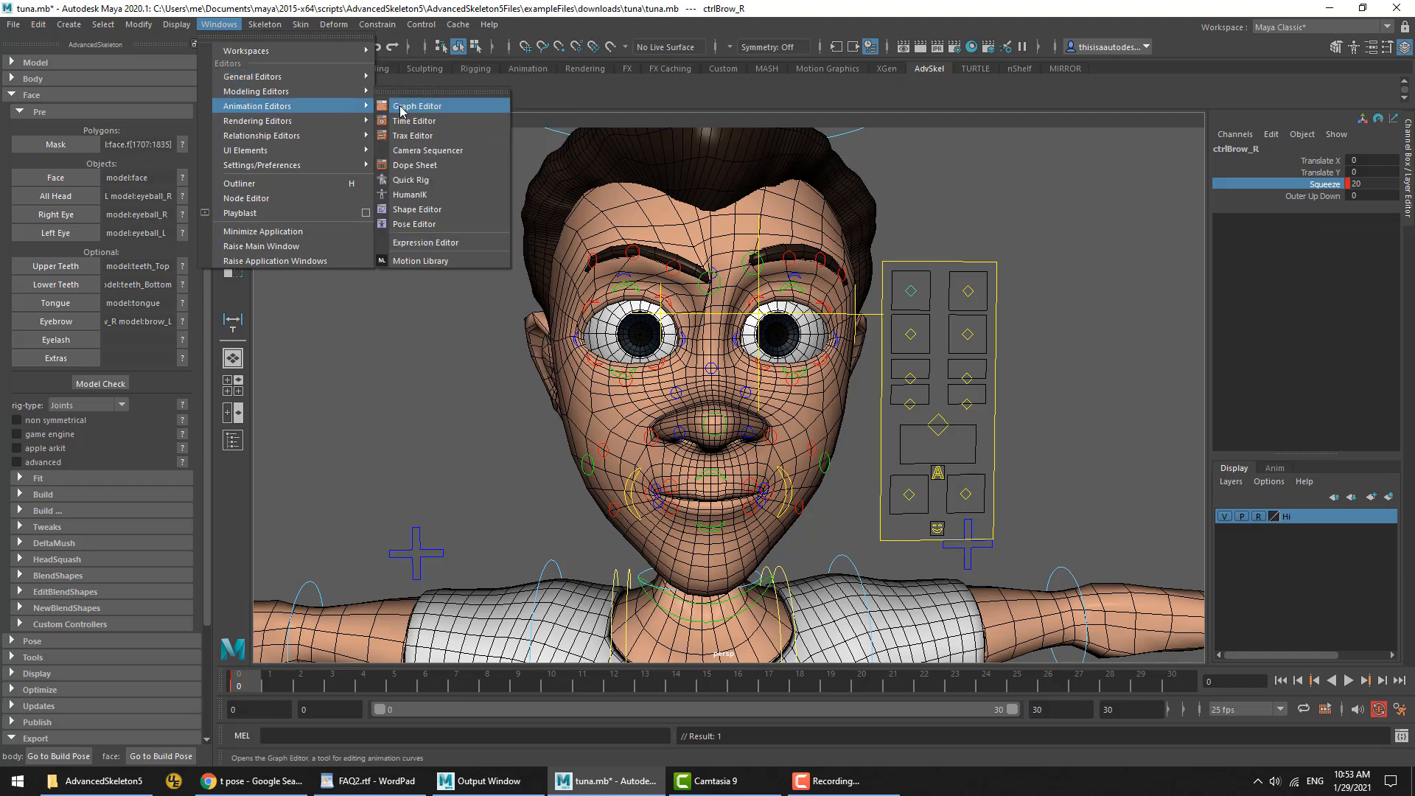
left_click(420, 106)
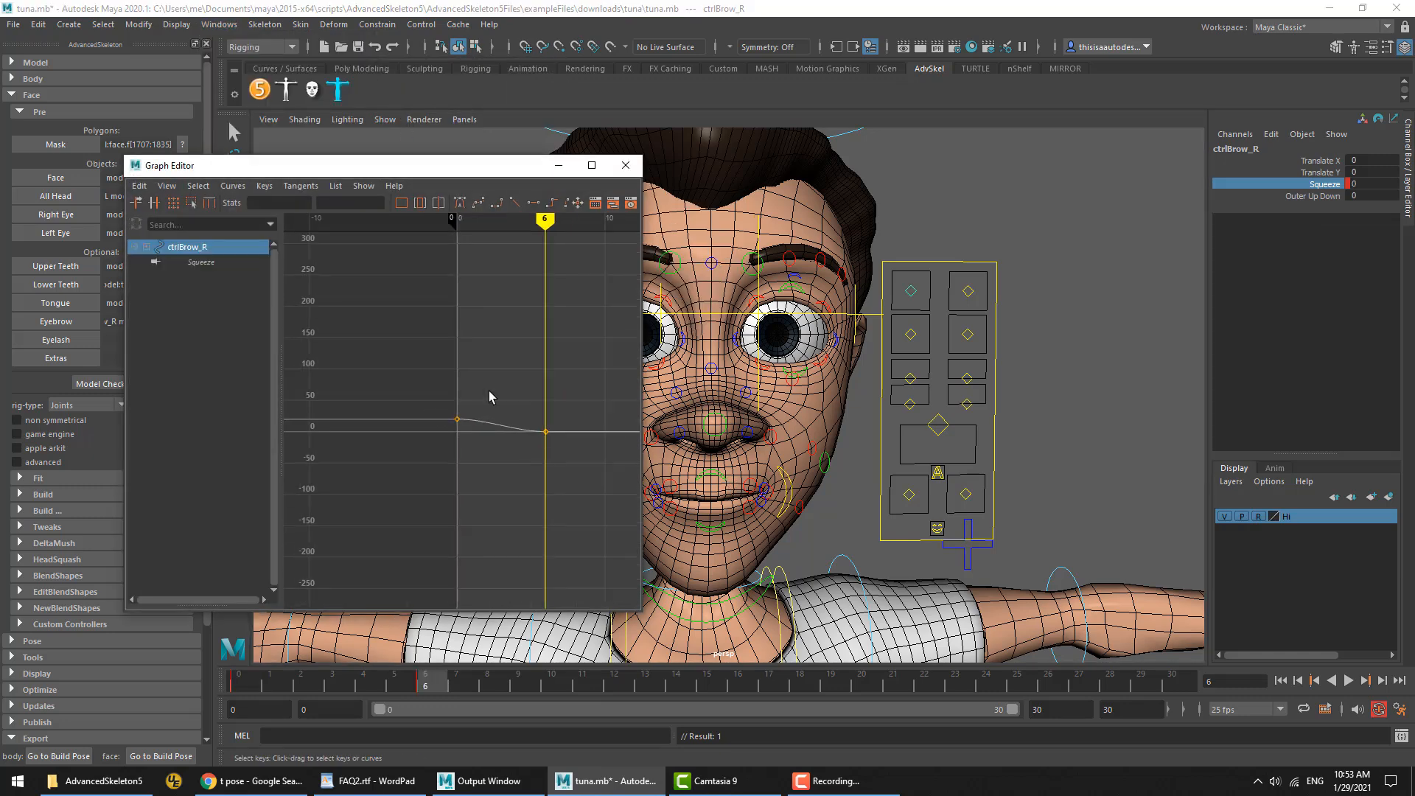
key("w")
left_click(457, 420)
middle_click_drag(461, 420, 465, 362)
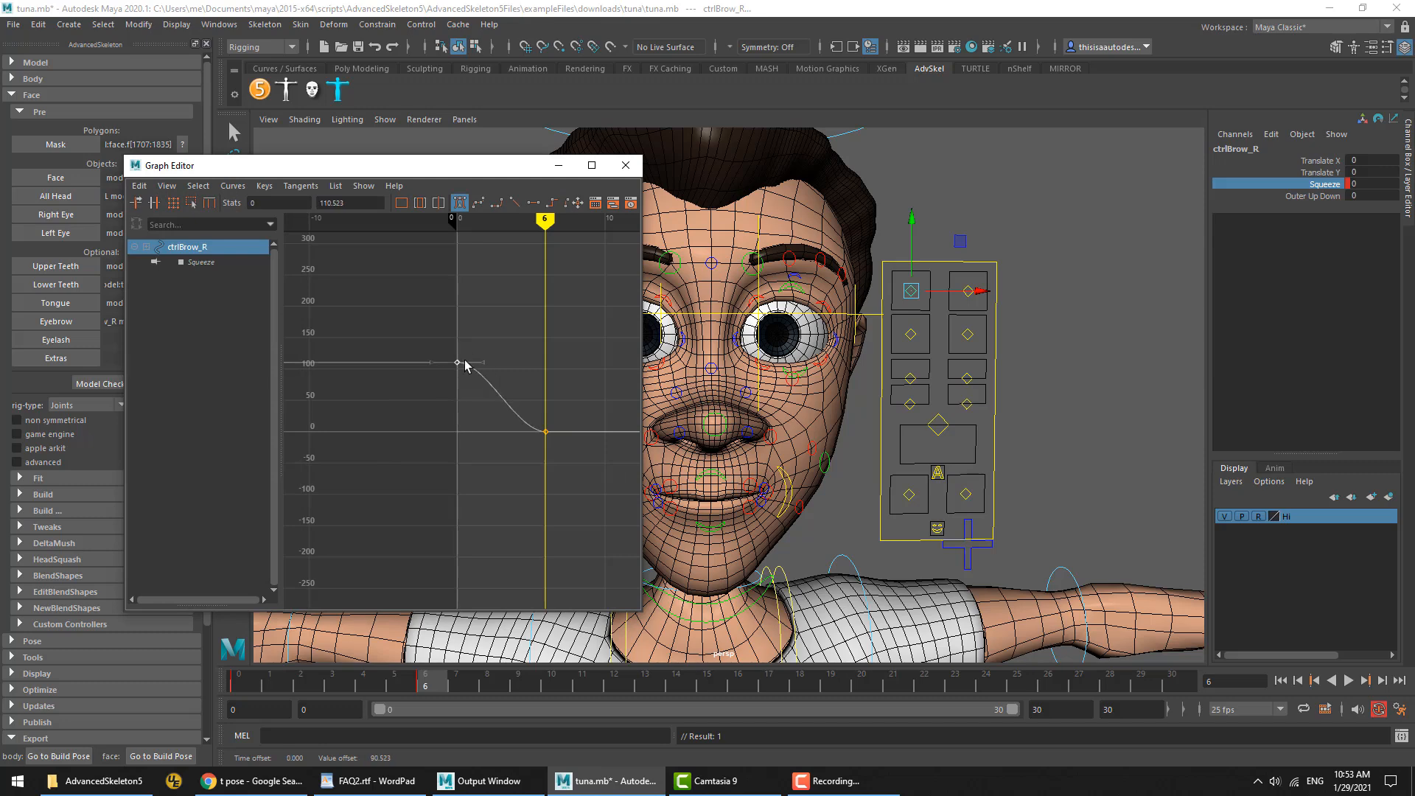
left_click(626, 165)
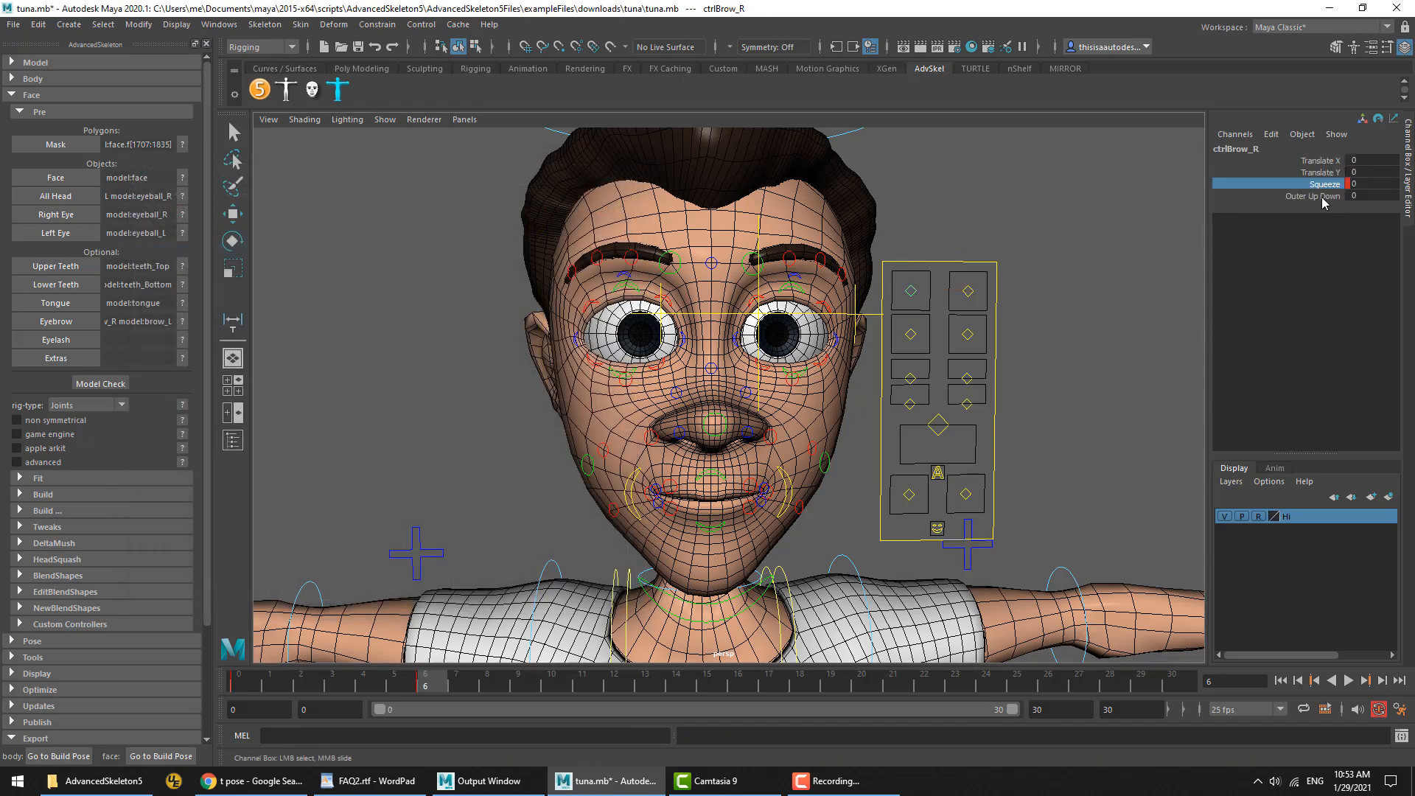
middle_click_drag(952, 388, 1048, 379)
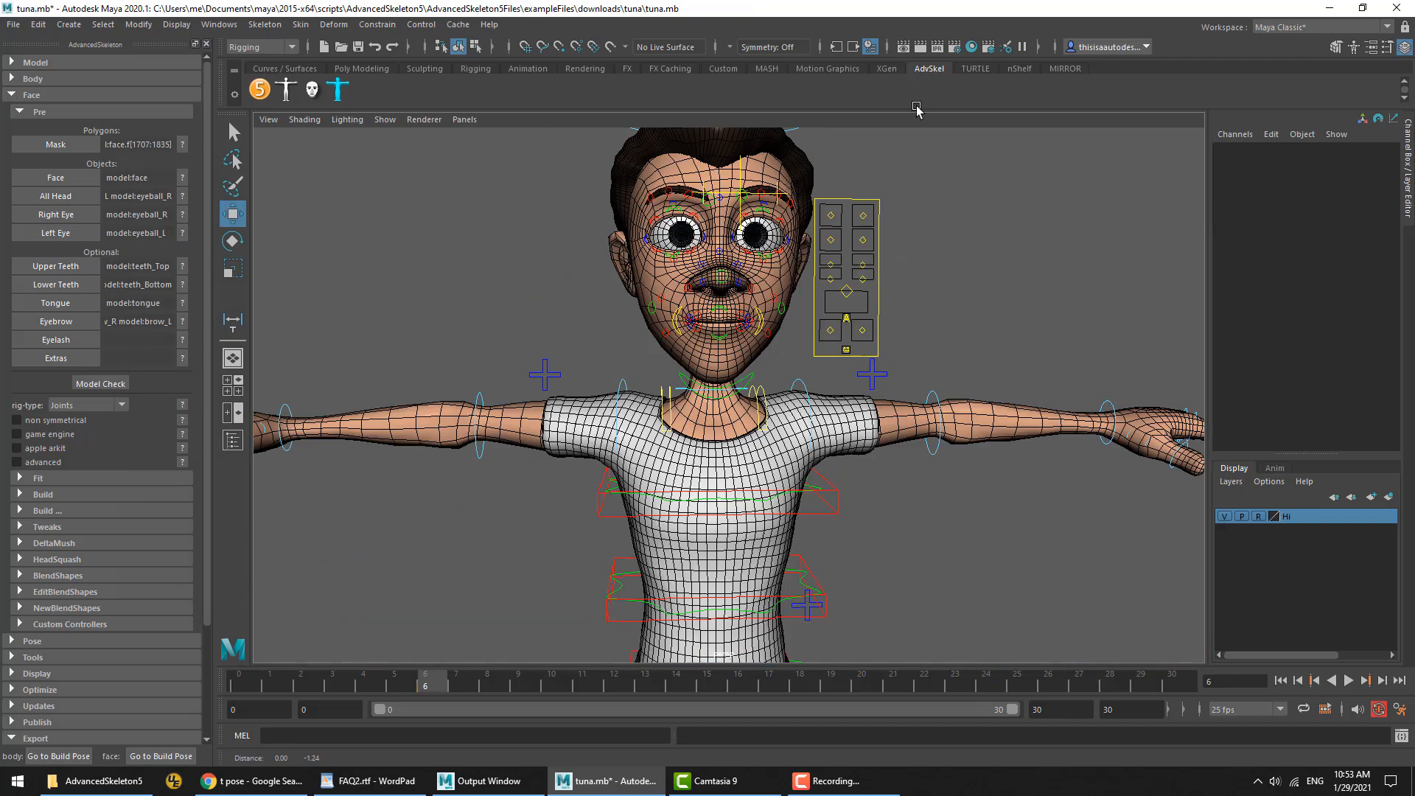
Select the left hand's Fingers control and scrub its Spread channel up to 10
left_click_drag(545, 374, 800, 470, "alt")
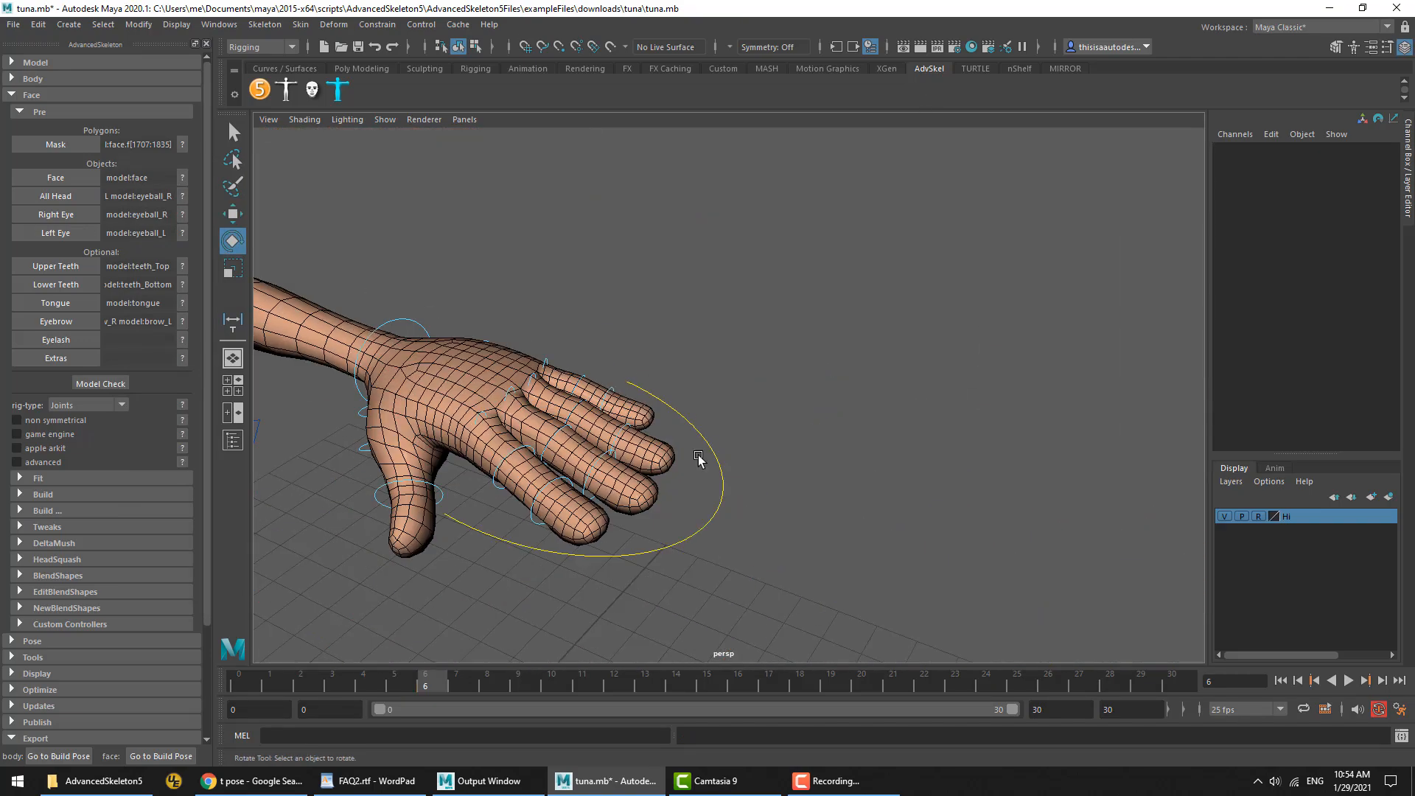
left_click(704, 567)
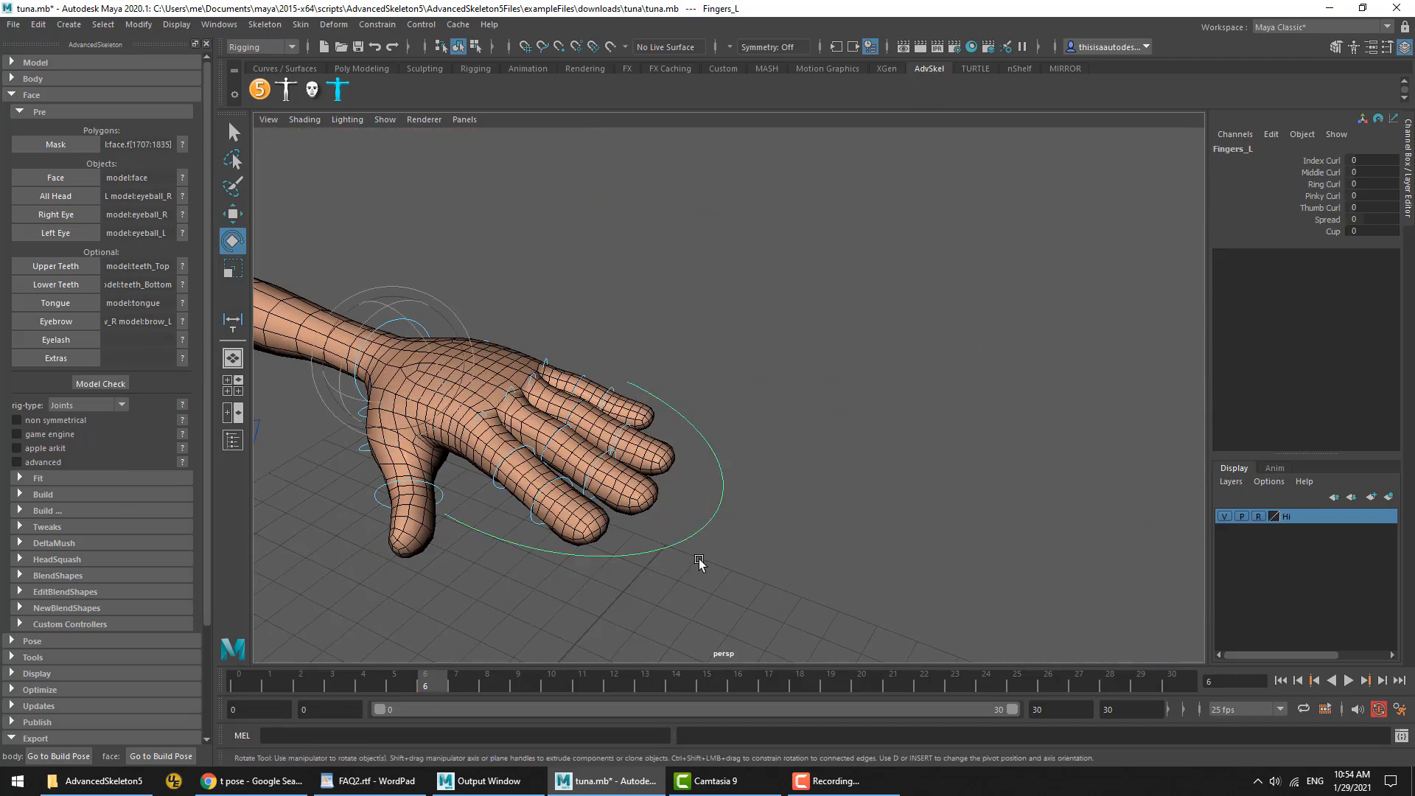
right_click_drag(703, 571, 779, 577, "alt")
middle_click_drag(779, 577, 1395, 336, "alt")
left_click_drag(1155, 300, 998, 375, "alt")
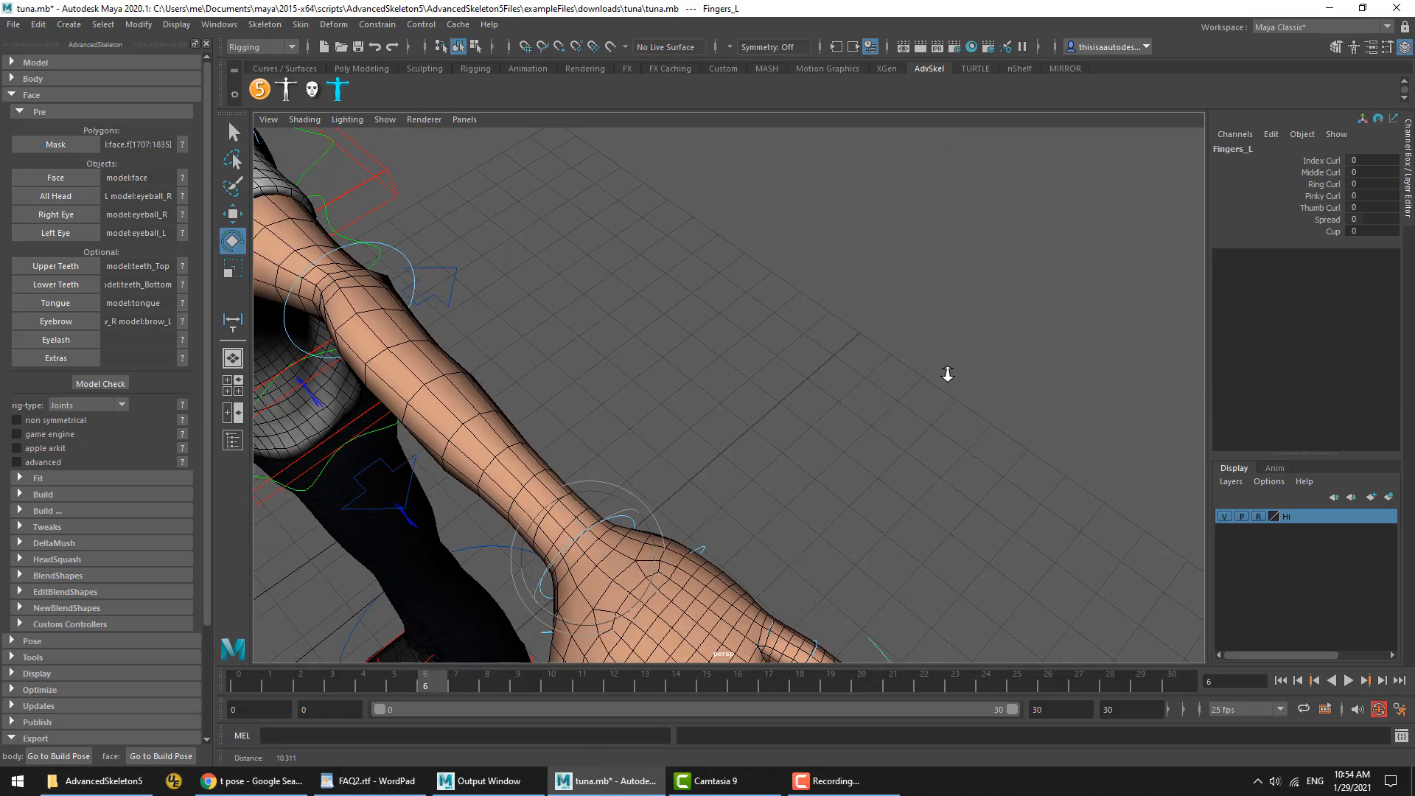
right_click_drag(998, 376, 1096, 258, "alt")
left_click(1327, 219)
middle_click_drag(837, 407, 1042, 408)
Try spreading the left hand's fingers past the limit by entering 15 and higher values for Spread
scroll(1044, 408, "up", 3)
left_click(1356, 220)
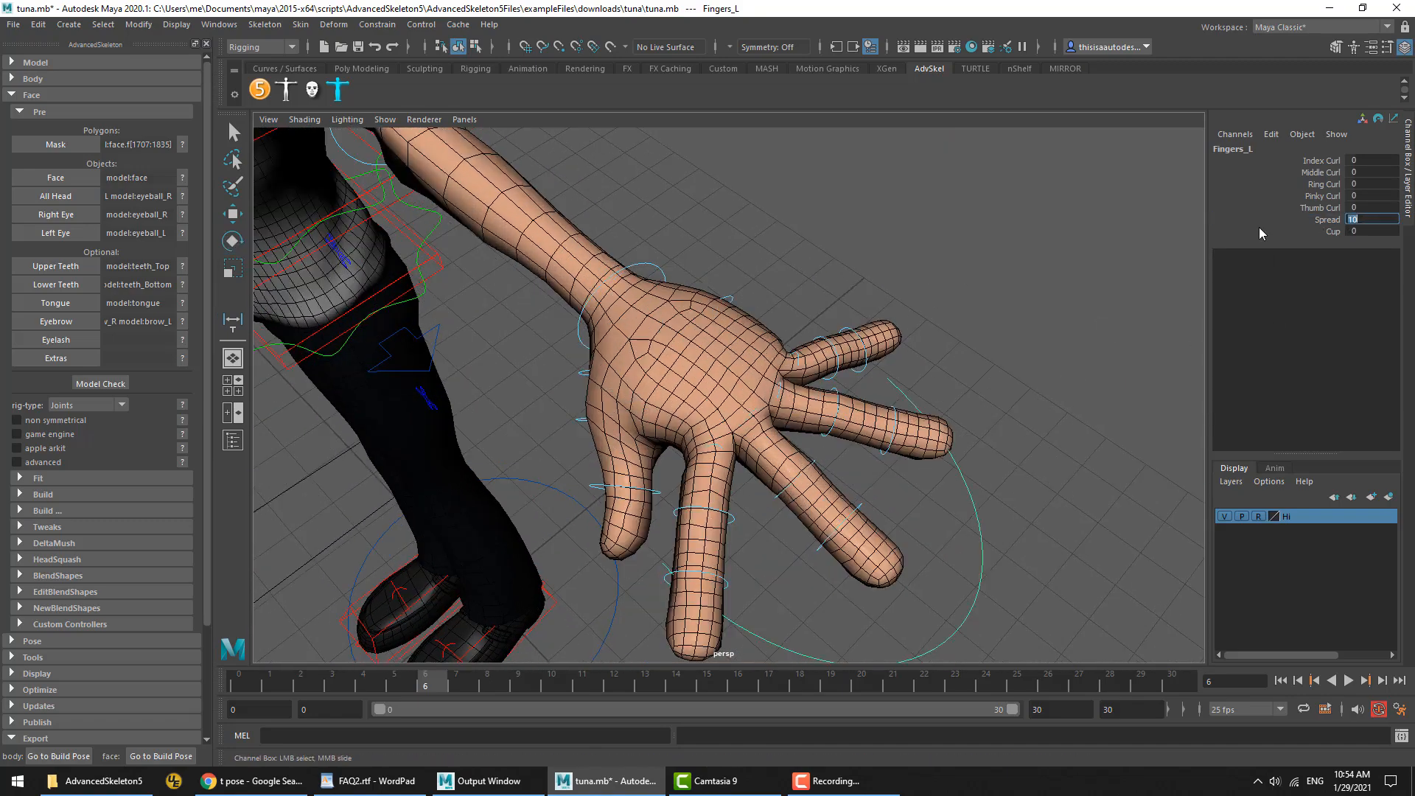
type("15")
key("Return")
type("20")
key("Return")
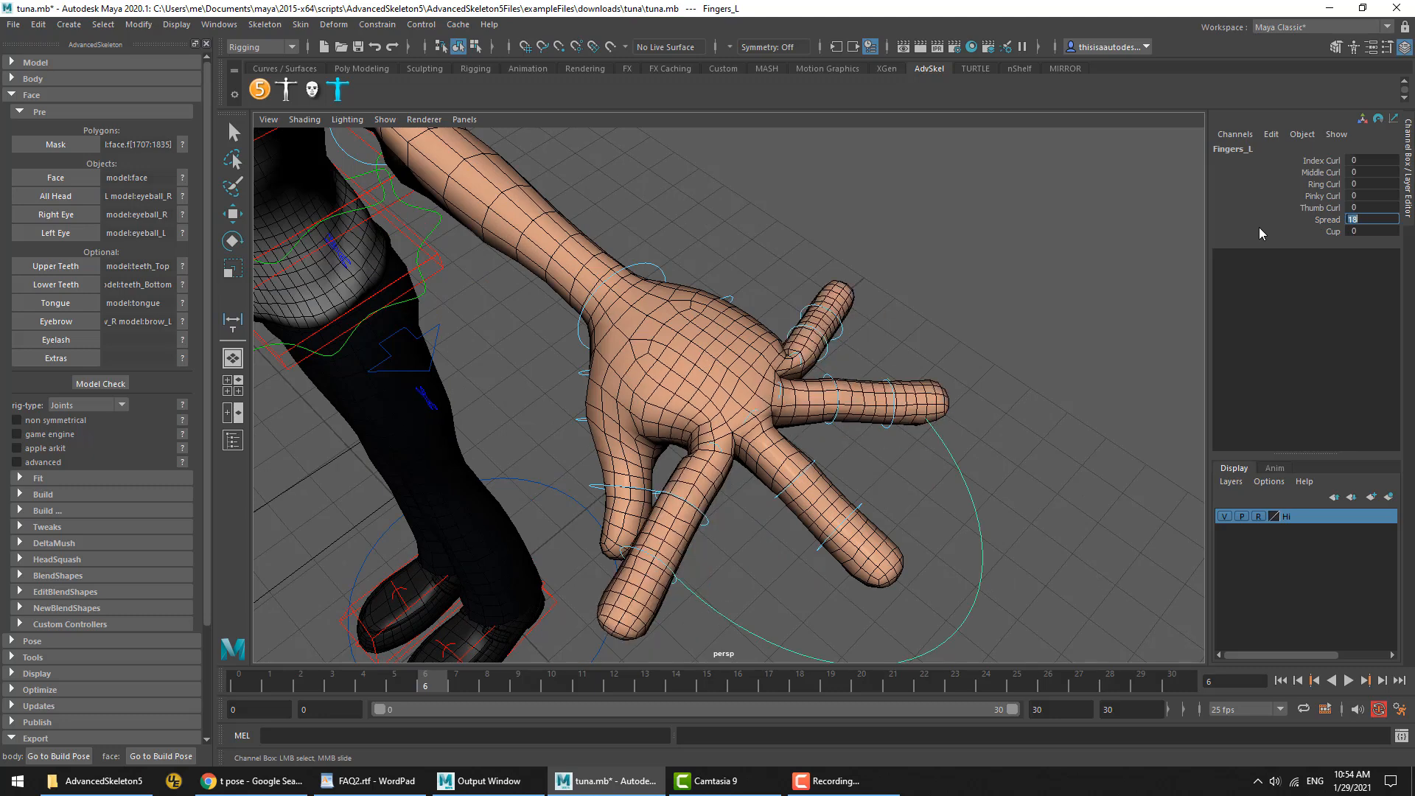
type("30")
key("Return")
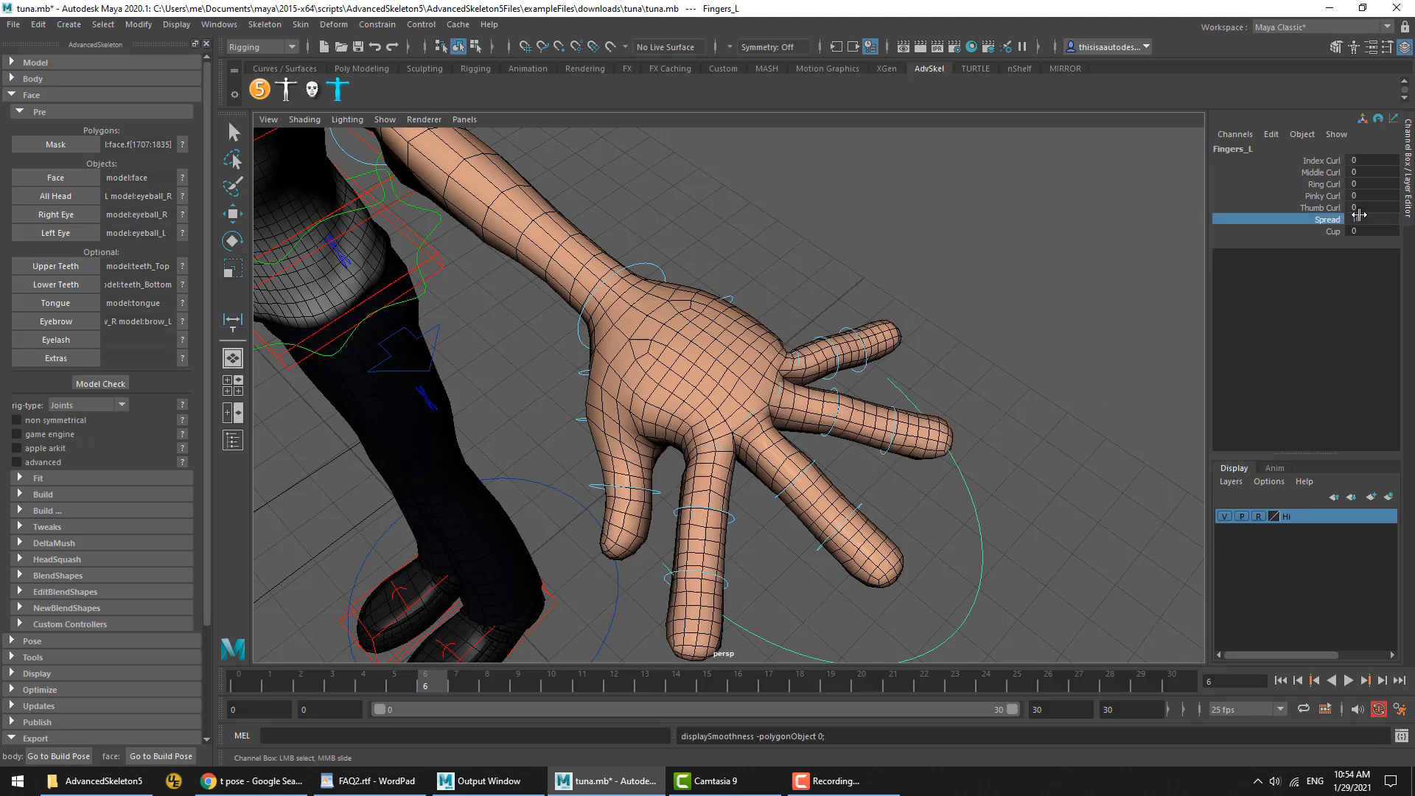
Reset the left hand's Spread to 0 and return to a front view of the character
left_click(1359, 219)
type("0")
key("Return")
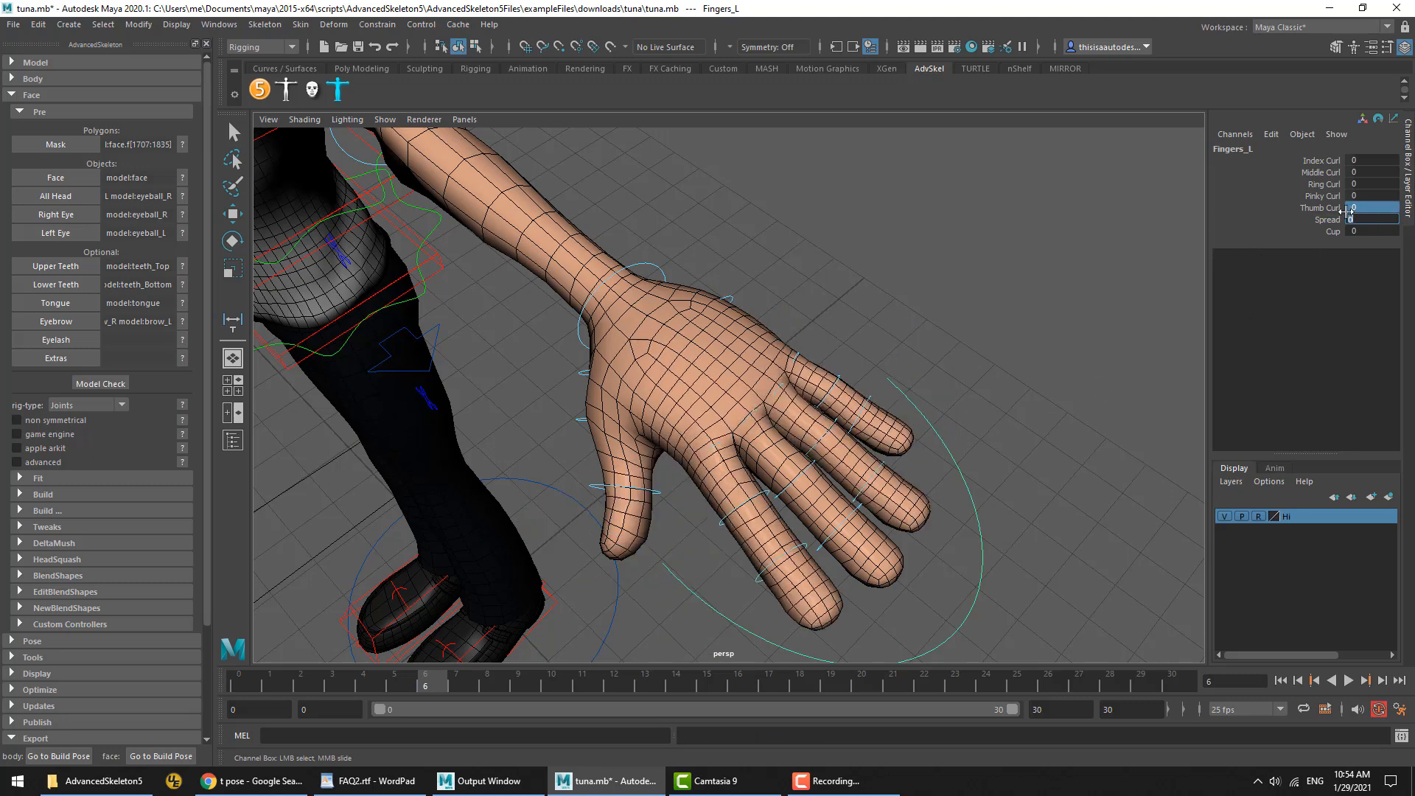
scroll(792, 254, "down", 5)
left_click_drag(776, 263, 973, 416, "alt")
middle_click_drag(973, 416, 982, 486, "alt")
left_click_drag(982, 486, 862, 544, "alt")
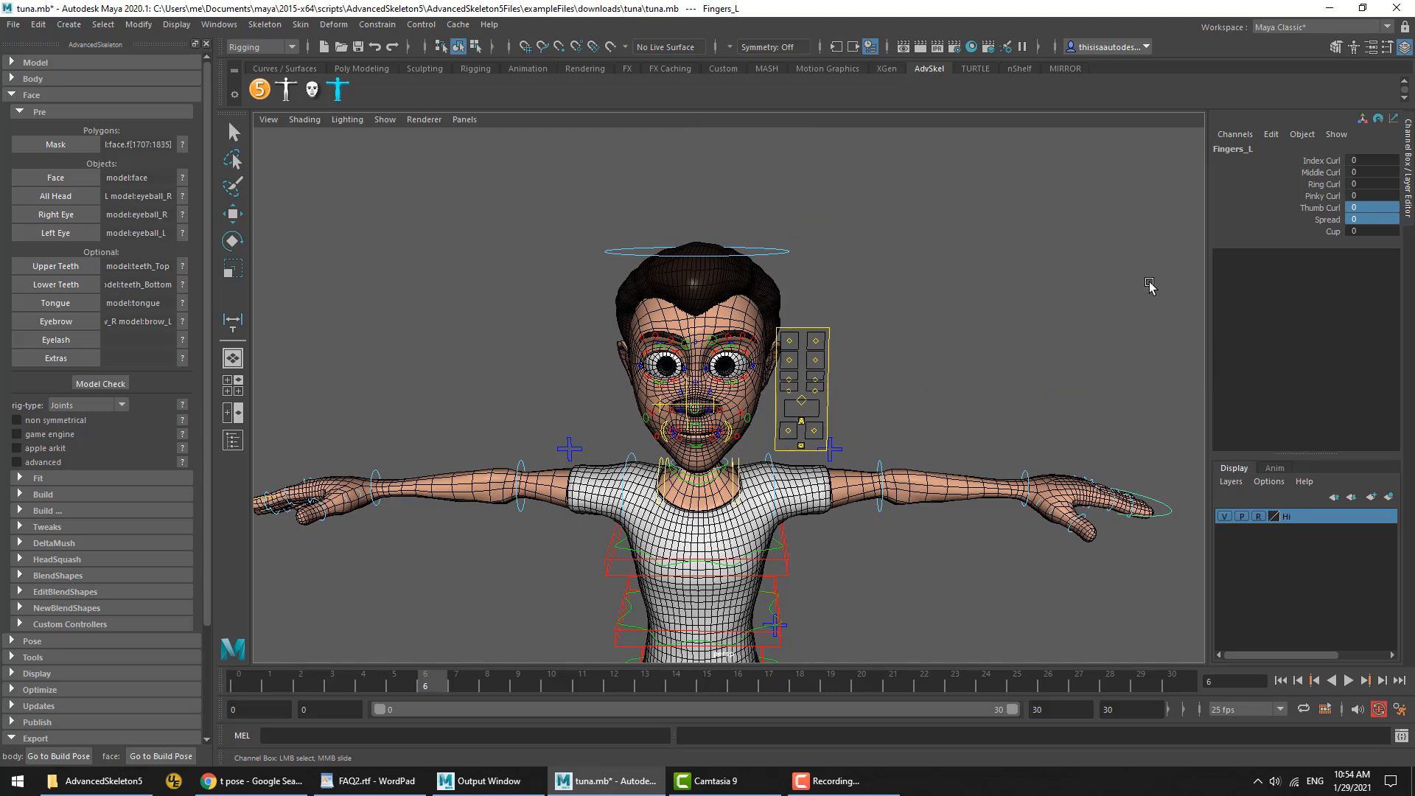
left_click(1324, 183)
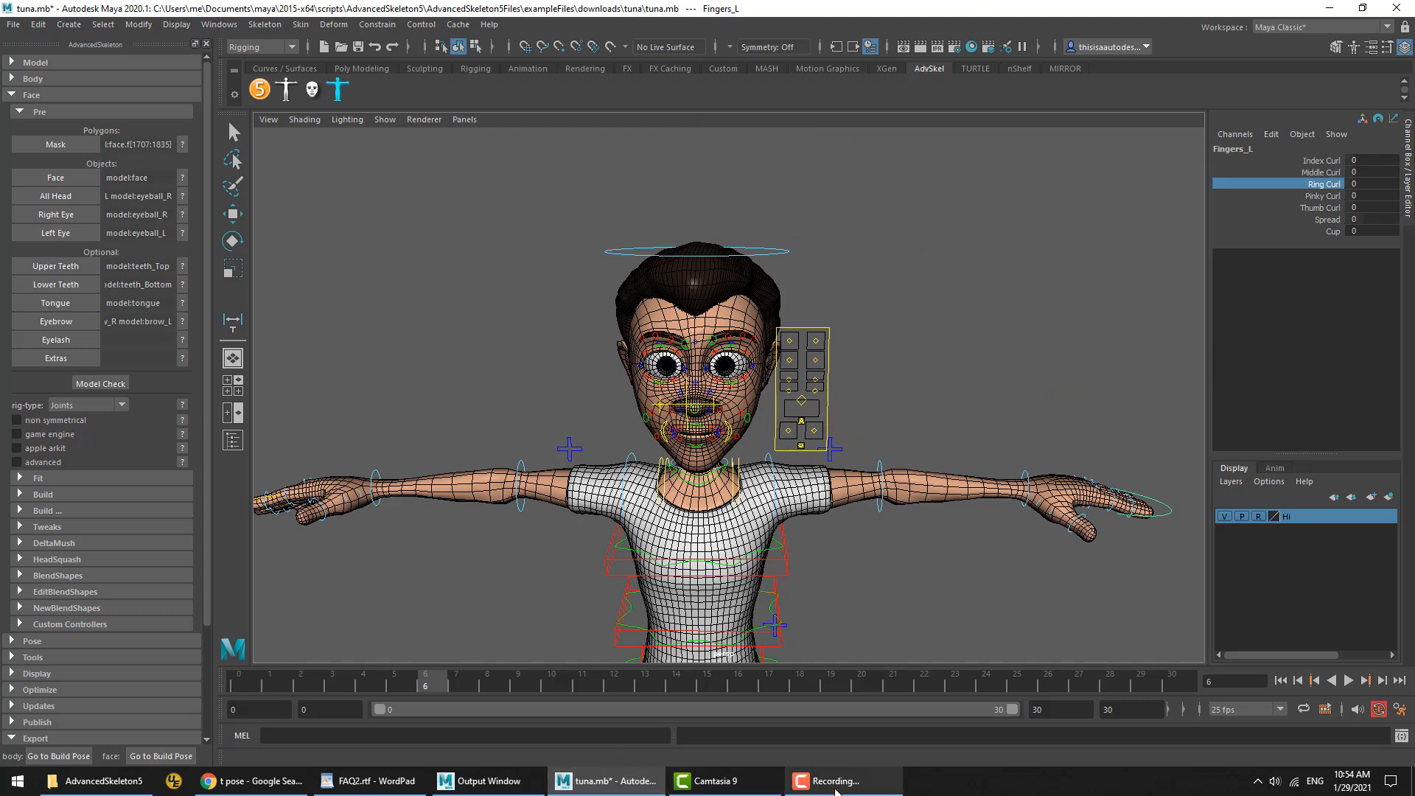
Switch to WordPad, highlight "How to rig a piston or spring" in FAQ2.rtf, and return to Maya
mouse_move(837, 793)
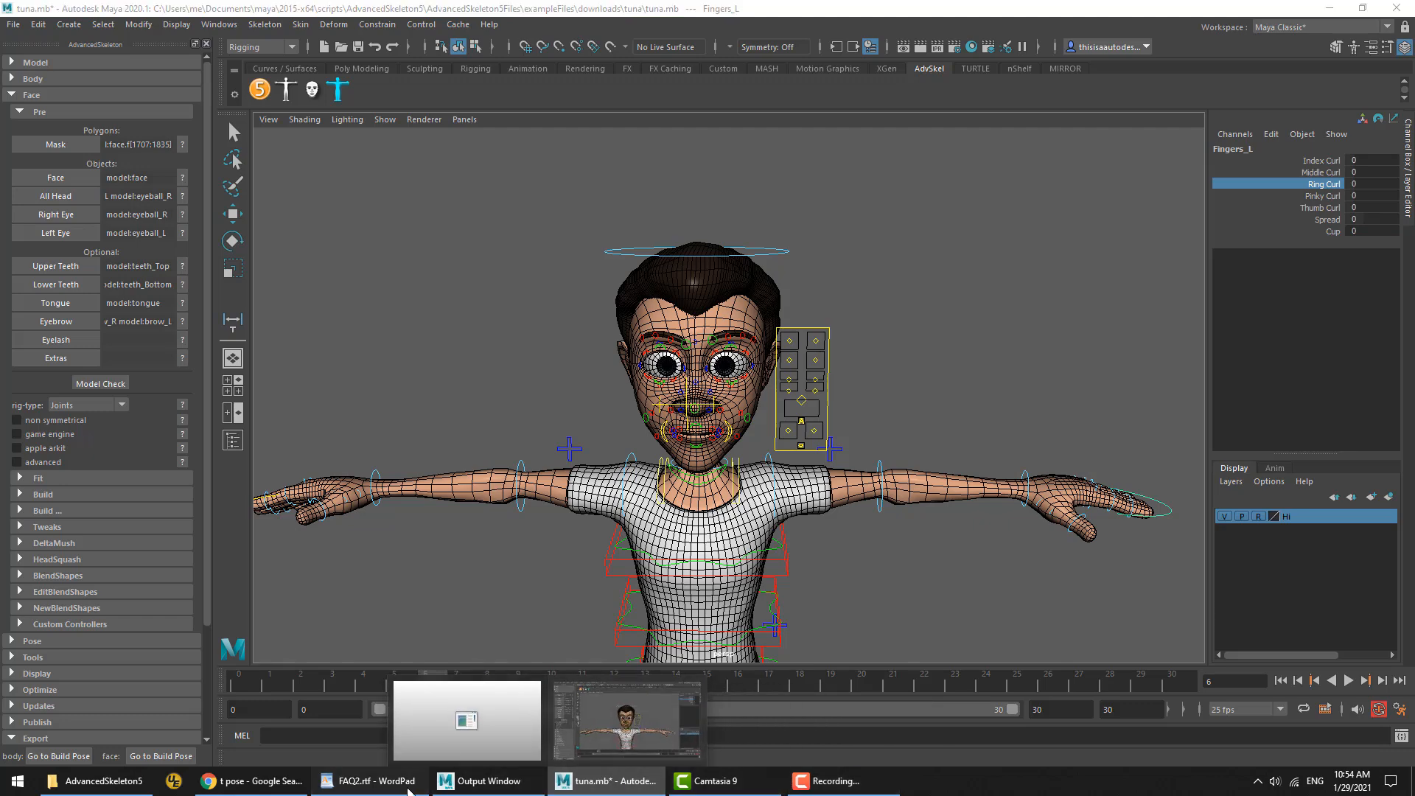
left_click(372, 780)
double_click(401, 445)
triple_click(404, 461)
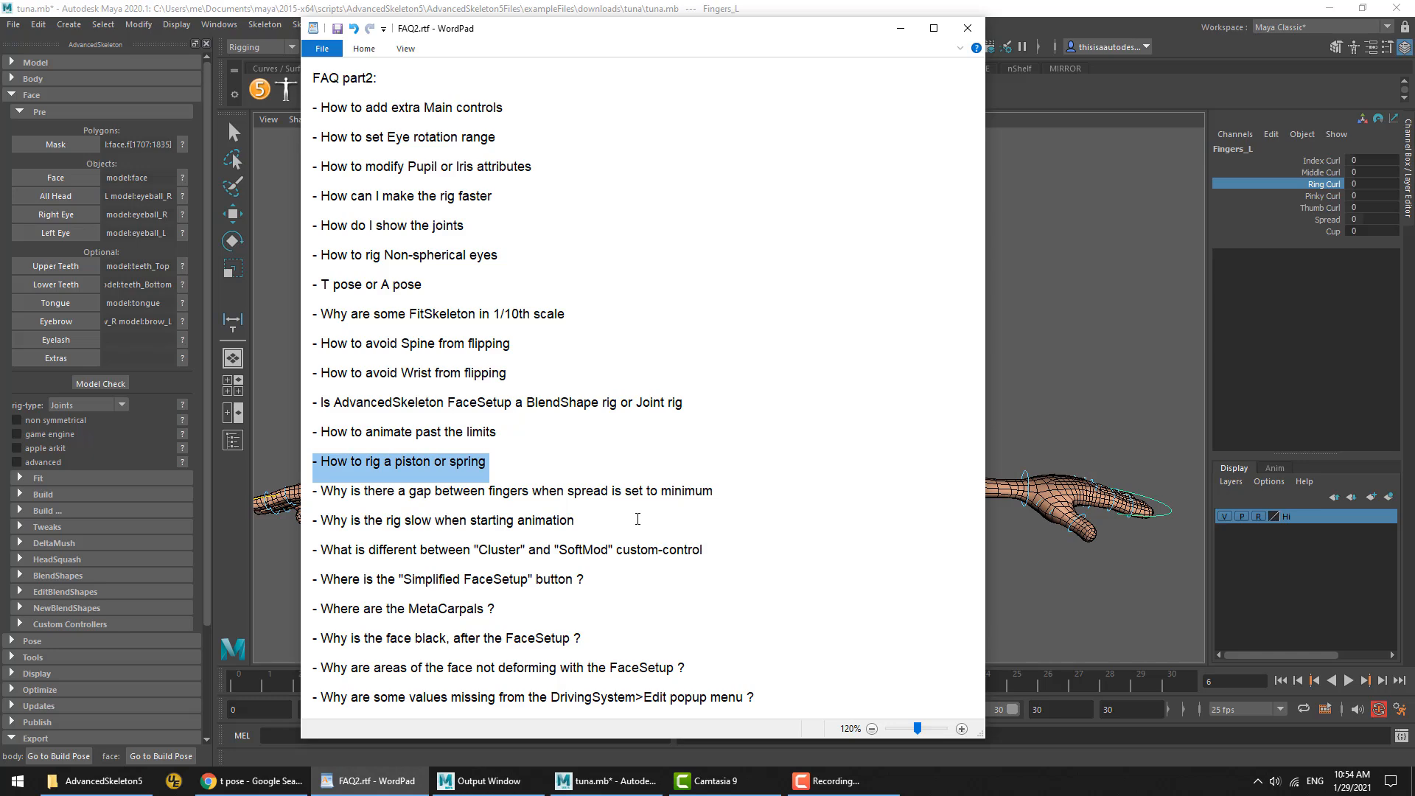
left_click(41, 10)
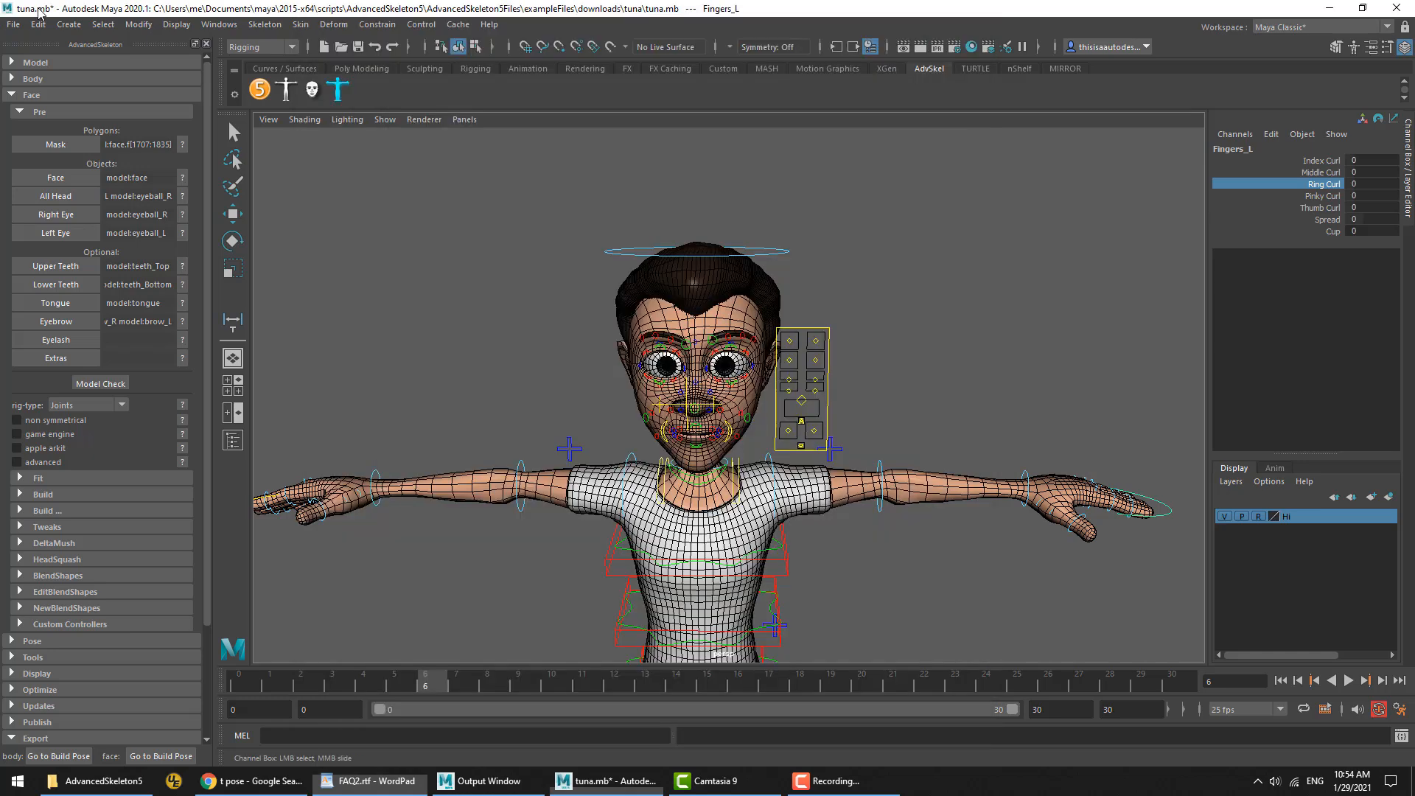
Open the monsterTruck demo scene from AdvancedSkeleton without saving the changes to tuna.mb
scroll(617, 444, "down", 5)
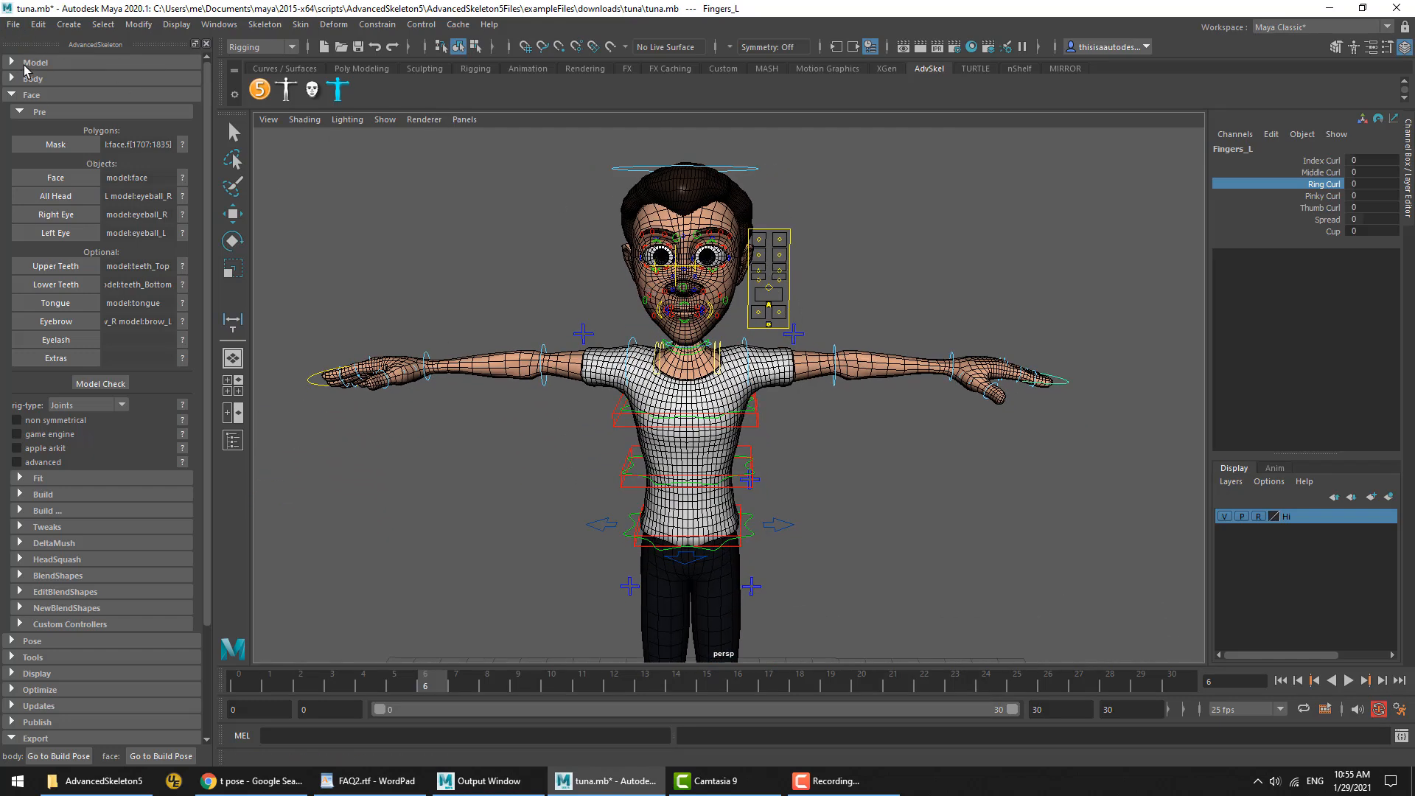
left_click(33, 96)
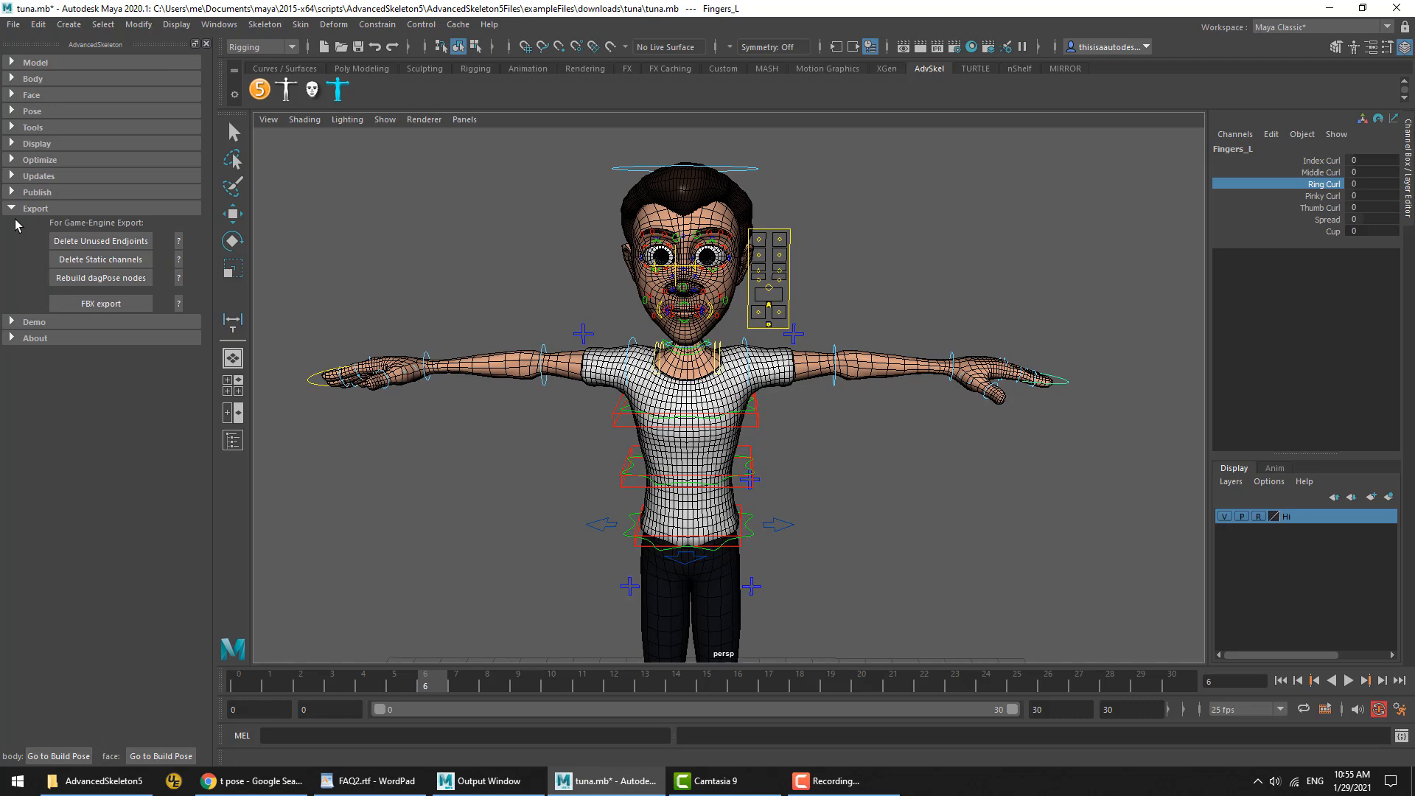
left_click(33, 210)
left_click(37, 242)
left_click(36, 242)
left_click(34, 224)
left_click(118, 275)
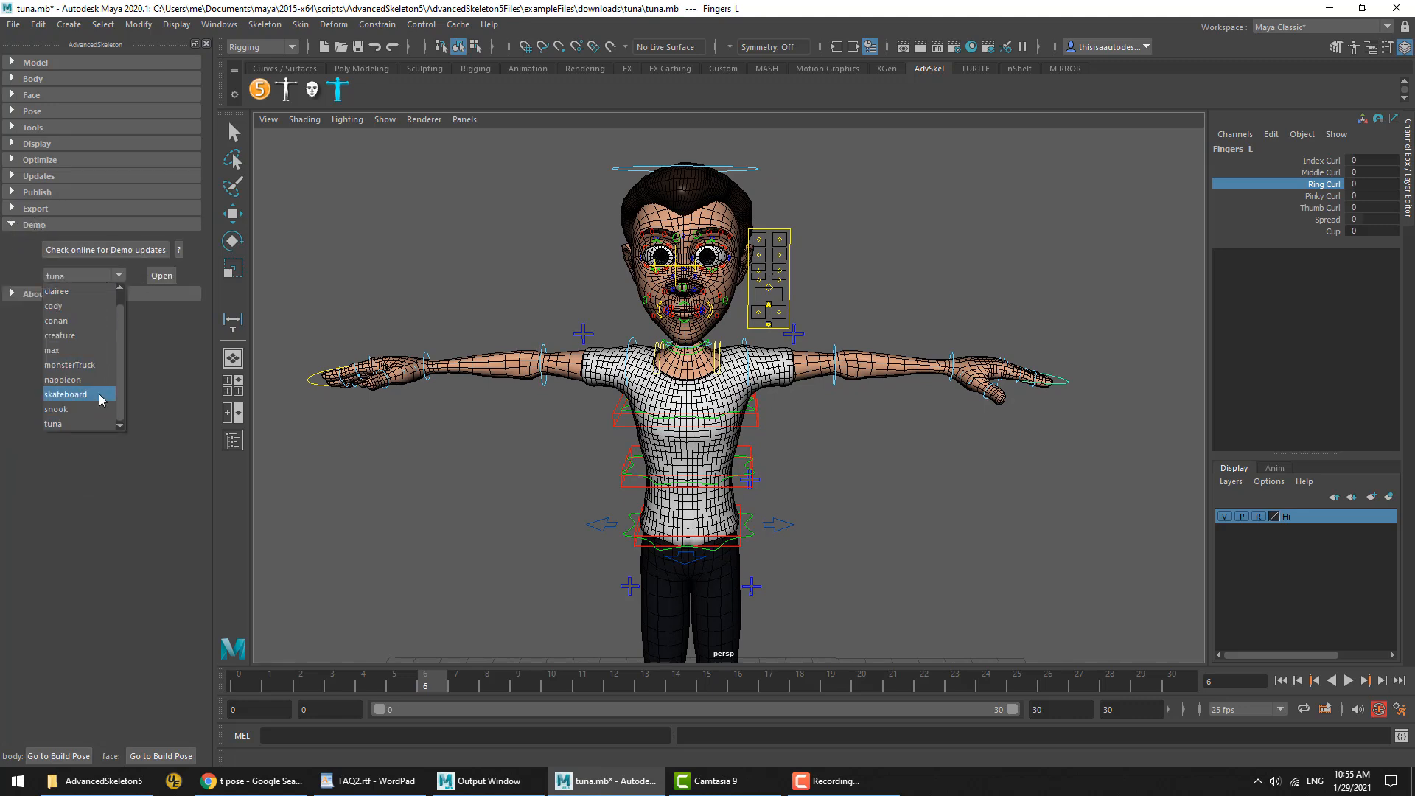
left_click(70, 365)
left_click(162, 275)
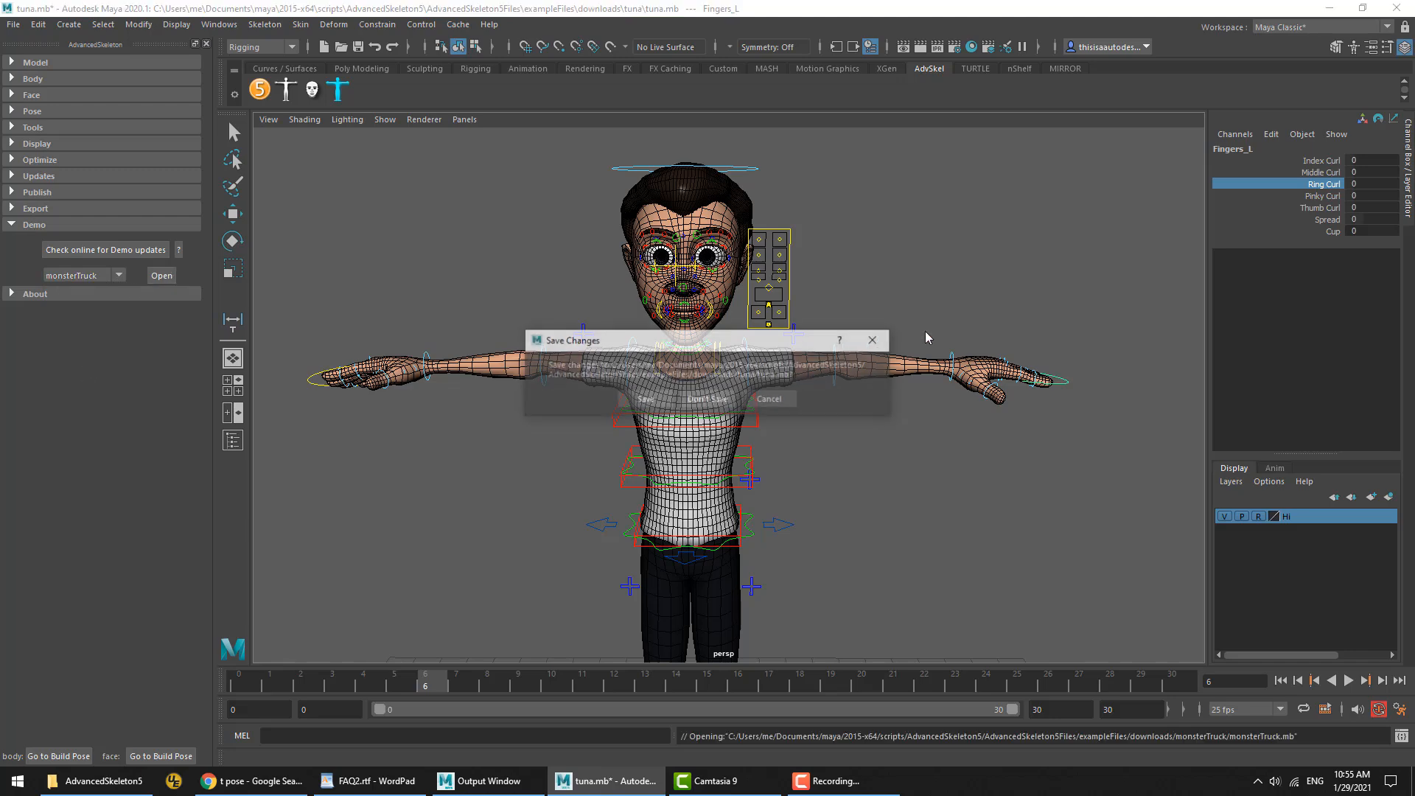
left_click(712, 406)
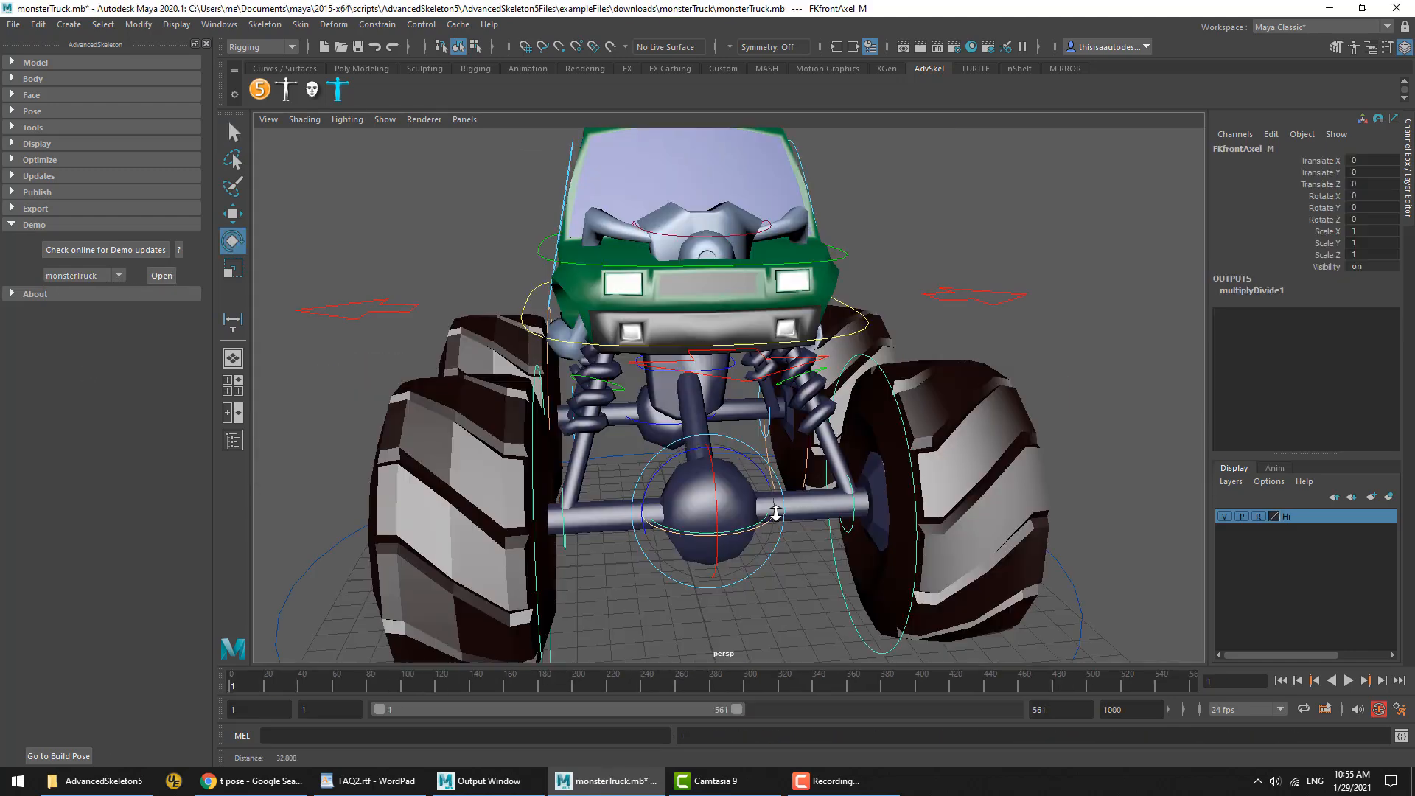
Check the piston or spring question in WordPad, then rotate the truck's front axle control in Maya to test the suspension
middle_click_drag(744, 530, 743, 512, "alt")
key("alt+Tab")
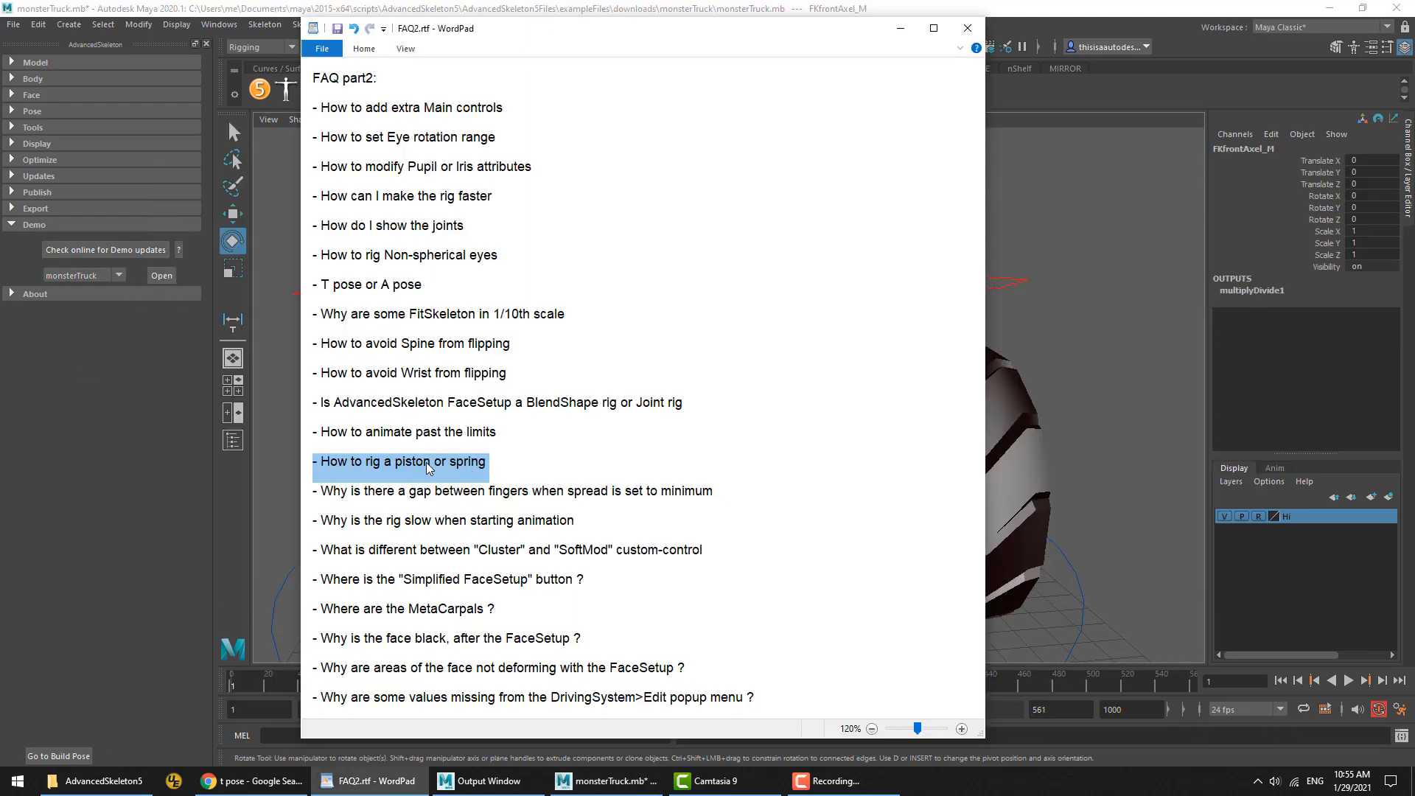
key("alt+Tab")
left_click_drag(734, 509, 815, 487)
right_click_drag(815, 486, 878, 389, "alt")
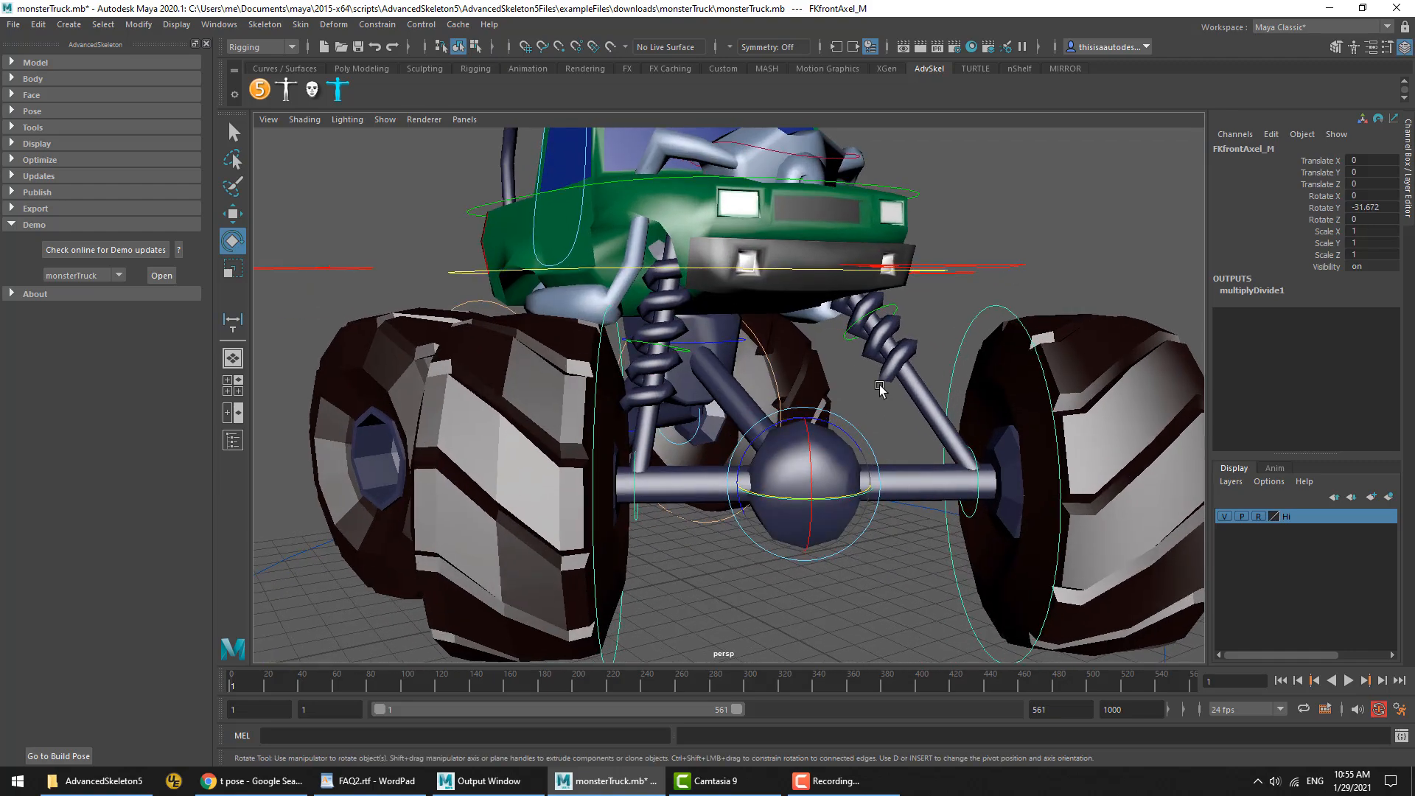
left_click_drag(807, 488, 847, 493)
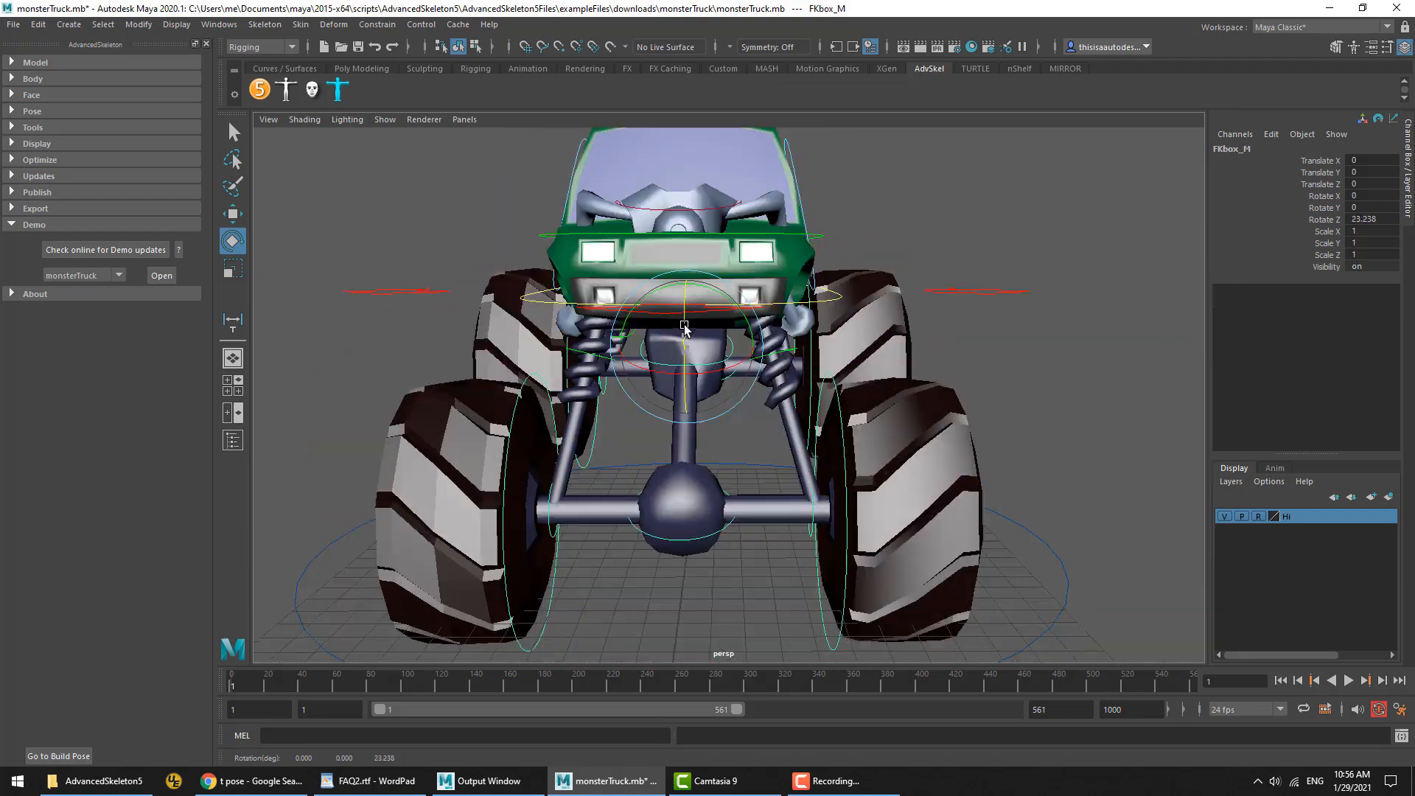
Tilt the truck's body control sideways and undo it, then start and stop the animation playback
left_click_drag(686, 329, 682, 316)
key("ctrl+z")
key("alt+v")
key("alt+v")
Return the truck rig to its build pose and clear the selection
left_click(46, 758)
left_click_drag(759, 284, 874, 315, "alt")
left_click(988, 235)
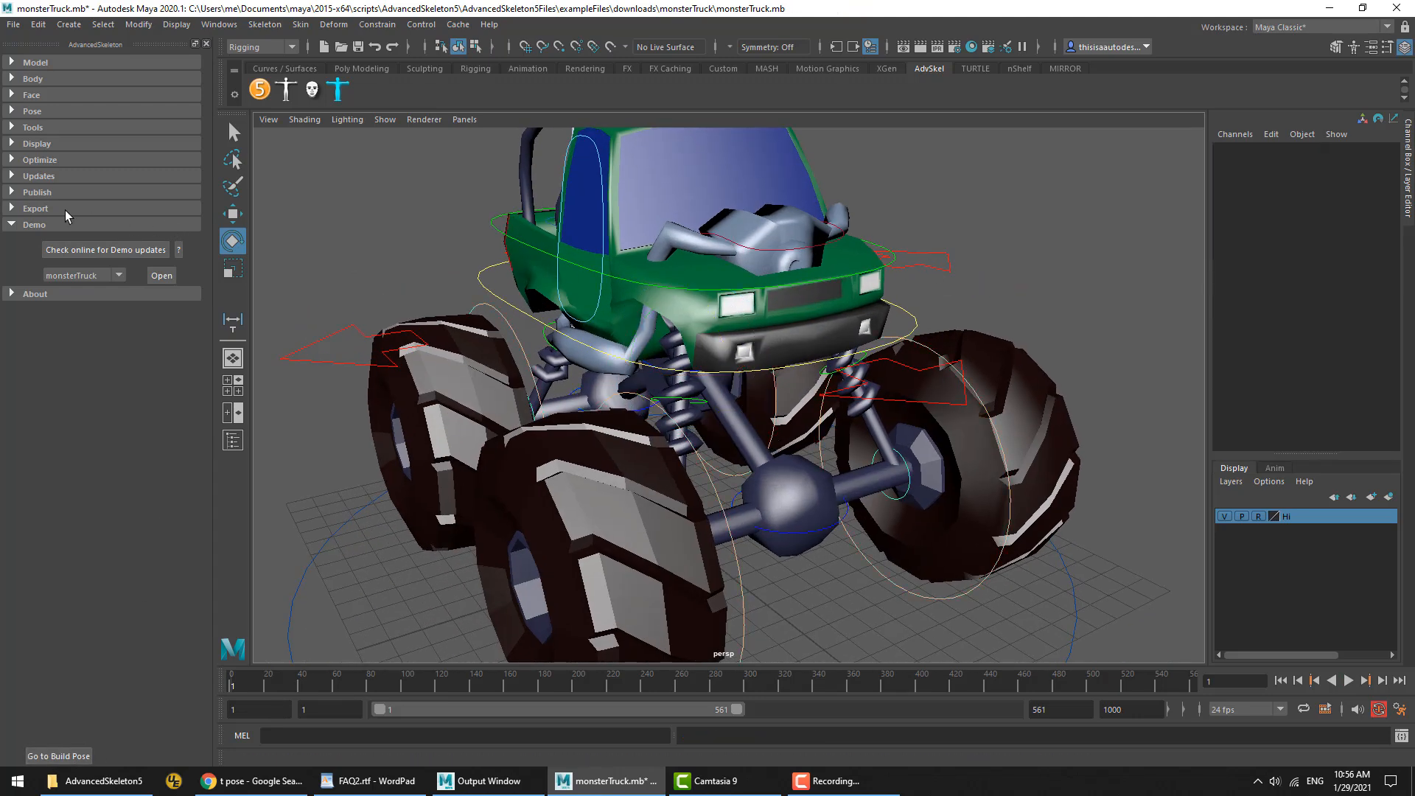
Expand AdvancedSkeleton's Body tools, hide the Hi display layer, and show the truck rig's joints by setting their visibility to 1
left_click(33, 225)
left_click(33, 79)
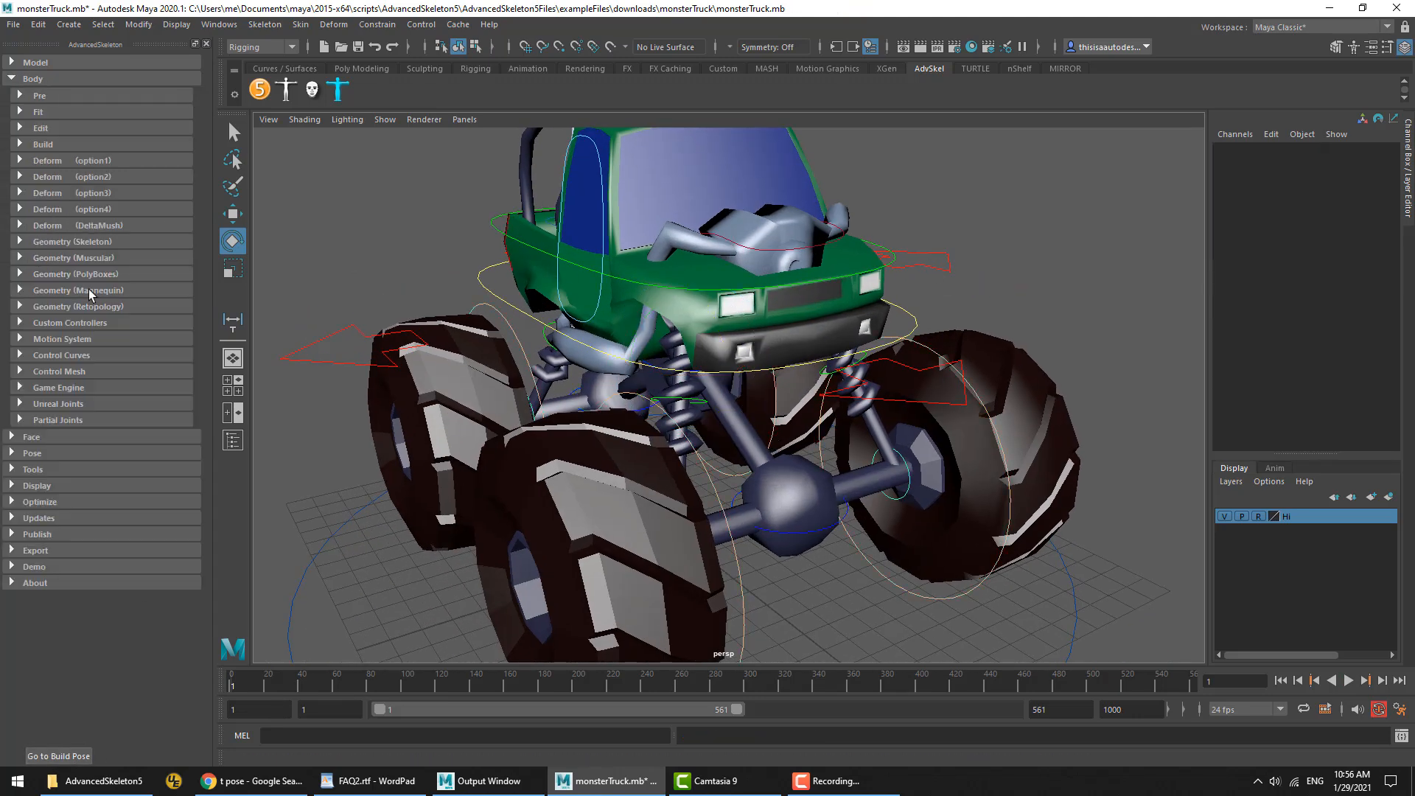
left_click(1223, 517)
left_click(416, 462)
left_click(1348, 396)
type("1")
key("Return")
left_click(357, 299)
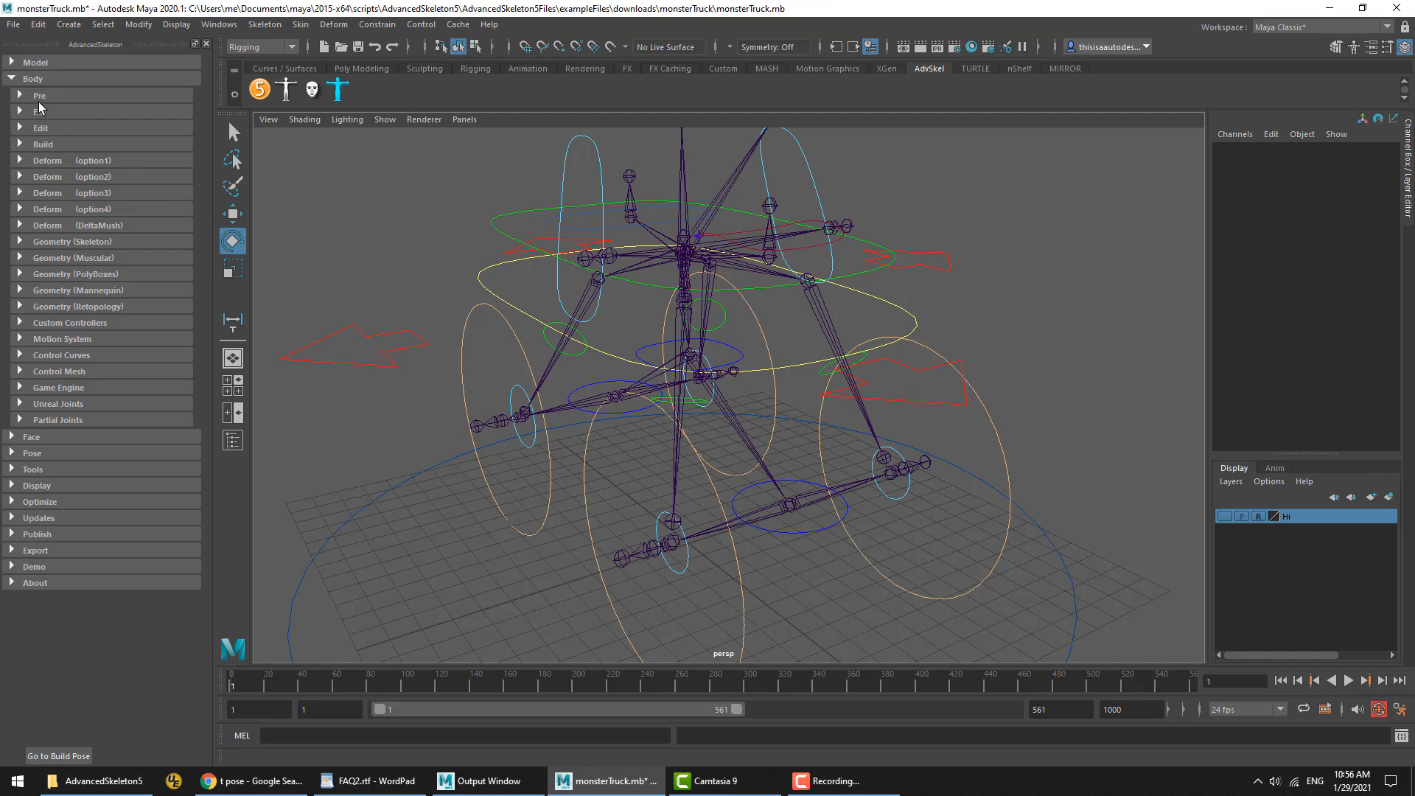
Toggle from the built rig to the Fit skeleton and select the frontSuspension joint
left_click(45, 144)
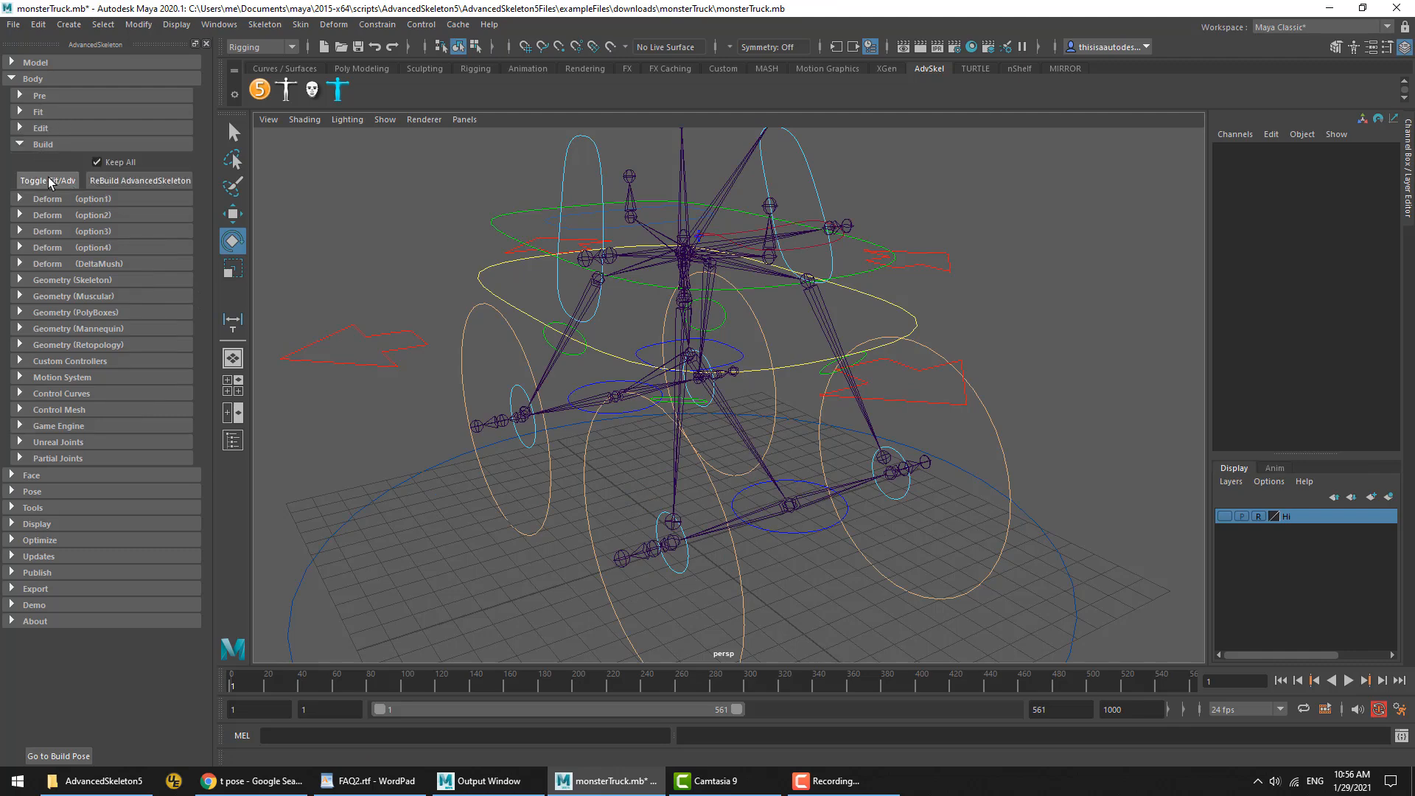
left_click(51, 180)
left_click_drag(908, 383, 599, 341, "alt")
left_click_drag(549, 339, 732, 373, "alt")
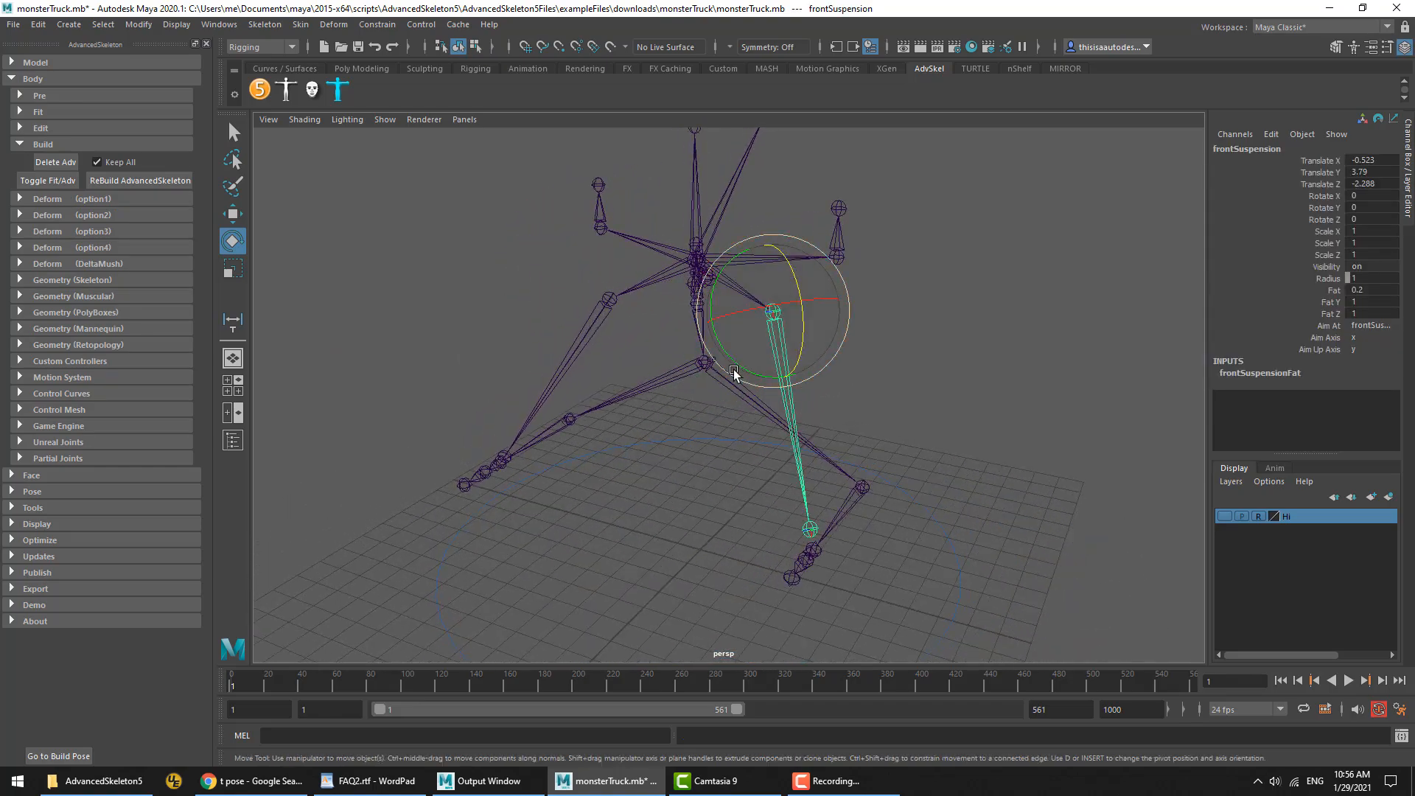
Inspect the frontSuspension joint's aim attributes and expand the fit skeleton's Edit tools
key("w")
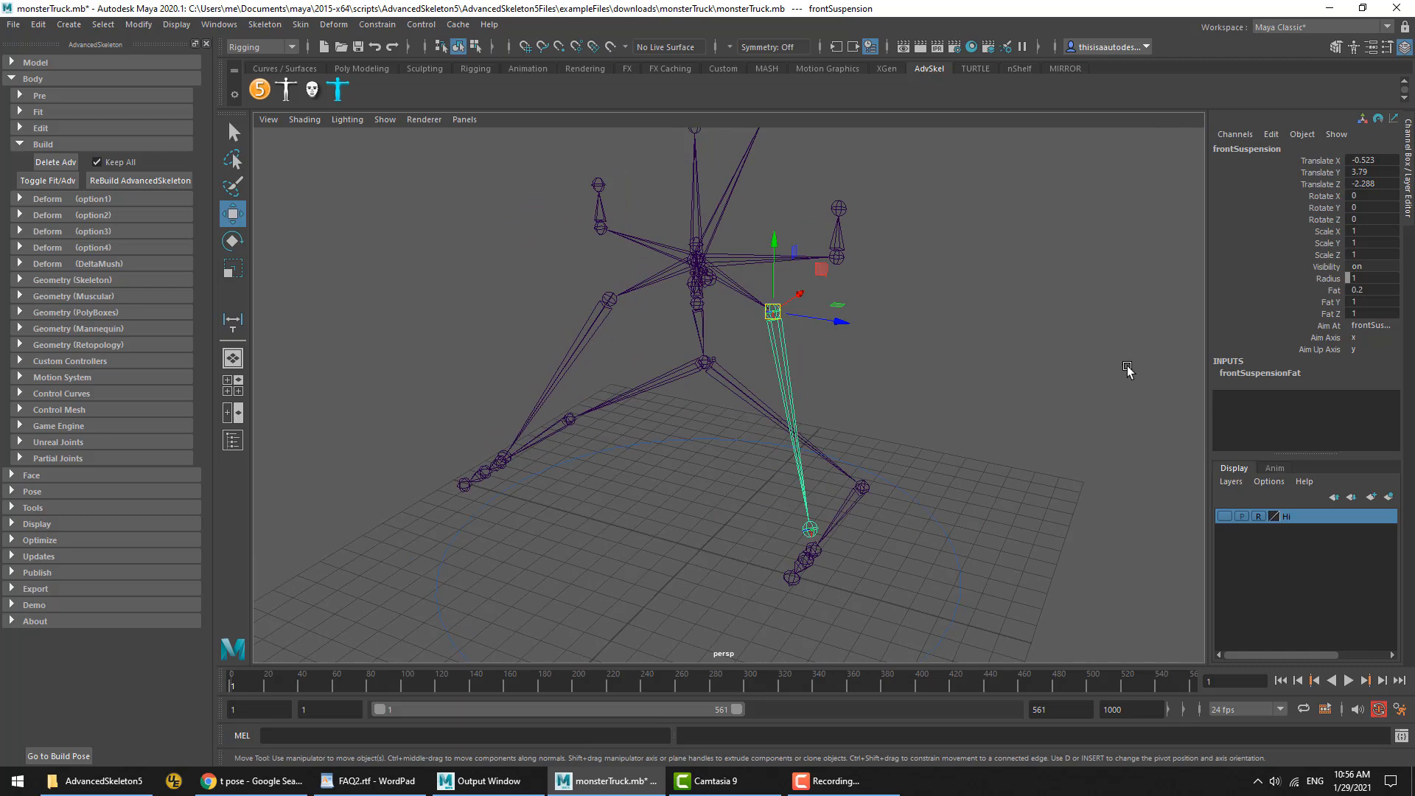
left_click_drag(878, 473, 733, 515, "alt")
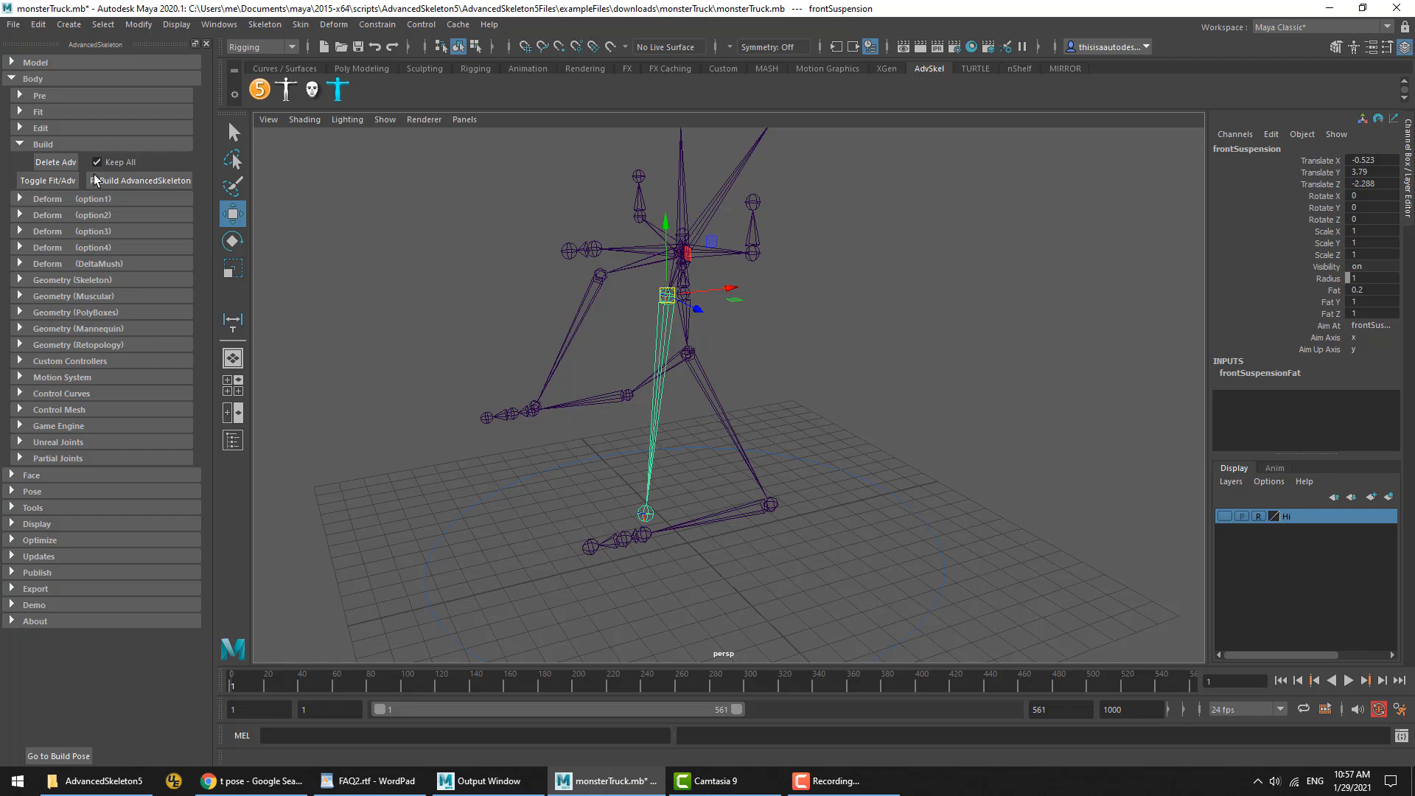
left_click(41, 129)
left_click(1325, 337)
left_click(1325, 325)
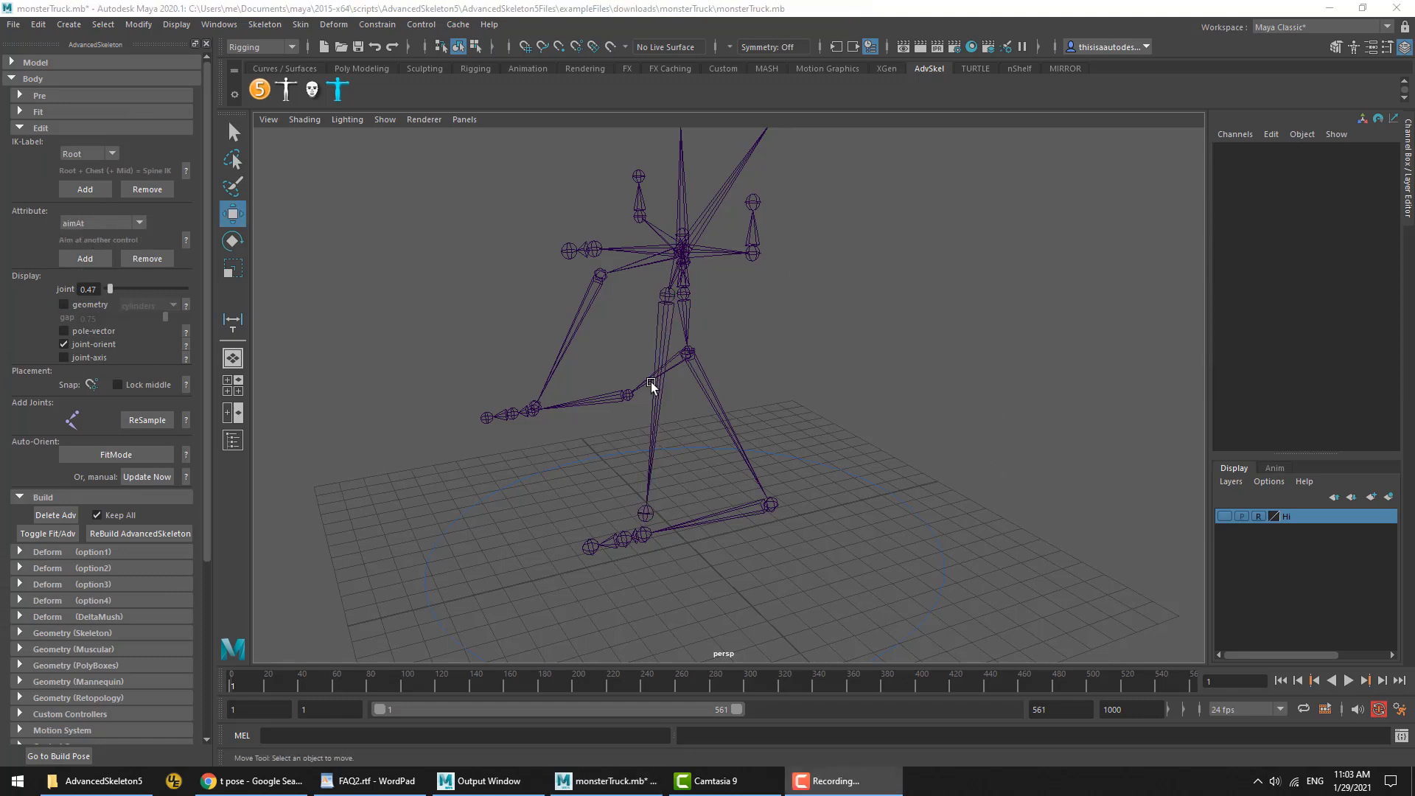
left_click(662, 333)
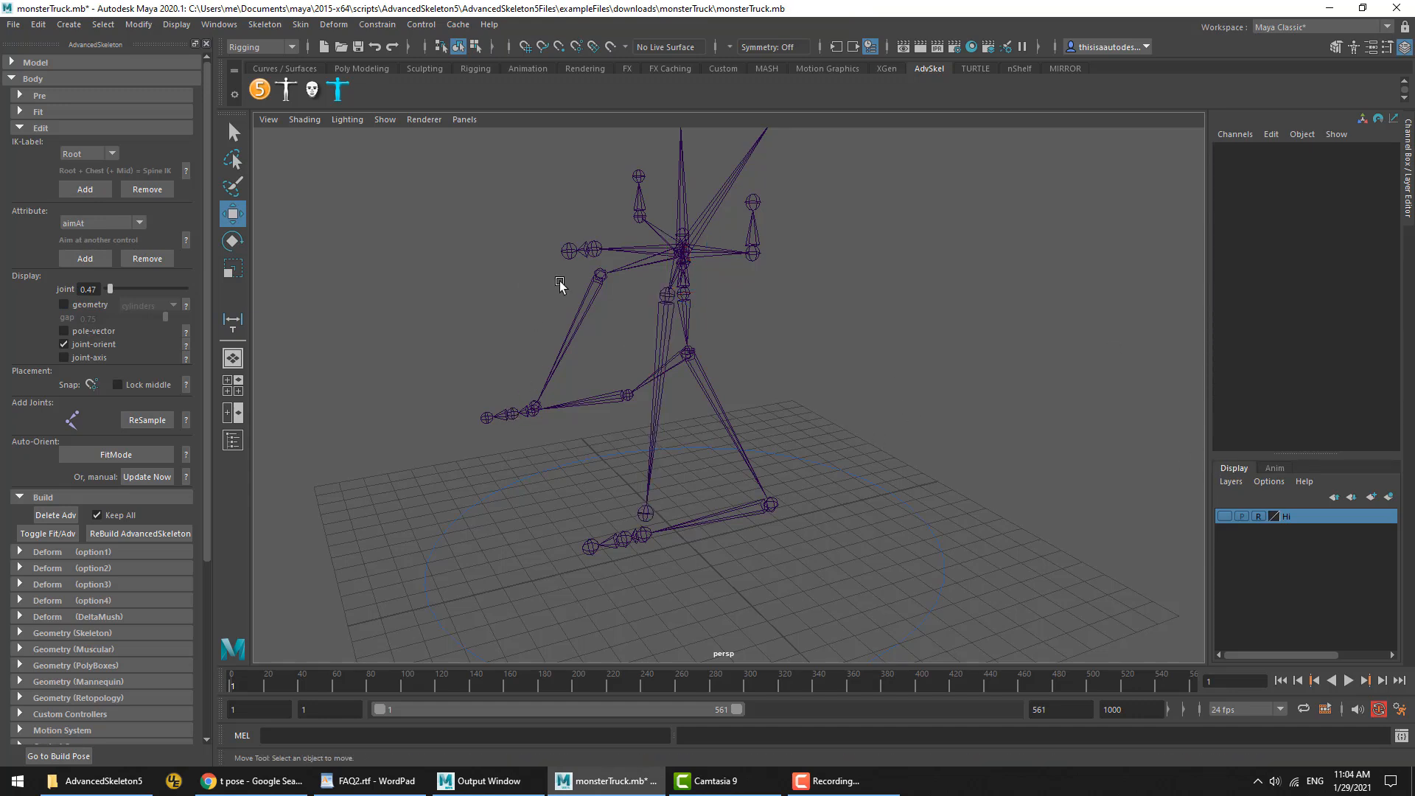
Add the aimAt attribute to the backWheel joint with doorEnd as its target, and highlight its Aim At attribute
left_click(567, 253)
left_click(540, 353)
left_click(509, 414)
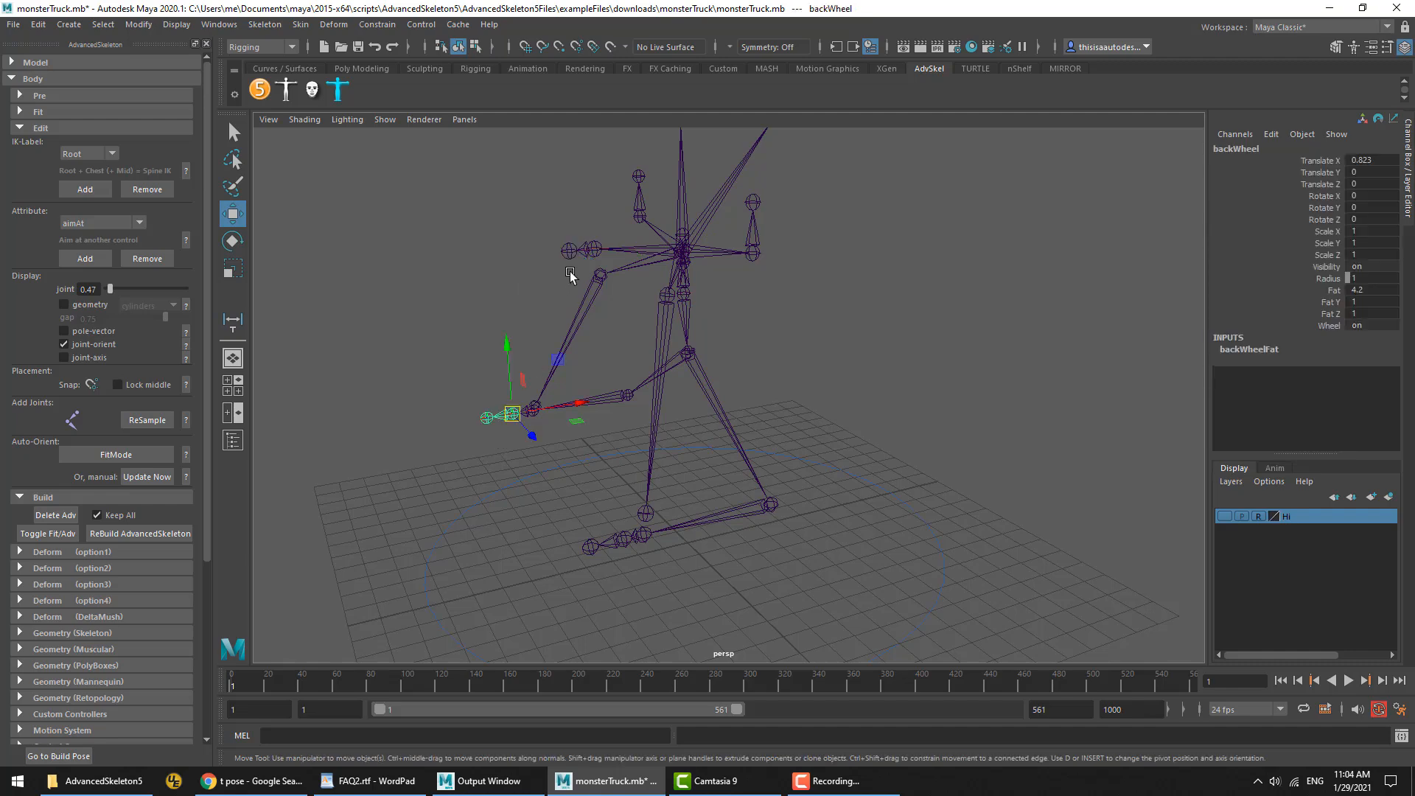
left_click(567, 253)
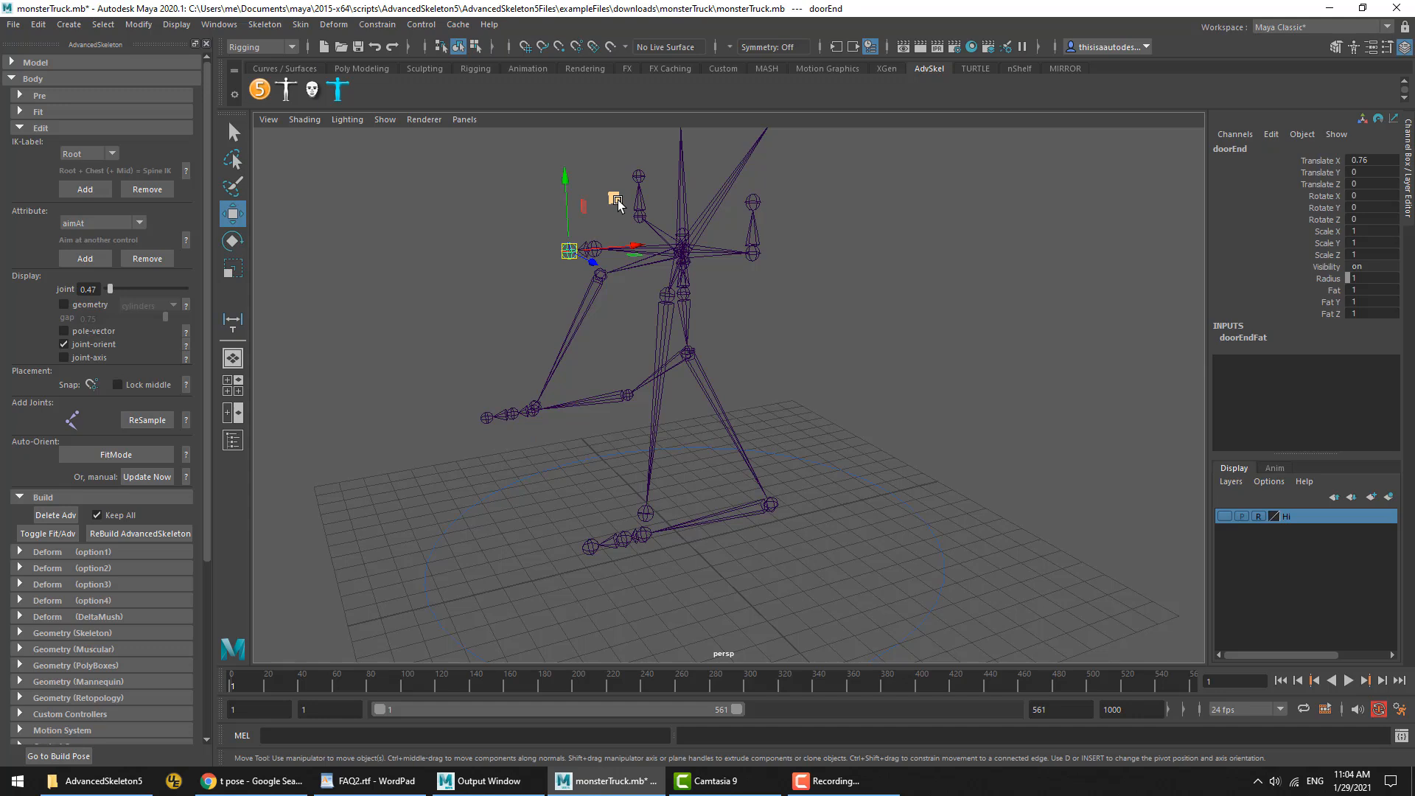
left_click(521, 339)
left_click(567, 252)
left_click(507, 420)
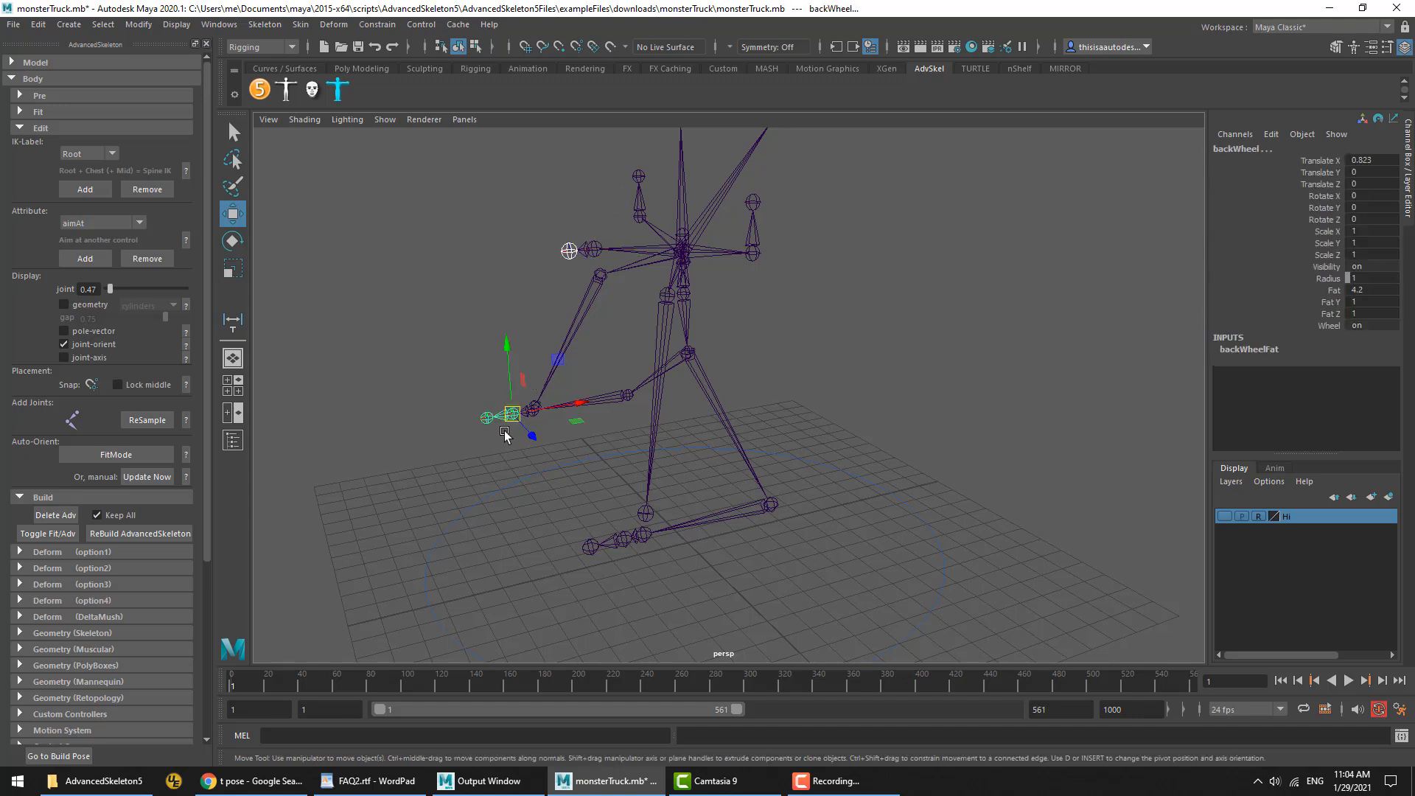
left_click(96, 259)
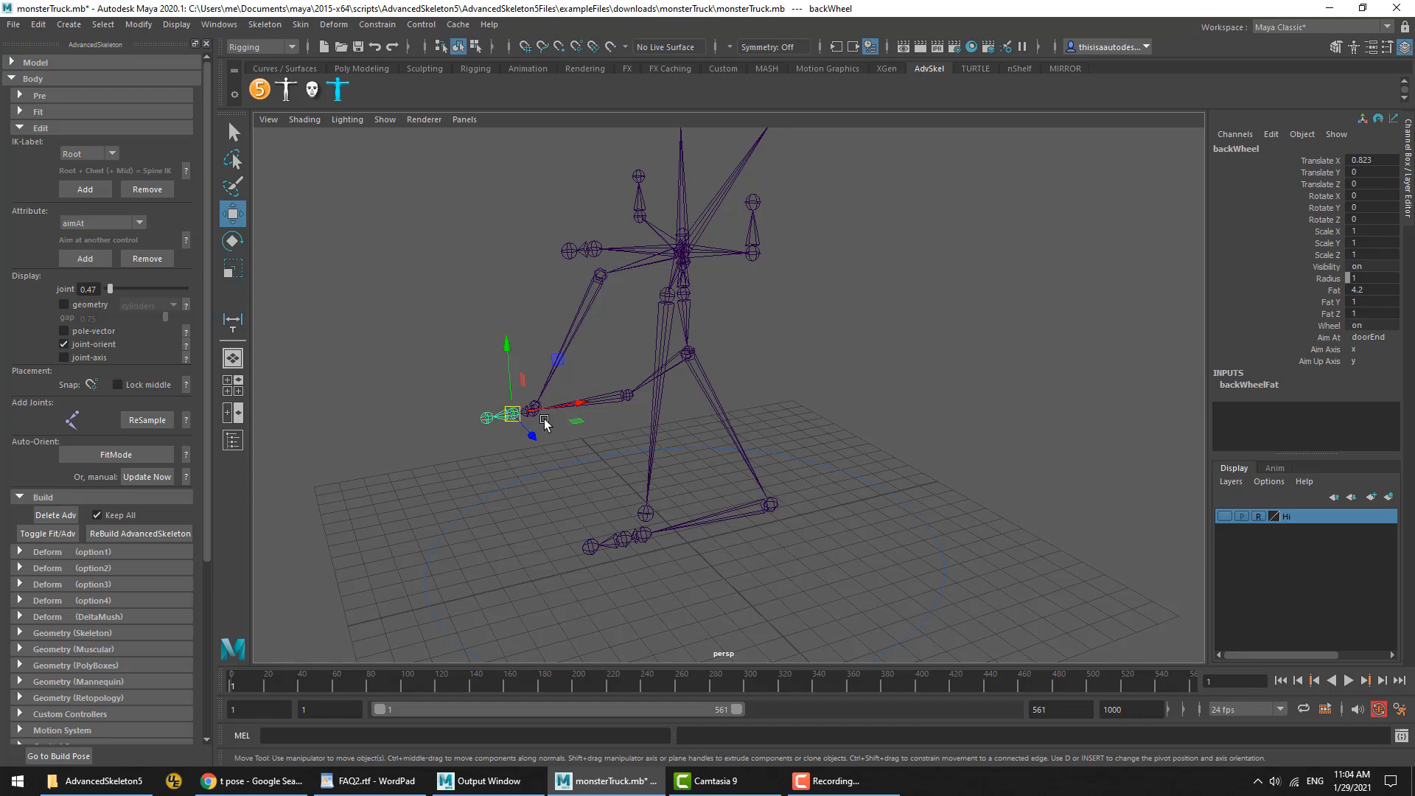
left_click(1327, 336)
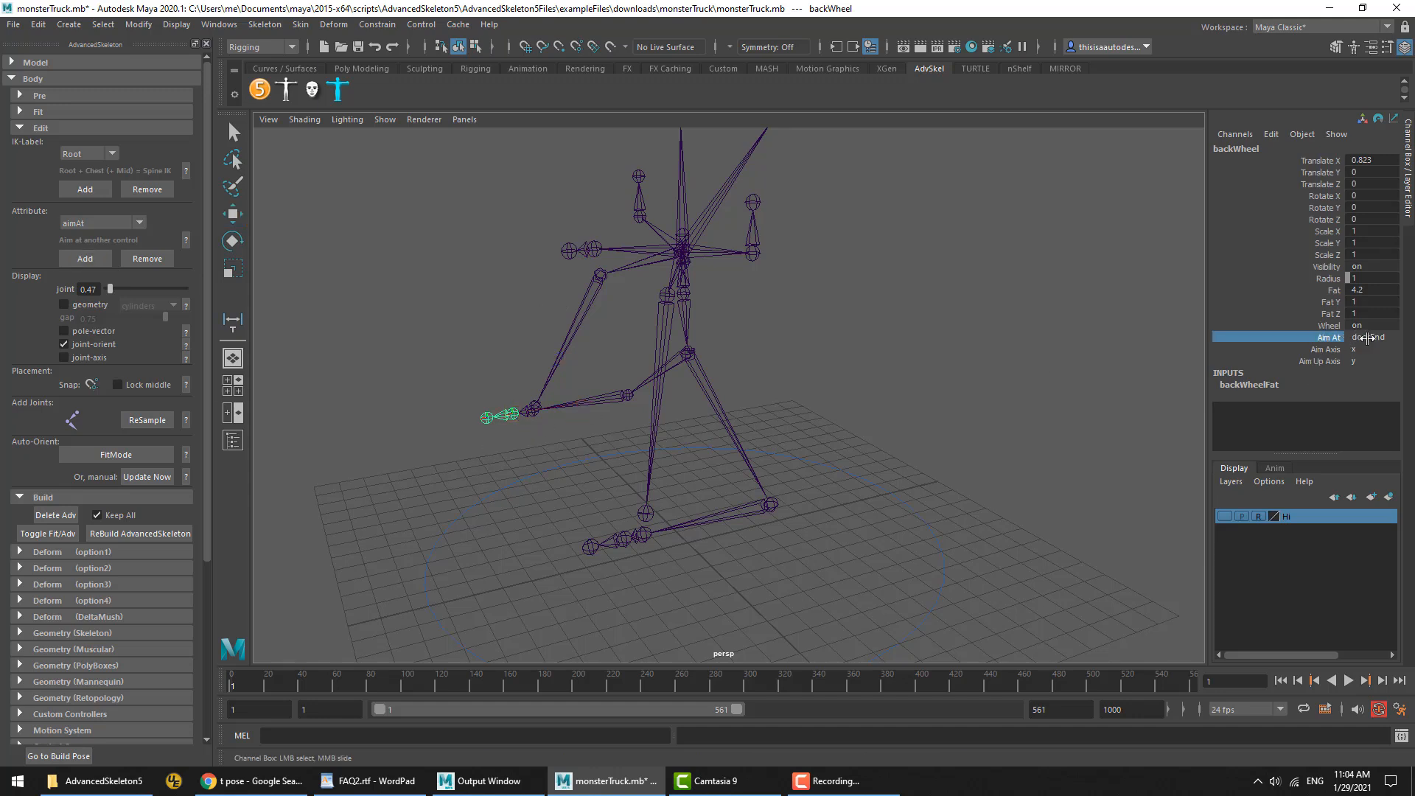
Check the Aim At attribute of the frontSuspension joint and inspect the nearby frontWheel joint
left_click(660, 420)
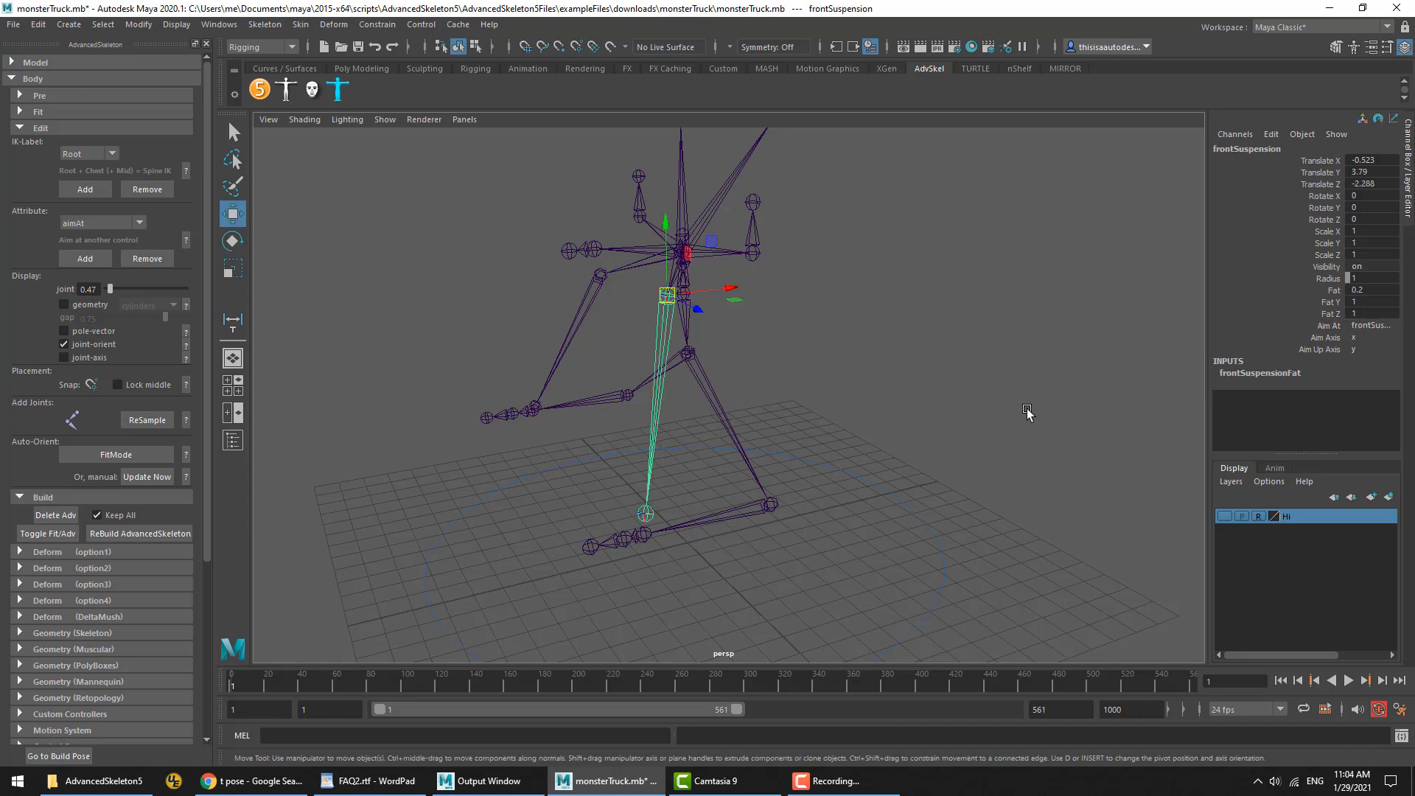
left_click(1337, 327)
key("w")
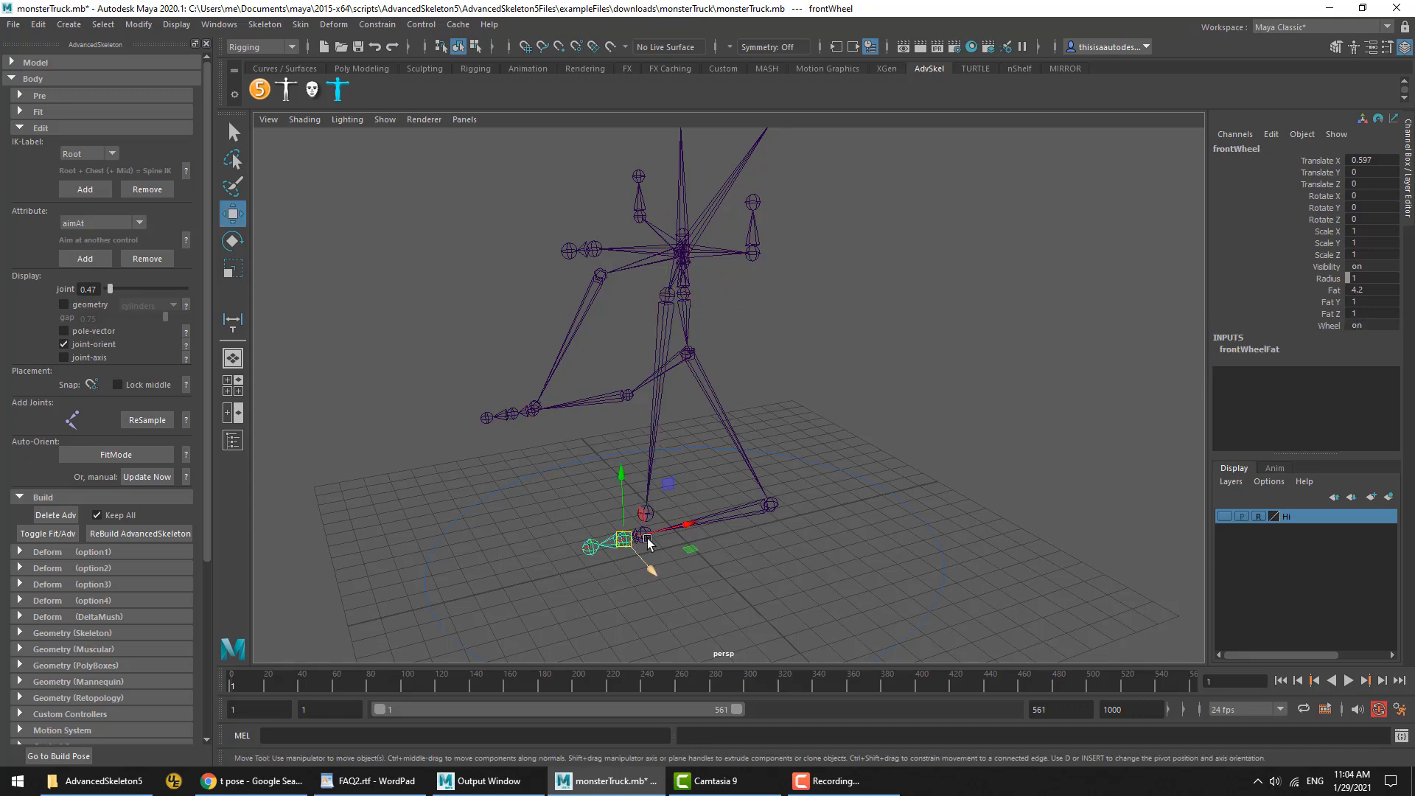
left_click(639, 540)
left_click(661, 381)
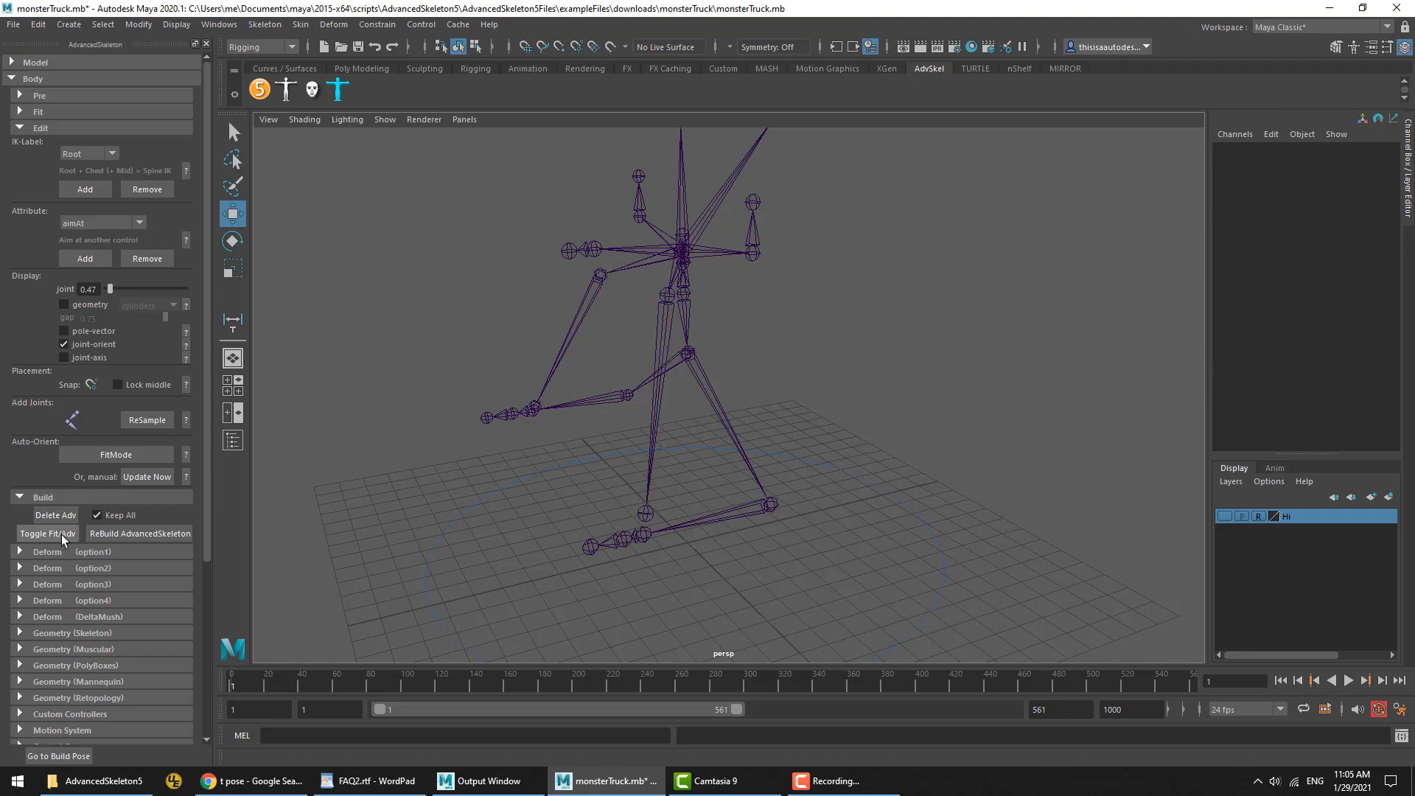
Toggle to the built rig, and test moving the FKfrontSuspensionAimAt_R control before undoing the move
left_click(64, 537)
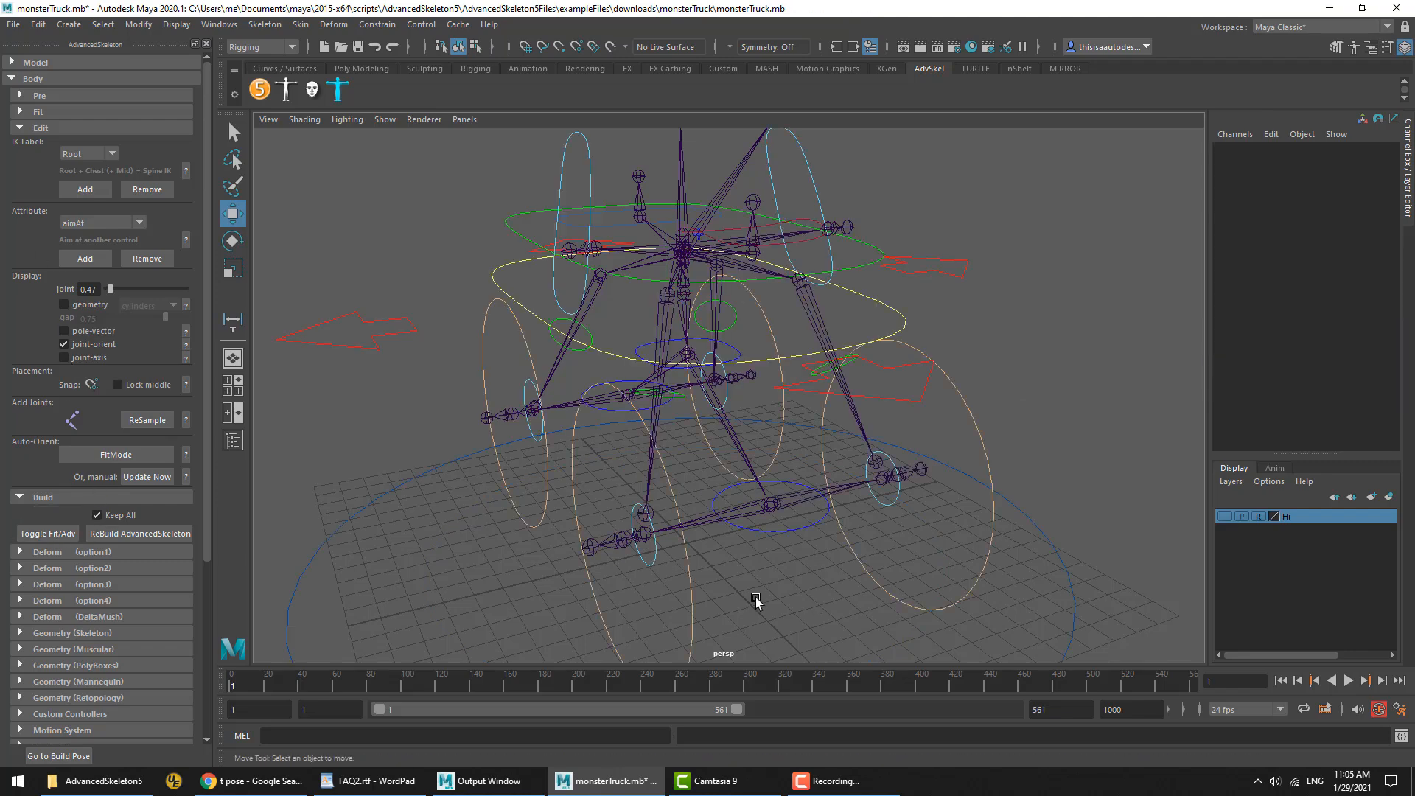
left_click(652, 566)
middle_click_drag(749, 562, 537, 474)
key("ctrl+z")
Show the Hi display layer and clear the selection
left_click(1224, 517)
left_click(1224, 516)
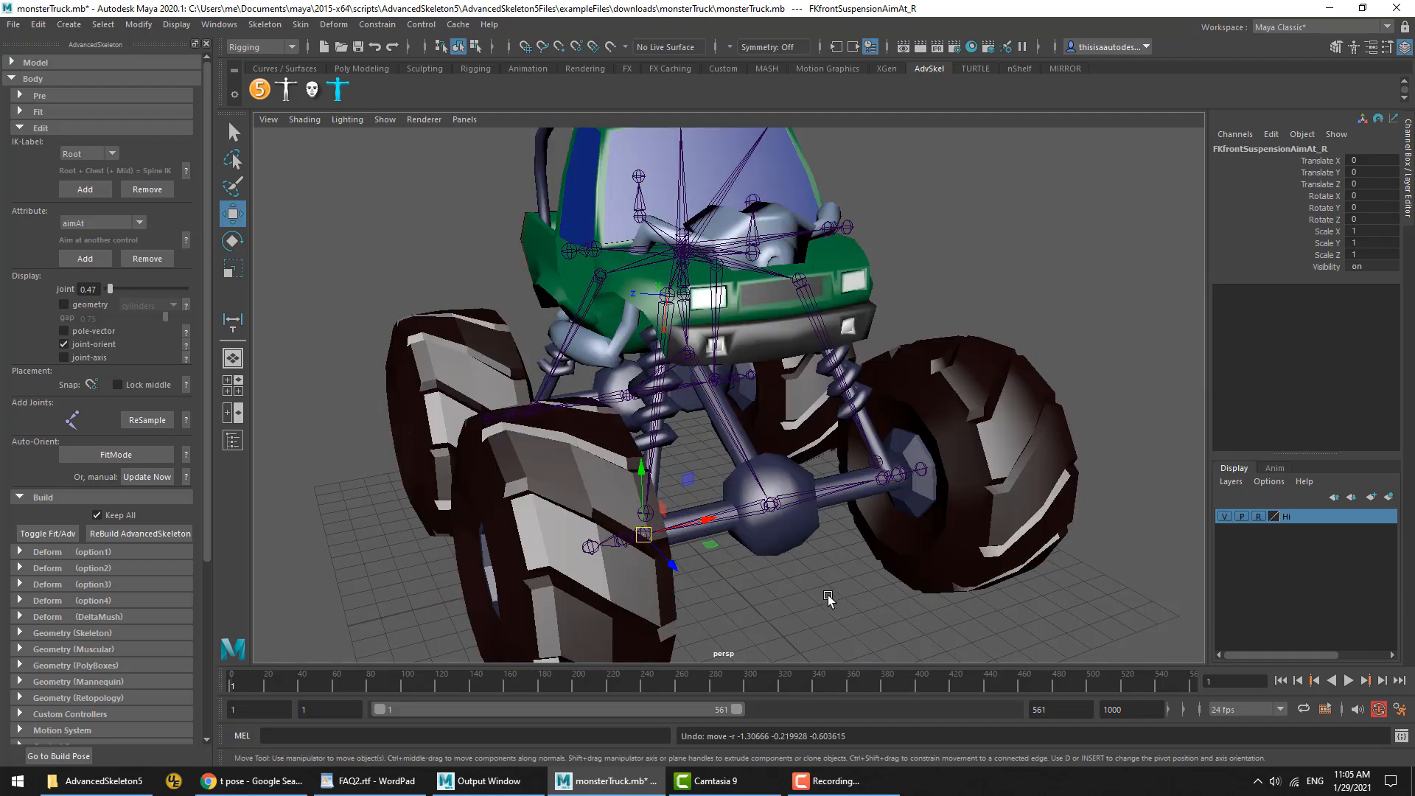
left_click(846, 598)
Rotate the truck's FKbox_M control to test the suspension springs, and undo the rotation
left_click_drag(820, 521, 695, 417, "alt")
key("alt+1")
left_click(669, 361)
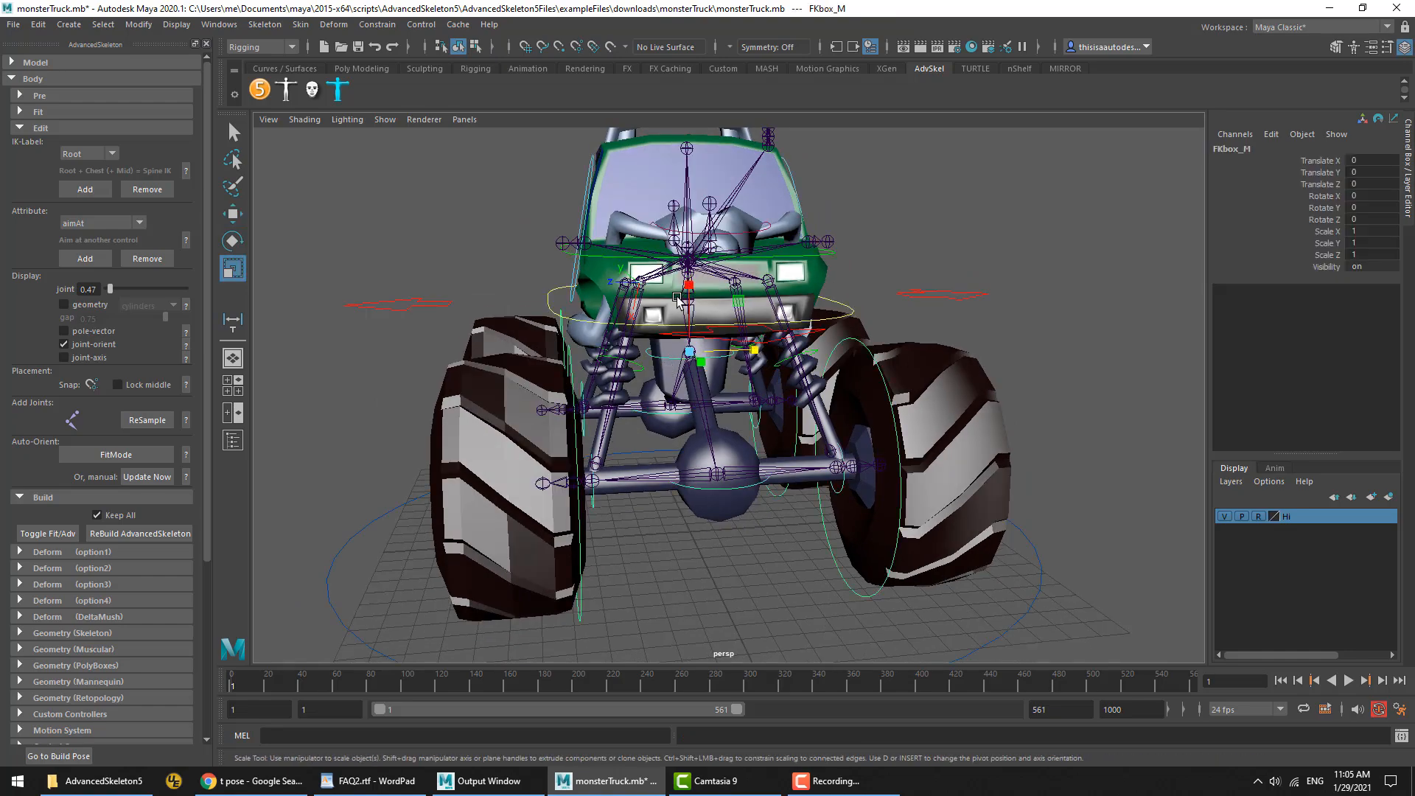
key("e")
left_click_drag(675, 309, 663, 335)
key("ctrl+z")
Rotate the truck's front axle control to test the suspension, and undo the rotation
left_click(712, 492)
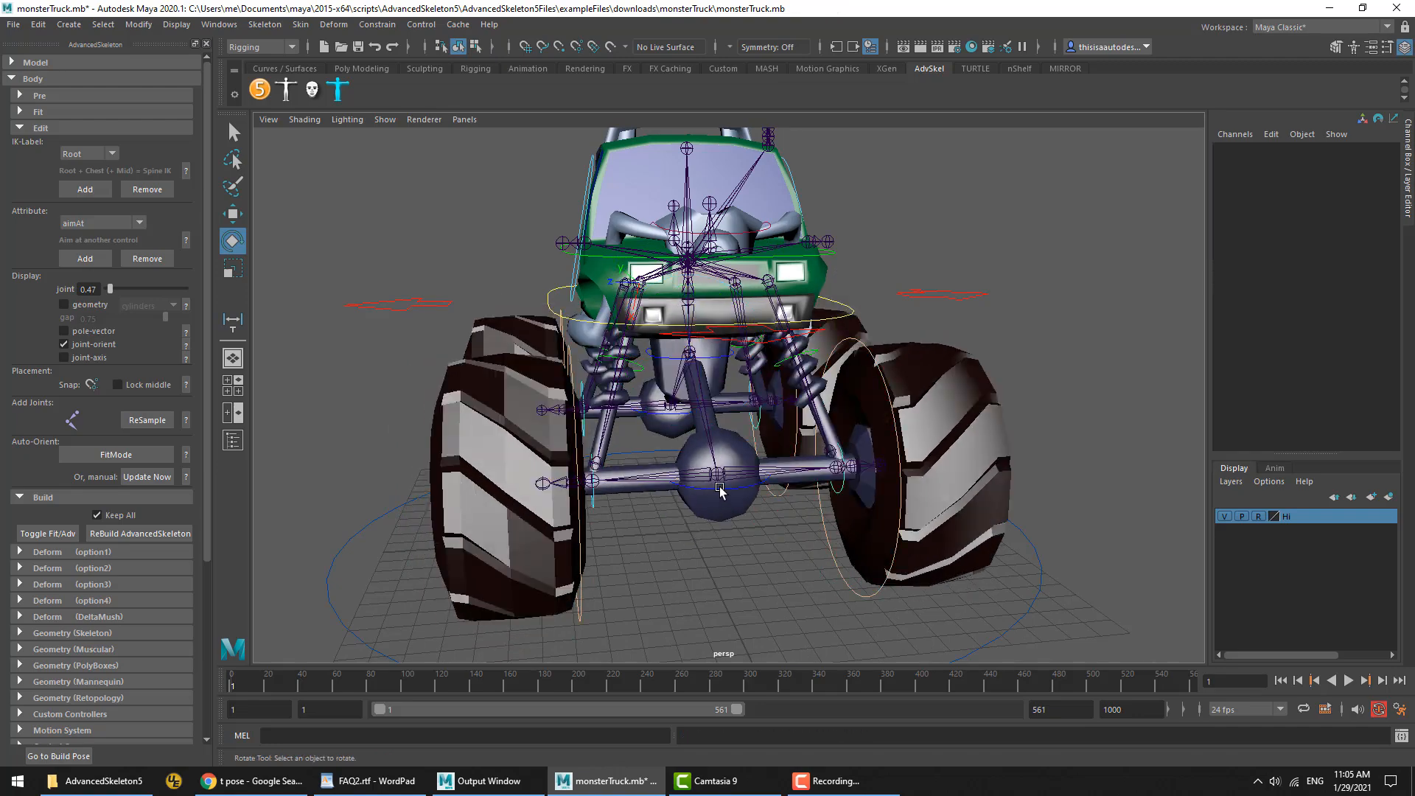
left_click(744, 487)
left_click_drag(737, 458, 719, 473)
key("ctrl+z")
key("ctrl+z")
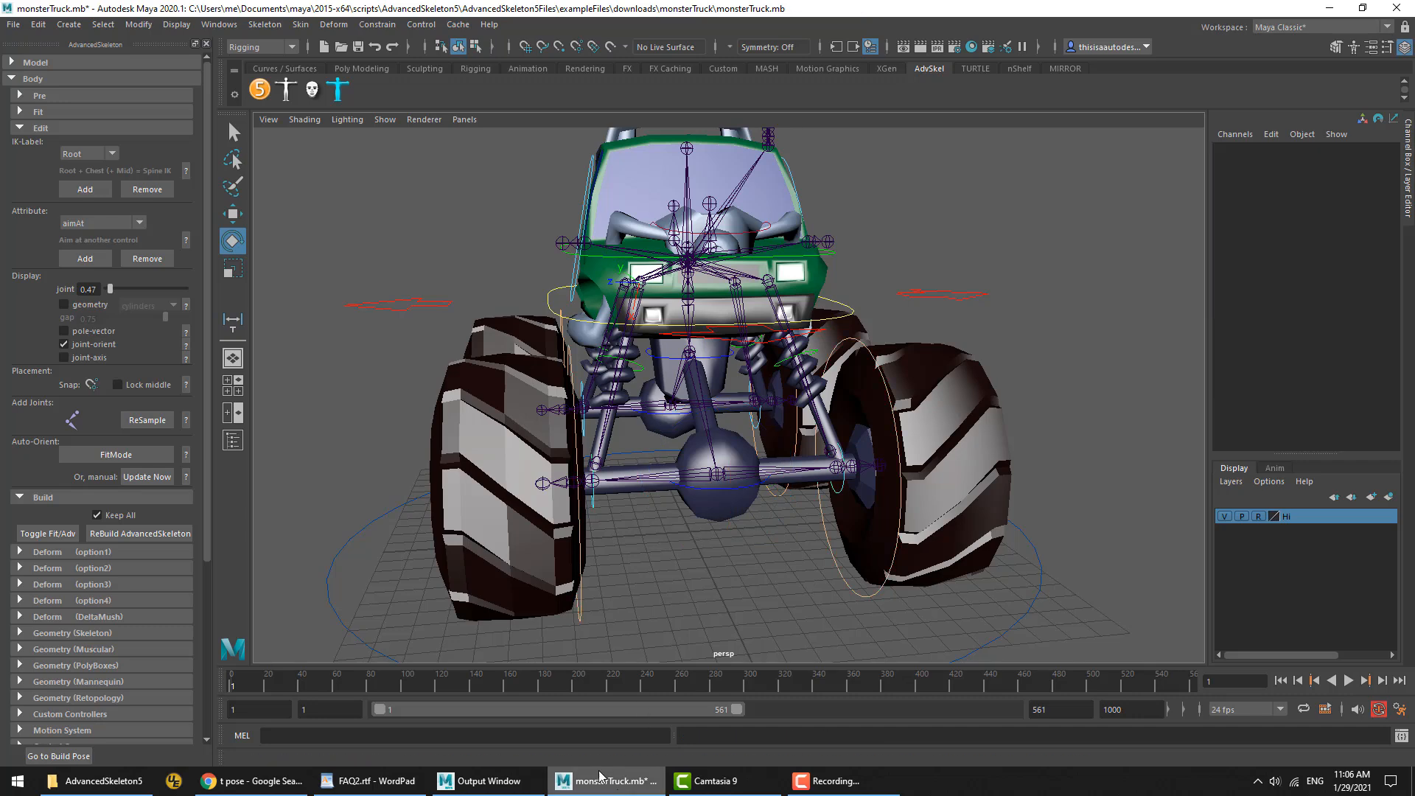
Highlight the question about the gap between fingers in FAQ2.rtf in WordPad, and start a new Maya scene without saving the truck
left_click(376, 782)
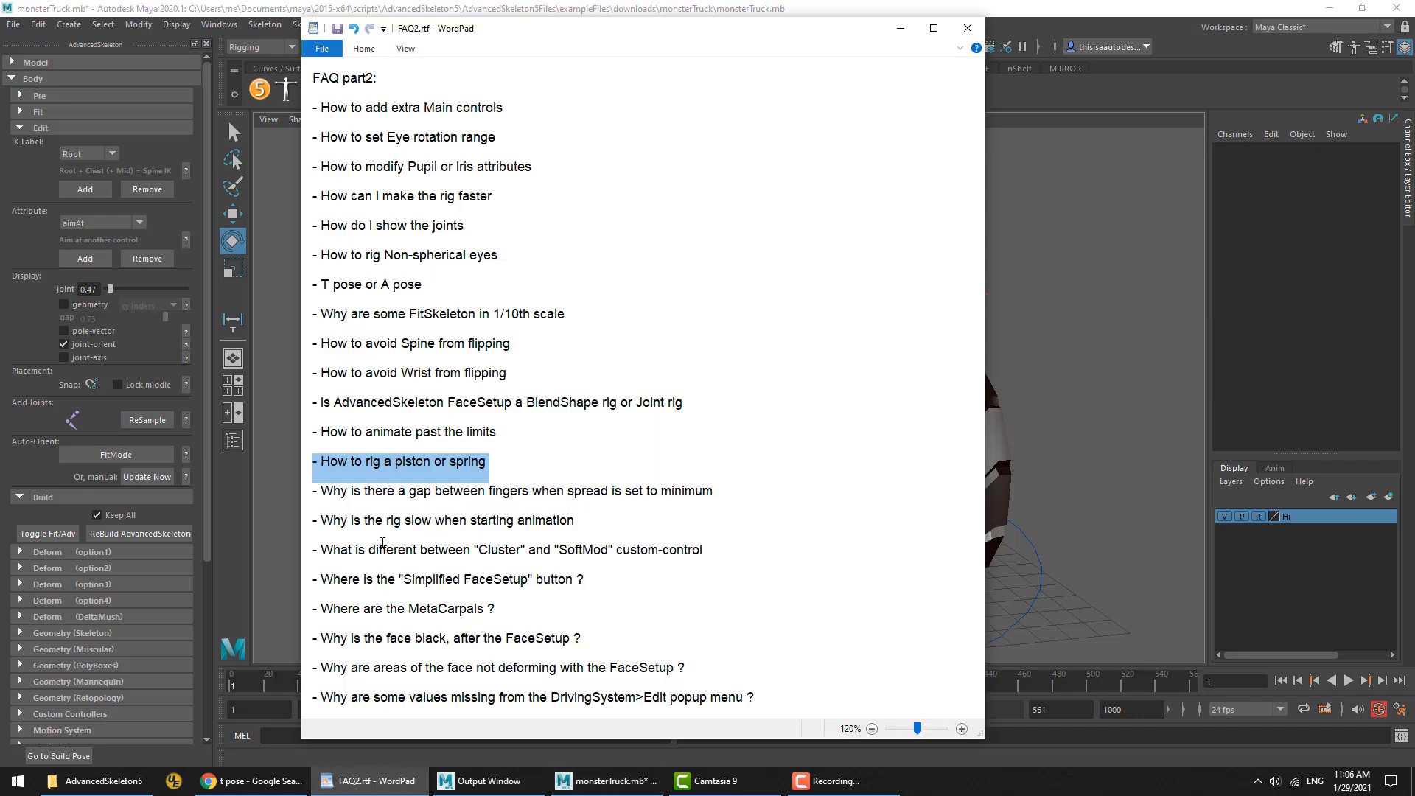
triple_click(372, 495)
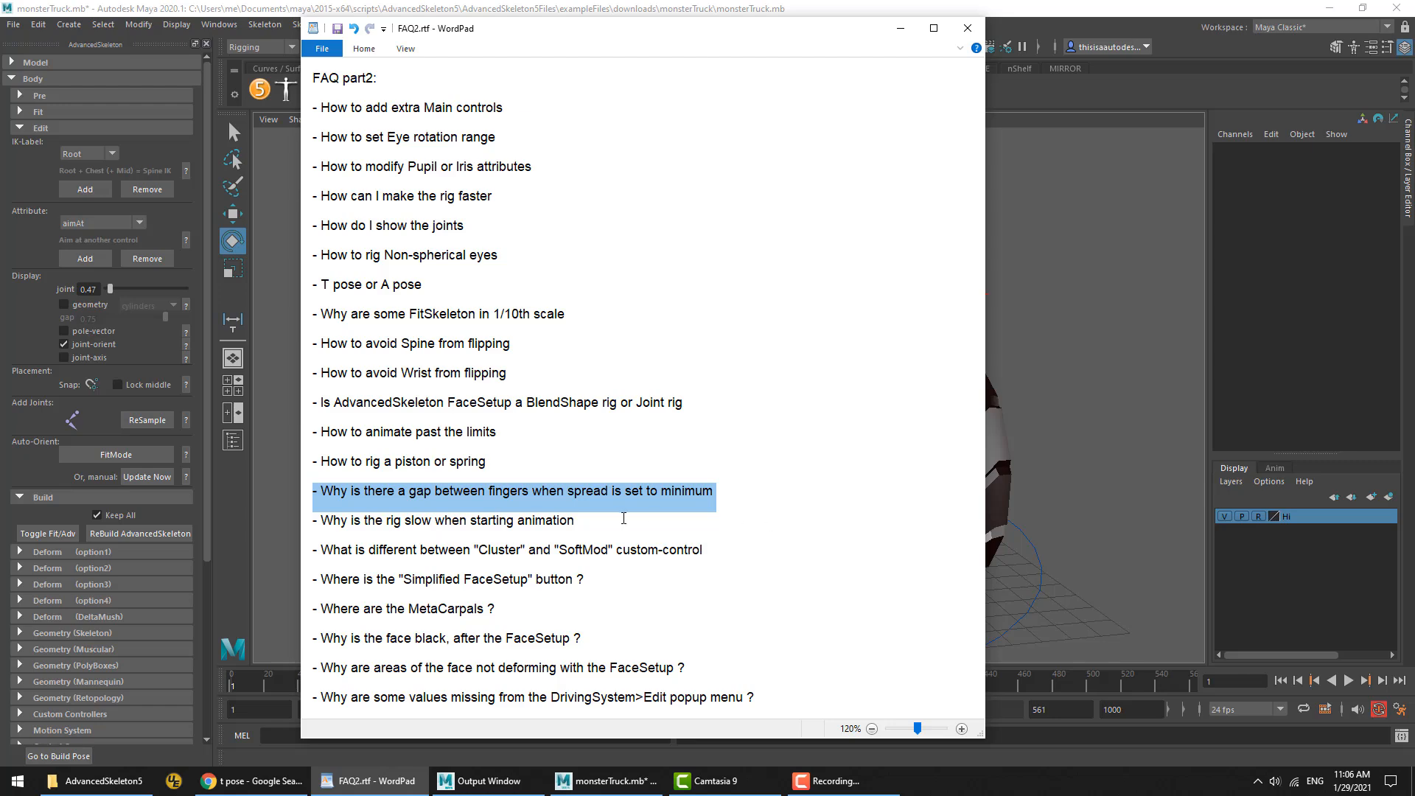
left_click(16, 25)
left_click(30, 51)
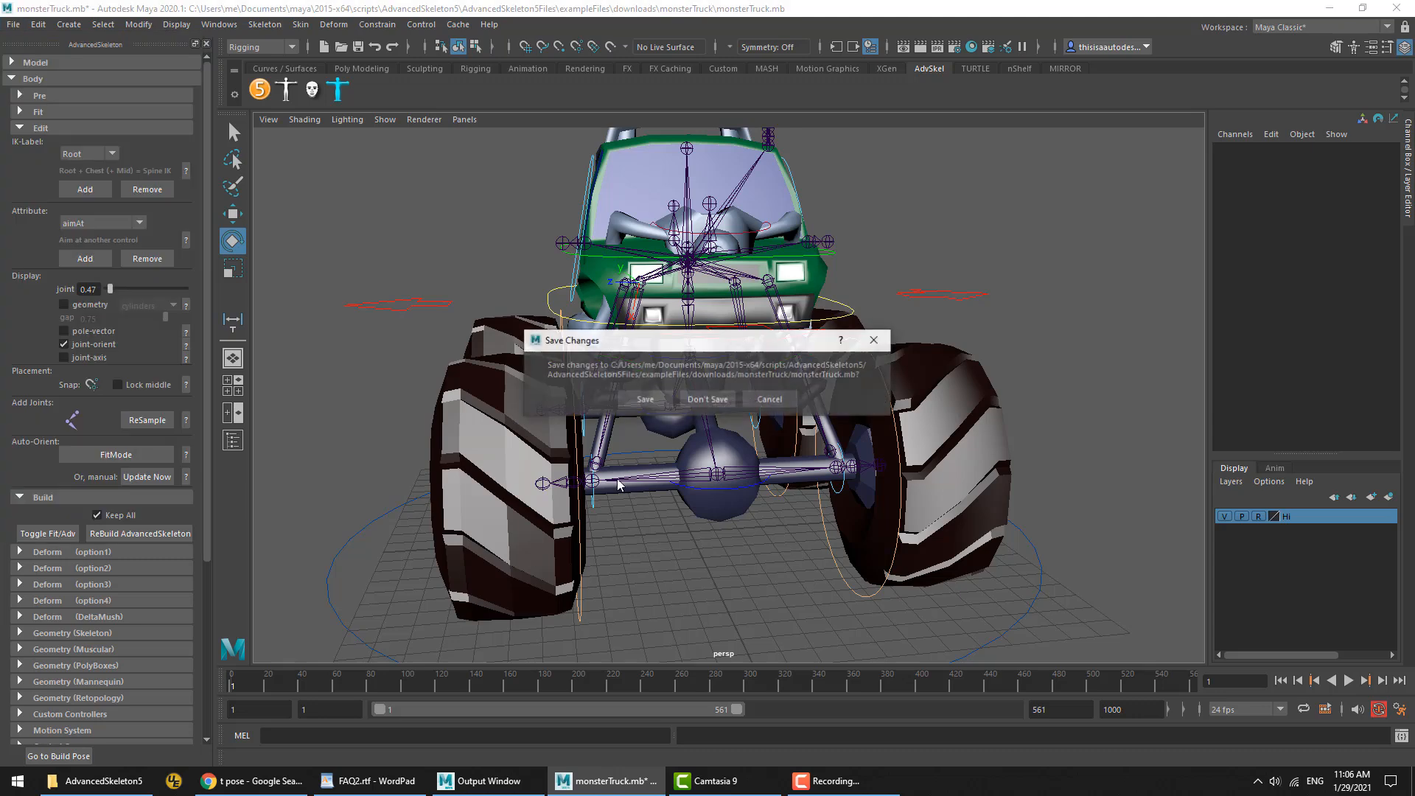
left_click(707, 399)
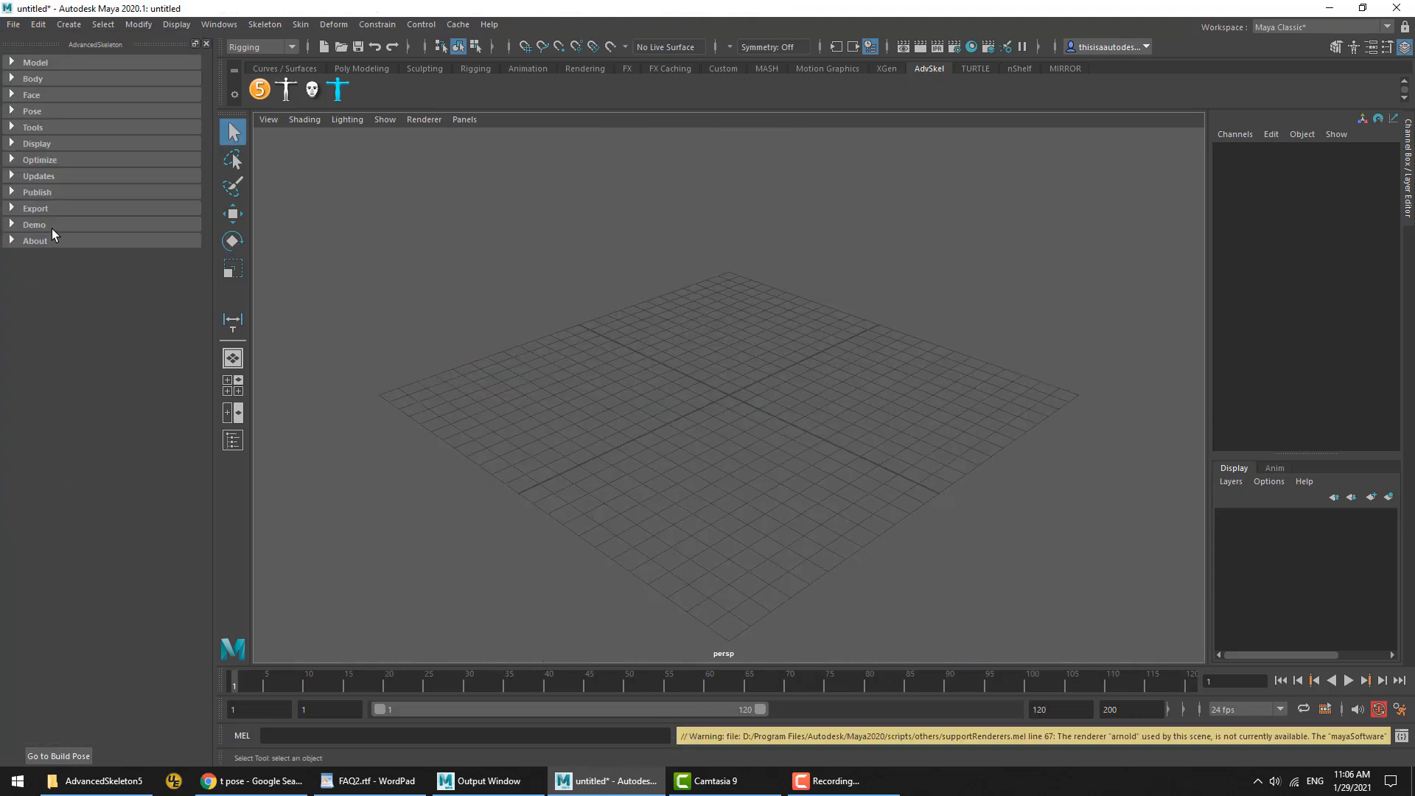
Open the tuna demo character from AdvancedSkeleton's demos
left_click(44, 224)
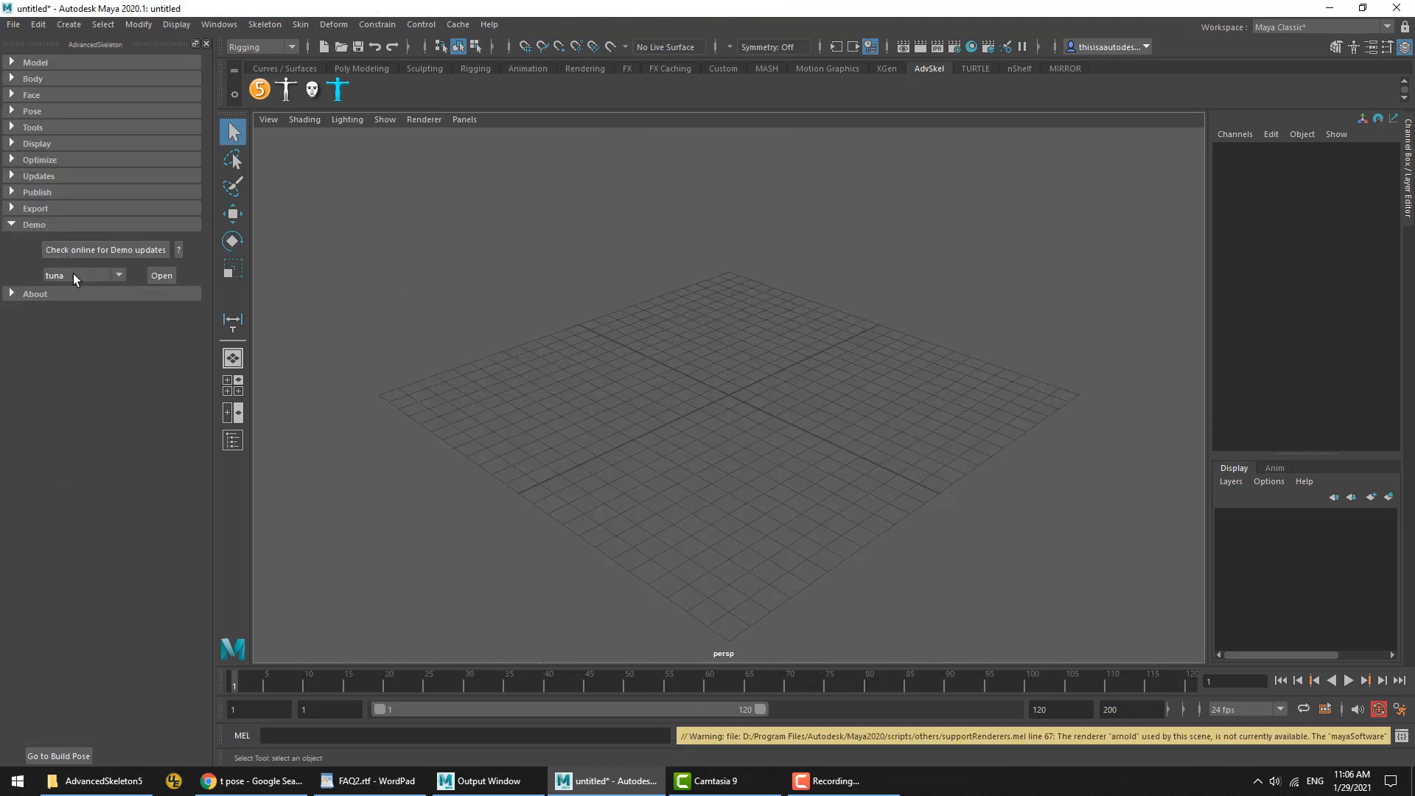
left_click(74, 277)
left_click(707, 391)
On the Fingers_R control, set Spread to -5 and the index, middle, ring, pinky and thumb curls to 10
key("space")
scroll(562, 294, "up", 5)
left_click_drag(568, 325, 317, 532, "alt")
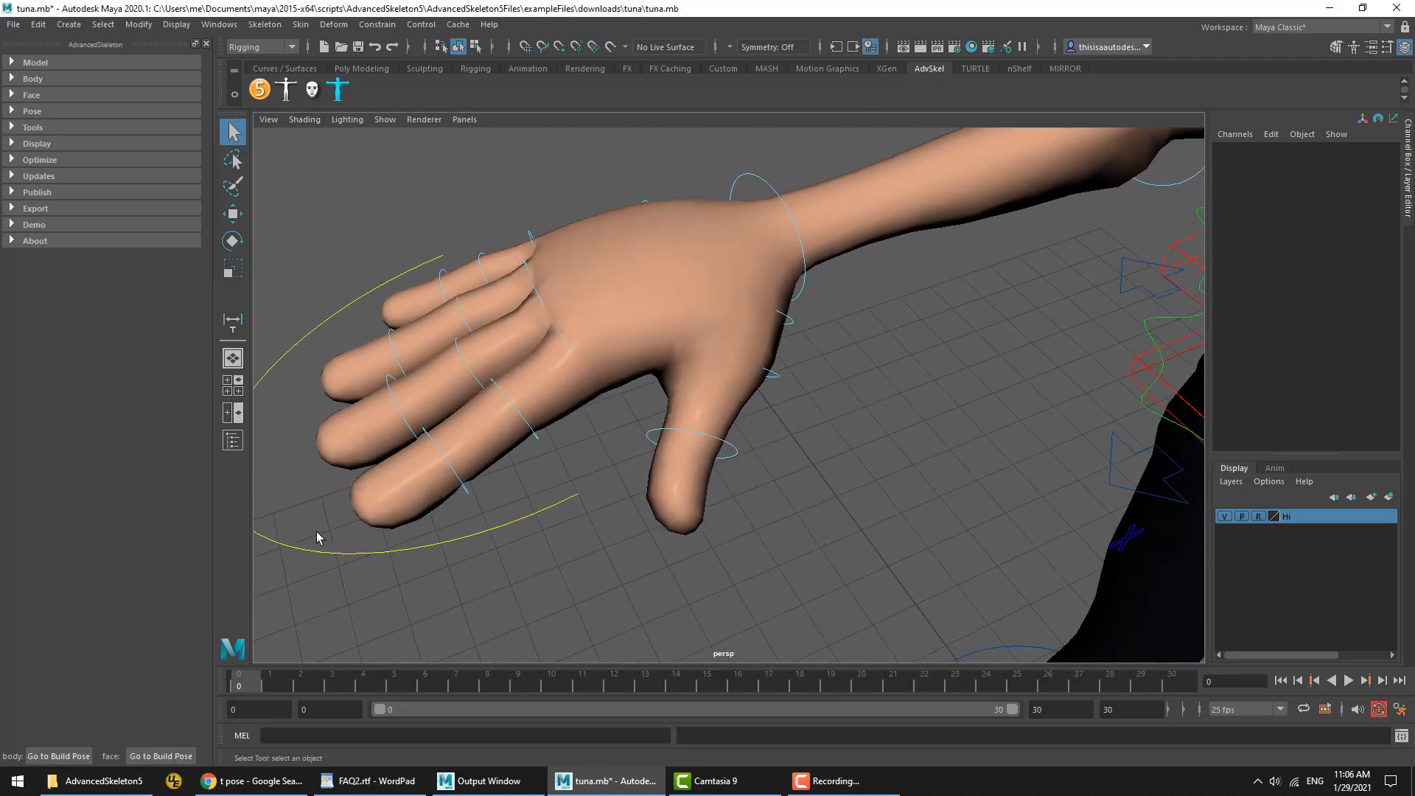
left_click(316, 532)
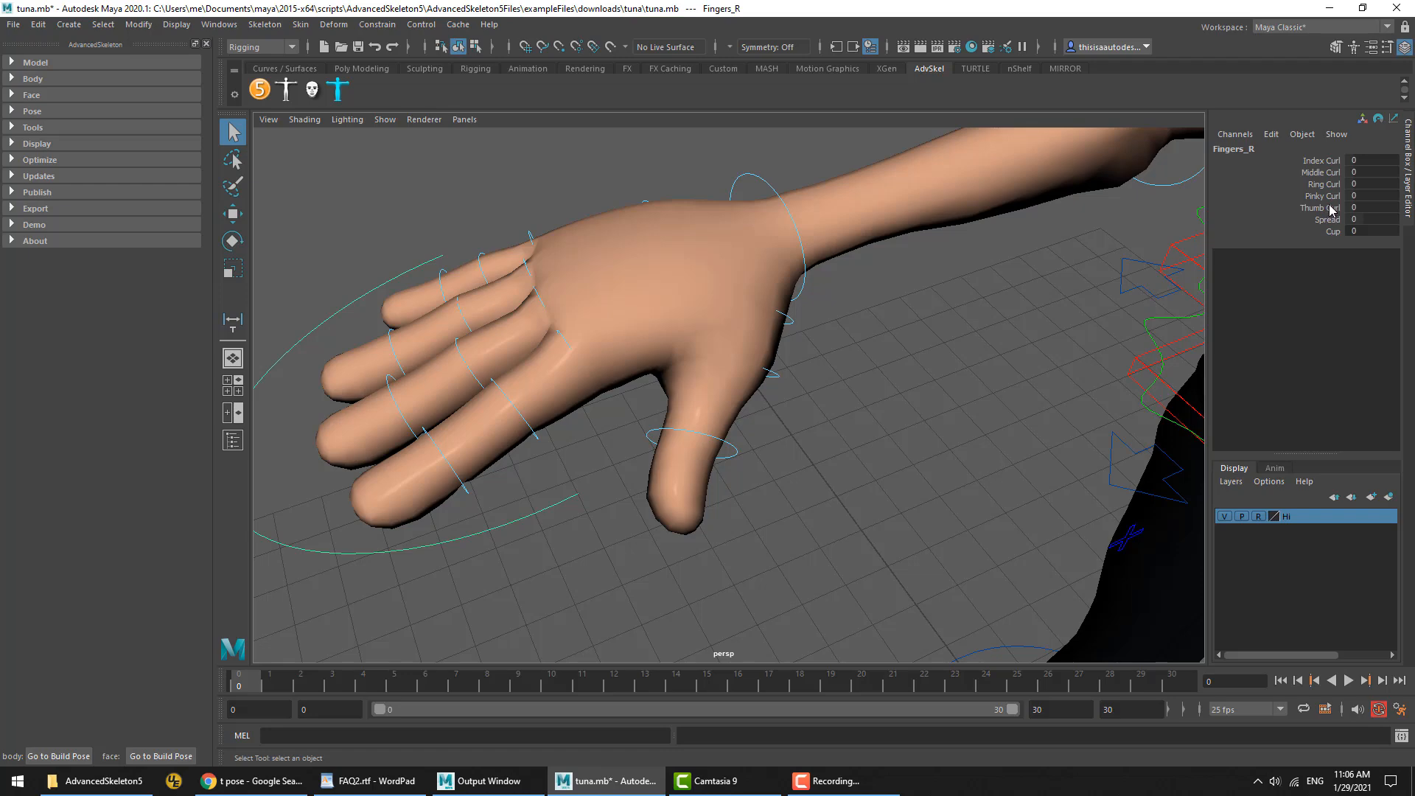
left_click_drag(945, 358, 811, 442, "alt")
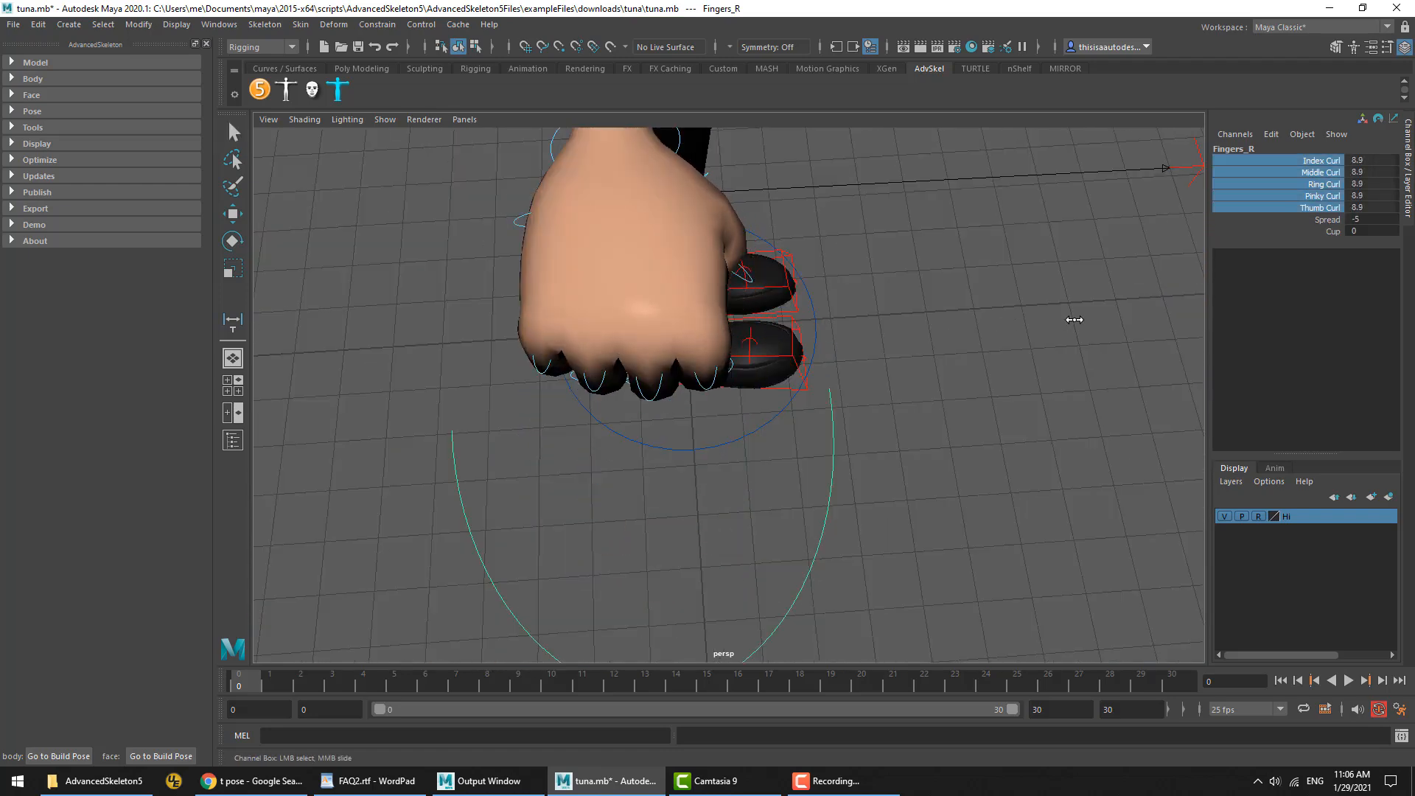
right_click_drag(1075, 316, 724, 365, "alt")
left_click_drag(724, 364, 556, 294, "alt")
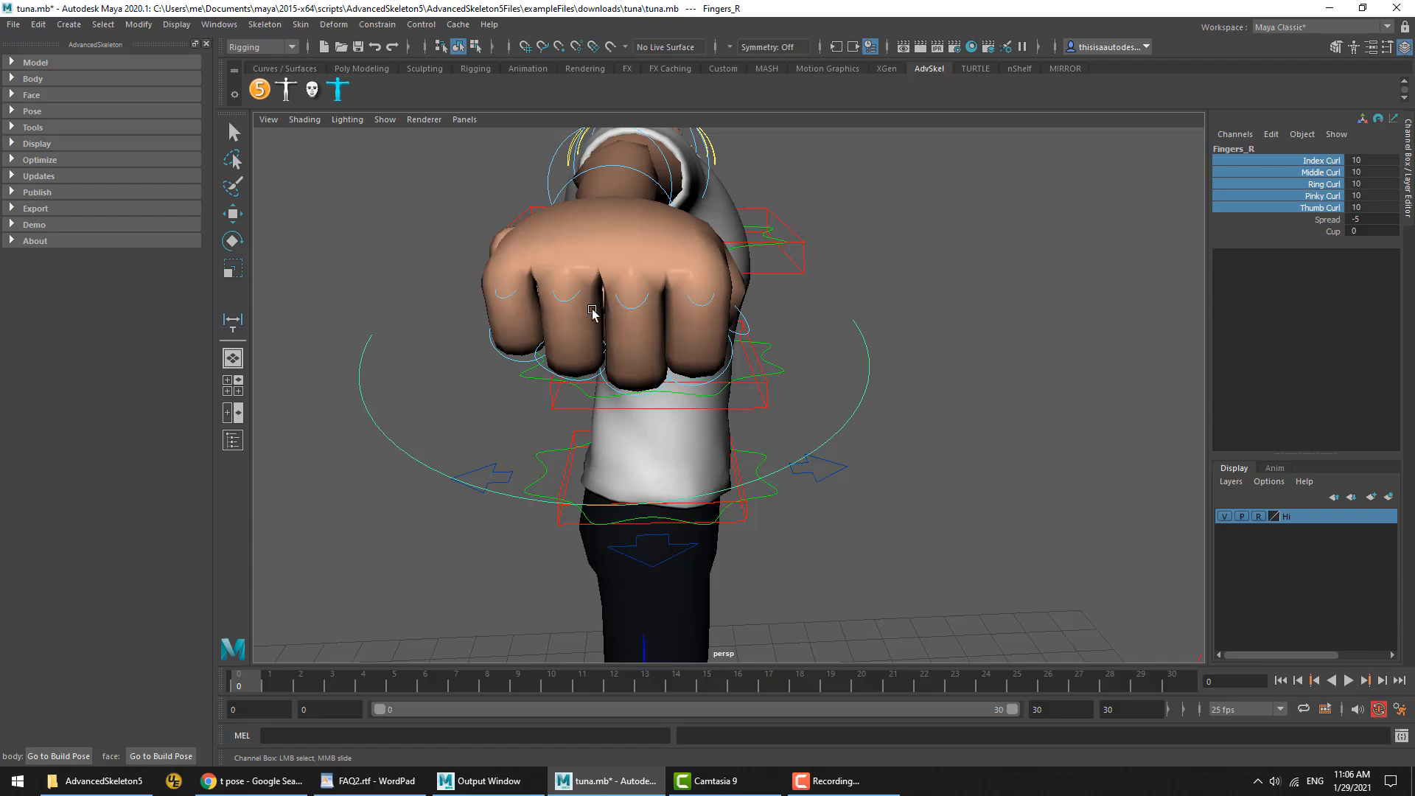
left_click_drag(654, 369, 651, 381, "alt")
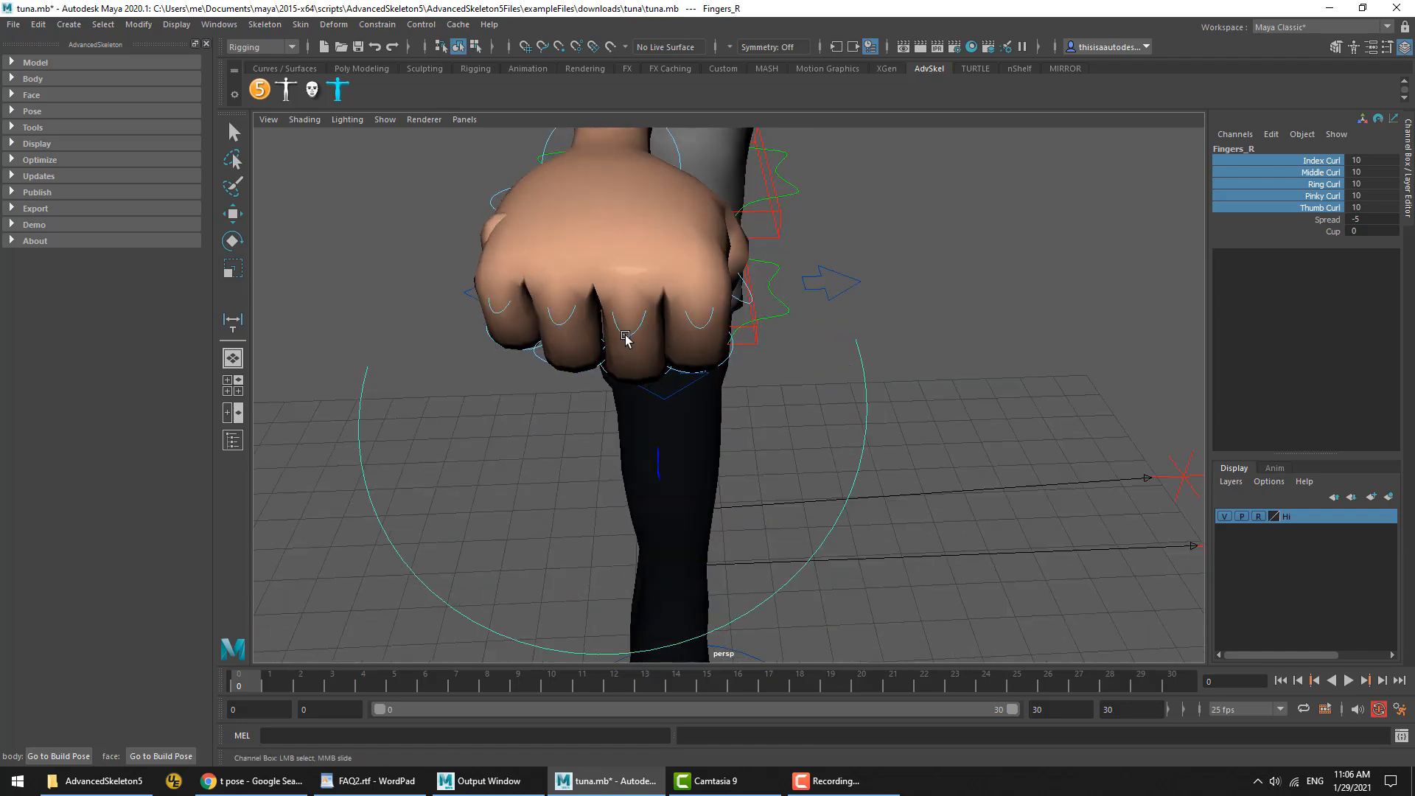
Rotate the FKRingFinger1_R control slightly to adjust the finger gap, and undo the rotation
left_click(563, 325)
key("e")
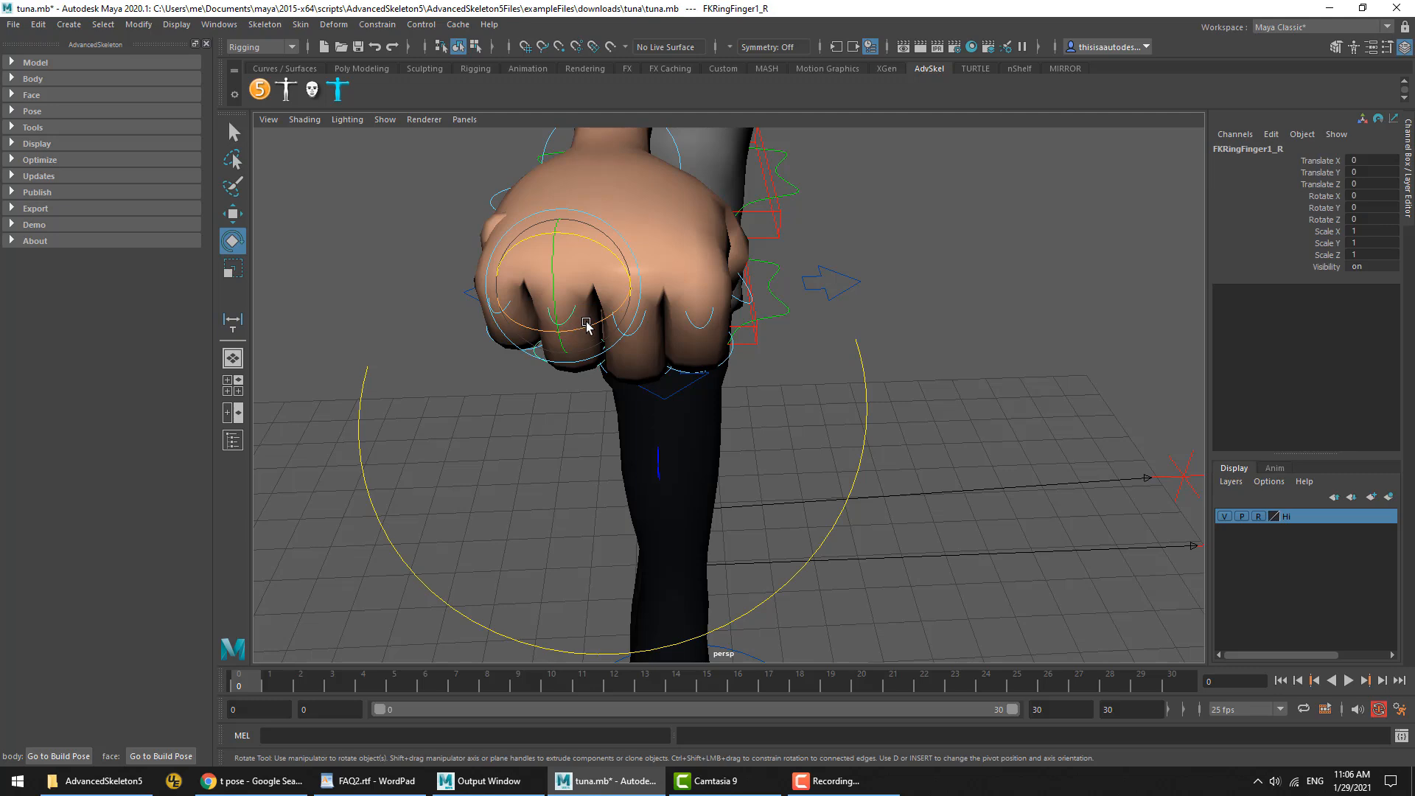
left_click_drag(601, 320, 600, 316)
key("ctrl+z")
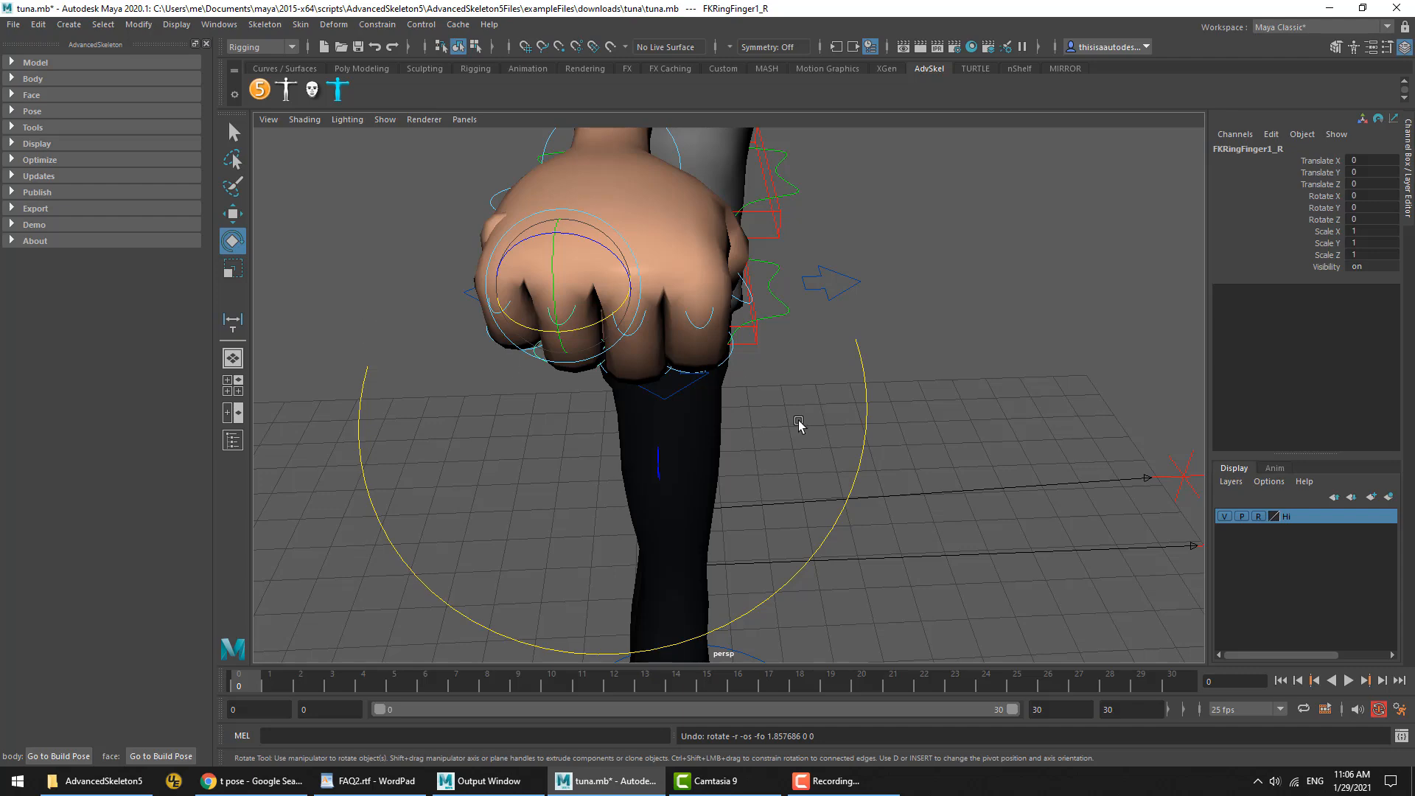
left_click_drag(803, 425, 824, 376, "alt")
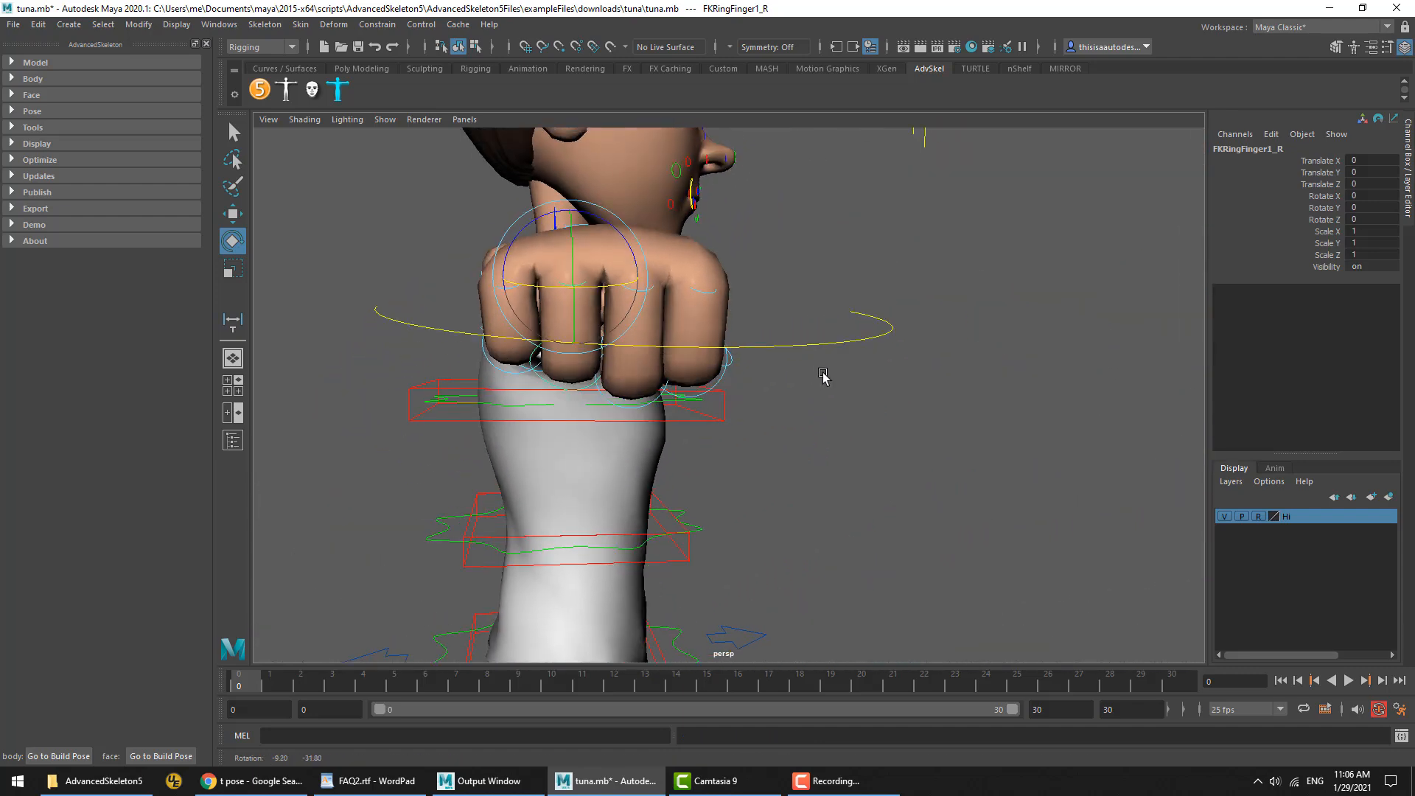
left_click_drag(740, 346, 642, 398, "alt")
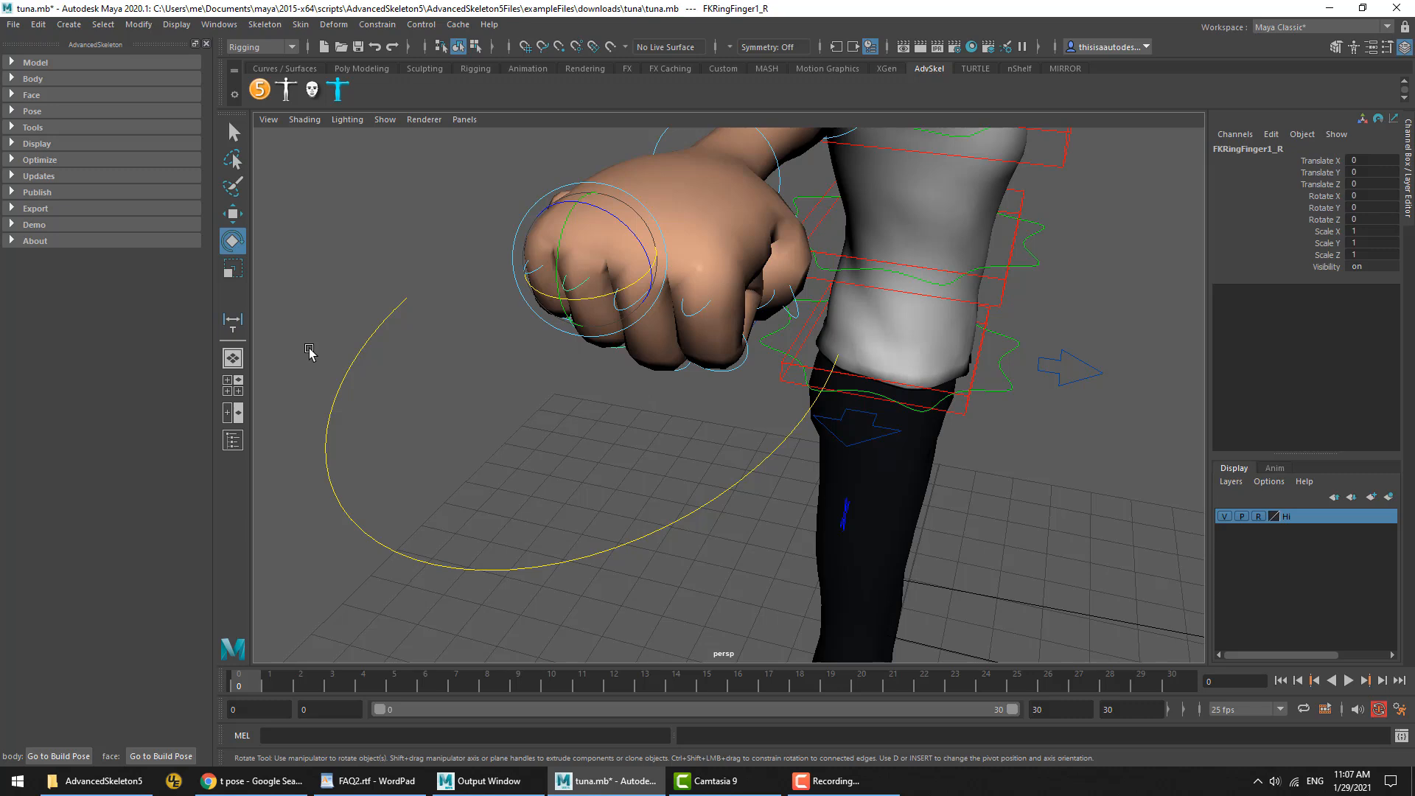
On the Fingers_R control, set Index Curl to -2, Ring Curl to -0.2 and Pinky Curl to -0.5
left_click(232, 136)
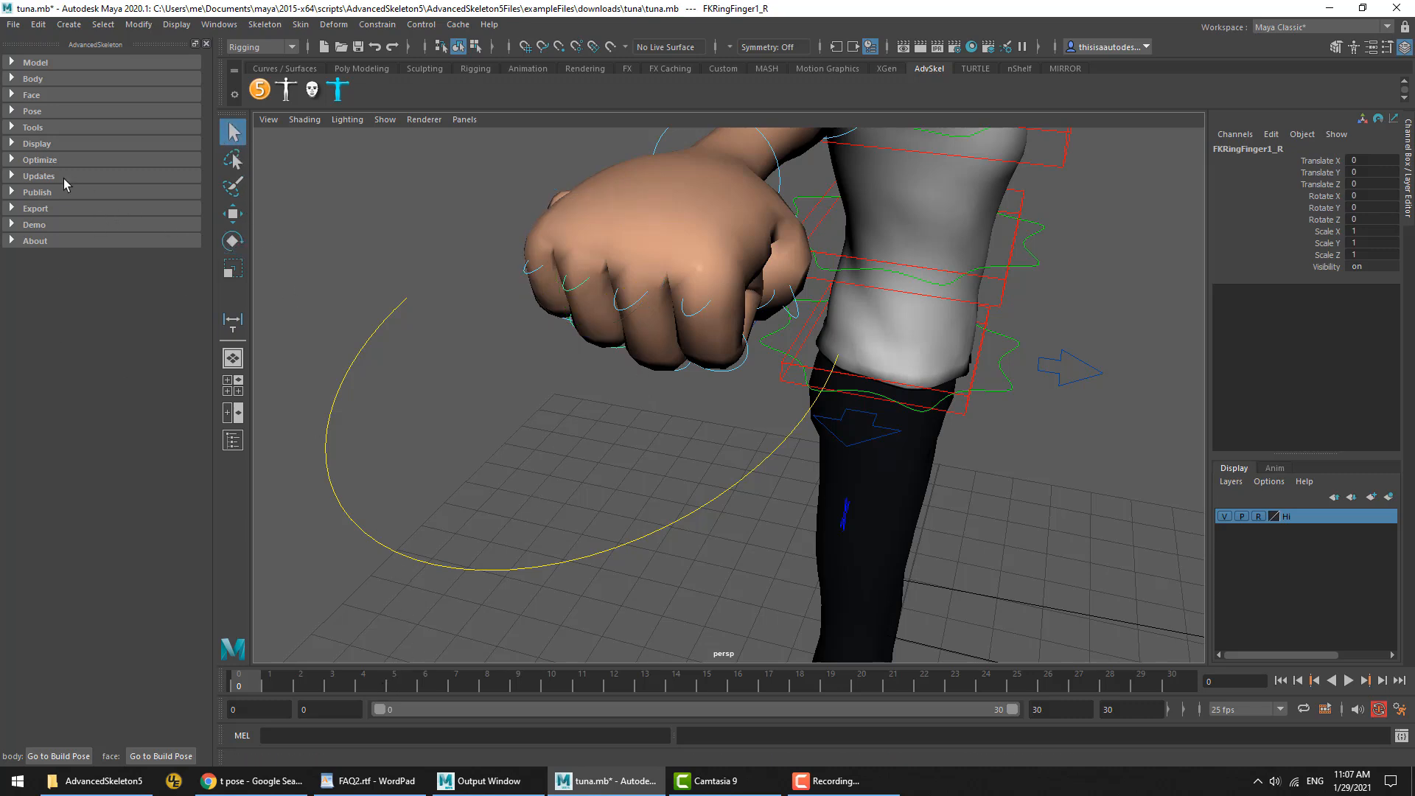
left_click(829, 369)
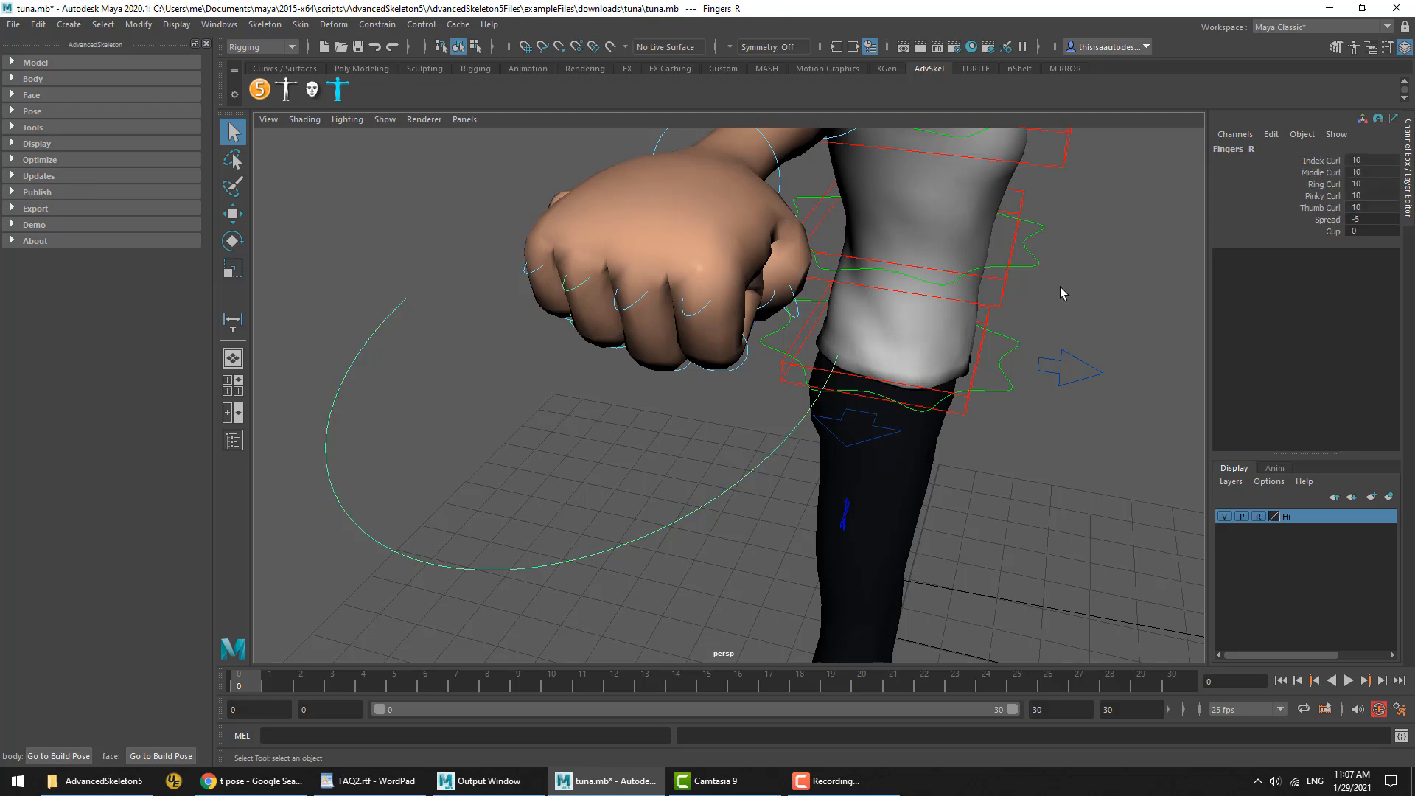
left_click(1330, 161)
middle_click_drag(930, 417, 828, 371)
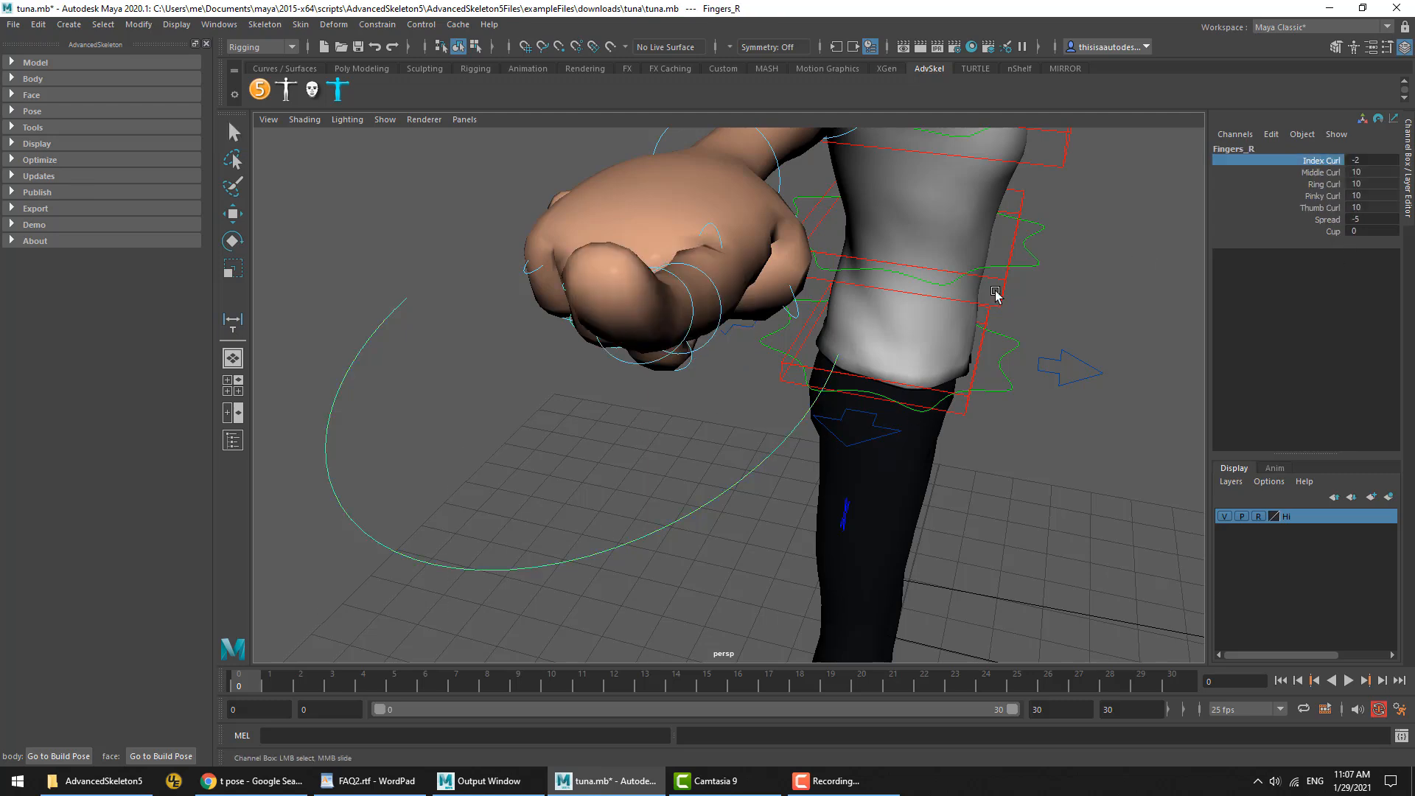
left_click(1324, 184)
middle_click_drag(1186, 280, 313, 323)
left_click(1324, 196)
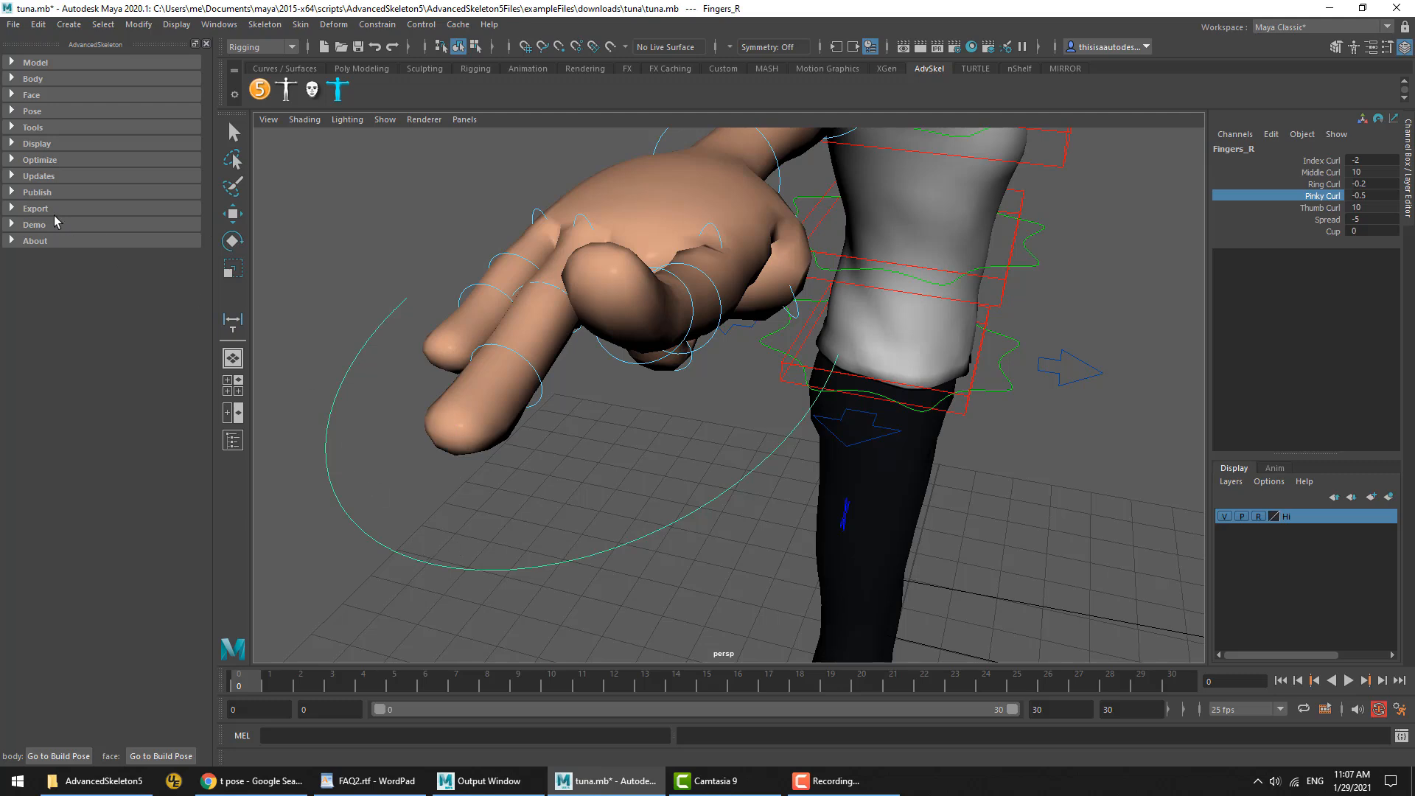
Show AdvancedSkeleton's Driving Systems pose tools and return the body to its build pose
left_click(34, 112)
left_click(33, 130)
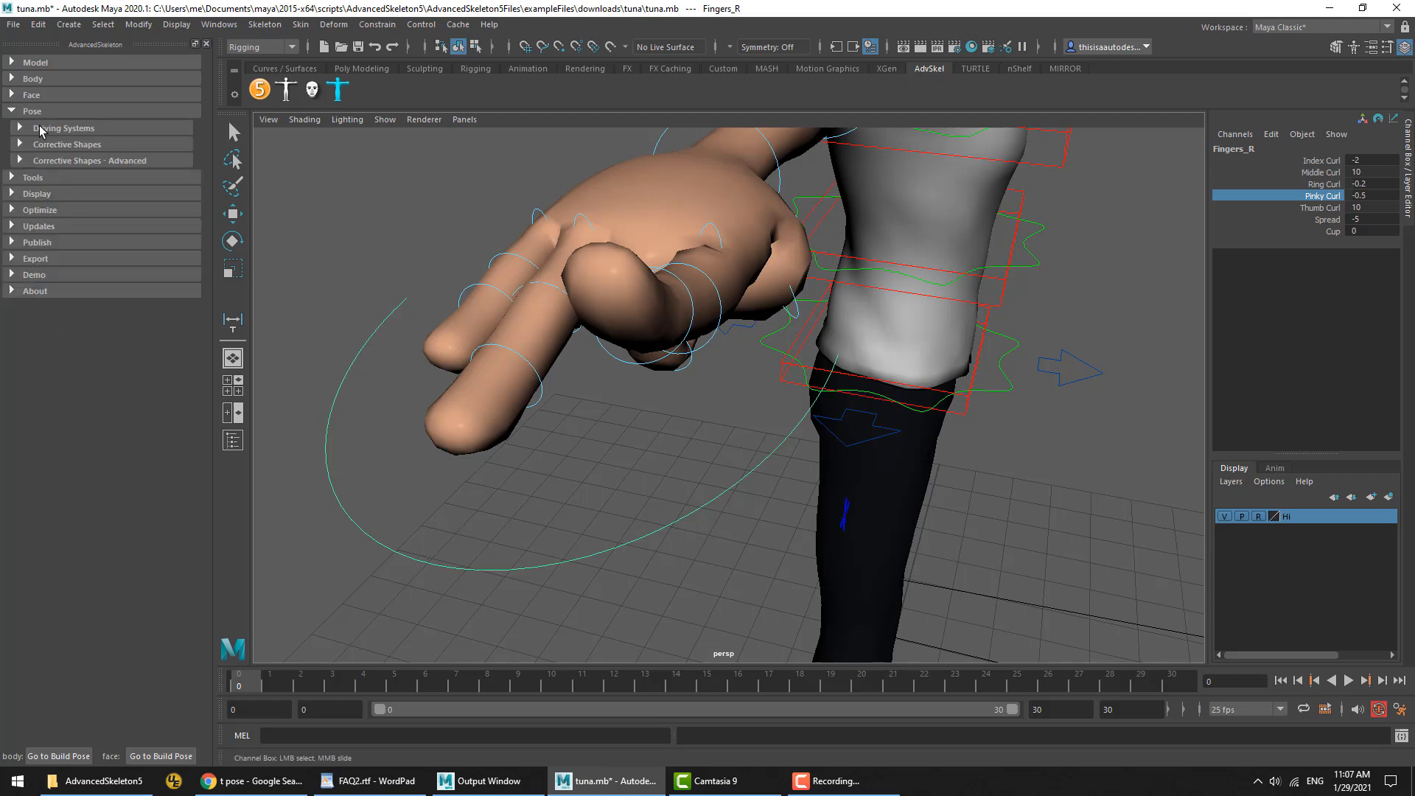
left_click(57, 130)
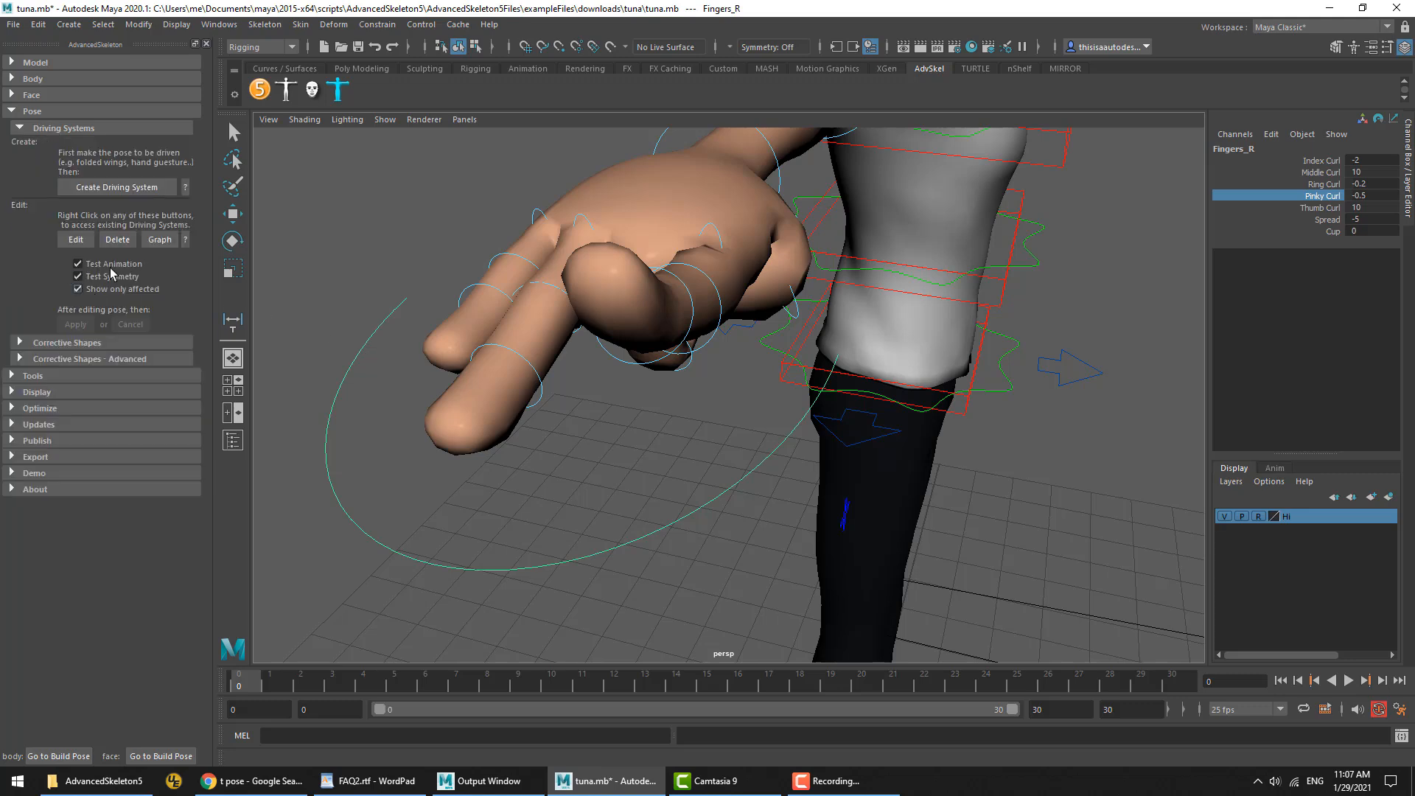
left_click(70, 761)
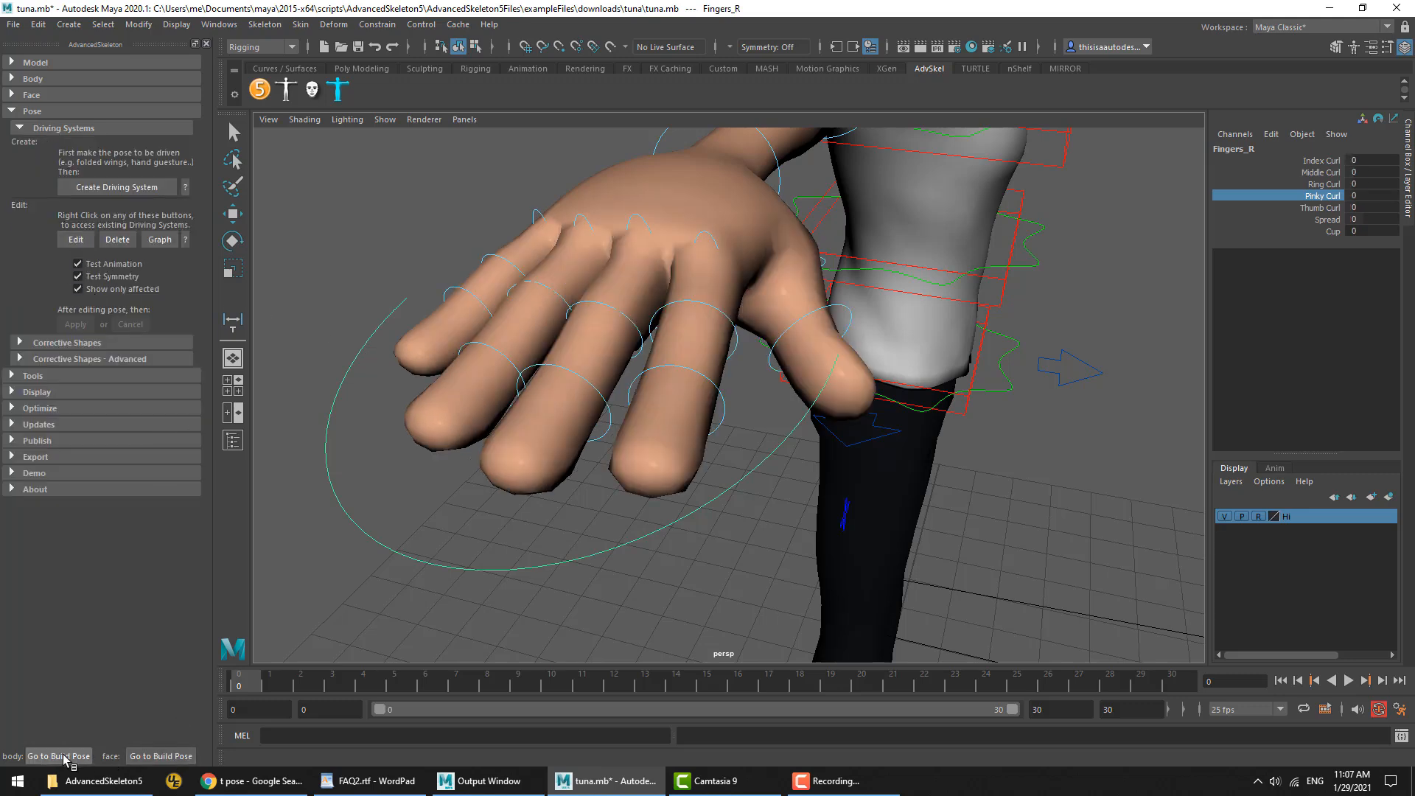
Start editing the Fingers_R driving system at its spread value of -5
right_click(79, 242)
mouse_move(100, 250)
mouse_move(109, 276)
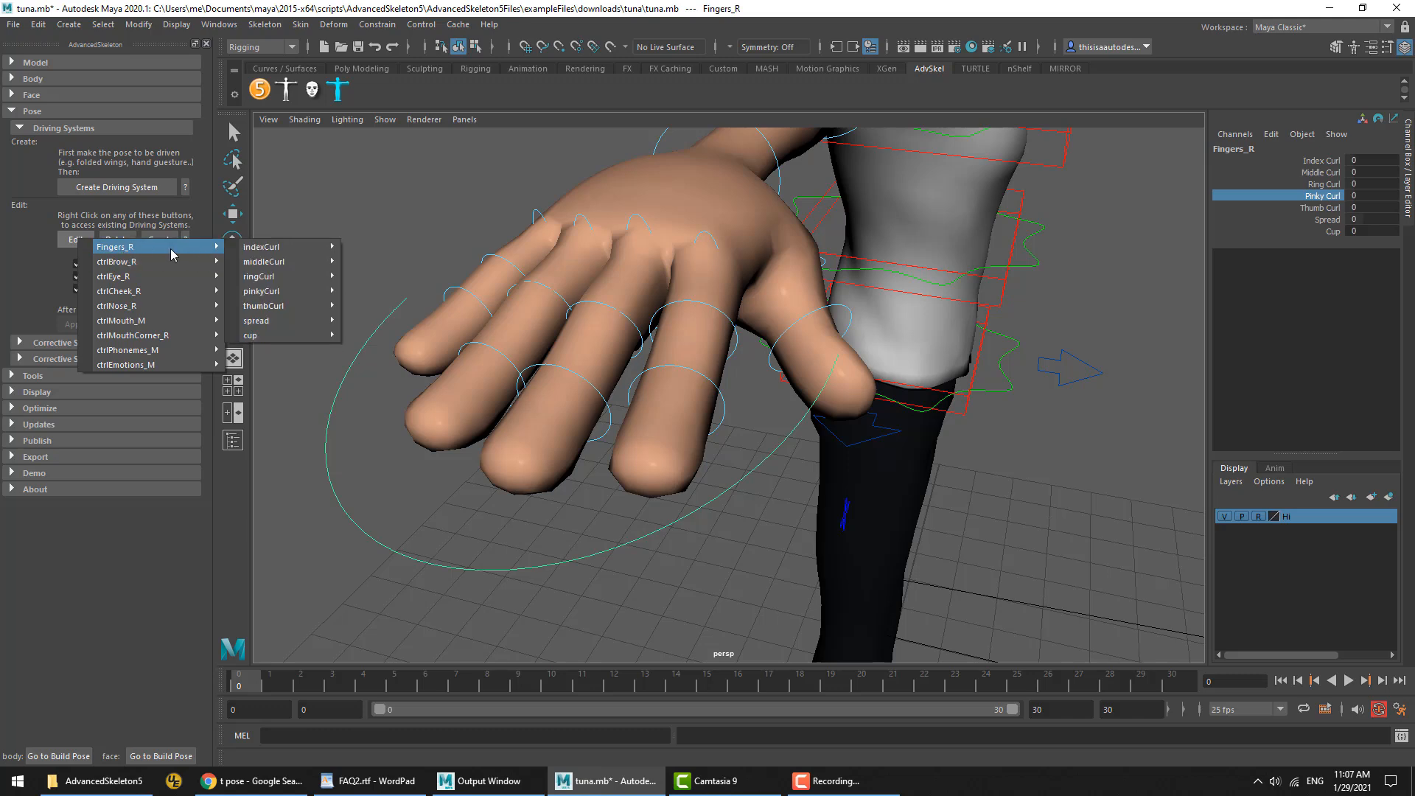
mouse_move(251, 250)
mouse_move(267, 320)
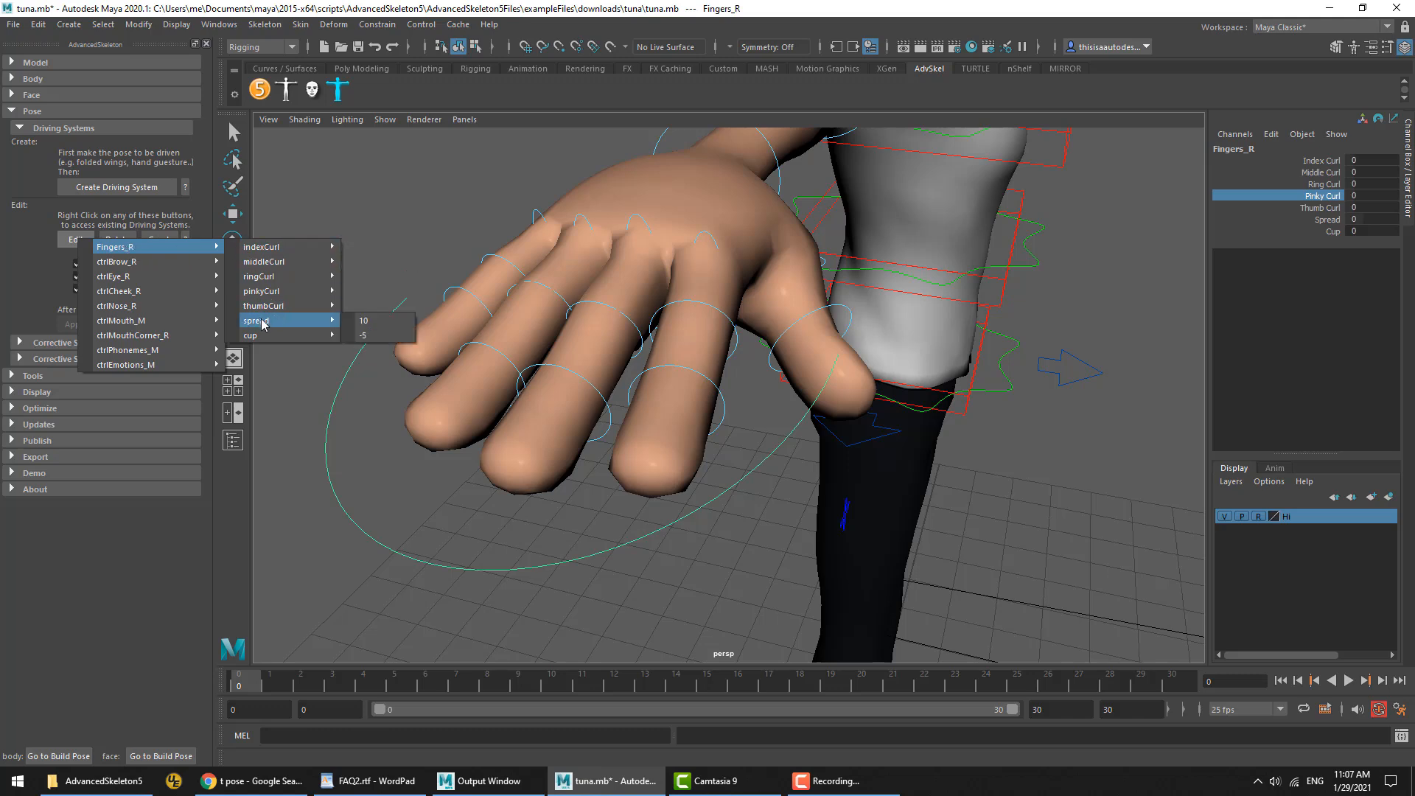
left_click(381, 335)
Play the spread test animation several times and examine the gaps between the fingers from different angles, ending at frame 30
left_click_drag(778, 300, 704, 411, "alt")
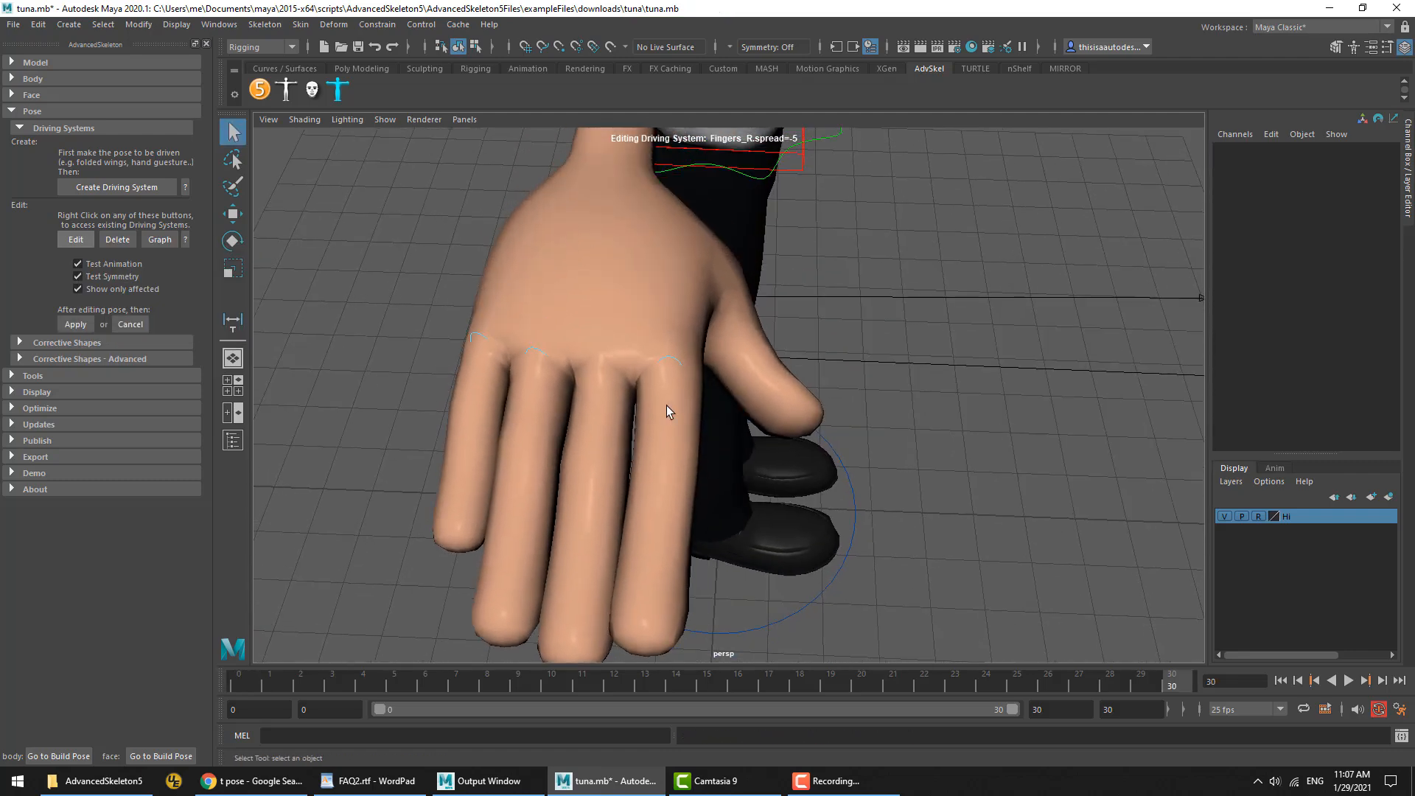
left_click_drag(638, 483, 607, 430, "alt")
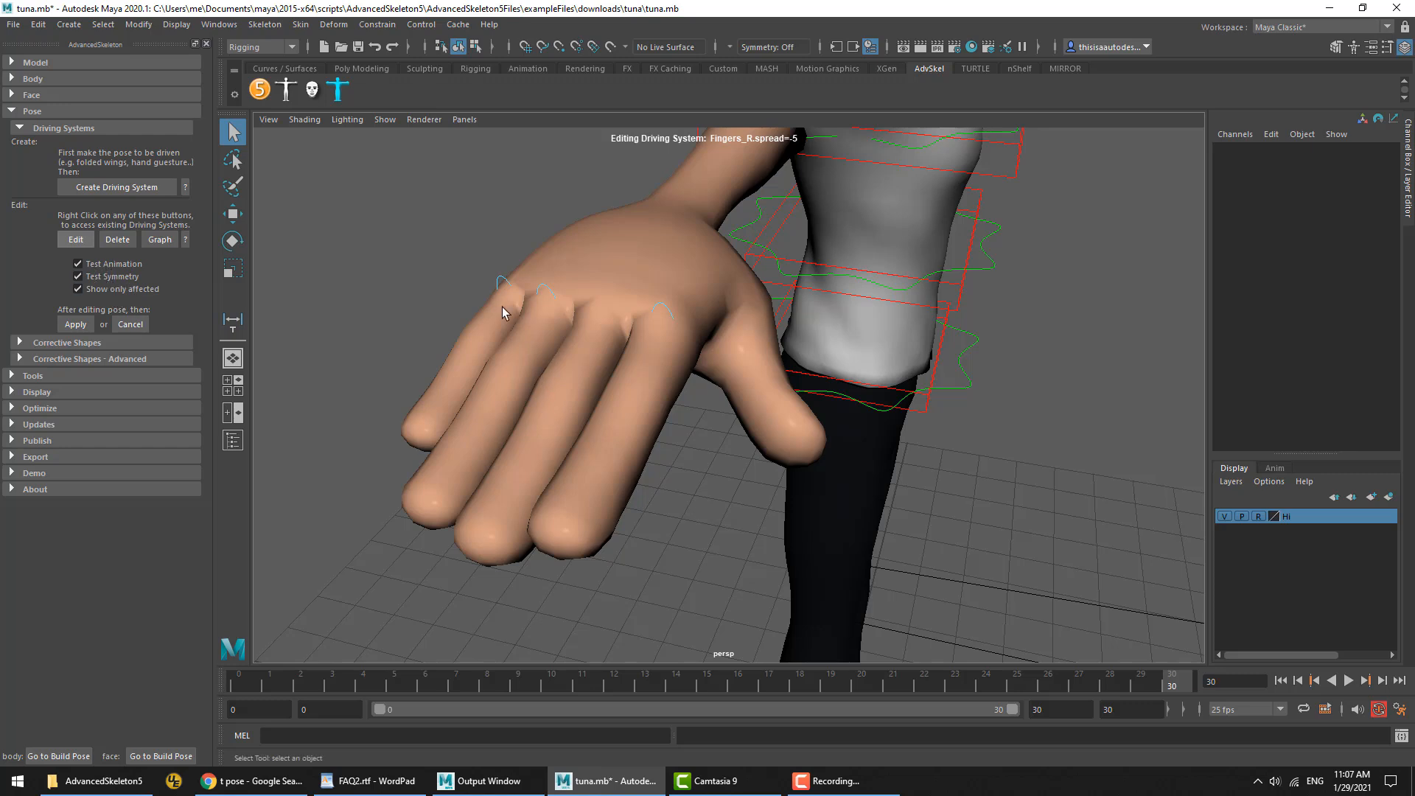
left_click_drag(713, 270, 612, 353, "alt")
right_click_drag(611, 352, 653, 366, "alt")
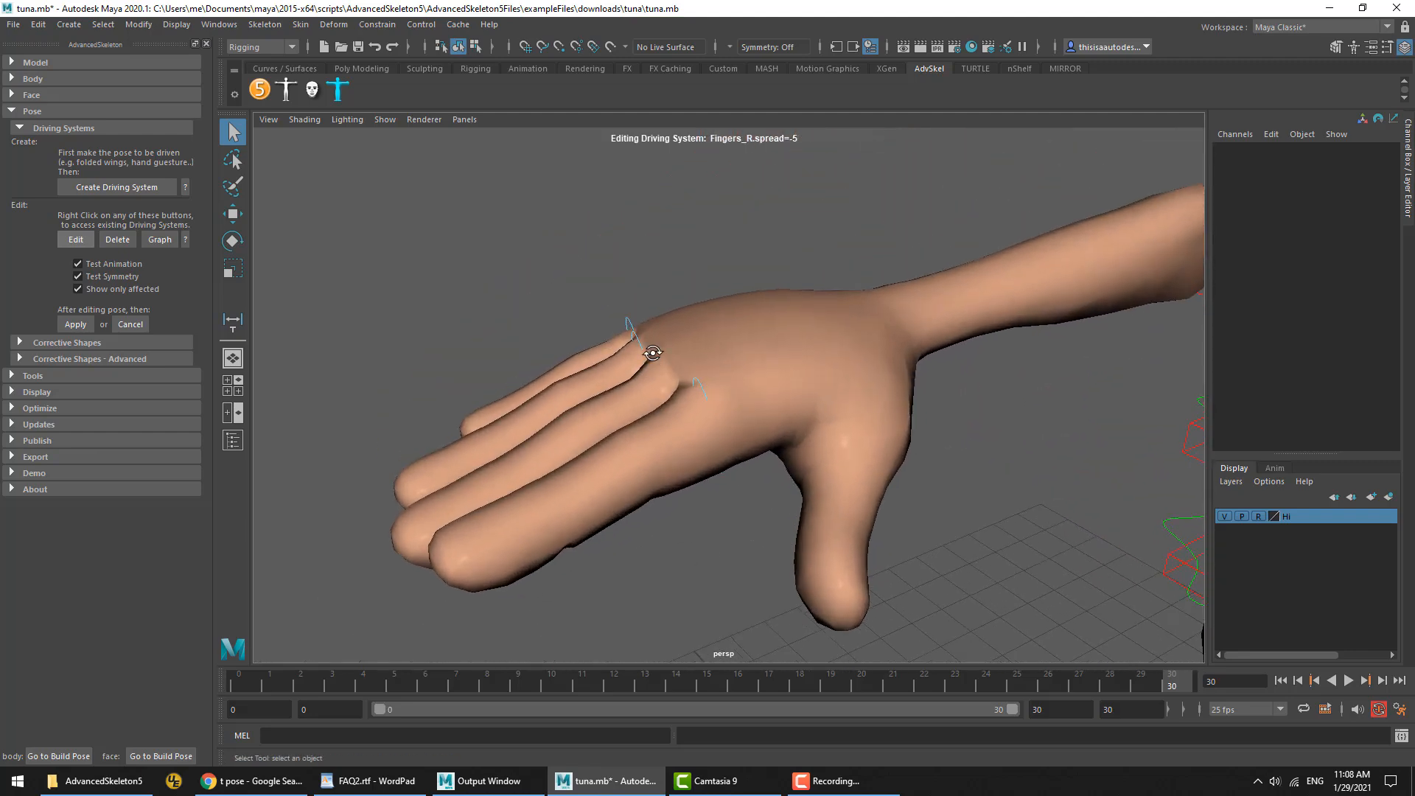
left_click_drag(657, 361, 644, 347, "alt")
right_click_drag(644, 347, 688, 362, "alt")
mouse_move(628, 324)
left_mouse_down("alt")
mouse_move(651, 319)
mouse_move(648, 333)
left_mouse_up("alt")
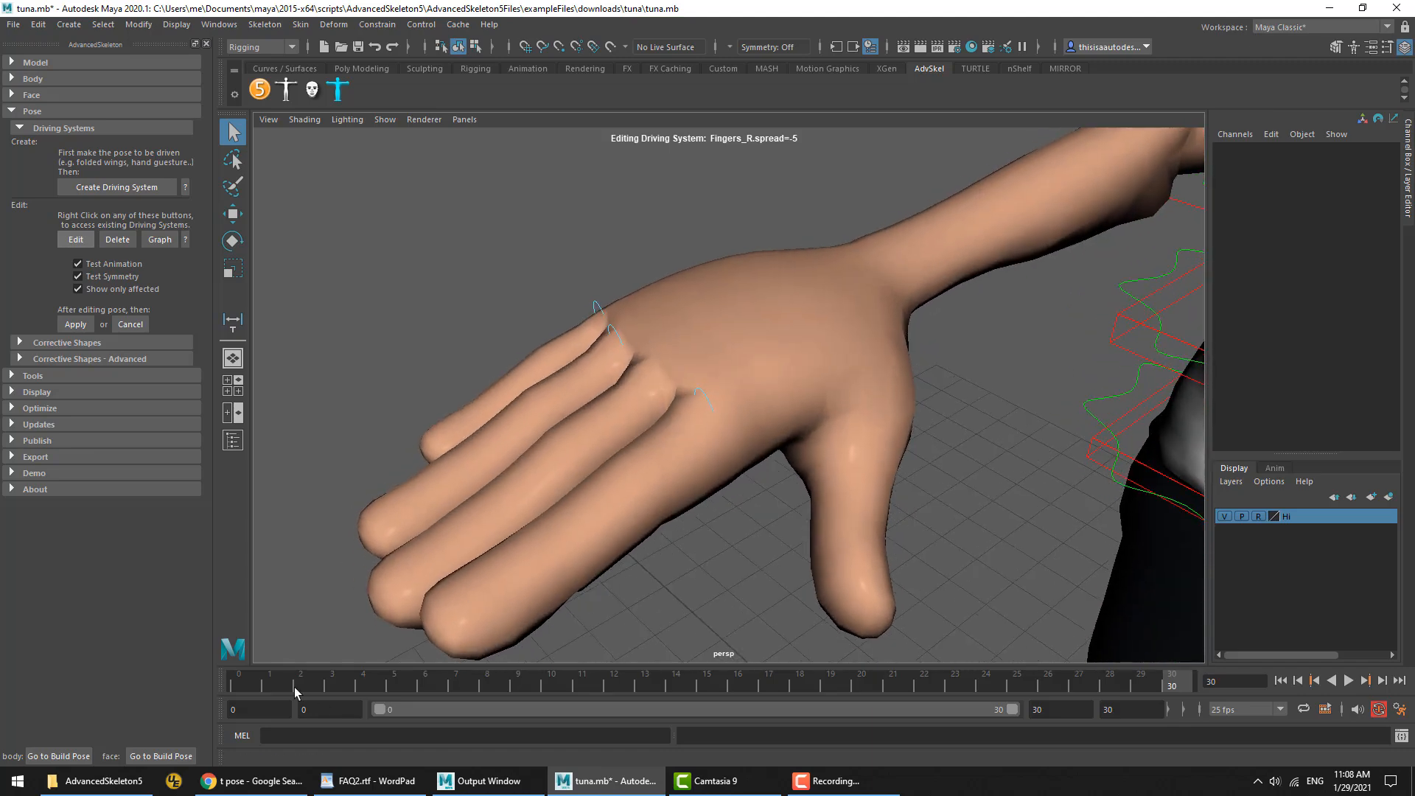
key("alt+v")
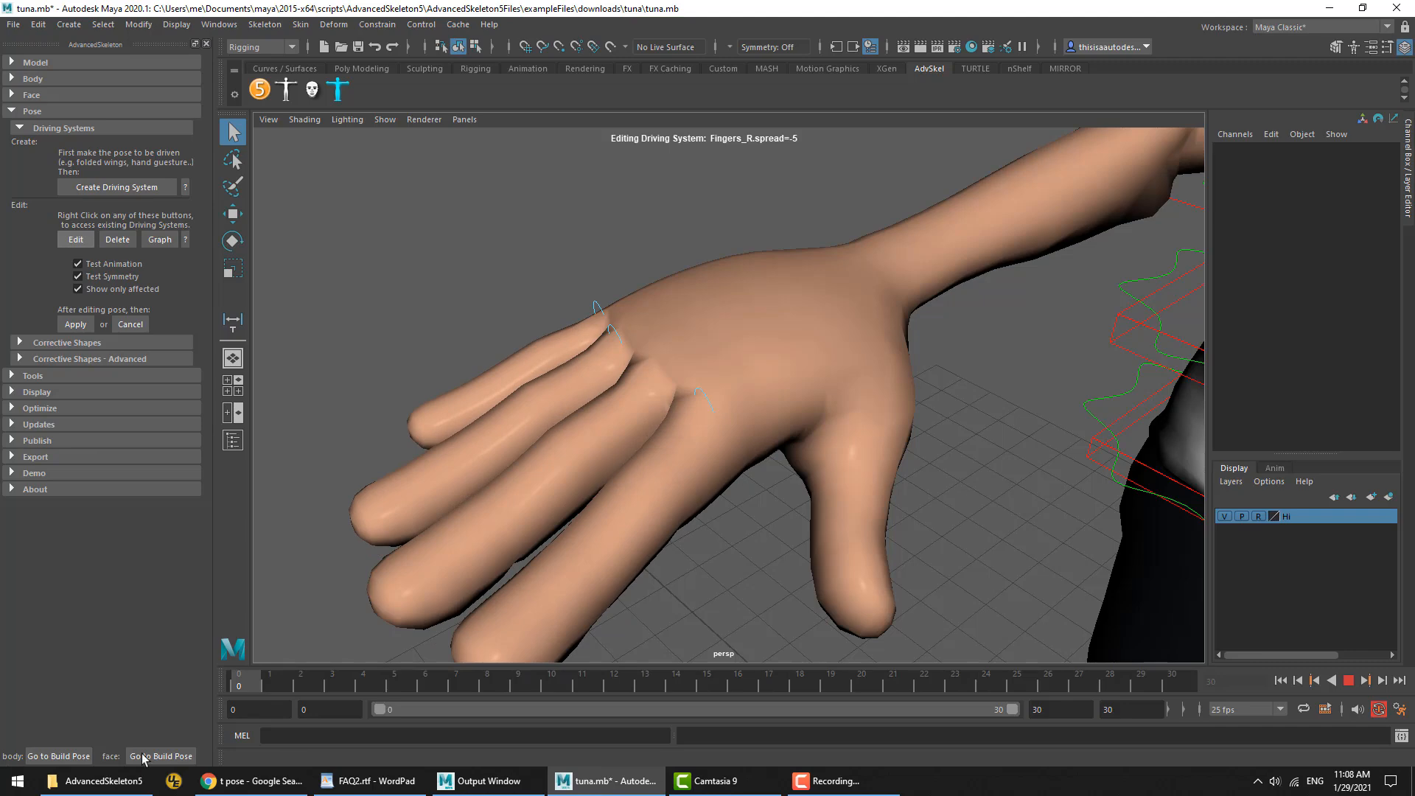
key("alt+v")
left_click_drag(828, 599, 759, 571, "alt")
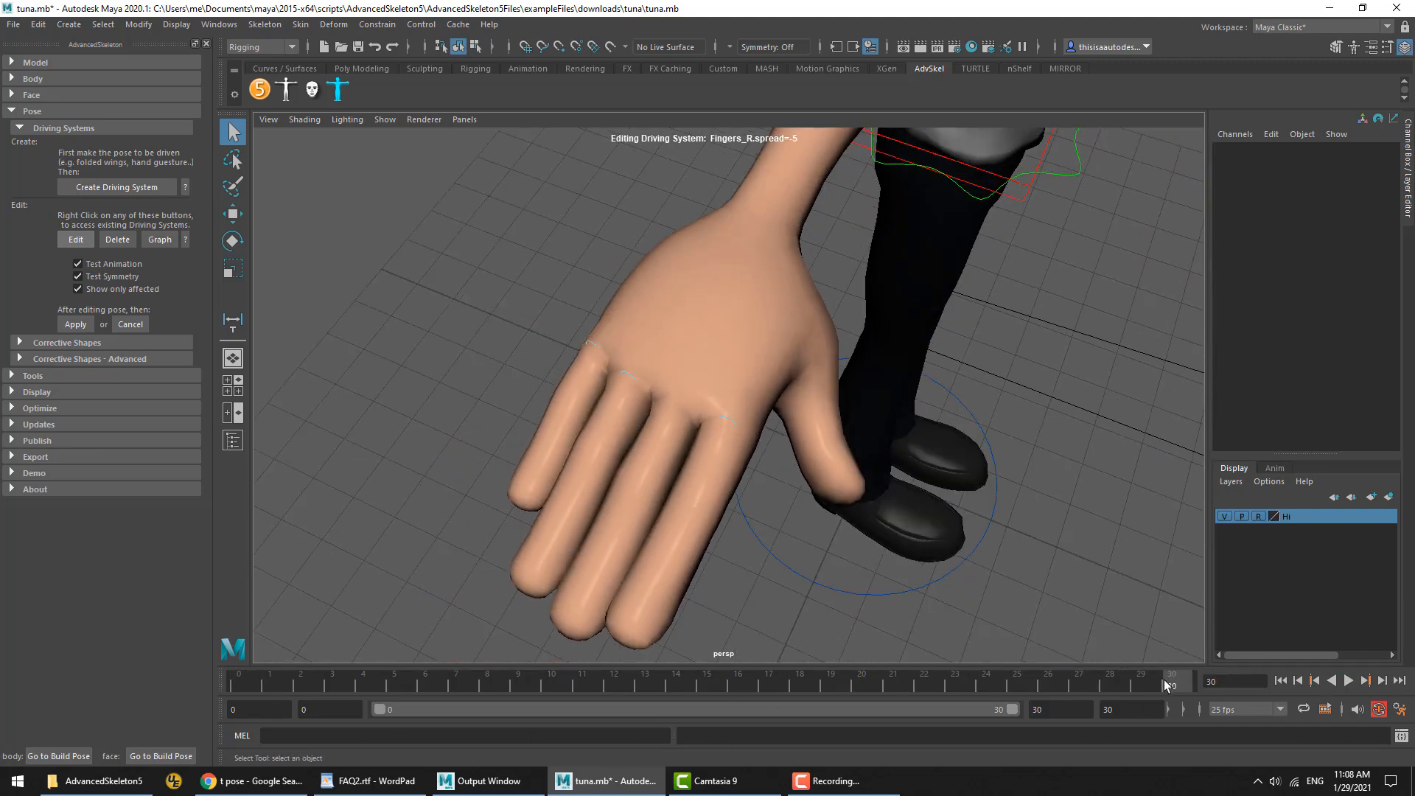
key("alt+v")
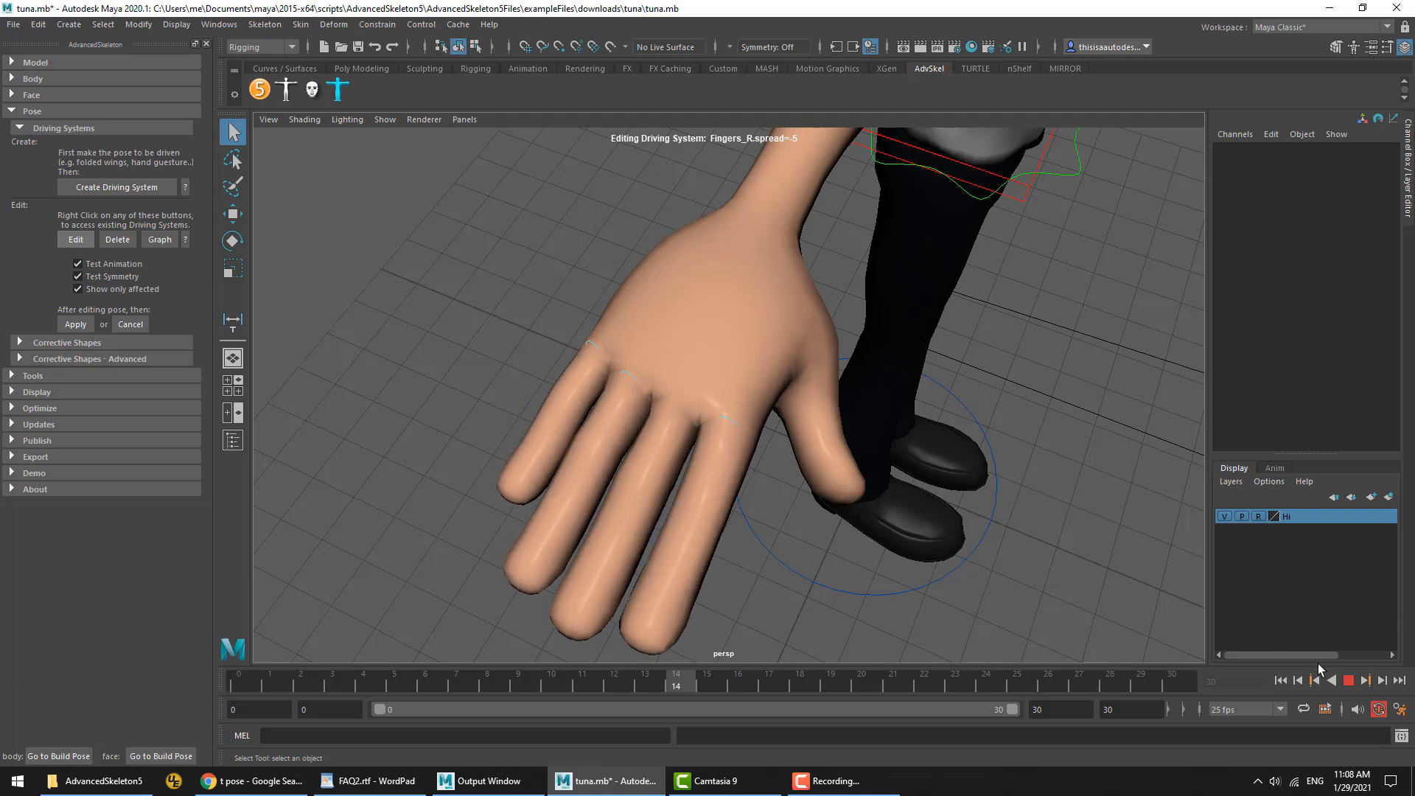
key("alt+v")
left_click_drag(931, 458, 818, 469, "alt")
key("alt+v")
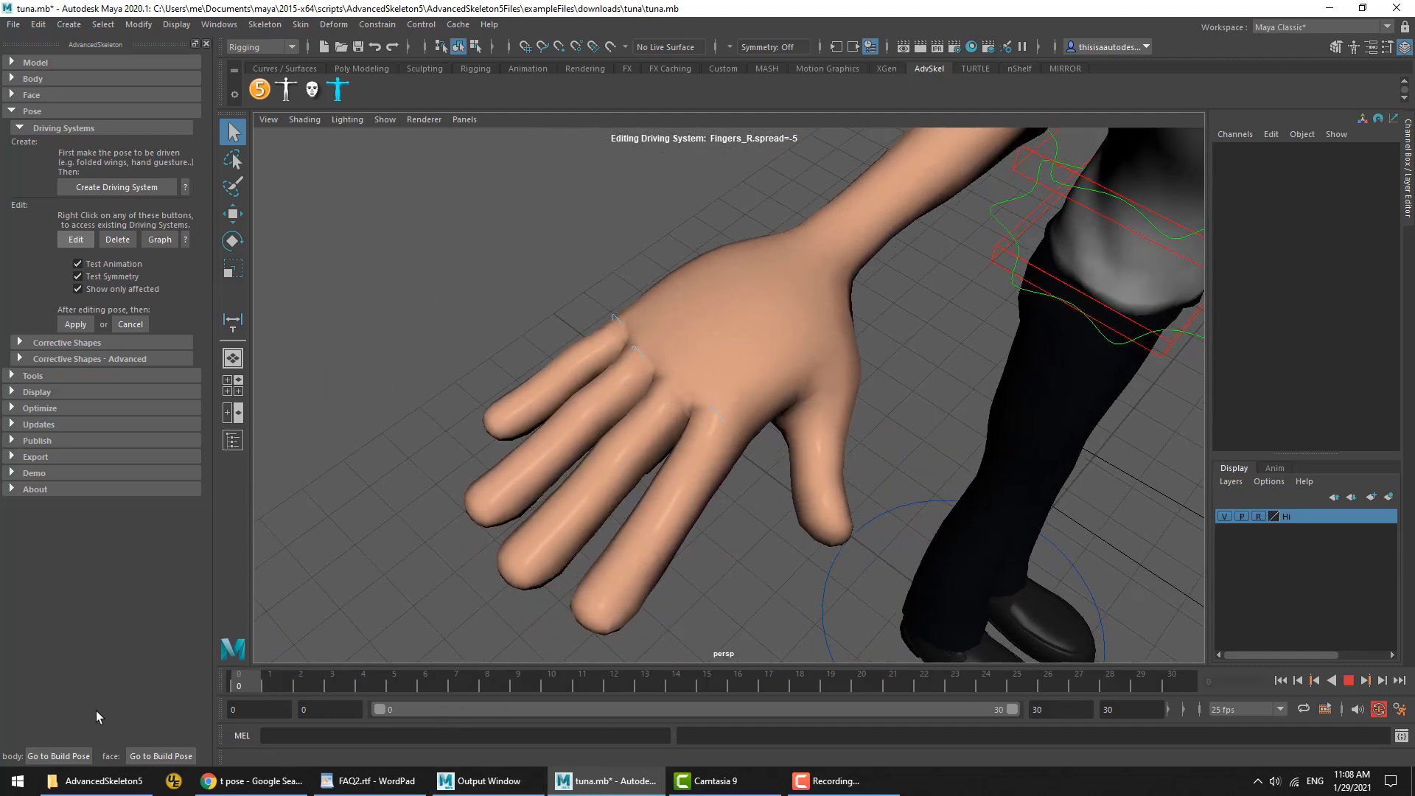
key("alt+v")
key("alt+v")
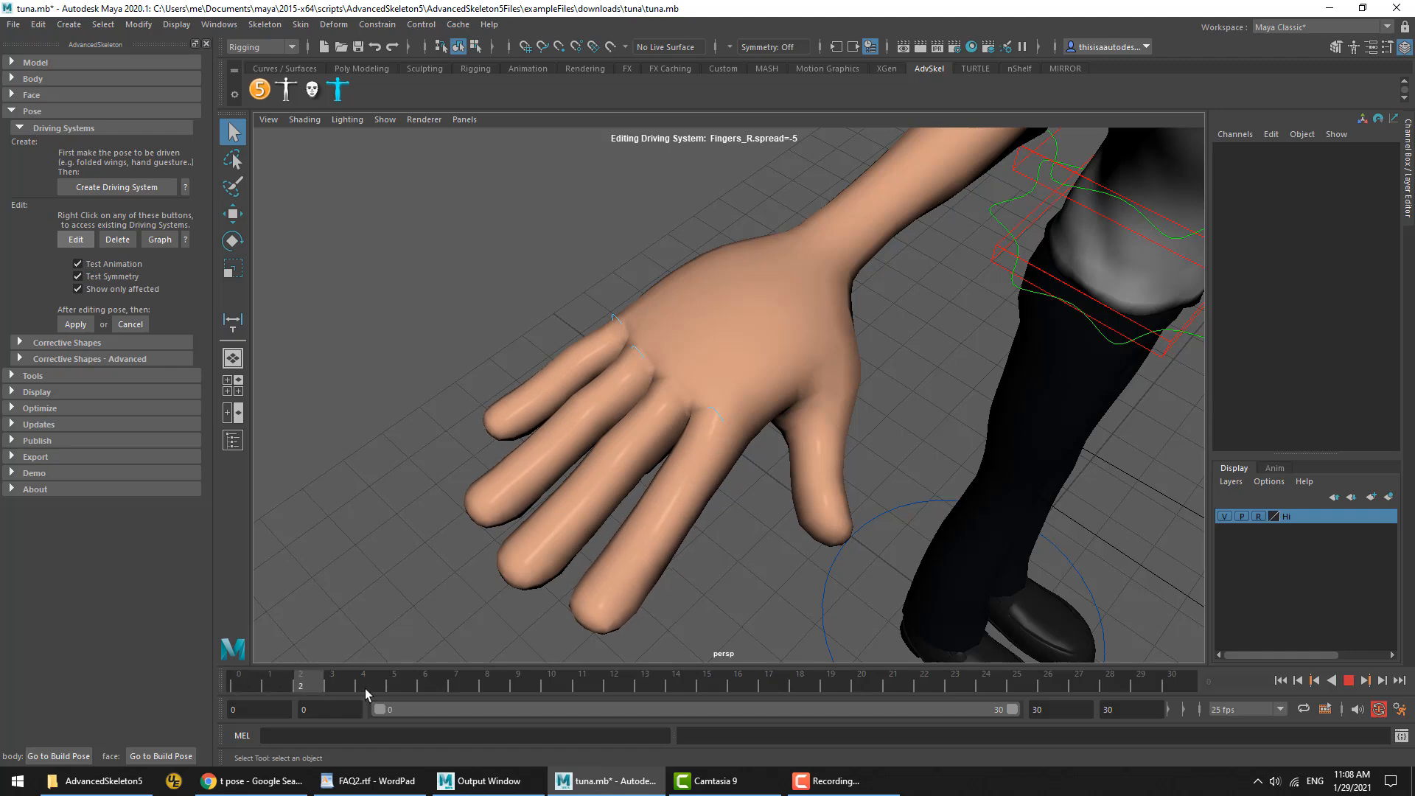
left_click(1172, 686)
Move the index, ring and pinky base FK controls toward the middle finger to close the gaps, and apply the edited spread pose
left_click_drag(613, 317, 736, 386, "alt")
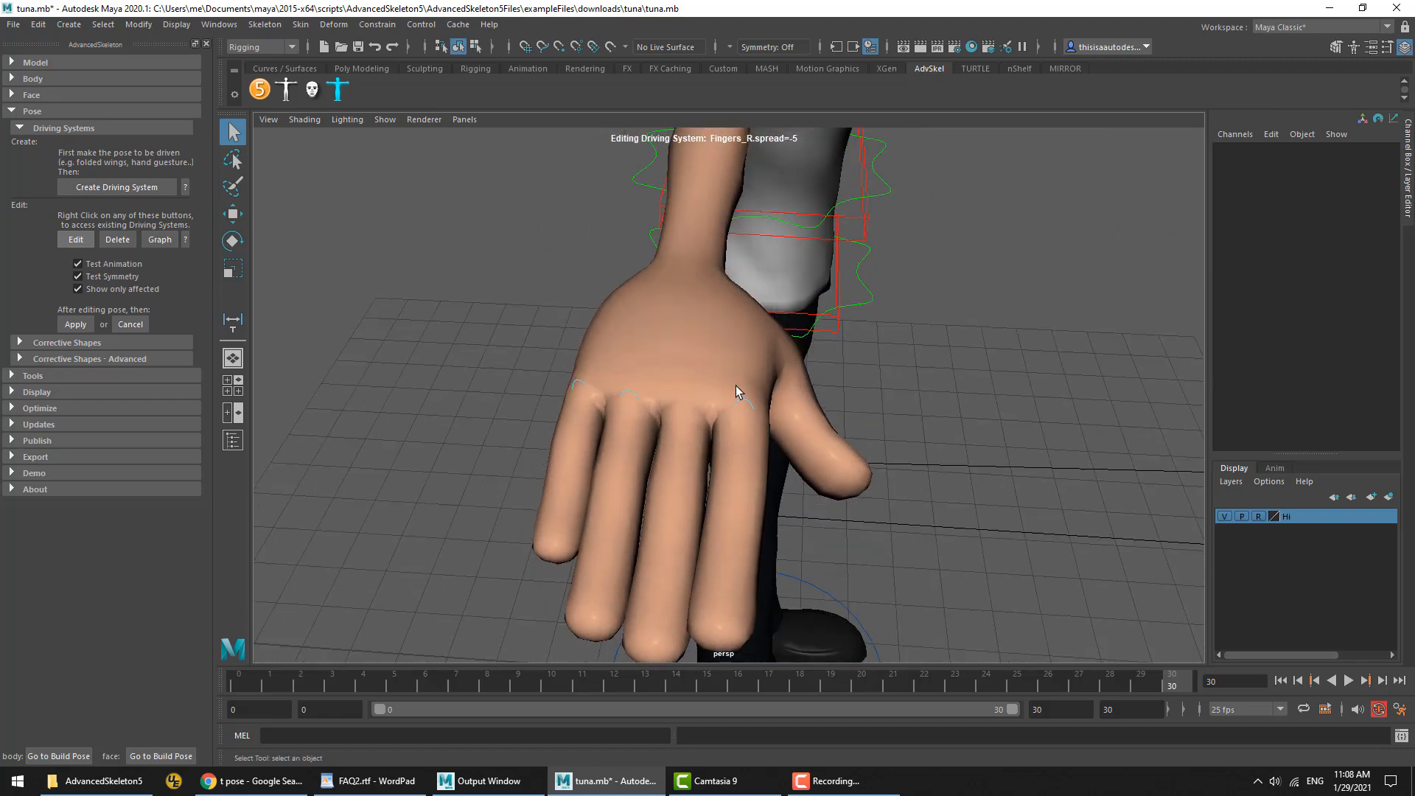
left_click(581, 381)
key("w")
left_click_drag(651, 441, 813, 432, "alt")
left_click(751, 424)
left_click(625, 421)
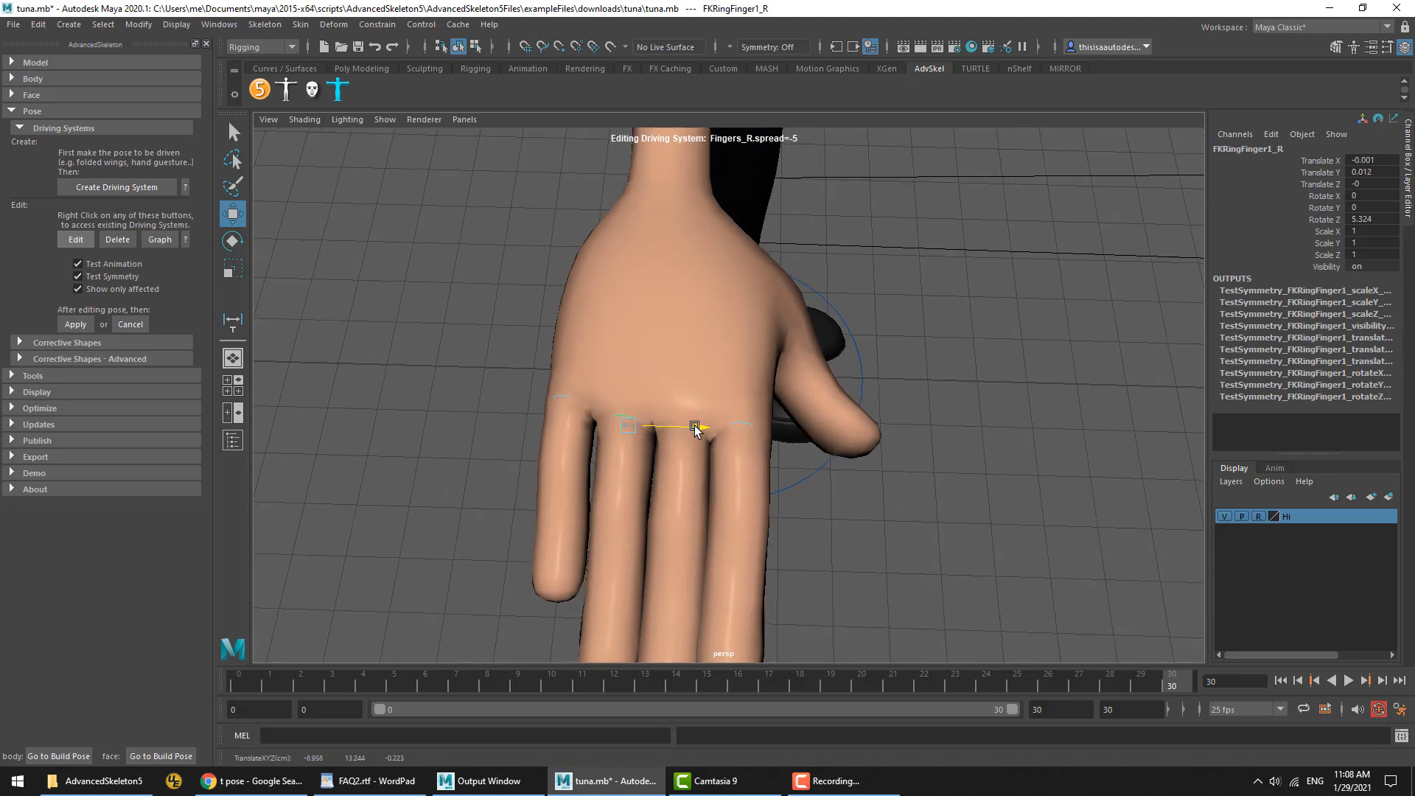
left_click(561, 393)
left_click_drag(643, 411, 655, 409)
left_click(625, 421)
left_click(88, 324)
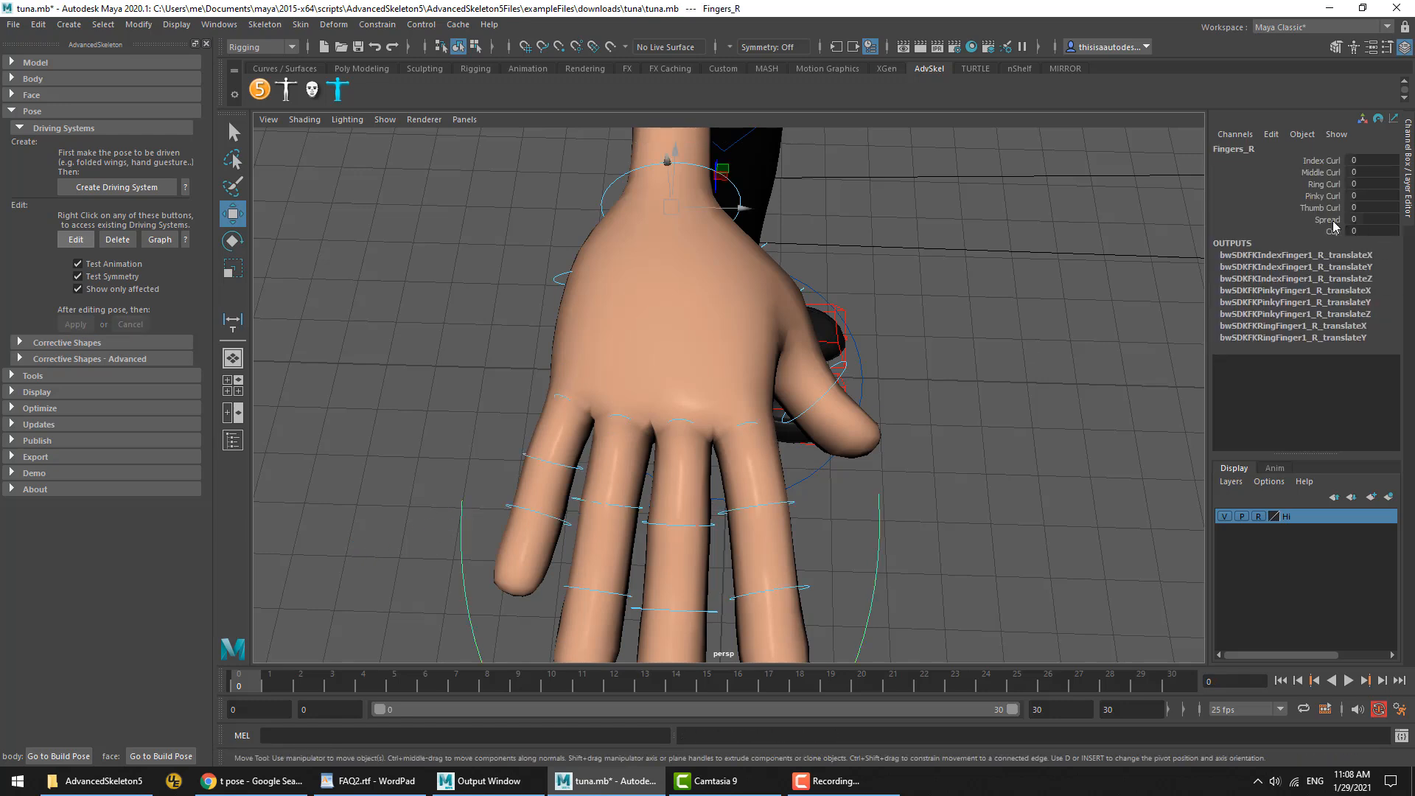
On the Fingers_R control, set Spread to -5 and the index, middle, ring, pinky and thumb curls to about 7.8
left_click(1330, 220)
middle_click_drag(786, 470, 739, 455)
left_click_drag(1312, 207, 1311, 163)
middle_click_drag(799, 404, 857, 404)
left_click_drag(744, 457, 700, 324, "alt")
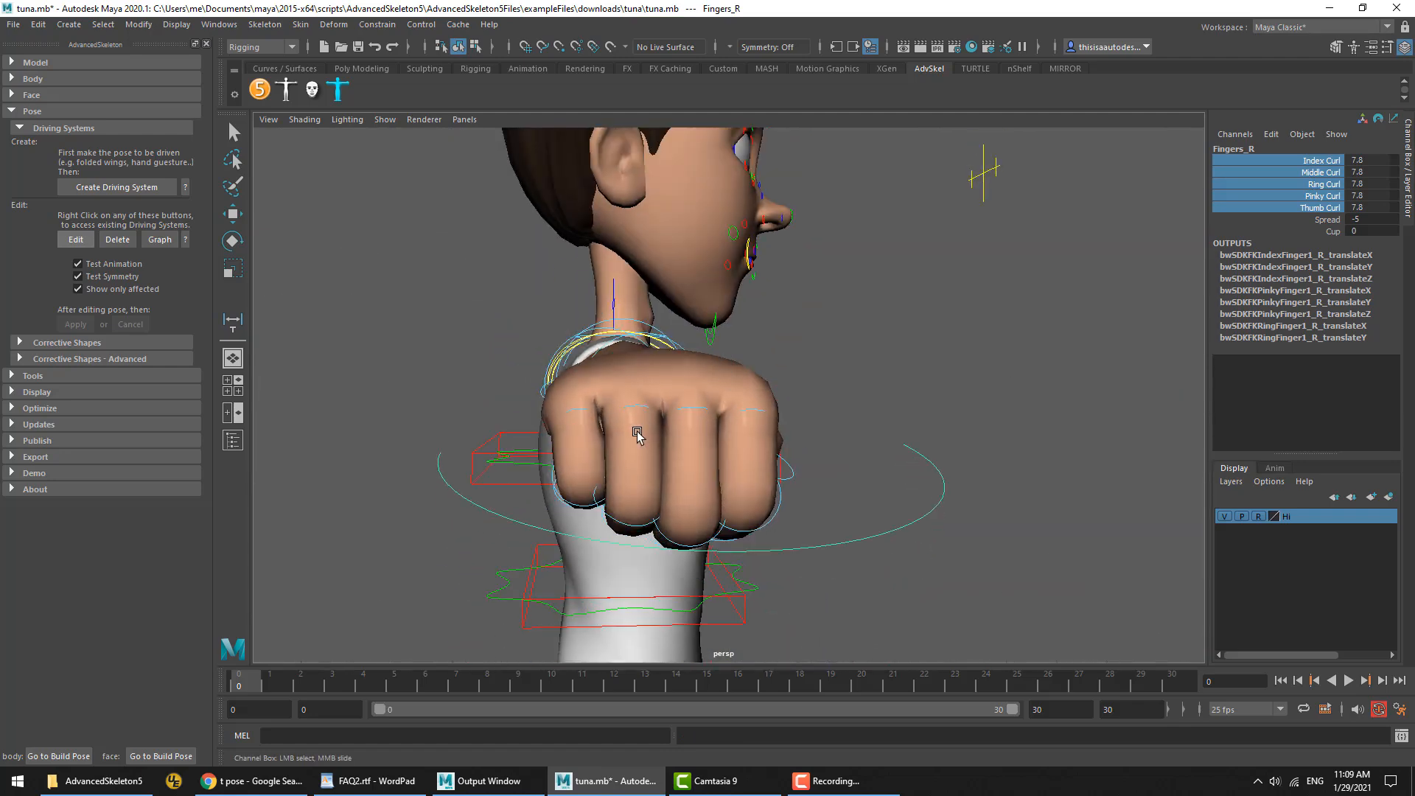
left_click_drag(746, 433, 673, 480, "alt")
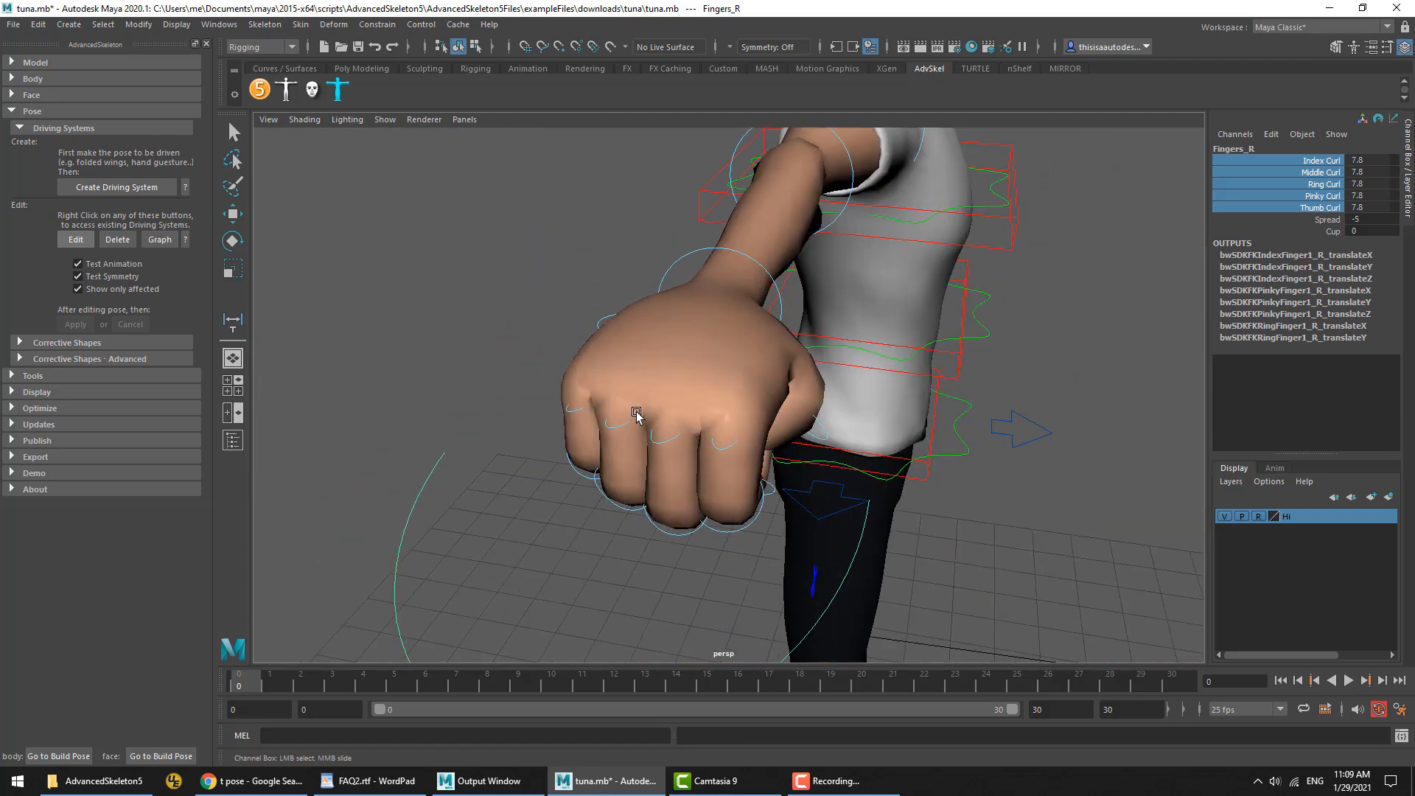
Switch to FAQ2.rtf in WordPad and highlight the question "Why is the rig slow when starting animation"
left_click(383, 788)
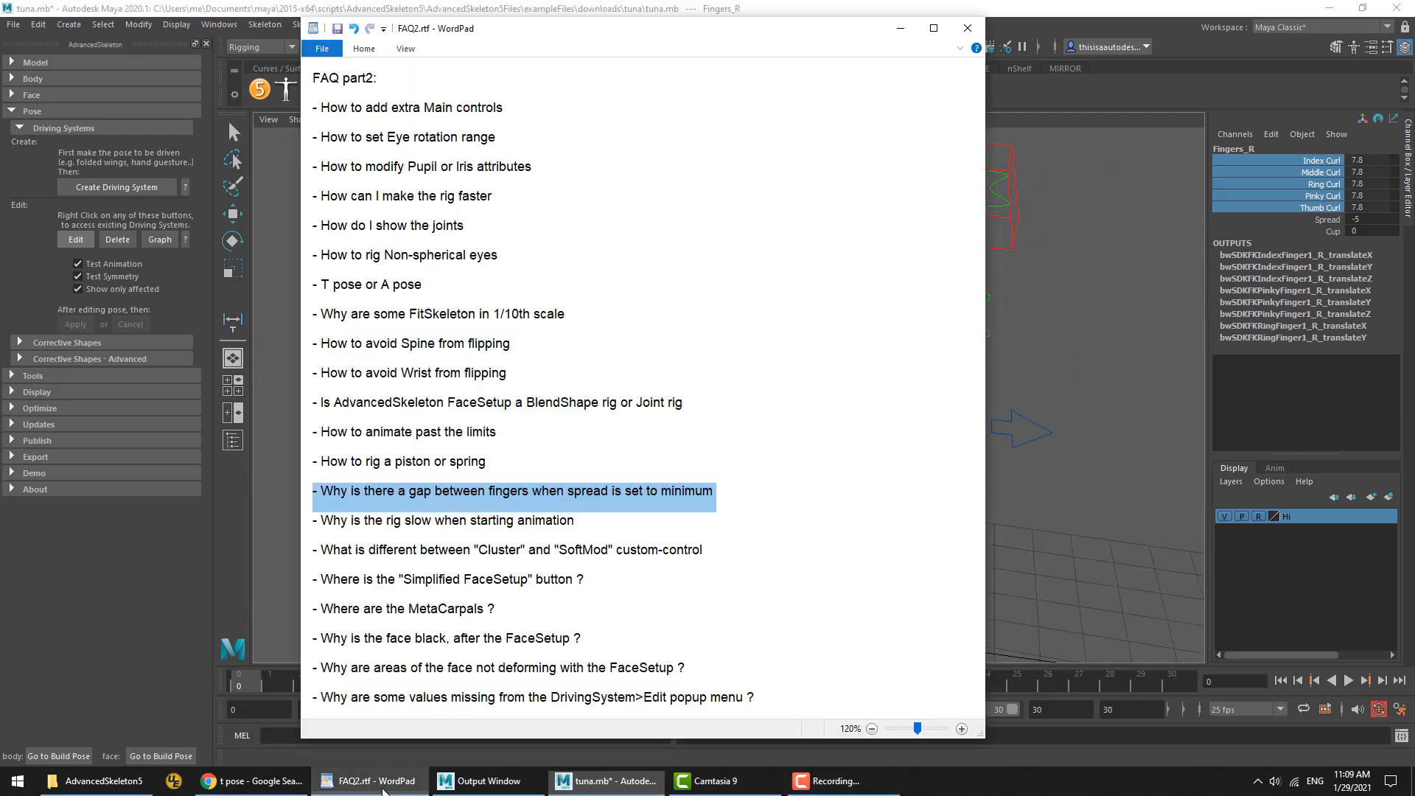
triple_click(430, 535)
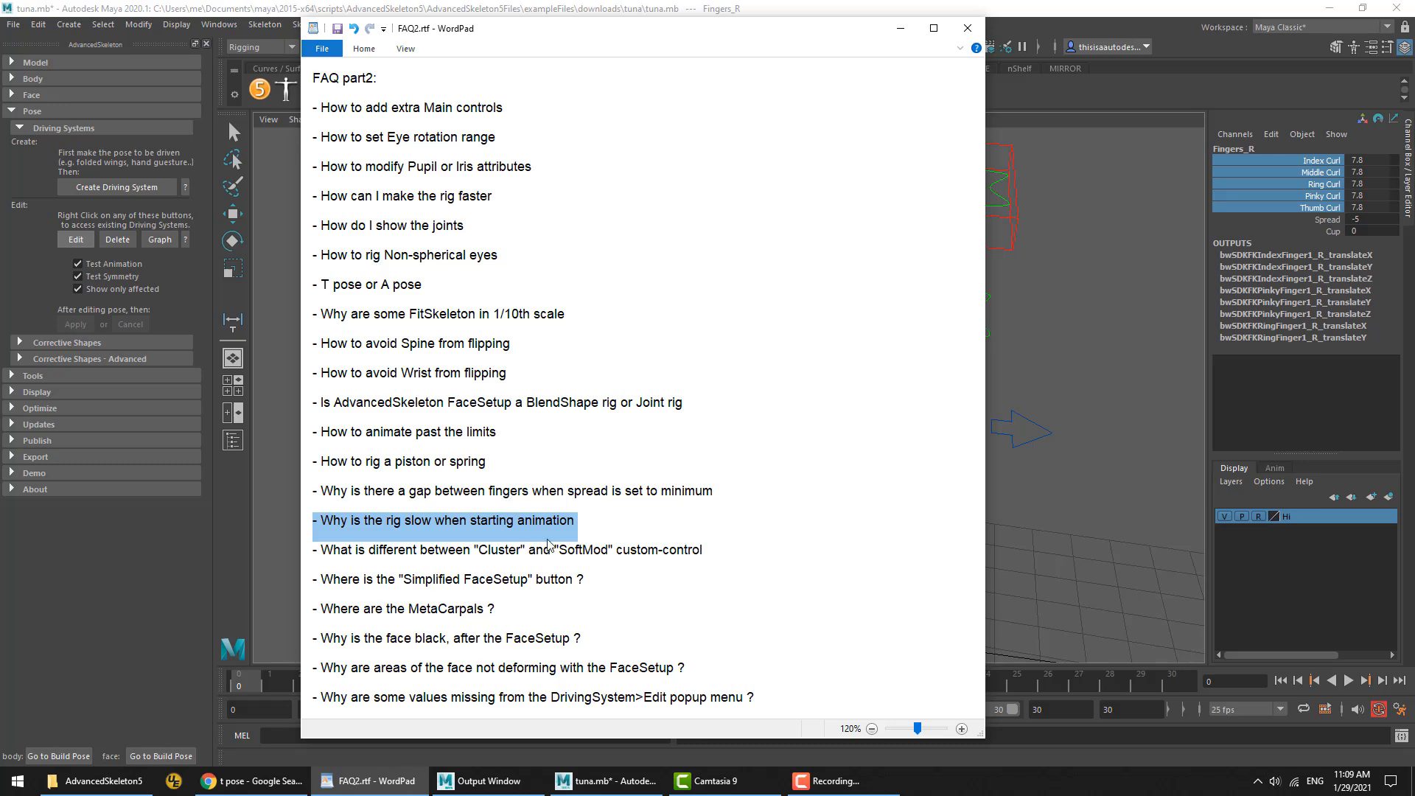
triple_click(459, 196)
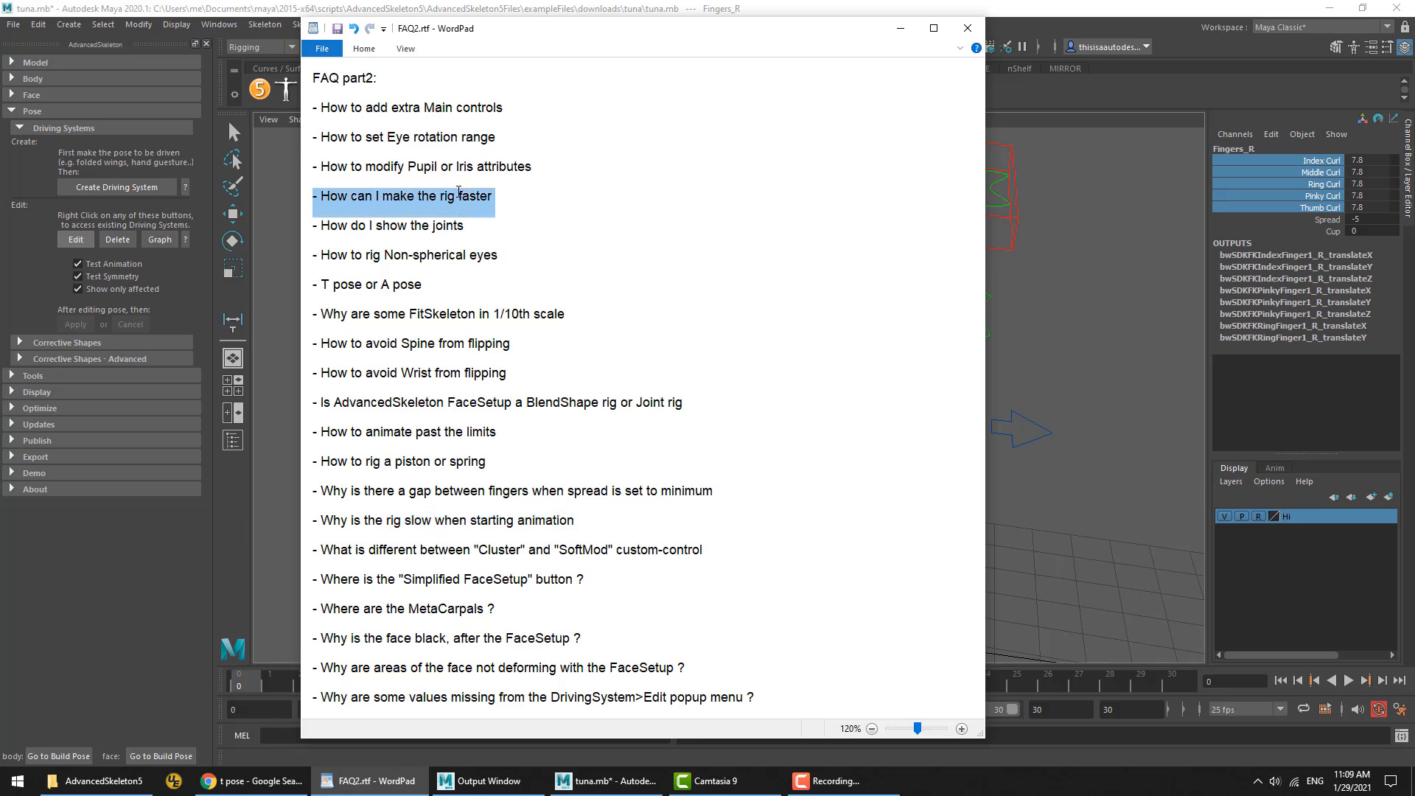
triple_click(488, 535)
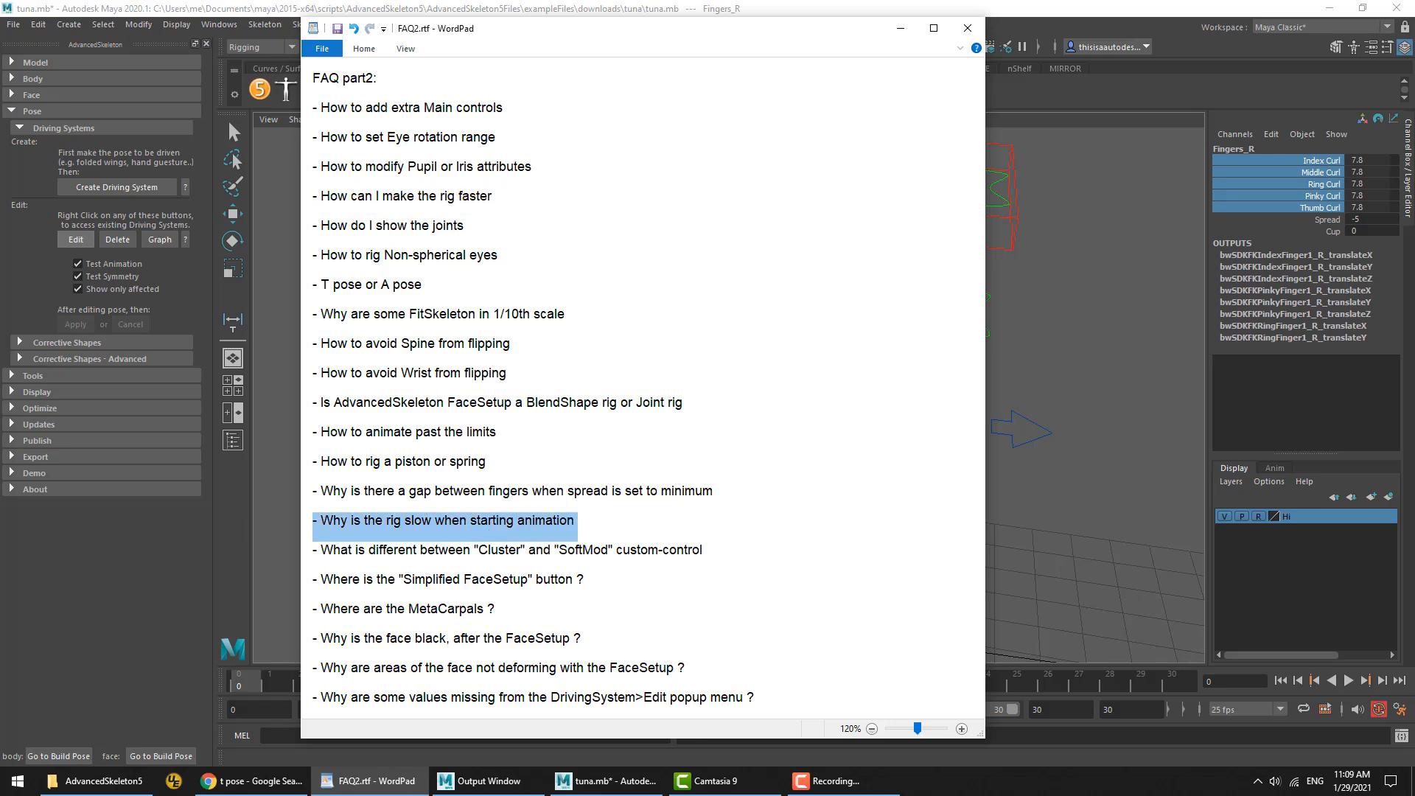
Switch back to Maya, return the body to its build pose and clear the selection
left_click(291, 9)
left_click(68, 757)
key("f")
scroll(767, 477, "down", 7)
middle_click_drag(823, 441, 465, 340, "alt")
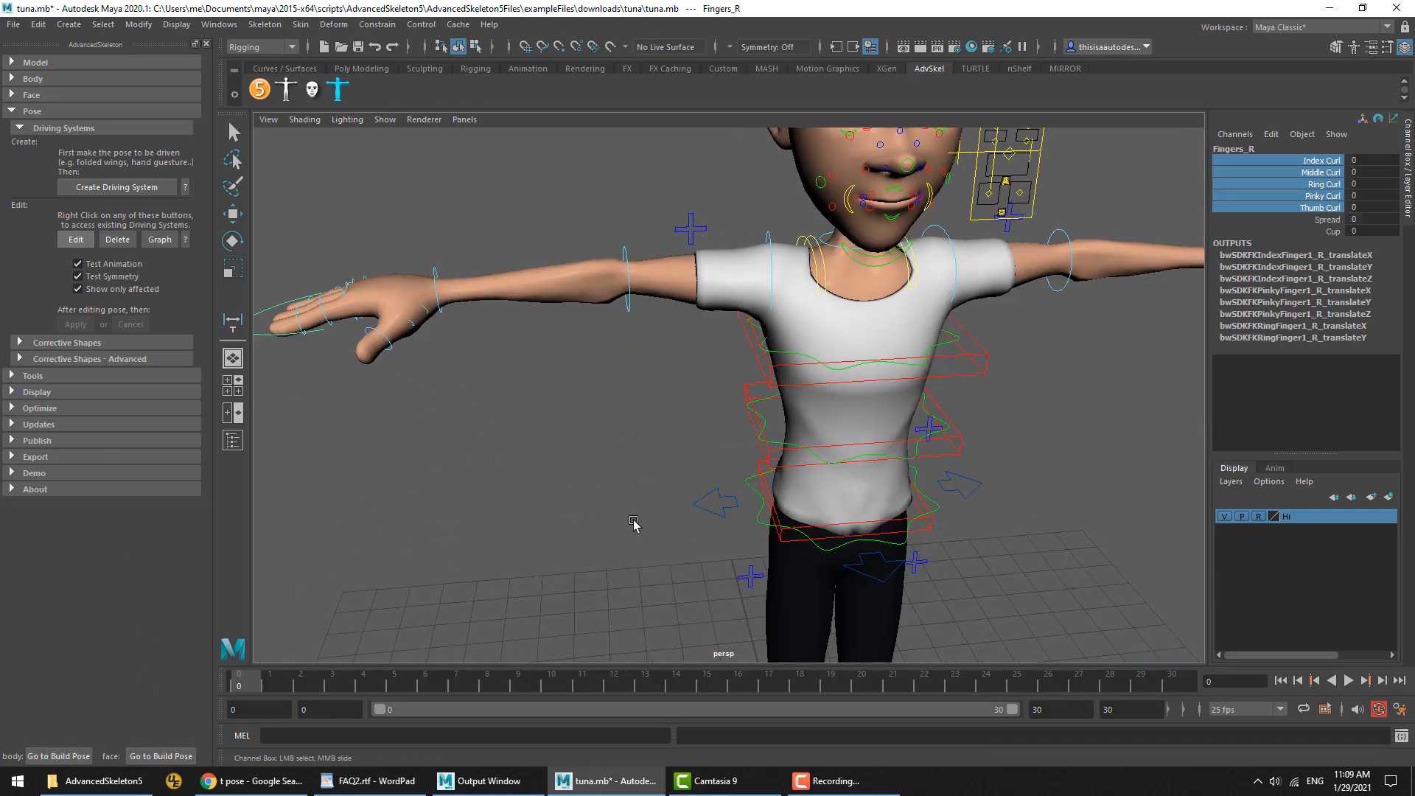
left_click(693, 483)
scroll(859, 559, "down", 6)
middle_click_drag(876, 431, 808, 300, "alt")
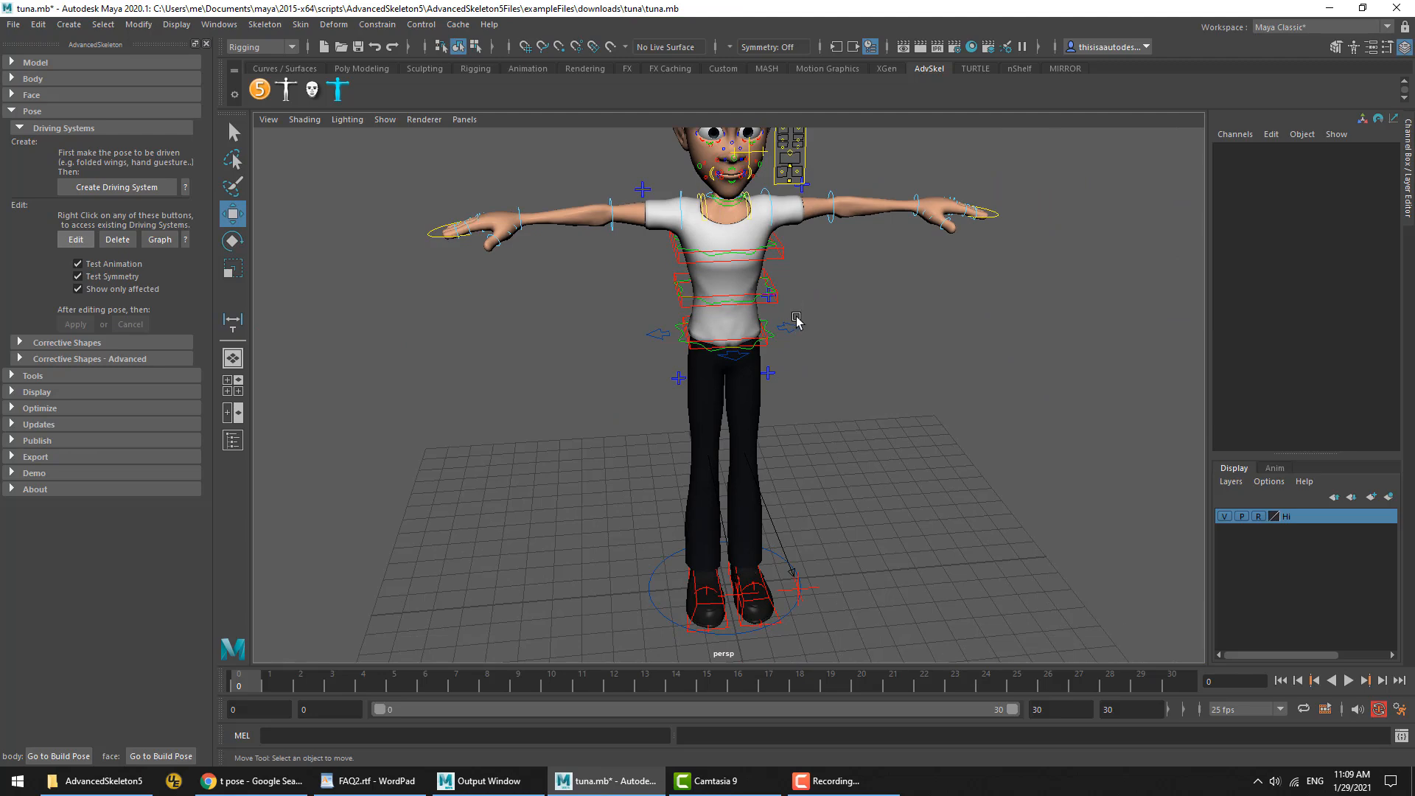
Move the RootX_M control to about -2.58, -2.82, 0.47 and set a key at frame 0
left_click(790, 327)
middle_click_drag(837, 417, 864, 489)
middle_click_drag(811, 441, 741, 384)
left_click_drag(746, 403, 560, 383, "alt")
left_click_drag(693, 346, 624, 358)
key("s")
Key different RootX_M positions at frames 9 and 30, and scrub the animation back to frame 0
left_click_drag(318, 680, 1300, 761)
middle_click_drag(1014, 602, 1009, 660)
key("alt+v")
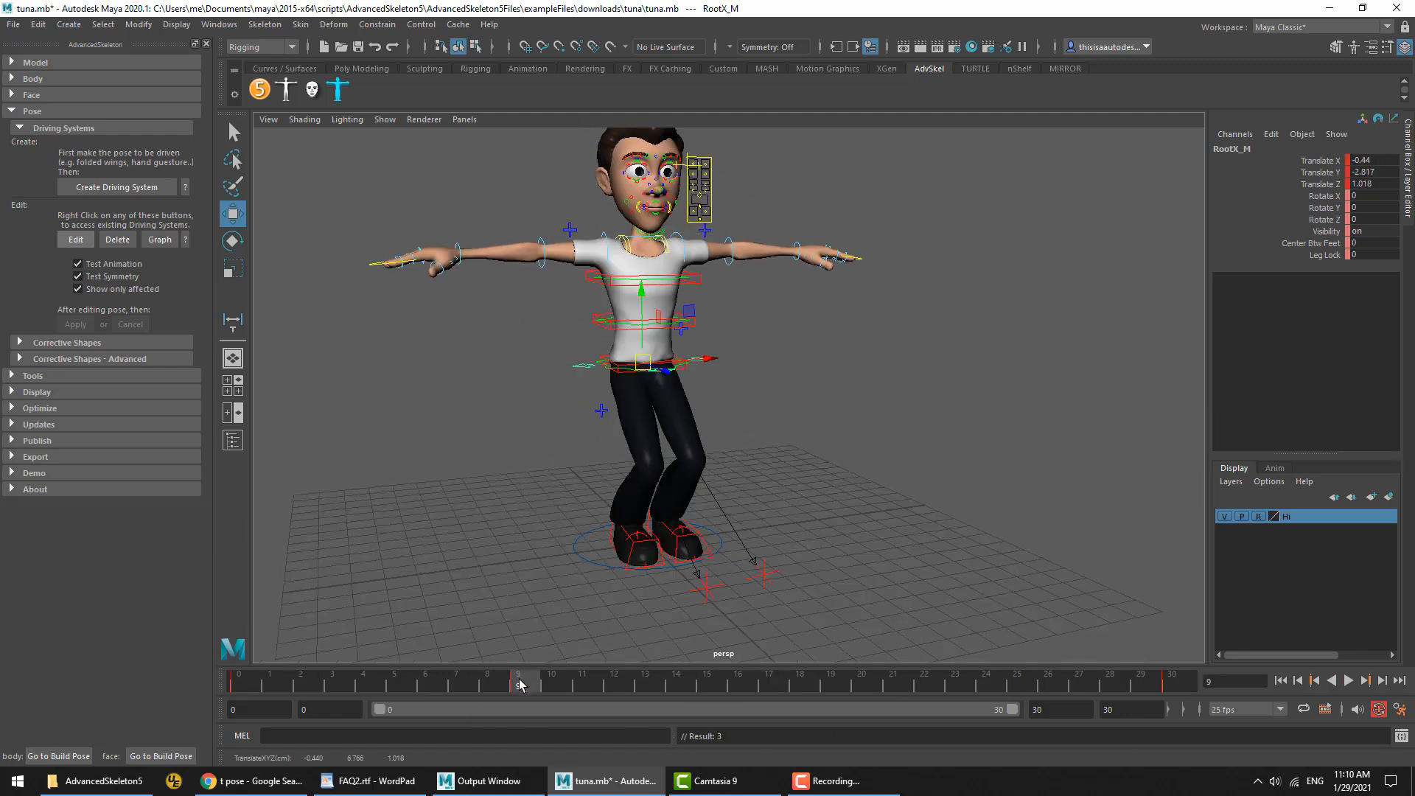
left_click_drag(521, 684, 189, 668)
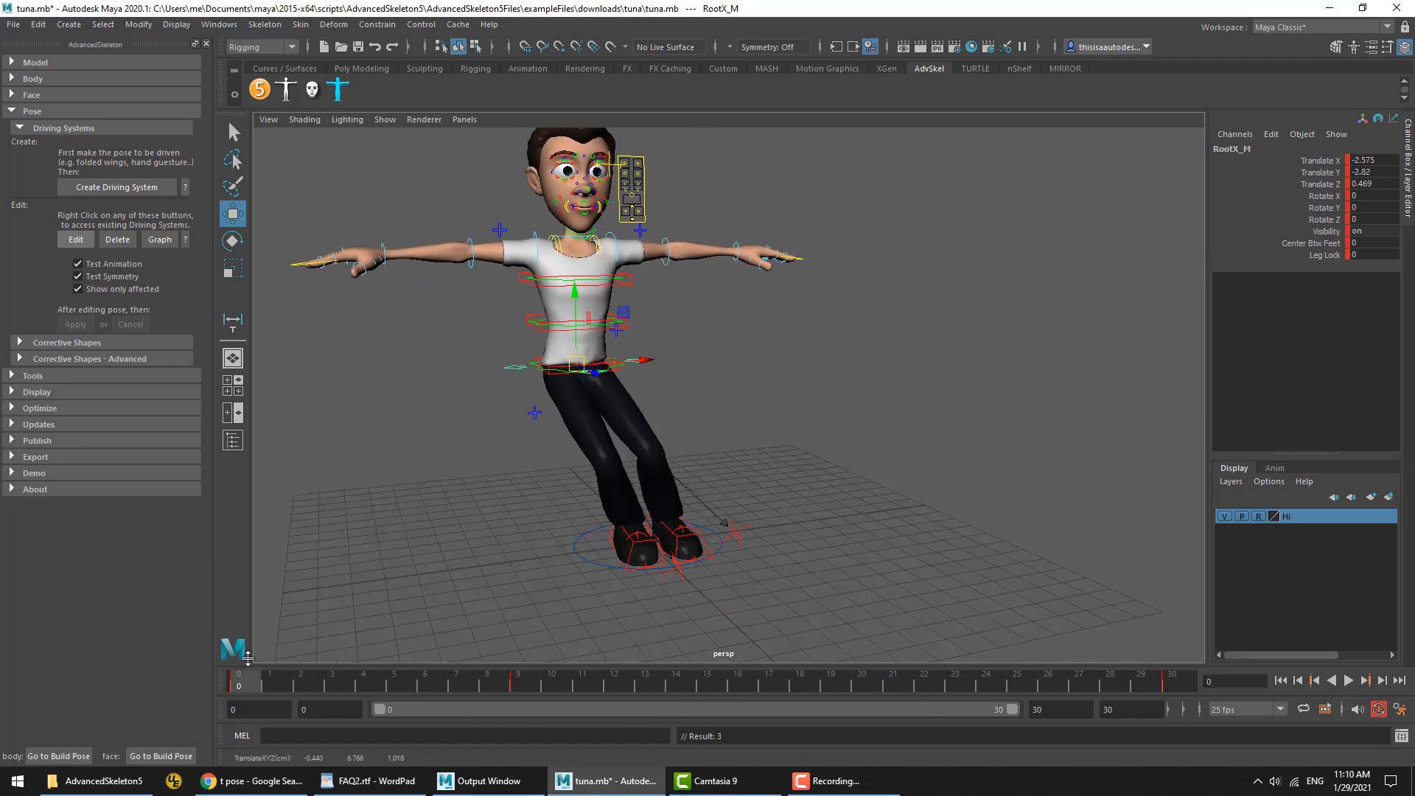
Highlight the question about the difference between "Cluster" and "SoftMod" custom-control in the WordPad FAQ, and return to Maya
left_click(376, 781)
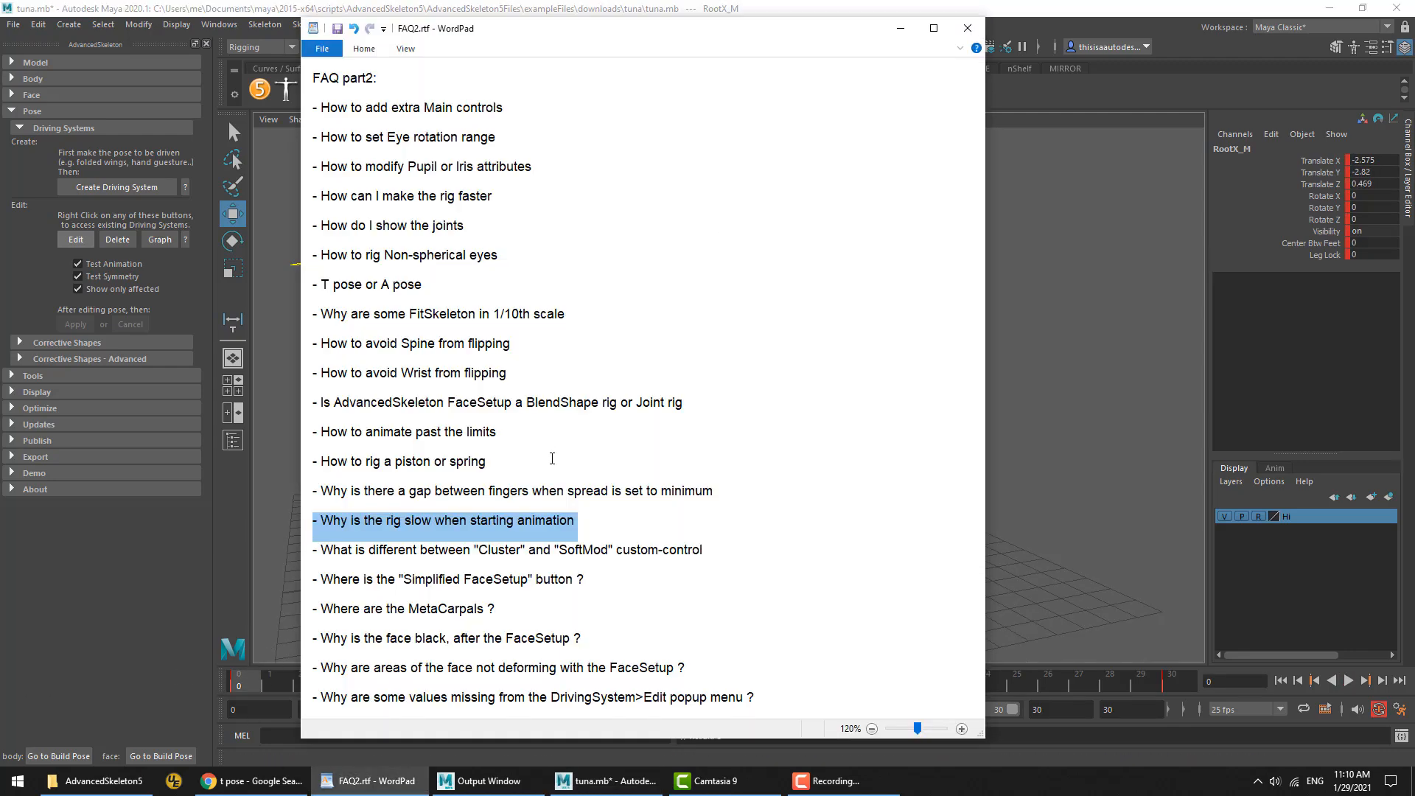
triple_click(404, 558)
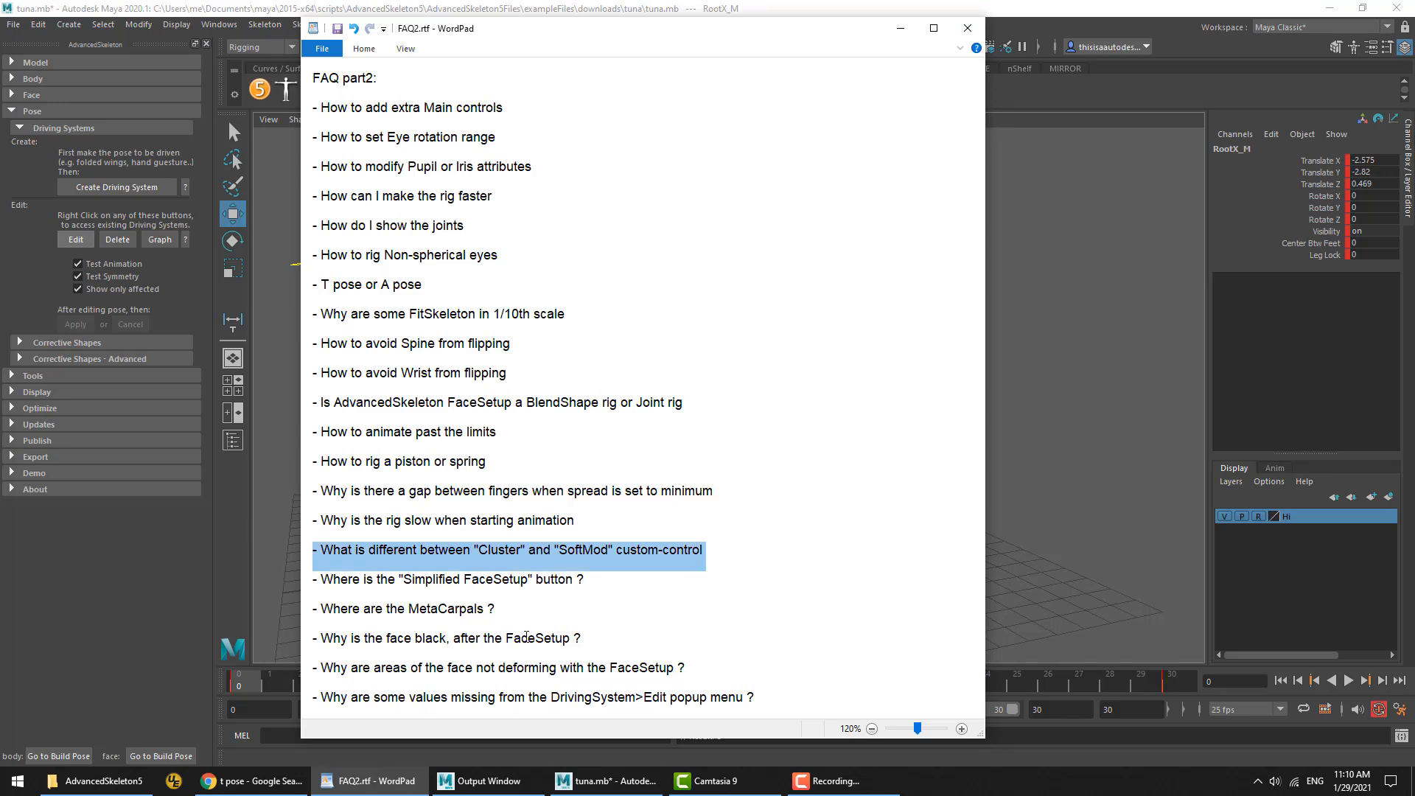
left_click(131, 10)
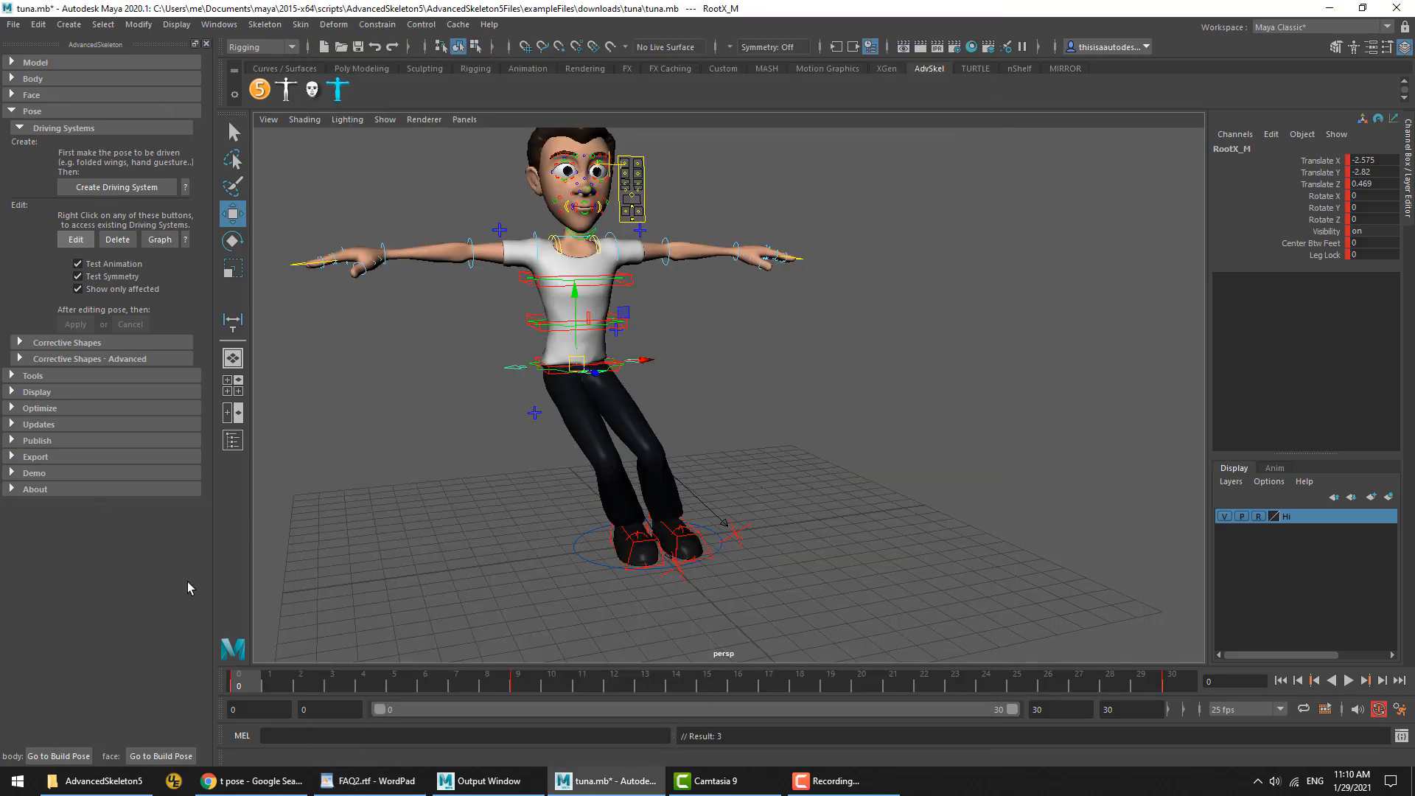
Open the clairee demo character from AdvancedSkeleton's demos
left_click(81, 477)
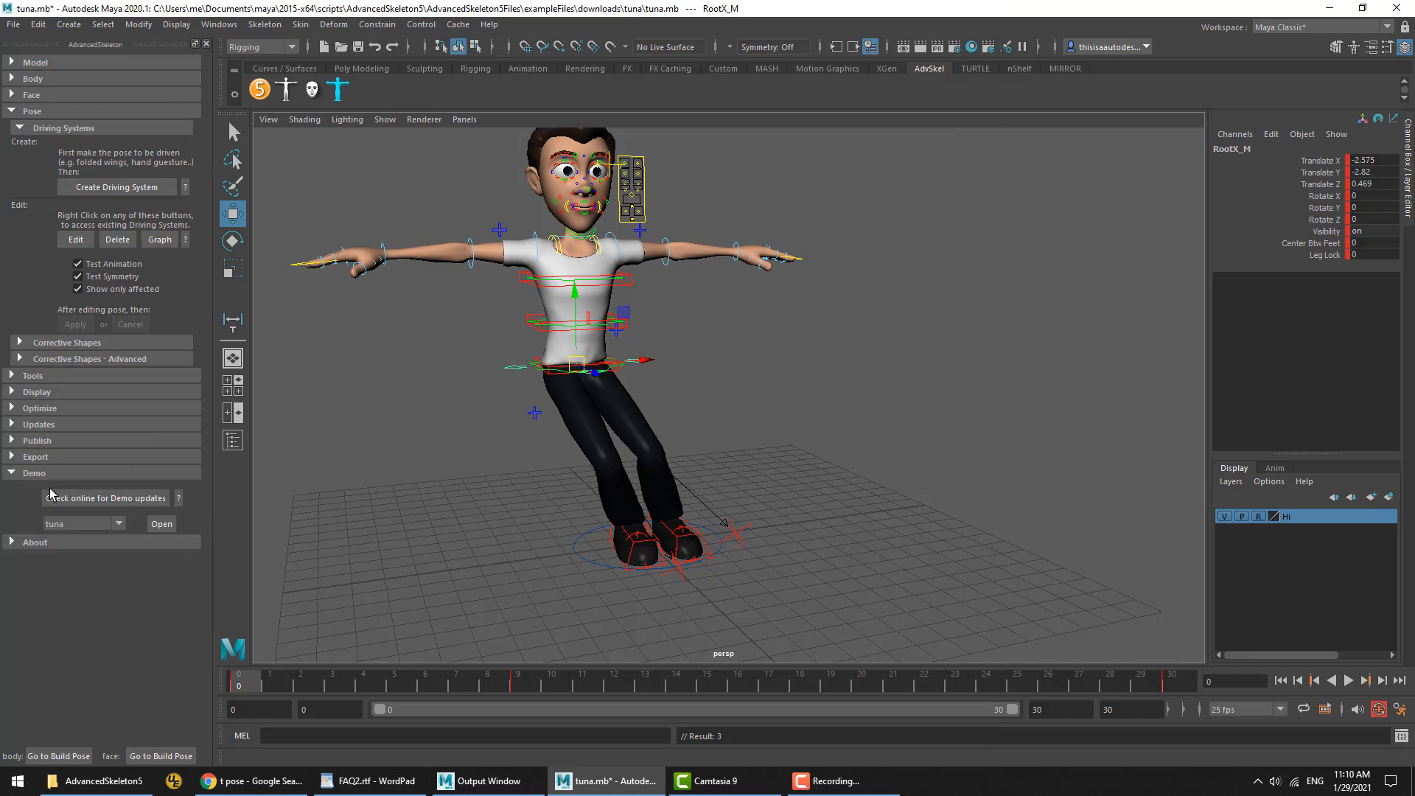
left_click(87, 520)
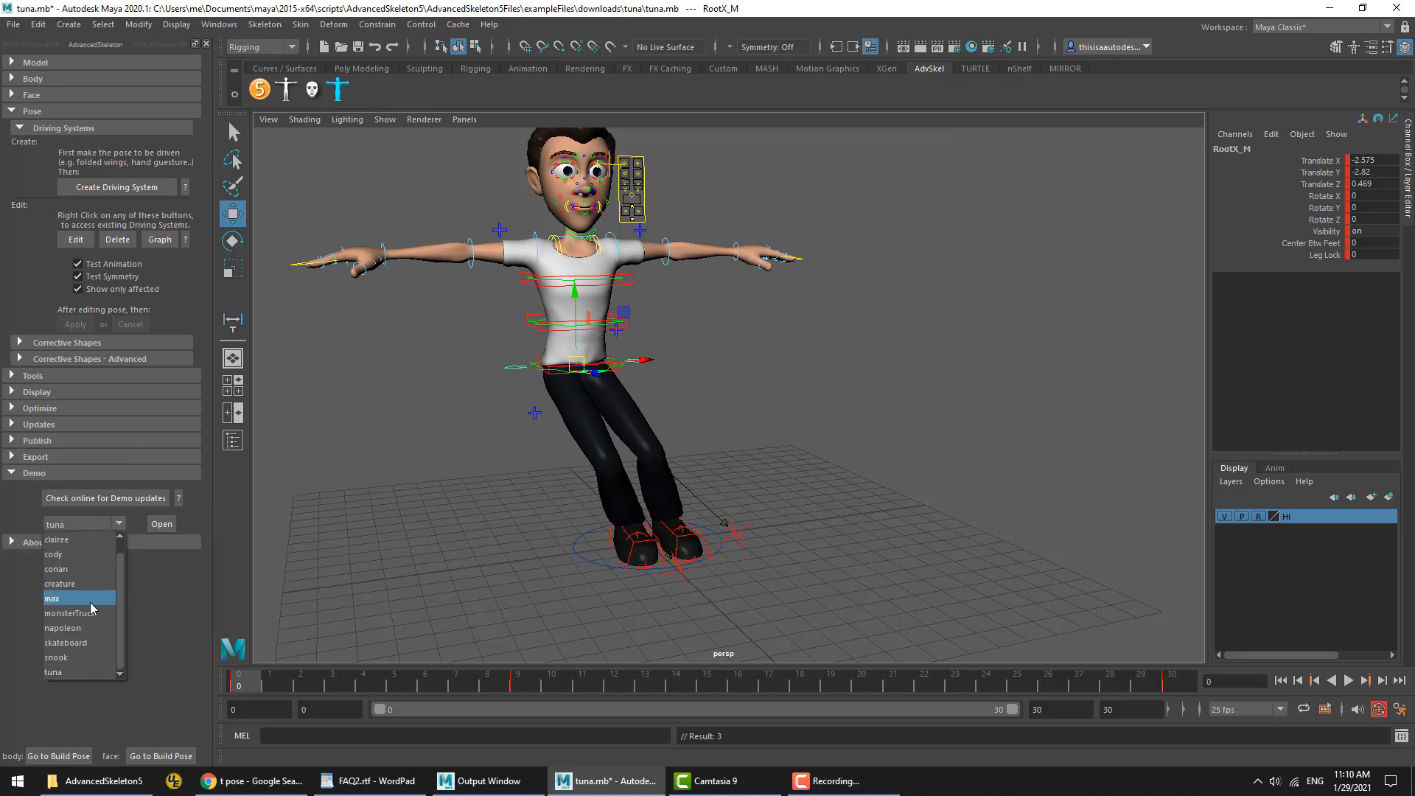
left_click(80, 539)
left_click(159, 524)
left_click(708, 398)
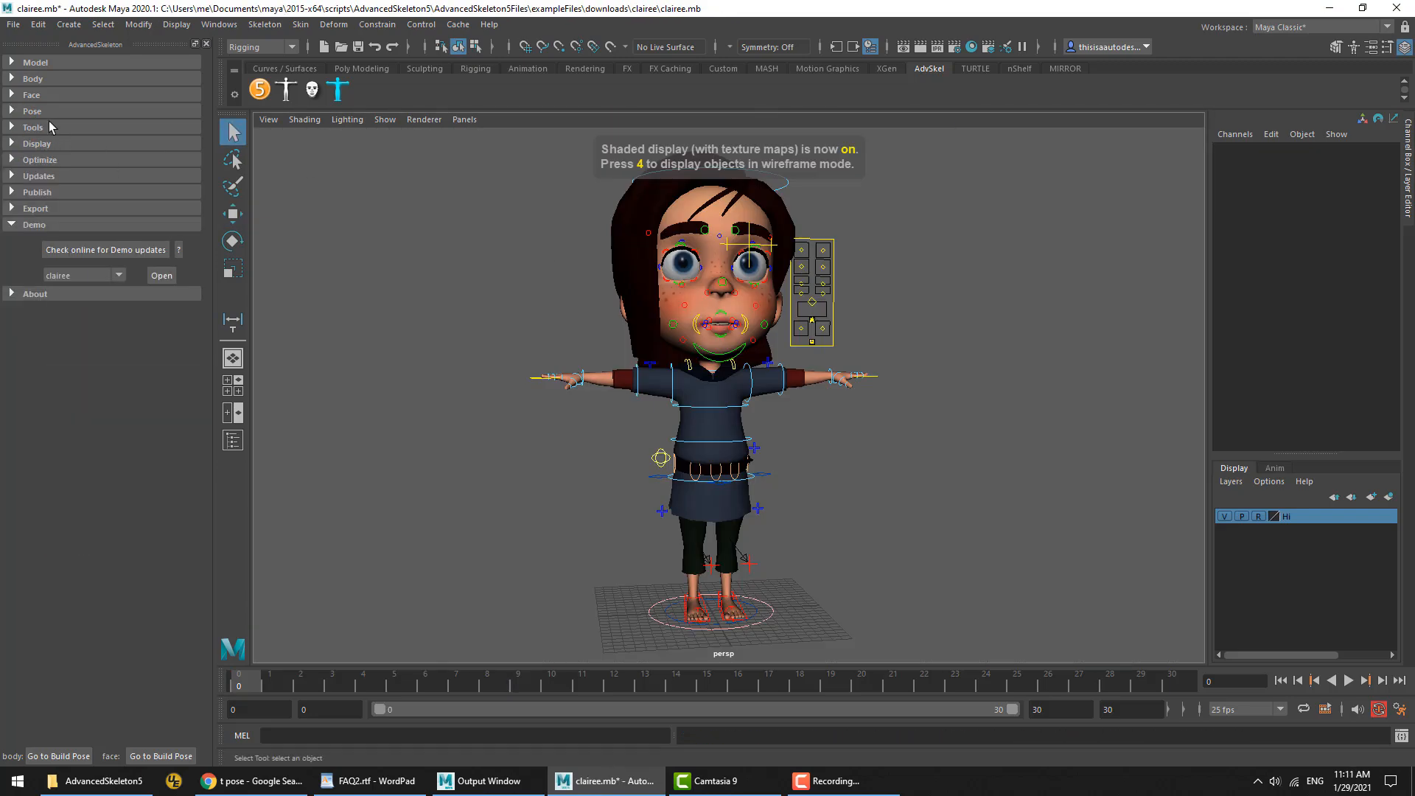
Collapse the open AdvancedSkeleton sections and expand the Custom Controllers section under Body
left_click(34, 223)
left_click(32, 79)
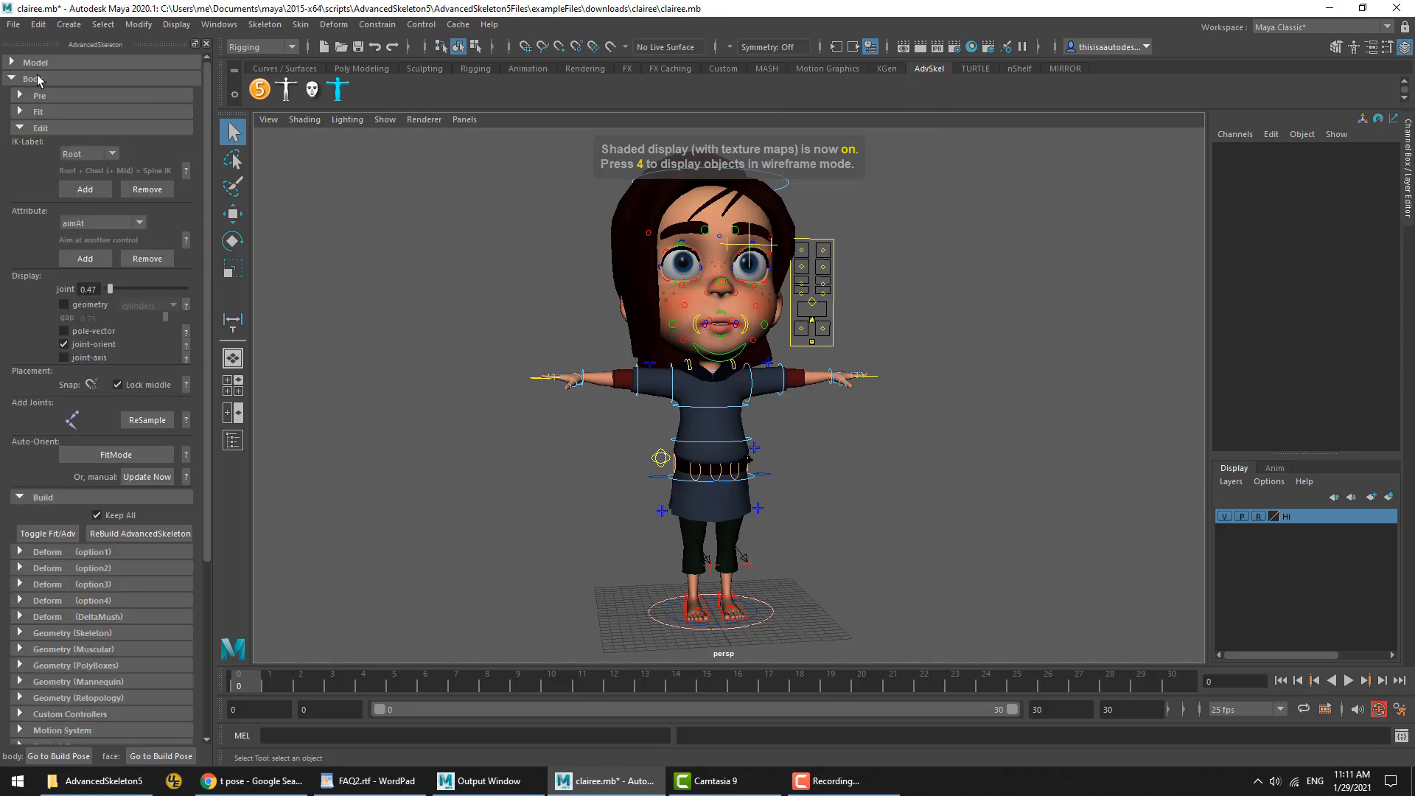
left_click(39, 95)
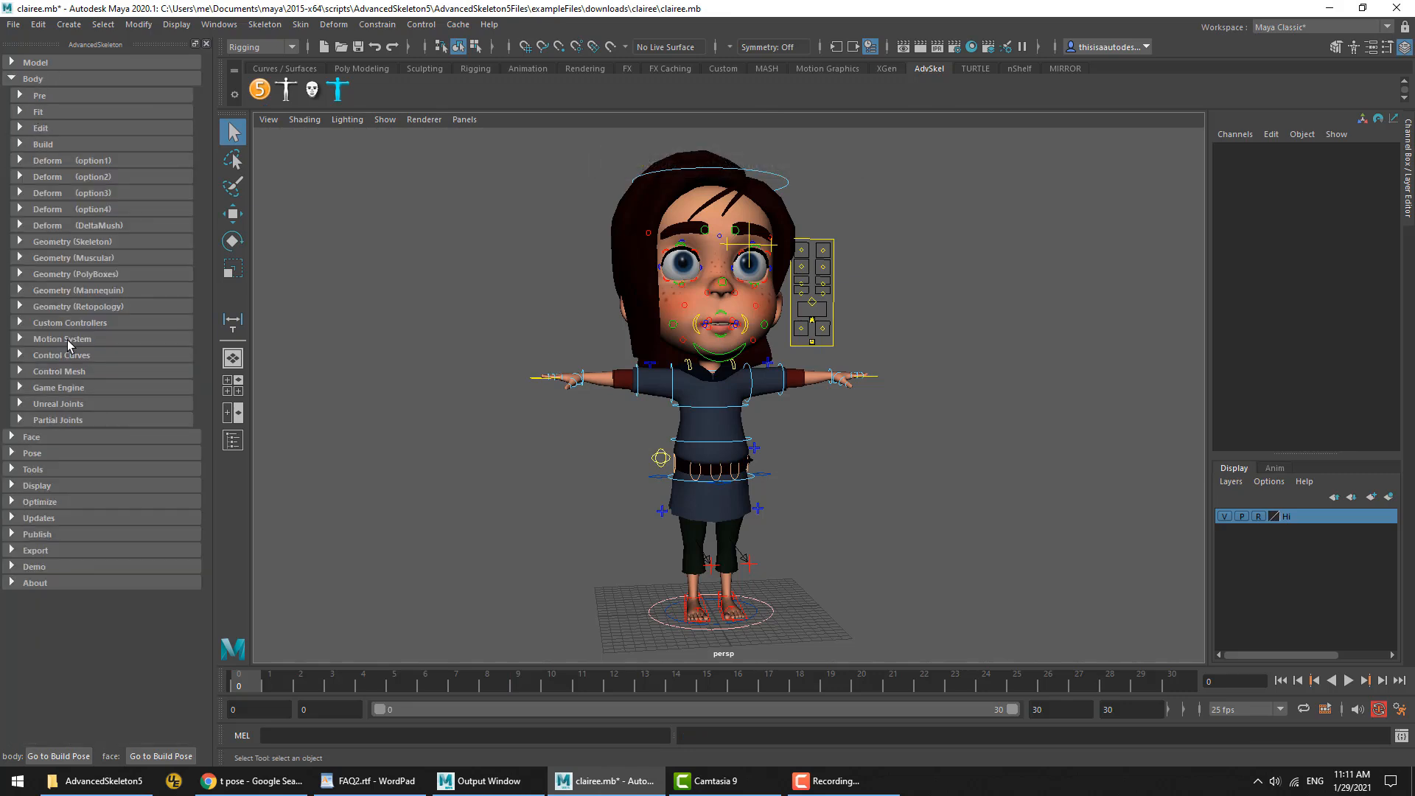
left_click(63, 324)
scroll(382, 437, "up", 5)
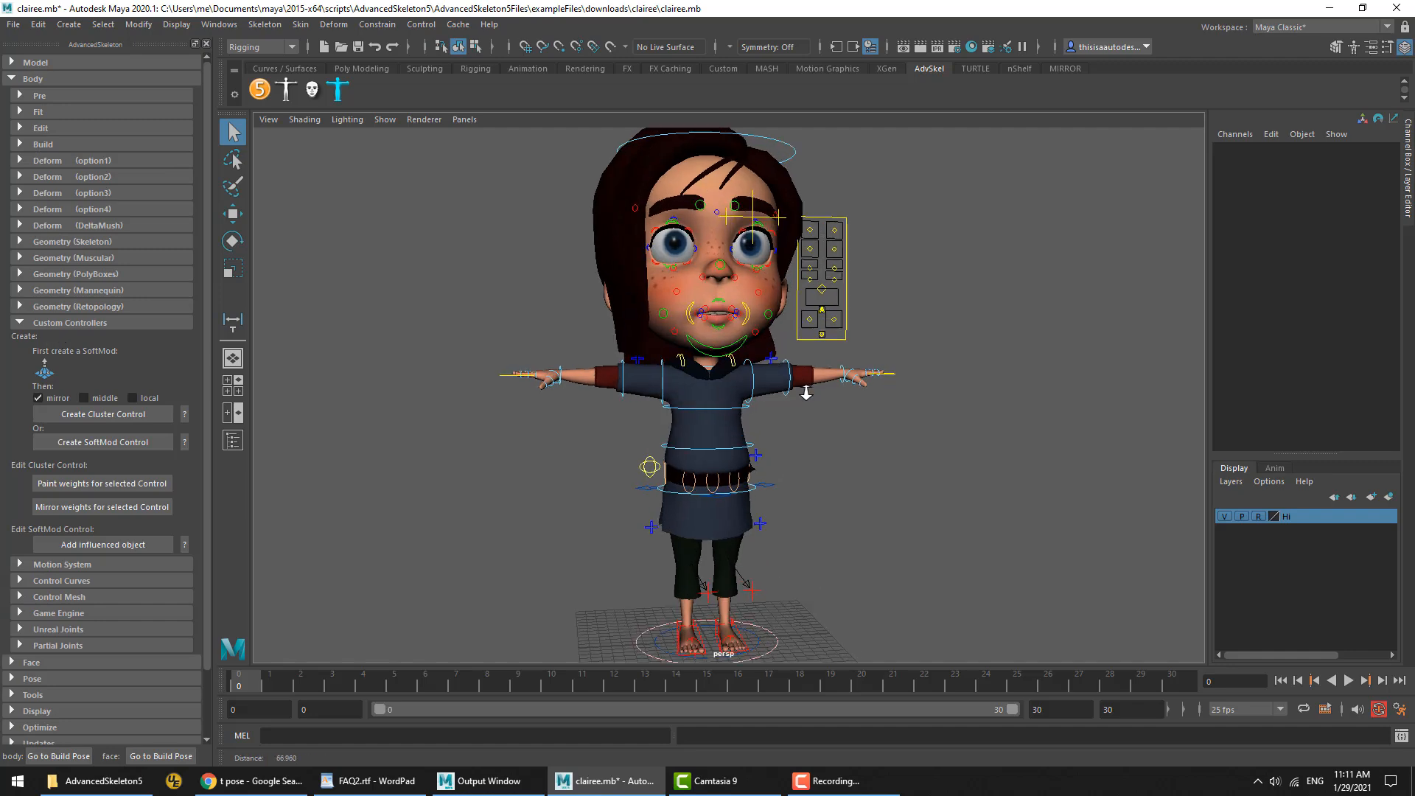
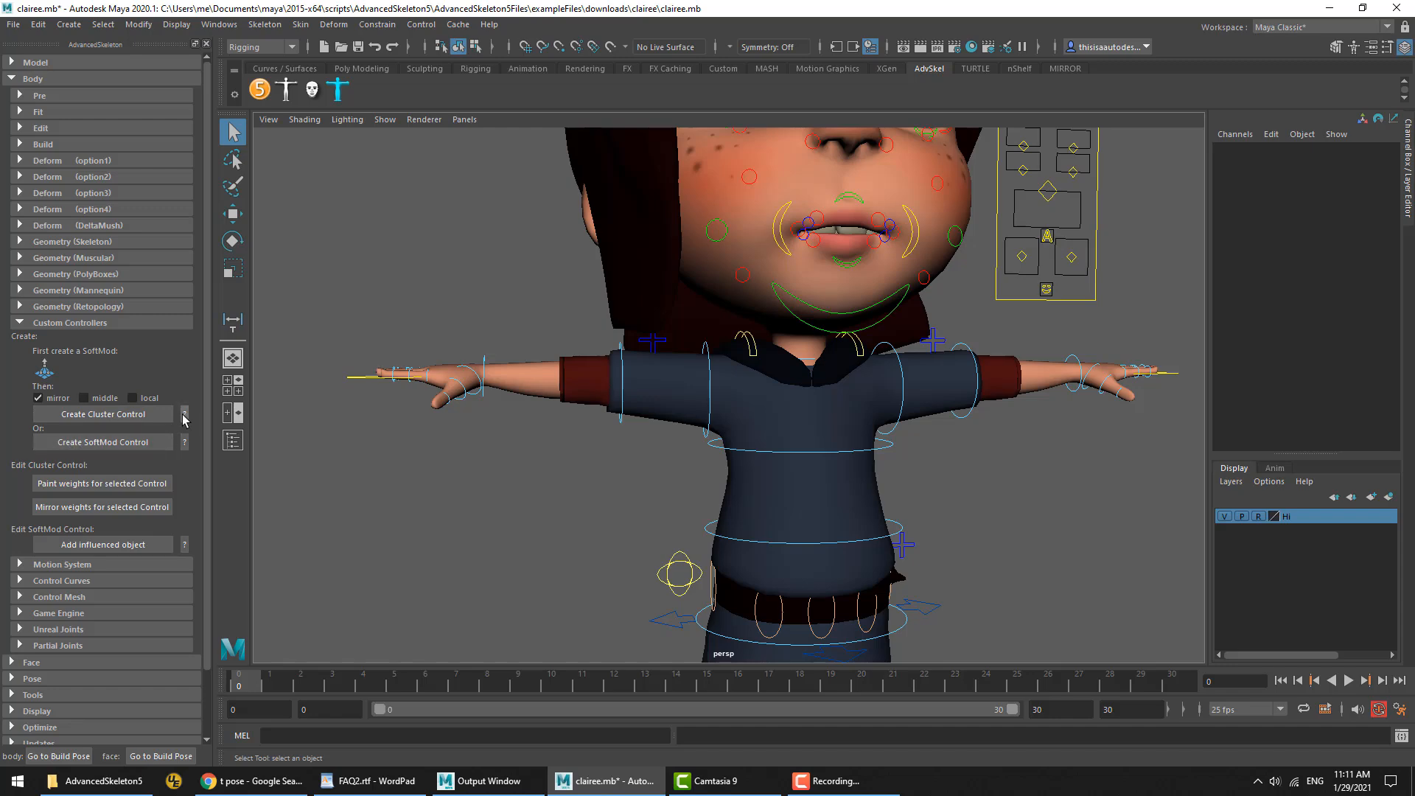
View the help images for Cluster Control and SoftMod Control, and close the help window
left_click(184, 414)
left_click(185, 442)
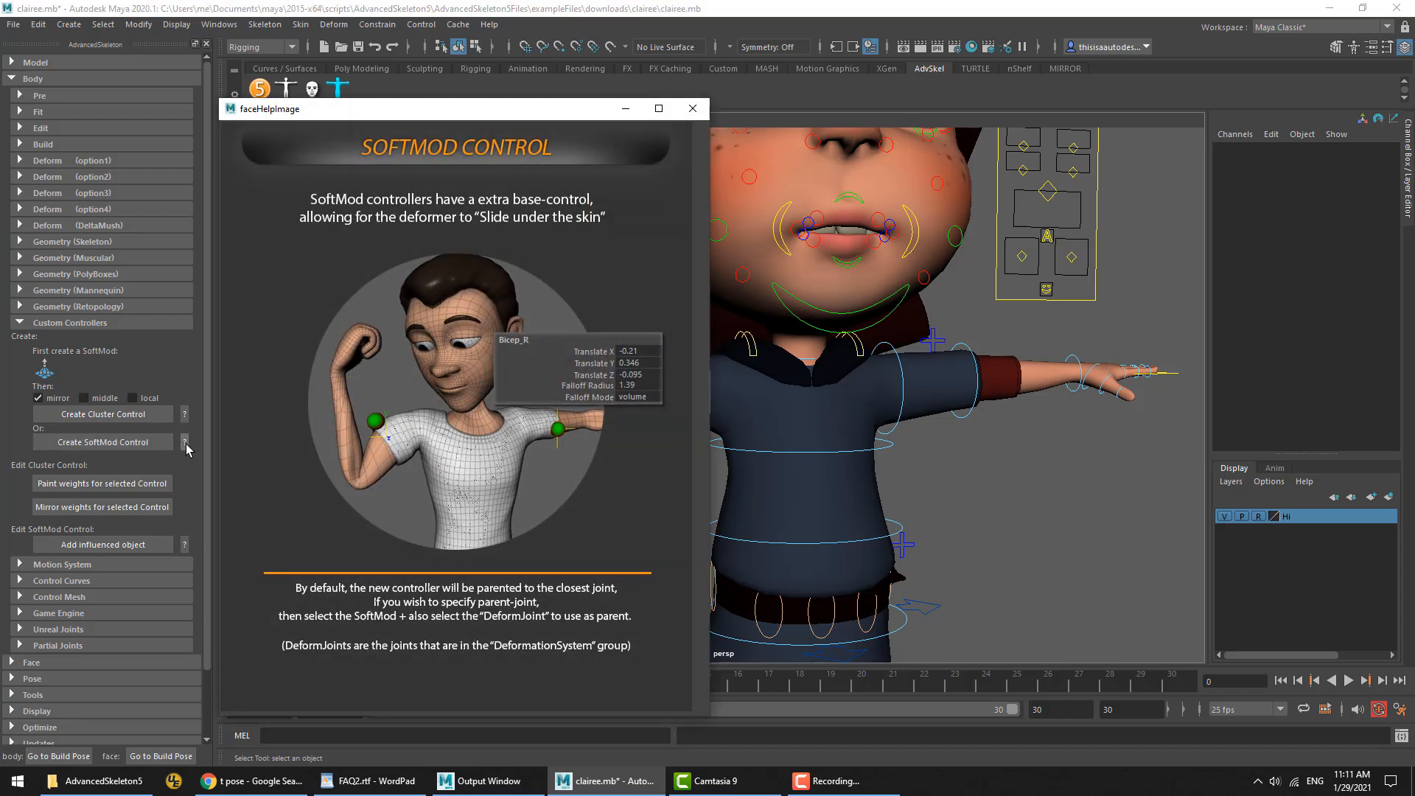
left_click(184, 414)
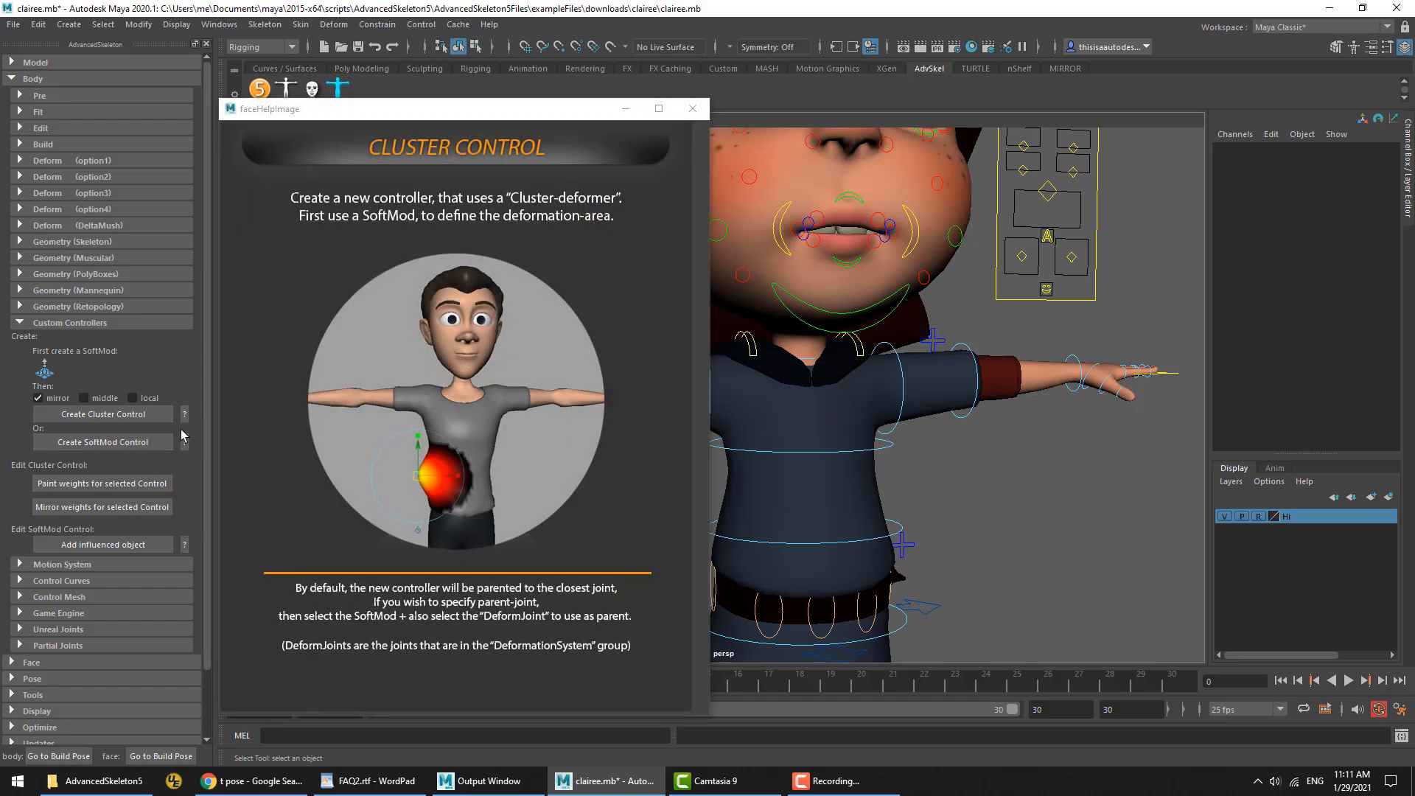
left_click(185, 443)
left_click(725, 275)
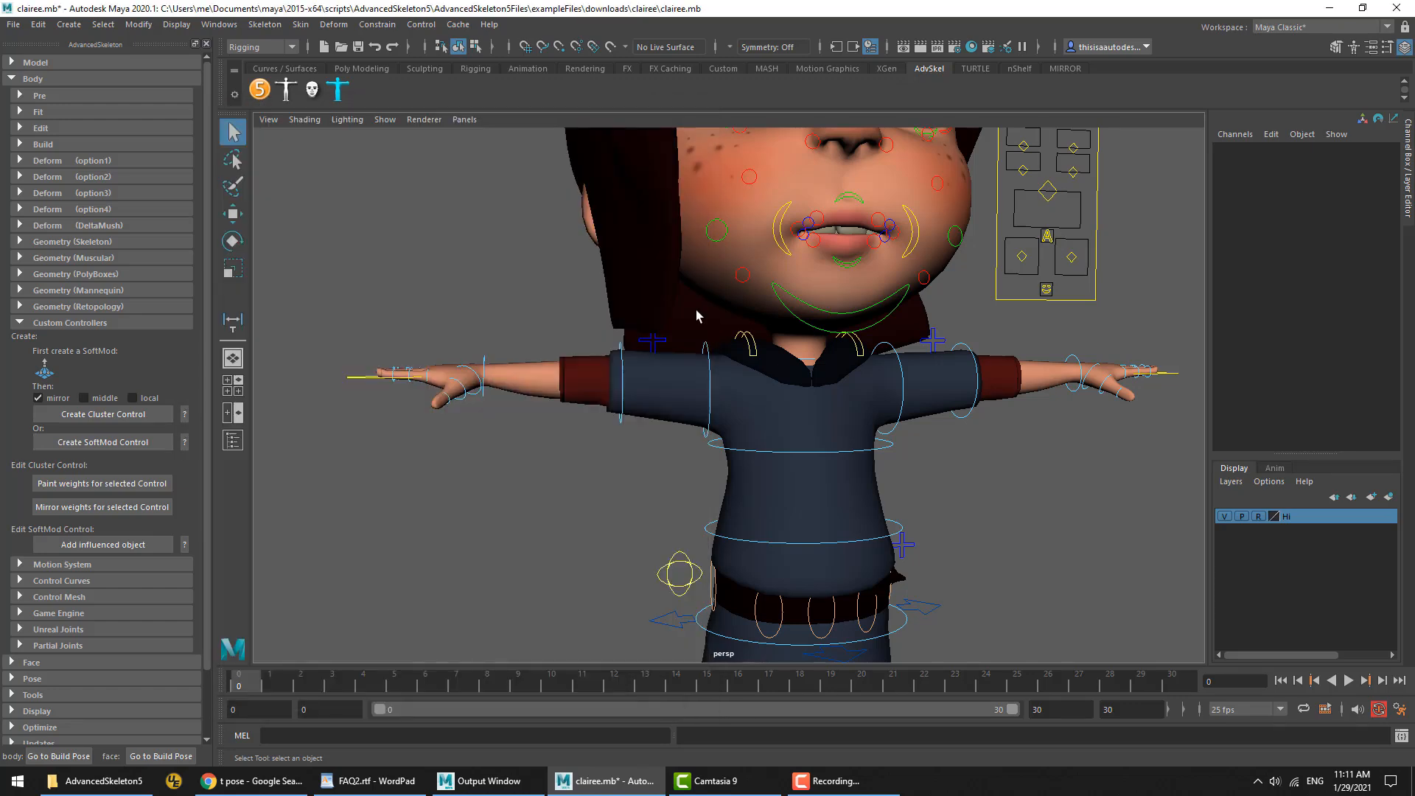
Turn off the reference display of the Hi layer and create a SoftMod on the character's forearm, pulling its handle upward
middle_click_drag(592, 400, 587, 445, "alt")
right_click_drag(529, 413, 921, 487, "alt")
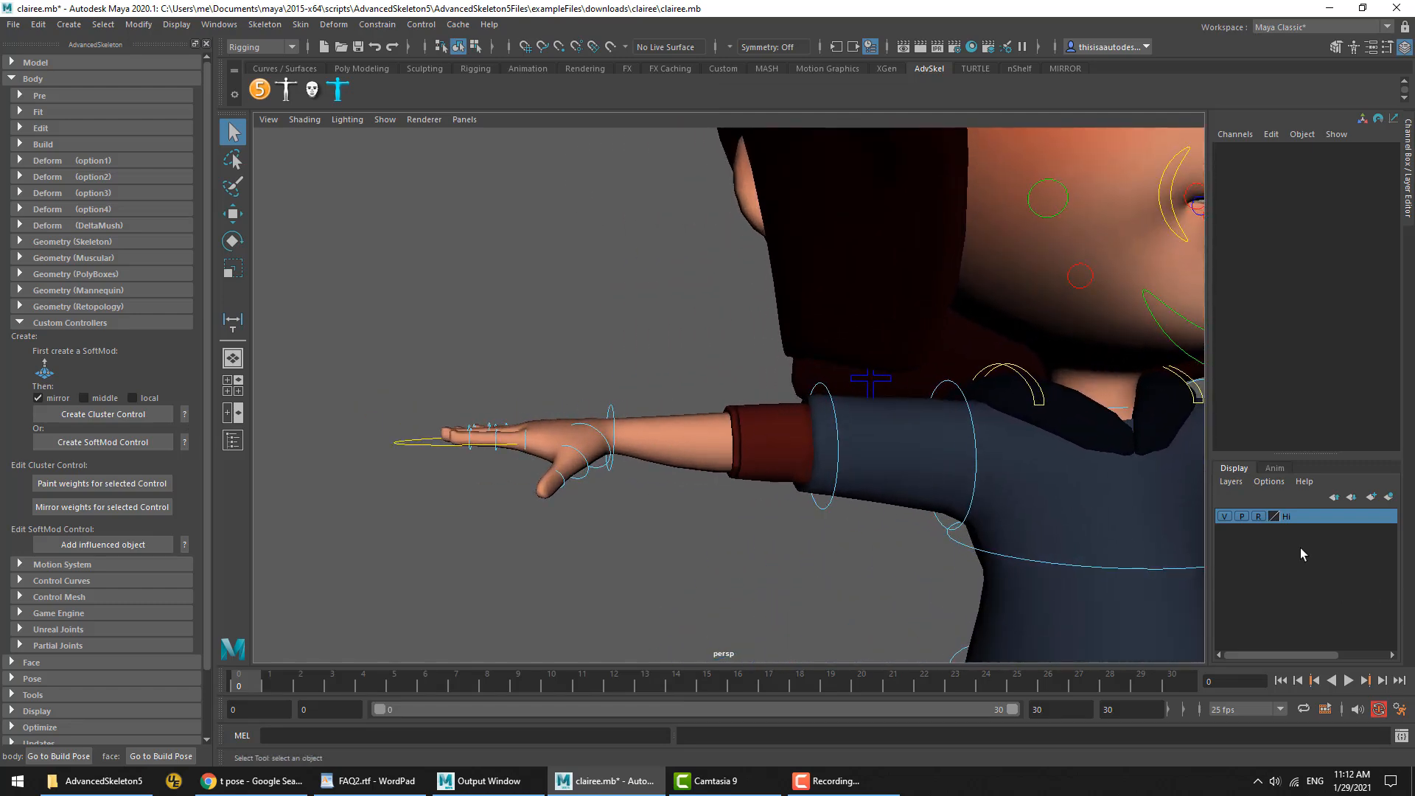
left_click(1259, 517)
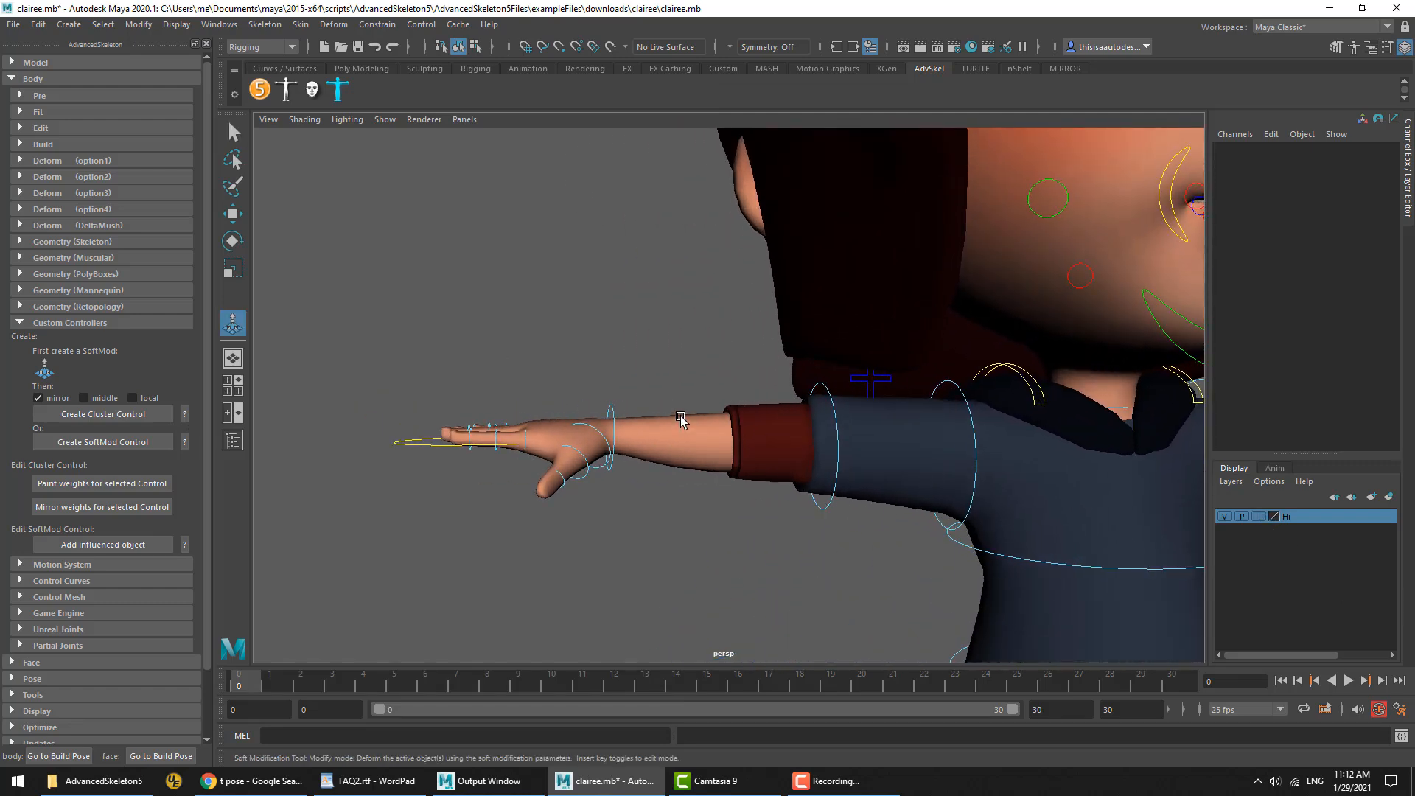
left_click(680, 466)
left_click_drag(679, 472, 584, 412, "alt")
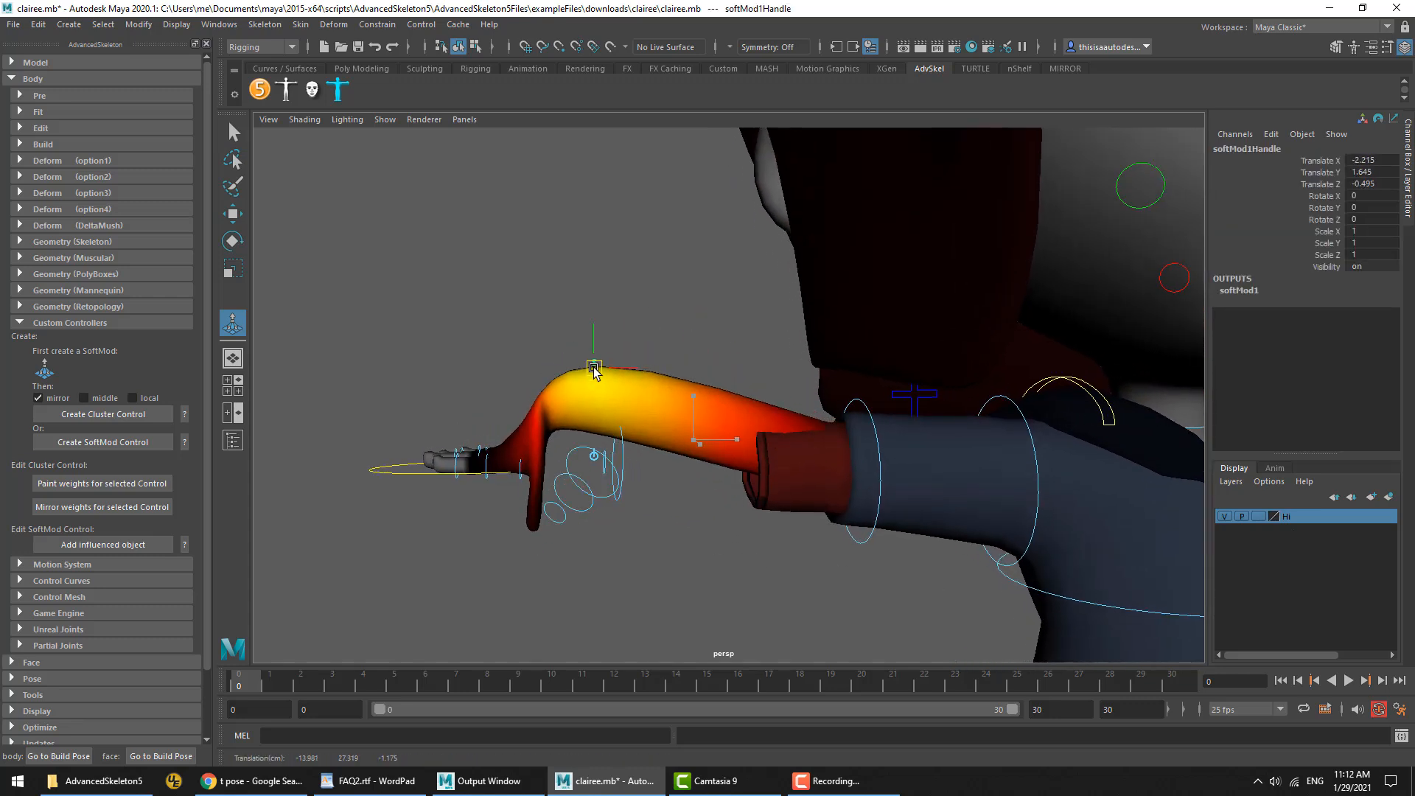
Set the forearm SoftMod's Falloff Radius to 1.7 and move its handle to about -1.028, 1.393, -0.26
left_click(1245, 290)
left_click(1318, 314)
middle_click_drag(663, 421, 526, 425)
key("w")
middle_click_drag(727, 456, 815, 446)
left_click(1296, 314)
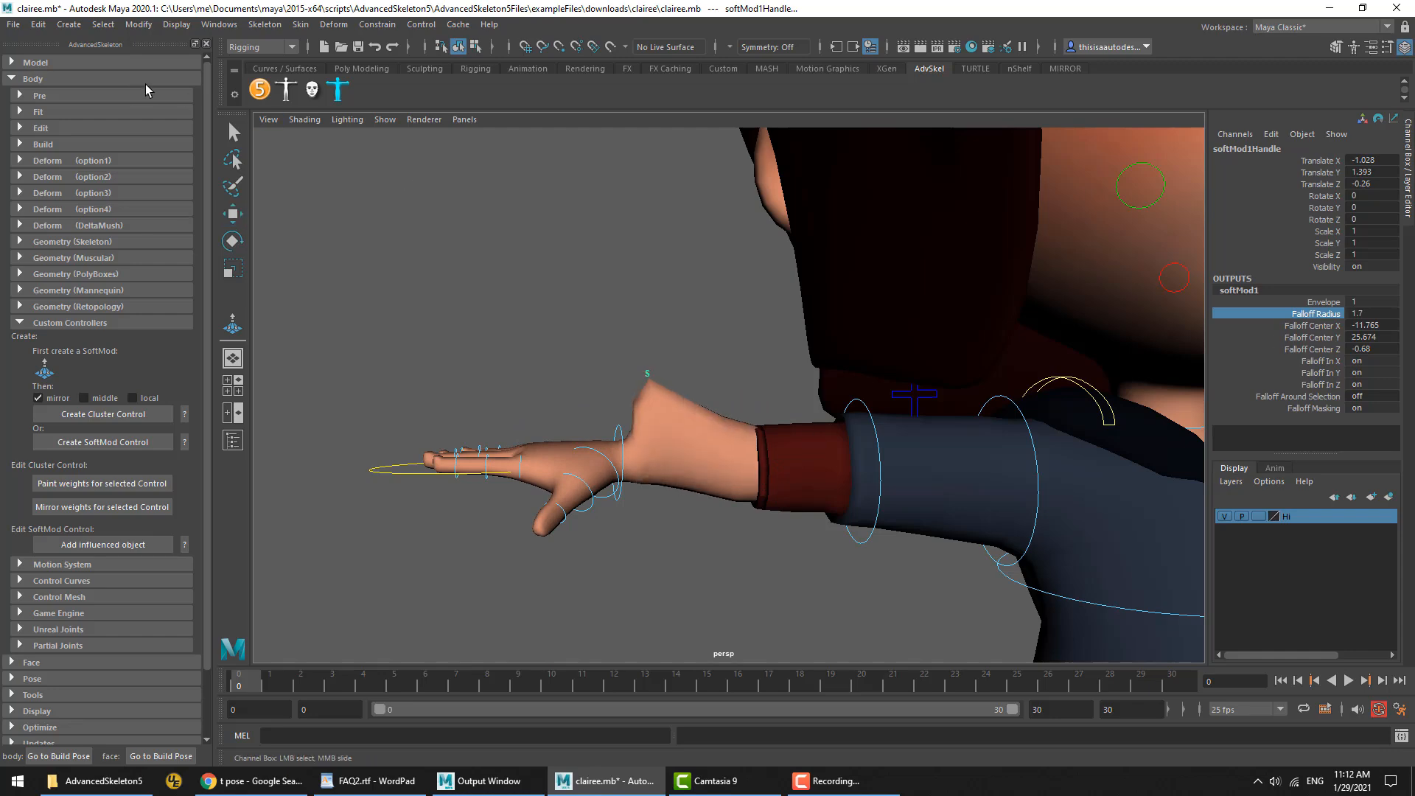
Show wireframe on shaded, set the forearm SoftMod's Falloff Radius to 1.58, and move its handle to about -0.552, 1.125, -0.158
left_click(304, 120)
left_click(324, 266)
key("w")
mouse_move(648, 379)
left_mouse_down()
mouse_move(661, 406)
mouse_move(674, 399)
left_mouse_up()
left_click(1324, 313)
middle_click_drag(822, 424, 810, 423)
key("w")
mouse_move(714, 448)
middle_mouse_down()
mouse_move(723, 479)
mouse_move(656, 409)
mouse_move(762, 490)
mouse_move(717, 433)
middle_mouse_up()
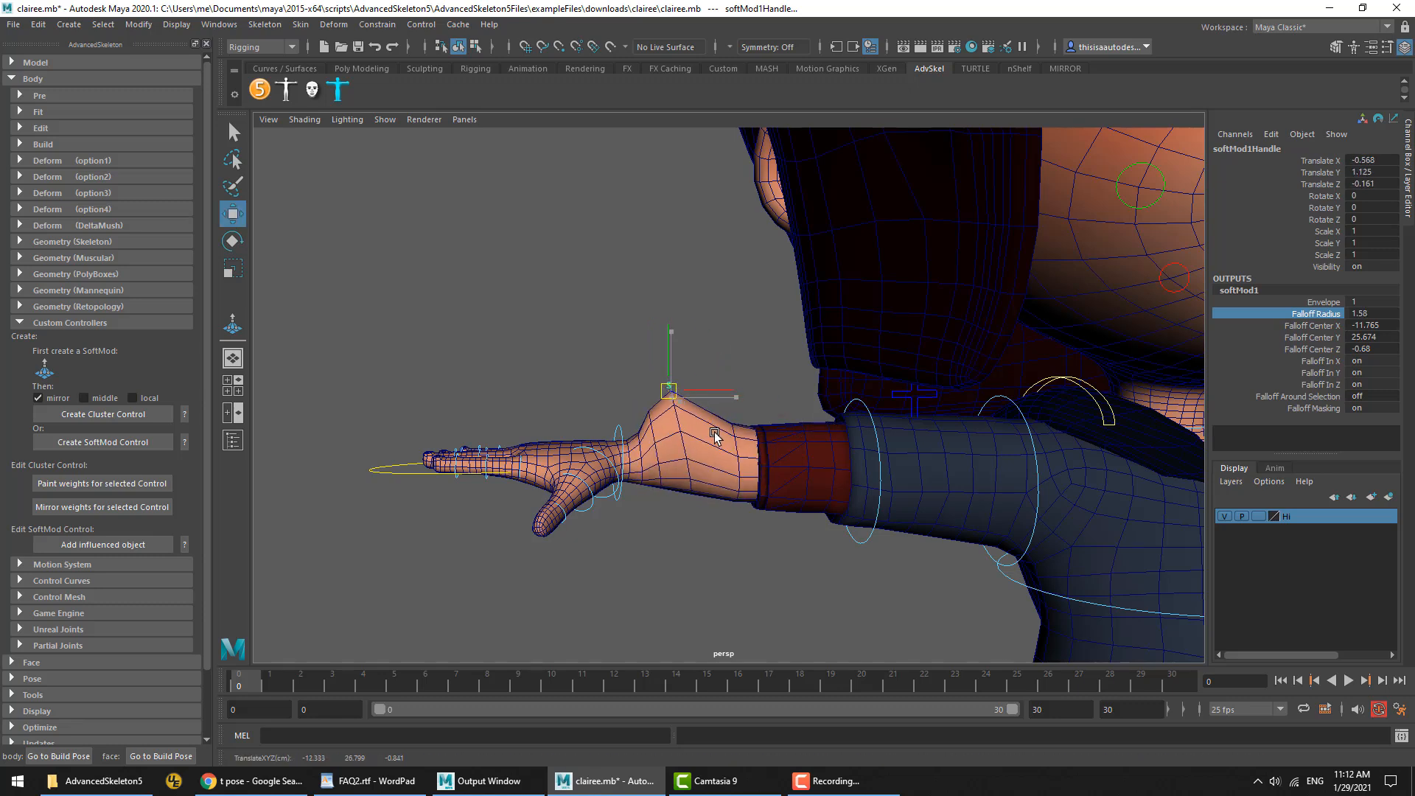
Create a Cluster control named "asd" from the forearm SoftMod with mirroring turned off
left_click(94, 420)
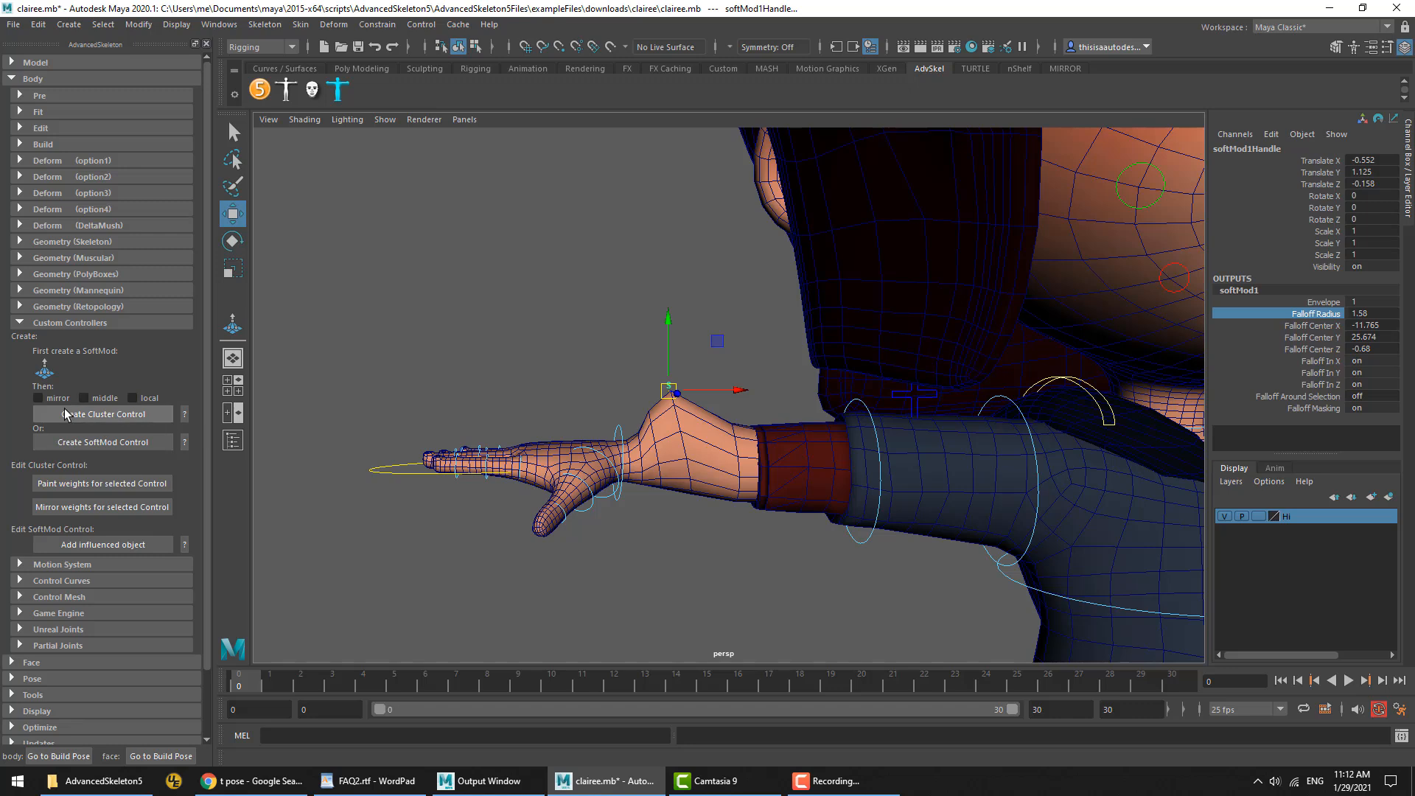
left_click(100, 413)
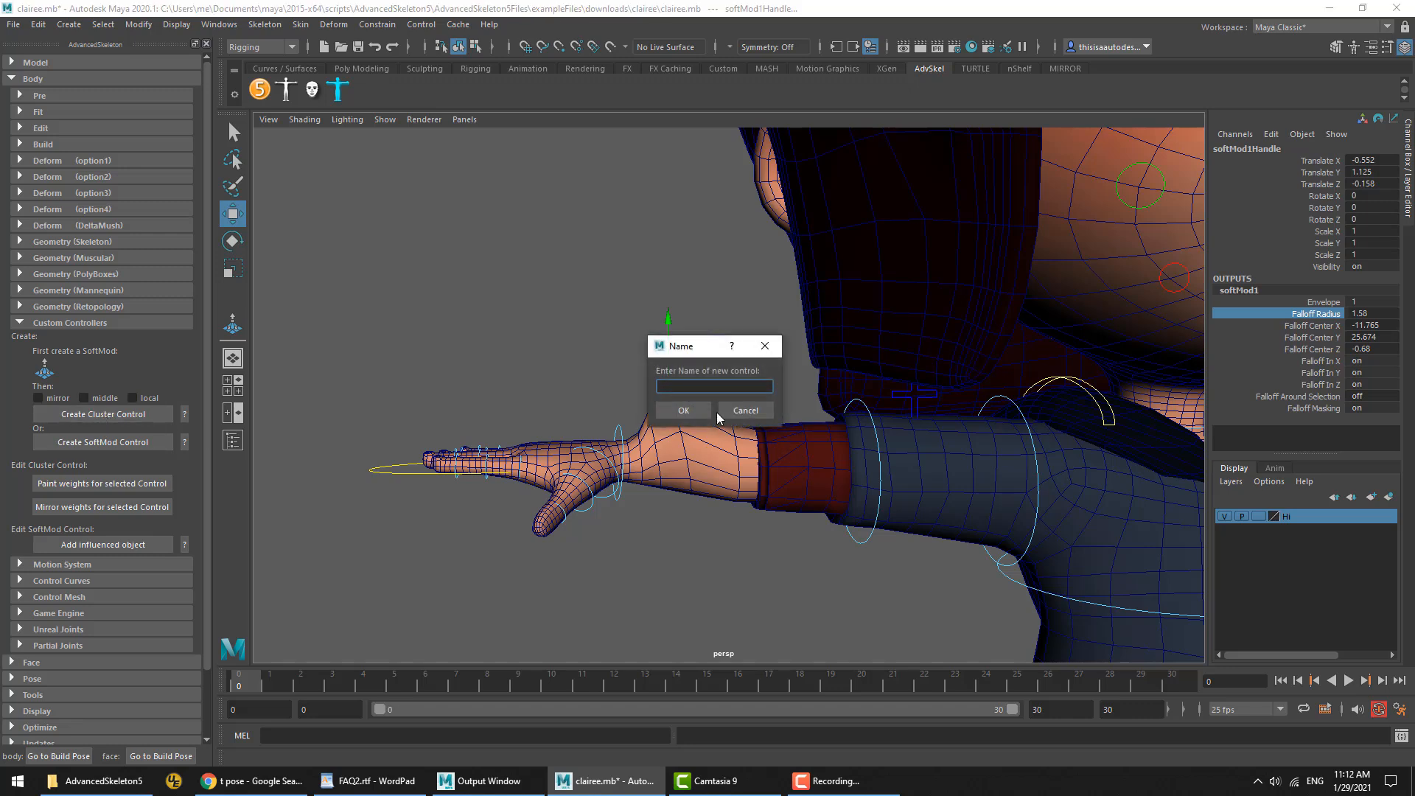
type("asd")
left_click(681, 411)
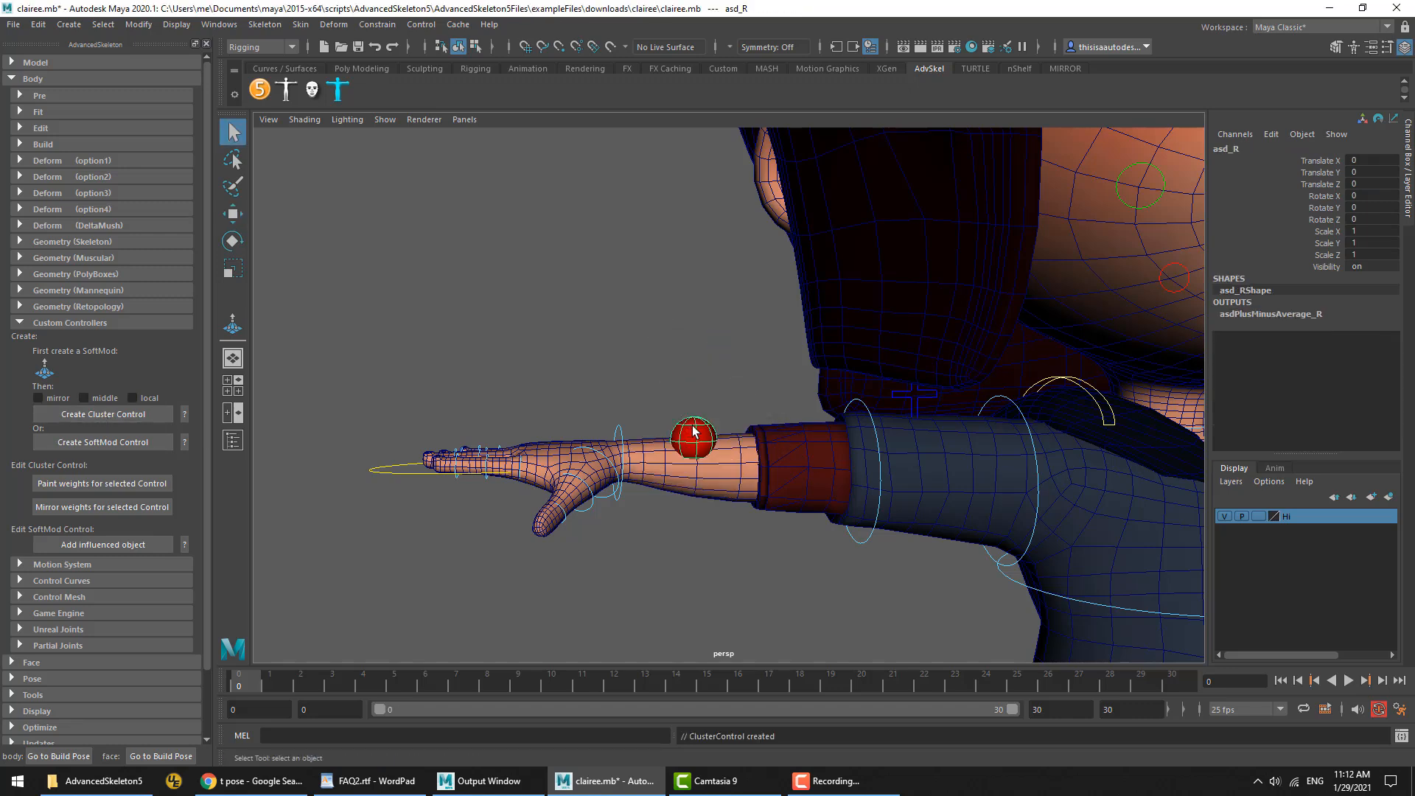
Test the red asd_R control by moving it up to about -0.233, 1.695, -0.126
key("w")
left_click(709, 345)
left_click(699, 436)
left_click_drag(695, 444, 683, 368)
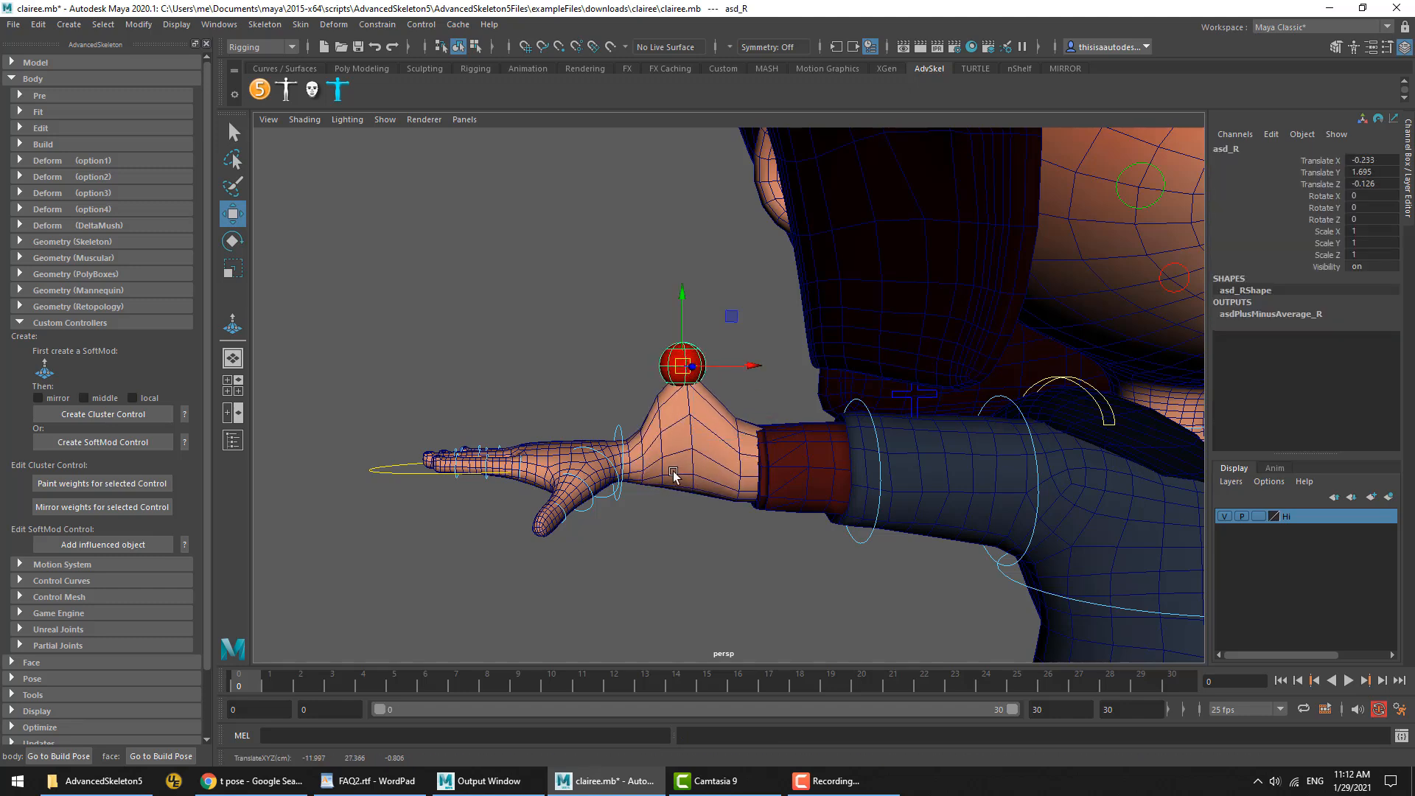
Inspect the asdCluster_R deformer among the skin mesh's inputs, and reselect the asd_R control
left_click(696, 412)
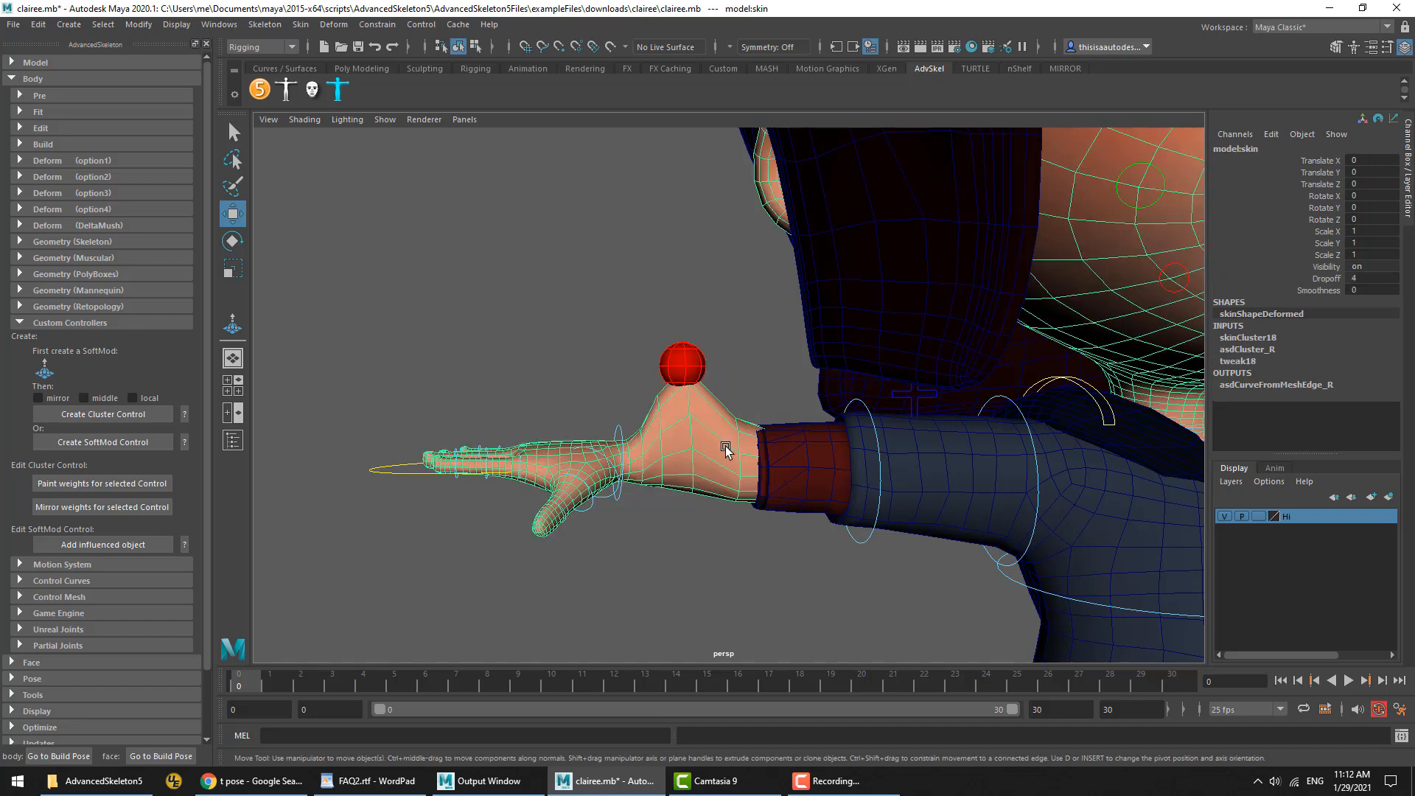
left_click(1275, 350)
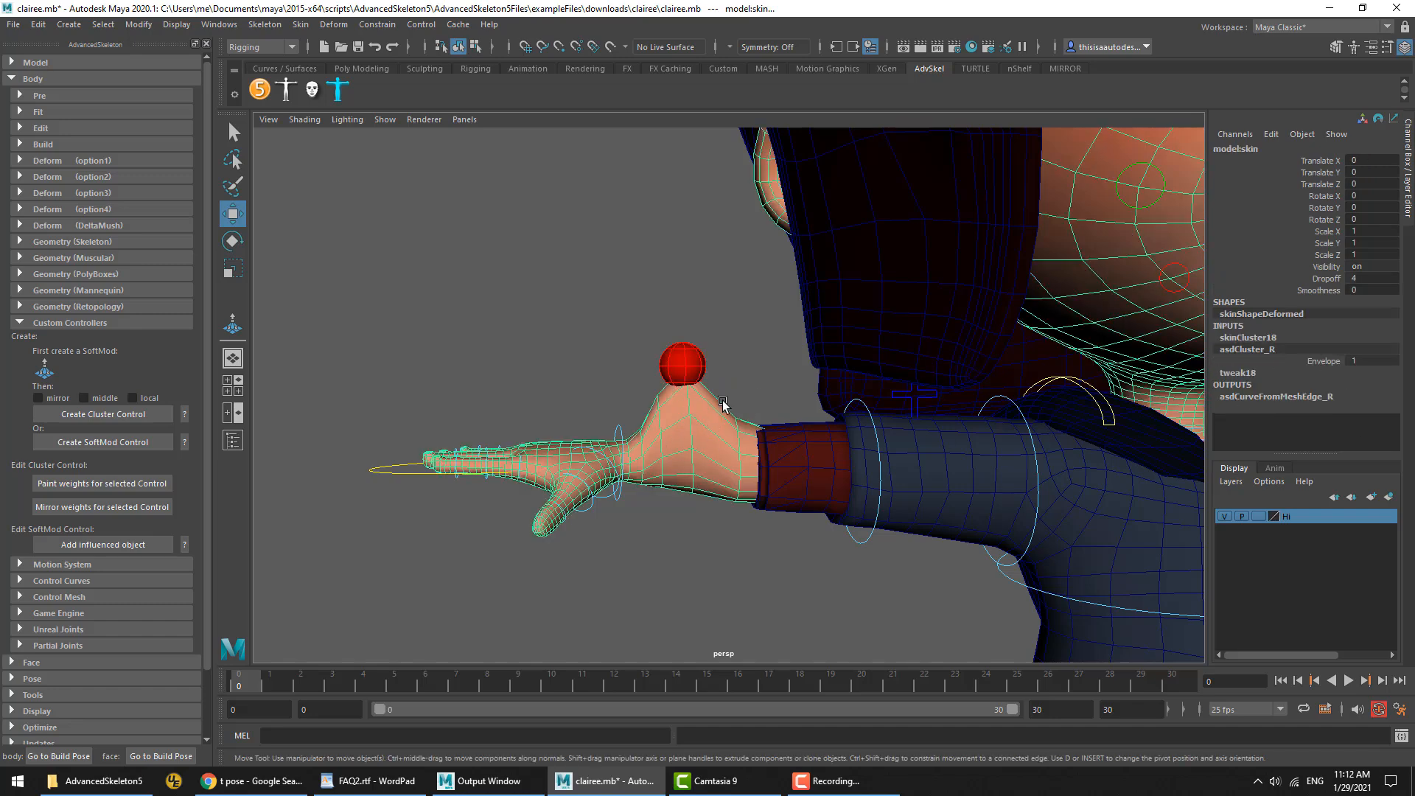
left_click(704, 364)
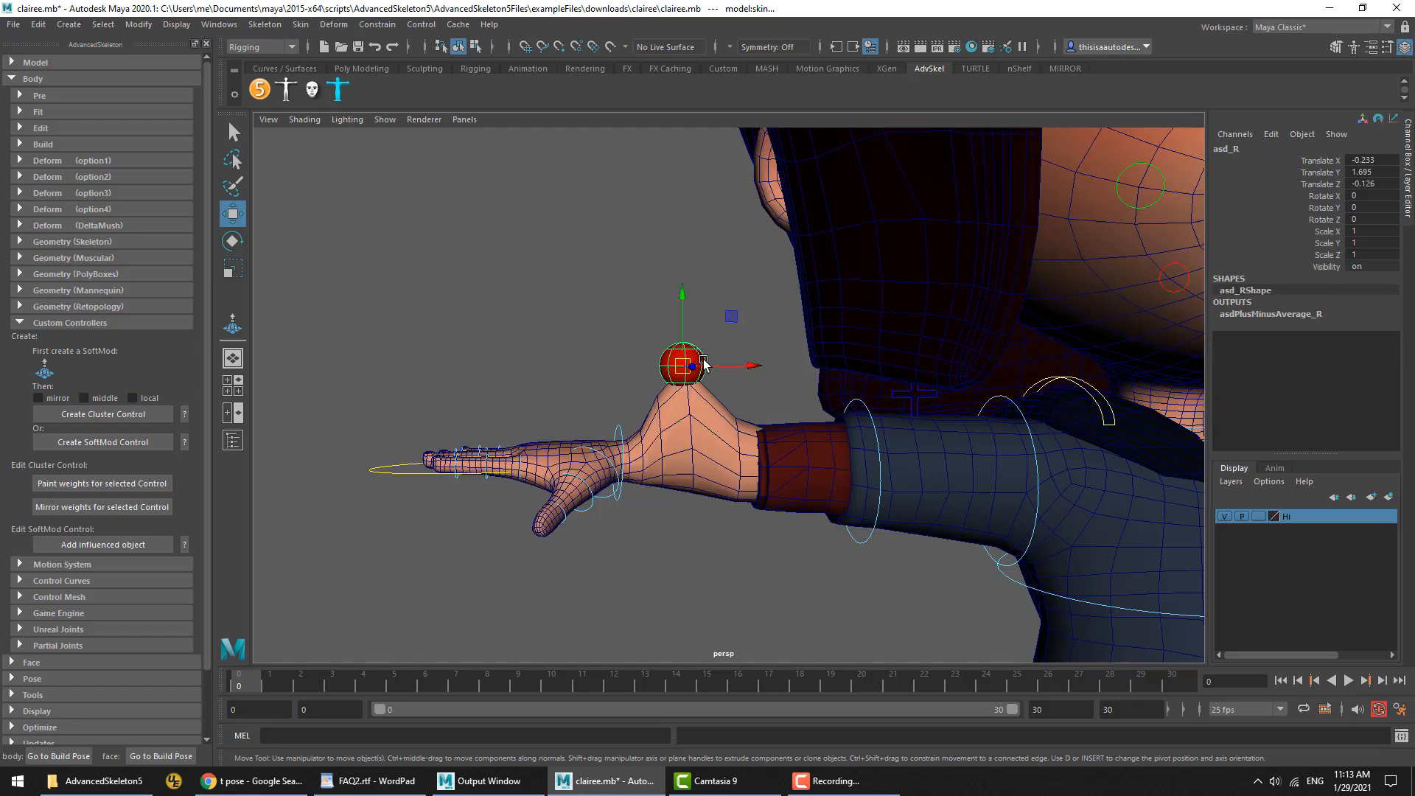
Move asd_R to about -0.351, 1.376, -0.133, rotate it and undo the rotation, and return the body to the build pose
mouse_move(704, 363)
middle_mouse_down()
mouse_move(746, 457)
mouse_move(727, 373)
mouse_move(688, 357)
mouse_move(684, 380)
middle_mouse_up()
key("e")
left_click_drag(714, 365, 725, 391)
key("ctrl+z")
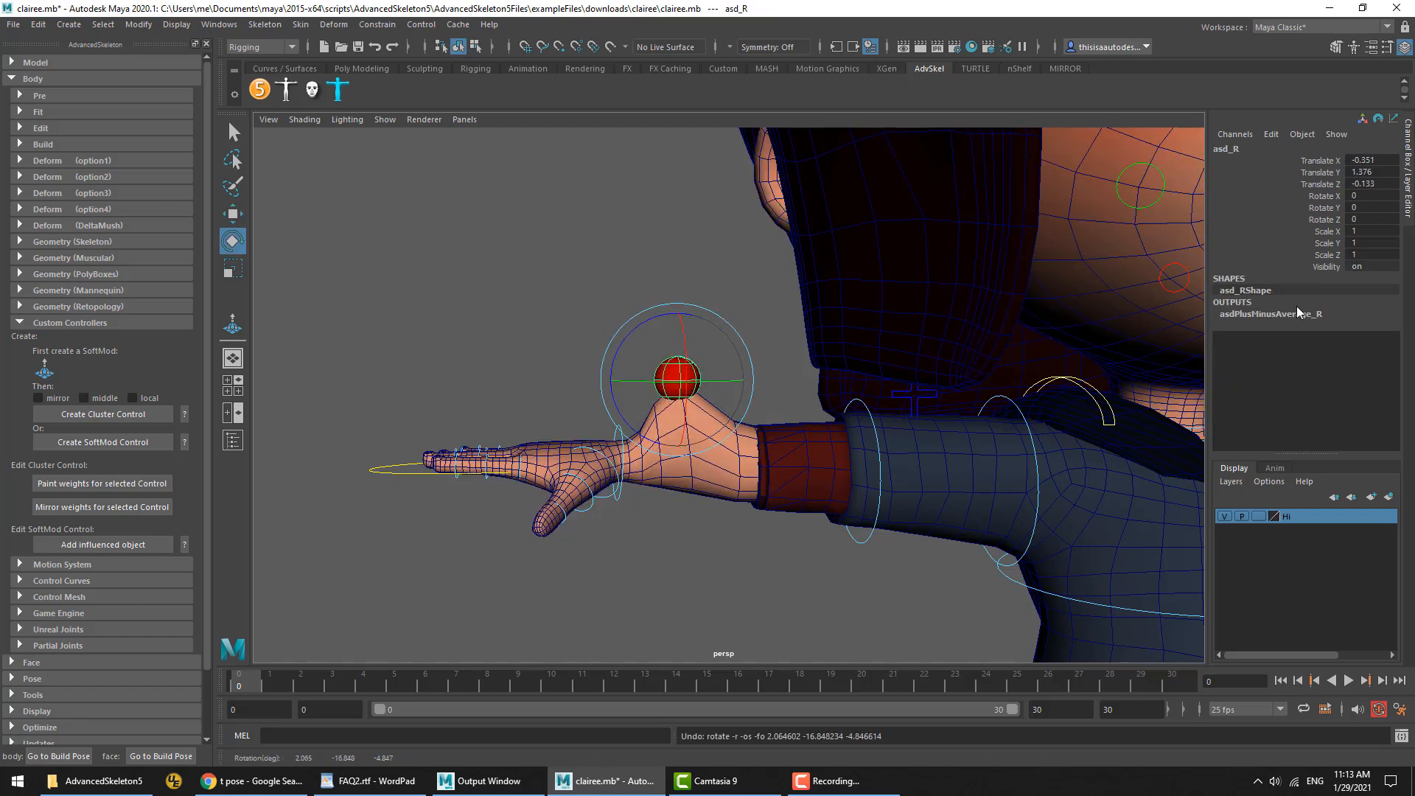
left_click(81, 753)
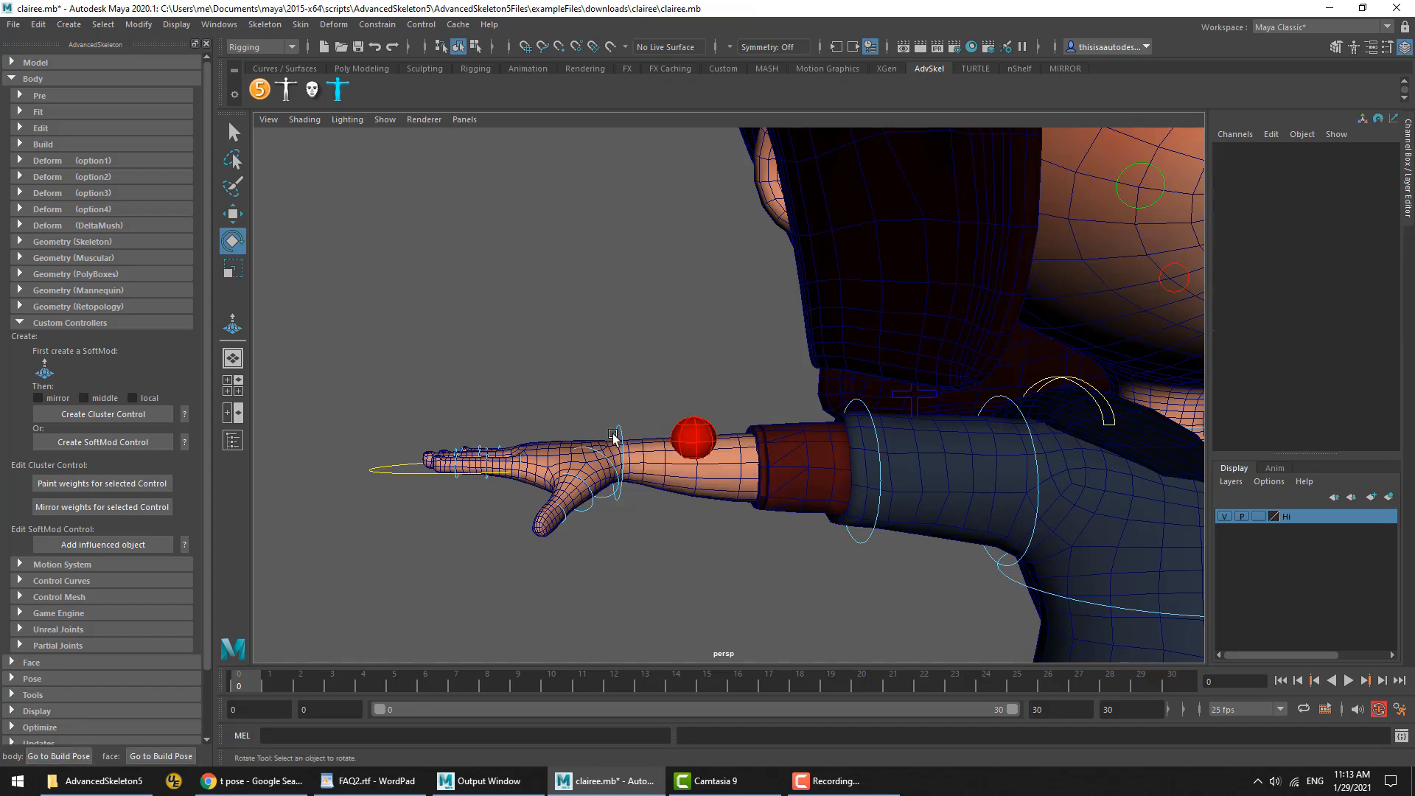
Create a SoftMod on the back of the hand, raise it to about -0.102, 1.07, -0.071, and set its Falloff Radius to 1.6
left_click(556, 444)
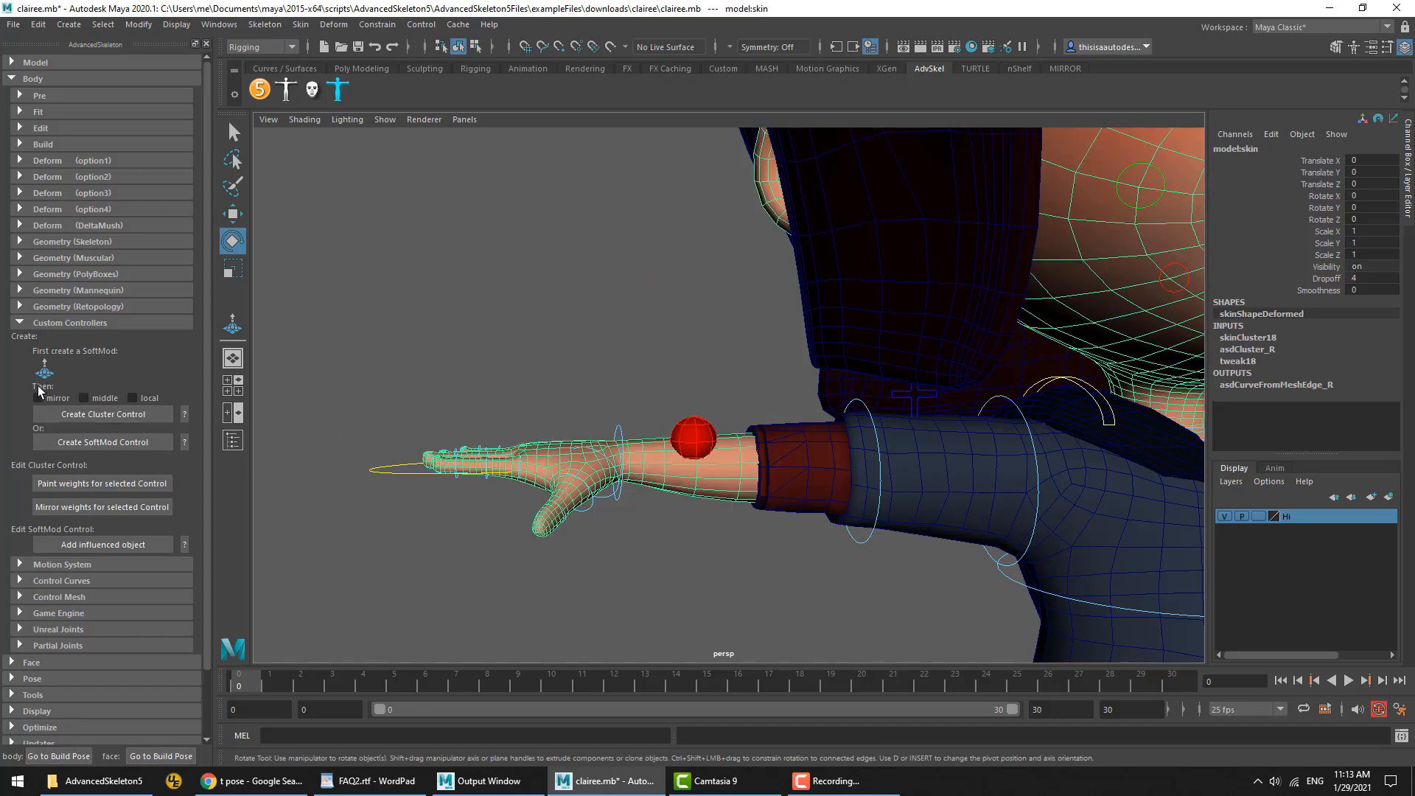
left_click(82, 442)
left_click(559, 451)
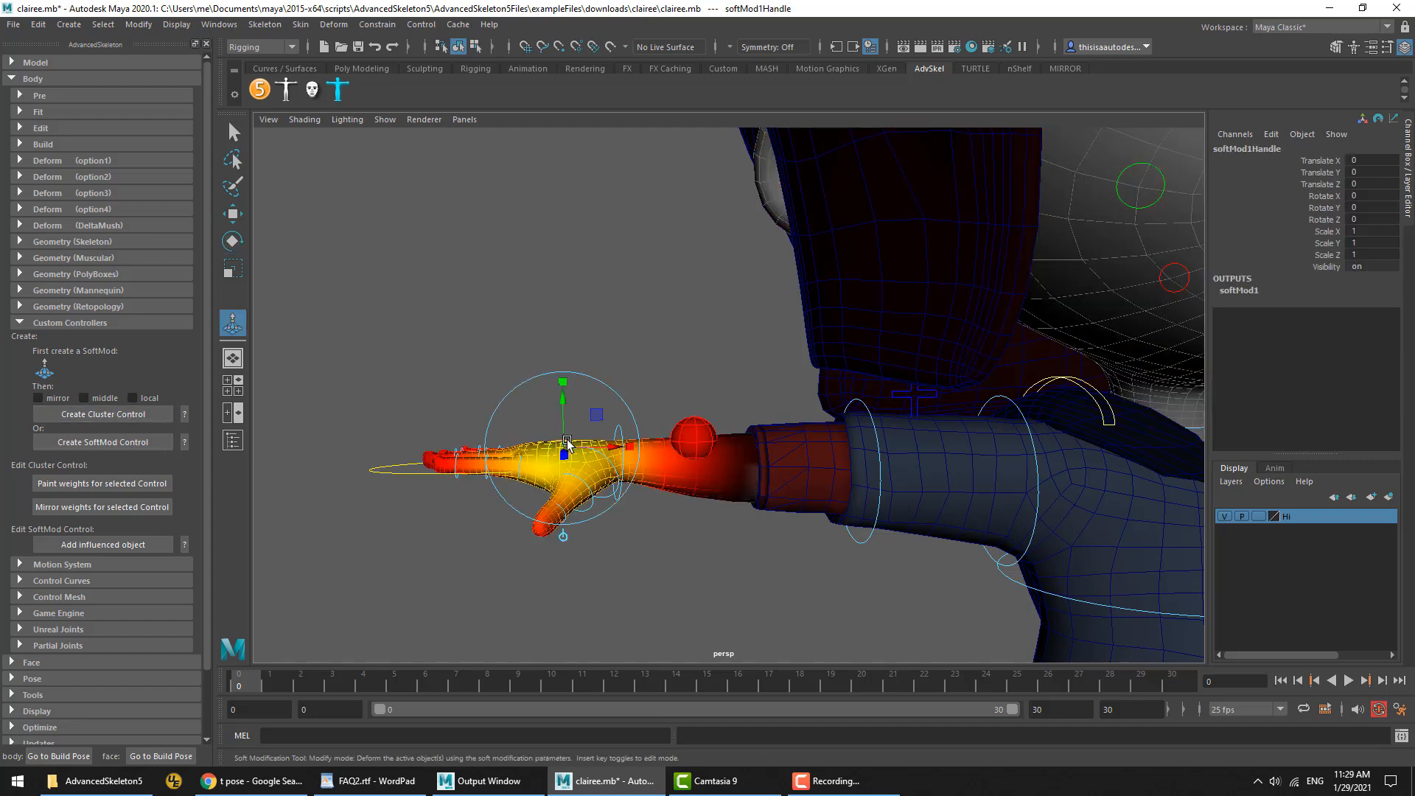
left_click_drag(567, 442, 560, 387)
left_click(1238, 291)
left_click(1315, 314)
key("w")
middle_click_drag(1174, 339, 660, 394)
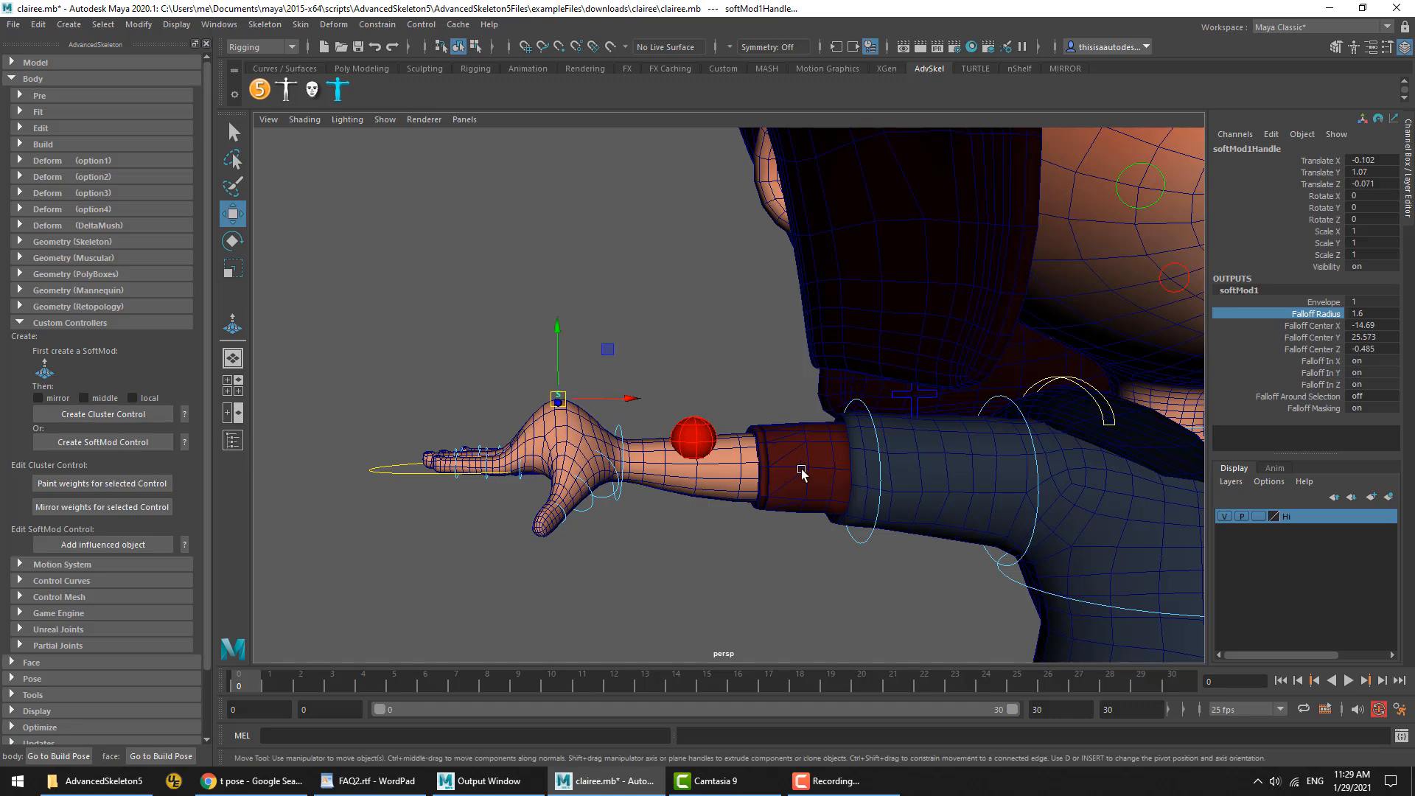
Create a SoftMod control named "zxczc" from the hand SoftMod
left_click(82, 442)
type("zxczc")
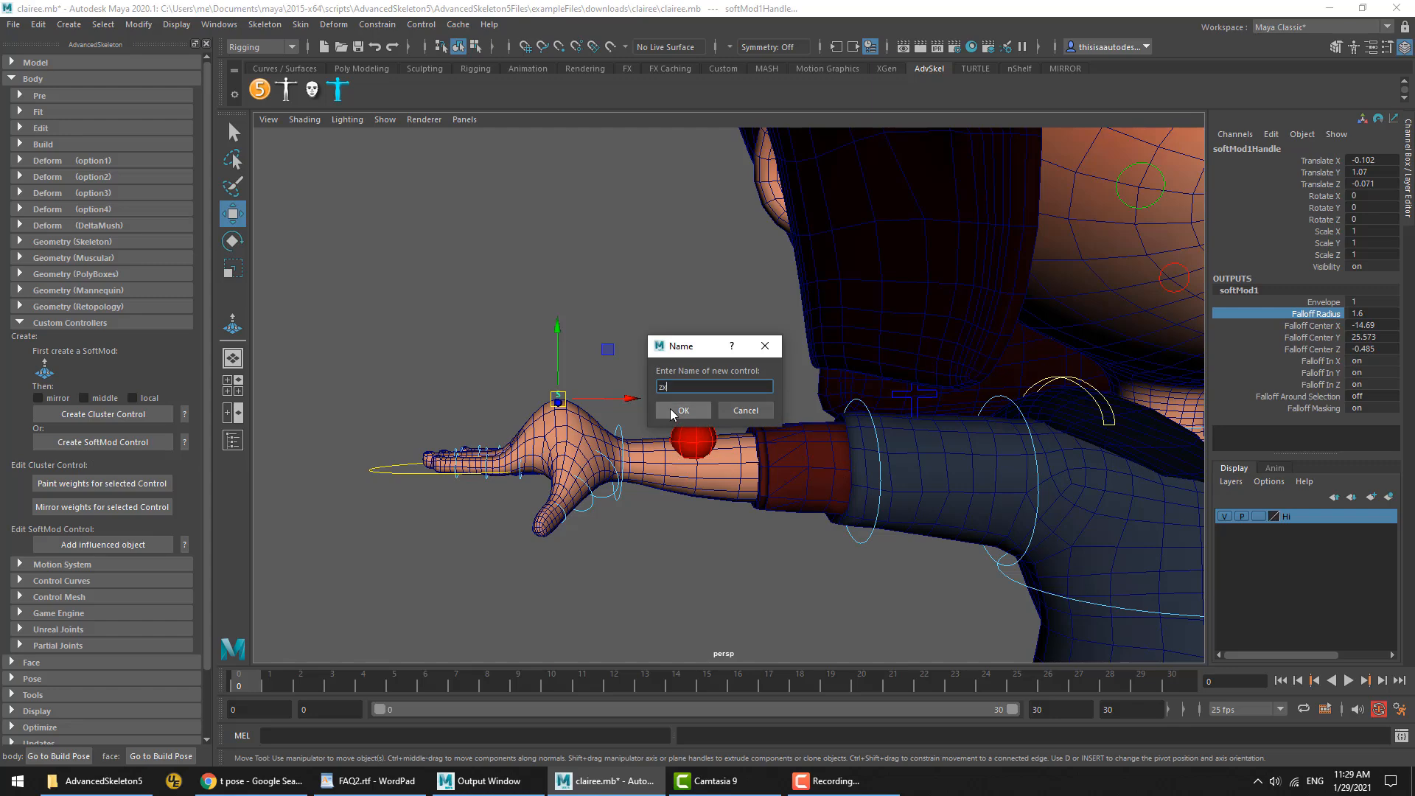
left_click(673, 413)
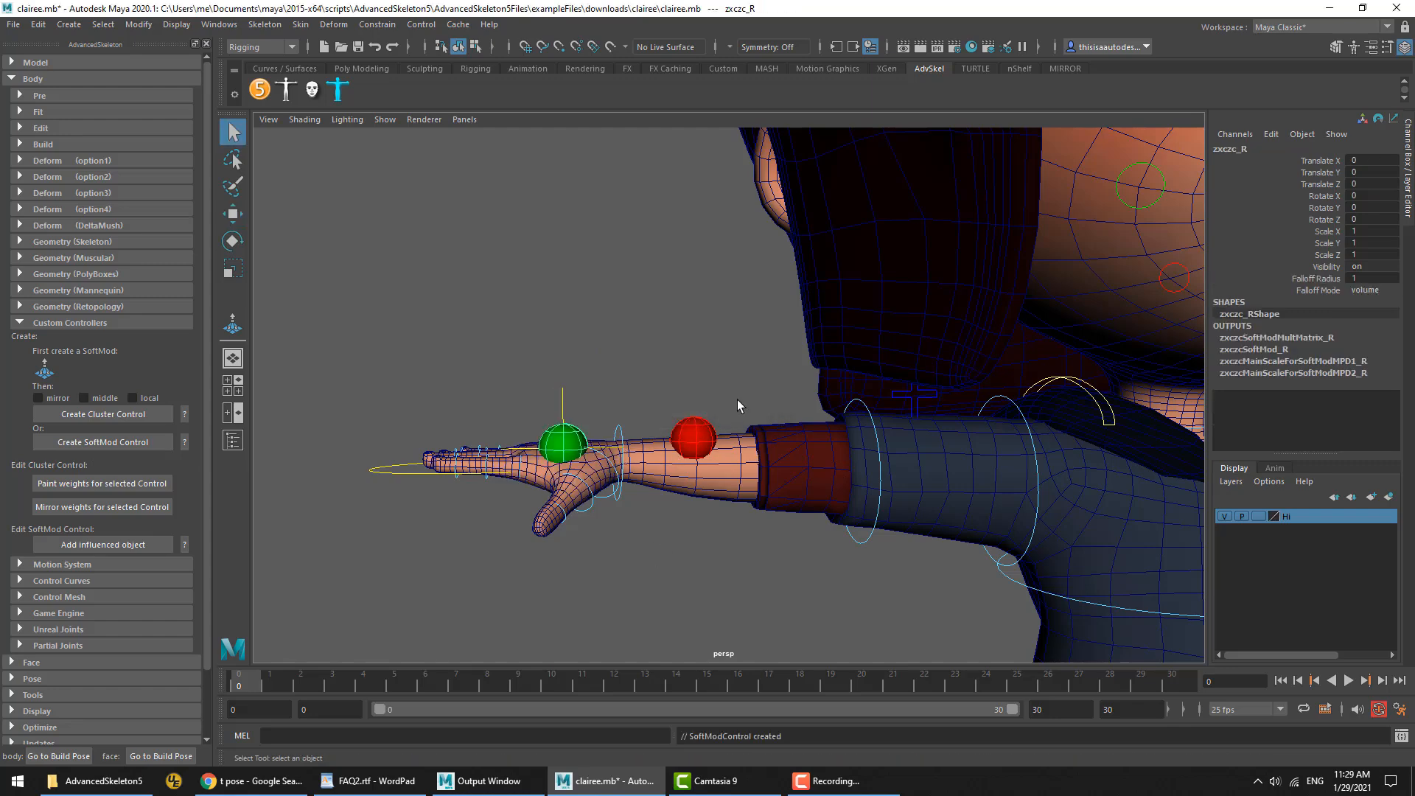
Try raising the red asd_R control and the green zxczc_R control in turn, undoing each move
left_click(723, 381)
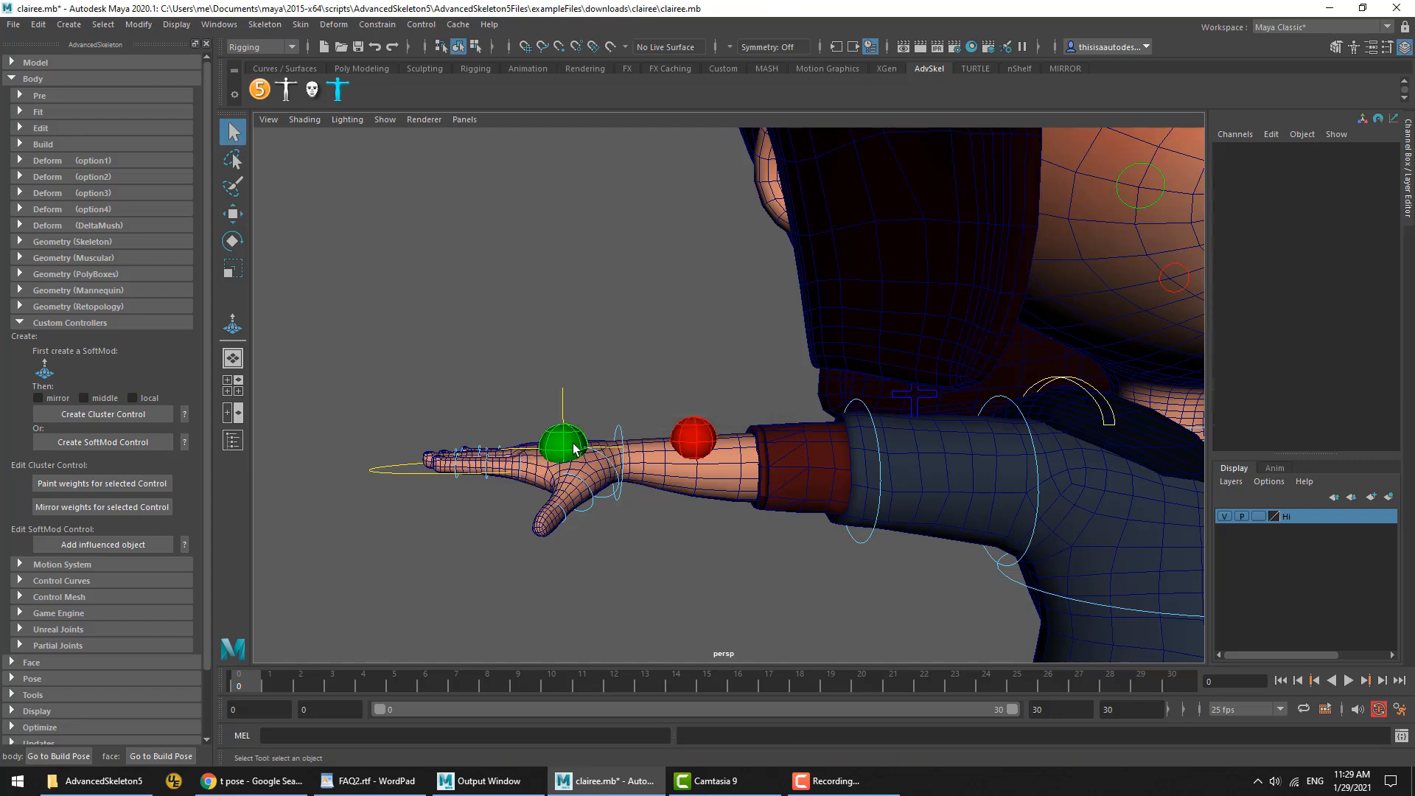
left_click(713, 440)
key("w")
left_click_drag(693, 439, 665, 370)
key("ctrl+z")
left_click(573, 439)
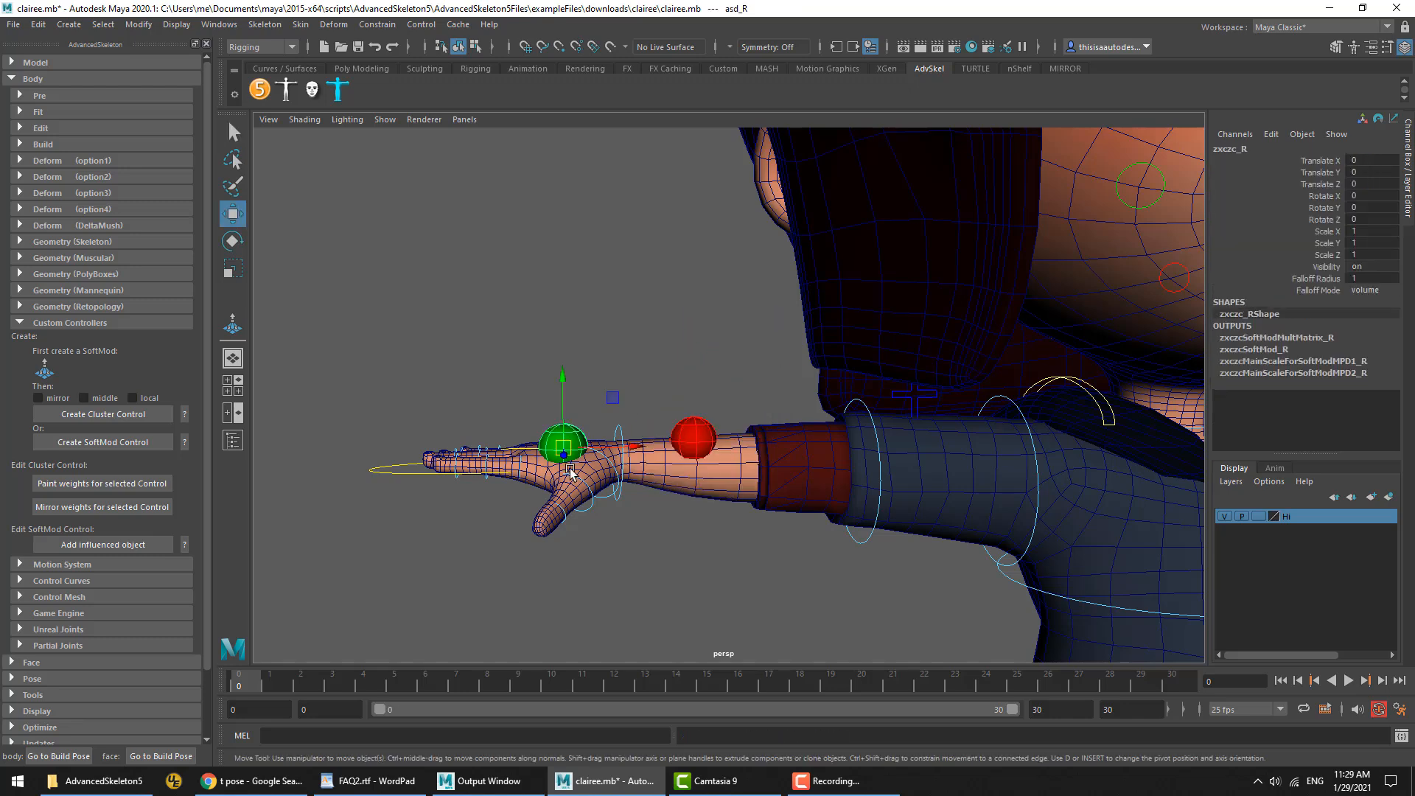
left_click_drag(573, 439, 566, 401)
key("ctrl+z")
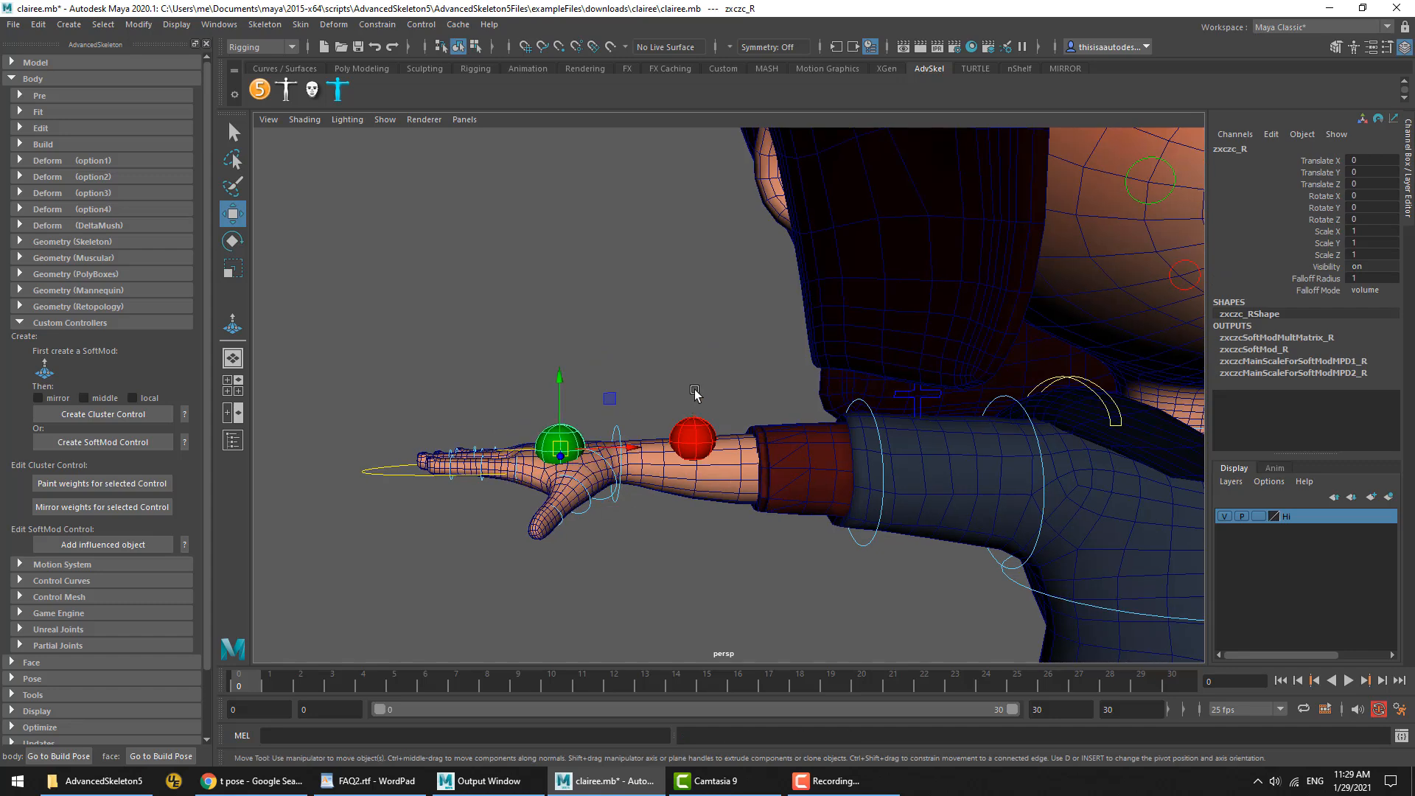
Raise the red asd_R control to about -0.076, 0.61, -0.044, and raise the green zxczc_R control and undo its move
left_click(693, 435)
middle_click_drag(691, 509, 616, 486)
left_click(579, 442)
left_click(633, 450)
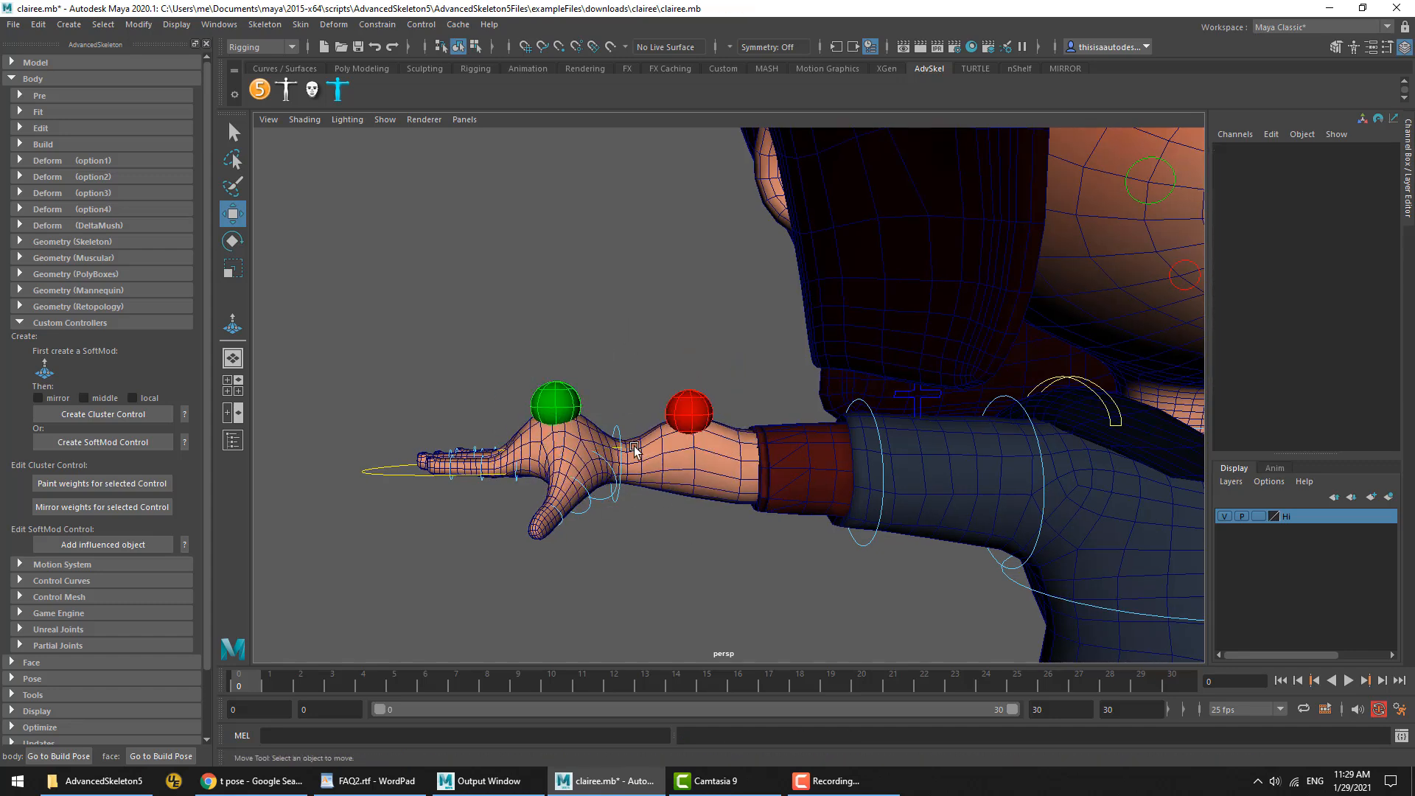
key("ctrl+z")
key("ctrl+z")
key("ctrl+z")
left_click(602, 368)
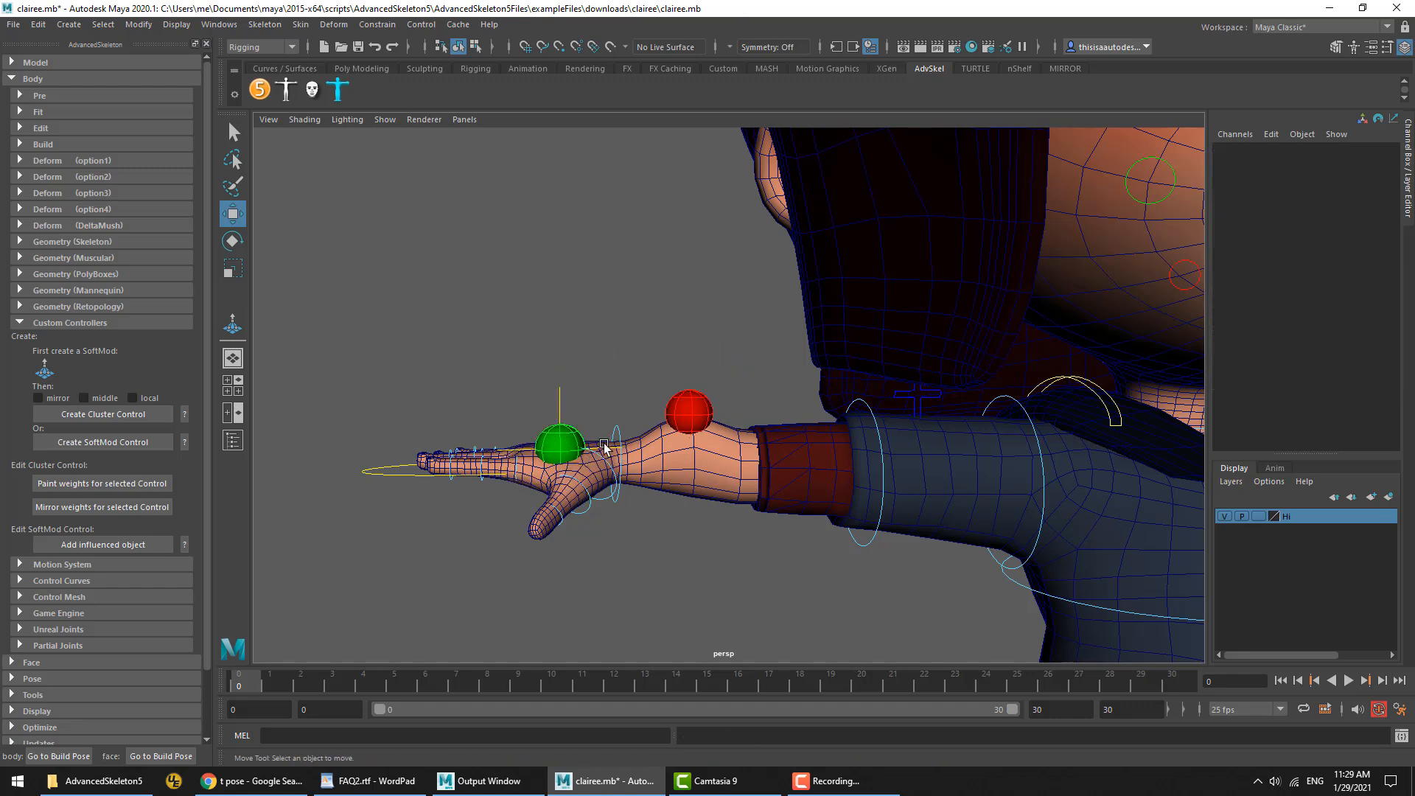
Compare the channels of the SoftMod's base control, the green zxczc_R control and the red asd_R control
left_click(560, 403)
left_click(595, 377)
left_click(574, 441)
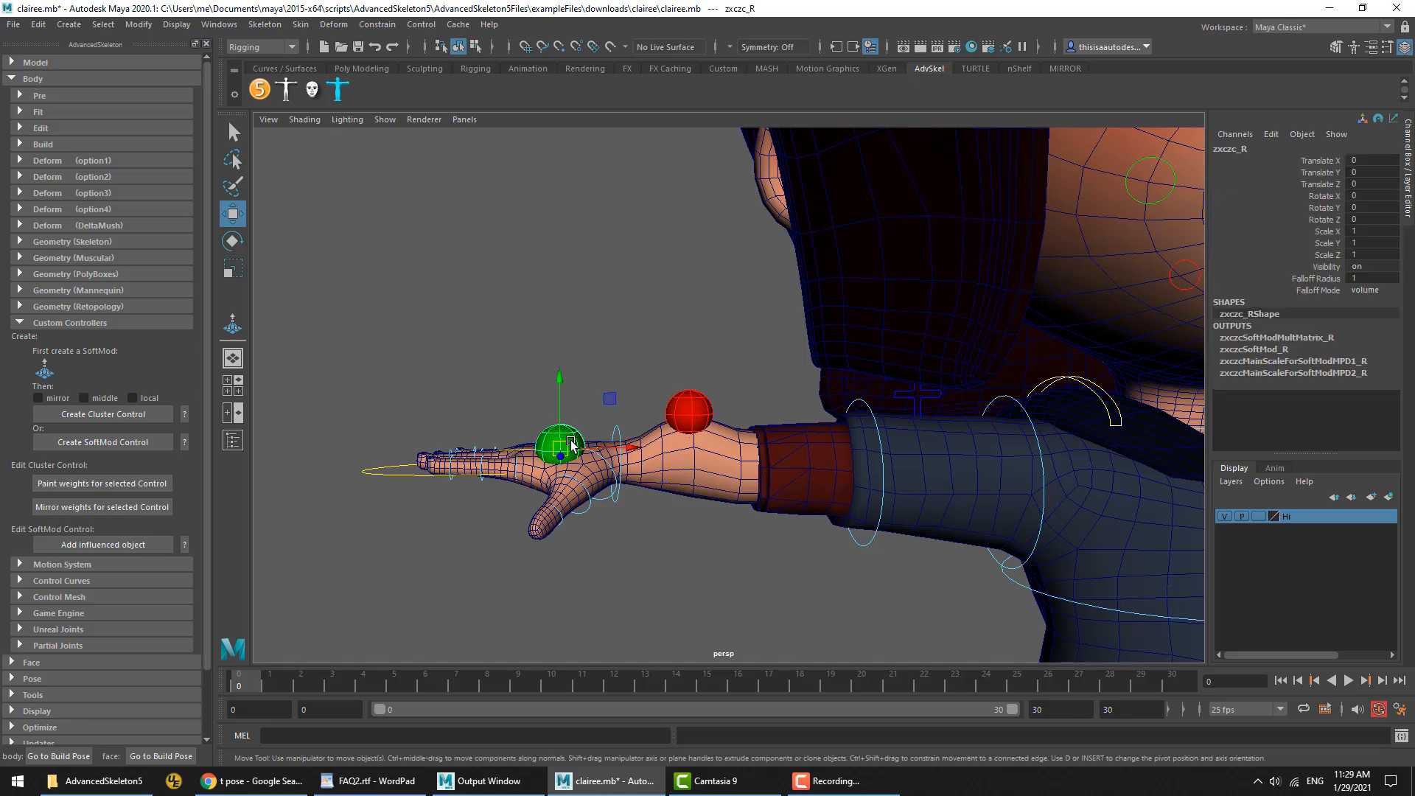
left_click(702, 411)
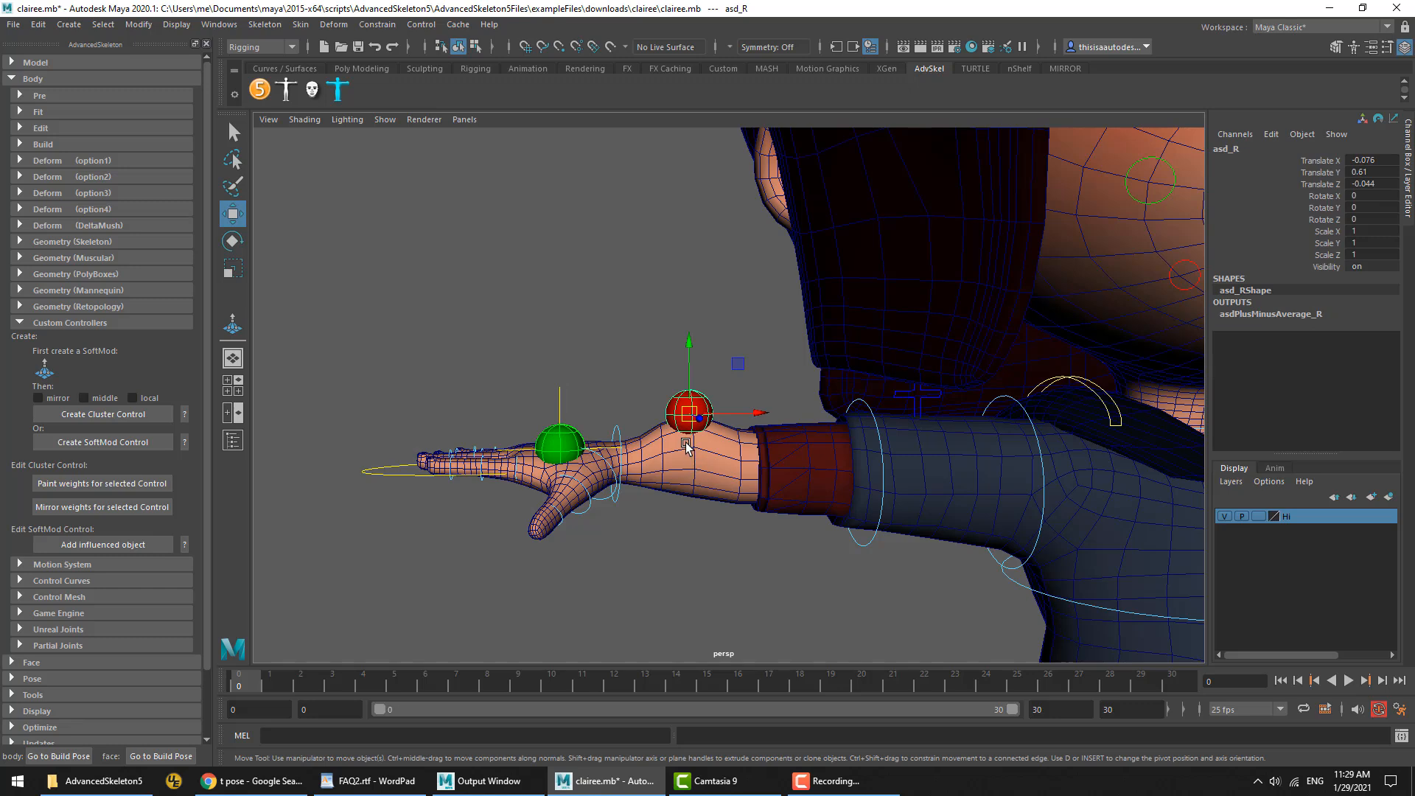
Lower the green zxczc_R control to a Translate Y of about -0.636 and select its base control
left_click(579, 431)
left_click_drag(562, 380, 561, 404)
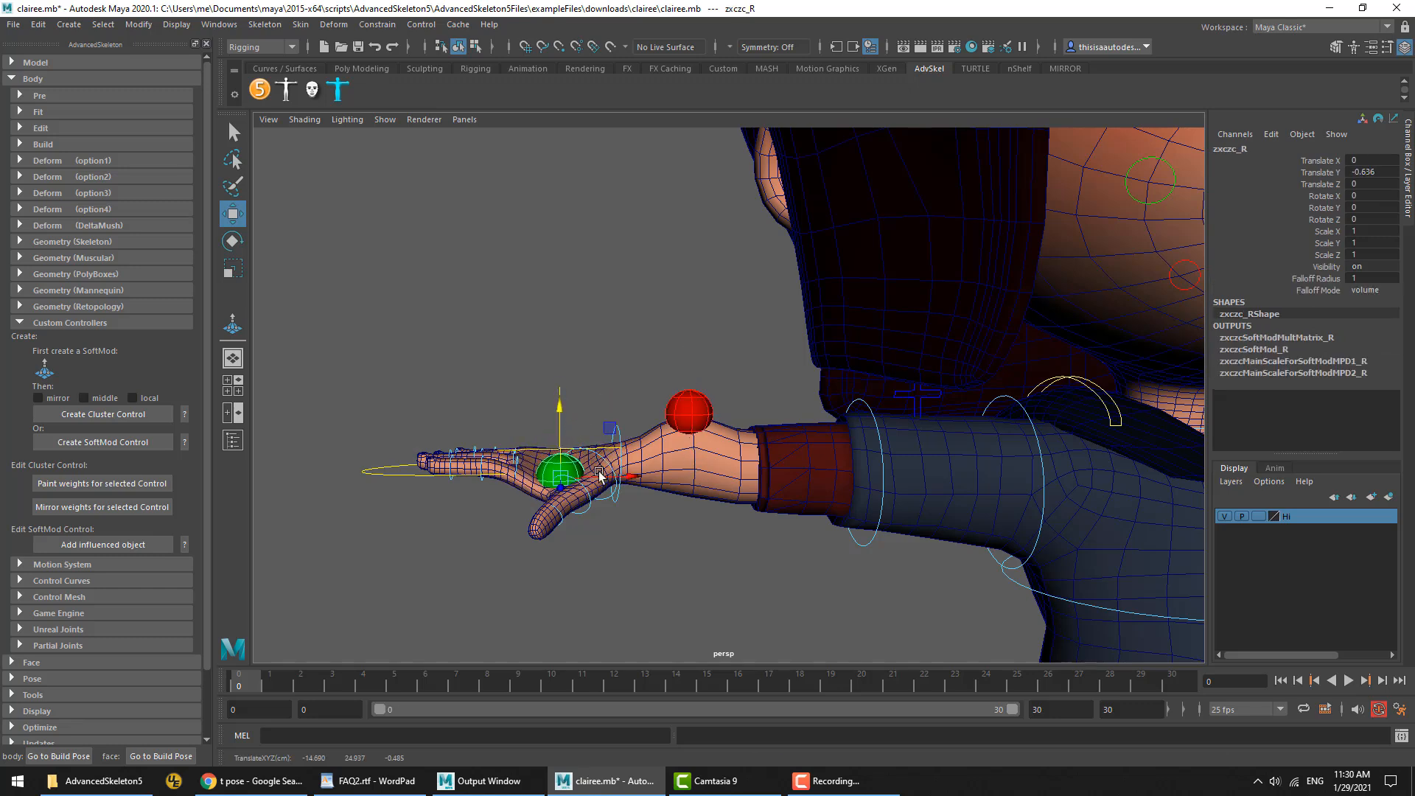
left_click(632, 492)
left_click(555, 410)
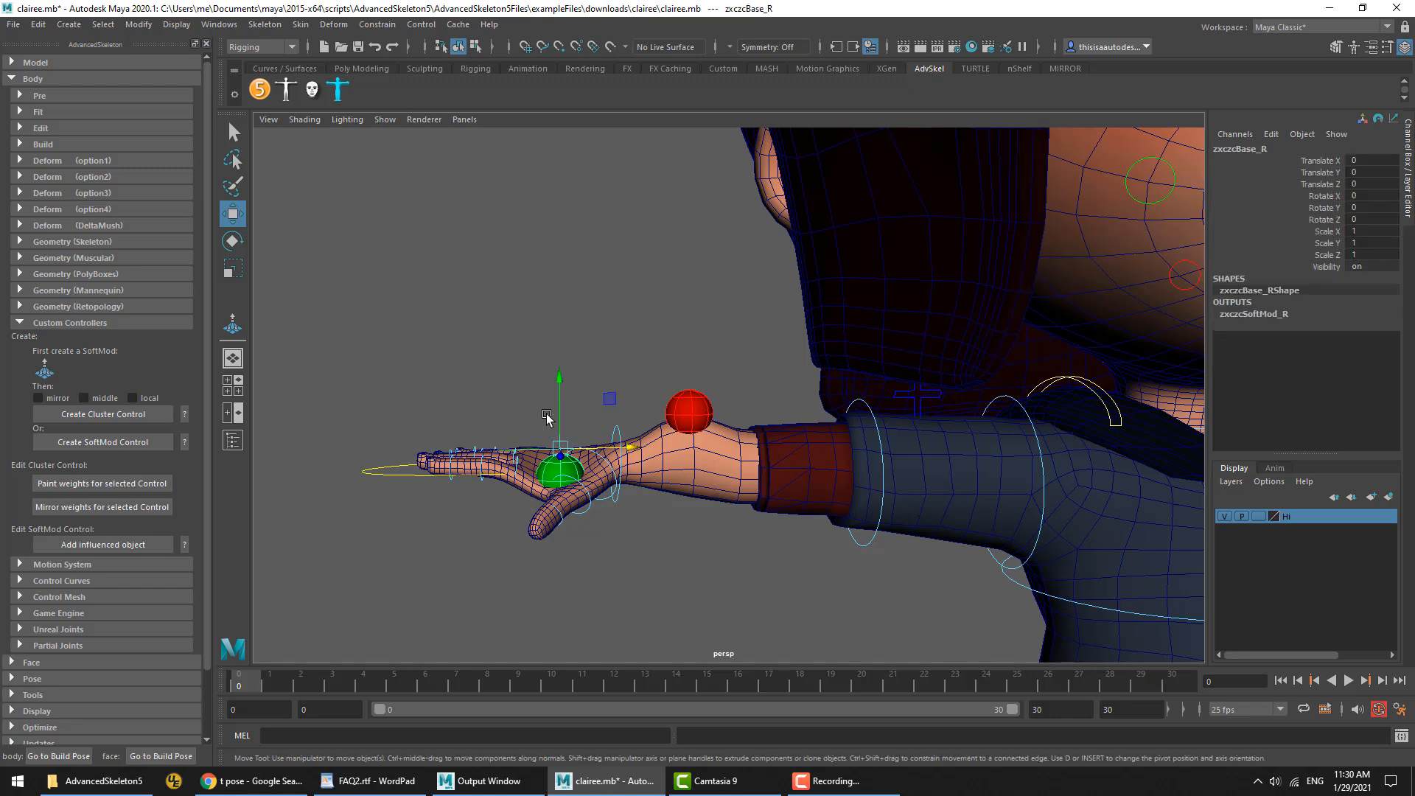
Raise the green zxczc_R control above the hand and try sliding its base control along the hand, undoing the last slide
left_click_drag(640, 451, 490, 398)
left_click(498, 463)
left_click(482, 453)
left_click_drag(560, 448, 514, 464)
left_click(596, 451)
left_click(618, 451)
key("ctrl+z")
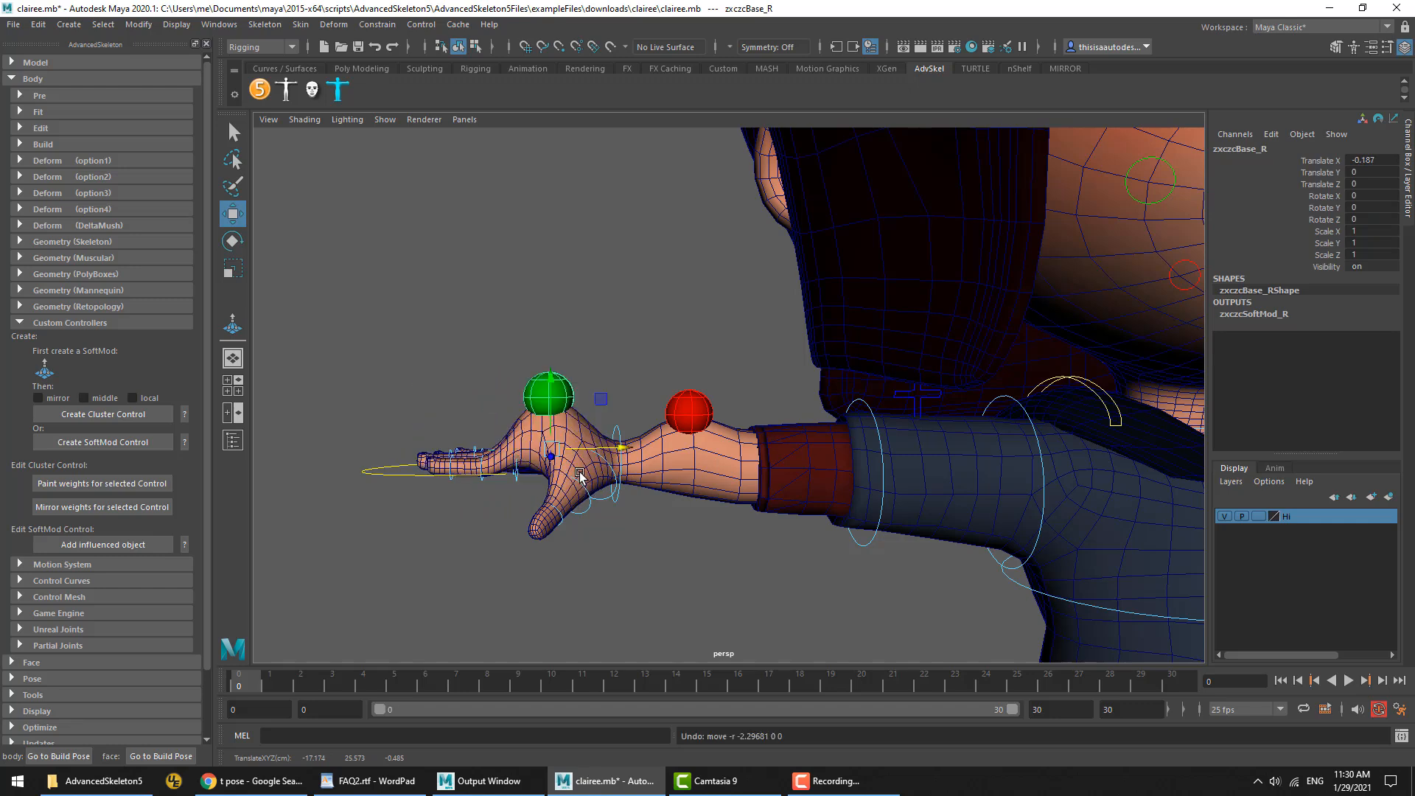
Try rotating the green SoftMod's base control on the hand, and undo the last changes
key("e")
mouse_move(581, 478)
left_mouse_down()
mouse_move(584, 520)
mouse_move(593, 476)
left_mouse_up()
key("ctrl+z")
key("ctrl+z")
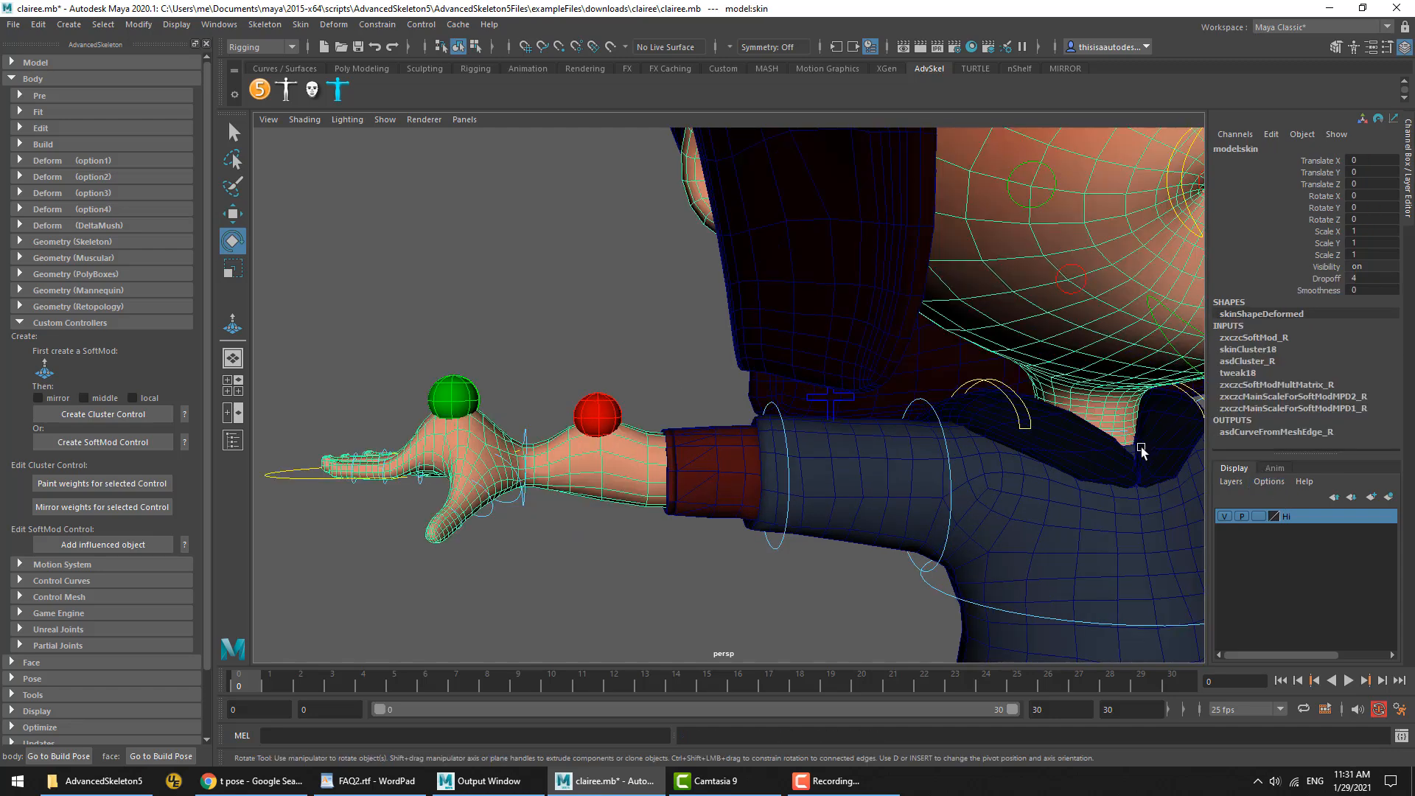
Create a SoftMod control named swollow on the skin at the front of the neck, with the middle option and a 0.98 falloff radius
key("y")
left_click(1114, 417)
left_click_drag(1140, 442, 1124, 487, "alt")
key("f")
right_click_drag(1124, 487, 693, 479, "alt")
left_click_drag(693, 479, 776, 415, "alt")
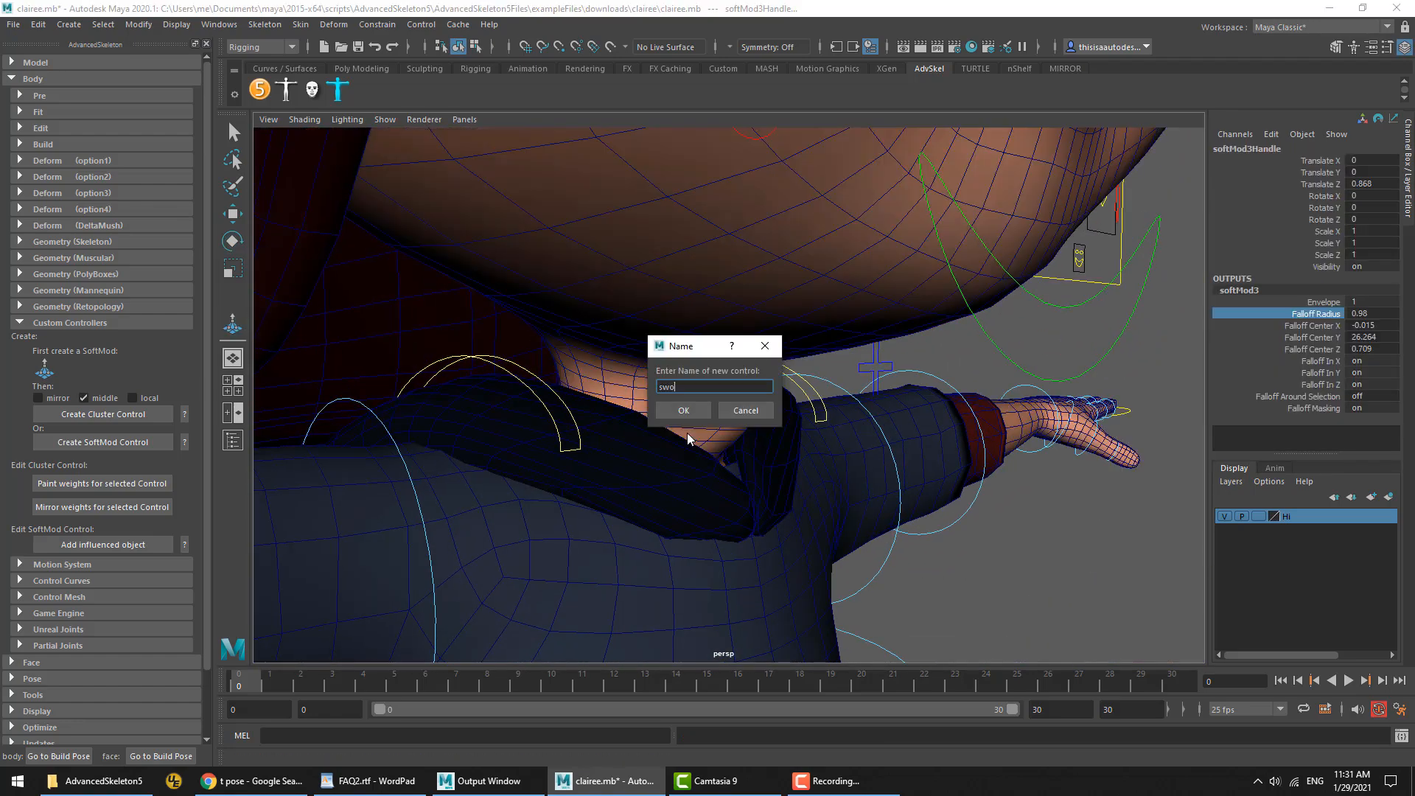
left_click(686, 420)
Slide the swollow control's base up and down the throat along Translate Y, and clear the selection
key("w")
left_click_drag(775, 439, 838, 441)
left_click(644, 420)
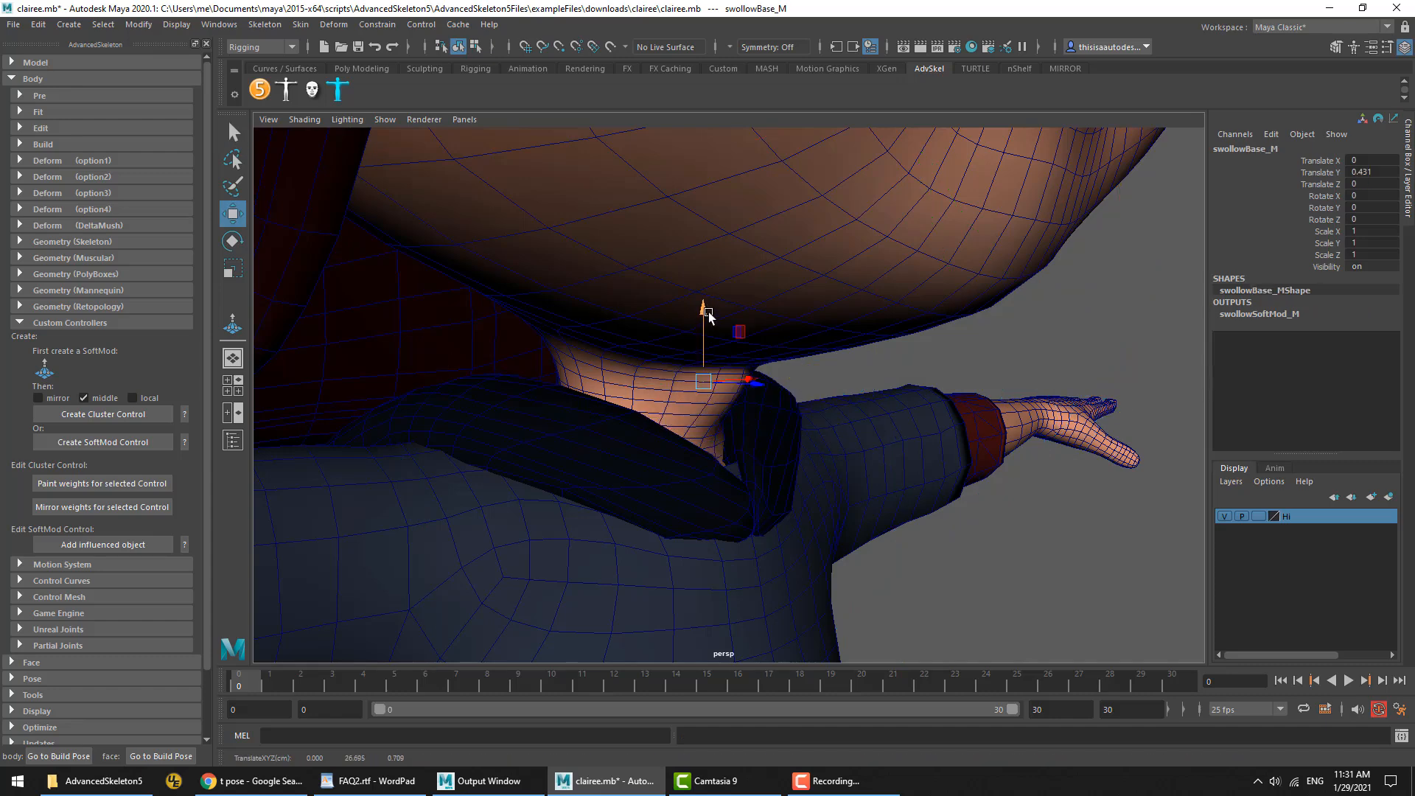
left_click_drag(709, 311, 676, 442)
right_click_drag(734, 448, 663, 445, "alt")
left_click_drag(663, 445, 657, 420, "alt")
right_click_drag(656, 420, 574, 417, "alt")
left_click(1039, 335)
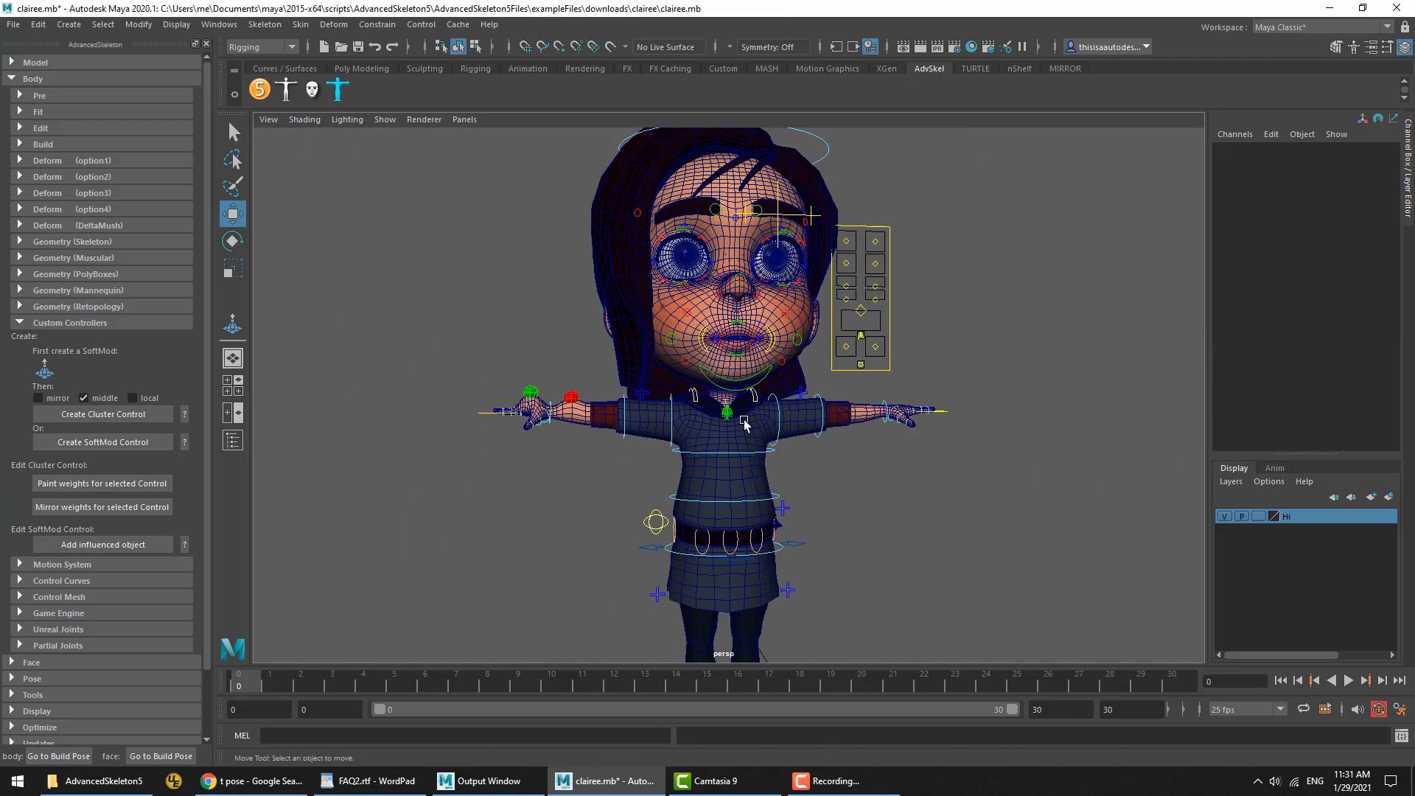
Switch to FAQ2.rtf in WordPad and highlight the question about where the "Simplified FaceSetup" button is
left_click(356, 784)
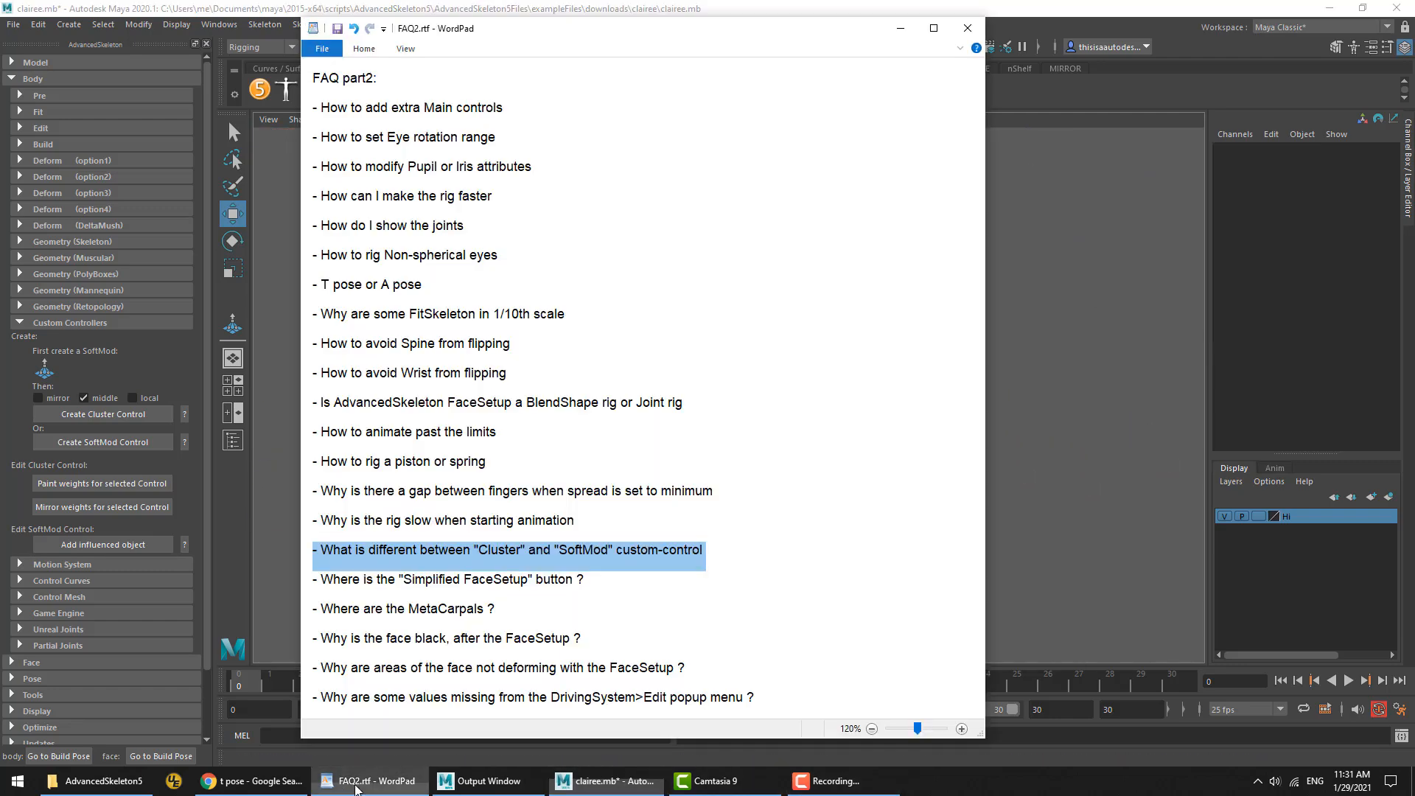
triple_click(416, 586)
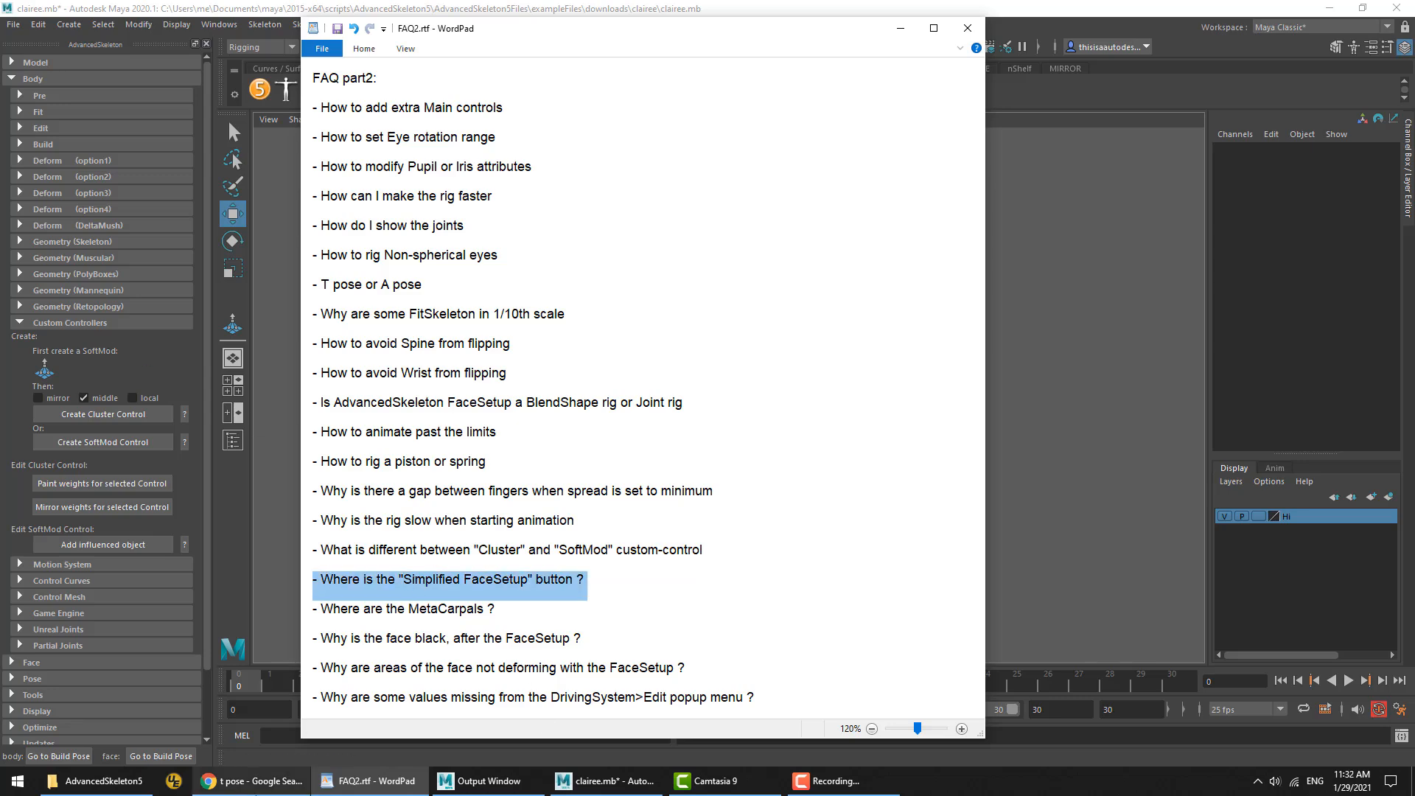
Switch to the browser, find "face" among AdvancedSkeleton's YouTube videos, and view "Demonstration33: FaceSetup for GameEngine export" full screen
key("alt+Tab")
scroll(1004, 468, "down", 3)
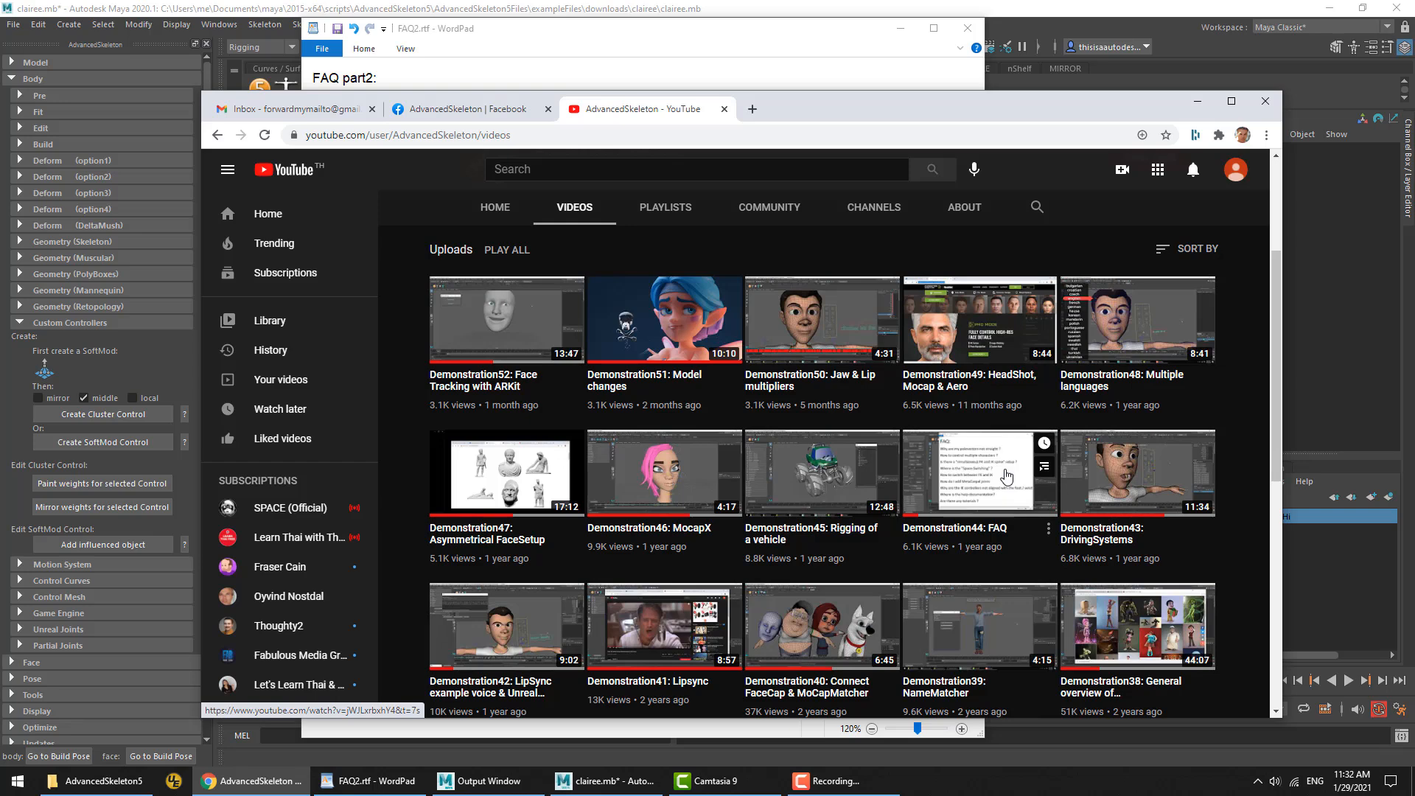
key("ctrl+f")
type("face")
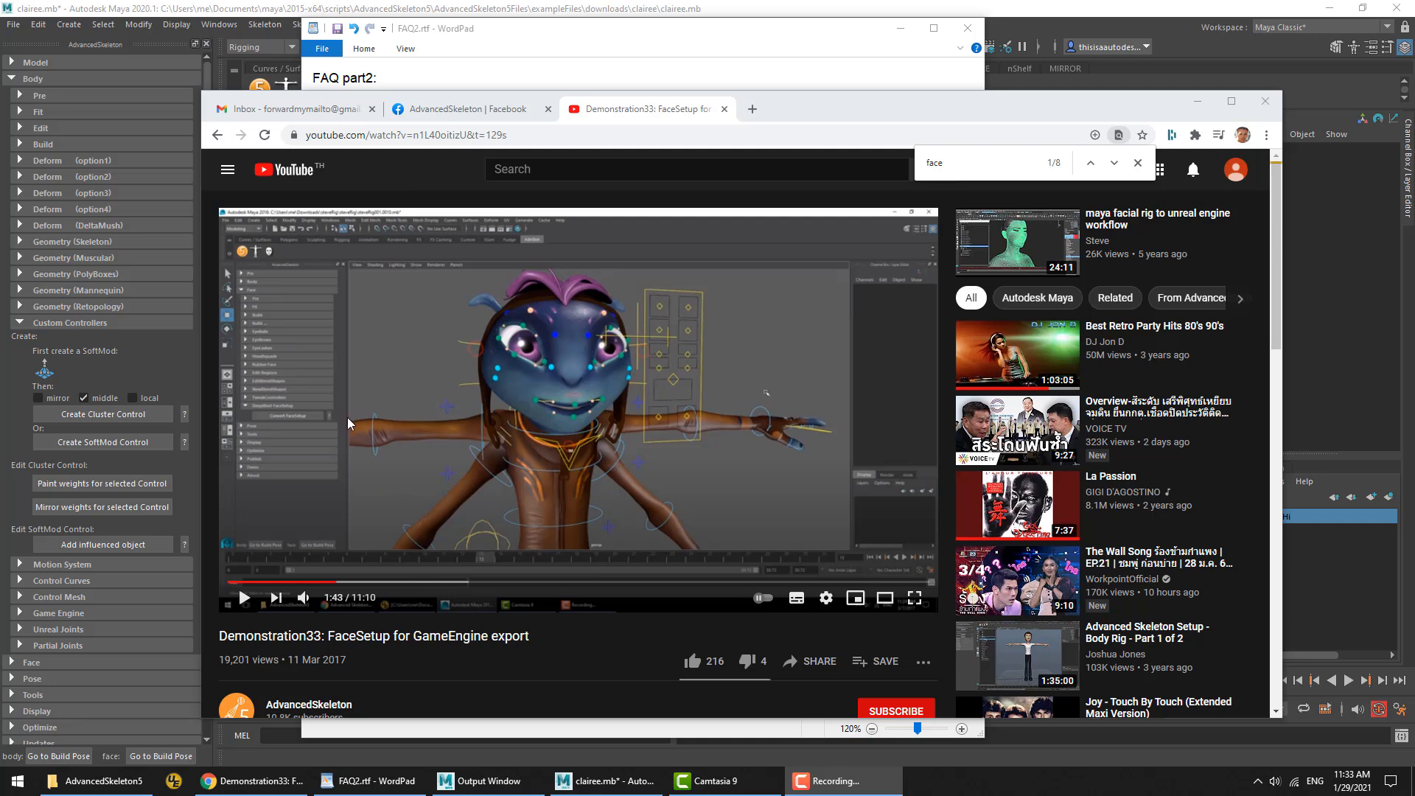
left_click(914, 597)
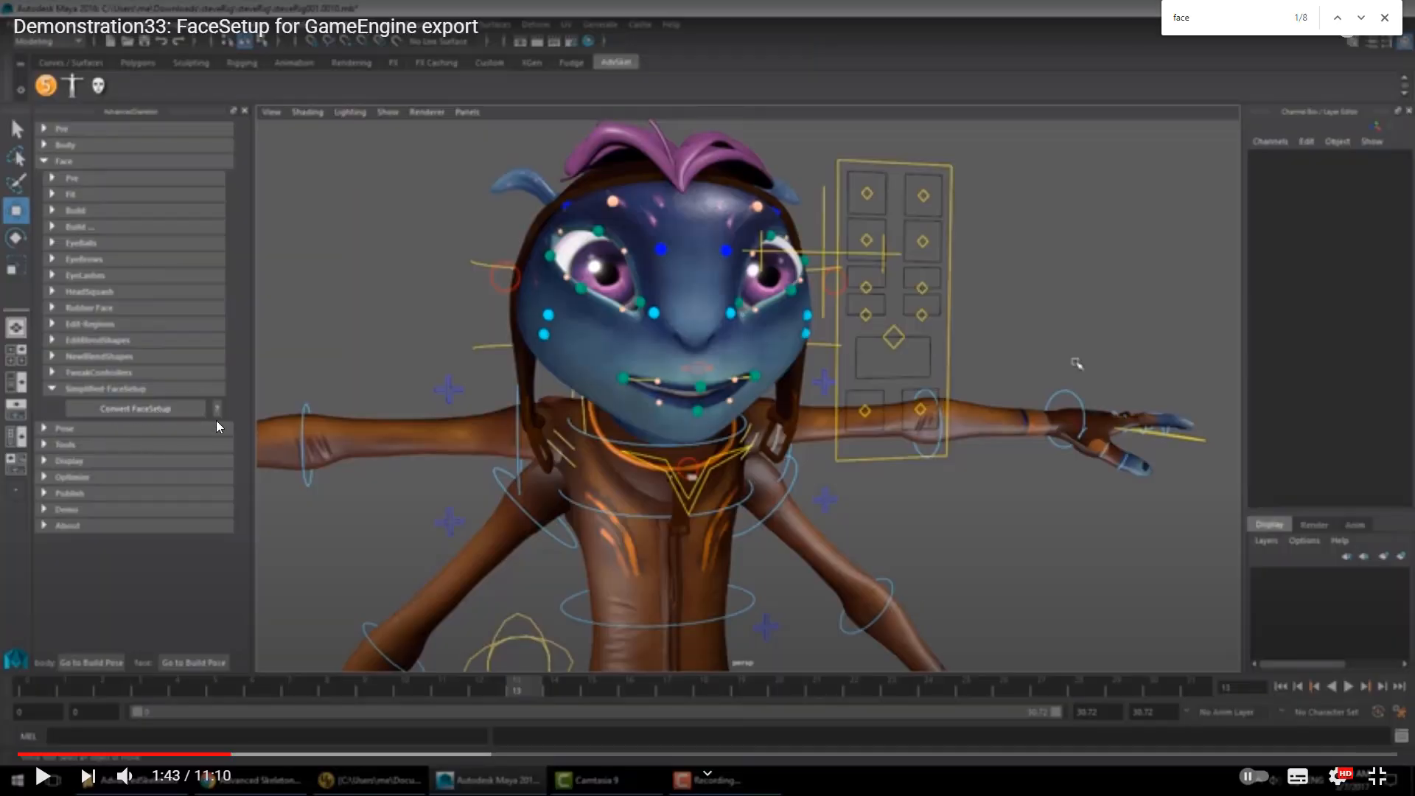
key("Escape")
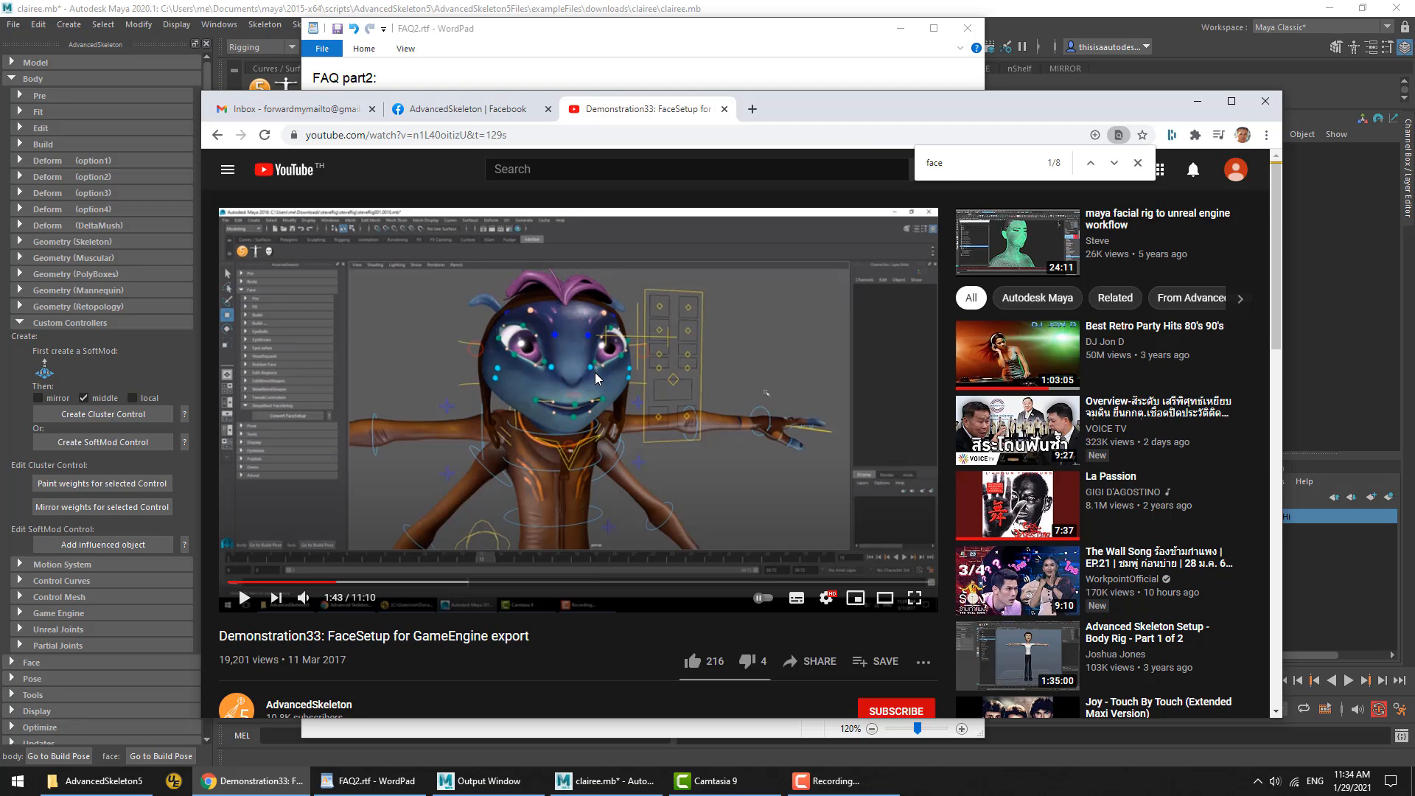
Return to Maya, collapse the Custom Controllers and Body sections of AdvancedSkeleton, and expand the Face section
left_click(227, 5)
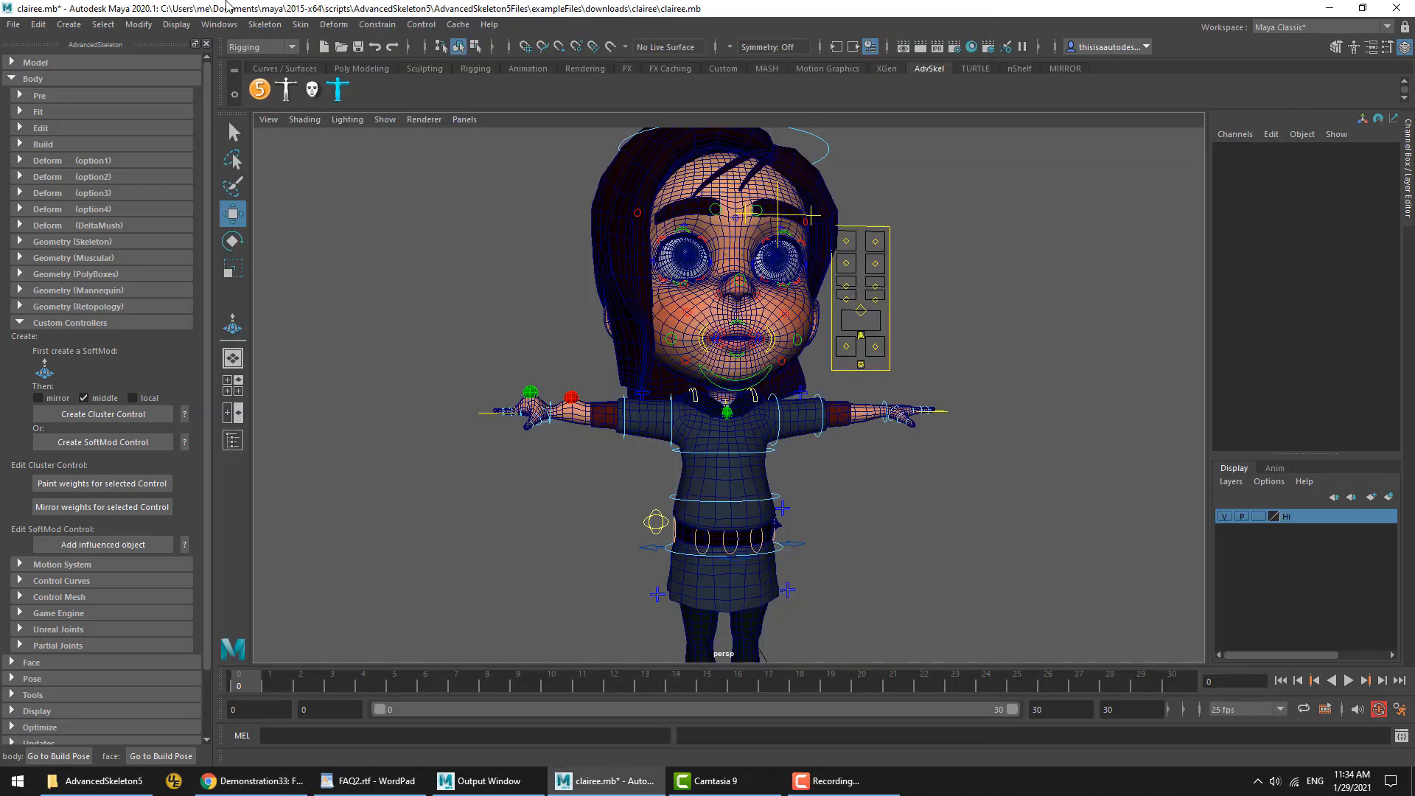
left_click(79, 325)
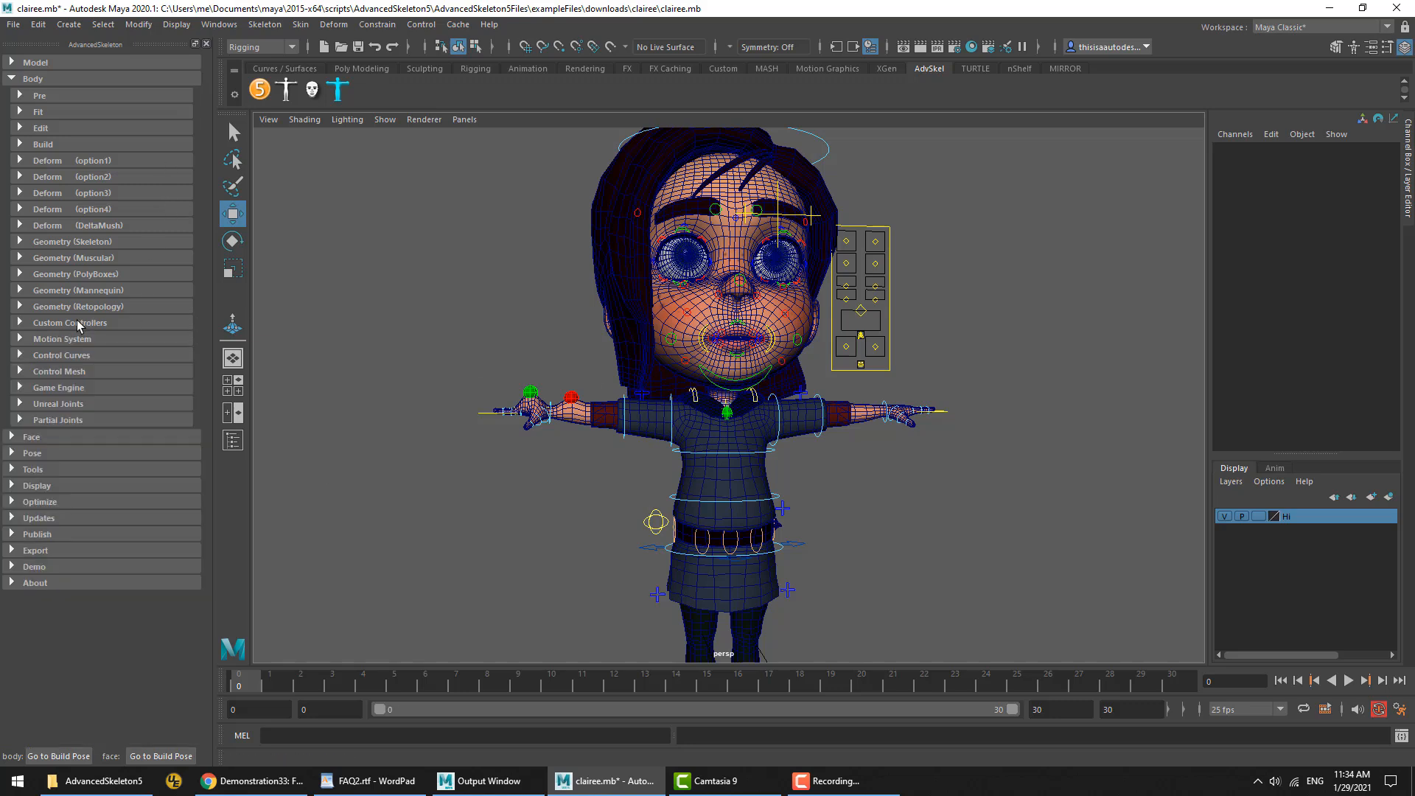
left_click(33, 79)
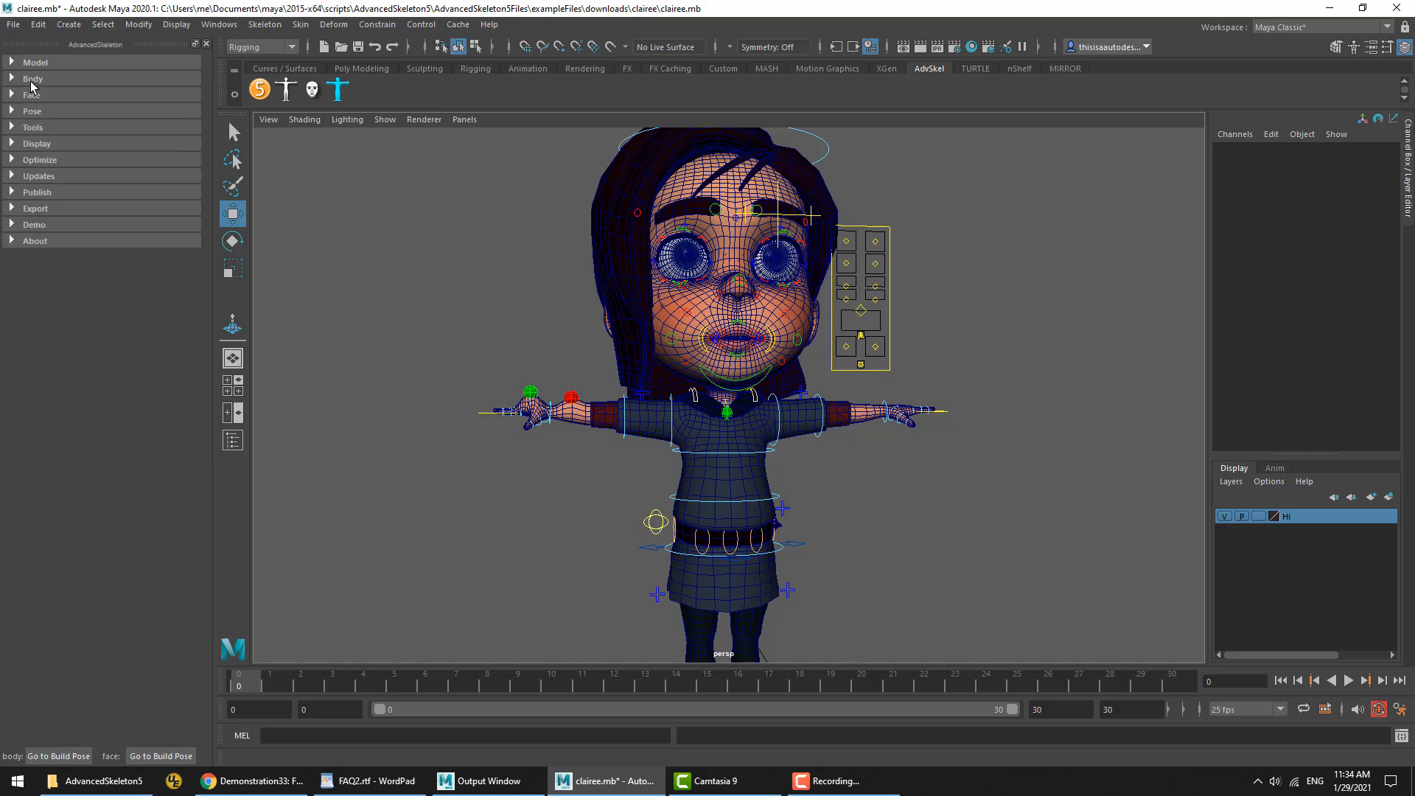
left_click(31, 94)
left_click(57, 275)
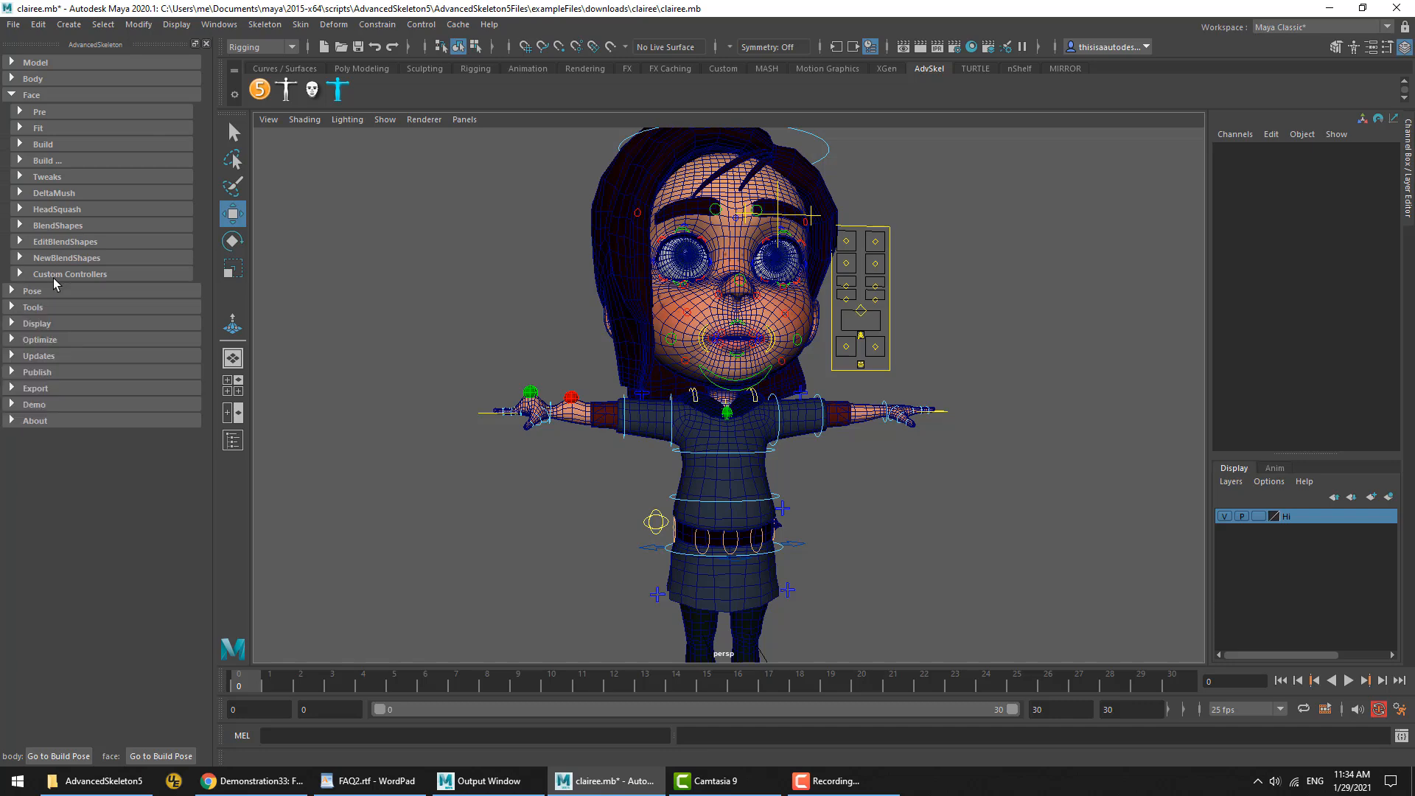
Expand the Face Pre settings with Fit collapsed, and check the rig-type choices, keeping Joints
left_click(50, 112)
left_click(47, 111)
left_click(46, 127)
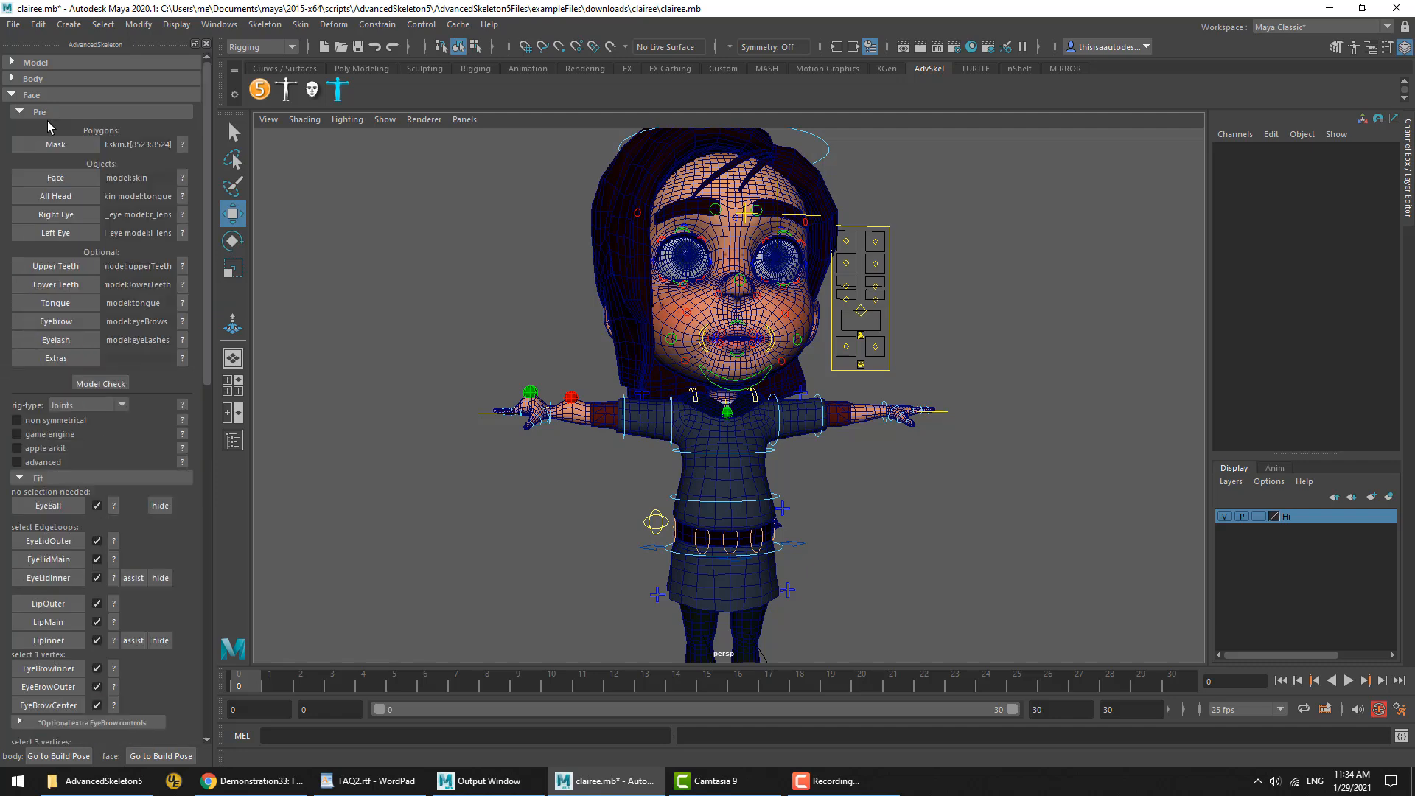
left_click(45, 129)
left_click(51, 113)
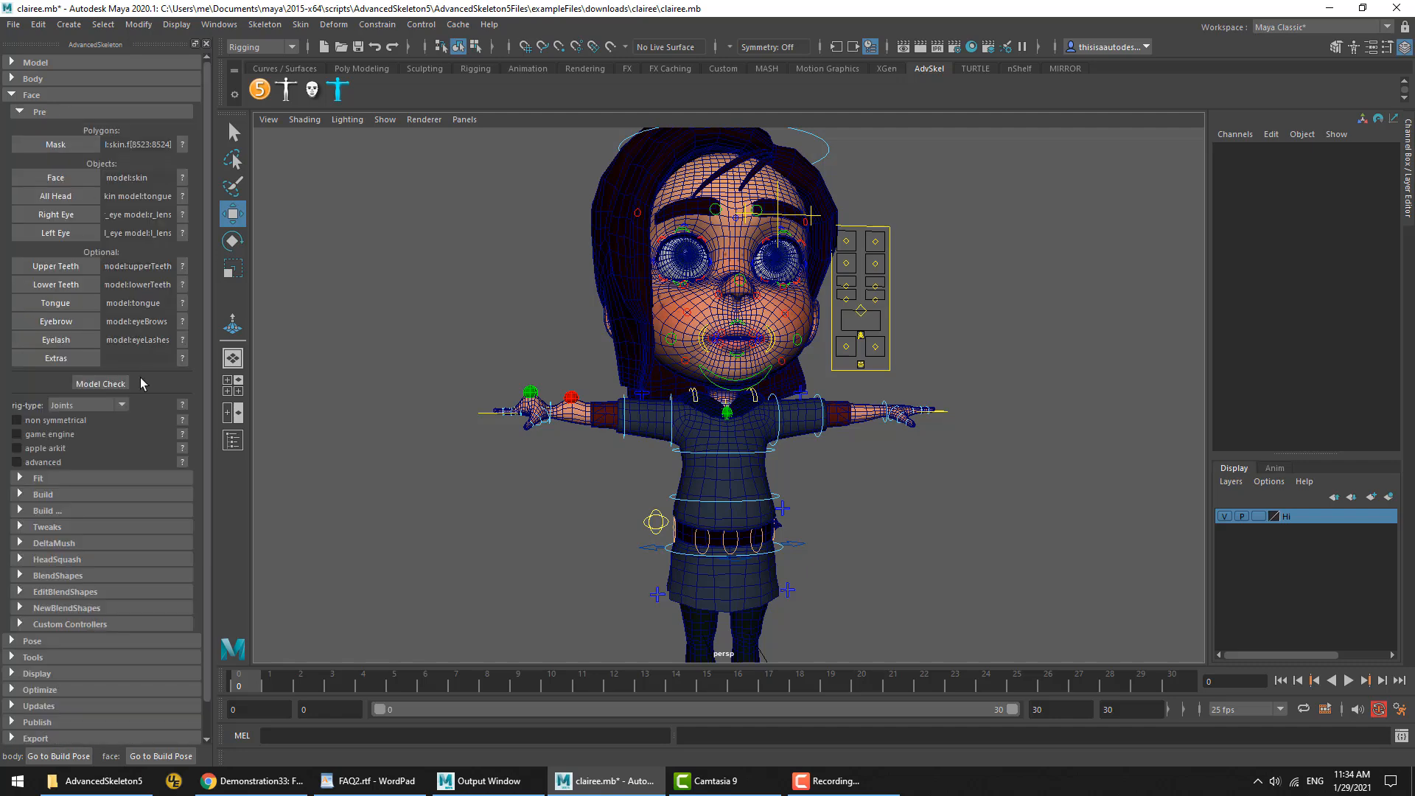
left_click(108, 405)
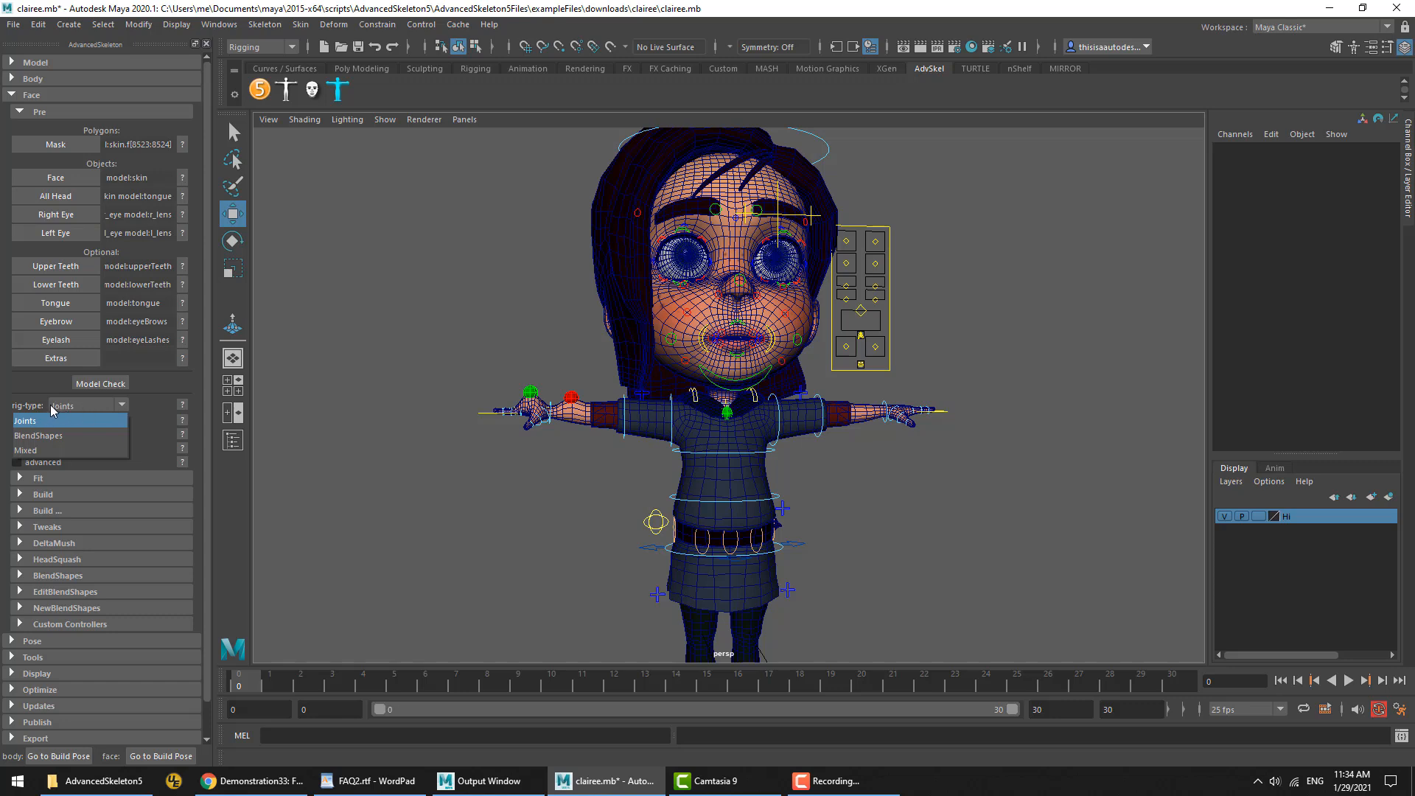
left_click(34, 421)
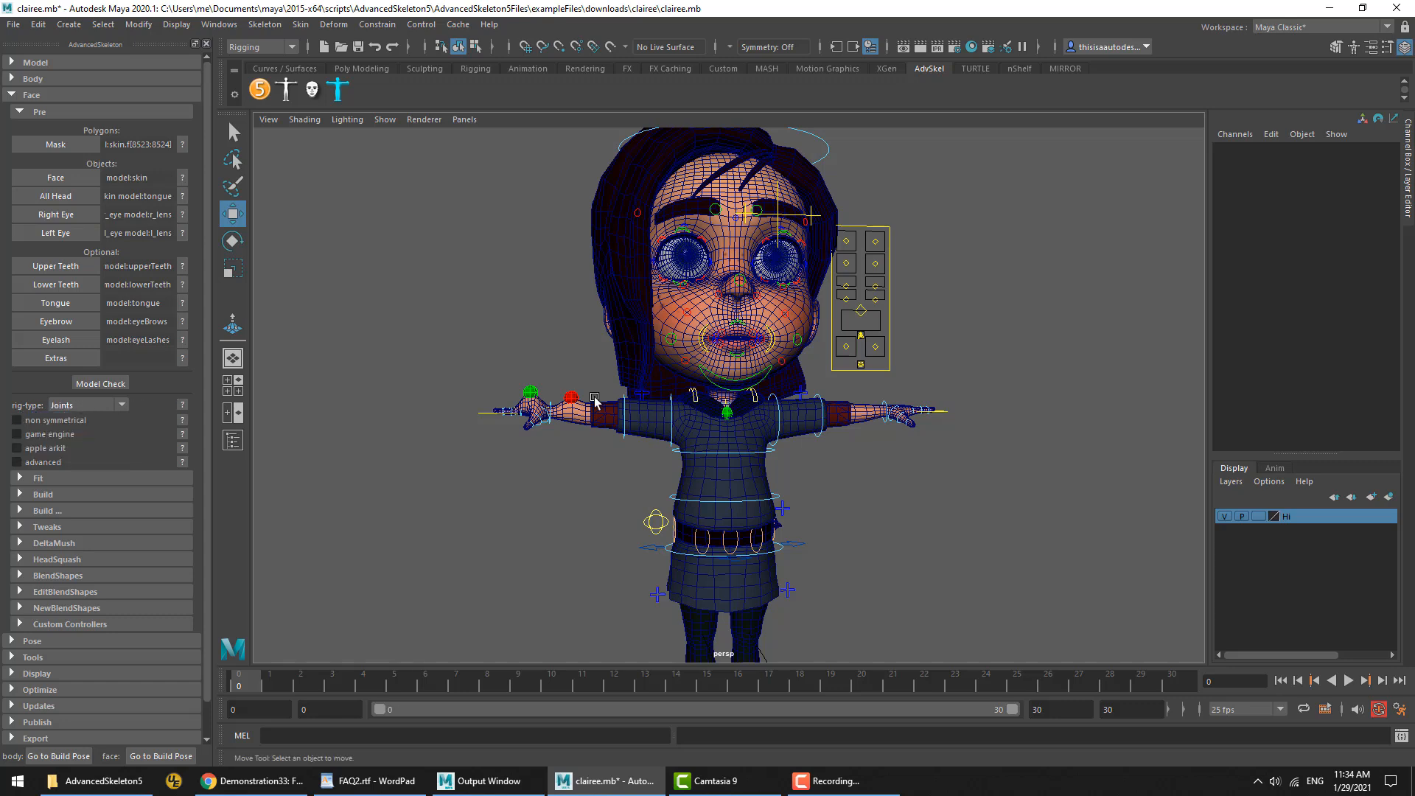
Collapse the Face settings and expand the Export section with the game-engine export options
left_click(50, 113)
left_click(41, 97)
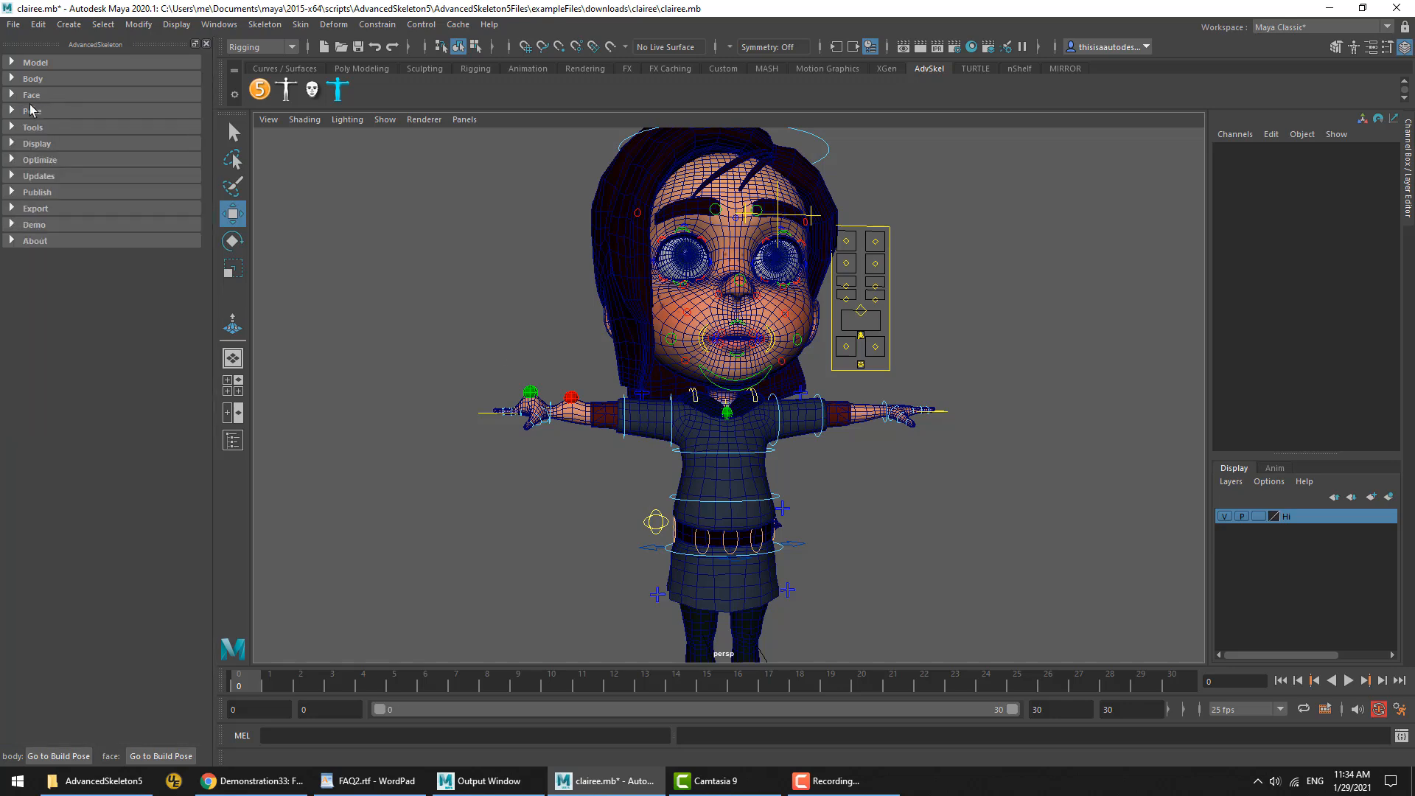
left_click(44, 210)
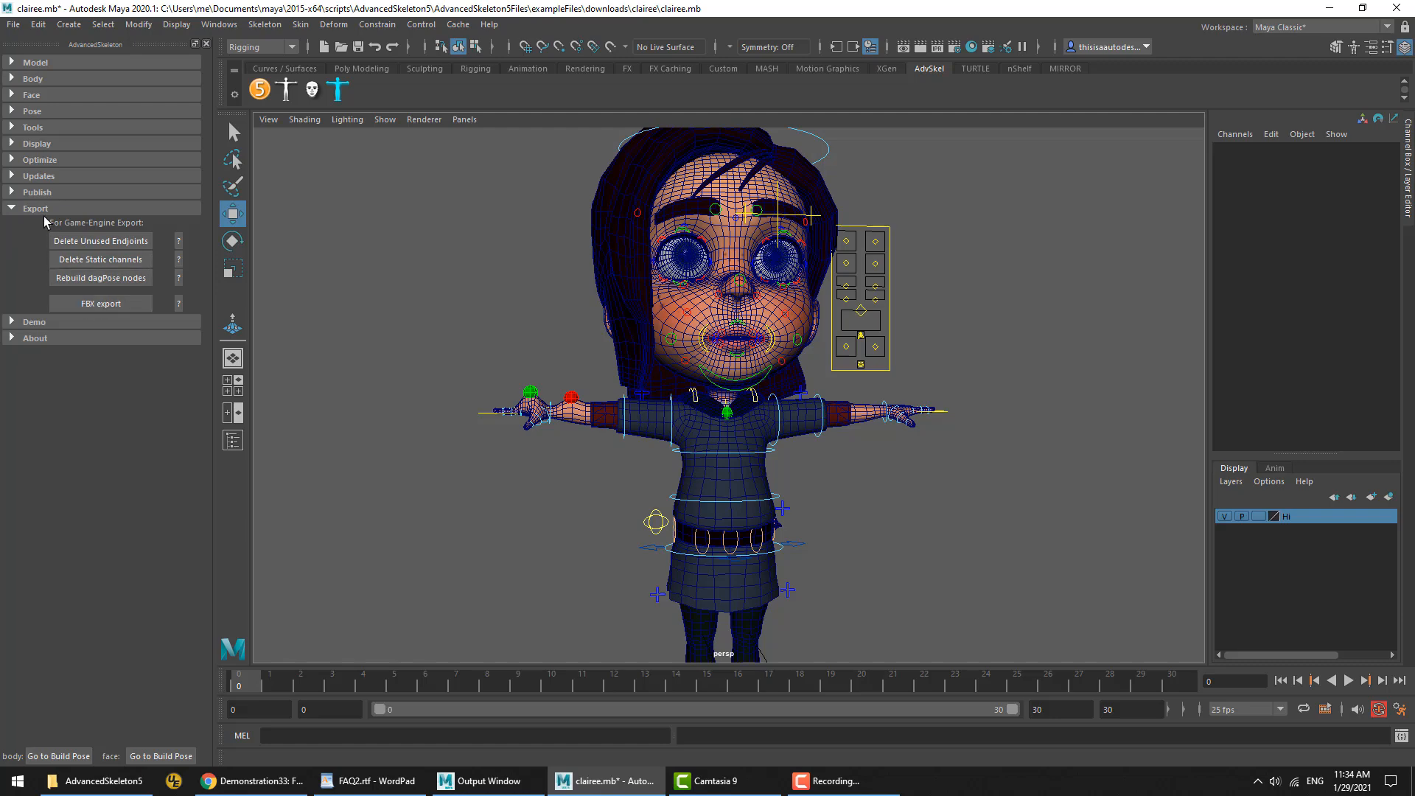
Open the biped selector, select the character's Main control, and clear the selection
left_click(286, 90)
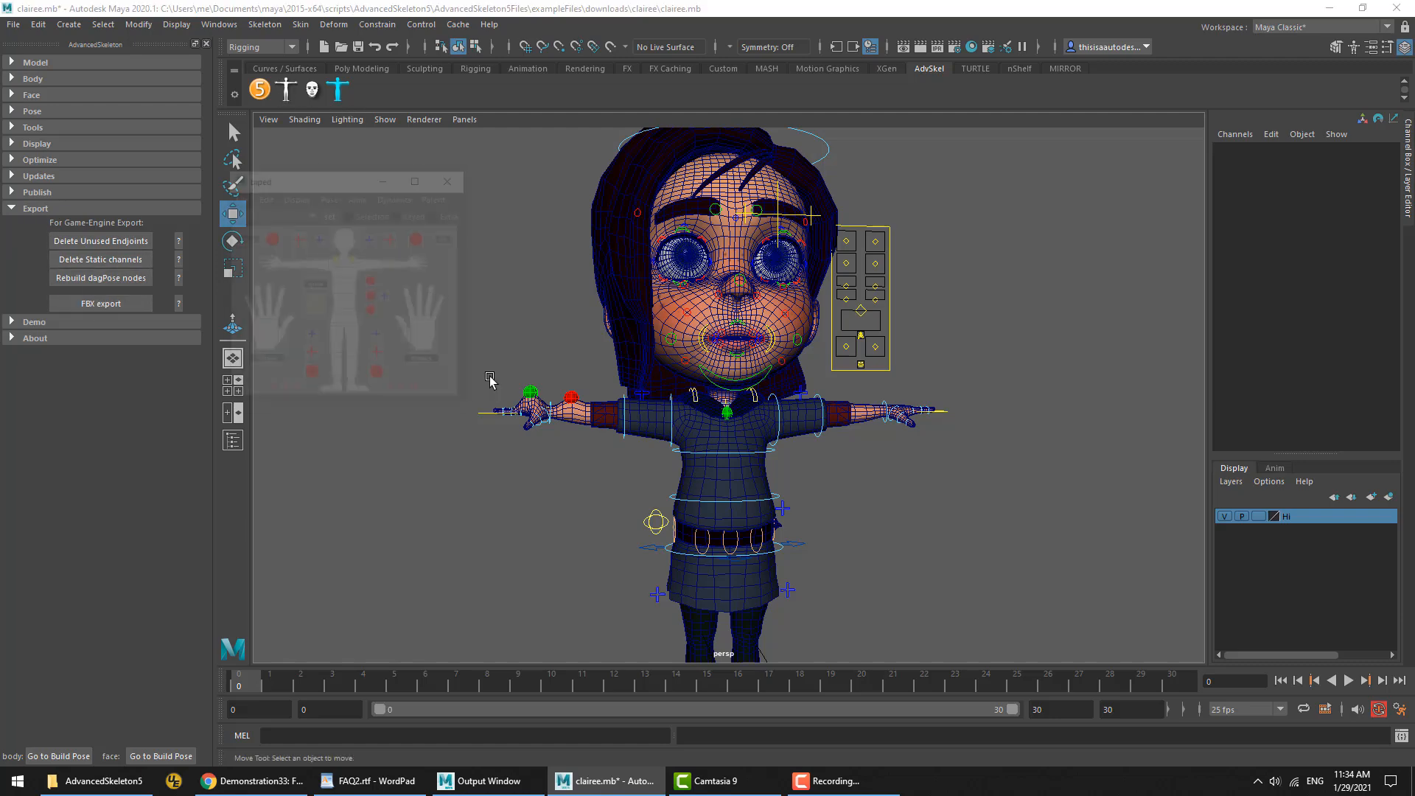
left_click(240, 198)
left_click(269, 239)
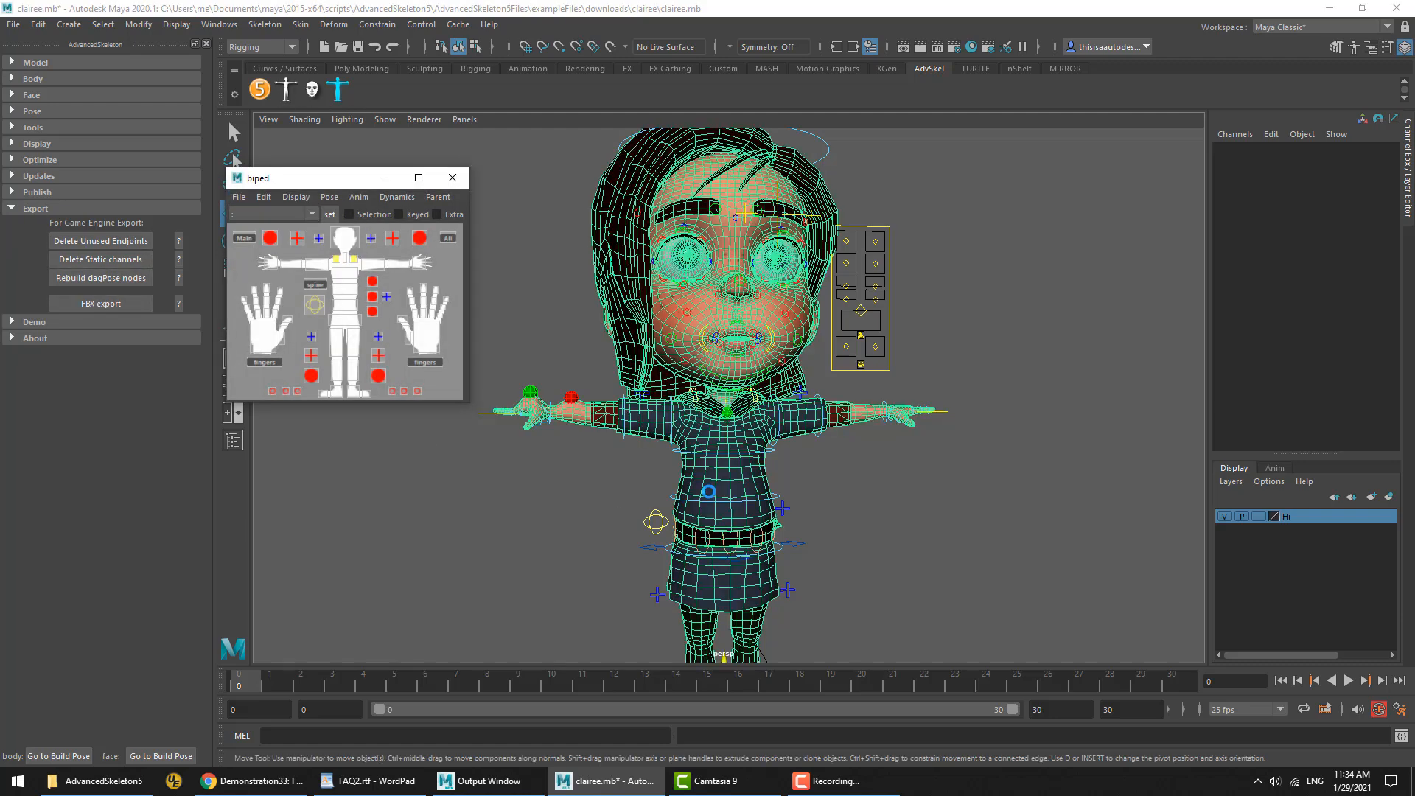
left_click(1142, 602)
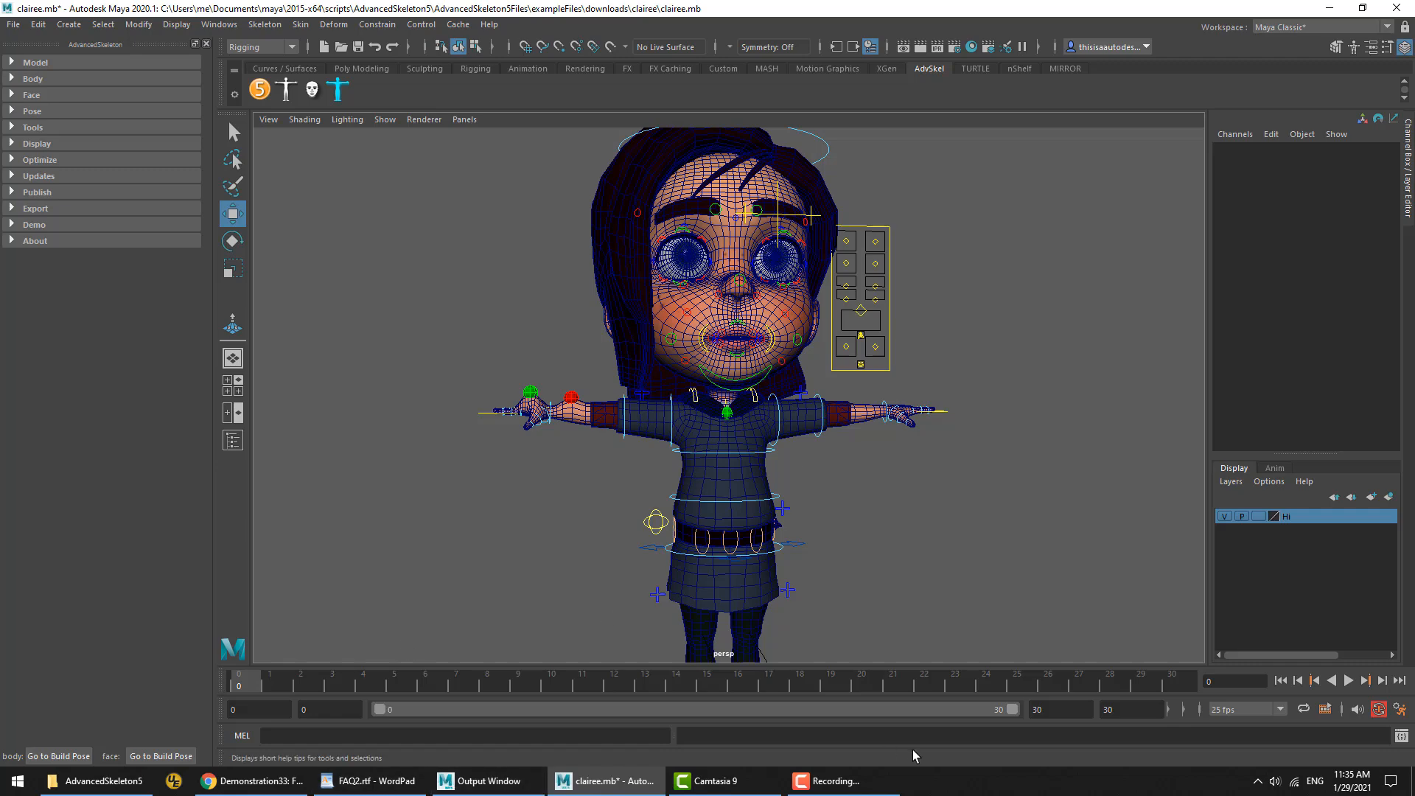
Switch to FAQ2.rtf in WordPad and highlight the question "Where are the MetaCarpals ?"
left_click(410, 781)
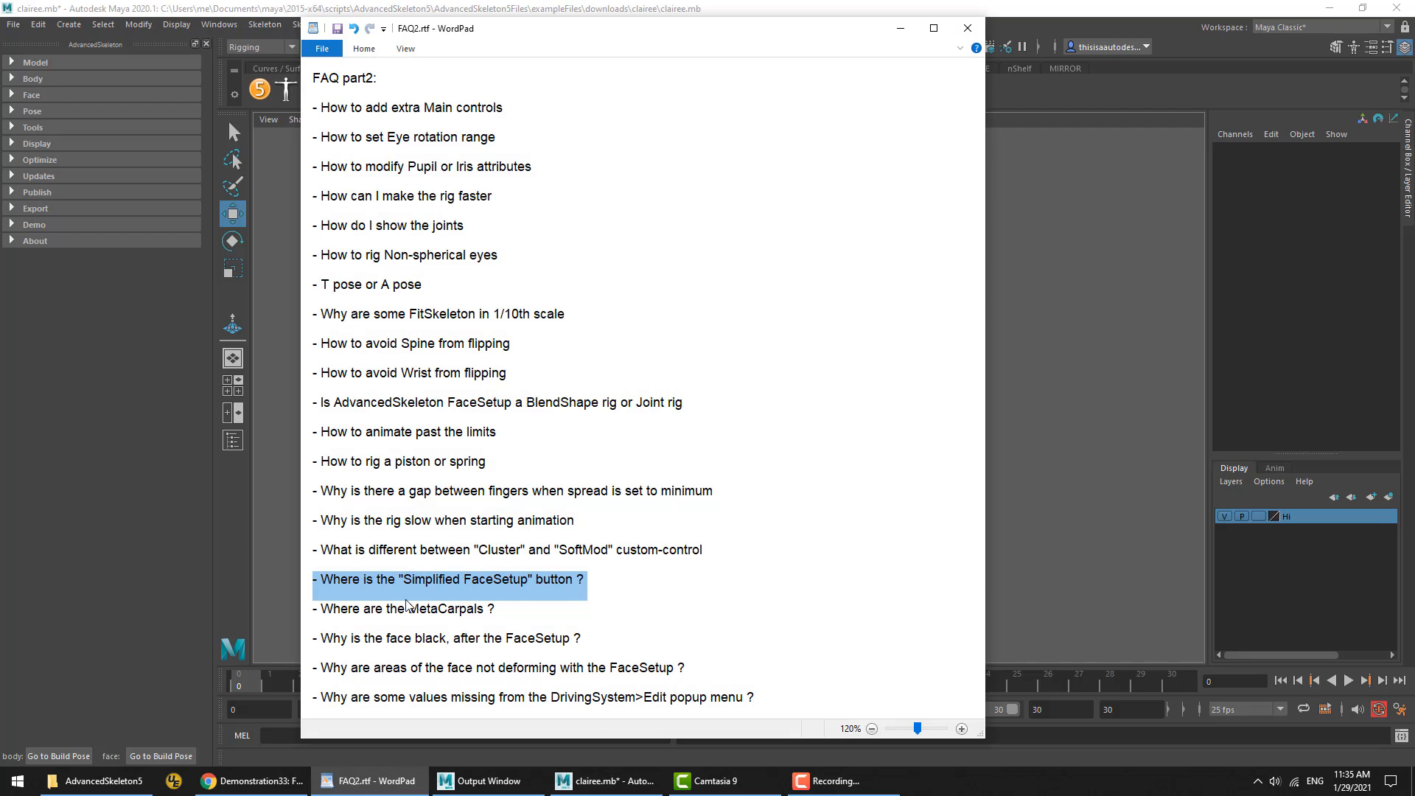
triple_click(406, 606)
double_click(406, 606)
double_click(406, 606)
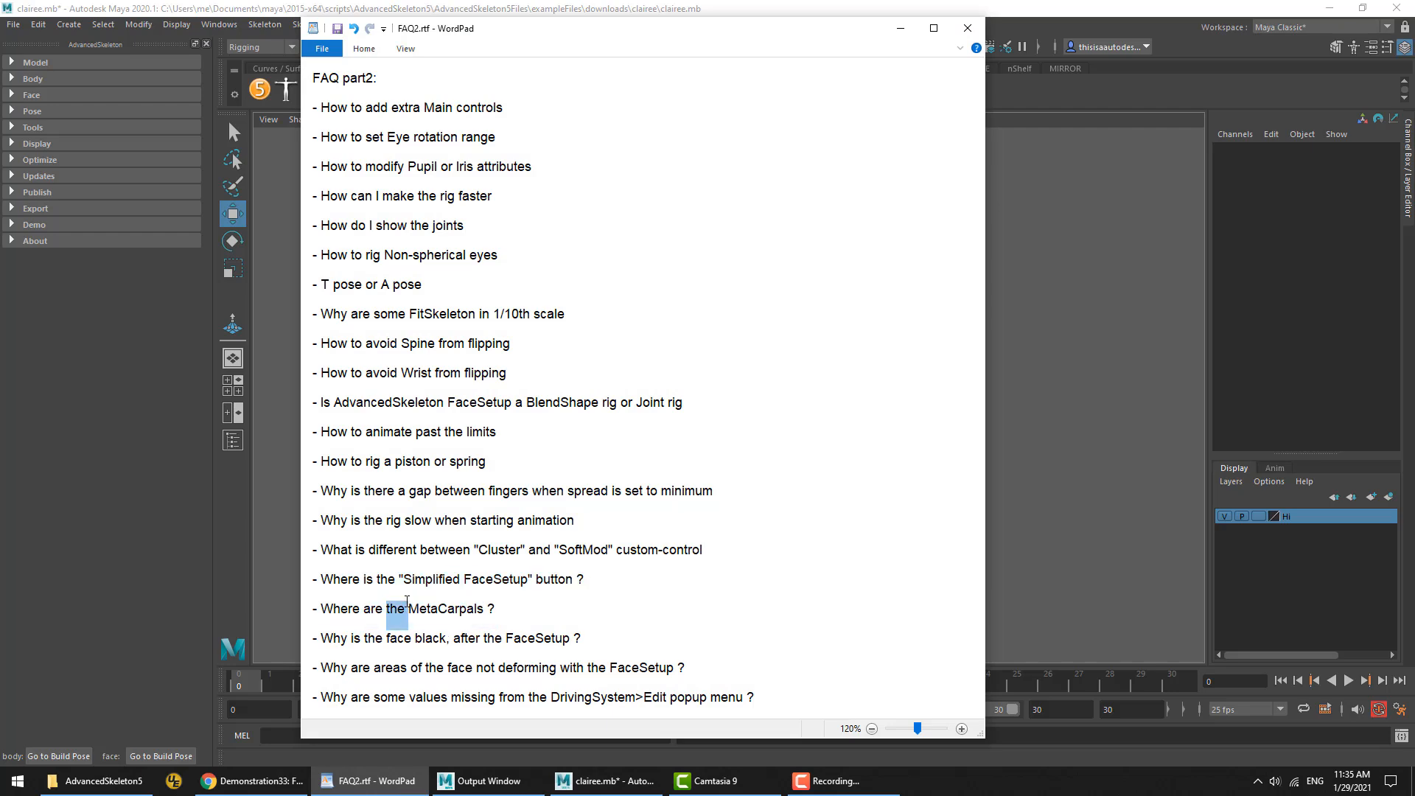
triple_click(407, 603)
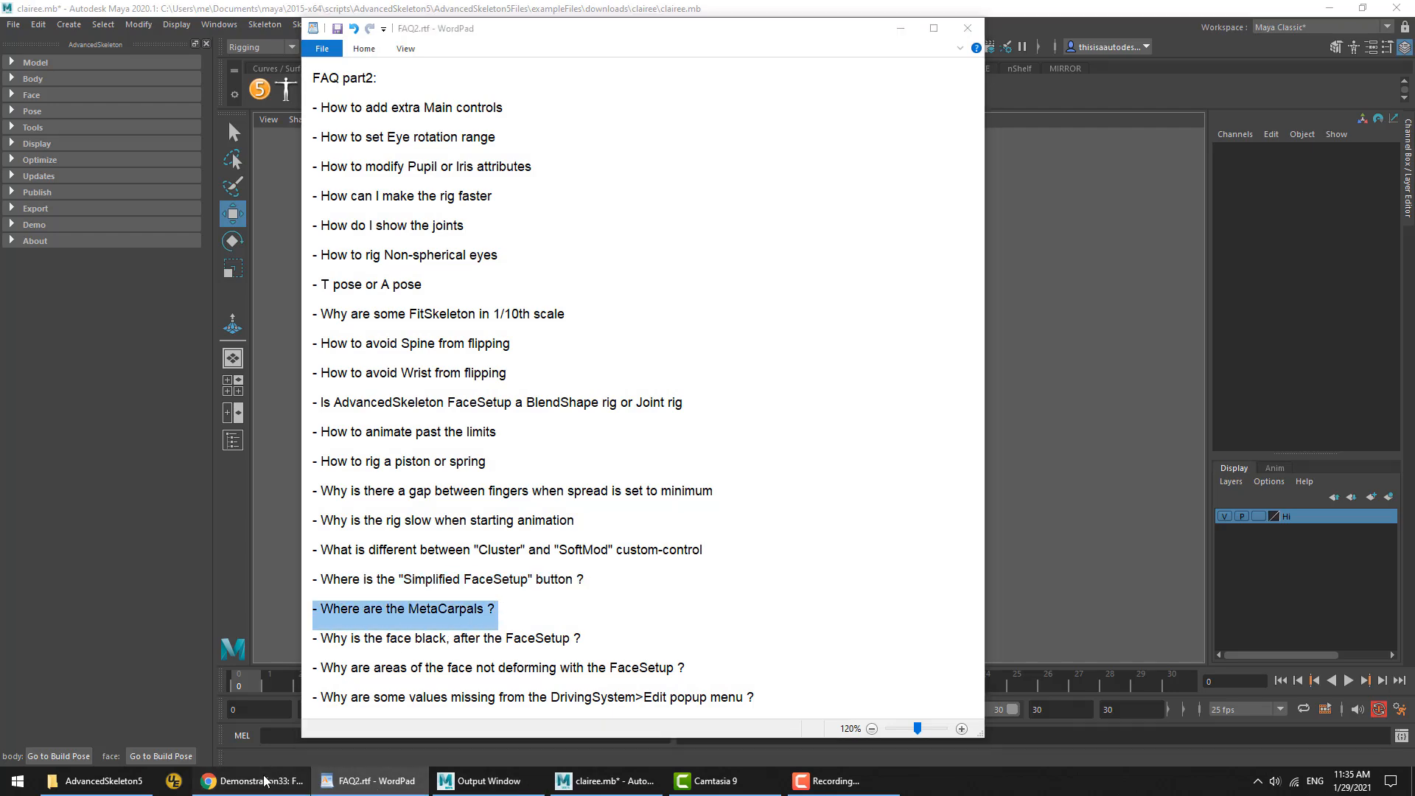
Switch to the browser, search Google Images for metacarpal, and enlarge the hand X-ray from Cureus
left_click(265, 779)
left_click(685, 136)
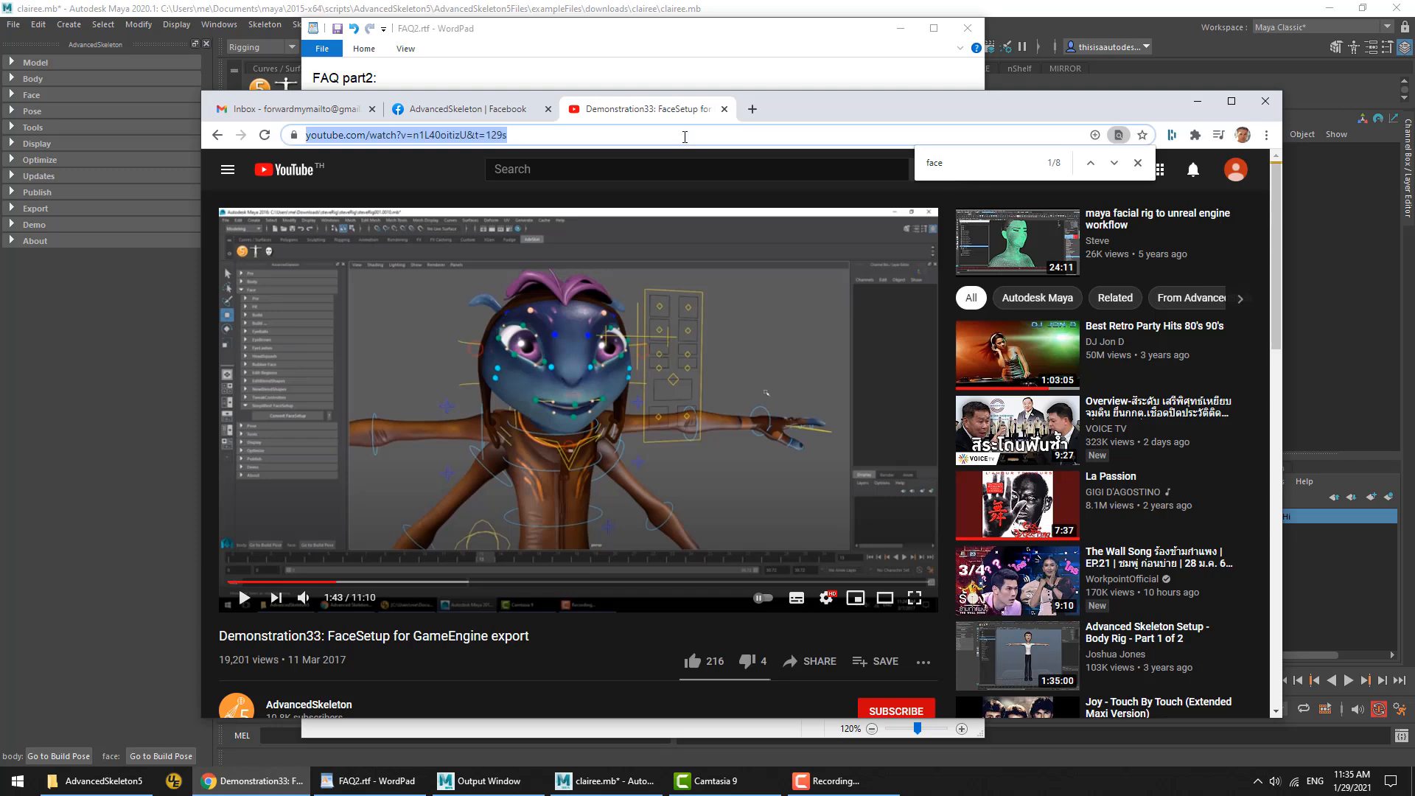
type("metacar")
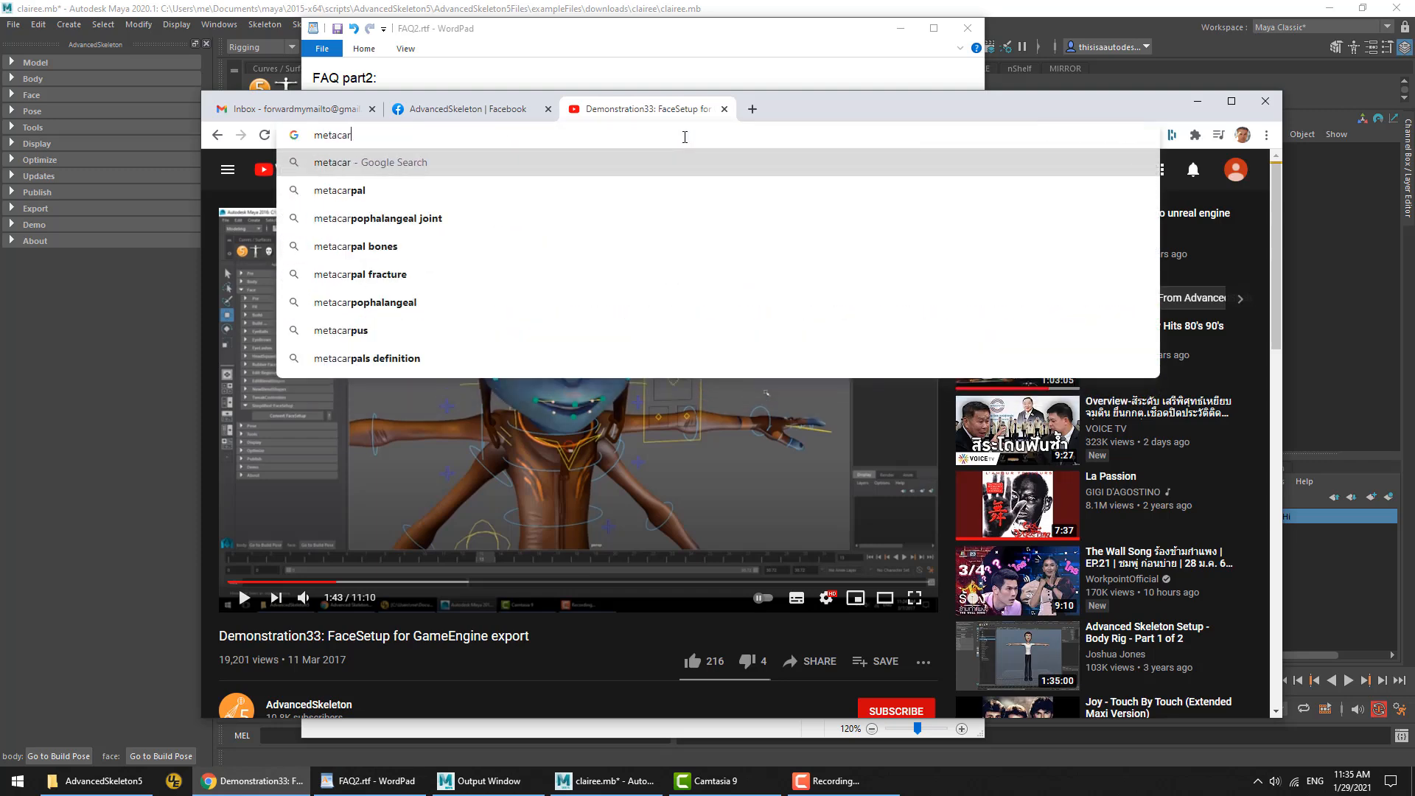
key("Return")
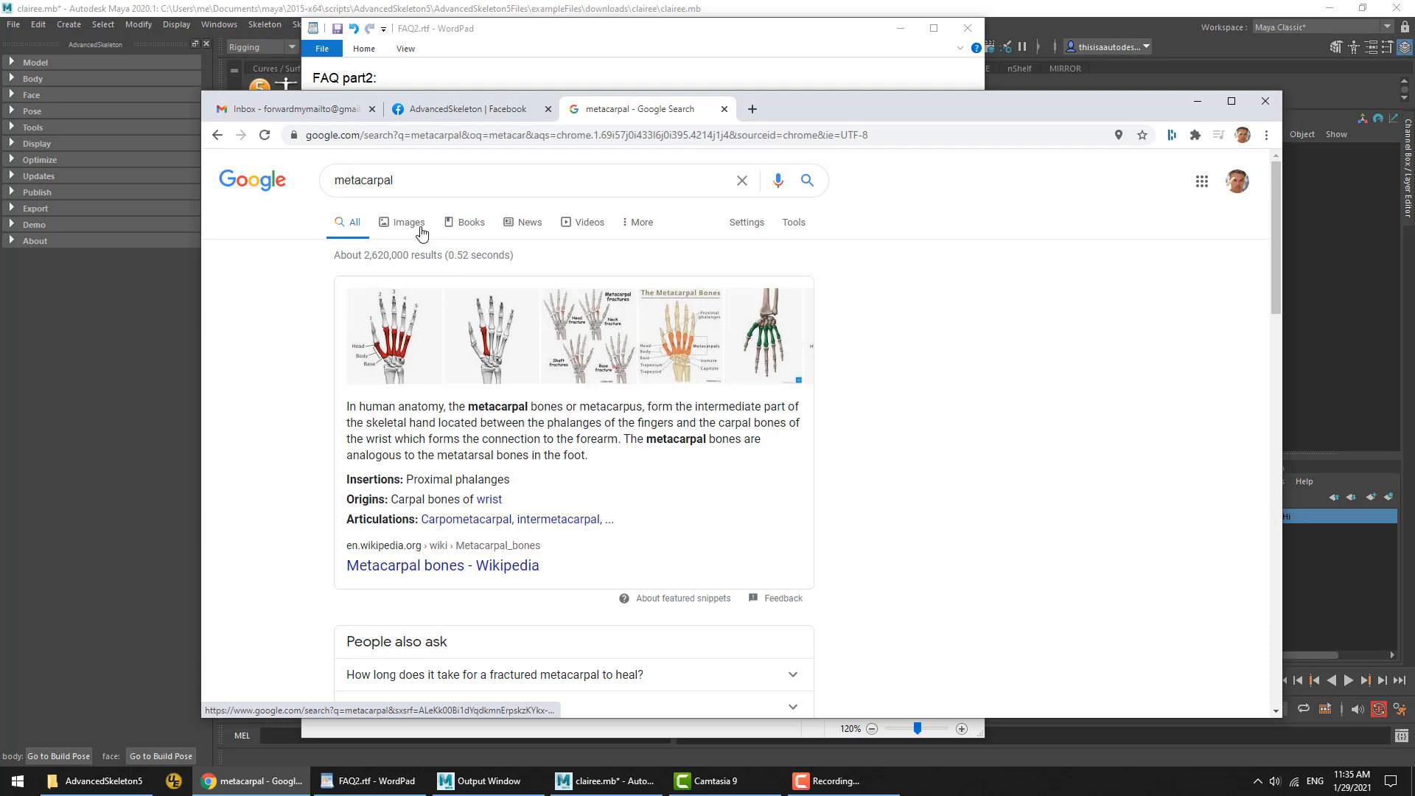
left_click(417, 232)
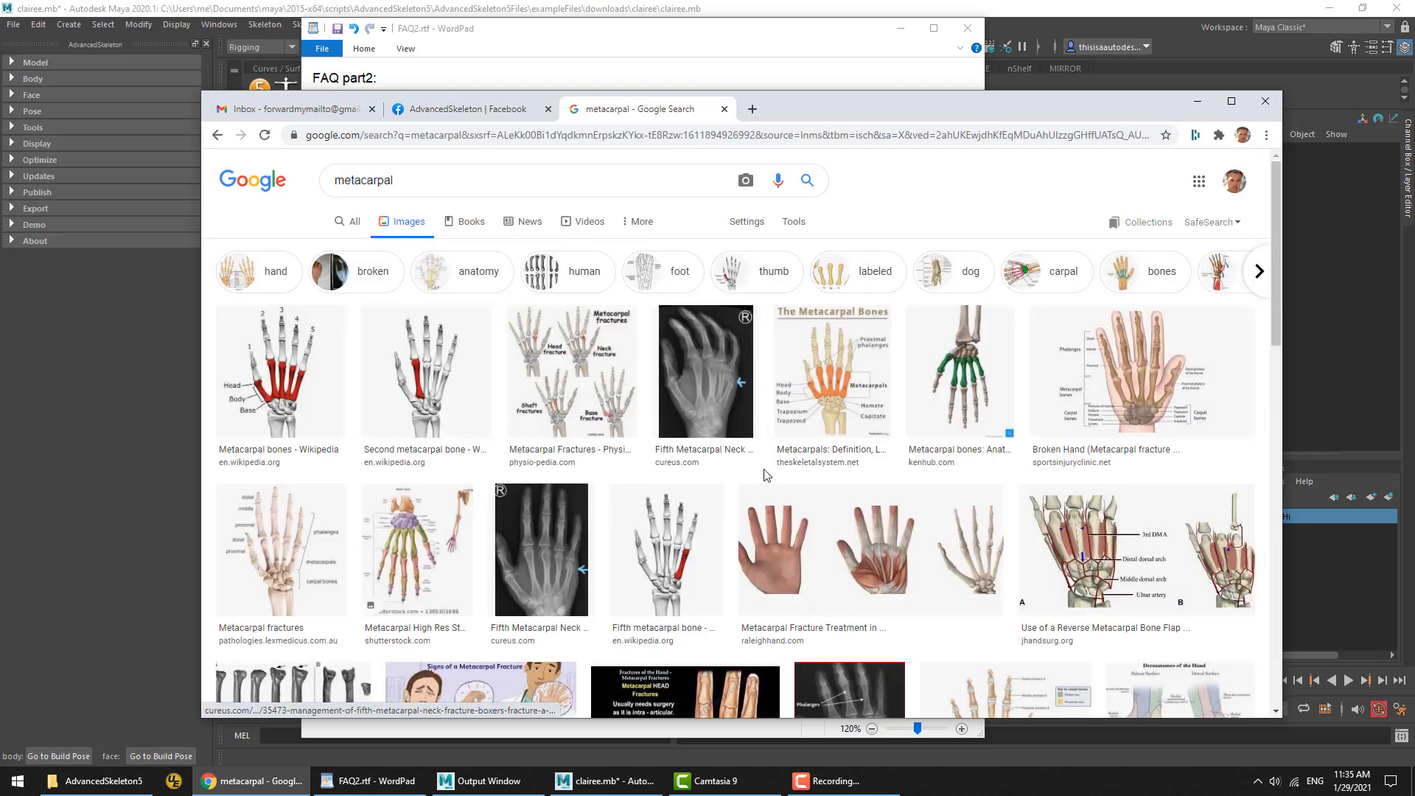
left_click(704, 407)
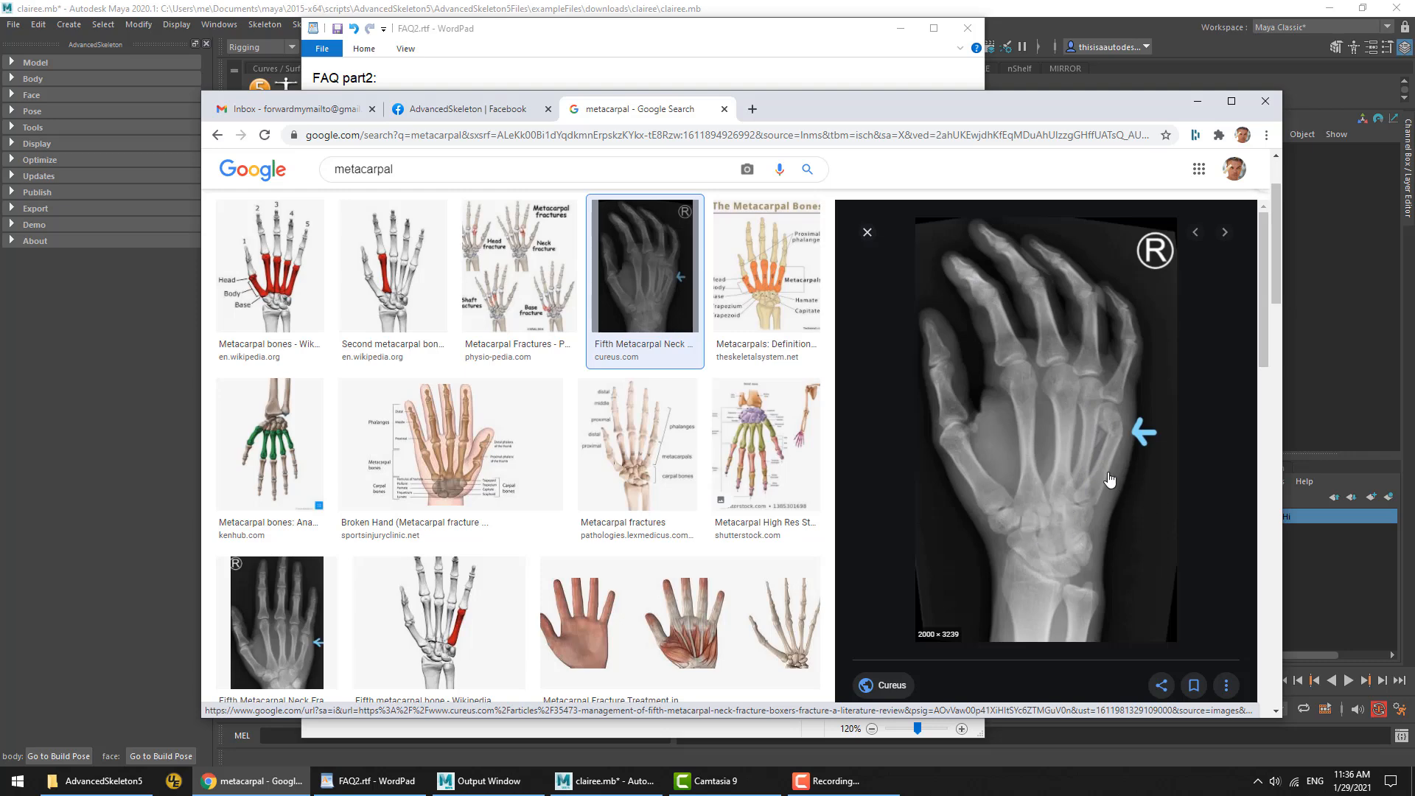
Return to Maya and start a new scene without saving the changes to clairee.mb
left_click(982, 7)
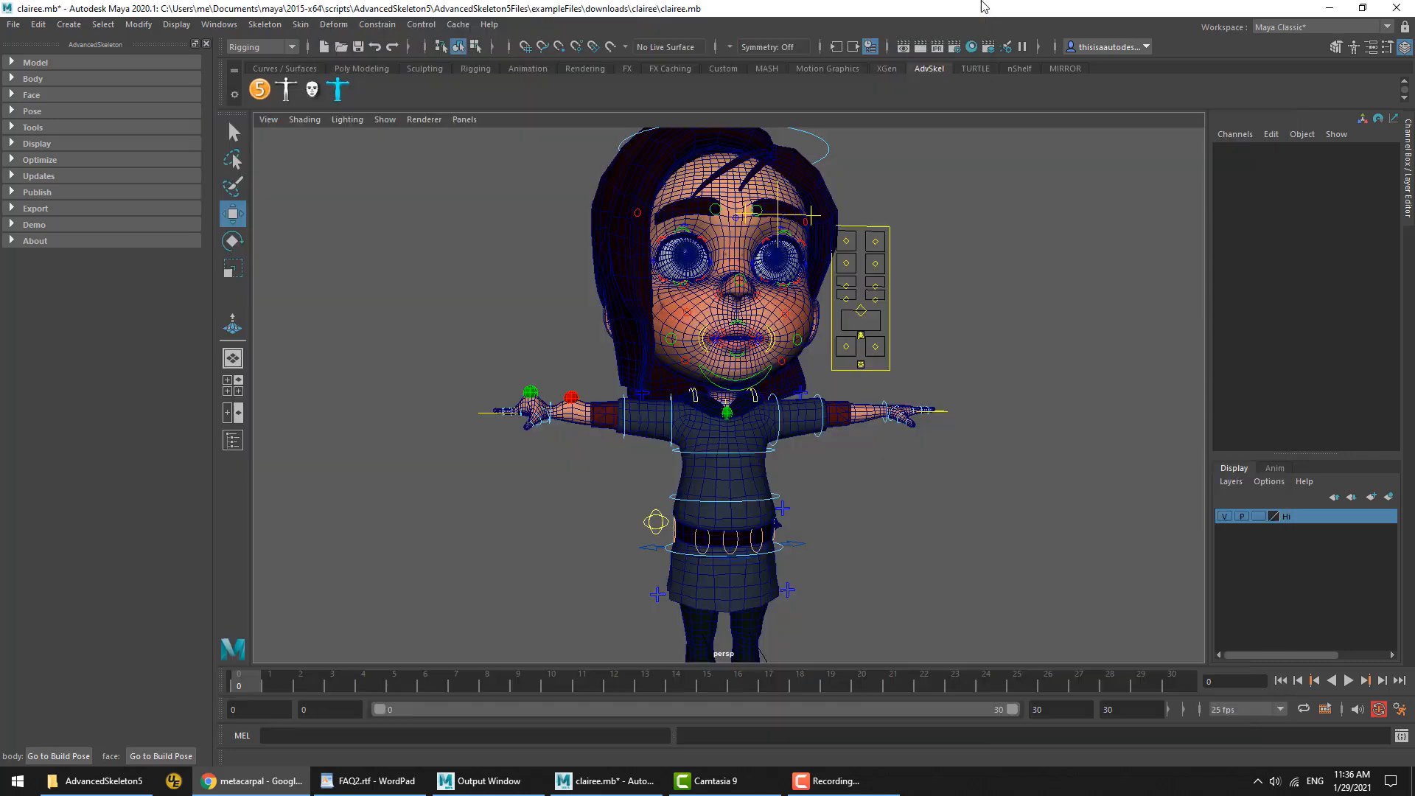
left_click(14, 24)
left_click(33, 35)
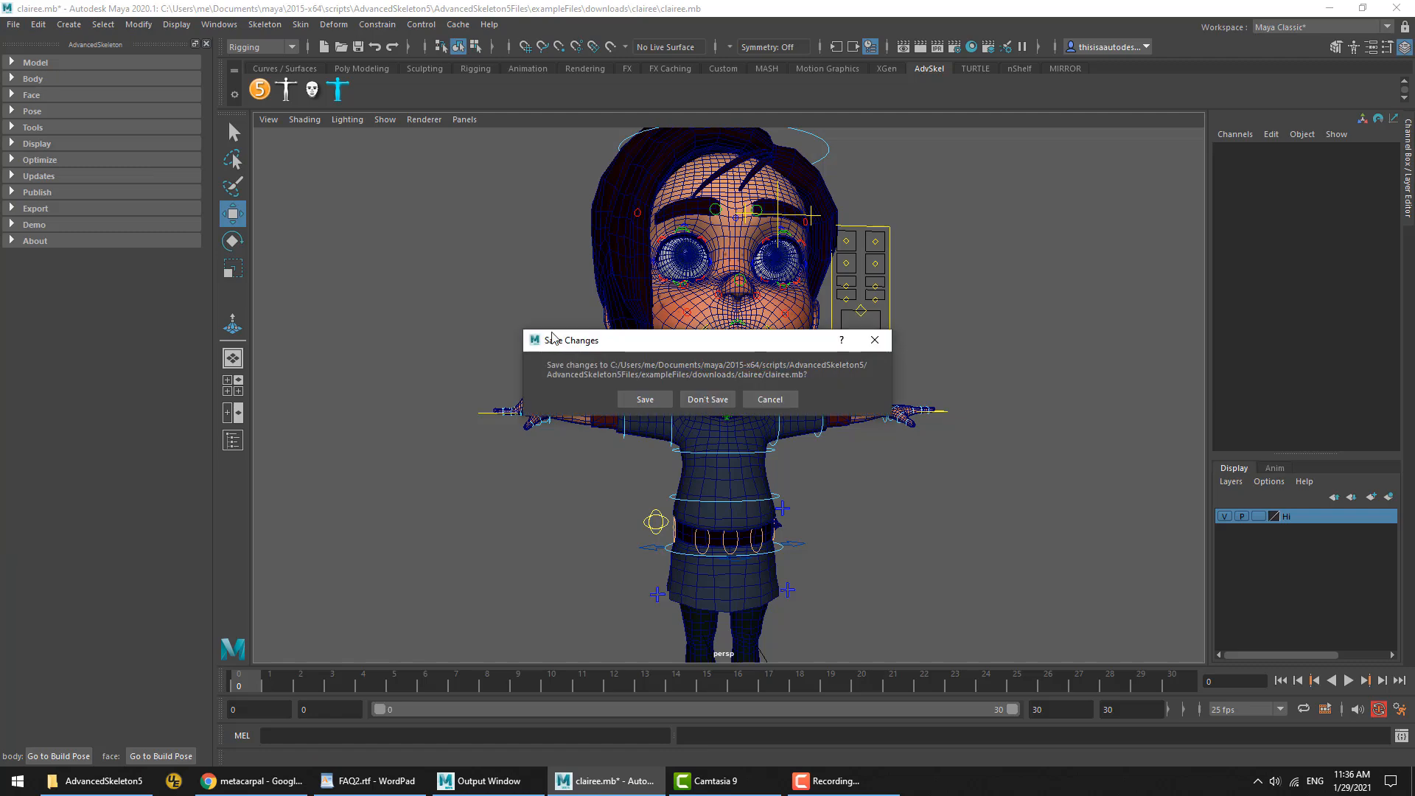
left_click(707, 399)
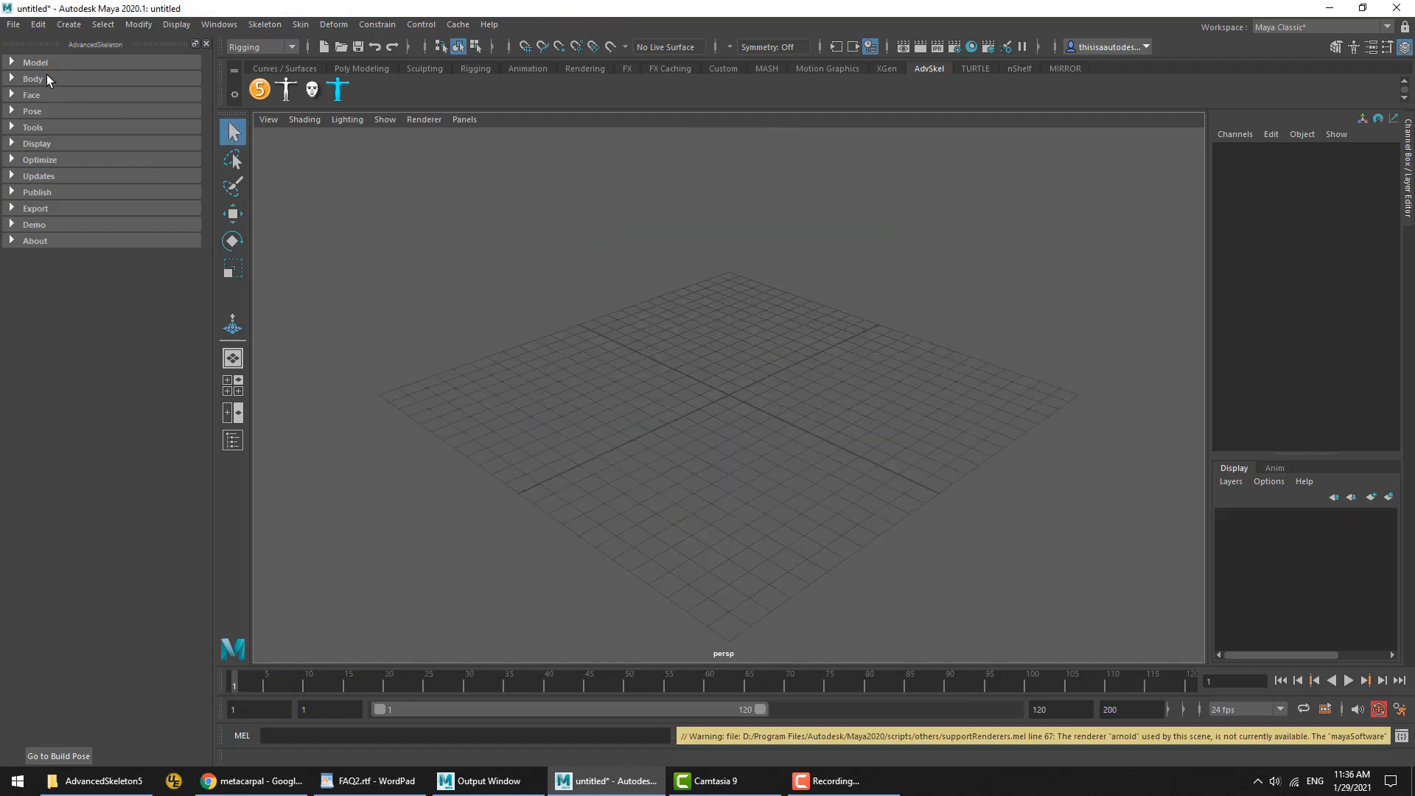
Import the biped.ma fit skeleton into the new scene
left_click(46, 79)
left_click(41, 96)
left_click(41, 96)
left_click(41, 112)
left_click(160, 140)
left_click_drag(711, 461, 788, 486, "alt")
Reduce the fit skeleton's joint display size to 0.10
left_click(40, 209)
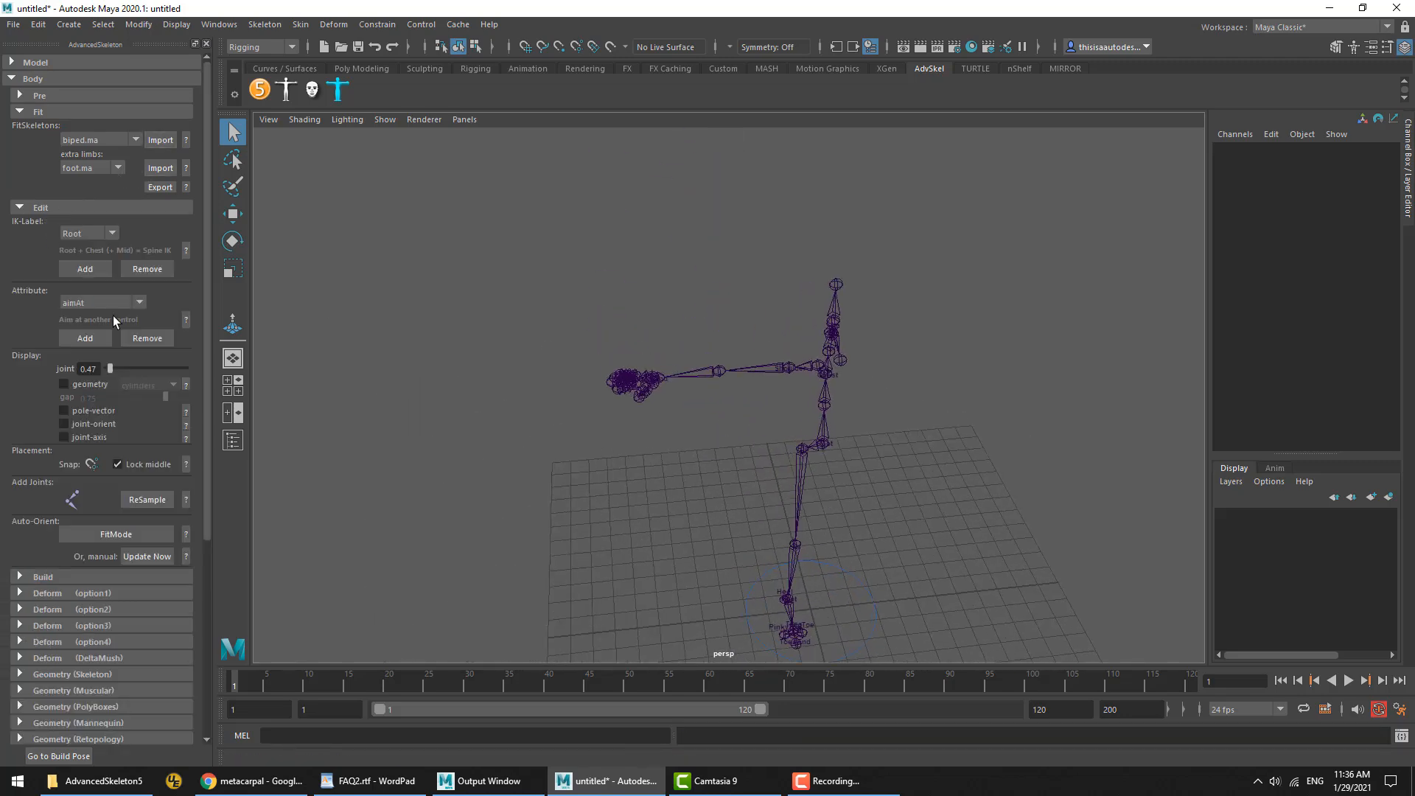
left_click_drag(109, 369, 71, 367)
left_click_drag(612, 375, 649, 426, "alt")
right_click_drag(650, 426, 801, 477, "alt")
middle_click_drag(800, 477, 897, 435, "alt")
Examine the hand's joint hierarchy by selecting finger joints and walking up from ThumbFinger1 to its parent Wrist joint
left_click(683, 560)
left_click(638, 593)
key("Up")
left_click(625, 573)
left_click(647, 587, "shift")
left_click(703, 553)
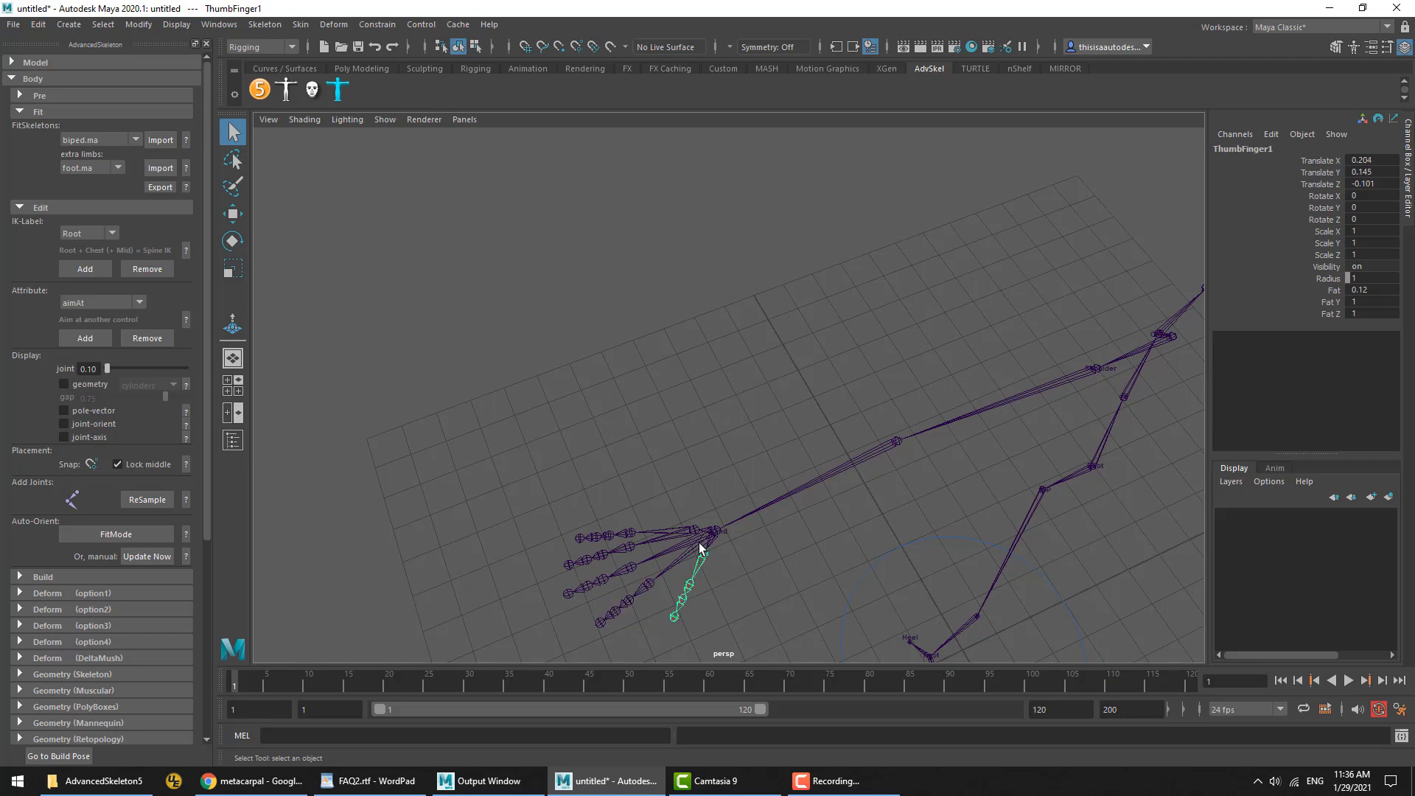
key("Up")
middle_click_drag(746, 389, 666, 365, "alt")
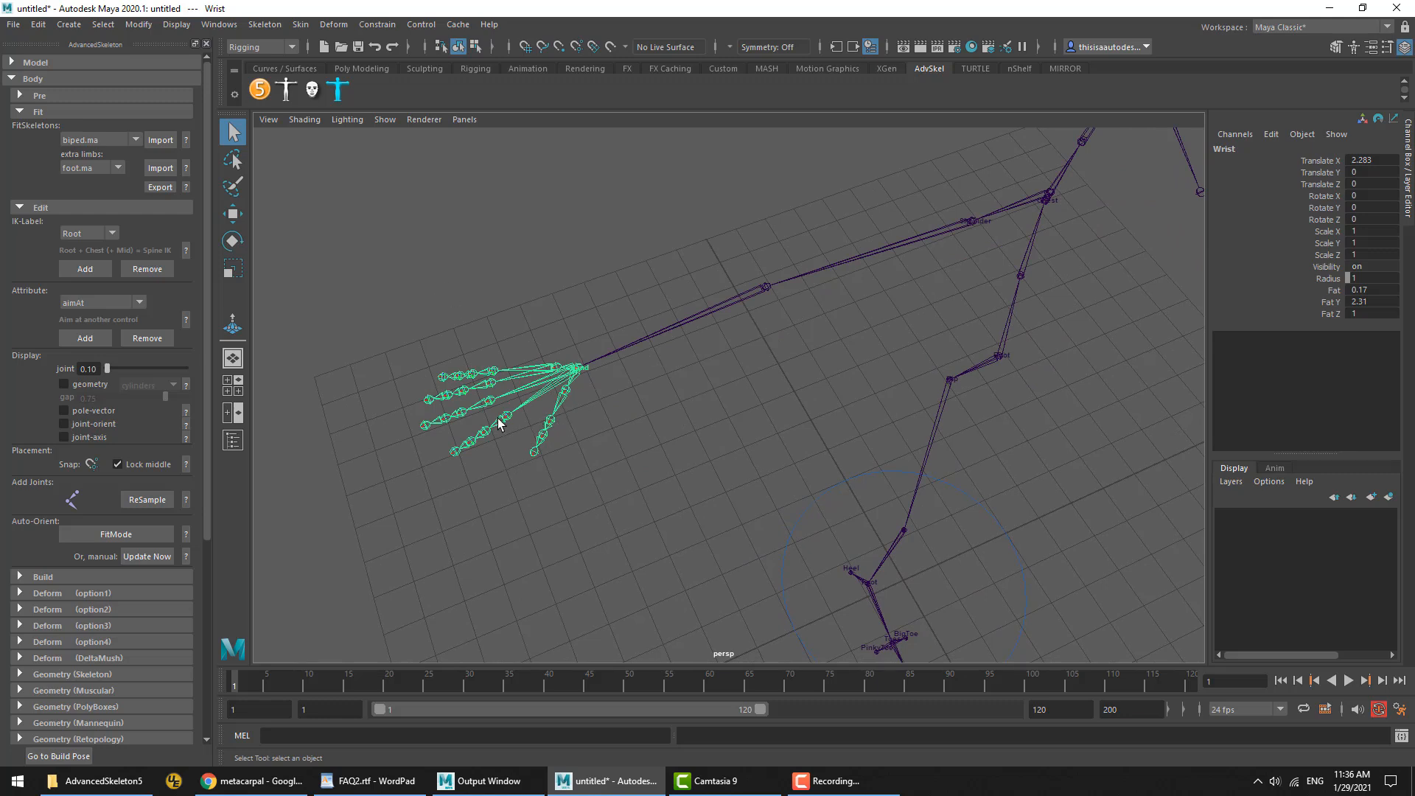
Build the AdvancedSkeleton rig from the fit skeleton
left_click(62, 209)
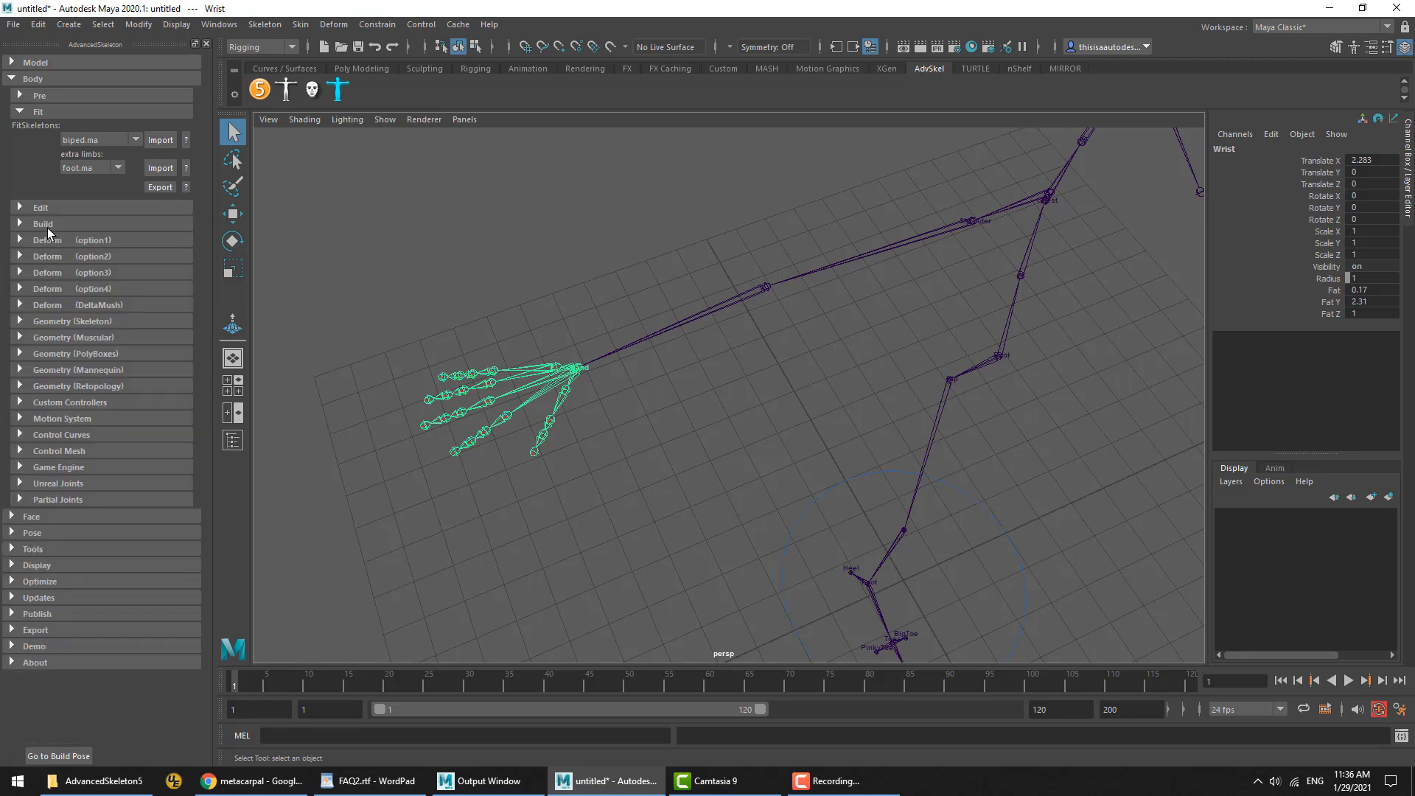
left_click(47, 225)
left_click(133, 260)
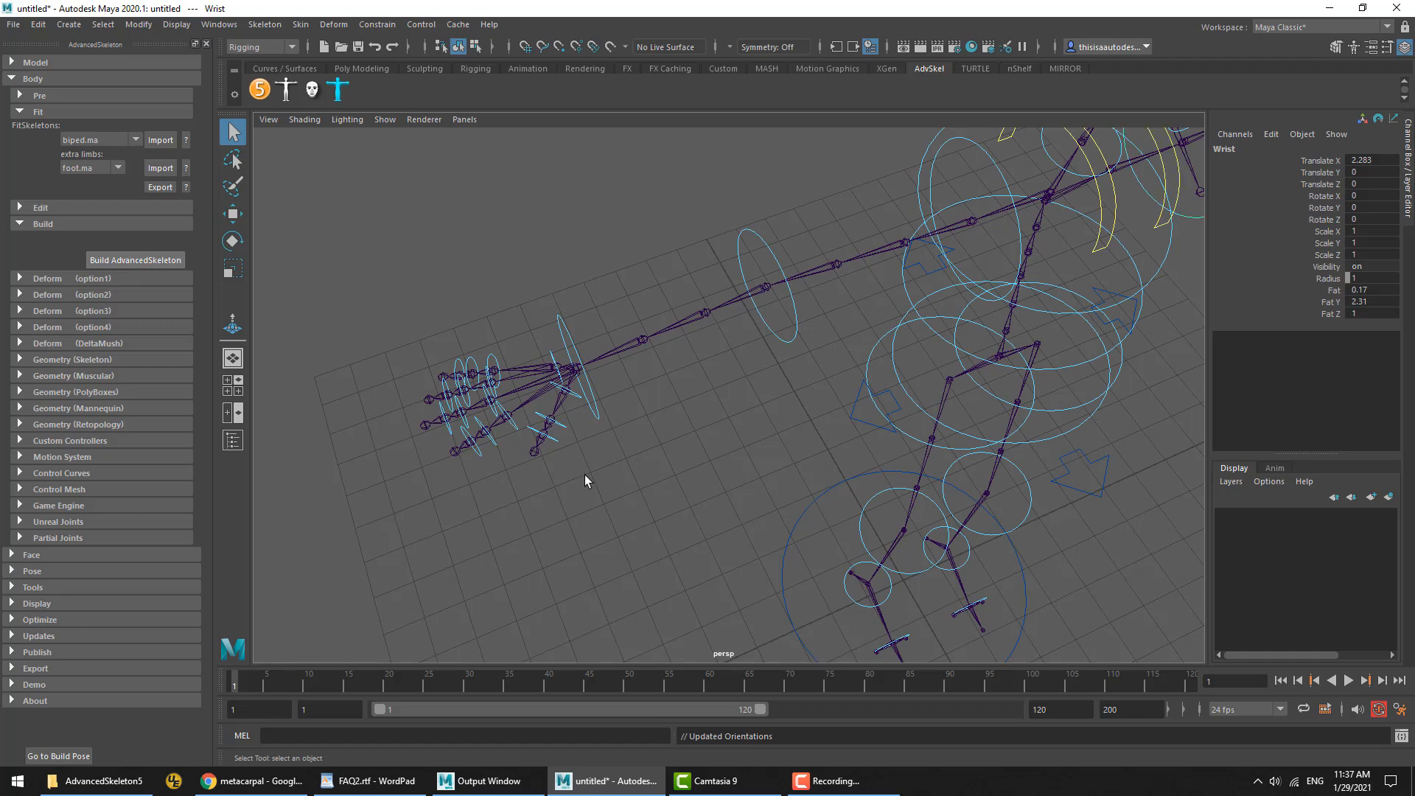
Examine the right hand's finger controls and joints, selecting the pinky's base control and the FKCup_R control for rotation
left_click(492, 359)
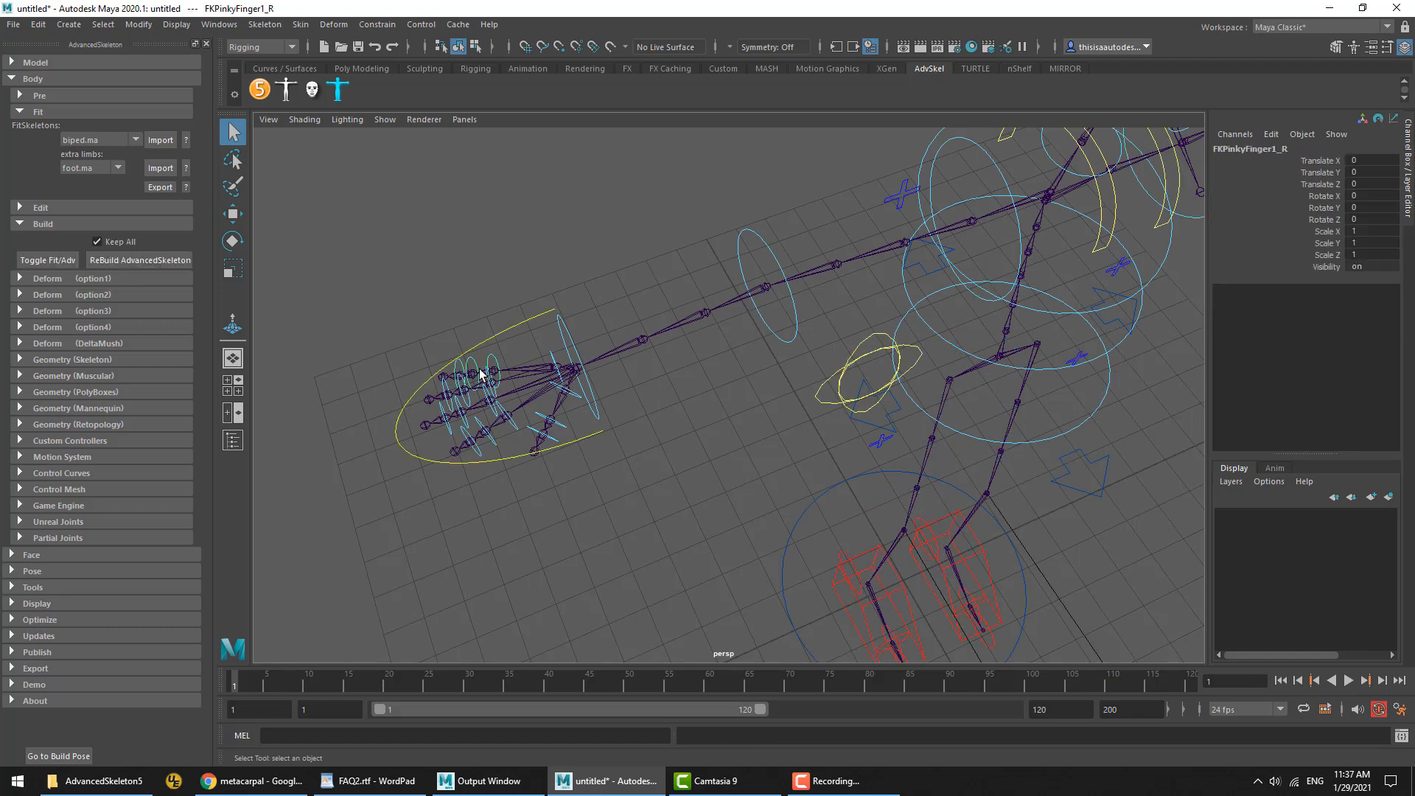
left_click(445, 404)
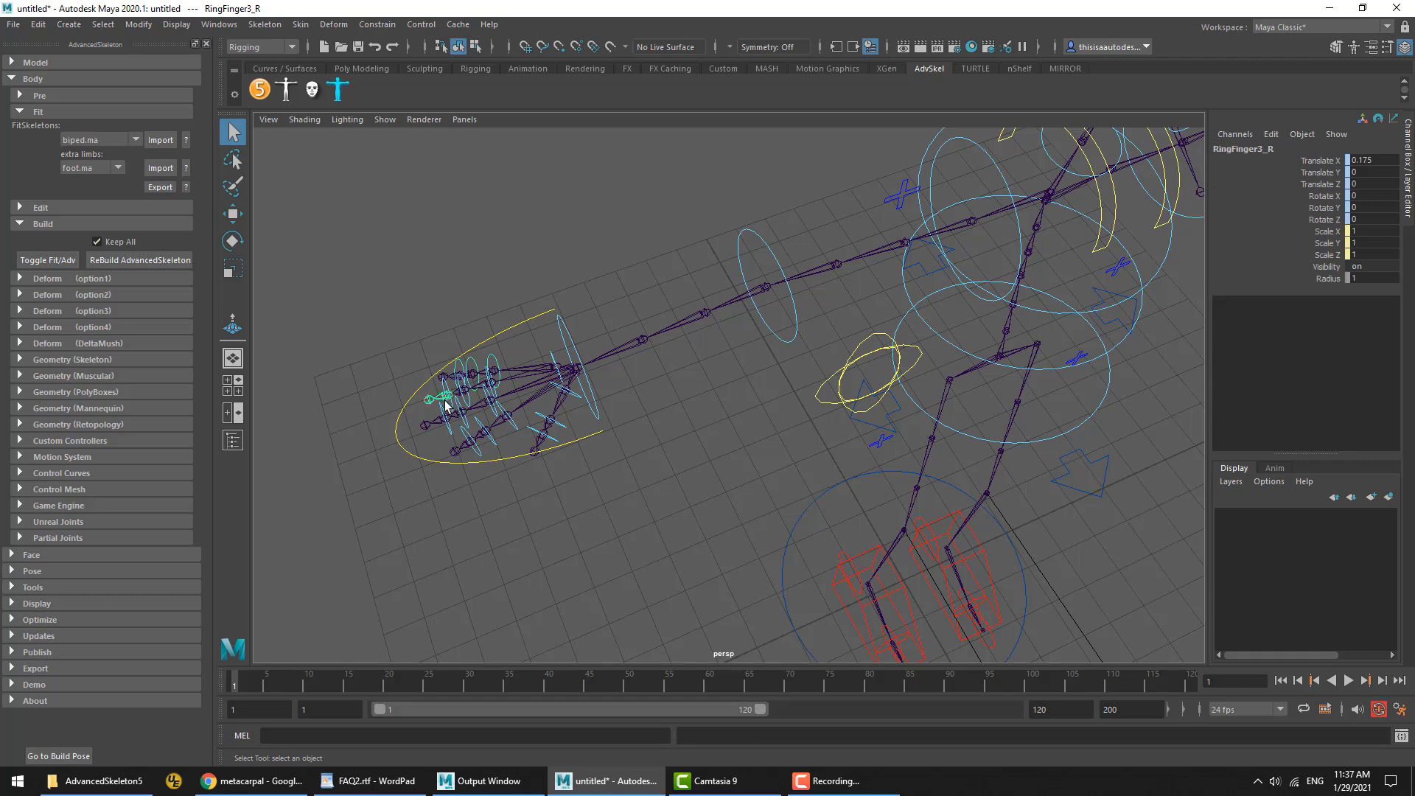
left_click(555, 356)
left_click(558, 372)
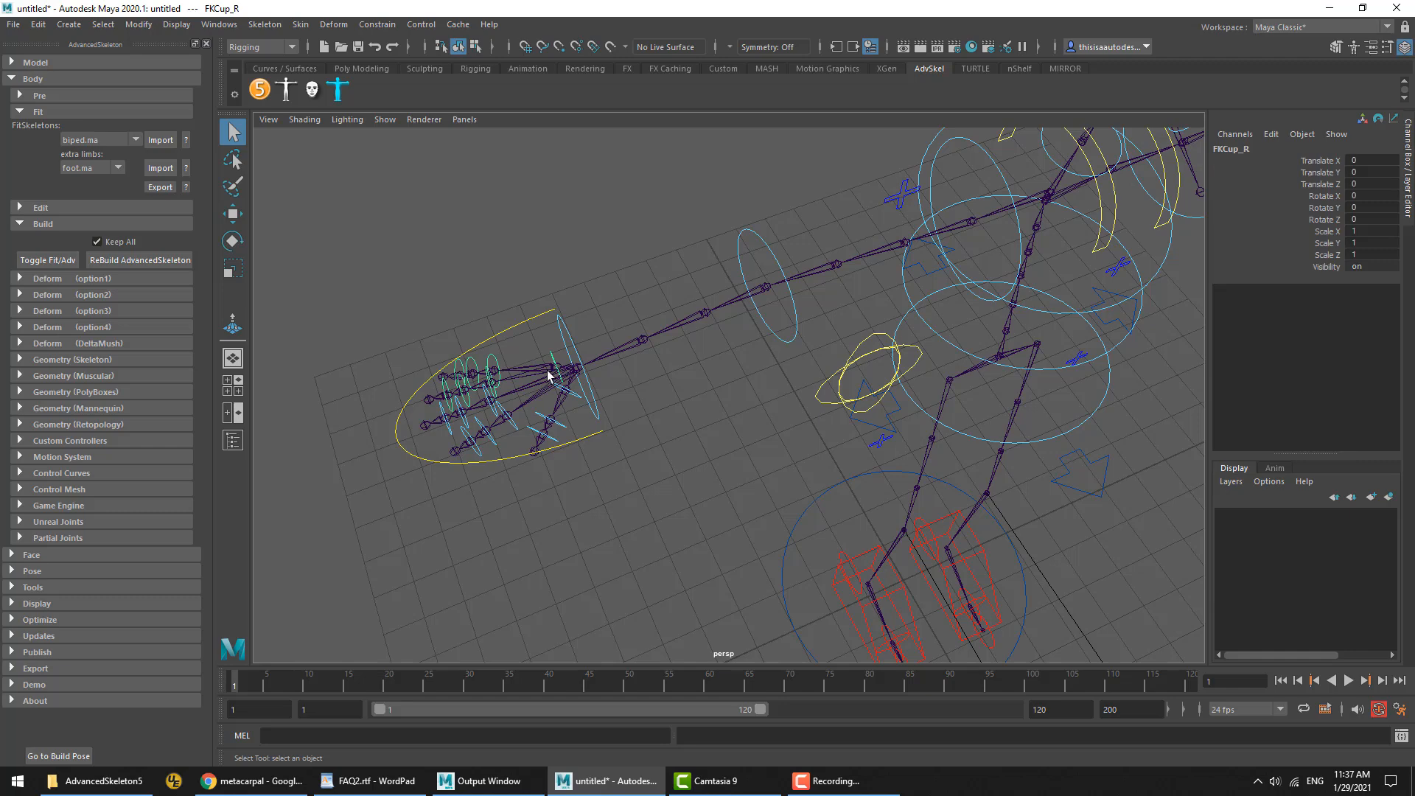
key("e")
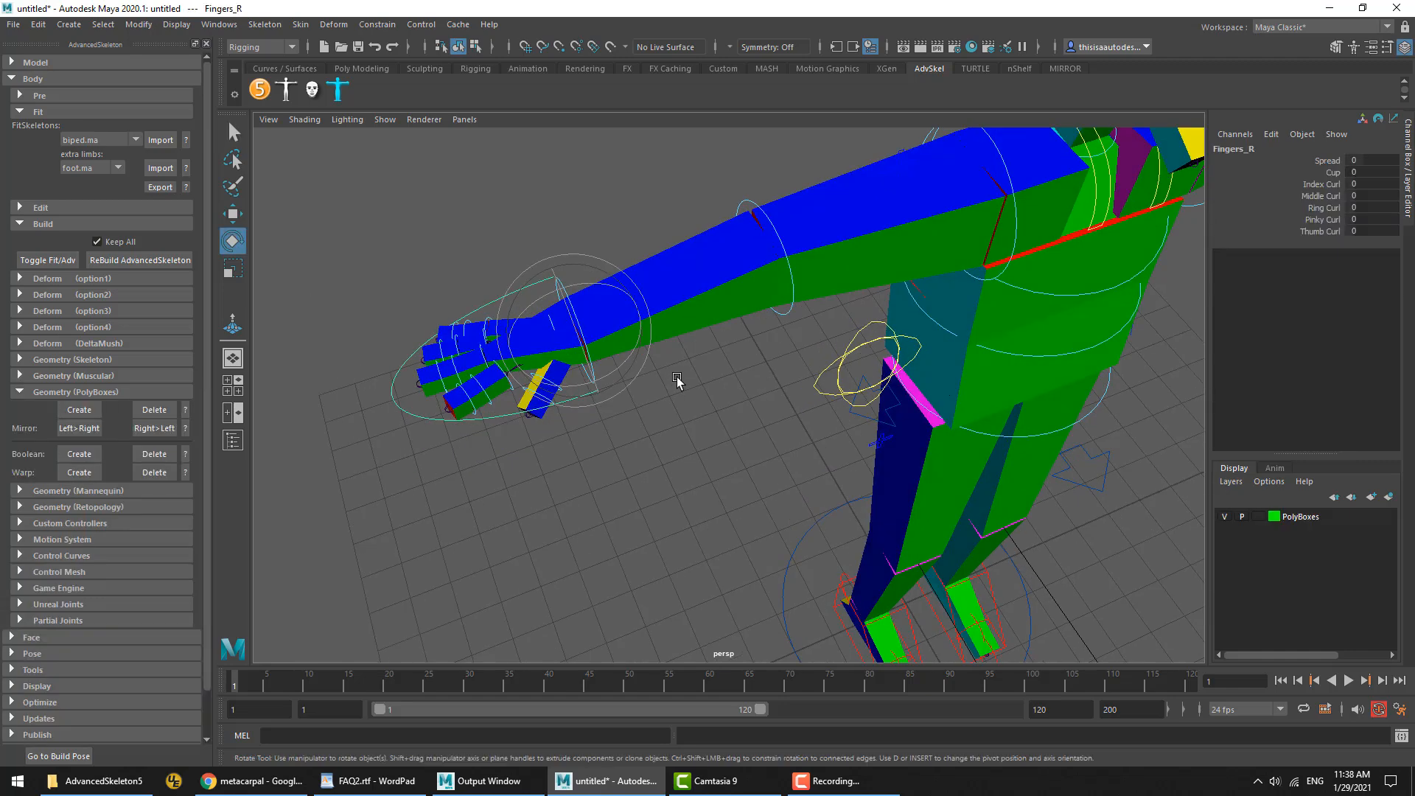
Test the Cup attribute of the Fingers_R control, inspecting the hand from several angles, and return Cup to 0
key("f")
left_click_drag(682, 399, 720, 420, "alt")
right_click_drag(720, 419, 697, 395, "alt")
middle_click_drag(697, 395, 621, 361, "alt")
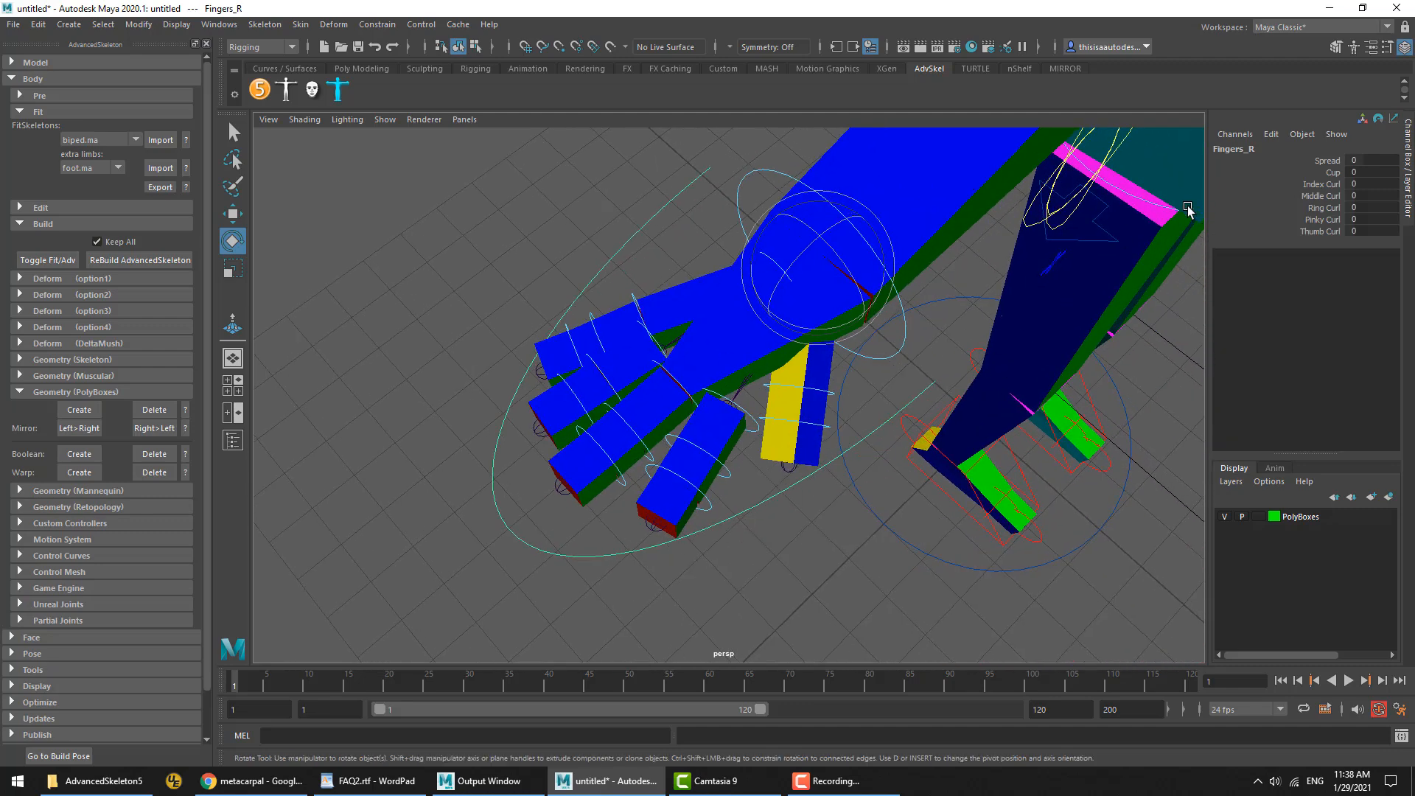
left_click(1331, 172)
left_click_drag(841, 333, 932, 298, "alt")
middle_click_drag(931, 299, 982, 299)
left_click_drag(982, 299, 874, 246, "alt")
middle_click_drag(855, 283, 830, 355)
left_click_drag(815, 413, 812, 445, "alt")
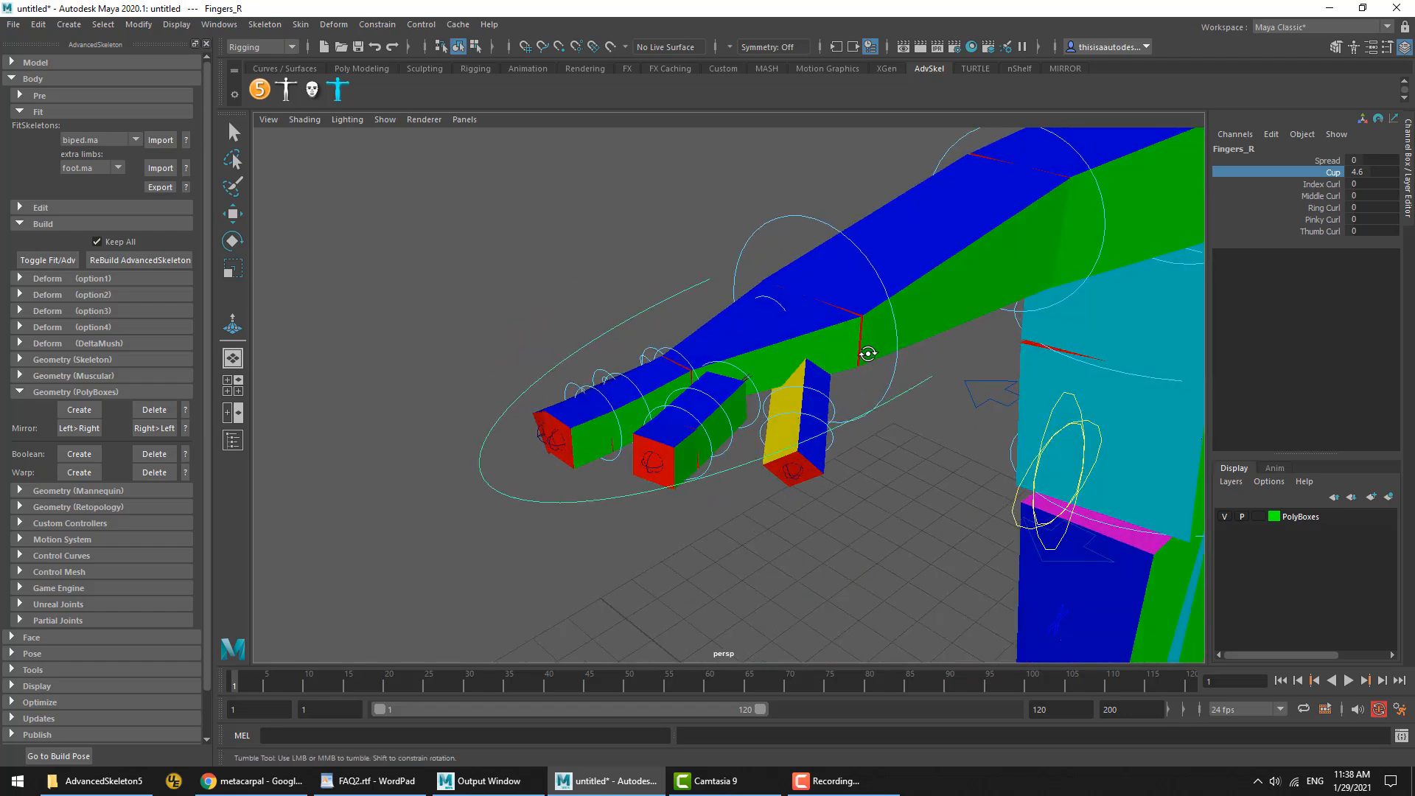
left_click_drag(823, 366, 925, 362, "alt")
mouse_move(926, 362)
middle_mouse_down()
mouse_move(884, 364)
mouse_move(928, 365)
middle_mouse_up()
left_click_drag(877, 367, 871, 370, "alt")
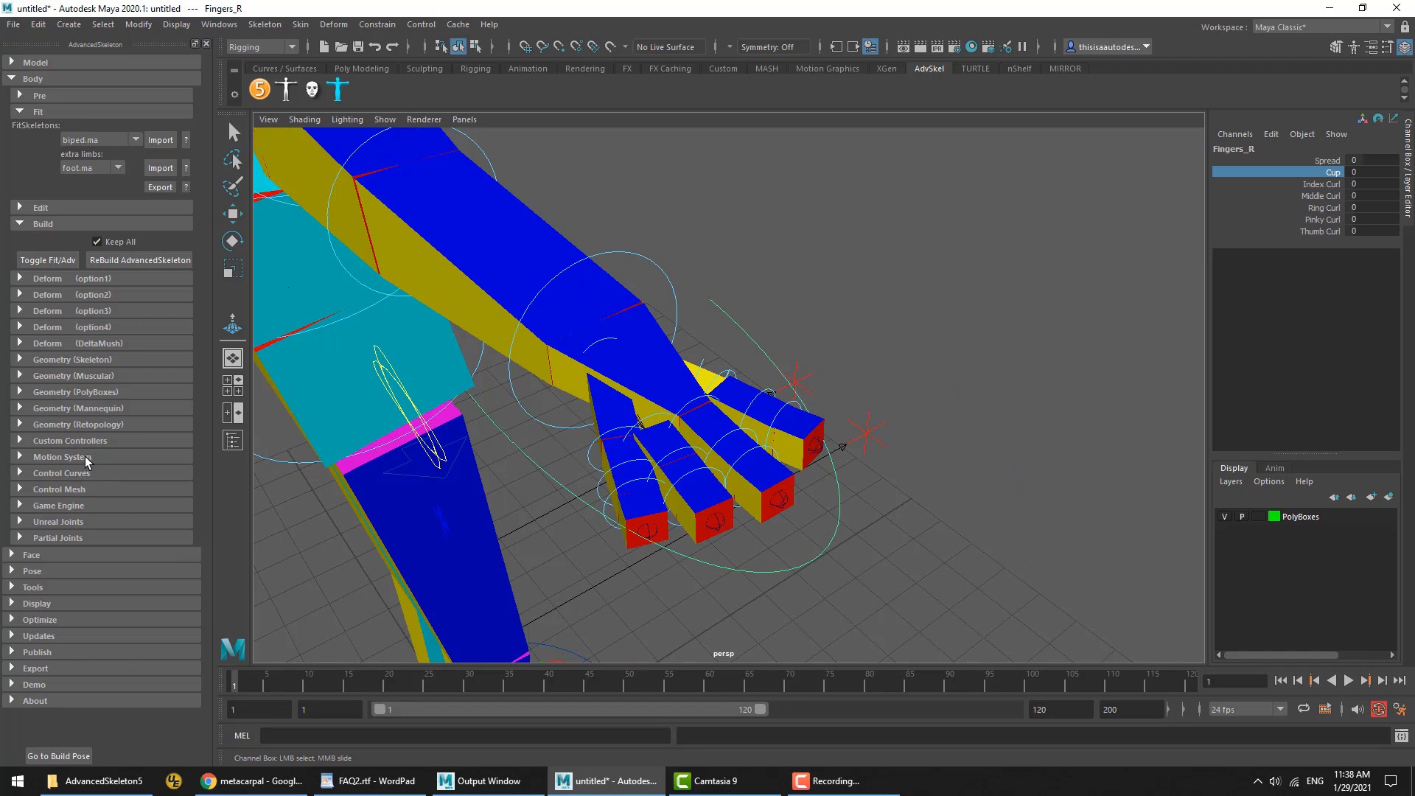
Delete the PolyBoxes geometry and toggle the rig back to the fit skeleton
left_click(99, 397)
left_click(140, 410)
left_click_drag(737, 332, 754, 404, "alt")
left_click(34, 258)
middle_click_drag(597, 363, 716, 382, "alt")
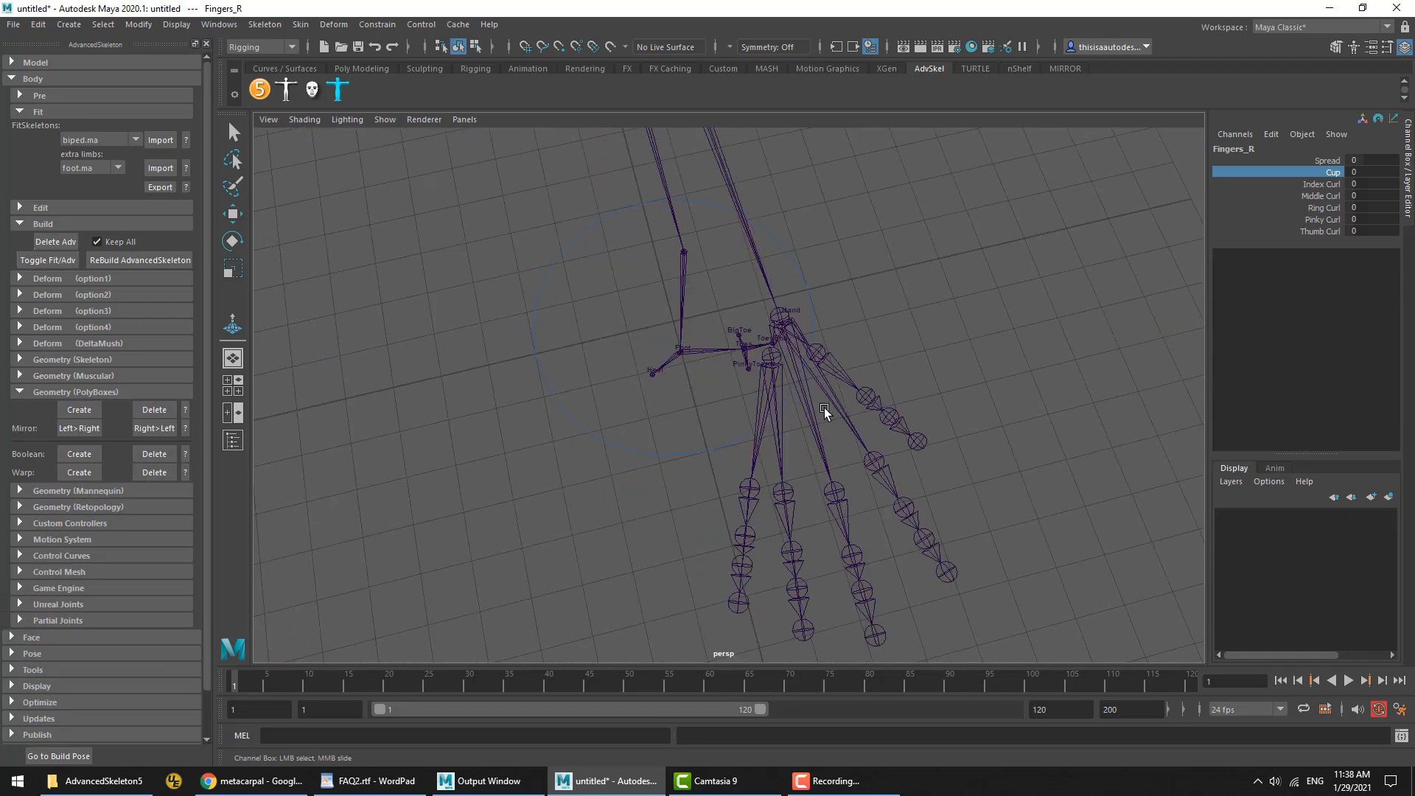
In the top view, add a metacarpal joint under the Wrist, between the wrist and the index finger
key("space")
key("space")
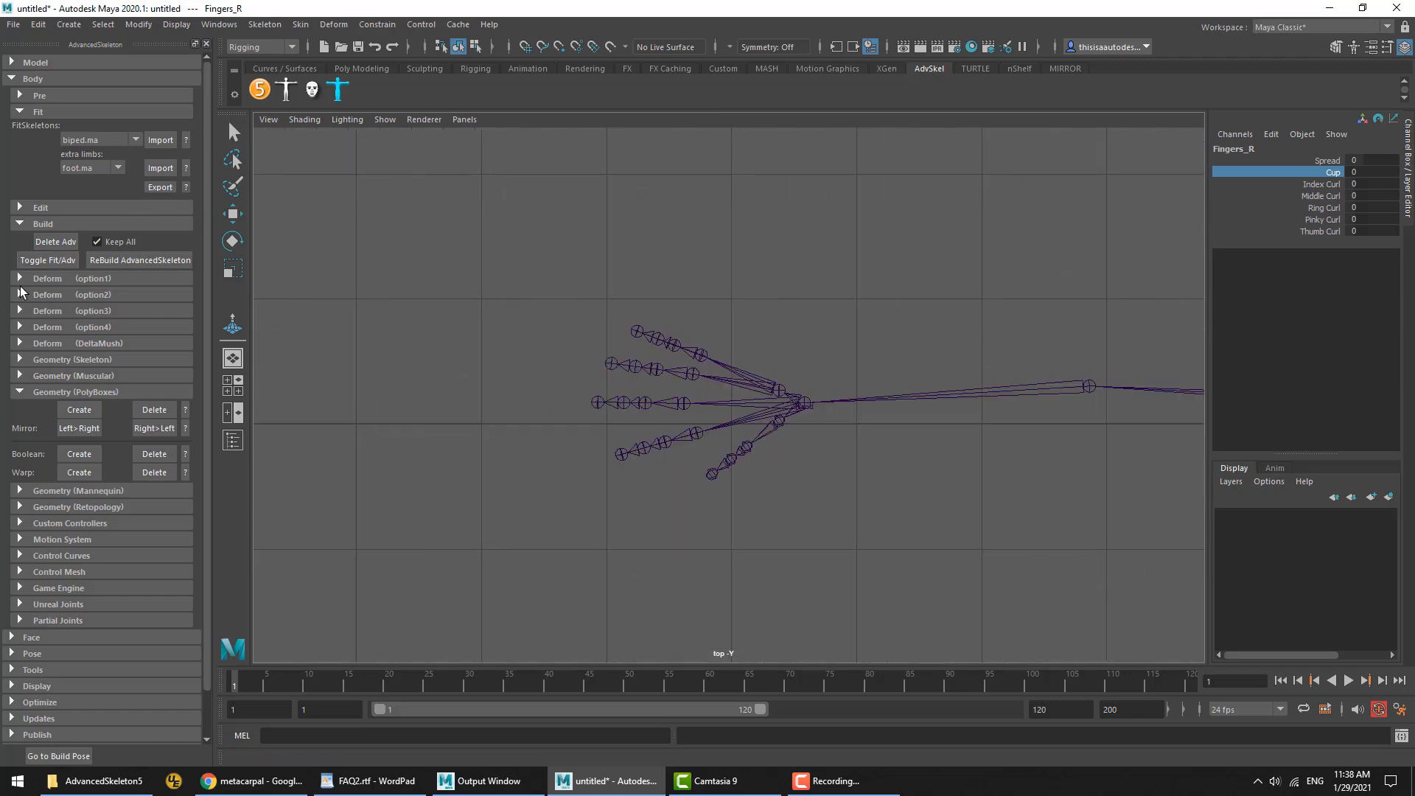
left_click(34, 391)
left_click(42, 223)
left_click(40, 207)
left_click(78, 502)
middle_click_drag(580, 410, 732, 464, "alt")
scroll(1058, 462, "up", 2)
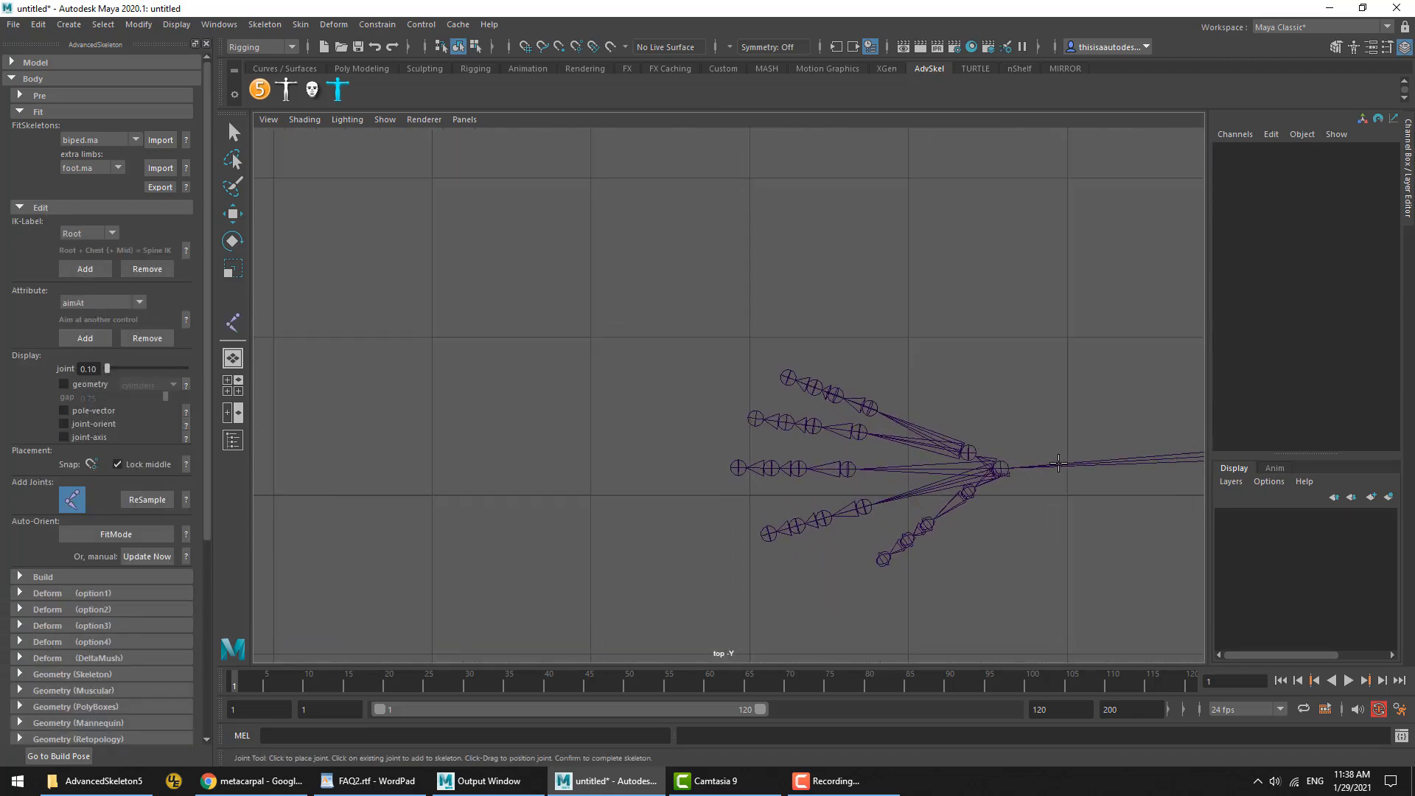
left_click(997, 469)
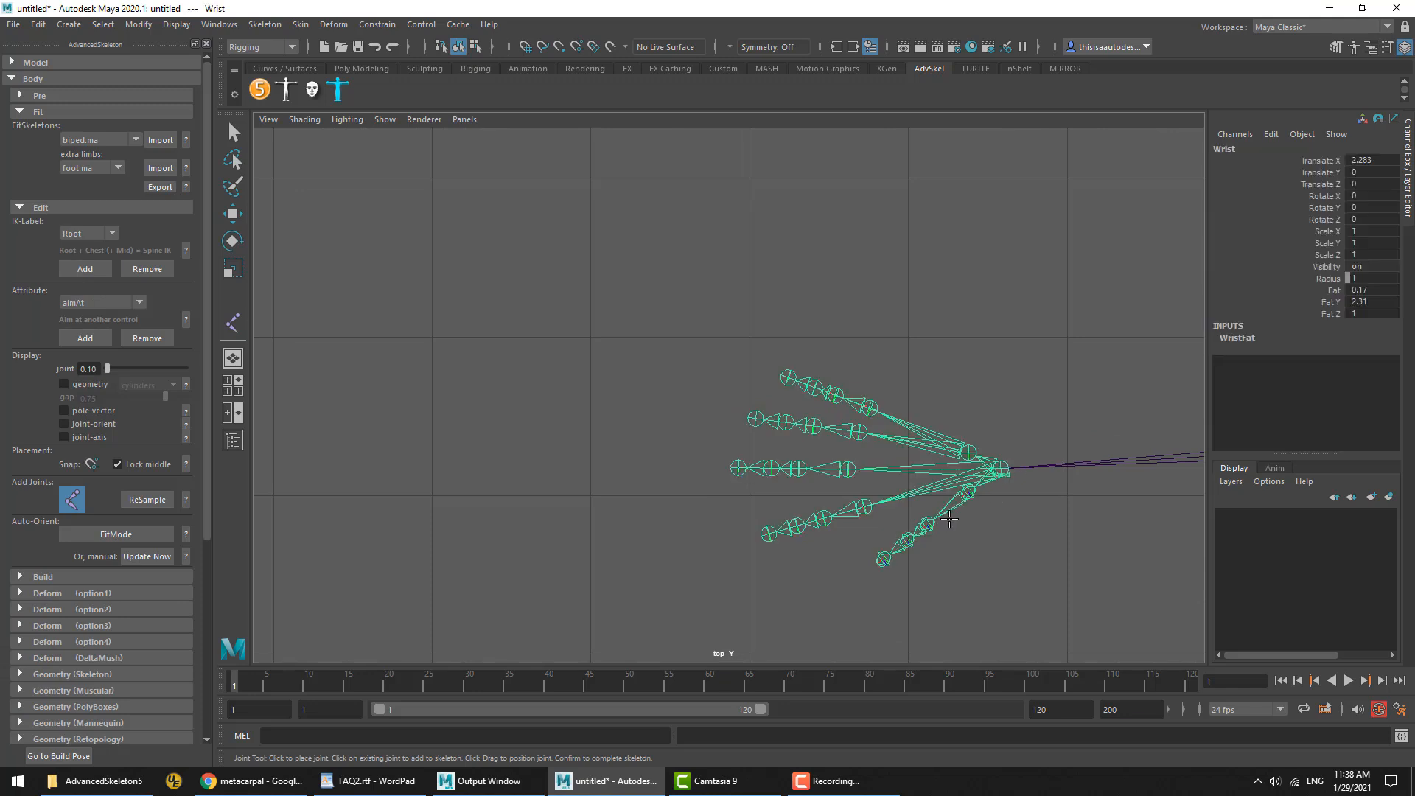
left_click(943, 486)
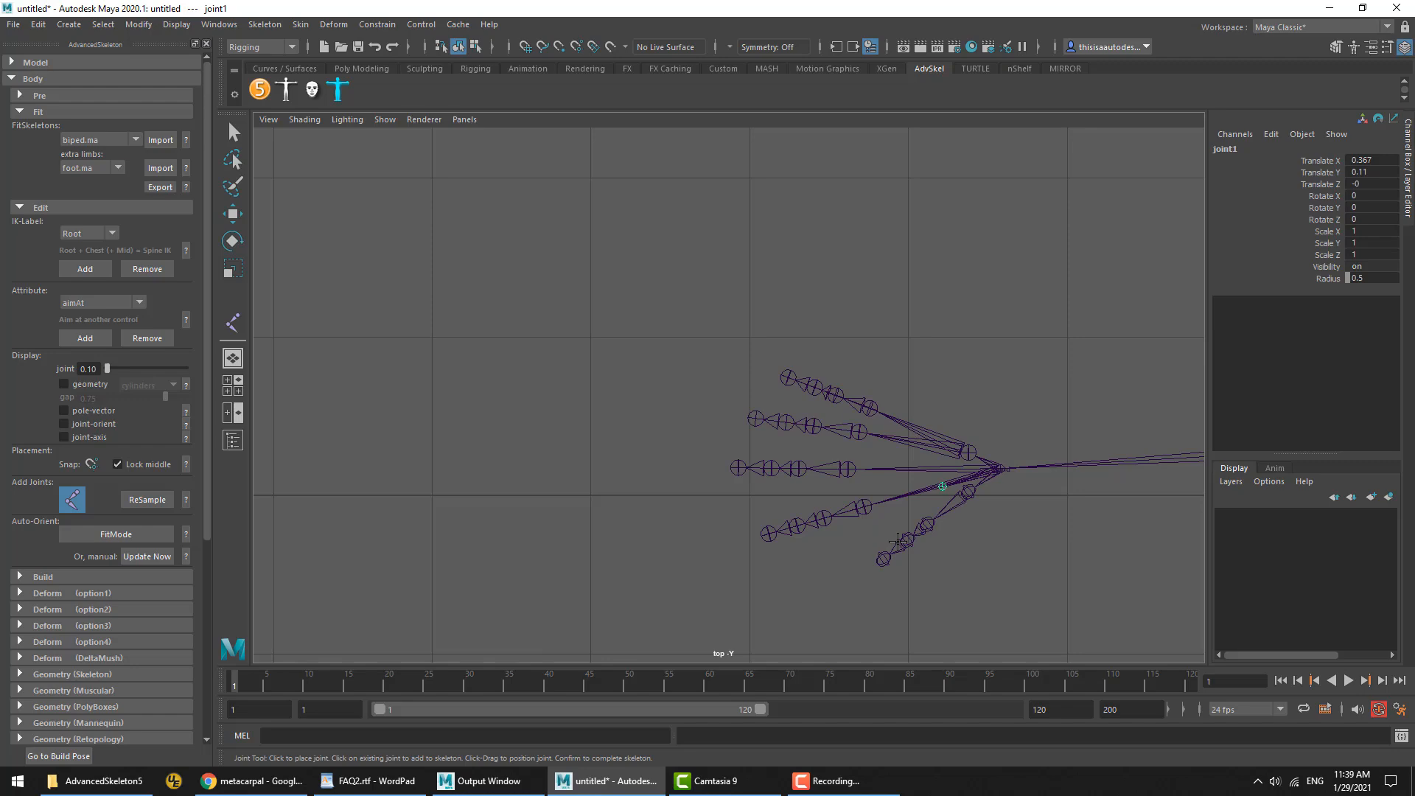
key("Return")
Add further metacarpal joints under the Wrist for the middle and ring fingers
key("y")
left_click(997, 469)
key("Return")
key("q")
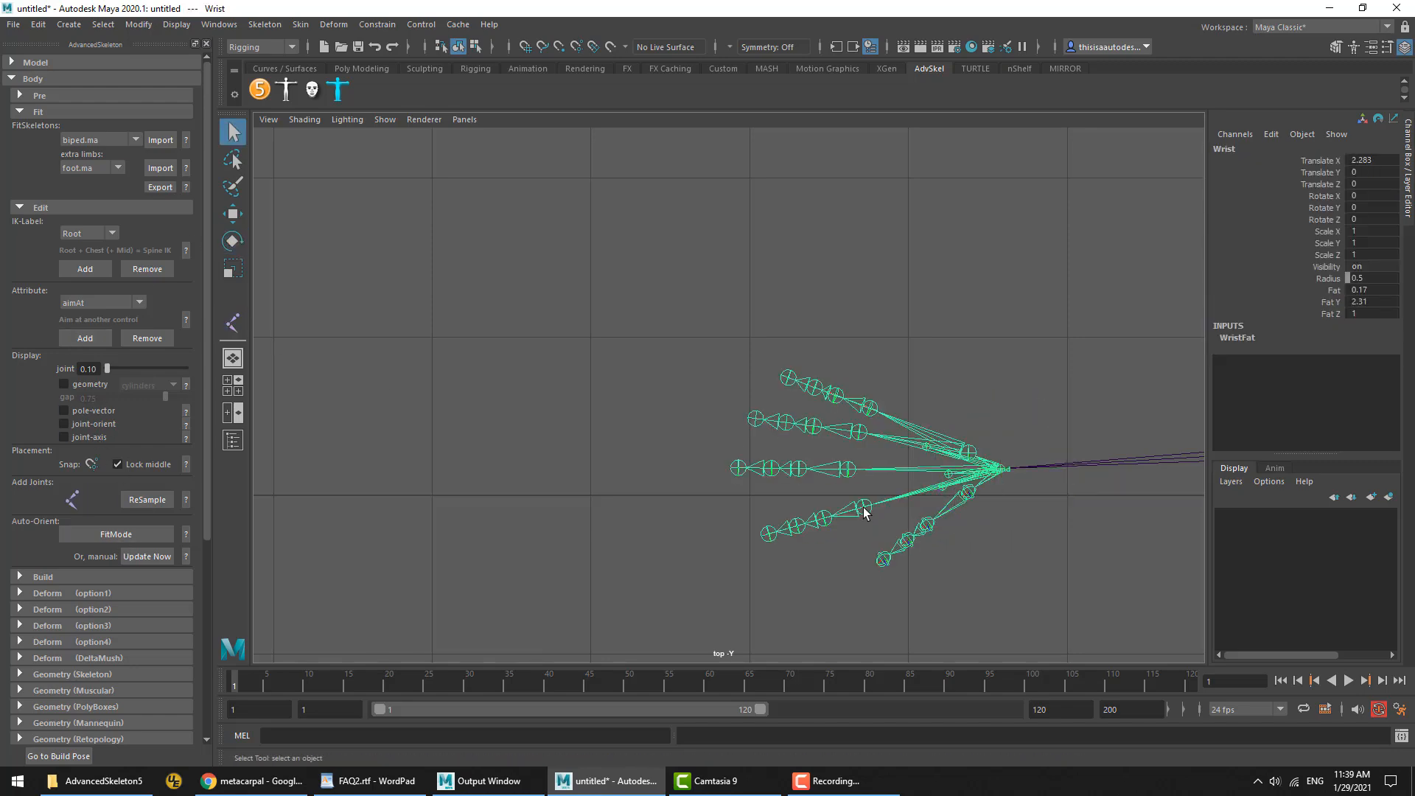
Parent IndexFinger1, the first middle finger joint and RingFinger1 to their respective new metacarpal joints
left_click(939, 488)
left_click(942, 487, "shift")
left_click(888, 495)
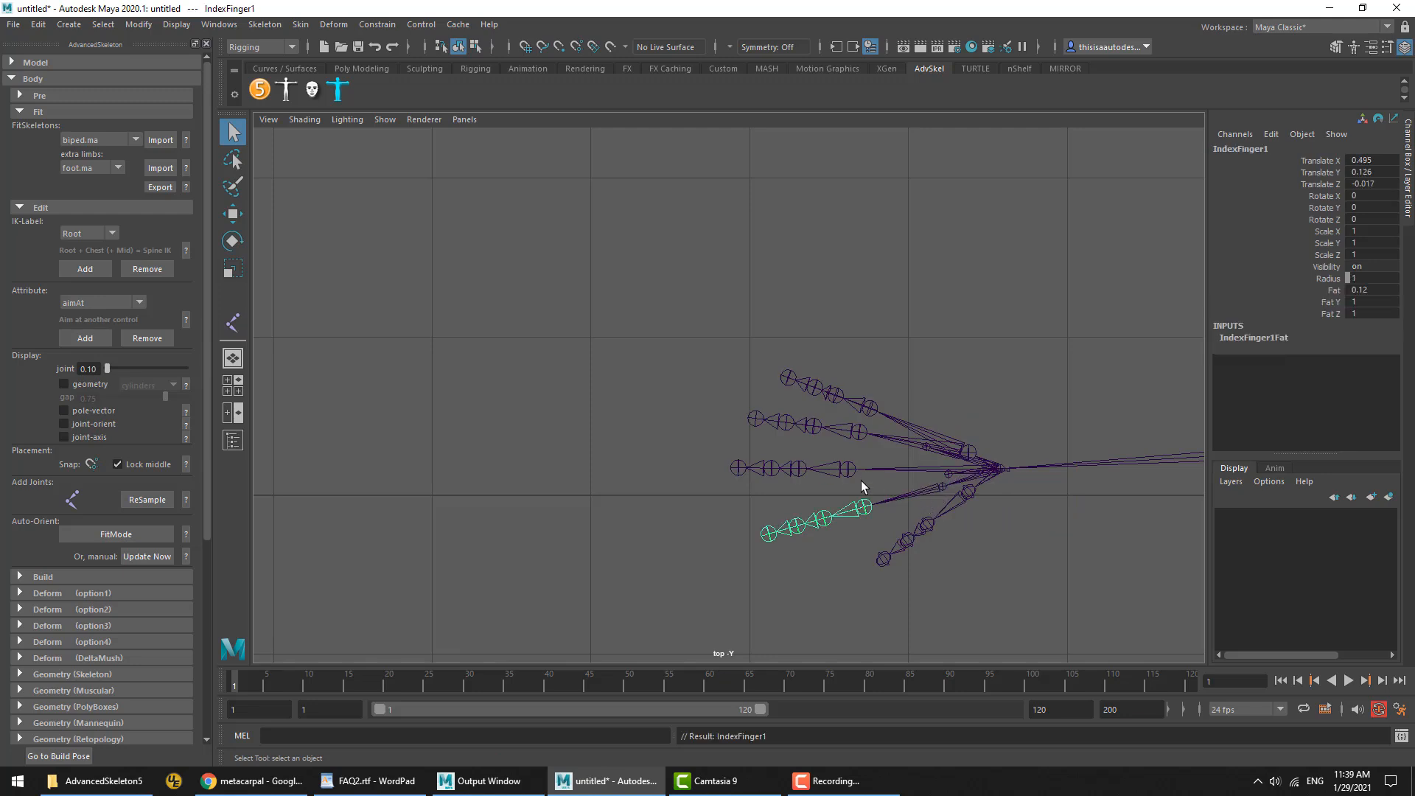
left_click(840, 468)
left_click(927, 454)
left_click(922, 460)
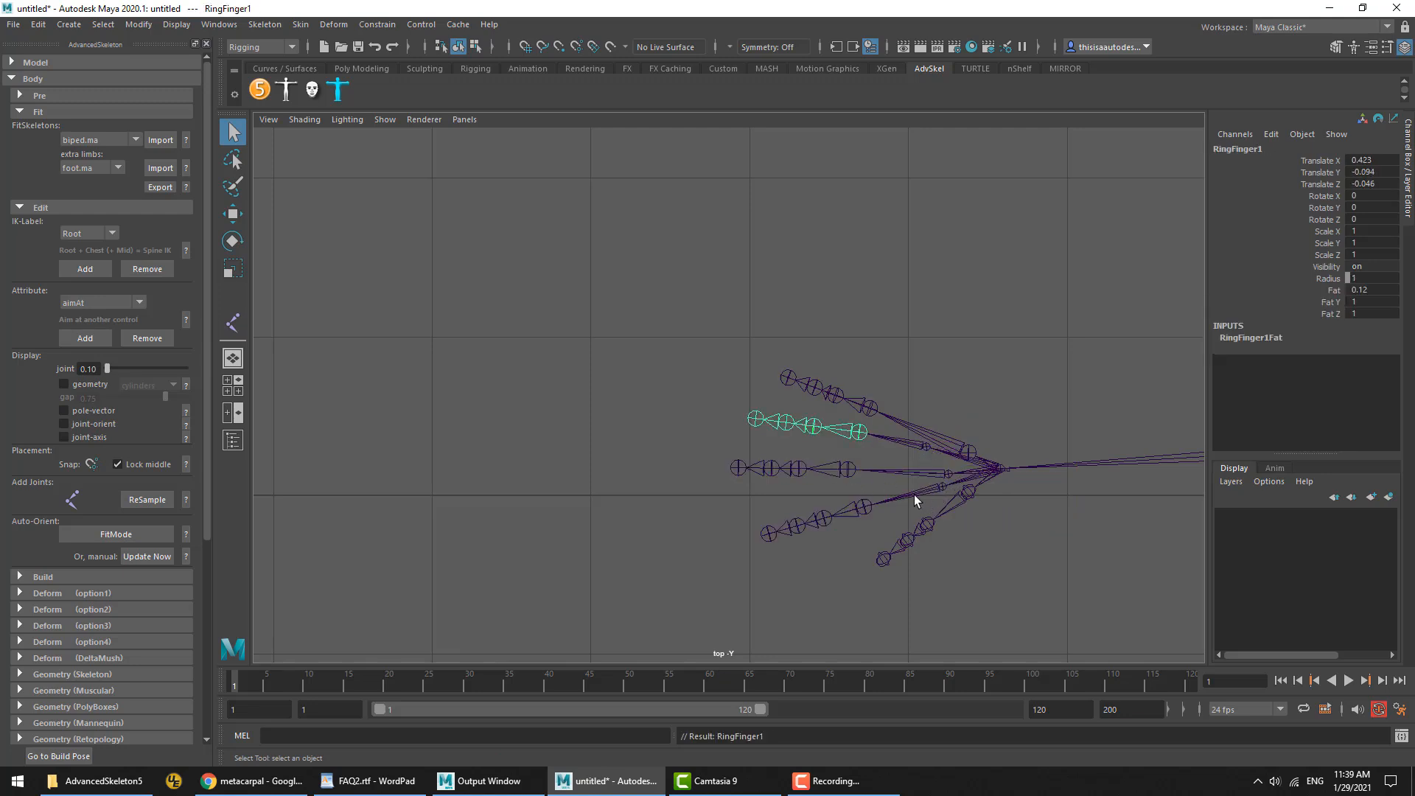
Move the Cup joint toward the fingers, in line with the other metacarpal joints
left_click(927, 446)
key("w")
left_click_drag(926, 446, 946, 441)
left_click(960, 449)
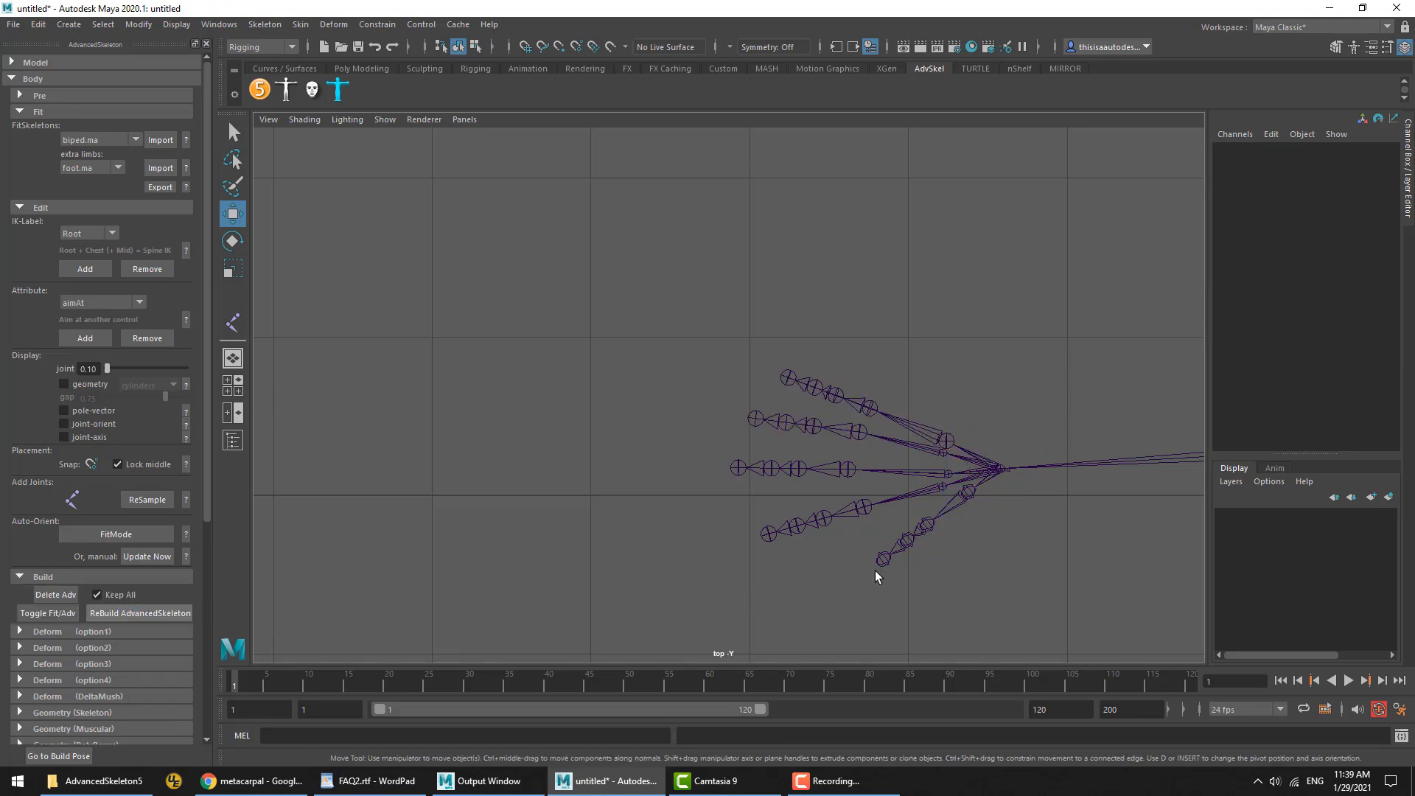
Show all four views and test-rotate a hand control of the rebuilt rig in the perspective view
key("space")
left_click(1010, 253)
key("e")
left_click_drag(1010, 253, 892, 221)
left_click(888, 221)
Start a new scene without saving and import the biped.ma fit skeleton again
left_click(13, 24)
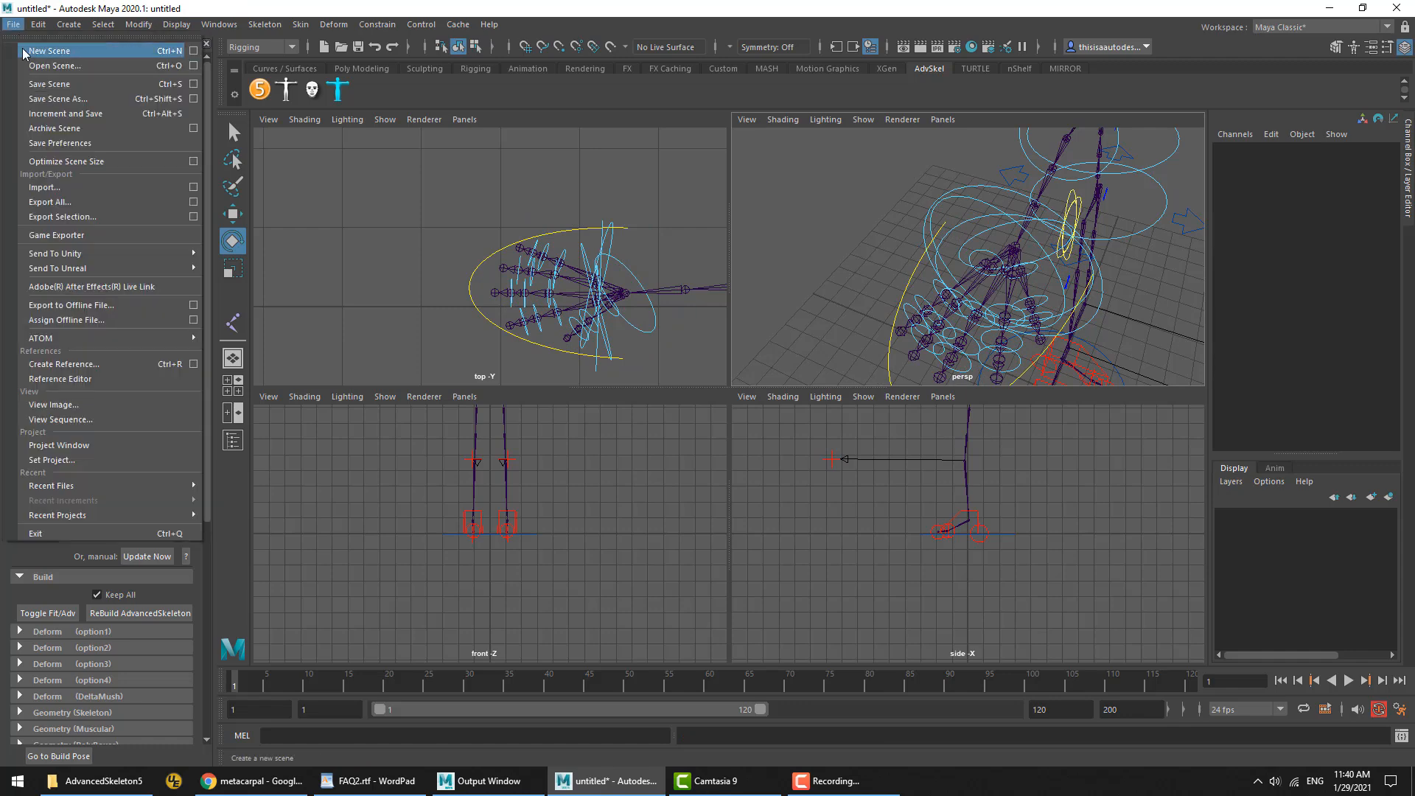
left_click(37, 32)
left_click(720, 390)
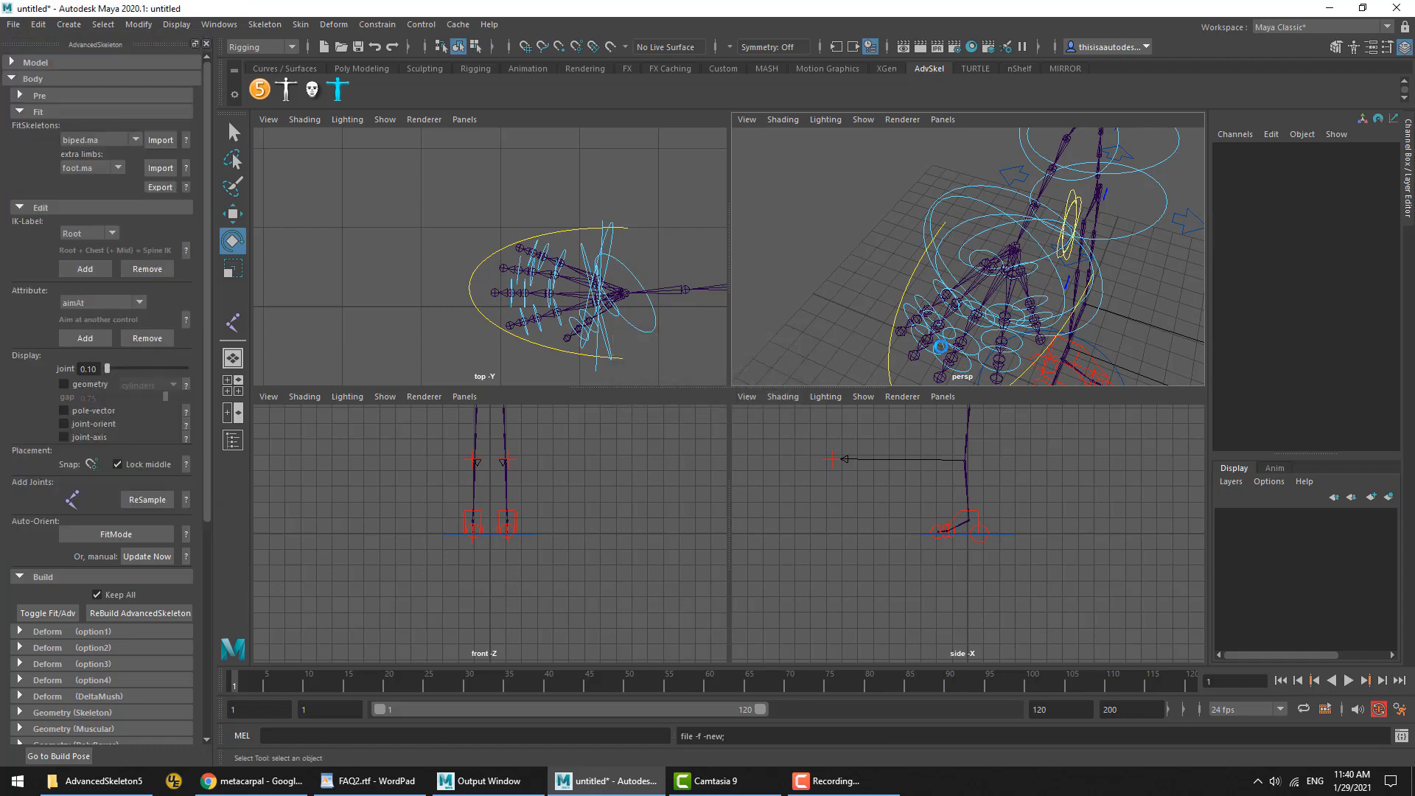
left_click(162, 140)
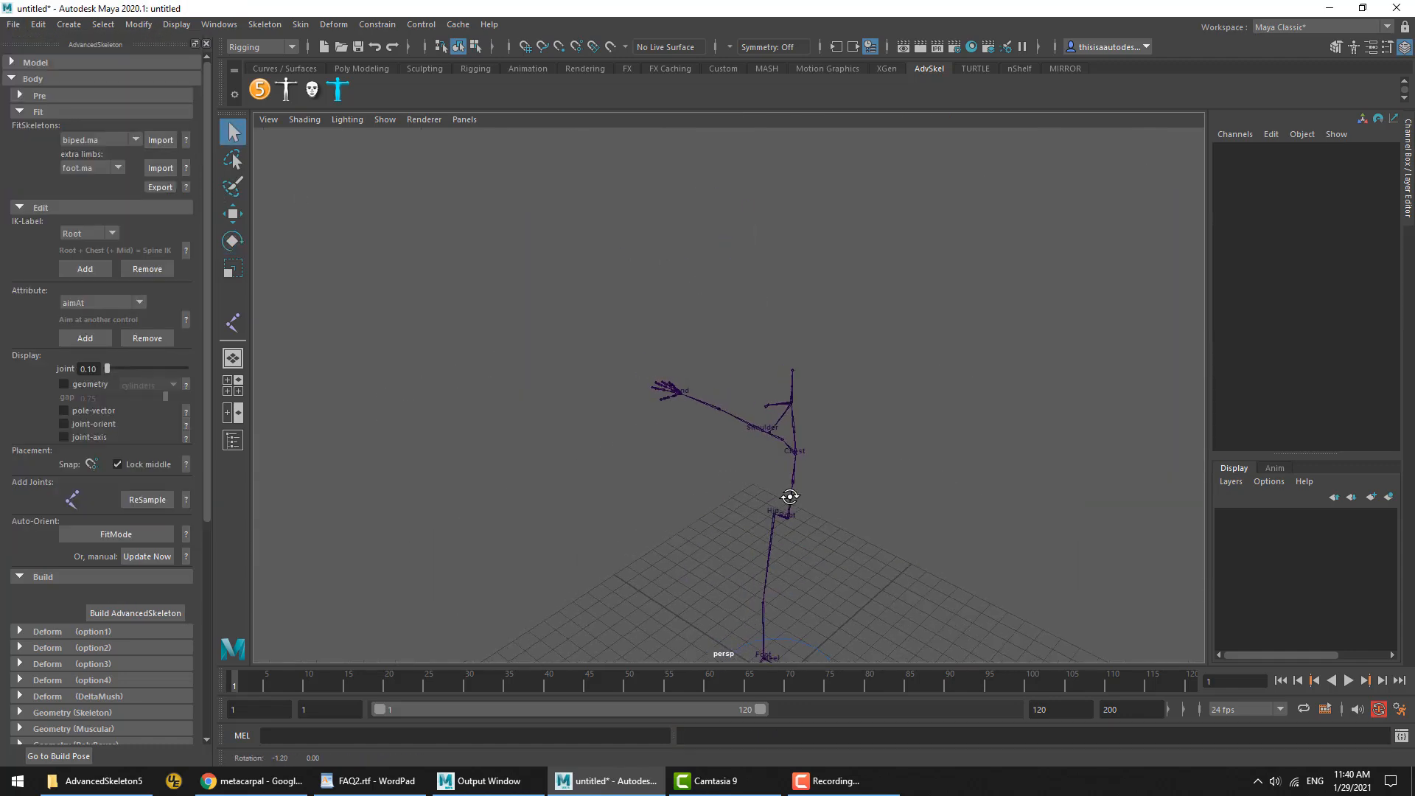
View the help image explaining the extra limbs, then close it
left_click(42, 208)
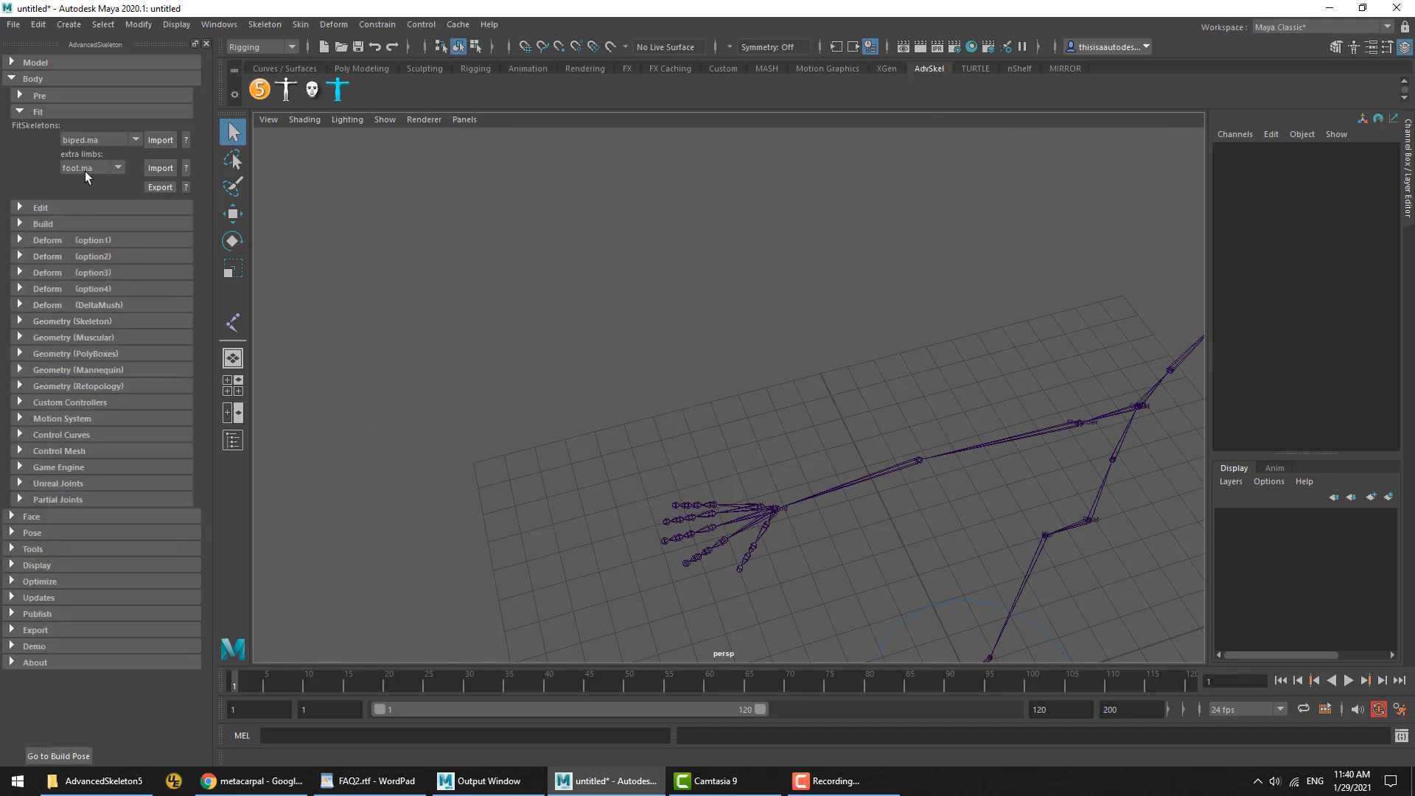
left_click(99, 167)
left_click(186, 168)
left_click(186, 168)
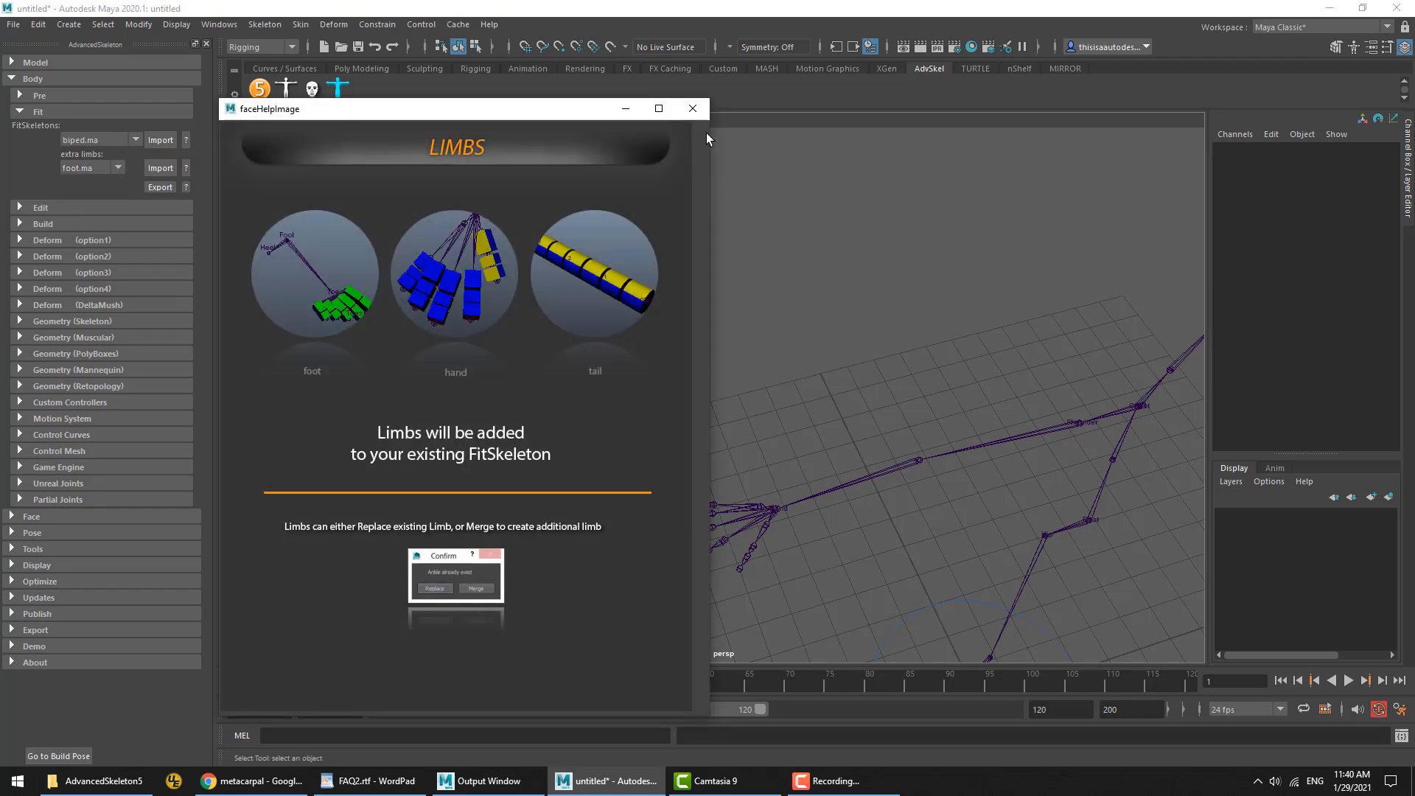
left_click(693, 108)
Import the hand.ma extra limb, replacing the existing Wrist
scroll(77, 168, "down", 1)
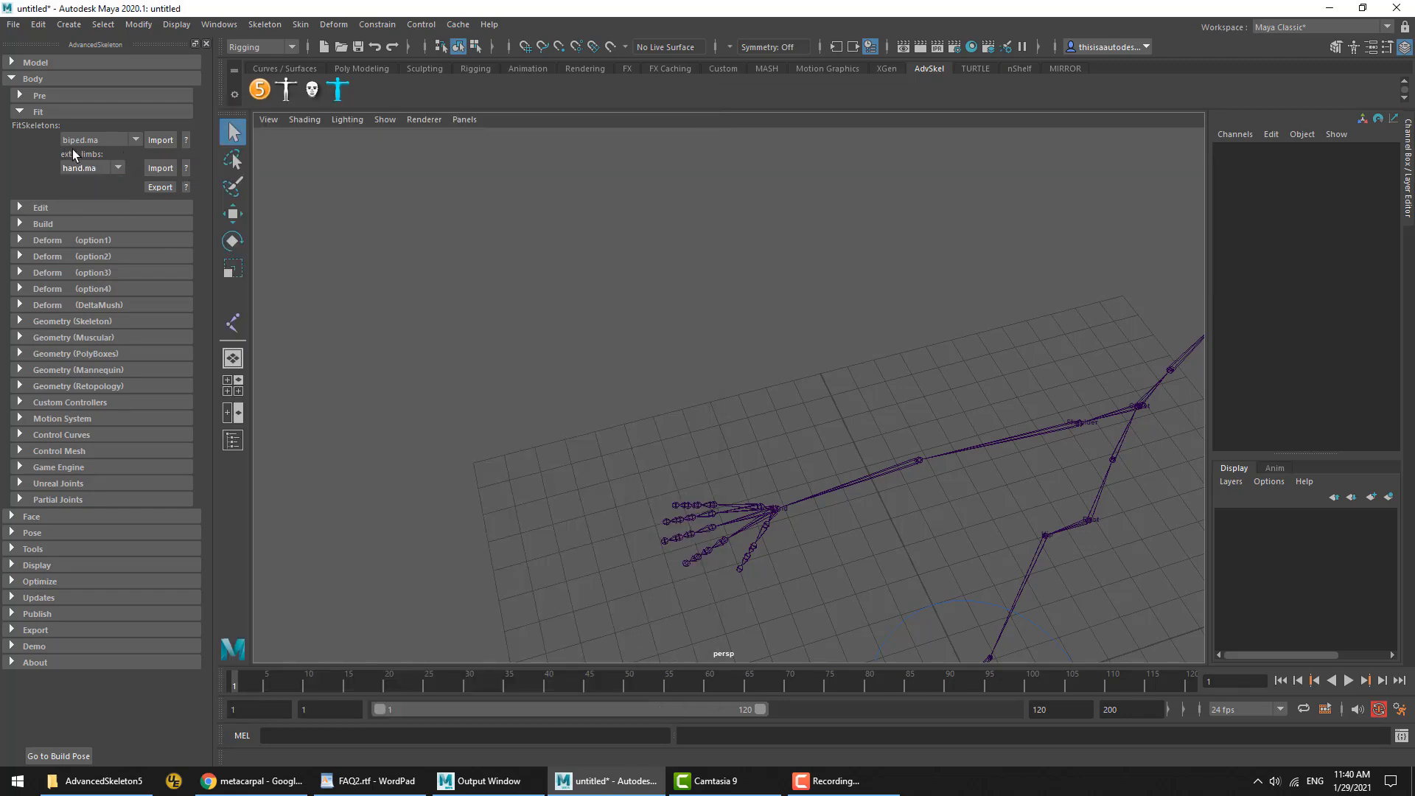
left_click(155, 167)
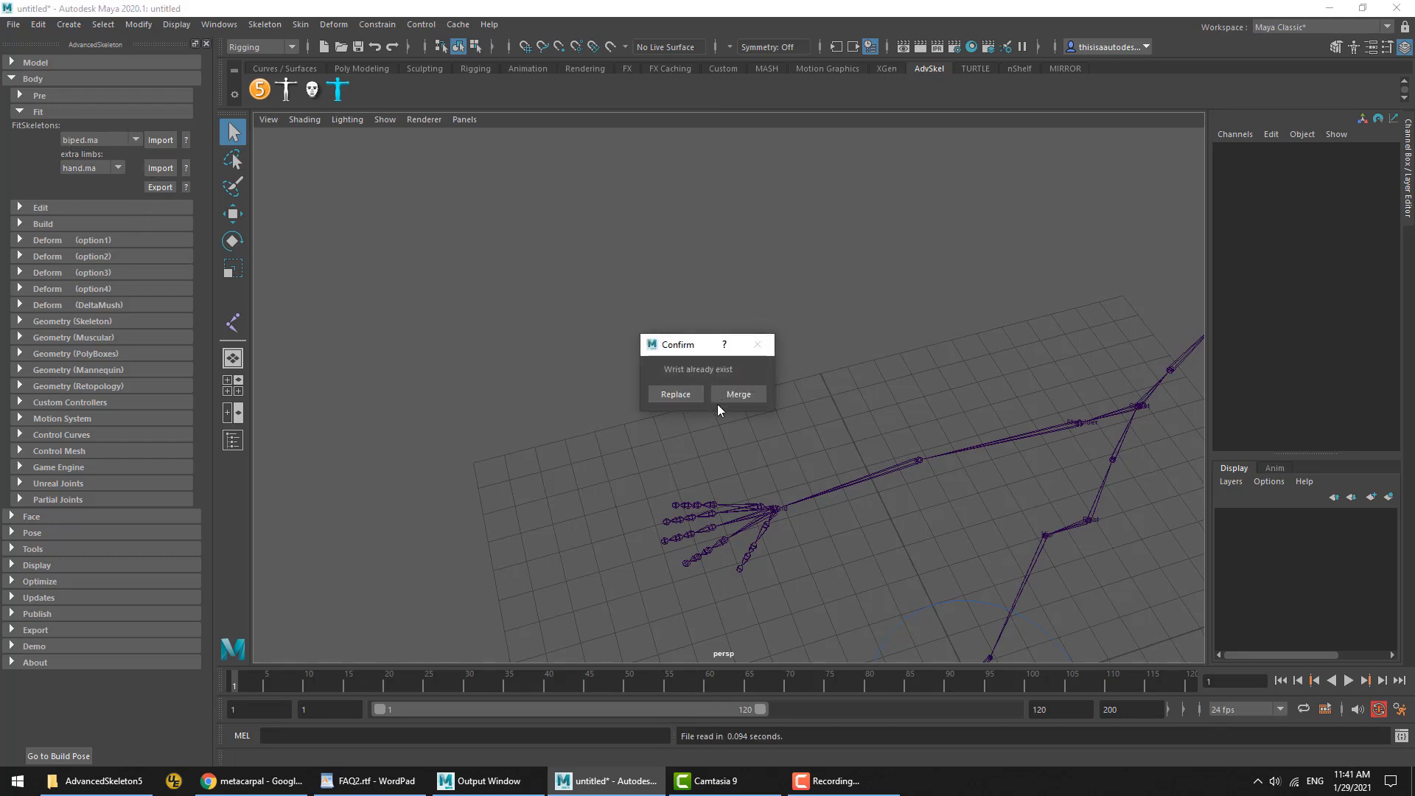
left_click(679, 396)
scroll(759, 554, "up", 5)
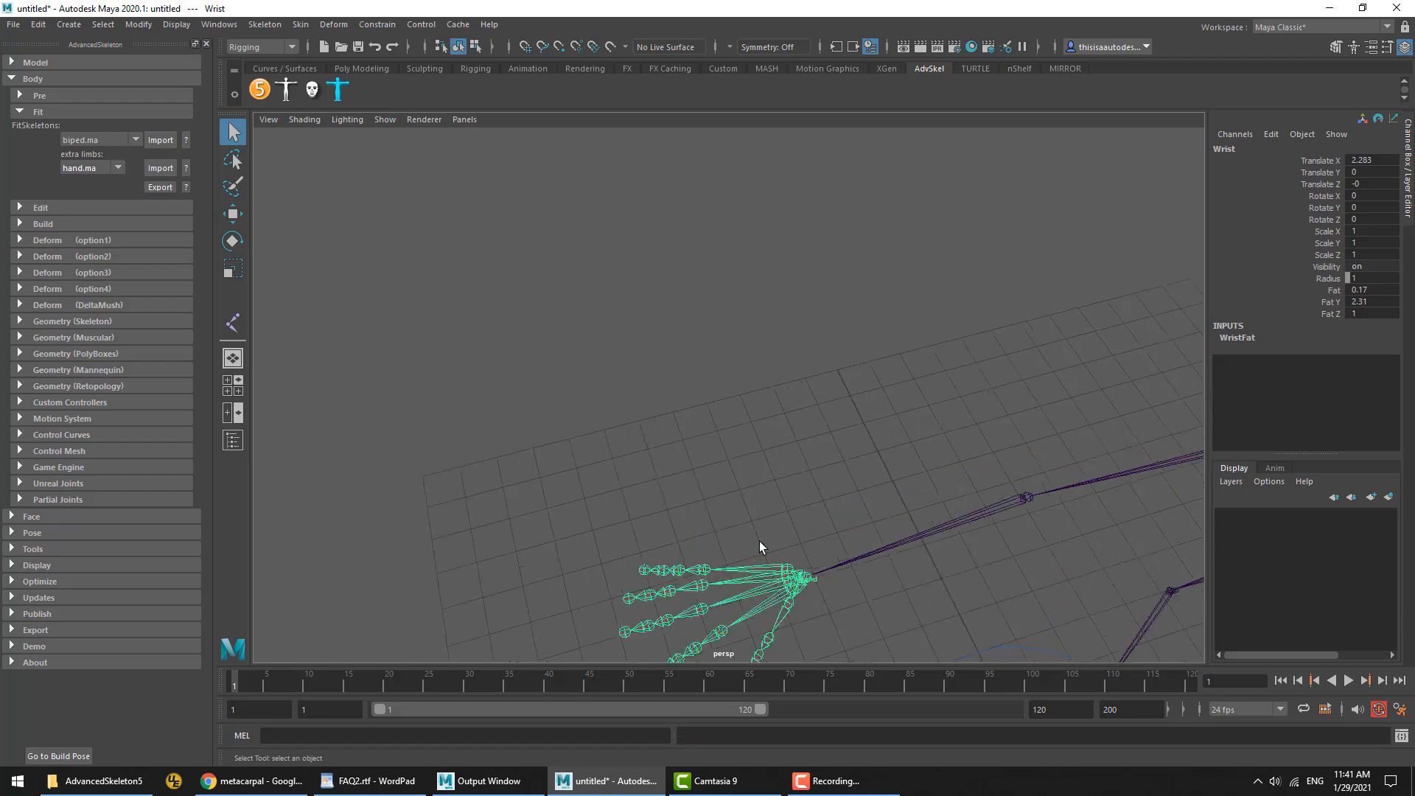
scroll(896, 413, "up", 5)
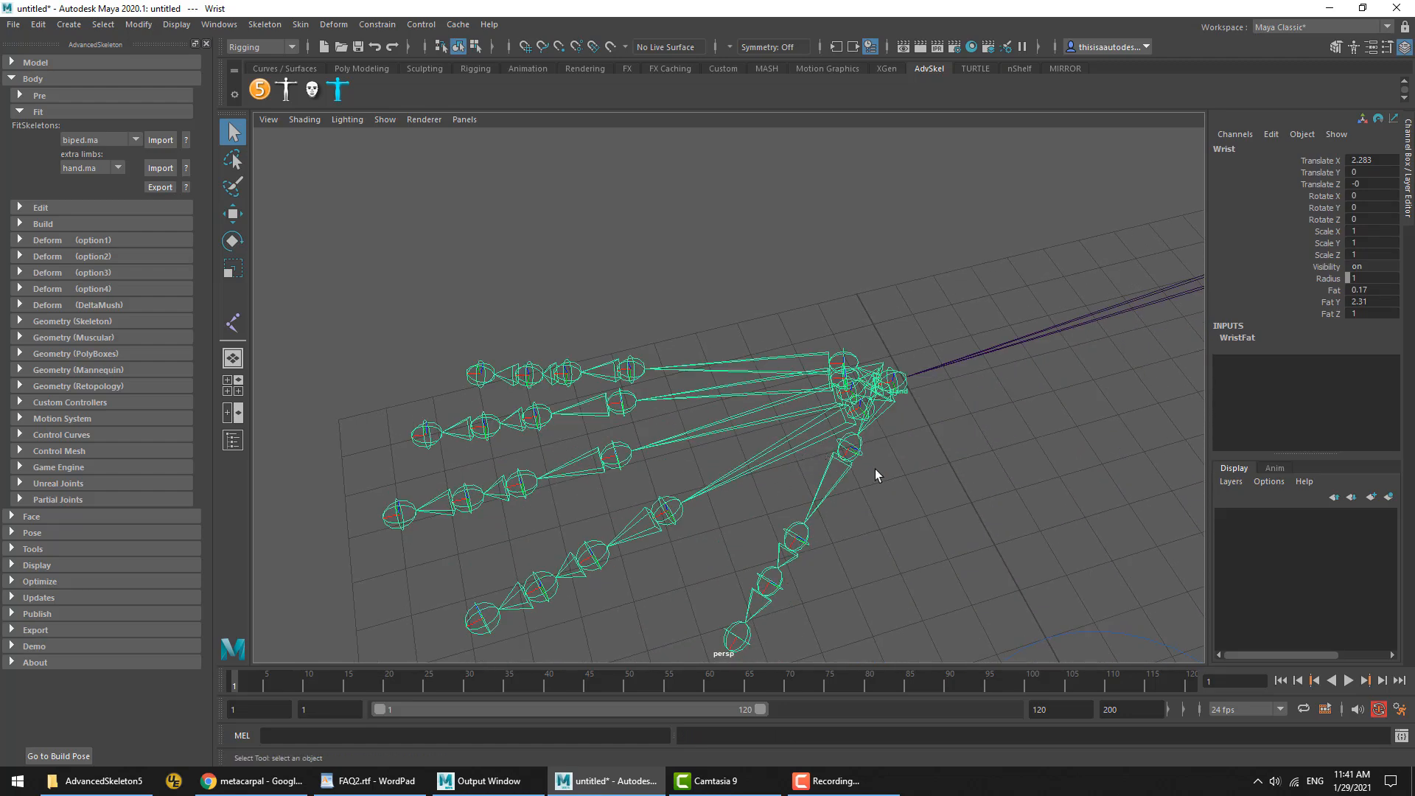
scroll(876, 474, "down", 2)
Build the AdvancedSkeleton rig and create its Skeleton geometry
left_click(64, 221)
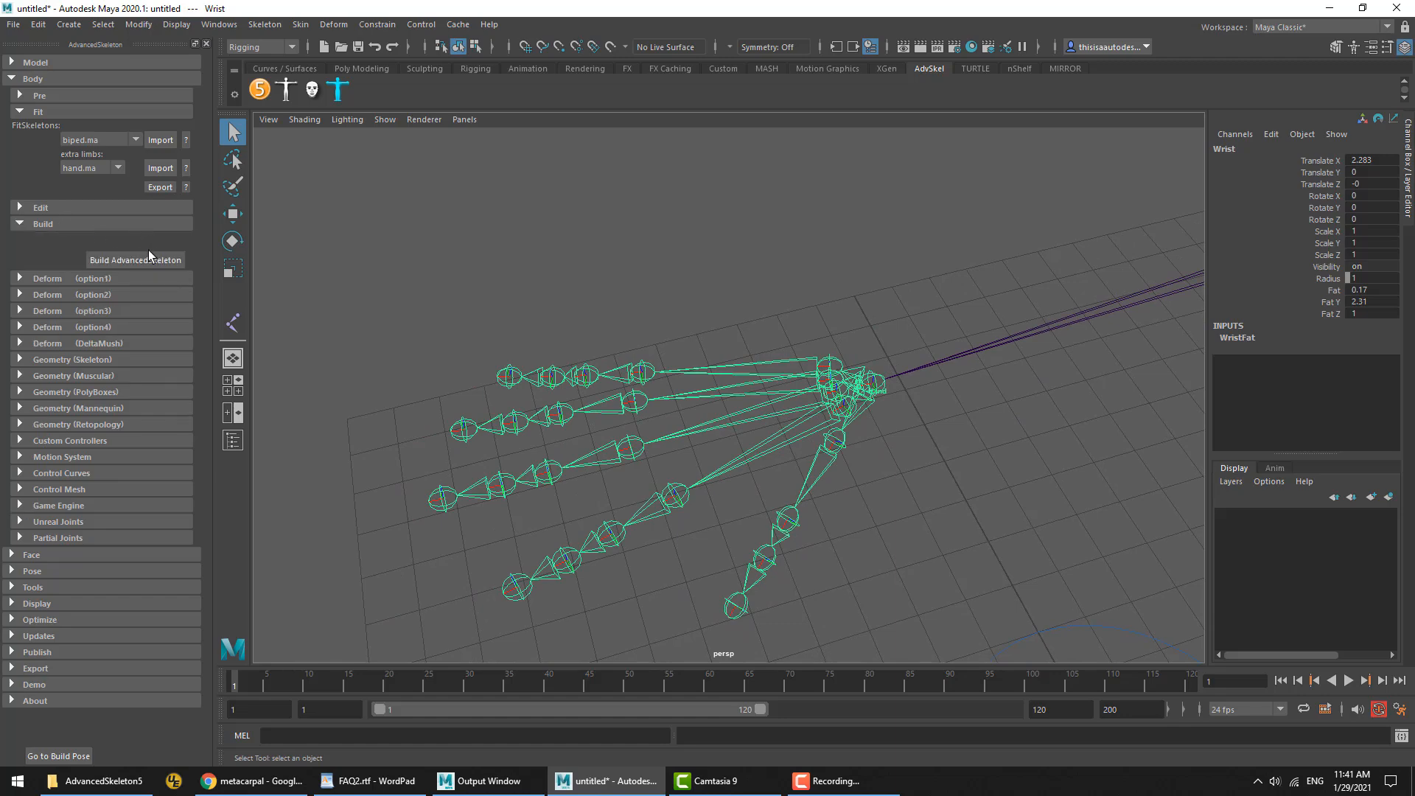
left_click(149, 259)
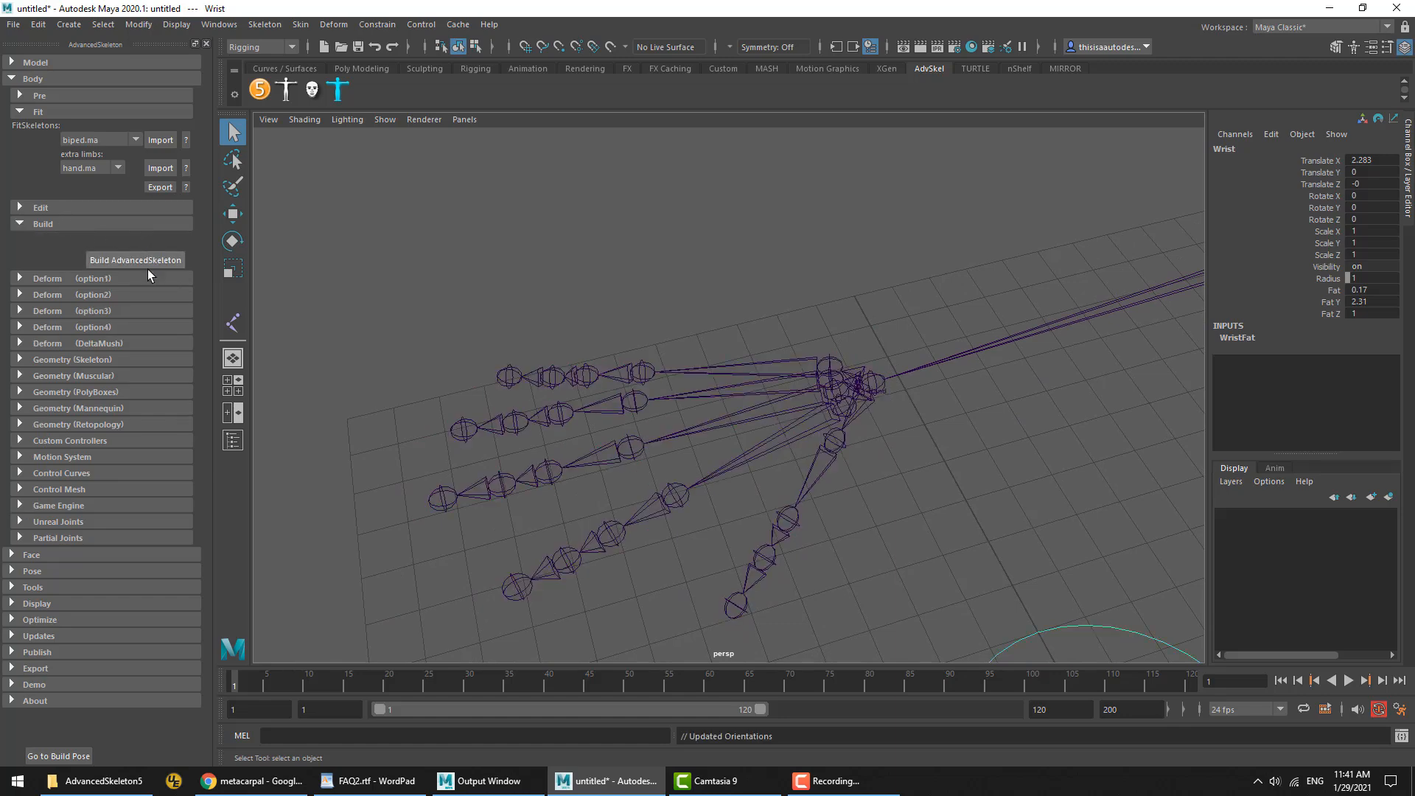
left_click(104, 361)
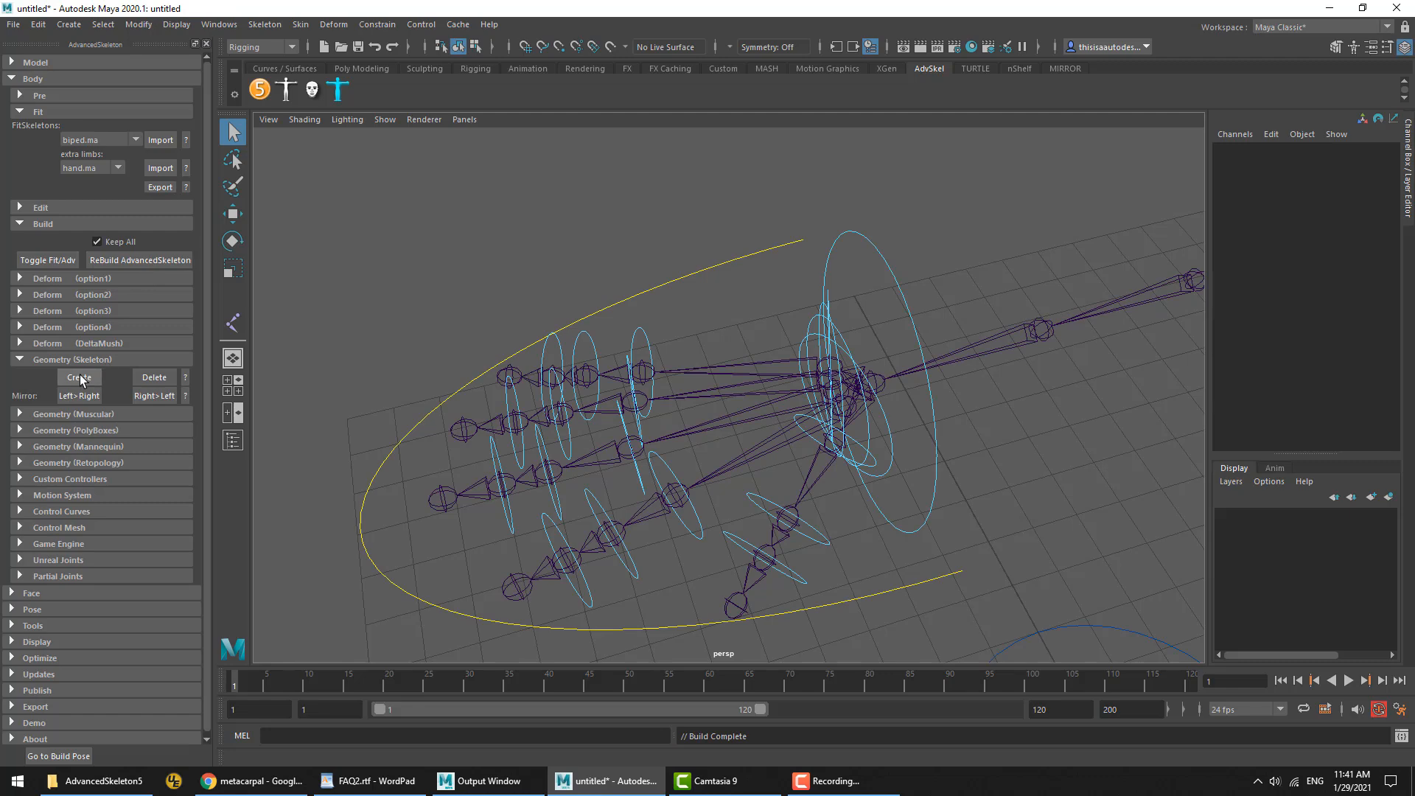
left_click(78, 376)
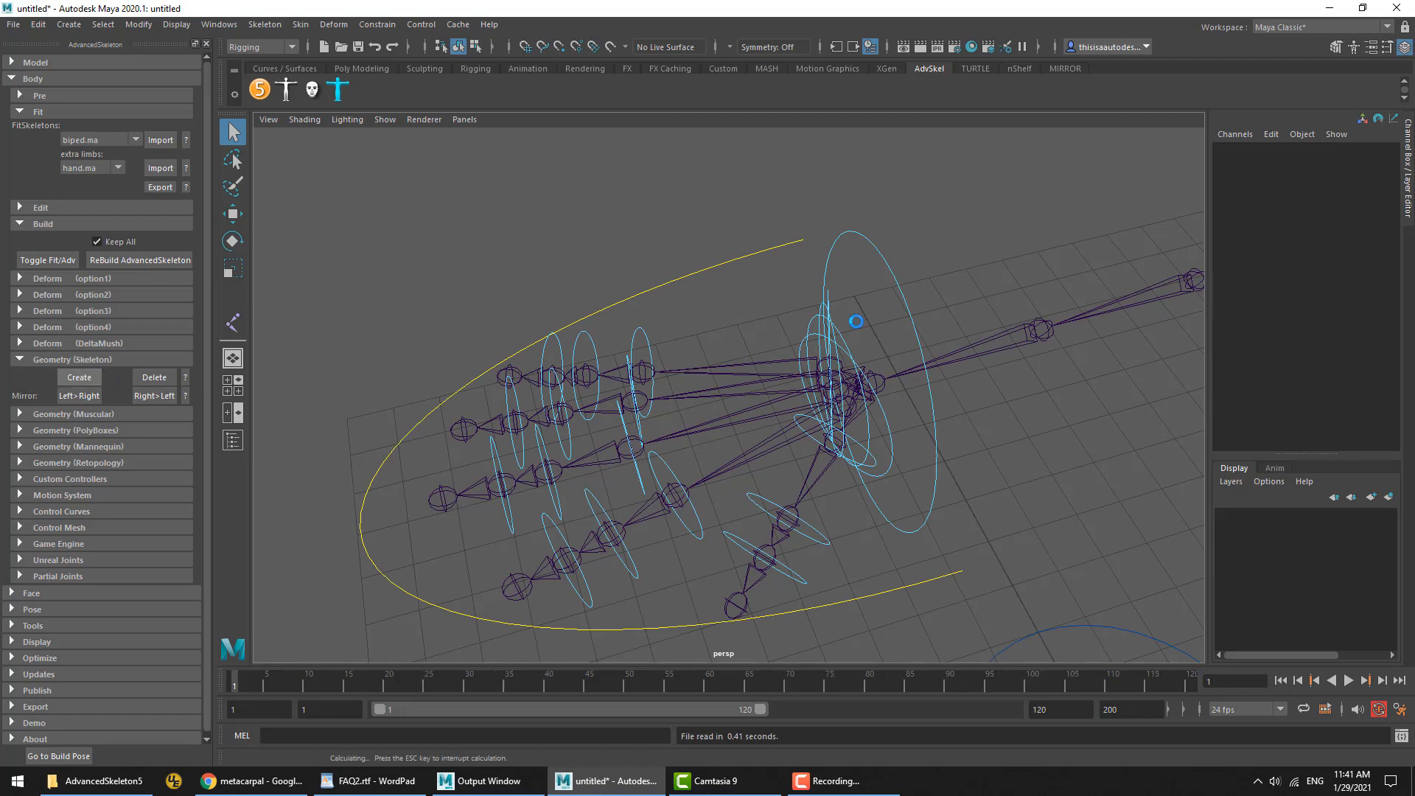
Try rotating a metacarpal control on the right hand and undo the rotation
left_click(851, 320)
scroll(851, 320, "down", 3)
key("e")
left_click_drag(877, 479, 916, 465)
key("ctrl+z")
scroll(916, 466, "up", 3)
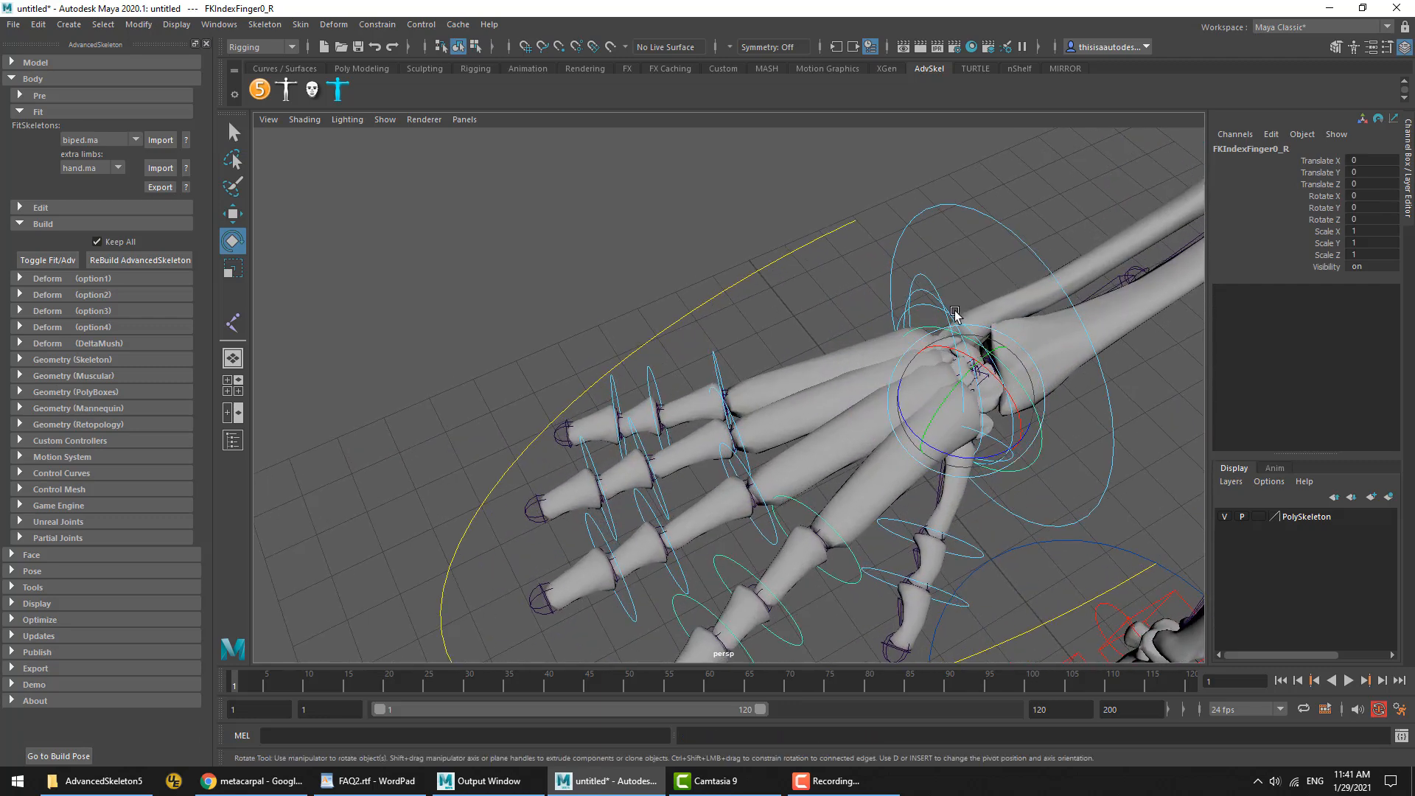
Try rotating several right-hand metacarpal controls together, including FKPinkyFinger0_R, and undo the rotation
left_click(913, 379)
left_click(1031, 431)
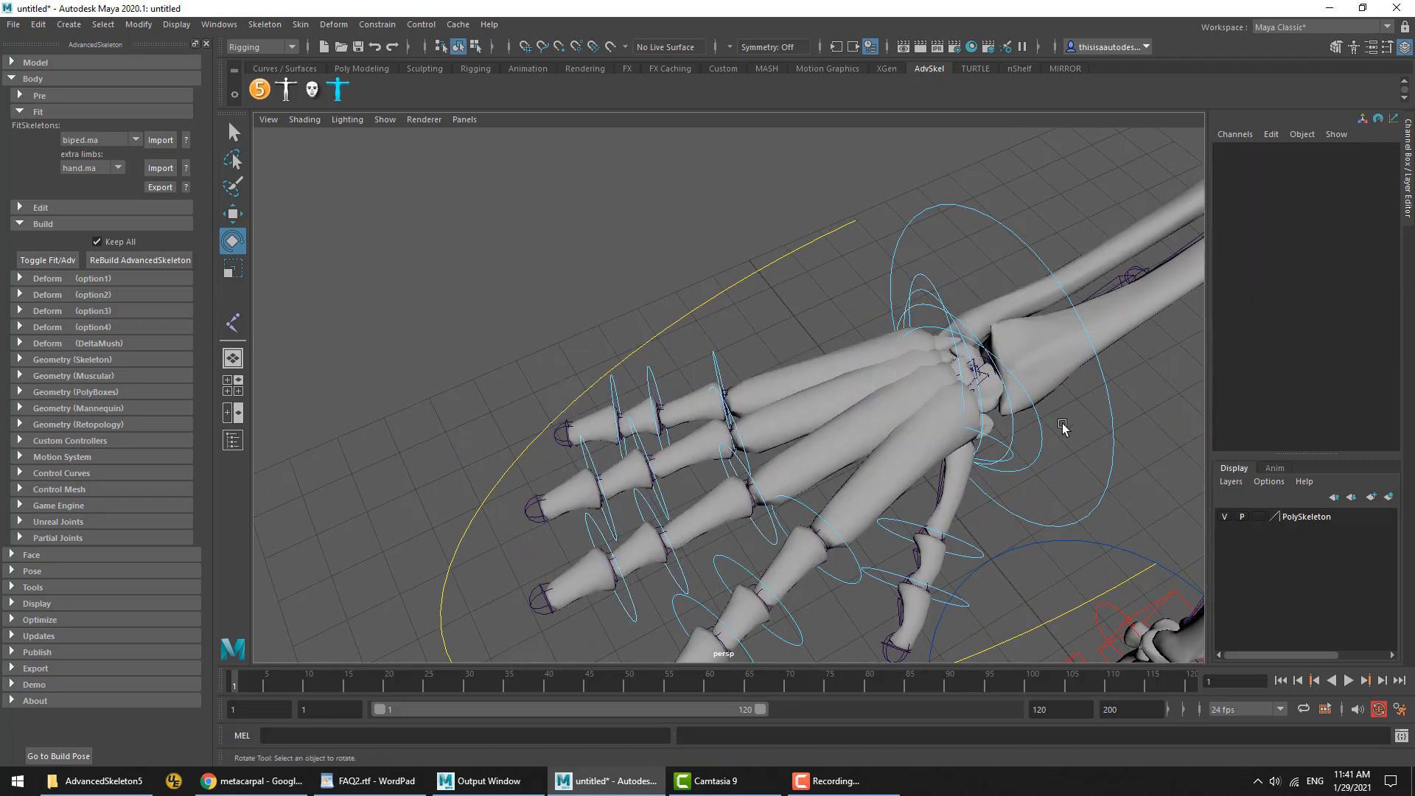
left_click(1037, 433)
left_click_drag(938, 263, 899, 412, "shift")
key("ctrl+z")
key("ctrl+z")
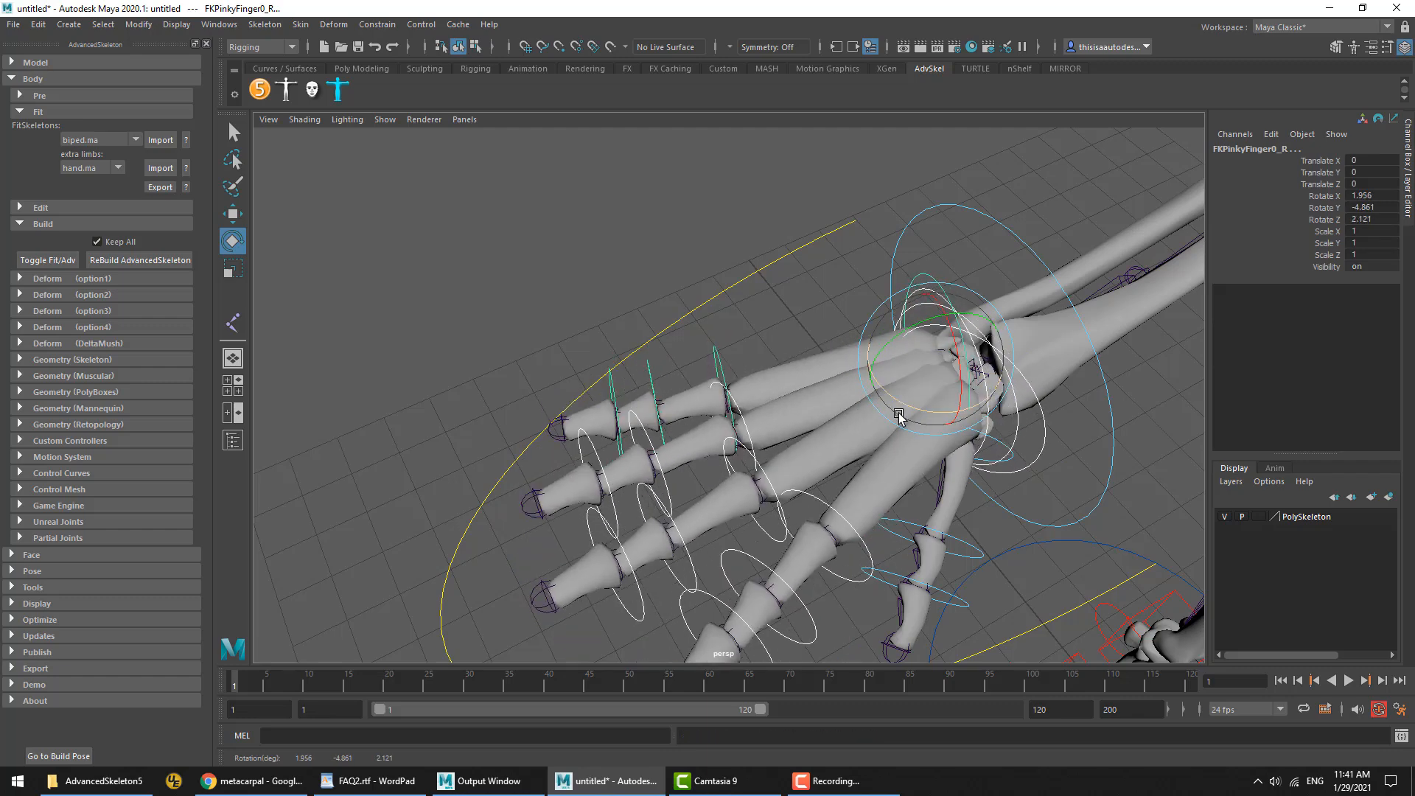
key("ctrl+z")
Try rotating a single metacarpal control, undo it, and switch to the metacarpal reference images in Chrome
left_click(938, 319)
left_click_drag(934, 233, 922, 302)
mouse_move(918, 356)
left_mouse_down()
mouse_move(908, 362)
mouse_move(914, 350)
left_mouse_up()
key("ctrl+z")
left_click(930, 269)
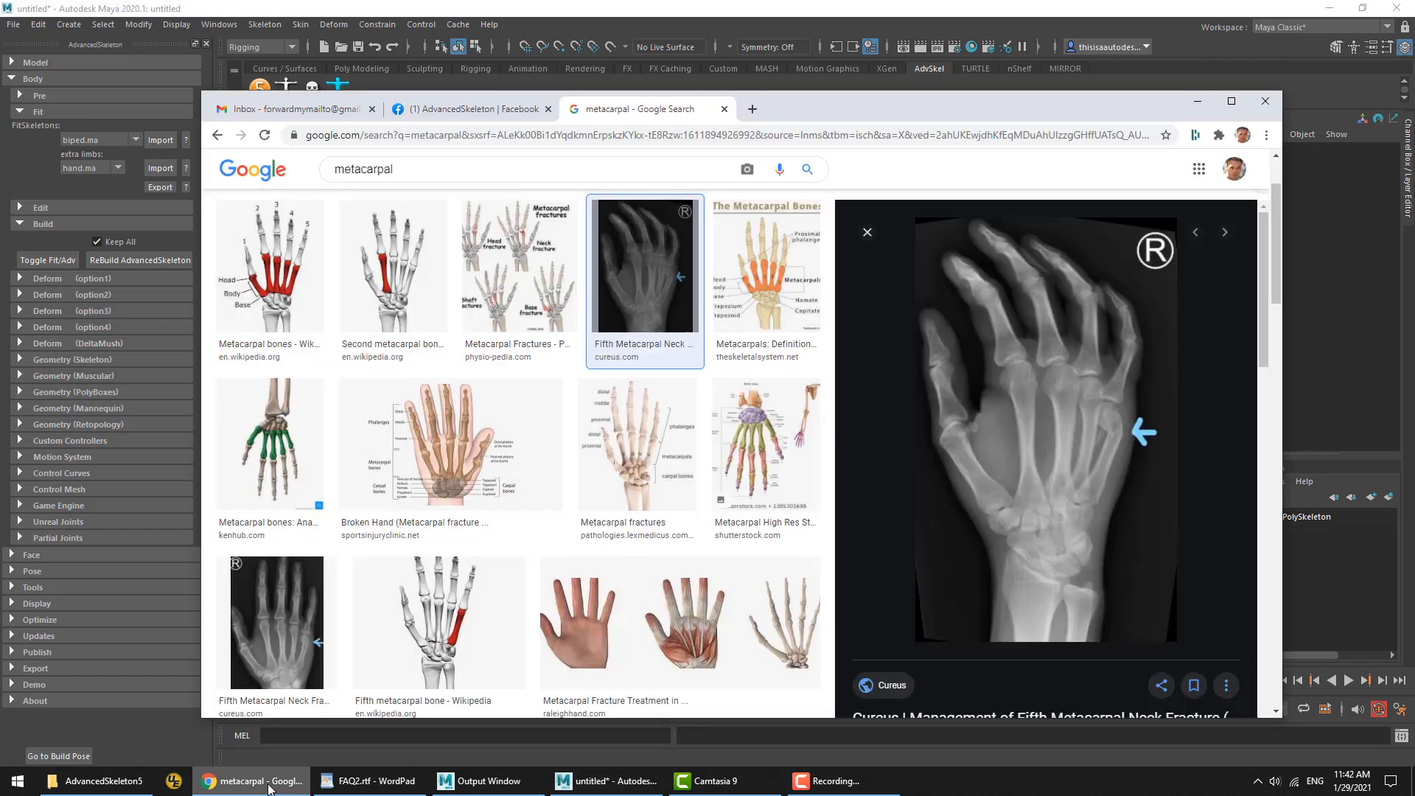
left_click(275, 781)
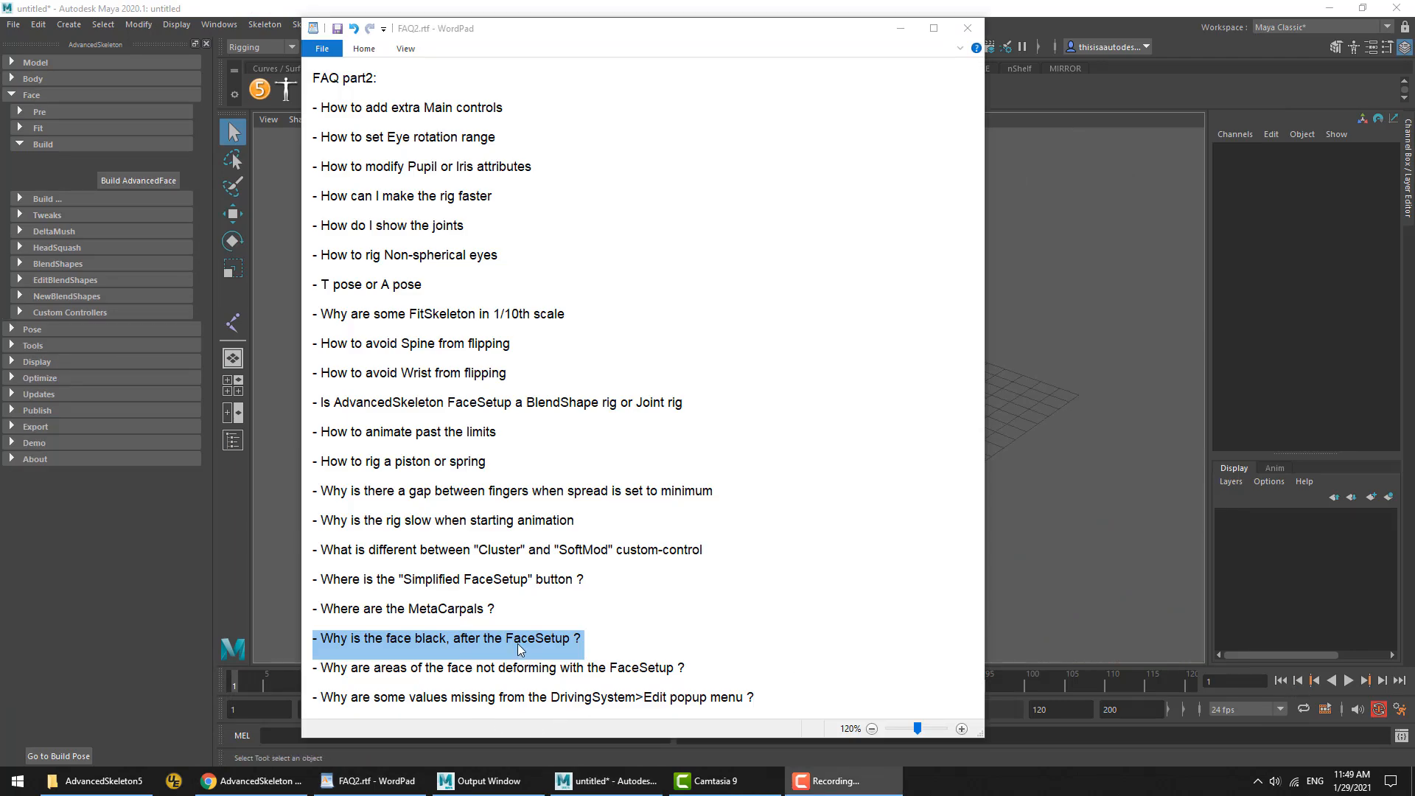
Search Windows for "maya" and launch Autodesk Maya 2016
left_click(1094, 479)
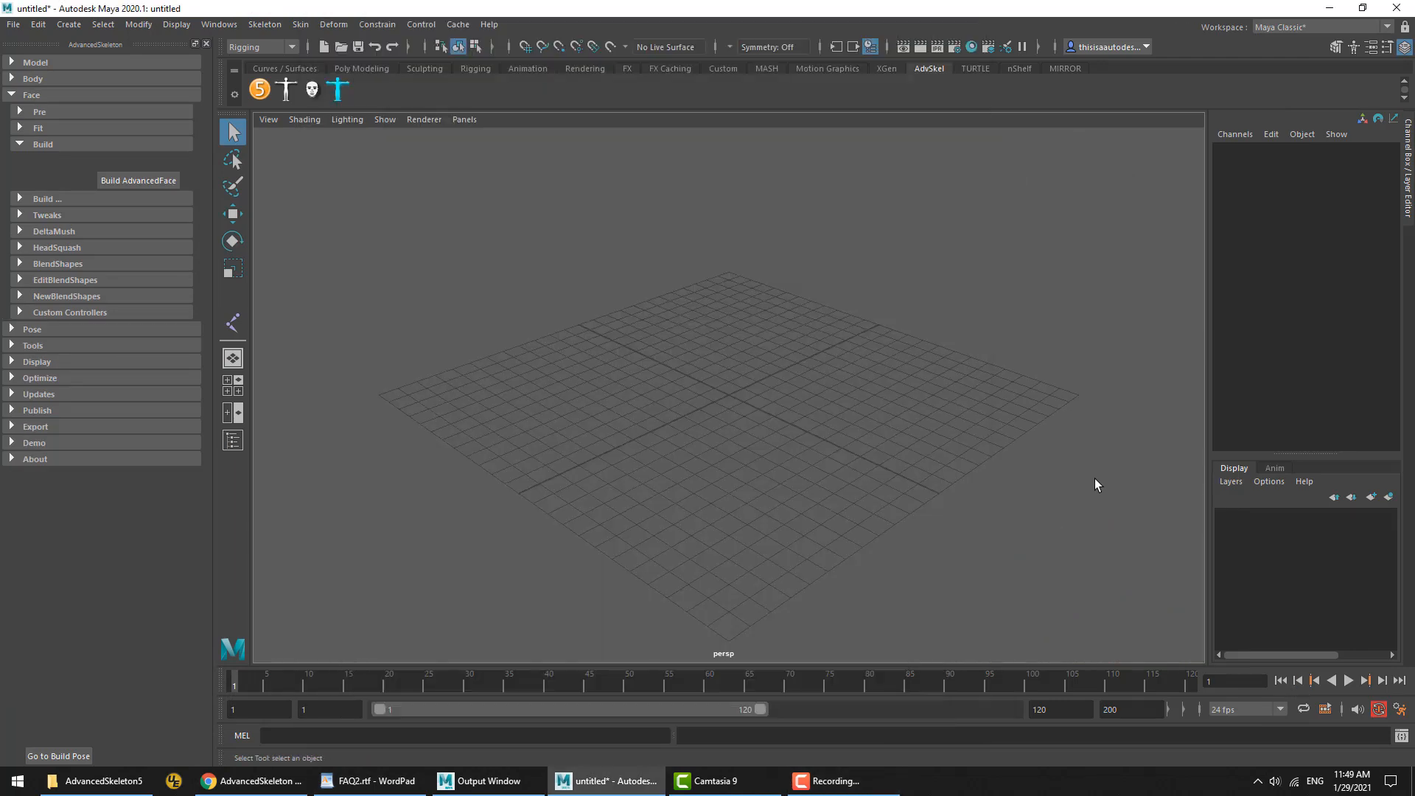
key("super")
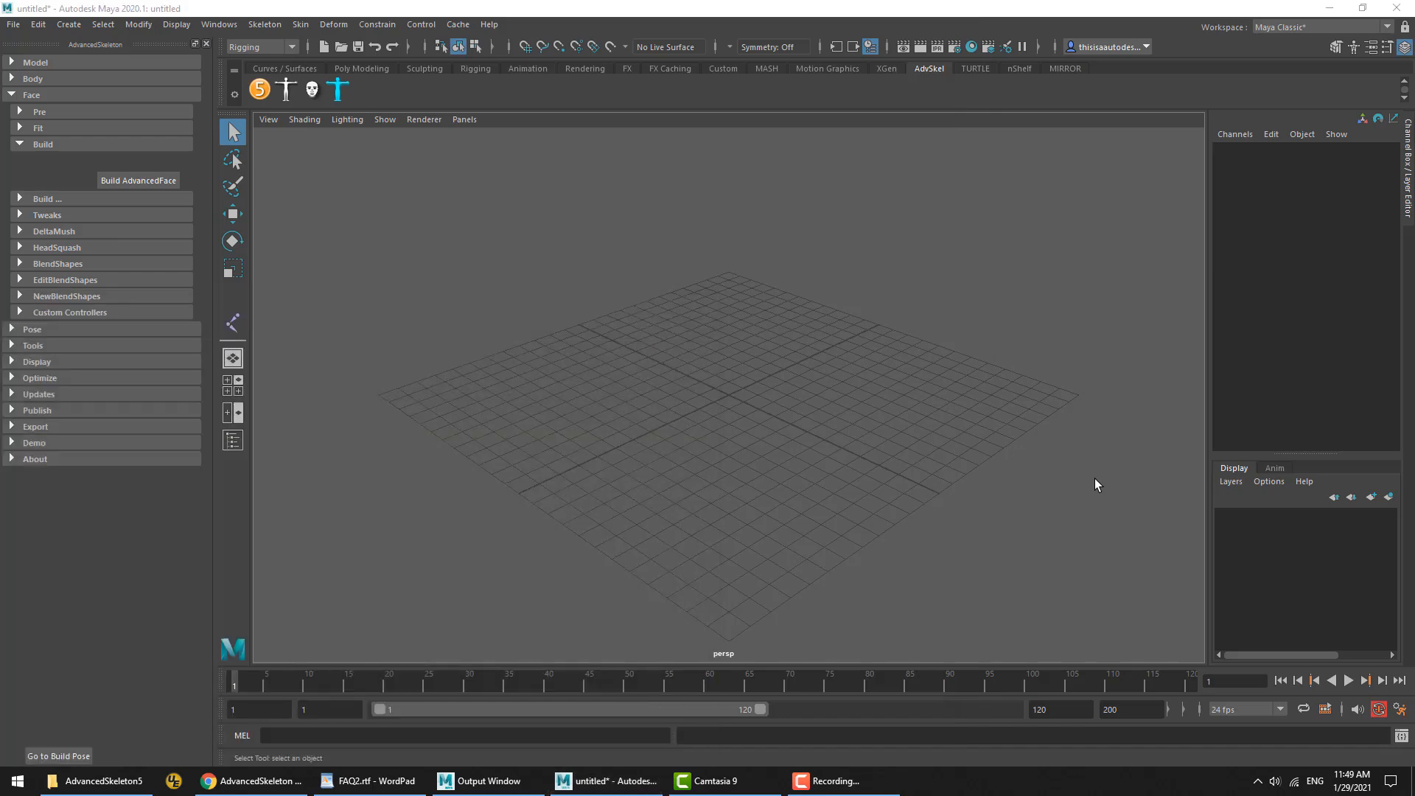
type("maya")
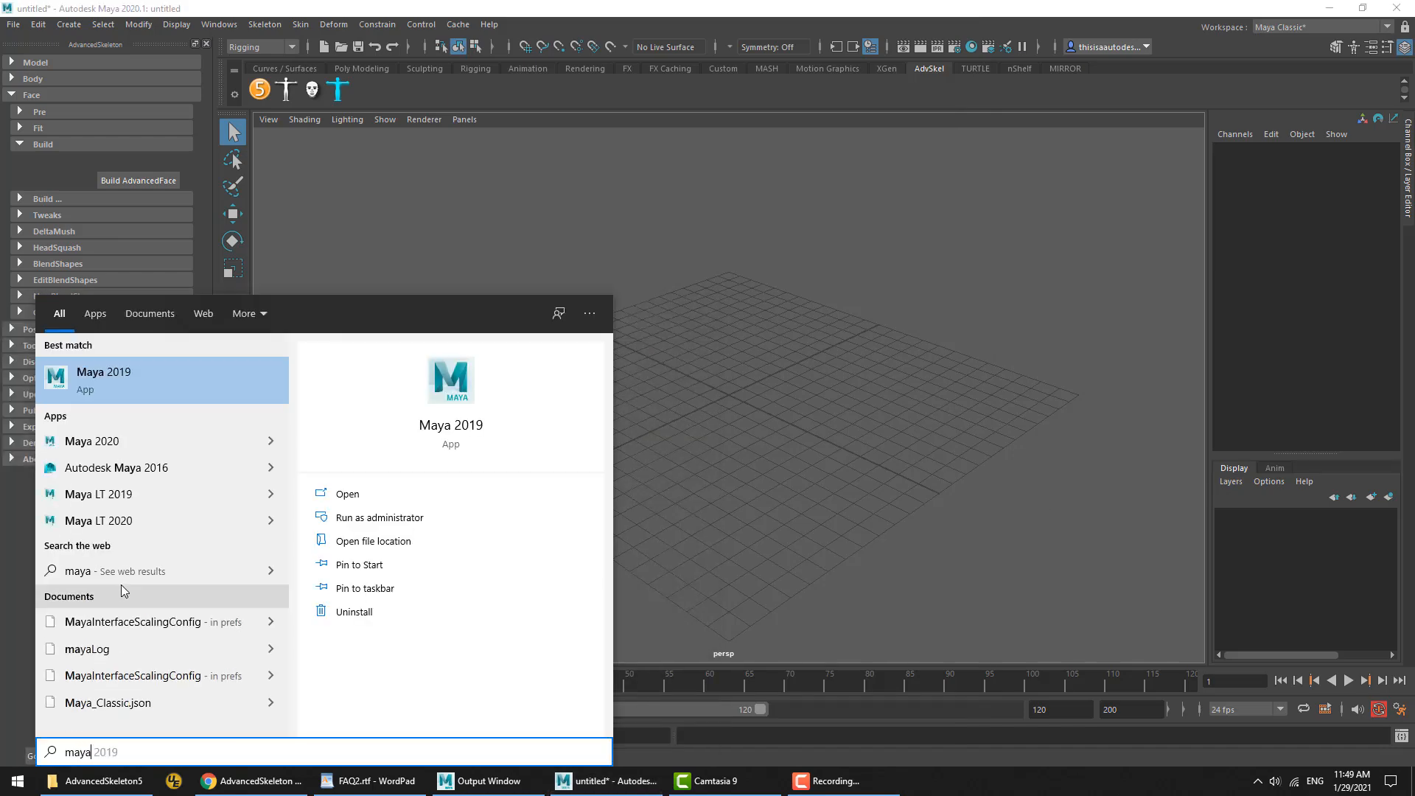
left_click(230, 503)
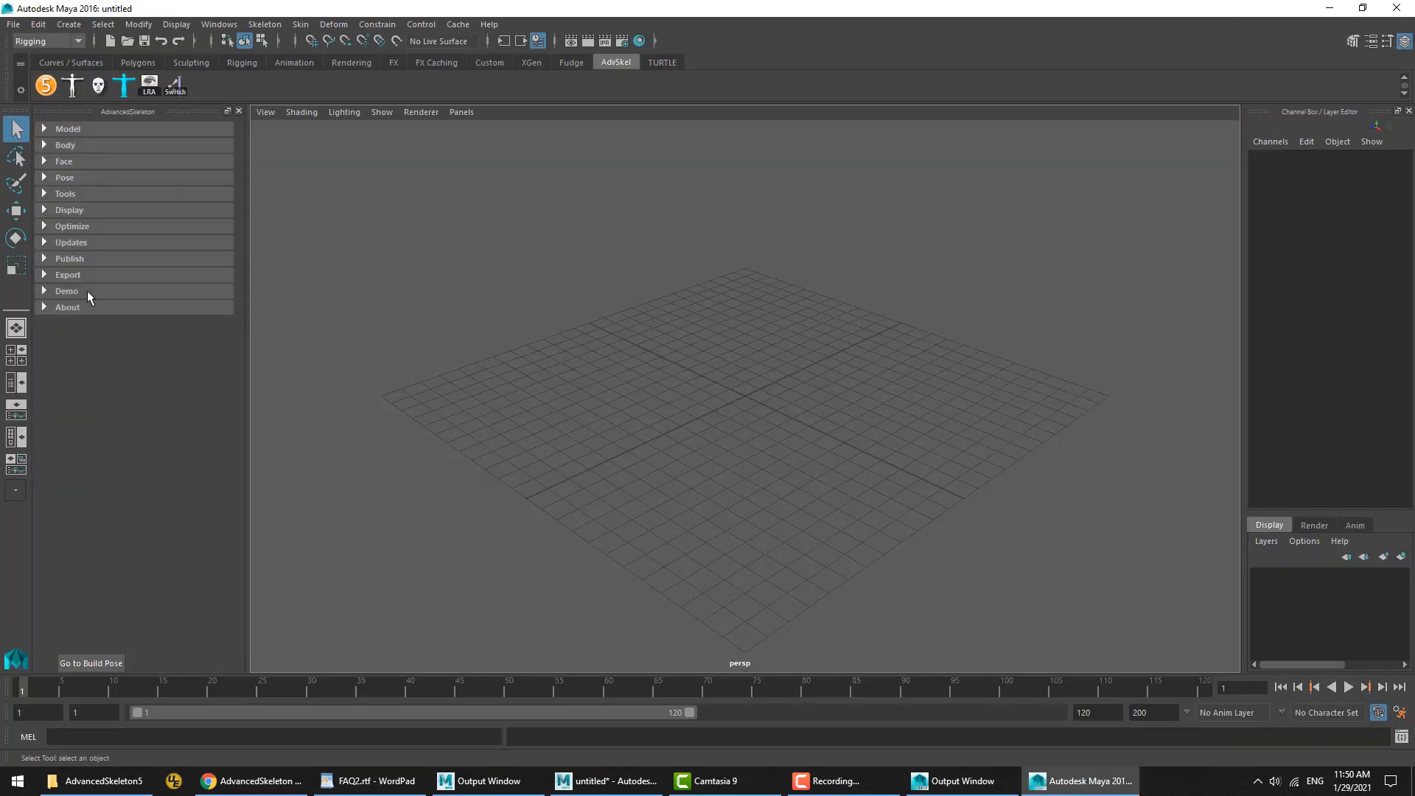
Open the tuna demo character from the AdvancedSkeleton demos
left_click(85, 292)
left_click(111, 342)
left_click(111, 341)
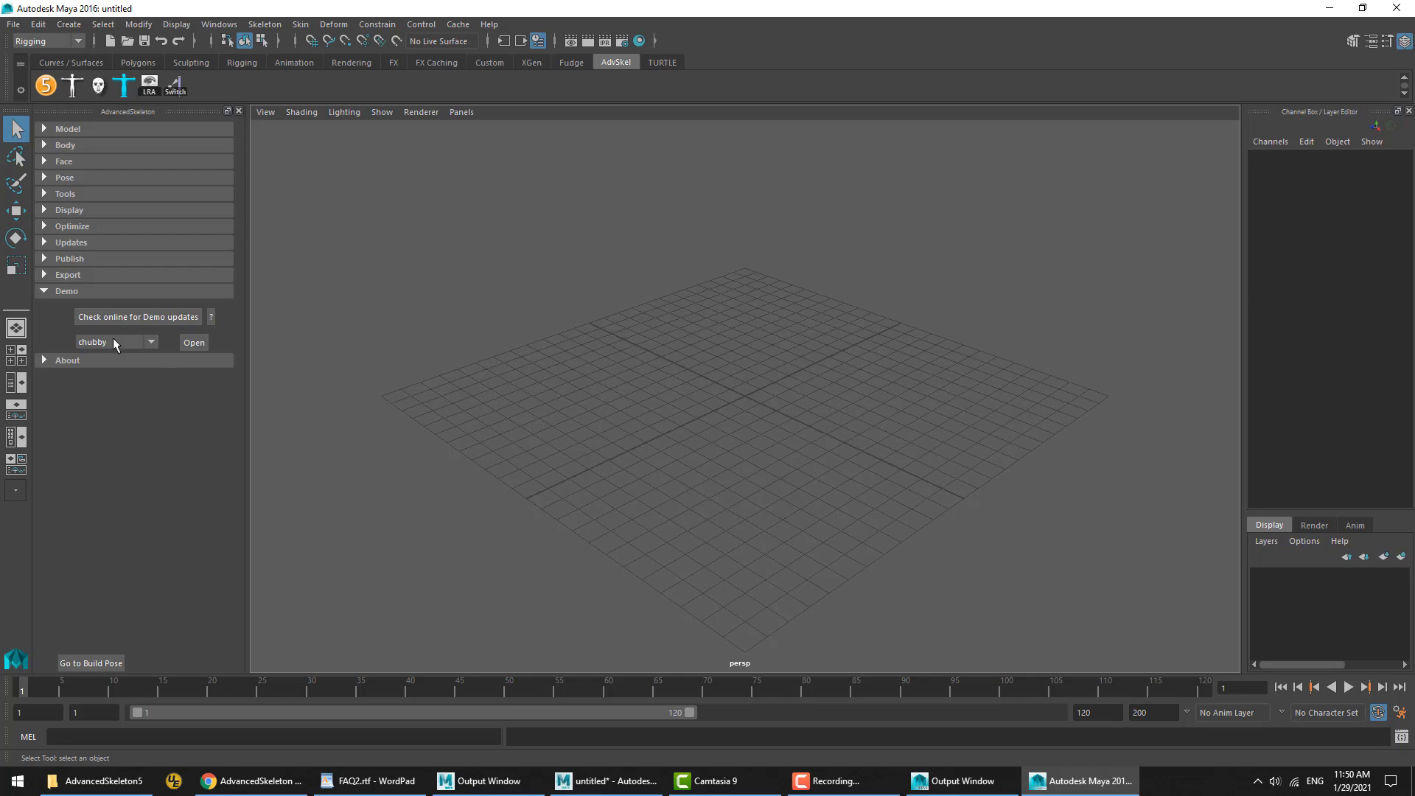
left_click(192, 342)
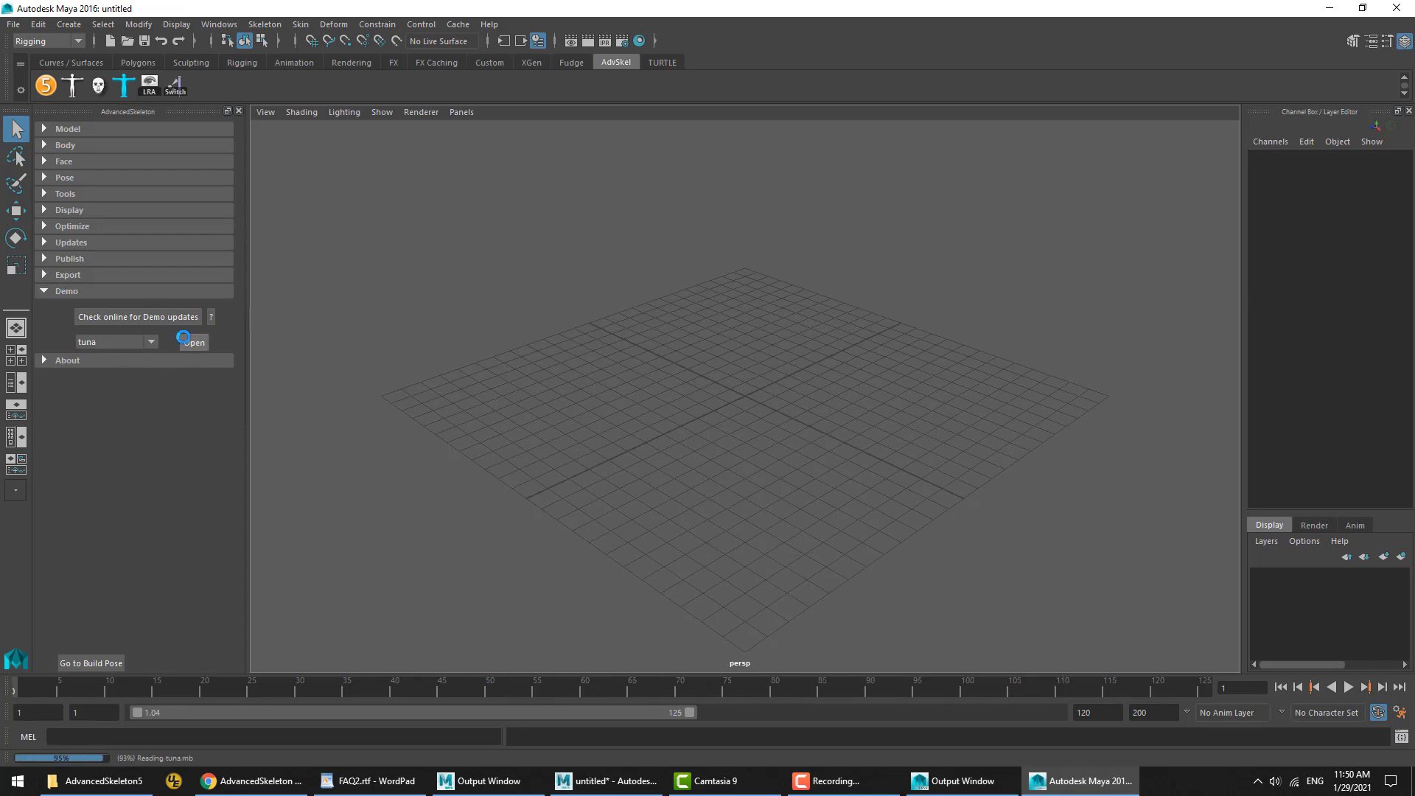
Frame the face mesh and set Deform User Normals to on for its skinCluster23
left_click(638, 280)
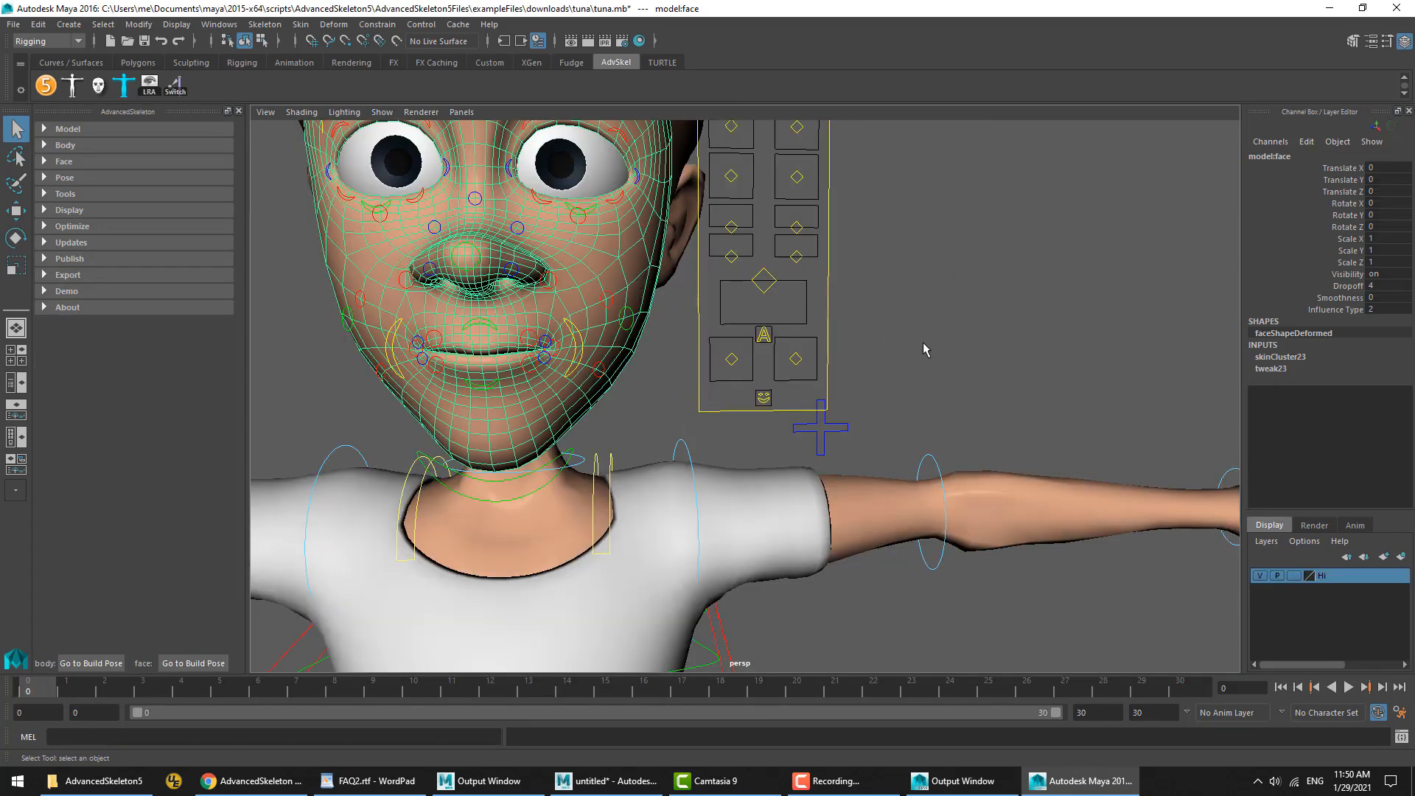
key("f")
left_click(1286, 357)
left_click(1391, 415)
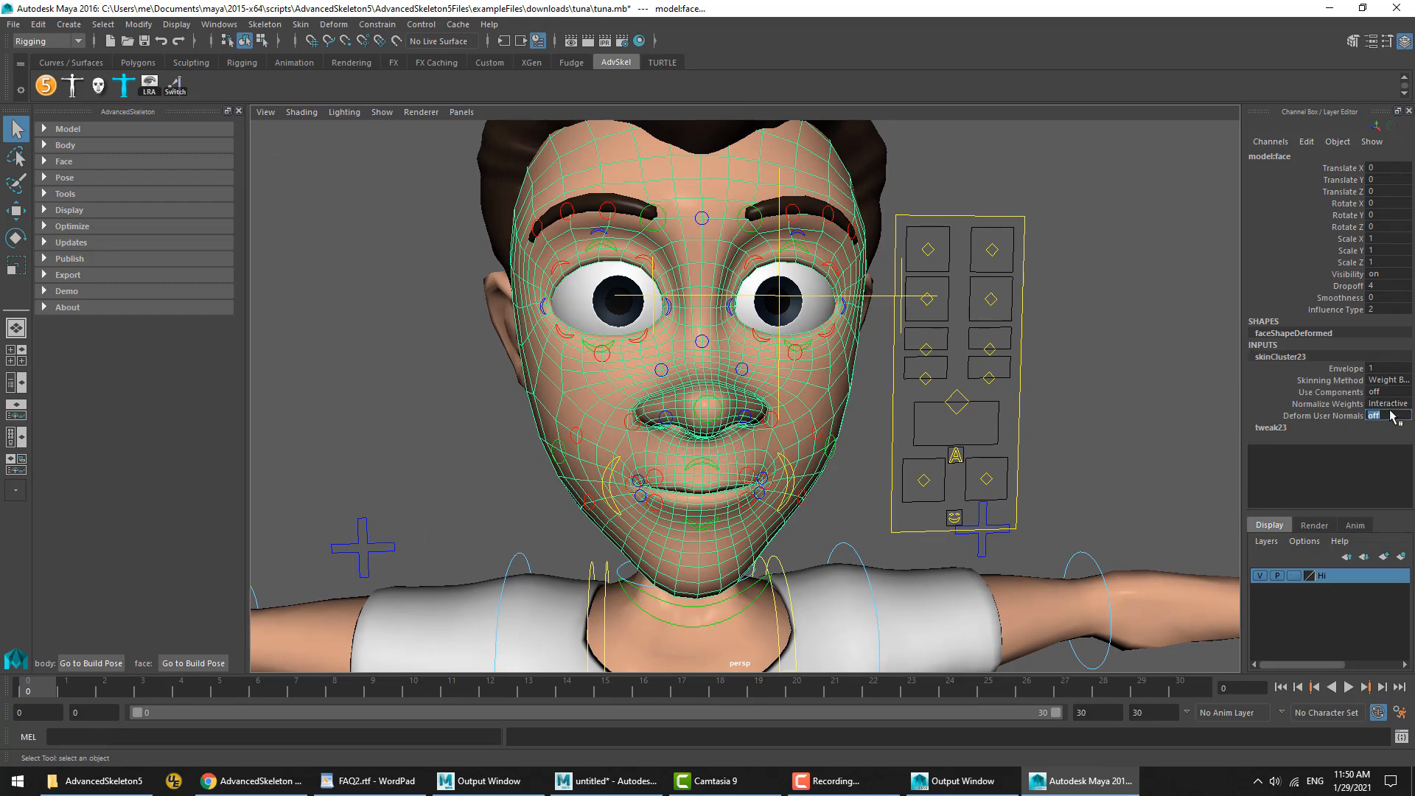
left_click(1385, 424)
left_click_drag(560, 420, 927, 498, "alt")
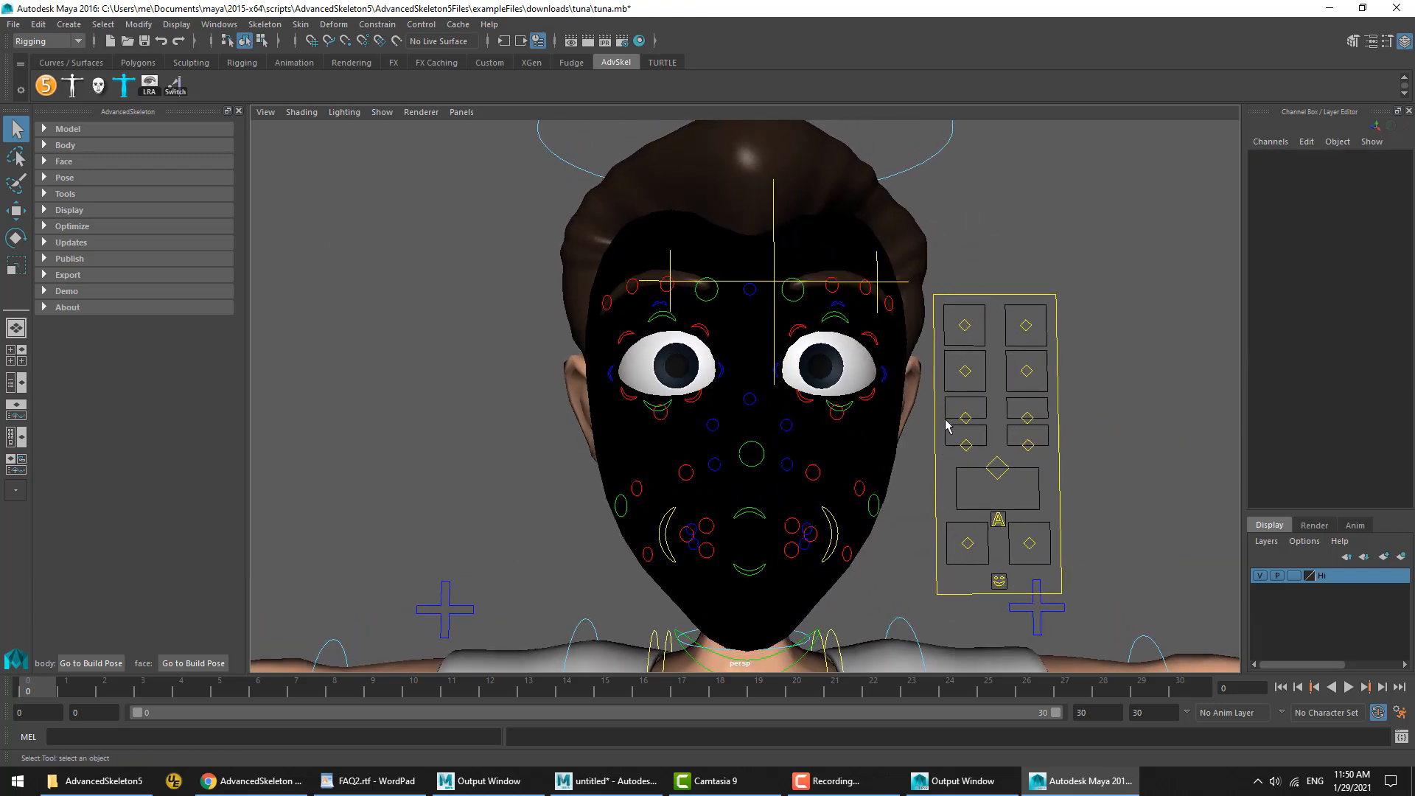
Set Deform User Normals to off on the face mesh's skinCluster23 and inspect the face shading
left_click_drag(948, 426, 878, 442, "alt")
left_click(878, 442)
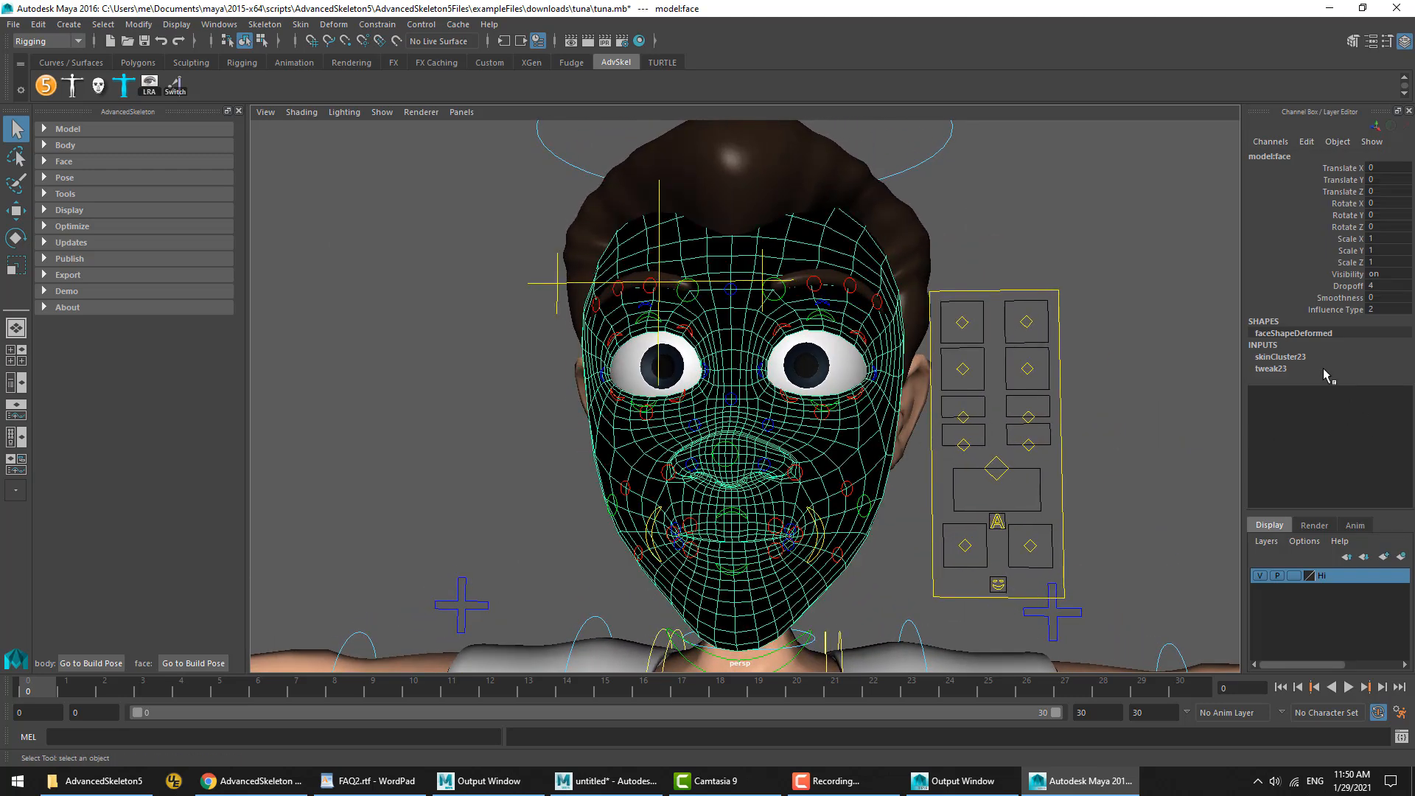
left_click(1282, 357)
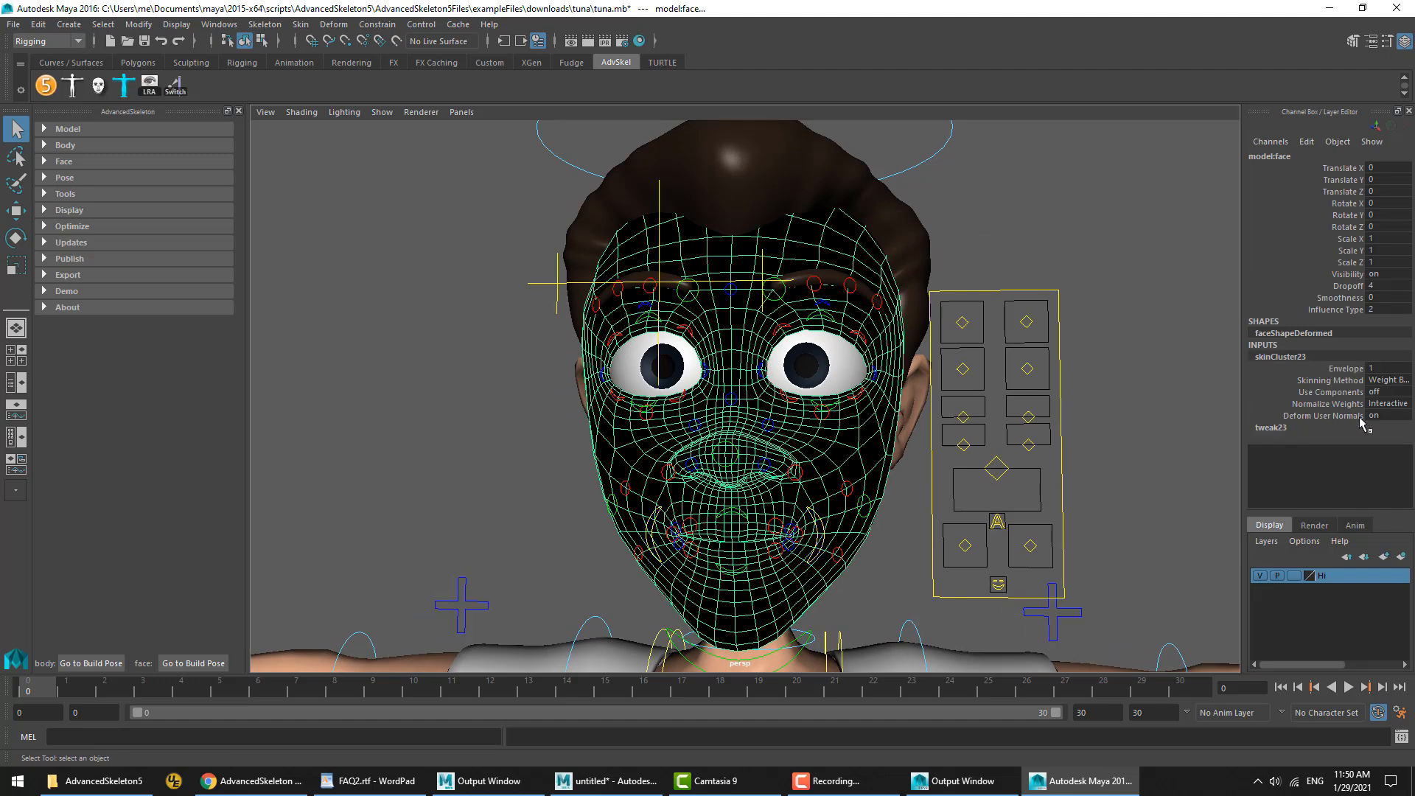
double_click(1385, 415)
type("off")
key("Return")
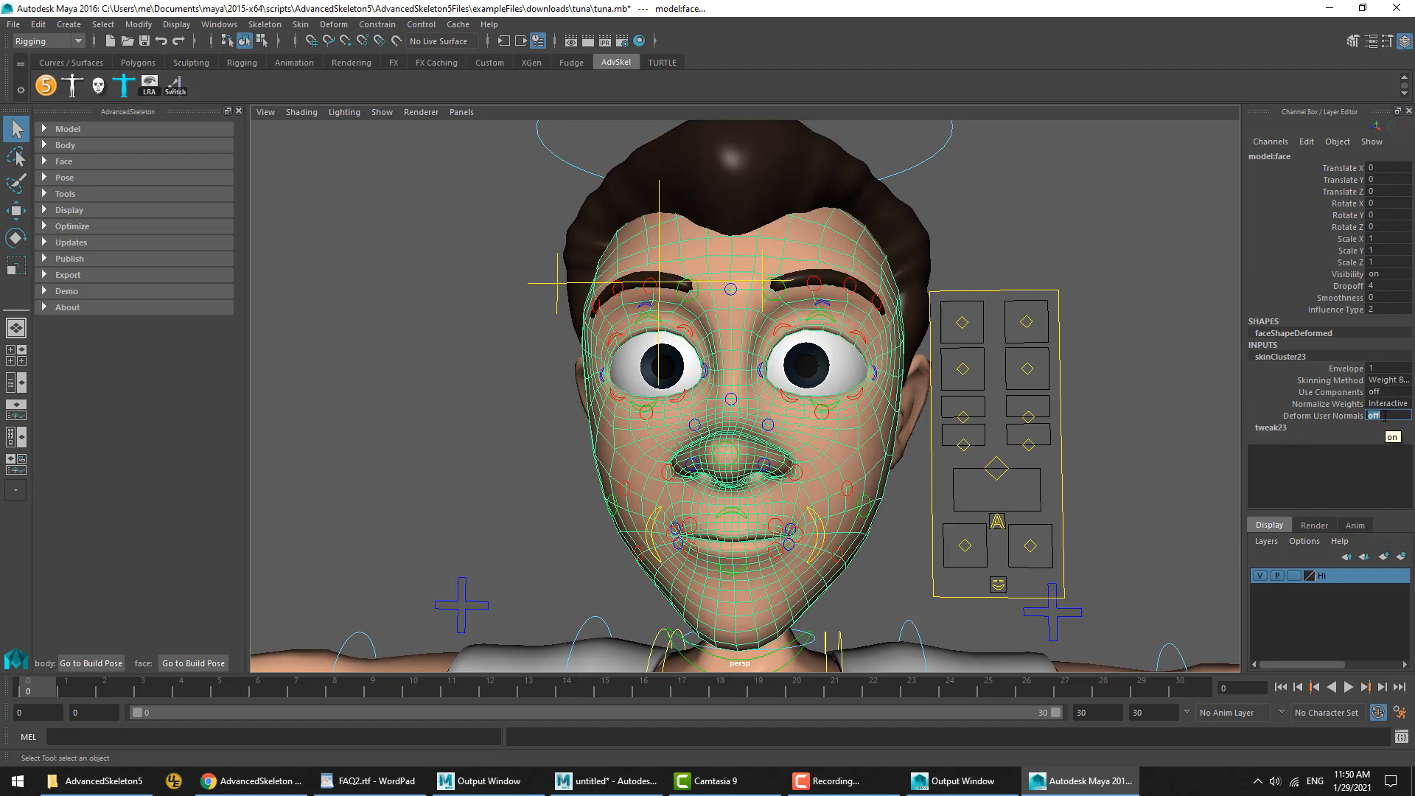
left_click(1203, 545)
left_click_drag(985, 514, 921, 525, "alt")
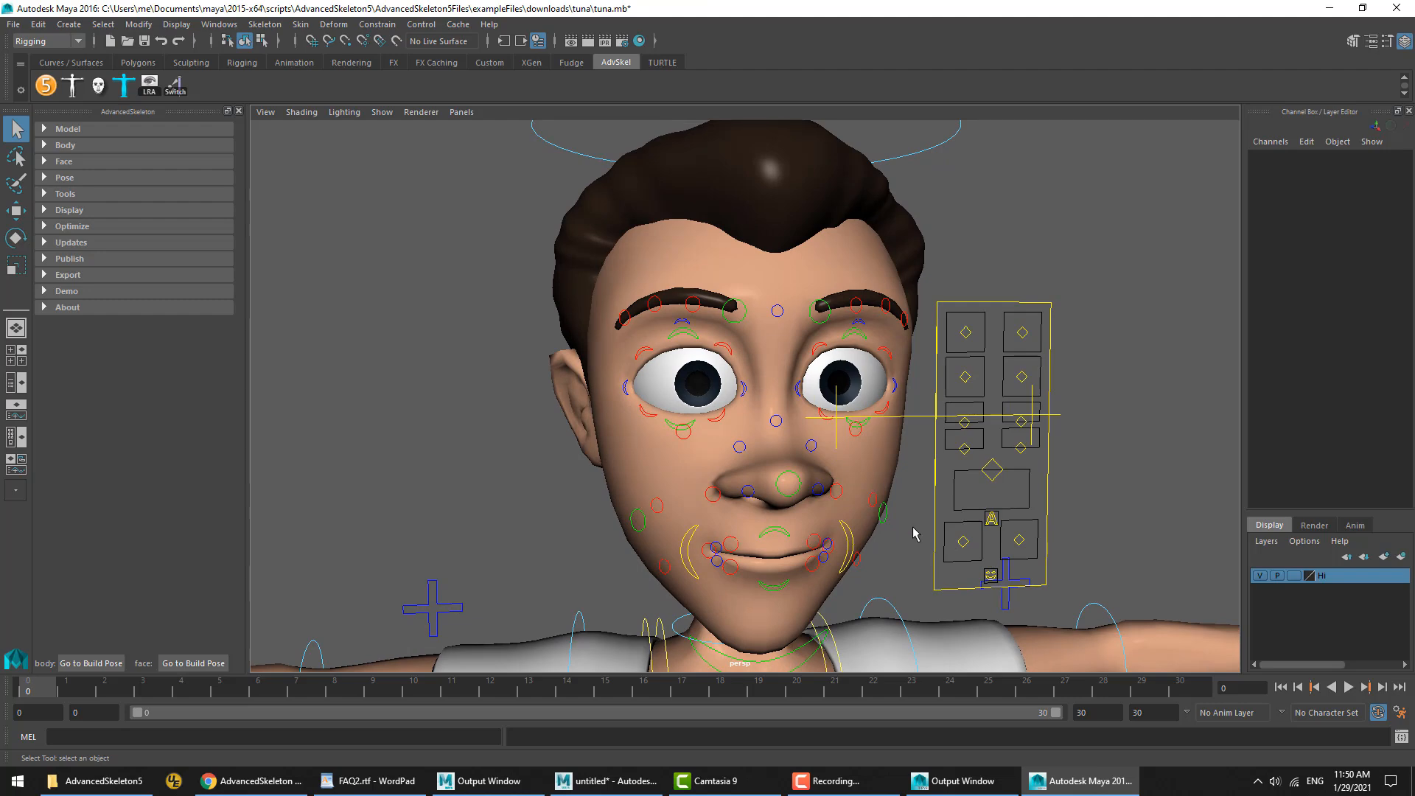
left_click(859, 518)
left_click(1140, 445)
left_click(883, 483)
left_click_drag(882, 493, 910, 478, "alt")
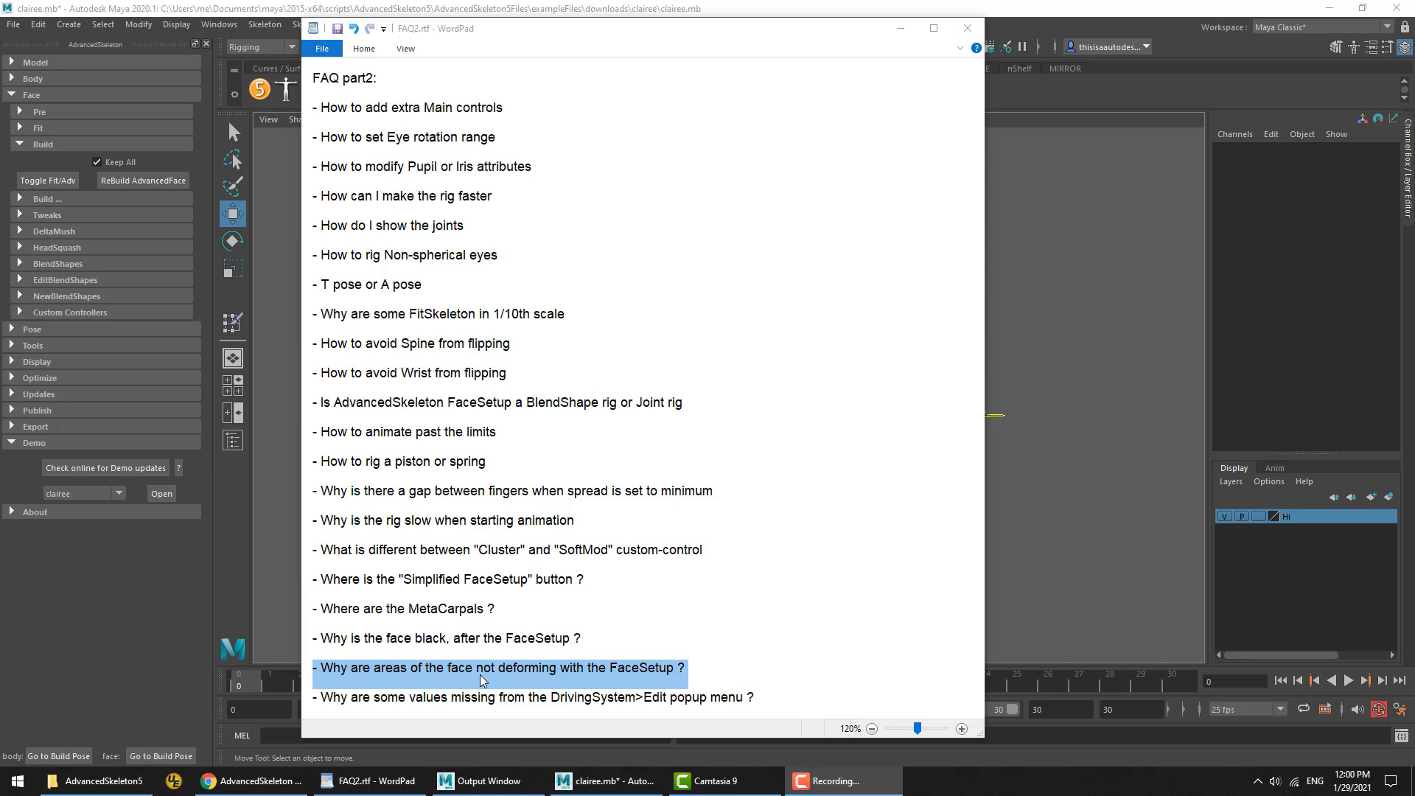
Frame the head of the clairee character in Maya 2020 and display the model with texture maps
left_click(1112, 386)
key("a")
left_click(780, 306)
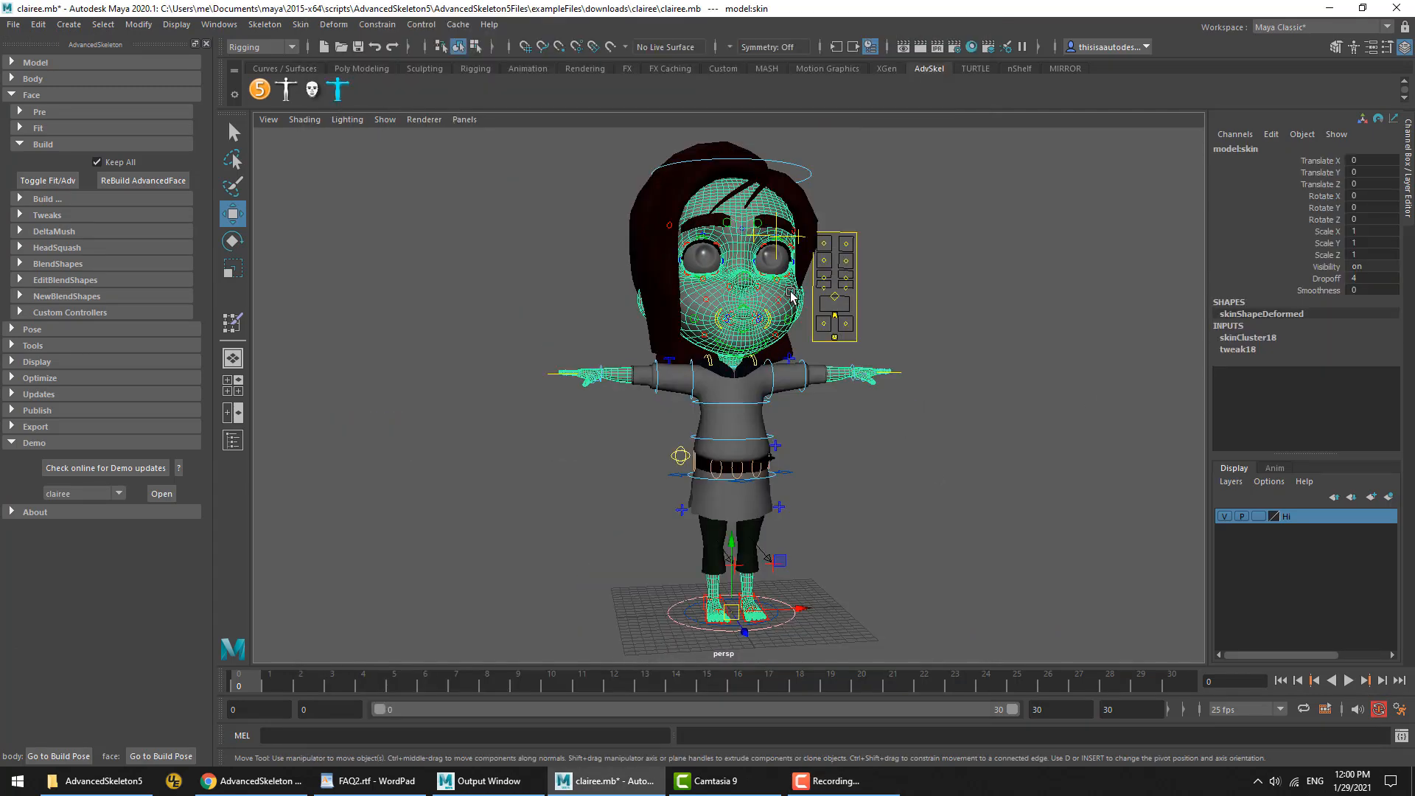
middle_click_drag(795, 292, 780, 432, "alt")
right_click_drag(781, 431, 1150, 435, "alt")
left_click_drag(1149, 435, 995, 442, "alt")
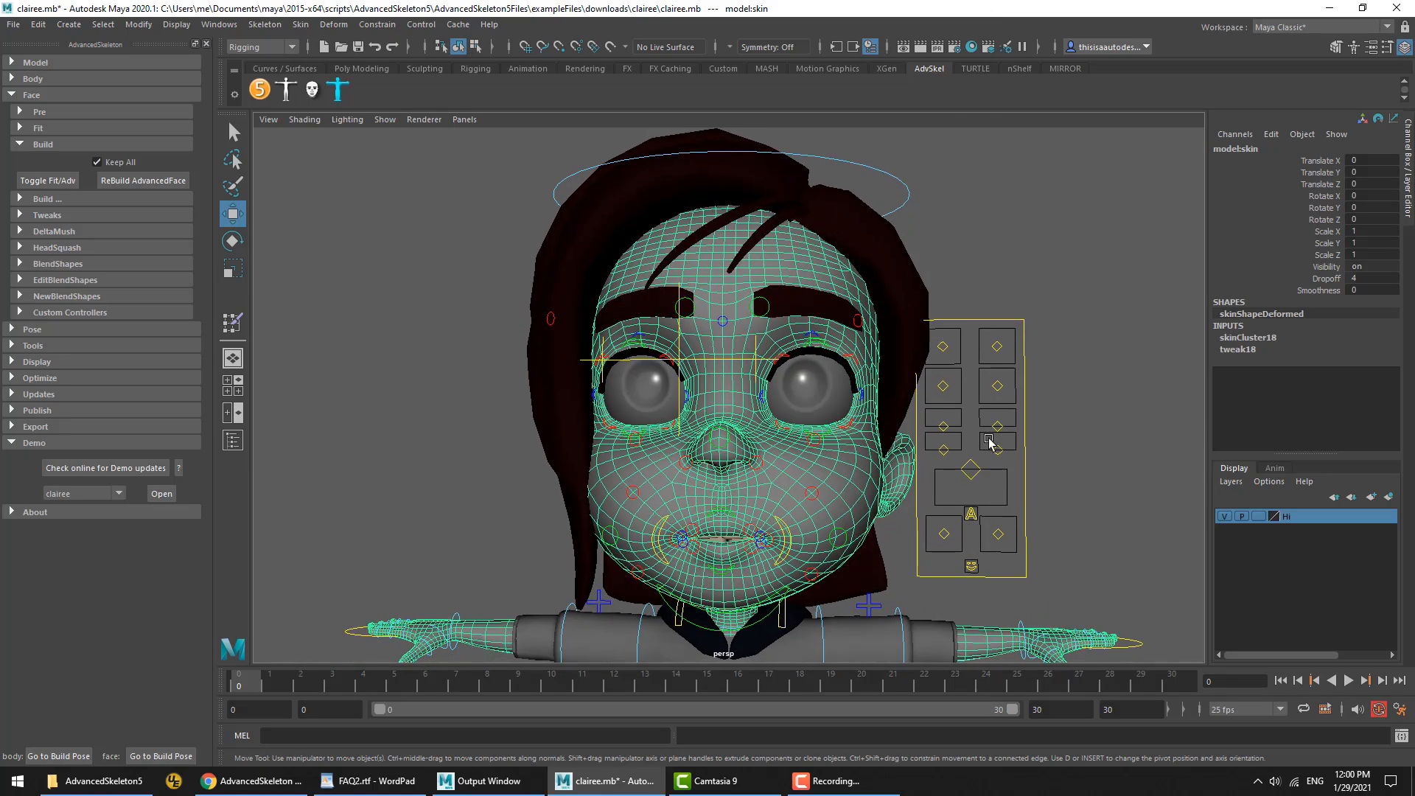
key("6")
left_click(1178, 414)
left_click_drag(977, 501, 1004, 532, "alt")
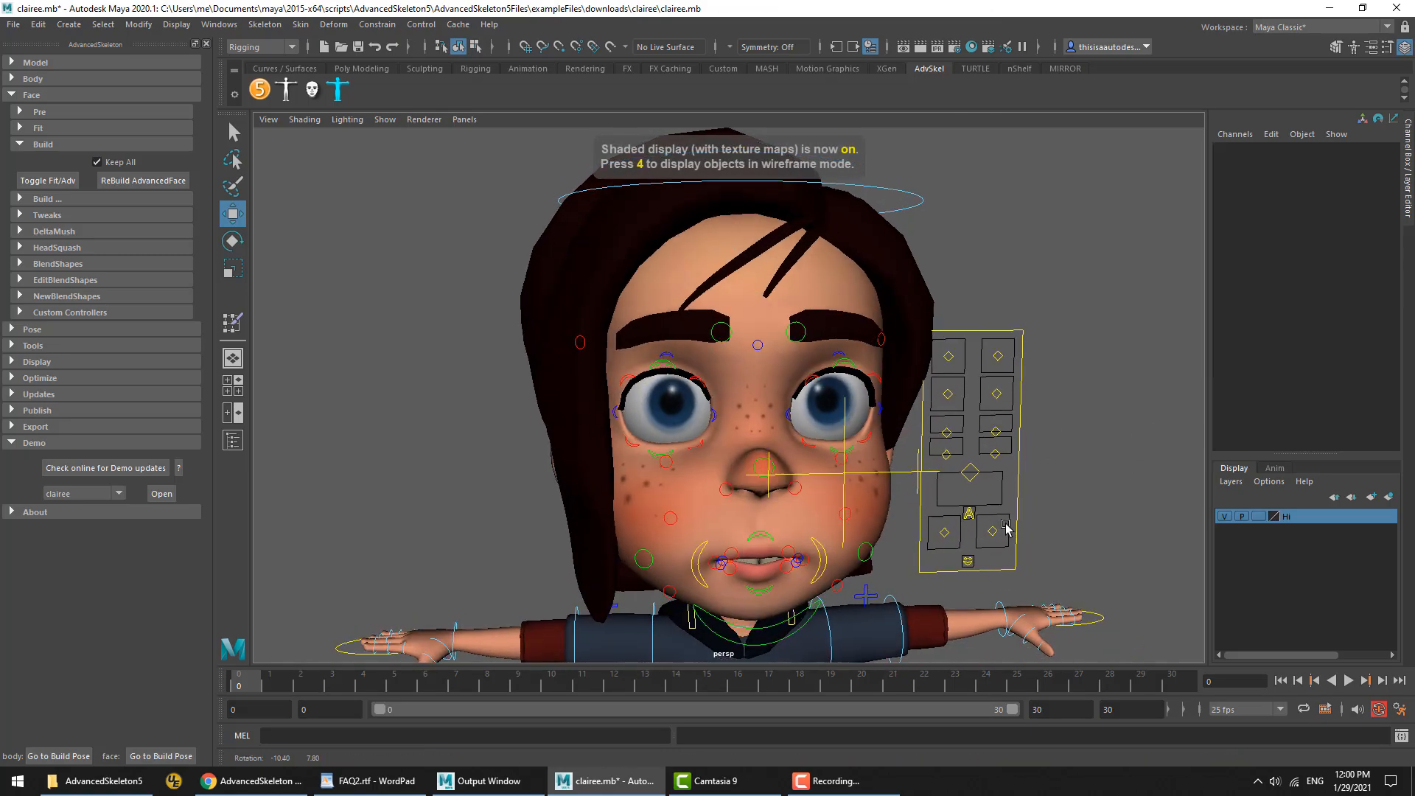
left_click(946, 533)
left_click_drag(918, 512, 929, 512, "alt")
middle_click_drag(929, 513, 937, 463, "alt")
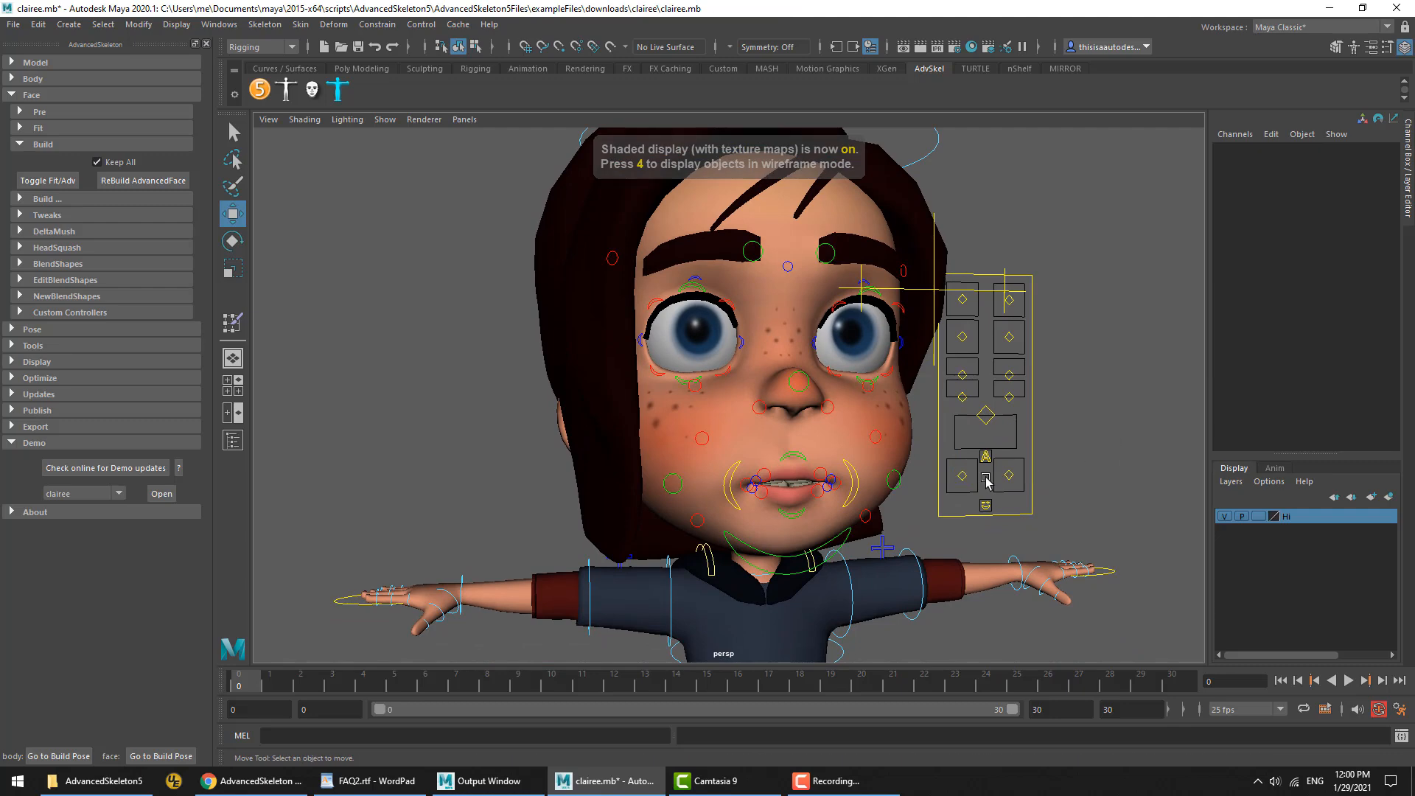
Try moving a control at the mouth corner and one in the face control box, undoing each move
left_click(742, 488)
mouse_move(742, 488)
left_mouse_down()
mouse_move(707, 448)
mouse_move(745, 483)
left_mouse_up()
key("ctrl+z")
middle_click_drag(784, 499, 815, 505, "alt")
right_click_drag(815, 505, 844, 532, "alt")
middle_click_drag(941, 551, 741, 454, "alt")
left_click(1034, 463)
middle_click_drag(1011, 502, 1058, 450)
key("ctrl+z")
Try moving another face control-box slider and the SmilePull_R control, undo each move, and clear the selection
left_click(1065, 350)
middle_click_drag(1060, 386, 1041, 431)
key("ctrl+z")
left_click(1032, 463)
key("ctrl+z")
left_click(638, 503)
mouse_move(767, 516)
middle_mouse_down()
mouse_move(701, 467)
mouse_move(767, 524)
middle_mouse_up()
key("ctrl+z")
scroll(766, 514, "down", 6)
scroll(910, 487, "up", 2)
scroll(902, 473, "up", 2)
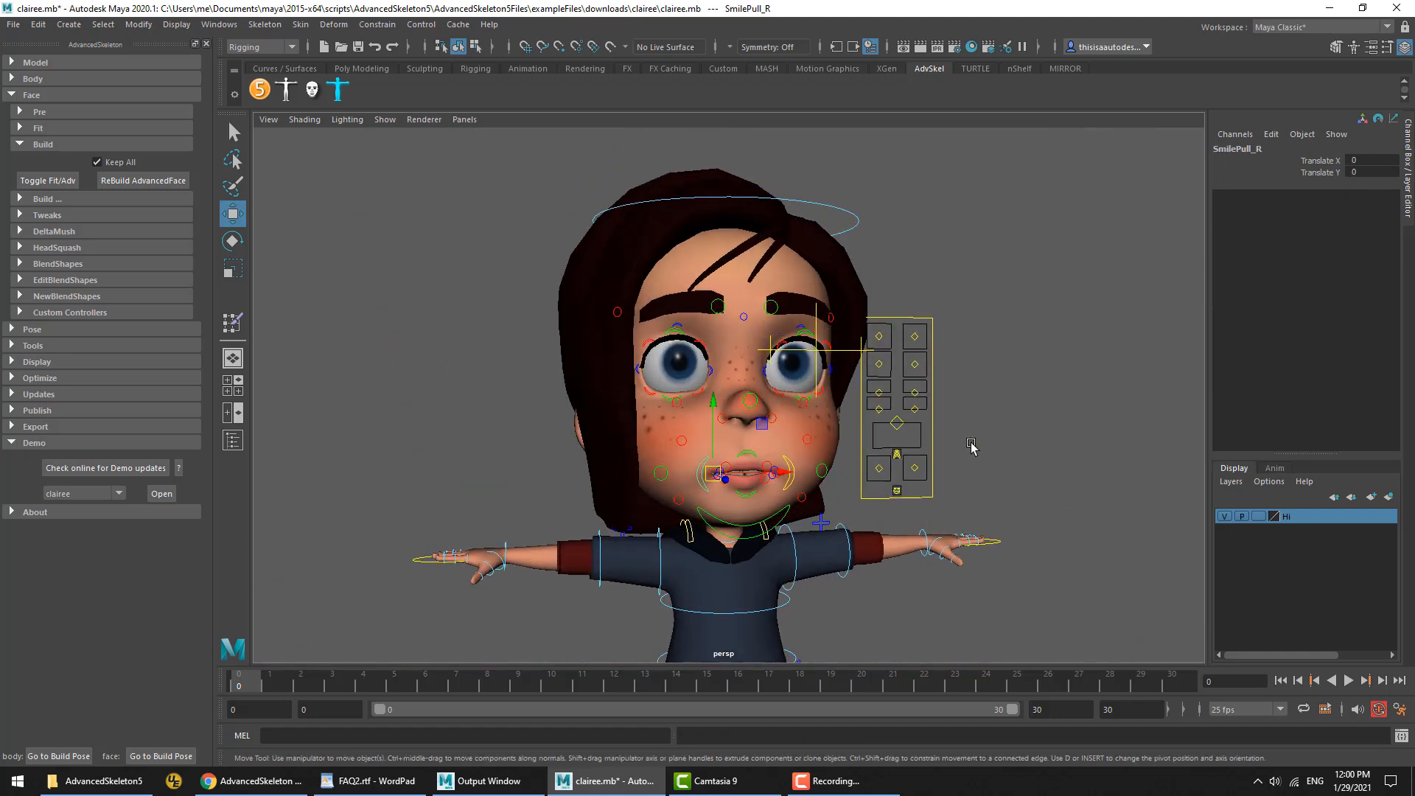
left_click(996, 411)
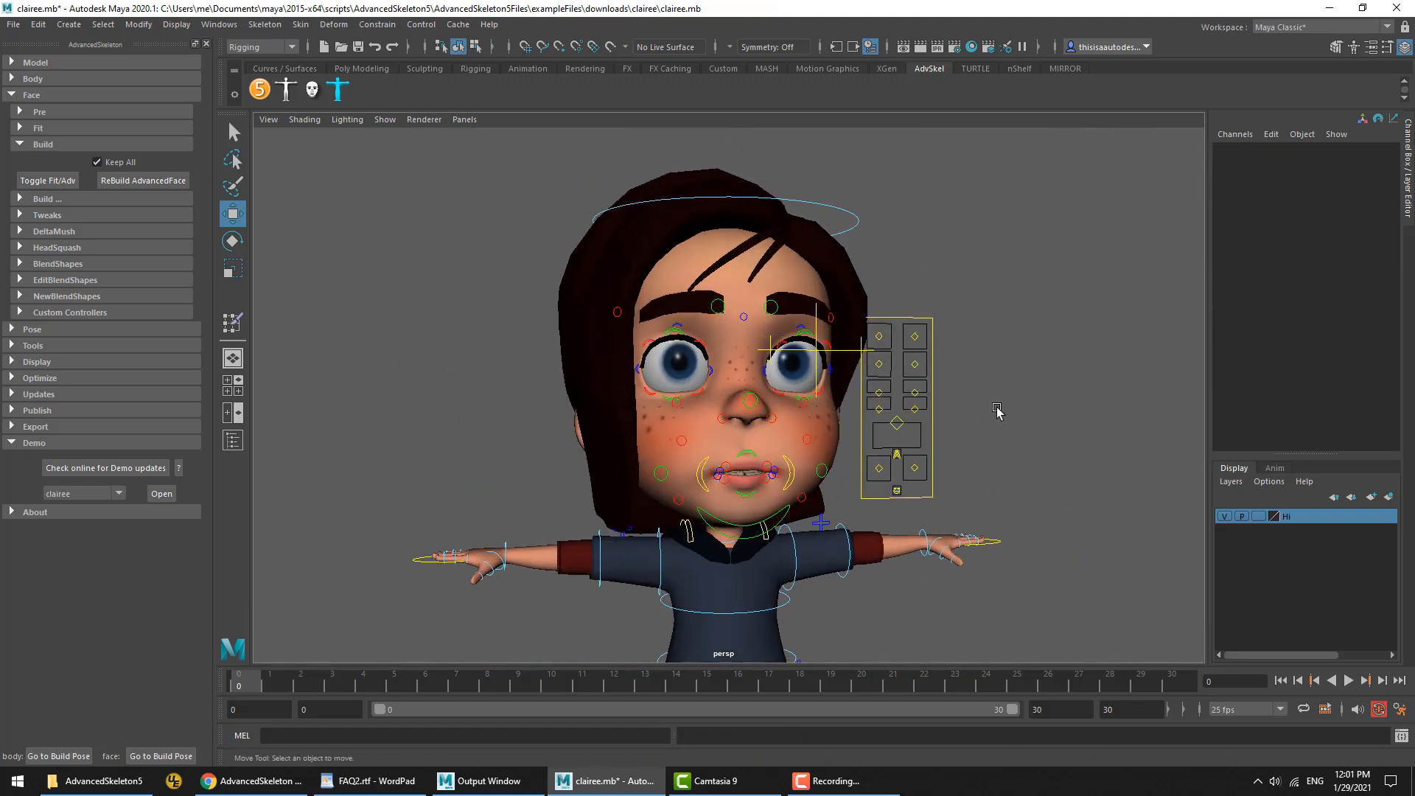
Open the Paint Skin Weights Tool on the skin mesh, return to the Select Tool and close the tool settings
left_click(118, 445)
left_click(697, 460)
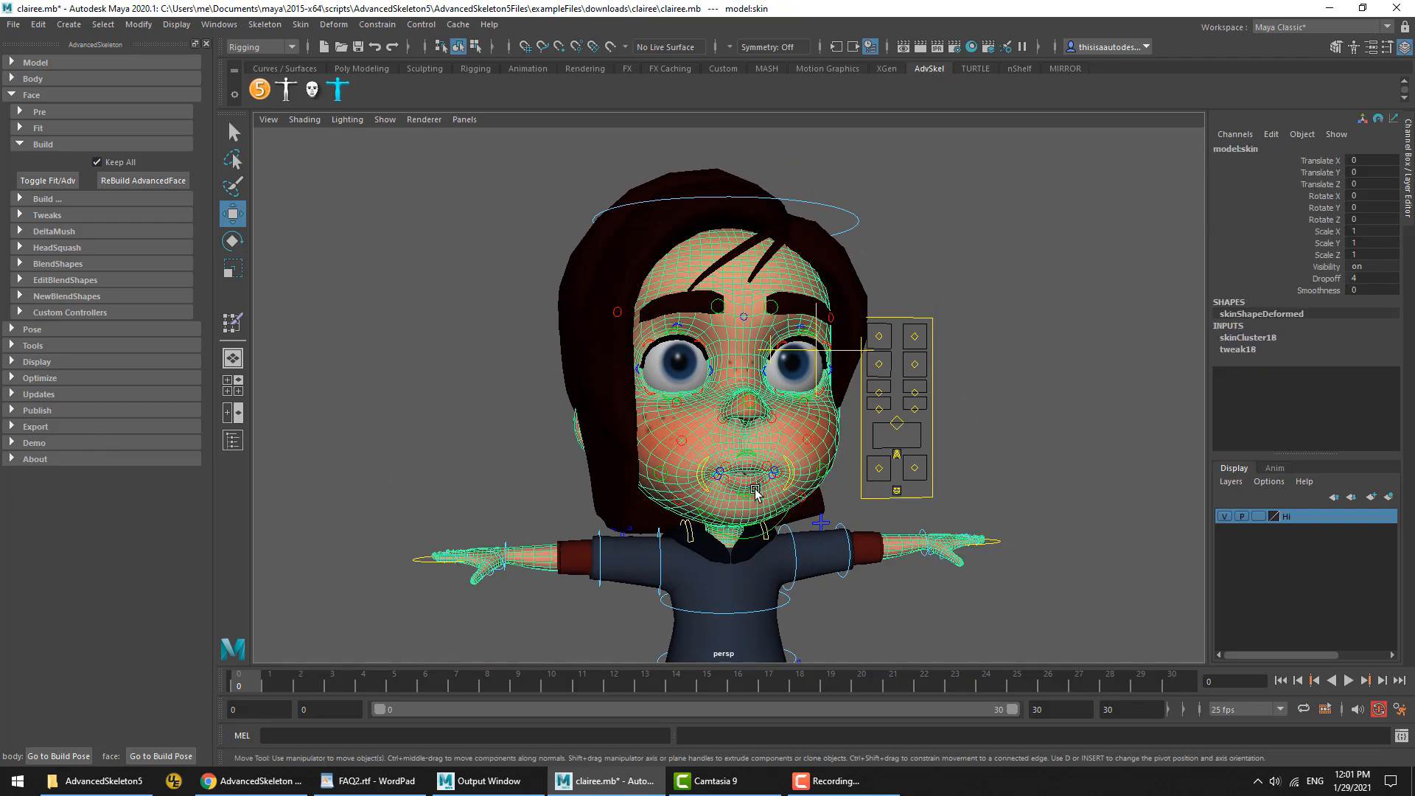
left_click(33, 184)
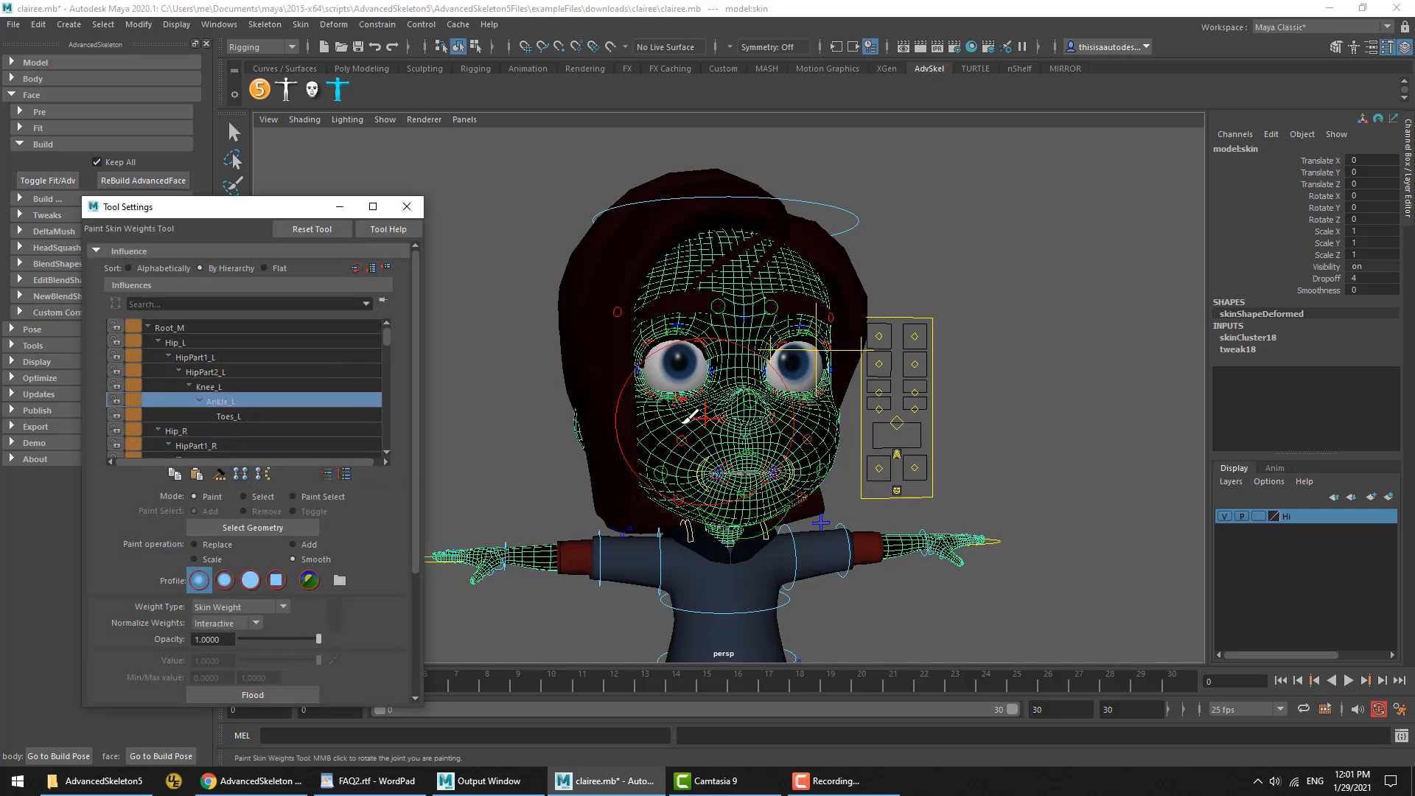
left_click(234, 132)
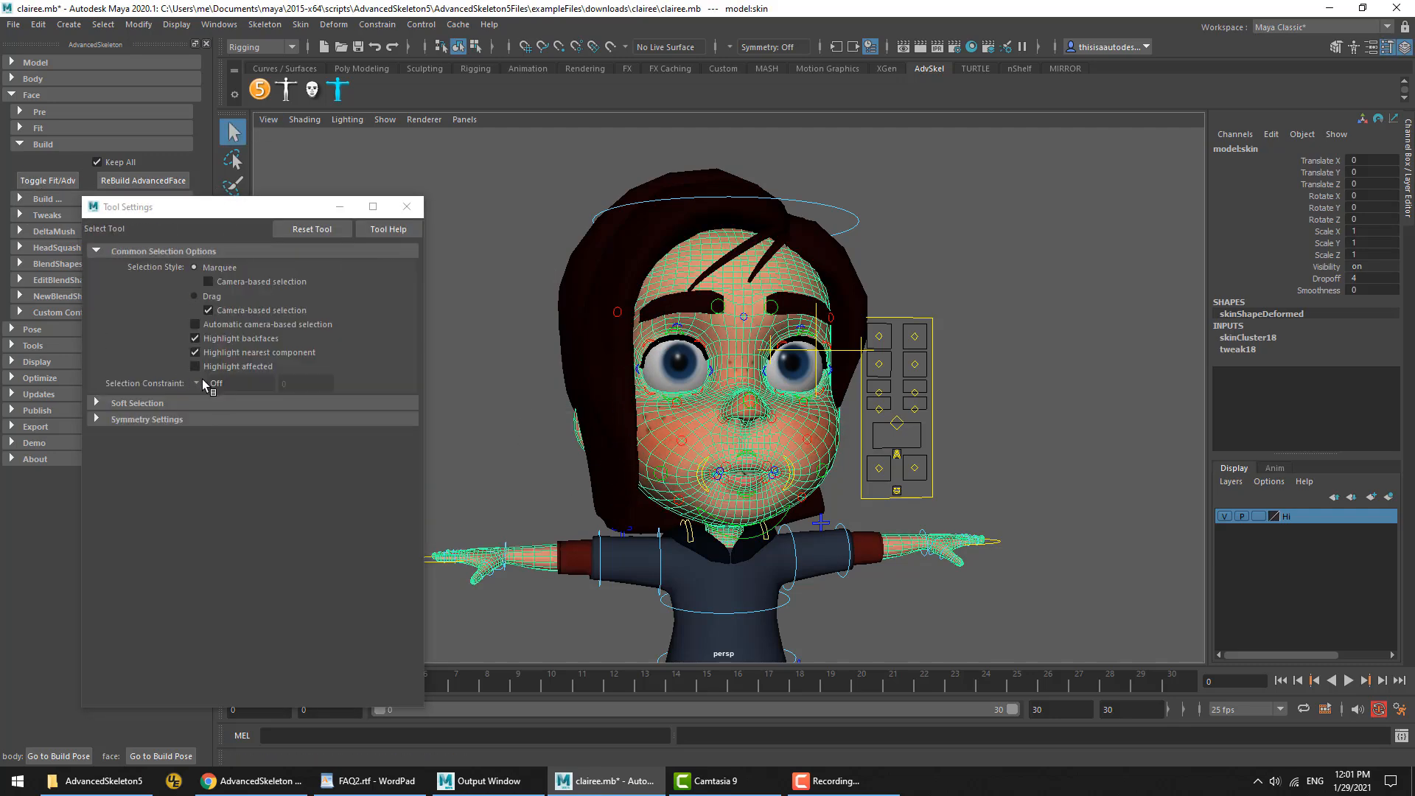
left_click(407, 207)
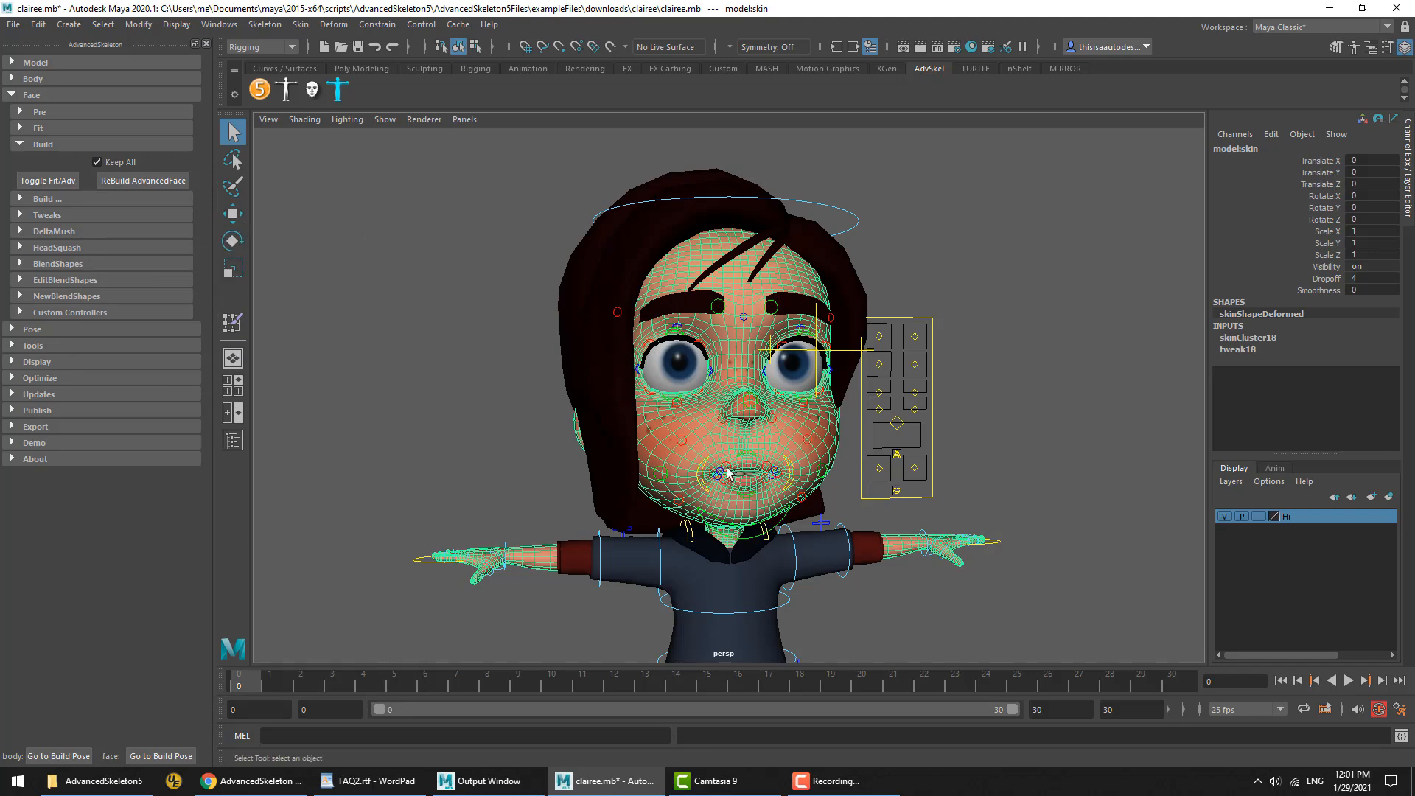
Try moving the large central diamond control in the face control box, undo it, and clear the selection
left_click(901, 426)
key("w")
left_click_drag(905, 424, 912, 475)
key("ctrl+z")
left_click(1058, 341)
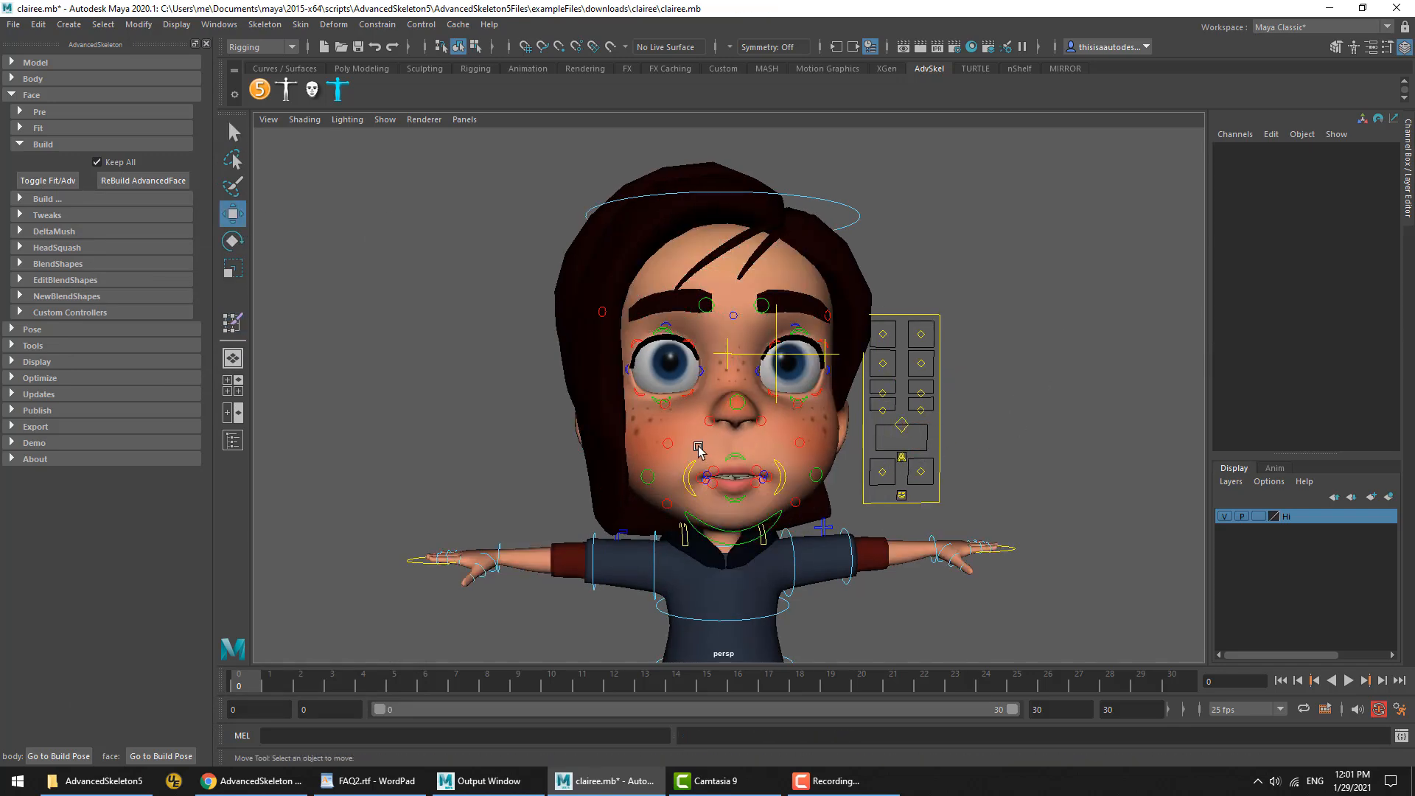
Toggle the face setup from the advanced rig to its fit objects
left_click(38, 150)
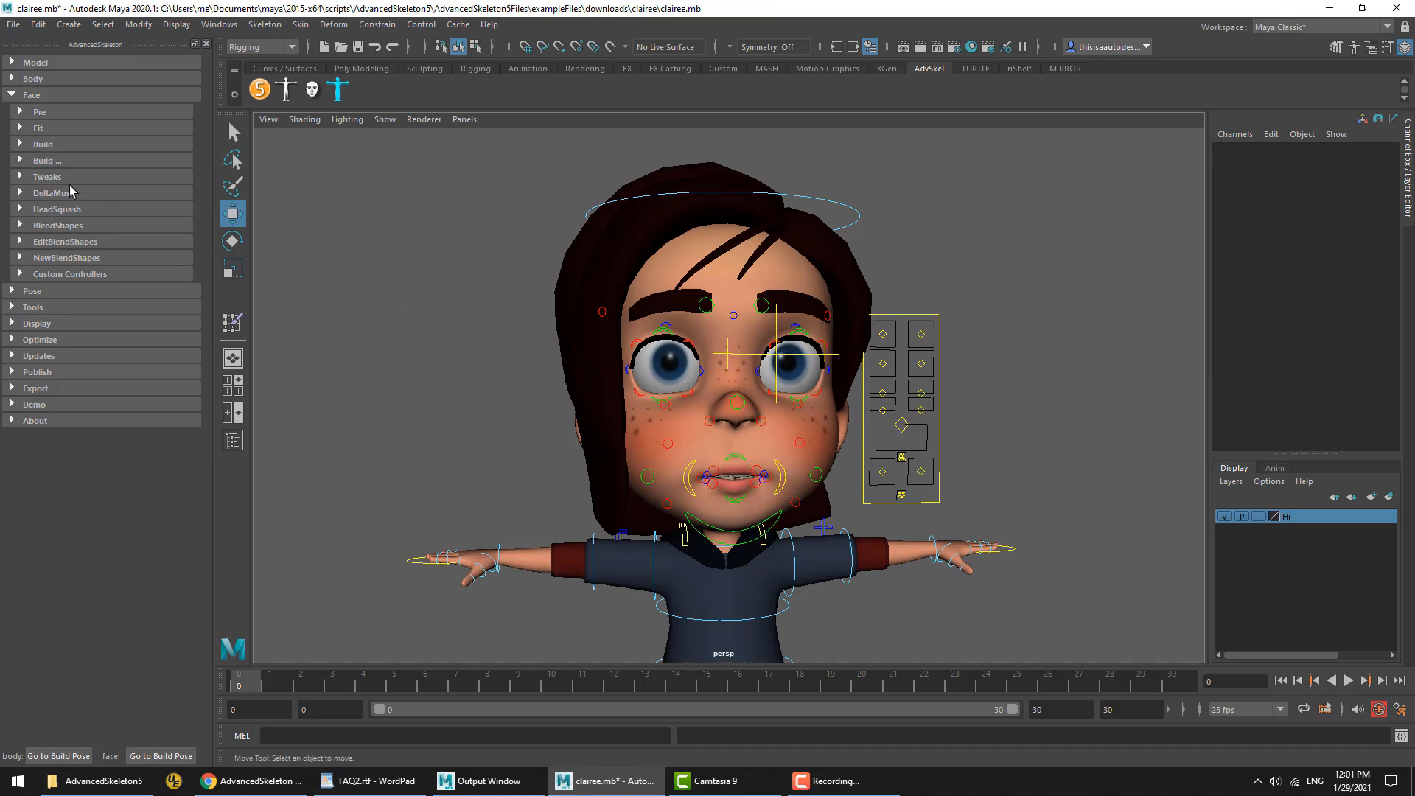
left_click(46, 159)
left_click(47, 158)
left_click(43, 145)
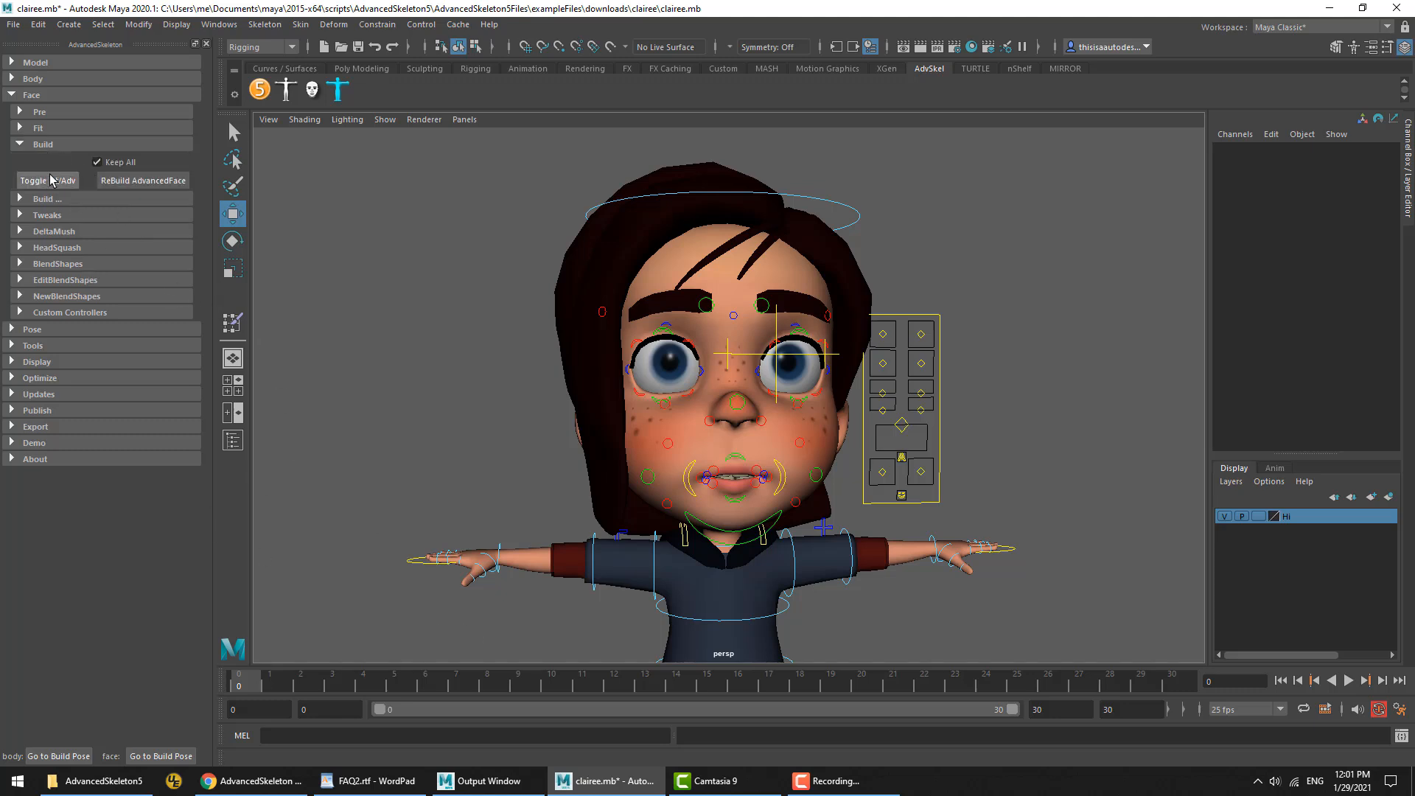
left_click(48, 182)
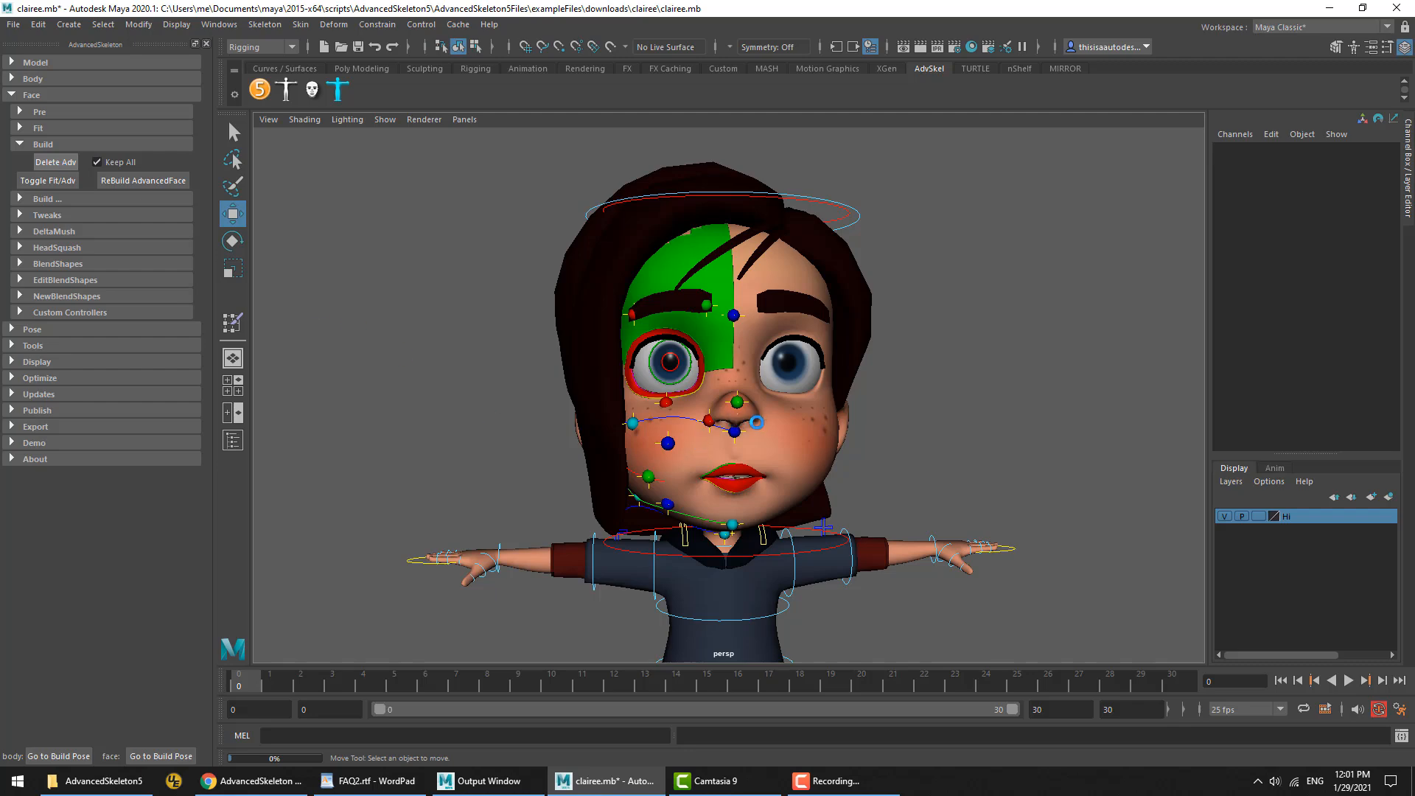
Delete the built advanced face rig and show the Step Builder for rebuilding it in stages
left_click(44, 146)
left_click(62, 146)
left_click(55, 199)
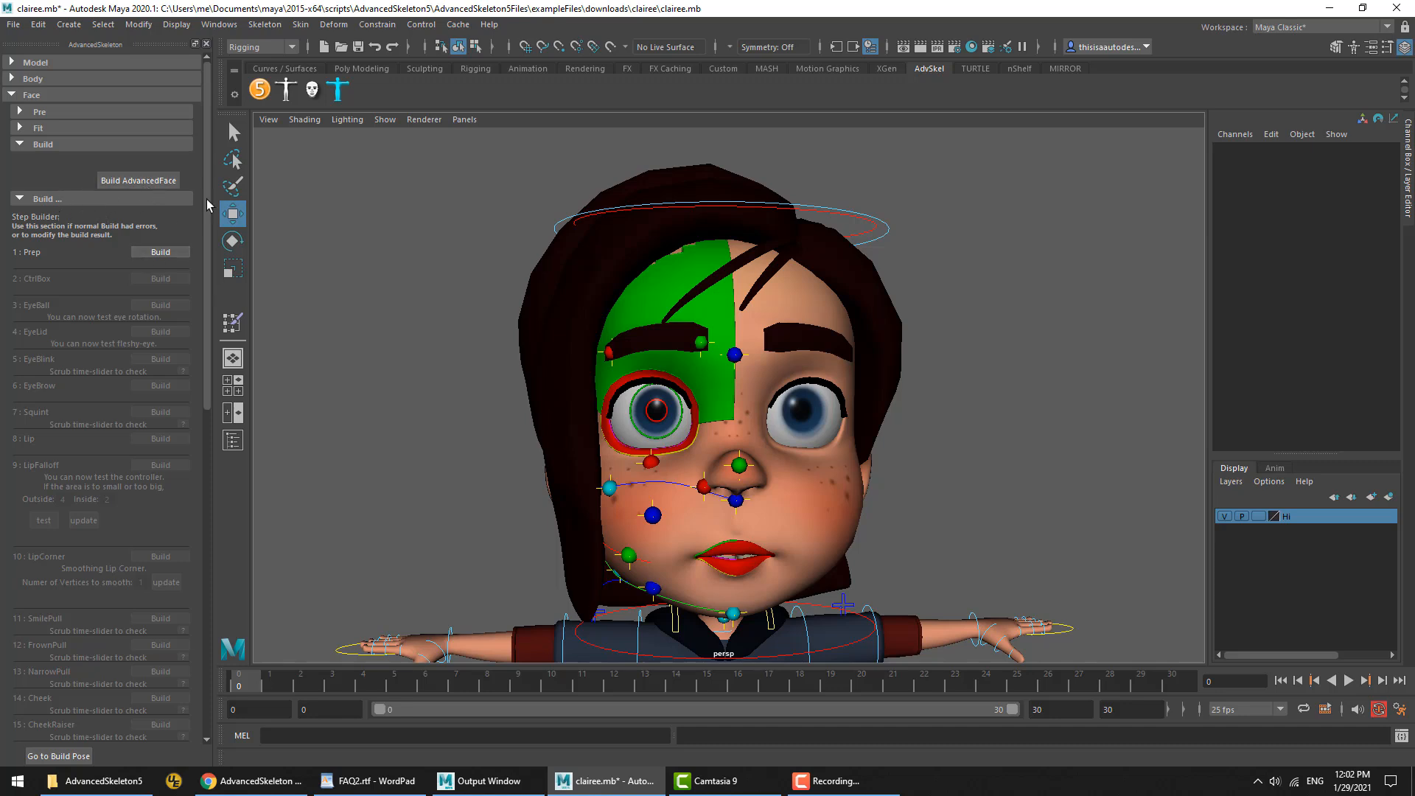
left_click(892, 230)
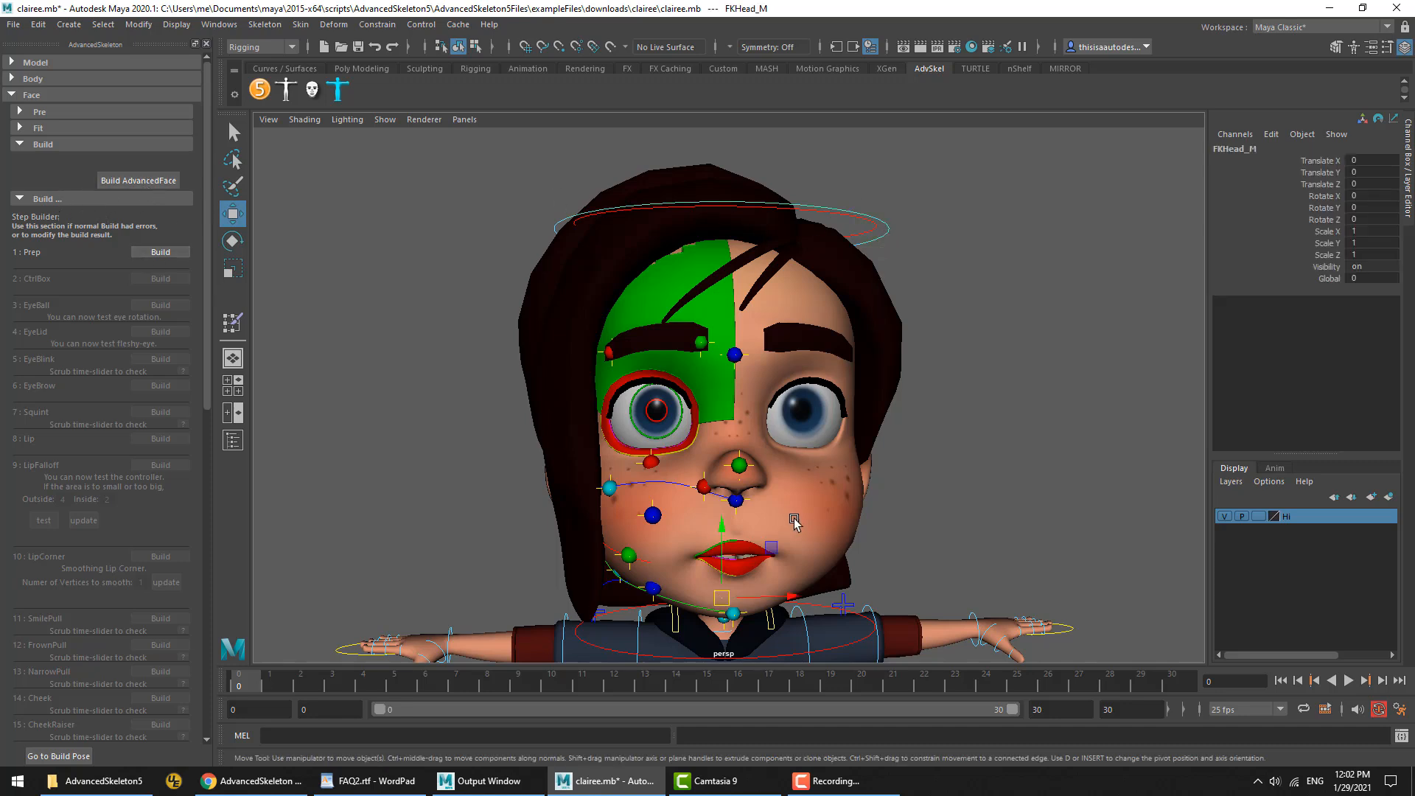
middle_click_drag(768, 582, 838, 520, "alt")
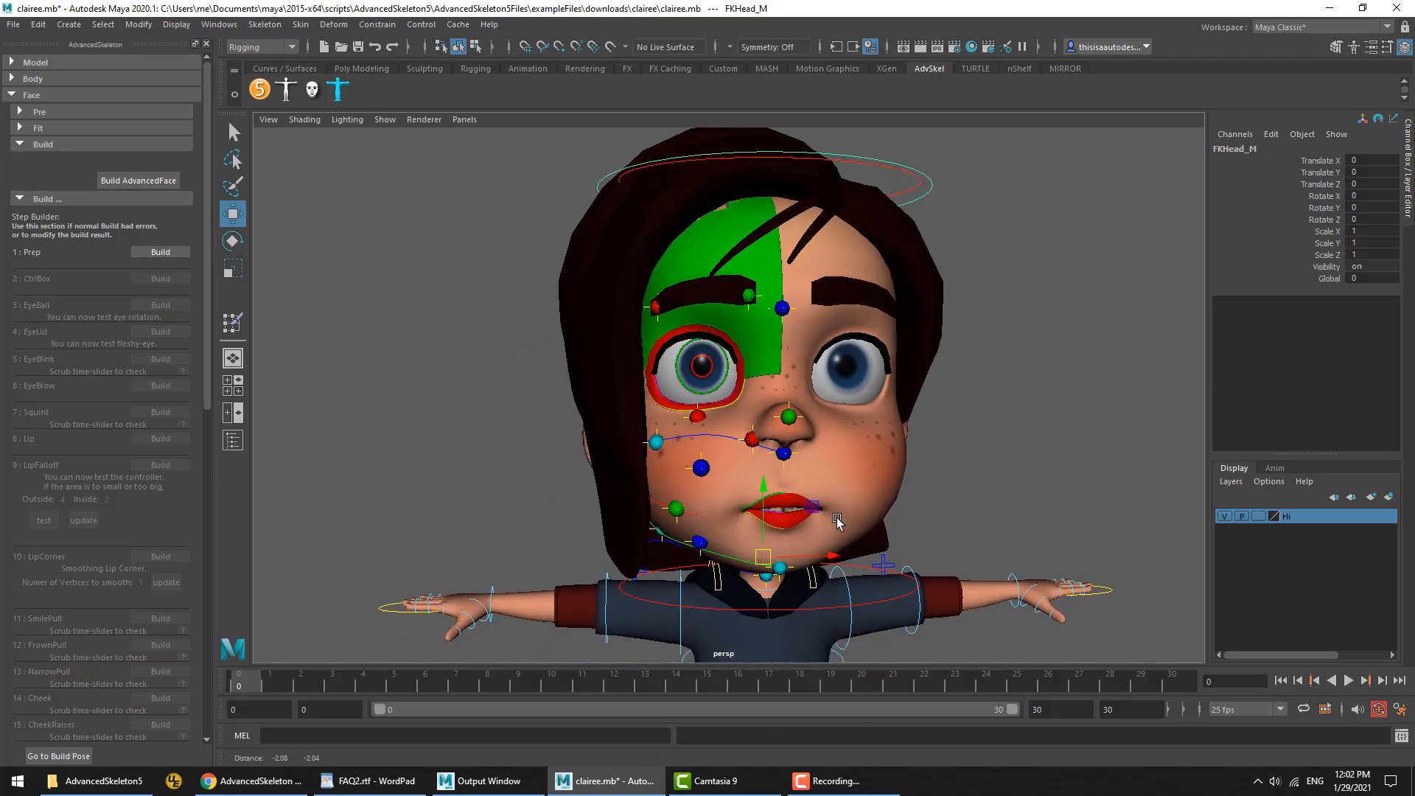
Try moving and rotating the FKHead_M head control, and undo the changes
left_click_drag(762, 556, 865, 515)
key("ctrl+z")
key("e")
mouse_move(794, 586)
left_mouse_down()
mouse_move(722, 568)
mouse_move(685, 582)
mouse_move(833, 586)
mouse_move(779, 566)
left_mouse_up()
key("ctrl+z")
key("ctrl+z")
Select the head vertices of the skin mesh in the side view and open the Paint Skin Weights Tool on them
left_click(864, 445)
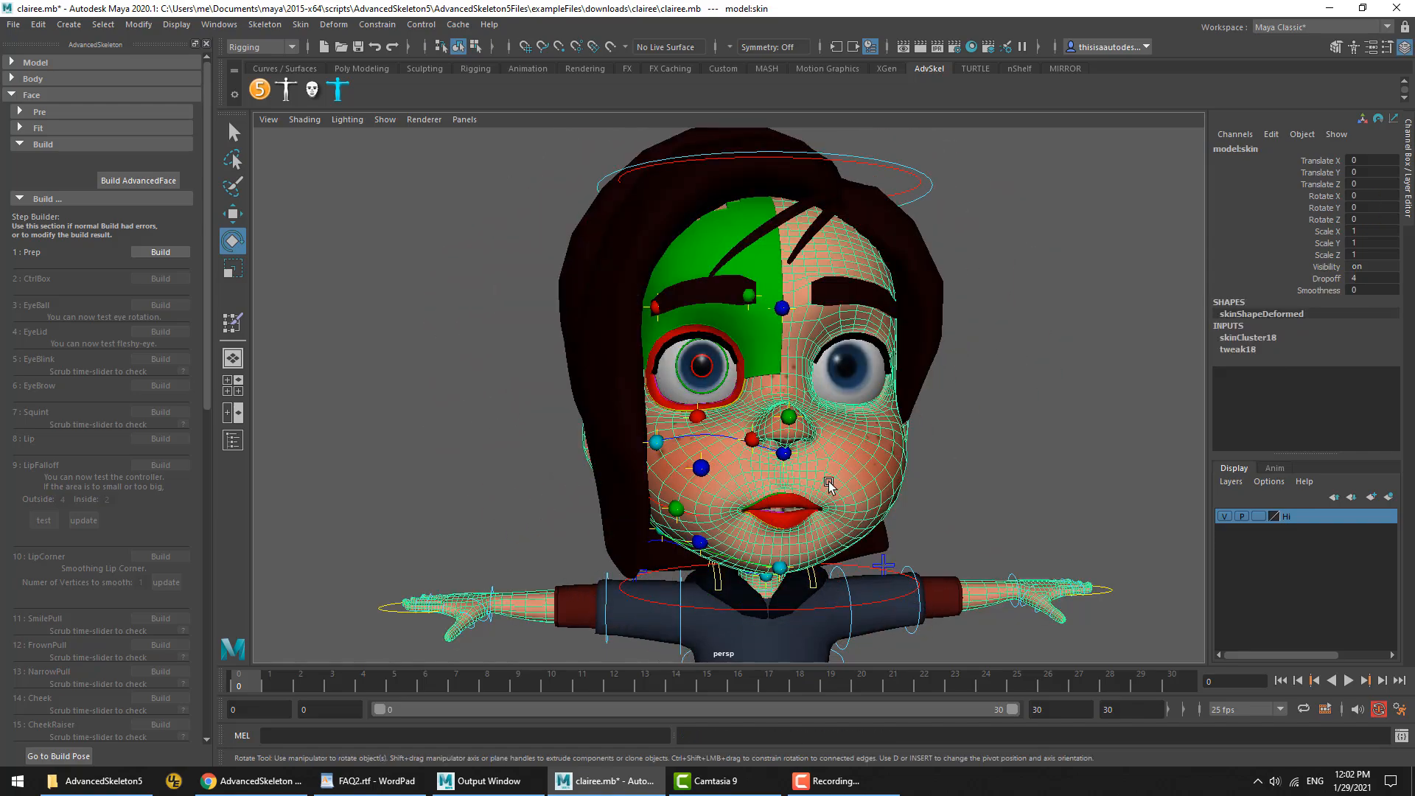
left_click_drag(820, 488, 899, 487, "alt")
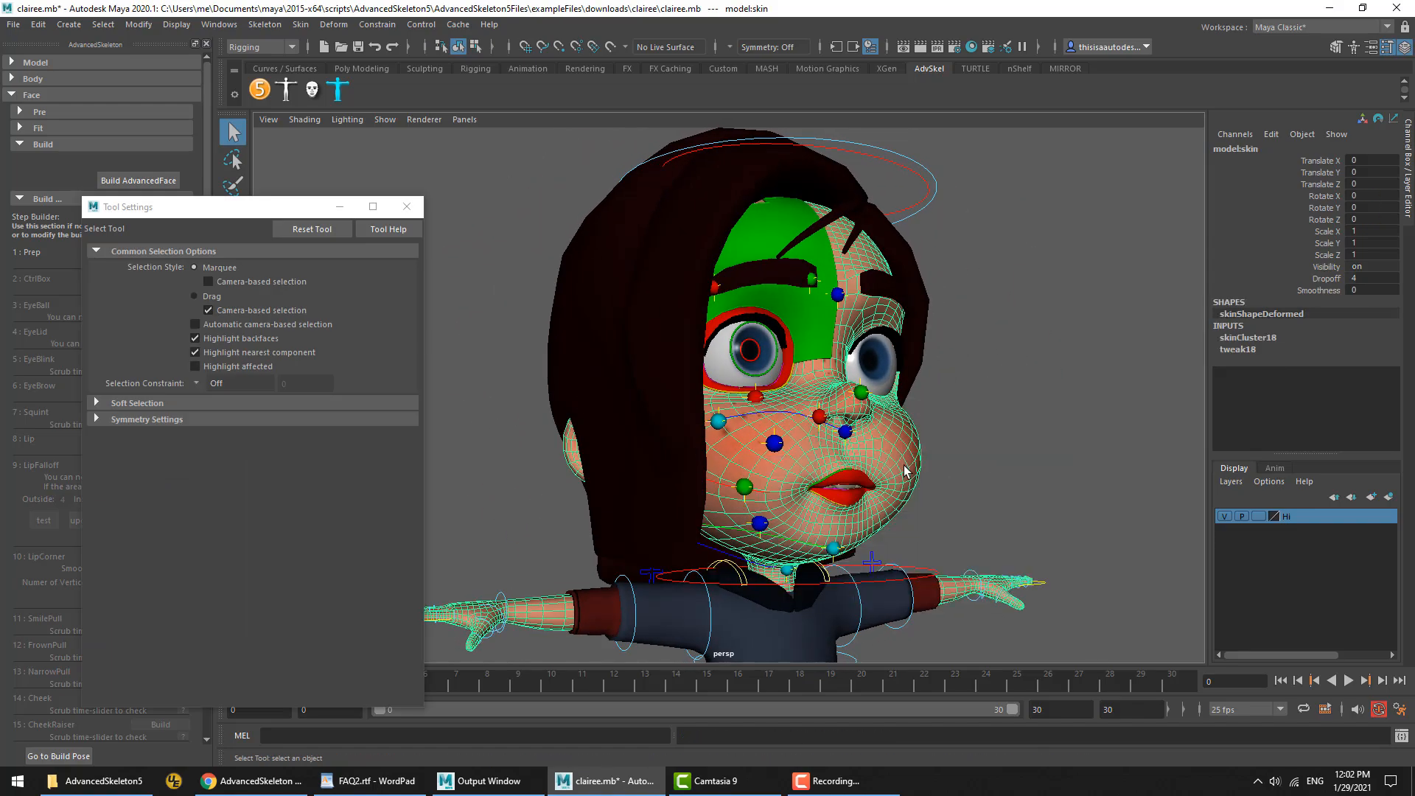
key("space")
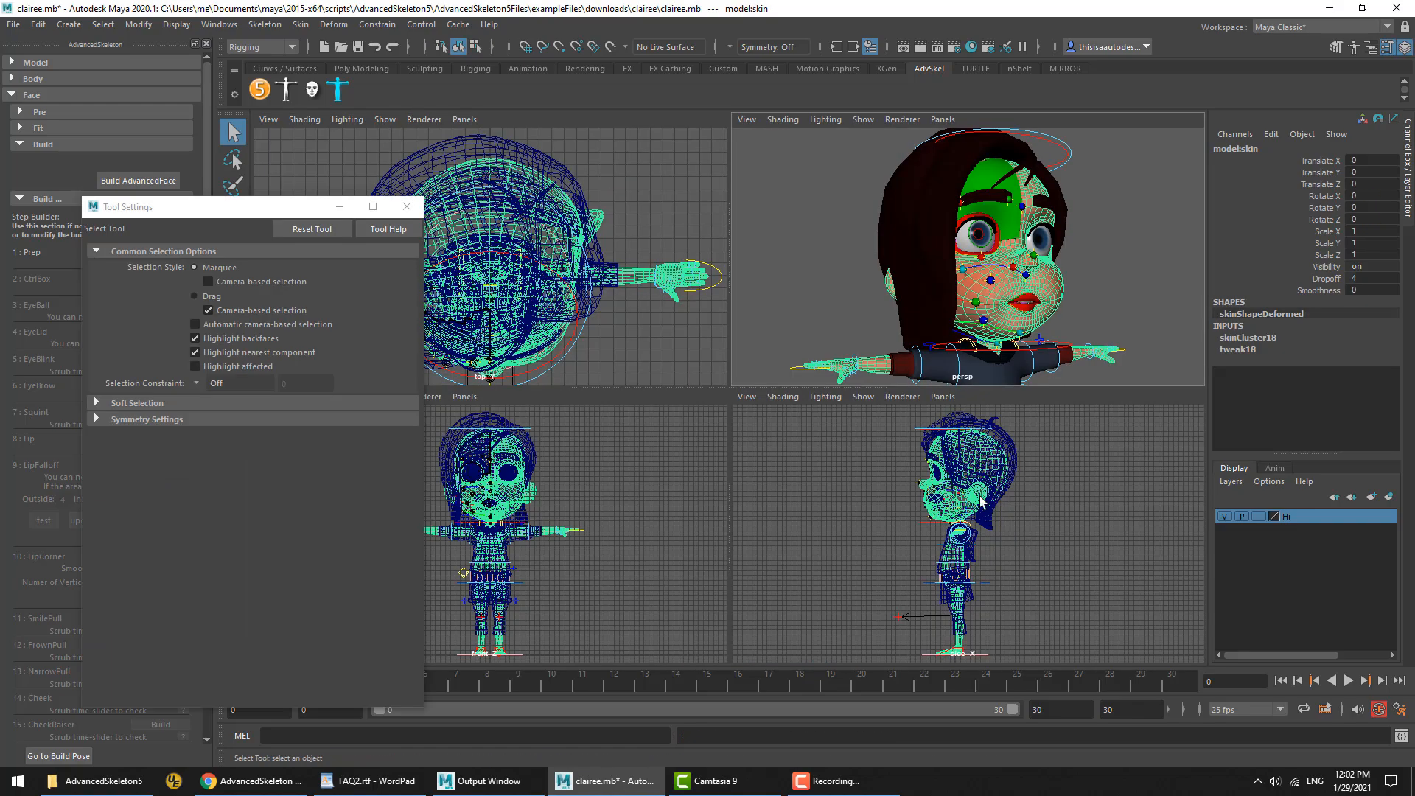
middle_click_drag(938, 470, 941, 511, "alt")
key("space")
key("F8")
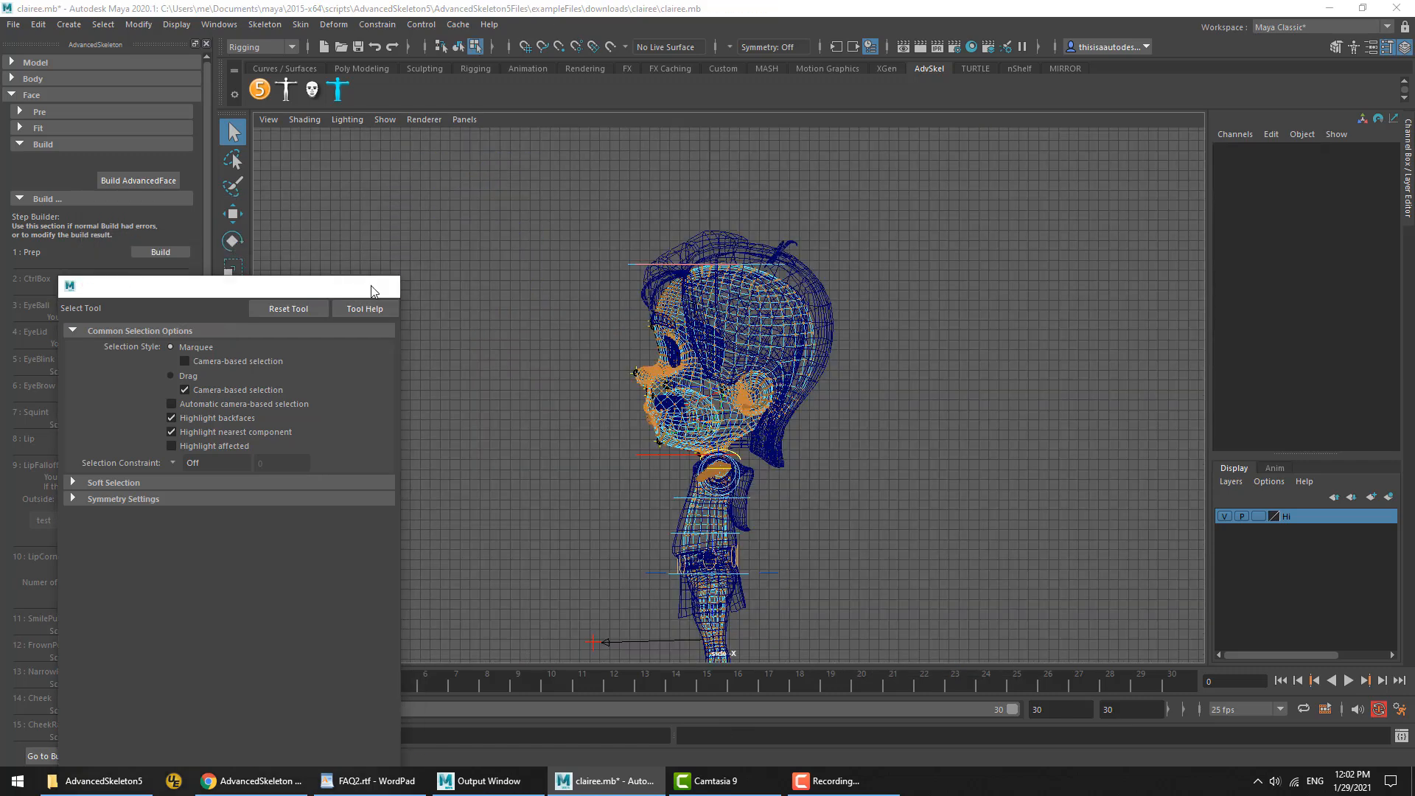
left_click(379, 287)
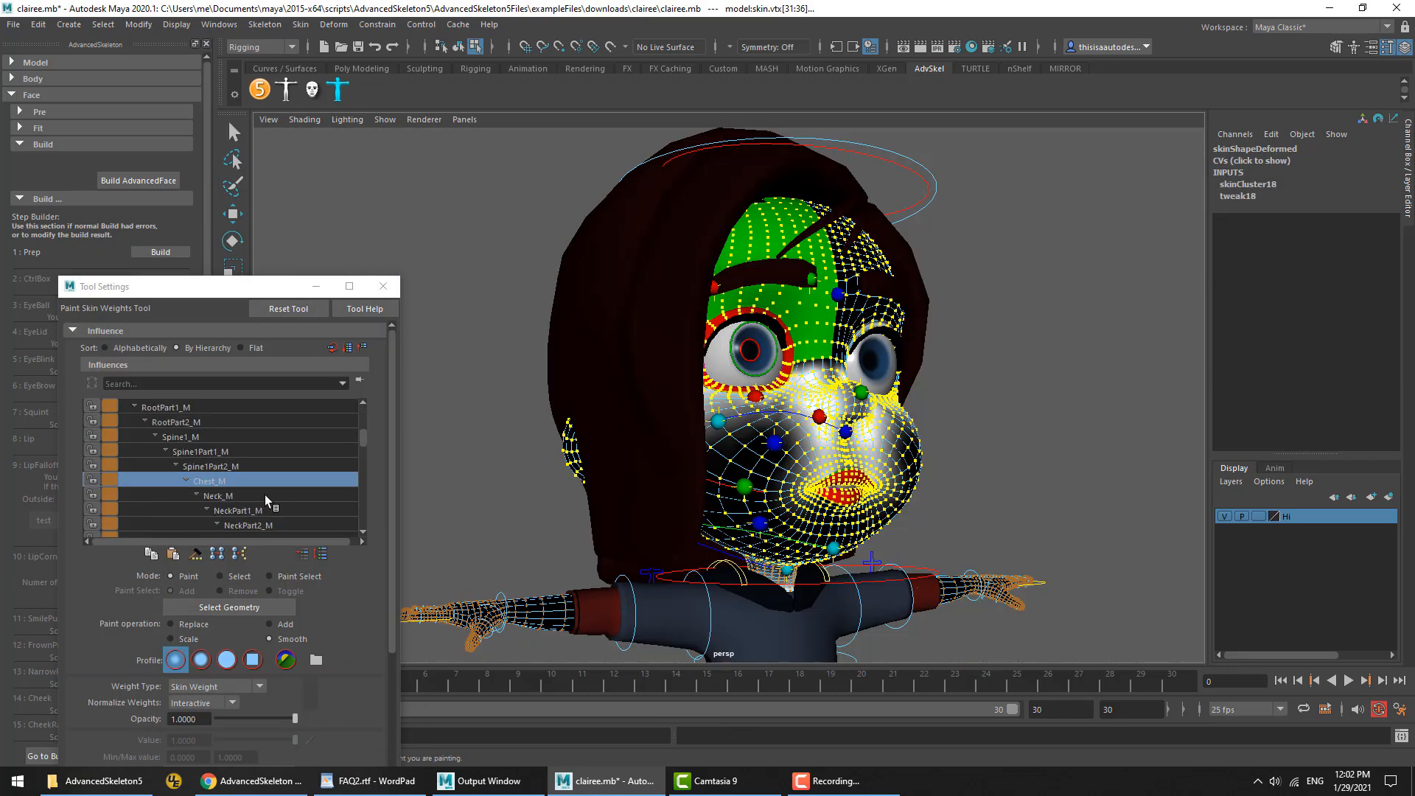
Flood the selected vertices with a Replace weight of 1 for the Head_M influence and return to the Select Tool
left_click(221, 524)
left_click(231, 496)
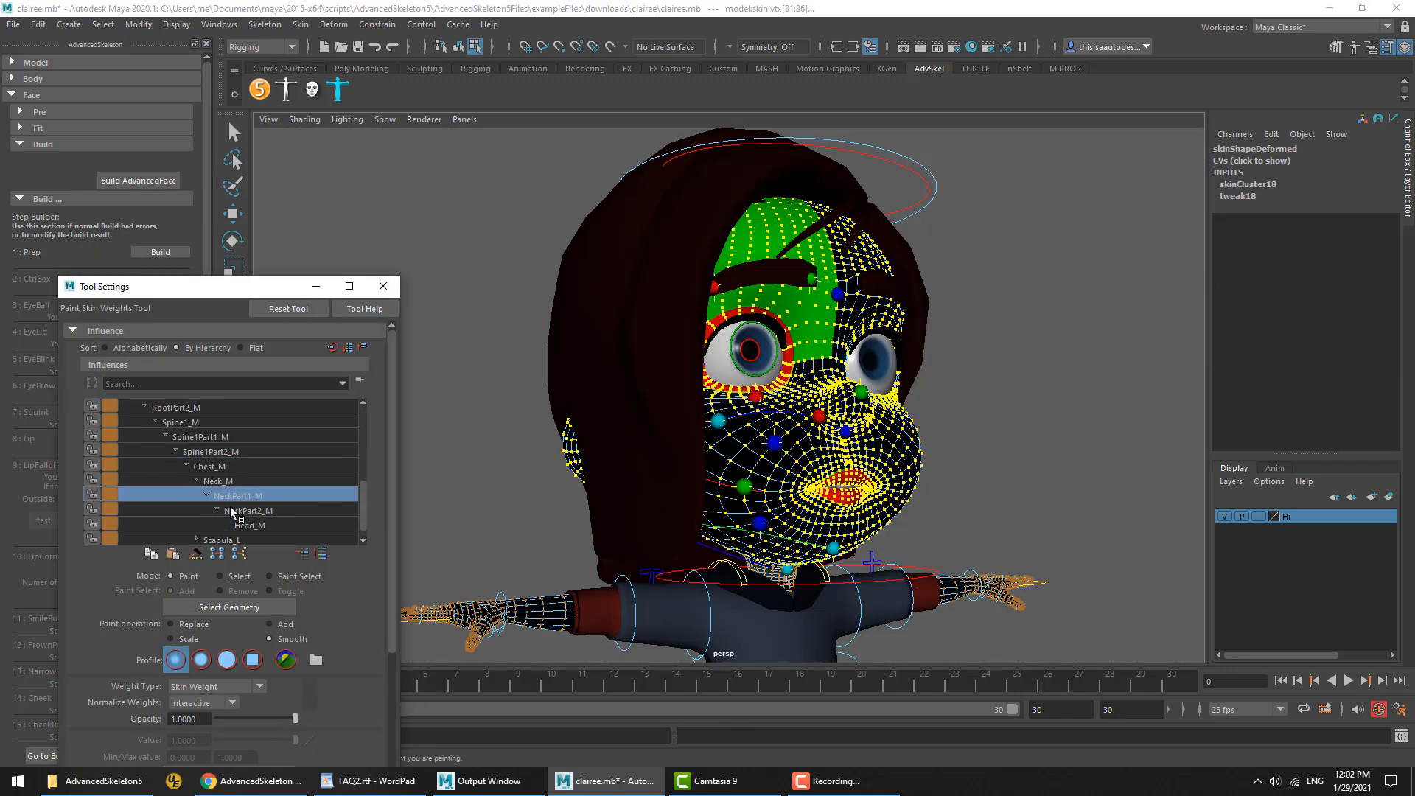
left_click(262, 525)
left_click(190, 625)
scroll(191, 628, "down", 5)
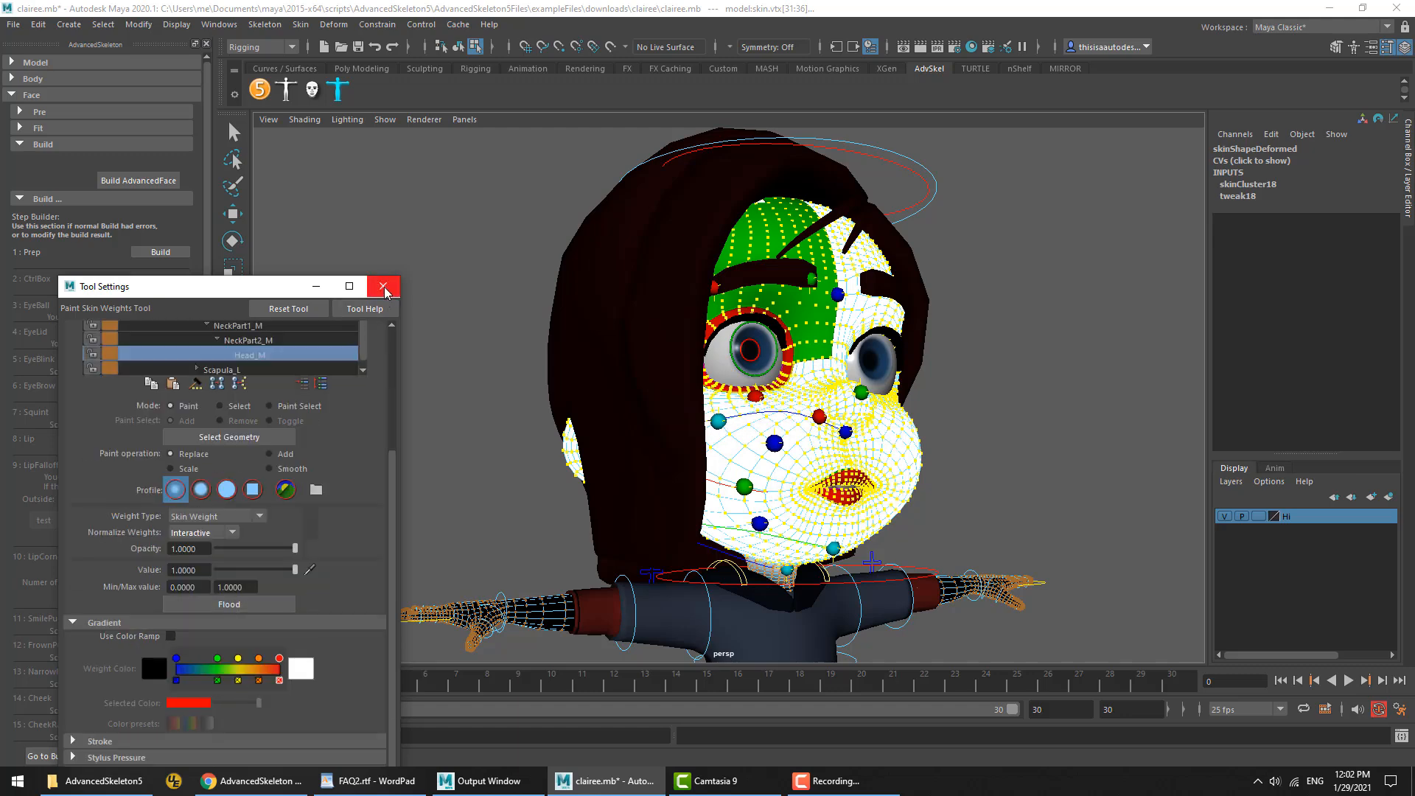
left_click(383, 286)
key("q")
Clear the vertex selection, return to object selection and try rotating the FKHead_M head control
left_click_drag(1020, 294, 986, 292, "alt")
left_click(985, 292)
left_click_drag(804, 570, 745, 531, "alt")
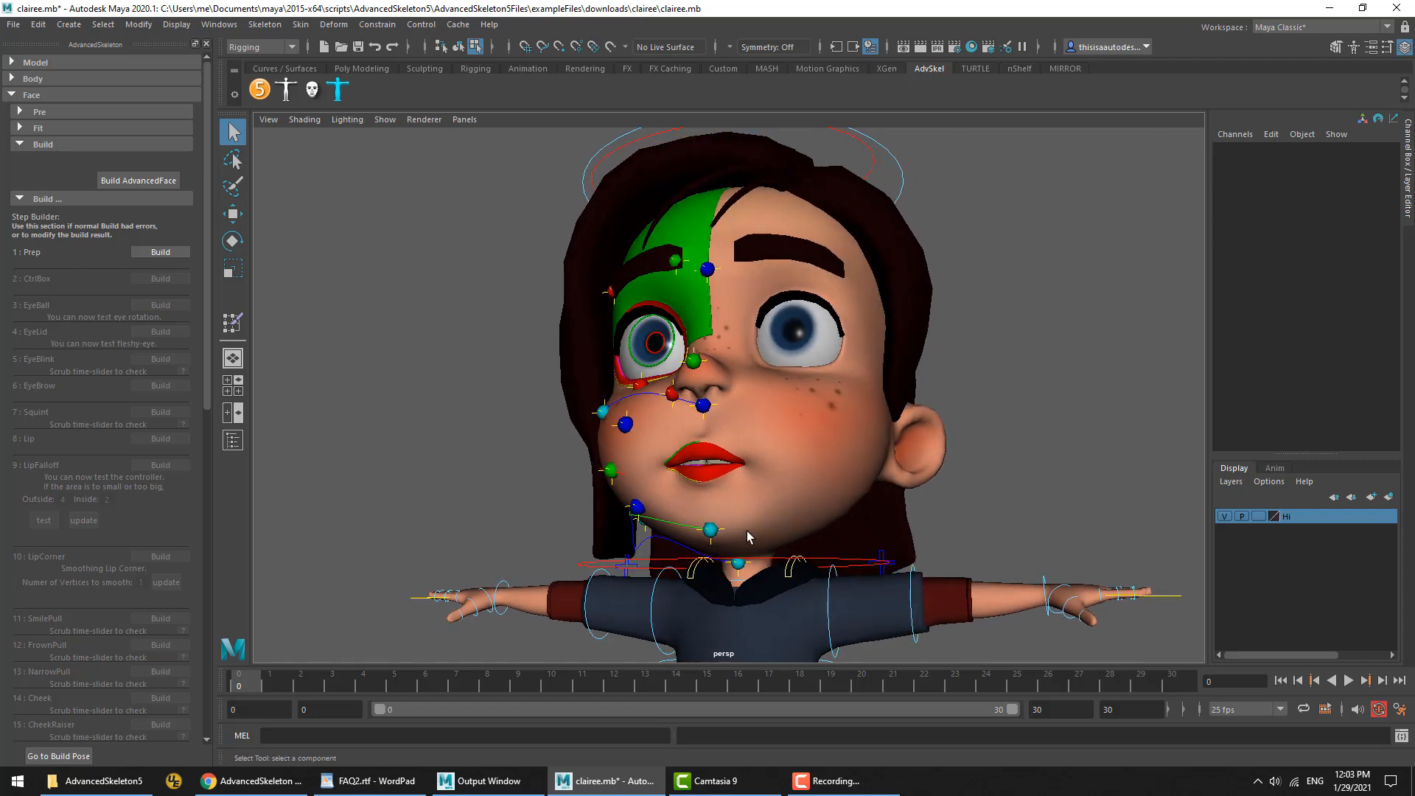
key("e")
key("F8")
left_click(890, 156)
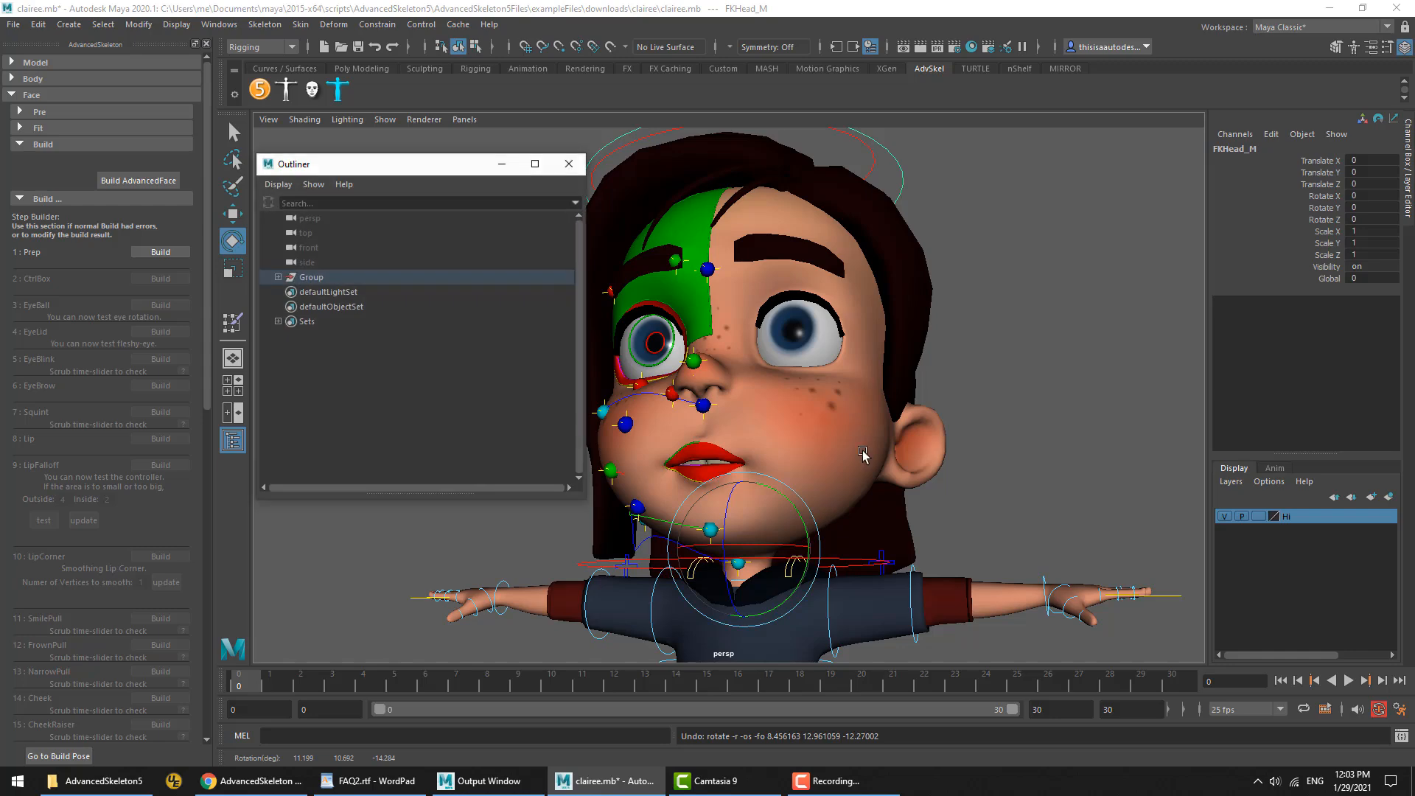
Hide the FaceGroup inside Group and try rotating the head
left_click(278, 277)
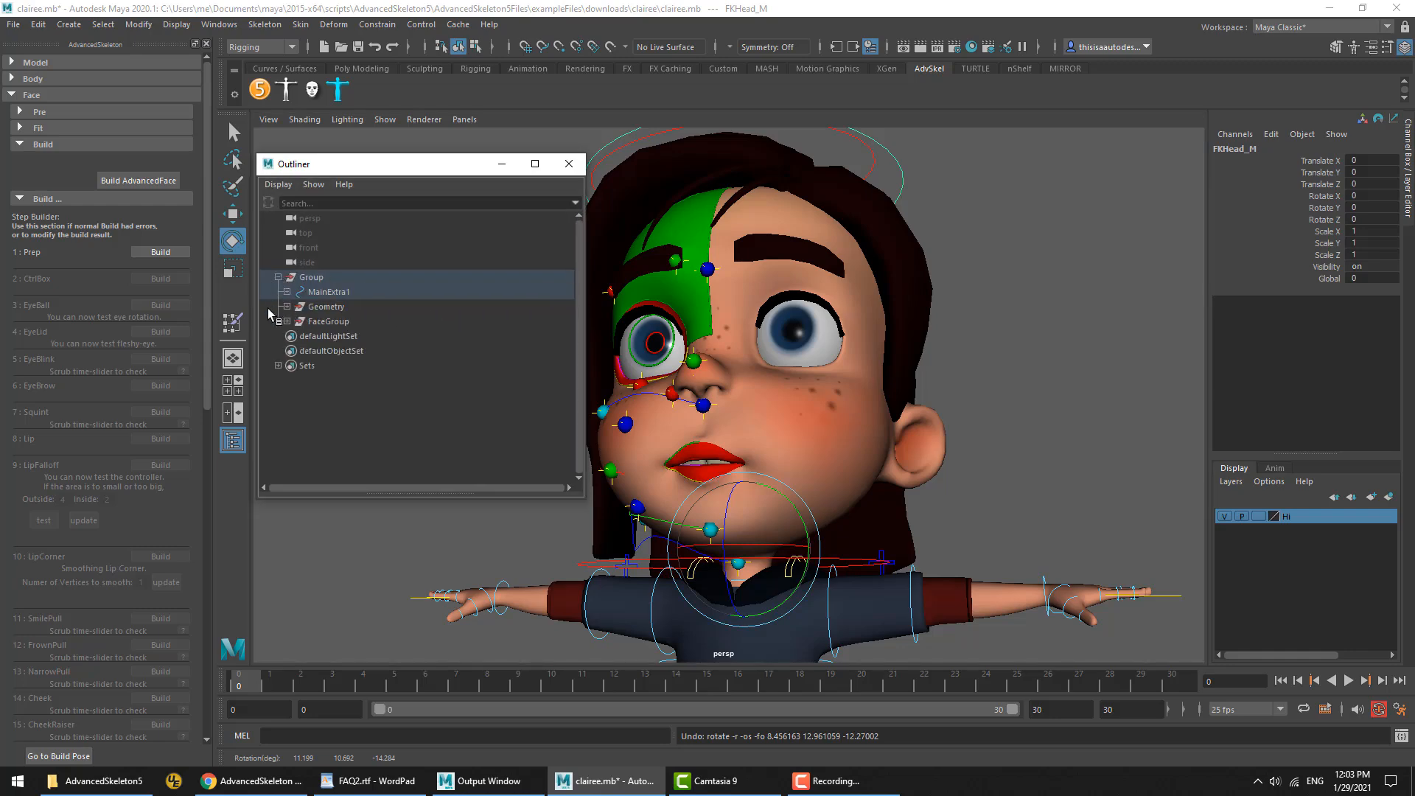
left_click(328, 321)
key("ctrl+h")
mouse_move(767, 582)
left_mouse_down()
mouse_move(826, 555)
mouse_move(726, 572)
mouse_move(803, 582)
mouse_move(767, 589)
left_mouse_up()
Undo the latest head rotation and the changes made before it
key("ctrl+z")
key("ctrl+z")
key("ctrl+z")
key("ctrl+z")
key("ctrl+z")
key("ctrl+z")
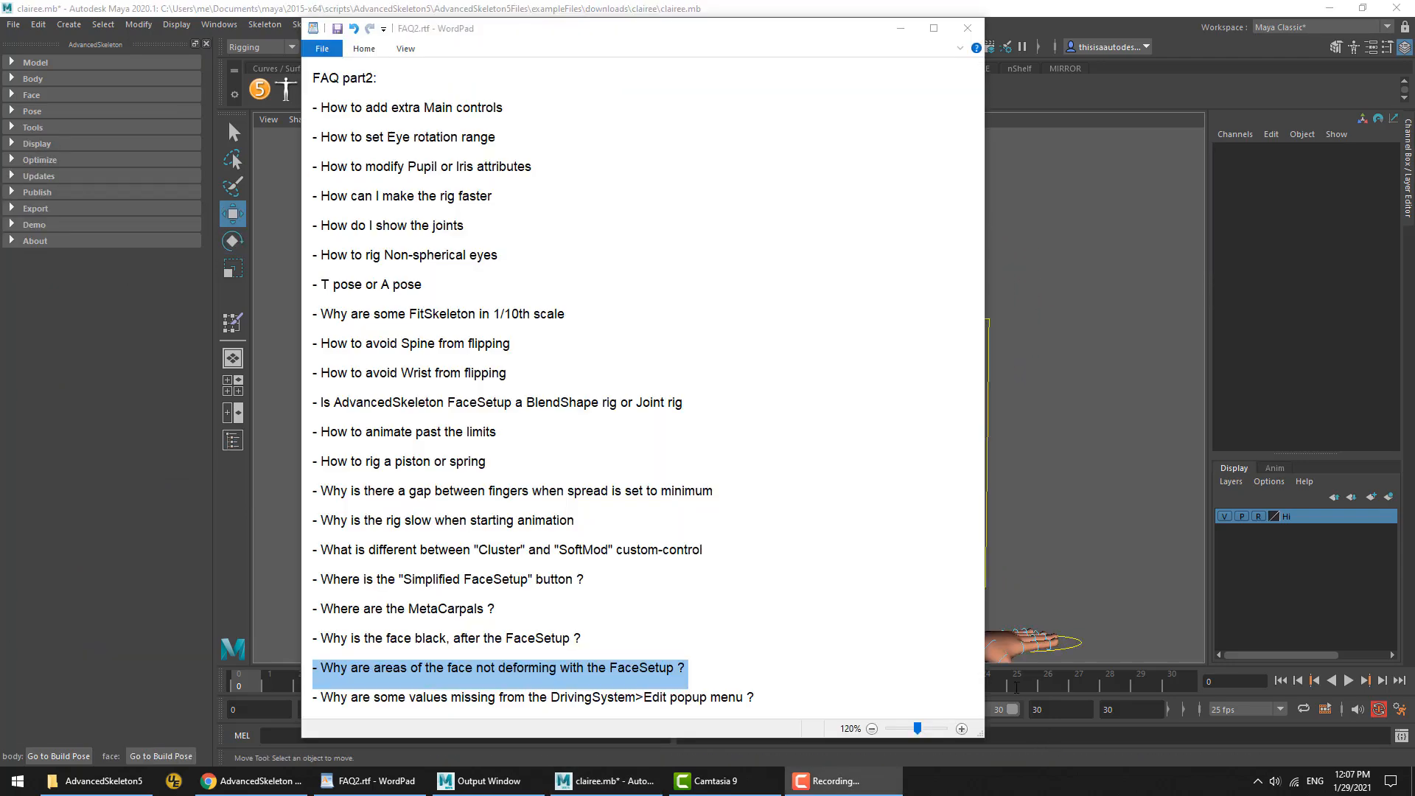
Highlight the FAQ question about values missing from the DrivingSystem>Edit popup menu and switch back to Maya
triple_click(432, 696)
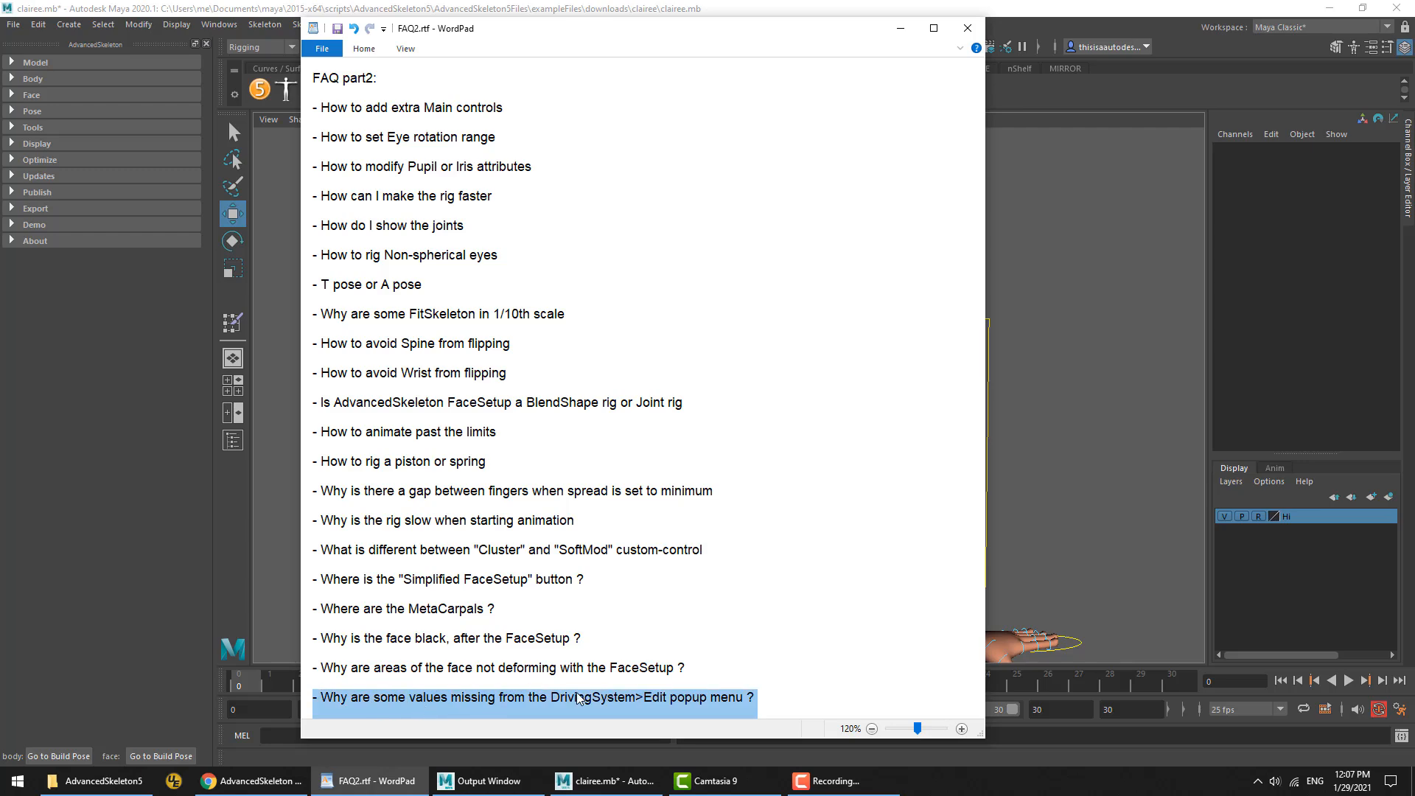
left_click(1074, 6)
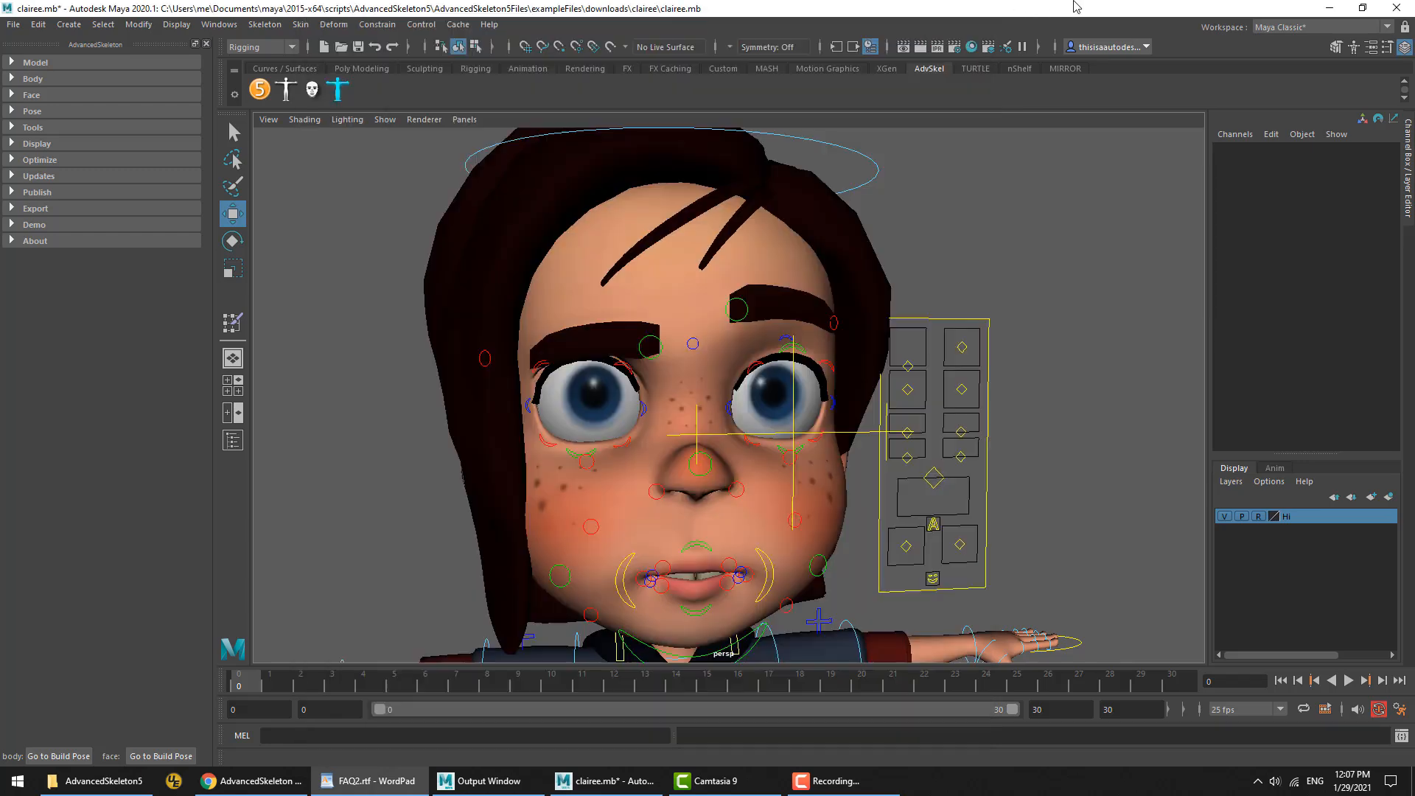
Show the Driving Systems section of Pose and review which existing driving systems can be edited
left_click(33, 111)
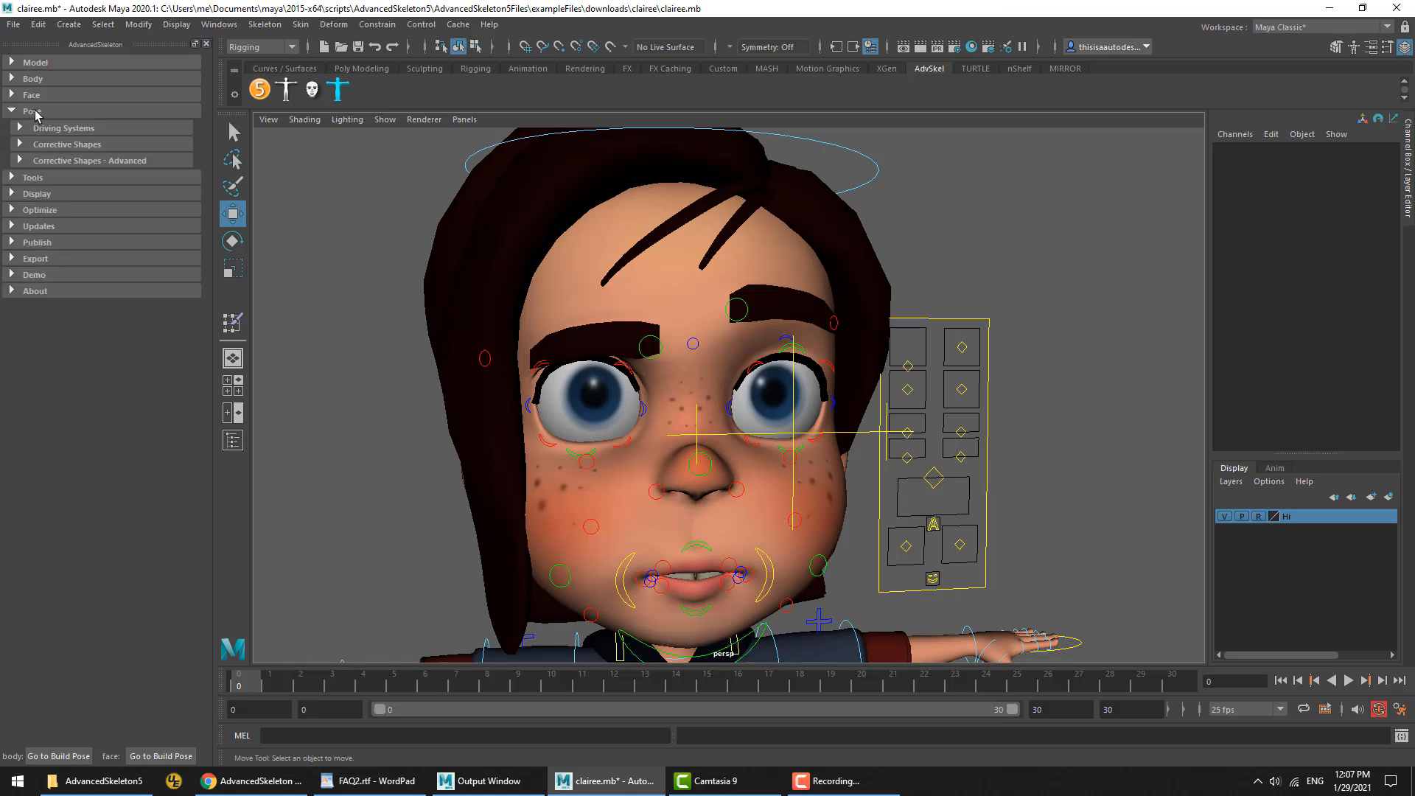
left_click(48, 129)
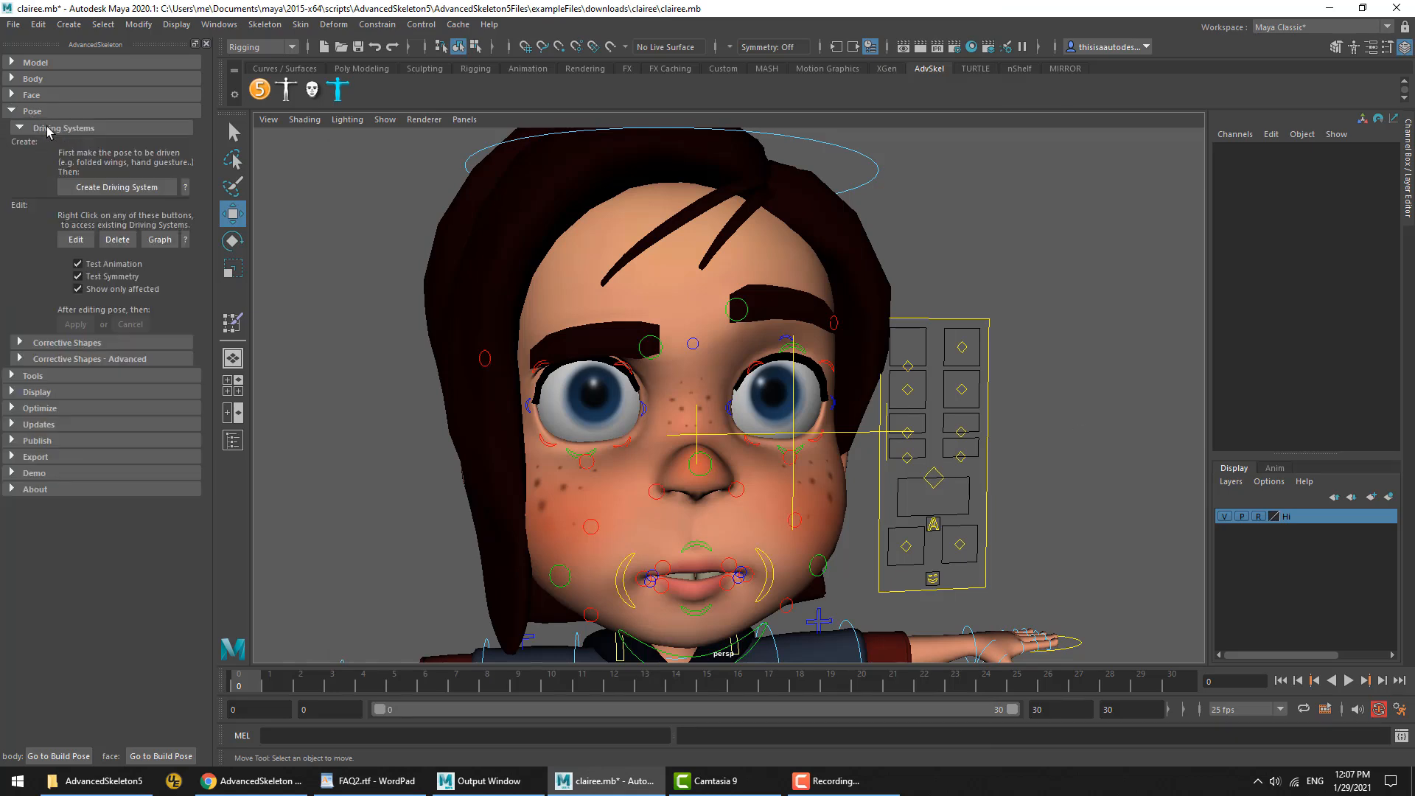
right_click(77, 243)
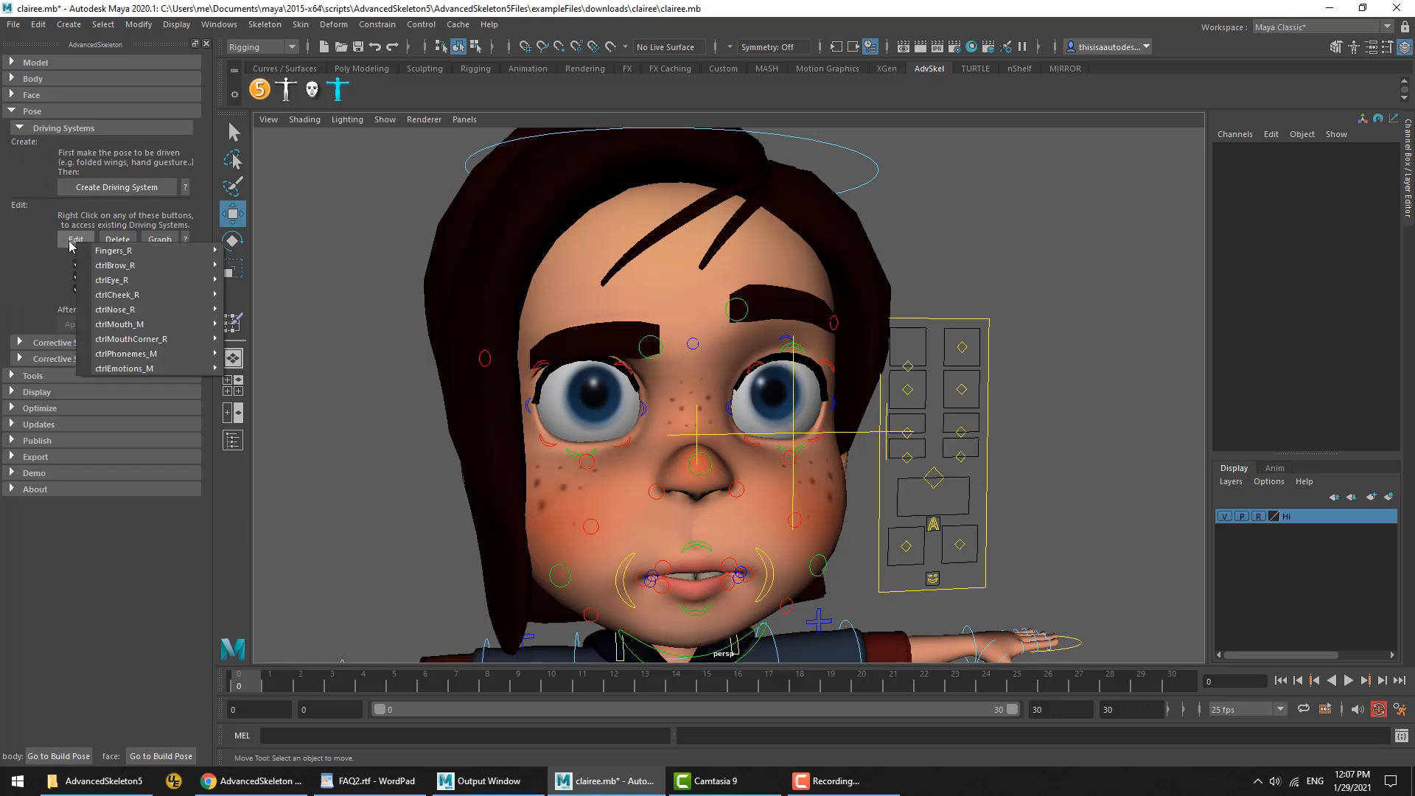
mouse_move(85, 270)
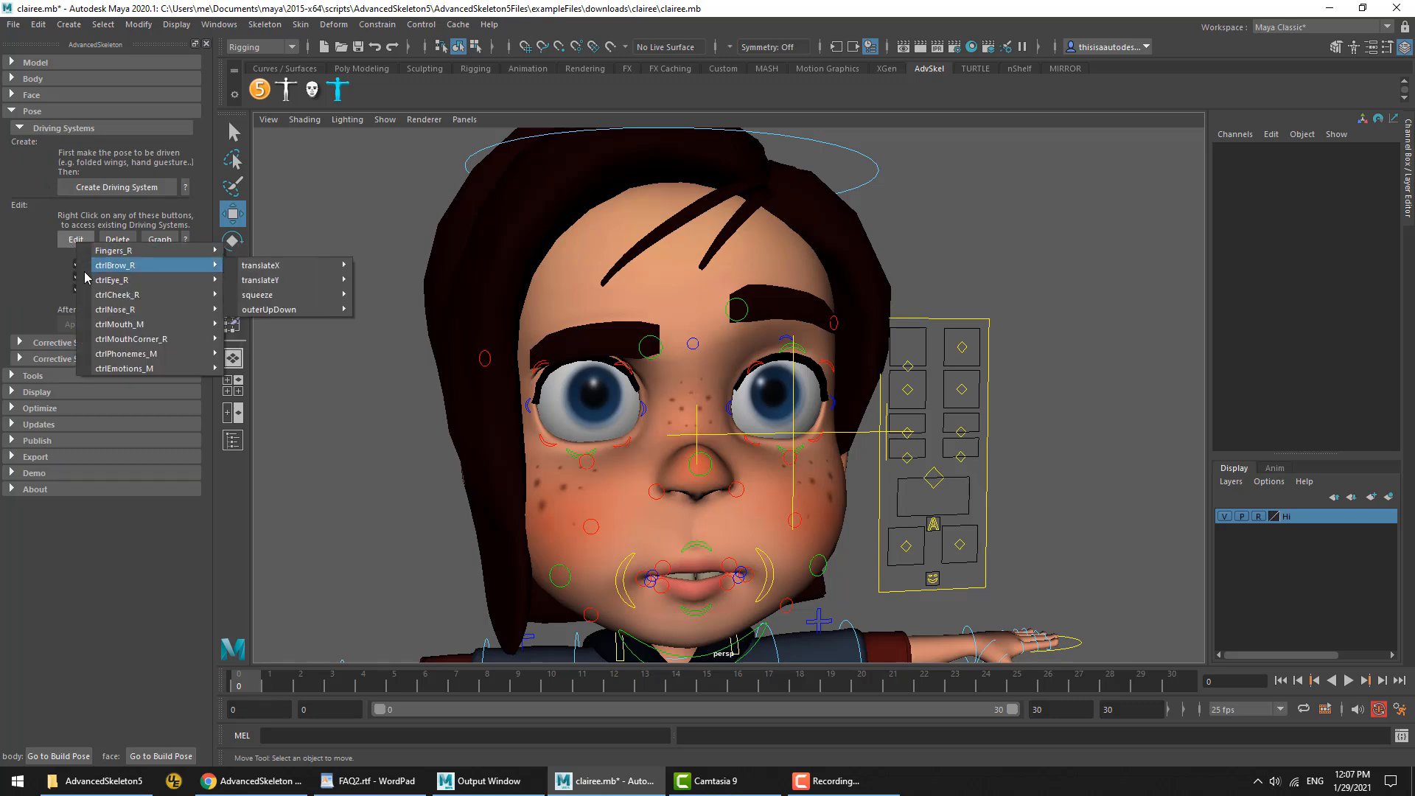
mouse_move(94, 344)
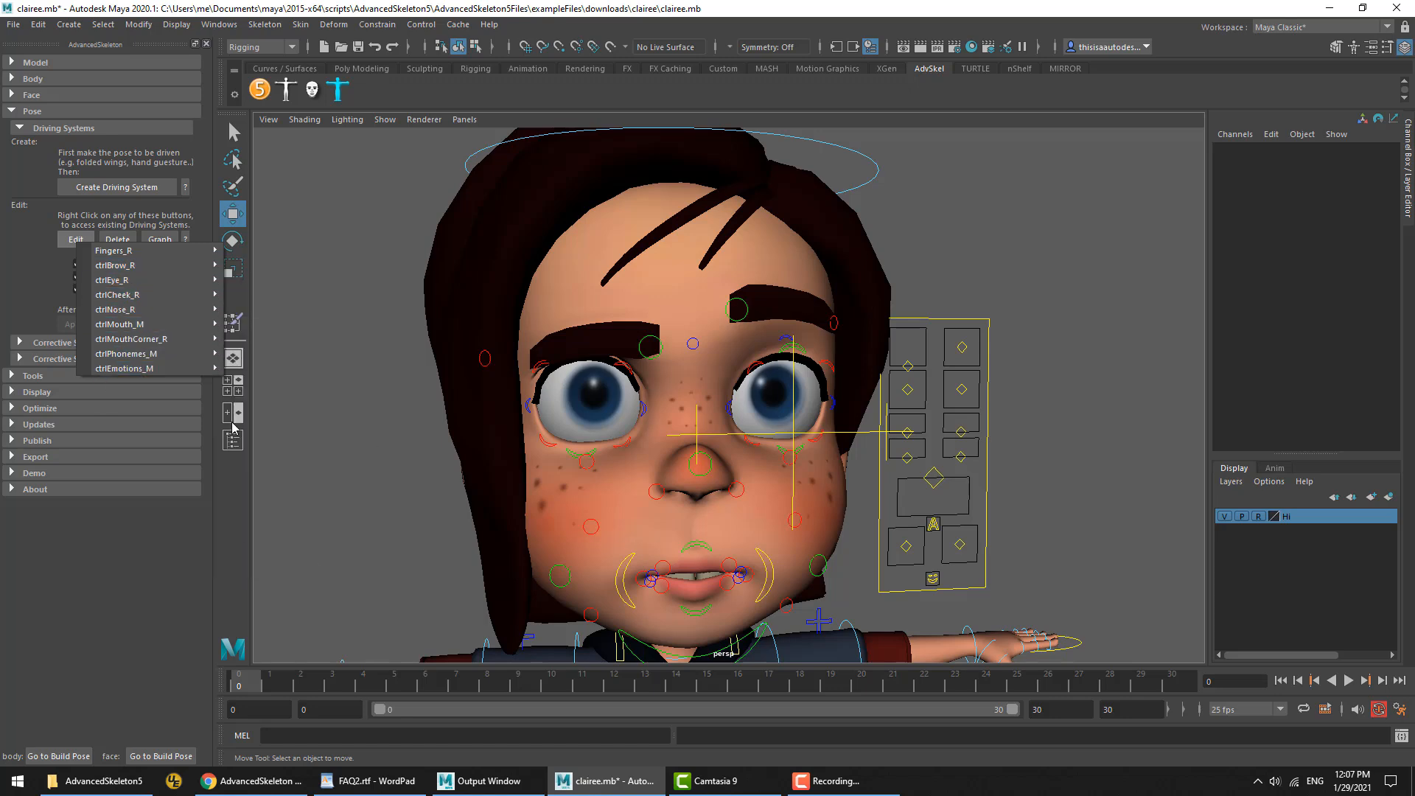
left_click(969, 472)
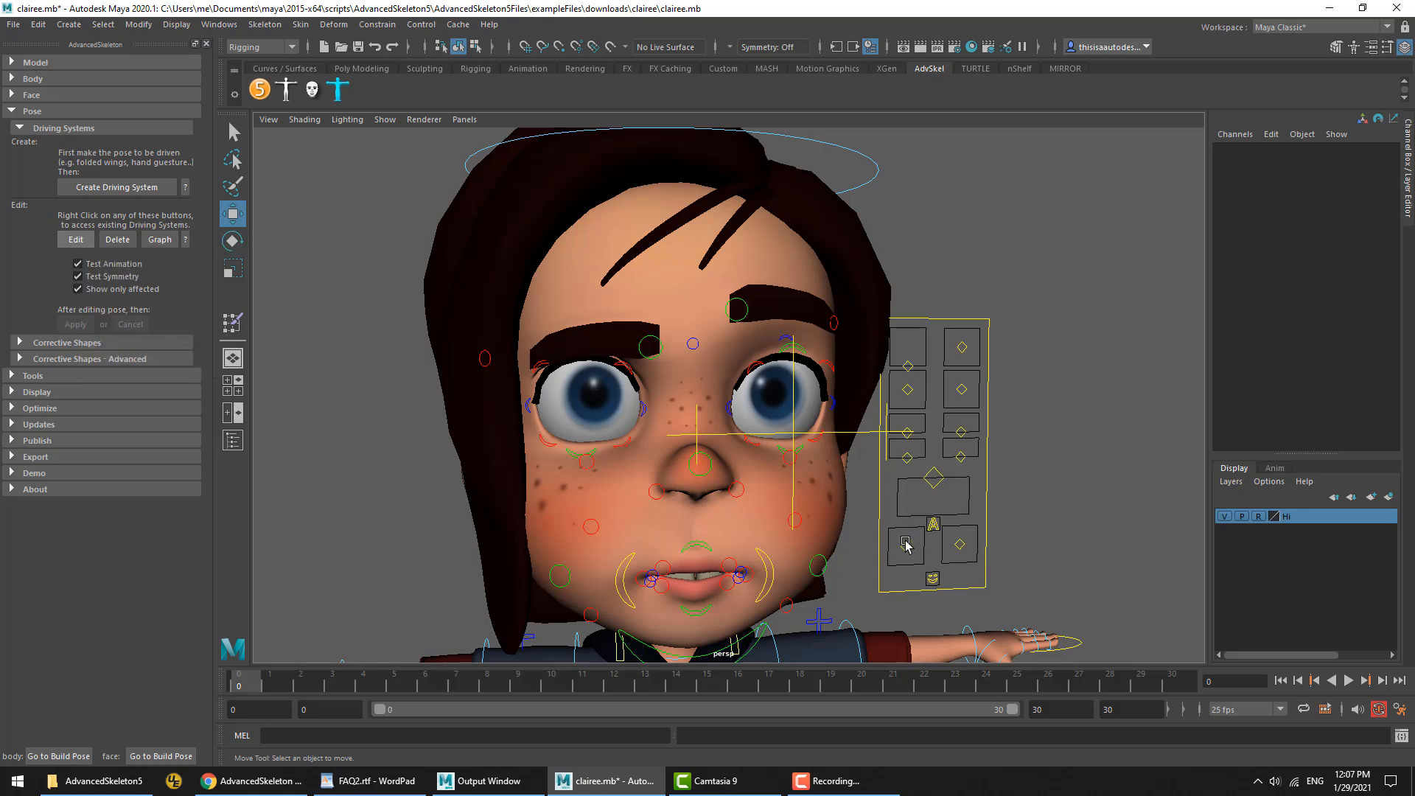
Raise the ctrlMouthCorner_R control to Translate Y 1 and lower it to -1 to compare both mouth poses
left_click(911, 547)
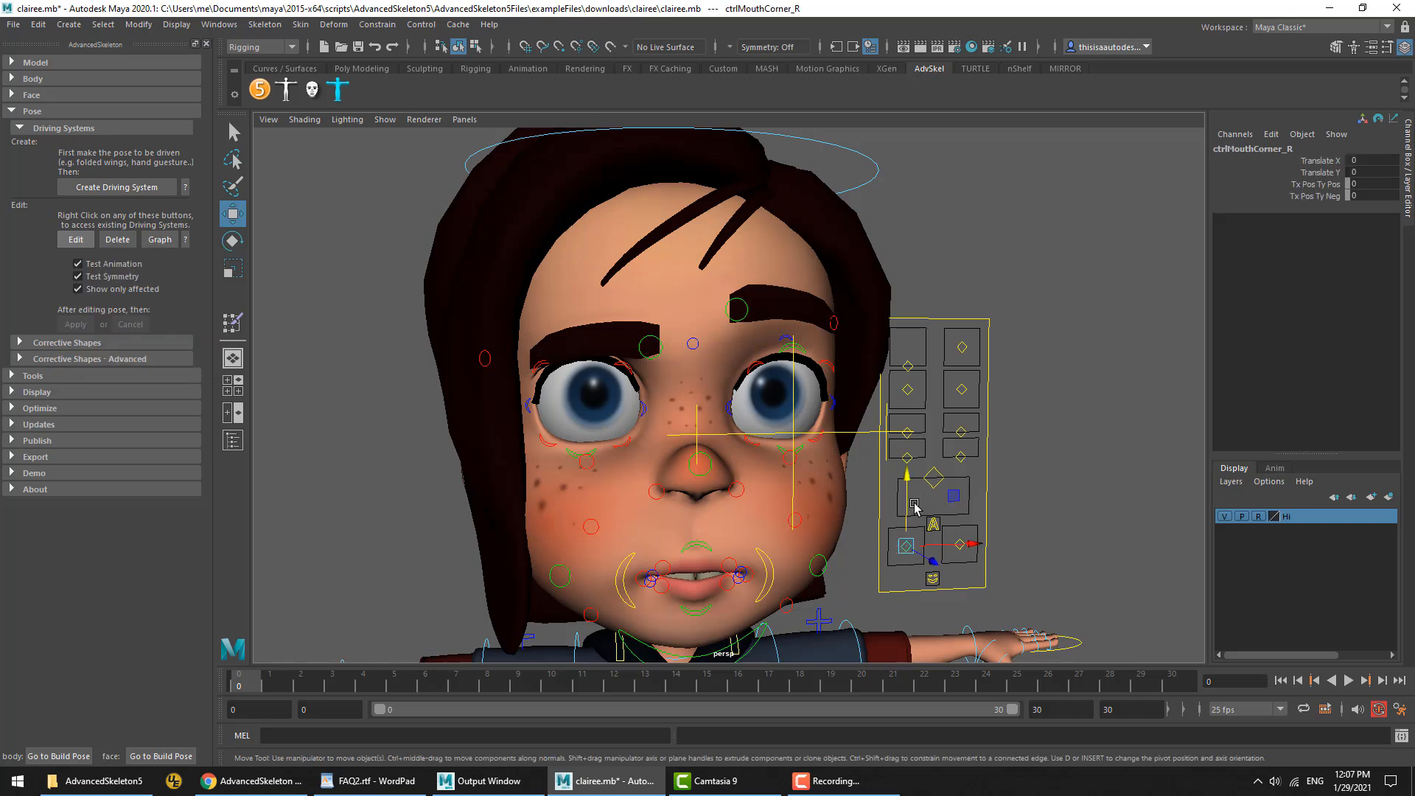
left_click_drag(907, 483, 905, 457)
left_click(1322, 172)
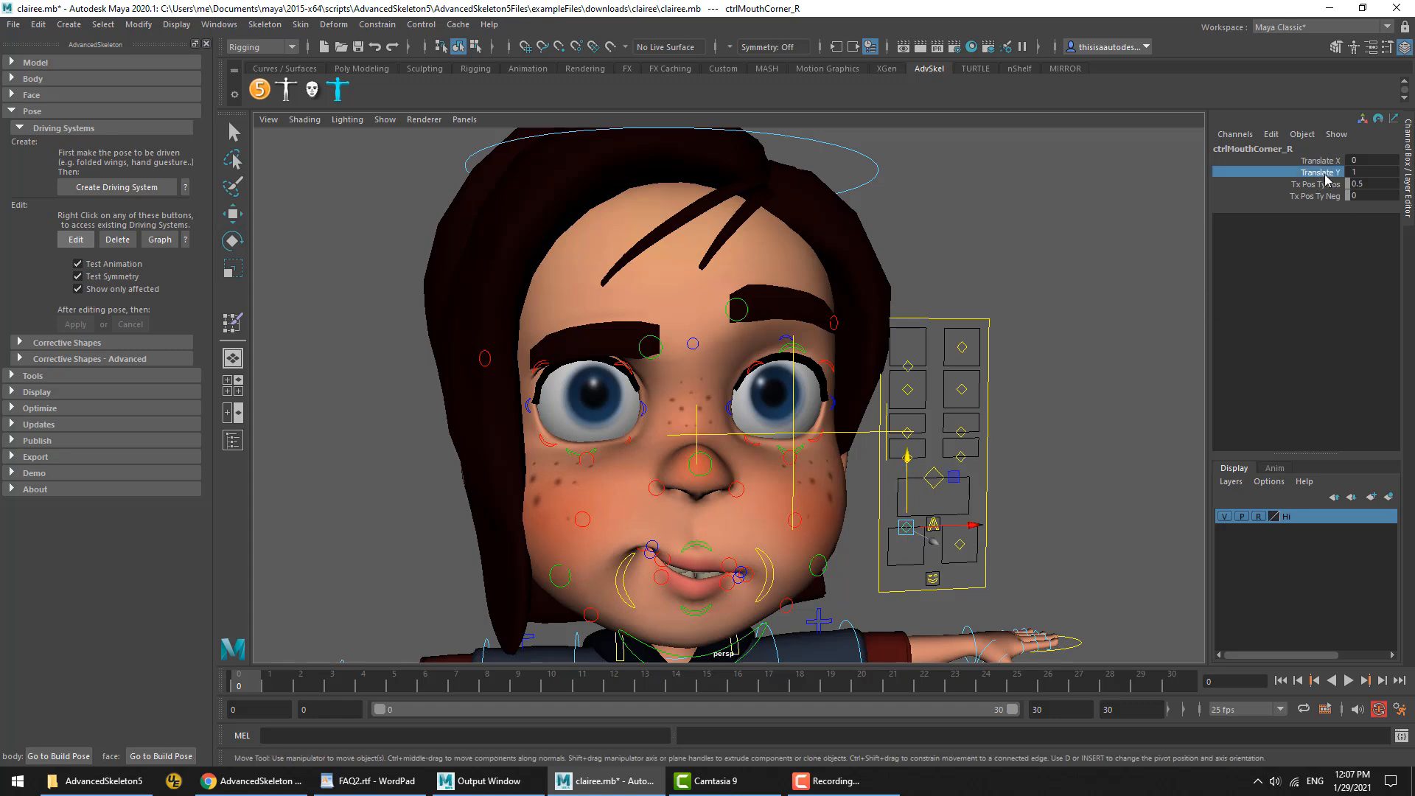
left_click_drag(907, 454, 907, 565)
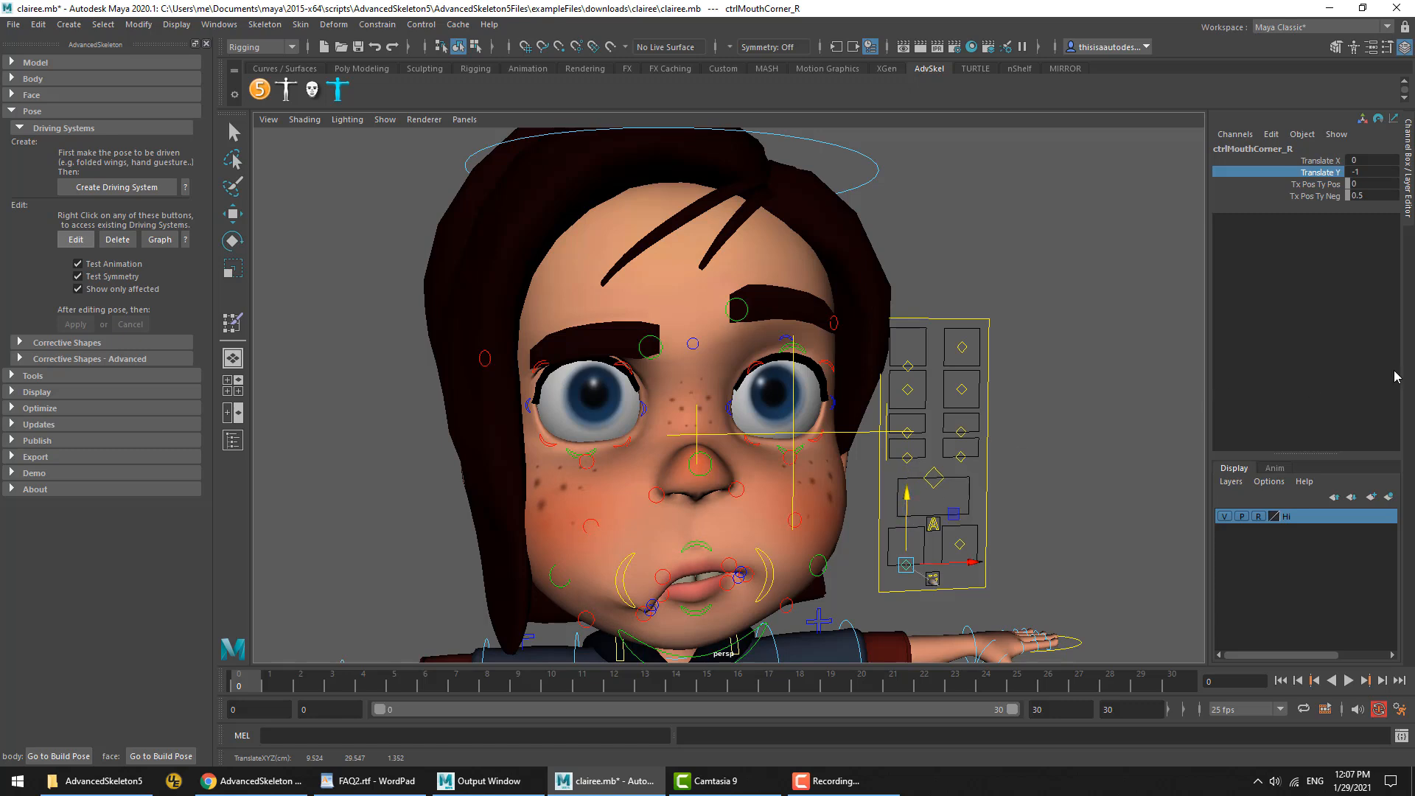
Open the ctrlMouthCorner_R translateY driving system at value 1 for editing
right_click(76, 239)
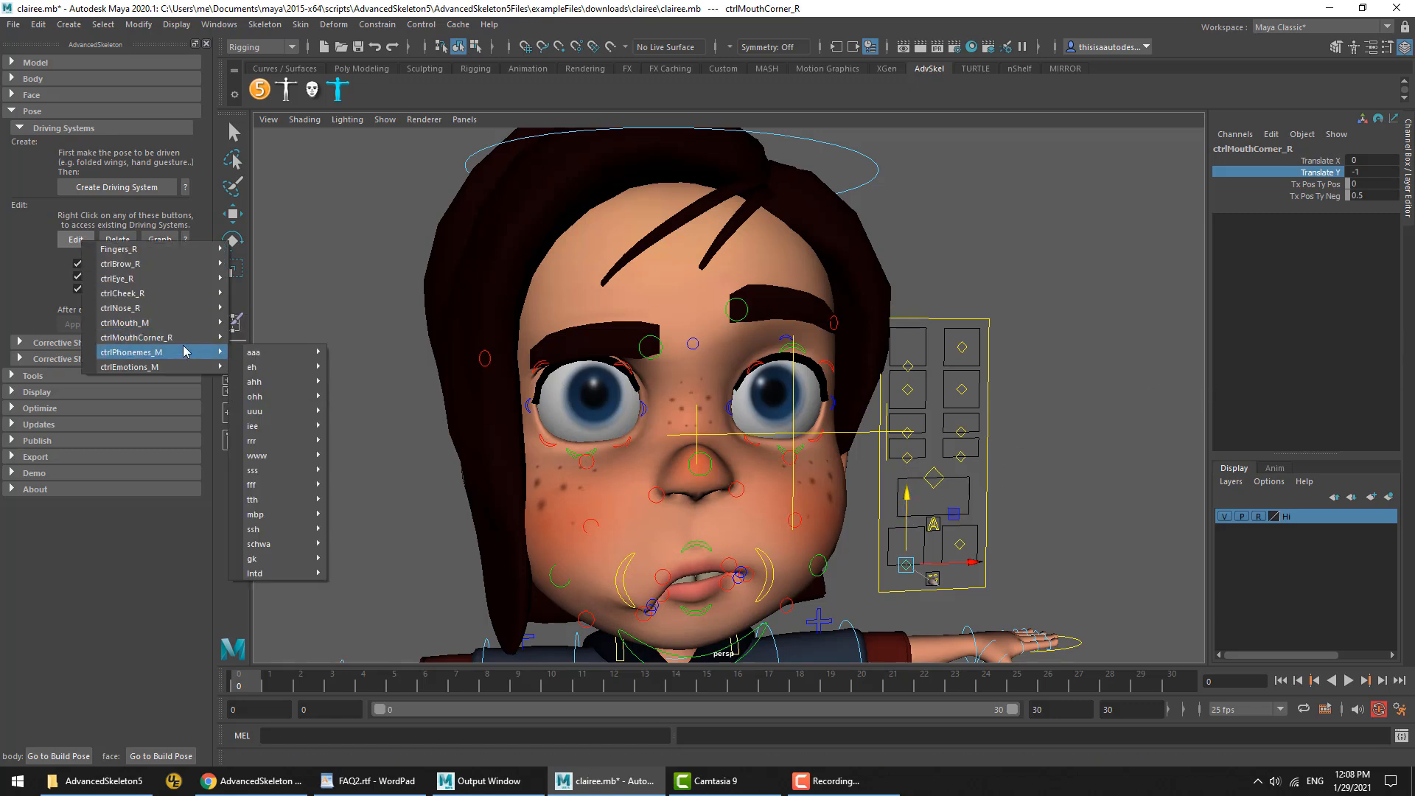
mouse_move(170, 338)
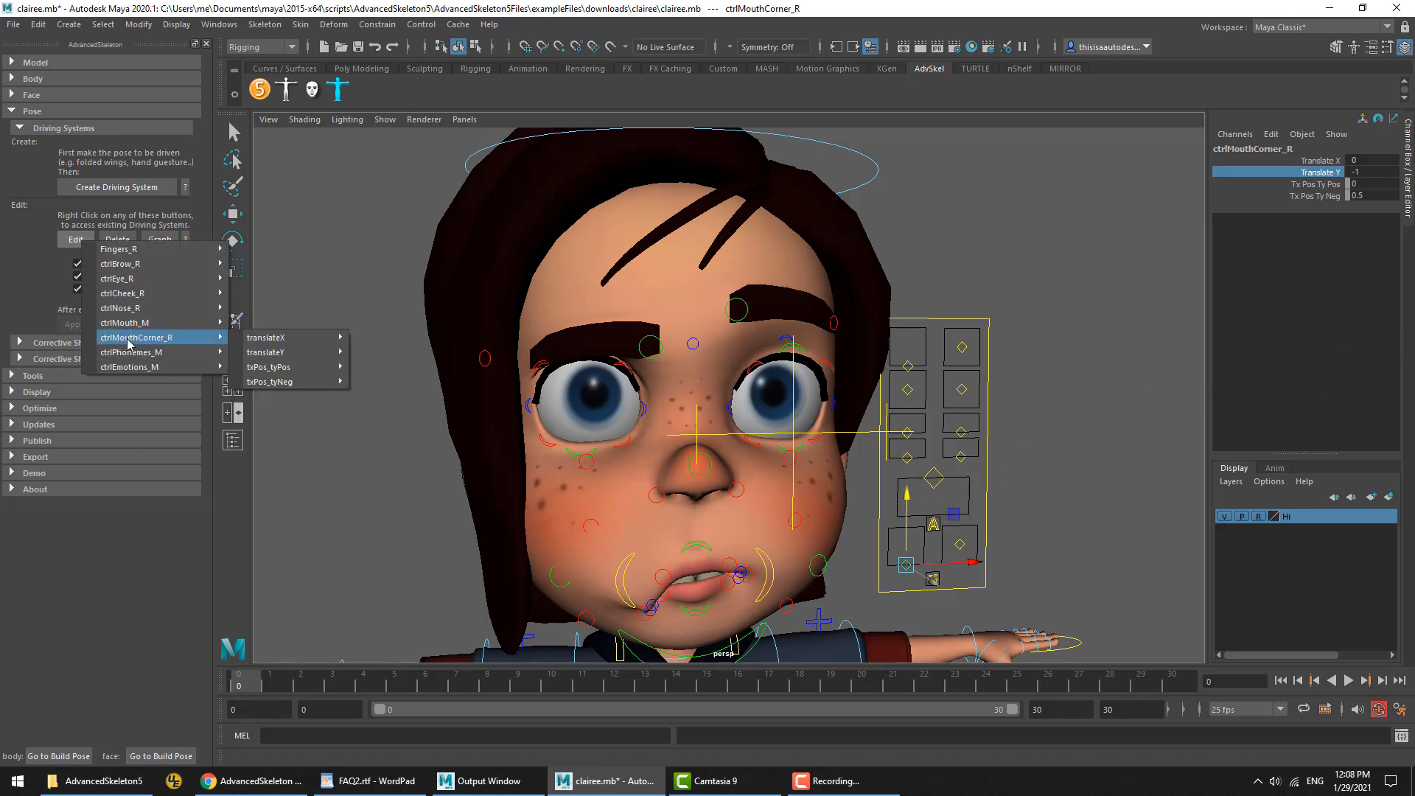
mouse_move(278, 356)
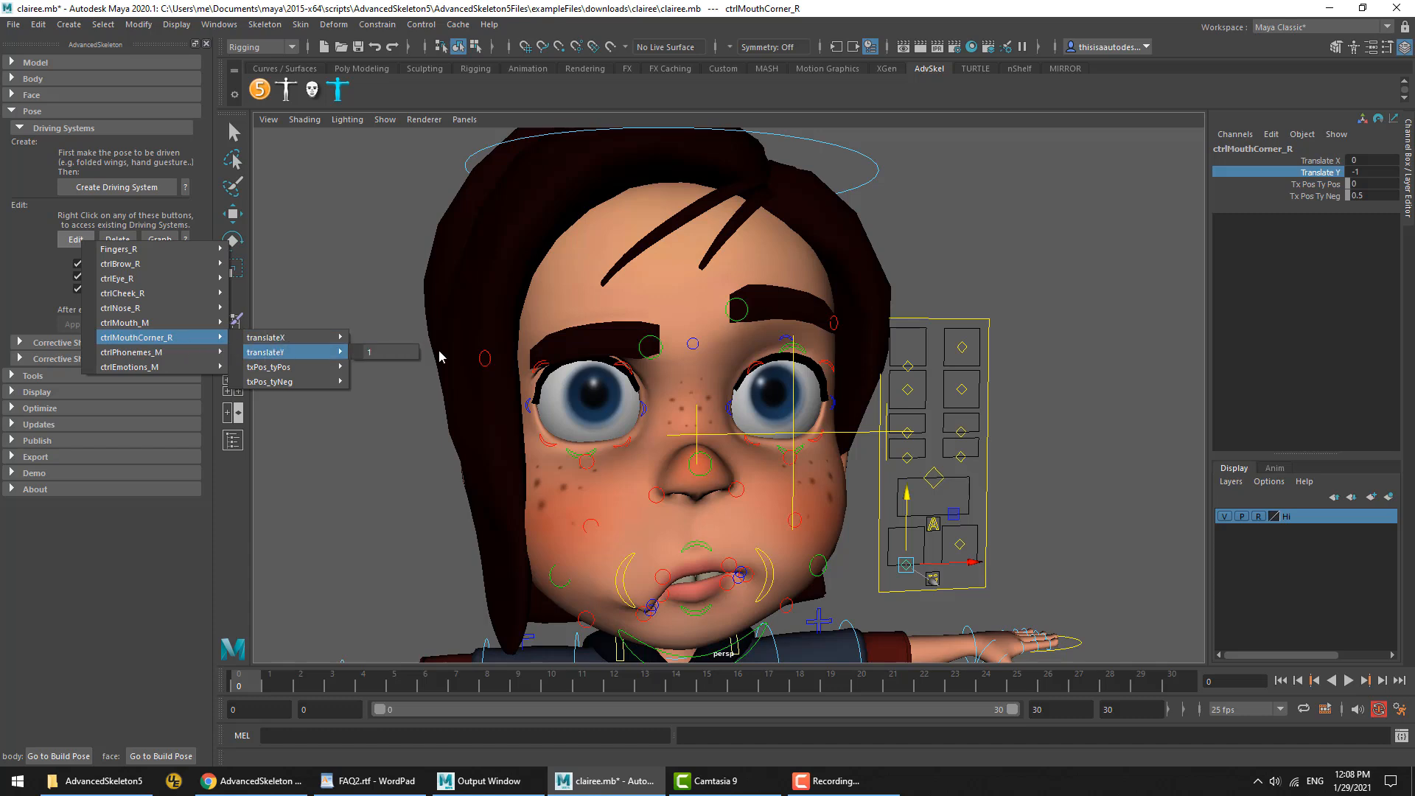
left_click(369, 352)
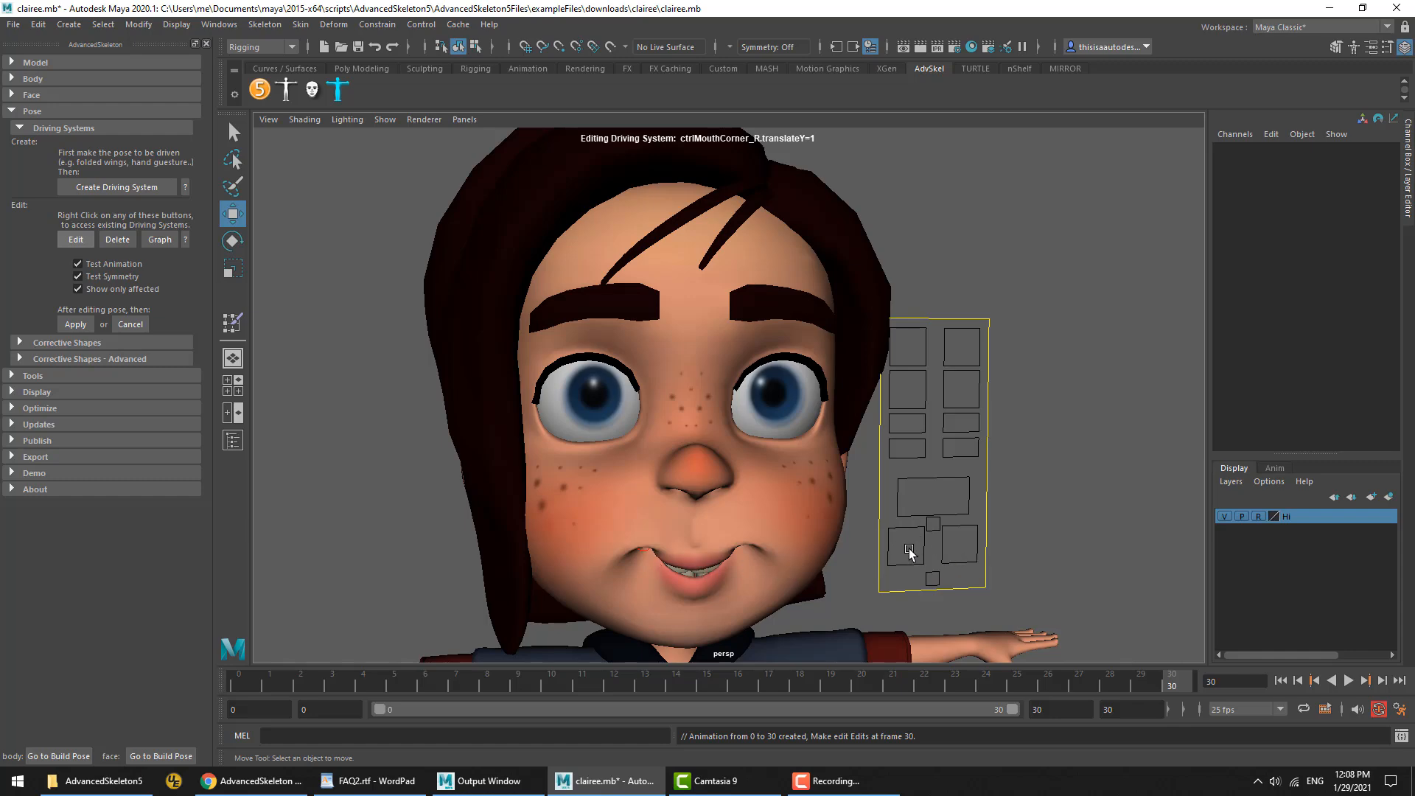
Raise the Lip_R control to a Translate Y of about 1.835 and apply the edited driving system pose
key("4")
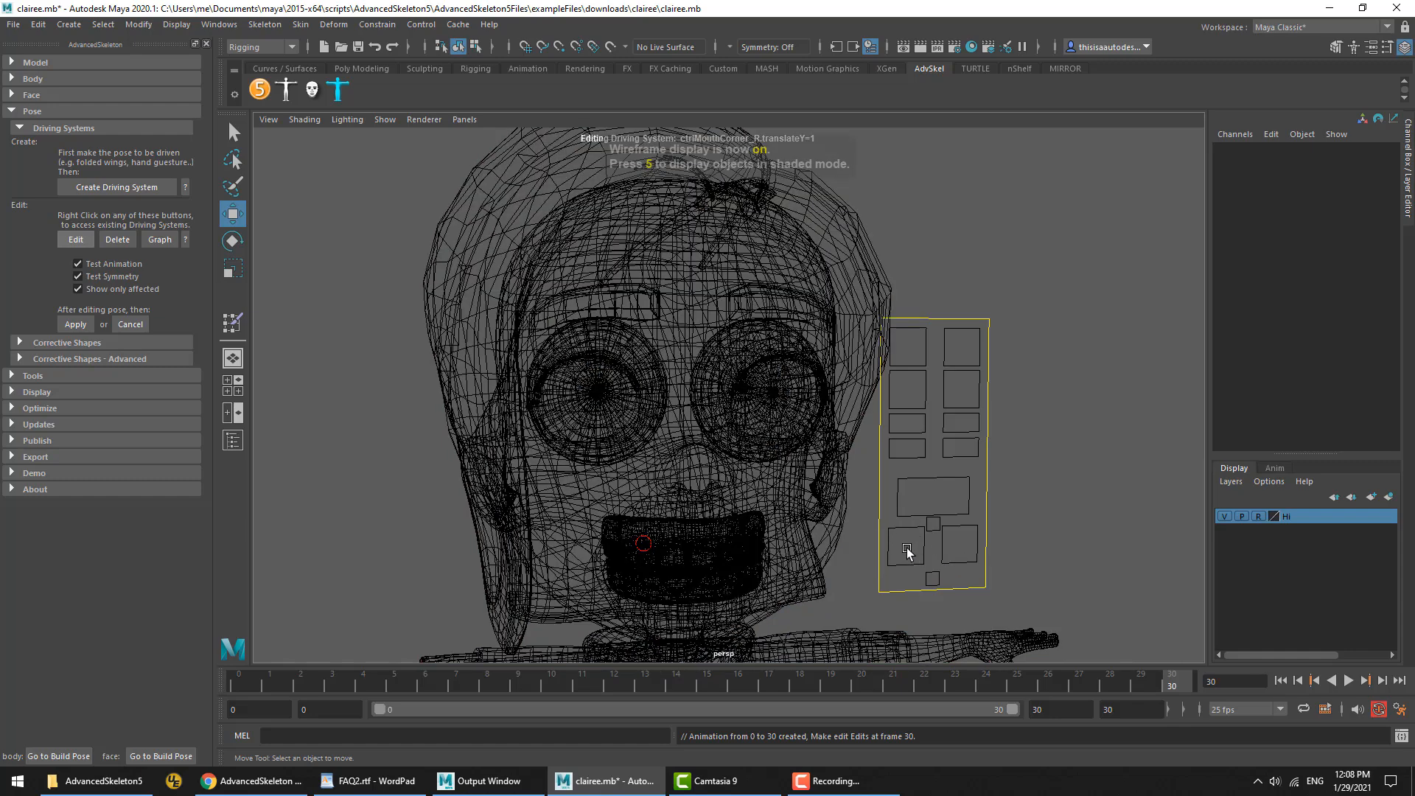
left_click(639, 563)
key("6")
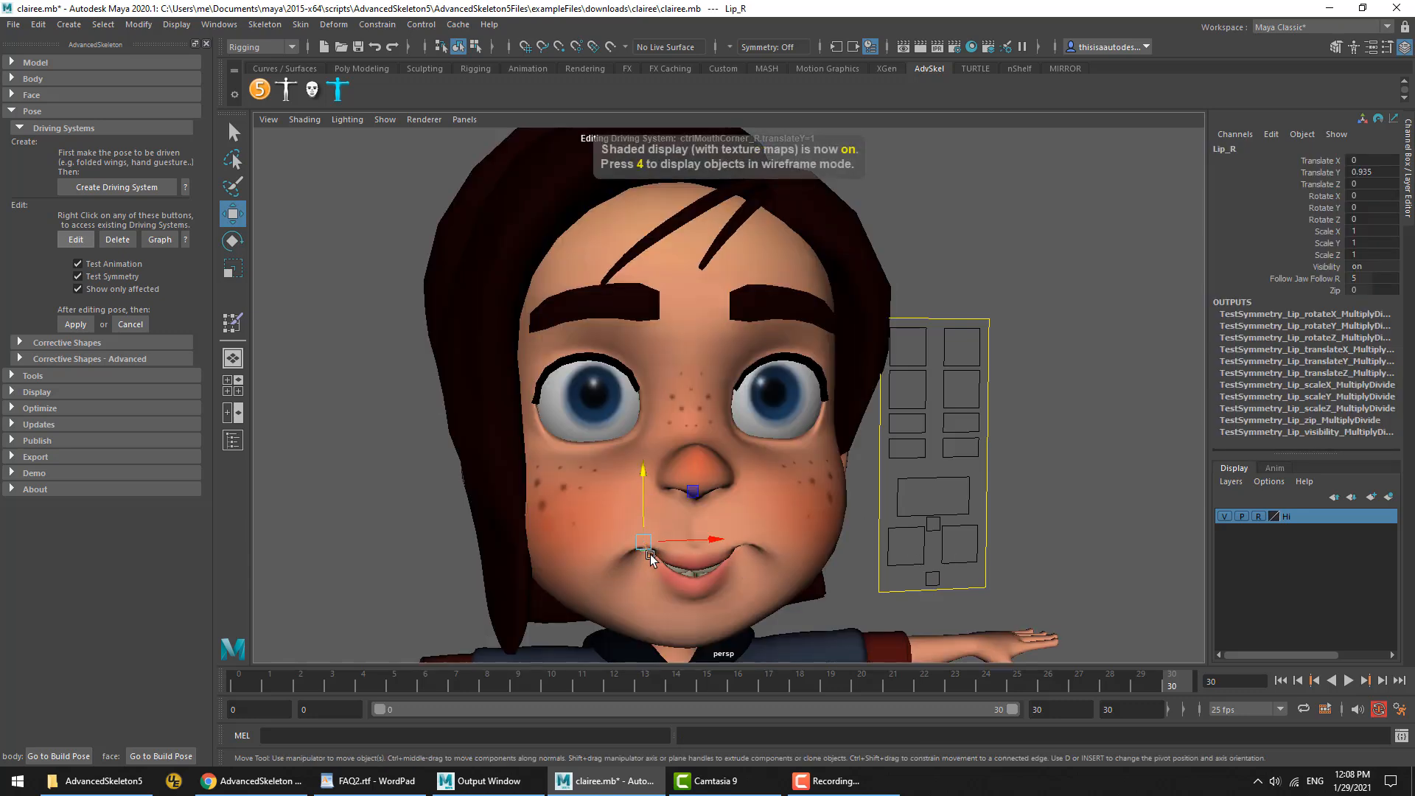
left_click_drag(643, 471, 635, 435)
left_click(76, 324)
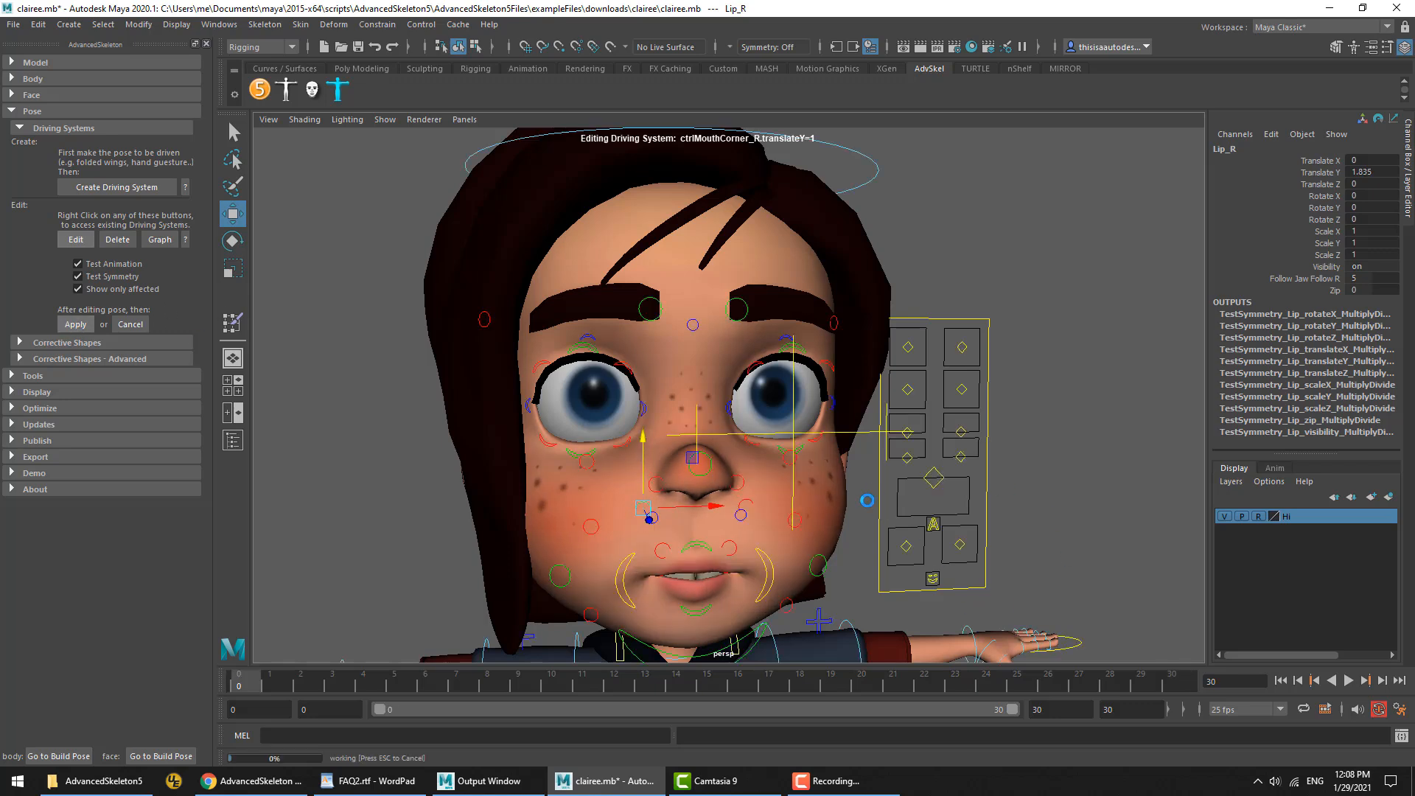
Test ctrlMouthCorner_R at Translate Y -1 and 1, undoing each move
left_click(905, 546)
mouse_move(907, 480)
left_mouse_down()
mouse_move(907, 457)
mouse_move(906, 491)
left_mouse_up()
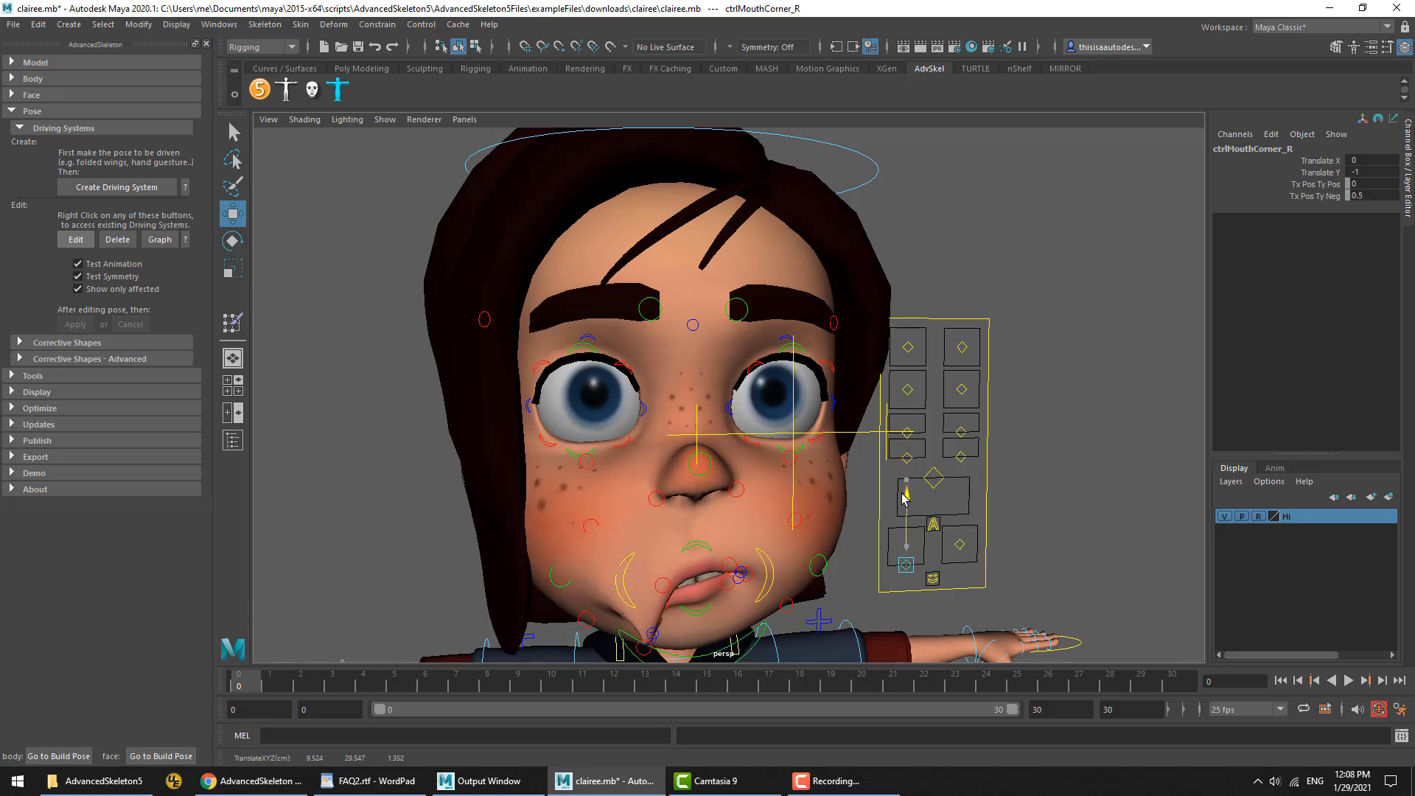
key("ctrl+z")
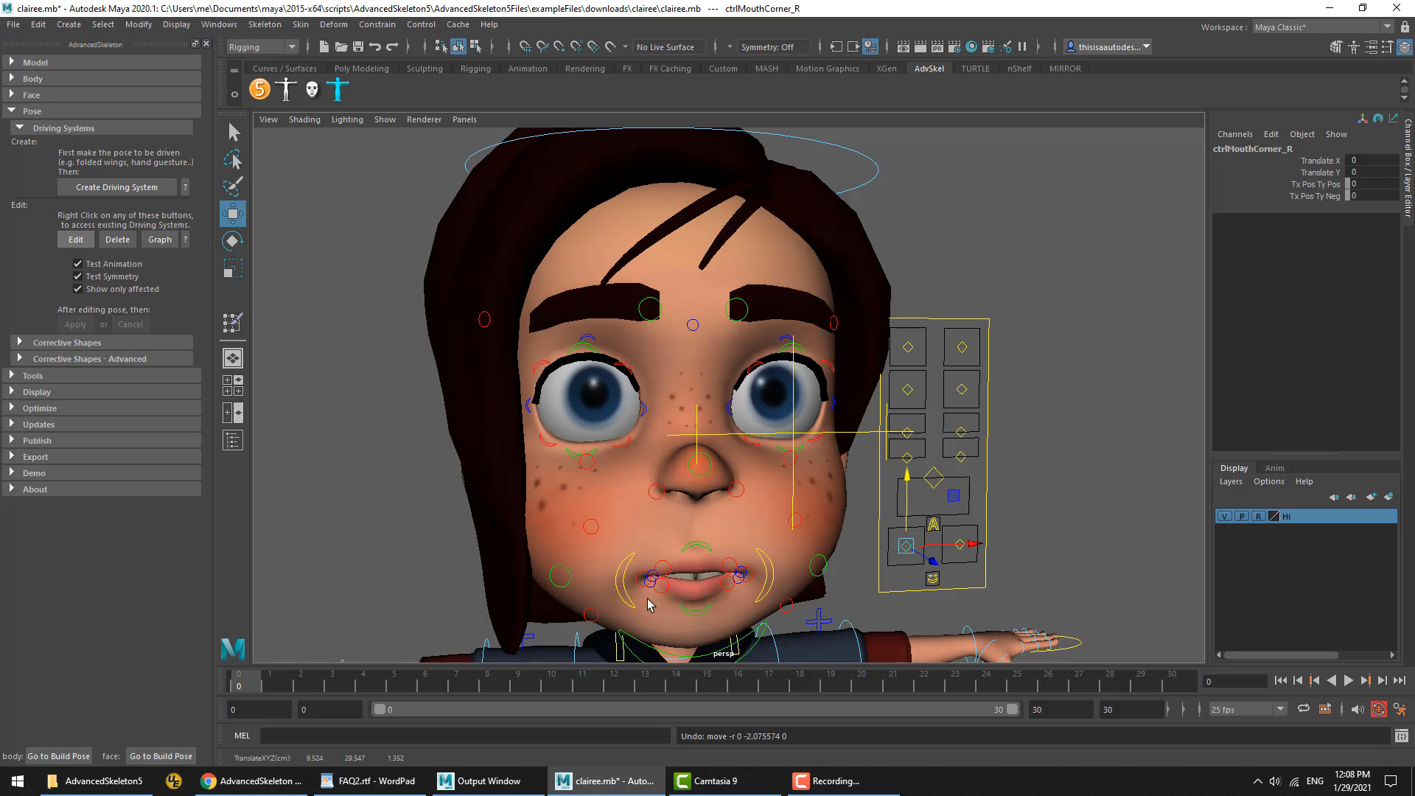
mouse_move(909, 467)
left_mouse_down()
mouse_move(905, 485)
mouse_move(912, 403)
mouse_move(909, 442)
left_mouse_up()
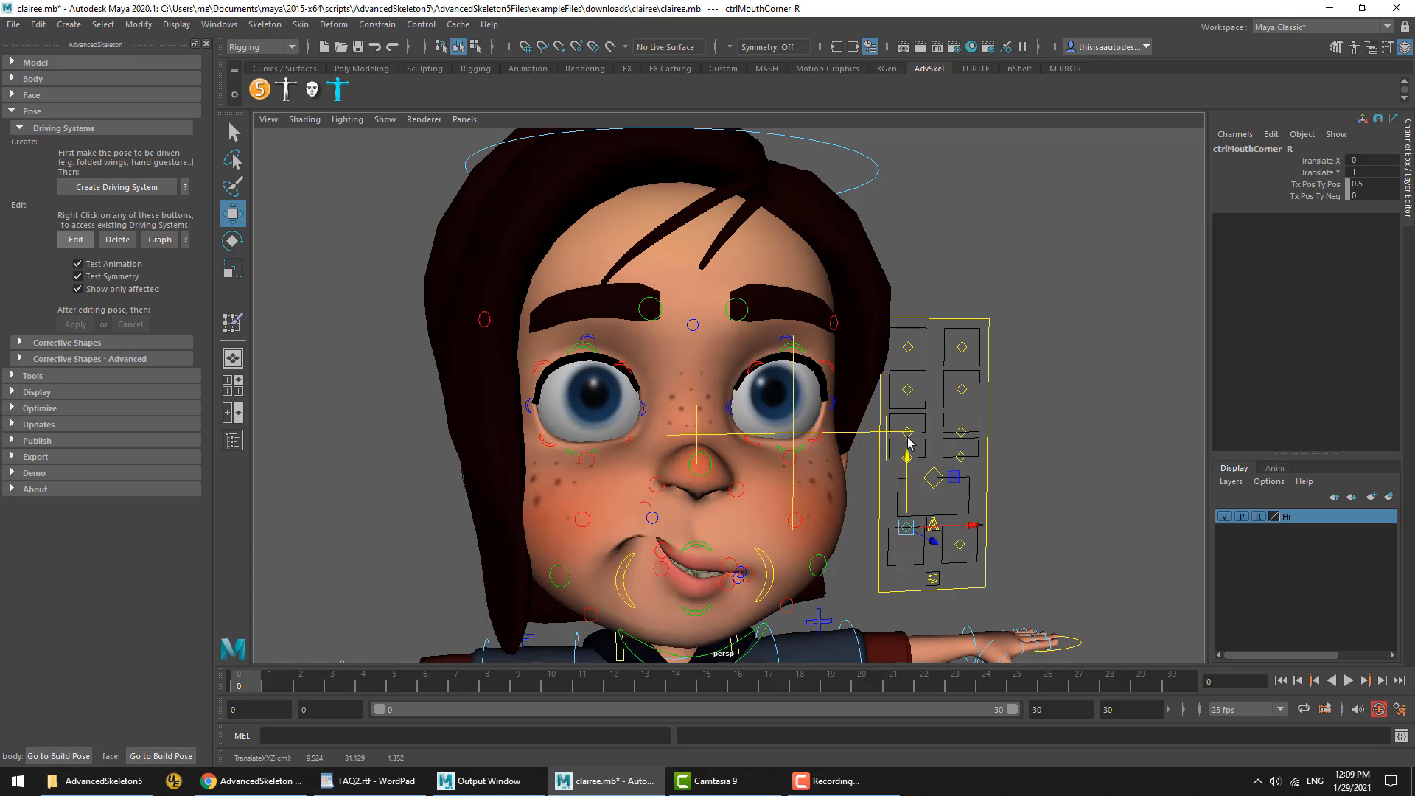
key("ctrl+z")
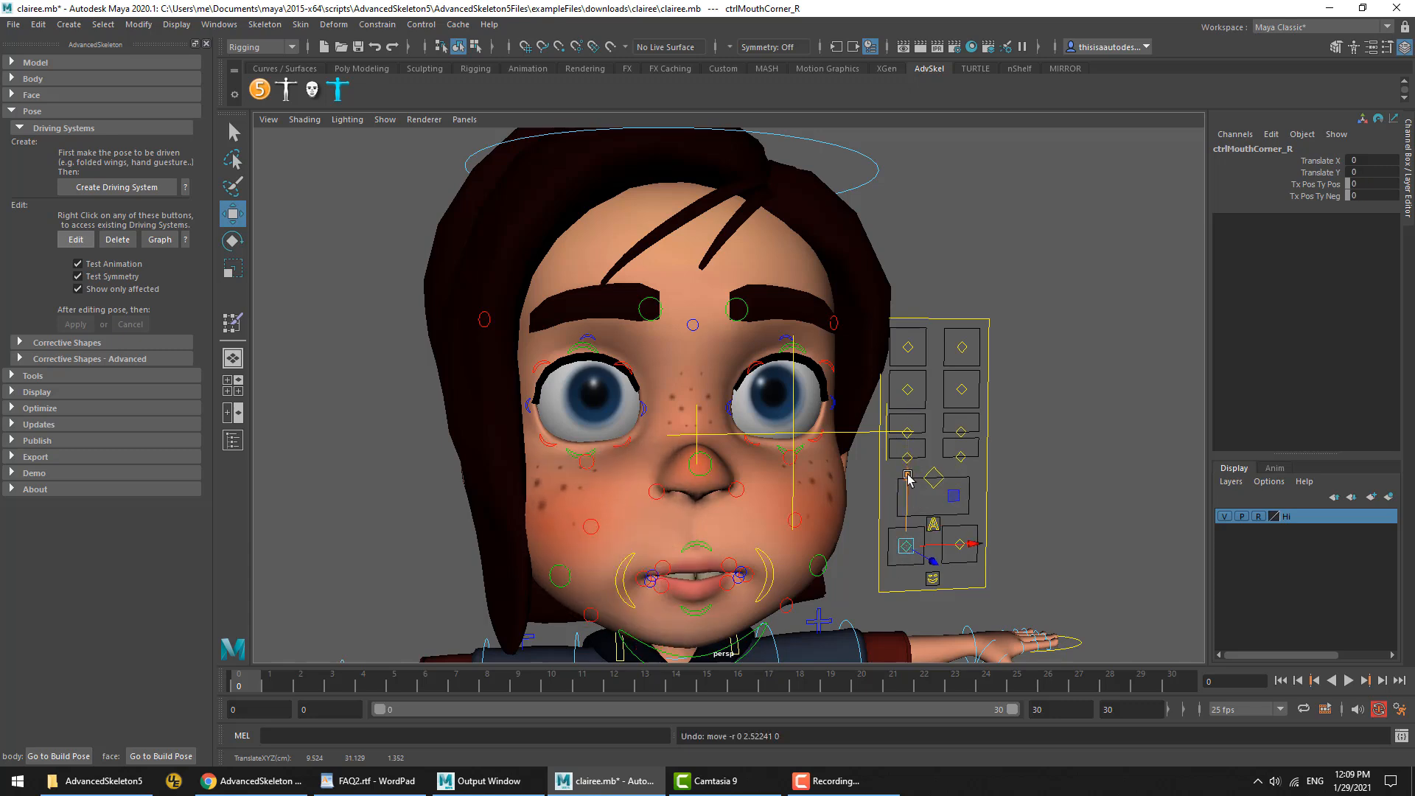
Lower ctrlMouthCorner_R to Translate Y -1 and open its translateY=-1 driving system for editing
left_click_drag(909, 482, 908, 572)
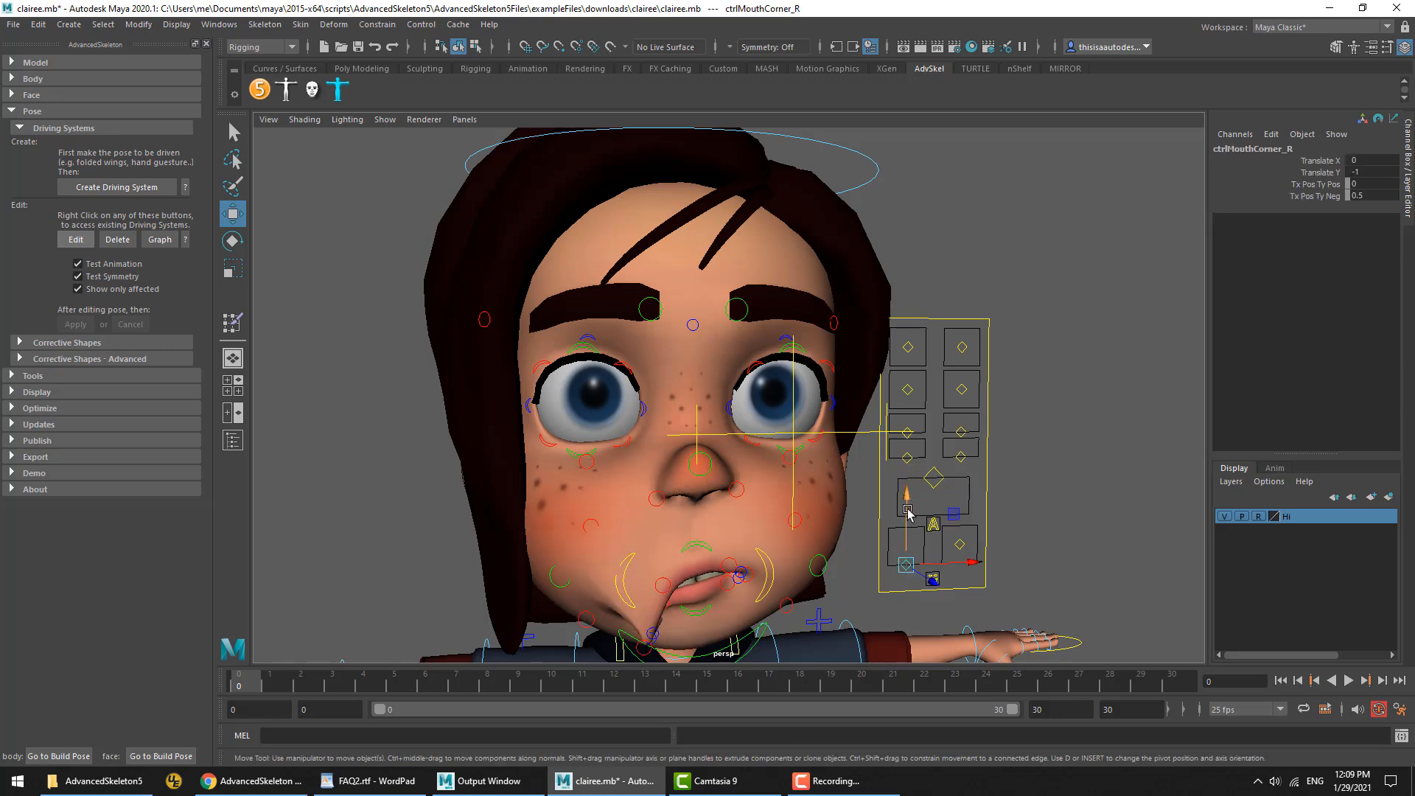
left_click(76, 239)
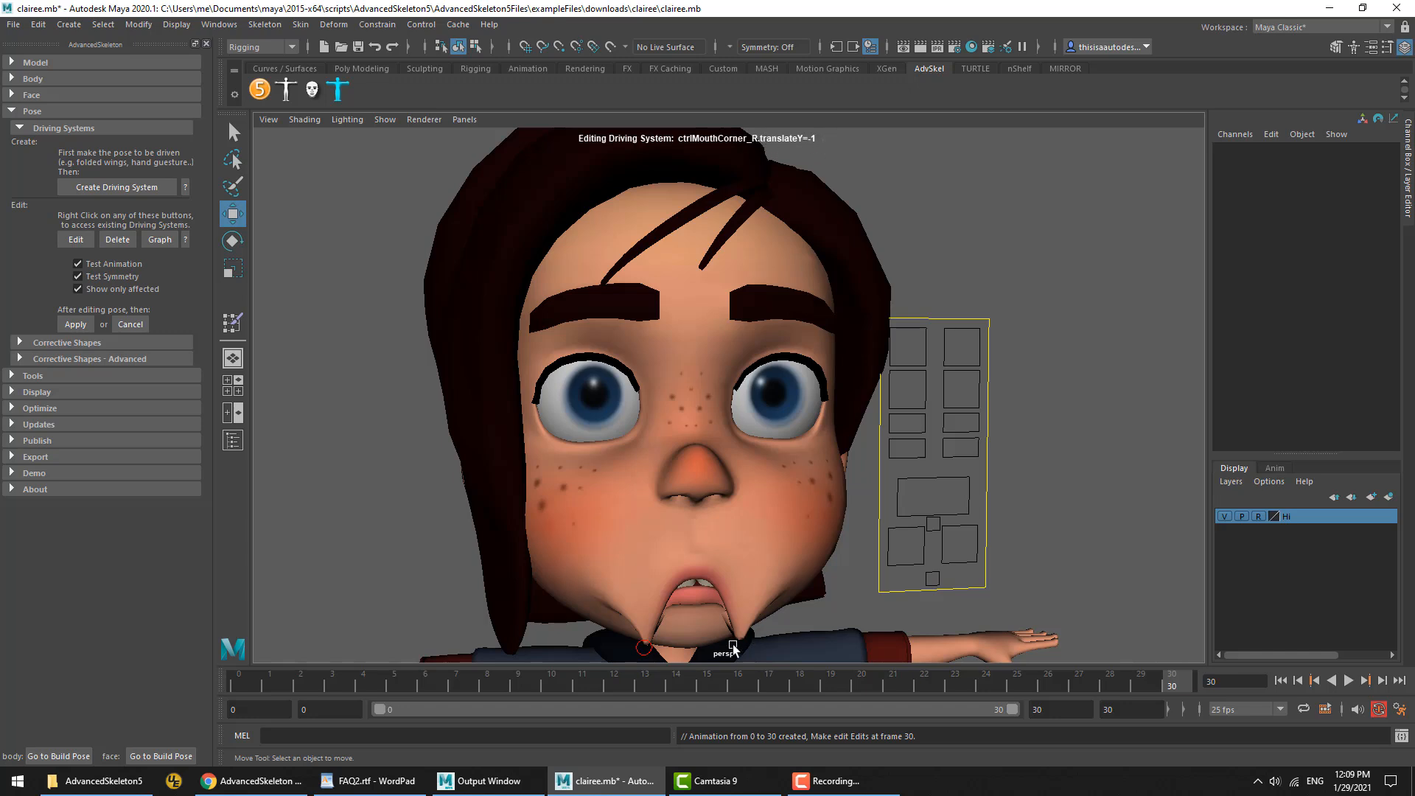
Raise the Lip_R control to a Translate Y of about -0.515 and apply the edited driving system pose
left_click(644, 653)
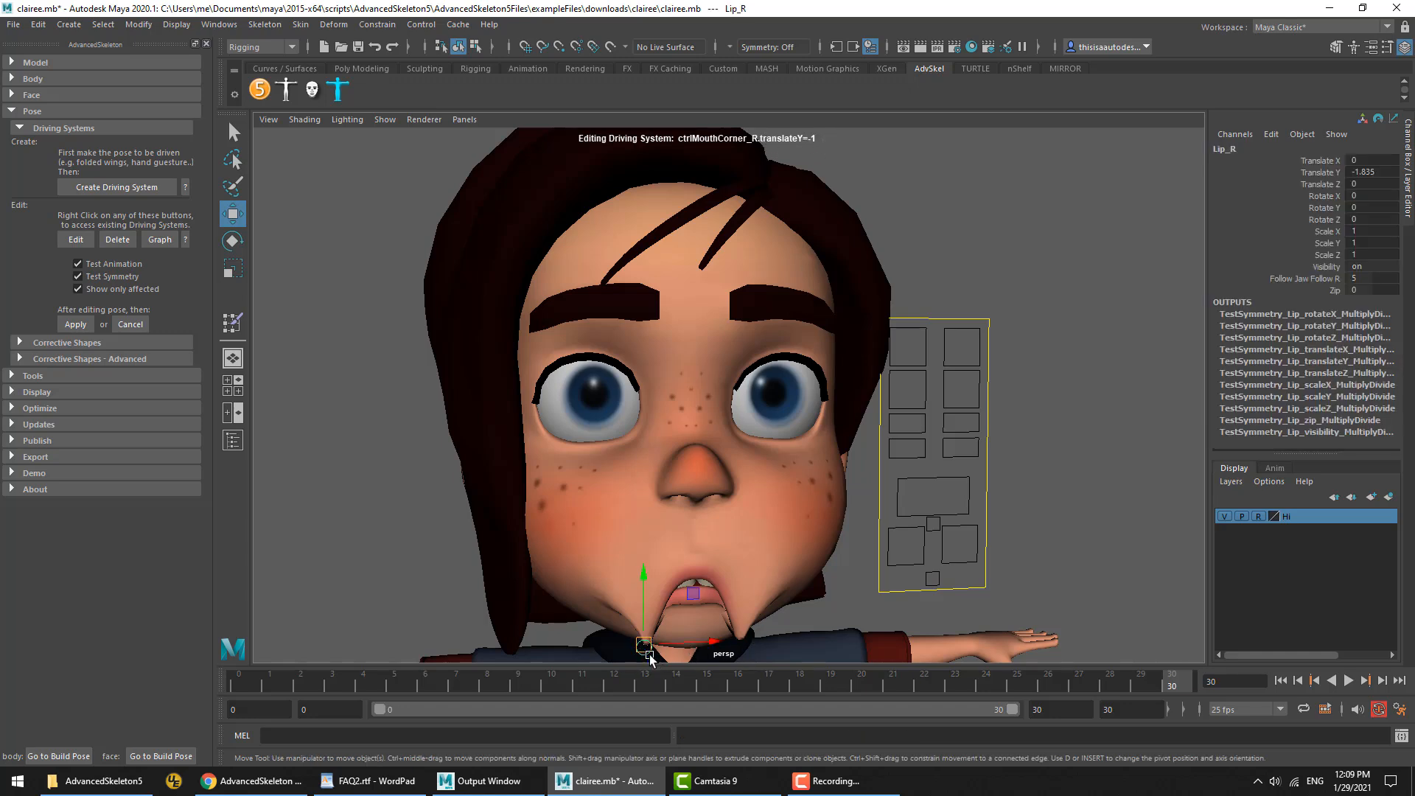
left_click_drag(644, 582, 648, 534)
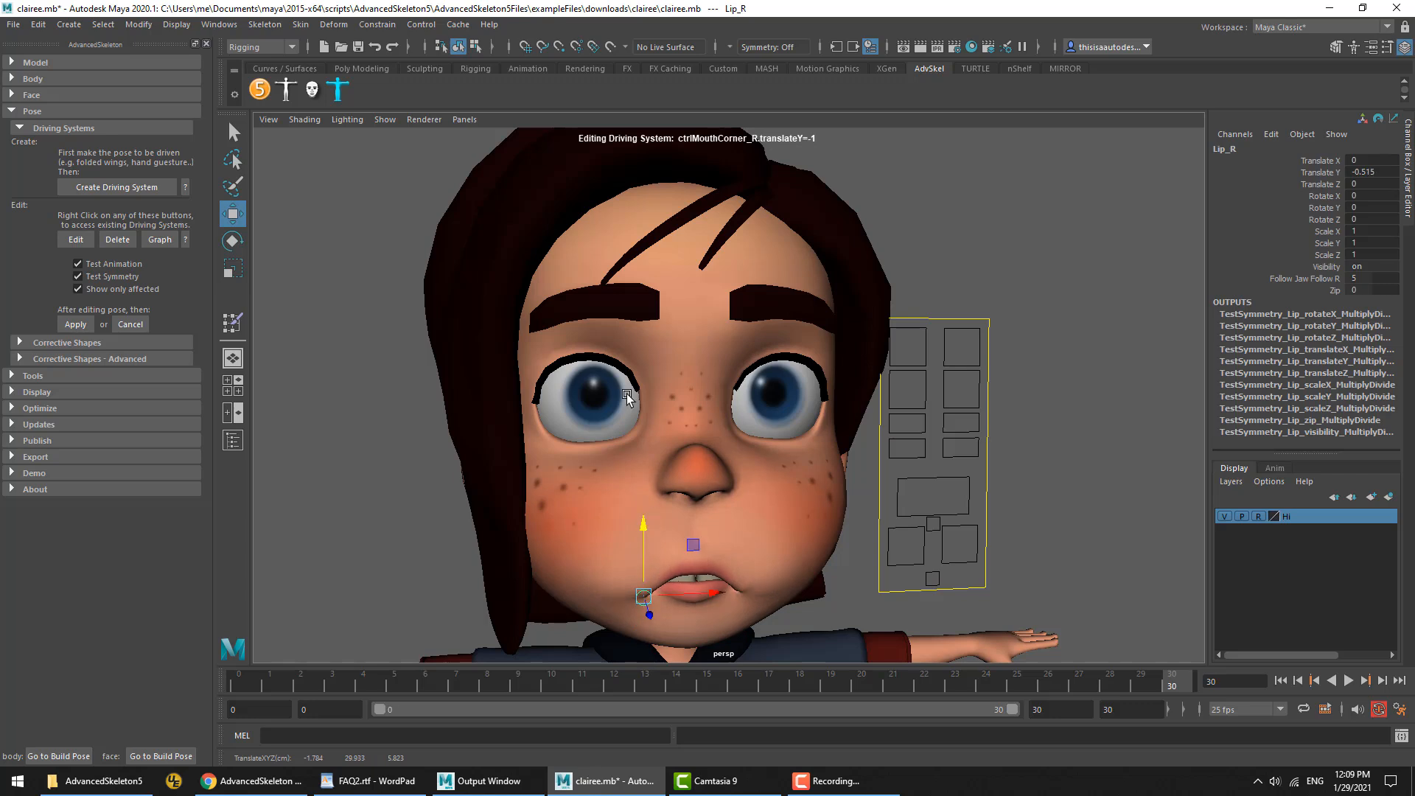
left_click(73, 324)
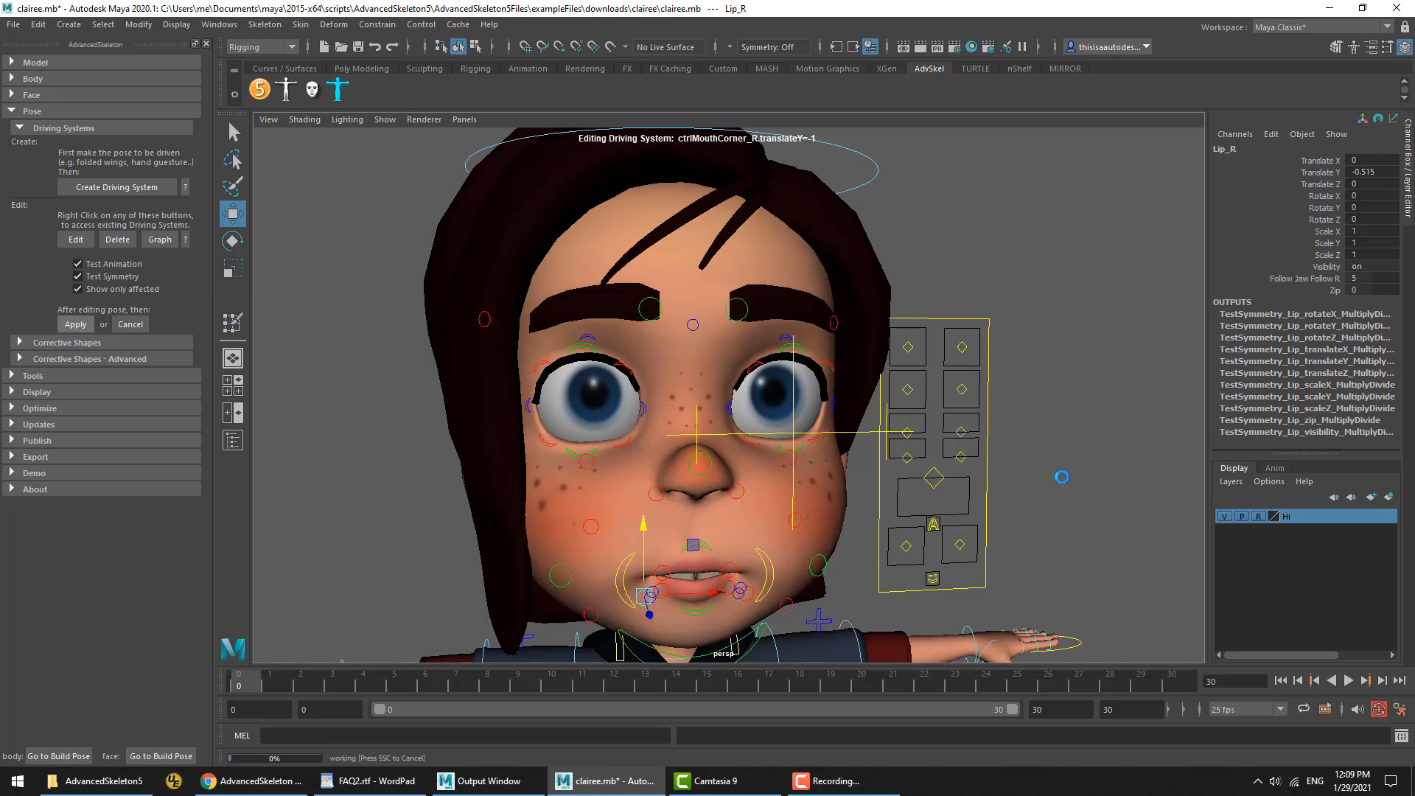
Test ctrlMouthCorner_R by moving it up to Translate Y 1 and back down, and reset its Translate X and Y to 0
left_click(906, 545)
mouse_move(907, 475)
left_mouse_down()
mouse_move(910, 461)
mouse_move(913, 498)
mouse_move(914, 479)
left_mouse_up()
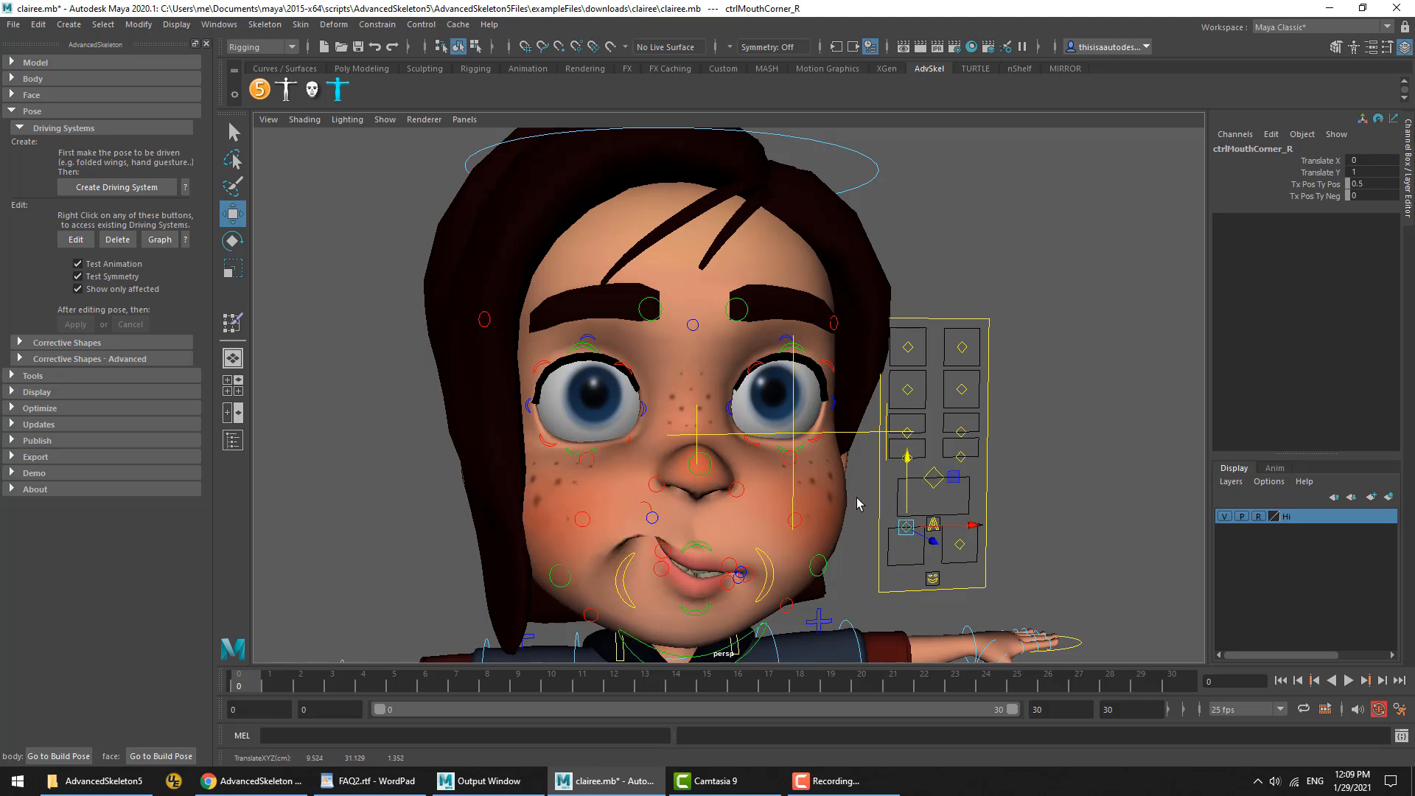
left_click_drag(907, 470, 916, 521)
left_click_drag(1377, 171, 1374, 161)
type("0")
key("Return")
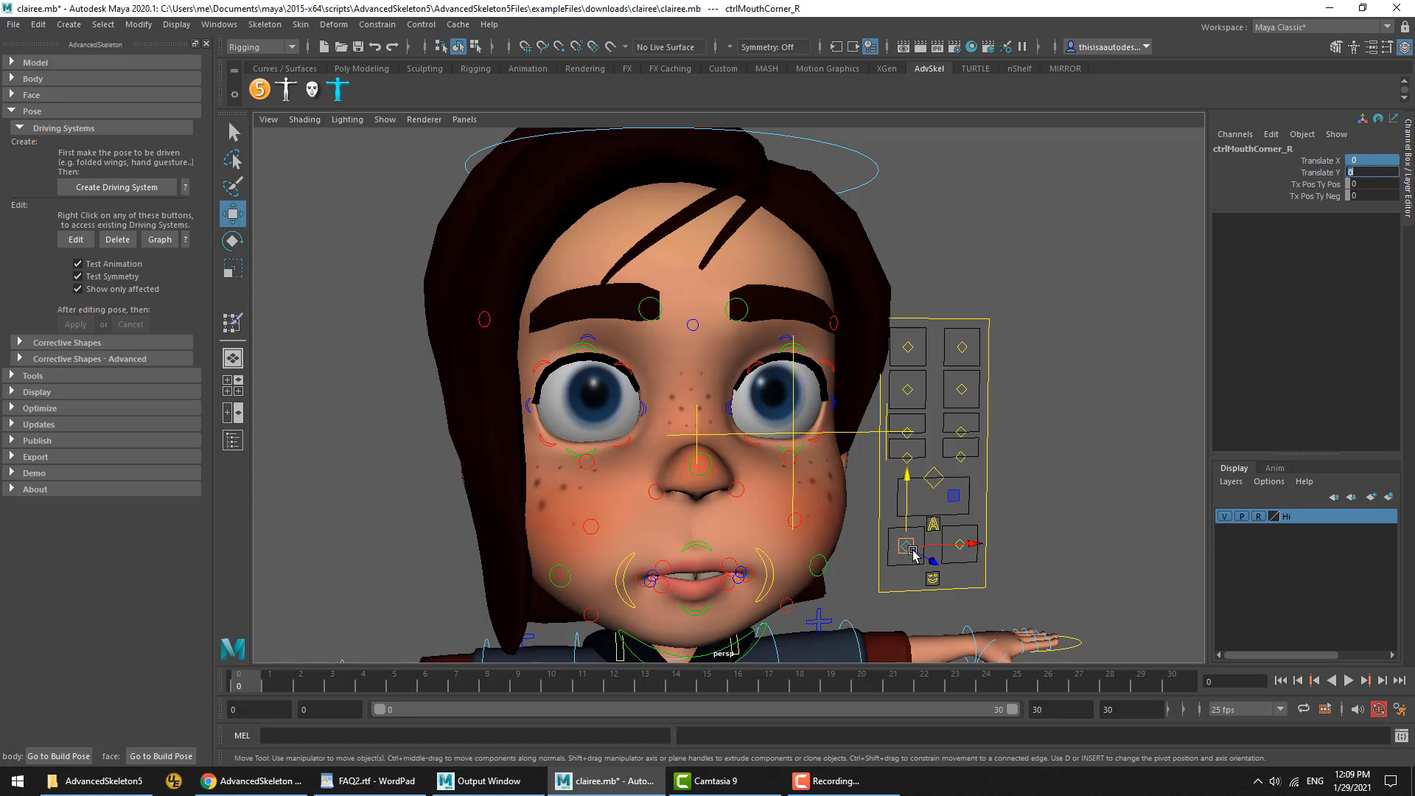
left_click(865, 593)
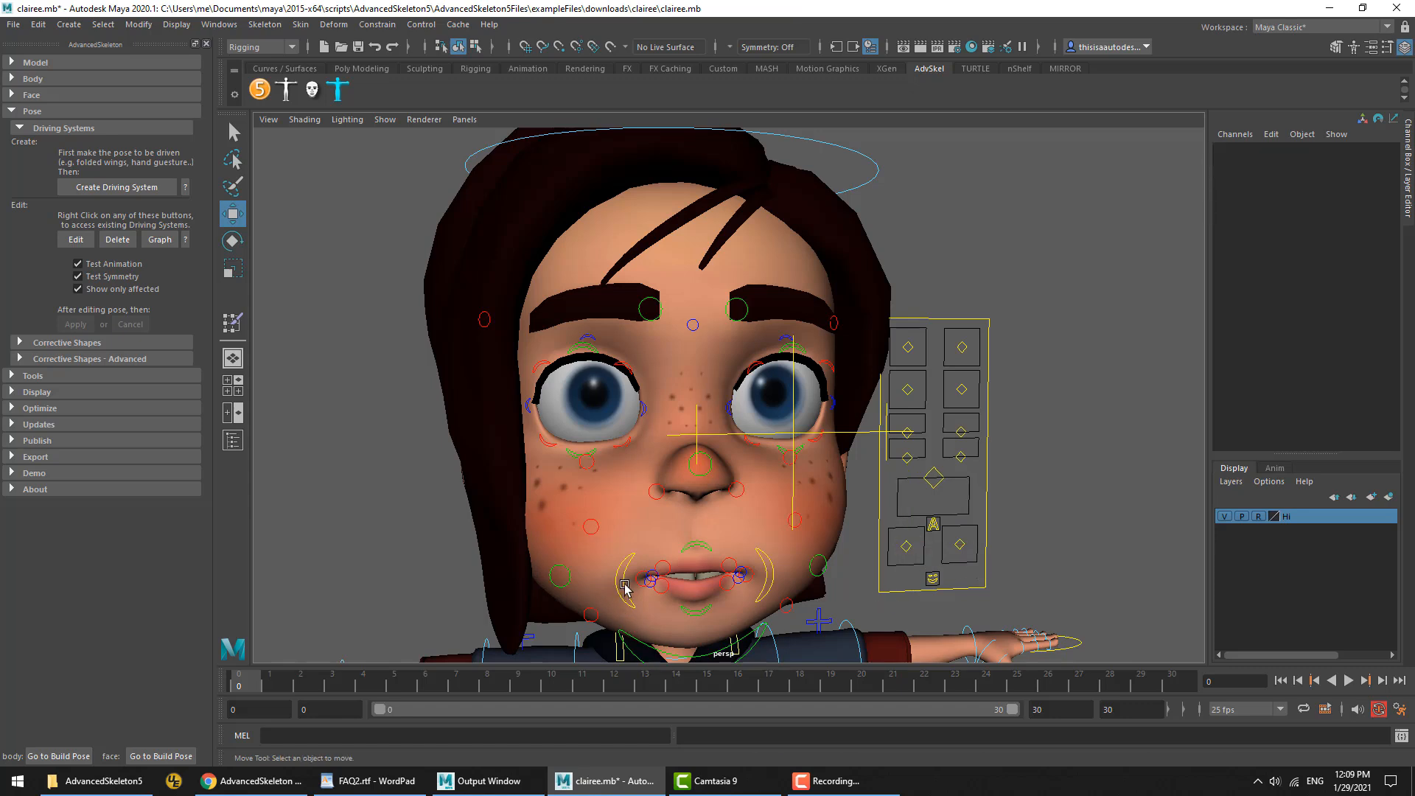
Try moving the curved yellow control beside the character's right mouth corner outward, and undo the change
left_click(625, 588)
mouse_move(648, 580)
left_mouse_down()
mouse_move(626, 604)
mouse_move(643, 545)
mouse_move(630, 617)
mouse_move(613, 565)
mouse_move(628, 582)
left_mouse_up()
key("ctrl+z")
key("ctrl+z")
Switch to WordPad to check the FAQ2.rtf question about missing DrivingSystem>Edit popup menu values, and return to Maya
left_click(368, 781)
left_click(508, 698)
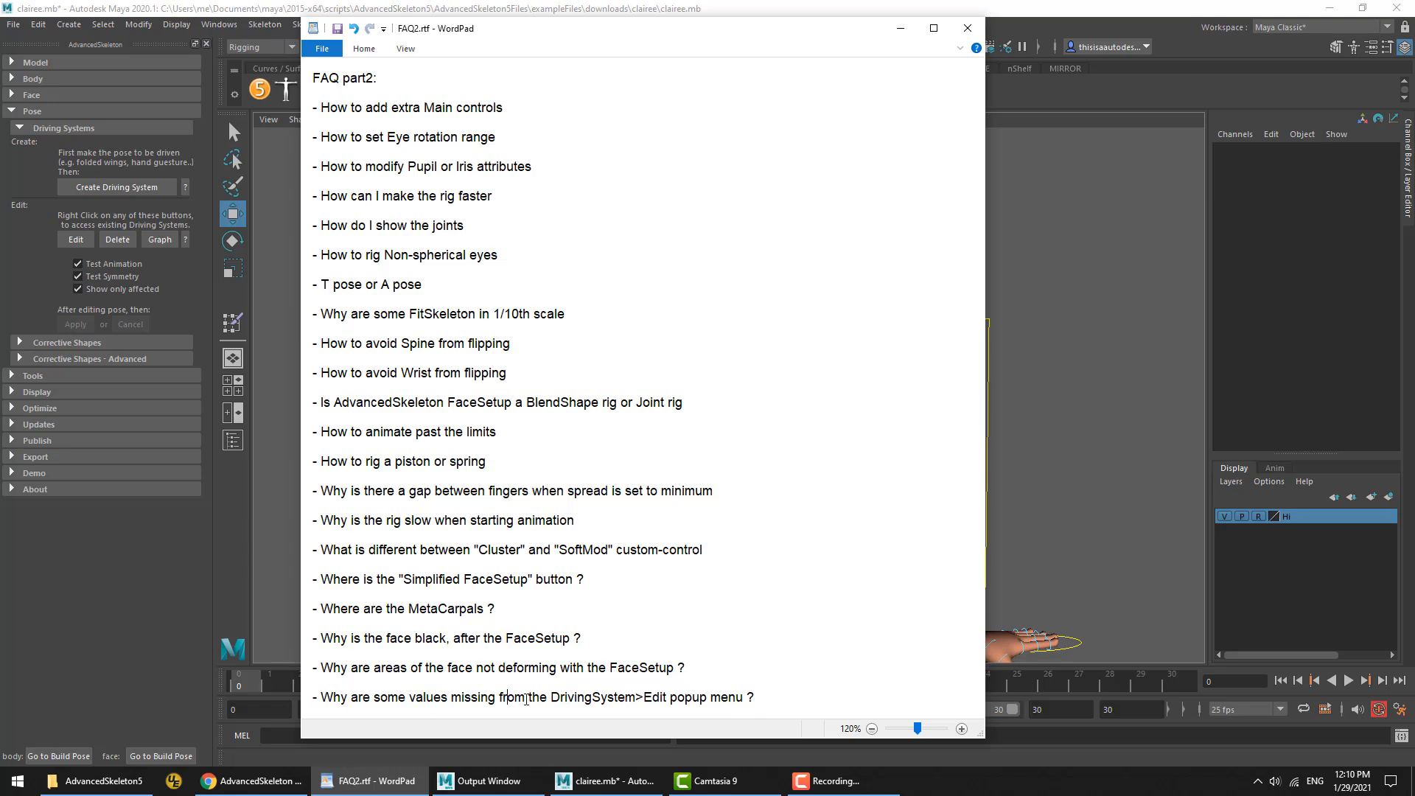
left_click(1151, 257)
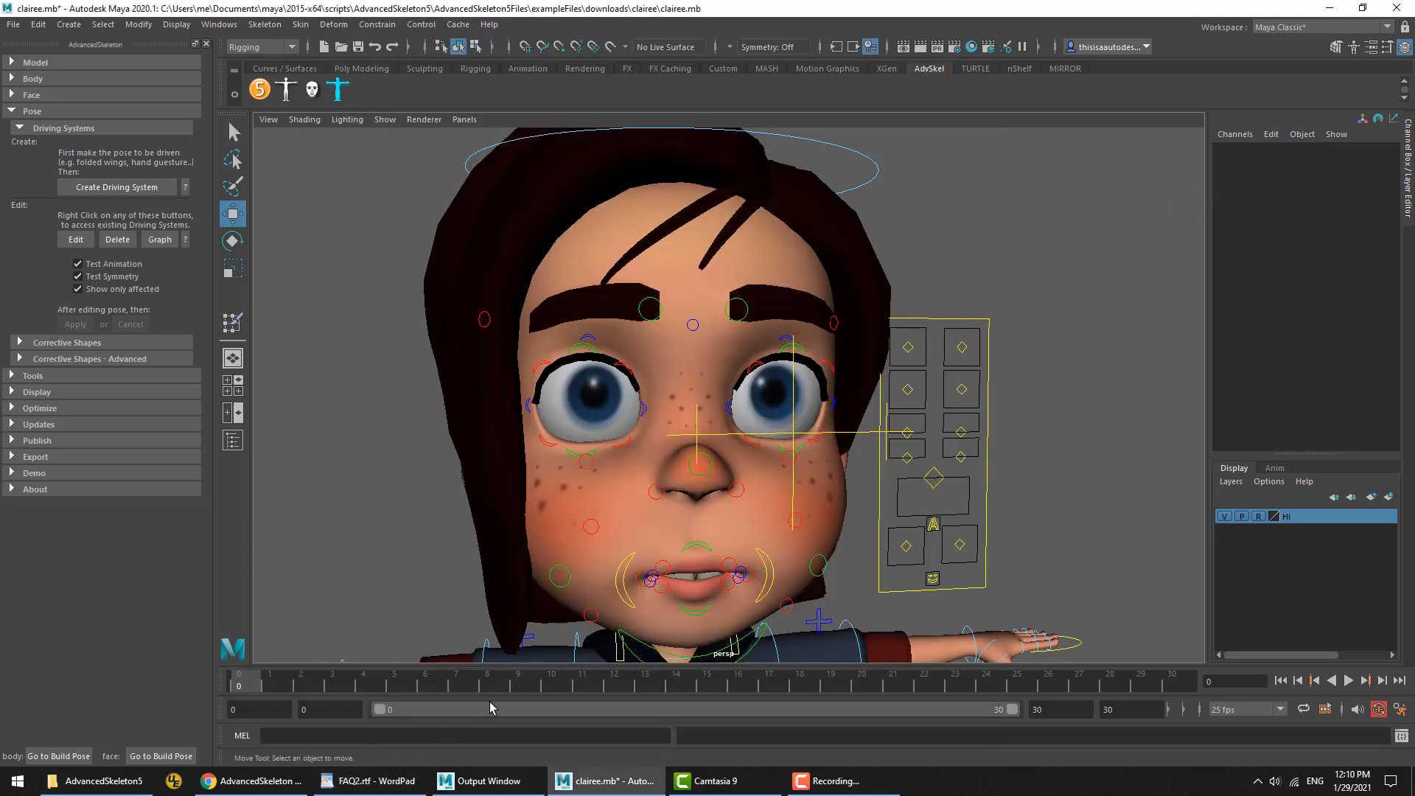